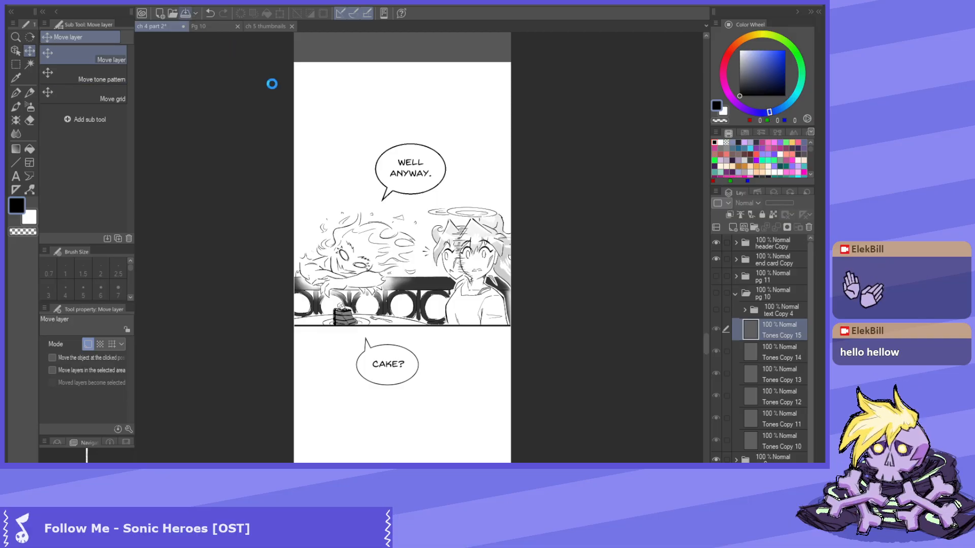
# Look over the Pg 10 and ch 5 thumbnails documents and return to the ch 4 part 2 strip.
pyautogui.click(207, 28)
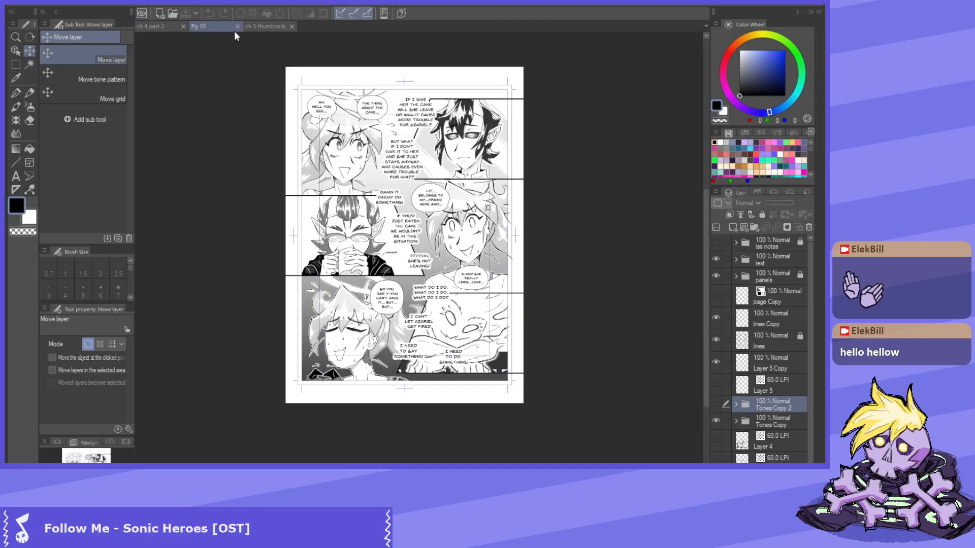
pyautogui.click(254, 23)
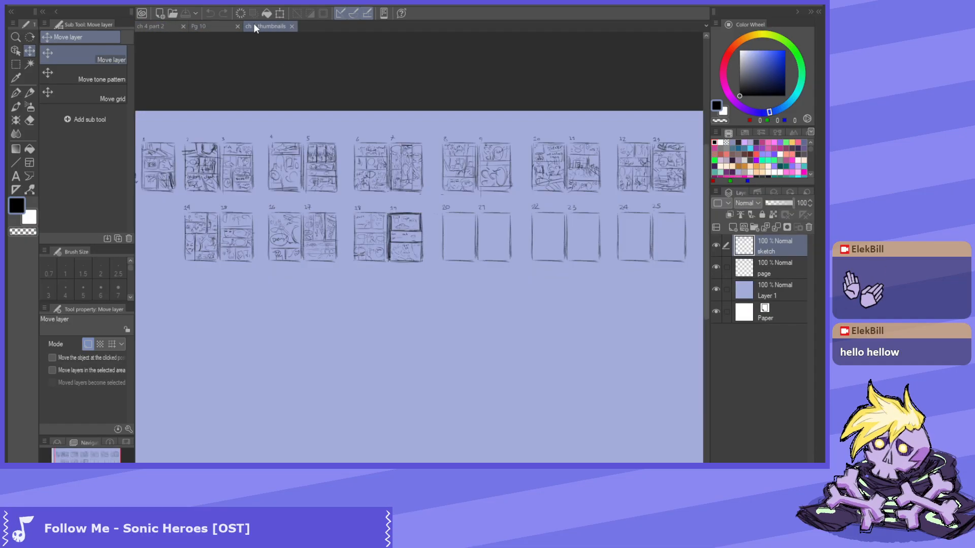
pyautogui.click(206, 26)
pyautogui.click(150, 27)
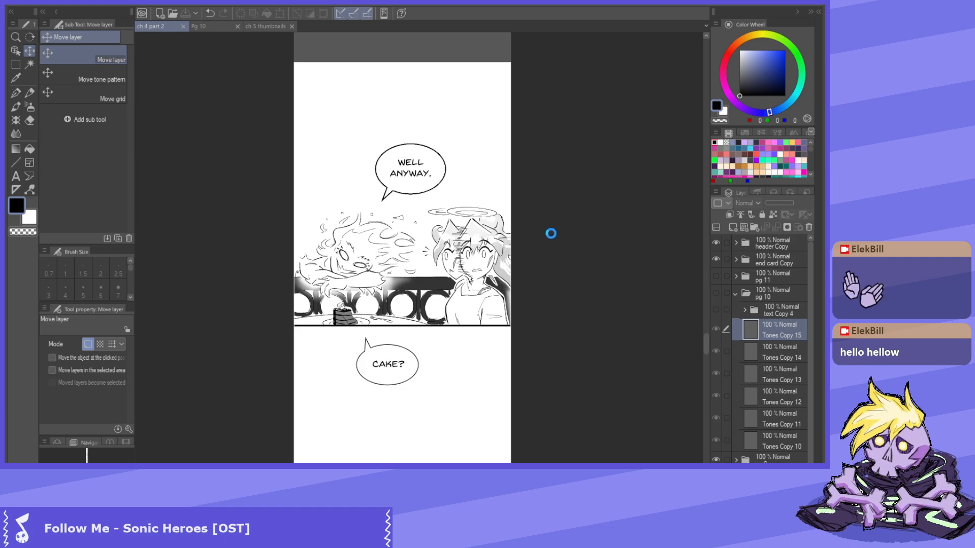
# Review the ch 4 part 1 strip from its chapter header to the end card, close it and return to ch 4 part 2.
pyautogui.scroll(-2, 416, 199)
pyautogui.scroll(1, 404, 159)
pyautogui.scroll(1, 384, 166)
pyautogui.scroll(-1, 382, 167)
pyautogui.scroll(1, 382, 172)
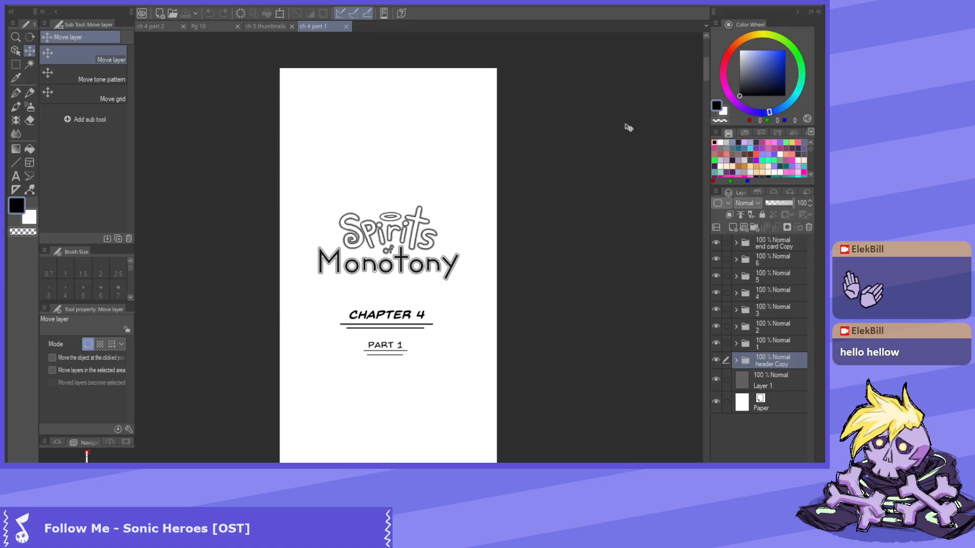
pyautogui.moveTo(705, 71); pyautogui.dragTo(708, 349)
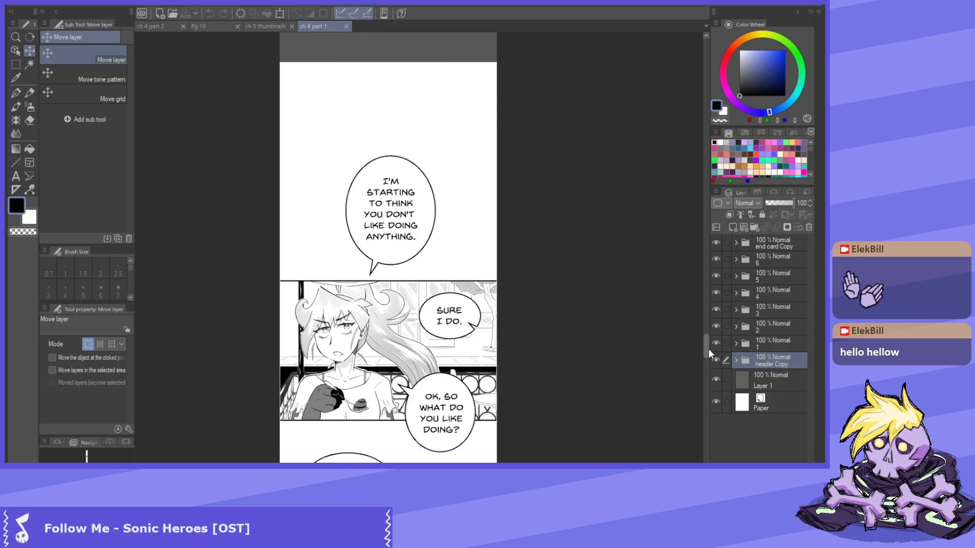
pyautogui.moveTo(709, 349); pyautogui.dragTo(723, 470)
pyautogui.scroll(-4, 388, 253)
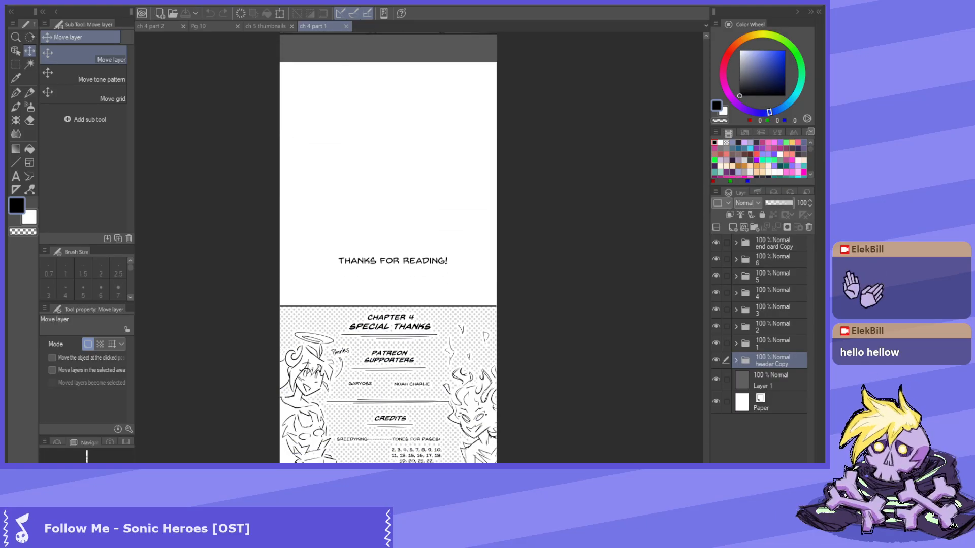
pyautogui.scroll(4, 388, 254)
pyautogui.scroll(5, 388, 254)
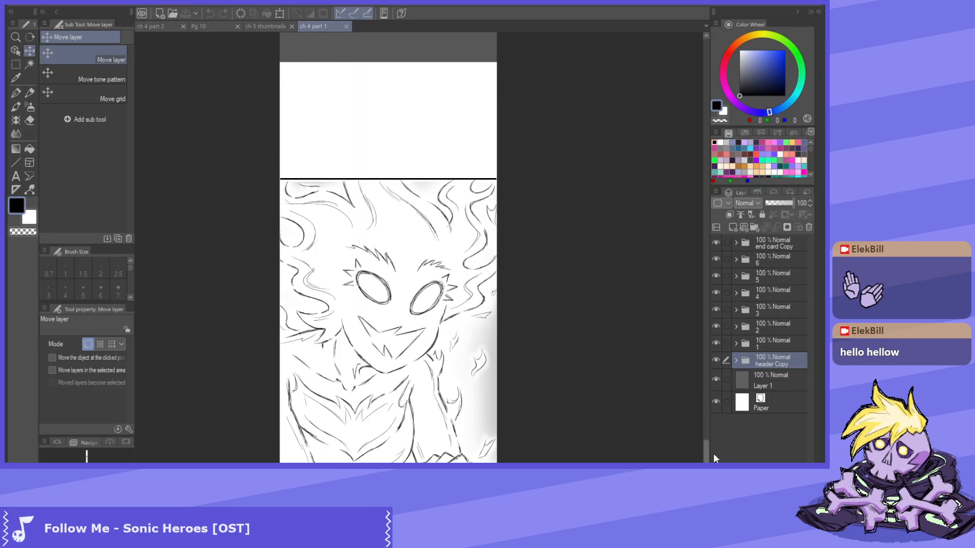
pyautogui.click(346, 26)
pyautogui.click(153, 26)
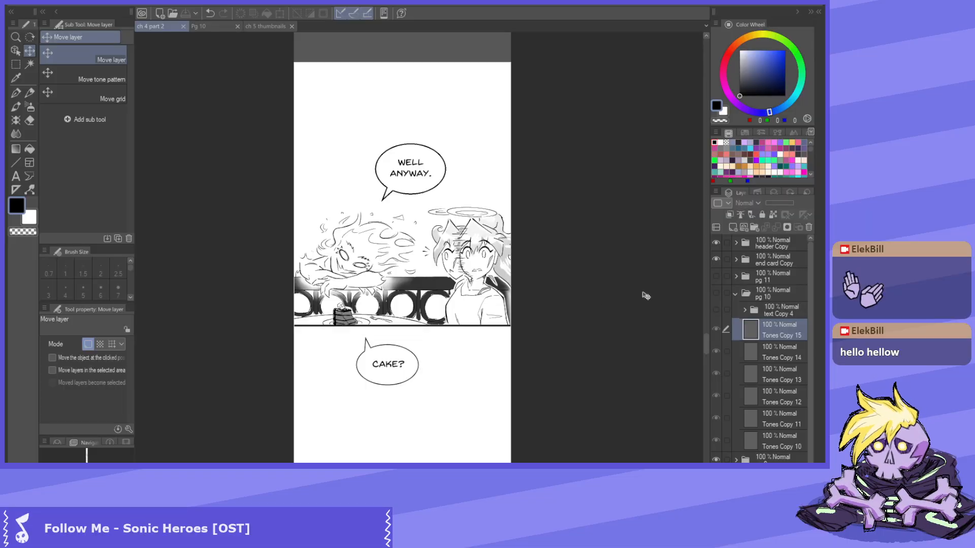
# Examine the ch 4 part 2 strip from the fire extinguisher panel down to the "Cake?" speech bubble, including the spacing between panels.
pyautogui.moveTo(705, 345); pyautogui.dragTo(713, 302)
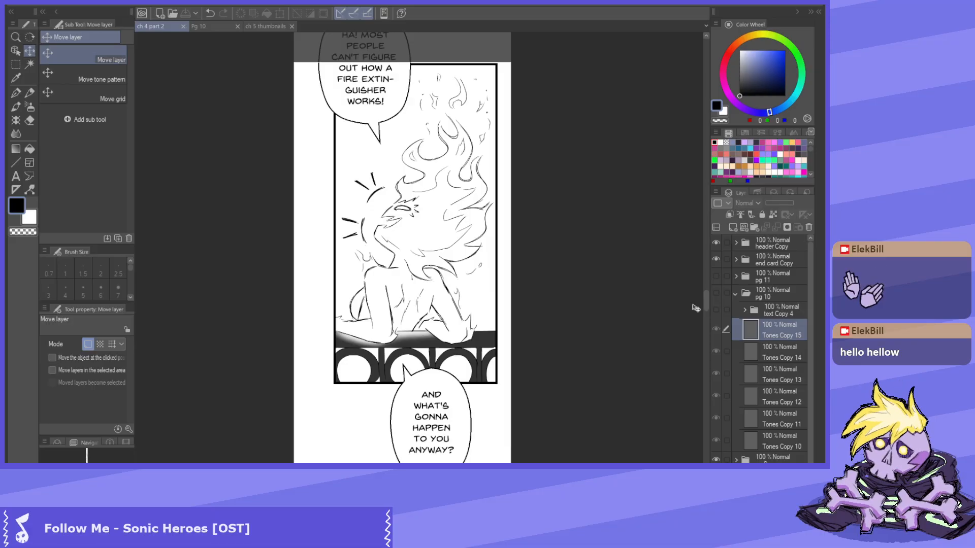
pyautogui.moveTo(703, 297); pyautogui.dragTo(705, 302)
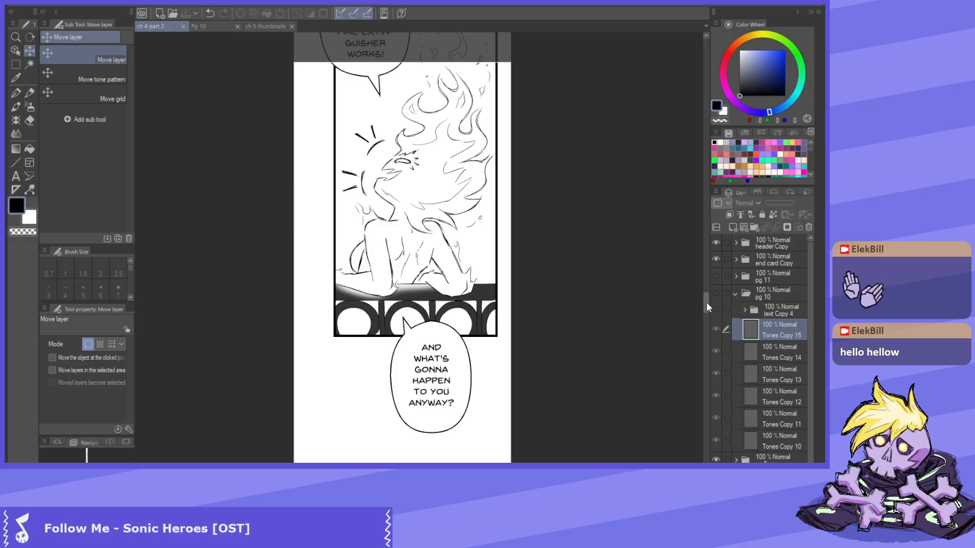
pyautogui.moveTo(705, 302); pyautogui.dragTo(708, 343)
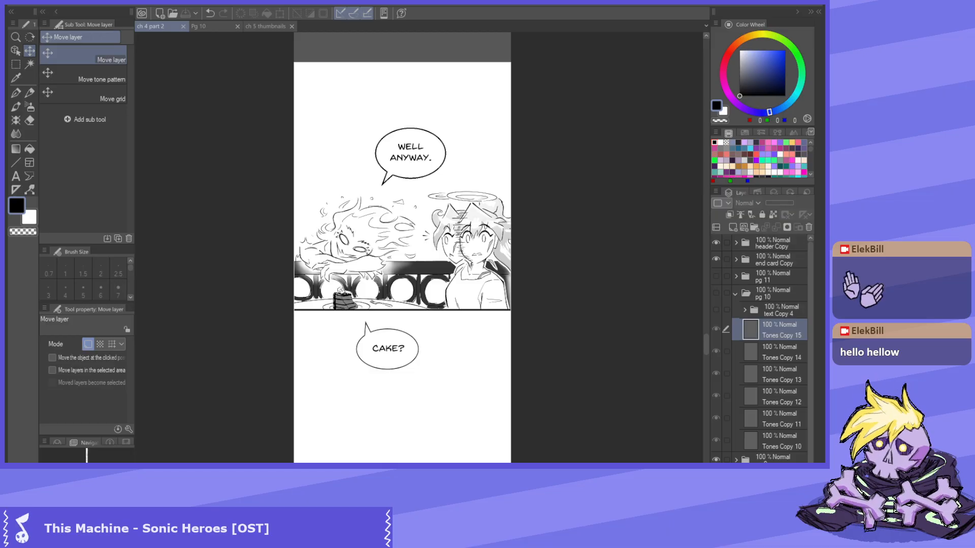
pyautogui.scroll(-2, 322, 149)
pyautogui.scroll(1, 318, 113)
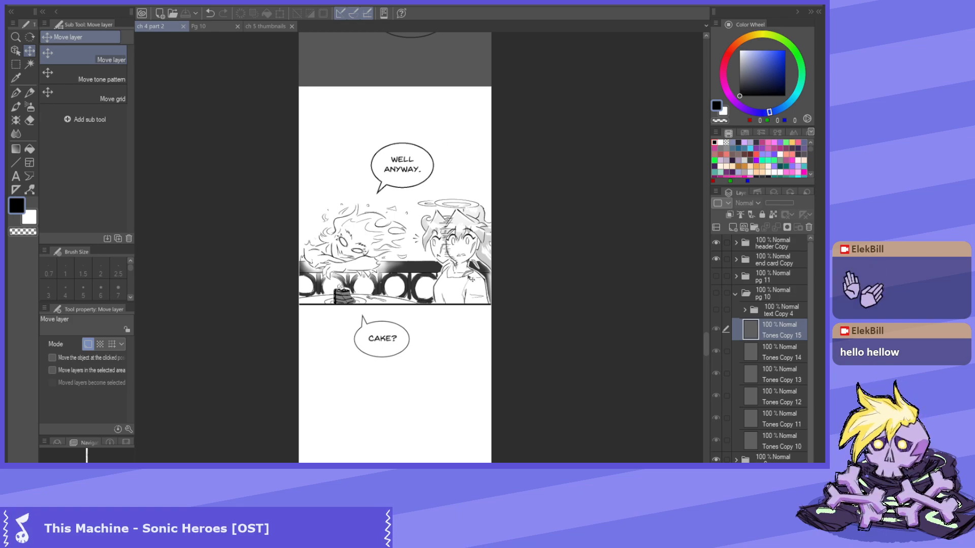
pyautogui.scroll(-1, 391, 224)
pyautogui.scroll(1, 386, 221)
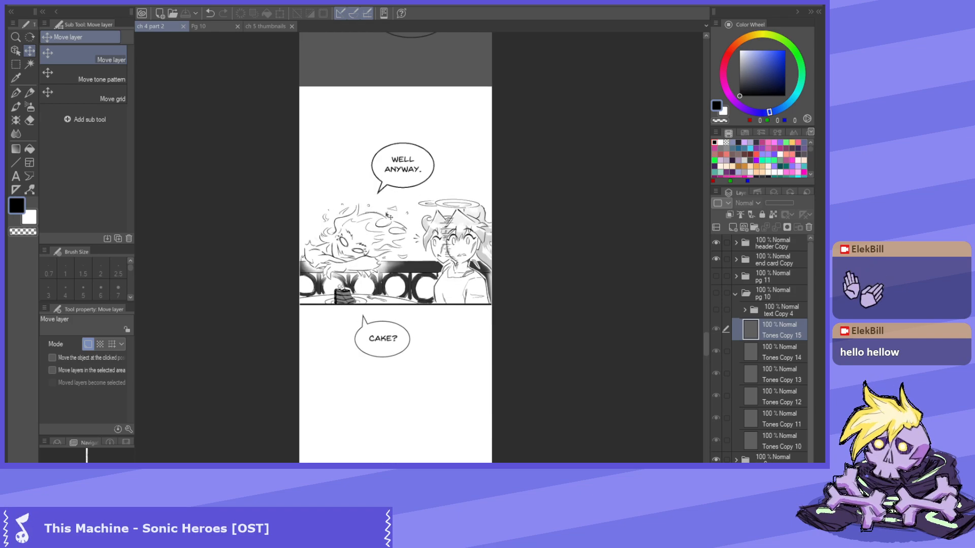
pyautogui.scroll(1, 388, 171)
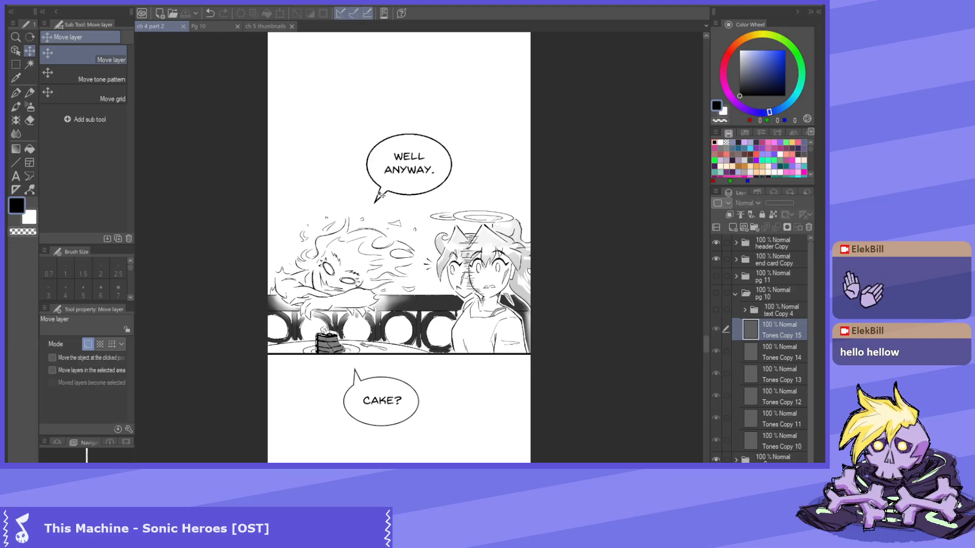
pyautogui.scroll(-1, 383, 194)
pyautogui.scroll(2, 382, 194)
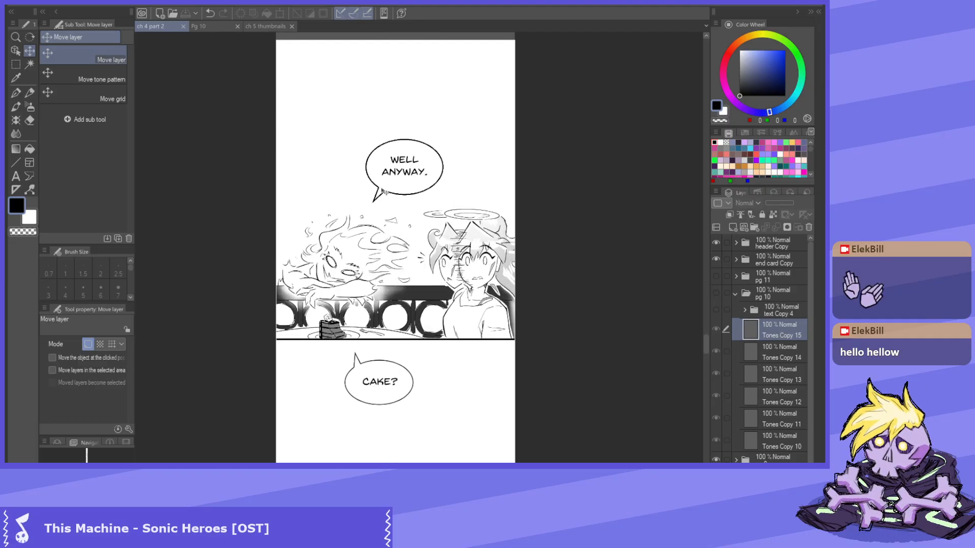
pyautogui.scroll(-2, 390, 194)
pyautogui.scroll(1, 389, 195)
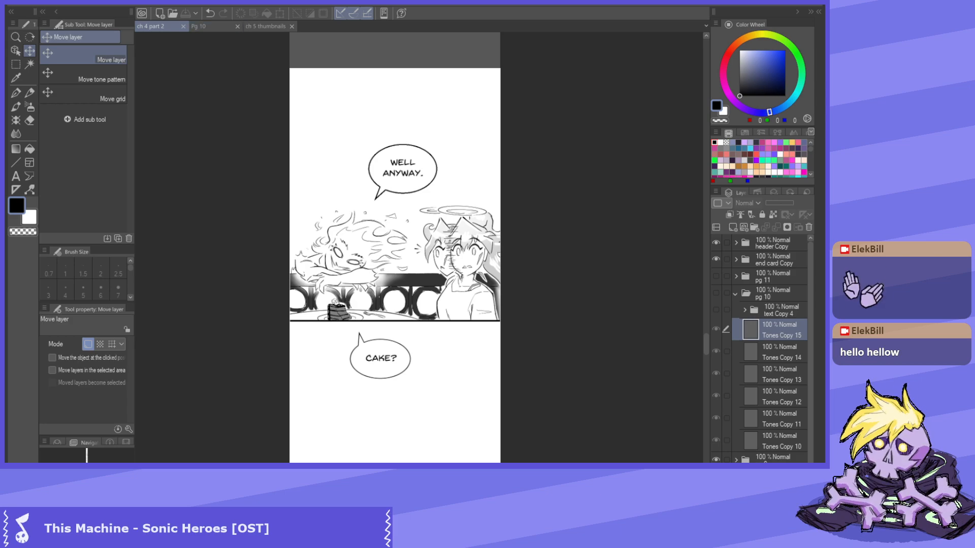
pyautogui.scroll(-2, 422, 310)
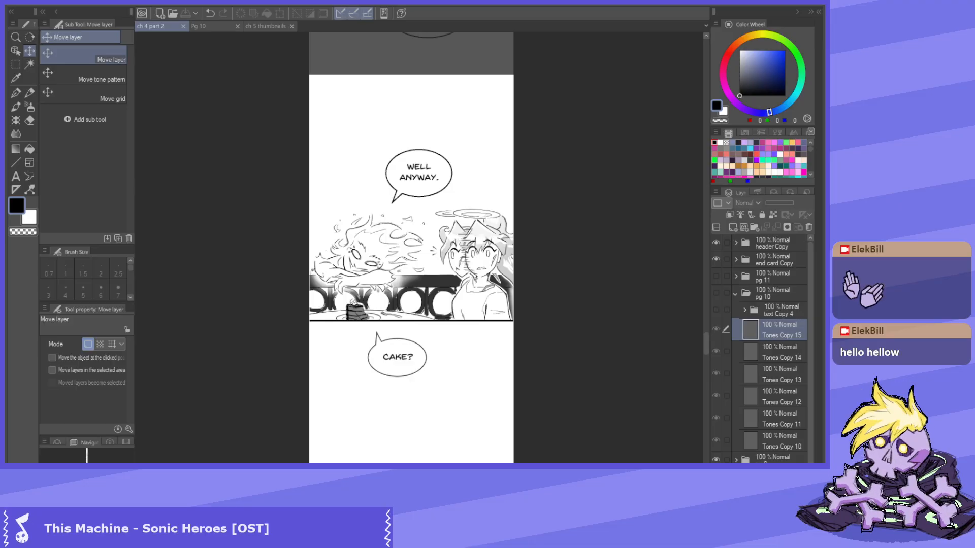
pyautogui.scroll(-2, 368, 194)
pyautogui.scroll(1, 392, 197)
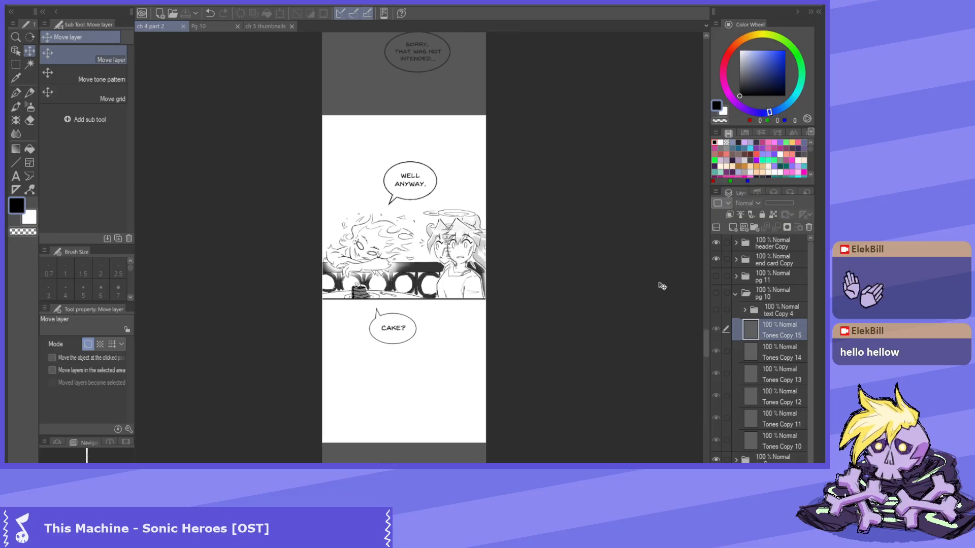
pyautogui.scroll(3, 426, 168)
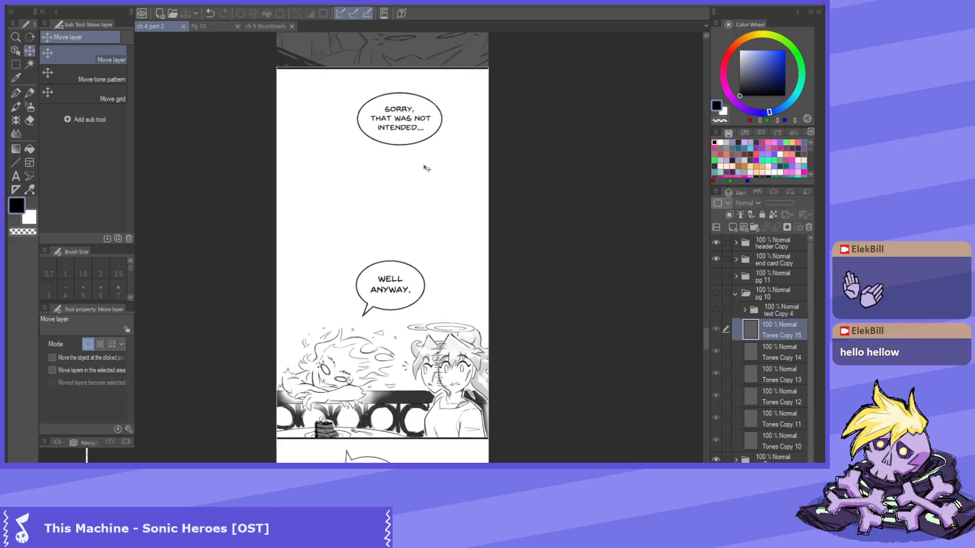
pyautogui.scroll(-1, 427, 169)
pyautogui.scroll(2, 402, 242)
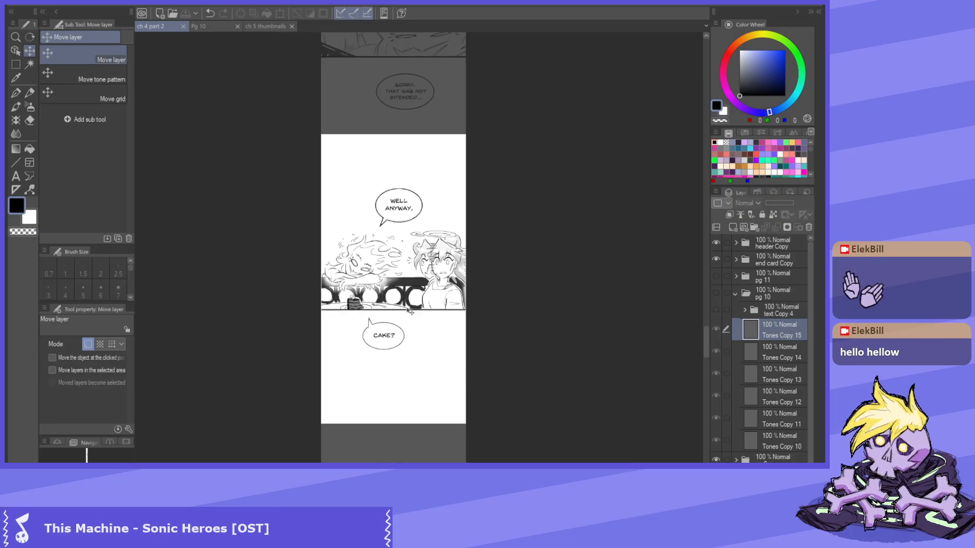
# Make the pg 10 layer folder visible, expand it and view its panels below the "Cake?" bubble in the strip.
pyautogui.click(714, 308)
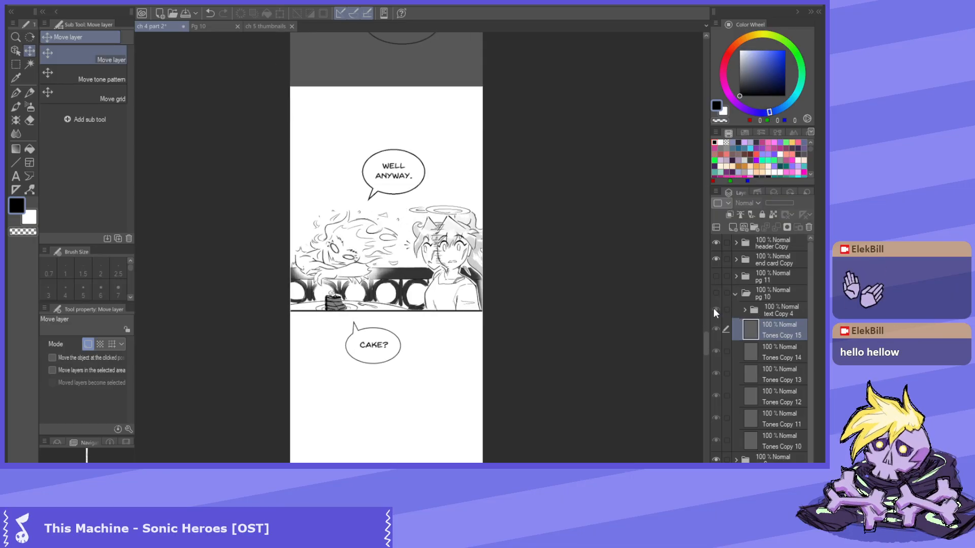
pyautogui.click(743, 295)
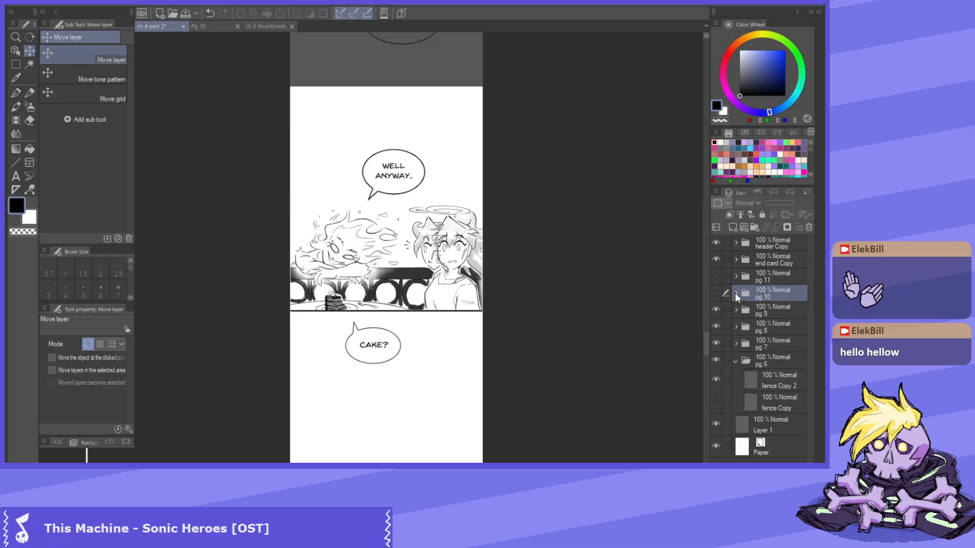
pyautogui.click(716, 294)
pyautogui.click(716, 293)
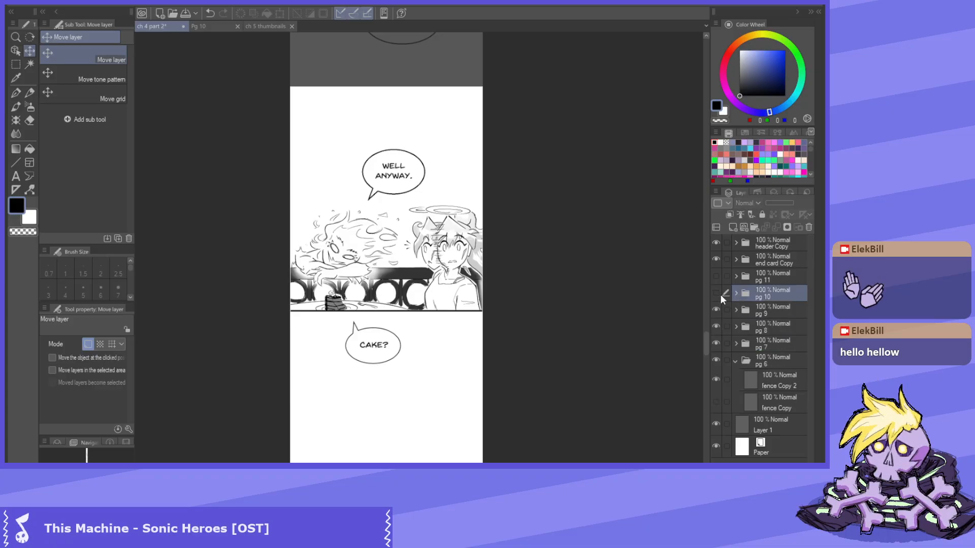
pyautogui.click(716, 293)
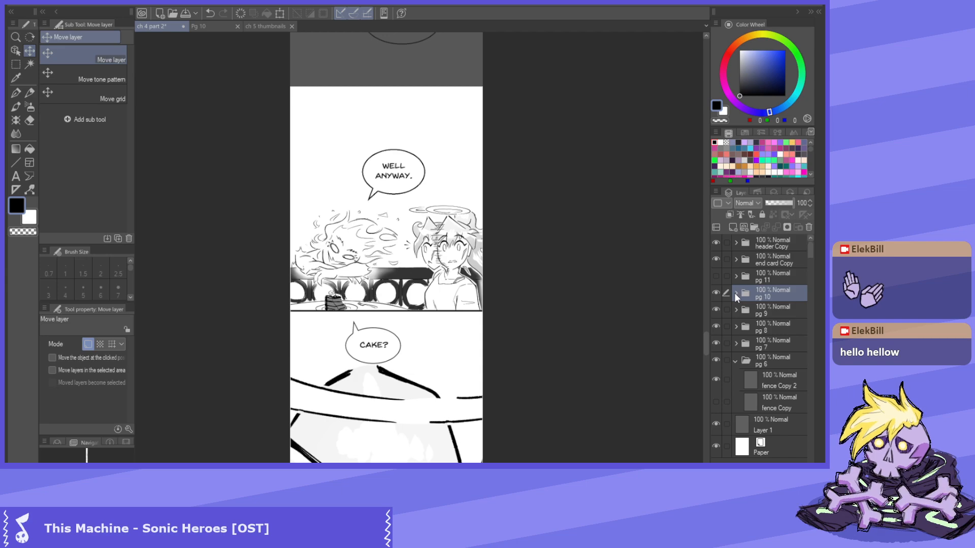
pyautogui.click(735, 294)
pyautogui.scroll(-3, 734, 294)
pyautogui.scroll(-3, 384, 234)
pyautogui.scroll(-6, 384, 233)
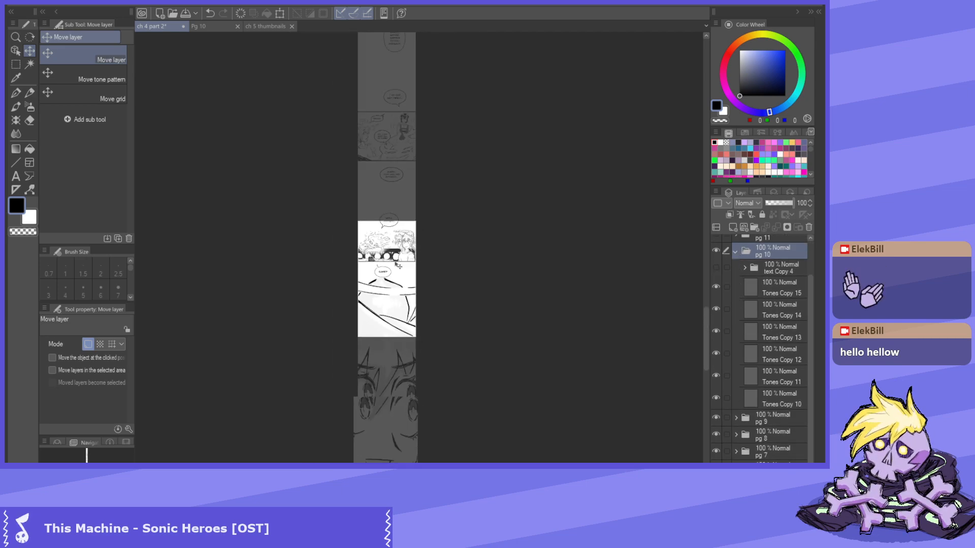
pyautogui.scroll(-4, 399, 416)
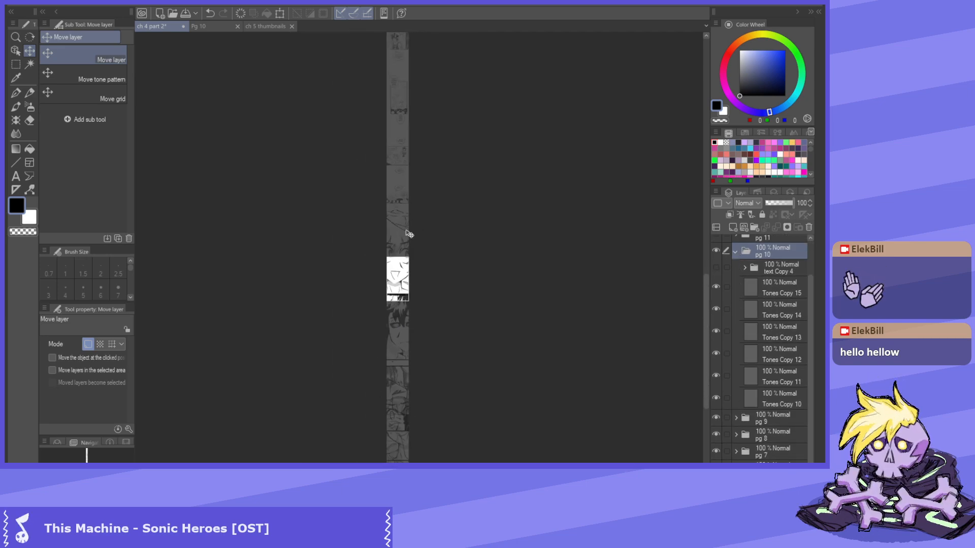
pyautogui.scroll(2, 418, 389)
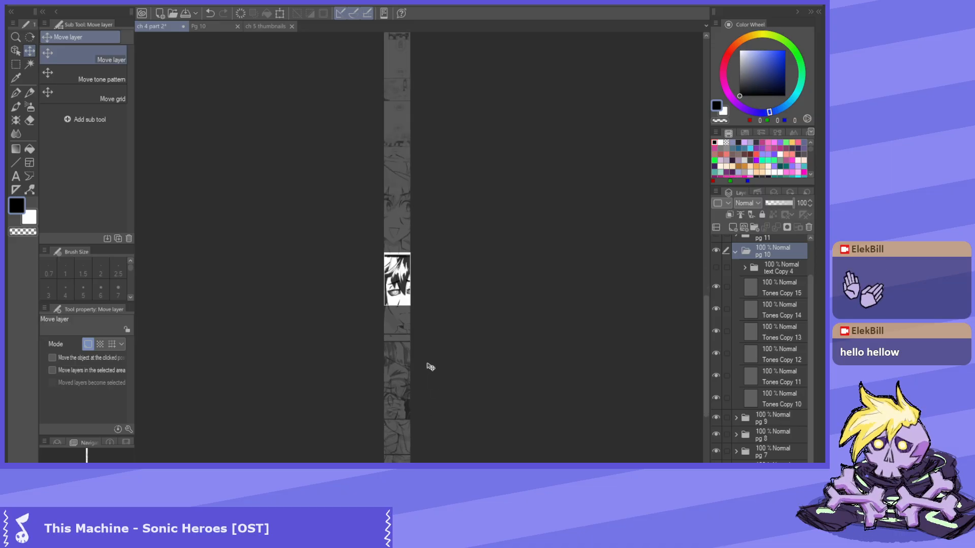
pyautogui.scroll(1, 401, 205)
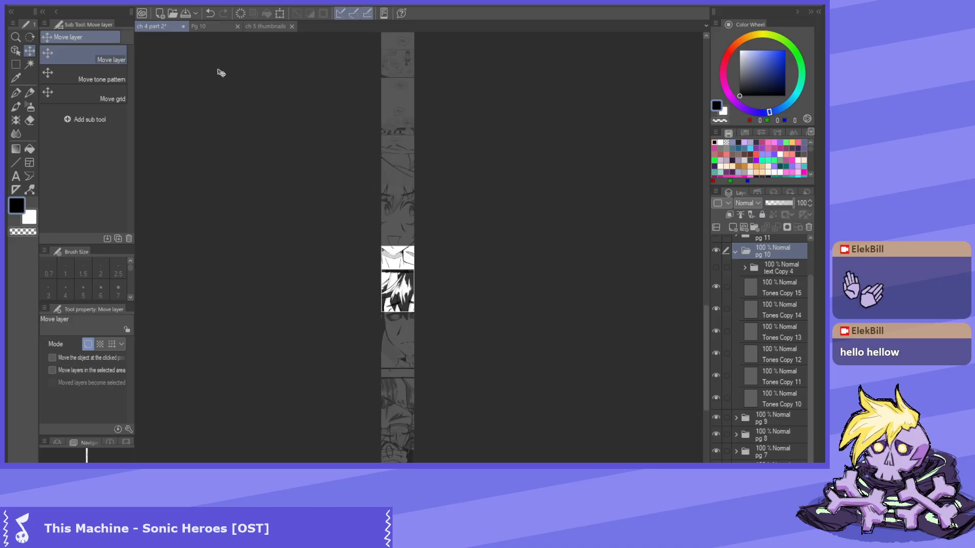
# Close the ch 5 thumbnails document and return to the ch 4 part 2 strip.
pyautogui.click(211, 29)
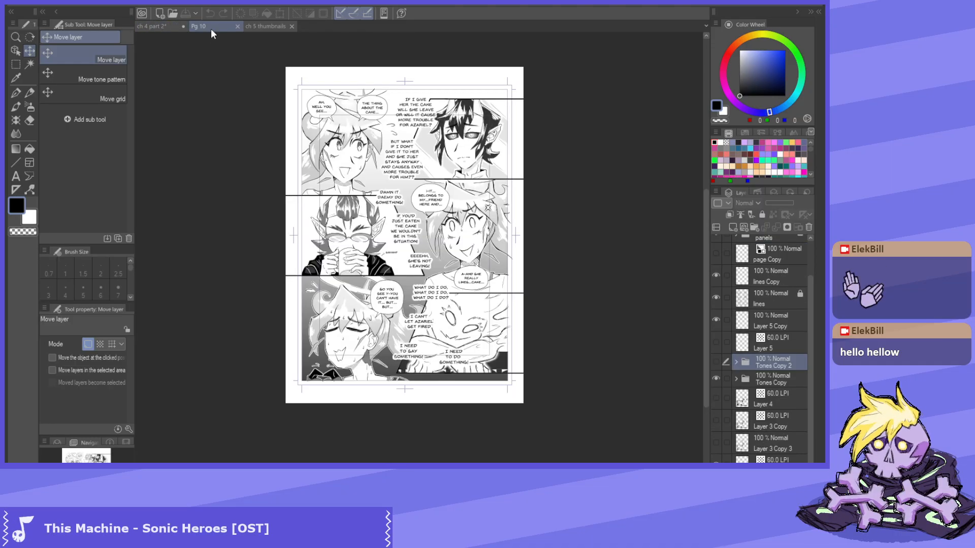
pyautogui.click(258, 26)
pyautogui.scroll(-2, 332, 117)
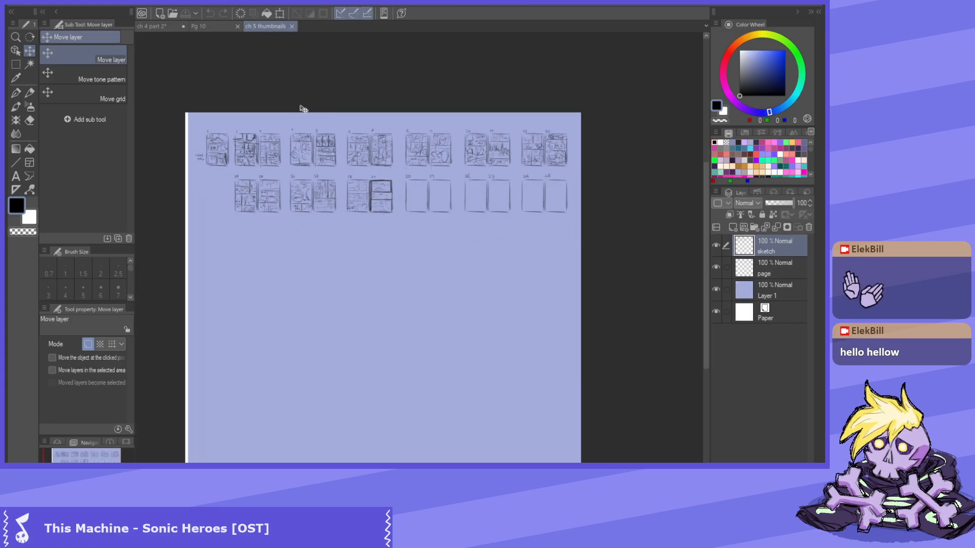
pyautogui.scroll(1, 303, 109)
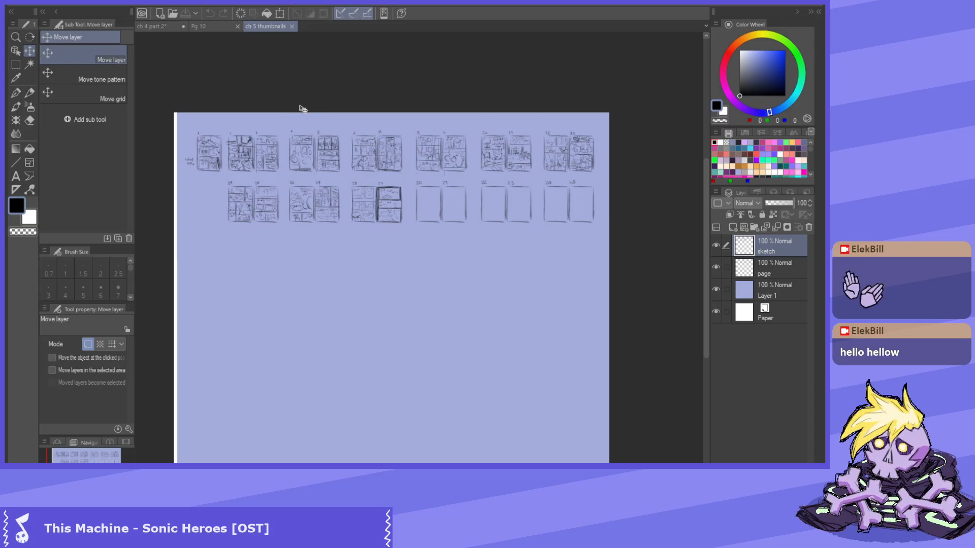
pyautogui.click(292, 26)
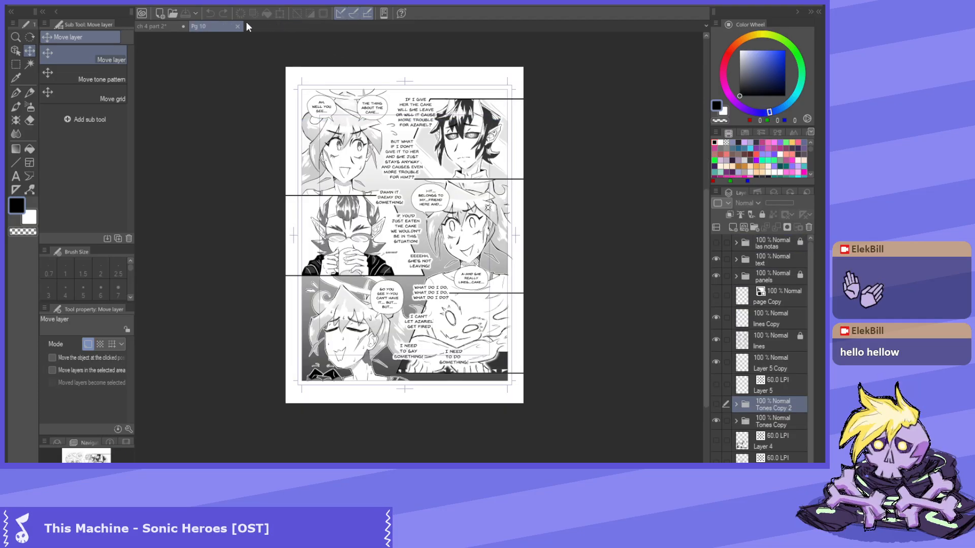
pyautogui.click(163, 24)
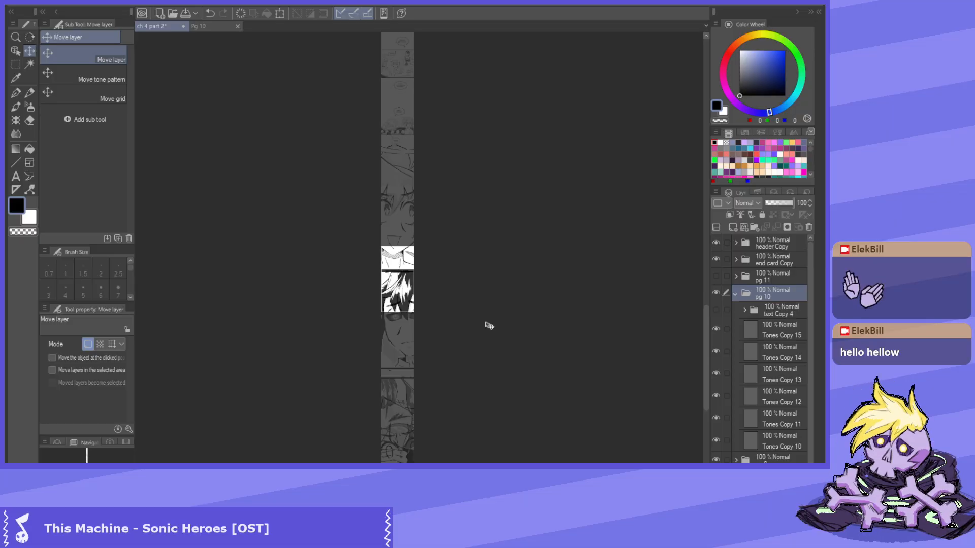
# Select the layers Tones Copy 10 through Tones Copy 15 in the pg 10 folder.
pyautogui.scroll(-1, 489, 317)
pyautogui.click(784, 447)
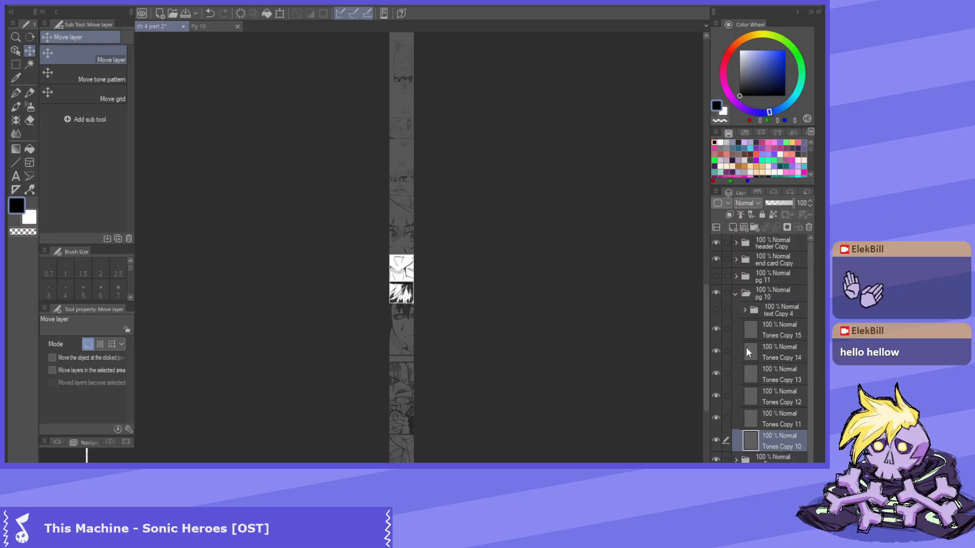
pyautogui.moveTo(782, 432); pyautogui.dragTo(781, 337)
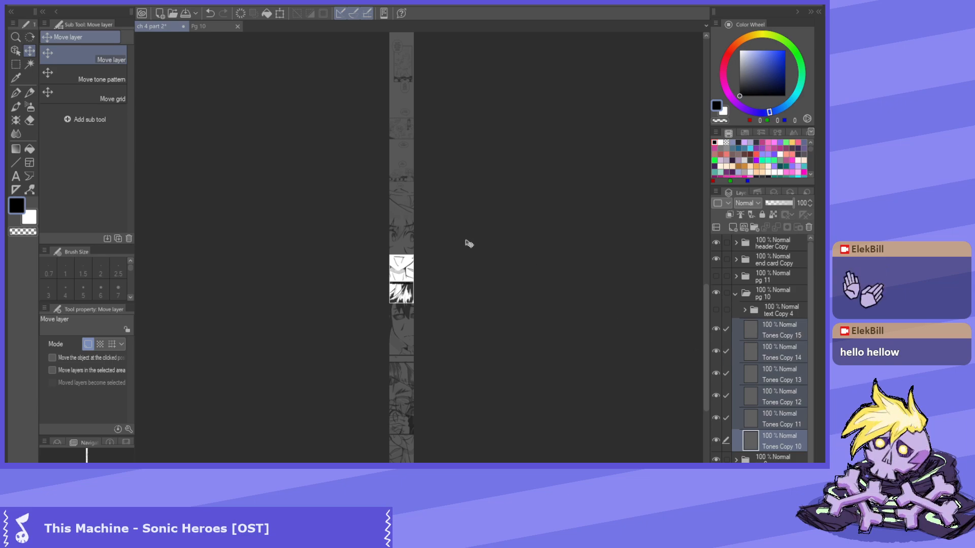
# Scale the six selected page 10 layers down to about 30 percent and move them up below the "Cake?" bubble.
pyautogui.hotkey('ctrl', 't')
pyautogui.moveTo(322, 361); pyautogui.dragTo(380, 337)
pyautogui.scroll(4, 408, 213)
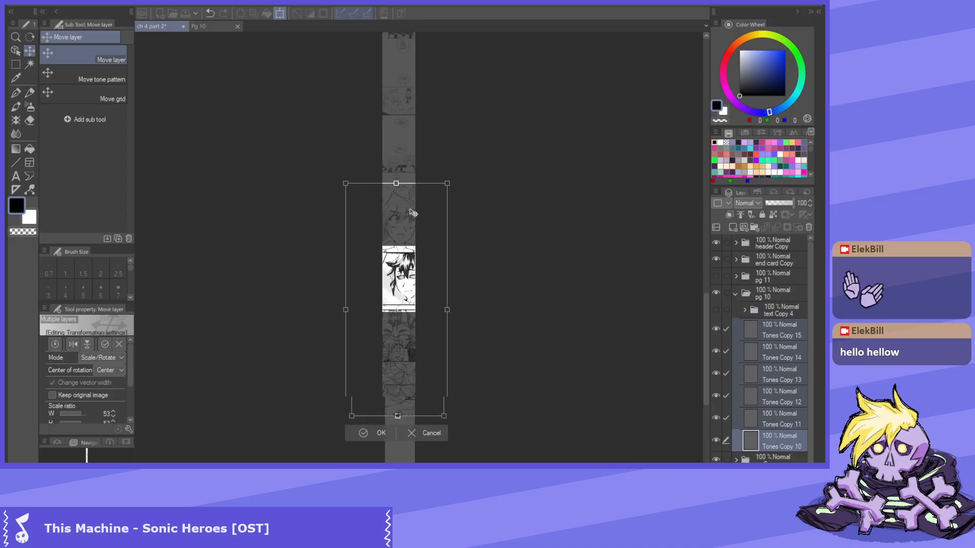
pyautogui.moveTo(306, 371); pyautogui.dragTo(352, 359)
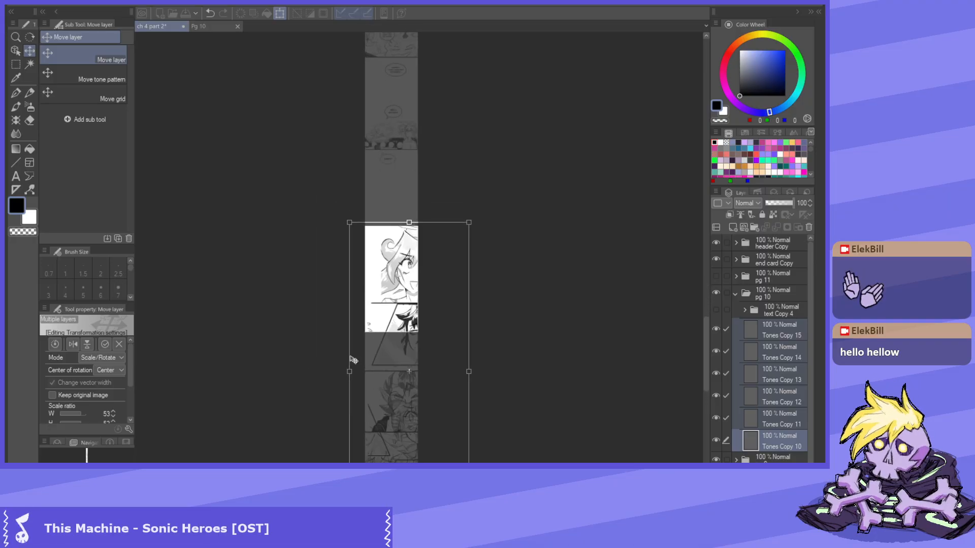
pyautogui.scroll(2, 420, 289)
pyautogui.moveTo(419, 289); pyautogui.dragTo(393, 224)
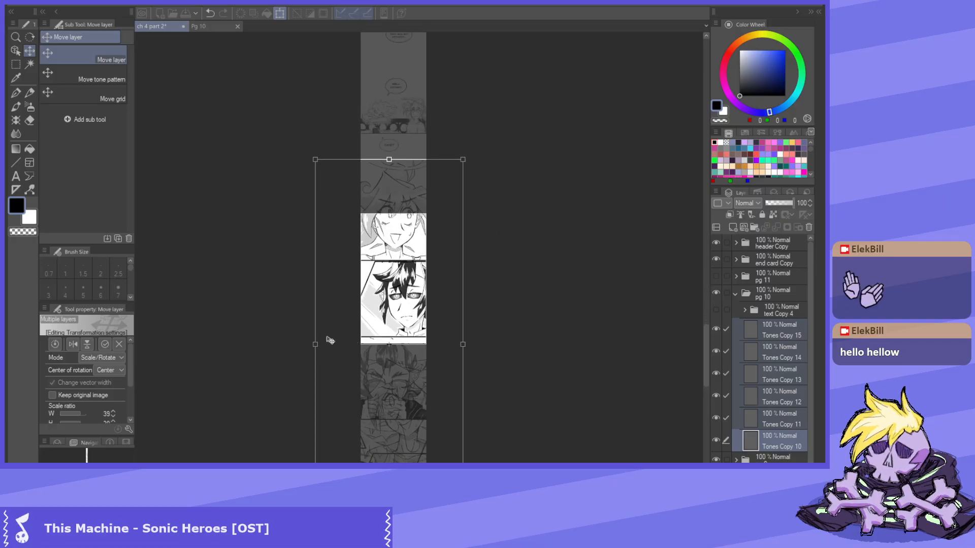
pyautogui.moveTo(317, 345); pyautogui.dragTo(349, 328)
pyautogui.scroll(2, 411, 262)
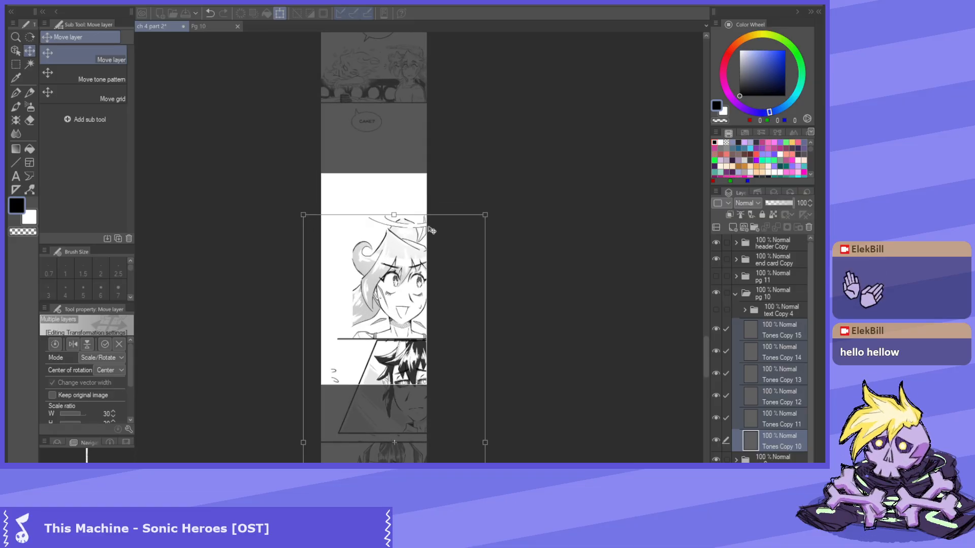
pyautogui.moveTo(410, 262); pyautogui.dragTo(384, 260)
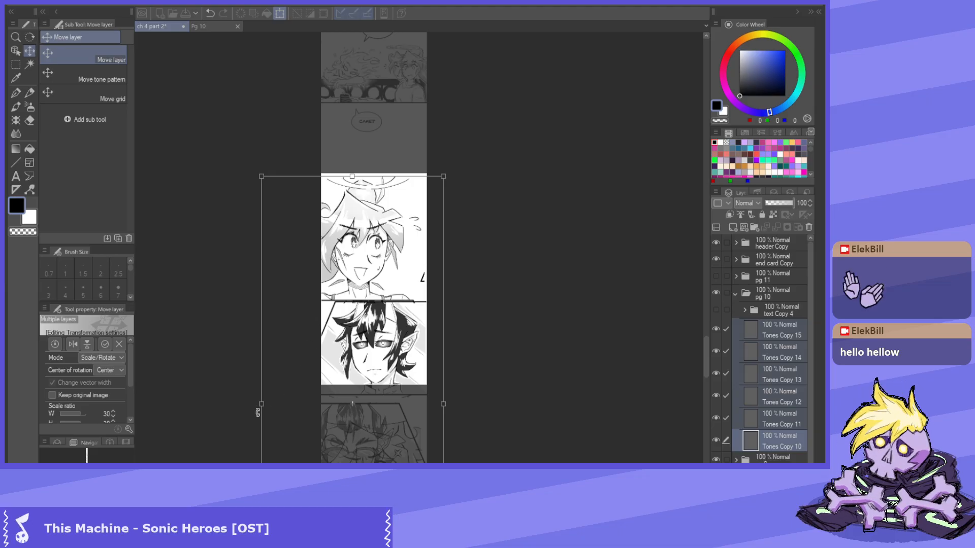
# Shrink the six page 10 layers further to about 20 percent and shift them toward the strip's left edge.
pyautogui.moveTo(259, 406); pyautogui.dragTo(288, 385)
pyautogui.scroll(-2, 345, 213)
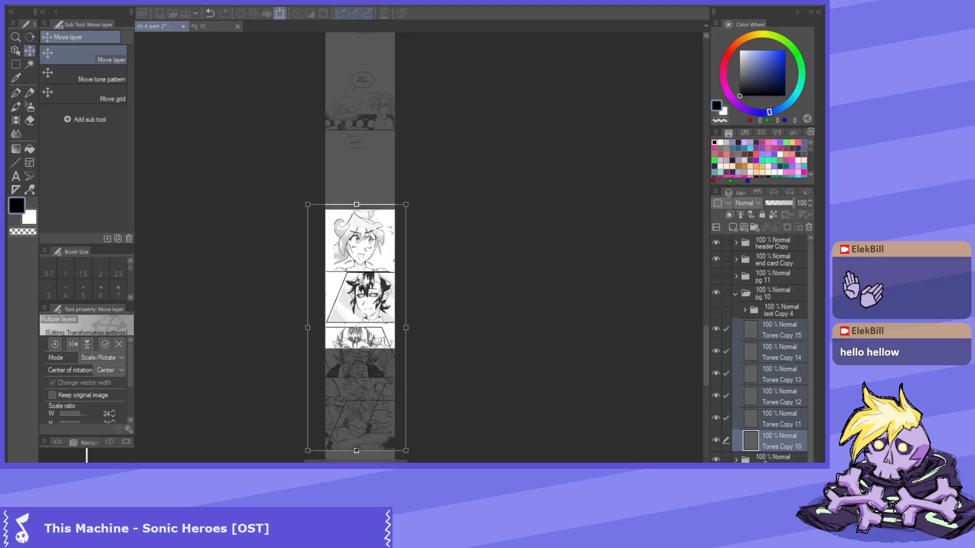
pyautogui.scroll(2, 344, 267)
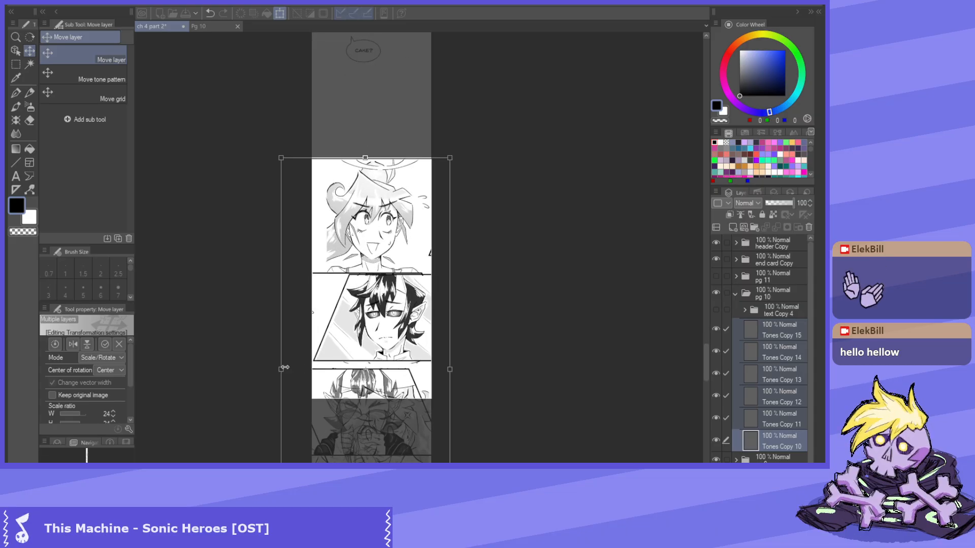
pyautogui.moveTo(279, 370); pyautogui.dragTo(310, 370)
pyautogui.scroll(1, 386, 271)
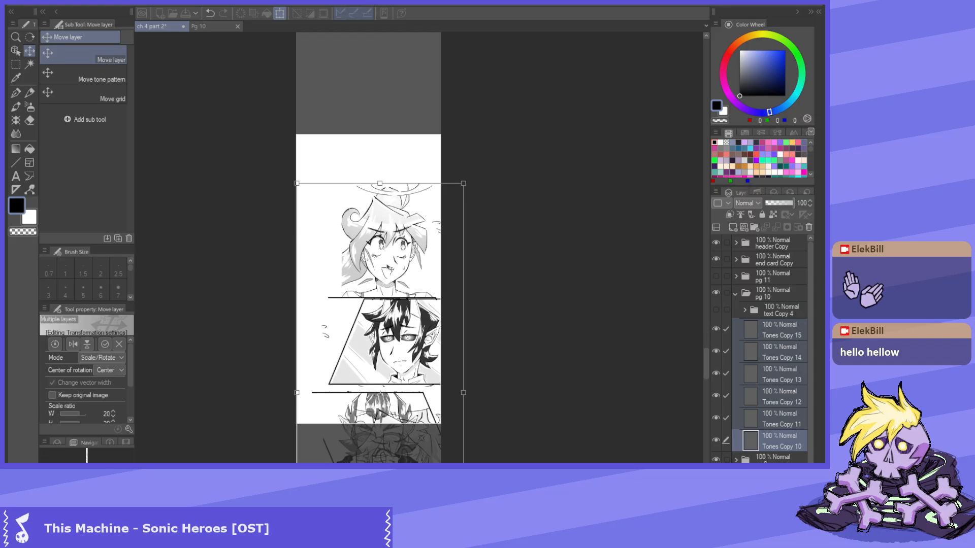
pyautogui.moveTo(390, 266); pyautogui.dragTo(343, 264)
pyautogui.scroll(1, 343, 263)
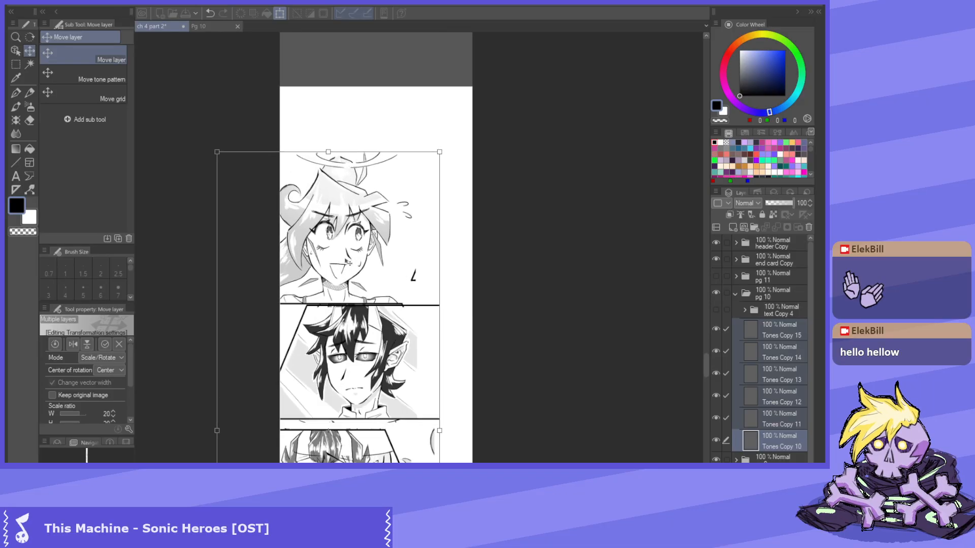
# Scale the page 10 layers to about 17 percent, centre the panels within the strip's width and apply the transformation.
pyautogui.moveTo(220, 429); pyautogui.dragTo(247, 416)
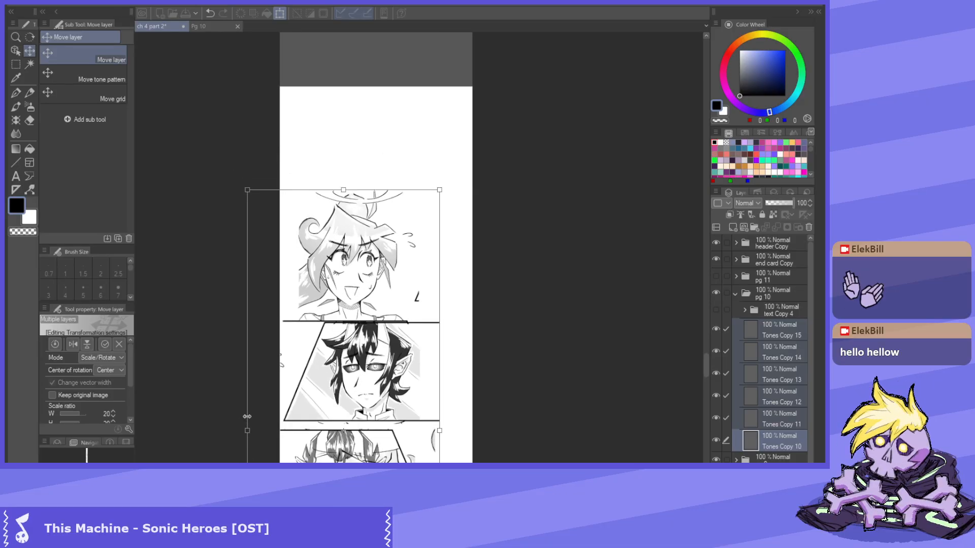
pyautogui.scroll(-1, 387, 181)
pyautogui.scroll(2, 381, 248)
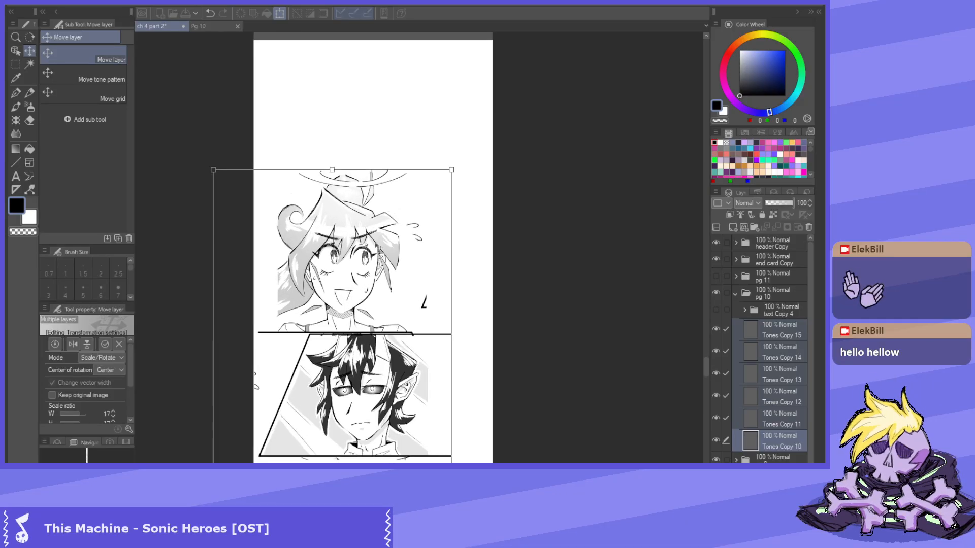
pyautogui.scroll(-1, 385, 274)
pyautogui.scroll(-2, 355, 243)
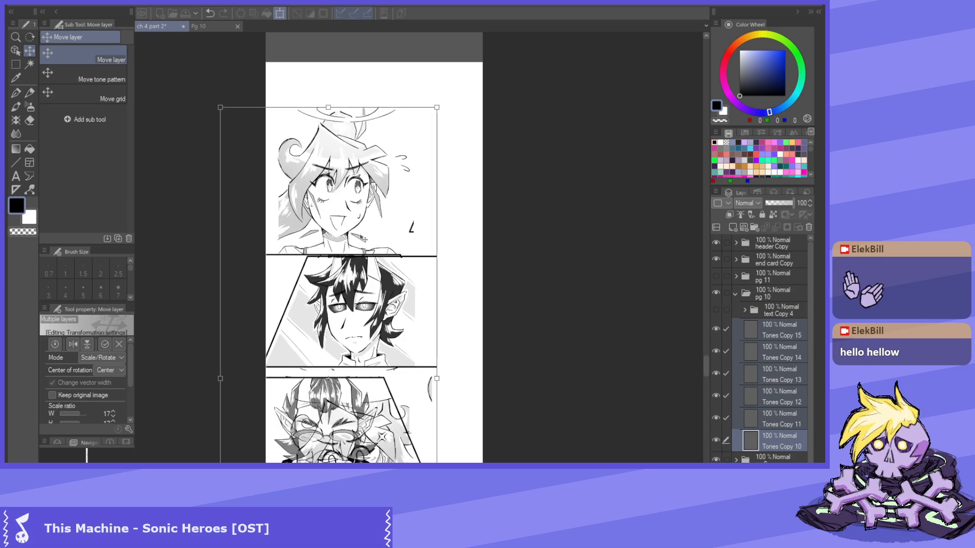
pyautogui.moveTo(355, 244); pyautogui.dragTo(382, 240)
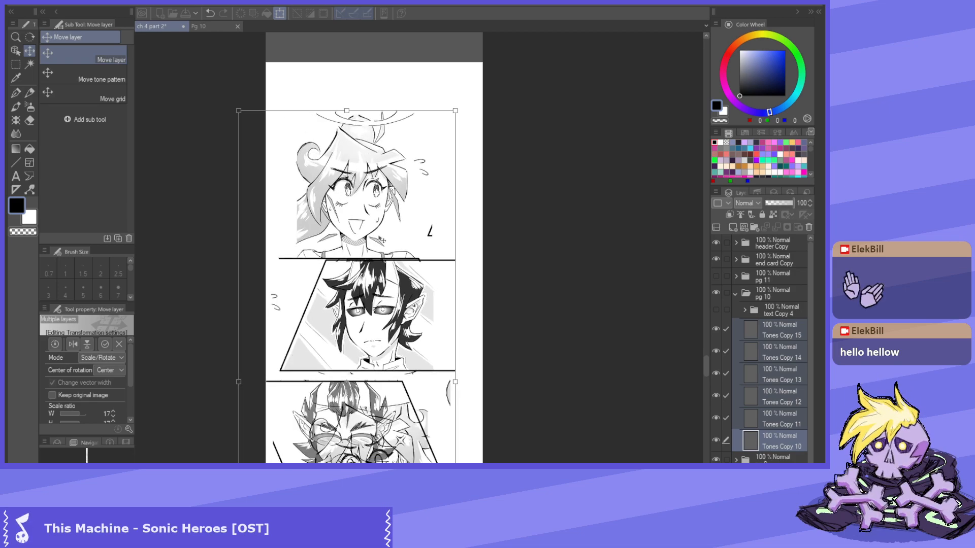
pyautogui.press('Return')
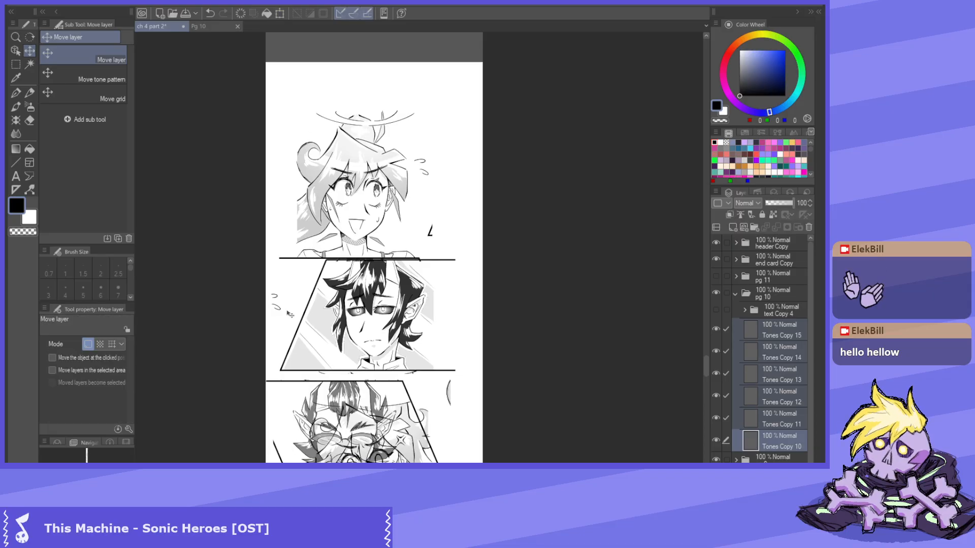
# Move the first page 10 panel (Tones Copy 10) up to the strip's left edge, leaving a gap above the second panel.
pyautogui.click(12, 53)
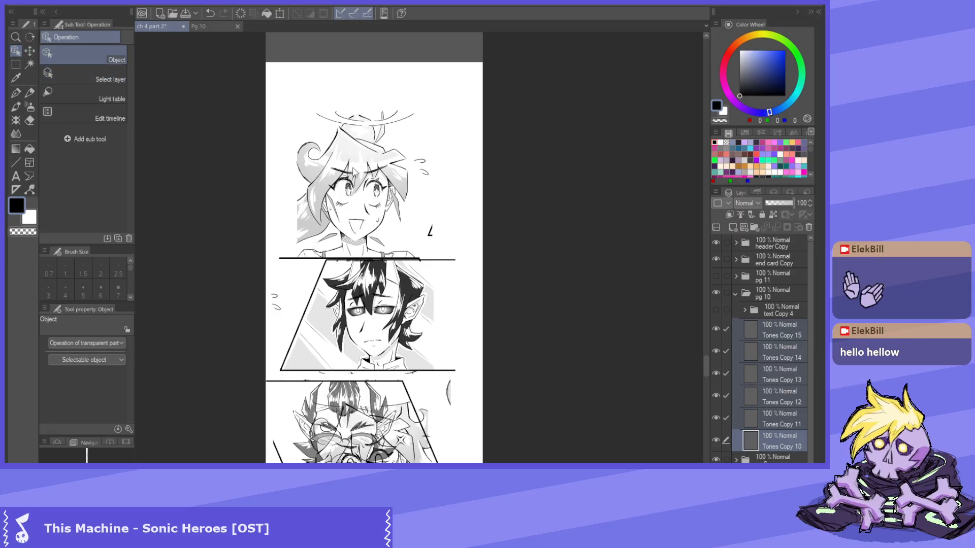
pyautogui.scroll(2, 335, 157)
pyautogui.scroll(-1, 356, 308)
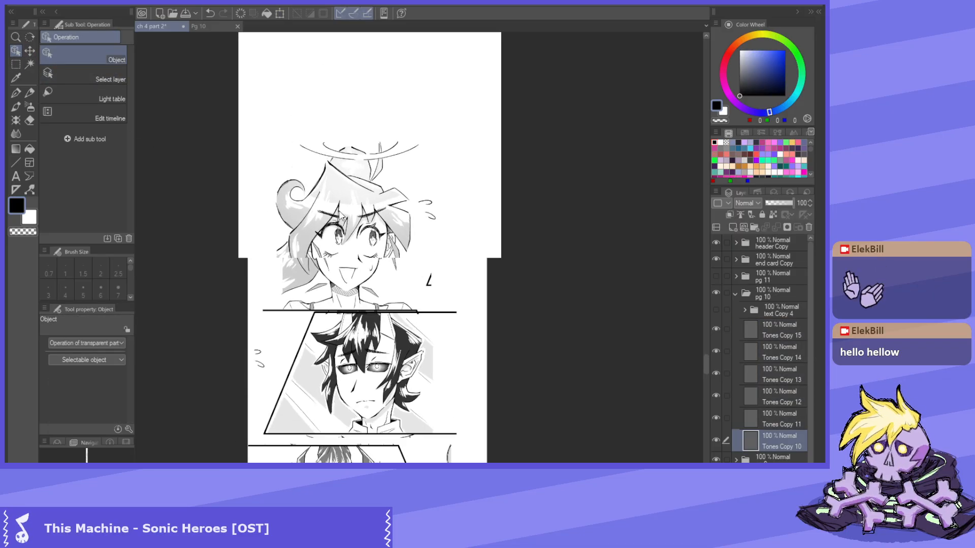
pyautogui.scroll(2, 343, 200)
pyautogui.moveTo(343, 201); pyautogui.dragTo(293, 168)
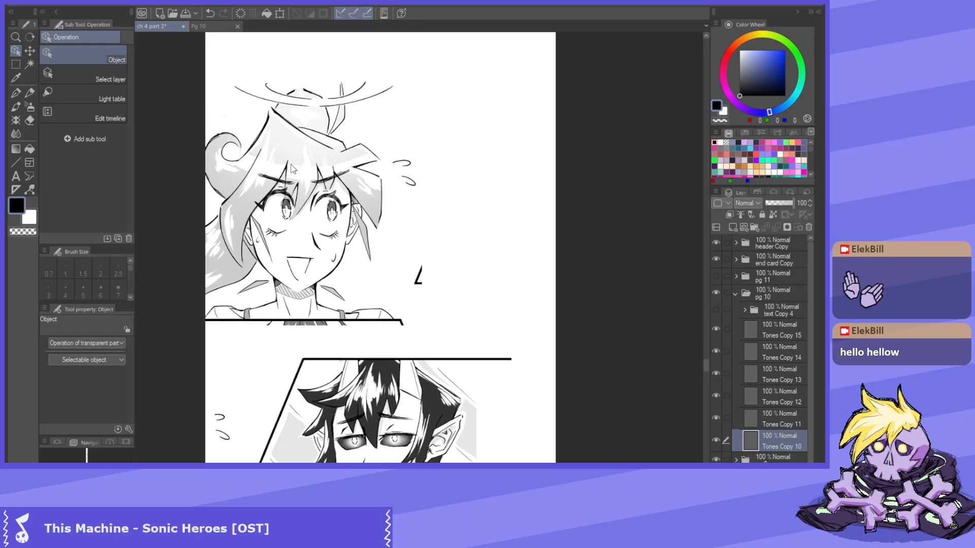
pyautogui.scroll(-3, 317, 229)
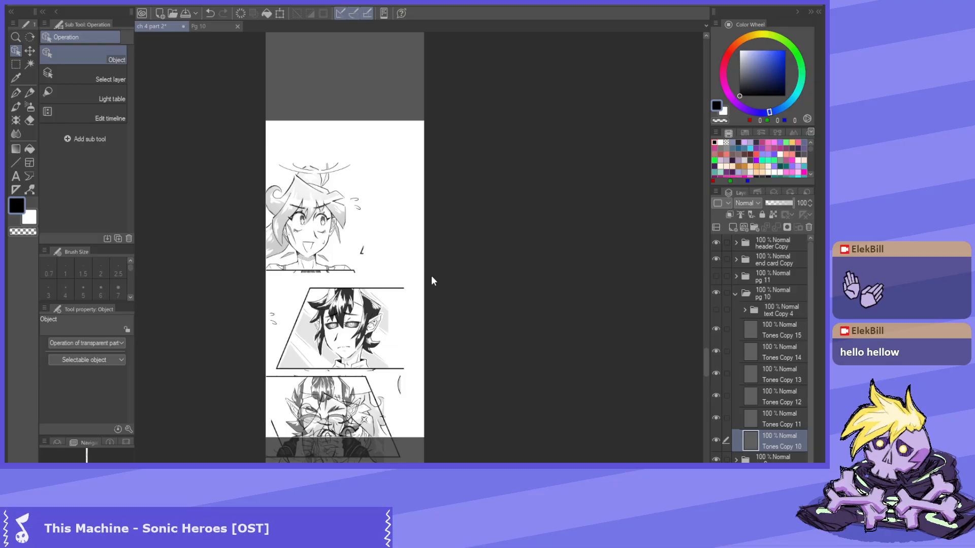
# Move the second panel, the dark-haired character on Tones Copy 11, to the strip's right edge just below the first panel.
pyautogui.moveTo(447, 316); pyautogui.dragTo(518, 279)
pyautogui.scroll(3, 518, 278)
pyautogui.scroll(-3, 518, 279)
pyautogui.scroll(3, 456, 284)
pyautogui.scroll(-2, 456, 283)
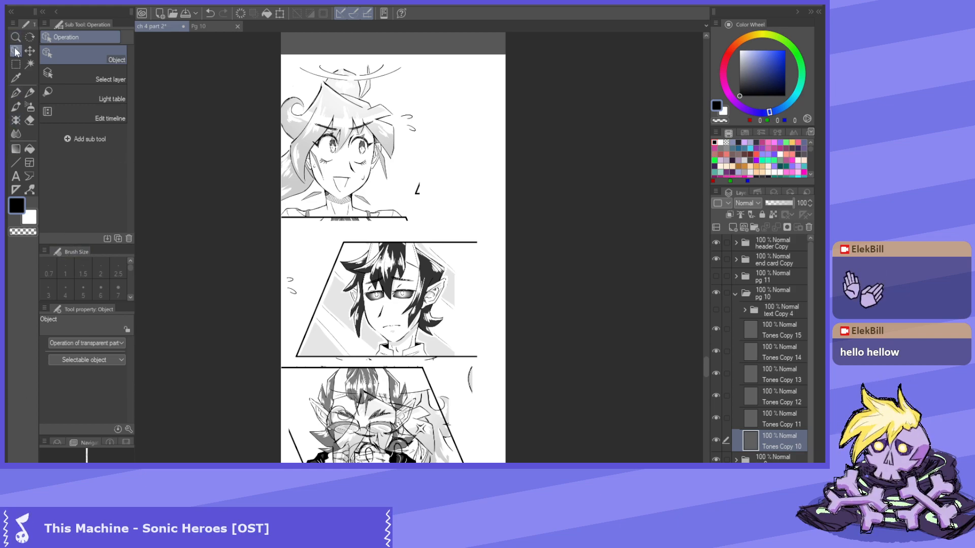
pyautogui.click(339, 237)
pyautogui.moveTo(339, 237); pyautogui.dragTo(412, 138)
pyautogui.scroll(2, 397, 226)
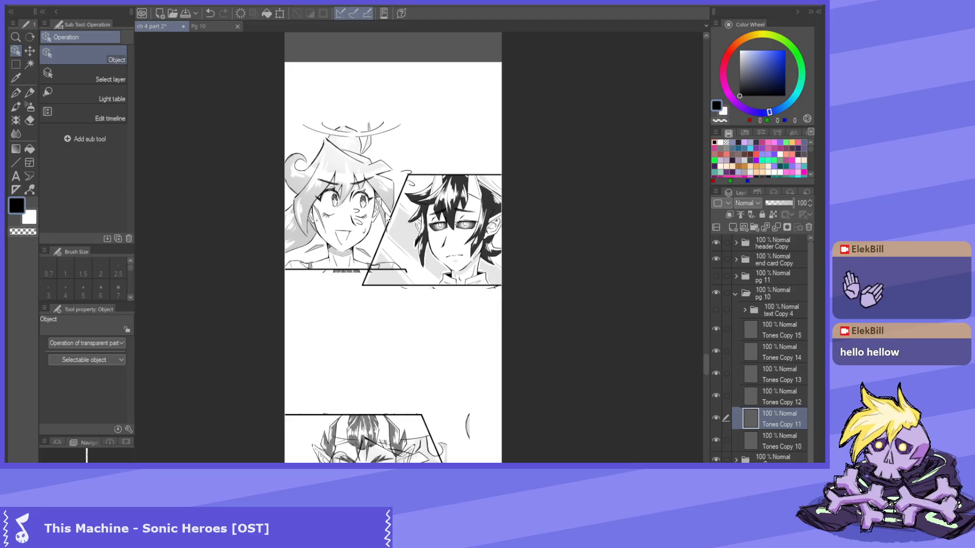
pyautogui.moveTo(485, 214); pyautogui.dragTo(477, 306)
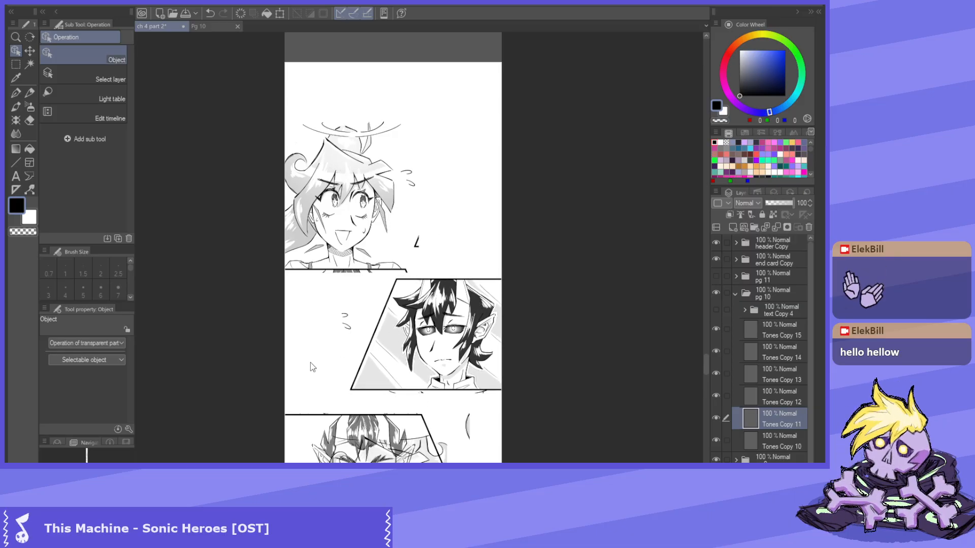
# Check the panel layout in the original Pg 10 document, return to the ch 4 part 2 strip and save it.
pyautogui.scroll(-3, 379, 243)
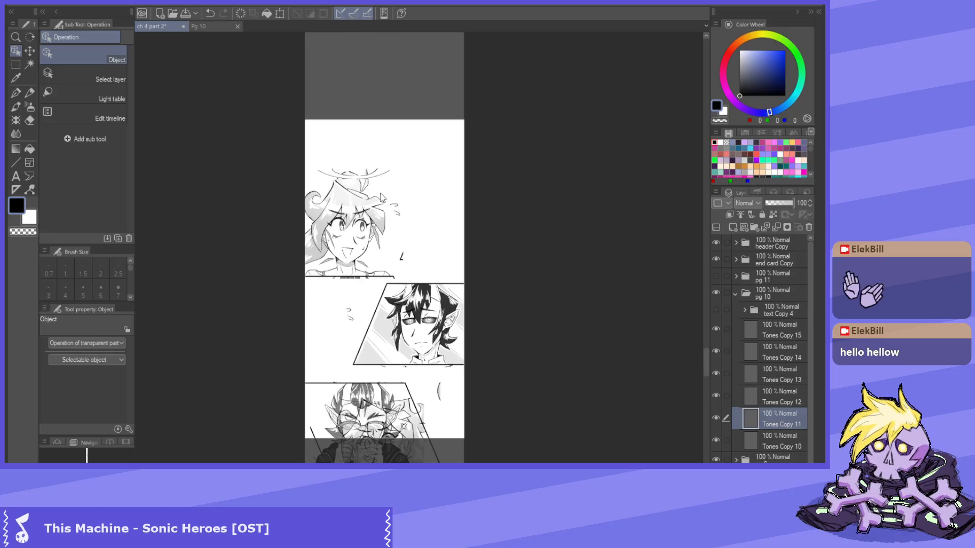
pyautogui.click(204, 26)
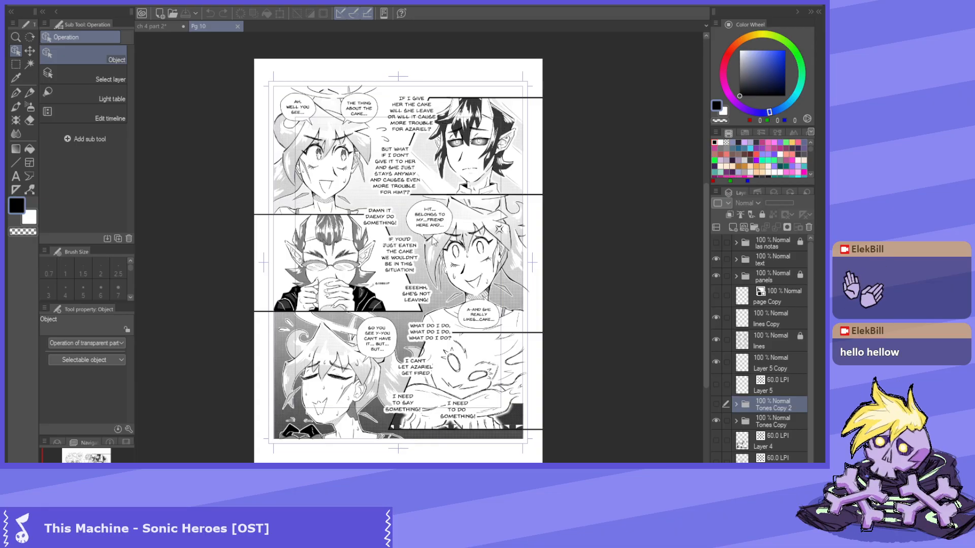
pyautogui.click(163, 25)
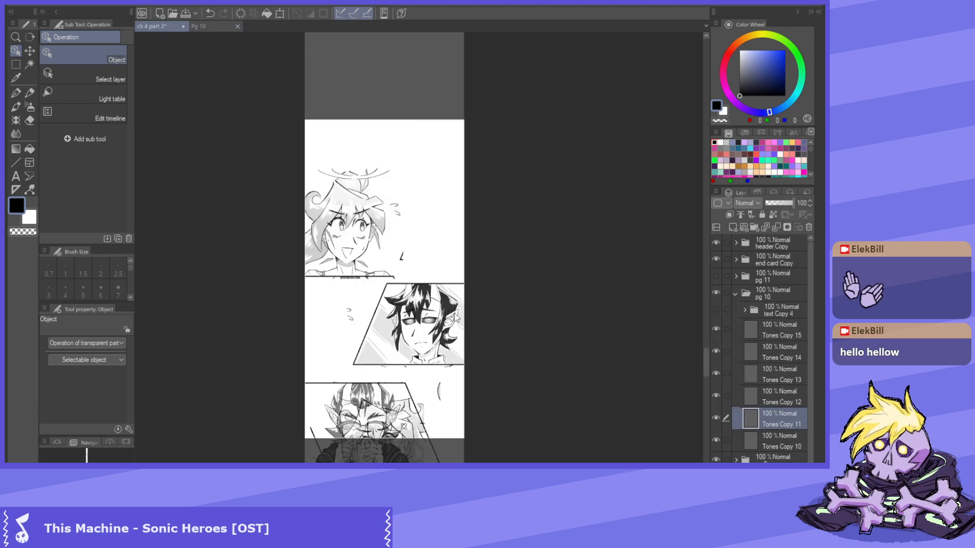
pyautogui.scroll(1, 441, 286)
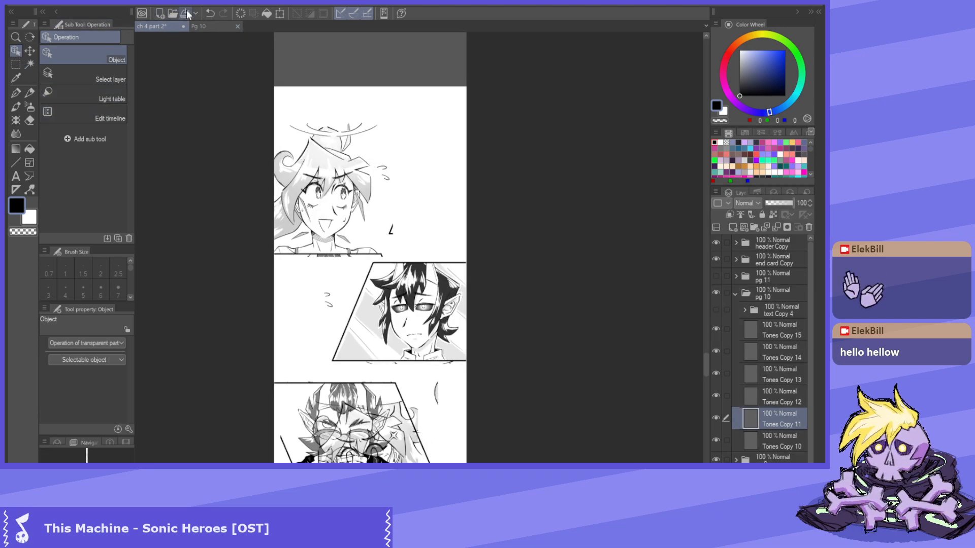
pyautogui.hotkey('ctrl', 's')
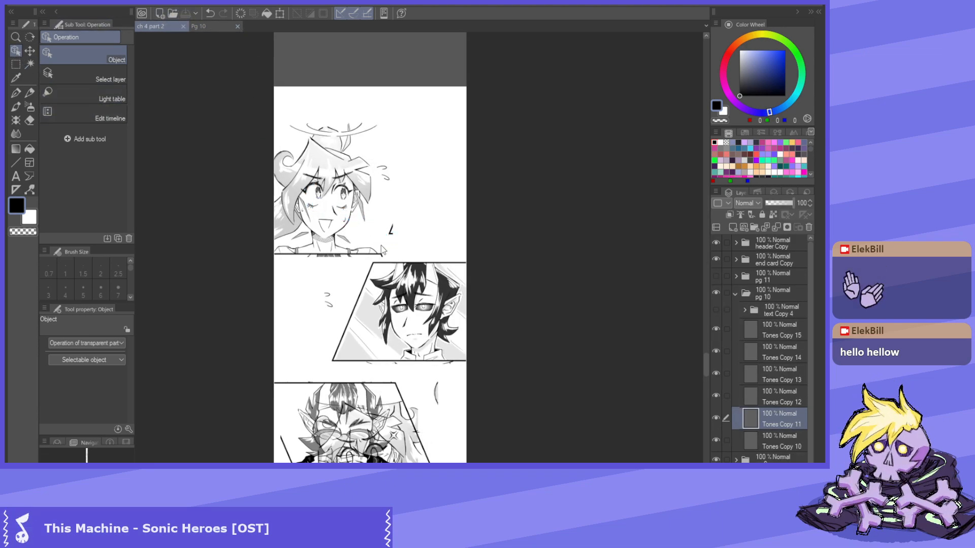
# Separate the overlapping Tones Copy 12 and 13 panels, placing Tones Copy 13 at the strip's right edge below the second panel.
pyautogui.scroll(-5, 384, 236)
pyautogui.scroll(3, 370, 452)
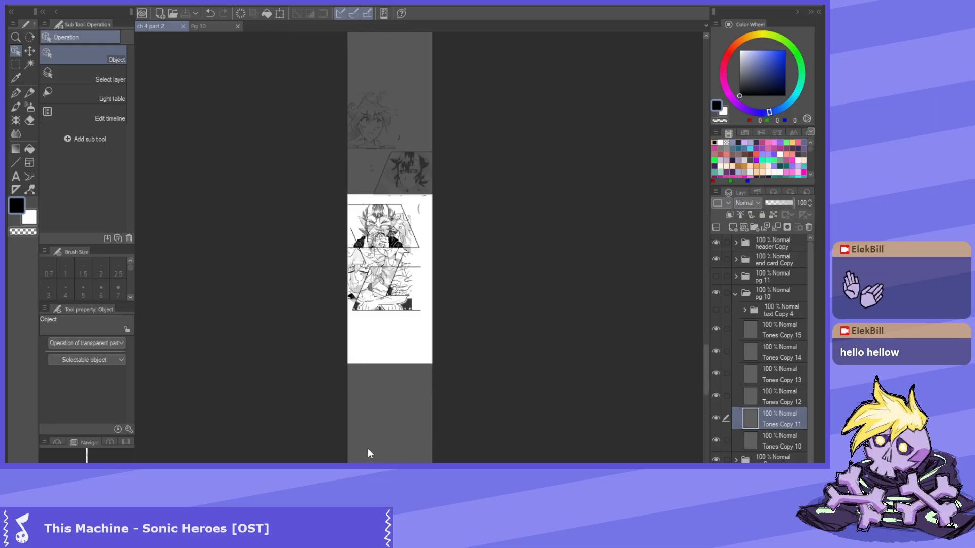
pyautogui.hotkey('alt', ']')
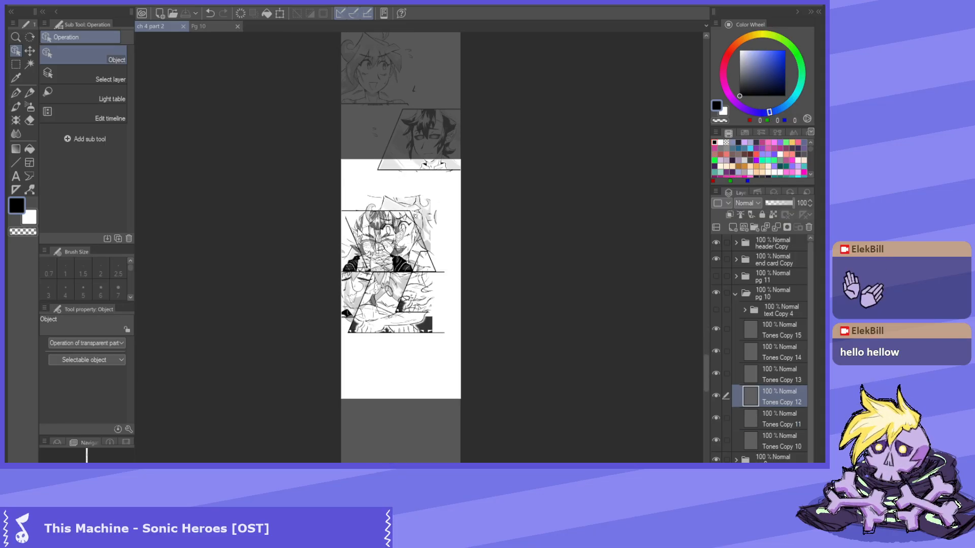
pyautogui.hotkey('alt', ']')
pyautogui.moveTo(426, 208); pyautogui.dragTo(435, 193)
pyautogui.hotkey('alt', ']')
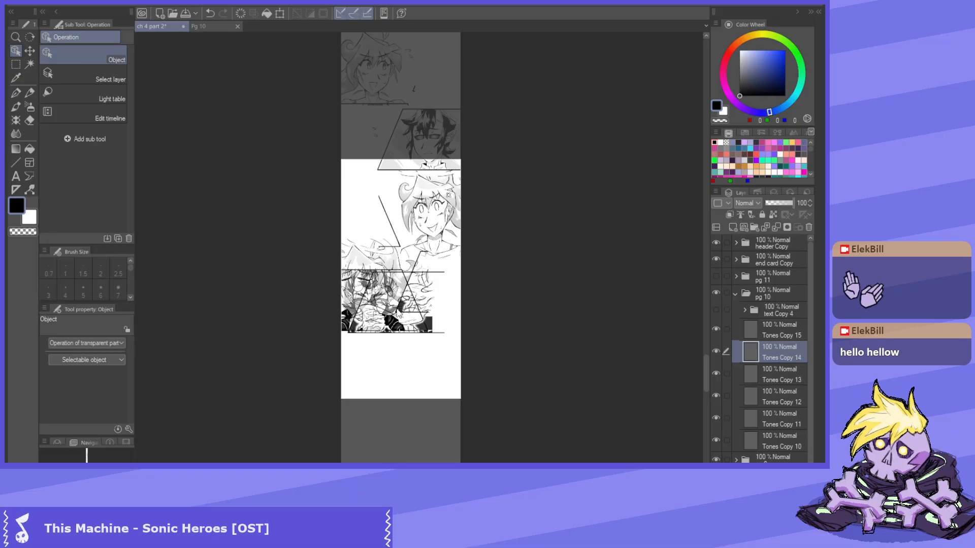
# Place the Tones Copy 12 panel just beneath the Tones Copy 13 panel and move the Tones Copy 15 panel below all others.
pyautogui.hotkey('alt', '[')
pyautogui.hotkey('alt', '[')
pyautogui.moveTo(346, 333); pyautogui.dragTo(382, 441)
pyautogui.hotkey('alt', ']')
pyautogui.hotkey('alt', ']')
pyautogui.hotkey('alt', ']')
# Move the closed-eyes panel (Tones Copy 14) down above the last panel, and shift the Tones Copy 13 panel to the strip's left edge.
pyautogui.hotkey('alt', '[')
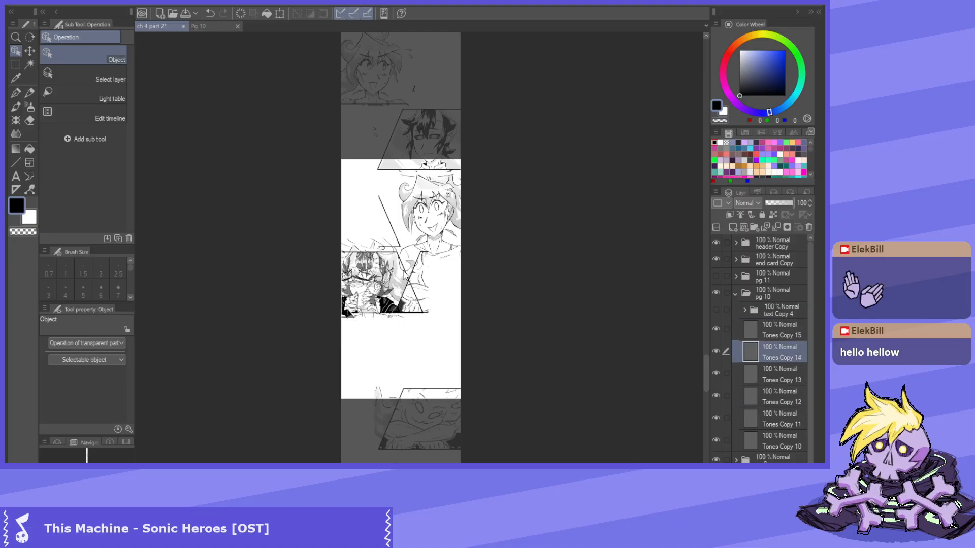
pyautogui.moveTo(404, 280); pyautogui.dragTo(415, 366)
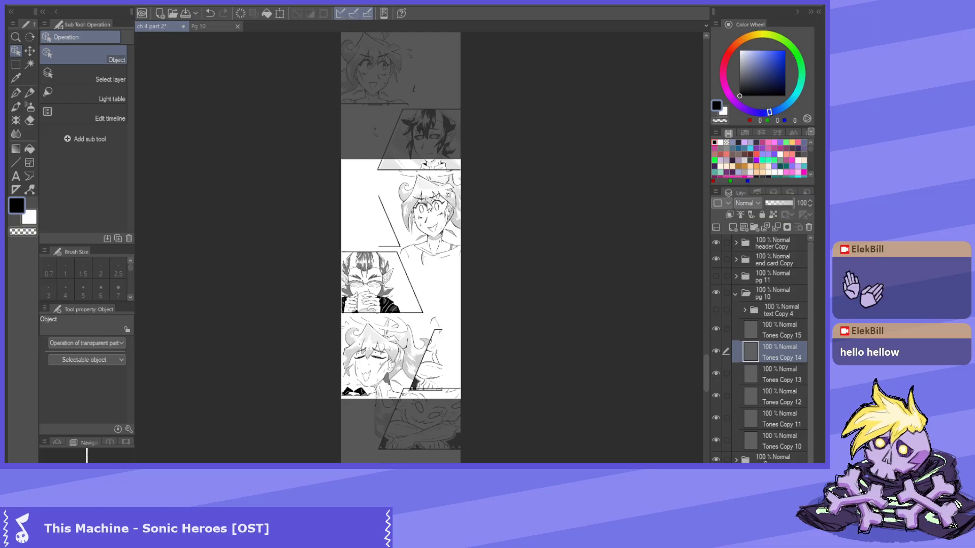
pyautogui.moveTo(418, 208); pyautogui.dragTo(360, 208)
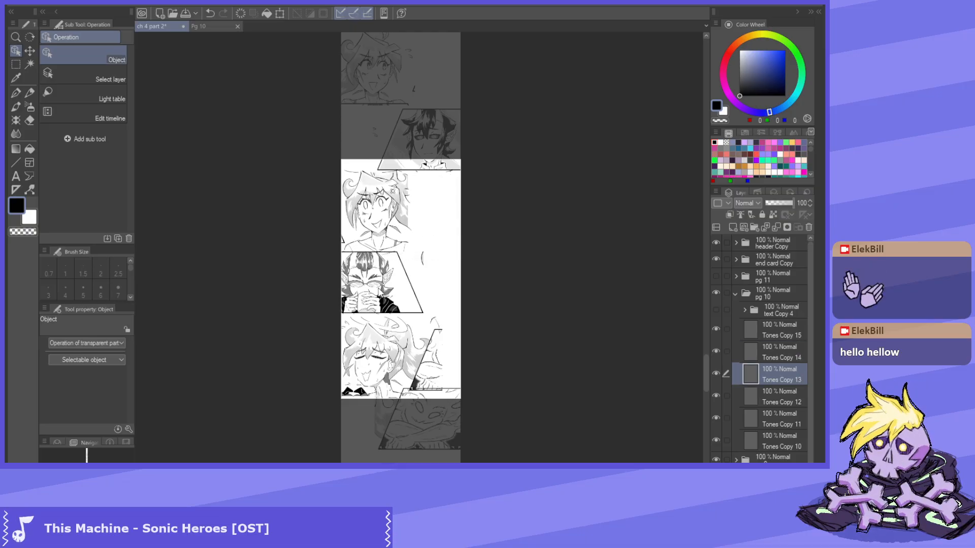
# Move the horned, bespectacled character's panel to the strip's right edge and lower the last panel slightly below the closed-eyes panel.
pyautogui.click(384, 312)
pyautogui.moveTo(384, 312)
pyautogui.mouseDown()
pyautogui.moveTo(448, 311)
pyautogui.moveTo(388, 301)
pyautogui.mouseUp()
pyautogui.scroll(-2, 417, 262)
pyautogui.moveTo(395, 383)
pyautogui.mouseDown()
pyautogui.moveTo(395, 403)
pyautogui.moveTo(394, 395)
pyautogui.mouseUp()
pyautogui.scroll(-1, 394, 395)
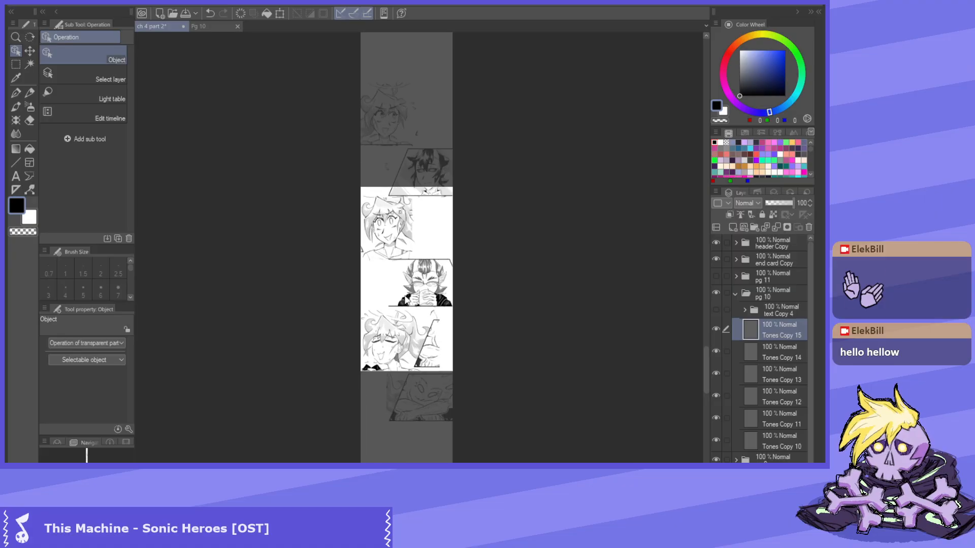
# Compare the lower panels' arrangement with the original Pg 10 page and return to the ch 4 part 2 strip.
pyautogui.click(208, 26)
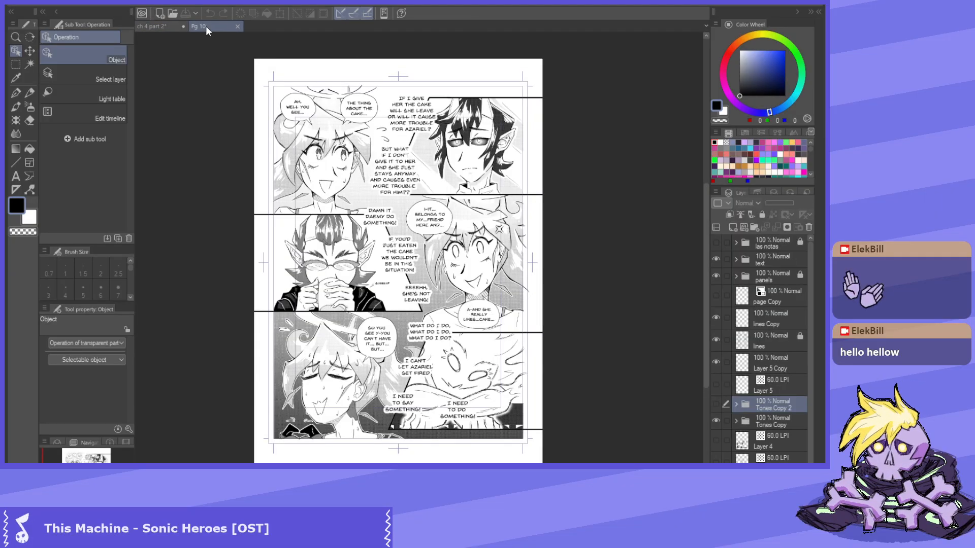
pyautogui.click(156, 24)
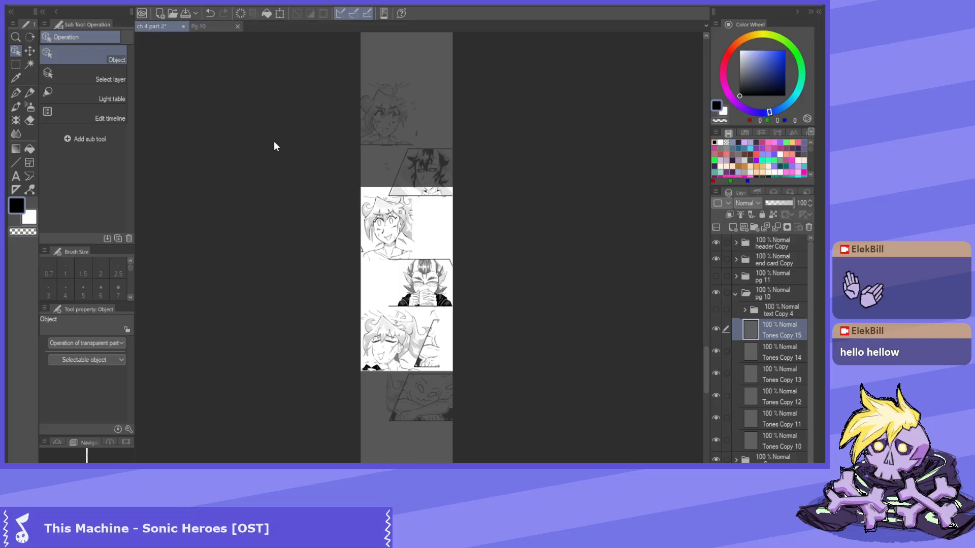
# Compare the original Pg 10 page with the strip and examine the spacing and order of its upper panels.
pyautogui.click(198, 24)
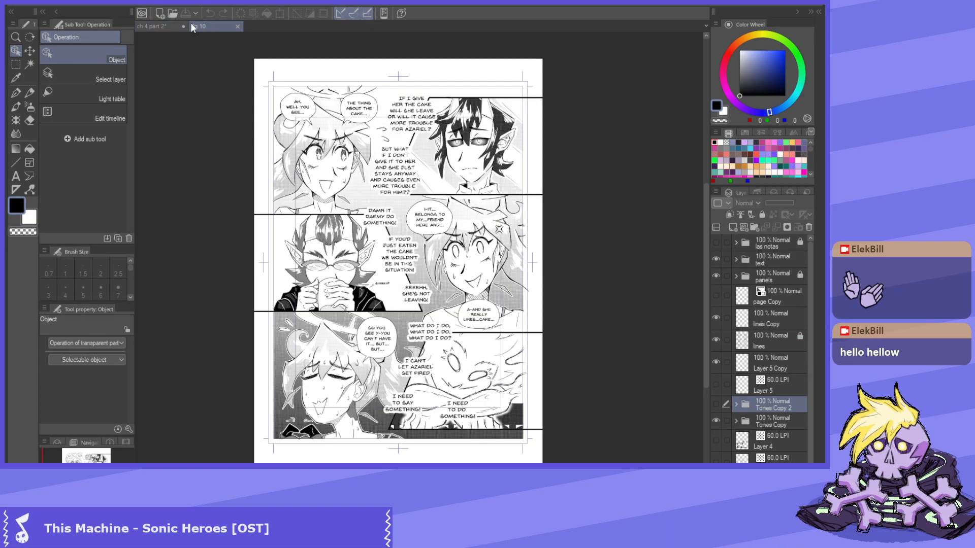
pyautogui.click(155, 25)
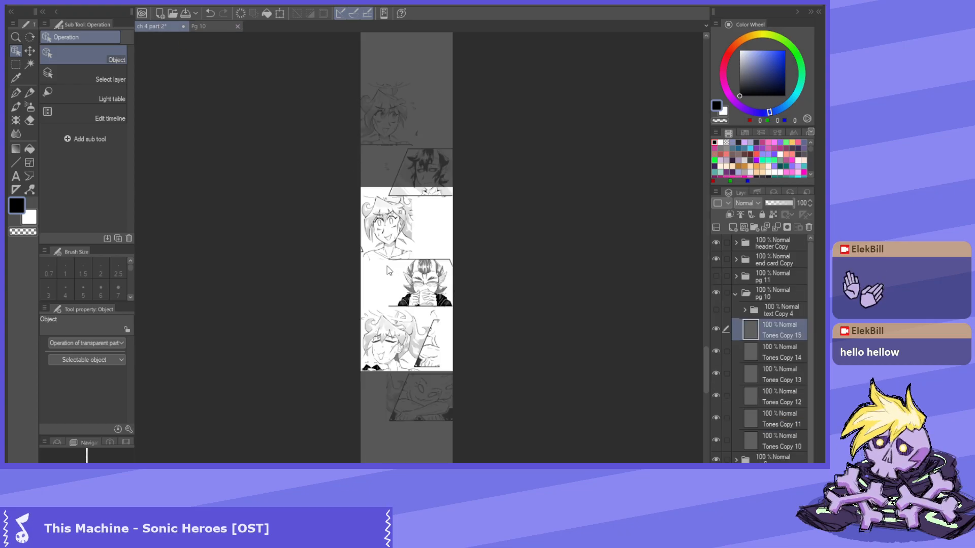
pyautogui.scroll(2, 403, 312)
pyautogui.scroll(-2, 404, 300)
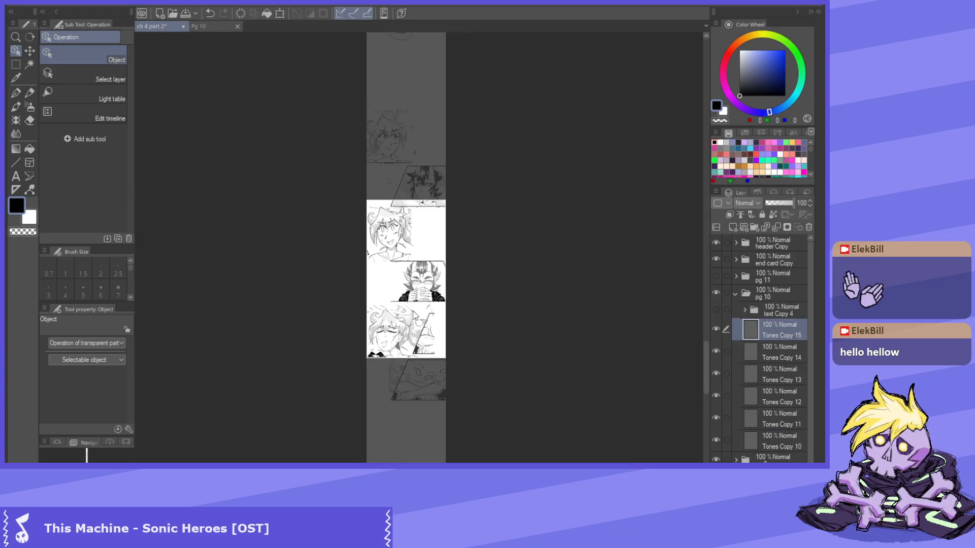
pyautogui.scroll(1, 391, 91)
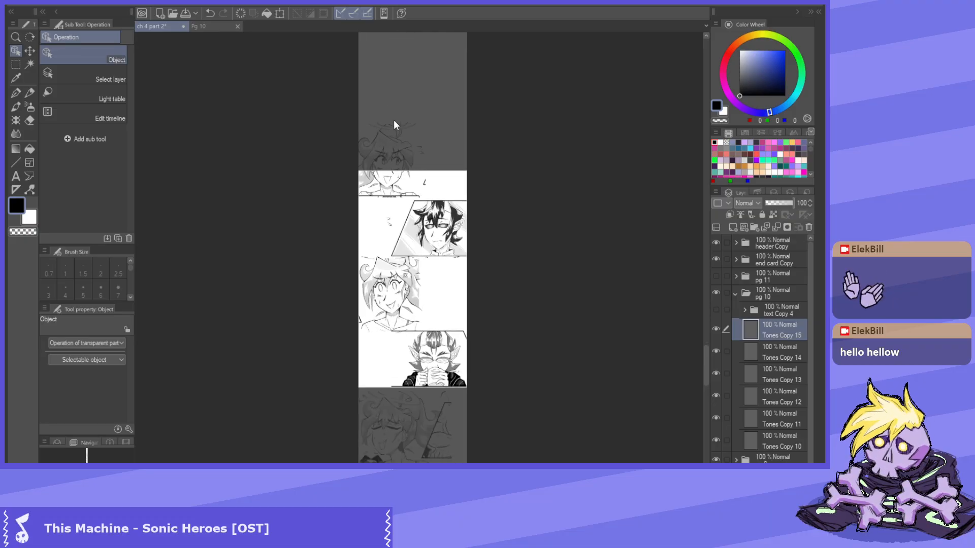
pyautogui.scroll(1, 389, 111)
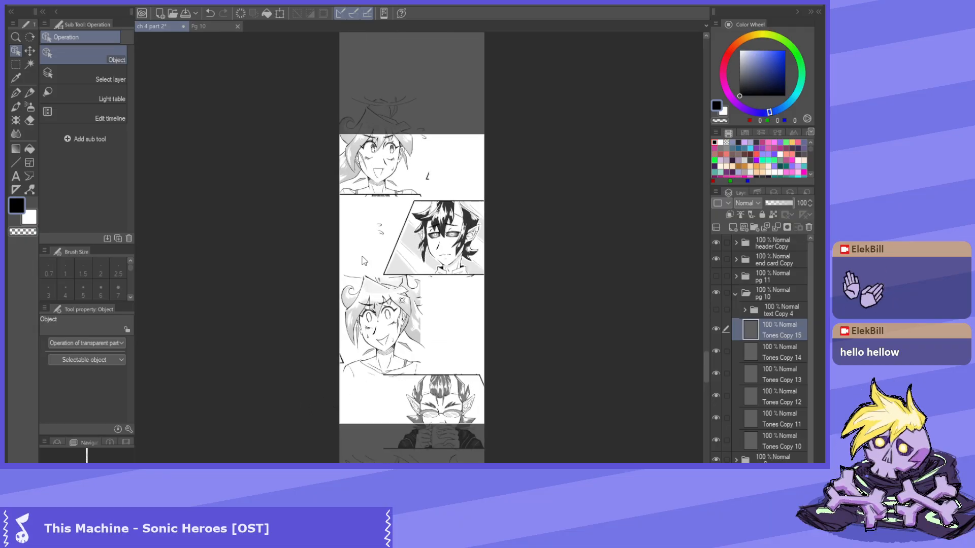
pyautogui.scroll(1, 336, 231)
pyautogui.scroll(-3, 391, 144)
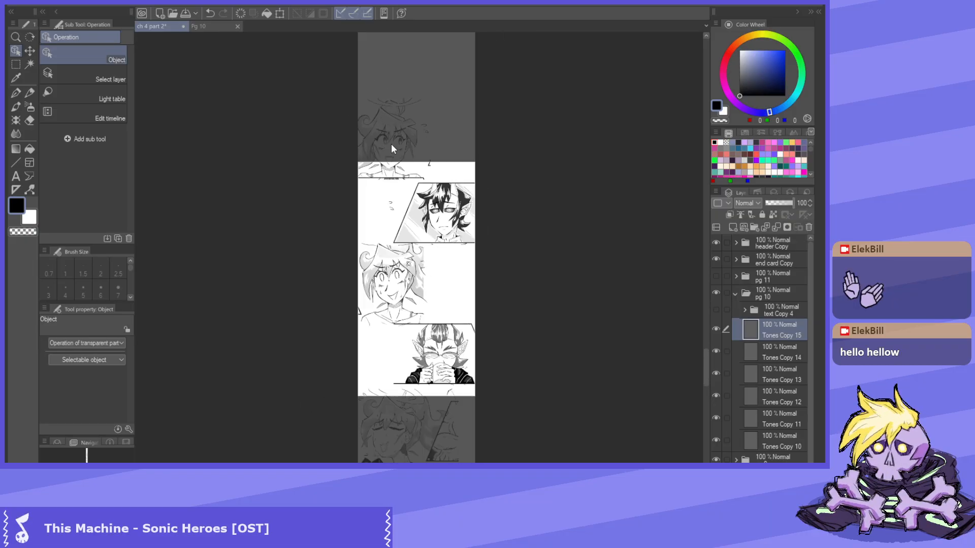
pyautogui.scroll(2, 394, 144)
pyautogui.scroll(-2, 406, 102)
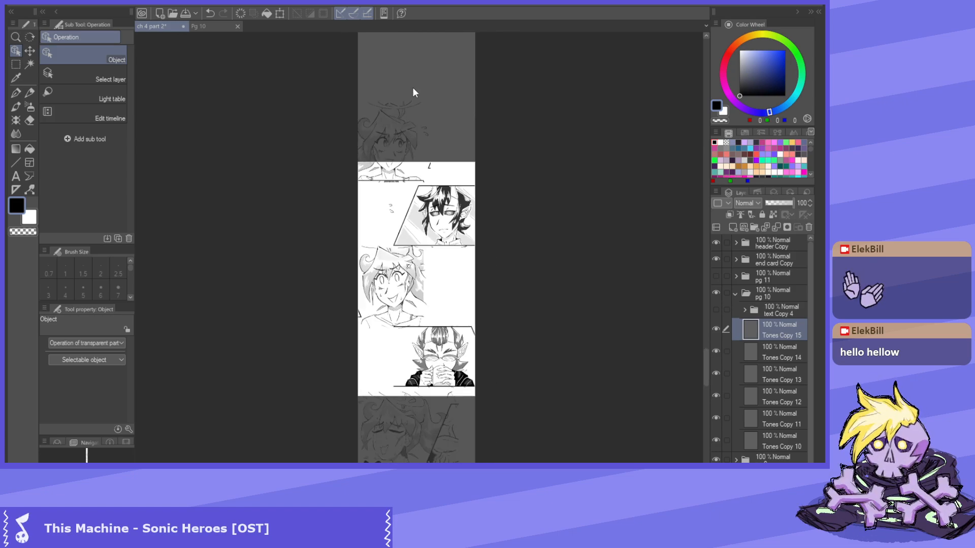
pyautogui.scroll(2, 426, 152)
pyautogui.scroll(1, 434, 173)
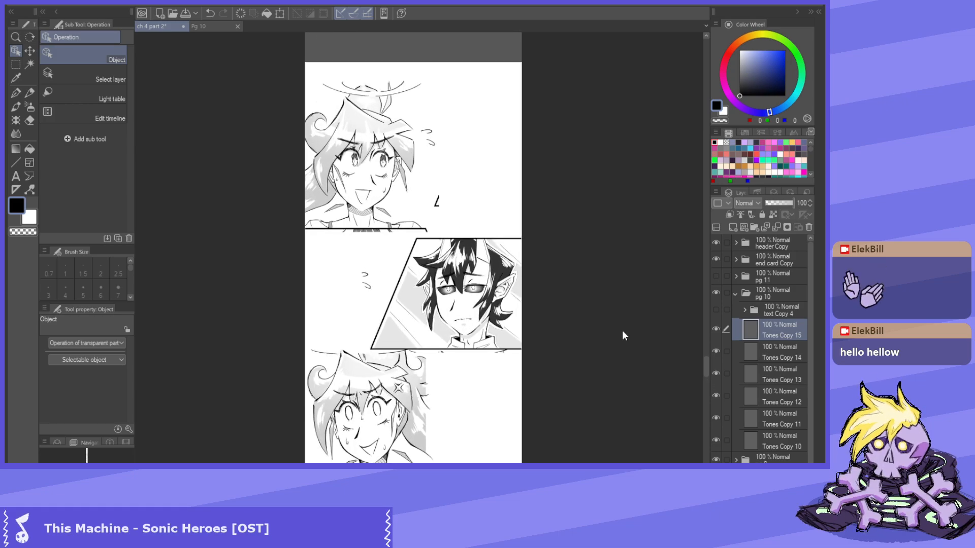
pyautogui.moveTo(707, 367)
pyautogui.mouseDown()
pyautogui.moveTo(704, 386)
pyautogui.moveTo(704, 367)
pyautogui.mouseUp()
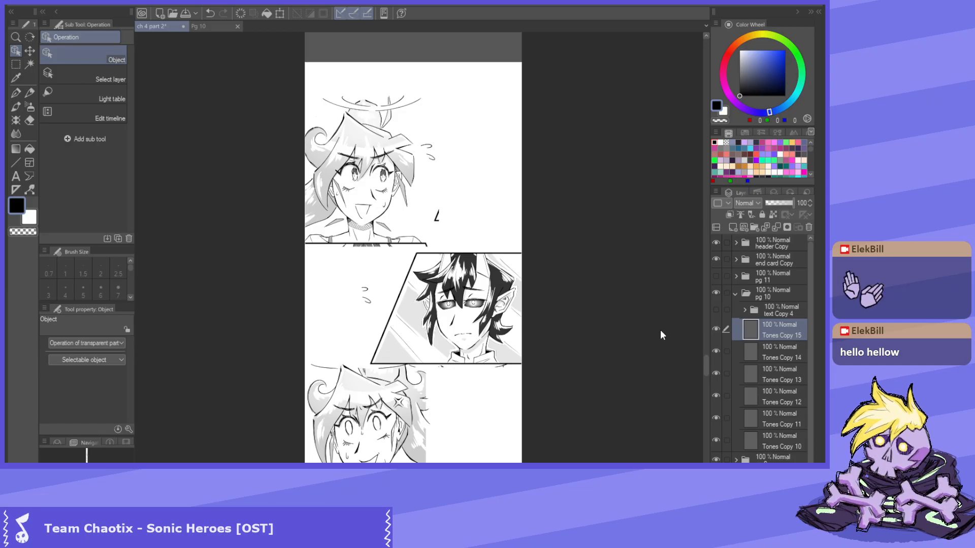
pyautogui.hotkey('ctrl', '-')
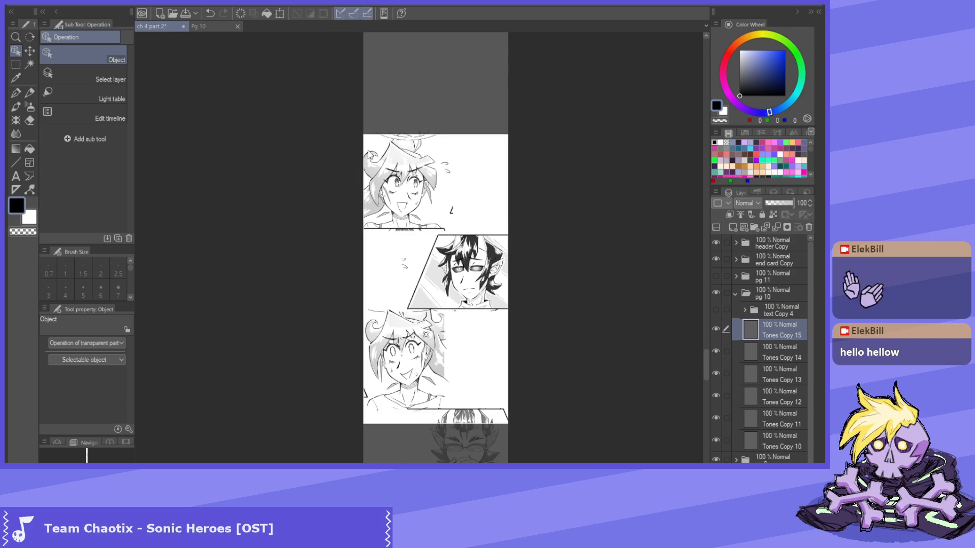
# Check the Pg 10 layout again and review the gaps between all page 10 panels down the strip.
pyautogui.click(208, 25)
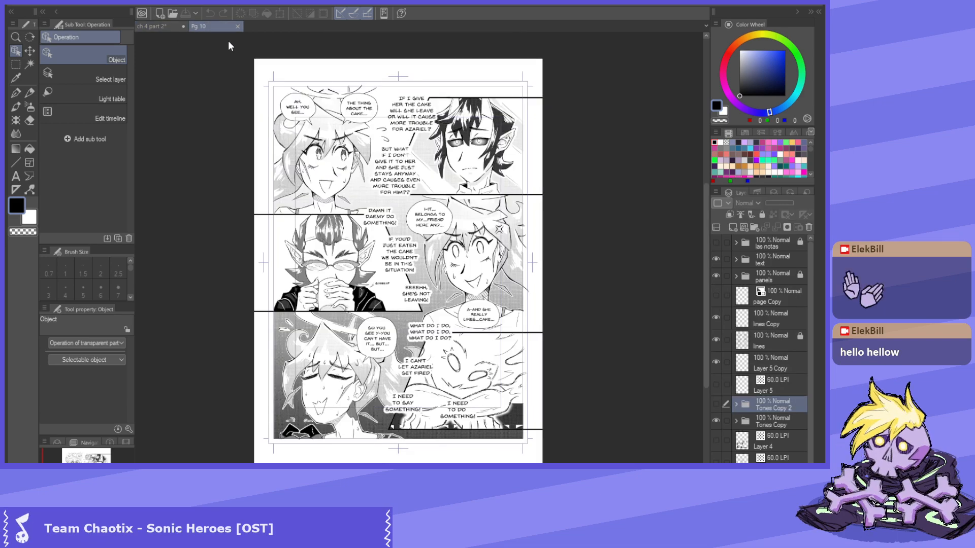
pyautogui.click(165, 26)
pyautogui.scroll(-2, 513, 325)
pyautogui.scroll(-3, 454, 173)
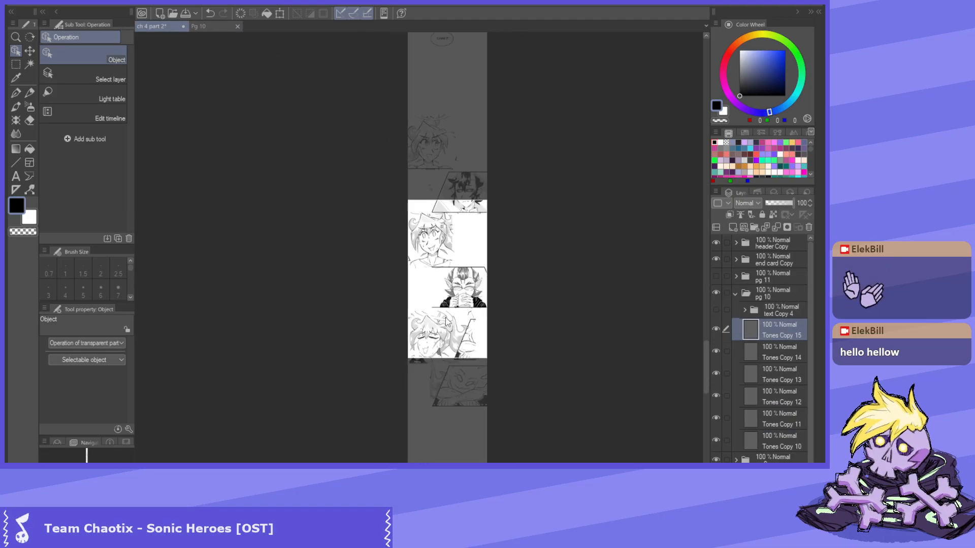
pyautogui.scroll(2, 463, 205)
pyautogui.scroll(2, 463, 202)
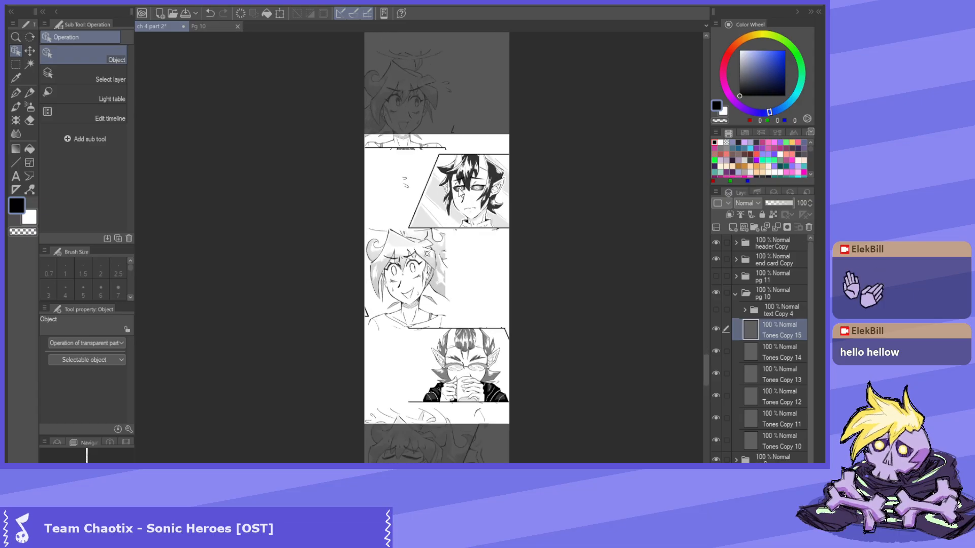
pyautogui.scroll(-2, 460, 209)
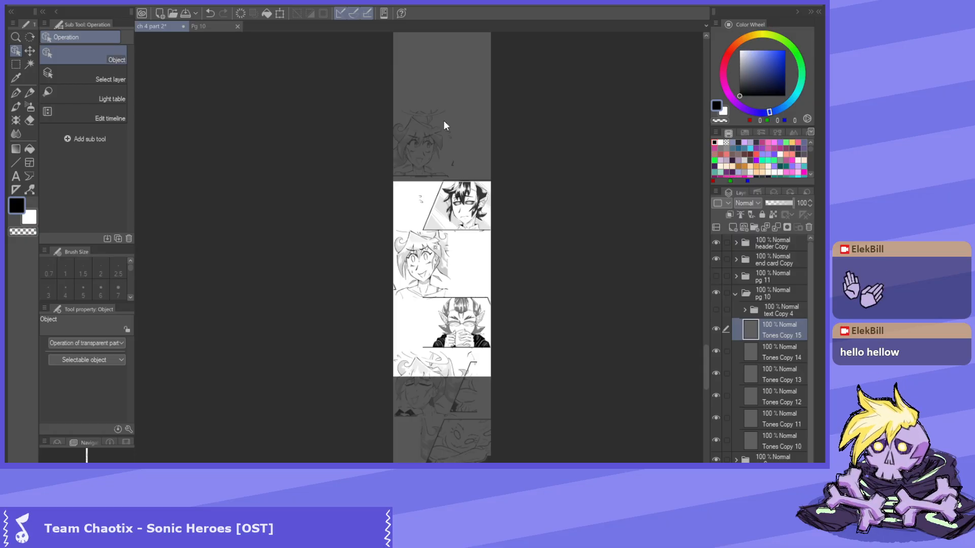
pyautogui.scroll(1, 445, 147)
pyautogui.scroll(-3, 446, 142)
pyautogui.scroll(1, 485, 397)
pyautogui.scroll(2, 454, 362)
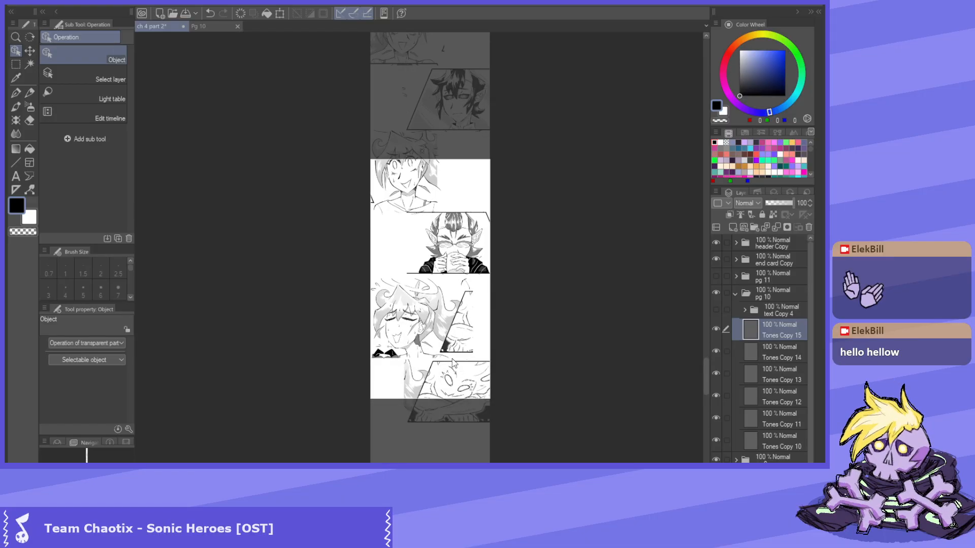
pyautogui.scroll(-1, 443, 339)
pyautogui.scroll(1, 446, 350)
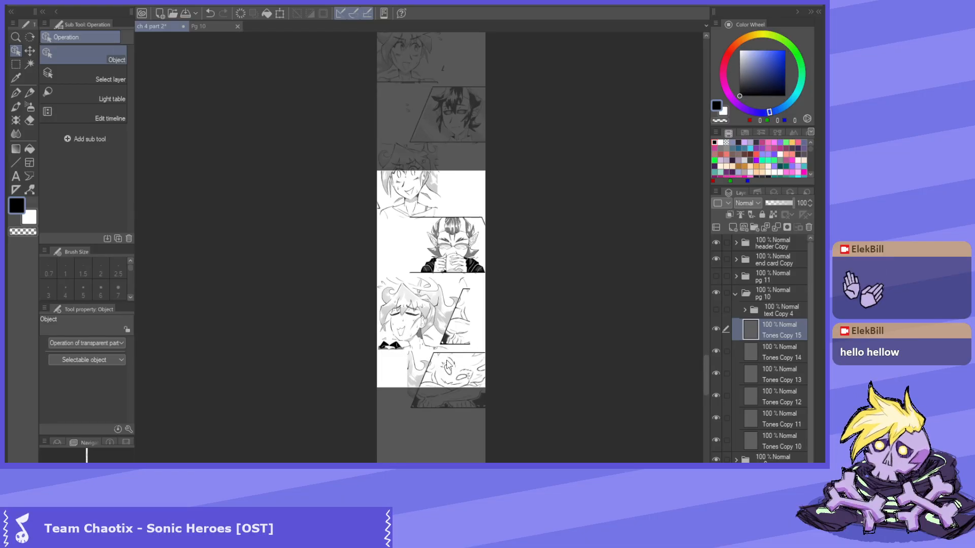
pyautogui.scroll(-1, 434, 284)
pyautogui.scroll(1, 432, 225)
pyautogui.scroll(-1, 434, 222)
pyautogui.scroll(3, 438, 164)
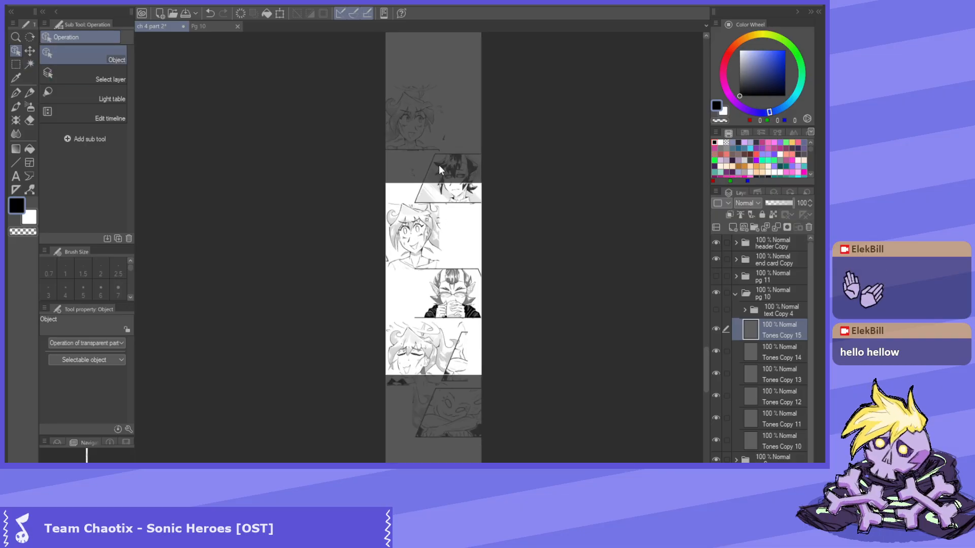
# Move the dark-haired character's panel (Tones Copy 11) slightly down from the first panel.
pyautogui.click(376, 117)
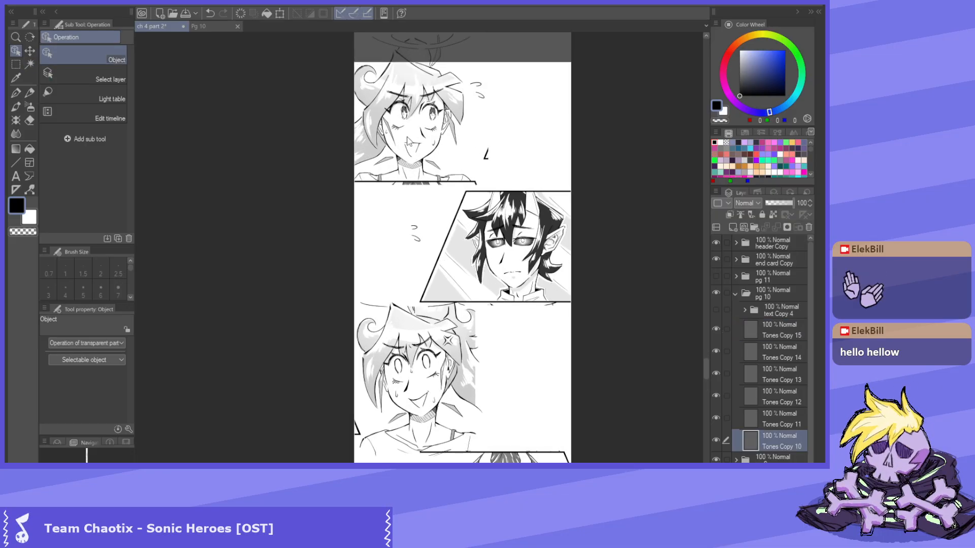
pyautogui.click(509, 223)
pyautogui.moveTo(511, 230)
pyautogui.mouseDown()
pyautogui.moveTo(499, 243)
pyautogui.moveTo(509, 241)
pyautogui.mouseUp()
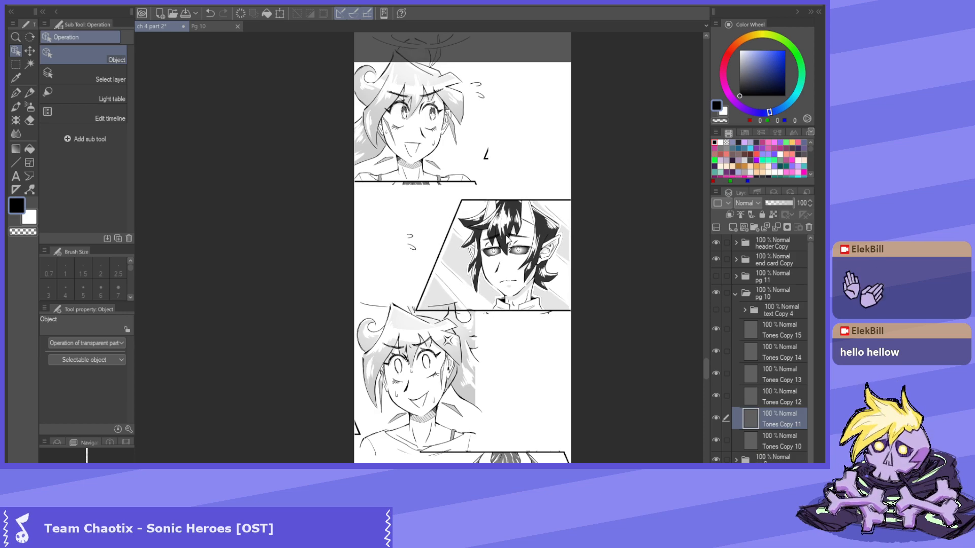
# Lower the last panel (Tones Copy 15) and the closed-eyes panel (Tones Copy 14) to open space beneath the horned character's panel.
pyautogui.scroll(-5, 434, 111)
pyautogui.scroll(-2, 436, 148)
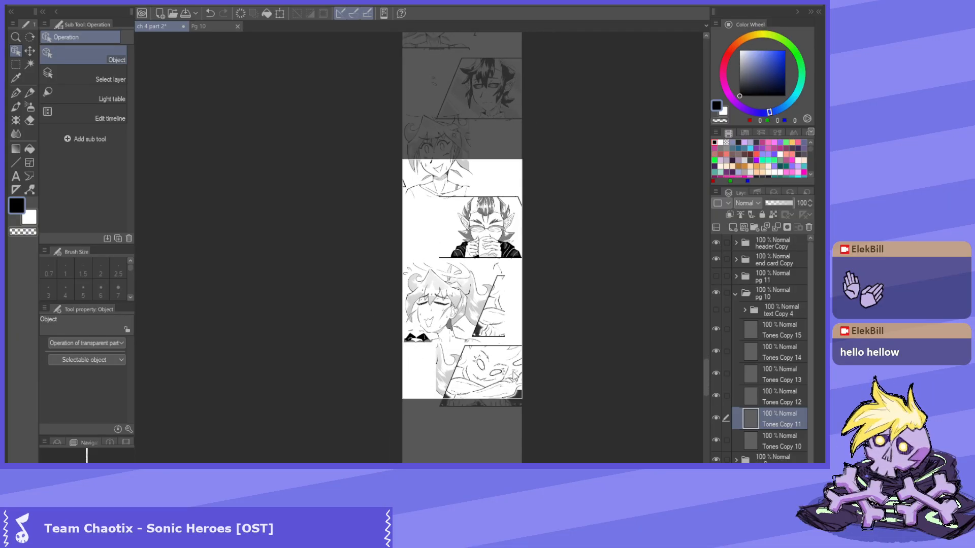
pyautogui.scroll(2, 515, 411)
pyautogui.click(516, 418)
pyautogui.moveTo(515, 417); pyautogui.dragTo(511, 452)
pyautogui.click(393, 286)
pyautogui.moveTo(394, 286); pyautogui.dragTo(394, 308)
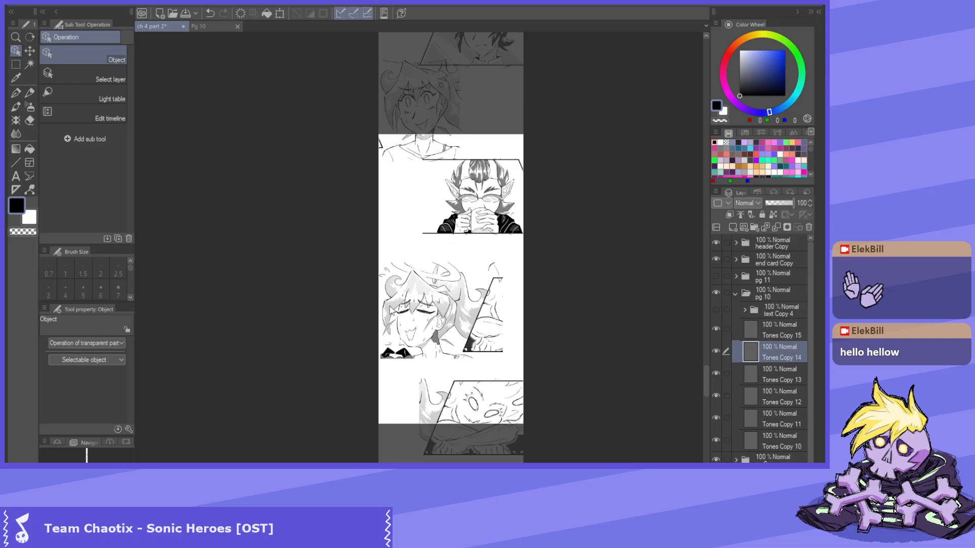
# Lower the dark-haired character's panel further and move the nervously smiling panel (Tones Copy 13) down beneath it.
pyautogui.scroll(-5, 412, 209)
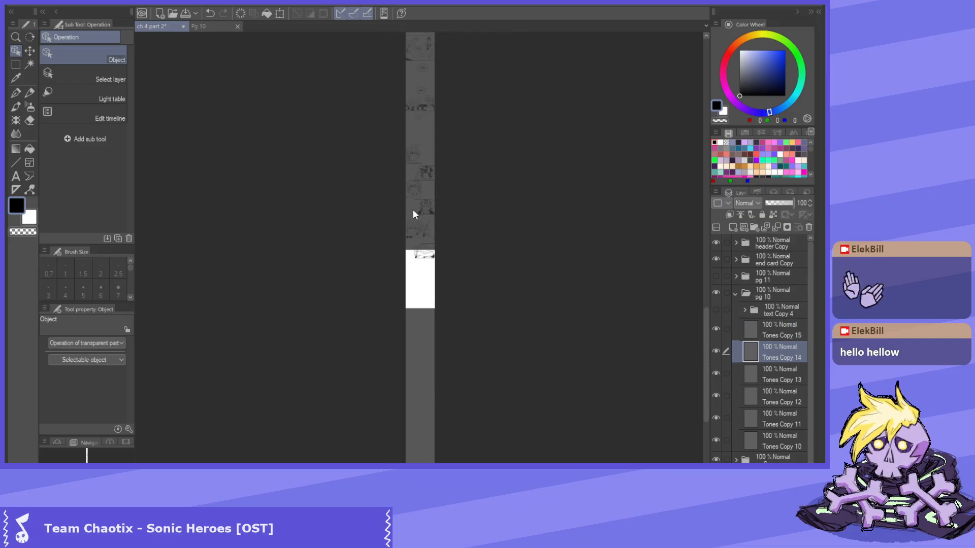
pyautogui.scroll(5, 433, 147)
pyautogui.scroll(5, 425, 183)
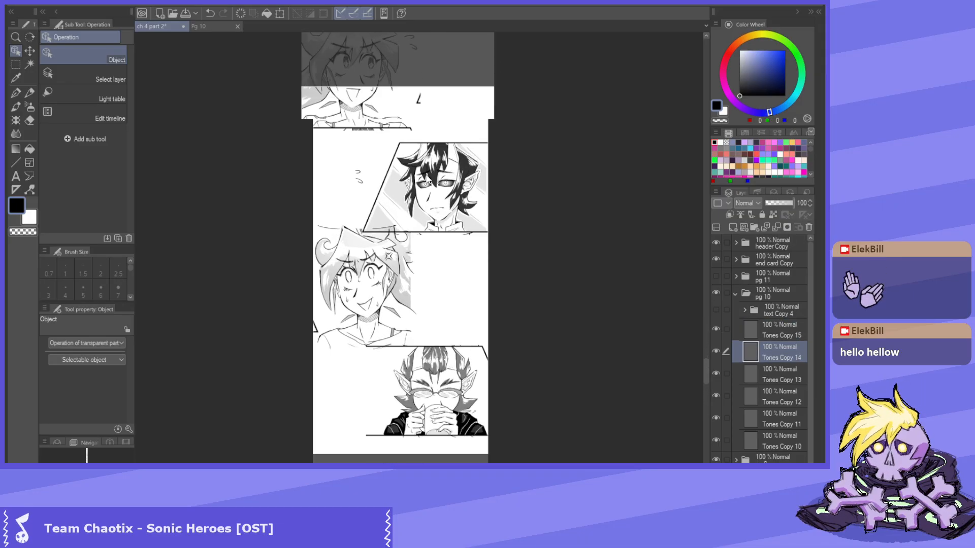
pyautogui.moveTo(478, 171); pyautogui.dragTo(478, 176)
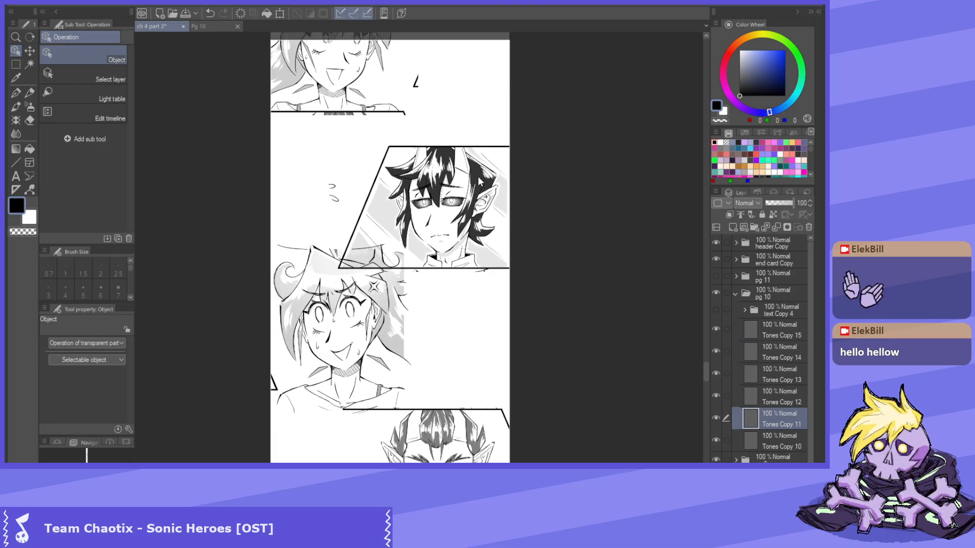
pyautogui.scroll(2, 339, 263)
pyautogui.moveTo(347, 227); pyautogui.dragTo(346, 277)
pyautogui.scroll(-2, 346, 181)
pyautogui.scroll(2, 413, 249)
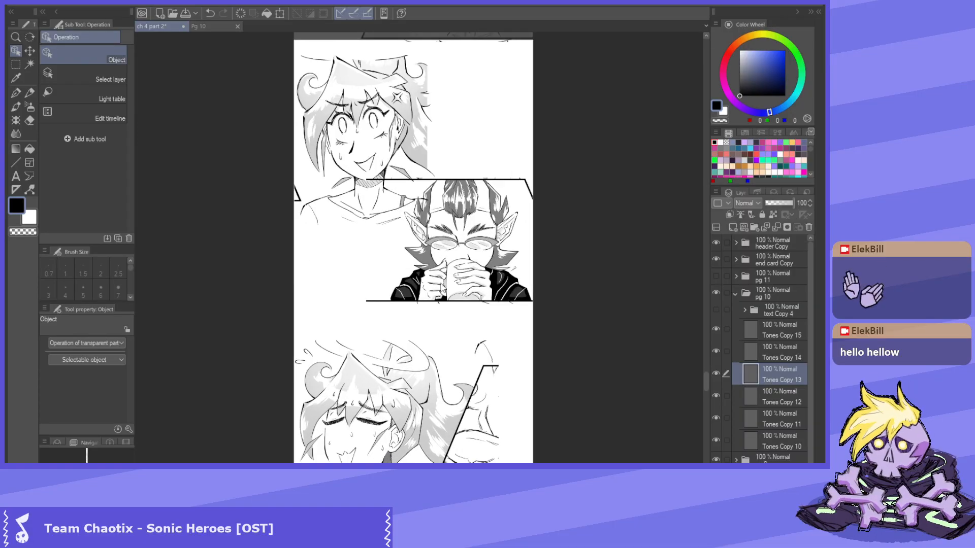
# Move the horned character's panel (Tones Copy 12) down clear of the smiling panel and lower the last panel well below the closed-eyes panel.
pyautogui.moveTo(423, 262); pyautogui.dragTo(423, 323)
pyautogui.scroll(-3, 423, 323)
pyautogui.scroll(2, 398, 457)
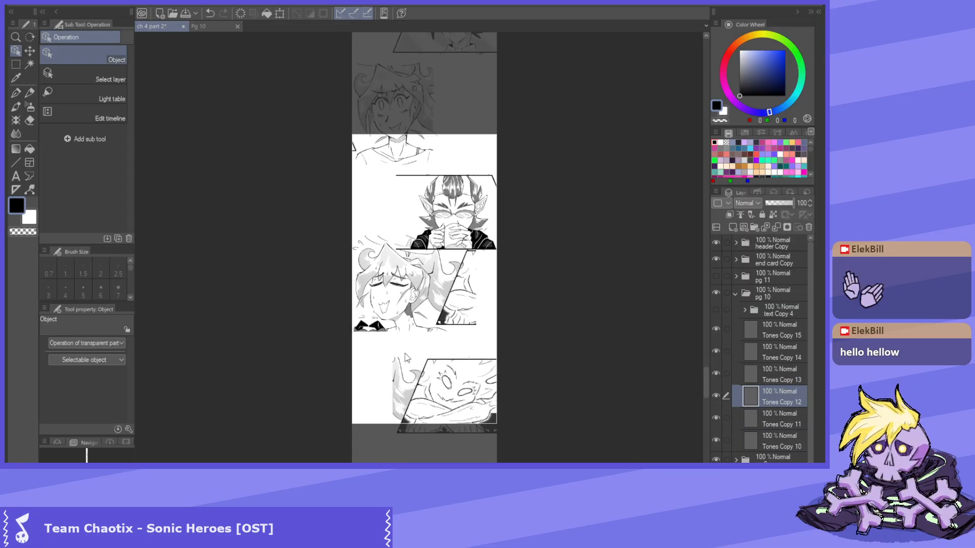
pyautogui.scroll(2, 490, 387)
pyautogui.moveTo(527, 350); pyautogui.dragTo(520, 424)
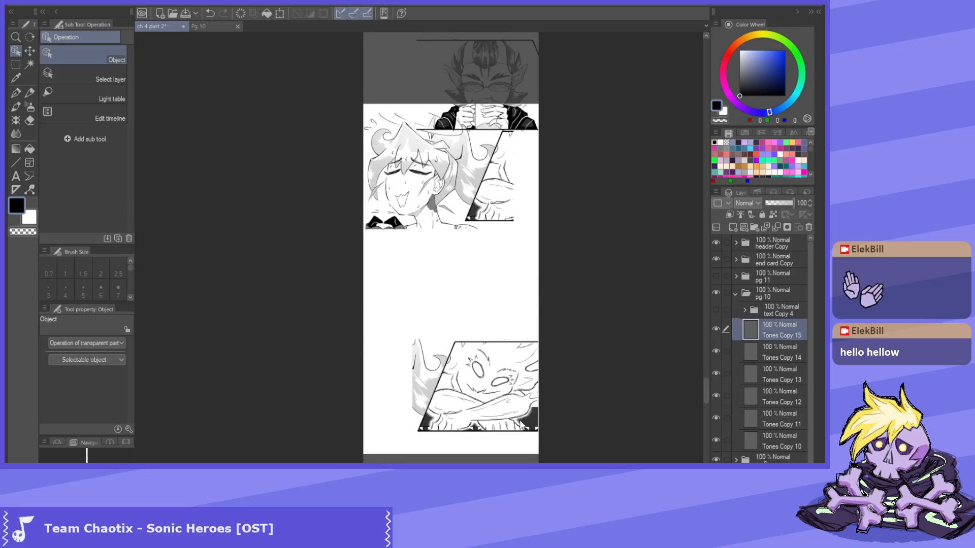
# Shift the closed-eyes panel down to leave a gap under the horned character's panel, and lower the last panel to match.
pyautogui.click(443, 201)
pyautogui.moveTo(442, 201); pyautogui.dragTo(431, 269)
pyautogui.scroll(-1, 414, 264)
pyautogui.scroll(-2, 440, 438)
pyautogui.scroll(1, 541, 295)
pyautogui.click(532, 273)
pyautogui.moveTo(535, 280); pyautogui.dragTo(525, 336)
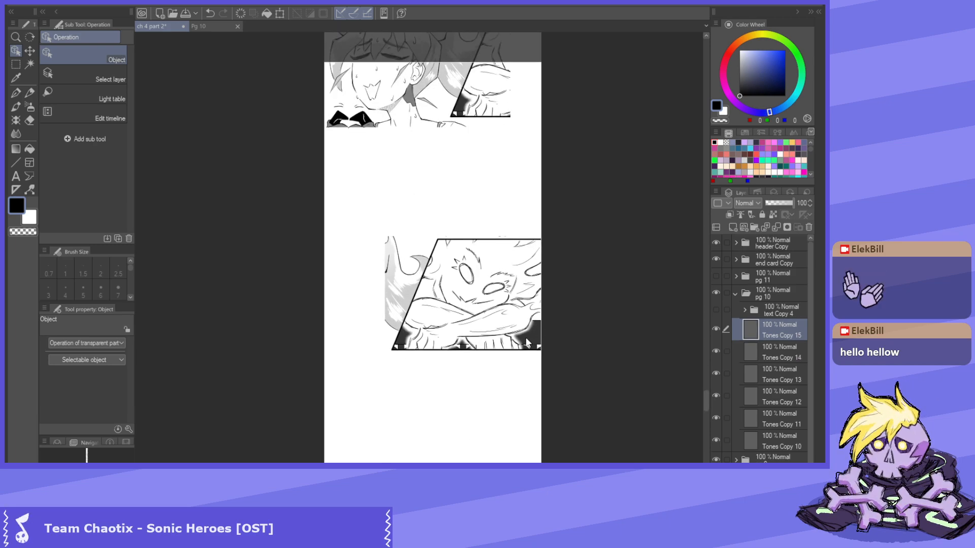
pyautogui.scroll(2, 442, 219)
pyautogui.moveTo(443, 219); pyautogui.dragTo(438, 261)
# Lower the horned character's panel towards the closed-eyes panel and bring the smiling panel (Tones Copy 13) slightly down.
pyautogui.scroll(-2, 419, 350)
pyautogui.scroll(3, 529, 230)
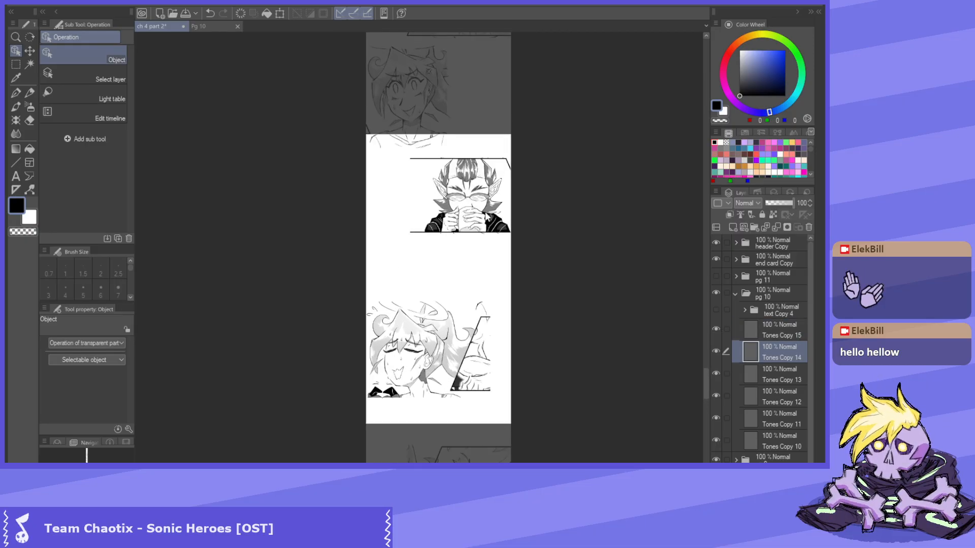
pyautogui.moveTo(514, 220); pyautogui.dragTo(514, 251)
pyautogui.scroll(-3, 513, 251)
pyautogui.scroll(3, 395, 129)
pyautogui.click(354, 196)
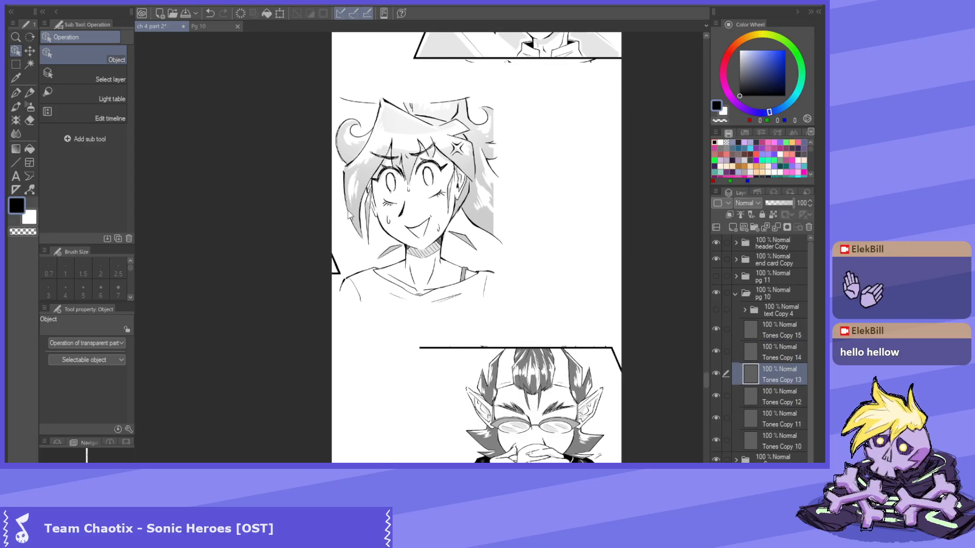
pyautogui.scroll(-4, 353, 197)
pyautogui.scroll(1, 407, 43)
pyautogui.scroll(1, 428, 131)
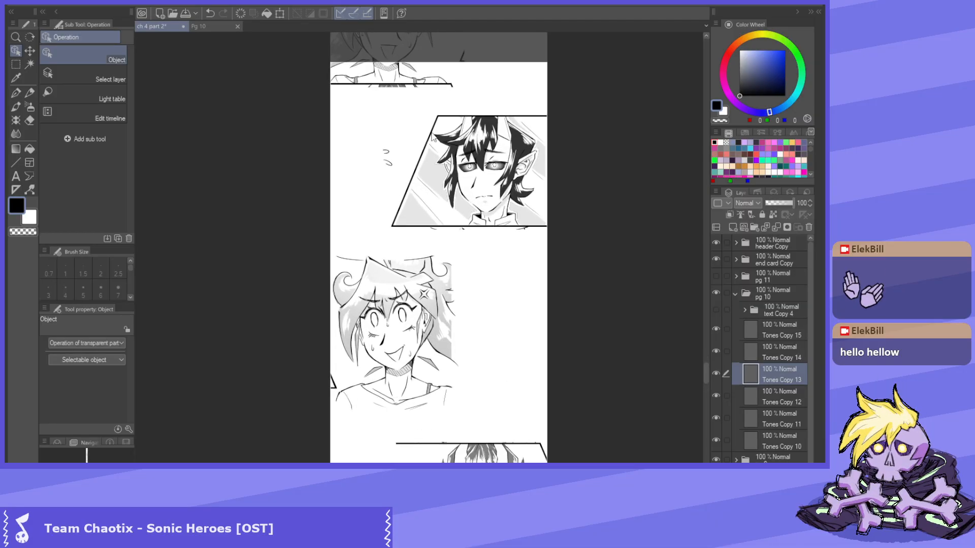
# Nudge the dark-haired character's panel and the smiling panel slightly lower to balance the gaps around them.
pyautogui.click(519, 151)
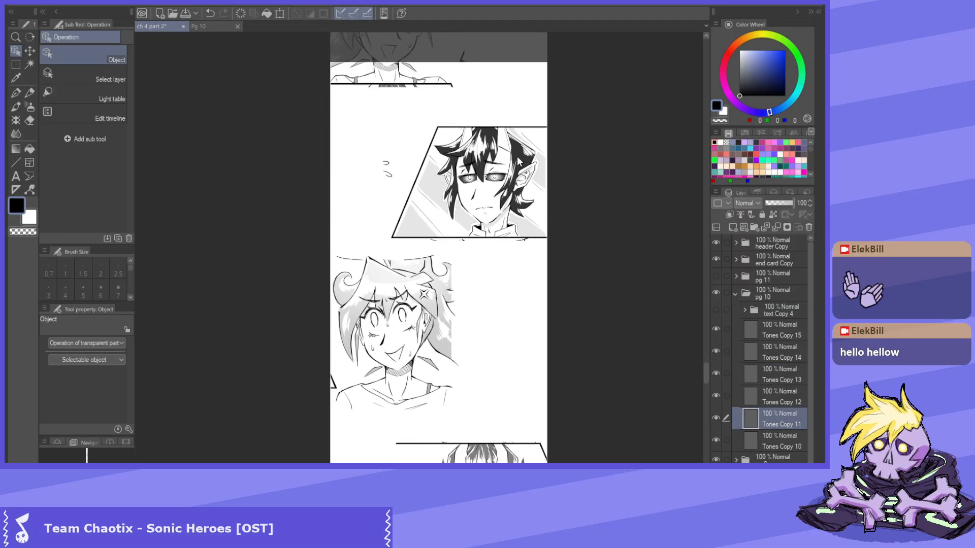
pyautogui.scroll(-1, 360, 439)
pyautogui.scroll(2, 397, 309)
pyautogui.click(372, 215)
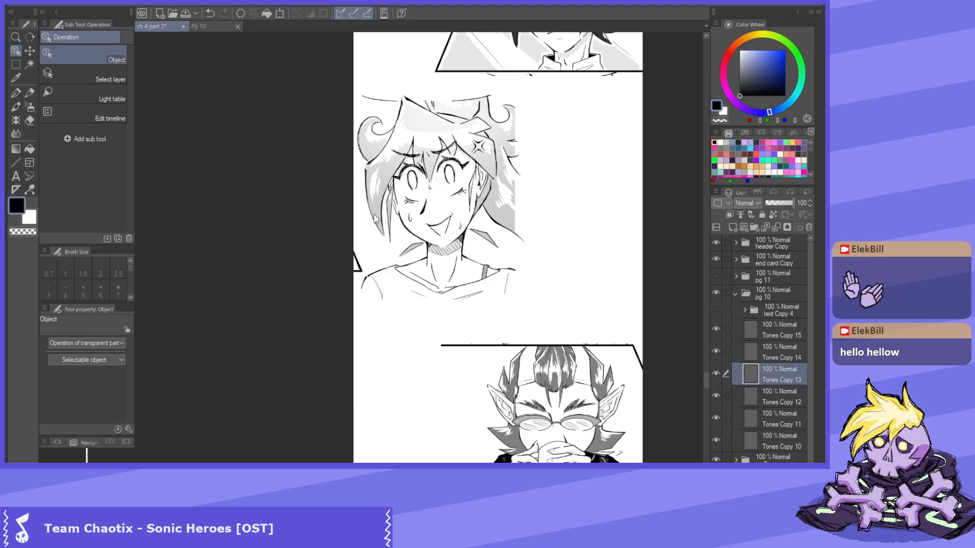
pyautogui.scroll(-2, 372, 164)
pyautogui.scroll(2, 401, 248)
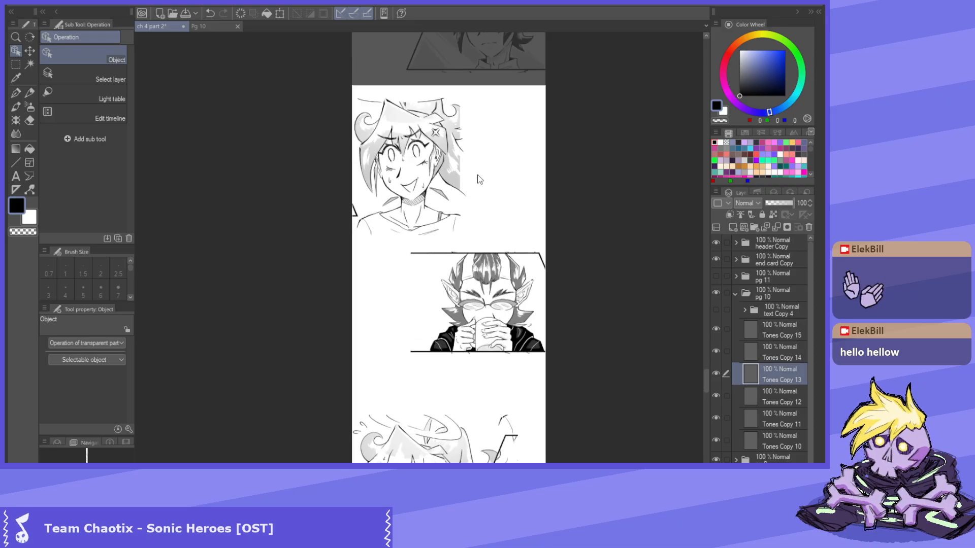
pyautogui.scroll(-2, 476, 176)
pyautogui.scroll(1, 476, 420)
pyautogui.scroll(-2, 505, 178)
pyautogui.scroll(2, 508, 234)
pyautogui.scroll(1, 507, 232)
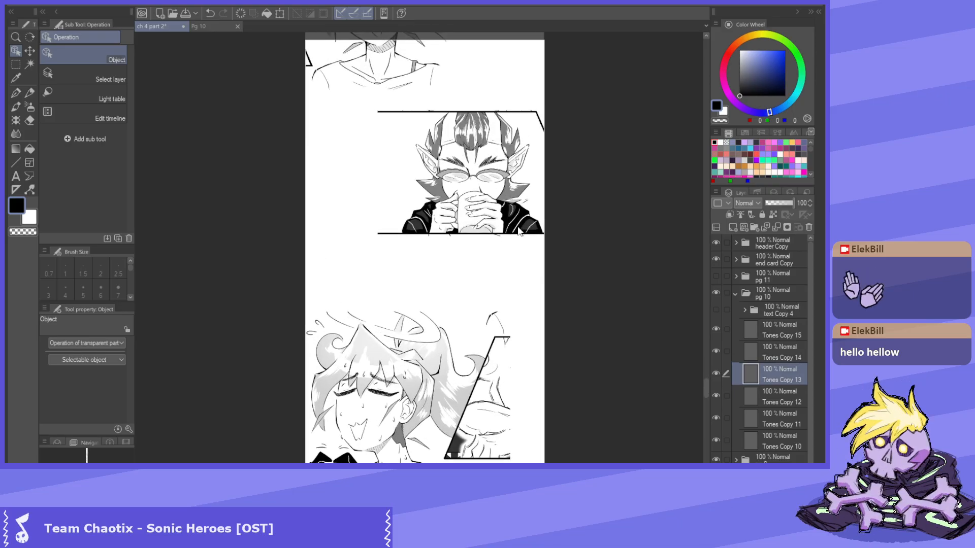
# Move the horned character's panel (Tones Copy 12) lower and shift the closed-eyes panel (Tones Copy 14) slightly down.
pyautogui.click(511, 228)
pyautogui.moveTo(510, 228); pyautogui.dragTo(511, 252)
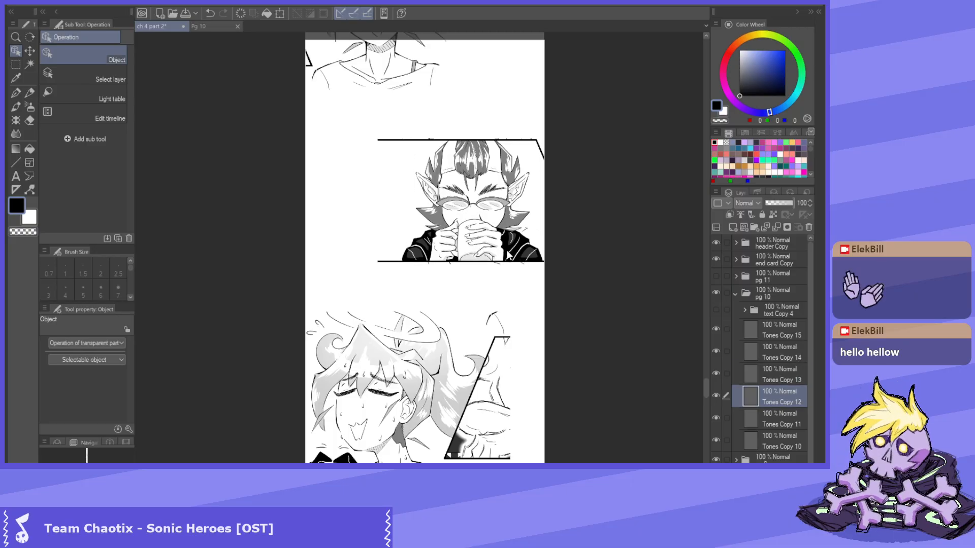
pyautogui.scroll(-1, 481, 206)
pyautogui.scroll(-2, 460, 215)
pyautogui.scroll(2, 450, 248)
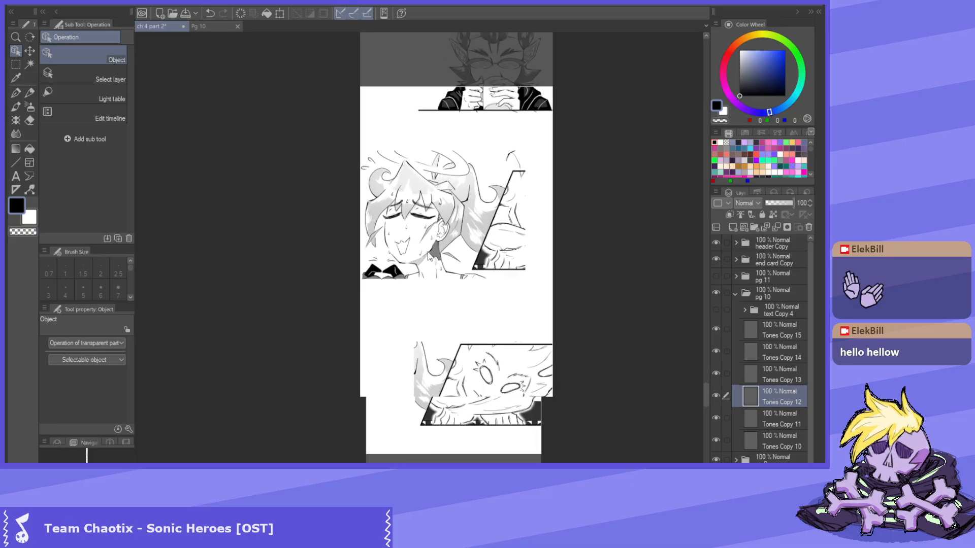
pyautogui.click(448, 246)
pyautogui.moveTo(447, 246); pyautogui.dragTo(444, 257)
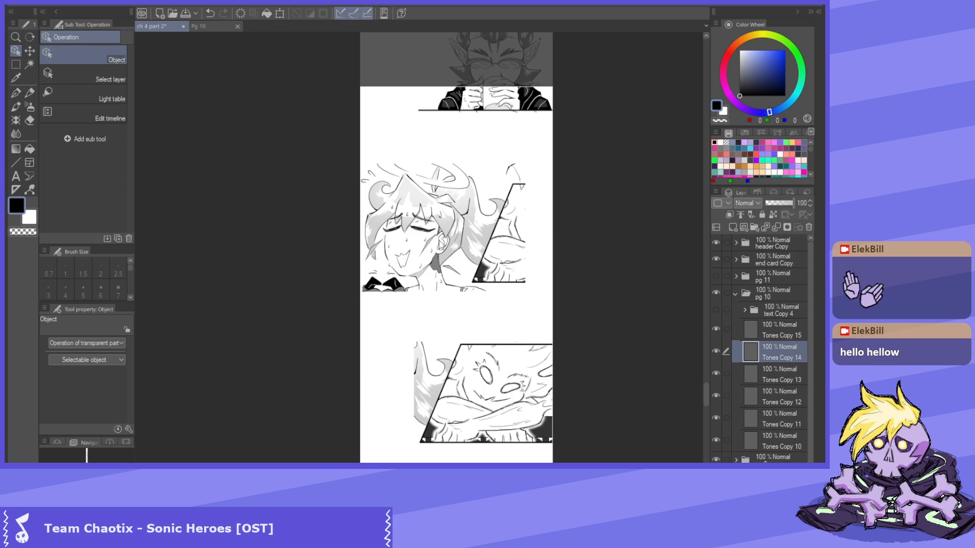
# Delete the artwork leftovers below the bottom border of the wide-eyed character's panel on the Tones Copy 10 layer.
pyautogui.scroll(-4, 449, 243)
pyautogui.scroll(5, 450, 86)
pyautogui.scroll(2, 449, 275)
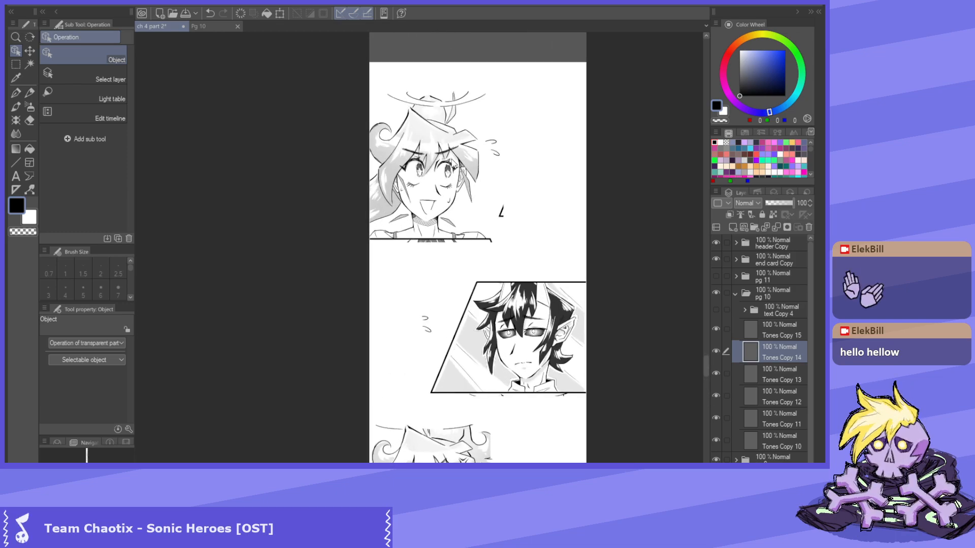
pyautogui.press('m')
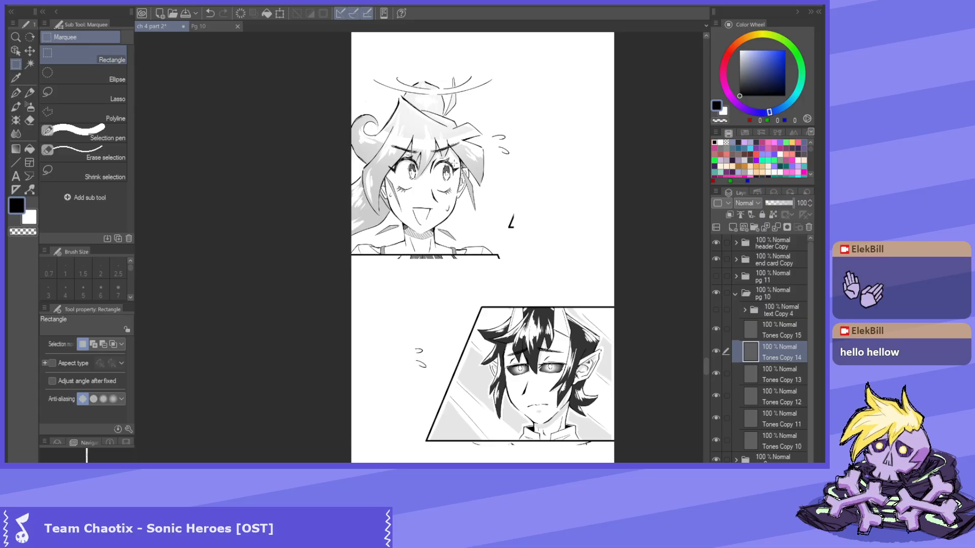
pyautogui.scroll(4, 450, 307)
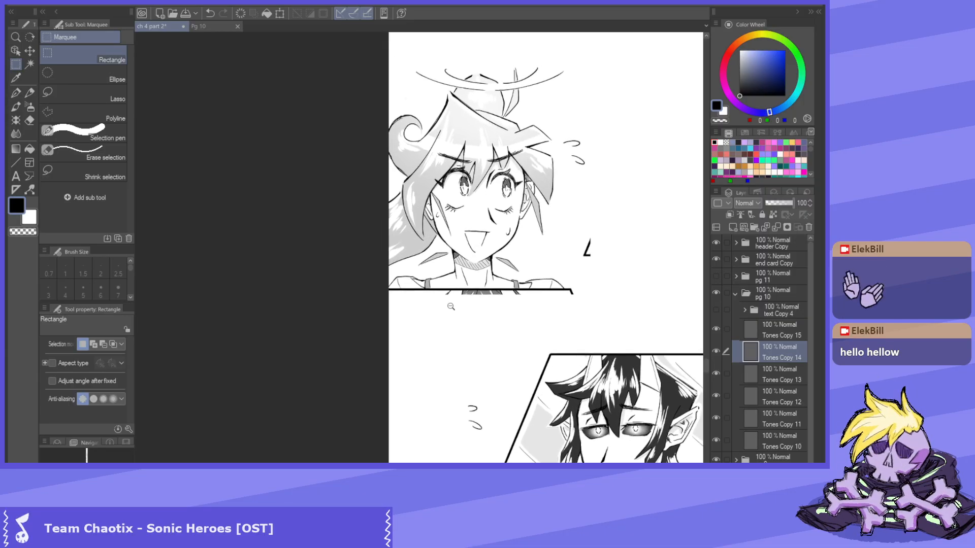
pyautogui.scroll(2, 451, 306)
pyautogui.moveTo(352, 355); pyautogui.dragTo(665, 288)
pyautogui.scroll(4, 516, 302)
pyautogui.scroll(3, 516, 302)
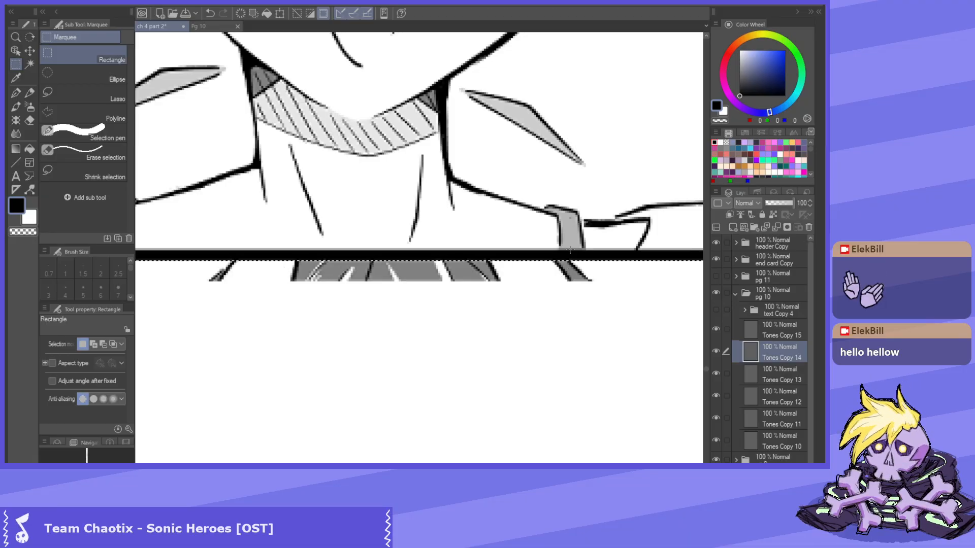
pyautogui.scroll(-6, 468, 398)
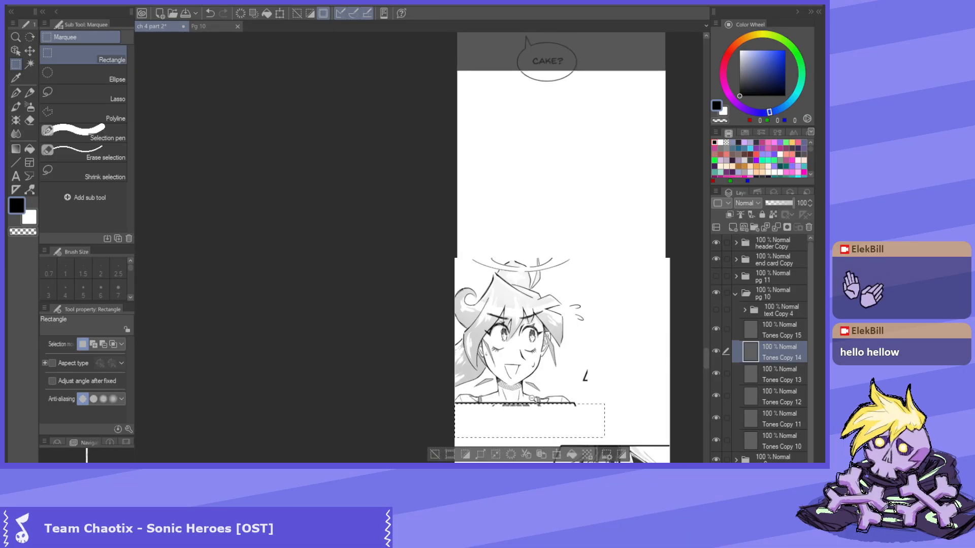
pyautogui.scroll(5, 550, 427)
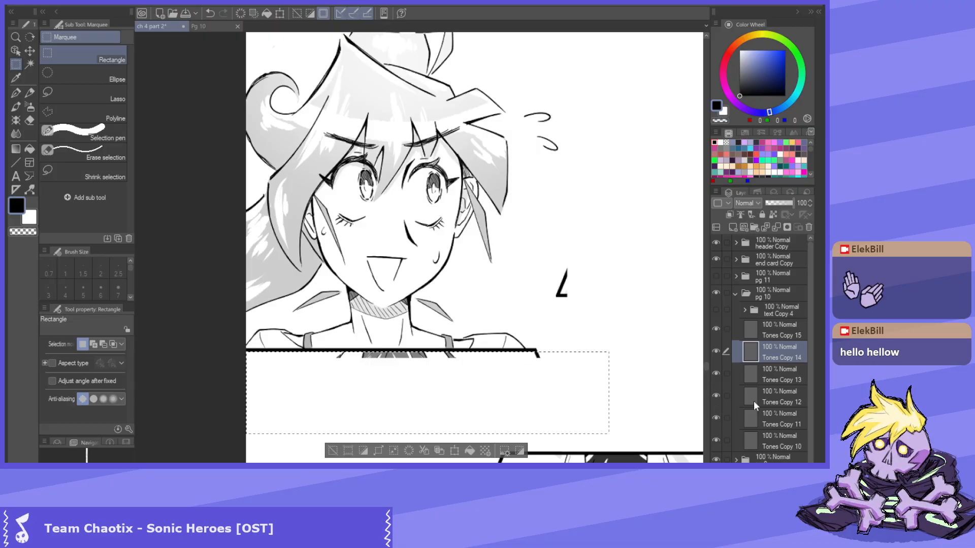
pyautogui.click(782, 445)
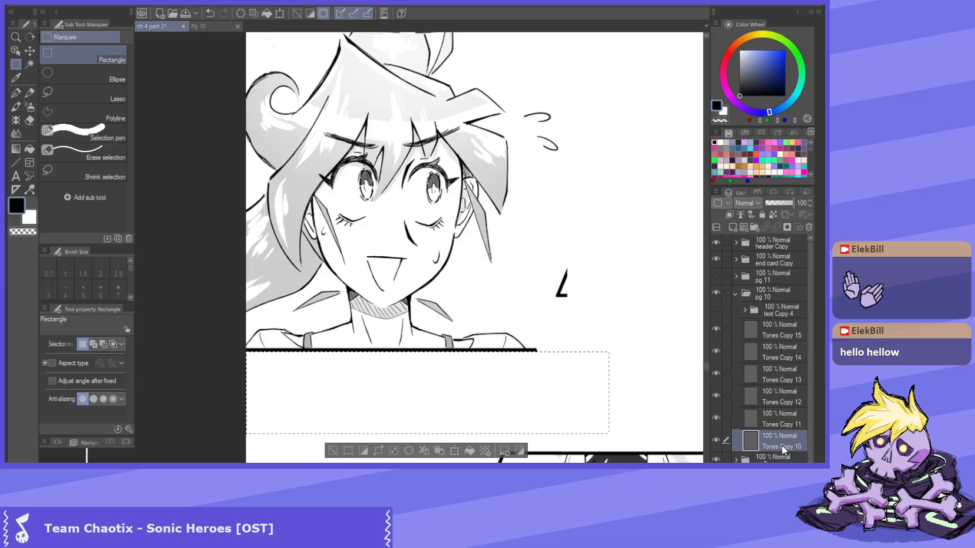
pyautogui.hotkey('ctrl', 'd')
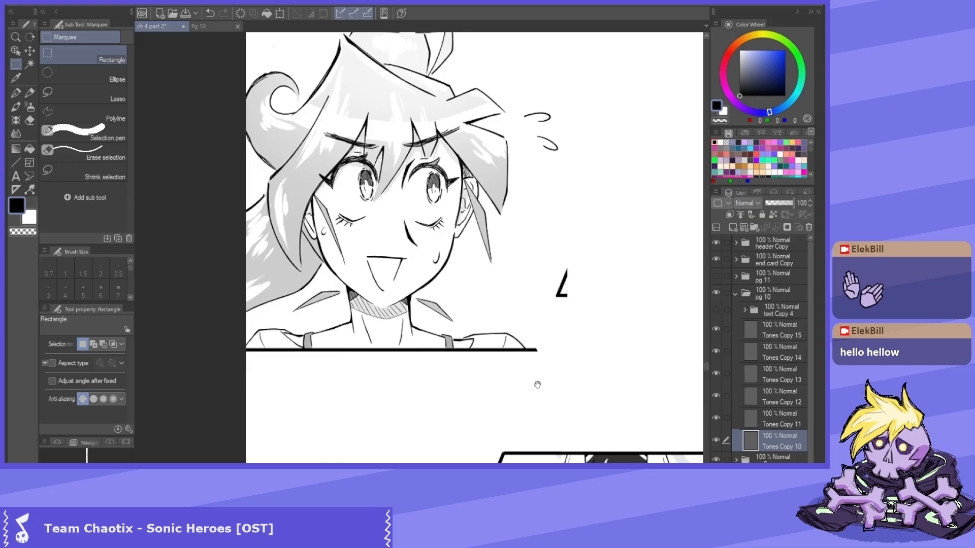
# Delete the stray border fragment beside the wide-eyed character and clear the selection.
pyautogui.click(562, 349)
pyautogui.moveTo(516, 251); pyautogui.dragTo(577, 357)
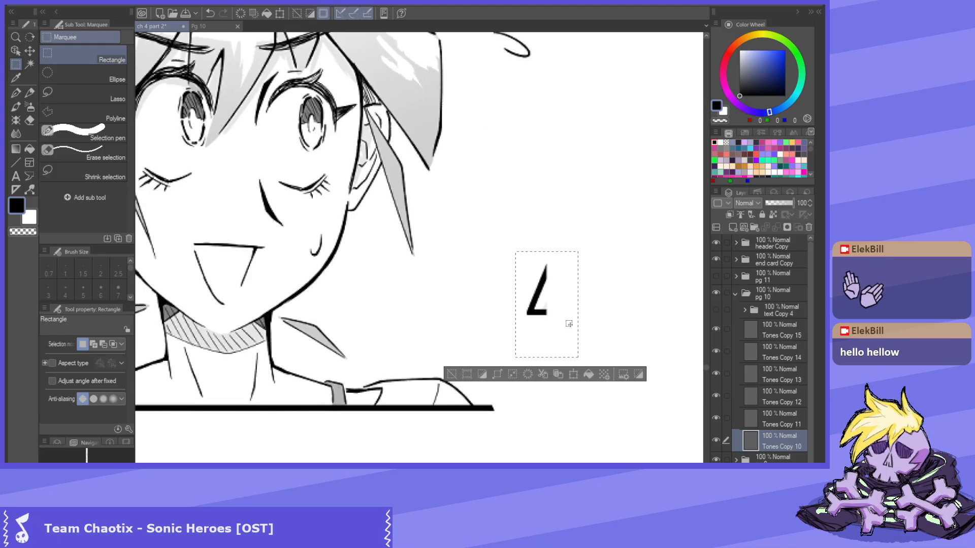
pyautogui.press('Delete')
pyautogui.hotkey('ctrl', 'd')
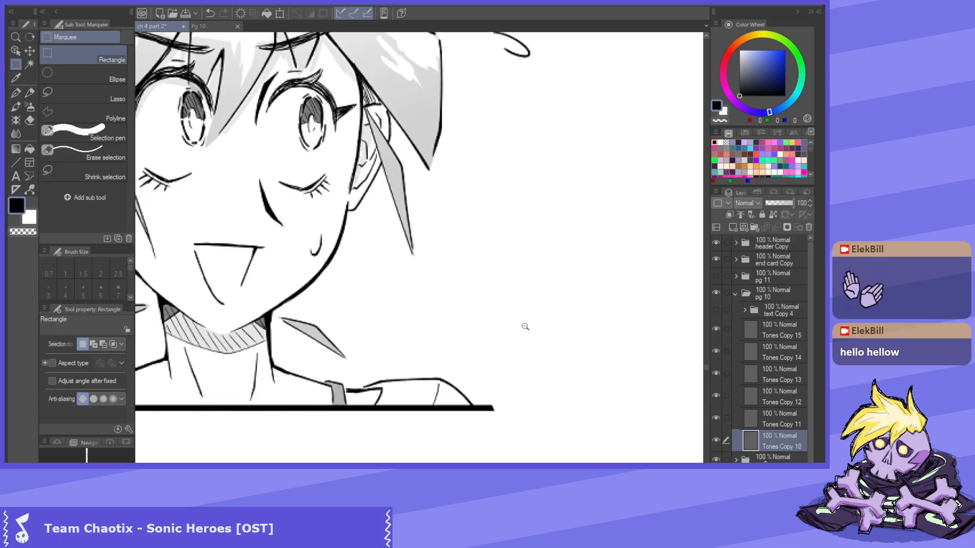
# Draw straight top and right borders around the wide-eyed character's panel with the Straight line tool at brush size 5.
pyautogui.scroll(-5, 525, 324)
pyautogui.scroll(3, 533, 363)
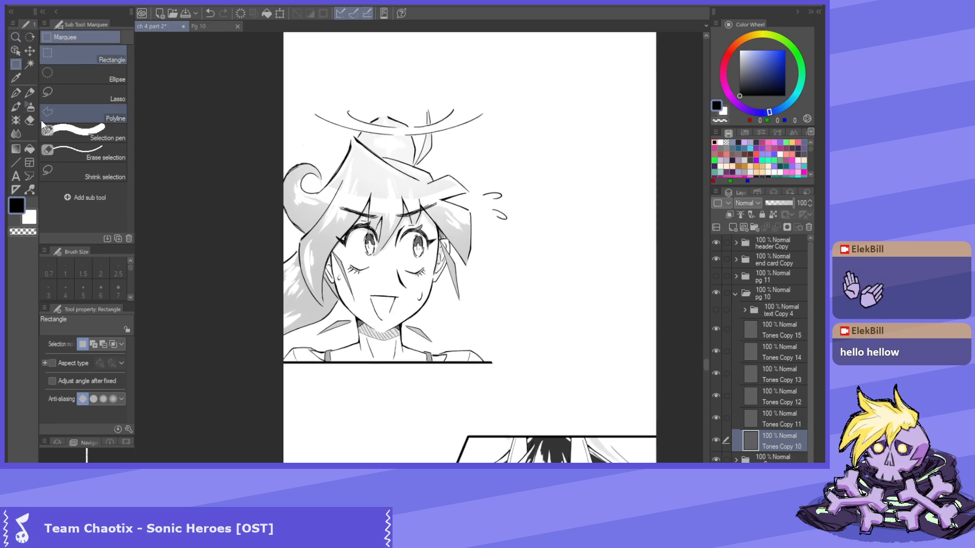
pyautogui.click(16, 174)
pyautogui.click(16, 162)
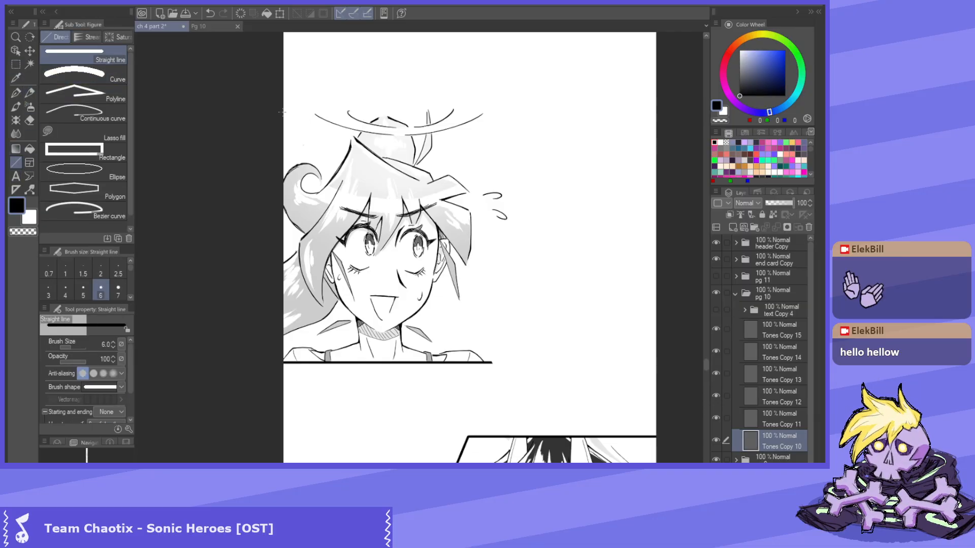
pyautogui.moveTo(303, 111); pyautogui.dragTo(557, 113)
pyautogui.hotkey('ctrl', 'z')
pyautogui.click(83, 291)
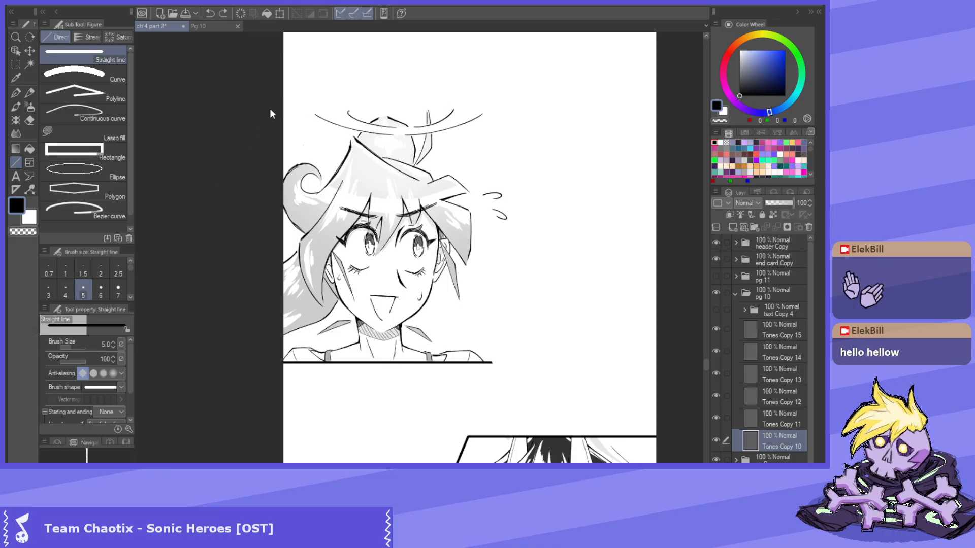
pyautogui.moveTo(281, 110); pyautogui.dragTo(500, 120)
pyautogui.scroll(2, 563, 148)
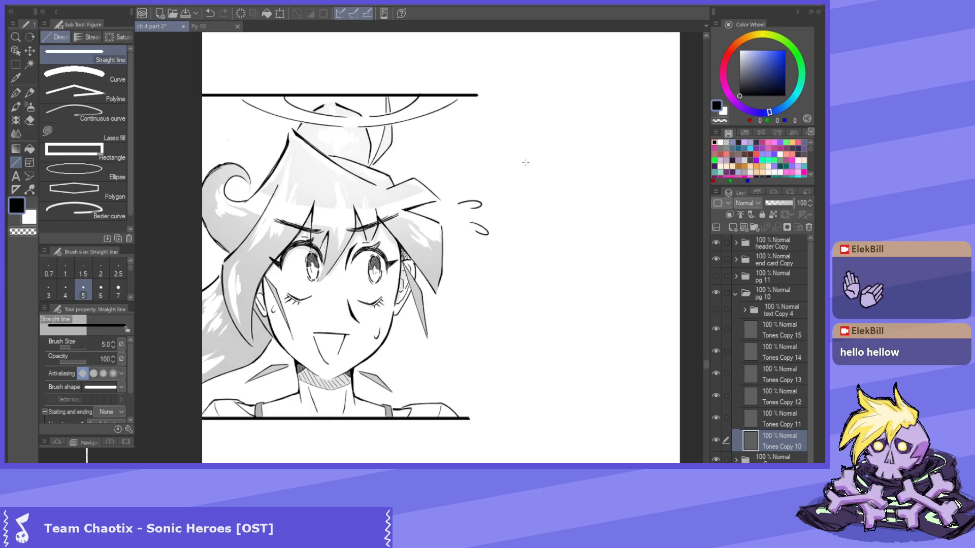
pyautogui.scroll(-1, 213, 107)
pyautogui.hotkey('ctrl', 'z')
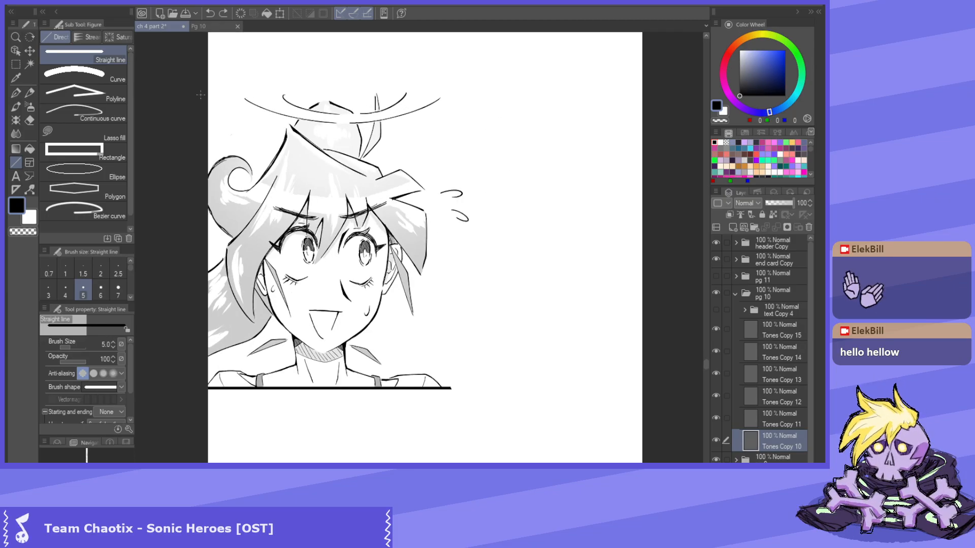
pyautogui.moveTo(450, 104); pyautogui.dragTo(508, 305)
pyautogui.moveTo(507, 413); pyautogui.dragTo(507, 422)
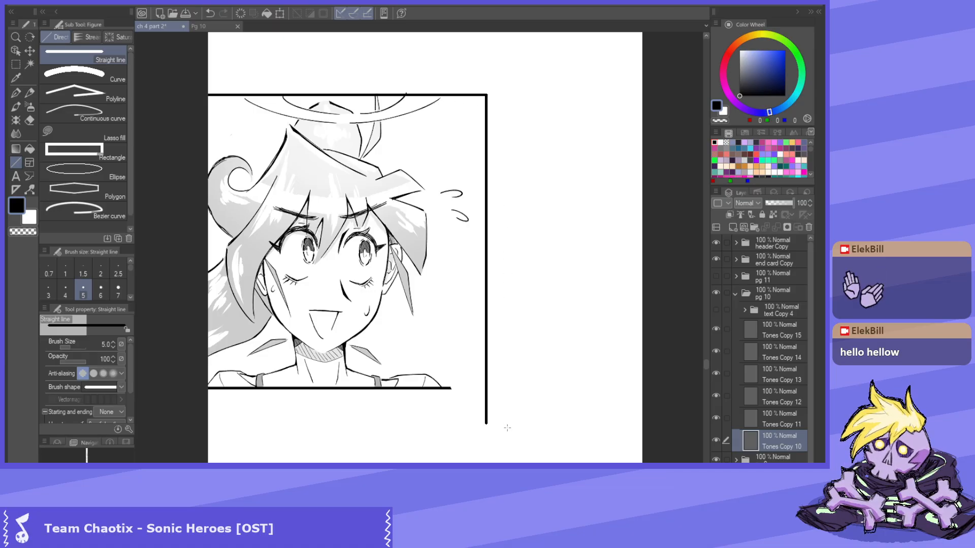
# Extend the wide-eyed panel's bottom border with a straight line across the new right border.
pyautogui.scroll(4, 507, 421)
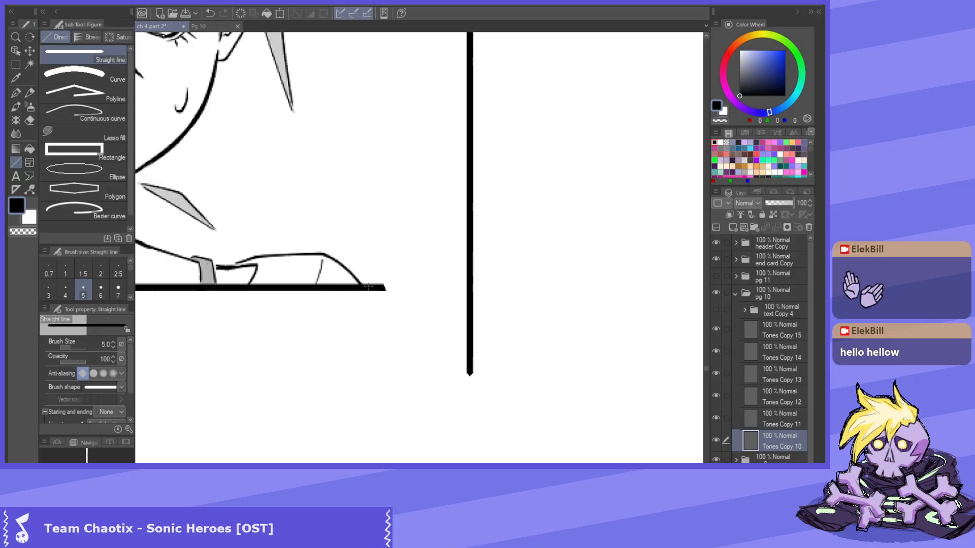
pyautogui.moveTo(368, 288); pyautogui.dragTo(525, 287)
pyautogui.scroll(1, 478, 347)
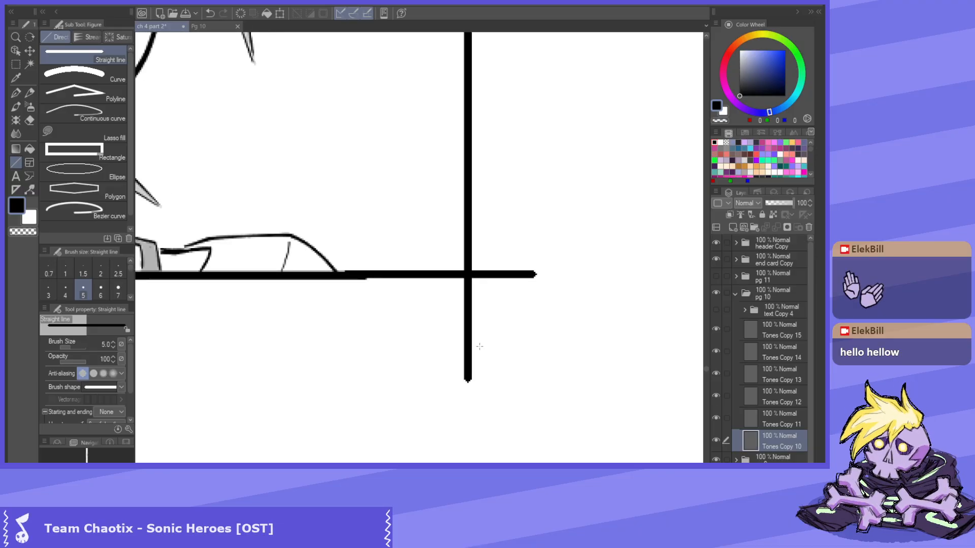
# Trim the border line ends that overshoot the lower-right corner of the wide-eyed character's panel.
pyautogui.press('m')
pyautogui.scroll(1, 432, 432)
pyautogui.moveTo(410, 382)
pyautogui.mouseDown()
pyautogui.moveTo(557, 245)
pyautogui.moveTo(481, 282)
pyautogui.mouseUp()
pyautogui.press('Delete')
pyautogui.hotkey('ctrl', 'd')
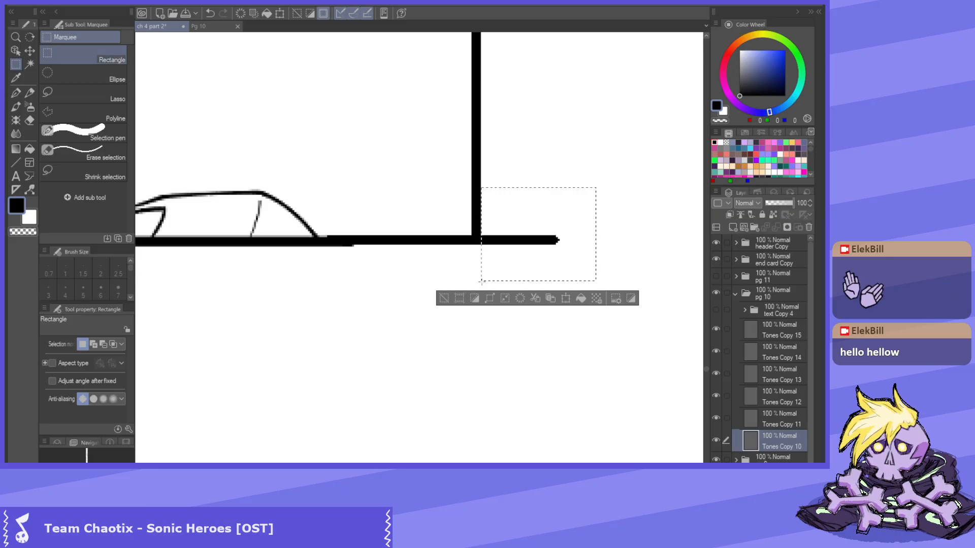
pyautogui.press('Delete')
pyautogui.scroll(-6, 515, 250)
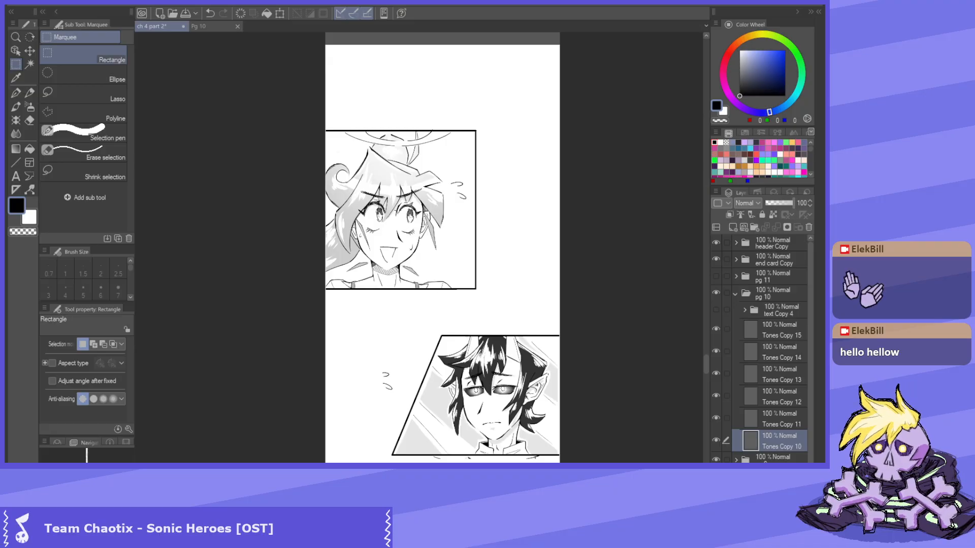
pyautogui.scroll(2, 401, 210)
pyautogui.click(16, 51)
pyautogui.scroll(-3, 406, 161)
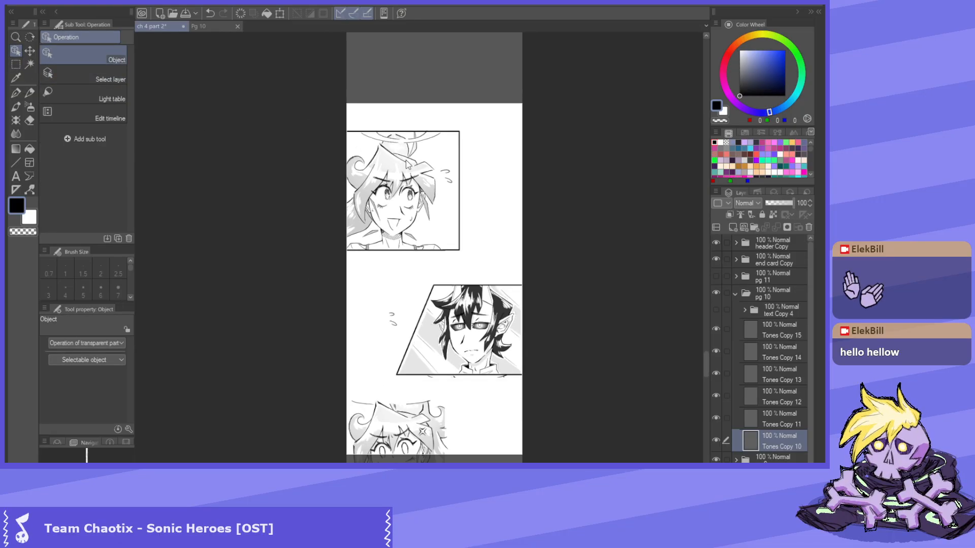
pyautogui.scroll(1, 486, 449)
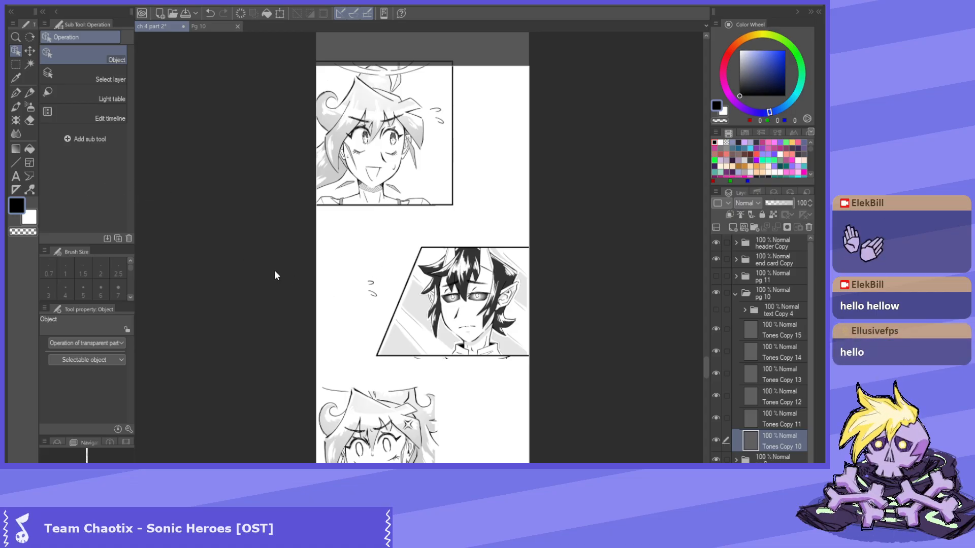
# Delete the line leftovers below the dark-haired character's panel on the Tones Copy 11 layer.
pyautogui.scroll(2, 379, 294)
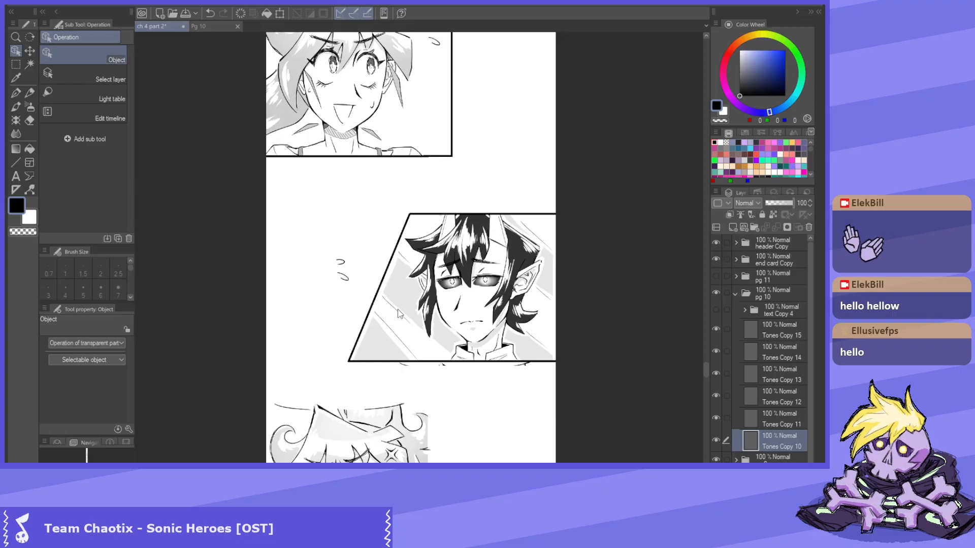
pyautogui.scroll(2, 458, 412)
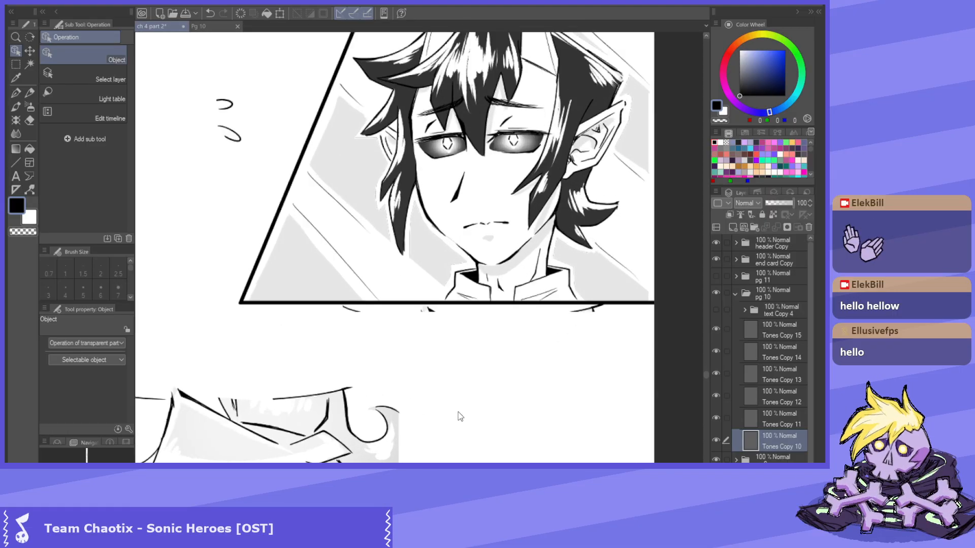
pyautogui.press('m')
pyautogui.scroll(-2, 377, 224)
pyautogui.scroll(2, 453, 363)
pyautogui.moveTo(189, 293); pyautogui.dragTo(630, 236)
pyautogui.scroll(2, 594, 224)
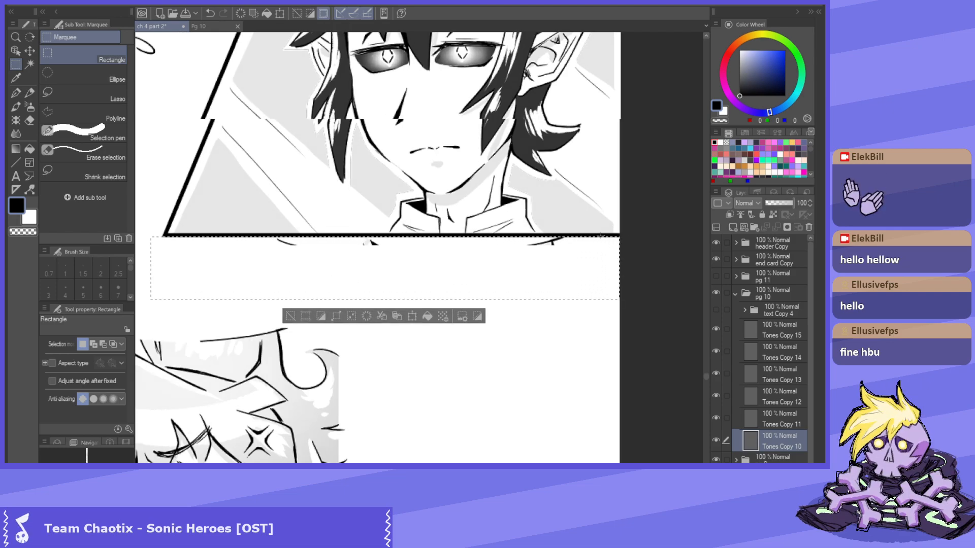
pyautogui.scroll(2, 594, 224)
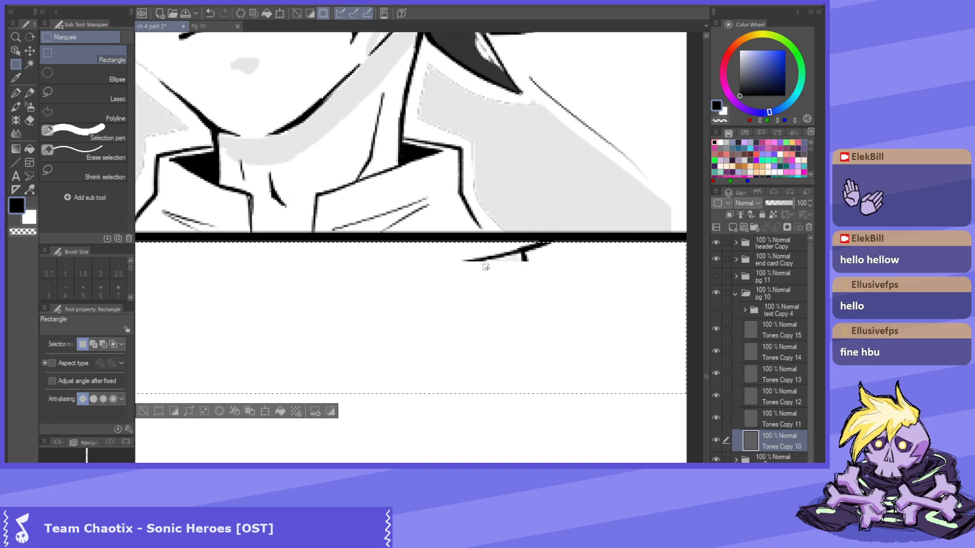
pyautogui.scroll(-1, 502, 215)
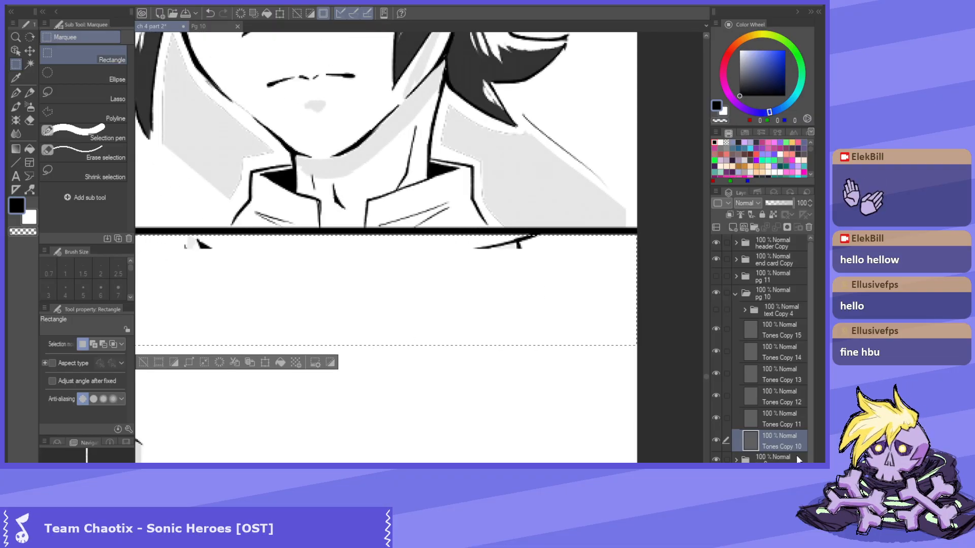
pyautogui.click(782, 421)
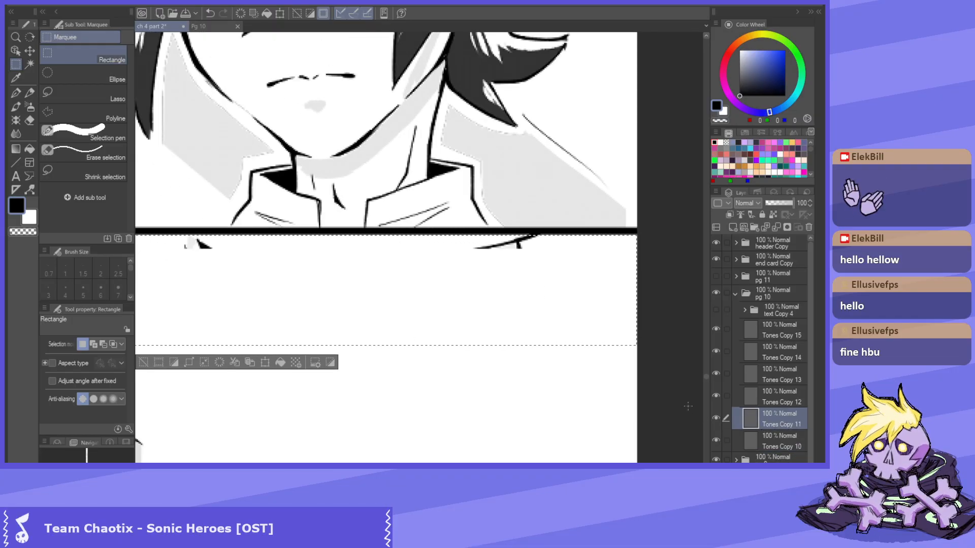
pyautogui.hotkey('ctrl', 'd')
# Erase the stray sweat marks outside the slanted border of the dark-haired character's panel with the Hard eraser.
pyautogui.scroll(-4, 425, 338)
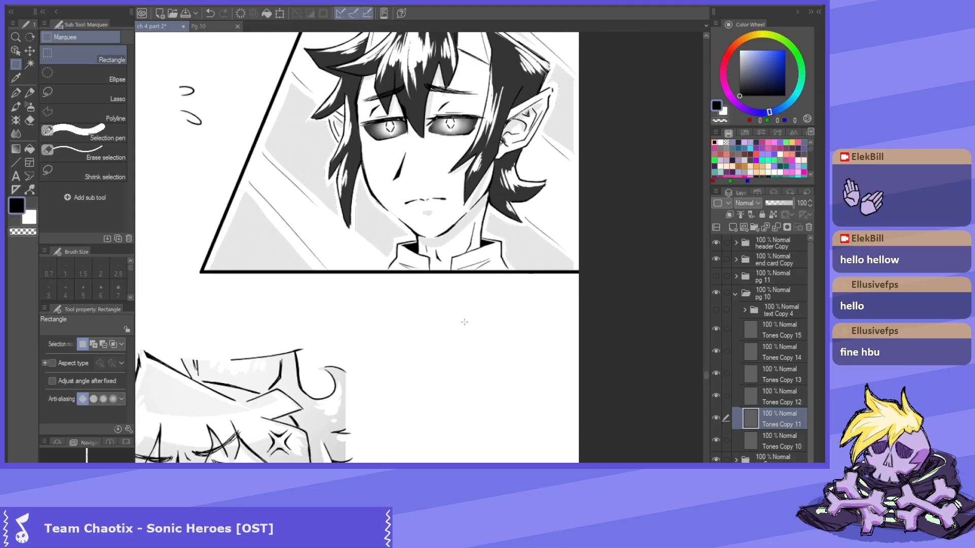
pyautogui.scroll(-5, 425, 338)
pyautogui.scroll(5, 311, 209)
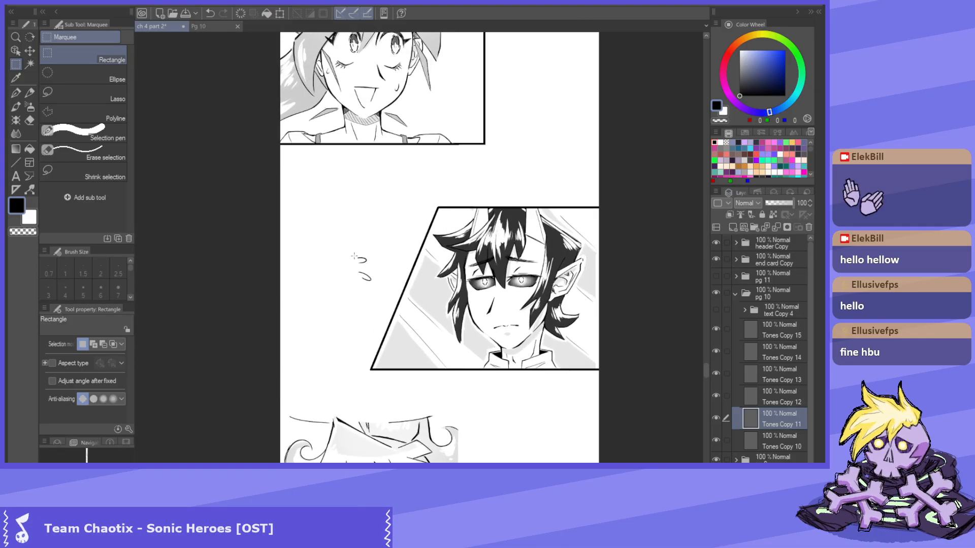
pyautogui.press('e')
pyautogui.moveTo(361, 269); pyautogui.dragTo(326, 246)
pyautogui.scroll(-2, 320, 243)
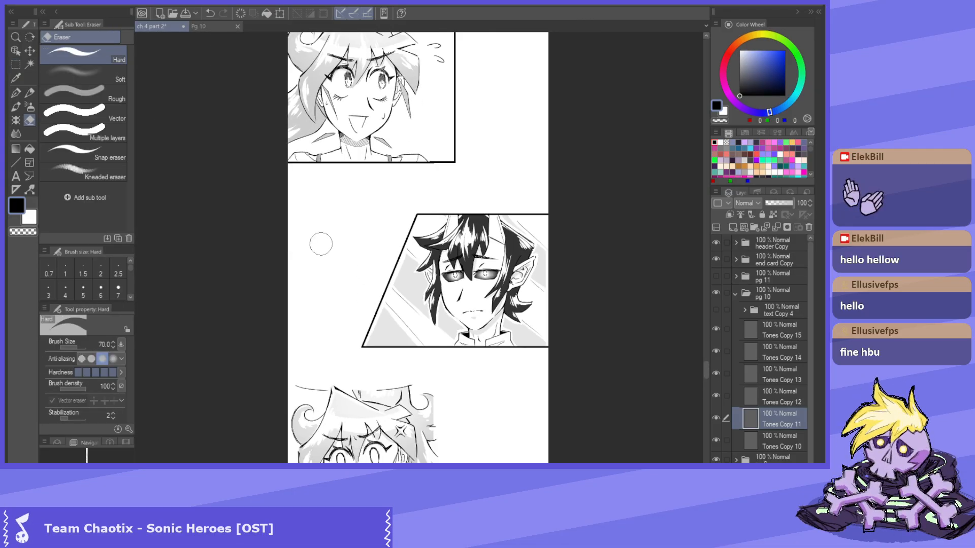
pyautogui.scroll(-3, 267, 320)
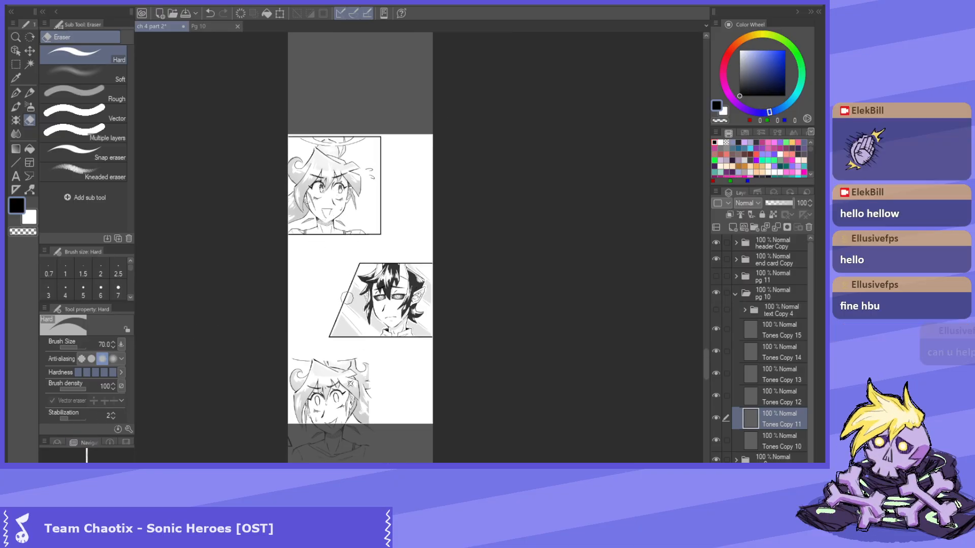
# Shift the smiling, sweating character's drawing on the Tones Copy 13 layer slightly left against the page's left edge.
pyautogui.scroll(2, 311, 251)
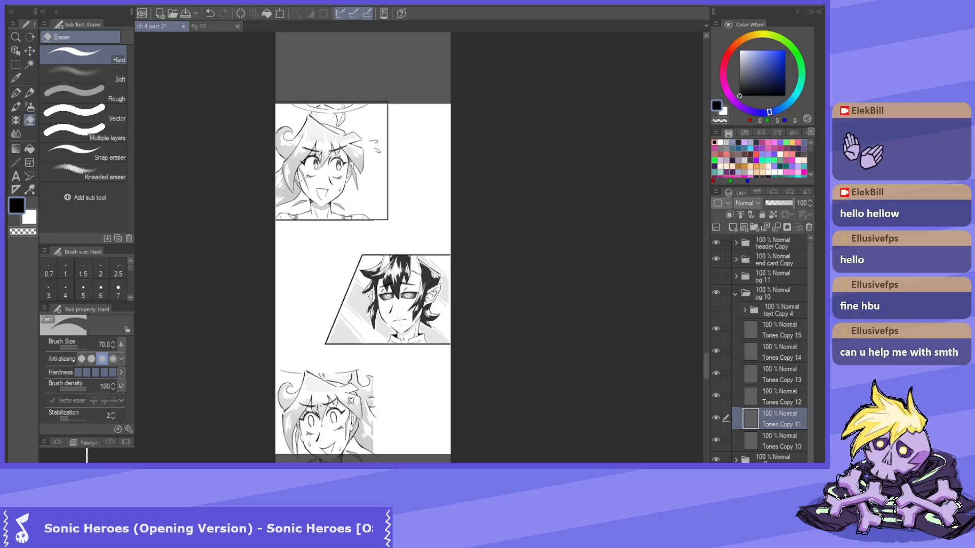
pyautogui.scroll(-5, 242, 194)
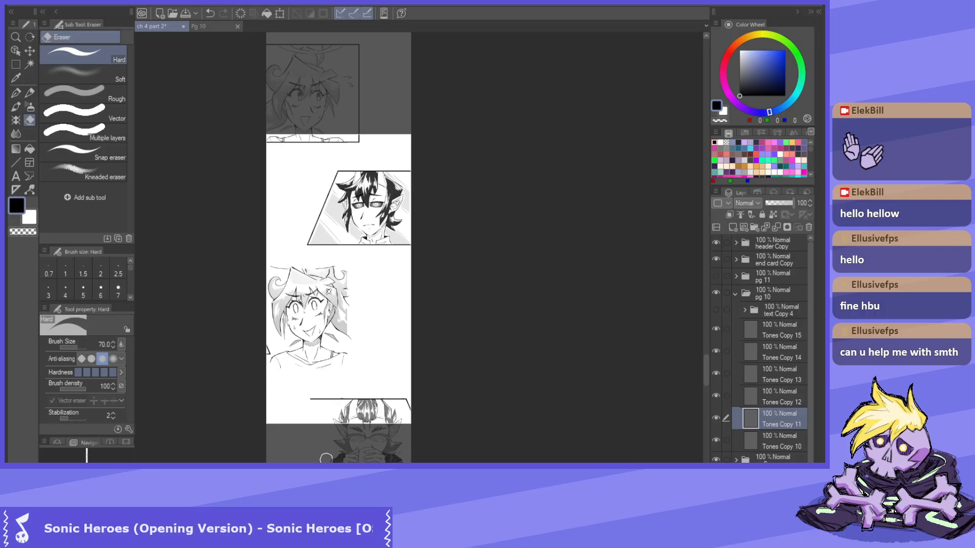
pyautogui.scroll(1, 217, 380)
pyautogui.scroll(1, 218, 375)
pyautogui.press('o')
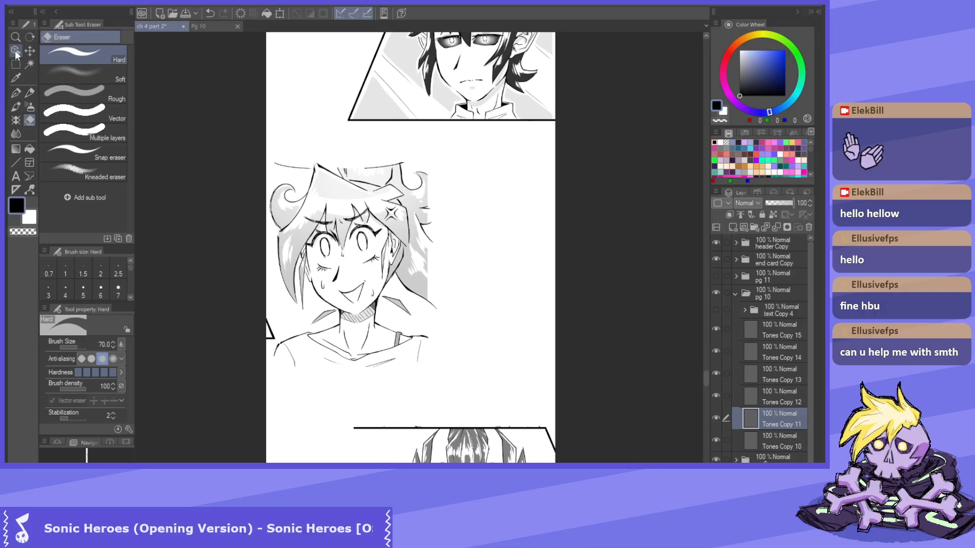
pyautogui.click(421, 290)
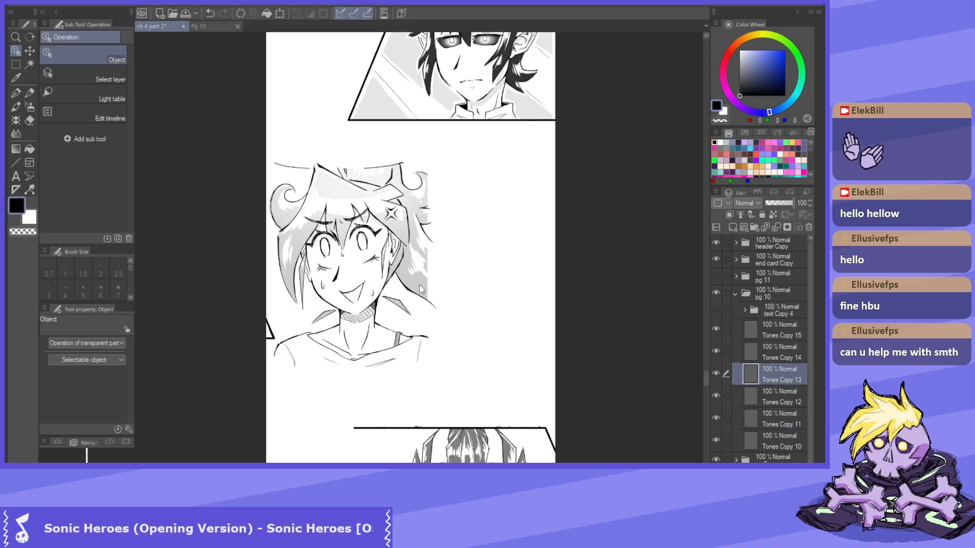
pyautogui.moveTo(420, 288); pyautogui.dragTo(442, 286)
pyautogui.scroll(3, 276, 317)
pyautogui.scroll(-1, 310, 289)
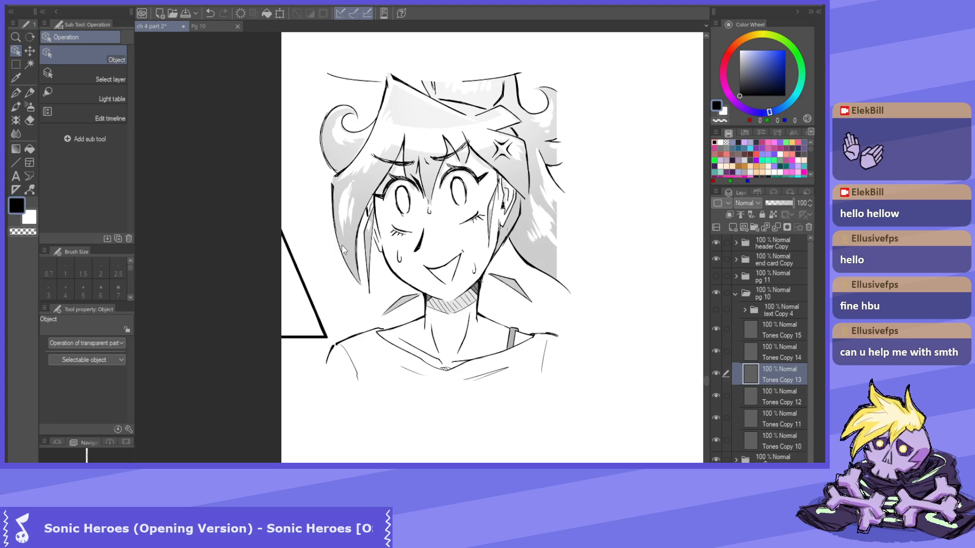
pyautogui.hotkey('ctrl', 'z')
pyautogui.moveTo(319, 257); pyautogui.dragTo(303, 254)
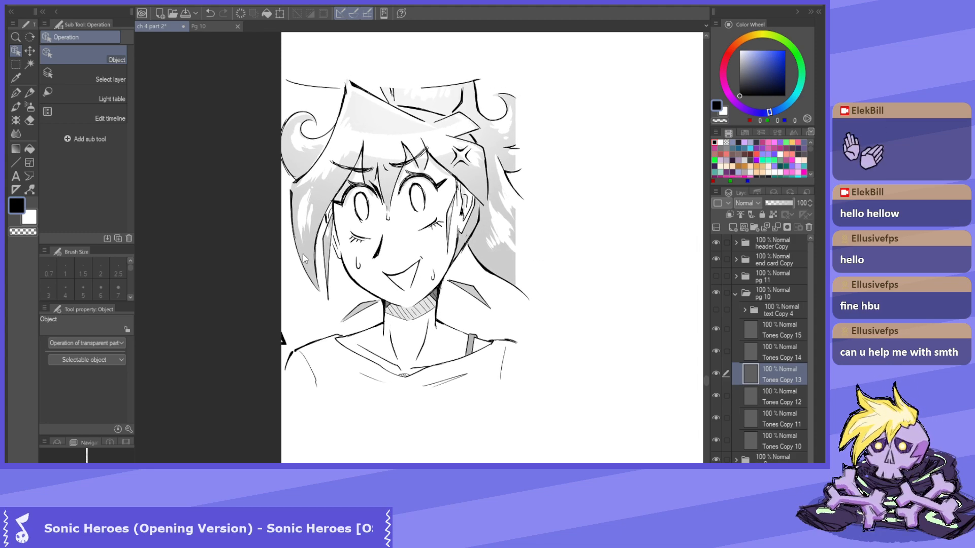
# Examine the spacing between the dark-haired, smiling and mug-drinking characters' panels on page 10.
pyautogui.scroll(-3, 302, 254)
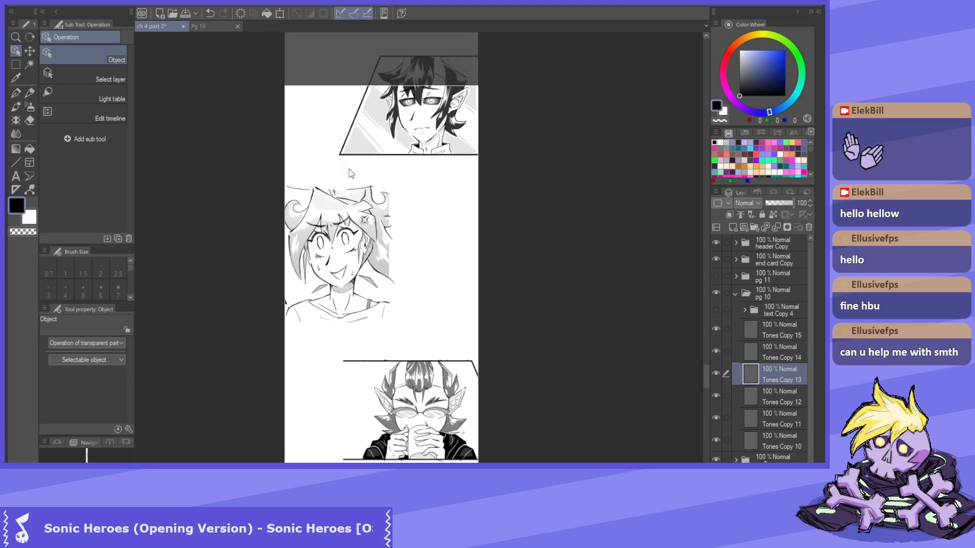
pyautogui.scroll(2, 380, 341)
pyautogui.scroll(2, 380, 341)
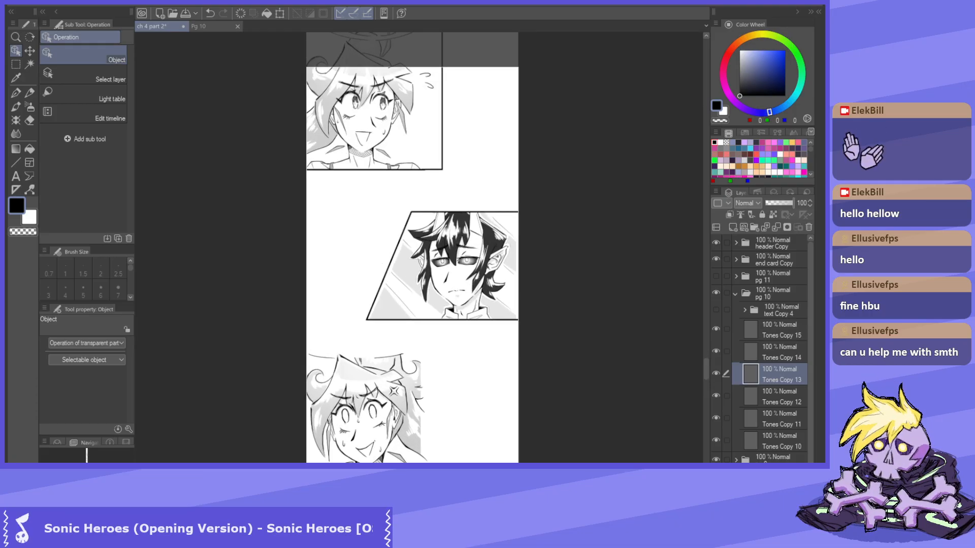
pyautogui.scroll(-5, 291, 165)
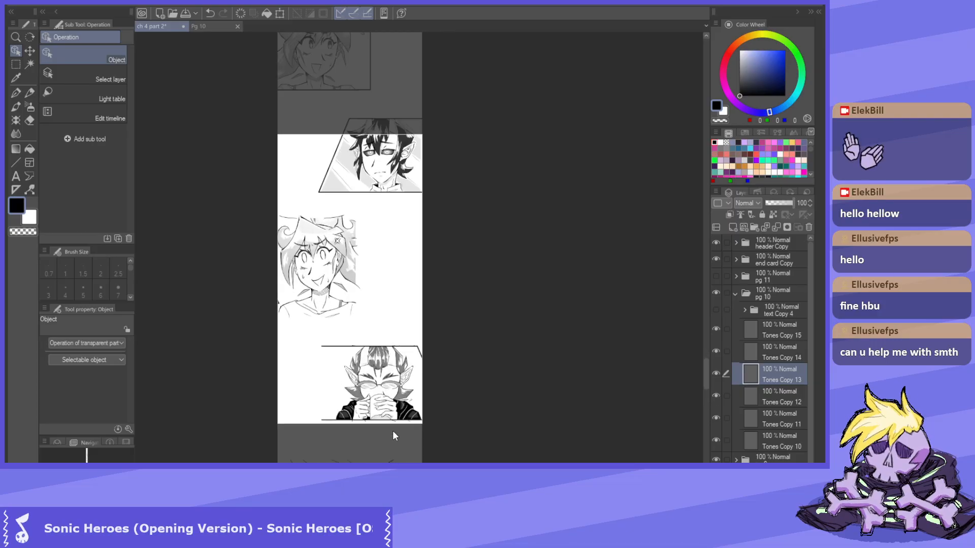
pyautogui.scroll(5, 332, 395)
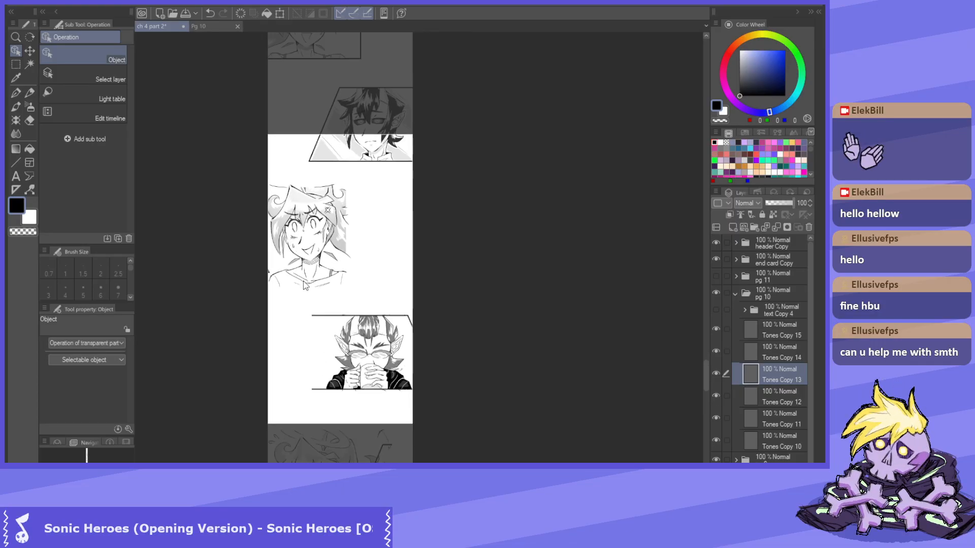
pyautogui.scroll(3, 332, 144)
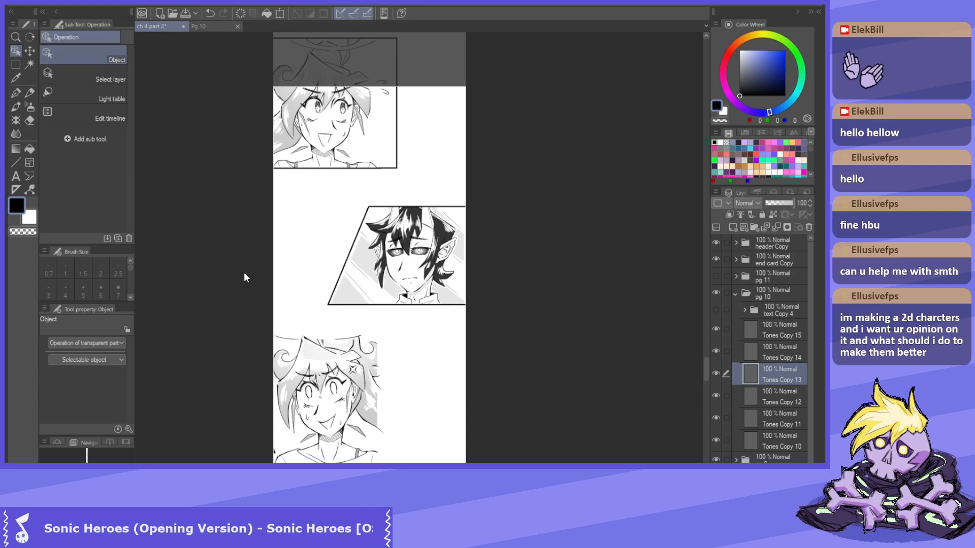
pyautogui.scroll(-2, 283, 217)
pyautogui.scroll(4, 359, 343)
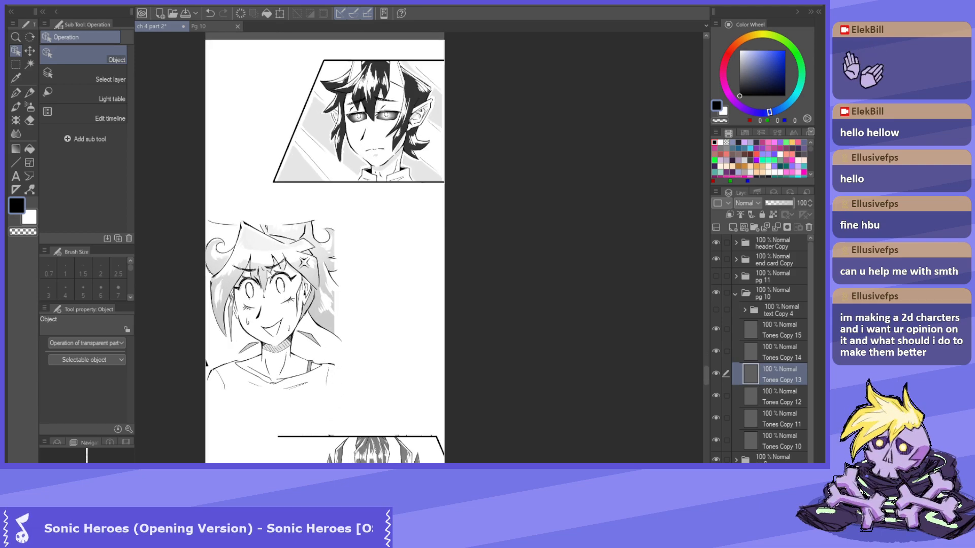
pyautogui.scroll(-1, 255, 184)
pyautogui.scroll(1, 228, 349)
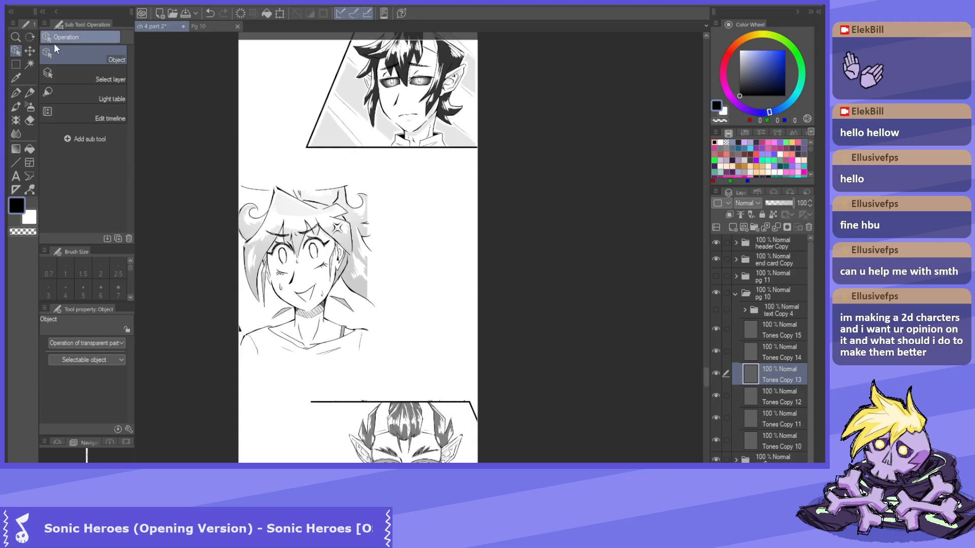
pyautogui.scroll(2, 259, 335)
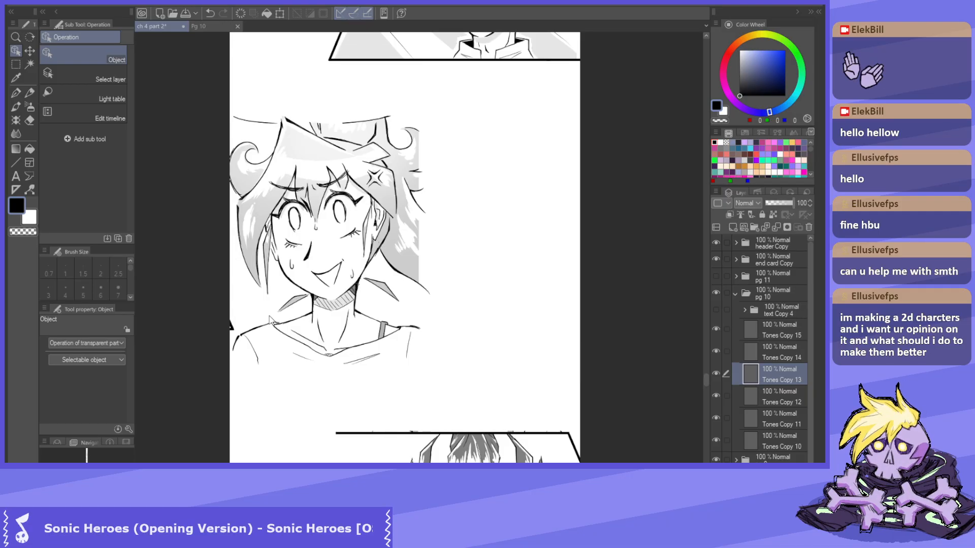
pyautogui.moveTo(273, 320); pyautogui.dragTo(313, 275)
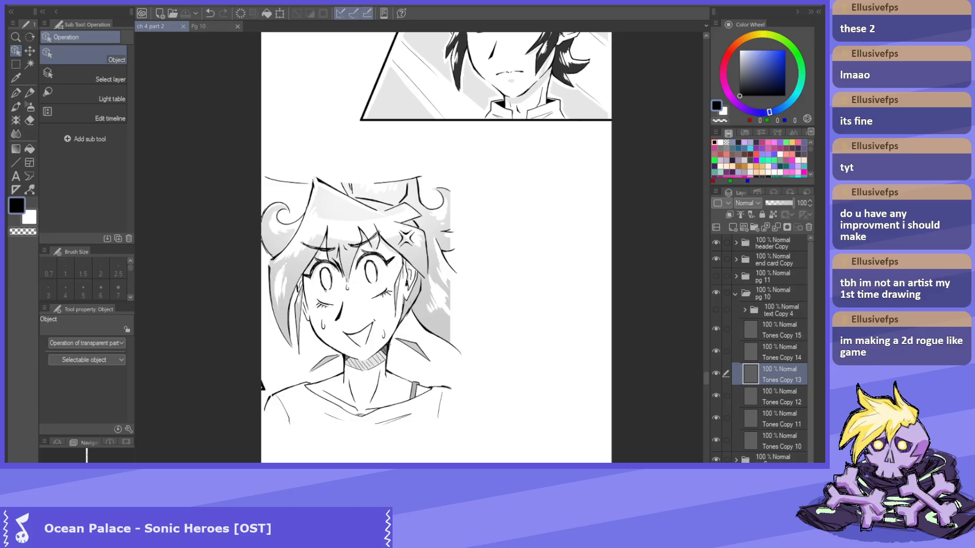
pyautogui.scroll(-2, 280, 212)
pyautogui.scroll(4, 401, 287)
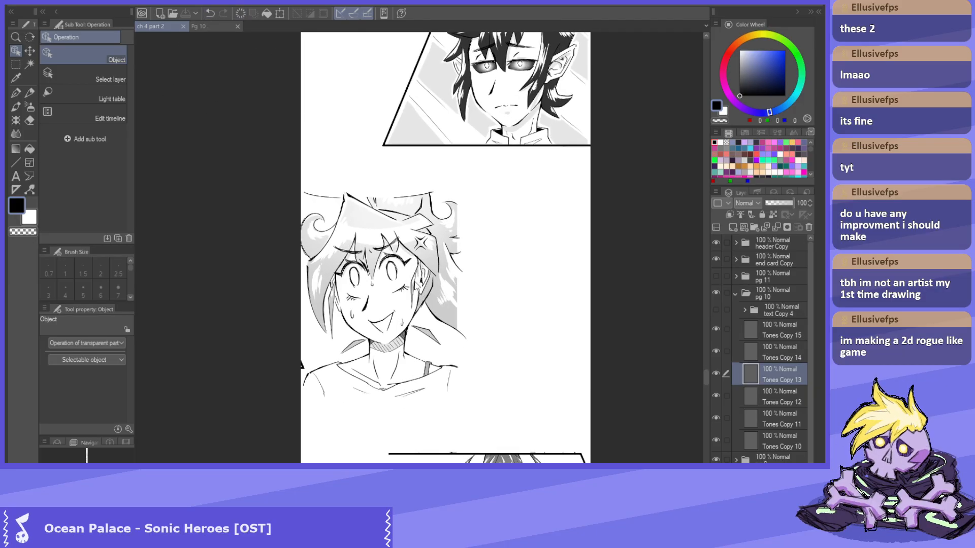
pyautogui.scroll(-5, 401, 287)
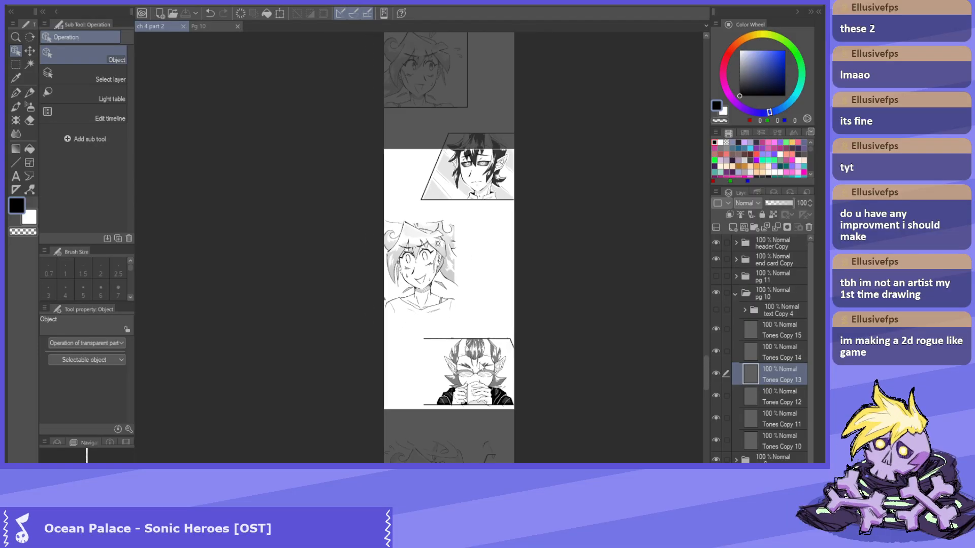
pyautogui.scroll(2, 472, 151)
pyautogui.scroll(-2, 463, 129)
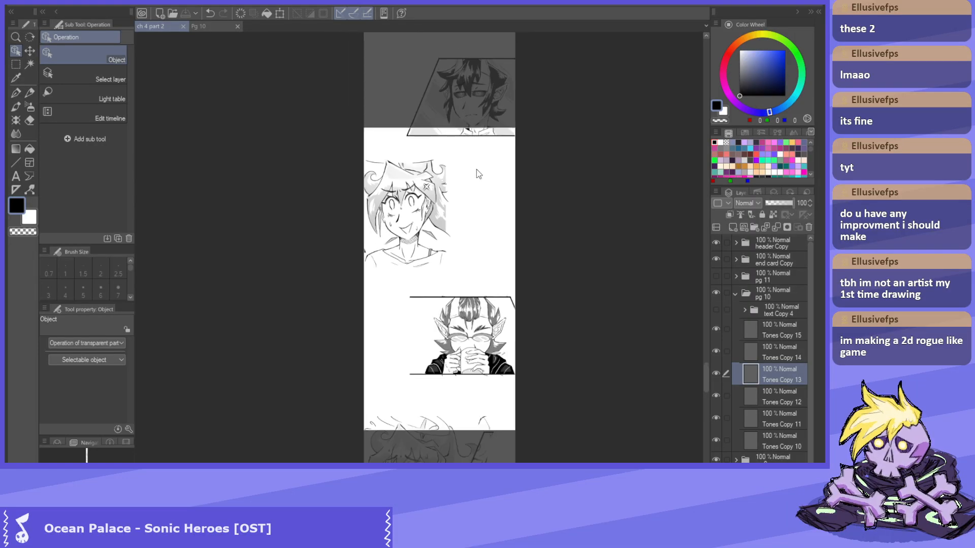
# Delete the stray line leftovers above the top border of the mug-drinking character's panel on the Tones Copy 12 layer with a rectangular selection.
pyautogui.scroll(4, 486, 286)
pyautogui.press('m')
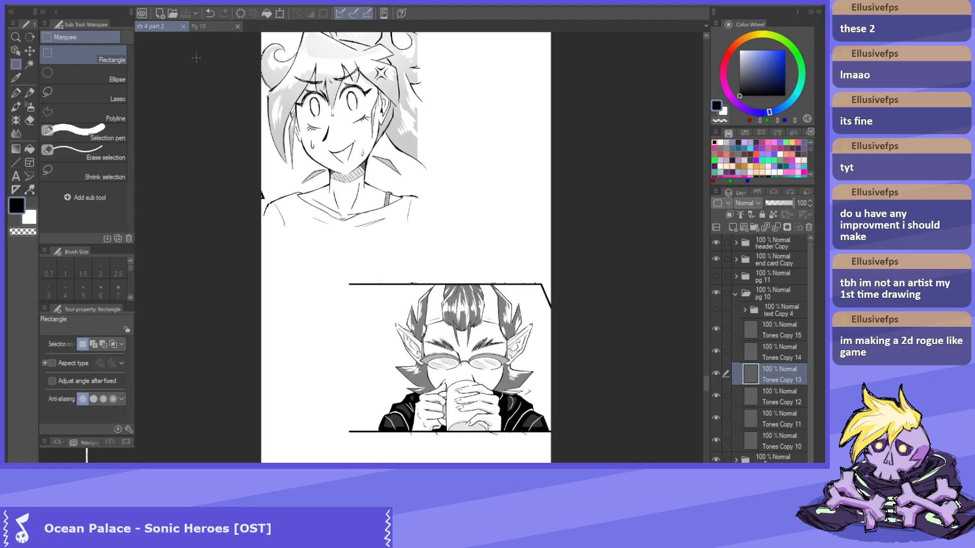
pyautogui.scroll(3, 350, 274)
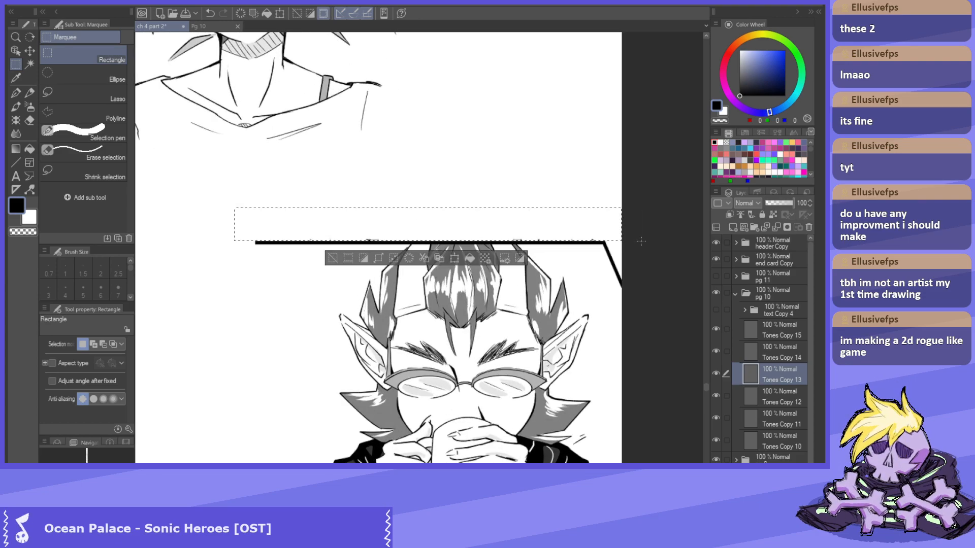
pyautogui.scroll(3, 567, 246)
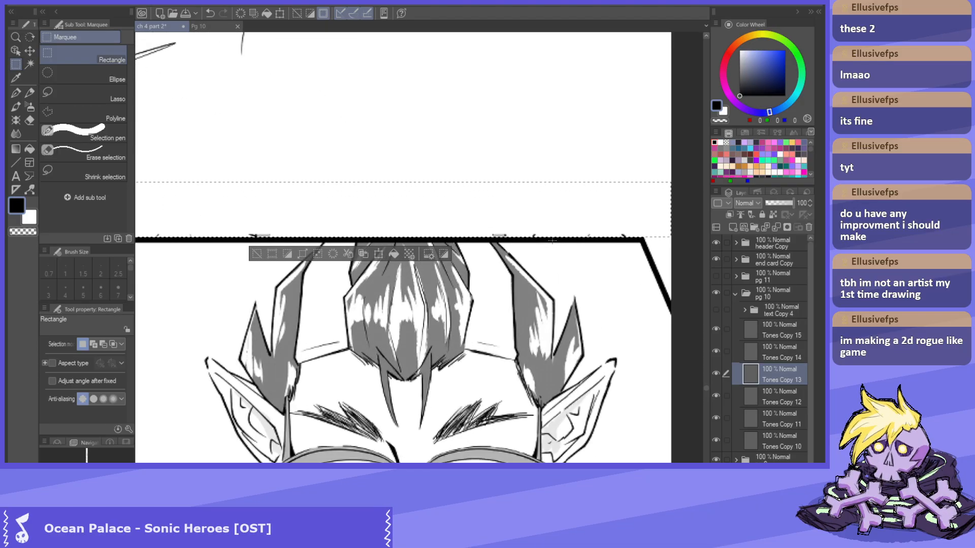
pyautogui.scroll(2, 517, 242)
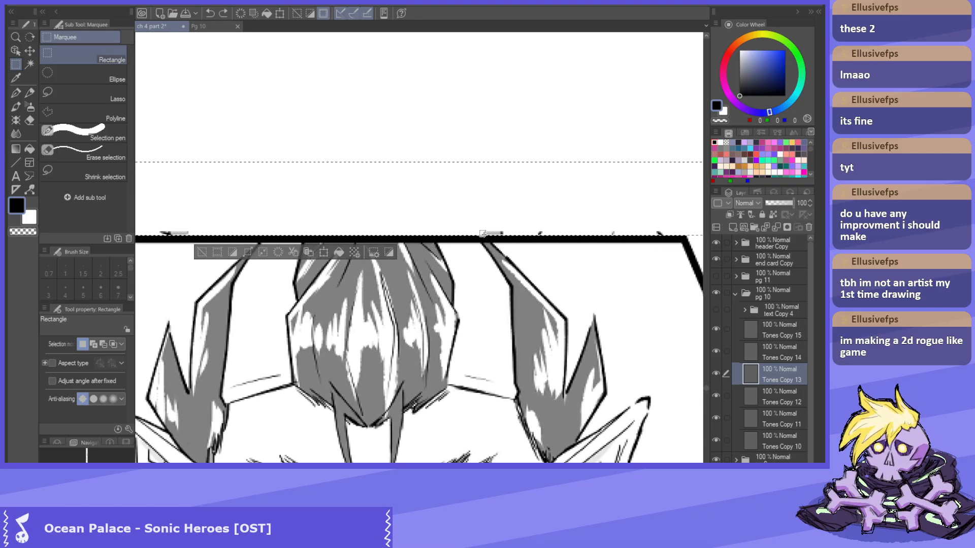
pyautogui.scroll(-1, 482, 234)
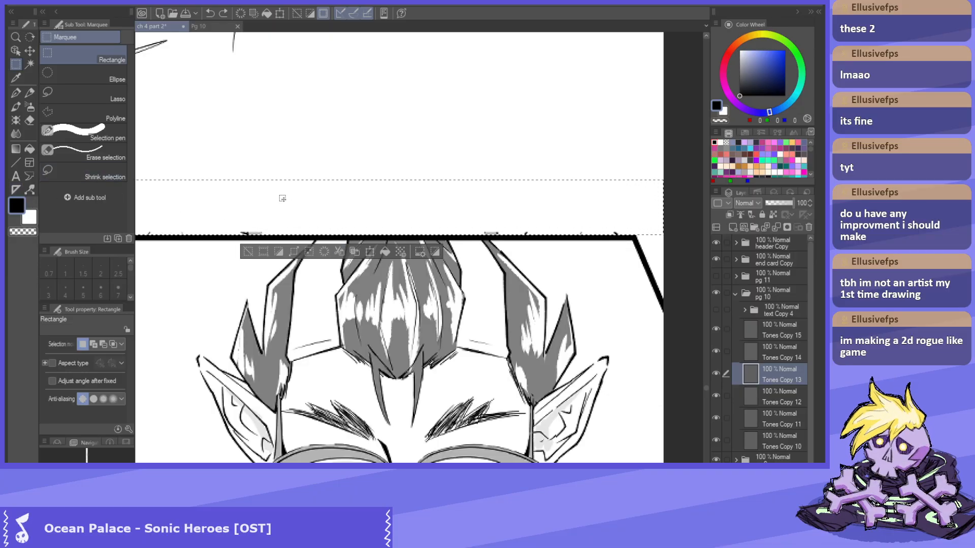
pyautogui.scroll(2, 355, 250)
pyautogui.scroll(-2, 264, 228)
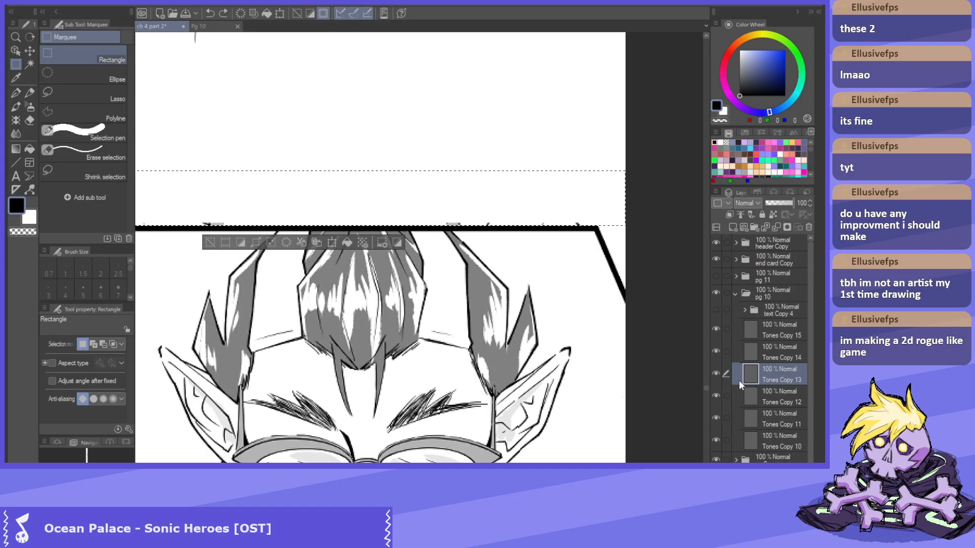
pyautogui.click(751, 353)
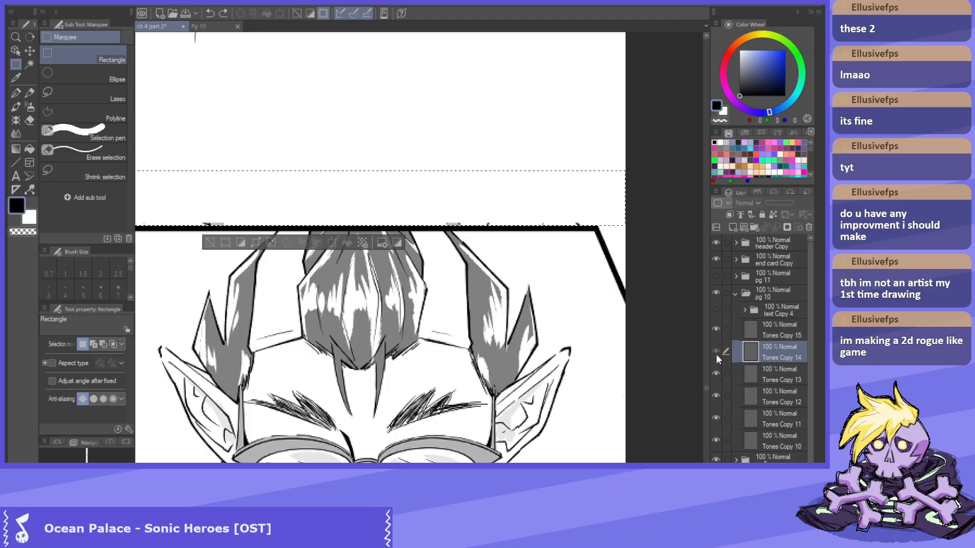
pyautogui.click(779, 380)
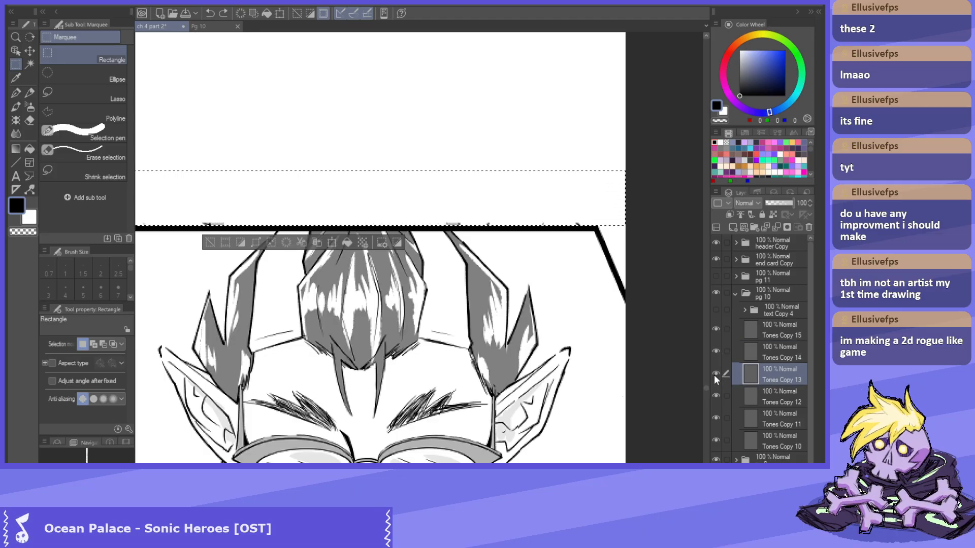
pyautogui.keyDown('alt'); pyautogui.click(715, 396); pyautogui.keyUp('alt')
pyautogui.keyDown('alt'); pyautogui.click(715, 397); pyautogui.keyUp('alt')
pyautogui.scroll(-2, 523, 192)
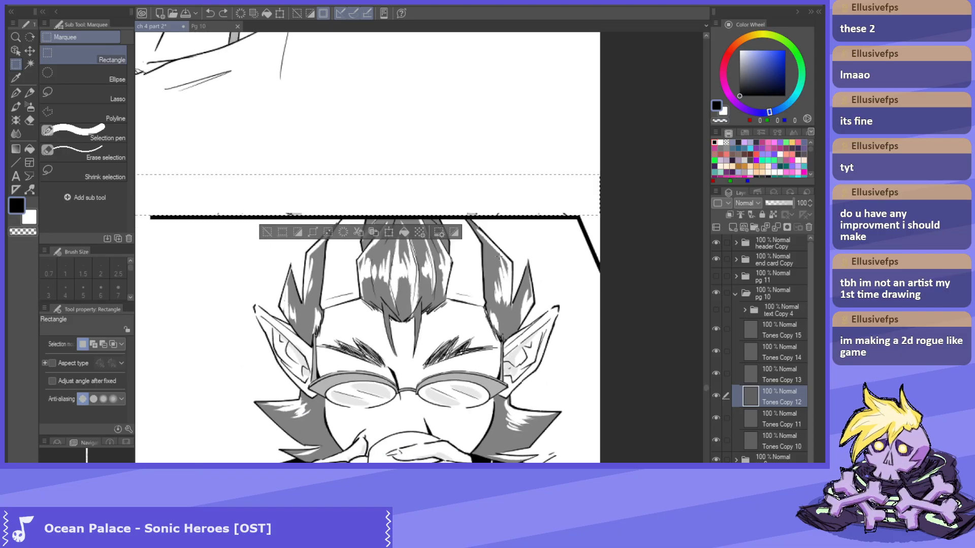
pyautogui.click(543, 206)
pyautogui.scroll(-1, 543, 207)
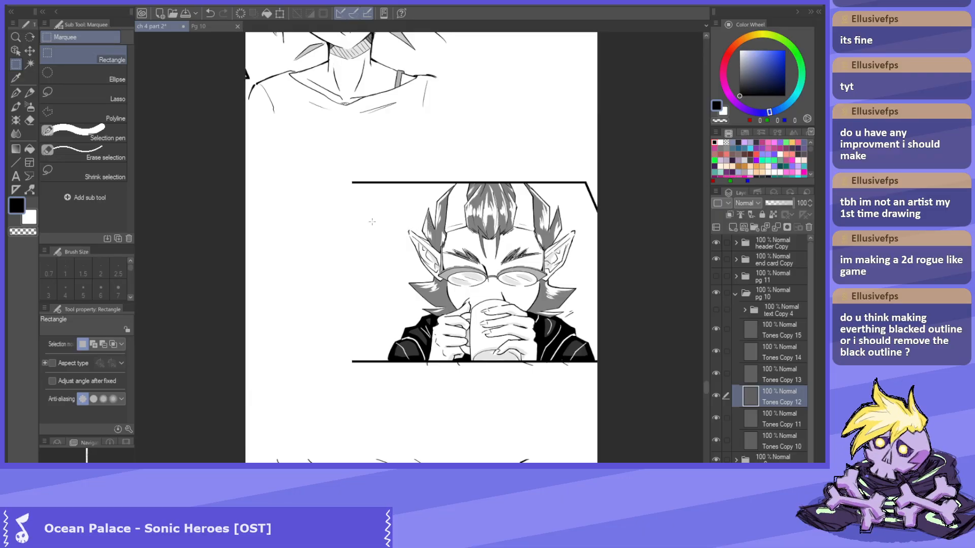
pyautogui.scroll(-1, 372, 222)
pyautogui.scroll(1, 436, 270)
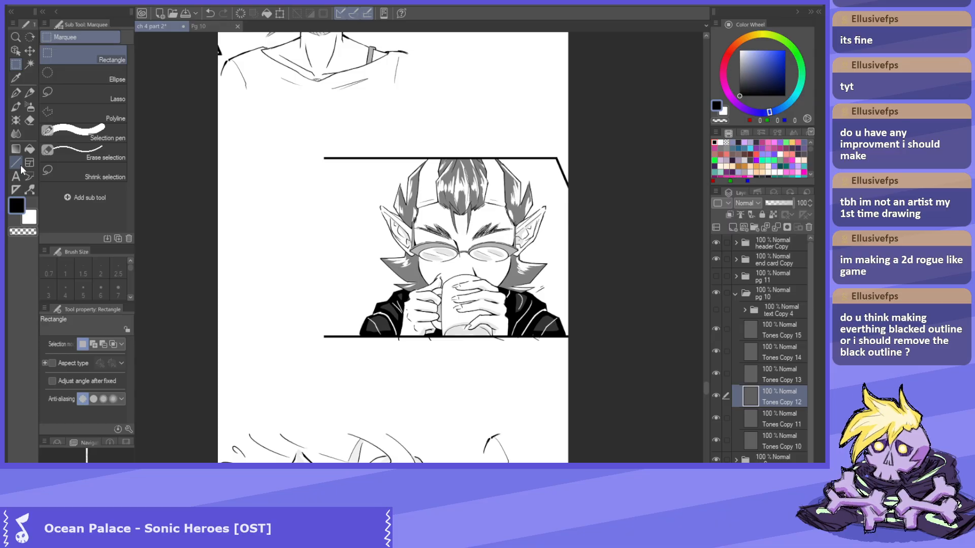
pyautogui.scroll(2, 432, 213)
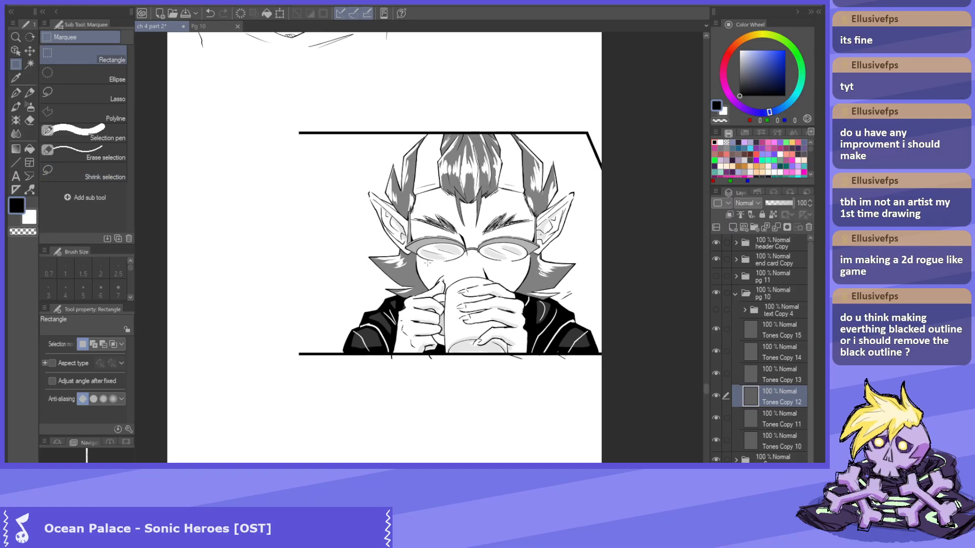
pyautogui.click(16, 162)
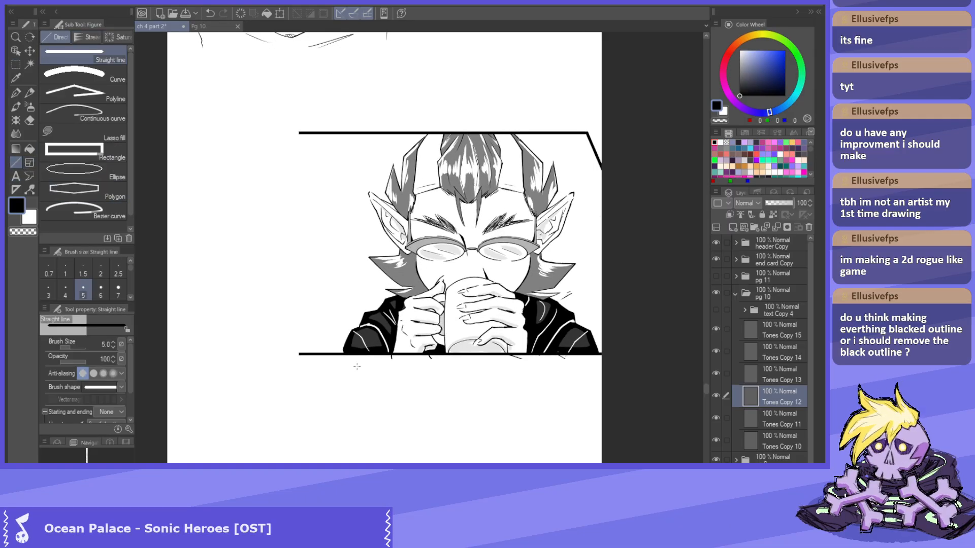
pyautogui.scroll(1, 357, 364)
pyautogui.scroll(1, 100, 173)
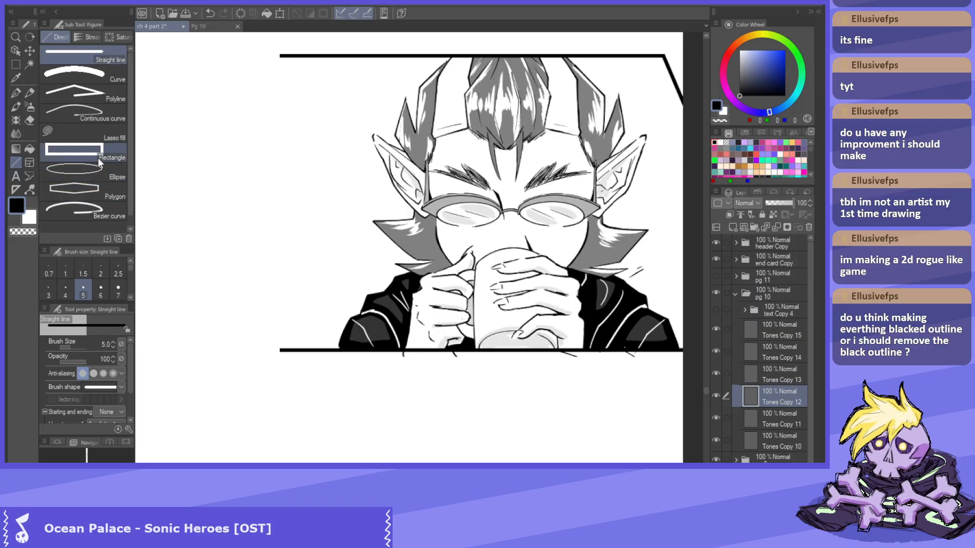
pyautogui.scroll(-1, 354, 197)
pyautogui.scroll(1, 354, 197)
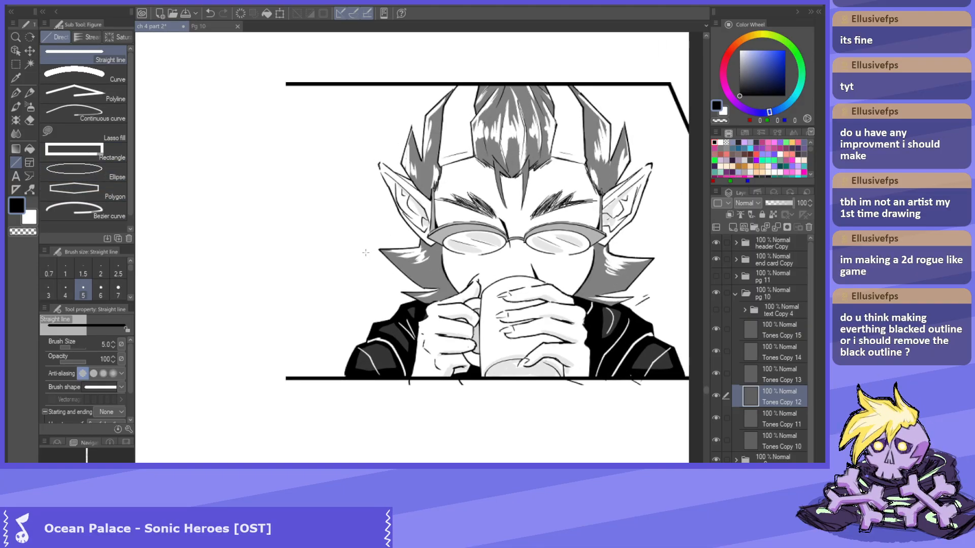
pyautogui.scroll(-2, 365, 252)
pyautogui.scroll(2, 341, 270)
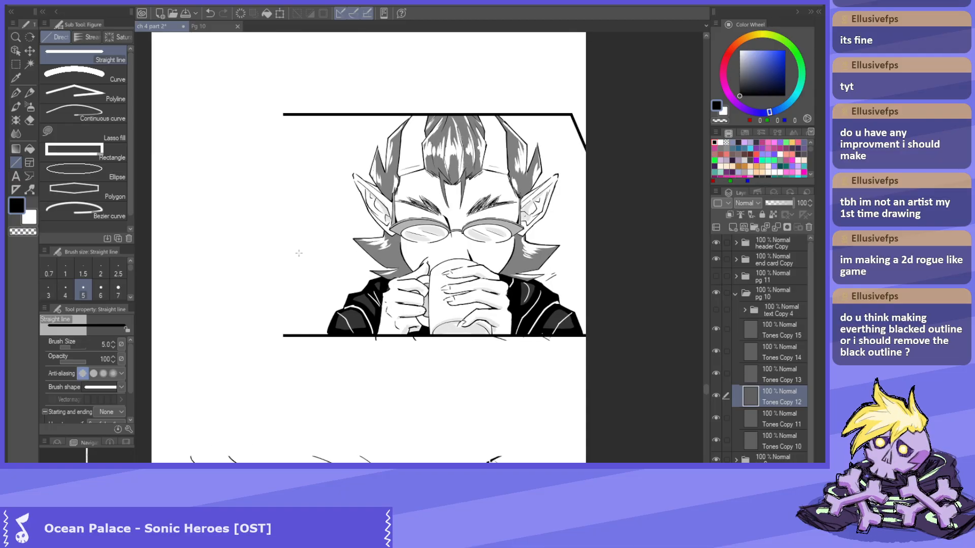
# Delete the stray line ends below the bottom border of the mug-drinking character's panel on the Tones Copy 12 layer with a rectangular selection.
pyautogui.press('m')
pyautogui.scroll(-2, 436, 330)
pyautogui.scroll(3, 534, 396)
pyautogui.scroll(1, 534, 396)
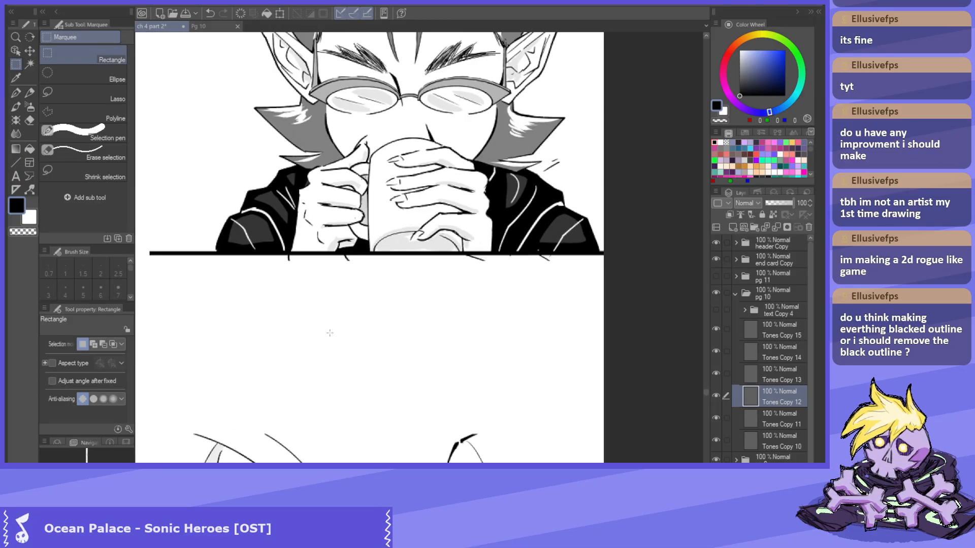
pyautogui.moveTo(161, 323); pyautogui.dragTo(666, 251)
pyautogui.scroll(4, 404, 272)
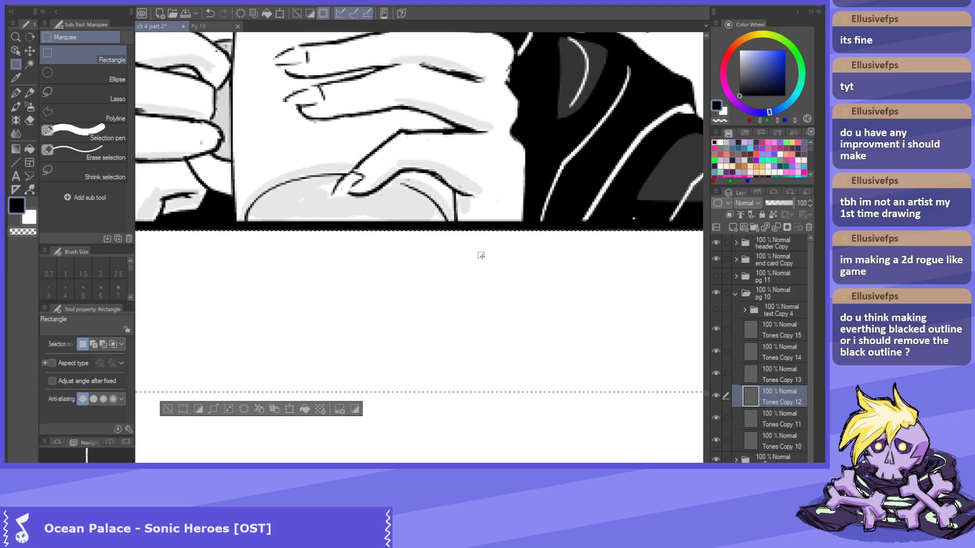
pyautogui.scroll(-6, 480, 255)
pyautogui.hotkey('ctrl', 'd')
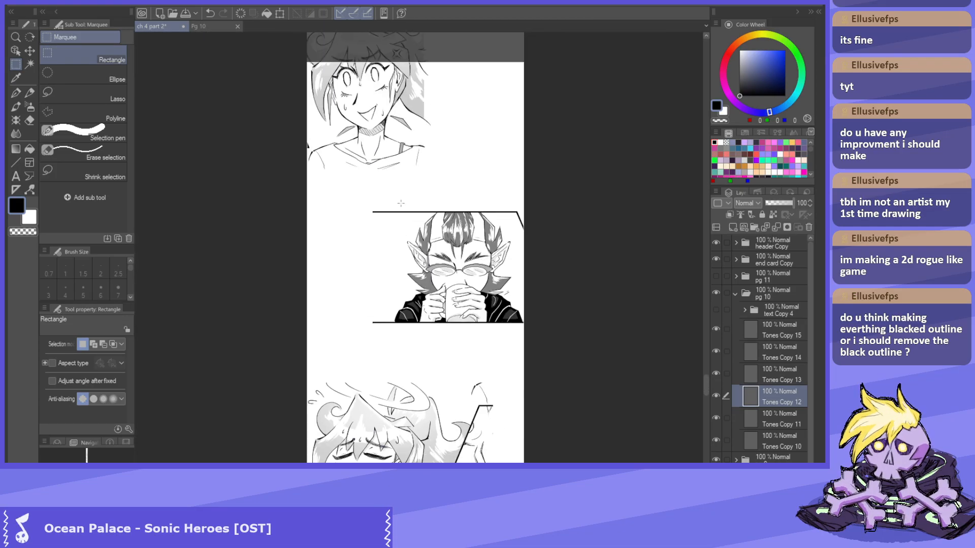
# Examine the mug-drinking character's panel against the neighbouring panels, checking its open left side and the gaps around it.
pyautogui.moveTo(453, 277); pyautogui.dragTo(459, 365)
pyautogui.scroll(-1, 442, 355)
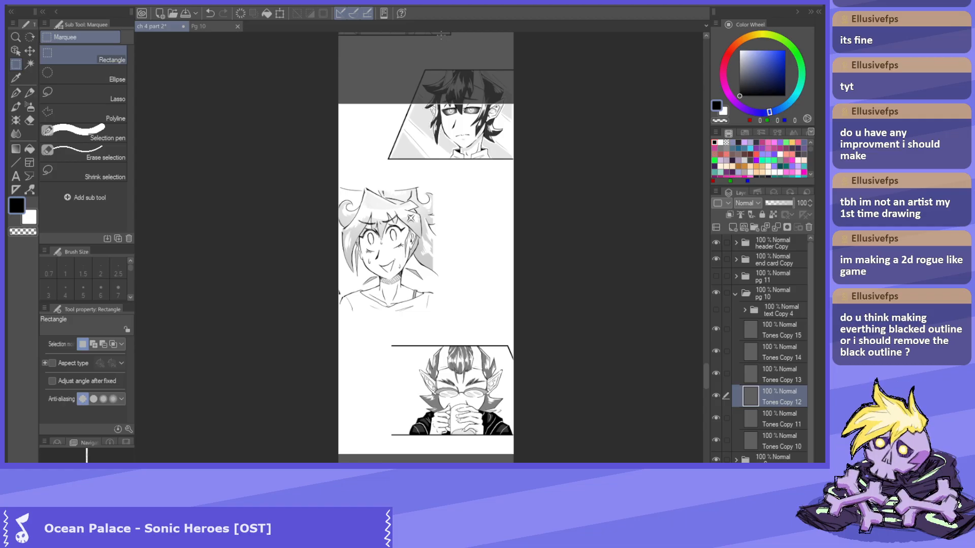
pyautogui.scroll(4, 407, 203)
pyautogui.scroll(-2, 382, 287)
pyautogui.scroll(2, 383, 287)
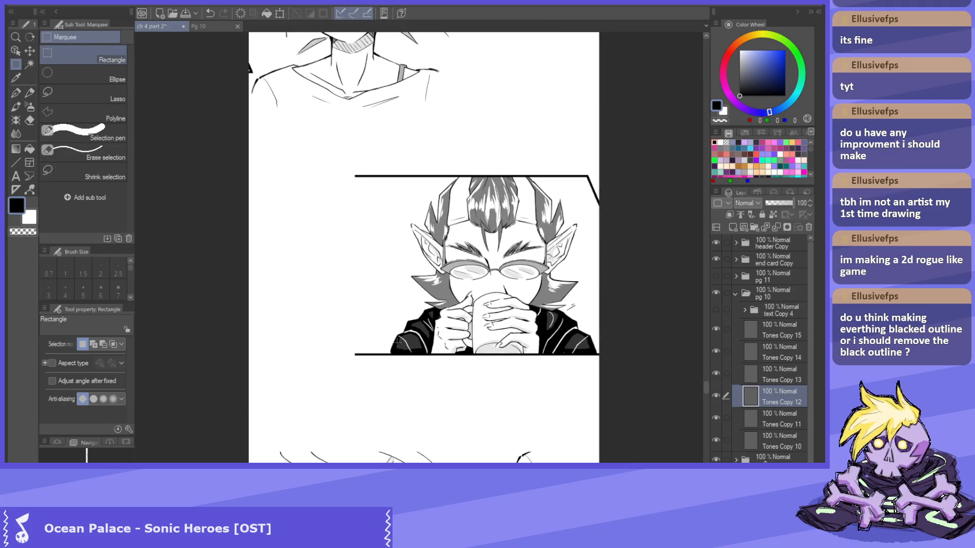
pyautogui.scroll(1, 398, 341)
pyautogui.scroll(-5, 443, 164)
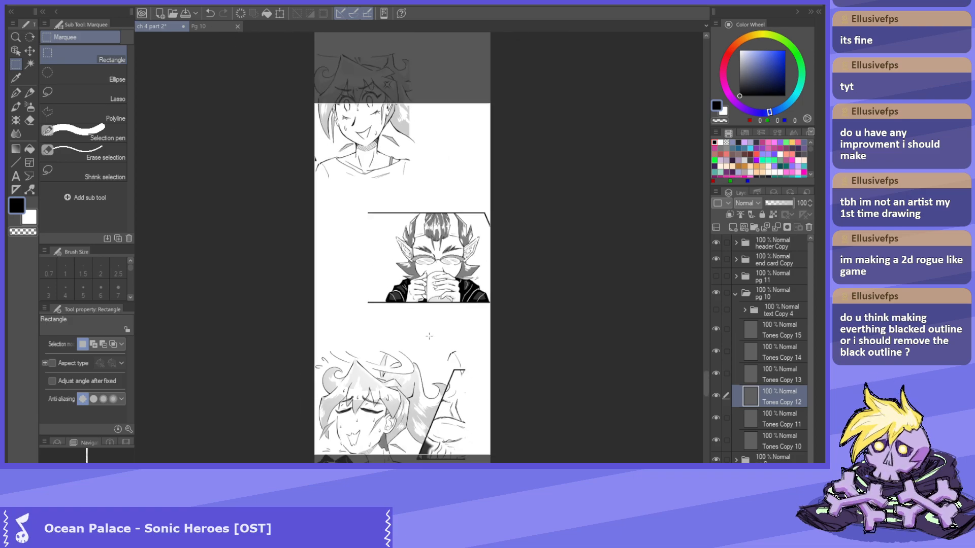
pyautogui.scroll(1, 412, 164)
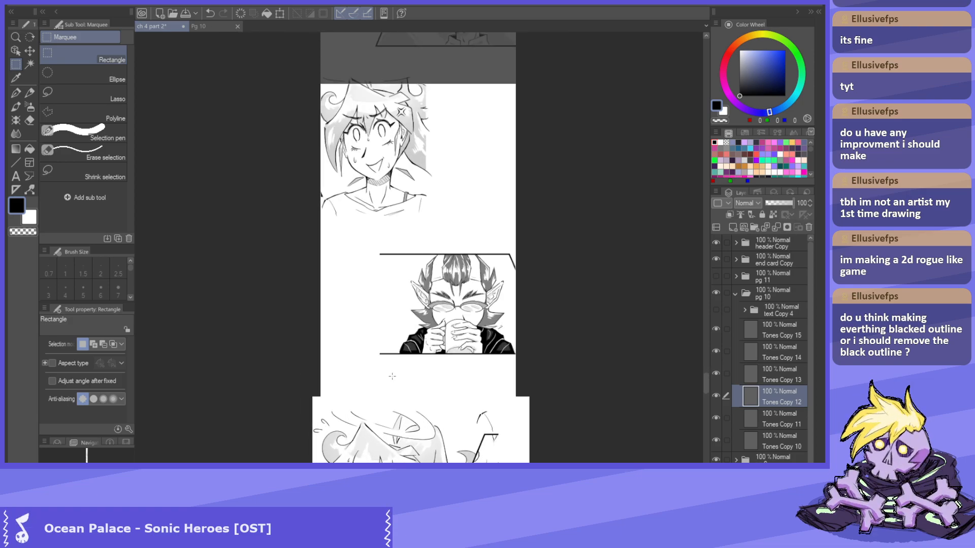
pyautogui.scroll(-2, 406, 182)
pyautogui.scroll(1, 394, 361)
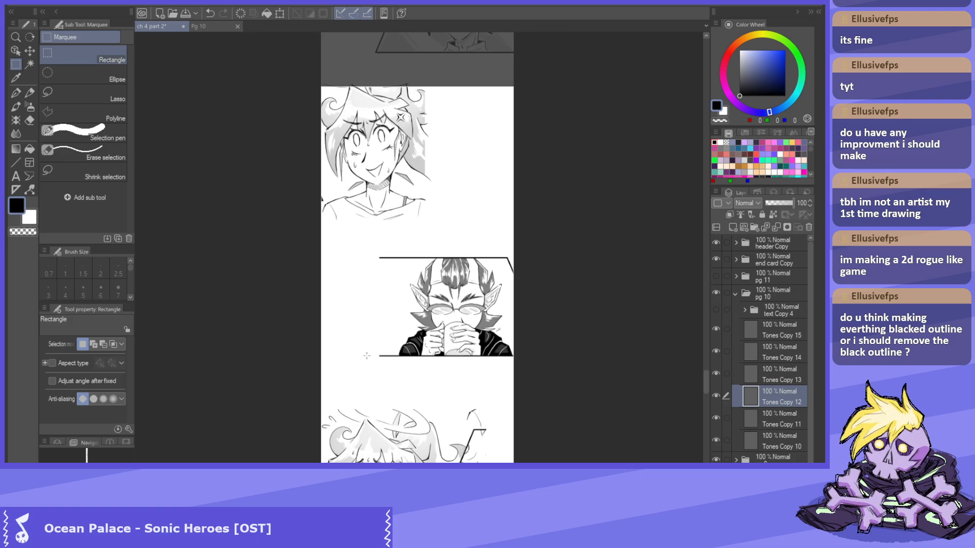
pyautogui.scroll(2, 379, 361)
pyautogui.scroll(-3, 380, 361)
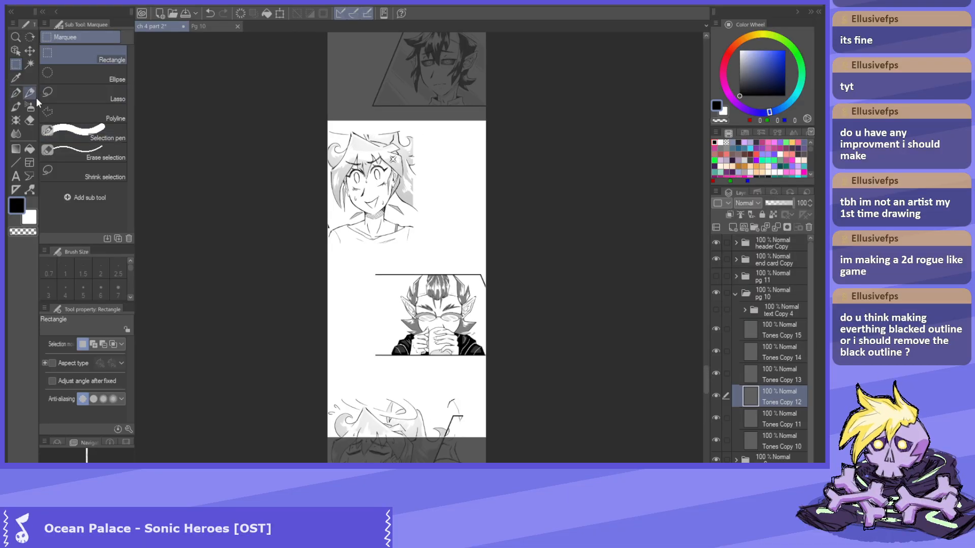
# Try a straight line parallel to the slanted left border of the dark-haired character's panel, then undo it.
pyautogui.click(16, 163)
pyautogui.scroll(-2, 325, 295)
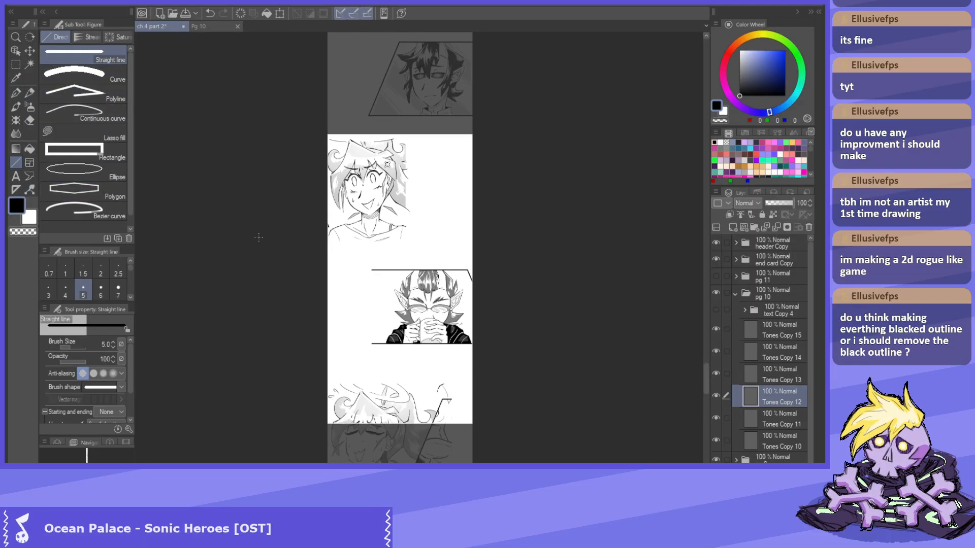
pyautogui.scroll(5, 378, 101)
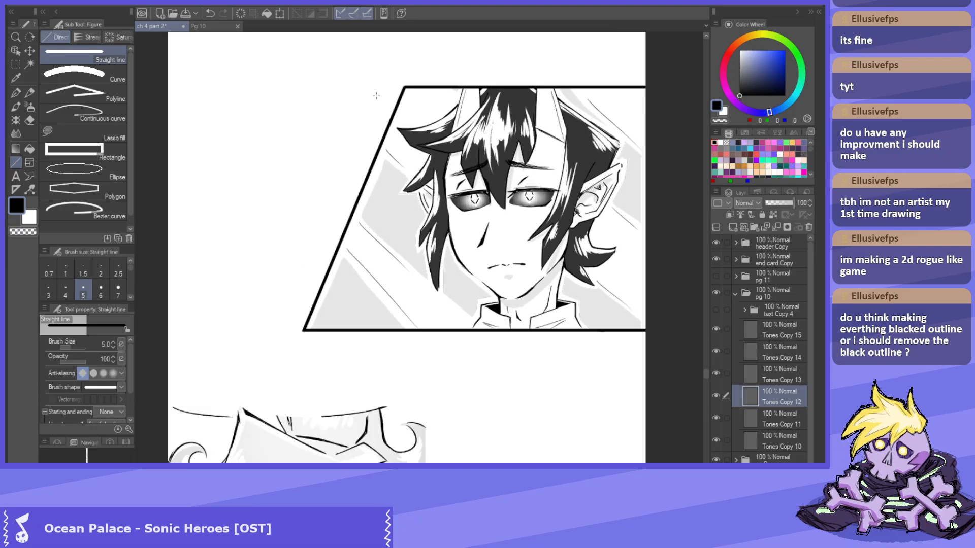
pyautogui.moveTo(397, 85)
pyautogui.mouseDown()
pyautogui.moveTo(317, 298)
pyautogui.moveTo(260, 405)
pyautogui.mouseUp()
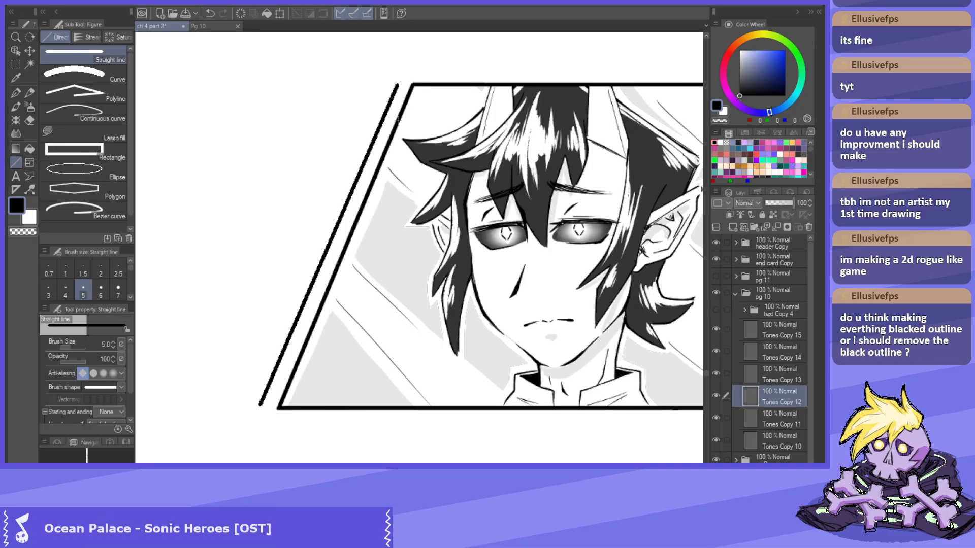
pyautogui.scroll(-2, 406, 81)
pyautogui.scroll(2, 406, 81)
pyautogui.hotkey('ctrl', 'z')
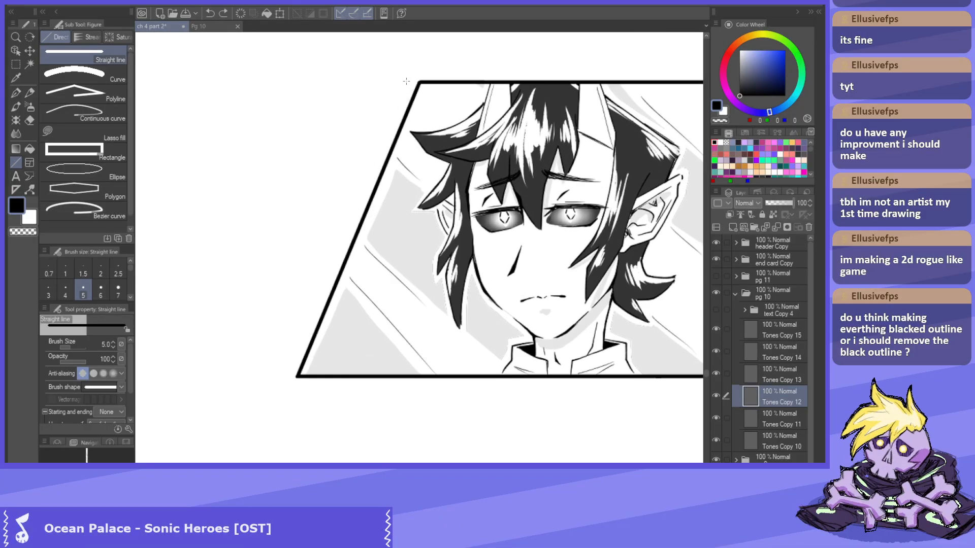
pyautogui.moveTo(361, 180)
pyautogui.mouseDown()
pyautogui.moveTo(261, 283)
pyautogui.moveTo(404, 402)
pyautogui.moveTo(257, 370)
pyautogui.moveTo(407, 82)
pyautogui.mouseUp()
# Draw a size 5 straight slanted line as the left border of the mug-drinking character's panel on the Tones Copy 12 layer.
pyautogui.scroll(-6, 448, 109)
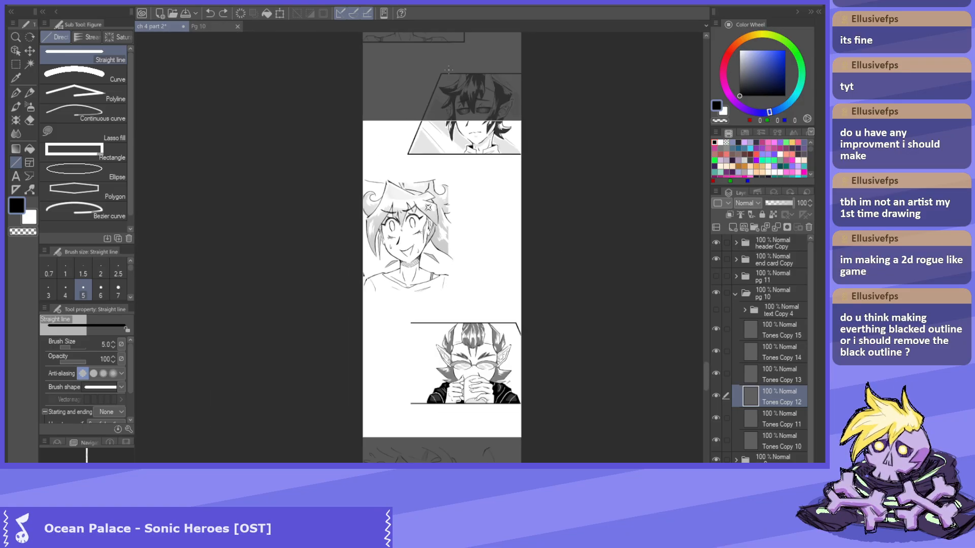
pyautogui.scroll(5, 432, 223)
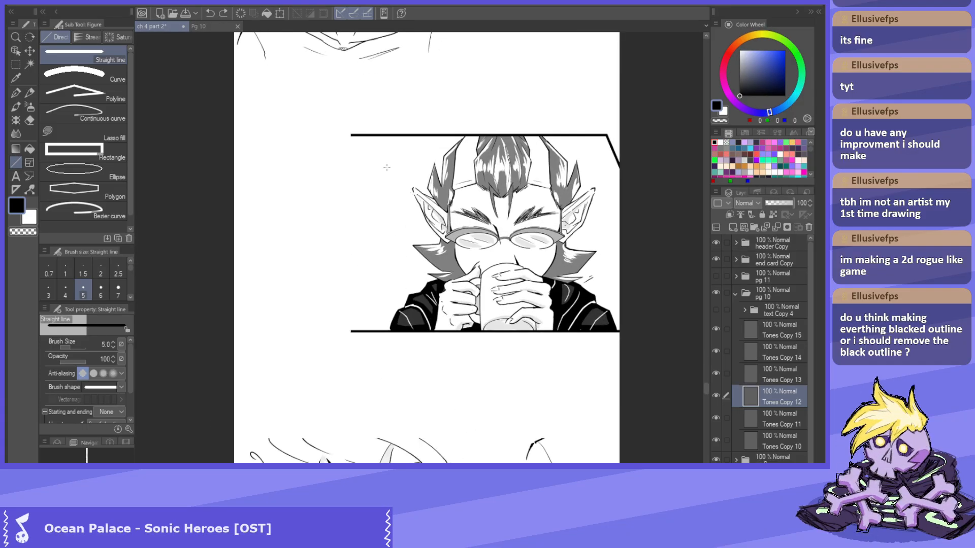
pyautogui.moveTo(359, 245); pyautogui.dragTo(299, 340)
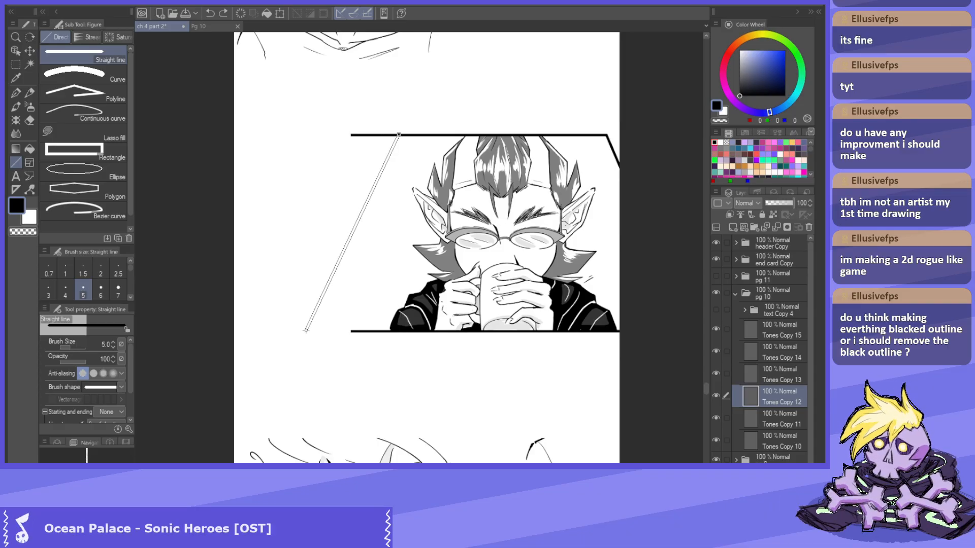
pyautogui.scroll(3, 305, 330)
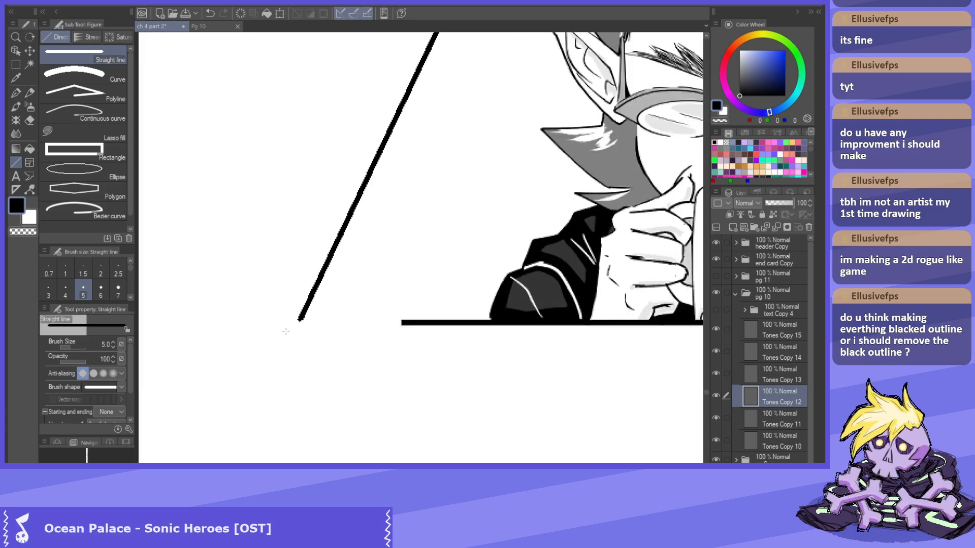
# Extend the bottom border of the mug-drinking character's panel leftward to meet the slanted border, undoing and redrawing the misaligned line.
pyautogui.moveTo(491, 325); pyautogui.dragTo(491, 325)
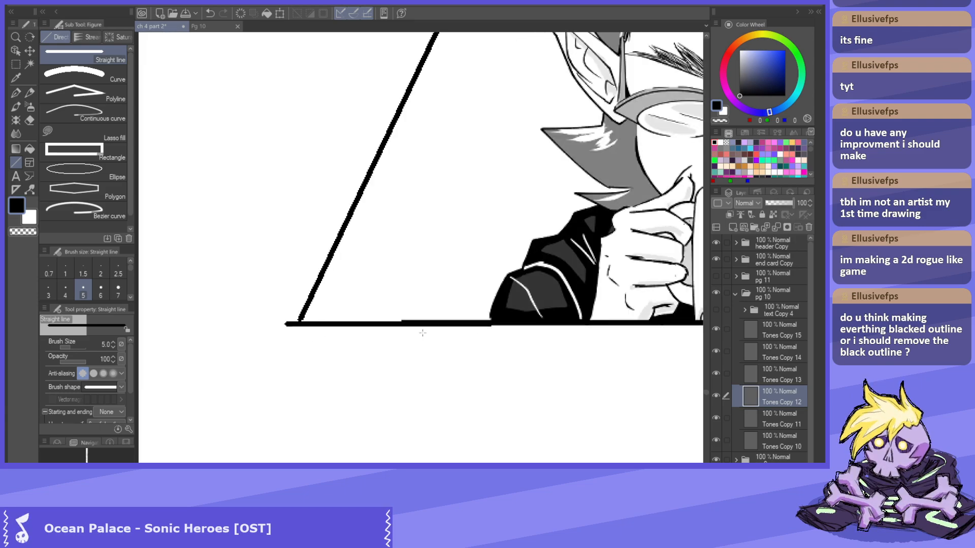
pyautogui.hotkey('ctrl', 'z')
pyautogui.moveTo(269, 323)
pyautogui.mouseDown()
pyautogui.moveTo(202, 322)
pyautogui.moveTo(219, 300)
pyautogui.moveTo(291, 269)
pyautogui.mouseUp()
# Clean up the bottom-left corner of the mug-drinking character's panel border with the Hard eraser at size 25.
pyautogui.scroll(5, 235, 346)
pyautogui.press('e')
pyautogui.press('[')
pyautogui.press('[')
pyautogui.press('[')
pyautogui.press('[')
pyautogui.press('[')
pyautogui.scroll(-6, 298, 281)
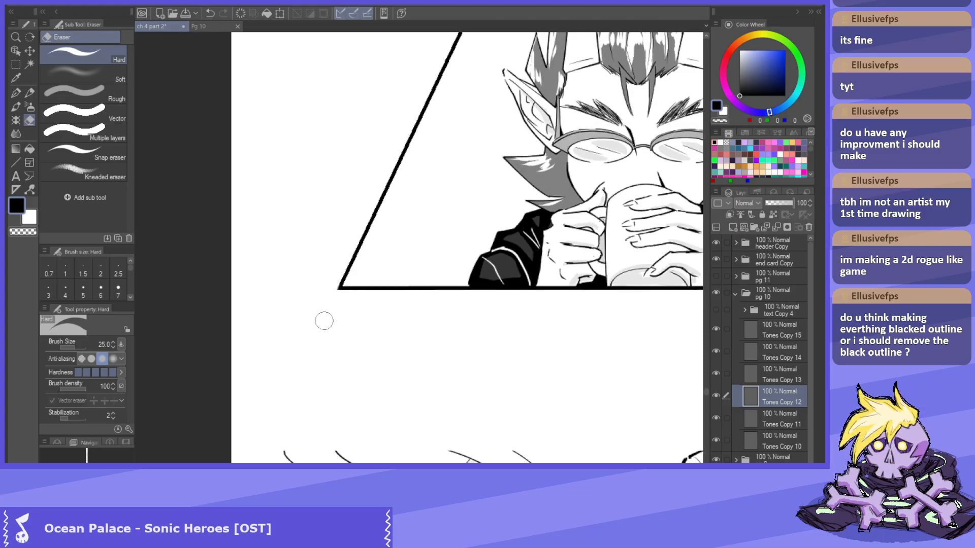
# Delete the part of the top border that overshoots the slanted left border of the mug-drinking character's panel using a rectangular selection.
pyautogui.scroll(4, 360, 182)
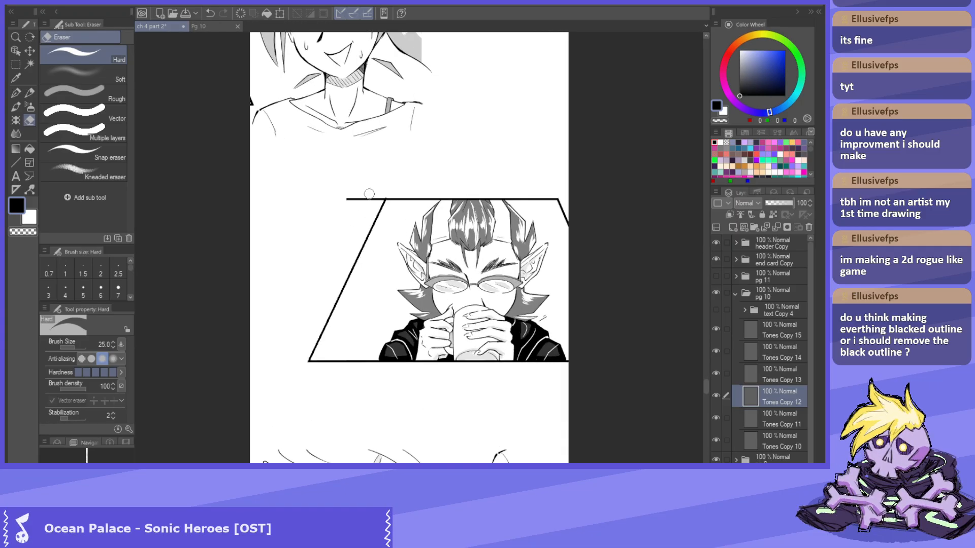
pyautogui.click(16, 65)
pyautogui.scroll(4, 315, 211)
pyautogui.moveTo(278, 205); pyautogui.dragTo(492, 223)
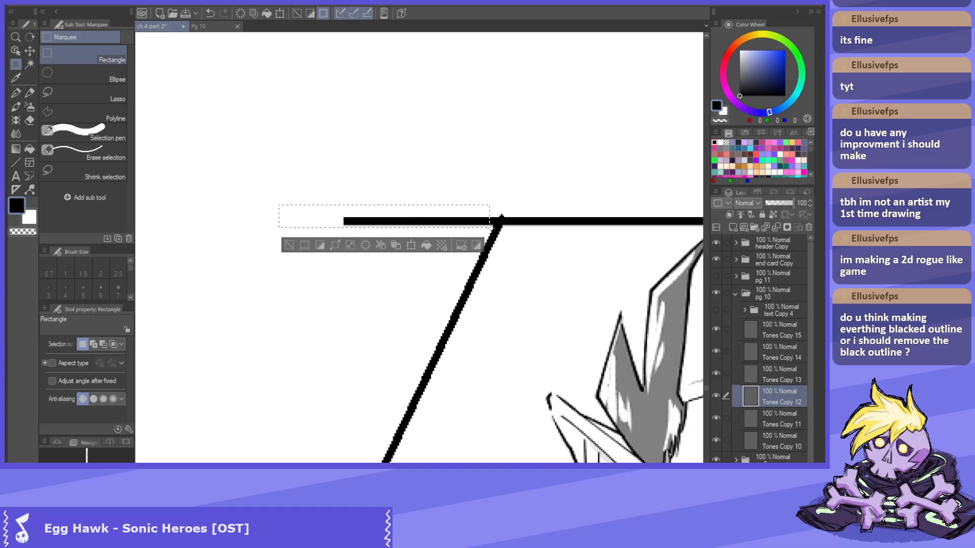
pyautogui.press('Delete')
pyautogui.hotkey('ctrl', 'd')
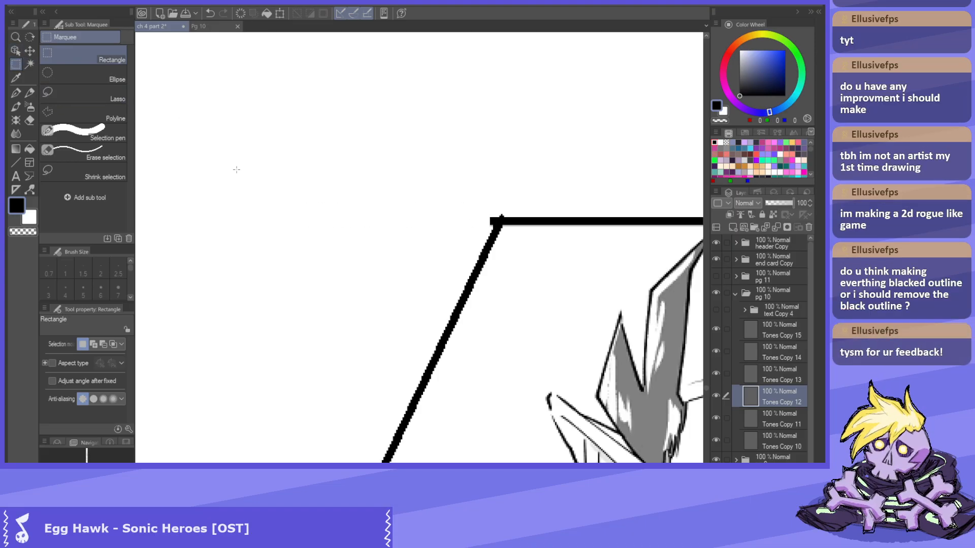
# Trim the remaining overhang at the top-left corner of the mug-drinking character's panel with the Vector eraser at size 12.
pyautogui.press('e')
pyautogui.scroll(5, 501, 217)
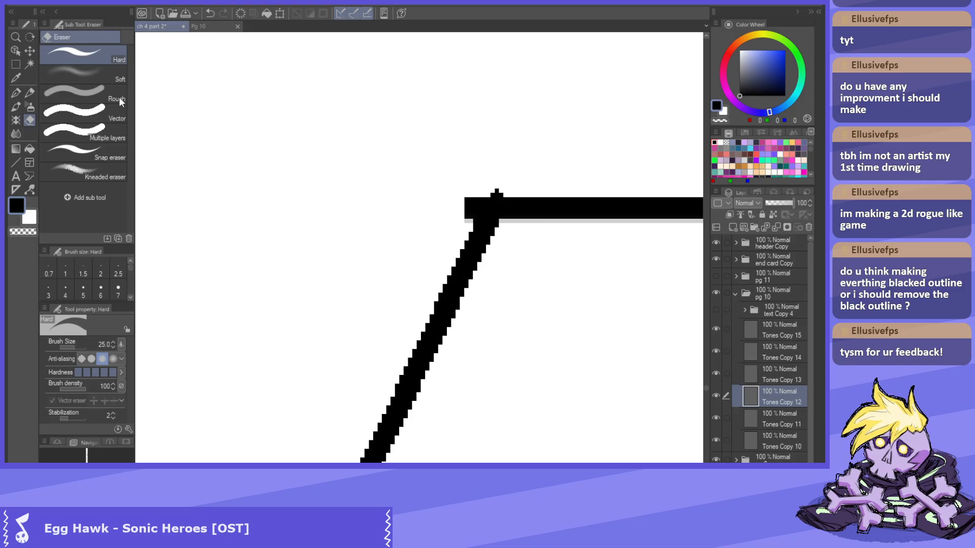
pyautogui.click(76, 113)
pyautogui.press('[')
pyautogui.moveTo(456, 181); pyautogui.dragTo(448, 193)
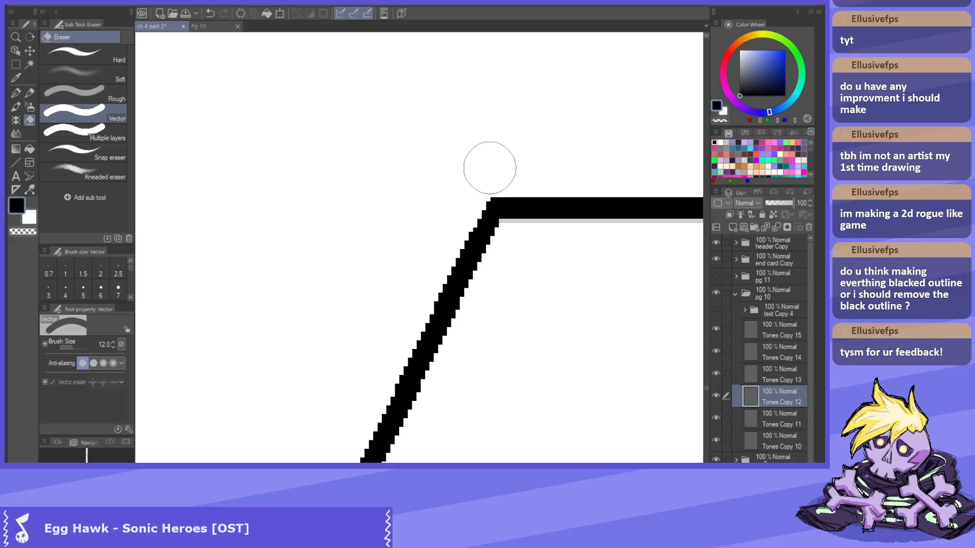
pyautogui.scroll(-6, 490, 169)
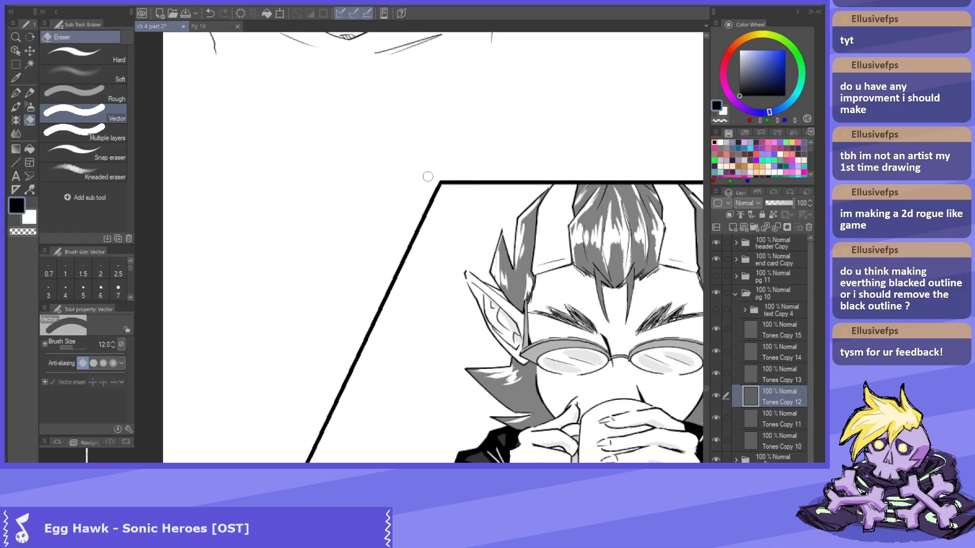
# Shift the mug-drinking character's panel on the Tones Copy 12 layer slightly right so its cut top-right corner runs off the page.
pyautogui.scroll(-6, 428, 176)
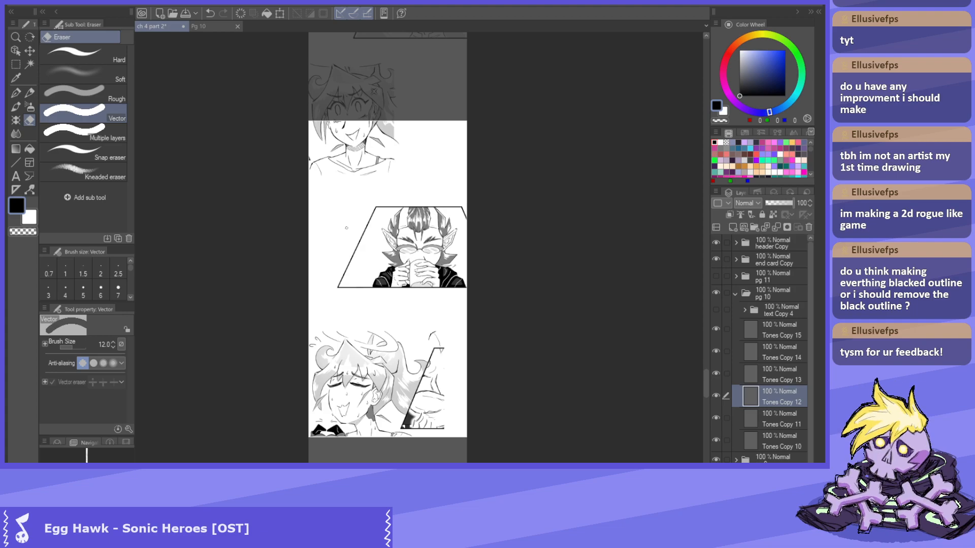
pyautogui.scroll(4, 346, 227)
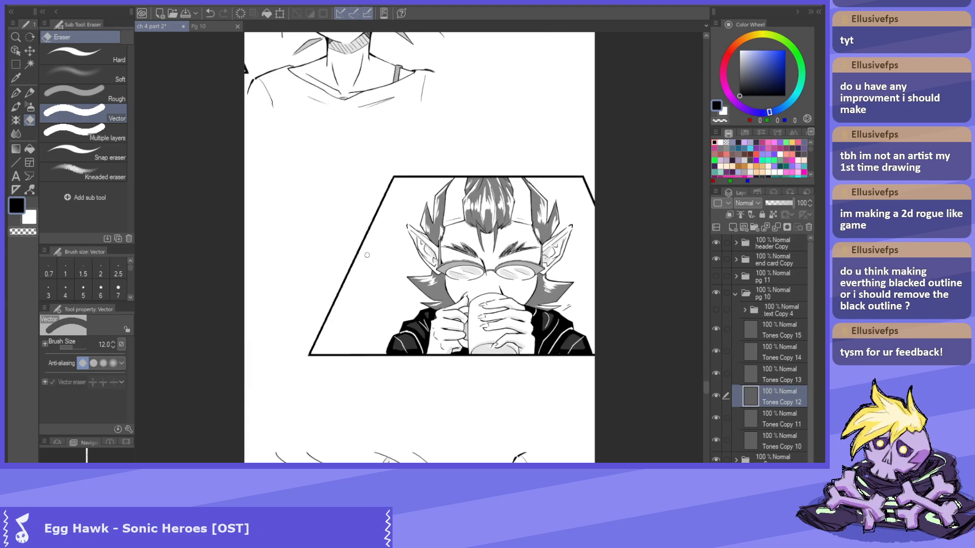
pyautogui.scroll(1, 390, 284)
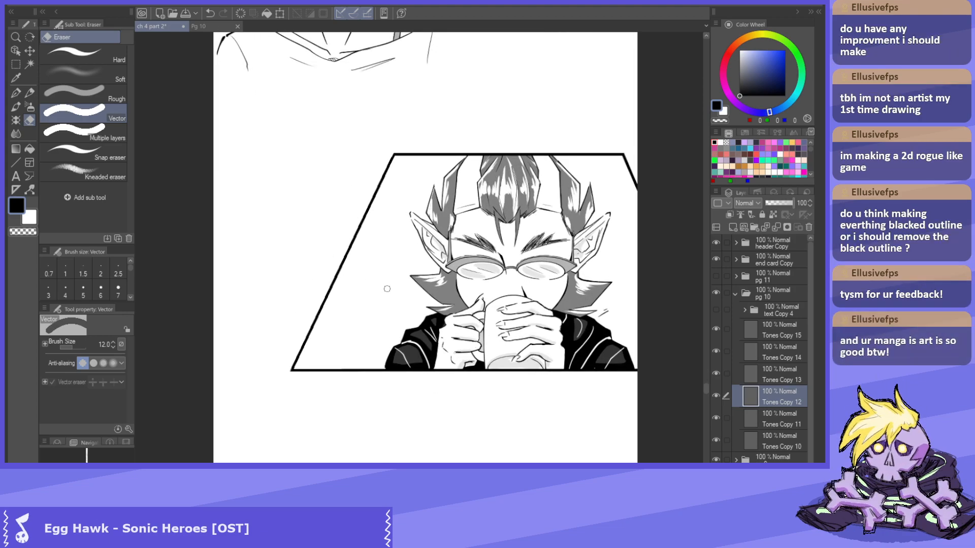
pyautogui.press('k')
pyautogui.click(716, 396)
pyautogui.click(716, 395)
pyautogui.moveTo(529, 274); pyautogui.dragTo(535, 274)
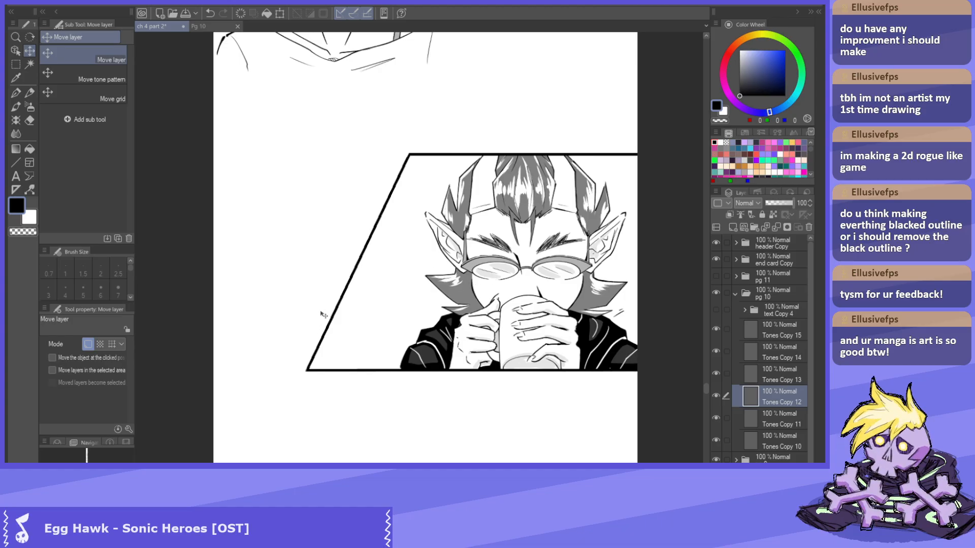
# Examine the placement of the bordered mug-drinking character's panel against the page's right edge and the drawings above and below.
pyautogui.scroll(-2, 323, 317)
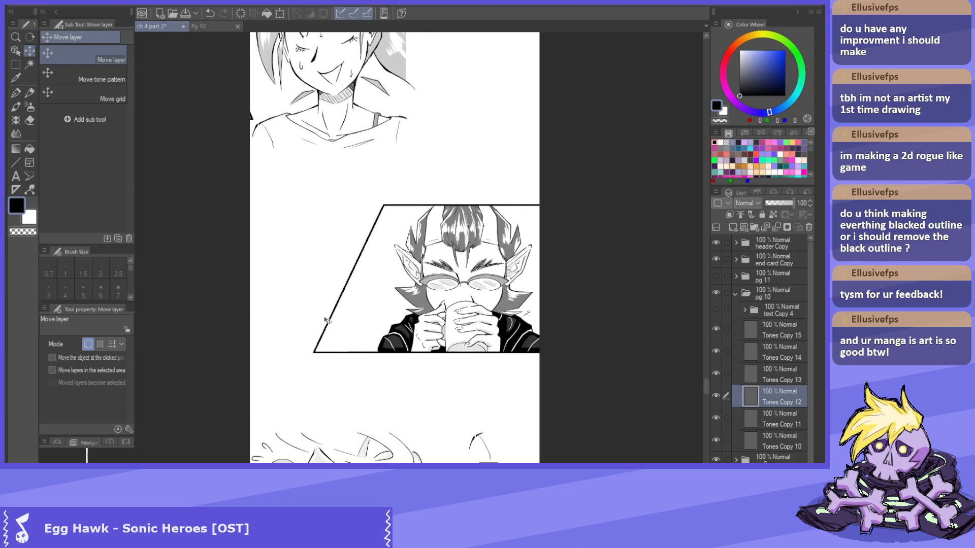
pyautogui.scroll(1, 325, 319)
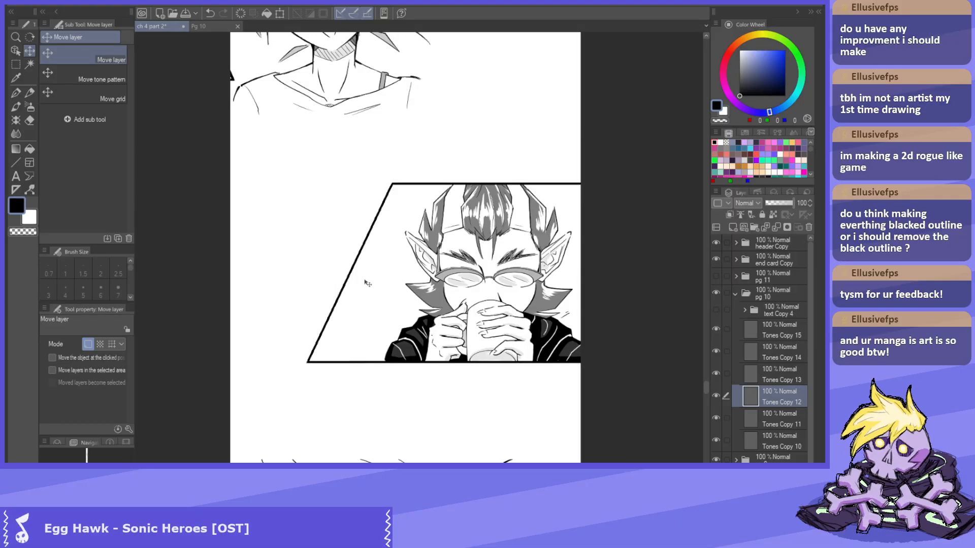
pyautogui.scroll(-1, 344, 290)
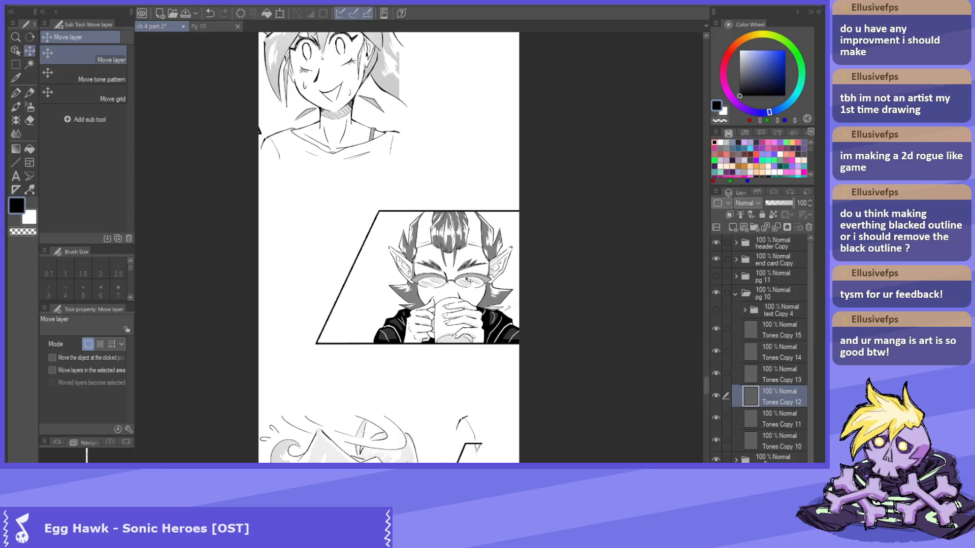
pyautogui.scroll(2, 475, 289)
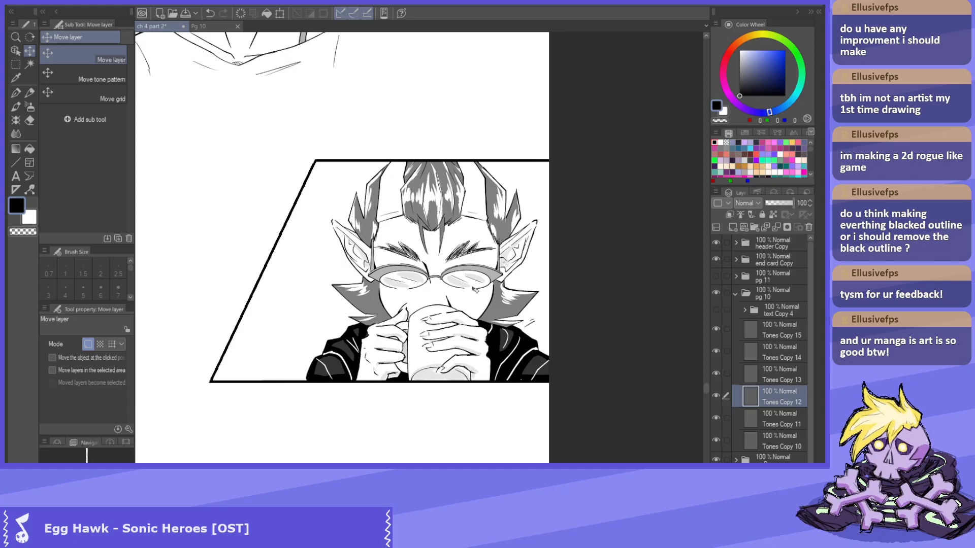
pyautogui.scroll(-3, 474, 290)
pyautogui.scroll(2, 432, 232)
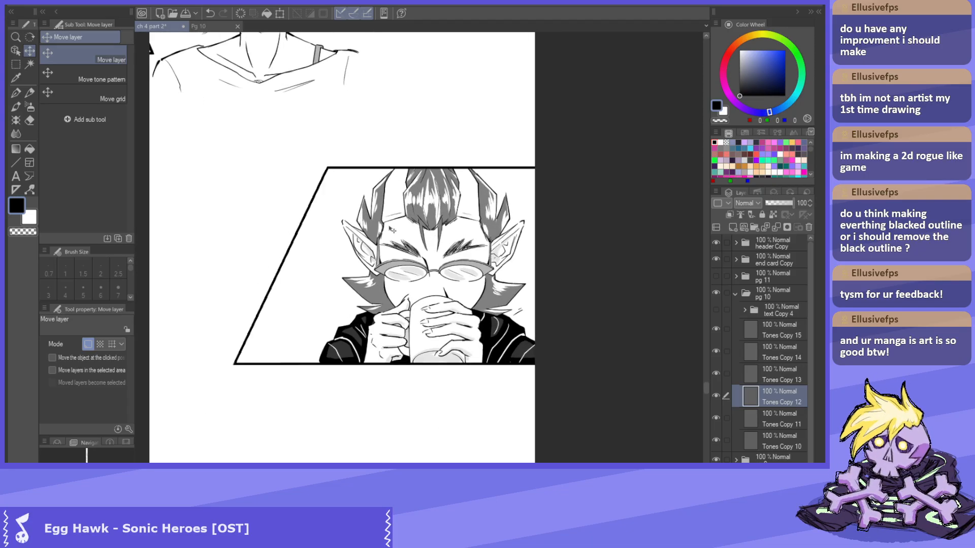
pyautogui.scroll(1, 398, 232)
pyautogui.scroll(-2, 406, 234)
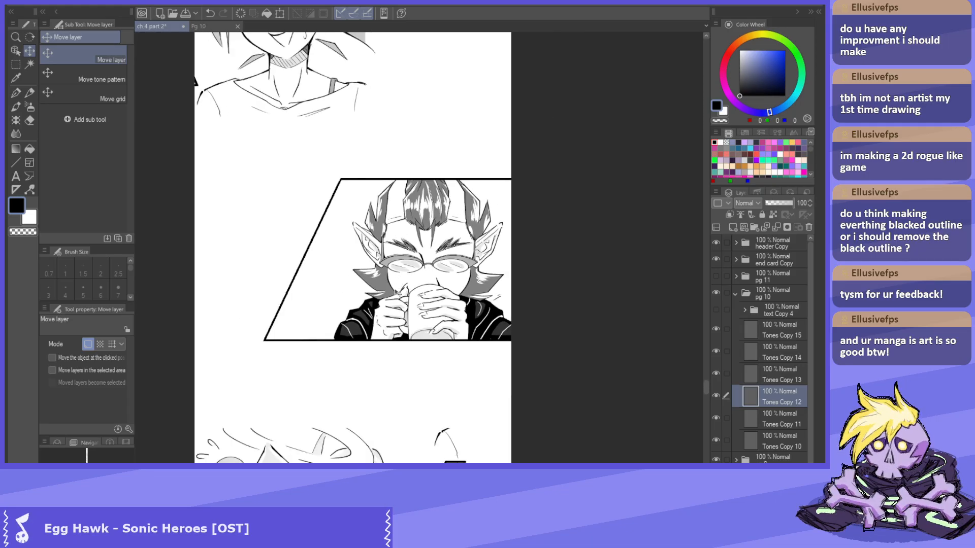
# Check the gaps between the mug-drinking character's panel and the drawings directly above and below it.
pyautogui.scroll(-4, 400, 289)
pyautogui.scroll(3, 384, 147)
pyautogui.scroll(-4, 401, 234)
pyautogui.scroll(2, 413, 316)
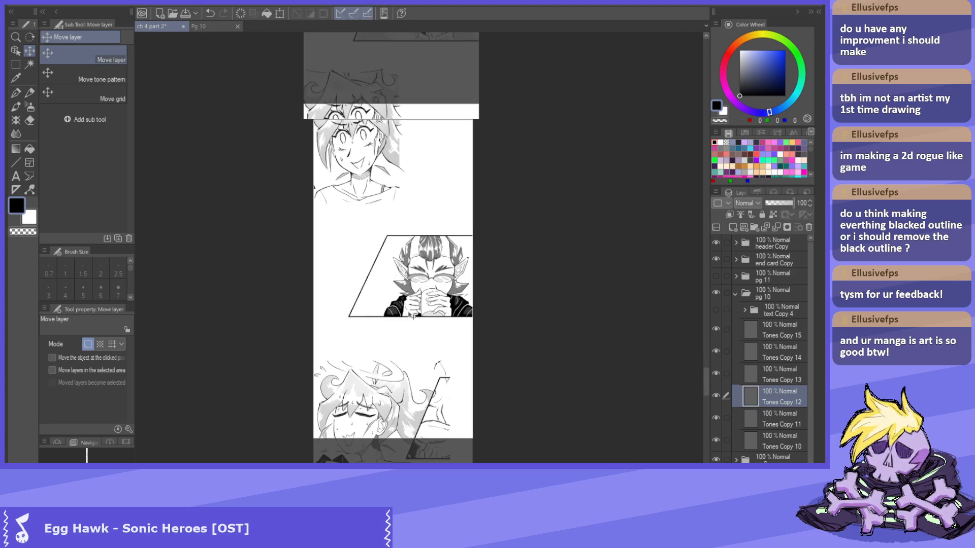
pyautogui.scroll(3, 412, 316)
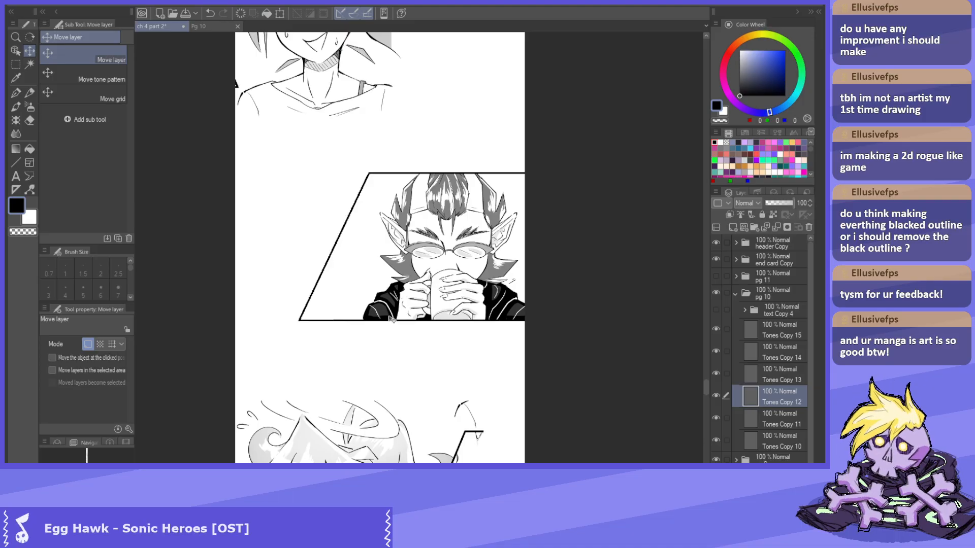
pyautogui.scroll(3, 390, 321)
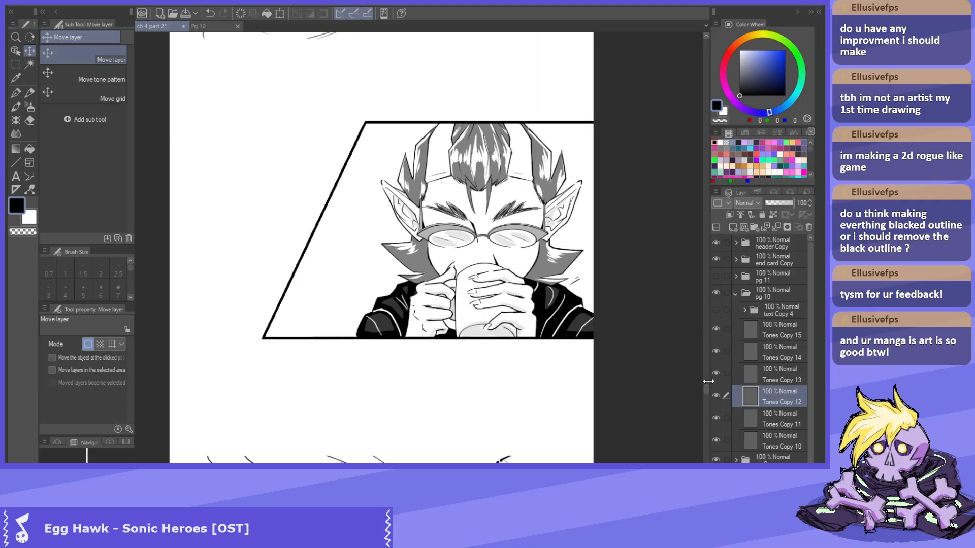
# Delete the leftover slanted panel fragment beside the closed-eyes character on the Tones Copy 14 layer using a polyline selection.
pyautogui.moveTo(704, 392)
pyautogui.mouseDown()
pyautogui.moveTo(708, 407)
pyautogui.moveTo(708, 396)
pyautogui.mouseUp()
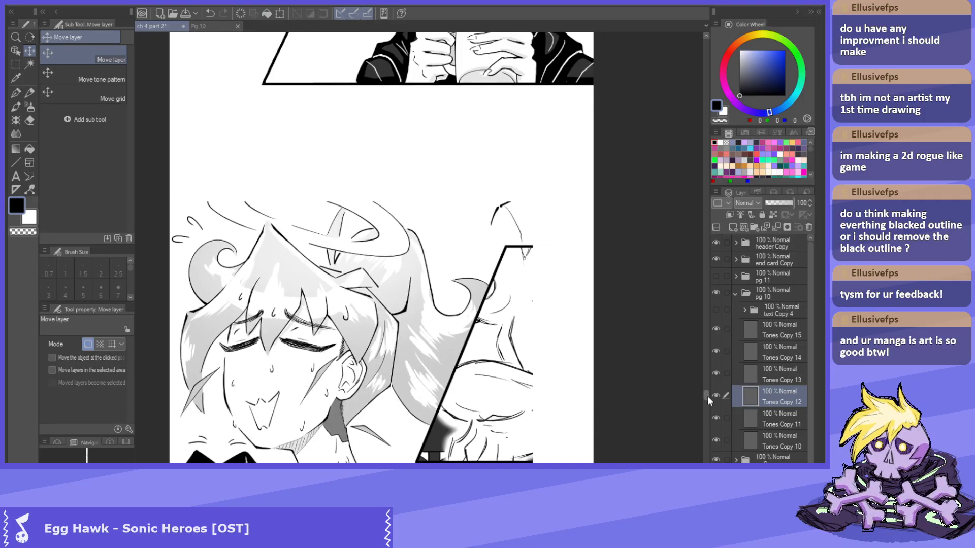
pyautogui.scroll(3, 448, 209)
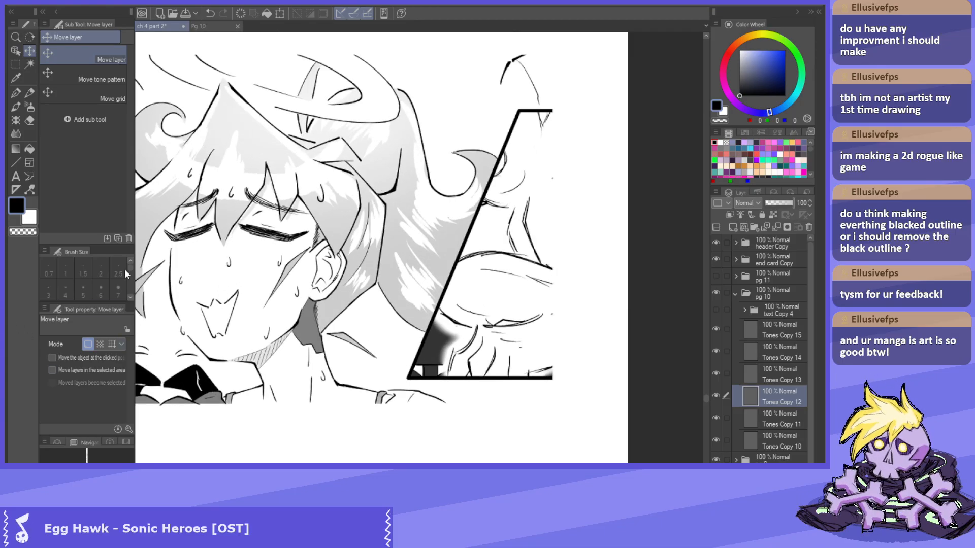
pyautogui.click(16, 65)
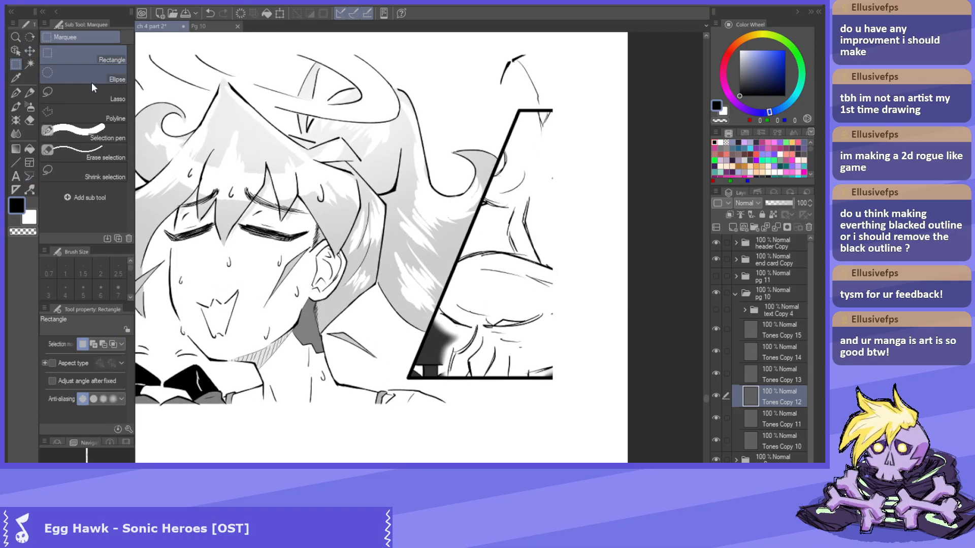
pyautogui.click(89, 114)
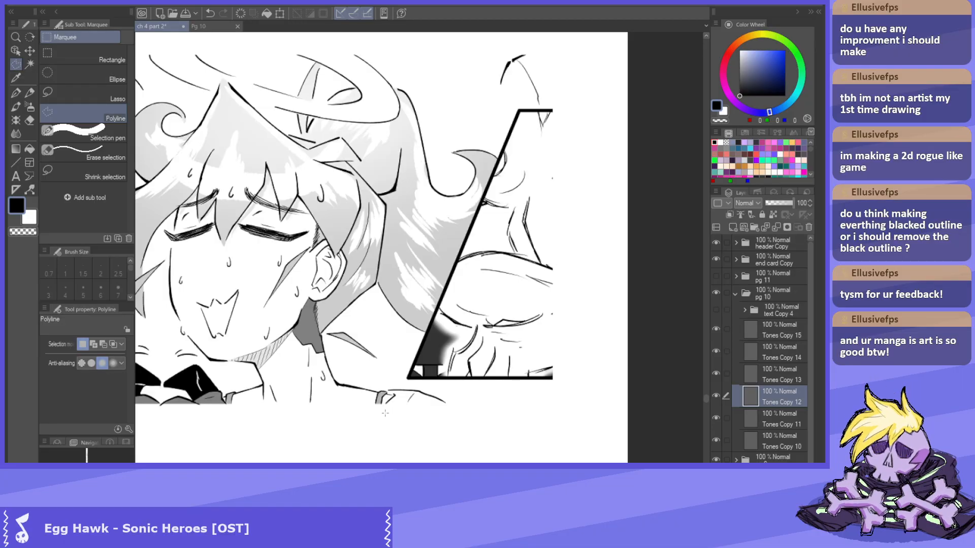
pyautogui.click(575, 388)
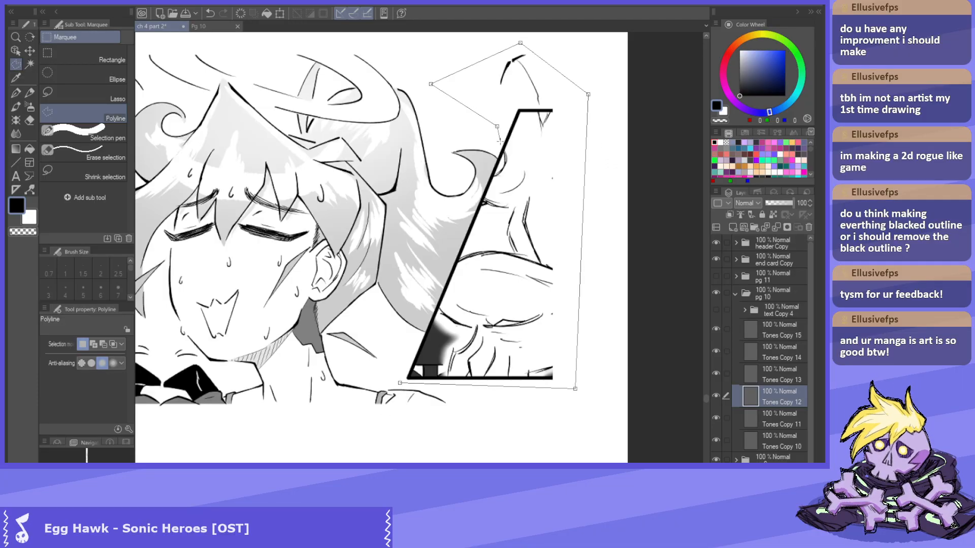
pyautogui.scroll(4, 493, 158)
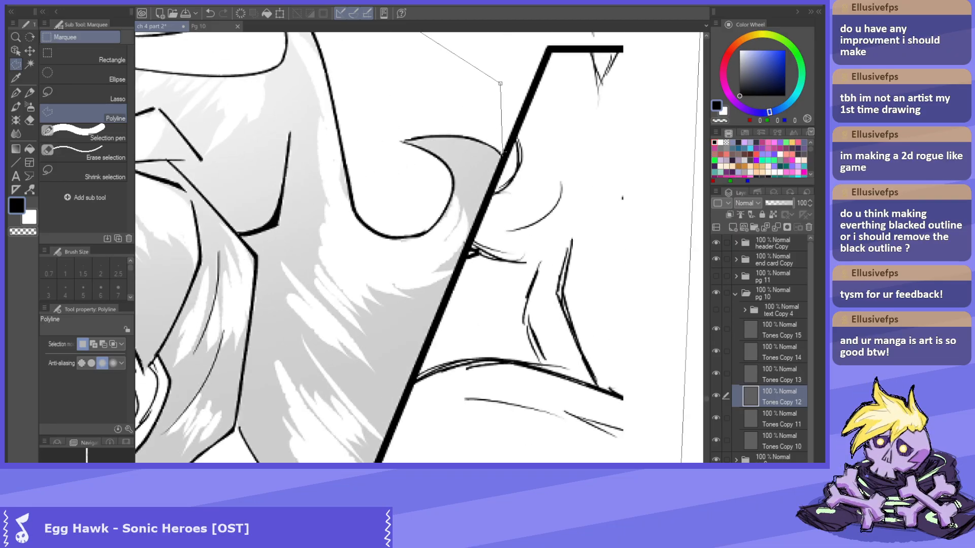
pyautogui.scroll(-3, 504, 153)
pyautogui.scroll(3, 377, 428)
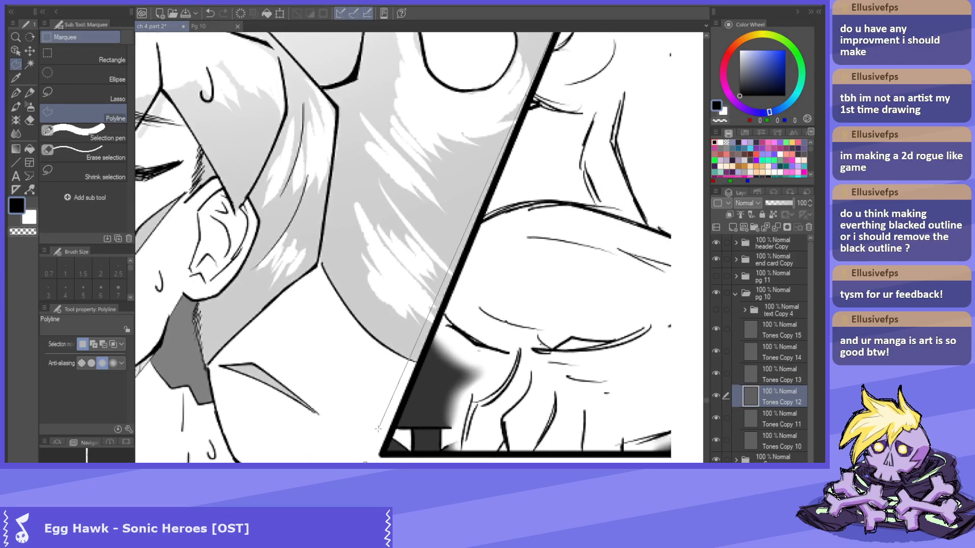
pyautogui.doubleClick(378, 450)
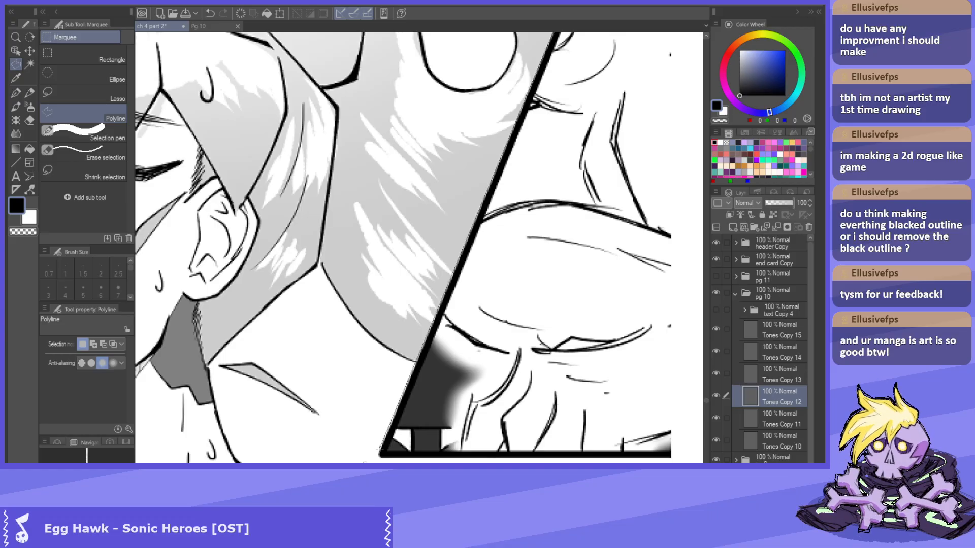
pyautogui.scroll(-4, 378, 344)
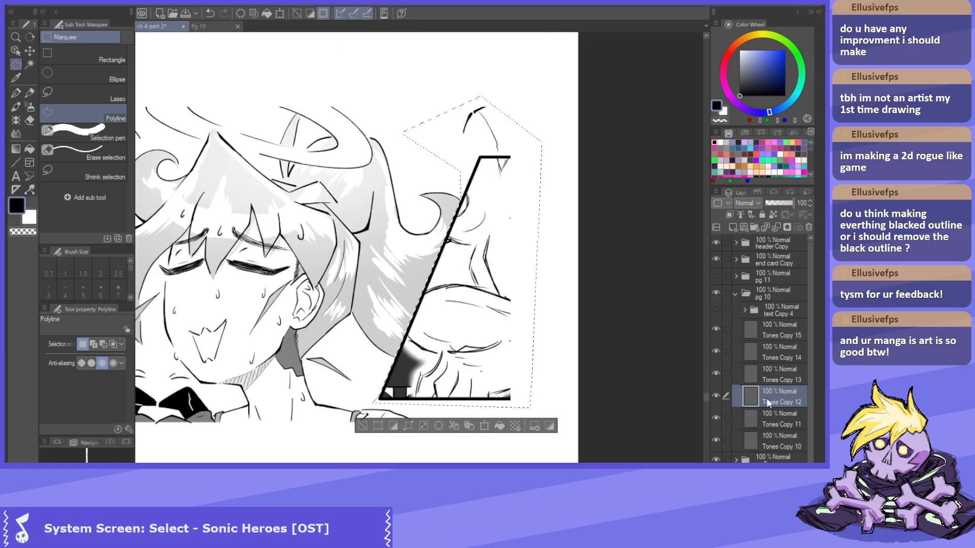
pyautogui.click(779, 351)
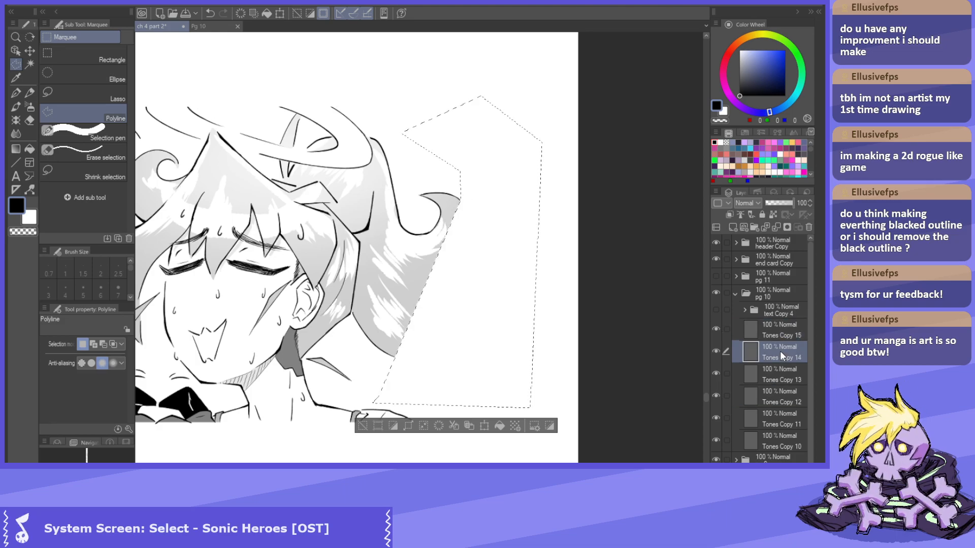
pyautogui.hotkey('ctrl', 'd')
# Delete most of the stray hair fragment beside the crossed-arms character's panel on the Tones Copy 15 layer using a polyline selection.
pyautogui.scroll(-4, 393, 292)
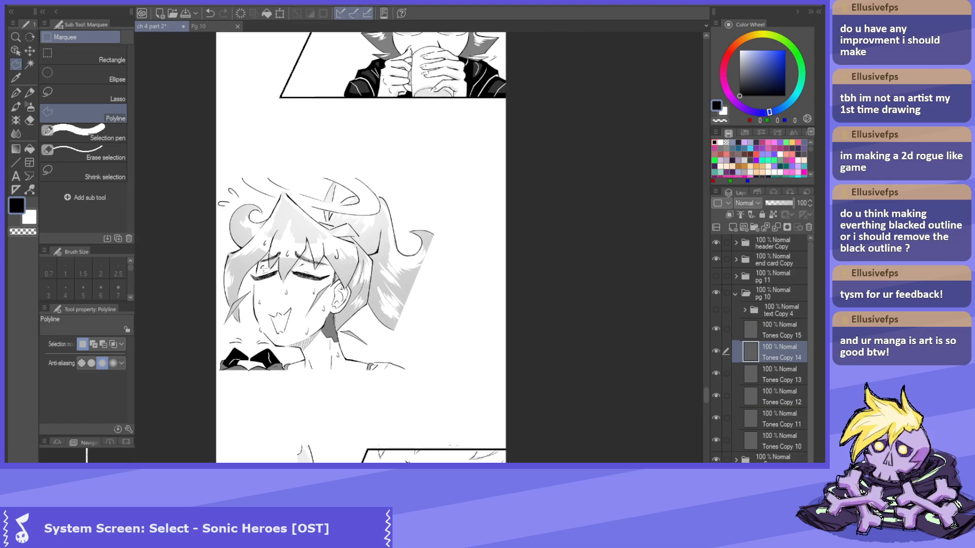
pyautogui.scroll(-5, 331, 224)
pyautogui.scroll(4, 318, 404)
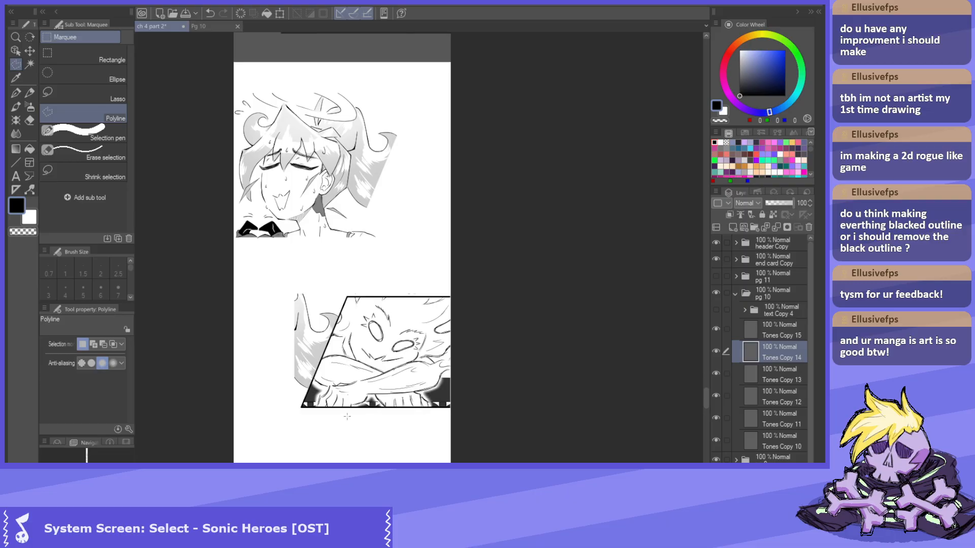
pyautogui.scroll(-1, 304, 330)
pyautogui.scroll(4, 269, 254)
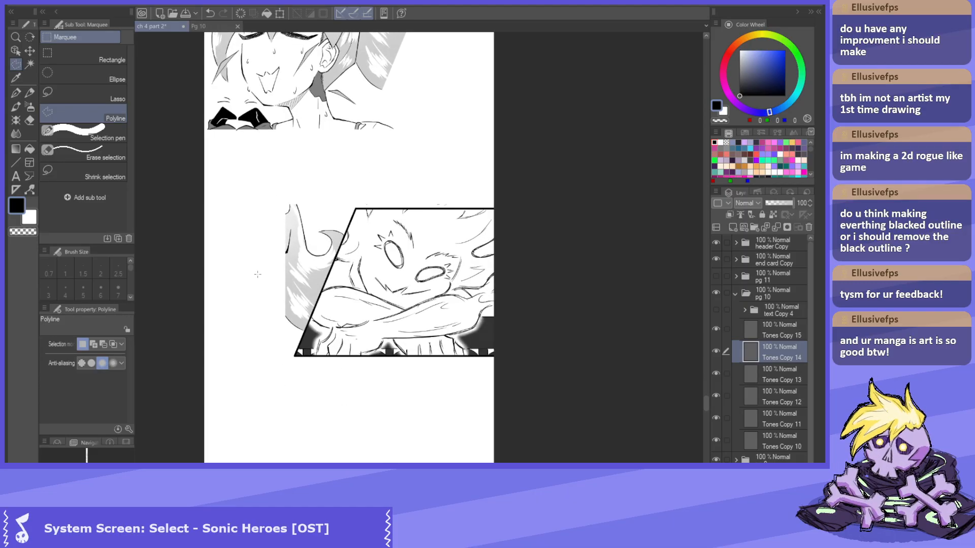
pyautogui.scroll(2, 249, 250)
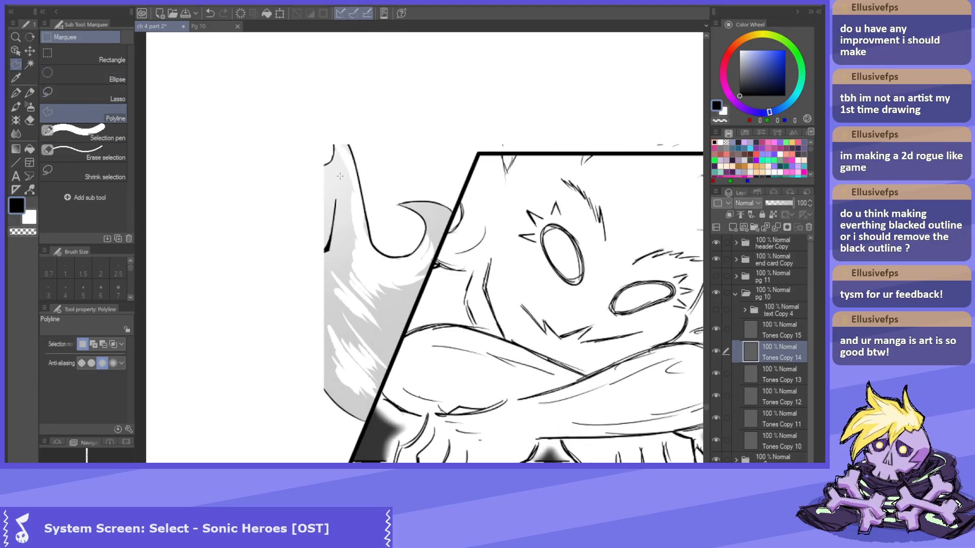
pyautogui.click(311, 125)
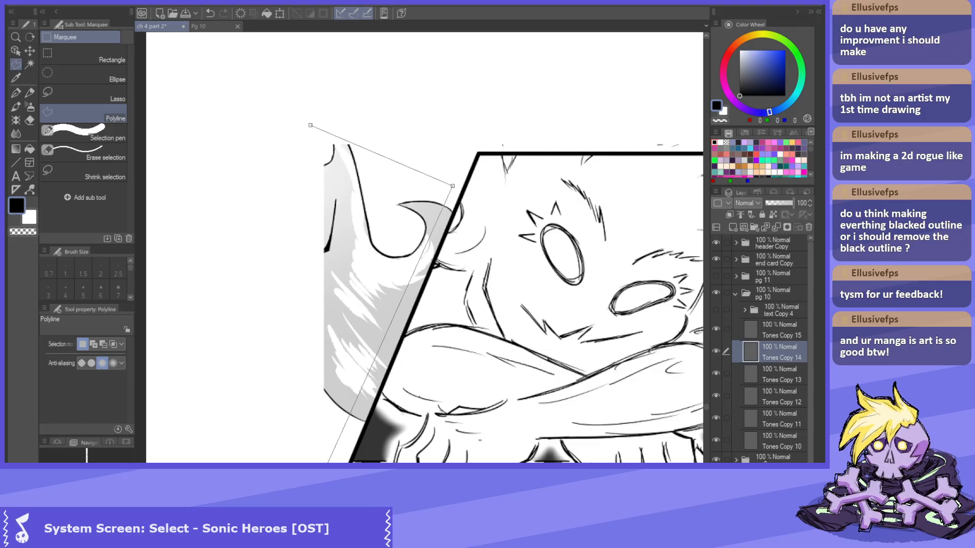
pyautogui.click(310, 125)
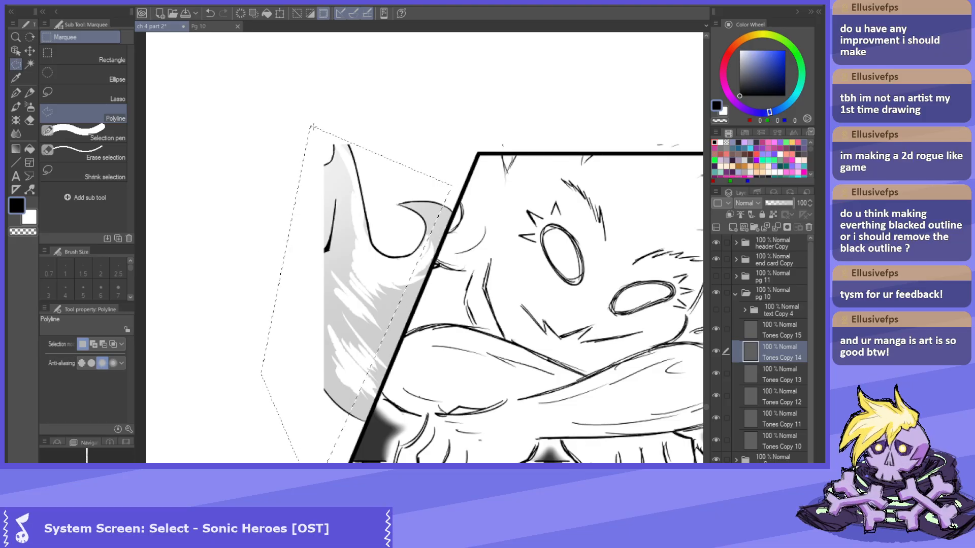
pyautogui.click(783, 334)
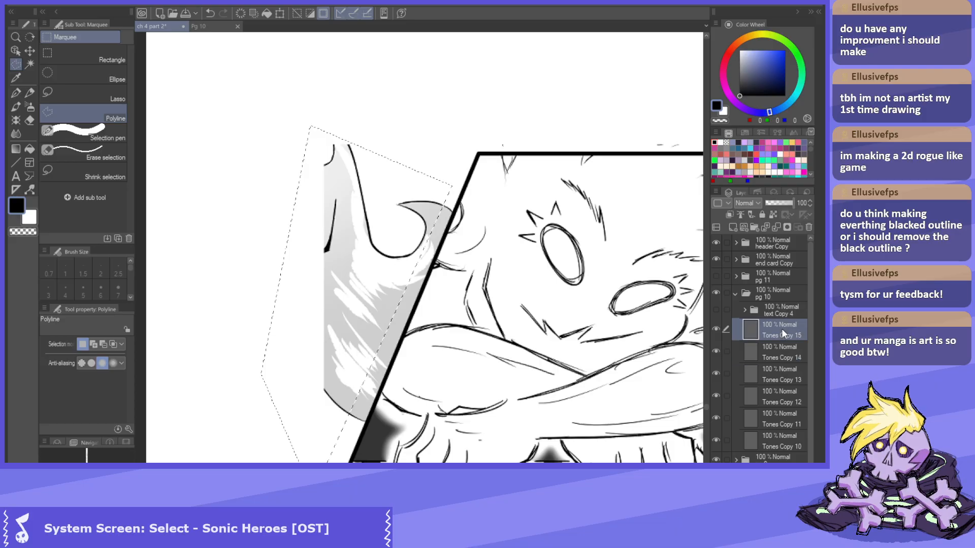
pyautogui.press('Delete')
pyautogui.hotkey('ctrl', 'd')
# Delete the remaining grey hair strip along the slanted left border of the crossed-arms panel with a tight polyline selection.
pyautogui.scroll(-2, 322, 406)
pyautogui.scroll(6, 322, 401)
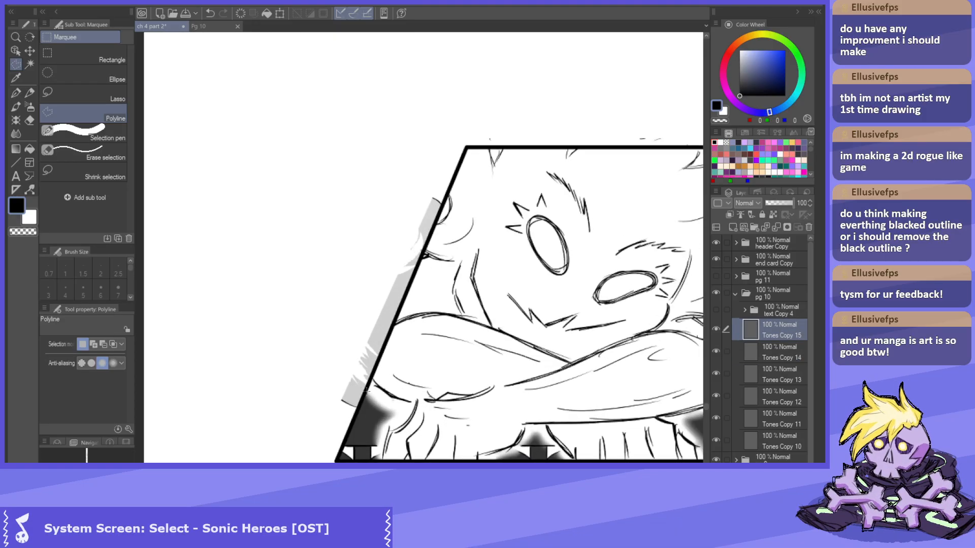
pyautogui.click(320, 399)
pyautogui.click(379, 420)
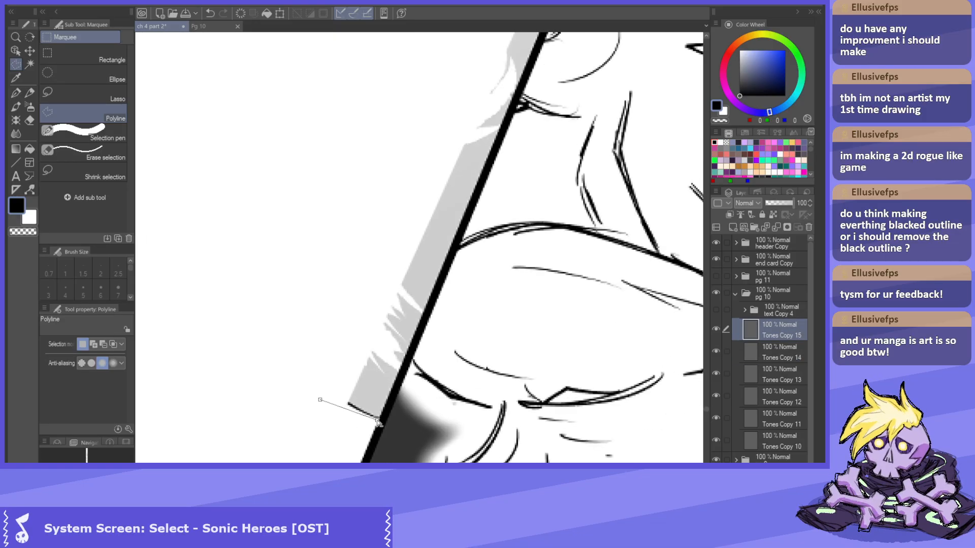
pyautogui.scroll(-2, 429, 281)
pyautogui.scroll(3, 511, 118)
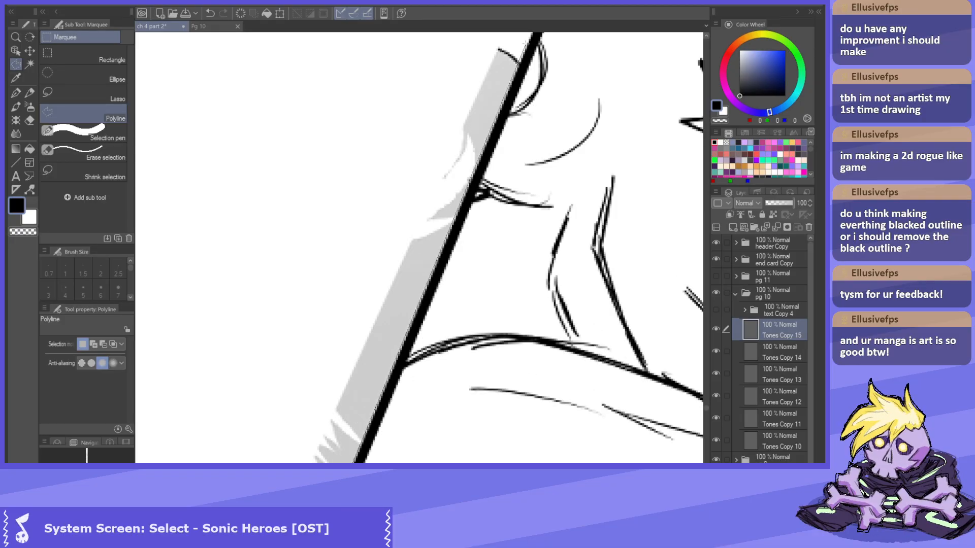
pyautogui.click(492, 43)
pyautogui.scroll(-2, 491, 46)
pyautogui.click(318, 385)
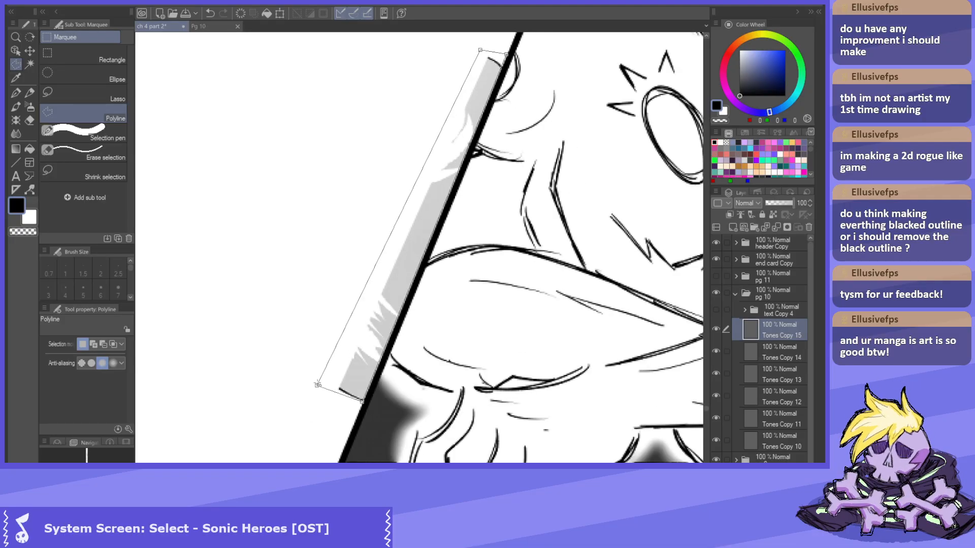
pyautogui.press('Delete')
pyautogui.hotkey('ctrl', 'd')
# Delete the stray sketch marks just above the top border of the crossed-arms panel using a polyline selection.
pyautogui.scroll(-5, 263, 342)
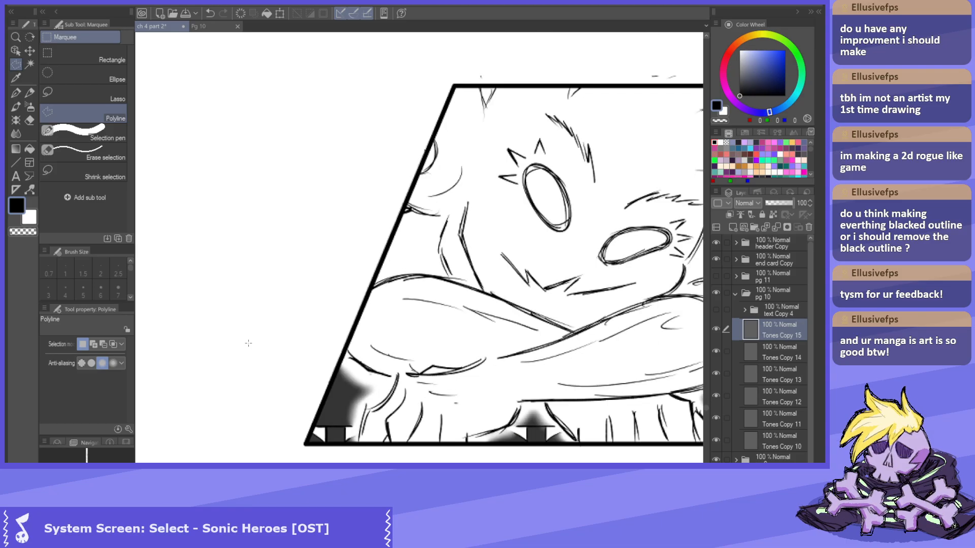
pyautogui.moveTo(399, 153); pyautogui.dragTo(298, 187)
pyautogui.scroll(2, 299, 187)
pyautogui.scroll(2, 299, 187)
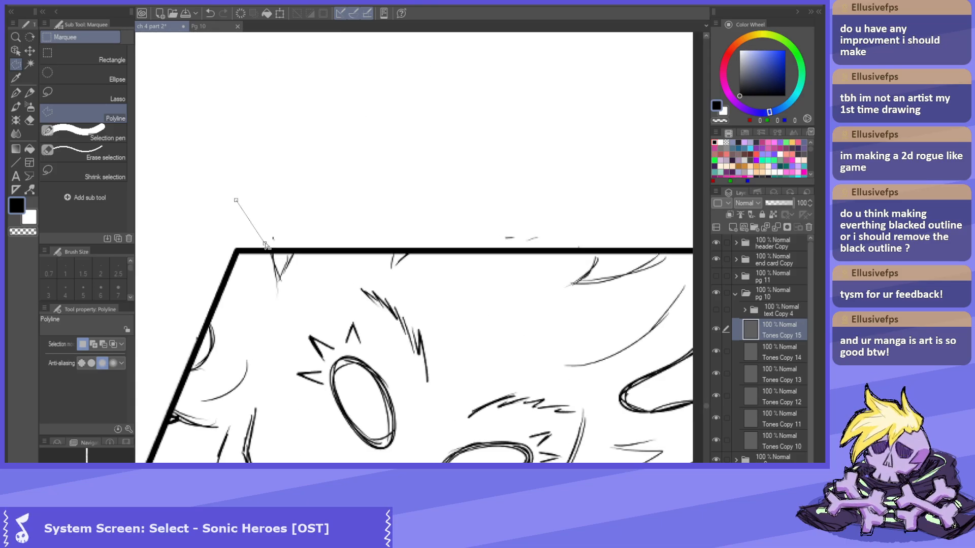
pyautogui.click(550, 241)
pyautogui.click(566, 212)
pyautogui.click(320, 162)
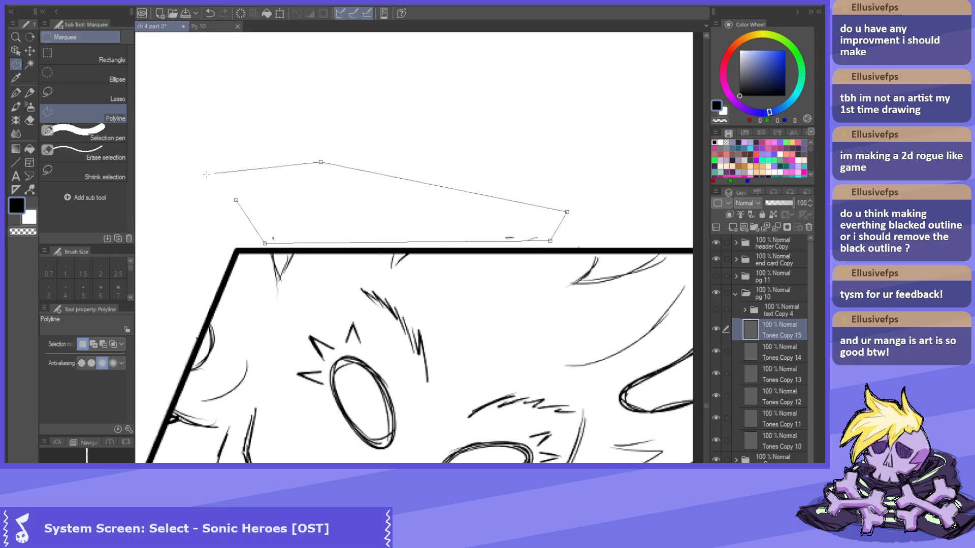
pyautogui.click(236, 200)
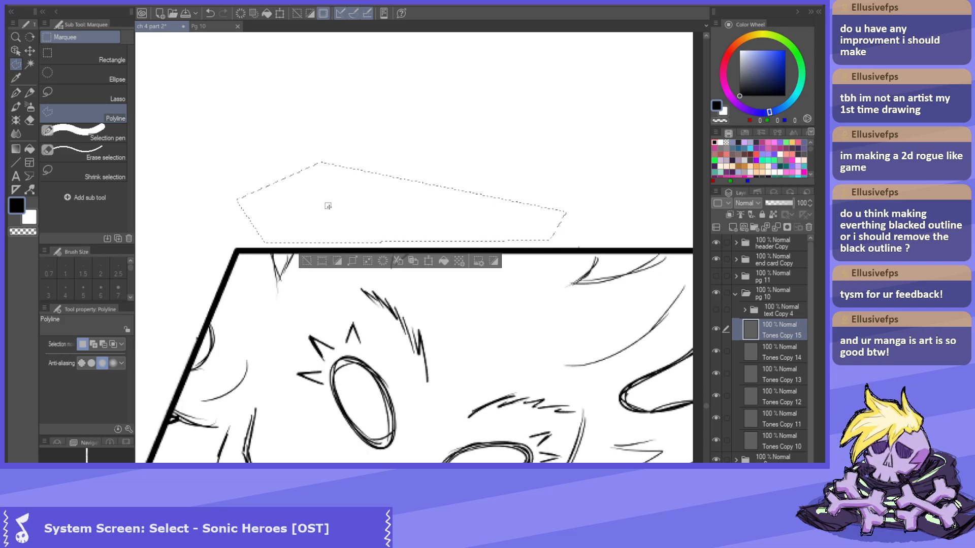
pyautogui.hotkey('ctrl', 'd')
# Delete the last tiny specks touching the top border of the crossed-arms panel with a close polyline selection.
pyautogui.scroll(3, 419, 226)
pyautogui.scroll(3, 419, 227)
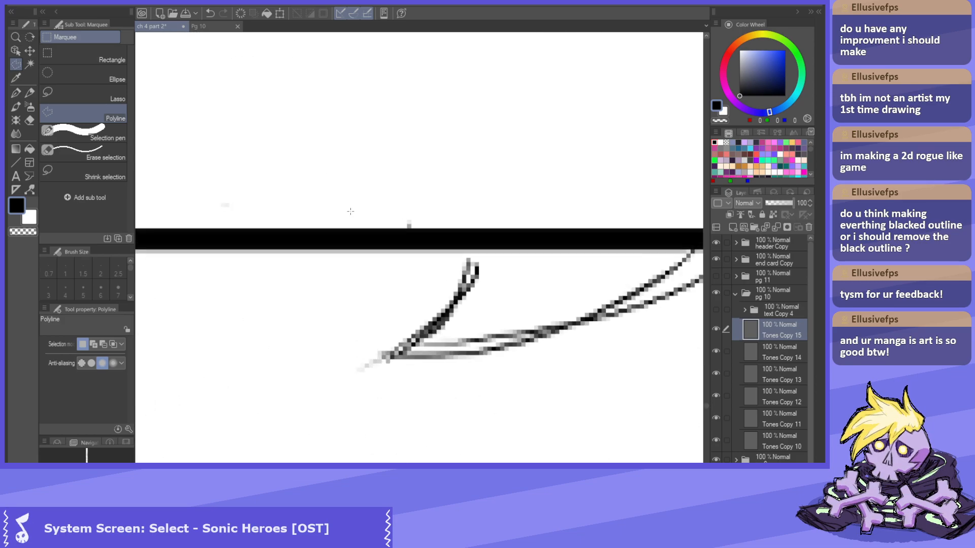
pyautogui.click(176, 199)
pyautogui.click(234, 228)
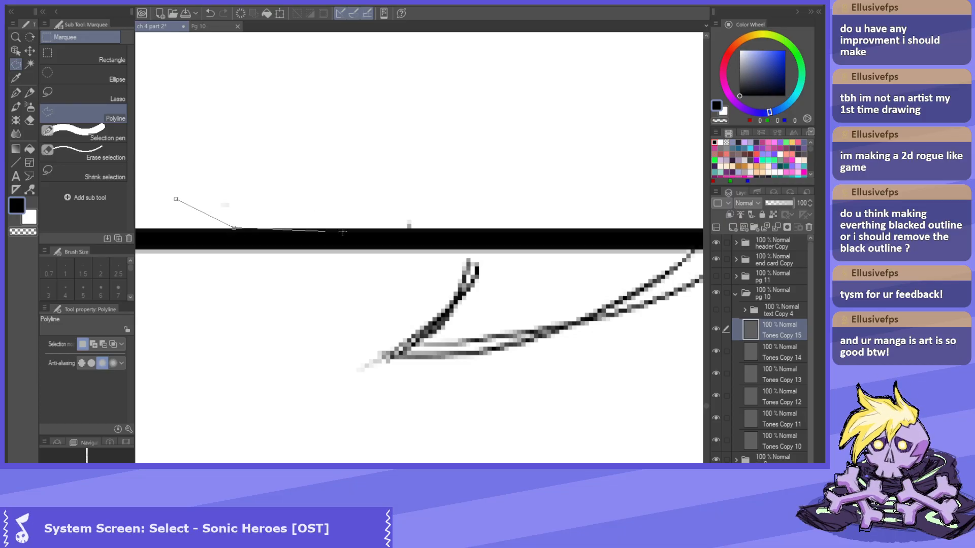
pyautogui.click(460, 229)
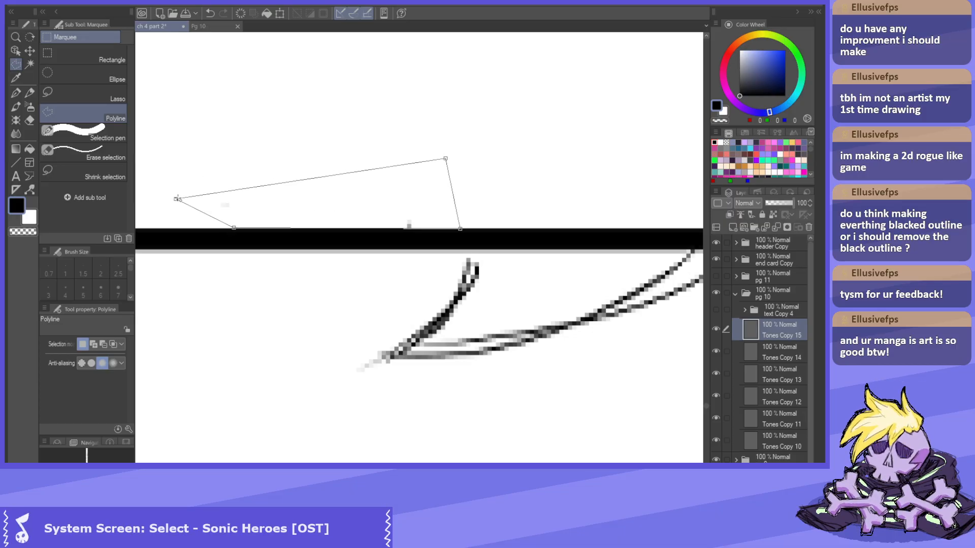
pyautogui.click(176, 199)
pyautogui.hotkey('ctrl', 'd')
pyautogui.scroll(-5, 546, 202)
pyautogui.scroll(-2, 547, 203)
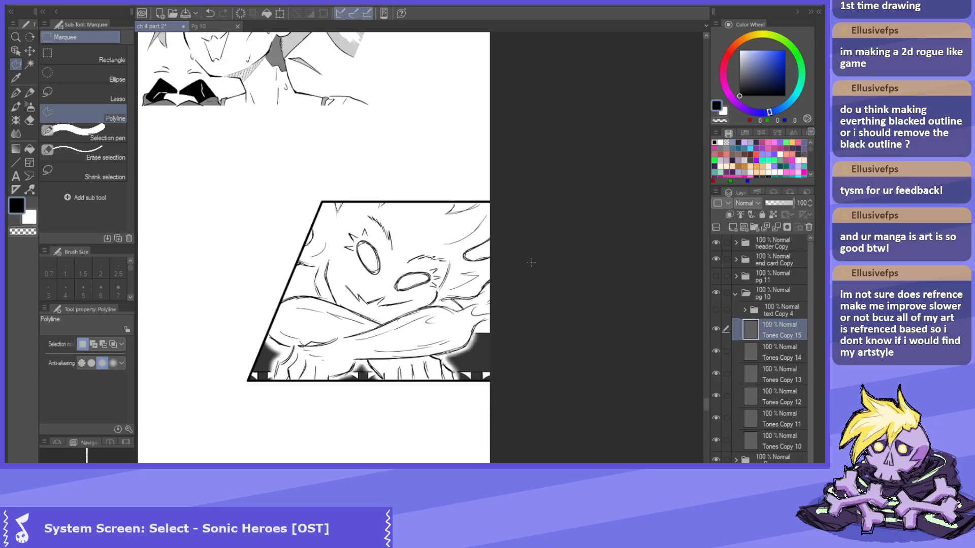
# Switch to the Object tool and examine the vertical spacing of the mug-drinking, closed-eyes and crossed-arms drawings.
pyautogui.scroll(-4, 433, 310)
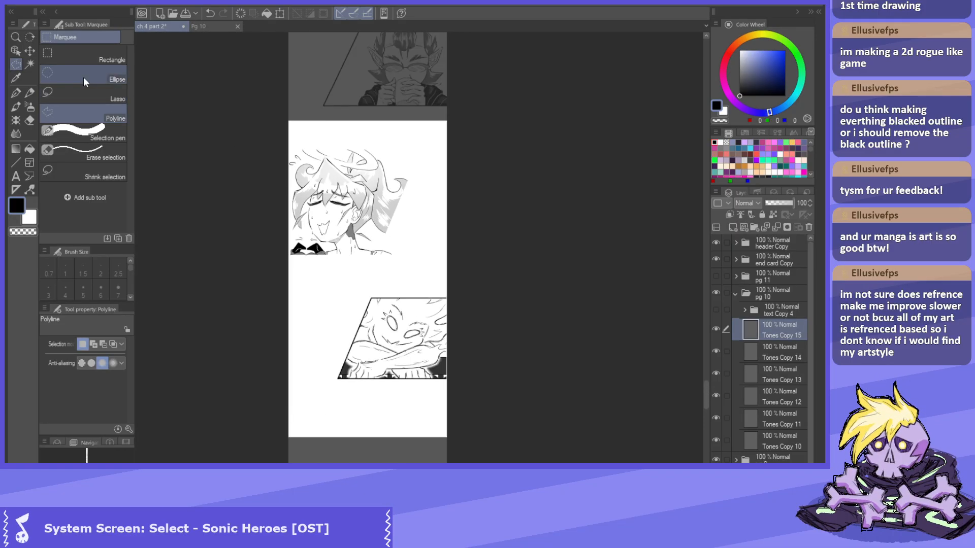
pyautogui.click(15, 51)
pyautogui.scroll(-2, 429, 345)
pyautogui.scroll(5, 429, 345)
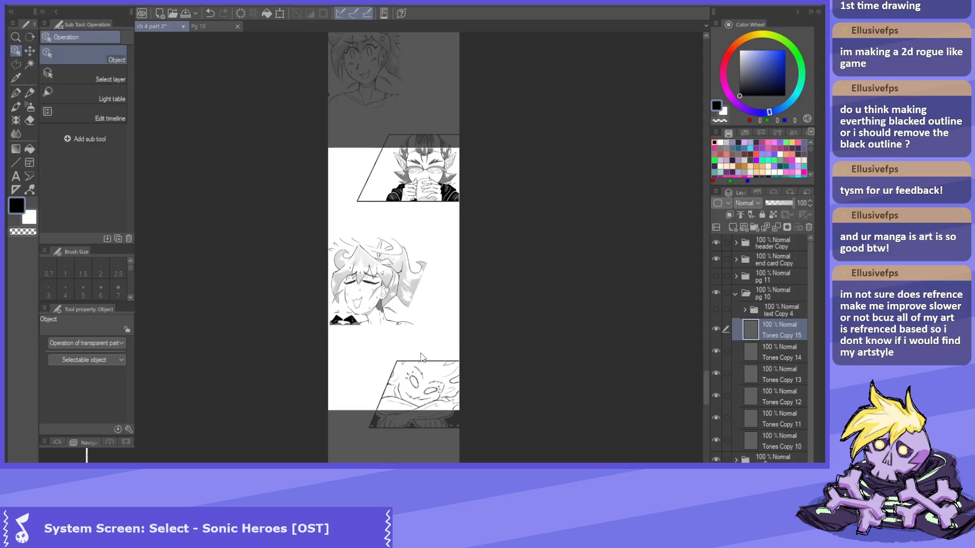
pyautogui.scroll(1, 426, 403)
pyautogui.moveTo(342, 449)
pyautogui.mouseDown()
pyautogui.moveTo(309, 444)
pyautogui.moveTo(331, 441)
pyautogui.mouseUp()
pyautogui.scroll(-3, 331, 441)
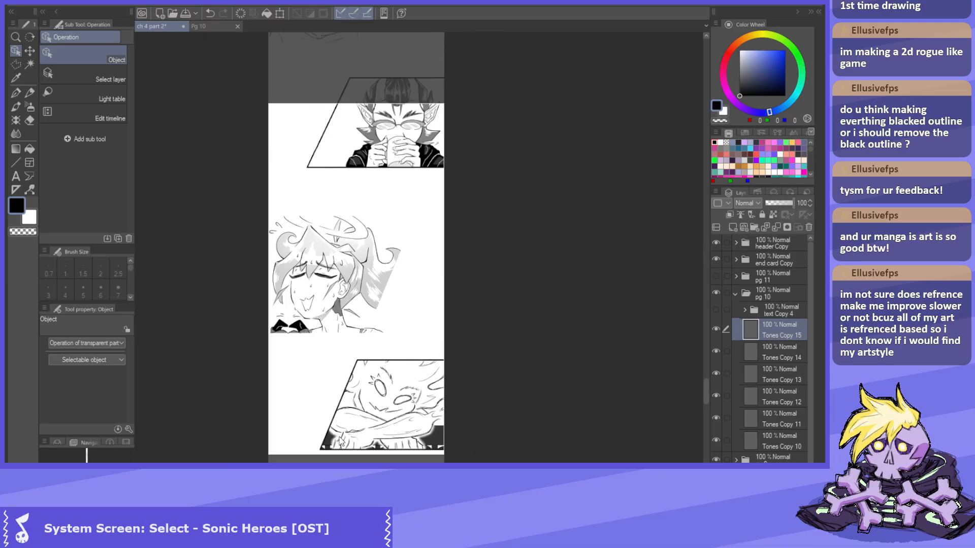
# Enclose the mug-drinking panel's slanted left border in a polyline selection and move it inward on the Tones Copy 12 layer, then deselect.
pyautogui.scroll(-4, 338, 175)
pyautogui.scroll(1, 367, 261)
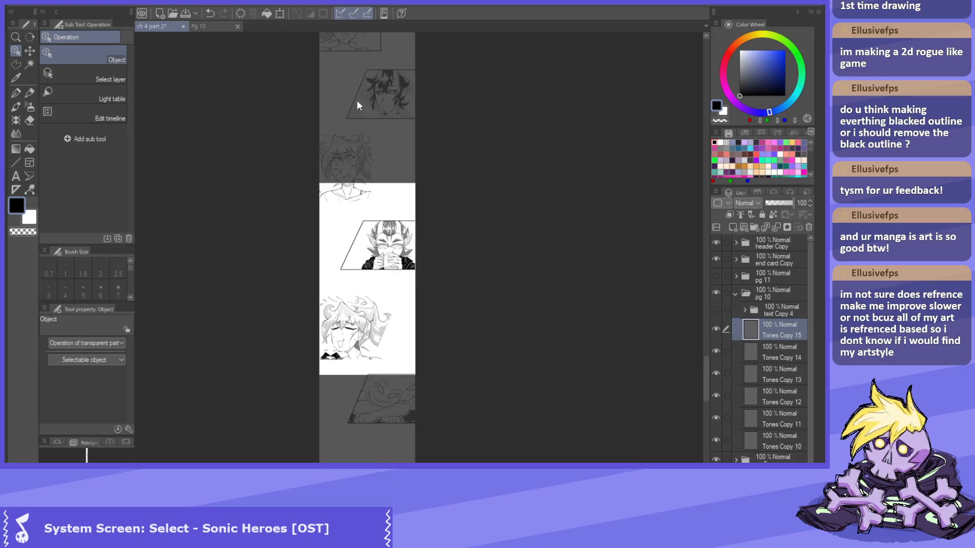
pyautogui.scroll(1, 373, 279)
pyautogui.scroll(5, 363, 276)
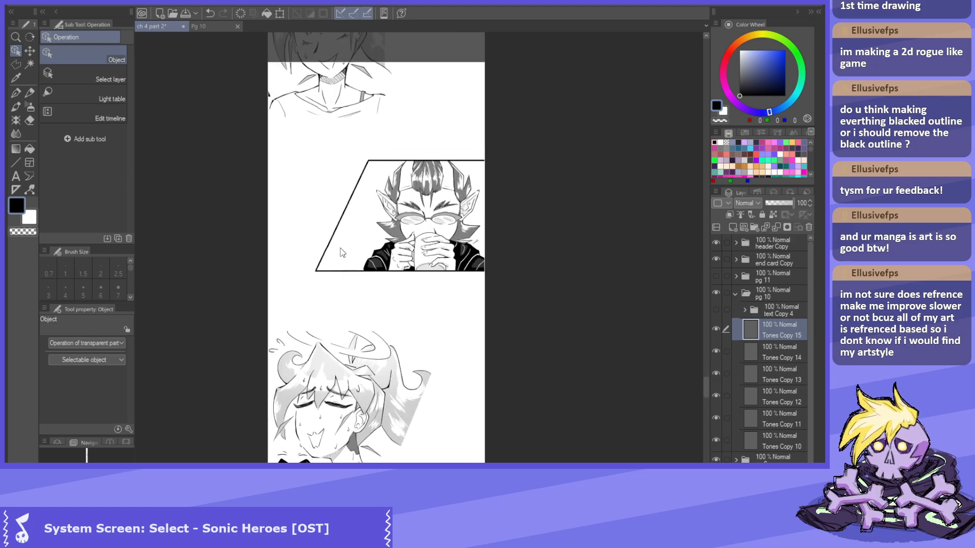
pyautogui.press('m')
pyautogui.scroll(-2, 394, 57)
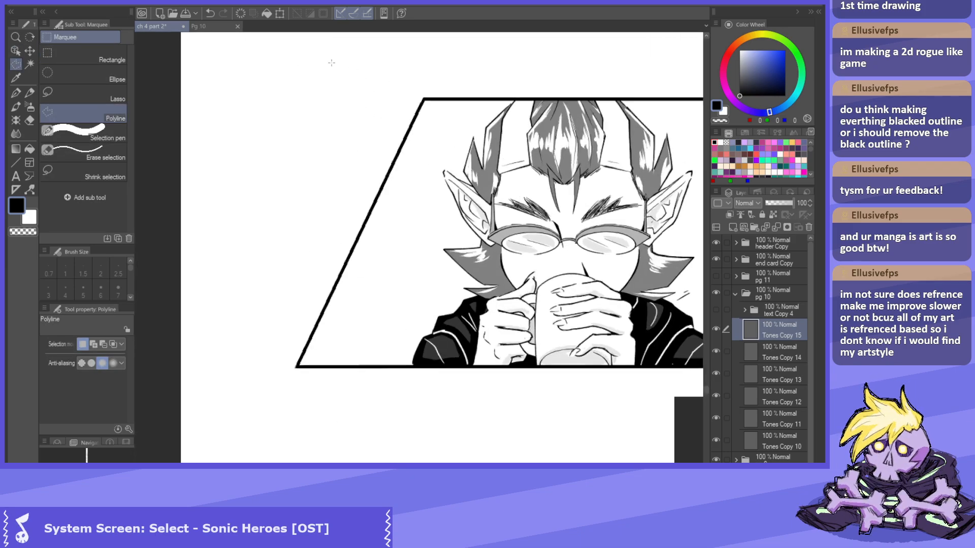
pyautogui.click(360, 80)
pyautogui.click(476, 75)
pyautogui.click(472, 95)
pyautogui.click(371, 298)
pyautogui.click(324, 447)
pyautogui.click(187, 394)
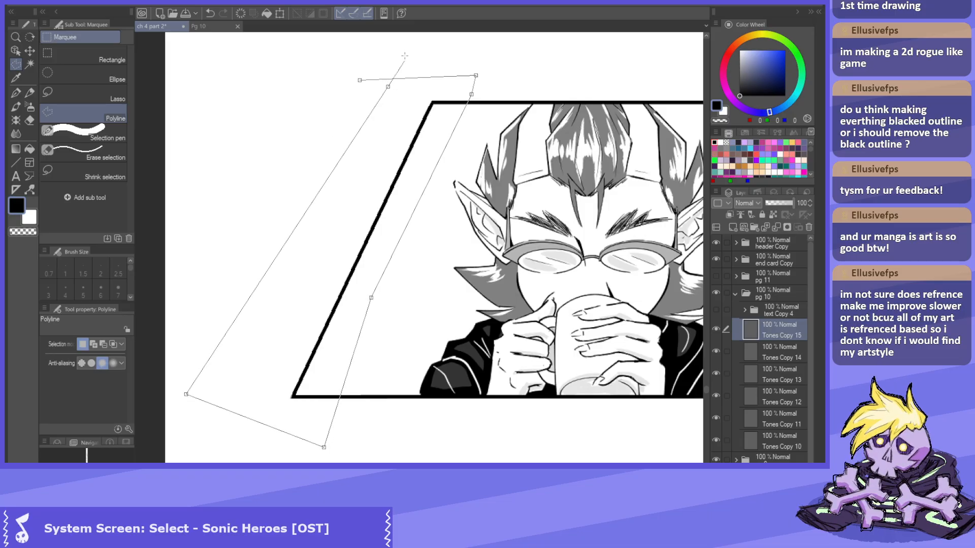
pyautogui.doubleClick(388, 87)
pyautogui.press('k')
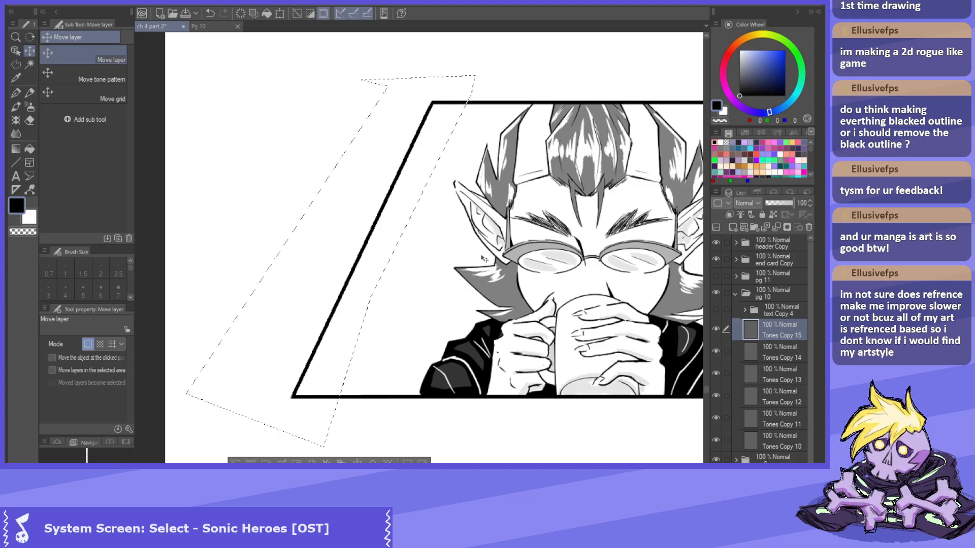
pyautogui.click(792, 399)
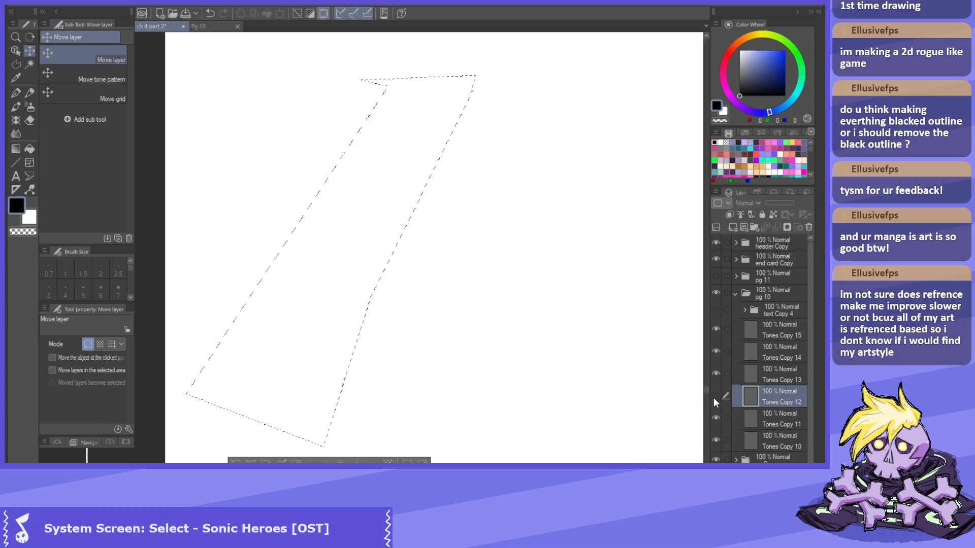
pyautogui.moveTo(330, 277); pyautogui.dragTo(364, 276)
pyautogui.hotkey('ctrl', 'd')
# Examine the unframed closed-eyes drawing and its spacing between the mug-drinking and crossed-arms panels, both up close and zoomed out.
pyautogui.scroll(-5, 348, 287)
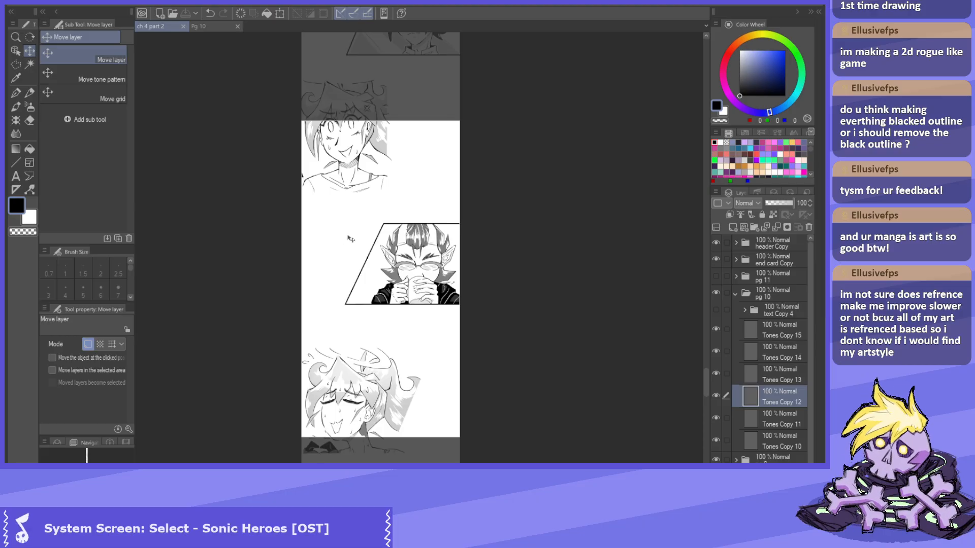
pyautogui.scroll(-2, 348, 238)
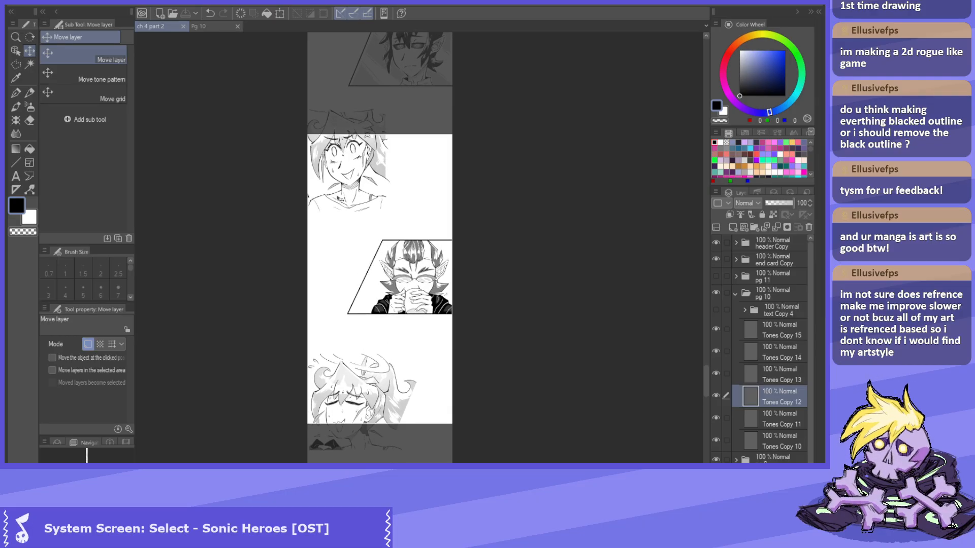
pyautogui.scroll(-2, 384, 350)
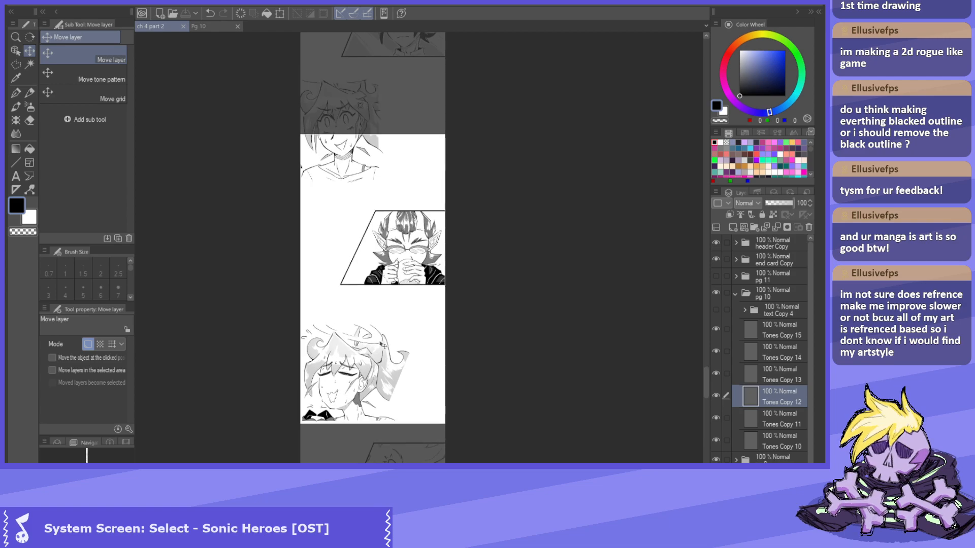
pyautogui.scroll(-3, 382, 257)
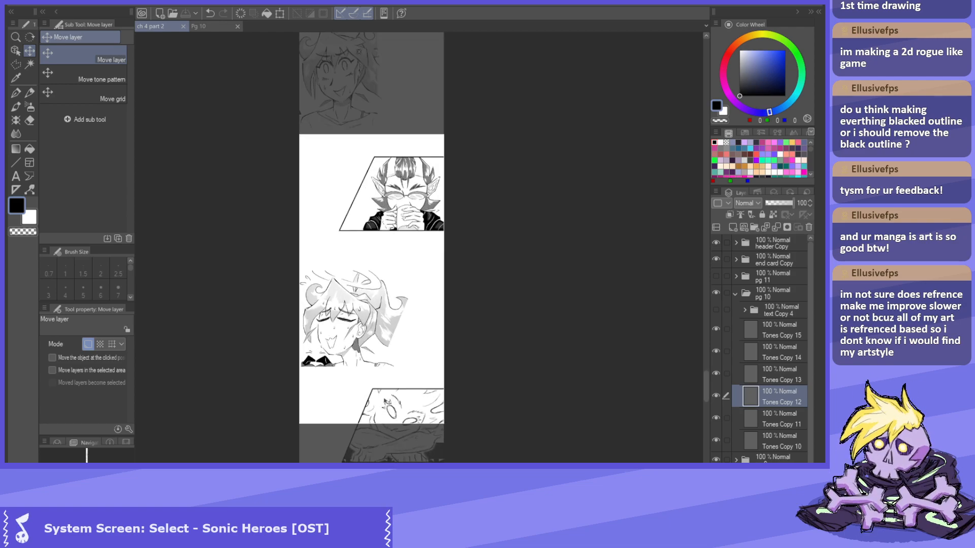
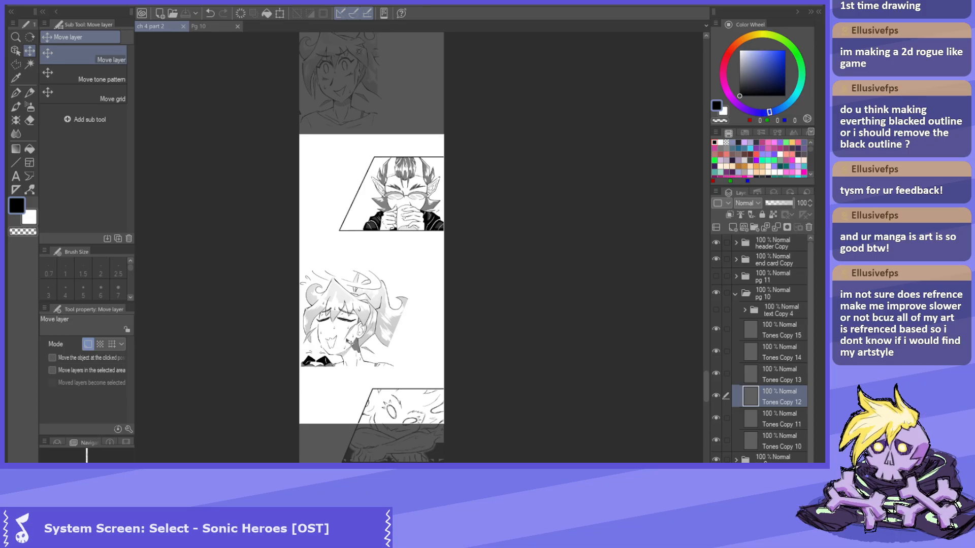
pyautogui.scroll(3, 351, 343)
pyautogui.scroll(1, 351, 349)
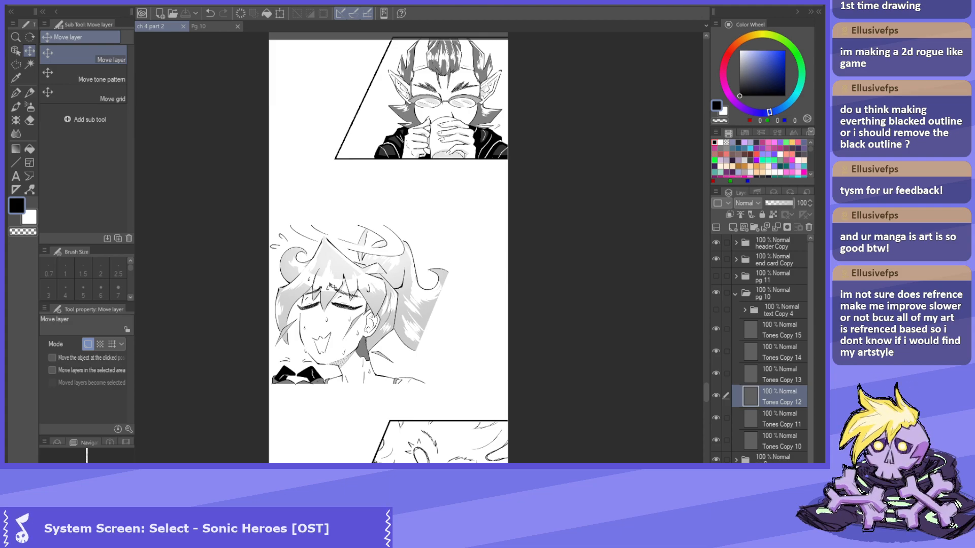
pyautogui.scroll(5, 350, 315)
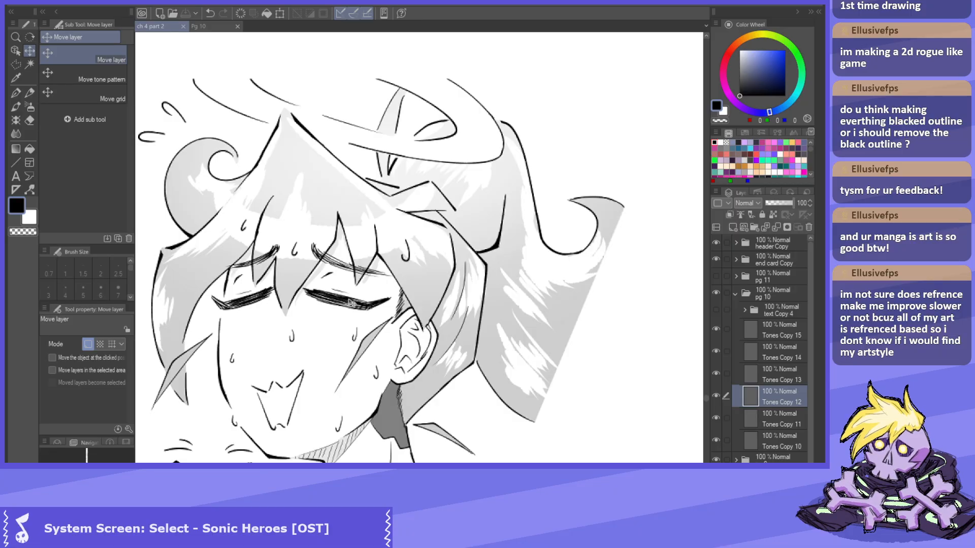
pyautogui.scroll(-2, 311, 303)
pyautogui.scroll(-2, 319, 303)
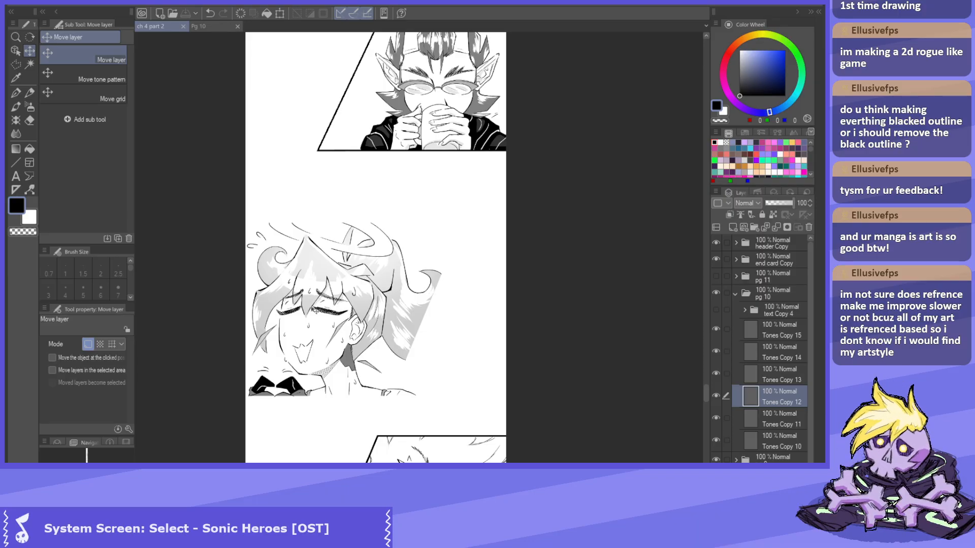
pyautogui.scroll(-2, 327, 349)
pyautogui.scroll(3, 298, 274)
pyautogui.scroll(2, 298, 274)
pyautogui.scroll(-1, 303, 290)
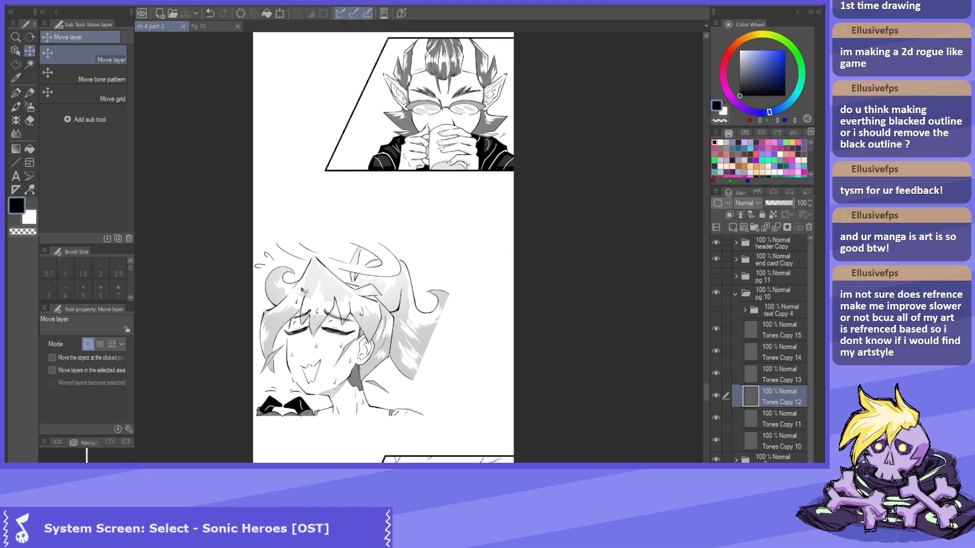
pyautogui.scroll(-2, 304, 319)
pyautogui.scroll(1, 340, 408)
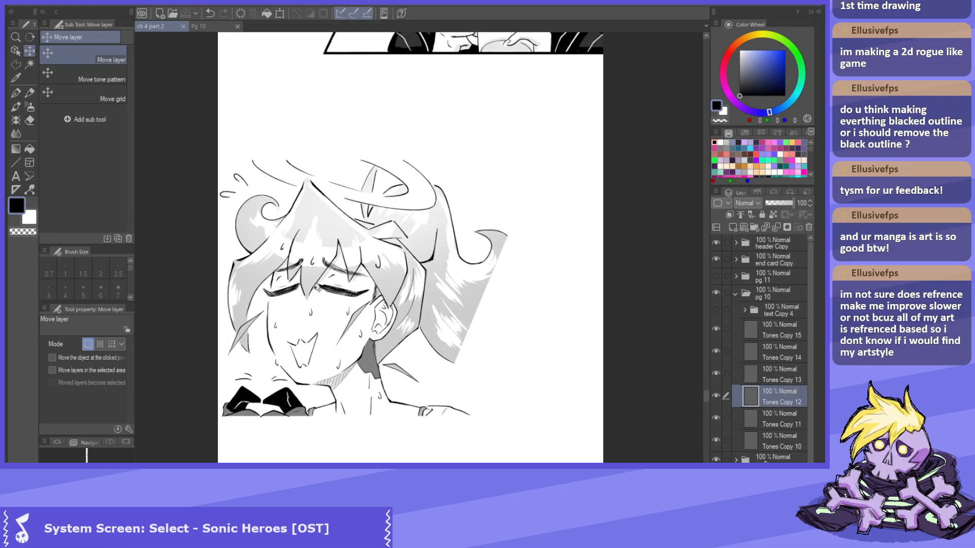
pyautogui.scroll(-1, 321, 304)
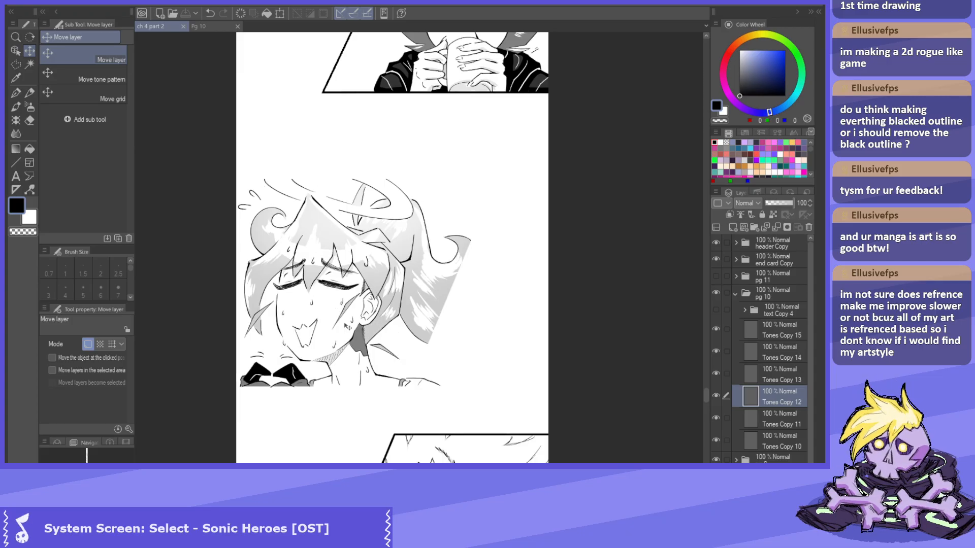
pyautogui.scroll(3, 382, 327)
pyautogui.scroll(2, 329, 277)
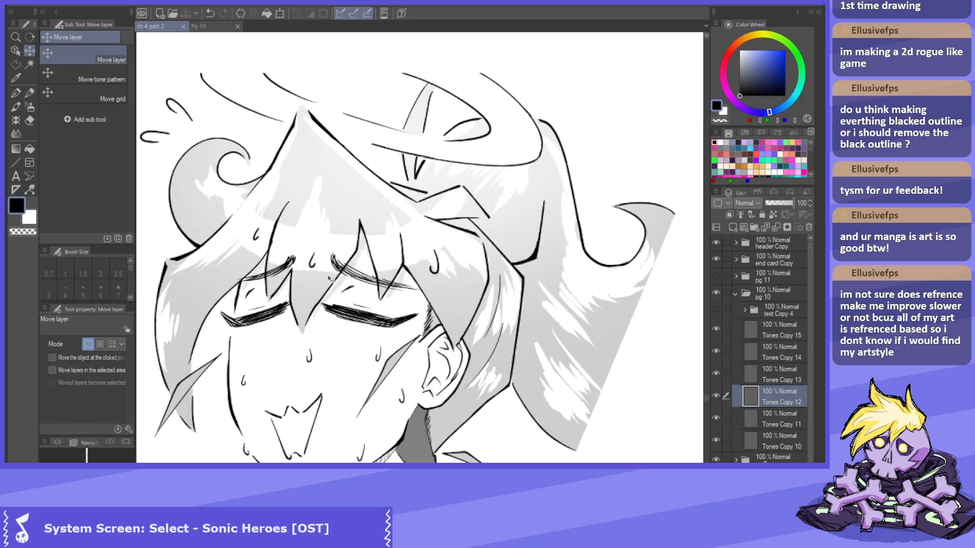
pyautogui.scroll(1, 329, 278)
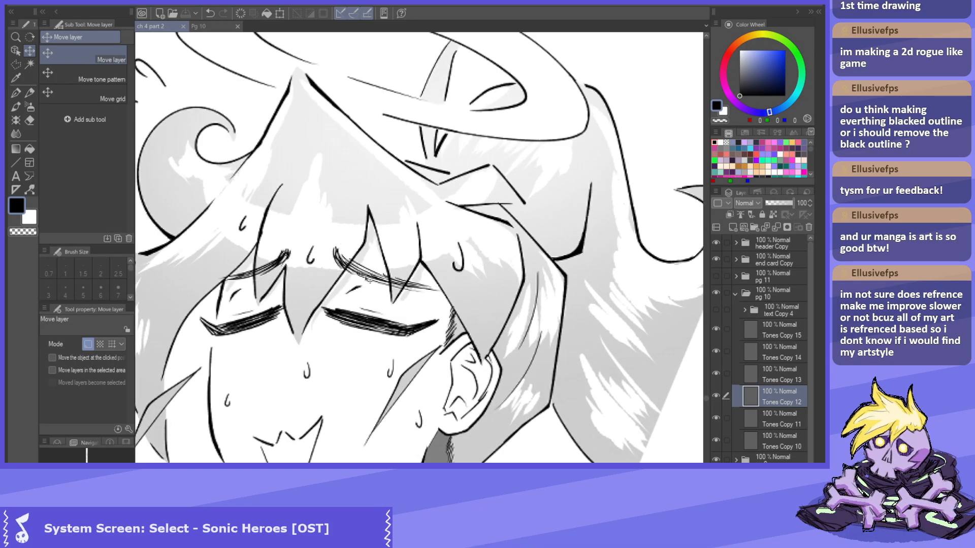
pyautogui.scroll(-2, 320, 316)
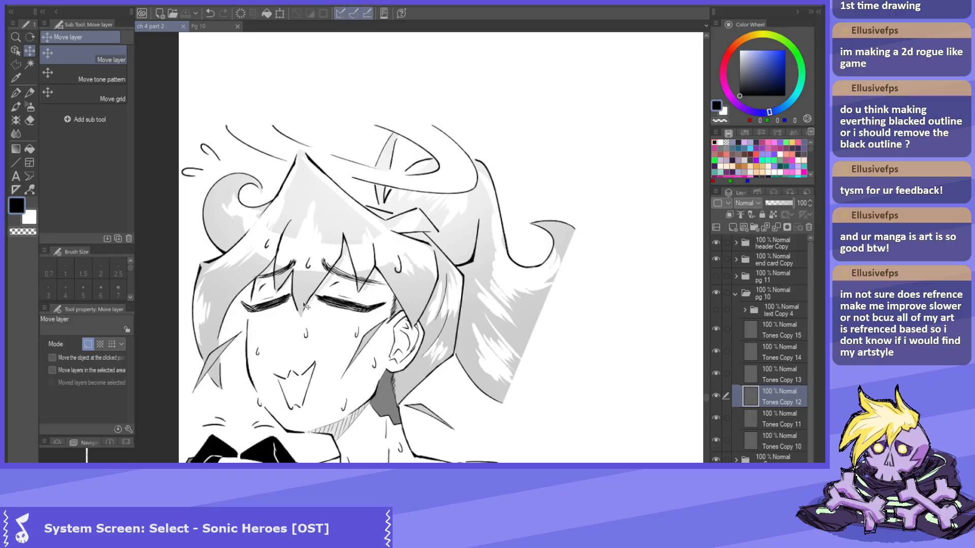
pyautogui.scroll(1, 301, 308)
pyautogui.scroll(1, 339, 300)
pyautogui.scroll(-3, 339, 301)
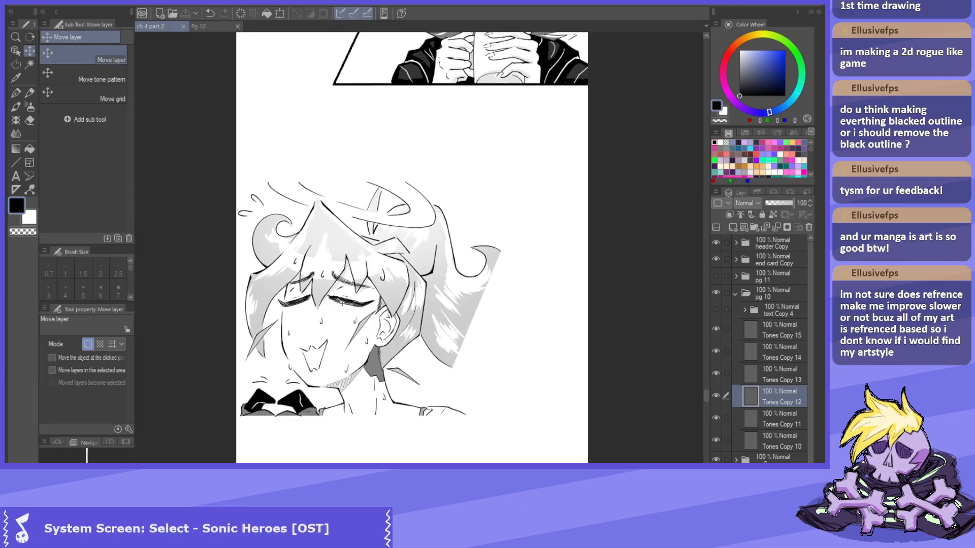
pyautogui.scroll(-4, 341, 302)
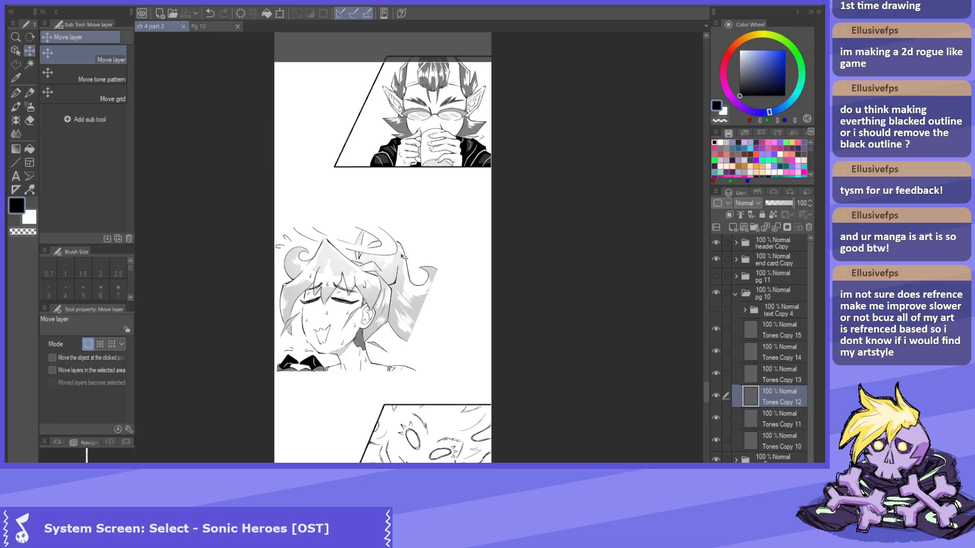
pyautogui.scroll(1, 397, 249)
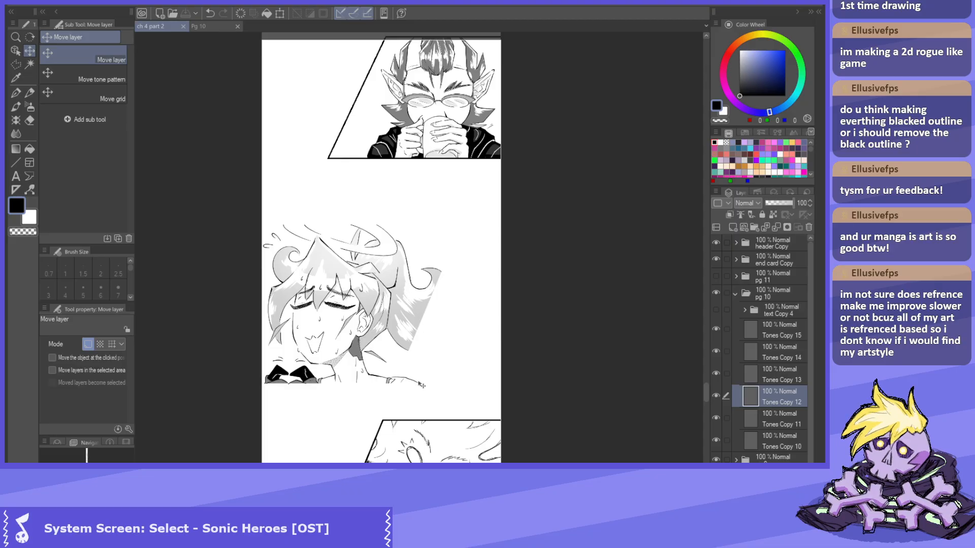
pyautogui.scroll(1, 405, 259)
pyautogui.scroll(-2, 375, 287)
pyautogui.scroll(-2, 375, 288)
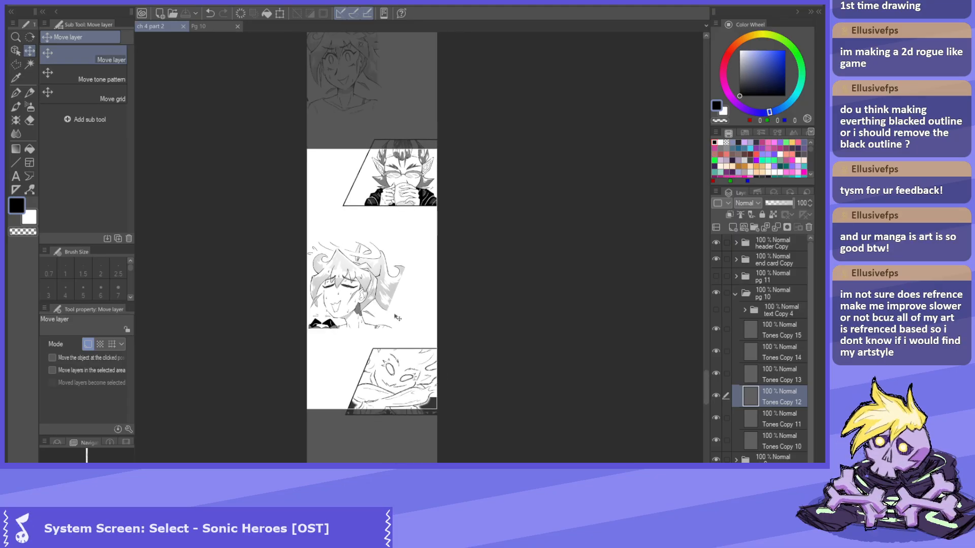
pyautogui.scroll(-2, 394, 279)
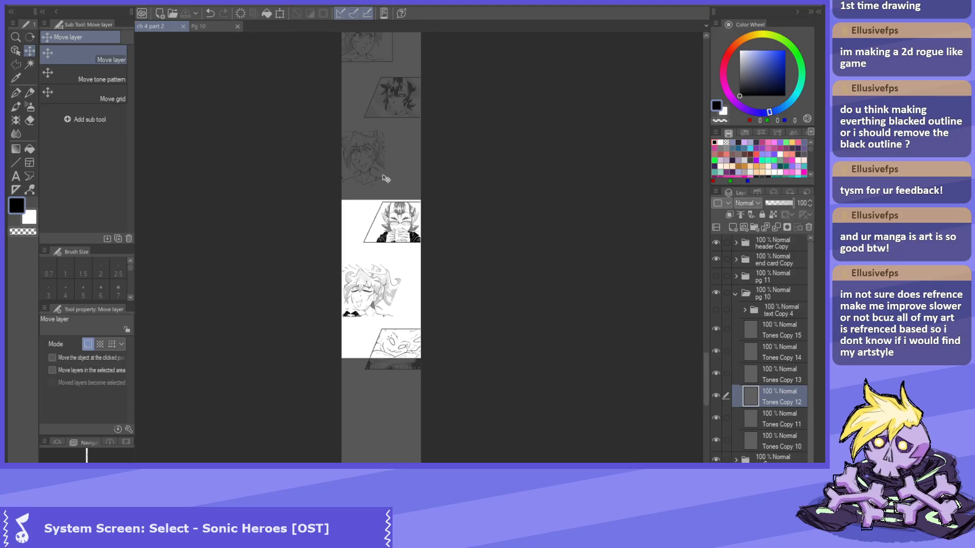
# Return to the framed open-mouthed portrait above and switch to the Rectangle figure tool.
pyautogui.scroll(3, 381, 254)
pyautogui.scroll(4, 483, 261)
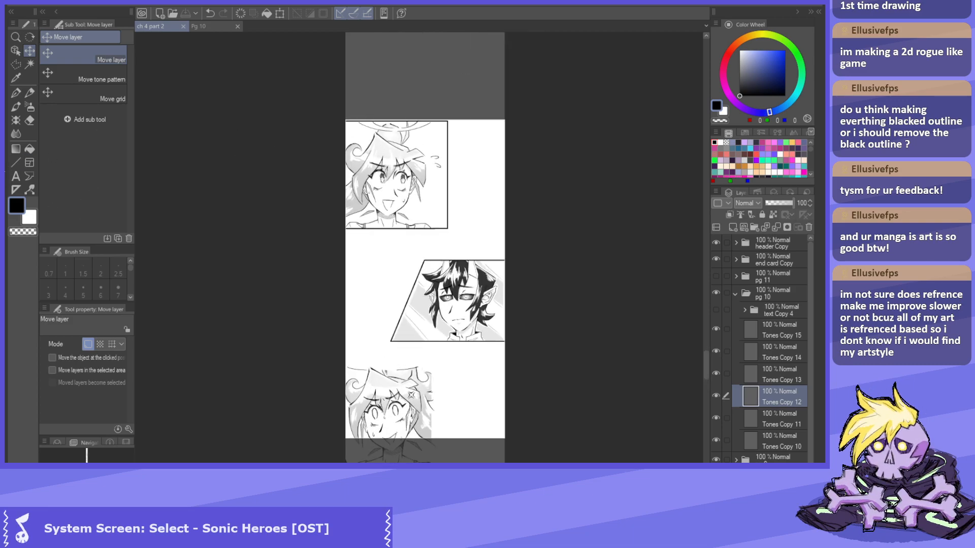
pyautogui.click(14, 163)
pyautogui.click(92, 156)
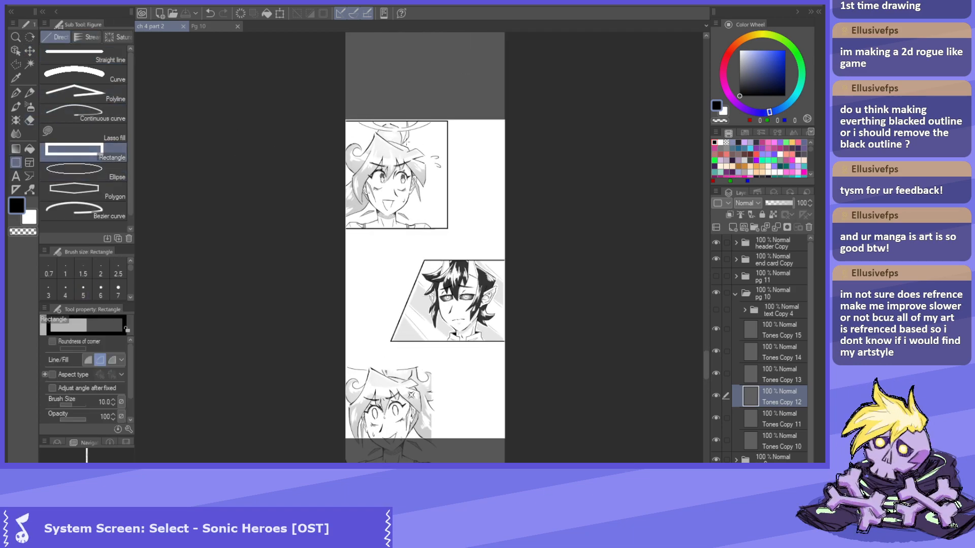
# Try test rectangles over the framed open-mouthed portrait to match its border thickness, lowering the brush size to 6 and undoing each rectangle.
pyautogui.scroll(3, 305, 114)
pyautogui.moveTo(292, 106); pyautogui.dragTo(548, 330)
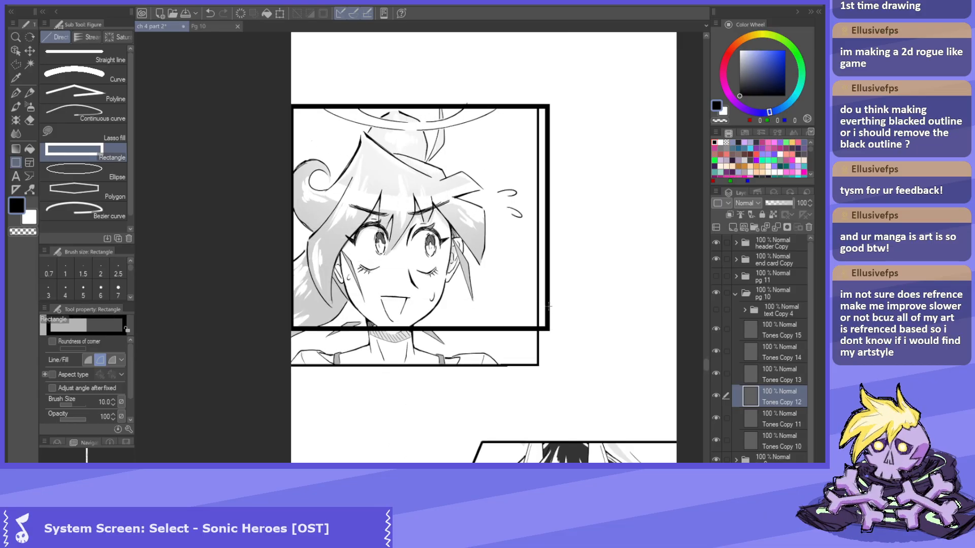
pyautogui.hotkey('ctrl', 'z')
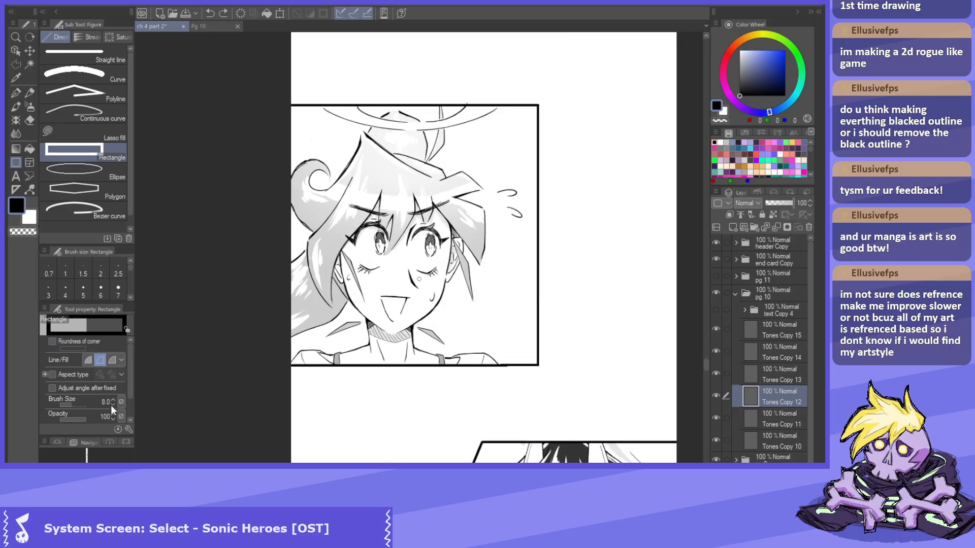
pyautogui.click(118, 288)
pyautogui.moveTo(242, 78); pyautogui.dragTo(496, 333)
pyautogui.hotkey('ctrl', 'z')
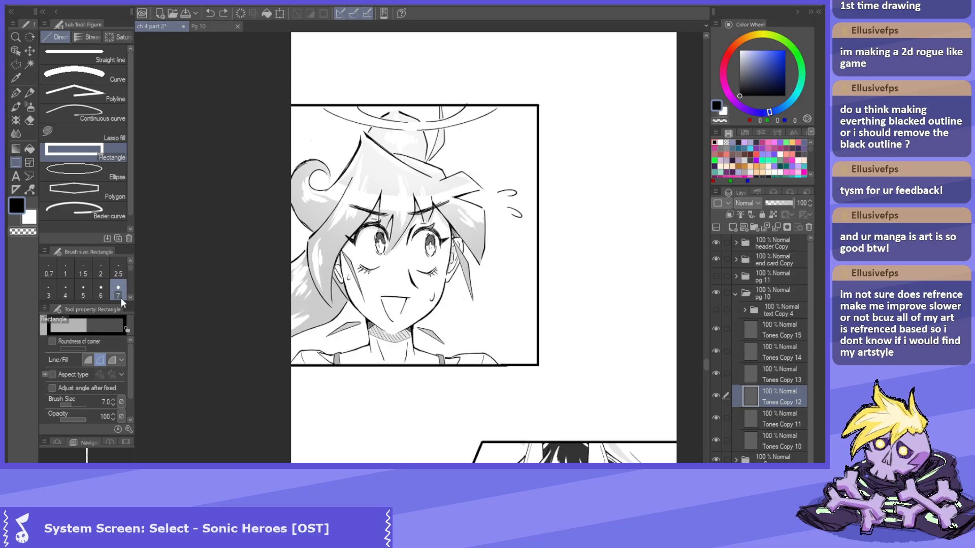
pyautogui.click(113, 404)
pyautogui.moveTo(262, 144)
pyautogui.mouseDown()
pyautogui.moveTo(422, 226)
pyautogui.moveTo(423, 304)
pyautogui.mouseUp()
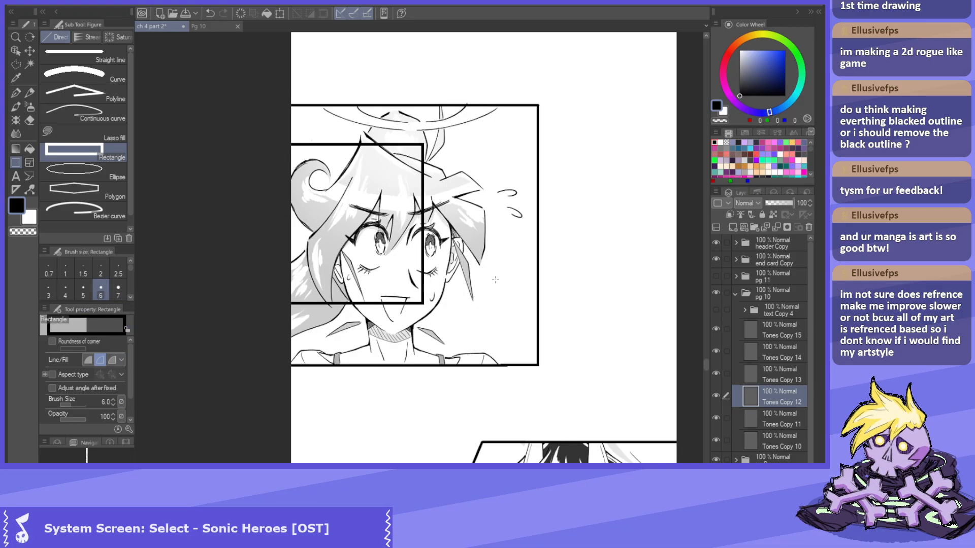
pyautogui.hotkey('ctrl', 'z')
# Frame the nervously smiling drawing above the mug-drinking panel with a black rectangle at brush size 5, extending past the page's left edge.
pyautogui.hotkey('ctrl', '-')
pyautogui.scroll(5, 384, 389)
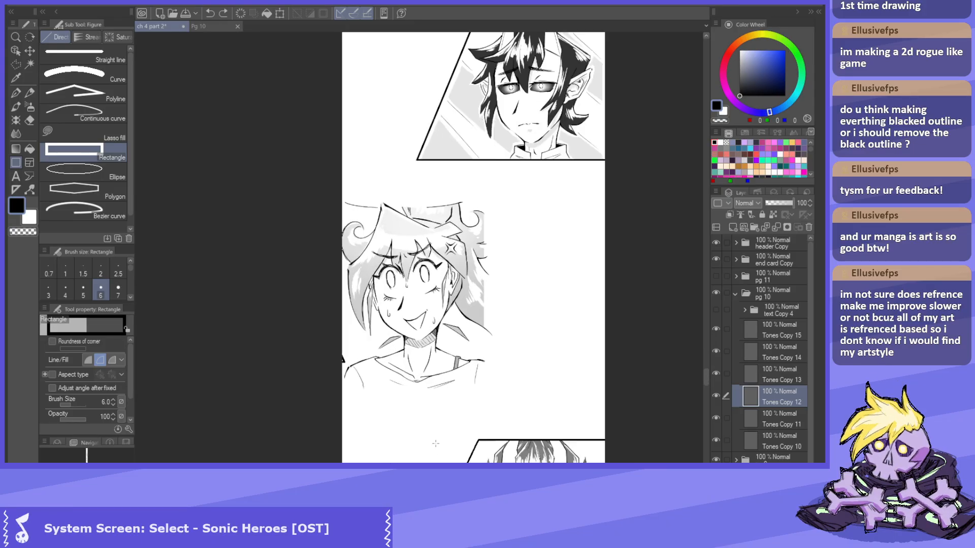
pyautogui.moveTo(312, 131); pyautogui.dragTo(504, 378)
pyautogui.hotkey('ctrl', 'z')
pyautogui.click(112, 405)
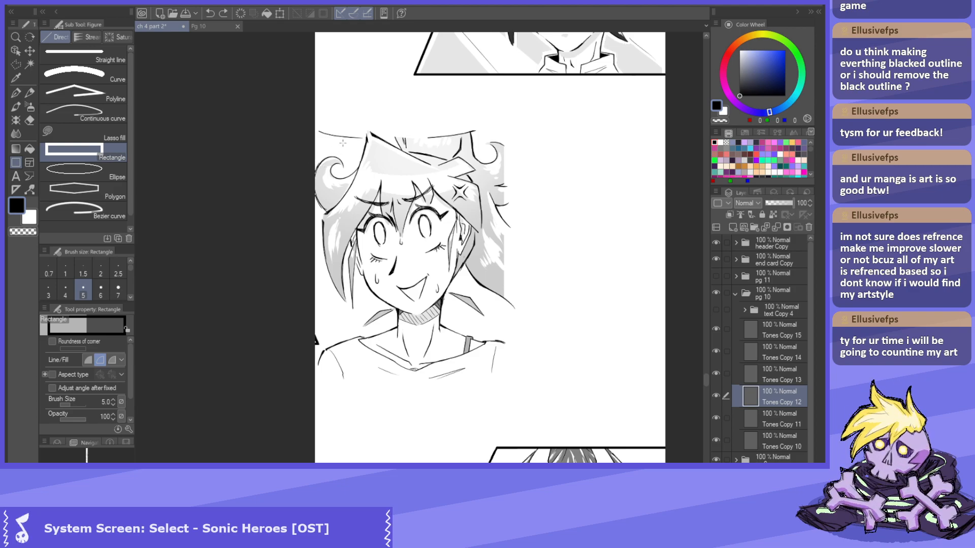
pyautogui.moveTo(307, 131); pyautogui.dragTo(506, 377)
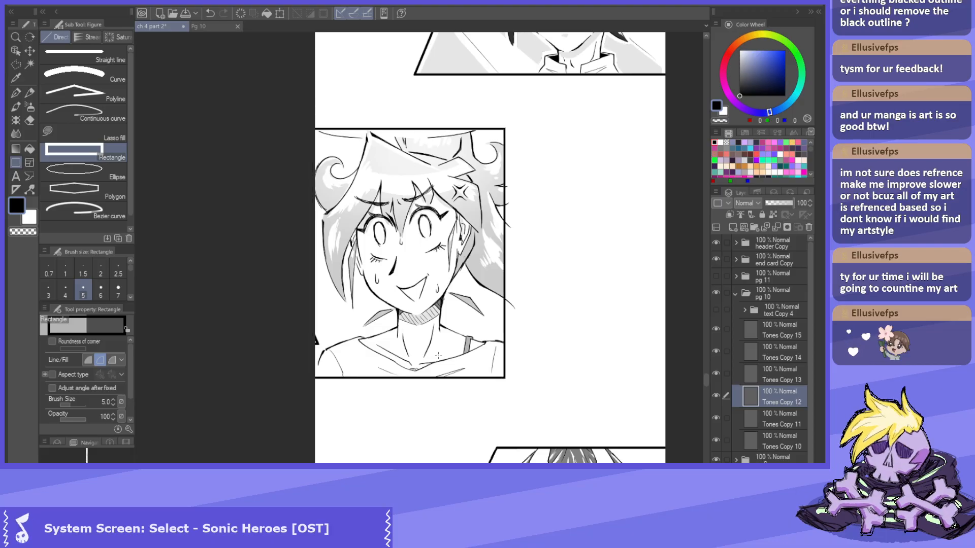
pyautogui.scroll(-4, 476, 32)
pyautogui.scroll(3, 453, 326)
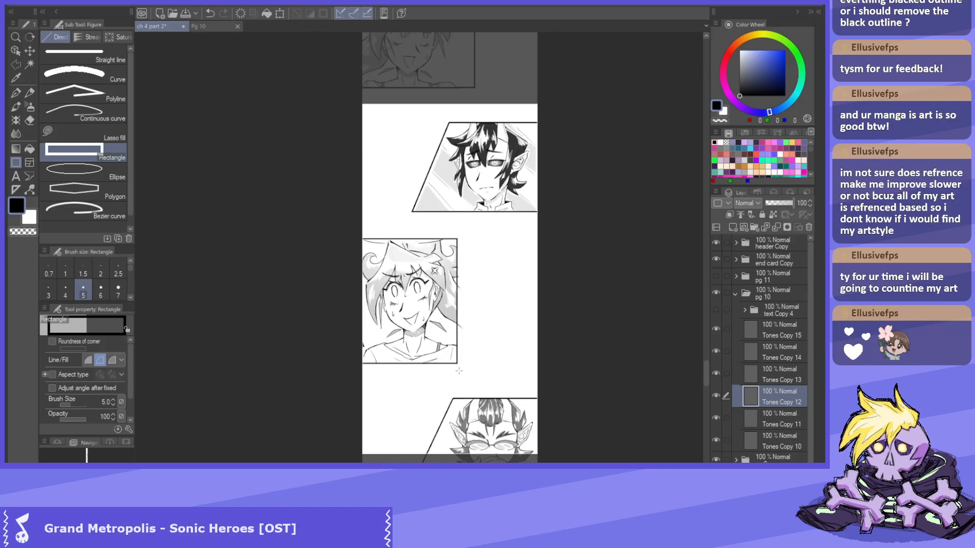
# Undo the frame around the nervously smiling drawing and move that drawing slightly inward from the page's left edge.
pyautogui.scroll(1, 454, 326)
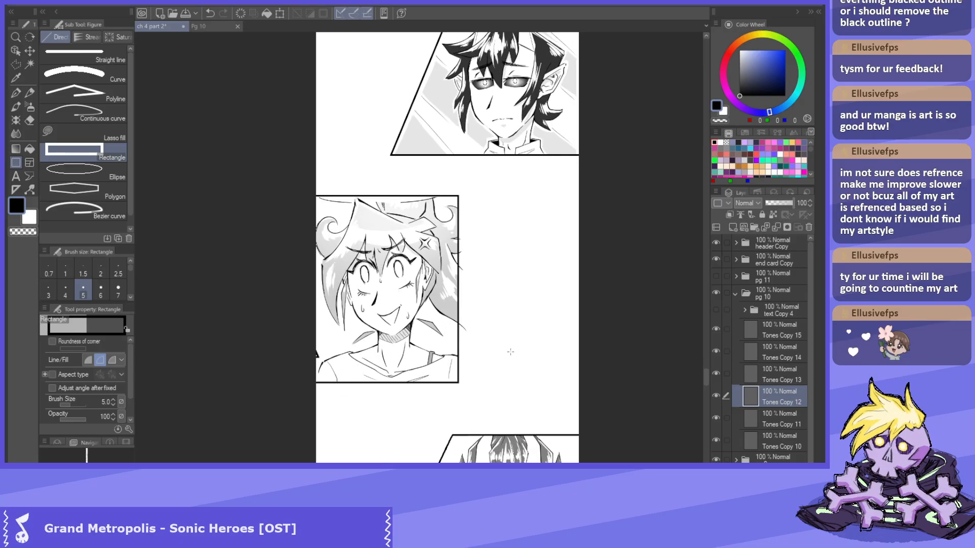
pyautogui.hotkey('ctrl', 'z')
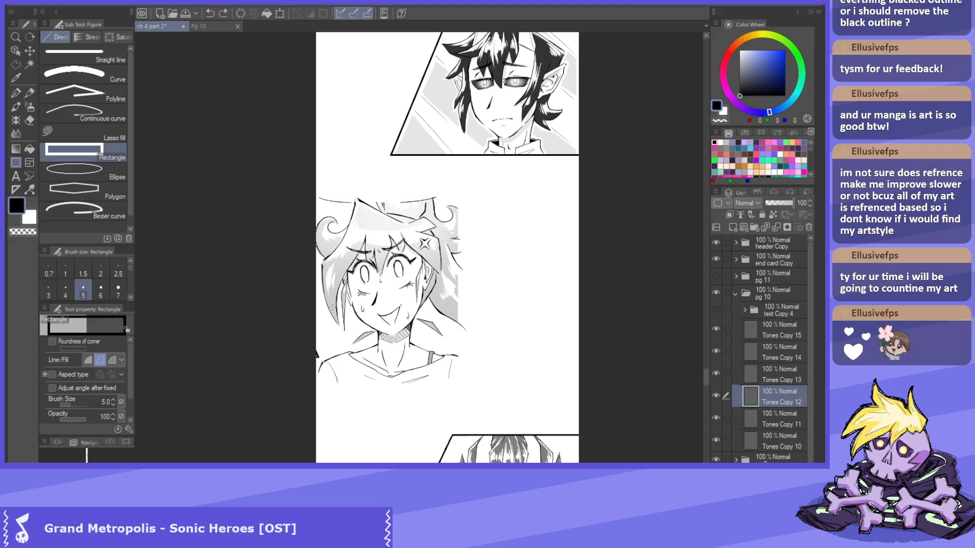
pyautogui.keyDown('ctrl'); pyautogui.keyDown('shift'); pyautogui.click(332, 307); pyautogui.keyUp('shift'); pyautogui.keyUp('ctrl')
pyautogui.press('k')
pyautogui.moveTo(355, 305)
pyautogui.mouseDown()
pyautogui.moveTo(390, 304)
pyautogui.moveTo(378, 309)
pyautogui.mouseUp()
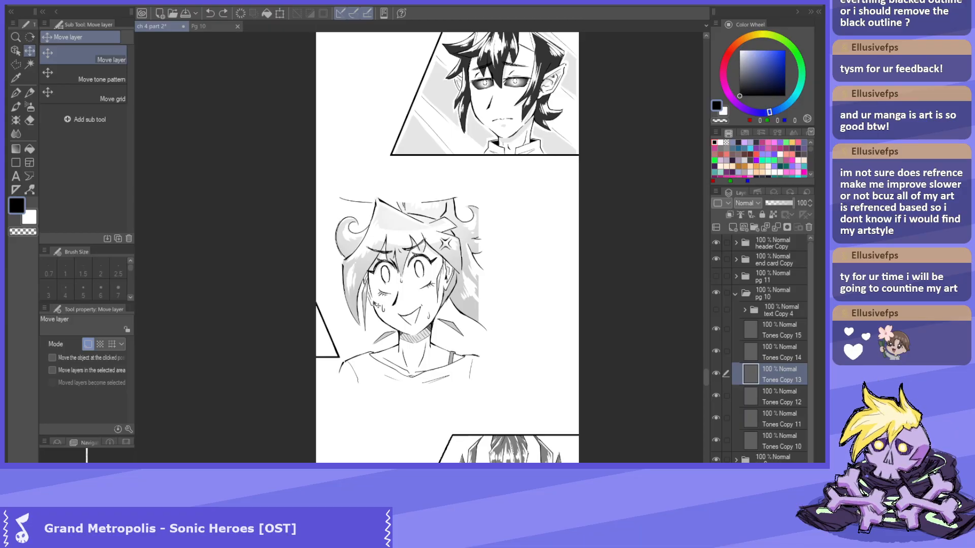
# Outline the leftover slanted border corner beside the nervously smiling drawing with a polyline selection, delete it and deselect.
pyautogui.scroll(-4, 378, 308)
pyautogui.scroll(3, 378, 308)
pyautogui.scroll(-2, 356, 325)
pyautogui.scroll(2, 345, 337)
pyautogui.scroll(2, 343, 337)
pyautogui.press('e')
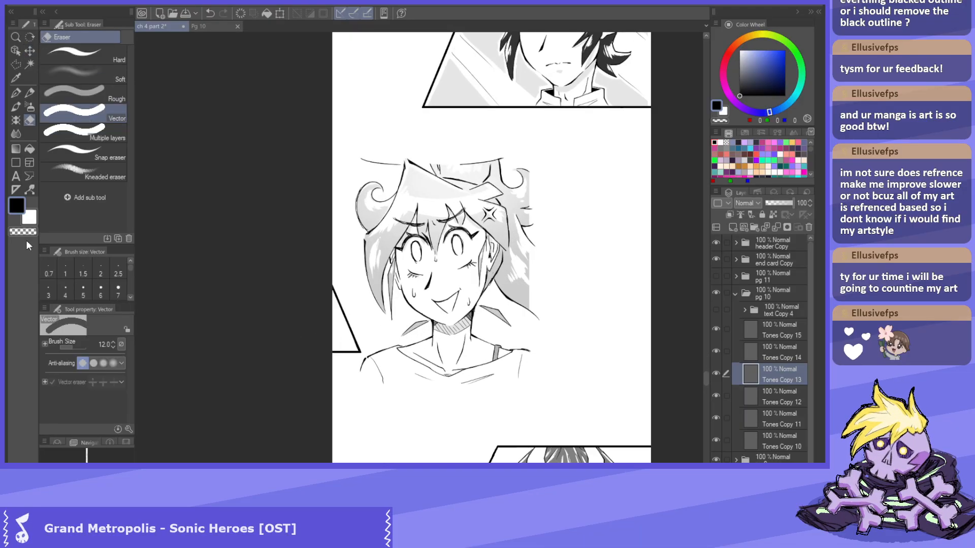
pyautogui.scroll(1, 403, 323)
pyautogui.press('m')
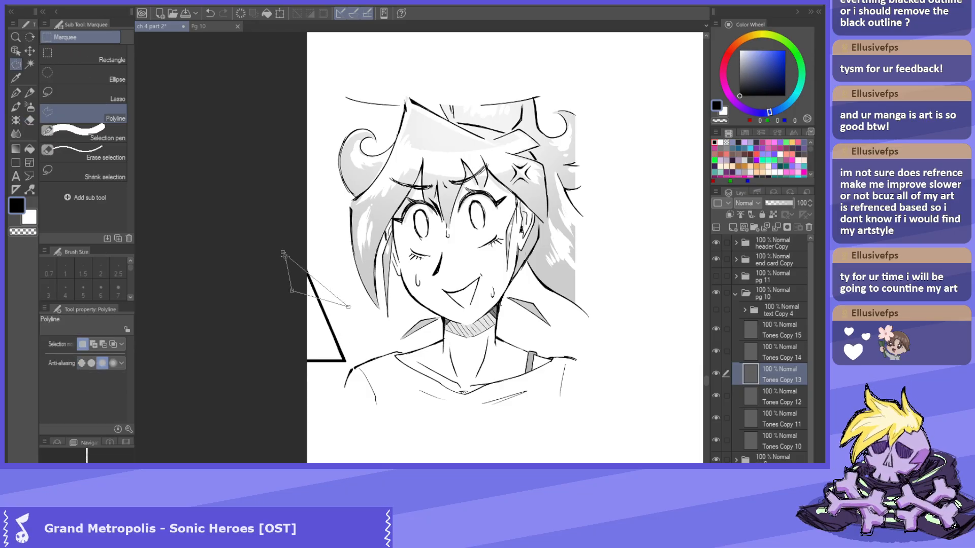
pyautogui.click(282, 253)
pyautogui.hotkey('ctrl', 'd')
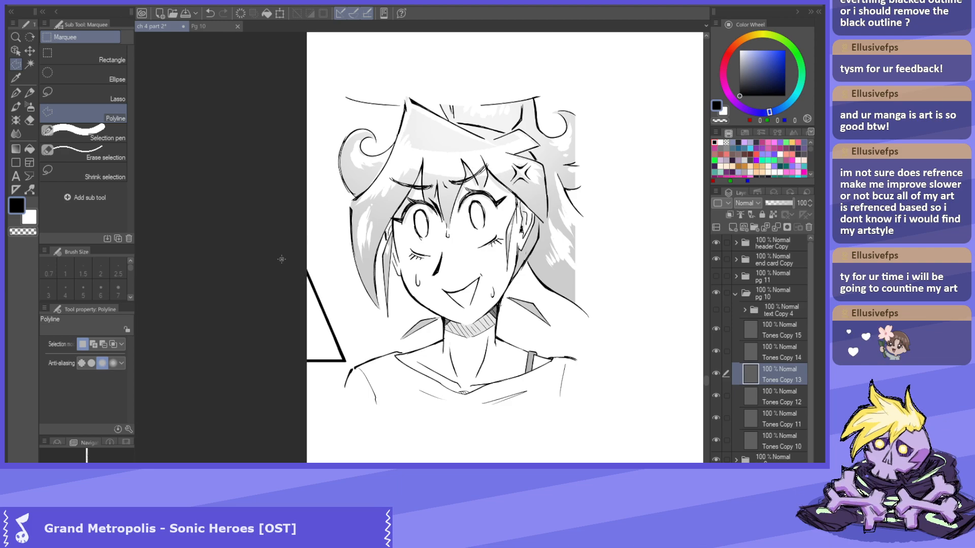
pyautogui.click(282, 263)
pyautogui.hotkey('ctrl', 'd')
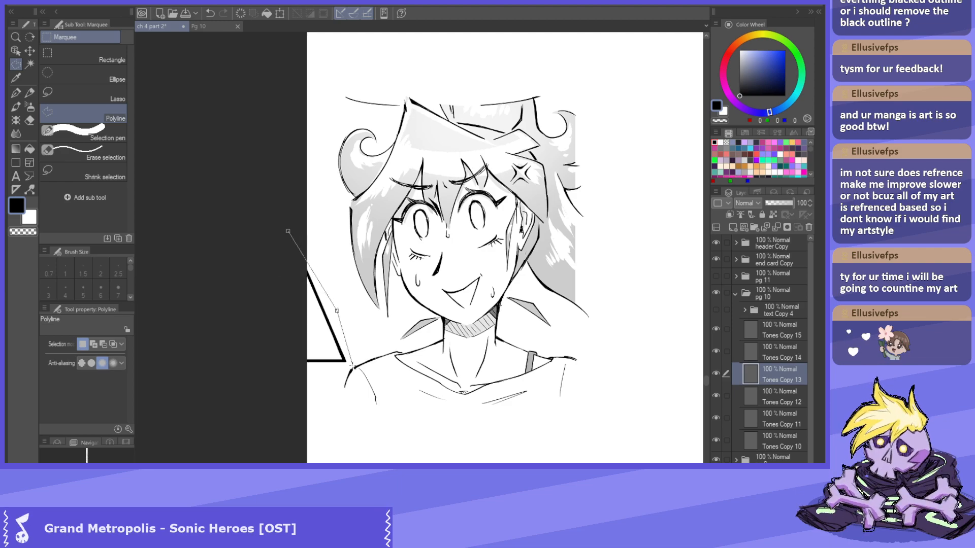
pyautogui.click(288, 229)
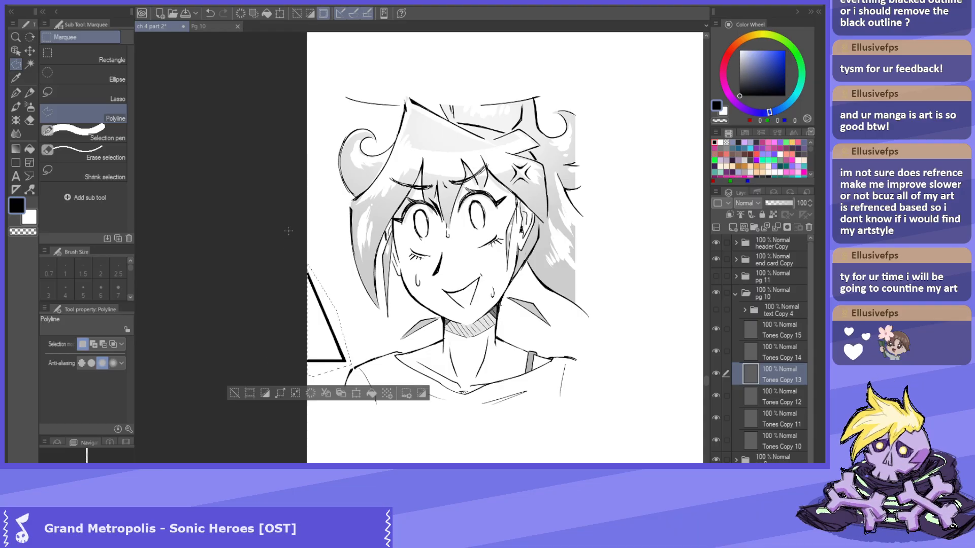
pyautogui.hotkey('ctrl', 'd')
# Frame the repositioned nervously smiling drawing with a black rectangle at brush size 5, extending past the page's left edge.
pyautogui.scroll(-2, 270, 250)
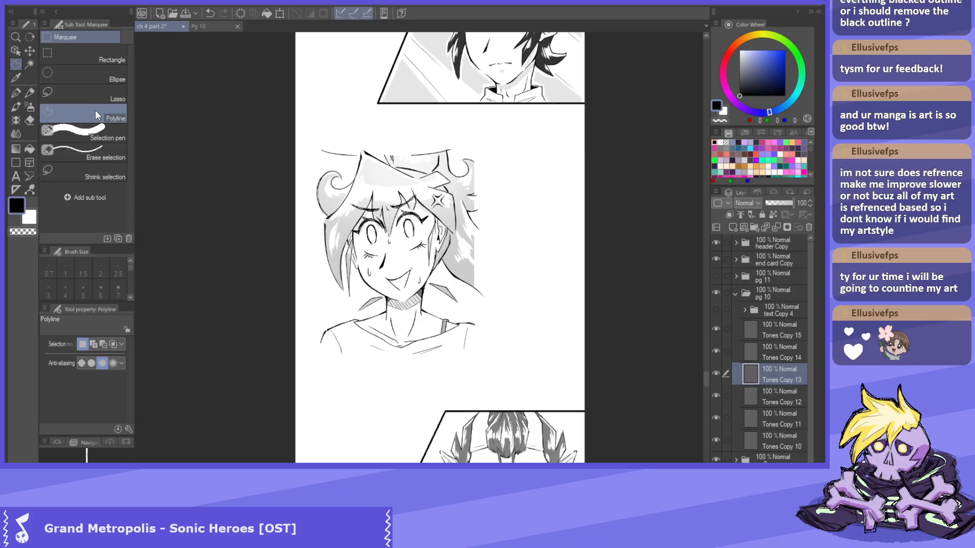
pyautogui.click(16, 162)
pyautogui.scroll(1, 504, 257)
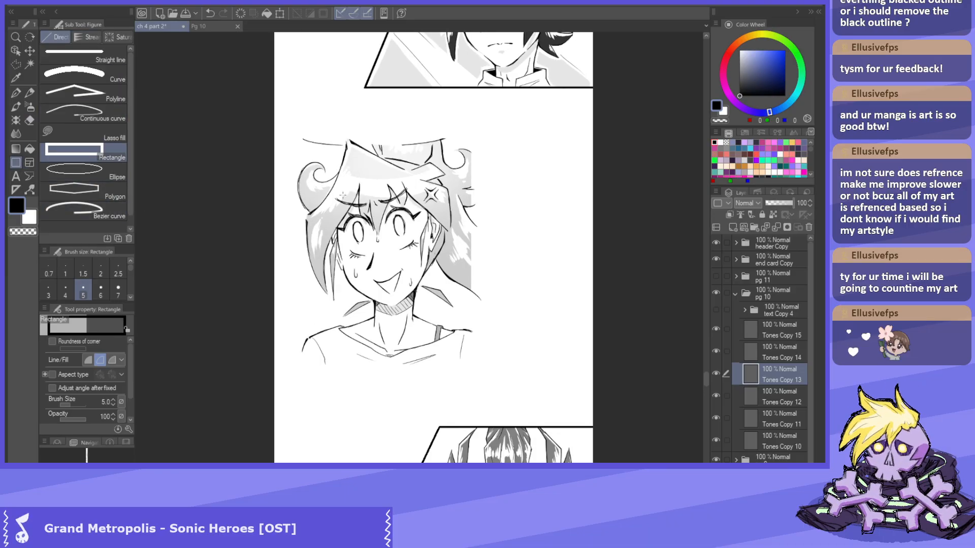
pyautogui.moveTo(269, 136); pyautogui.dragTo(472, 365)
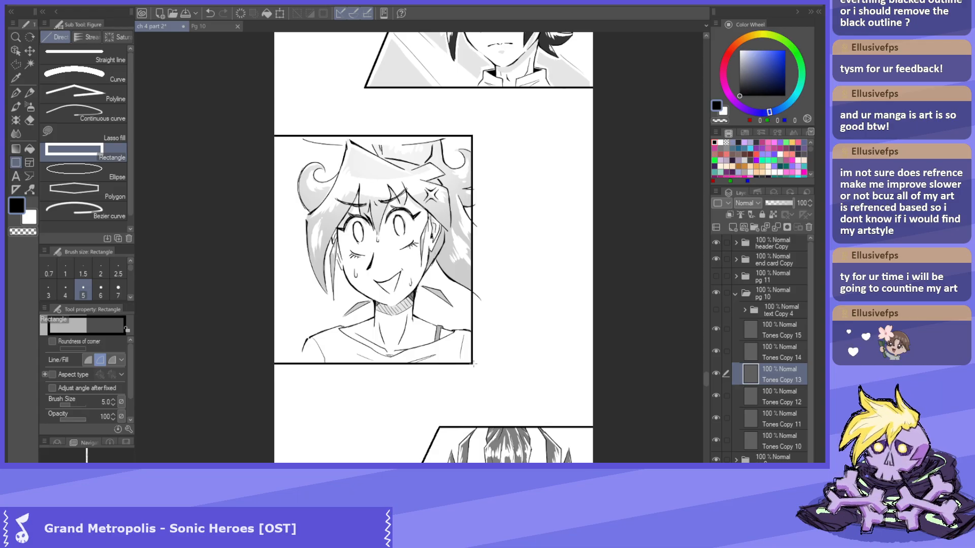
# Examine the spacing of the newly framed nervously smiling panel against the panels above and below it.
pyautogui.scroll(-5, 472, 365)
pyautogui.scroll(2, 463, 56)
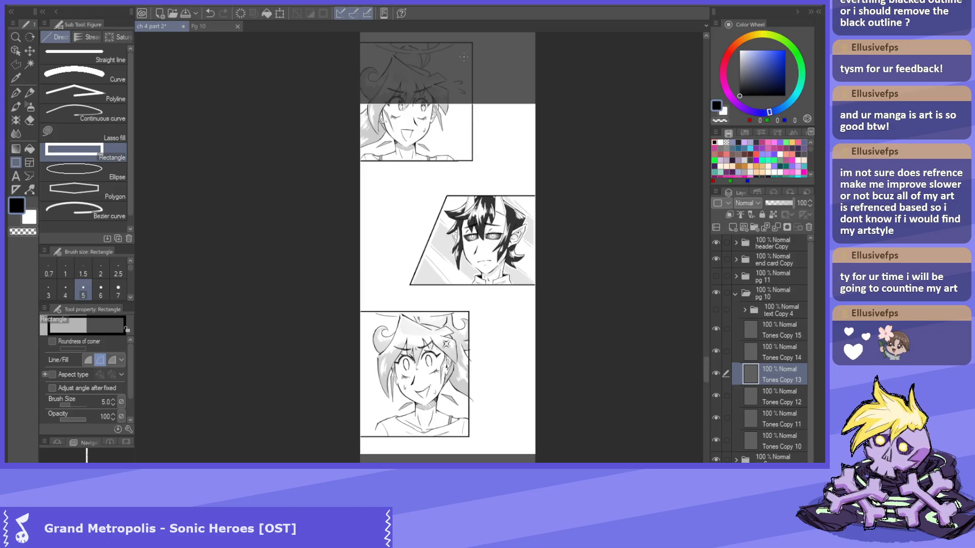
pyautogui.scroll(-2, 472, 91)
pyautogui.scroll(2, 429, 76)
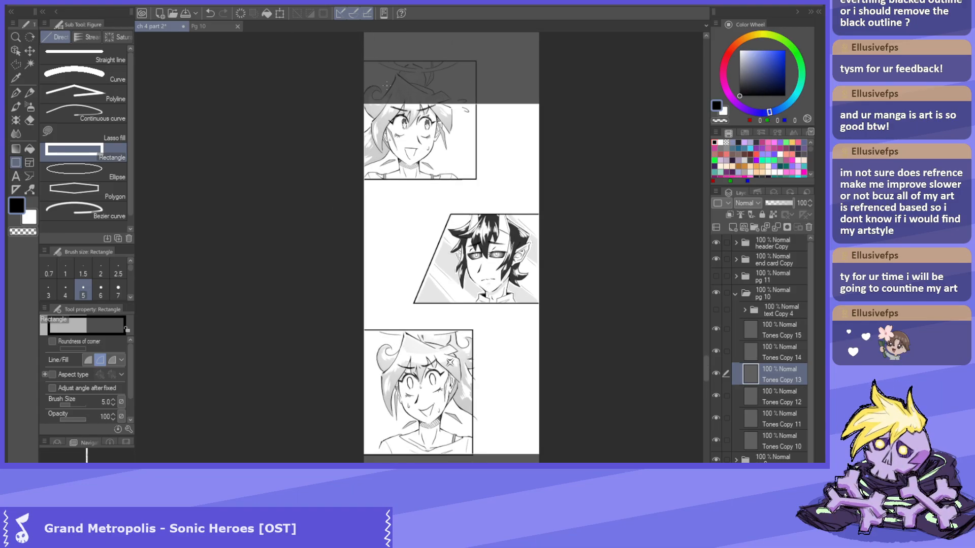
pyautogui.scroll(-1, 386, 86)
pyautogui.scroll(1, 465, 372)
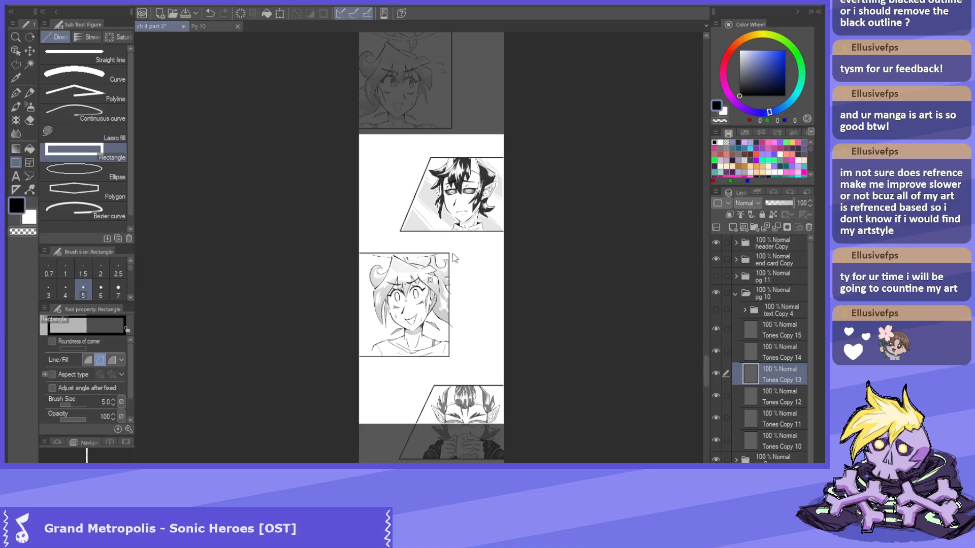
pyautogui.moveTo(324, 335); pyautogui.dragTo(315, 358)
pyautogui.scroll(5, 420, 312)
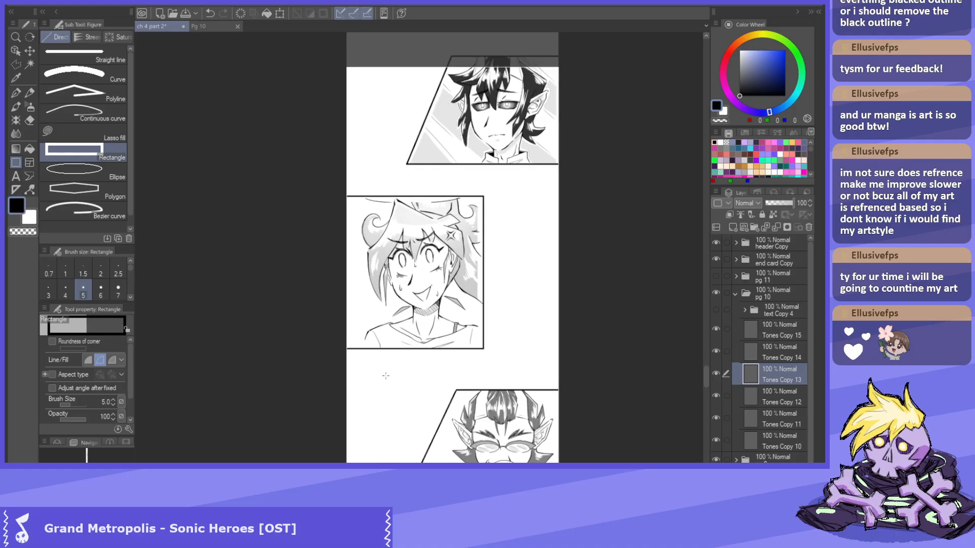
# Select the inside of the nervously smiling panel with a rectangular marquee and shift the drawing slightly right within its border.
pyautogui.press('m')
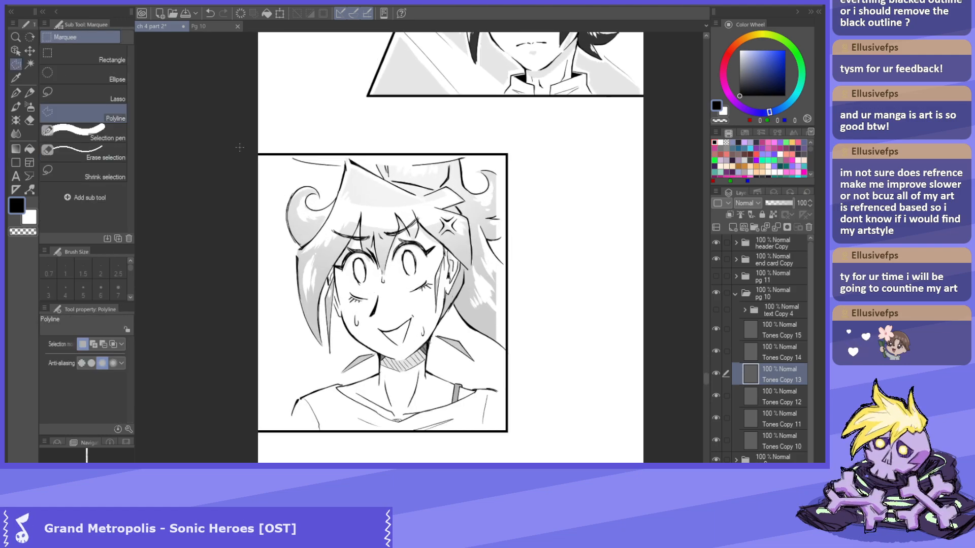
pyautogui.click(50, 55)
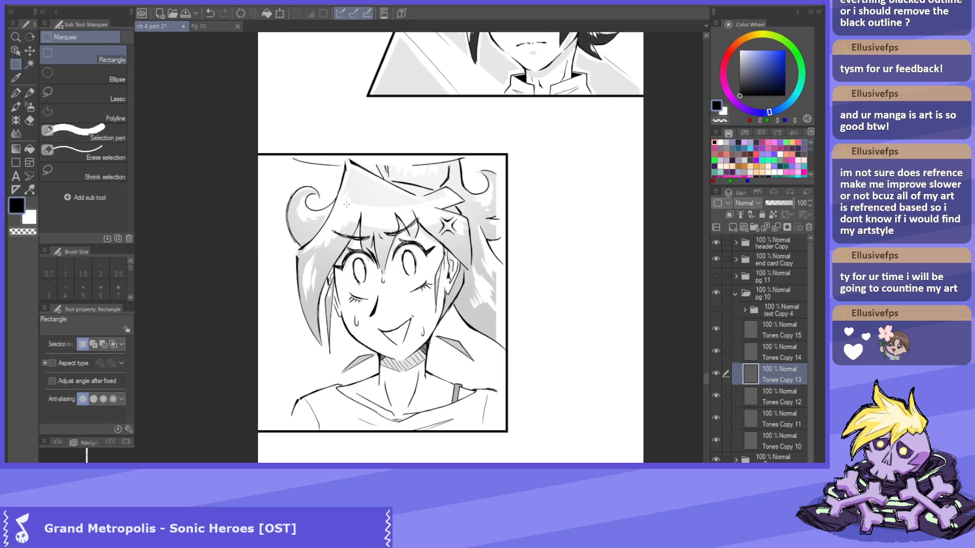
pyautogui.moveTo(255, 156); pyautogui.dragTo(501, 432)
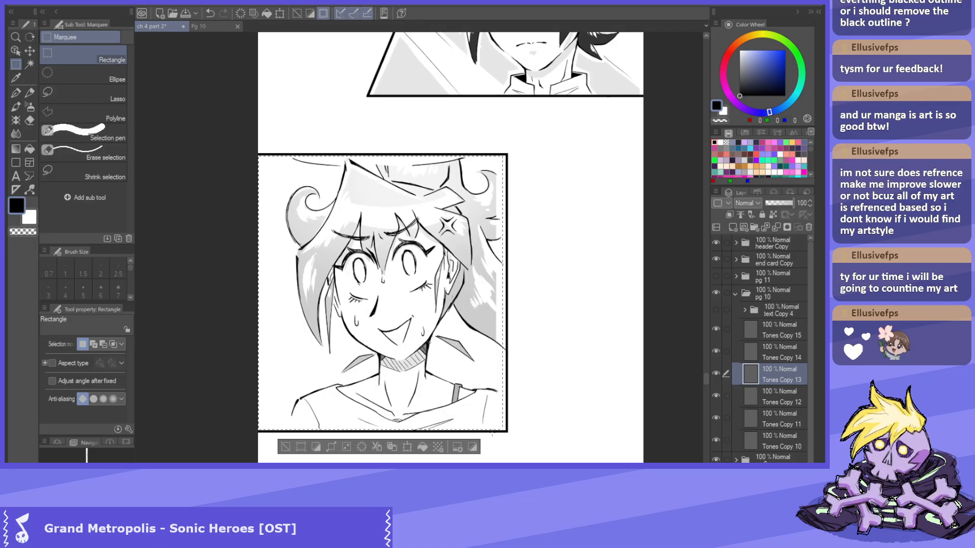
pyautogui.scroll(2, 379, 293)
pyautogui.scroll(-2, 432, 320)
pyautogui.press('k')
pyautogui.scroll(2, 458, 339)
pyautogui.moveTo(436, 308); pyautogui.dragTo(449, 311)
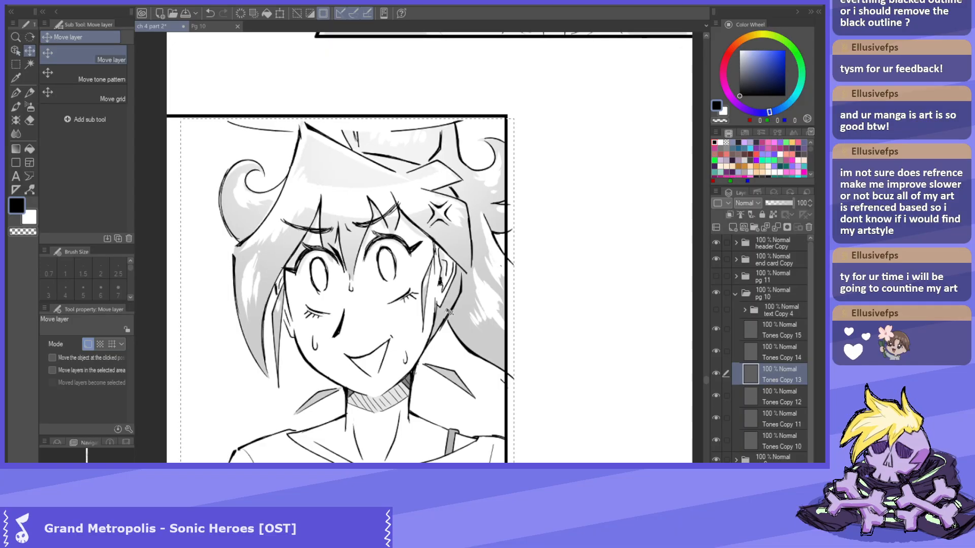
# Select the strip outside the nervously smiling panel's right border, delete the strokes spilling past it and deselect.
pyautogui.scroll(-2, 343, 260)
pyautogui.press('m')
pyautogui.moveTo(434, 90); pyautogui.dragTo(395, 367)
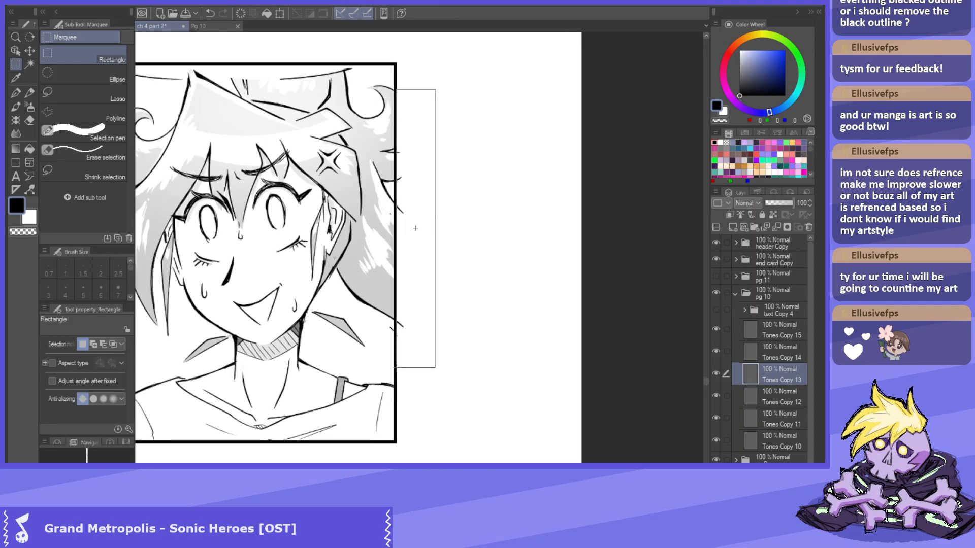
pyautogui.hotkey('ctrl', 'd')
pyautogui.scroll(3, 398, 275)
pyautogui.scroll(-2, 406, 228)
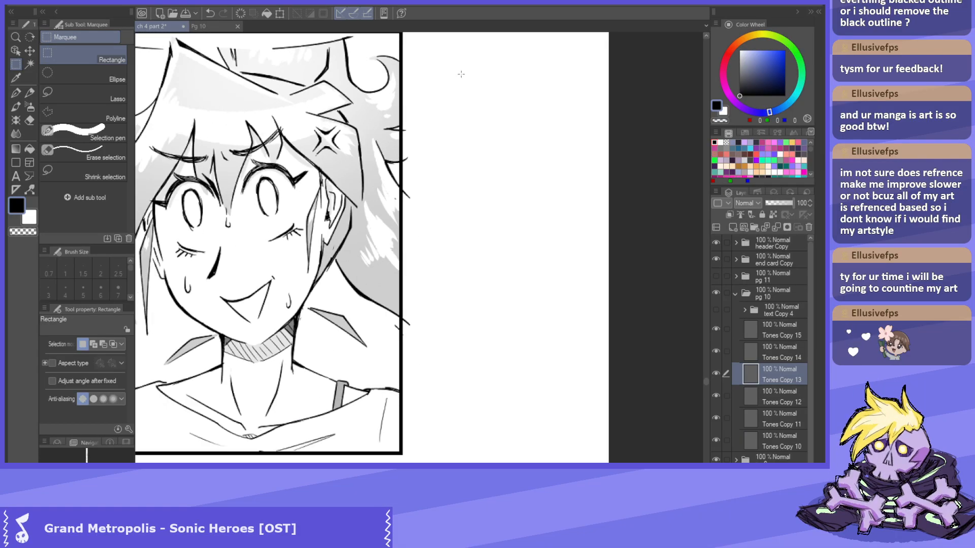
pyautogui.moveTo(411, 361); pyautogui.dragTo(403, 357)
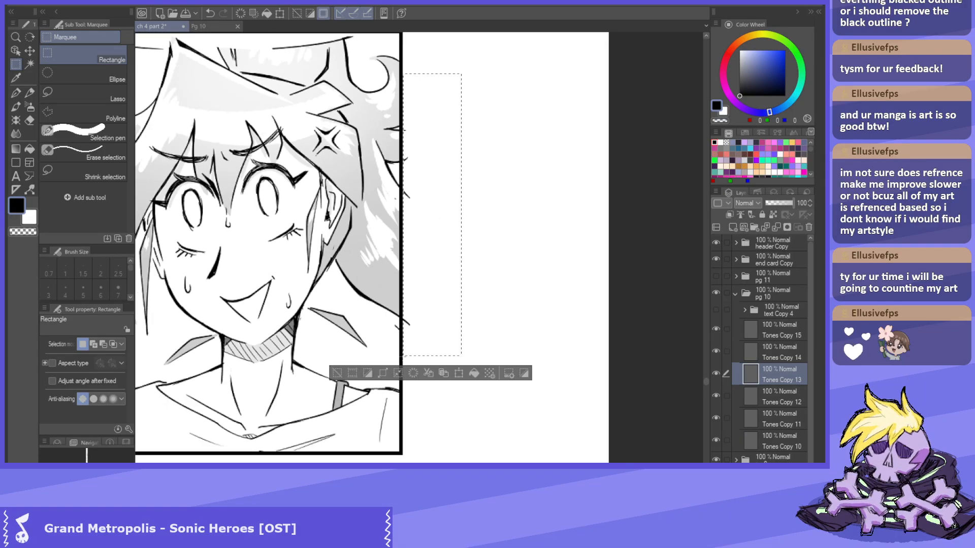
pyautogui.hotkey('ctrl', 'd')
# Compare the right edges and spacing of the left-hand portraits using temporary rectangular selections, undoing each one.
pyautogui.scroll(-3, 459, 281)
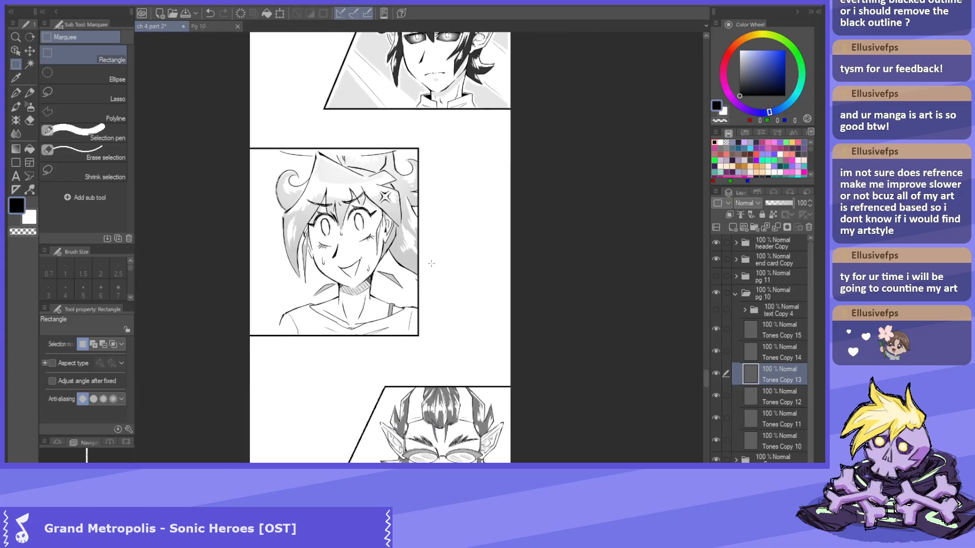
pyautogui.scroll(-5, 332, 280)
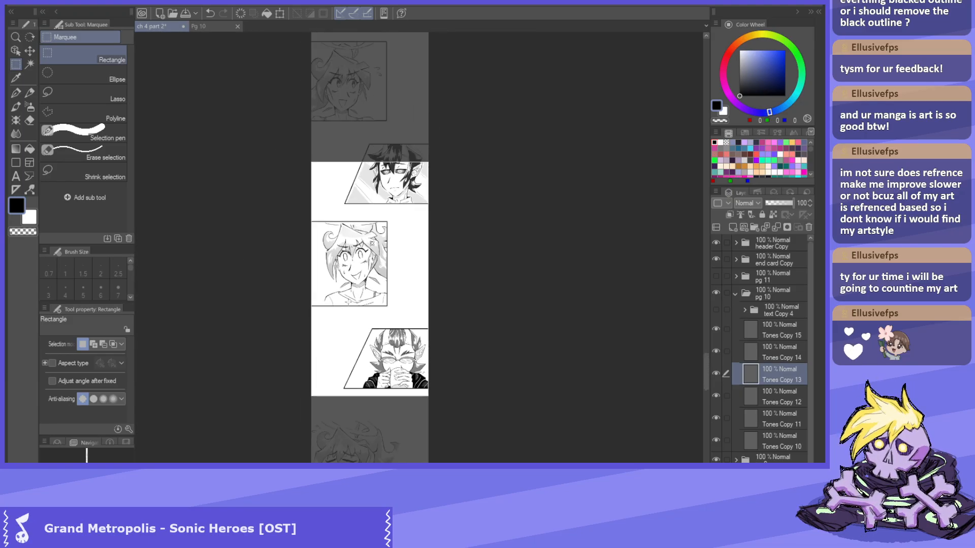
pyautogui.scroll(-5, 358, 216)
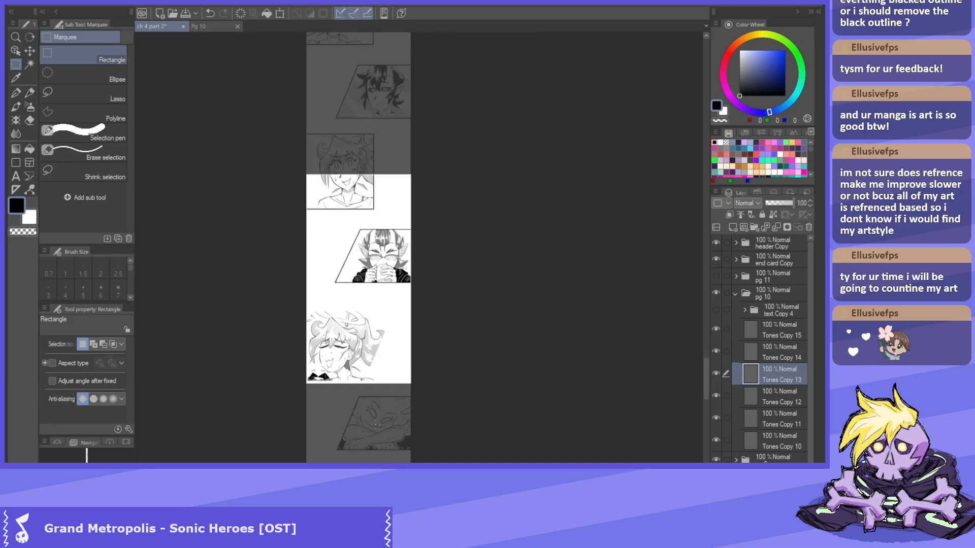
pyautogui.scroll(-2, 338, 332)
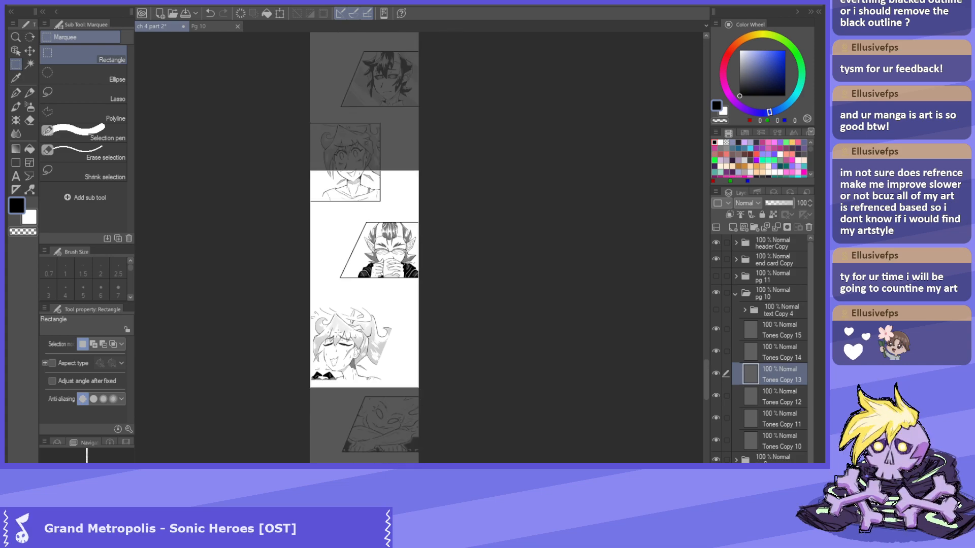
pyautogui.moveTo(376, 294); pyautogui.dragTo(381, 299)
pyautogui.scroll(3, 364, 248)
pyautogui.hotkey('ctrl', 'z')
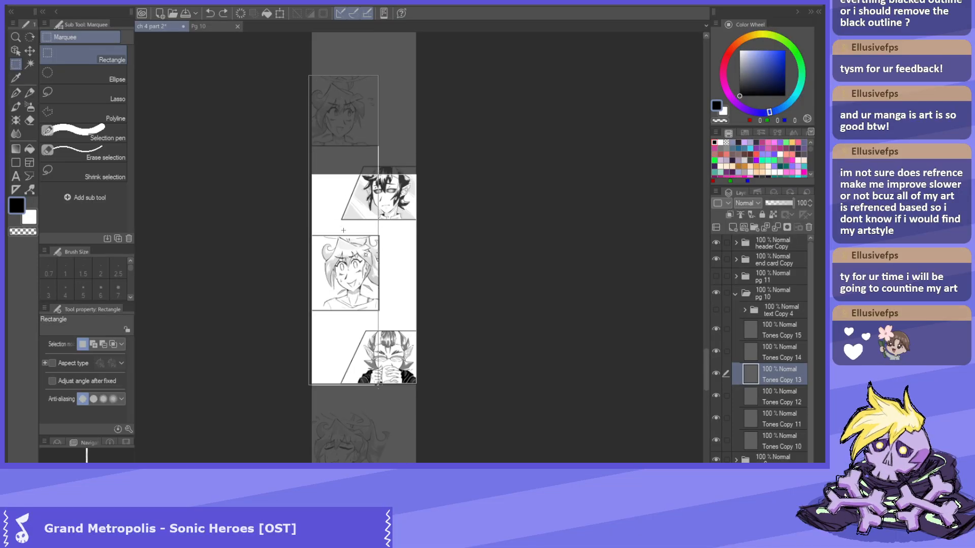
pyautogui.moveTo(380, 445); pyautogui.dragTo(377, 461)
pyautogui.scroll(-1, 377, 447)
pyautogui.hscroll(-5, 344, 394)
pyautogui.scroll(-2, 226, 363)
pyautogui.hotkey('ctrl', 'z')
# Frame the closed-eyes drawing below the mug-drinking panel with a black rectangle at brush size 5, extending past the page's left edge.
pyautogui.scroll(1, 264, 370)
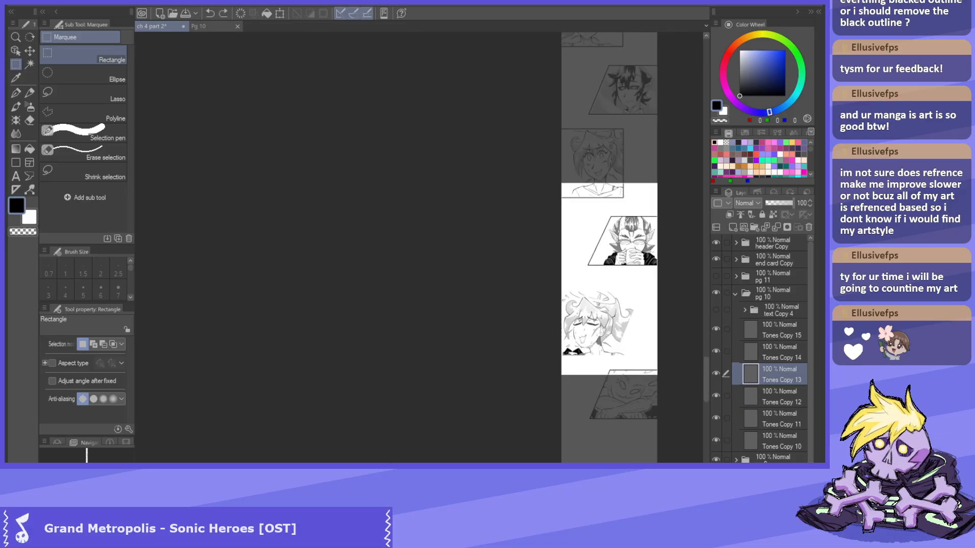
pyautogui.hscroll(4, 342, 366)
pyautogui.scroll(2, 343, 365)
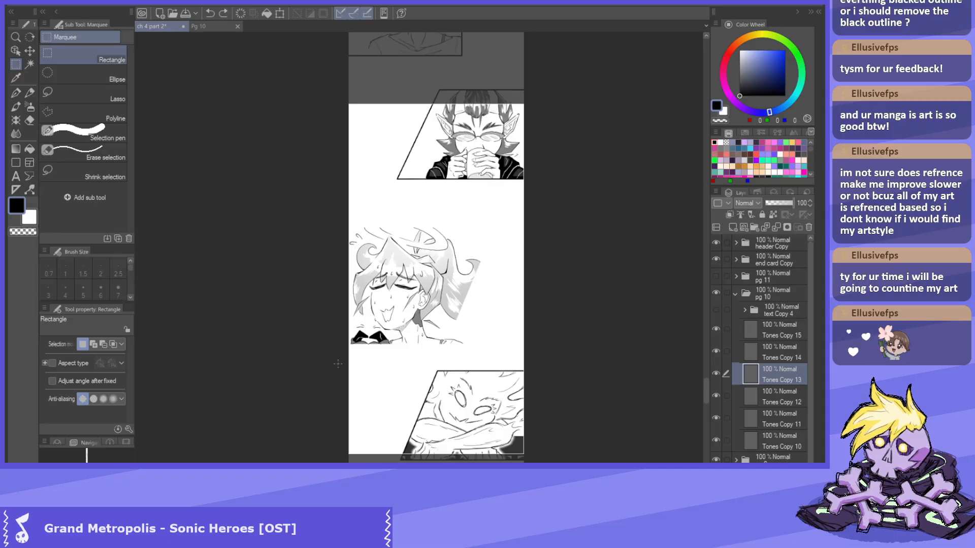
pyautogui.scroll(1, 342, 365)
pyautogui.scroll(-2, 477, 277)
pyautogui.scroll(1, 477, 277)
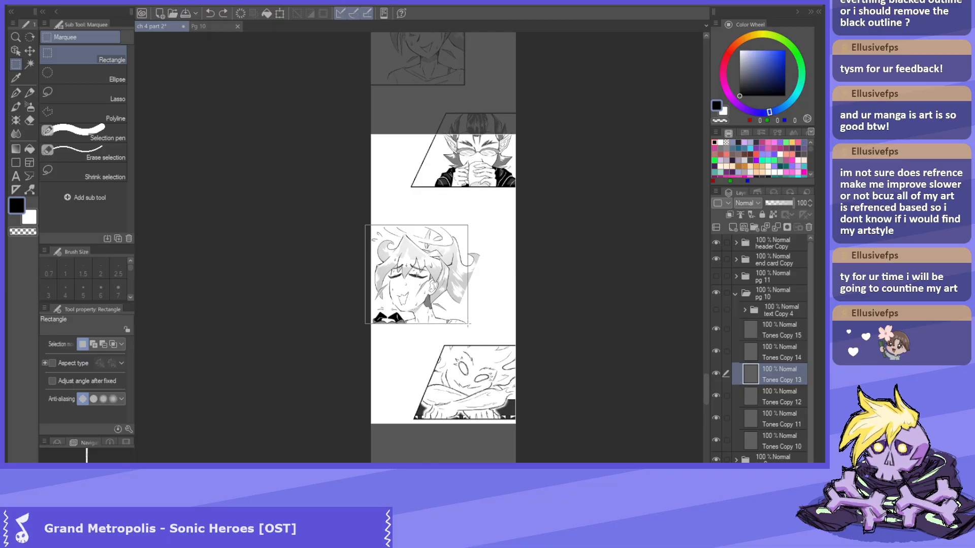
pyautogui.moveTo(468, 324); pyautogui.dragTo(467, 323)
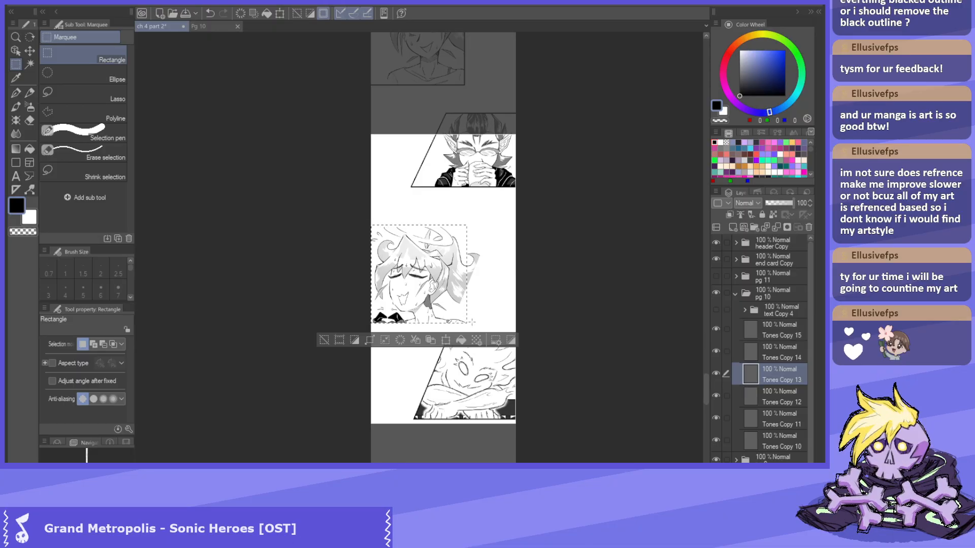
pyautogui.hotkey('ctrl', 'z')
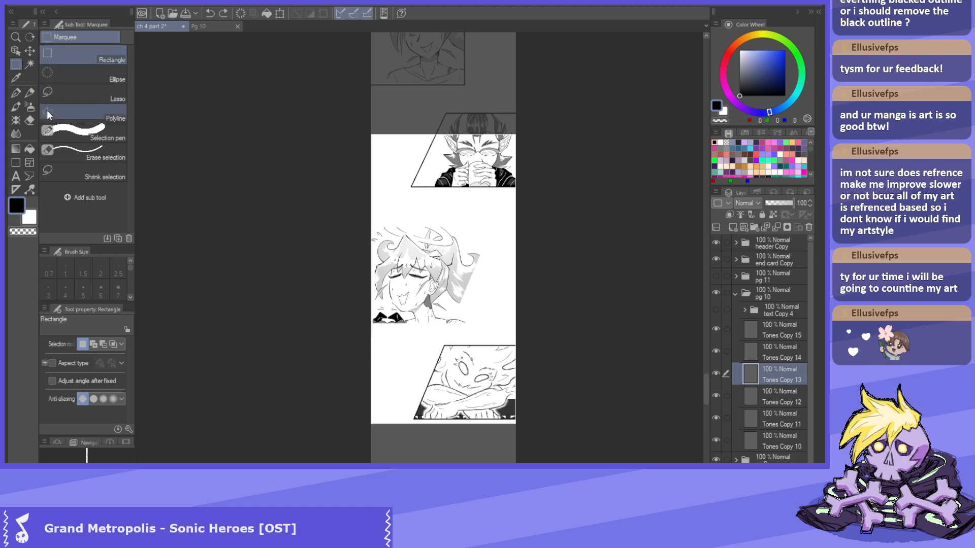
pyautogui.click(16, 162)
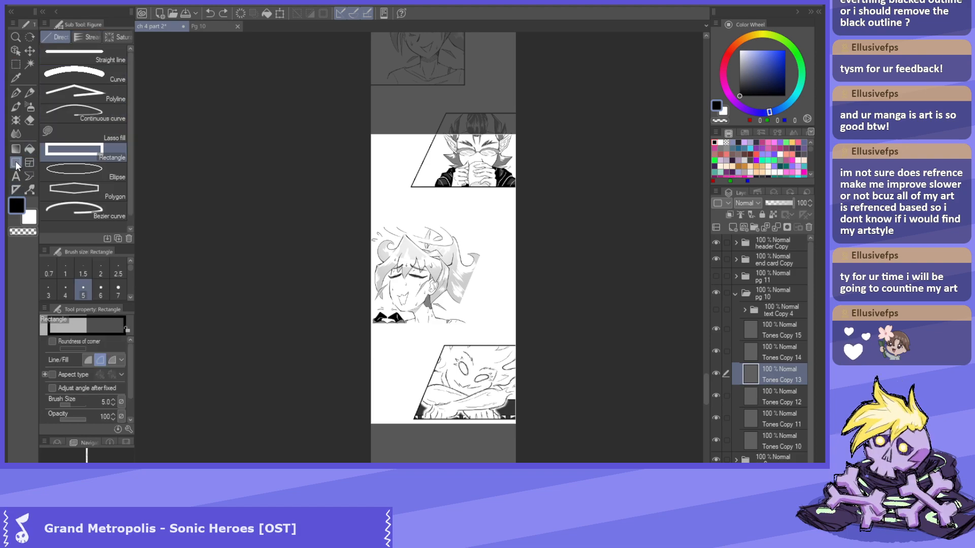
pyautogui.moveTo(363, 80); pyautogui.dragTo(318, 225)
# Select the strip outside the closed-eyes panel's right border and delete the hair spilling past it, including on Tones Copy 14.
pyautogui.scroll(5, 449, 307)
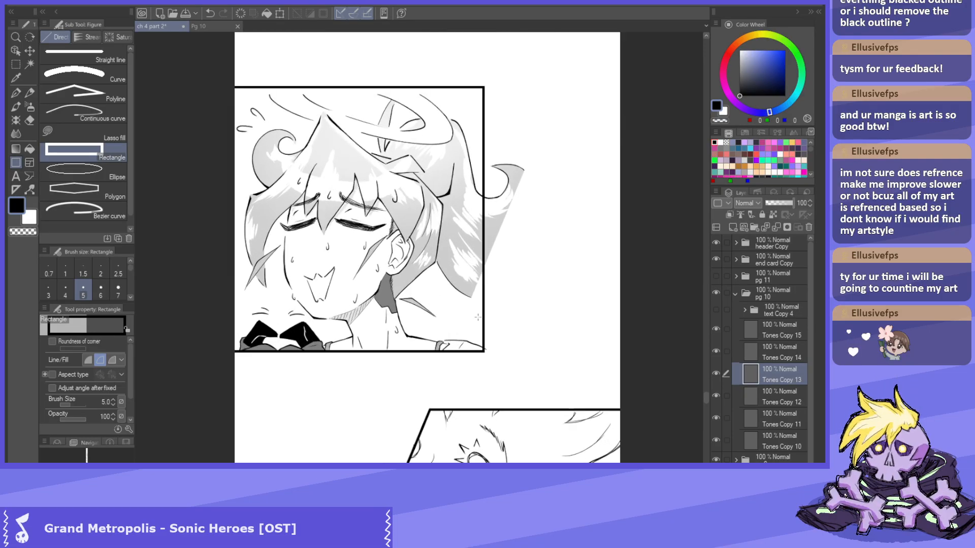
pyautogui.scroll(1, 502, 293)
pyautogui.press('m')
pyautogui.scroll(1, 537, 287)
pyautogui.moveTo(537, 452); pyautogui.dragTo(448, 442)
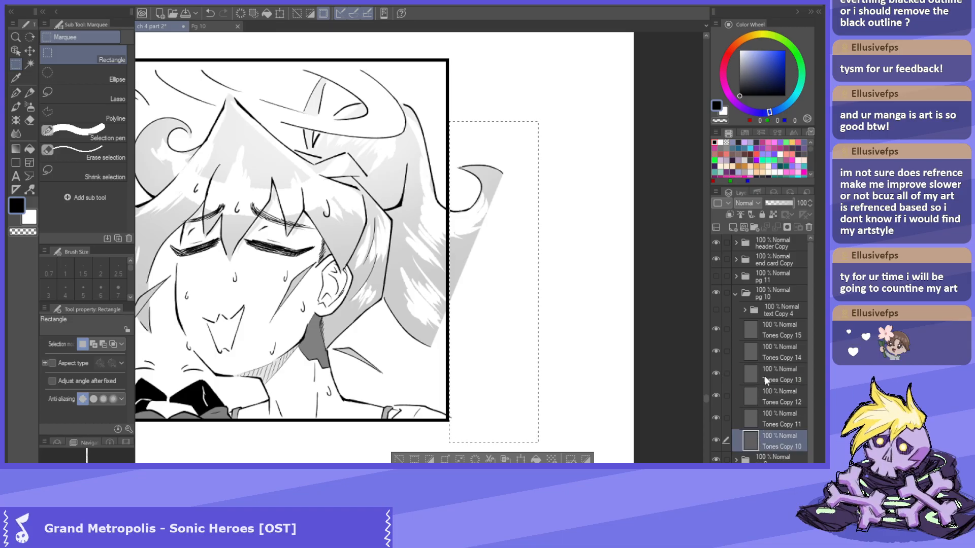
pyautogui.click(771, 328)
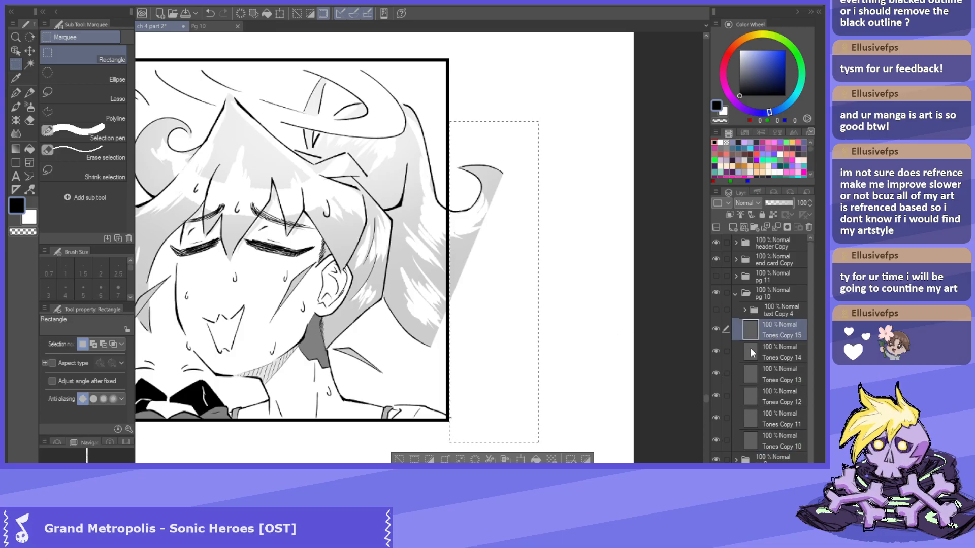
pyautogui.click(768, 351)
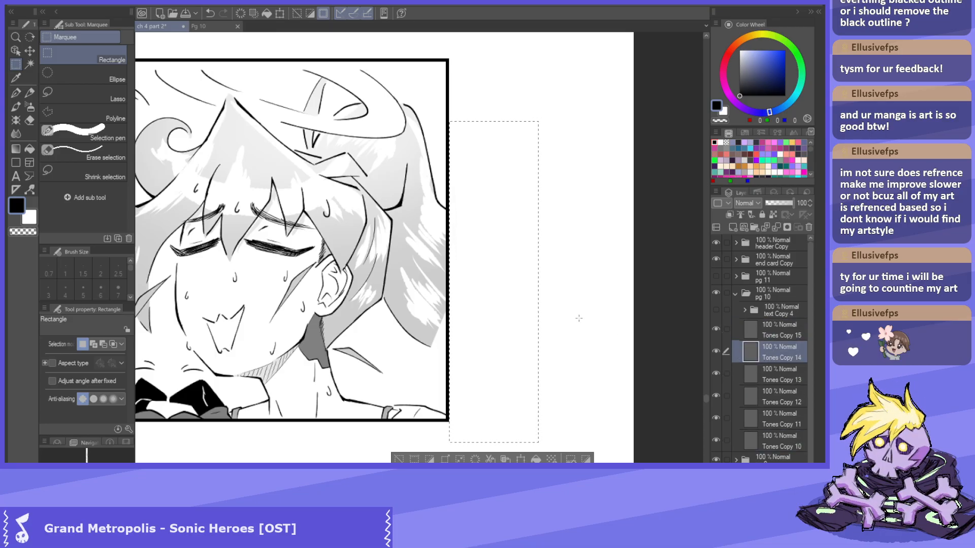
# Clear the selection, review the spacing around the newly framed closed-eyes panel and save the comic document.
pyautogui.scroll(-1, 566, 314)
pyautogui.scroll(-3, 566, 314)
pyautogui.scroll(2, 447, 356)
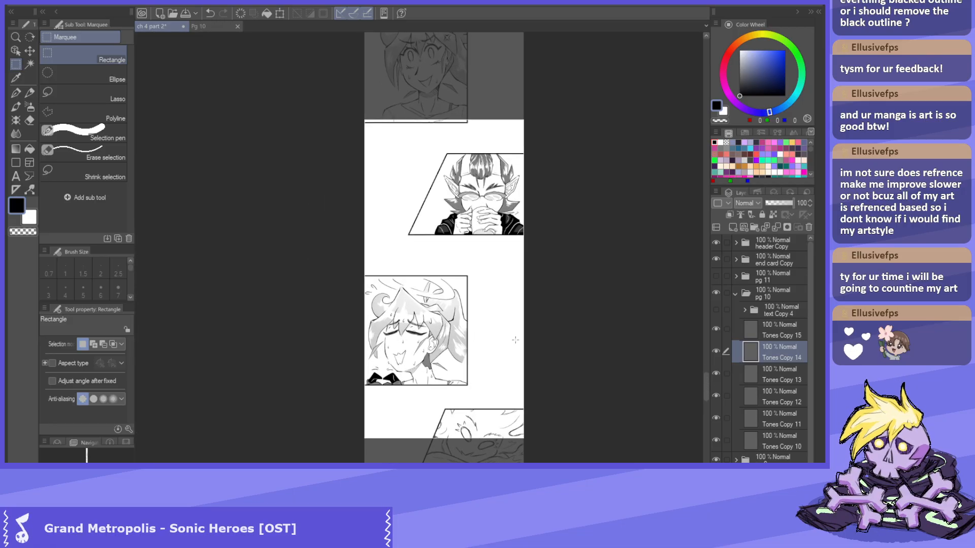
pyautogui.scroll(-3, 446, 356)
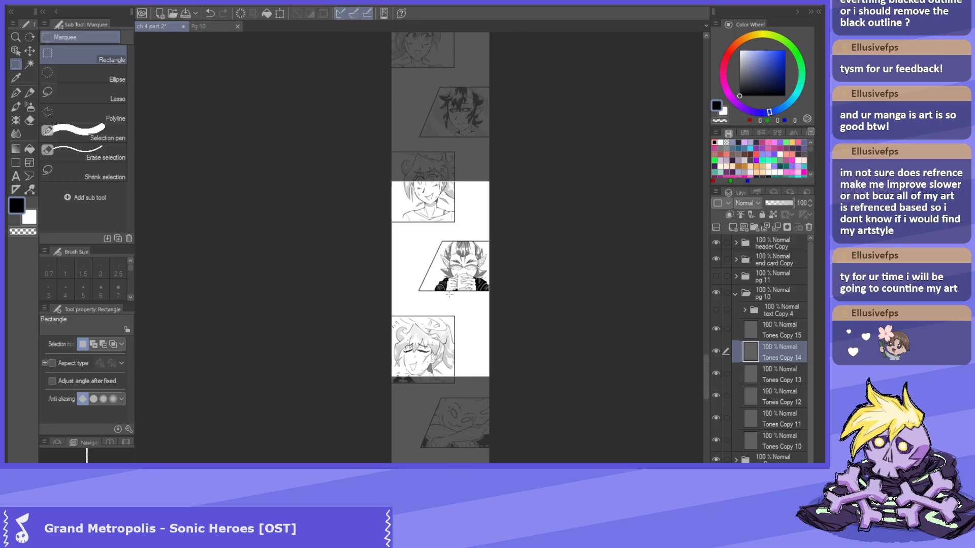
pyautogui.click(15, 50)
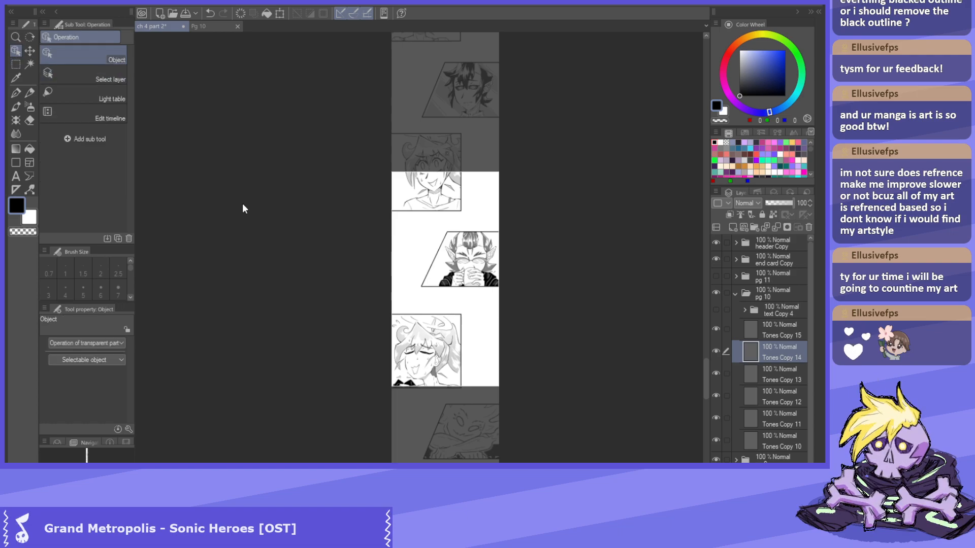
pyautogui.scroll(1, 499, 442)
pyautogui.scroll(2, 495, 431)
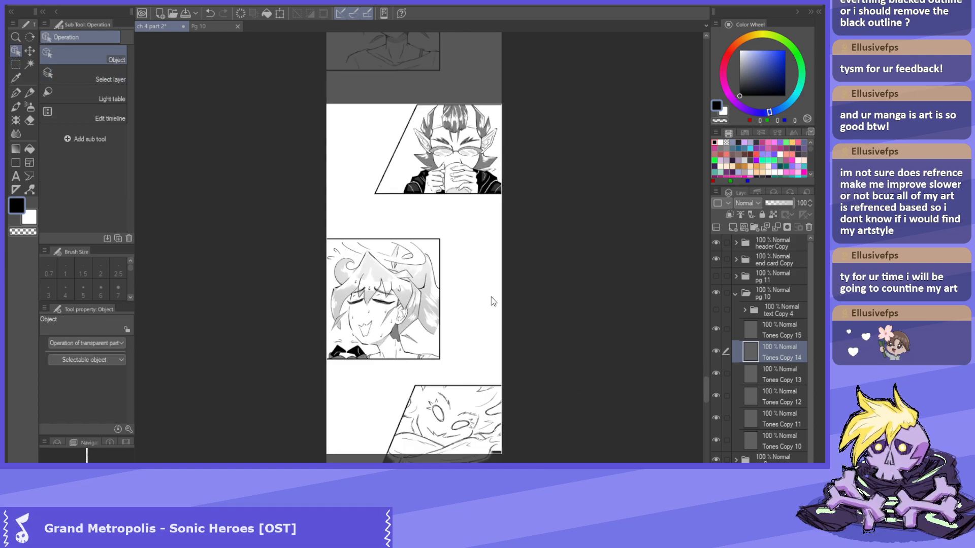
pyautogui.scroll(-3, 483, 312)
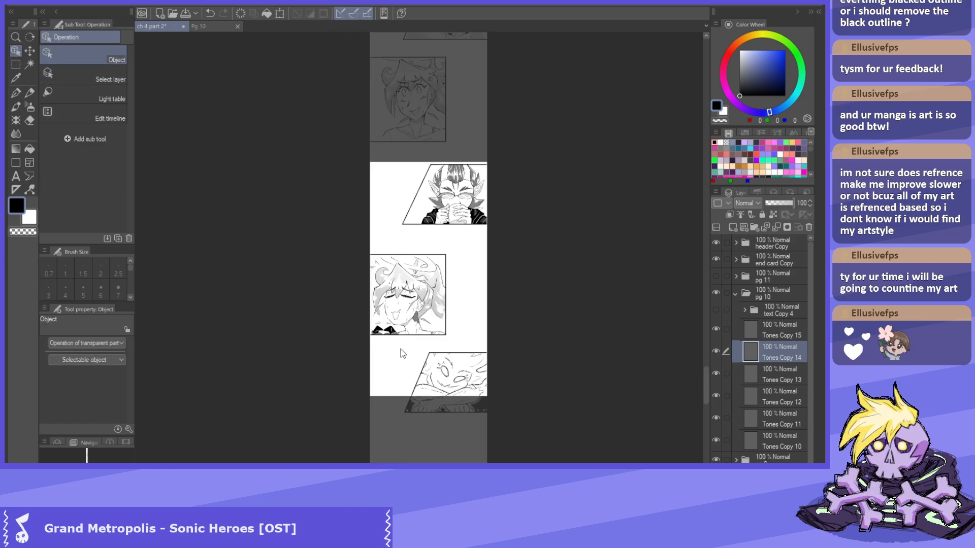
pyautogui.scroll(1, 400, 349)
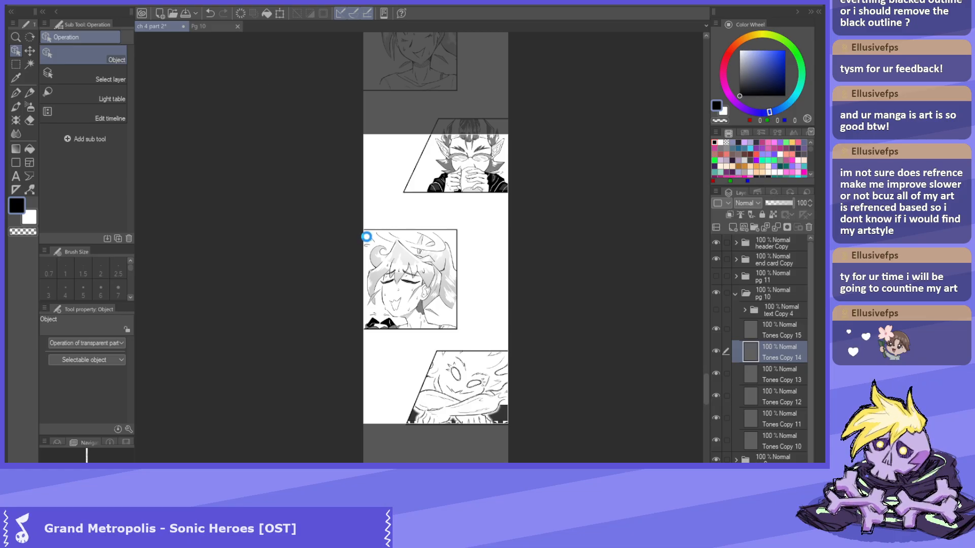
pyautogui.hotkey('ctrl', 's')
pyautogui.scroll(-3, 366, 357)
pyautogui.scroll(1, 366, 358)
pyautogui.scroll(-2, 370, 329)
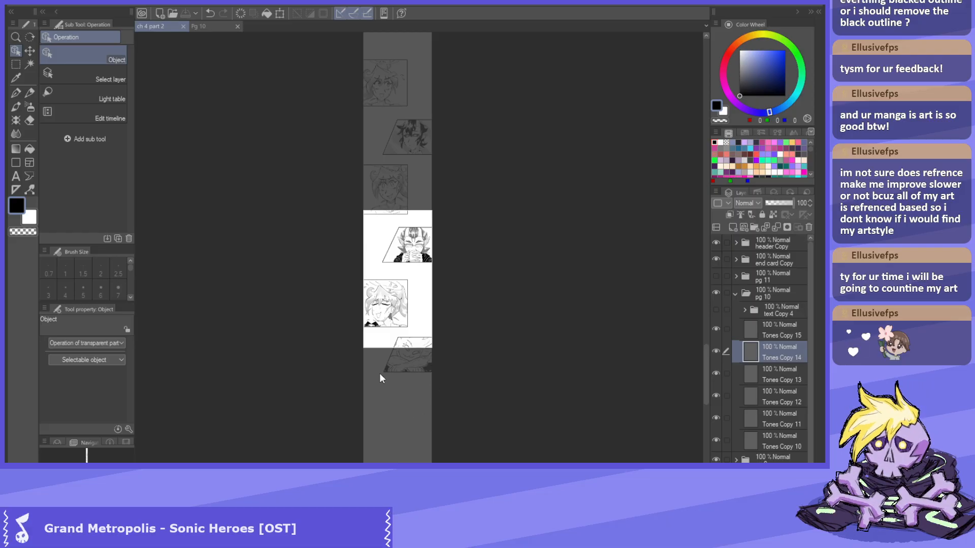
# Select the closed-eyes panel's frame on Tones Copy 13 with a rectangular marquee, paste it onto a new layer and deselect.
pyautogui.scroll(2, 361, 336)
pyautogui.scroll(1, 360, 336)
pyautogui.click(716, 351)
pyautogui.click(715, 352)
pyautogui.click(717, 377)
pyautogui.click(717, 377)
pyautogui.click(780, 377)
pyautogui.press('m')
pyautogui.moveTo(319, 207); pyautogui.dragTo(447, 328)
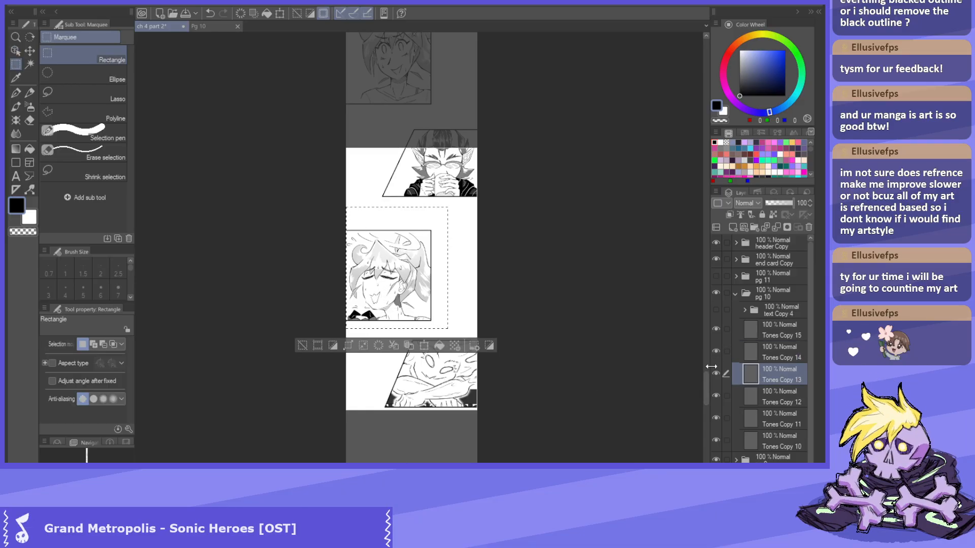
pyautogui.hotkey('ctrl', 'v')
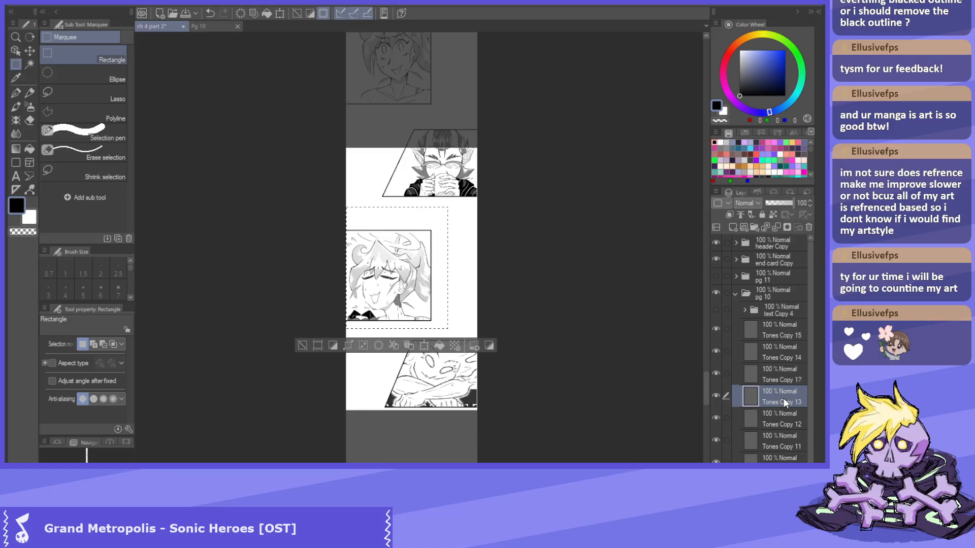
pyautogui.hotkey('ctrl', 'd')
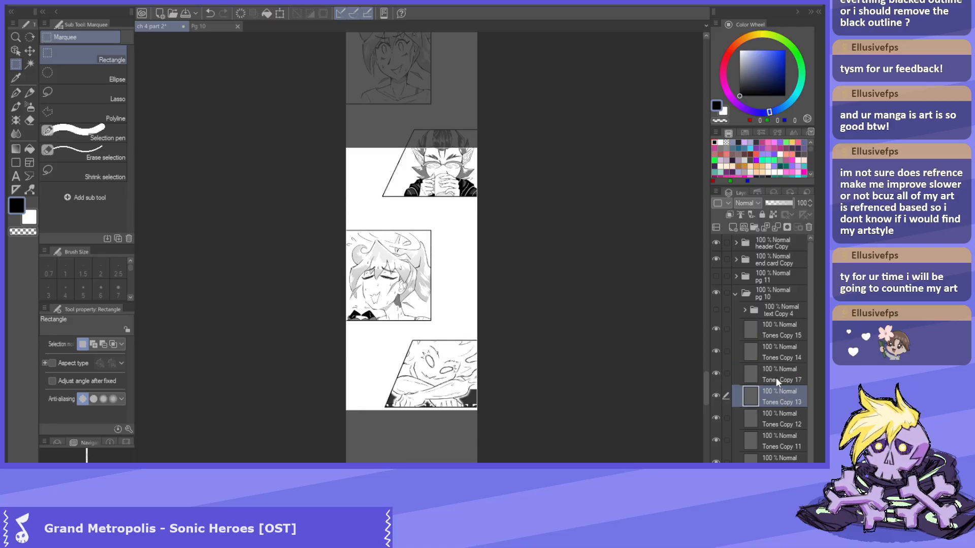
# Move the pasted frame layer above Tones Copy 14 and merge it down into that layer.
pyautogui.click(776, 375)
pyautogui.moveTo(778, 348); pyautogui.dragTo(777, 338)
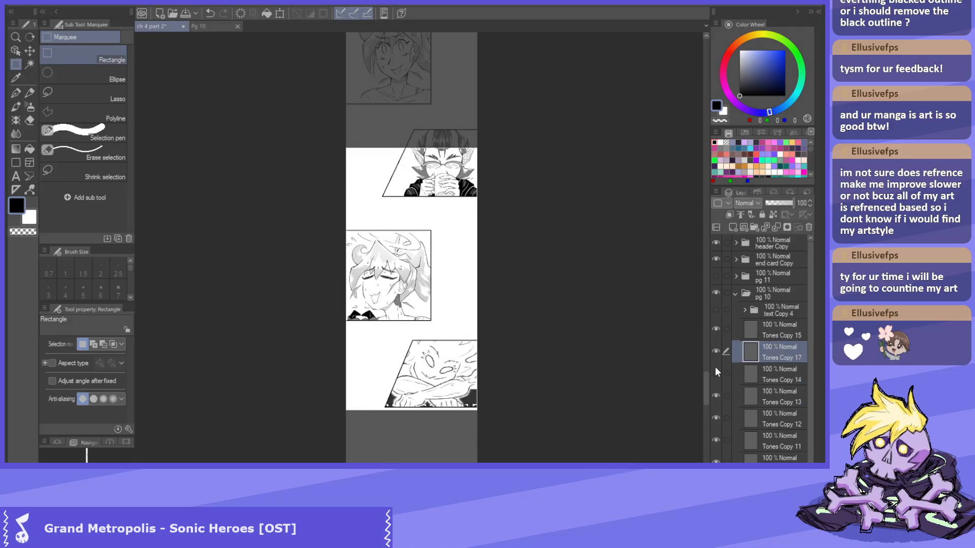
pyautogui.click(715, 369)
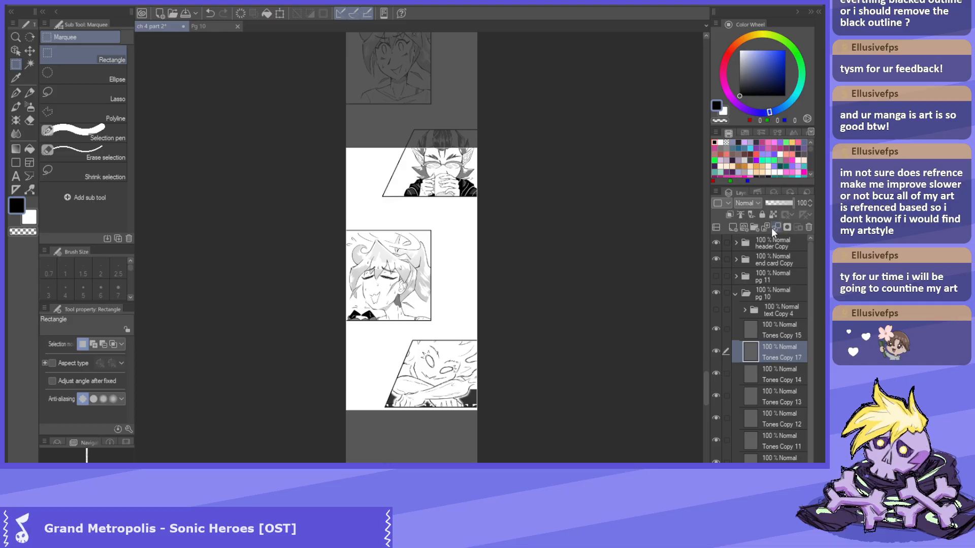
# Check which panel each layer from Tones Copy 15 down to Tones Copy 10 holds by hiding them one by one and showing them again.
pyautogui.scroll(-3, 470, 169)
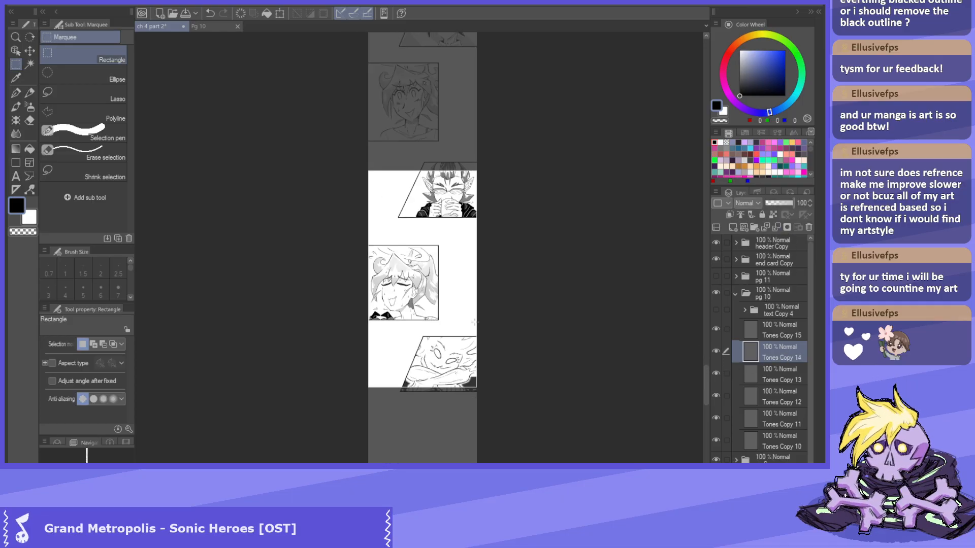
pyautogui.scroll(2, 471, 169)
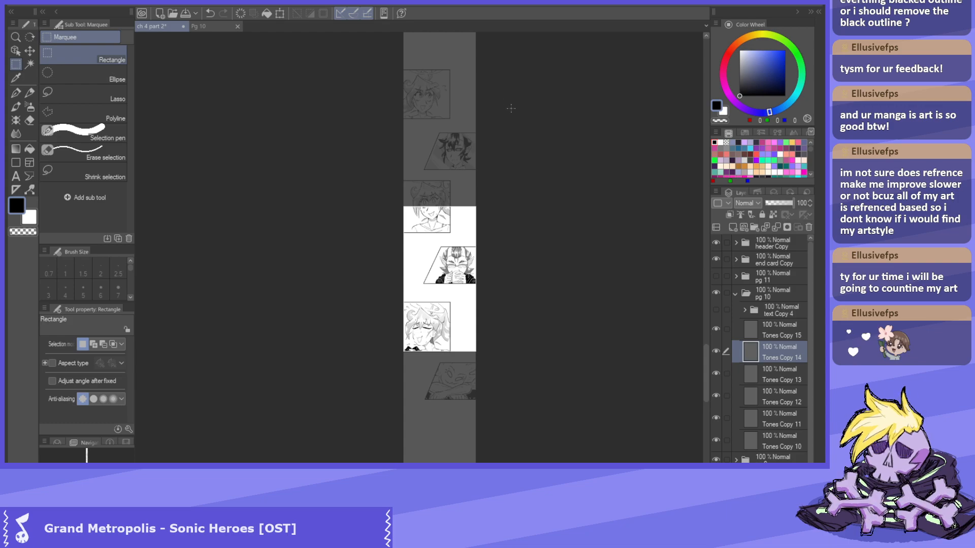
pyautogui.click(719, 329)
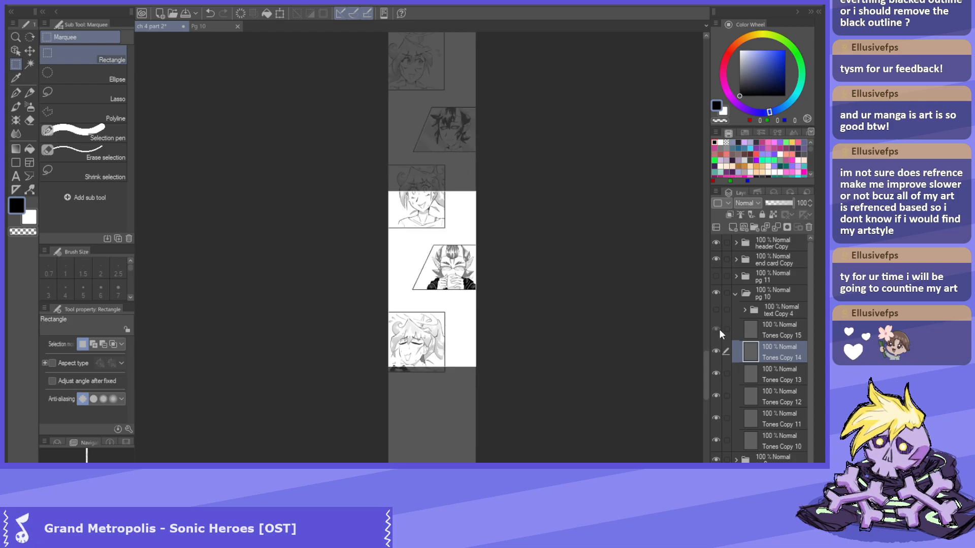
pyautogui.click(717, 350)
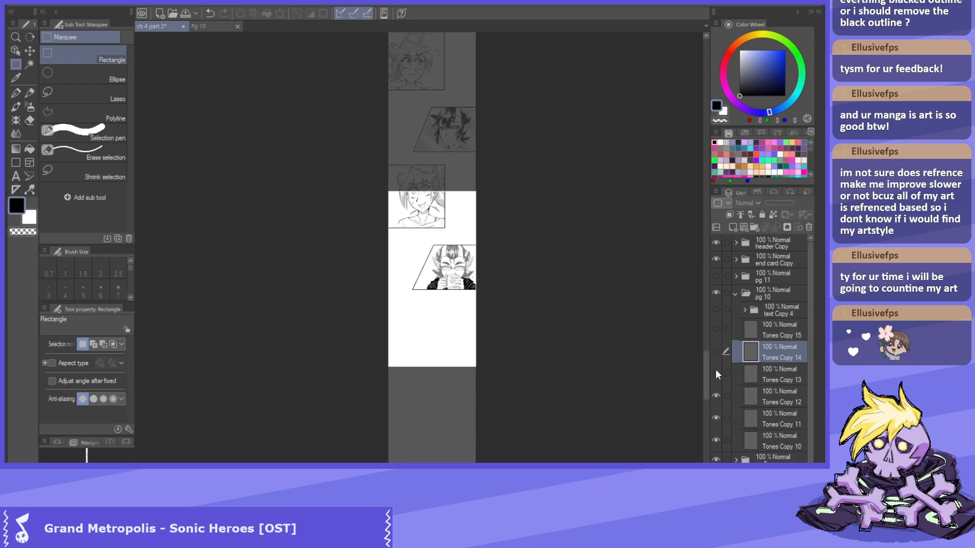
pyautogui.click(715, 372)
pyautogui.click(715, 392)
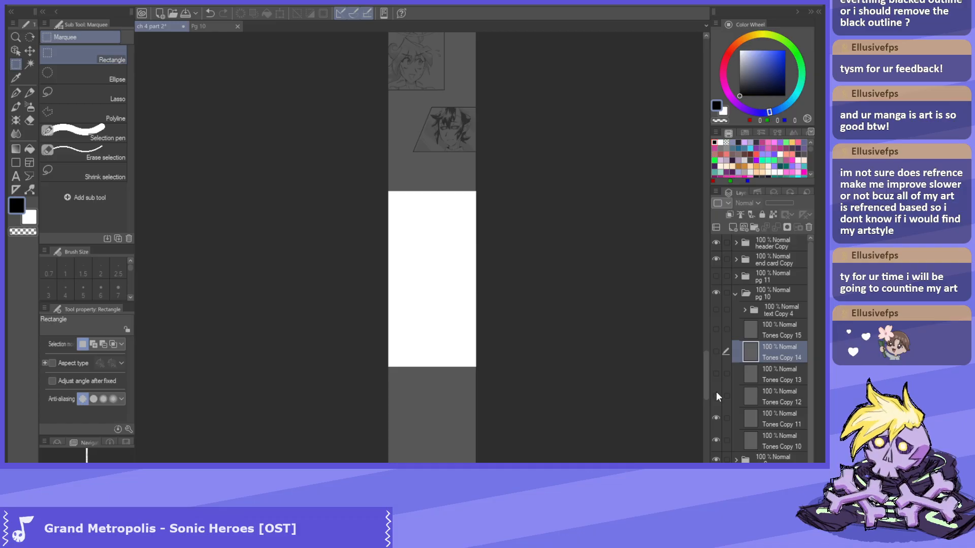
pyautogui.click(714, 418)
pyautogui.click(714, 439)
pyautogui.moveTo(713, 436); pyautogui.dragTo(715, 319)
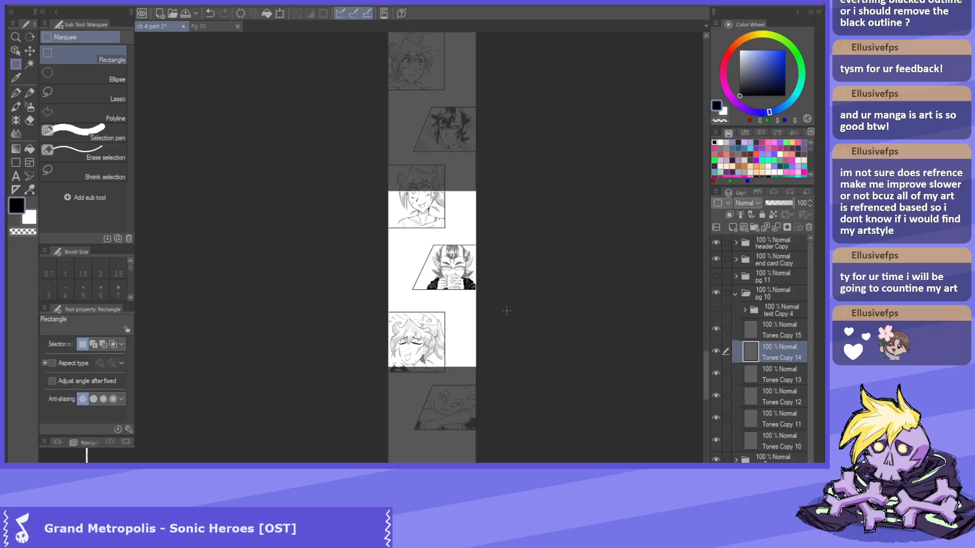
# Switch to the Object tool and save the comic with the merged panel layers.
pyautogui.click(17, 51)
pyautogui.scroll(-2, 387, 315)
pyautogui.scroll(2, 421, 208)
pyautogui.scroll(-3, 411, 222)
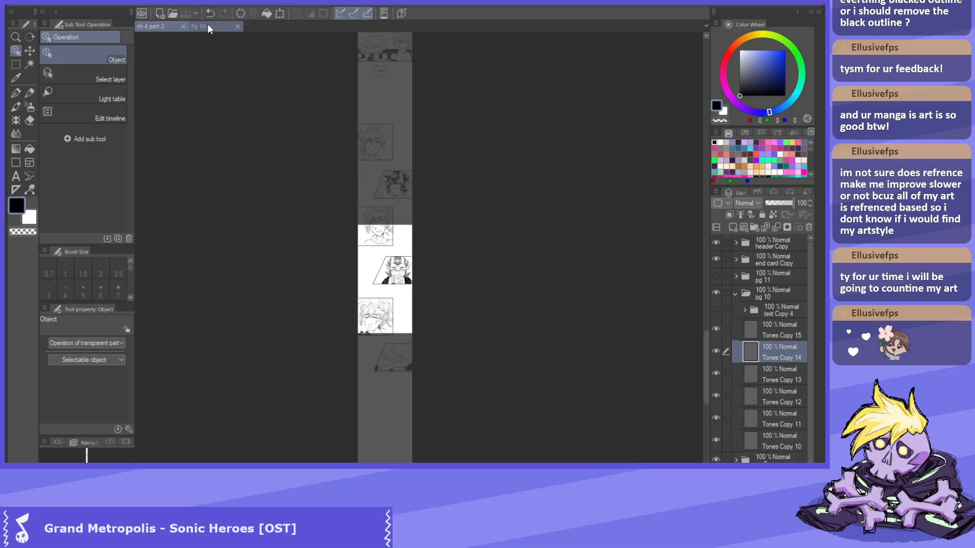
# Show and expand the text Copy 4 folder in pg 10, go through its lettering layers and save the document.
pyautogui.click(717, 309)
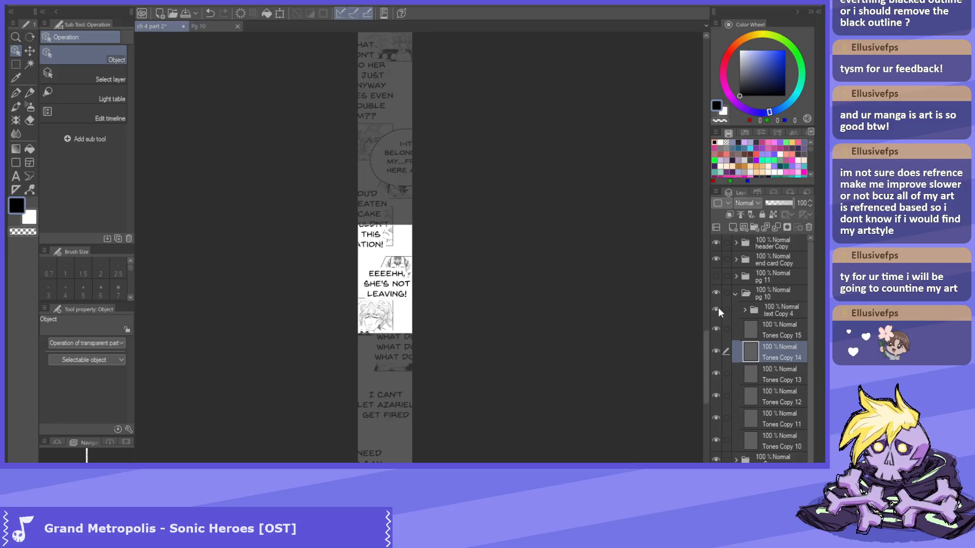
pyautogui.click(757, 312)
pyautogui.click(745, 312)
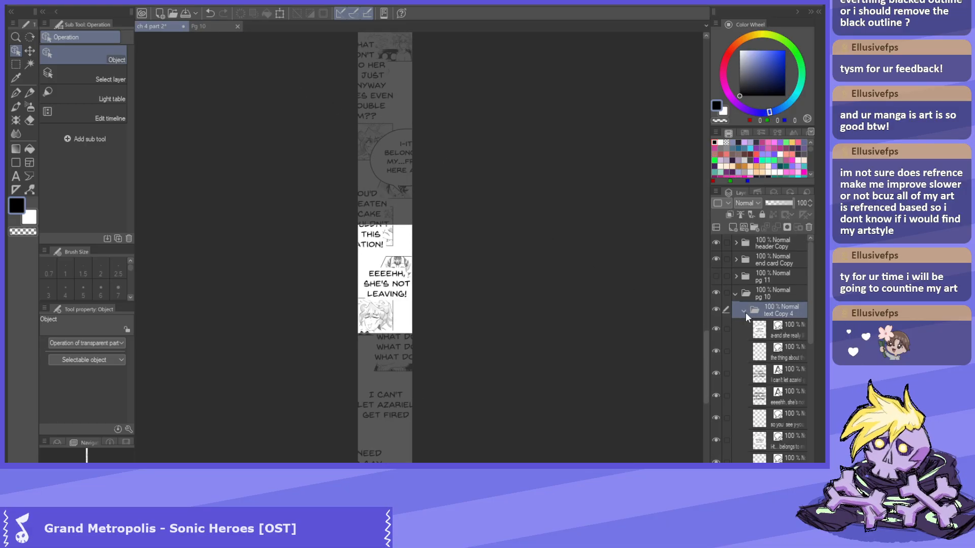
pyautogui.scroll(-1, 788, 358)
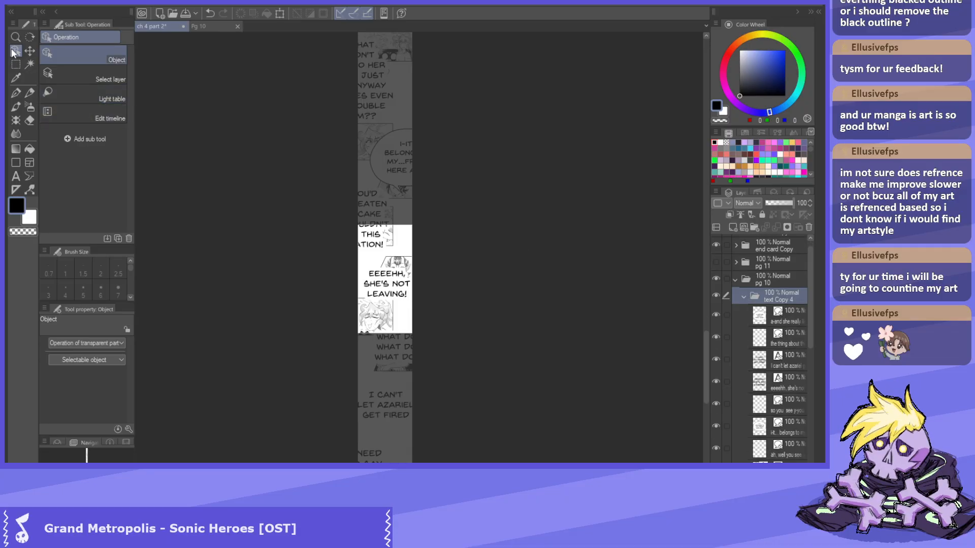
pyautogui.scroll(-2, 444, 207)
pyautogui.scroll(-10, 775, 429)
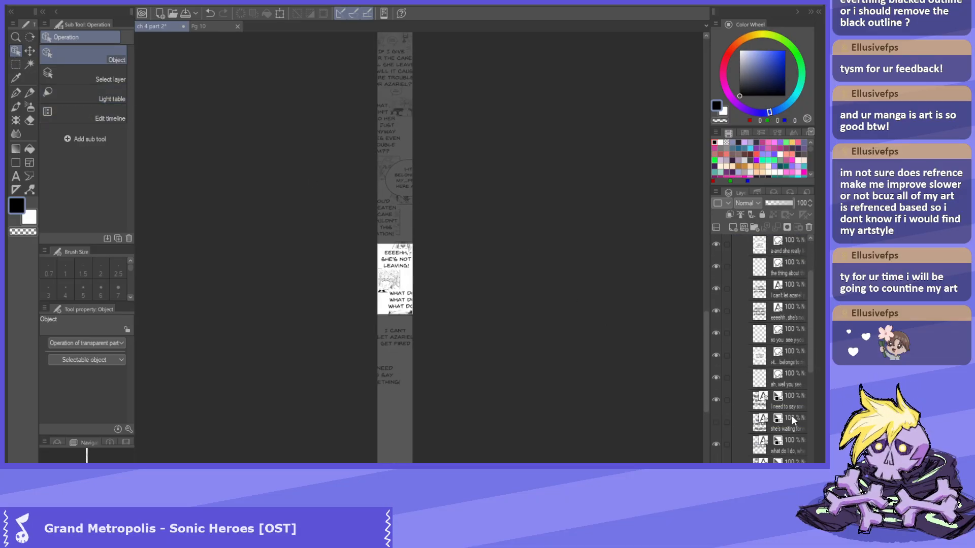
pyautogui.scroll(-4, 766, 397)
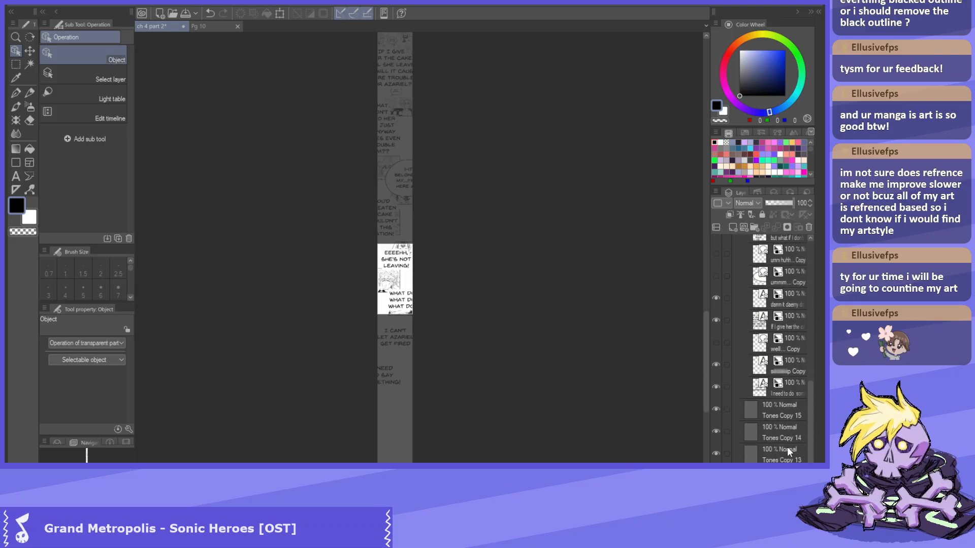
pyautogui.scroll(3, 788, 449)
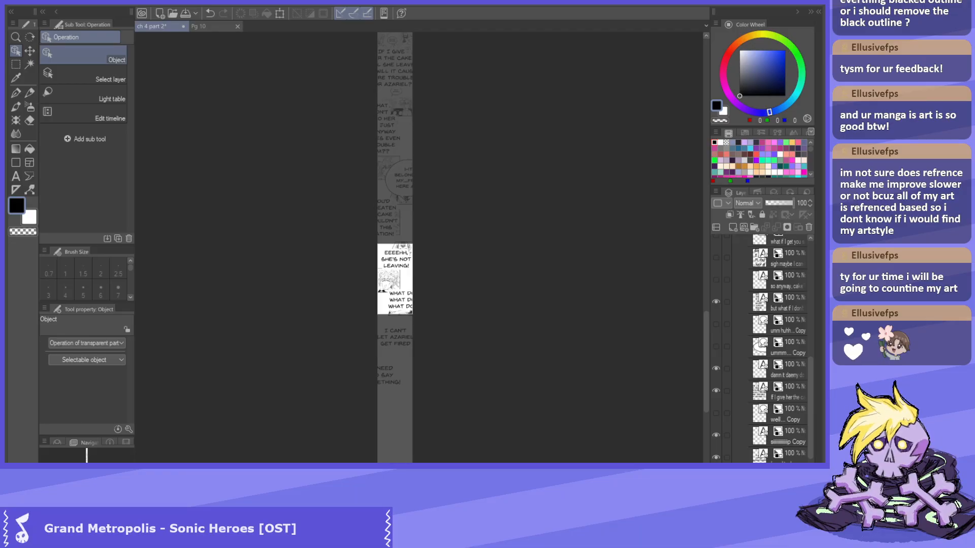
pyautogui.click(188, 14)
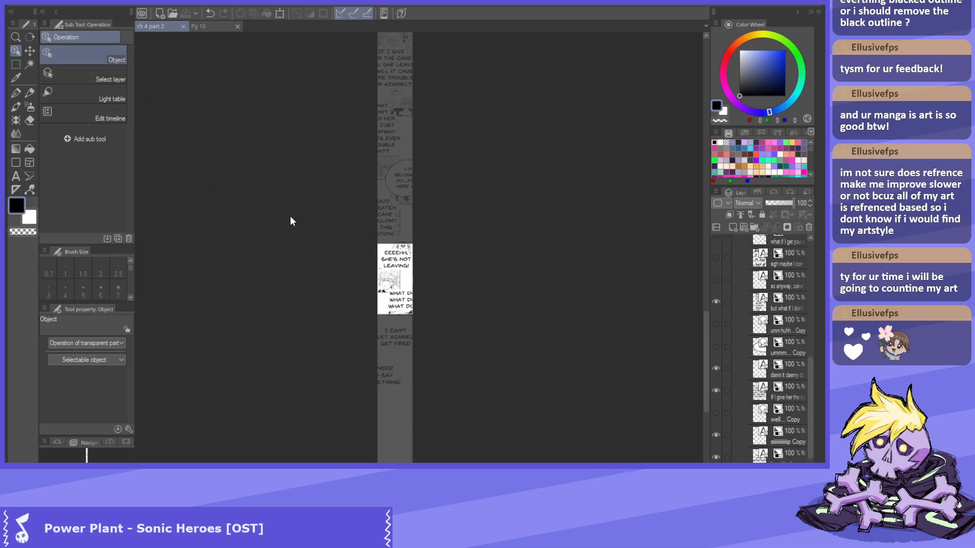
# Examine the oversized page 10 lettering along the strip, selecting the "If I give her the cake" text among its panels.
pyautogui.scroll(-1, 452, 282)
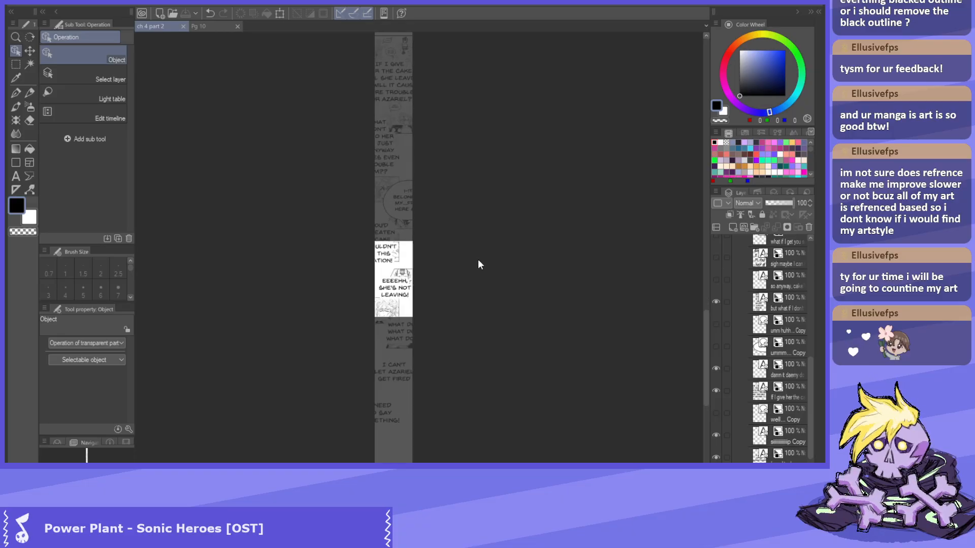
pyautogui.scroll(1, 371, 220)
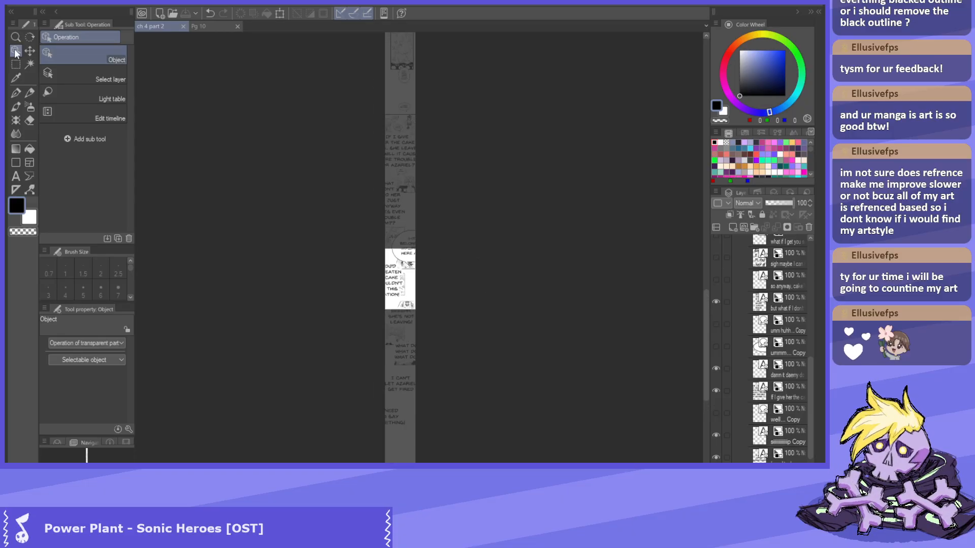
pyautogui.scroll(1, 401, 116)
pyautogui.click(402, 153)
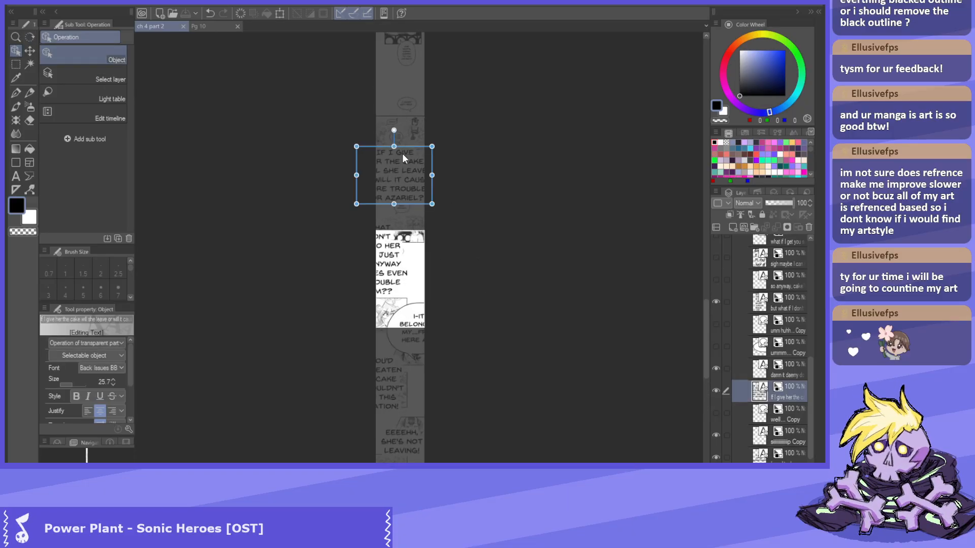
pyautogui.scroll(1, 404, 132)
pyautogui.scroll(-1, 389, 144)
pyautogui.scroll(1, 388, 144)
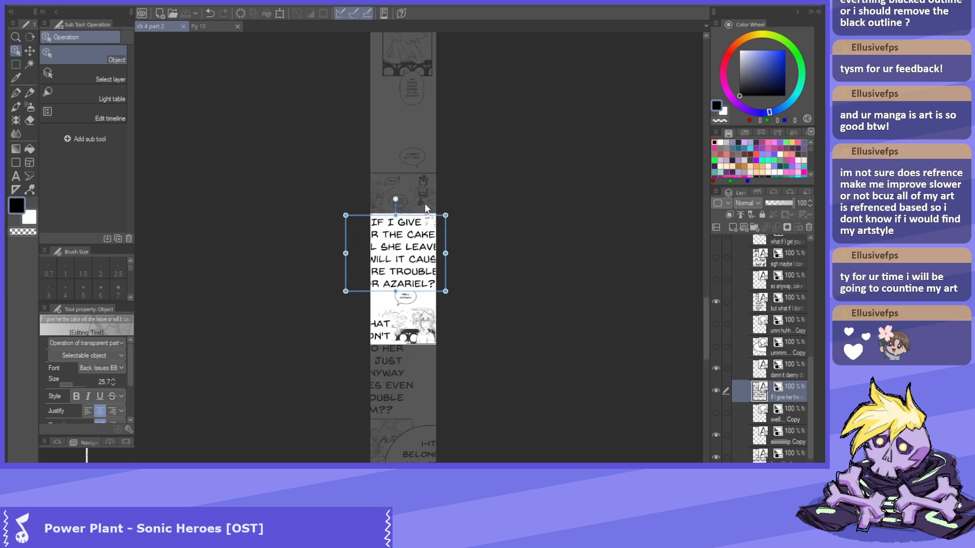
pyautogui.scroll(-2, 424, 176)
pyautogui.scroll(1, 457, 408)
pyautogui.scroll(-2, 415, 319)
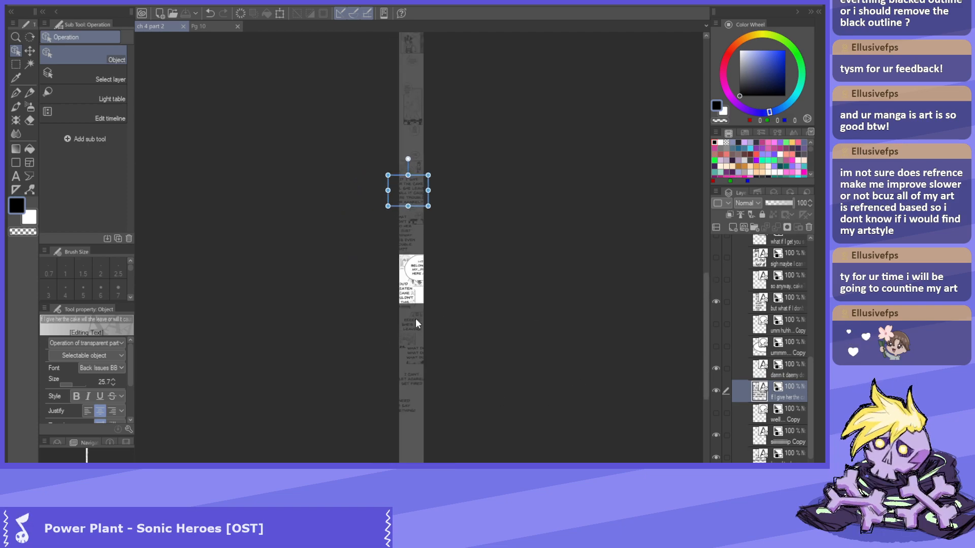
pyautogui.scroll(1, 427, 407)
pyautogui.scroll(1, 424, 405)
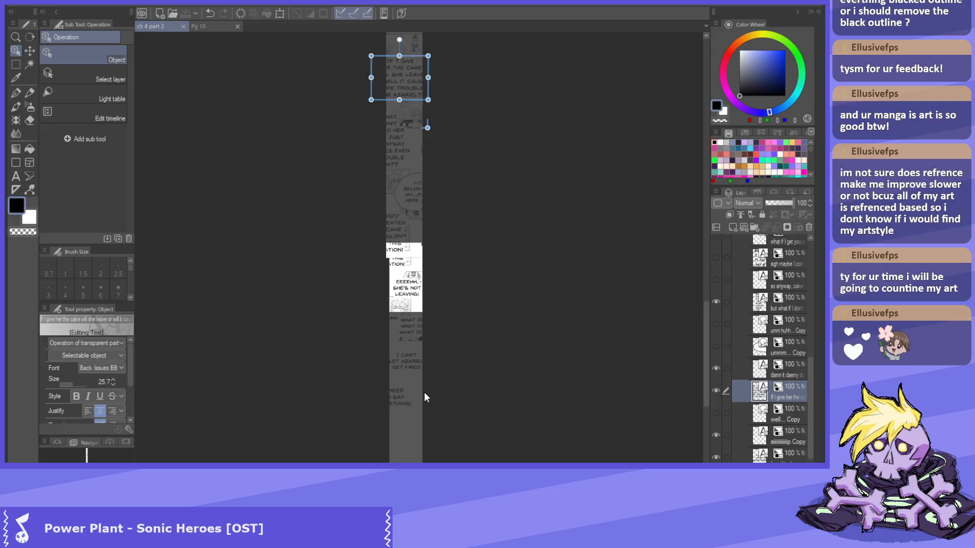
pyautogui.scroll(-2, 427, 238)
pyautogui.scroll(-1, 428, 243)
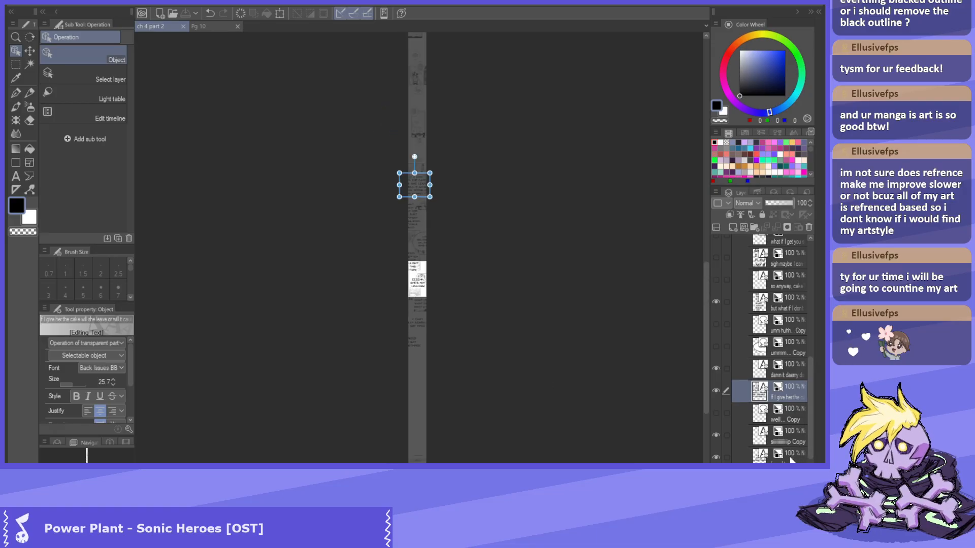
# Bring the "I need to do something!" text onto the strip, set its font size to 7 and centre it in the blank area.
pyautogui.click(439, 345)
pyautogui.scroll(3, 473, 431)
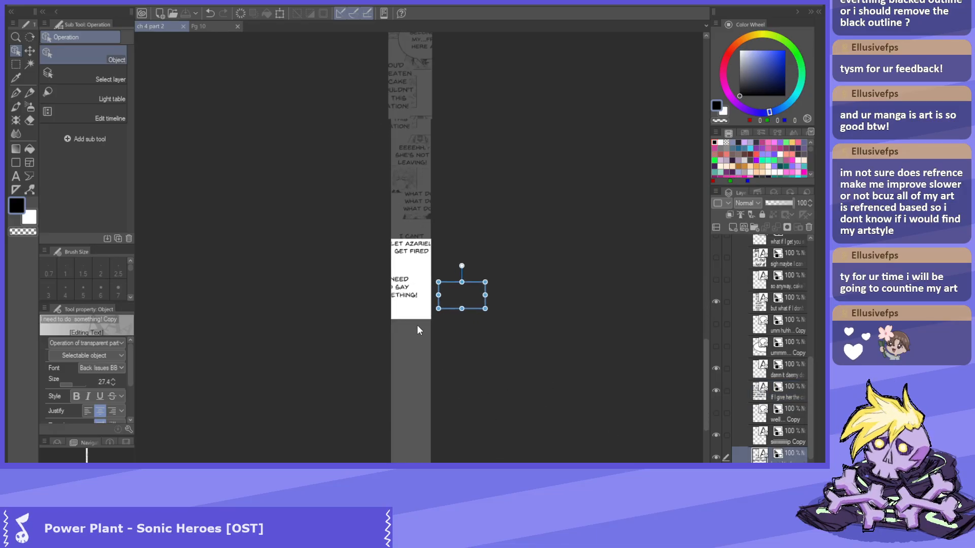
pyautogui.moveTo(491, 286); pyautogui.dragTo(410, 319)
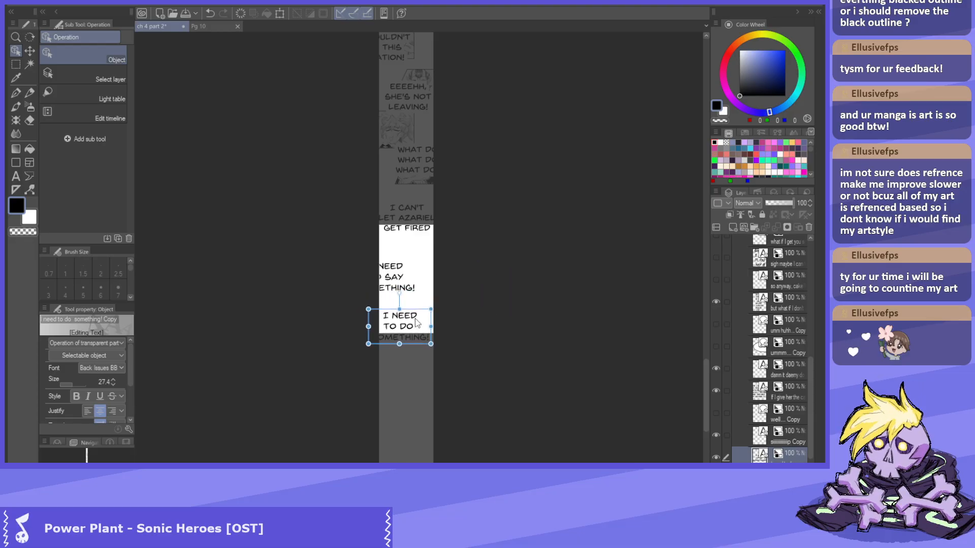
pyautogui.scroll(3, 411, 317)
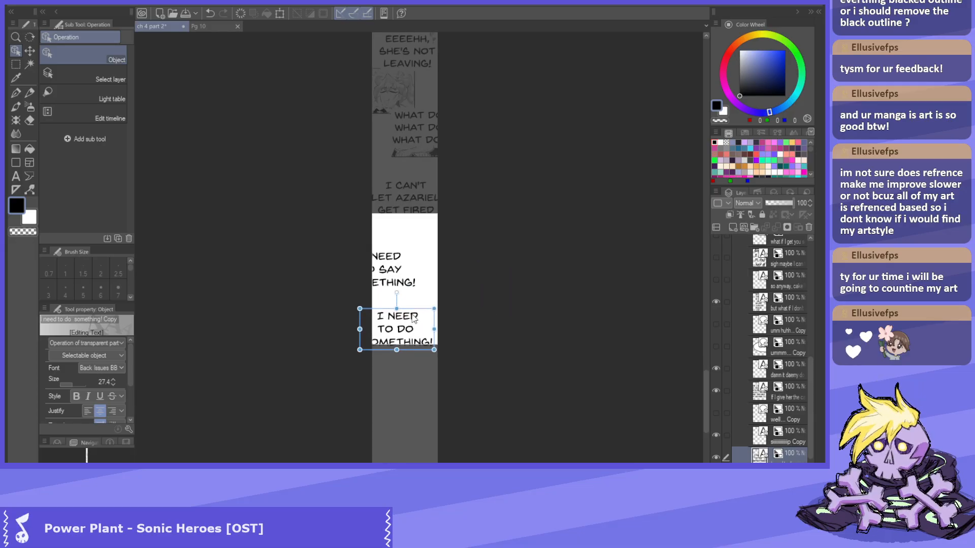
pyautogui.click(105, 384)
pyautogui.write('7')
pyautogui.press('Return')
pyautogui.scroll(2, 350, 327)
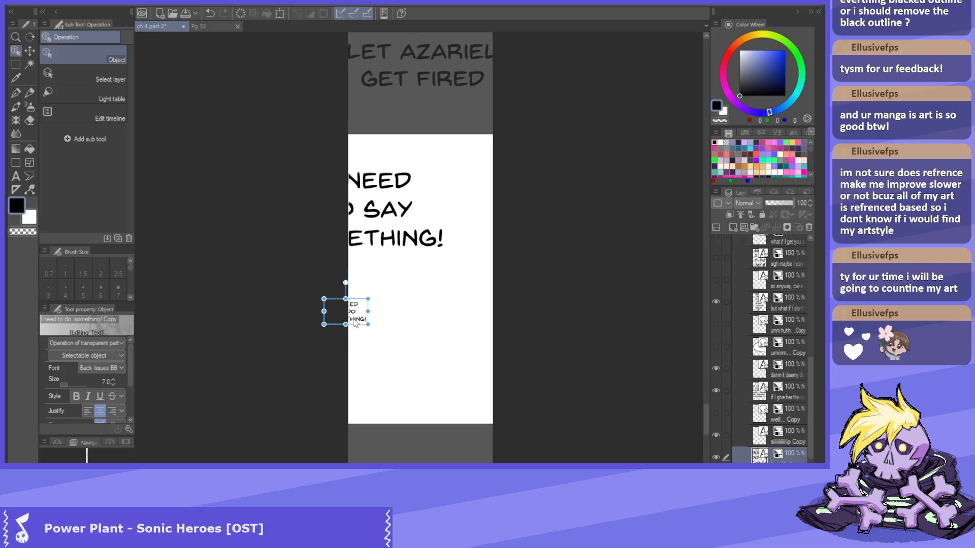
pyautogui.moveTo(361, 299); pyautogui.dragTo(428, 303)
# Set the "I need to say something!" text to size 7 and place it above the "I need to do something!" lettering.
pyautogui.click(372, 250)
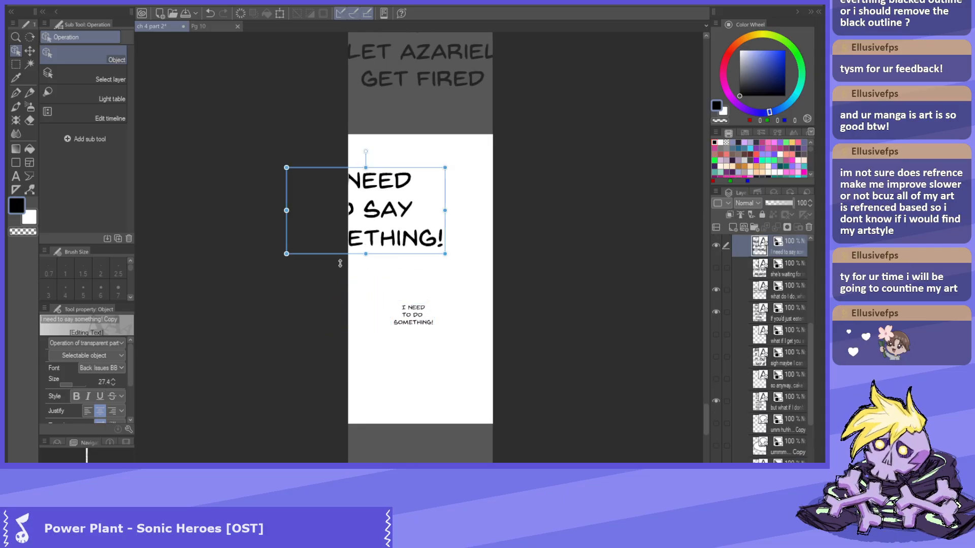
pyautogui.doubleClick(105, 382)
pyautogui.write('7')
pyautogui.press('Return')
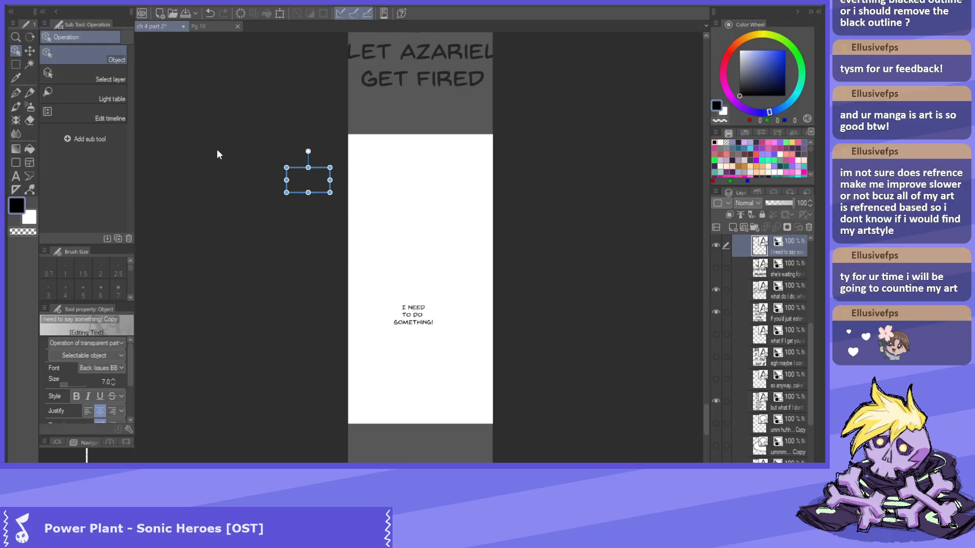
pyautogui.moveTo(308, 181); pyautogui.dragTo(413, 240)
# Set the "I can't let Azariel get fired" text to size 7 and place it just above "I need to say something!".
pyautogui.scroll(2, 411, 123)
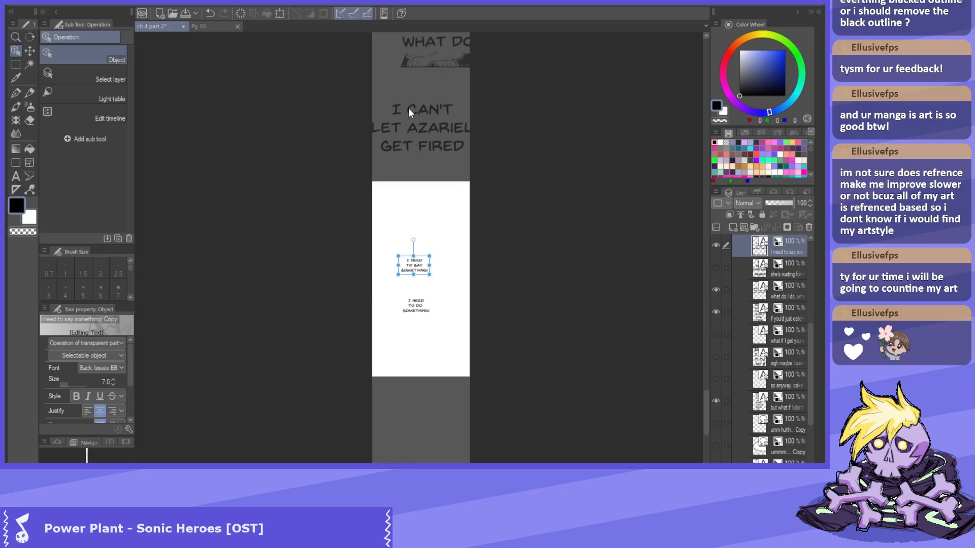
pyautogui.click(415, 118)
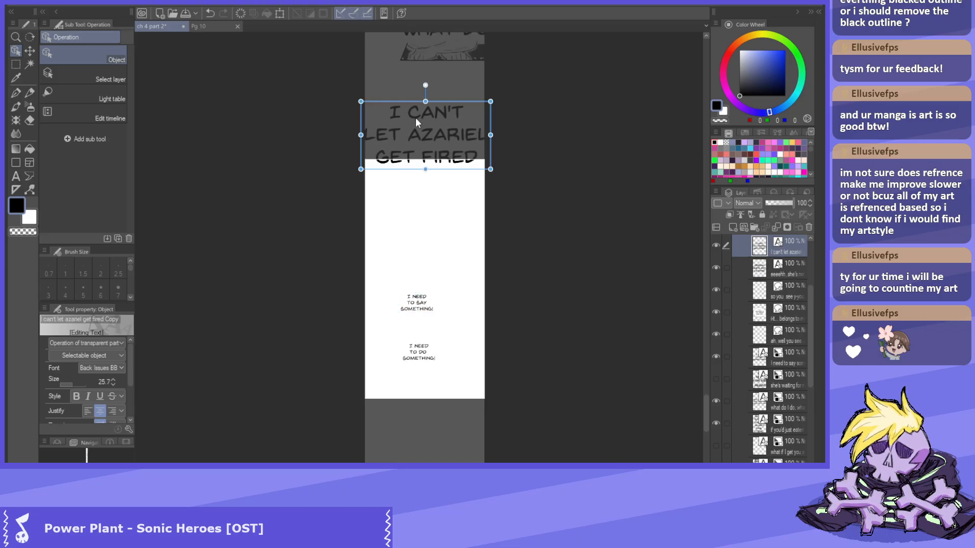
pyautogui.click(111, 381)
pyautogui.write('7')
pyautogui.press('Return')
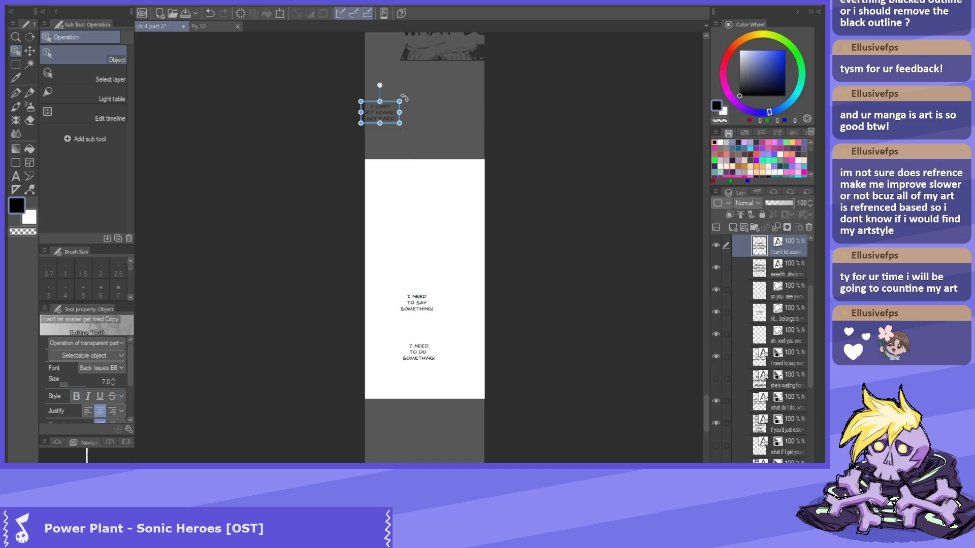
pyautogui.moveTo(390, 104); pyautogui.dragTo(427, 261)
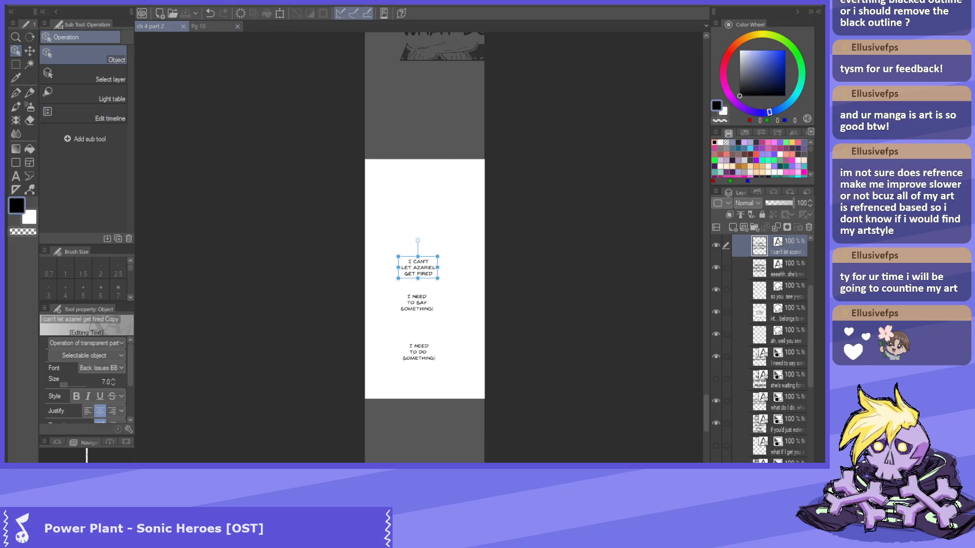
# Select the "what do I do" lettering that covers the panel above the blank area.
pyautogui.scroll(-4, 424, 380)
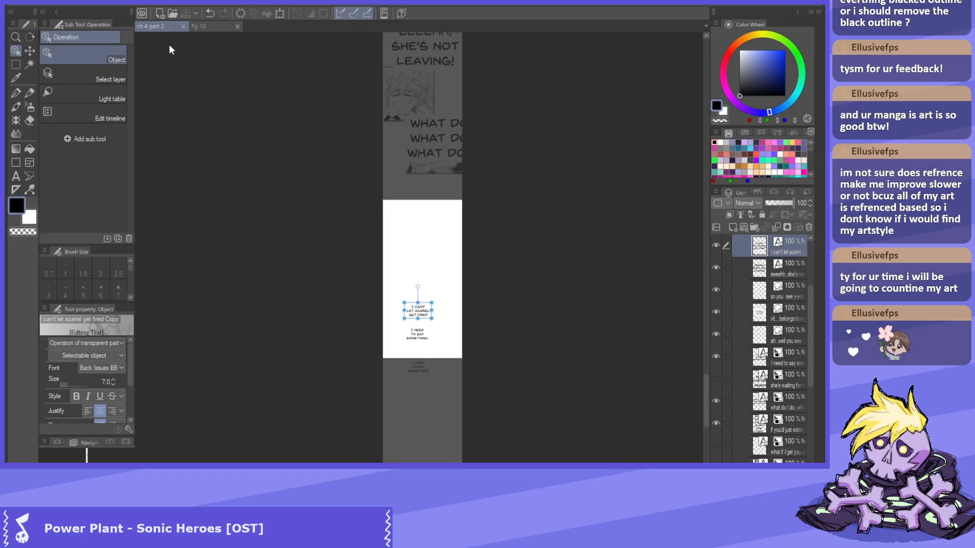
pyautogui.scroll(2, 439, 221)
pyautogui.click(418, 170)
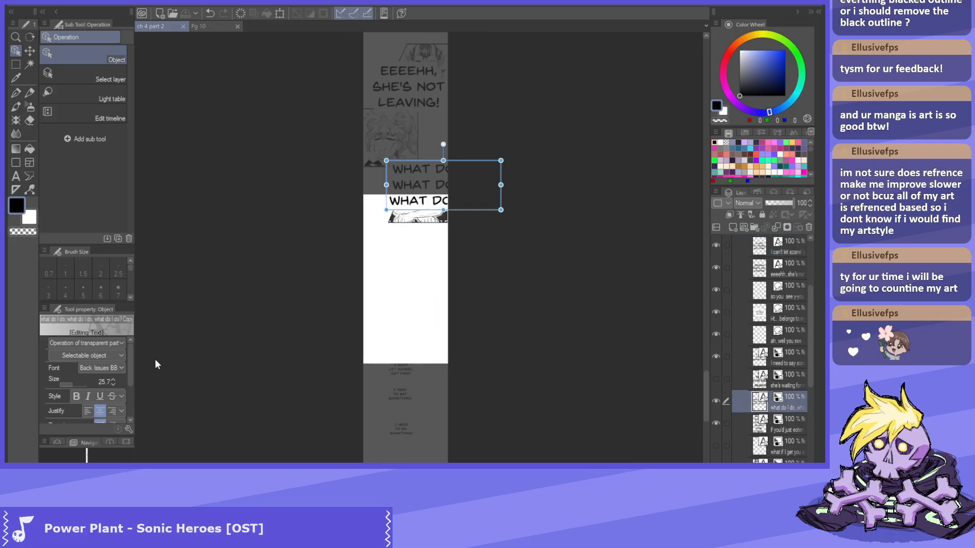
# Set the "What do I do" text to size 7 and move it just above the "I can't let Azariel get fired" text.
pyautogui.doubleClick(105, 381)
pyautogui.write('7')
pyautogui.press('Return')
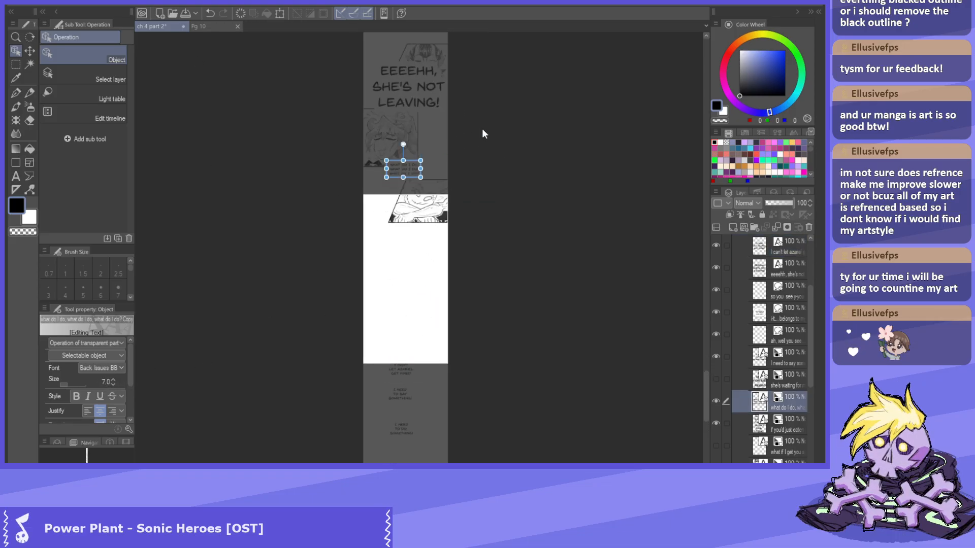
pyautogui.scroll(-3, 434, 404)
pyautogui.scroll(2, 385, 261)
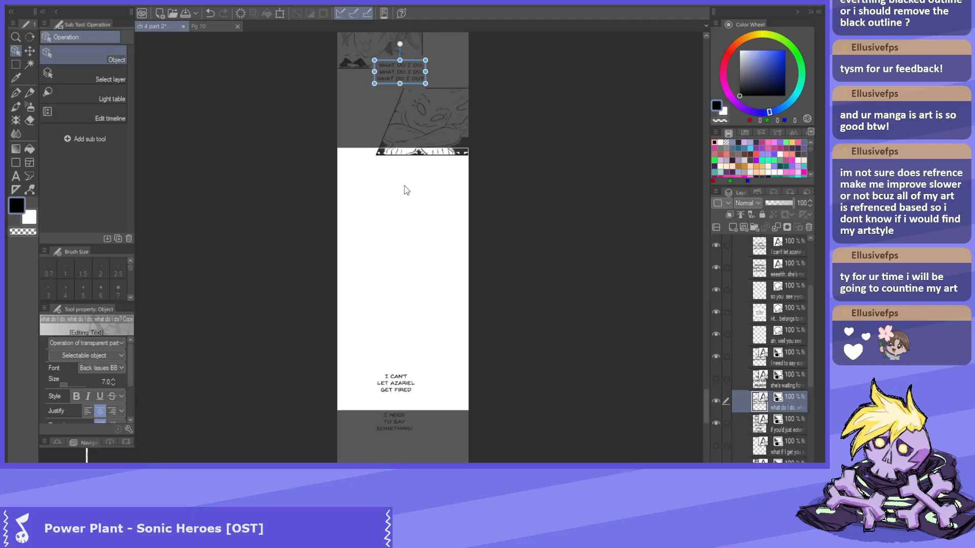
pyautogui.moveTo(415, 63); pyautogui.dragTo(414, 329)
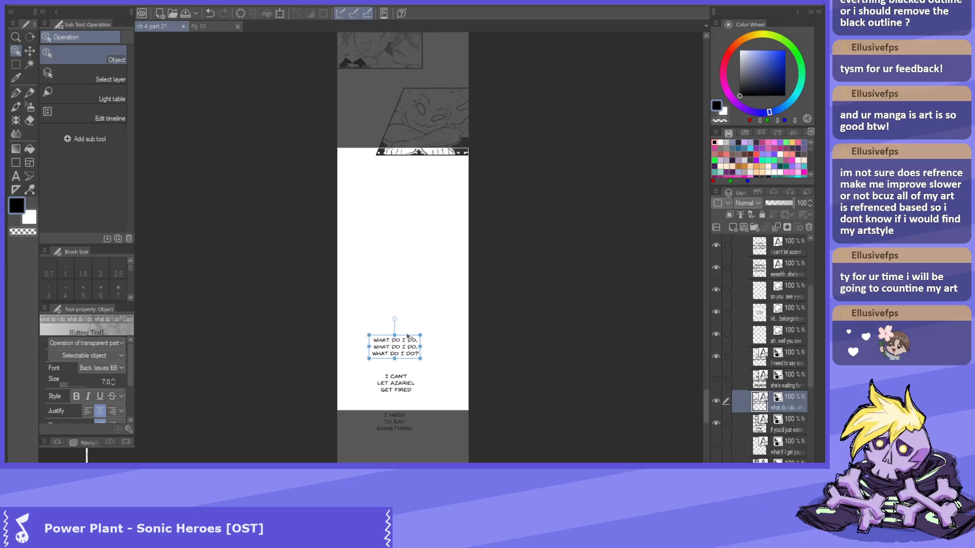
# Set the "Eeeehh, she's not leaving!" text to size 7 and move it above the "What do I do" text.
pyautogui.scroll(-2, 408, 254)
pyautogui.click(403, 87)
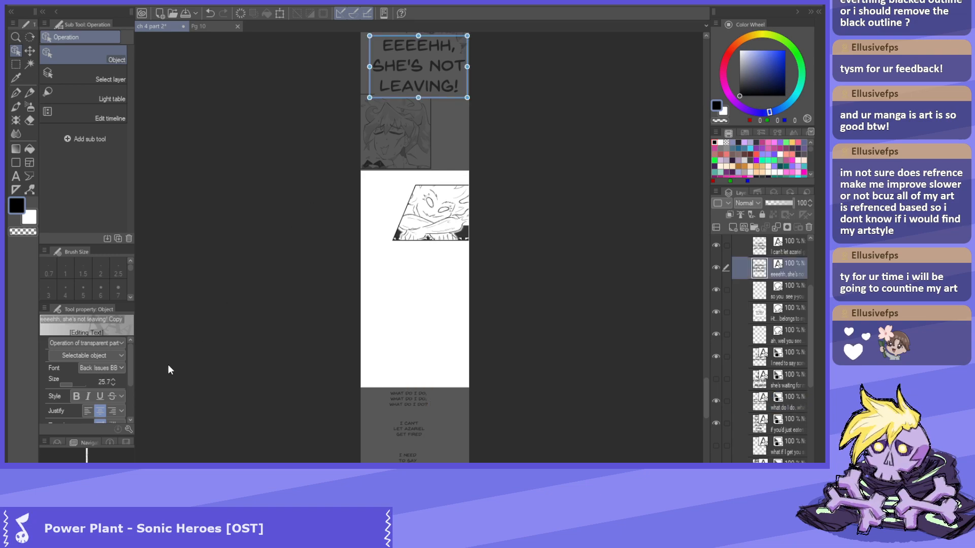
pyautogui.write('7')
pyautogui.press('Return')
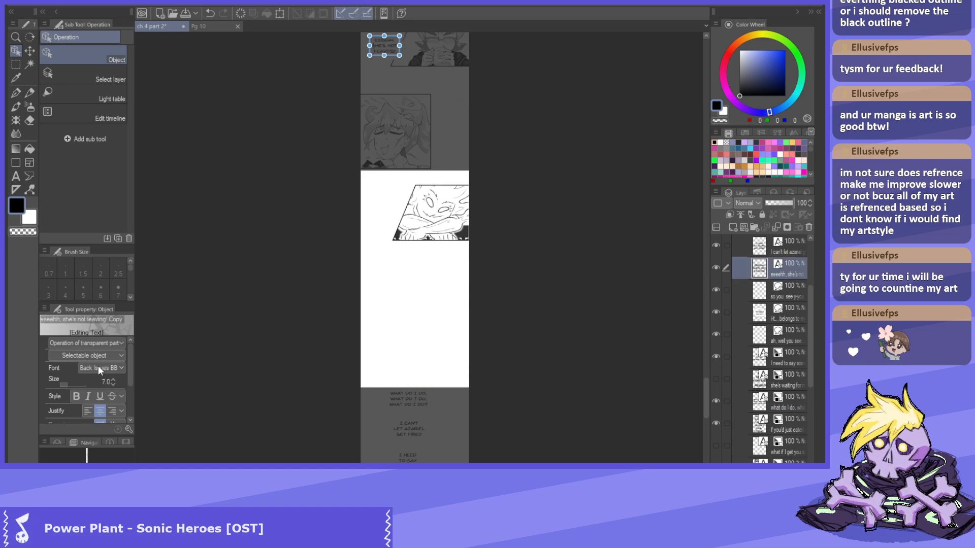
pyautogui.moveTo(395, 55); pyautogui.dragTo(419, 365)
# Set the "If you'd just eaten the cake" text to size 7 and move it above the "Eeeehh, she's not leaving!" text.
pyautogui.scroll(3, 421, 100)
pyautogui.click(408, 78)
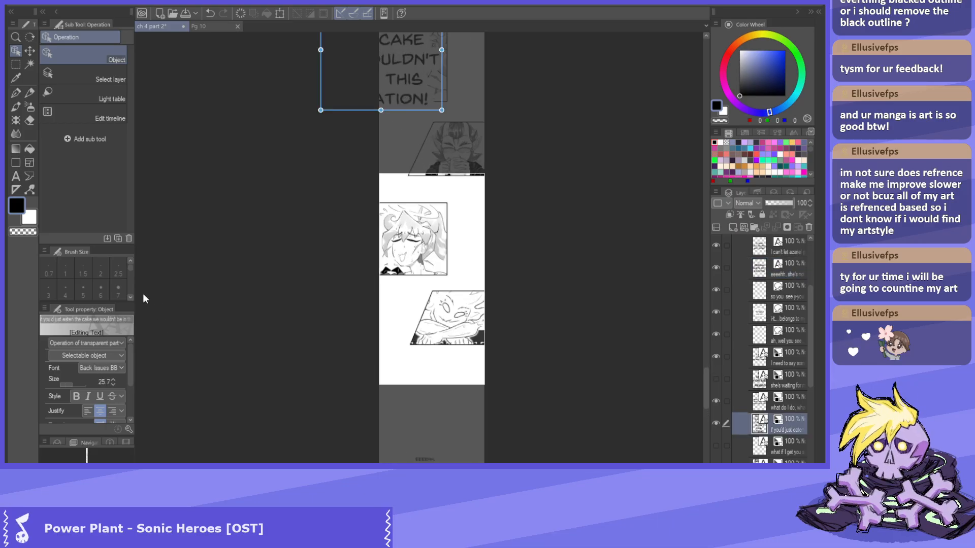
pyautogui.click(110, 378)
pyautogui.write('7')
pyautogui.press('Return')
pyautogui.scroll(-2, 300, 198)
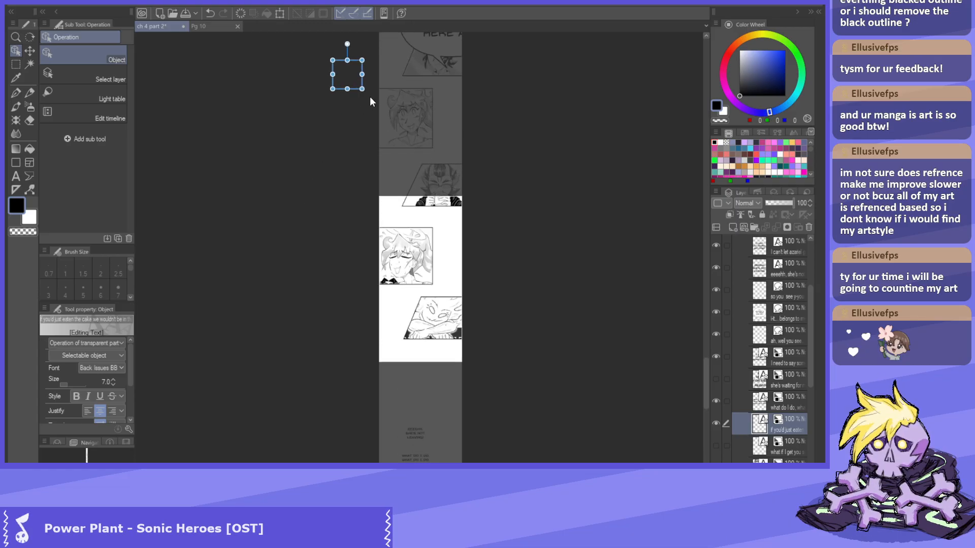
pyautogui.moveTo(357, 88); pyautogui.dragTo(414, 405)
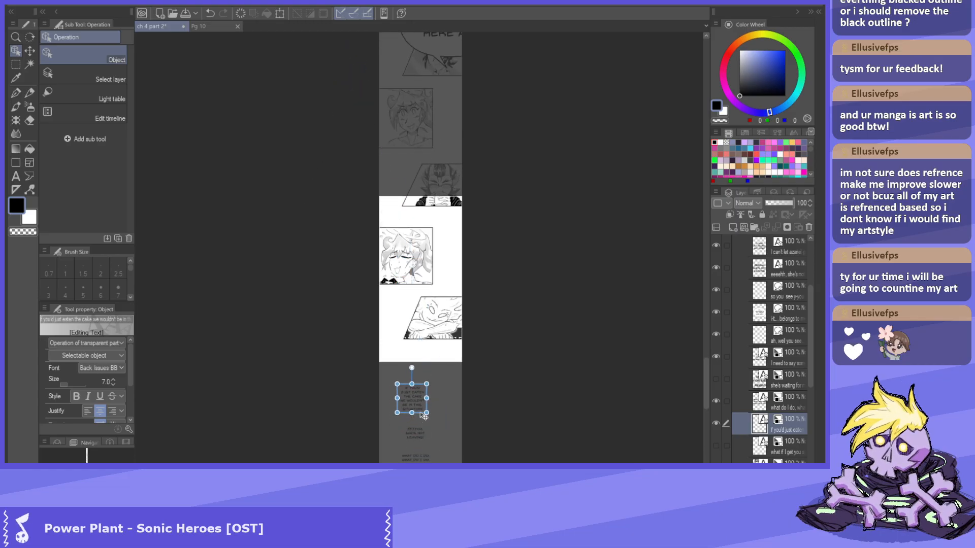
# Set the "I-it... belongs to my...friend here and..." balloon text to size 7 and place it near the middle of its balloon.
pyautogui.scroll(-2, 413, 231)
pyautogui.scroll(-1, 435, 194)
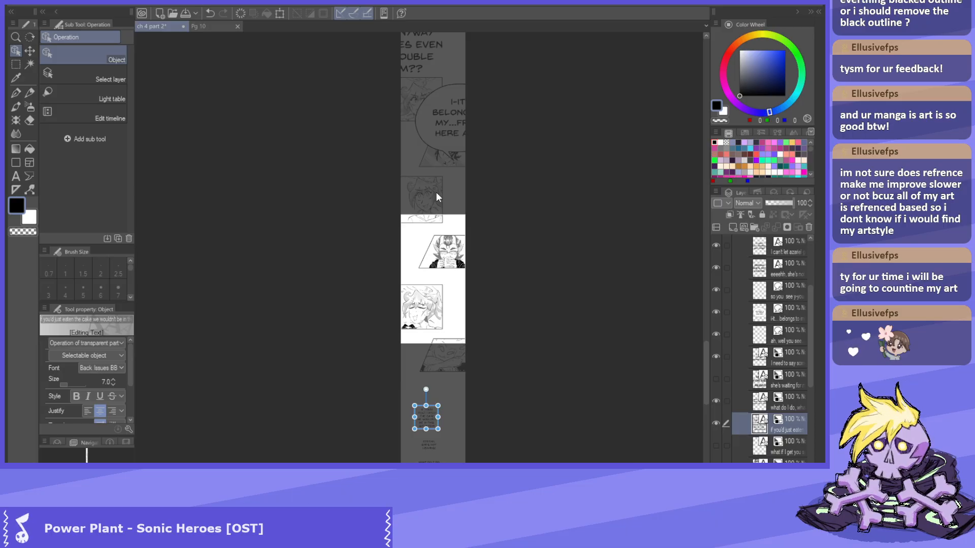
pyautogui.scroll(2, 434, 203)
pyautogui.scroll(1, 432, 219)
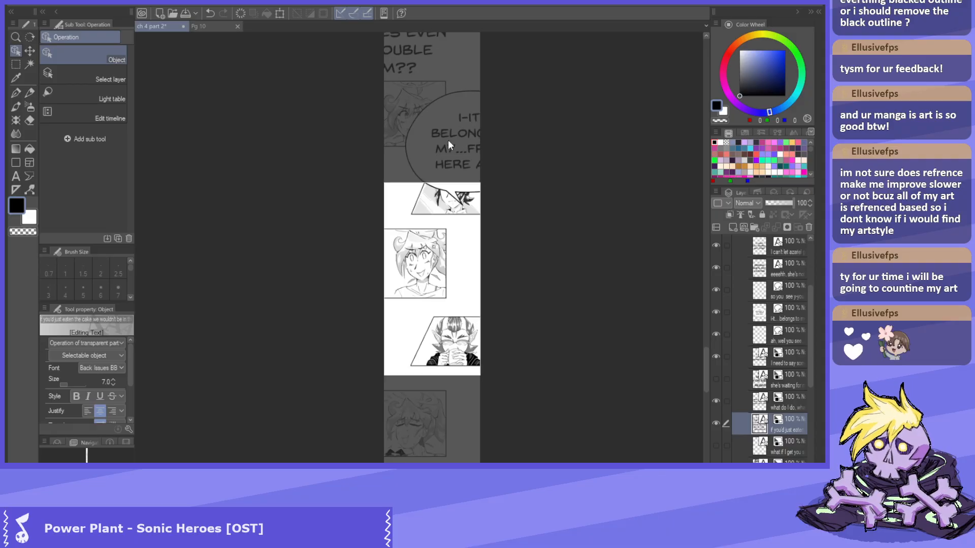
pyautogui.click(445, 129)
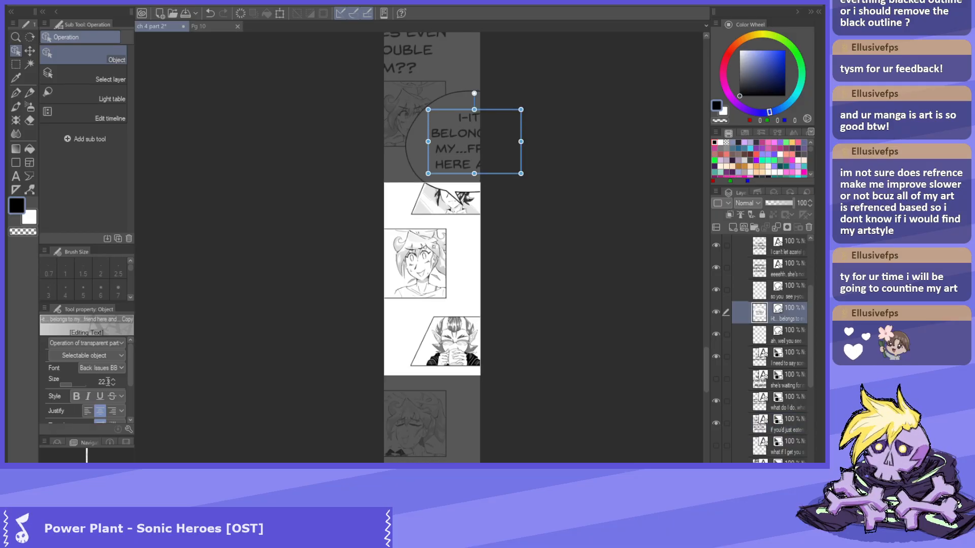
pyautogui.write('7')
pyautogui.press('Return')
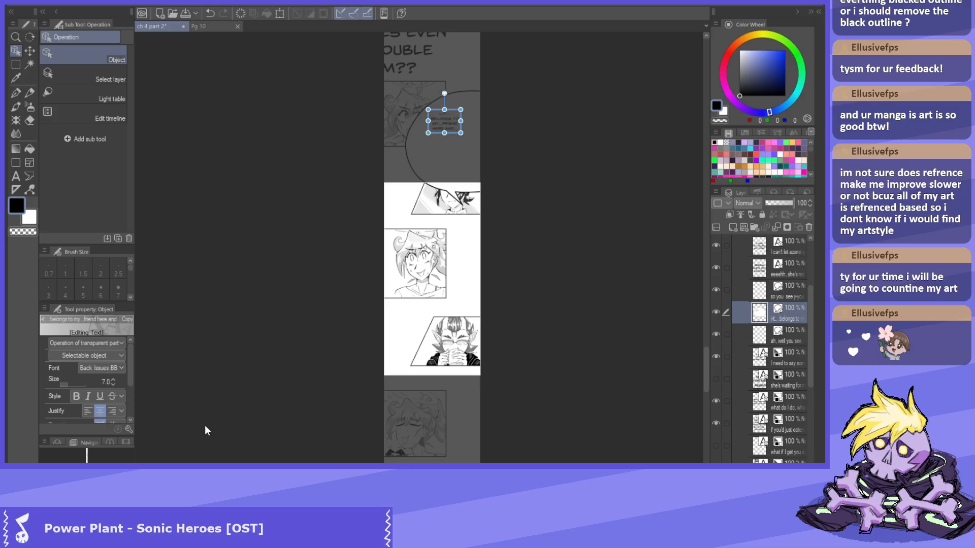
pyautogui.moveTo(455, 126); pyautogui.dragTo(456, 149)
# Shrink the "belongs to my...friend" balloon, move it down above the face-covering character's panel, and recentre its text inside.
pyautogui.scroll(3, 455, 84)
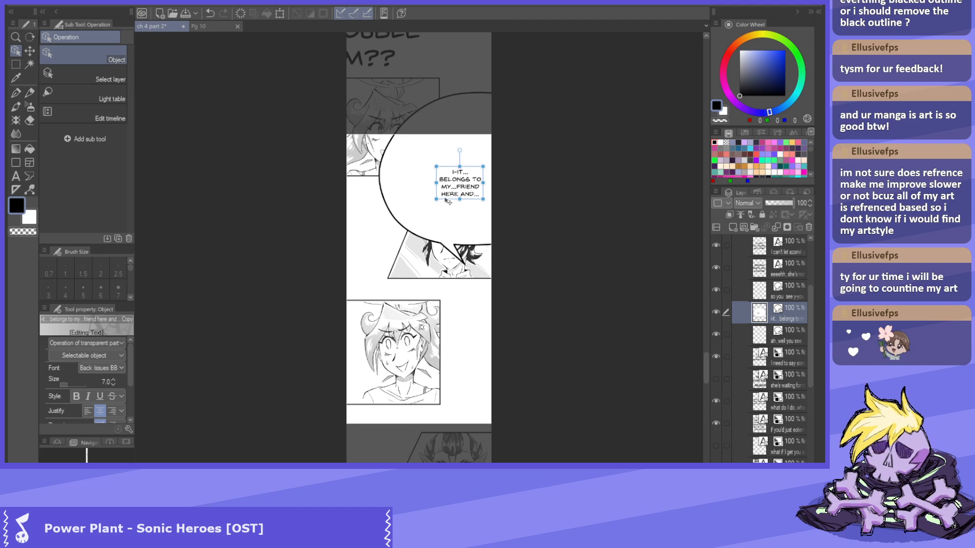
pyautogui.scroll(-2, 448, 201)
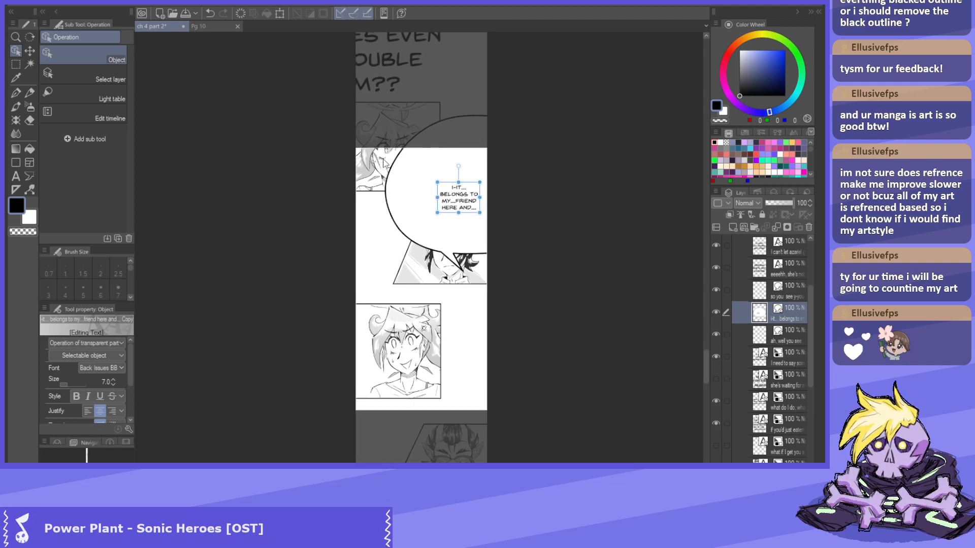
pyautogui.click(405, 176)
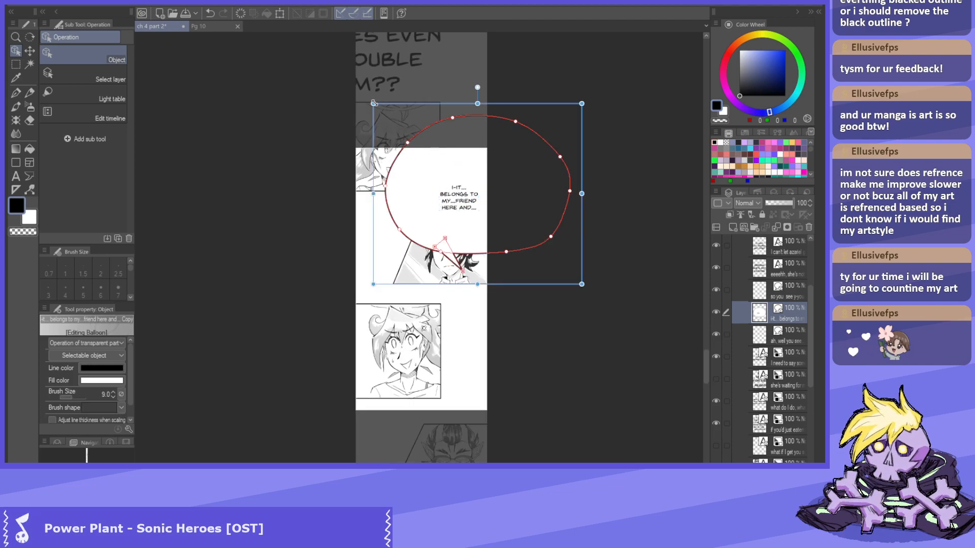
pyautogui.moveTo(401, 144); pyautogui.dragTo(457, 333)
pyautogui.scroll(-3, 417, 441)
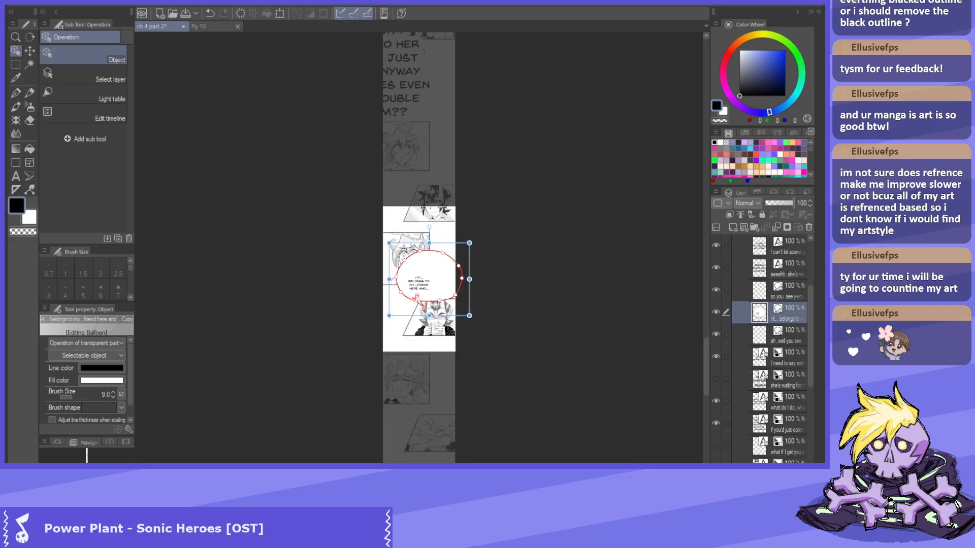
pyautogui.scroll(1, 418, 441)
pyautogui.click(420, 147)
pyautogui.moveTo(420, 147); pyautogui.dragTo(438, 133)
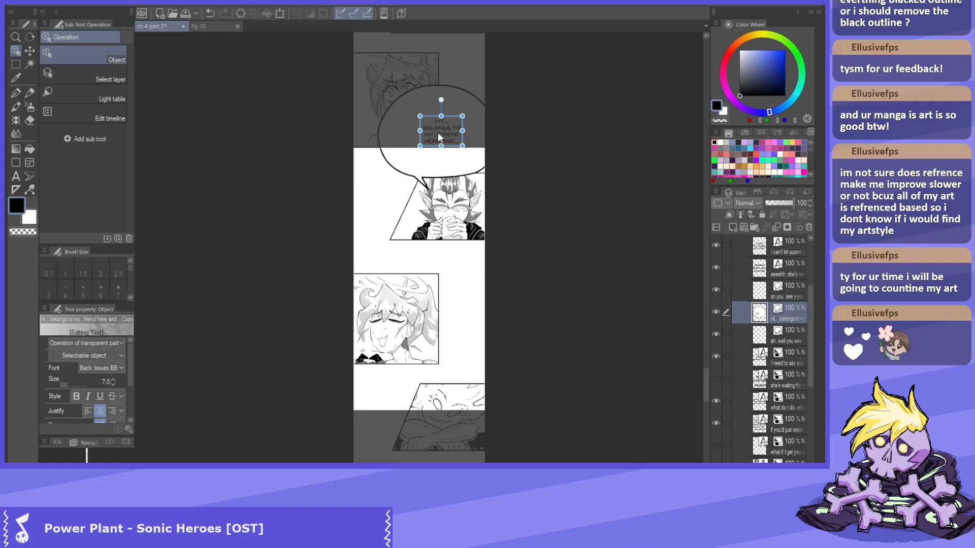
# Shrink the "belongs to my...friend" balloon closer around its text and move it down below the last panel.
pyautogui.click(395, 116)
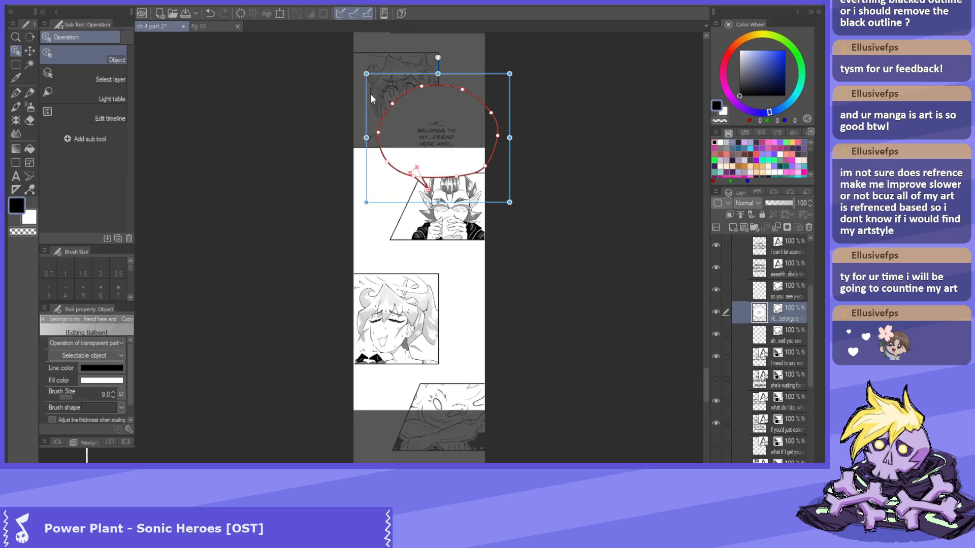
pyautogui.moveTo(364, 71); pyautogui.dragTo(410, 110)
pyautogui.moveTo(465, 123); pyautogui.dragTo(429, 384)
# Set the "But what if I don't give it to her" text to size 7 and place it just above the worried girl's panel.
pyautogui.scroll(1, 427, 380)
pyautogui.scroll(-6, 429, 375)
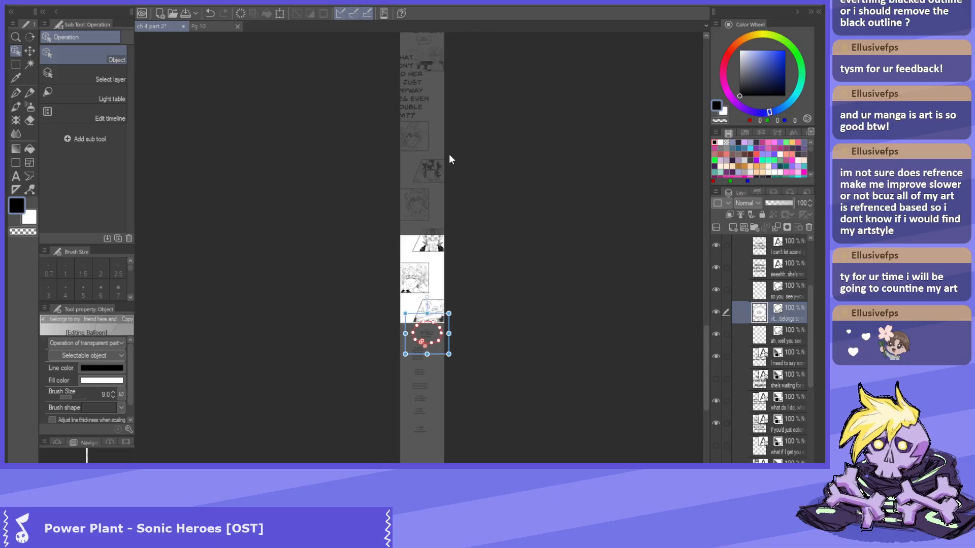
pyautogui.scroll(5, 401, 57)
pyautogui.click(423, 208)
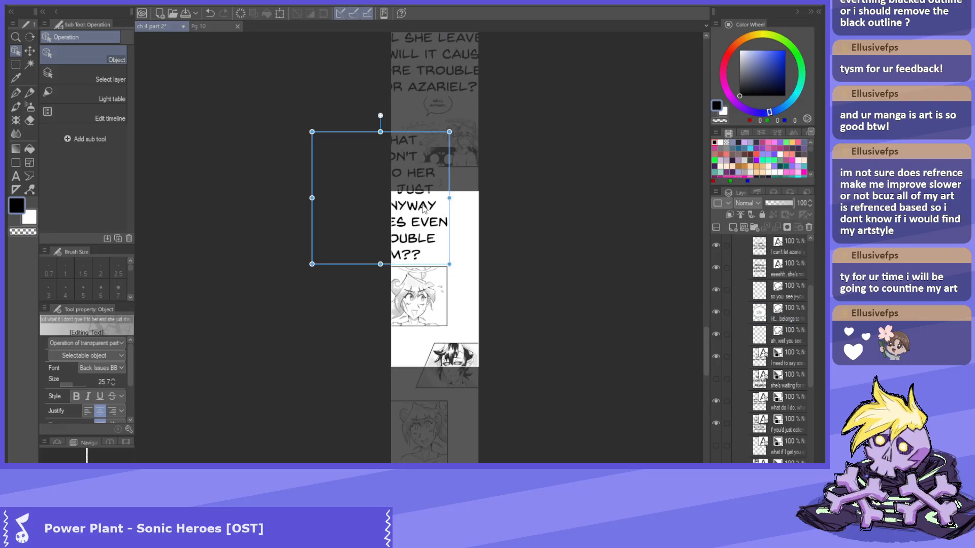
pyautogui.click(113, 369)
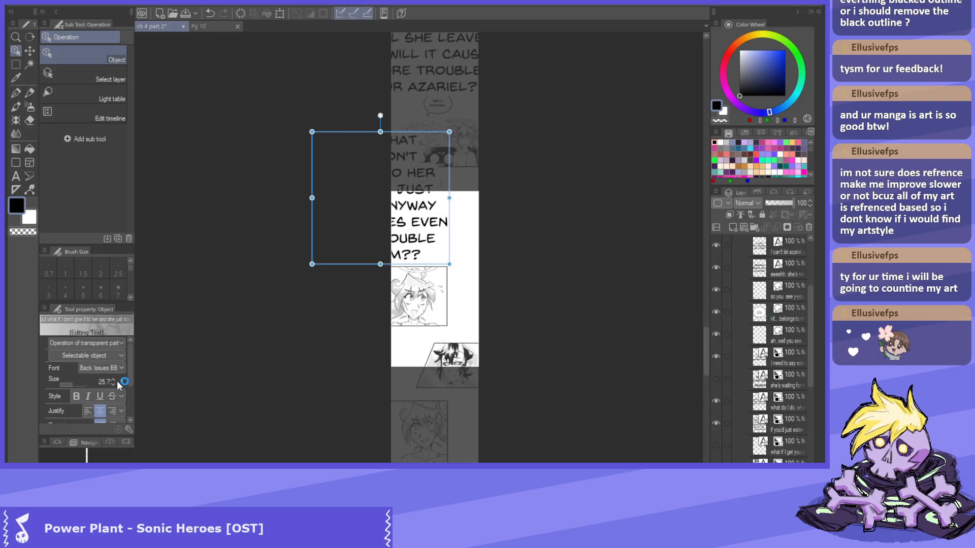
pyautogui.write('7')
pyautogui.press('Return')
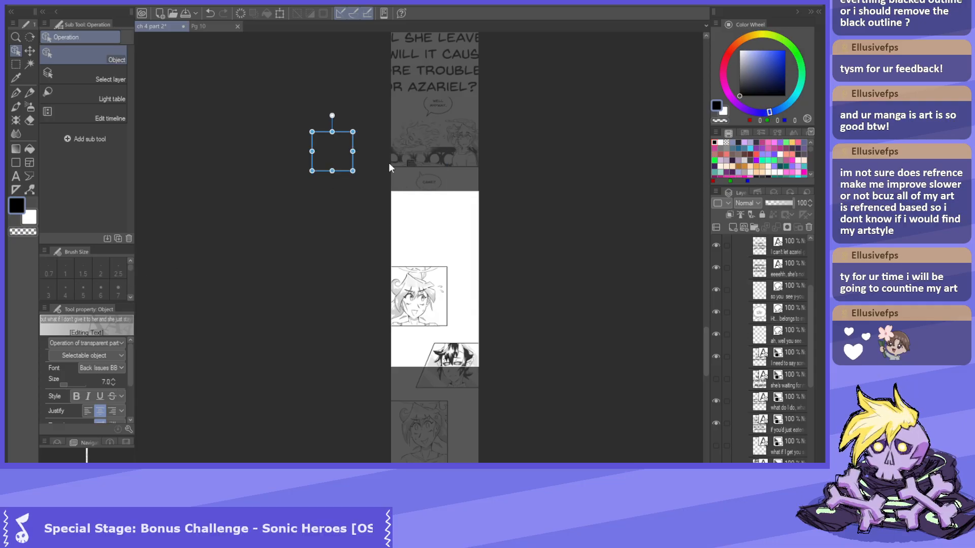
pyautogui.moveTo(332, 152); pyautogui.dragTo(437, 254)
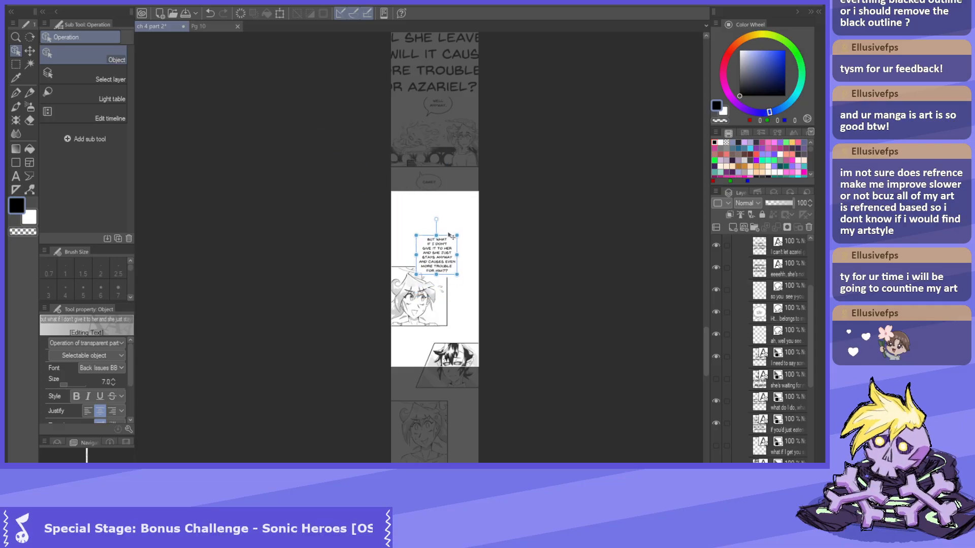
# Set the "If I give her the cake" text to size 7 and place it between the "Cake?" balloon and the "But what" text.
pyautogui.click(430, 72)
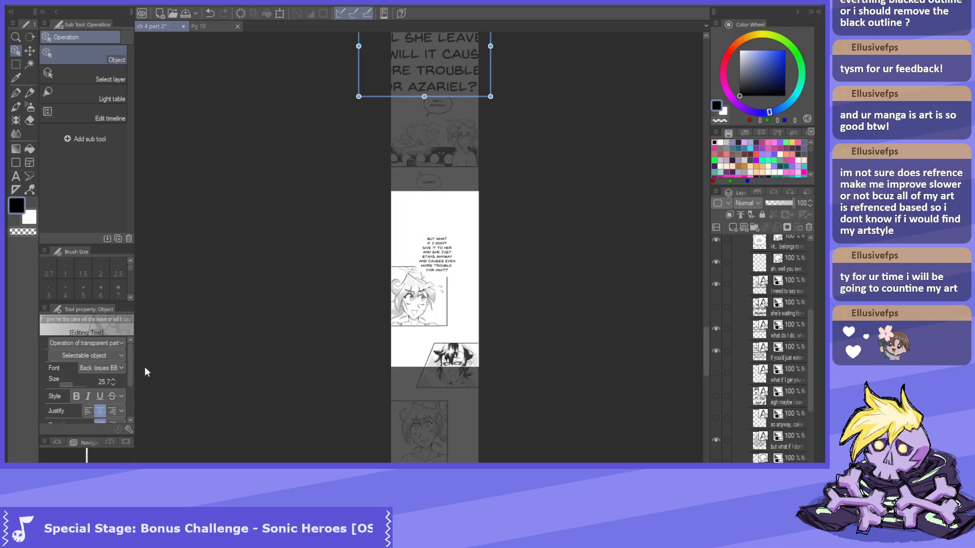
pyautogui.doubleClick(106, 382)
pyautogui.write('7')
pyautogui.press('Return')
pyautogui.hotkey('ctrl', '-')
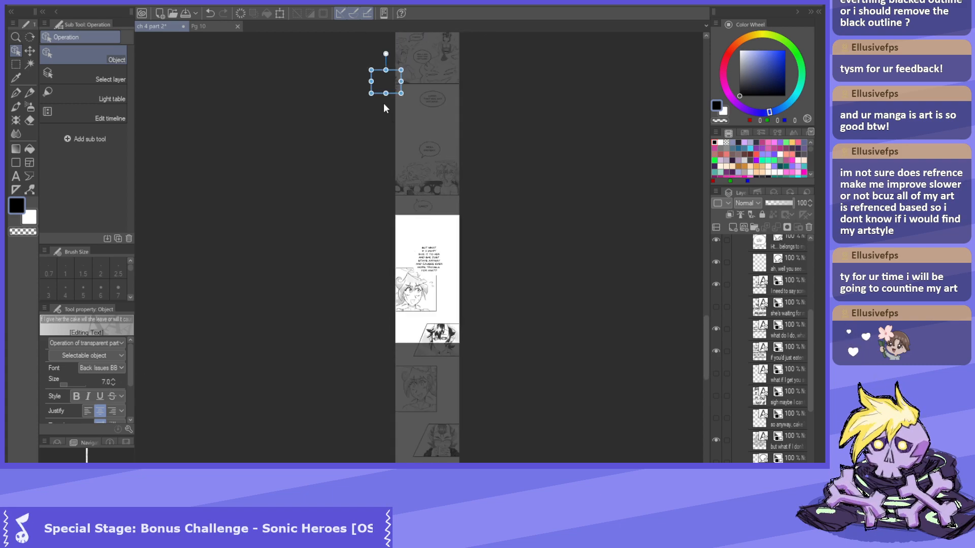
pyautogui.moveTo(395, 94); pyautogui.dragTo(424, 242)
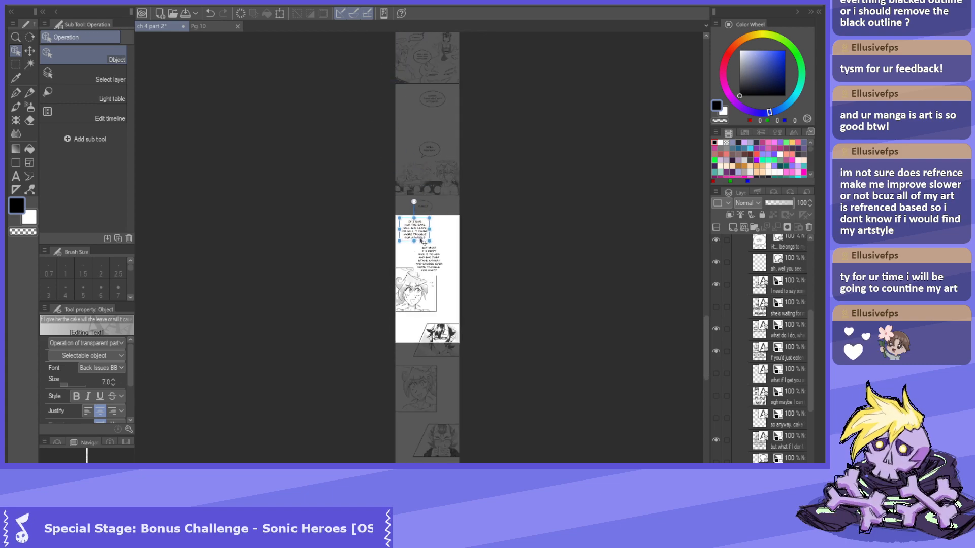
# Review the resized cake texts on the strip, check the lettering layout in the Pg 10 document, and return to ch 4 part 2.
pyautogui.scroll(2, 424, 242)
pyautogui.click(430, 293)
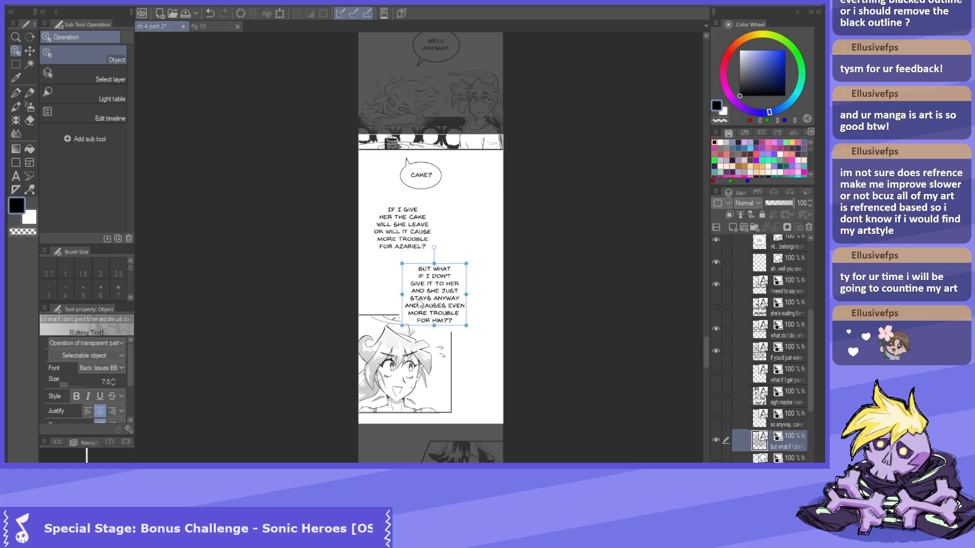
pyautogui.scroll(-1, 420, 308)
pyautogui.scroll(1, 419, 306)
pyautogui.scroll(-1, 418, 308)
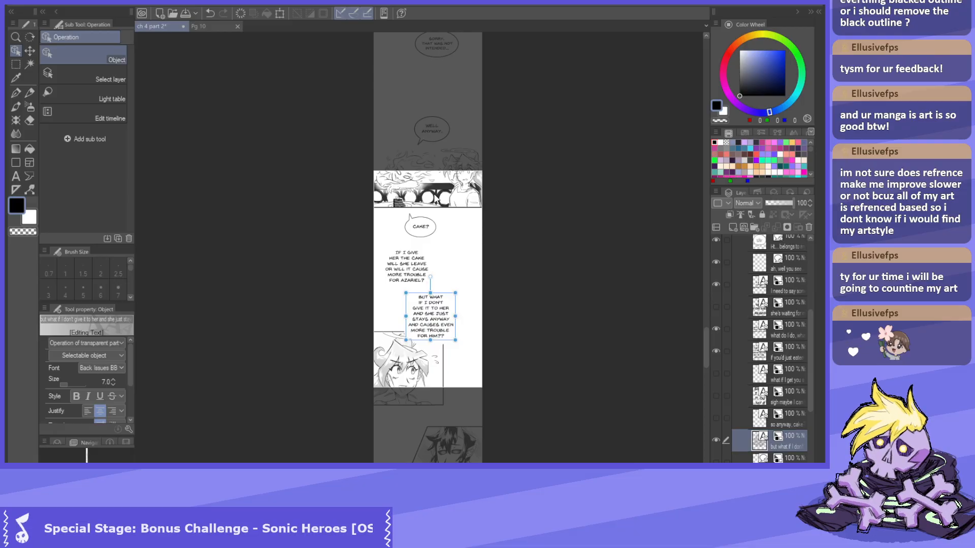
pyautogui.hotkey('ctrl', '+')
pyautogui.scroll(-3, 399, 223)
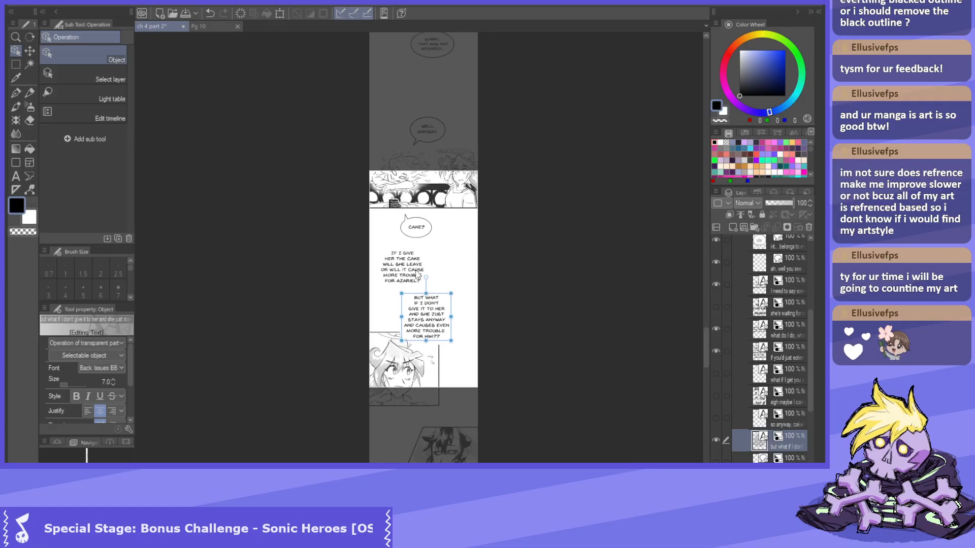
pyautogui.click(206, 27)
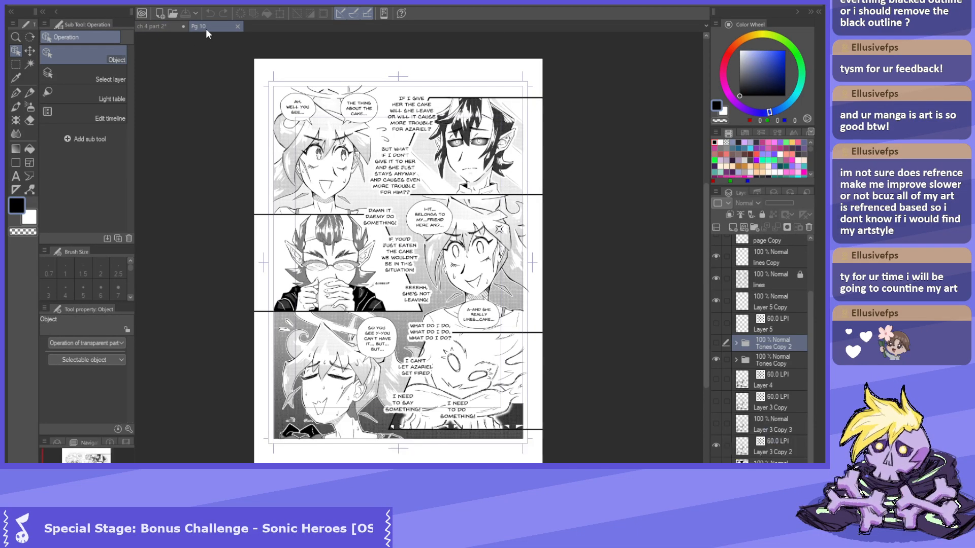
pyautogui.click(159, 28)
pyautogui.scroll(-2, 513, 218)
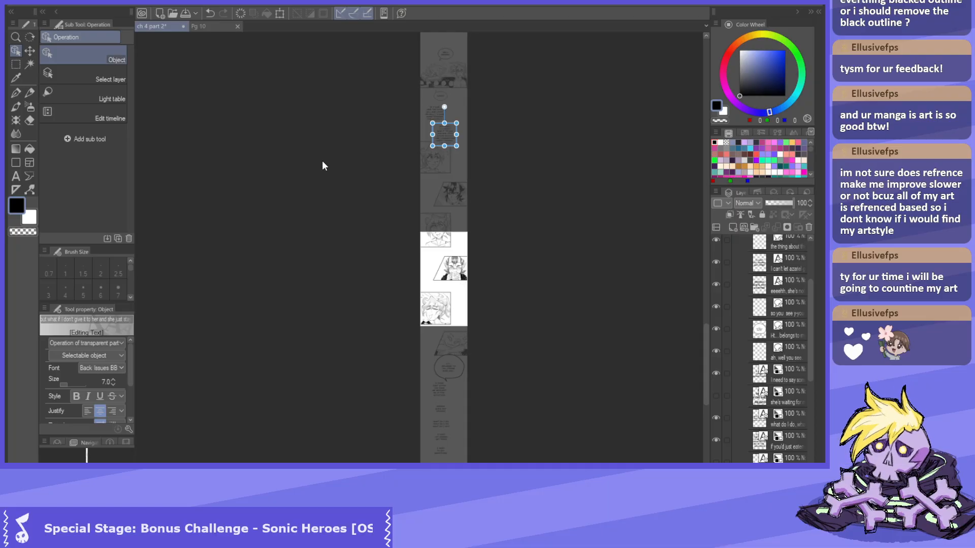
# Select the "ah, well you see" balloon layer and move the balloon onto the strip above the smiling girl's panel.
pyautogui.click(804, 440)
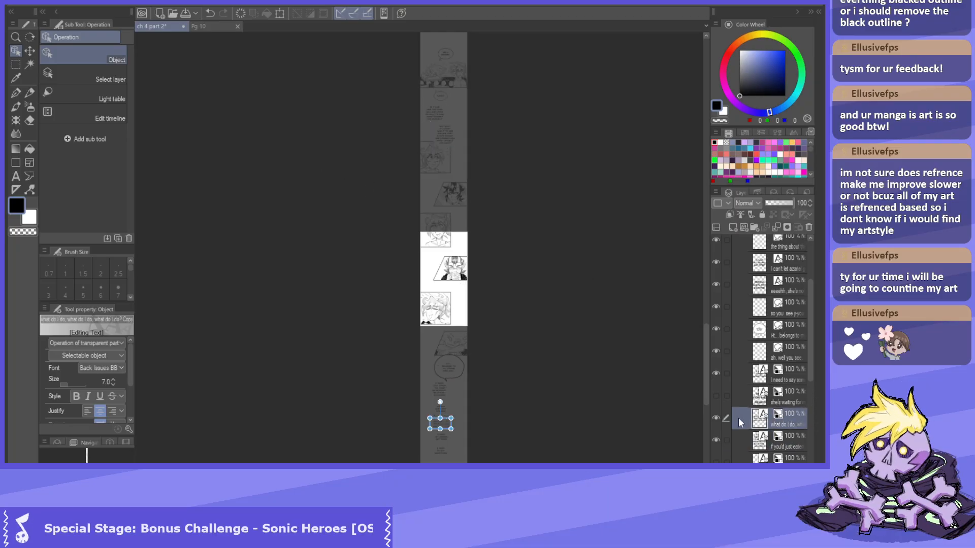
pyautogui.click(800, 376)
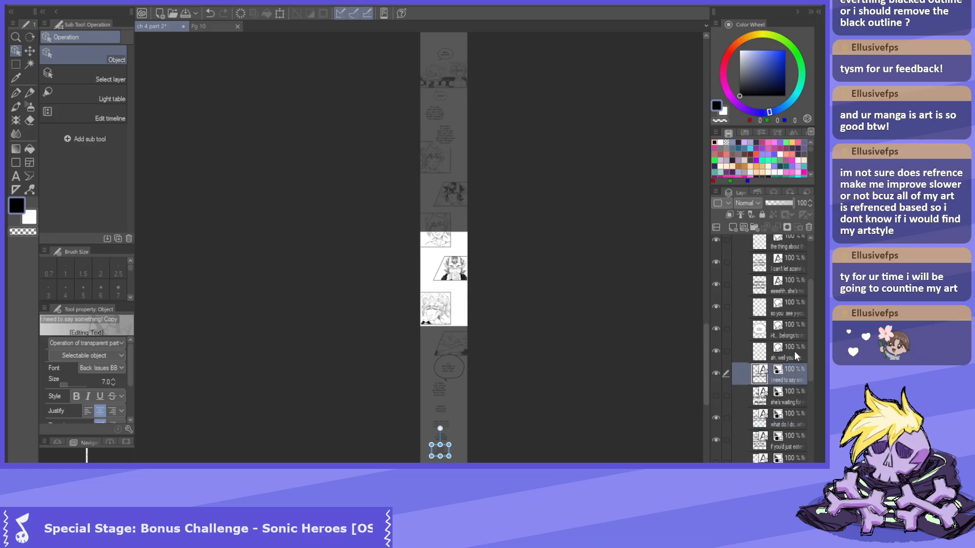
pyautogui.click(794, 351)
pyautogui.scroll(2, 373, 224)
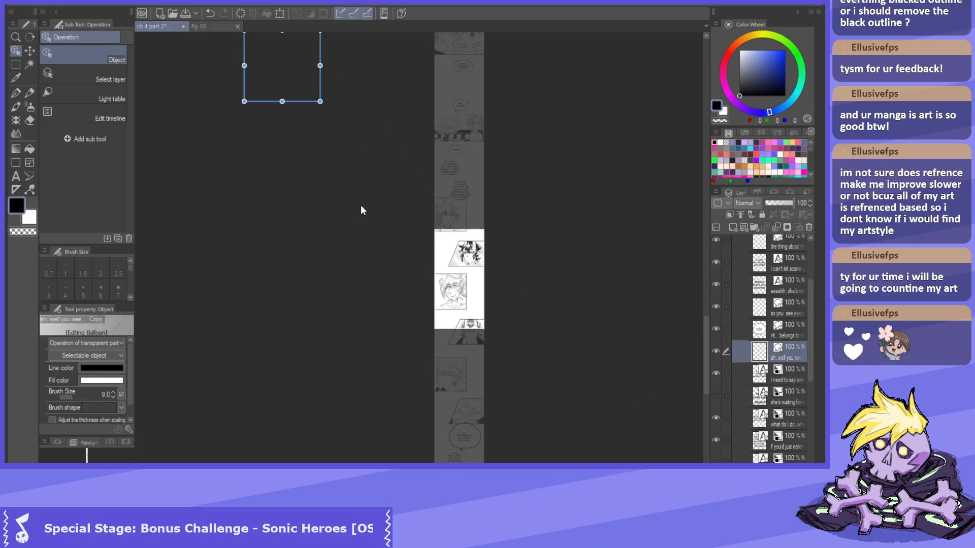
pyautogui.moveTo(331, 142); pyautogui.dragTo(478, 287)
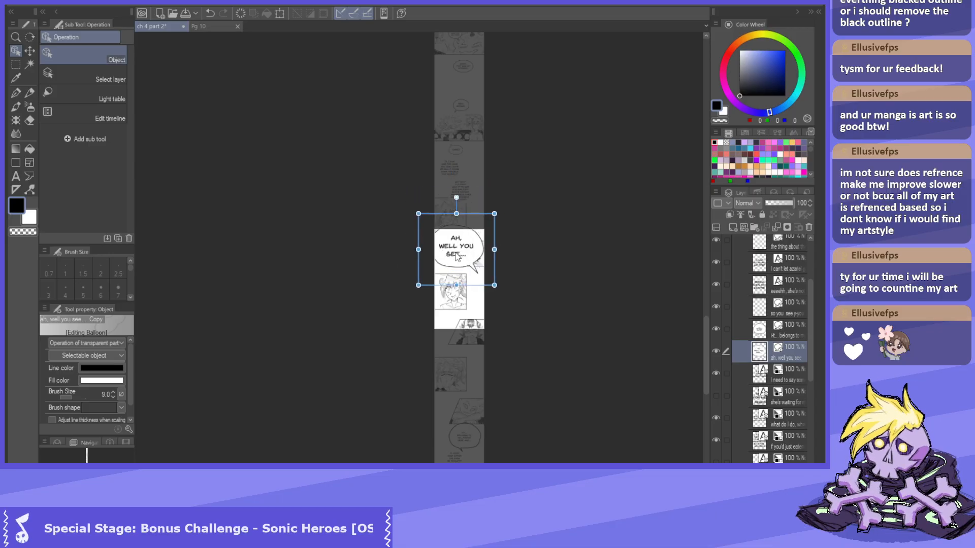
# Set the "Ah, well you see" text inside its balloon to size 7.
pyautogui.click(441, 250)
pyautogui.scroll(2, 444, 249)
pyautogui.click(104, 382)
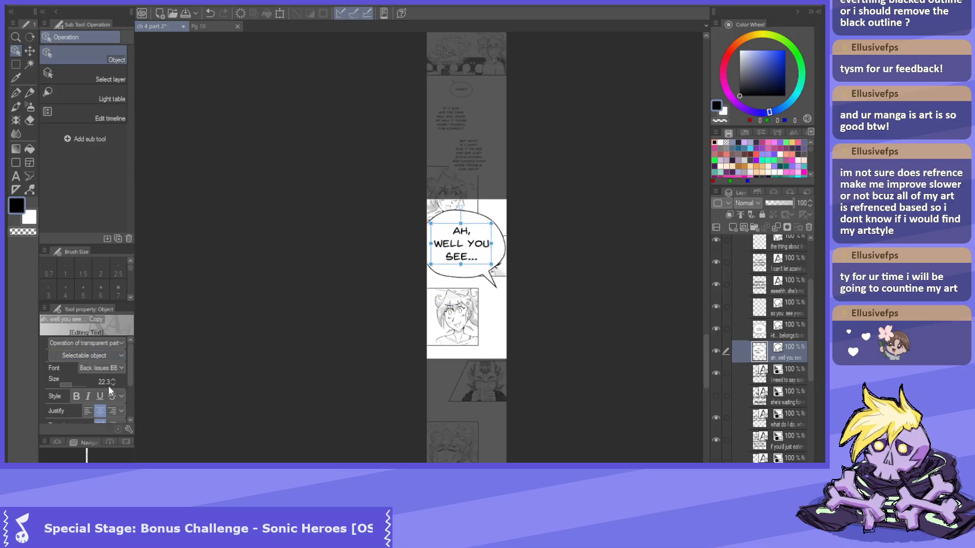
pyautogui.write('7')
pyautogui.press('Return')
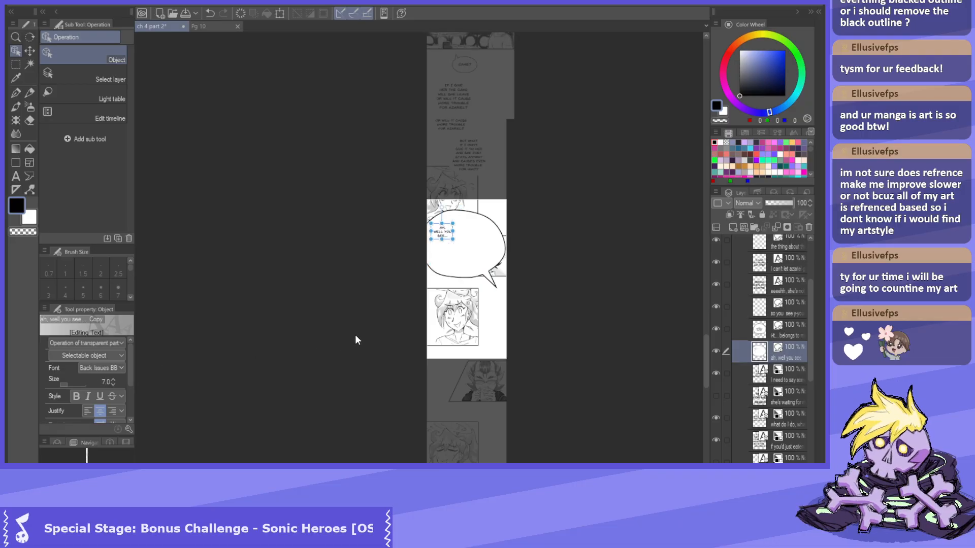
# Centre the "Ah, well you see" text, shrink its balloon around it and place them beside the dark-haired boy's slanted panel.
pyautogui.scroll(2, 433, 286)
pyautogui.moveTo(454, 194); pyautogui.dragTo(492, 226)
pyautogui.click(456, 193)
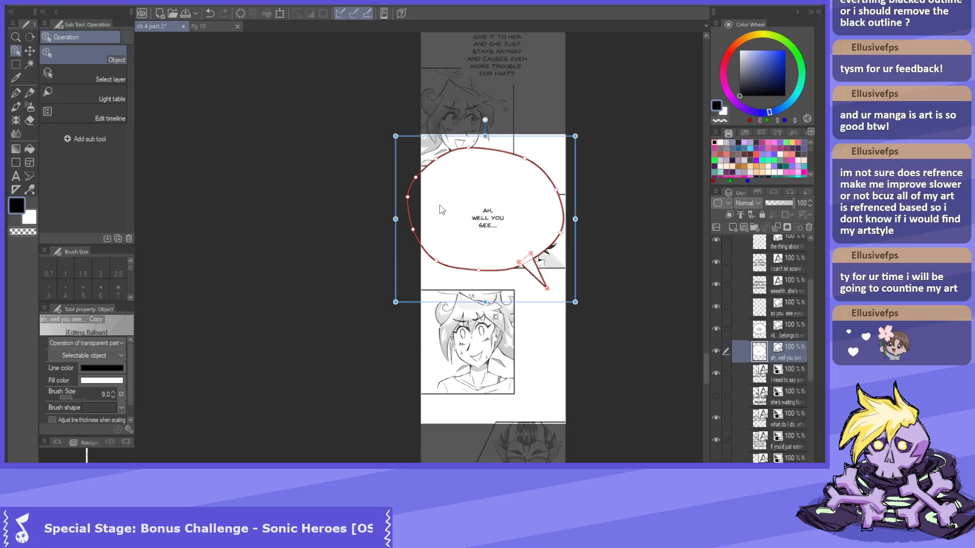
pyautogui.moveTo(399, 135); pyautogui.dragTo(448, 206)
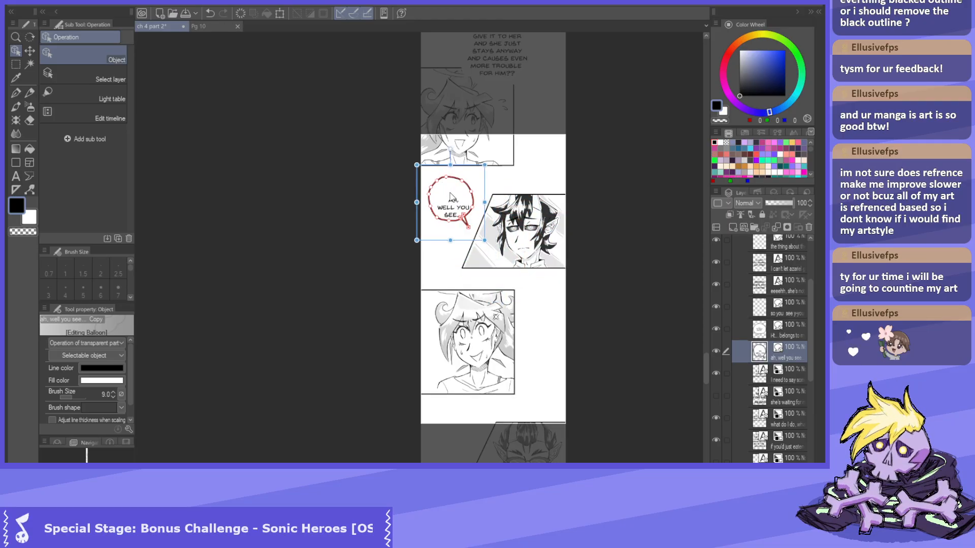
pyautogui.scroll(2, 448, 206)
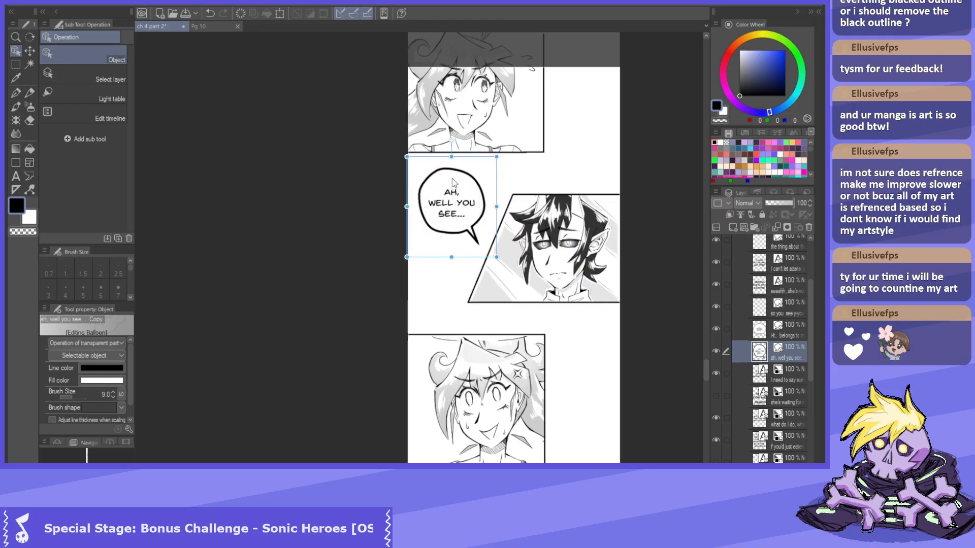
pyautogui.moveTo(407, 164); pyautogui.dragTo(449, 191)
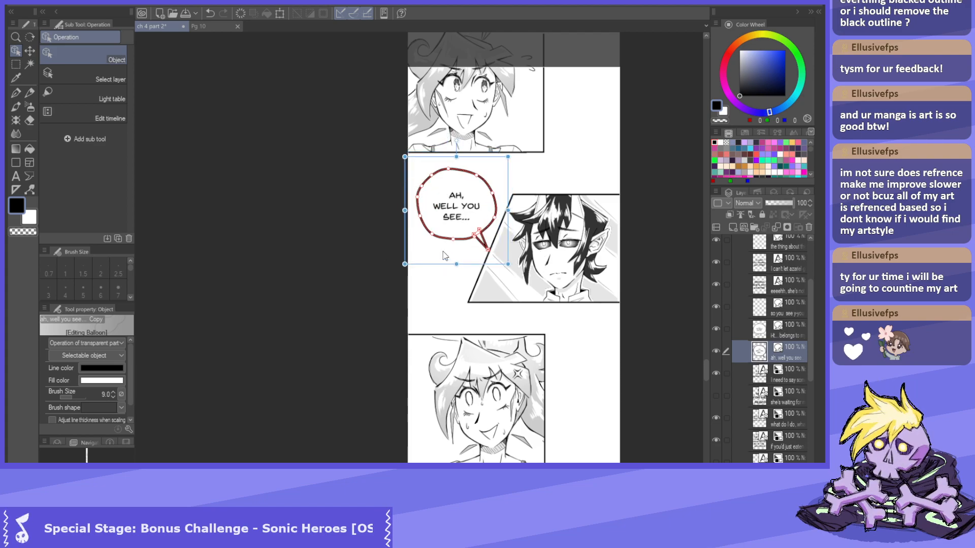
# Find the "so you see y-you can't have it" balloon layer and move the balloon onto the strip below the smiling girl's panel.
pyautogui.click(782, 330)
pyautogui.scroll(-5, 395, 209)
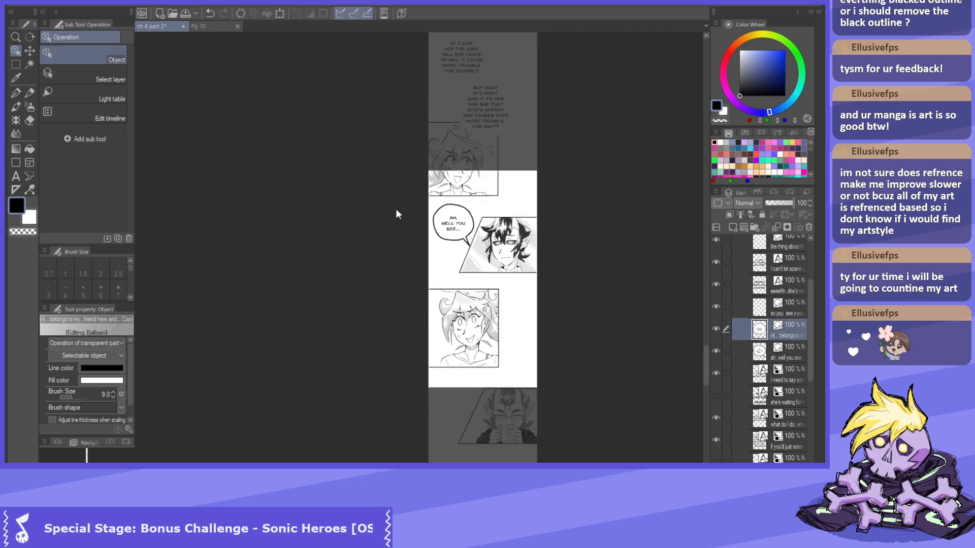
pyautogui.scroll(-3, 397, 219)
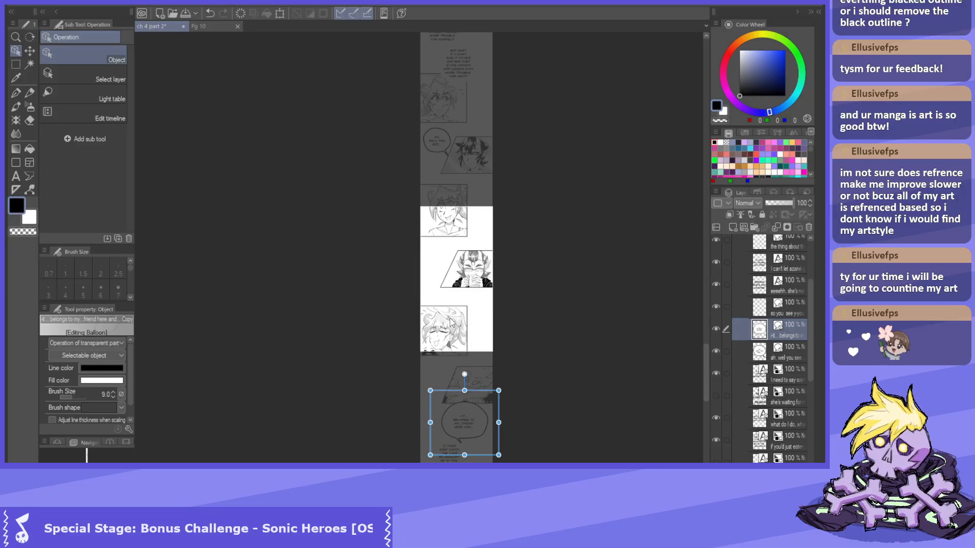
pyautogui.scroll(1, 451, 167)
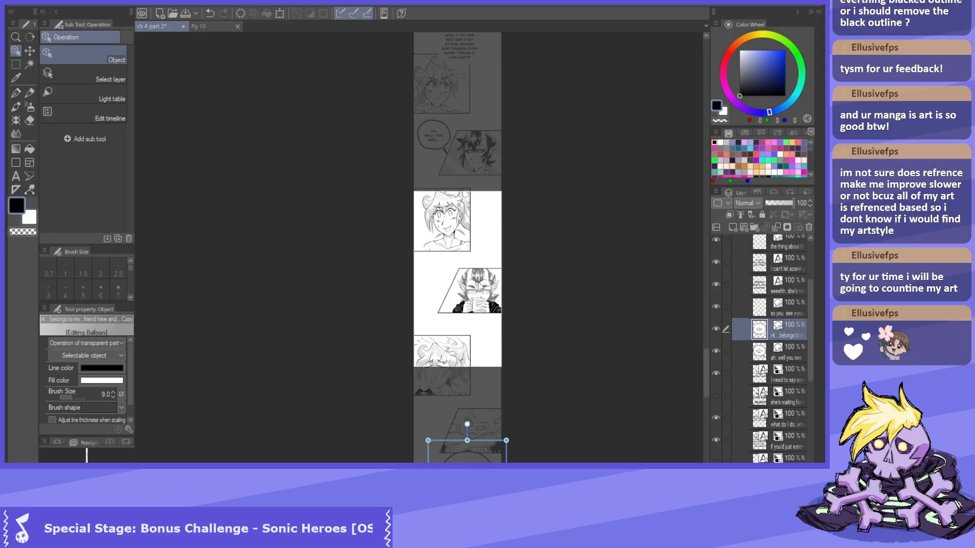
pyautogui.scroll(-1, 422, 288)
pyautogui.scroll(1, 797, 352)
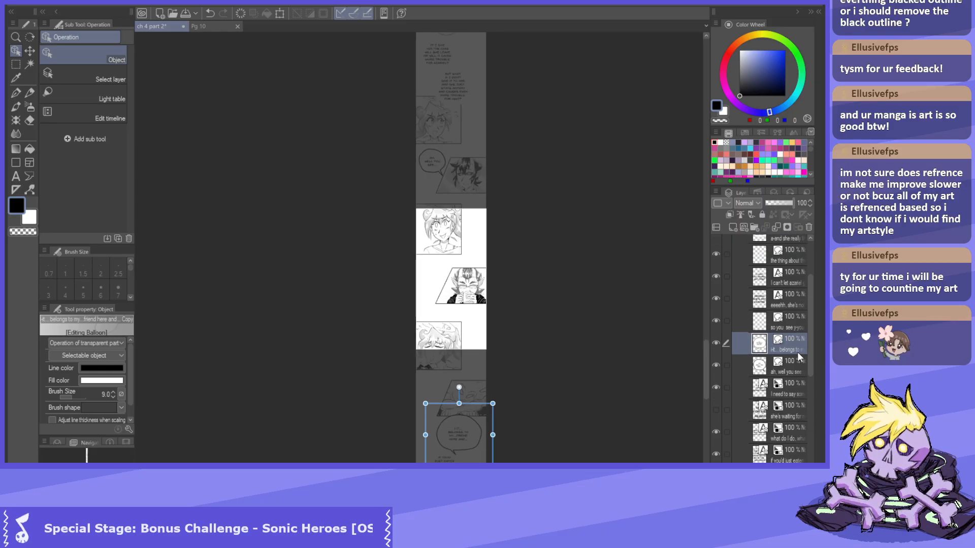
pyautogui.click(802, 323)
pyautogui.moveTo(395, 339); pyautogui.dragTo(472, 246)
# Set the "So you see y-you can't have it" text to size 7.
pyautogui.click(443, 279)
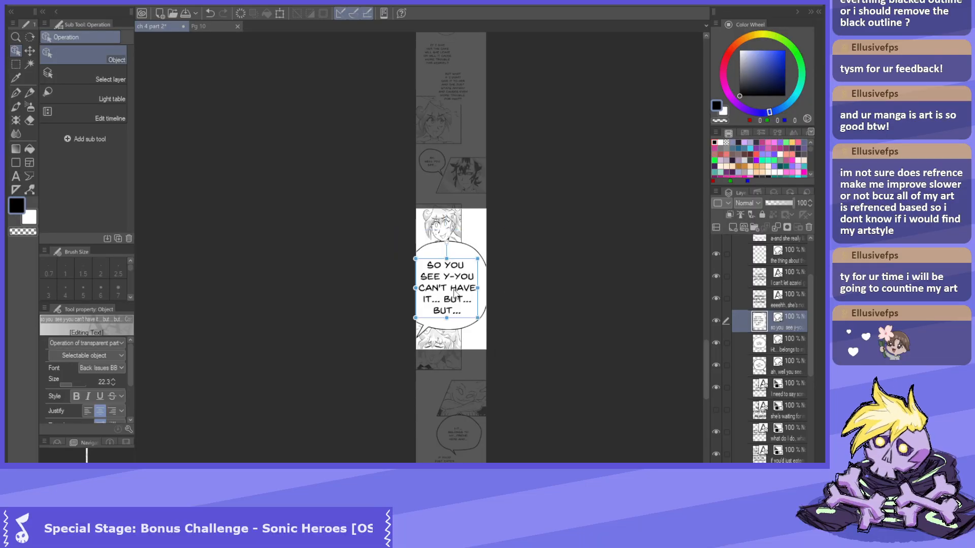
pyautogui.scroll(2, 443, 279)
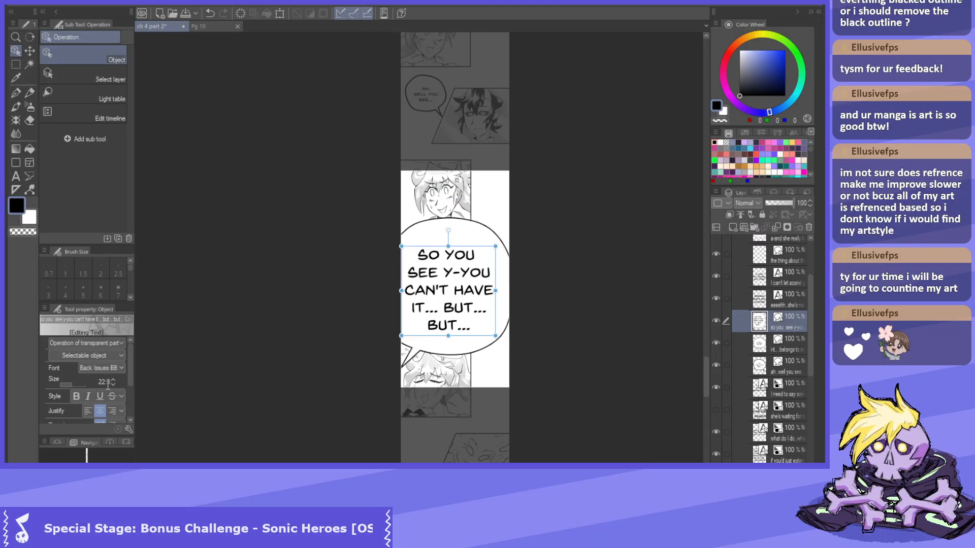
pyautogui.moveTo(108, 389); pyautogui.dragTo(64, 385)
pyautogui.scroll(2, 348, 306)
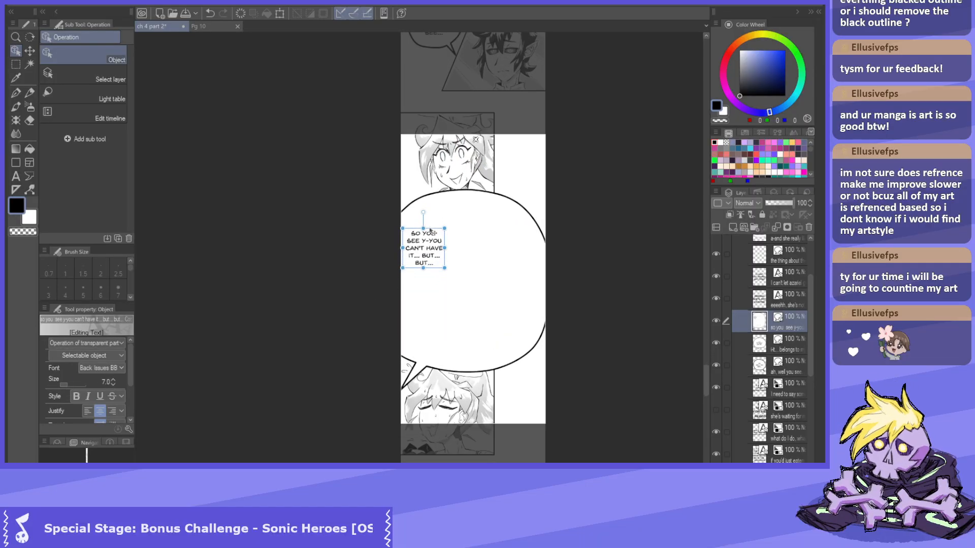
# Centre the "So you see" text in its balloon and shrink the balloon to fit beside the panel of the boy with clasped hands.
pyautogui.moveTo(441, 229); pyautogui.dragTo(488, 265)
pyautogui.click(430, 233)
pyautogui.moveTo(370, 178); pyautogui.dragTo(476, 287)
pyautogui.moveTo(540, 292); pyautogui.dragTo(471, 213)
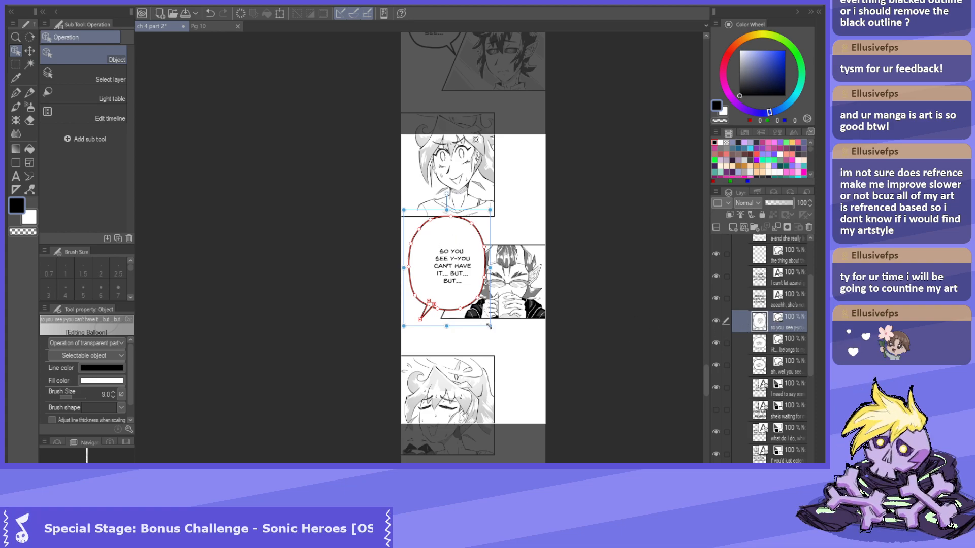
pyautogui.scroll(2, 492, 285)
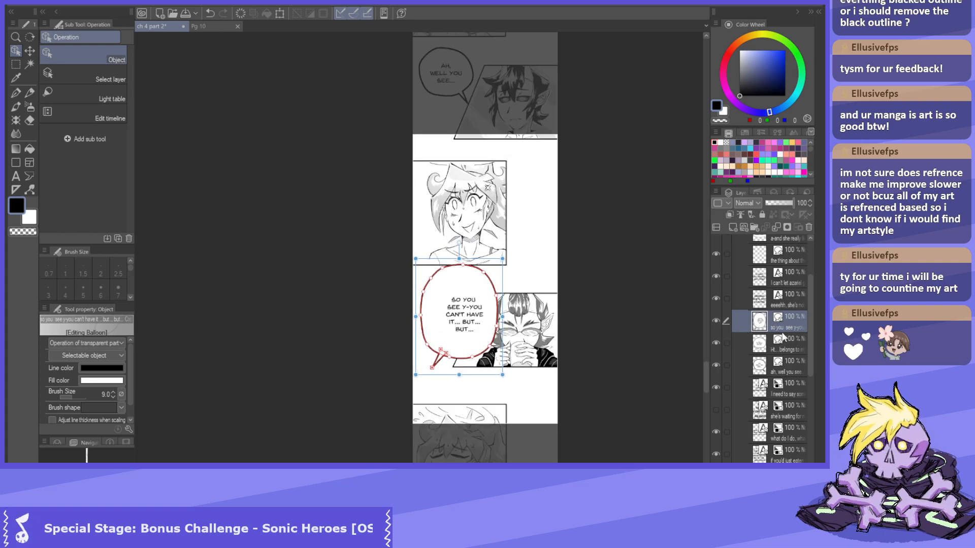
pyautogui.click(452, 304)
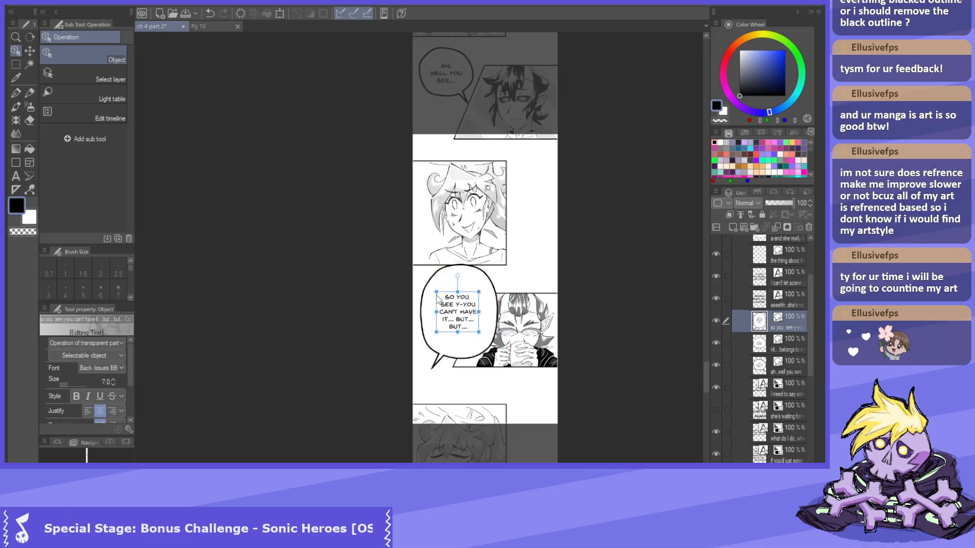
# Check the "So you see" balloon's fit against the surrounding panels, toggling its layer's visibility off and on.
pyautogui.click(793, 317)
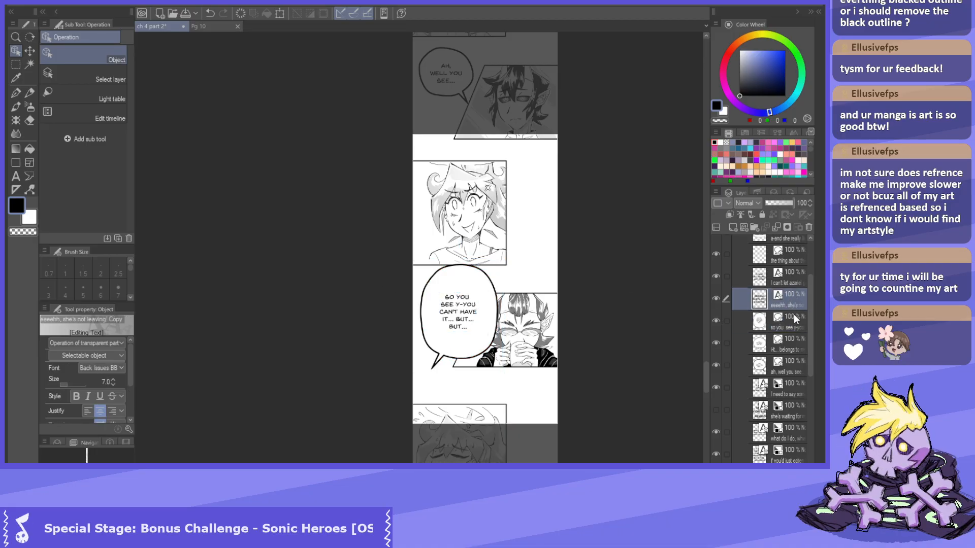
pyautogui.scroll(1, 480, 302)
pyautogui.scroll(-1, 396, 276)
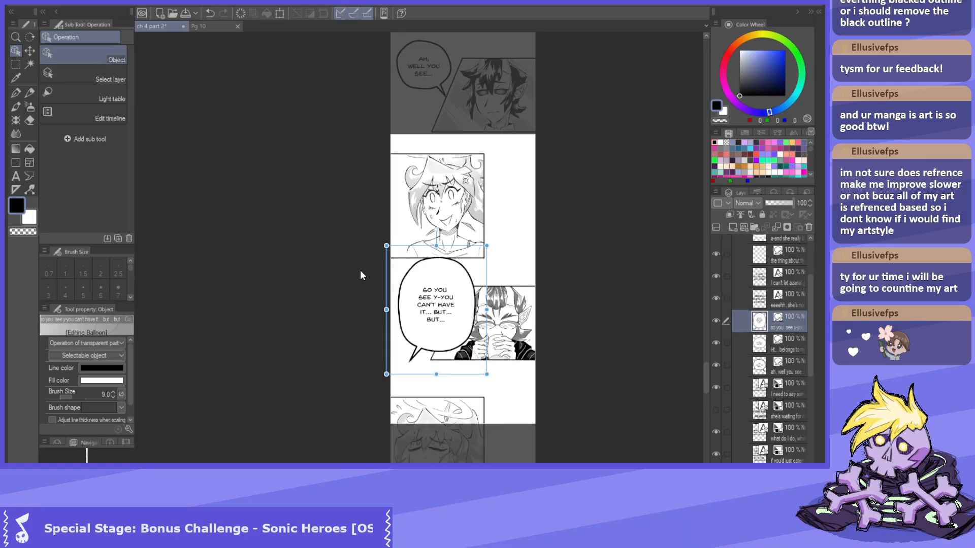
pyautogui.scroll(-2, 361, 275)
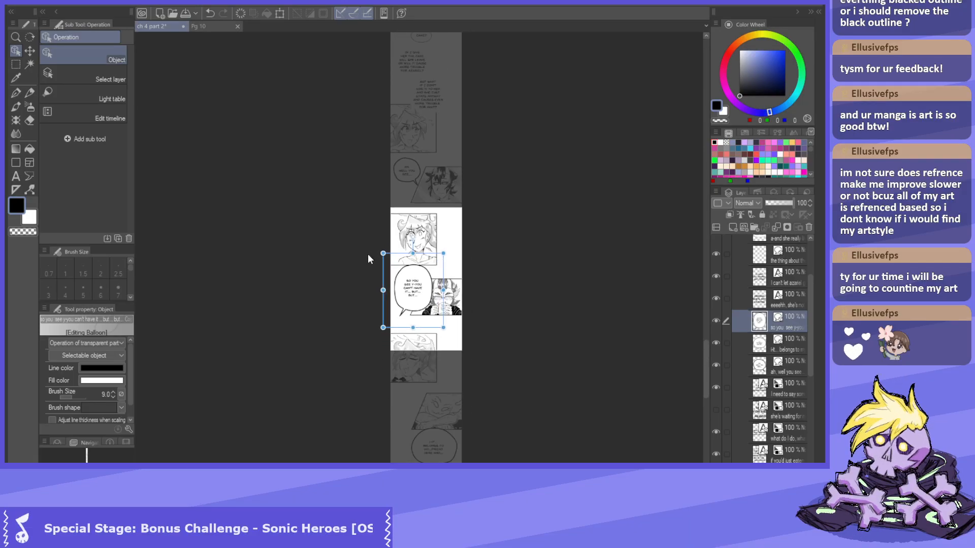
pyautogui.scroll(1, 369, 256)
pyautogui.scroll(1, 369, 251)
pyautogui.click(716, 321)
pyautogui.click(717, 320)
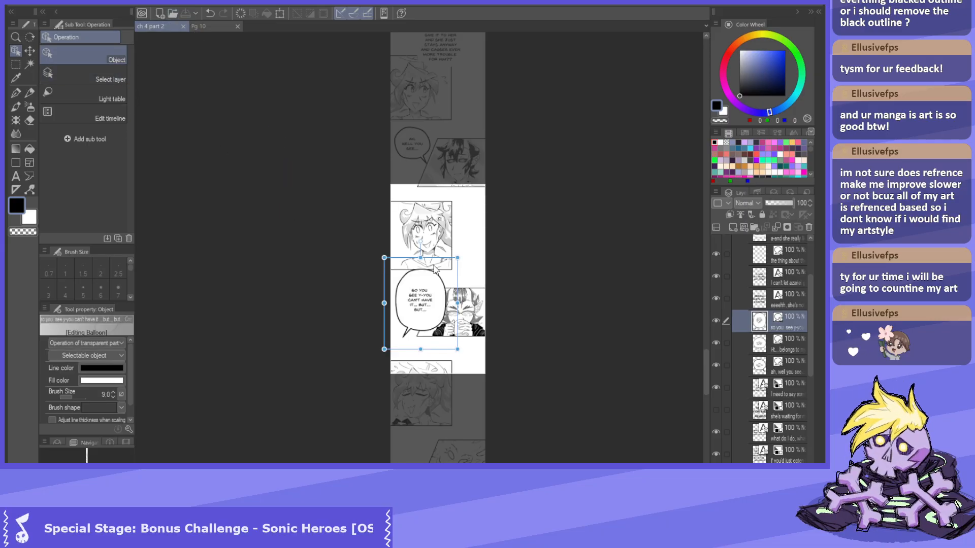
# Select the "the thing about the cake" balloon layer and move the balloon onto the strip over the smiling girl's panel.
pyautogui.scroll(3, 810, 325)
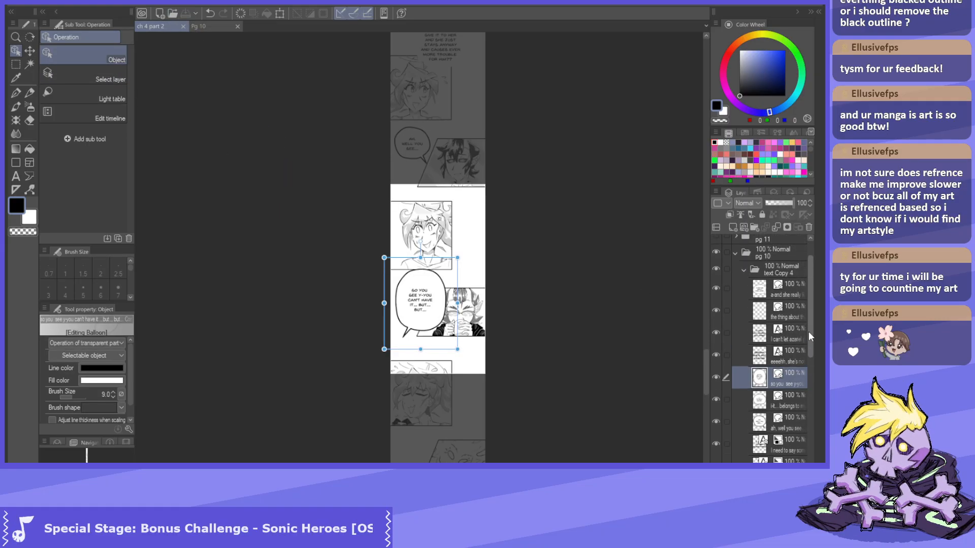
pyautogui.click(790, 358)
pyautogui.click(790, 312)
pyautogui.scroll(-4, 381, 168)
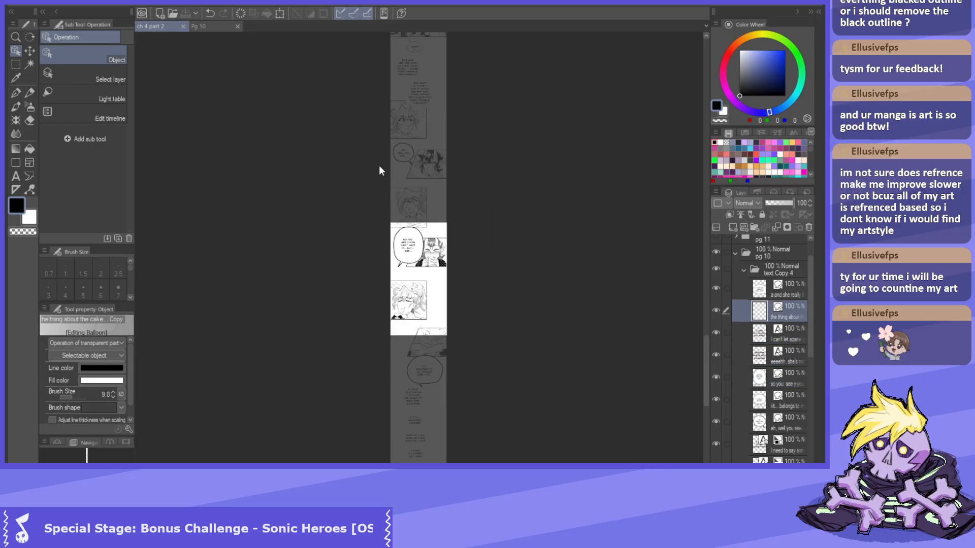
pyautogui.moveTo(374, 123); pyautogui.dragTo(431, 279)
pyautogui.scroll(2, 431, 279)
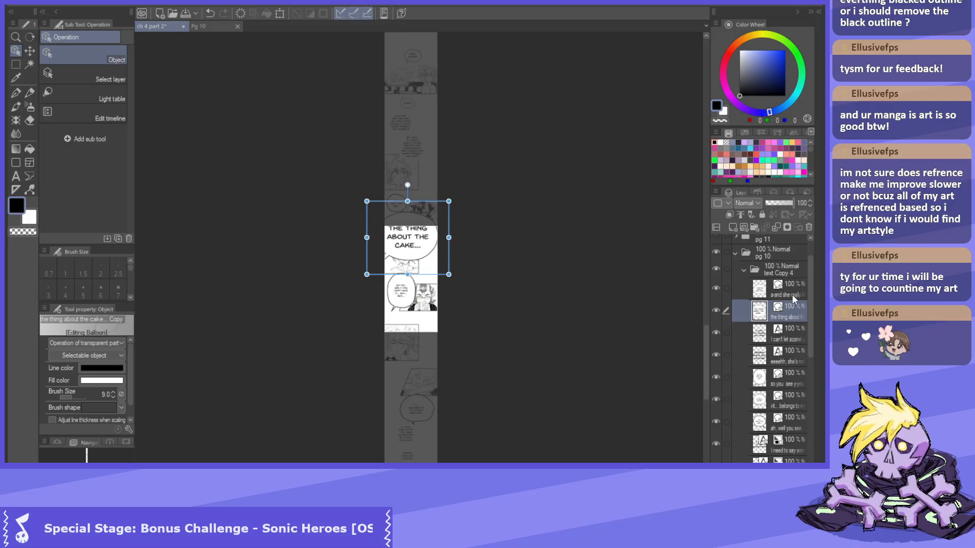
# Move the "a-and she really likes... cake" balloon onto the strip above "The thing about the cake" balloon.
pyautogui.click(397, 214)
pyautogui.scroll(1, 396, 214)
pyautogui.moveTo(528, 305); pyautogui.dragTo(410, 114)
pyautogui.scroll(1, 409, 115)
# Set the "A-and she really likes... cake" text to size 7 and move it toward the middle of its balloon.
pyautogui.click(435, 193)
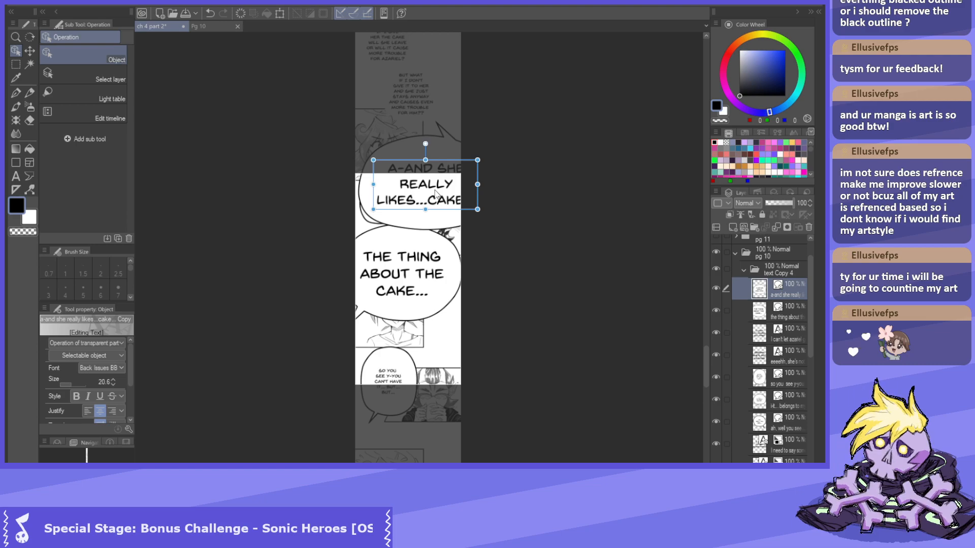
pyautogui.doubleClick(106, 382)
pyautogui.write('7')
pyautogui.press('Return')
pyautogui.scroll(1, 218, 261)
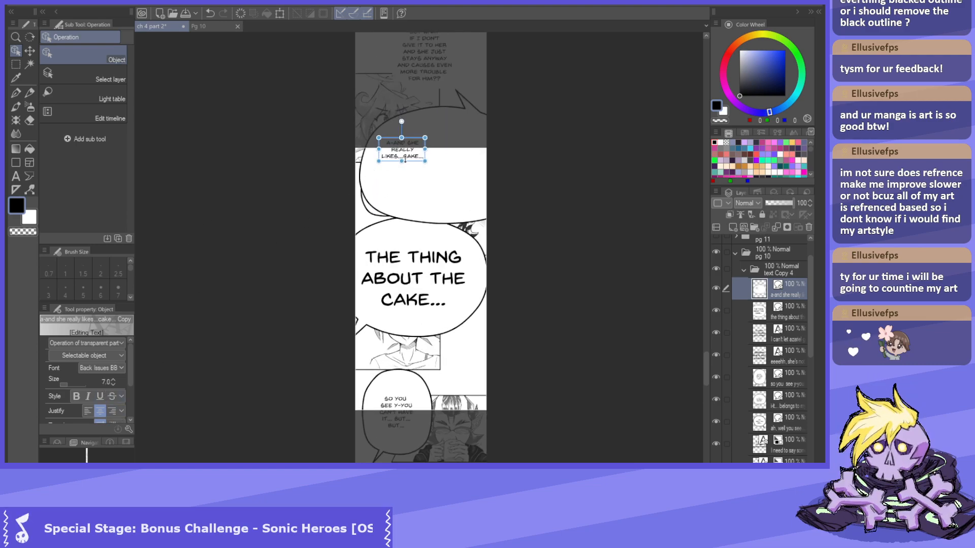
pyautogui.moveTo(441, 177); pyautogui.dragTo(447, 183)
# Set the "The thing about the cake" text to size 7.
pyautogui.click(414, 279)
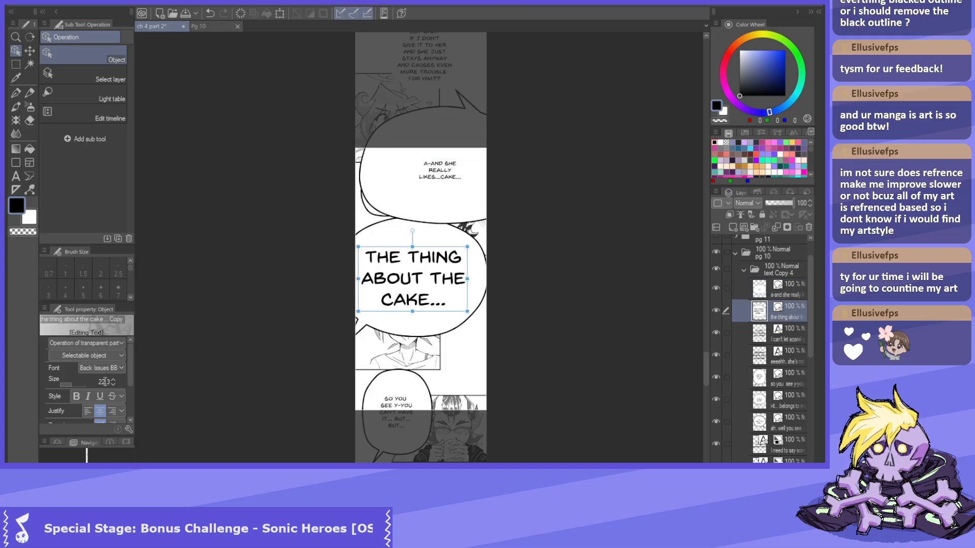
pyautogui.doubleClick(105, 382)
pyautogui.write('7')
pyautogui.press('Return')
pyautogui.scroll(1, 353, 296)
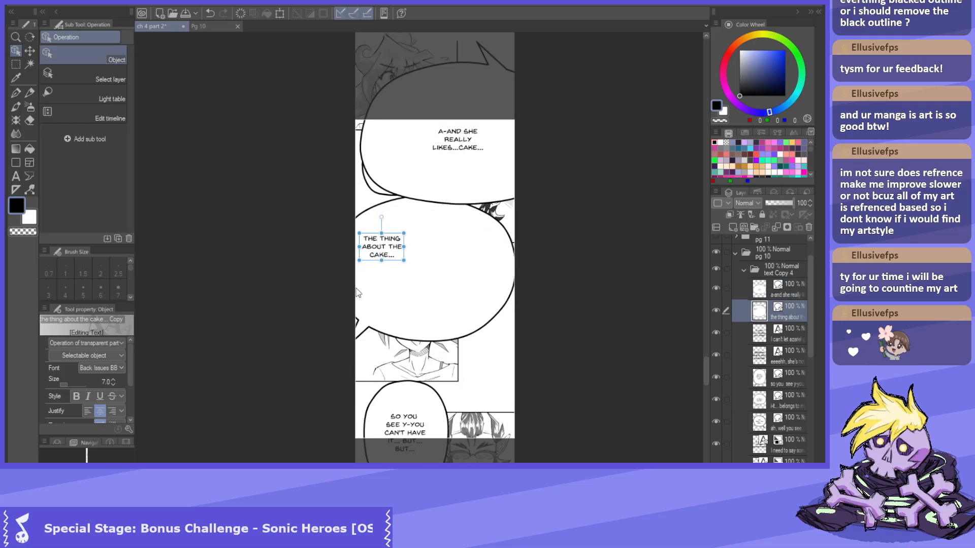
# Centre "The thing about the cake" text and shrink its balloon into the space beside the smiling girl's panel.
pyautogui.moveTo(389, 247); pyautogui.dragTo(430, 264)
pyautogui.click(355, 240)
pyautogui.moveTo(327, 179); pyautogui.dragTo(440, 276)
pyautogui.click(484, 310)
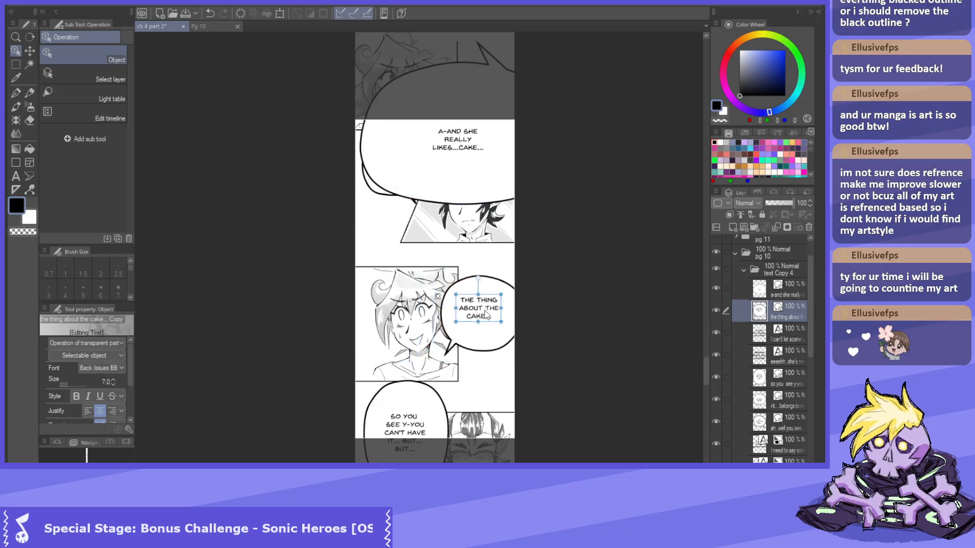
# Shrink the "A-and she really likes... cake" balloon and centre its text, placing it between the worried girl's and dark-haired boy's panels.
pyautogui.click(413, 72)
pyautogui.scroll(-1, 425, 84)
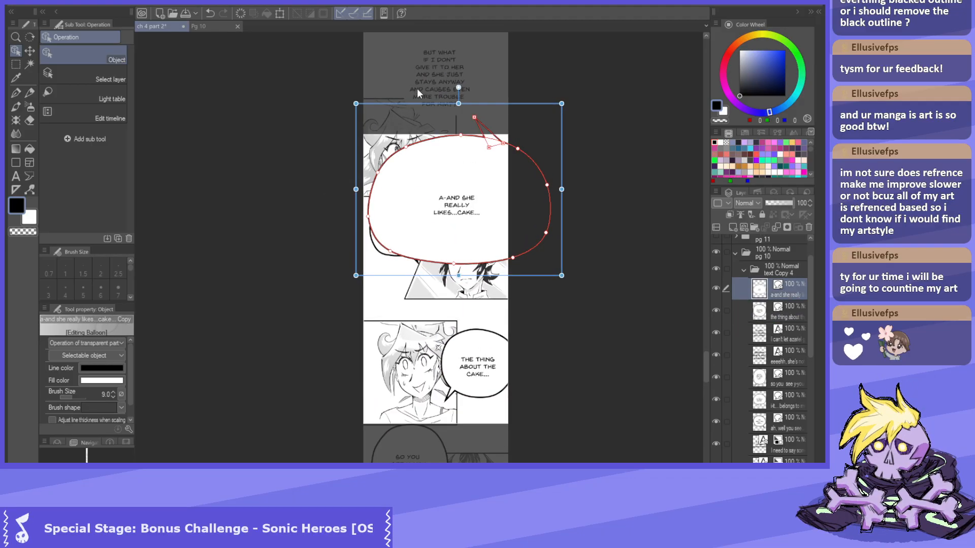
pyautogui.moveTo(355, 103); pyautogui.dragTo(468, 190)
pyautogui.moveTo(515, 229); pyautogui.dragTo(461, 177)
pyautogui.scroll(1, 461, 177)
pyautogui.click(464, 194)
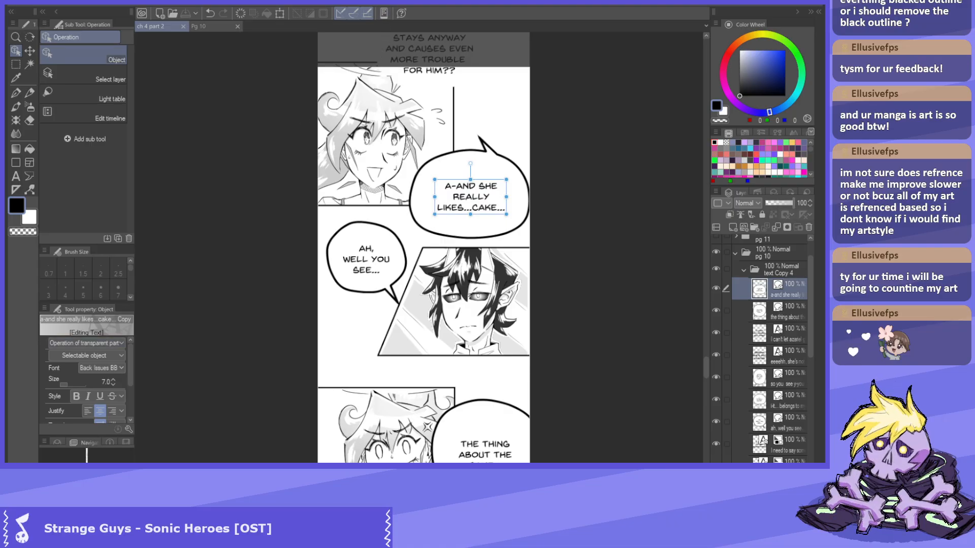
# Review the placement and reading order of the cake texts and balloons from "Cake?" down to "The thing about the cake".
pyautogui.scroll(-1, 489, 396)
pyautogui.scroll(2, 515, 328)
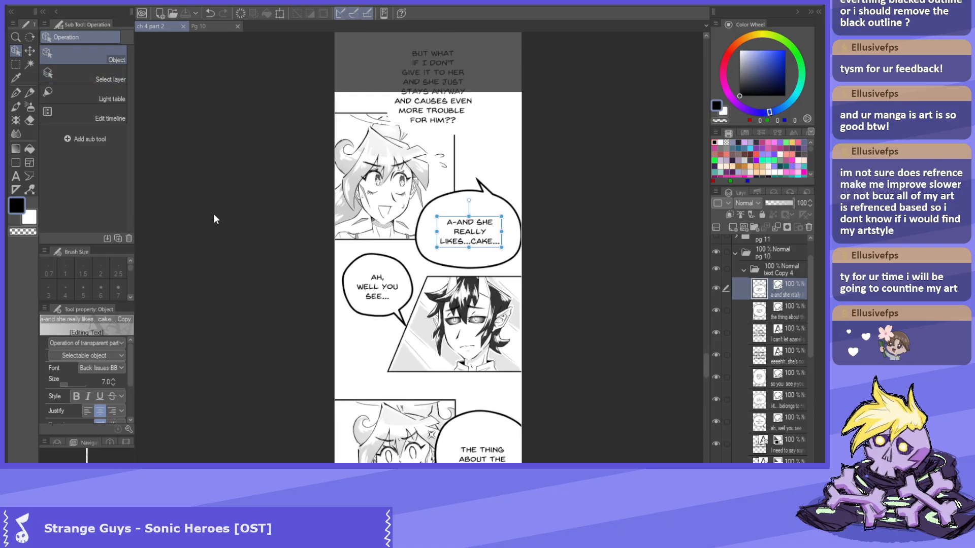
pyautogui.scroll(-2, 412, 229)
pyautogui.scroll(3, 451, 140)
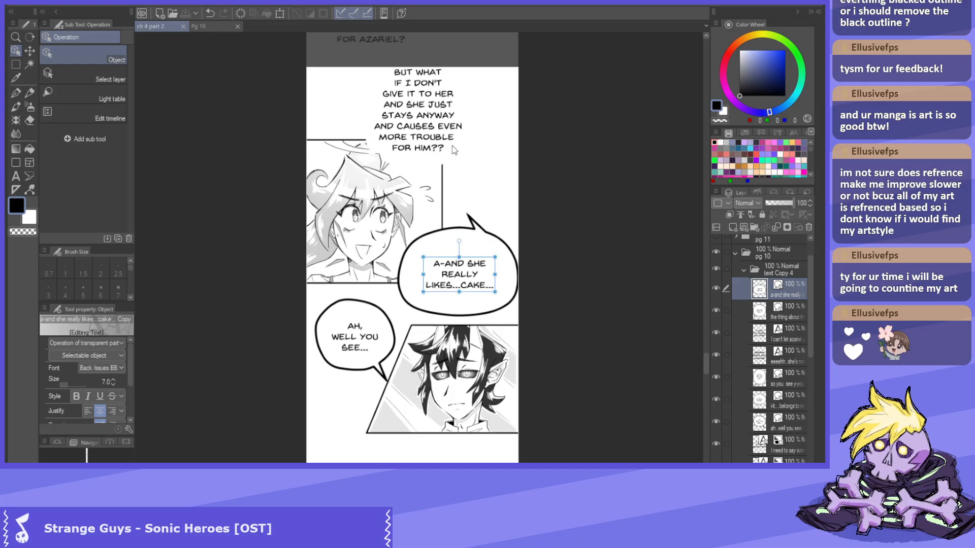
pyautogui.scroll(-4, 452, 143)
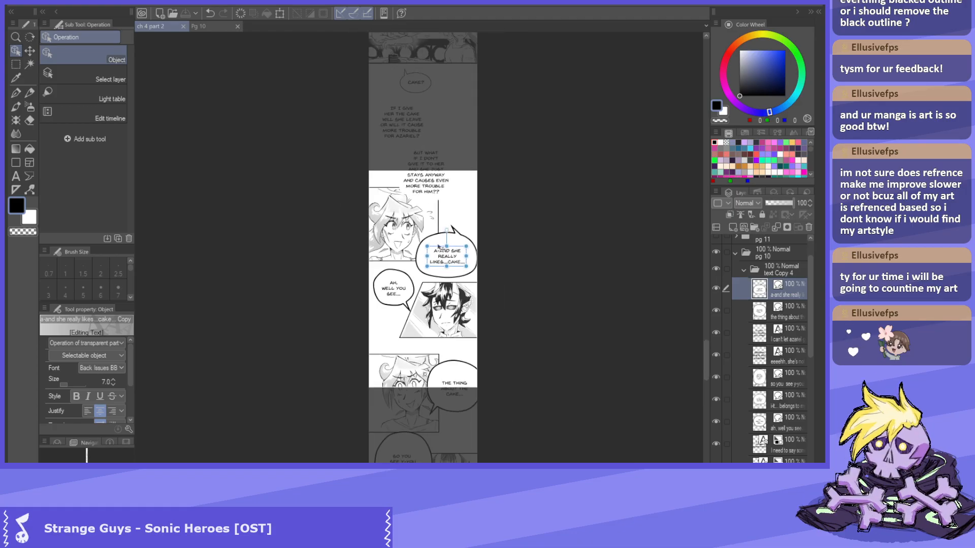
pyautogui.scroll(2, 444, 133)
pyautogui.scroll(-2, 435, 141)
pyautogui.scroll(2, 426, 145)
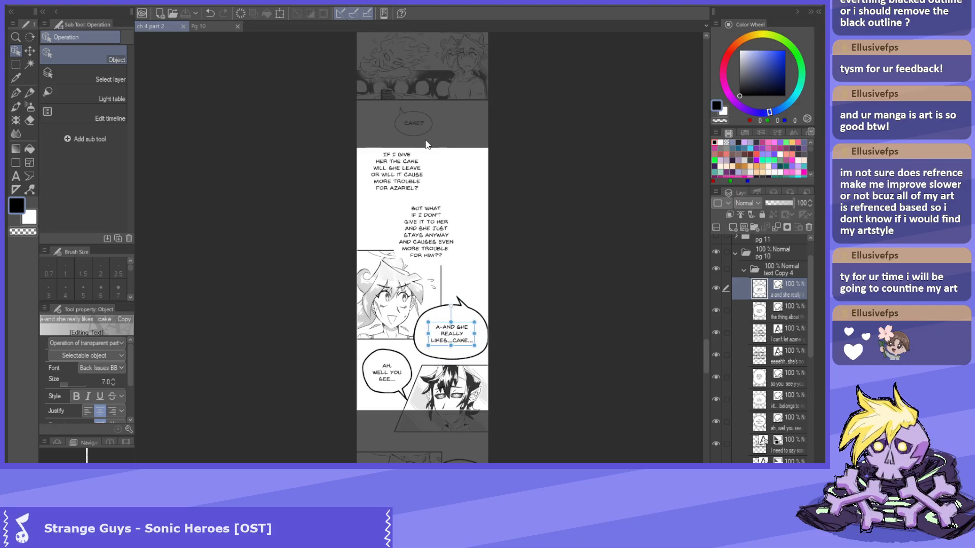
pyautogui.scroll(2, 440, 151)
pyautogui.scroll(-2, 456, 133)
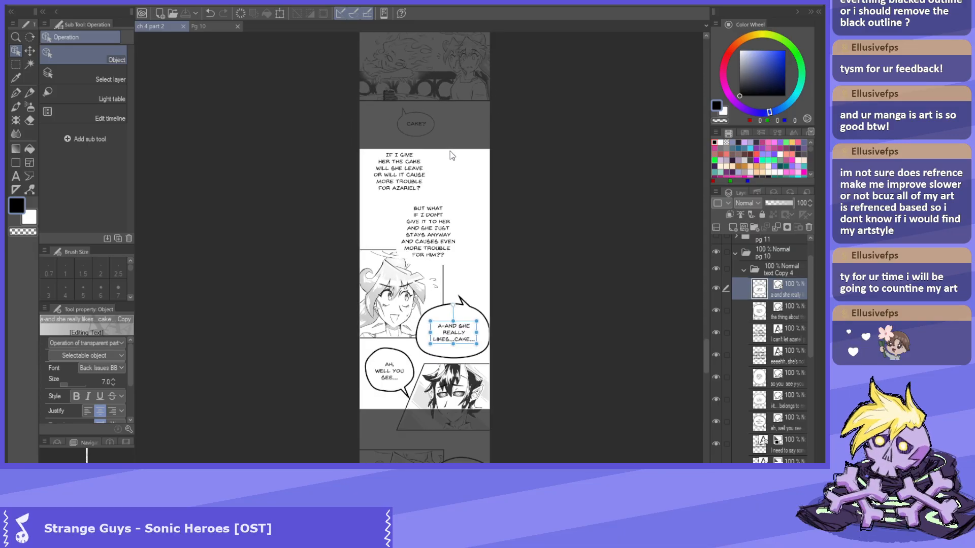
# Examine the lettering size and spacing from the "Cake?" balloon down to the "So you see y-you can't have it" balloon.
pyautogui.scroll(1, 440, 117)
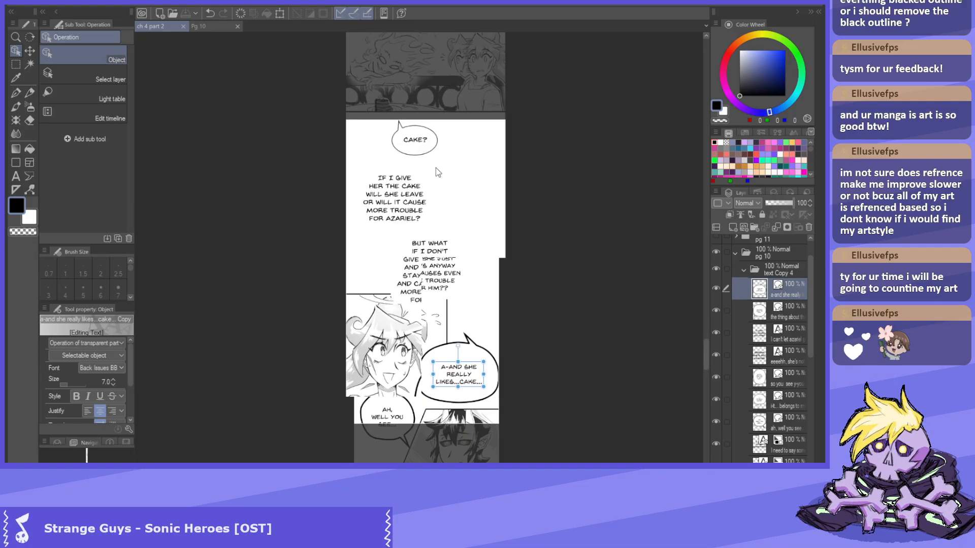
pyautogui.scroll(2, 435, 178)
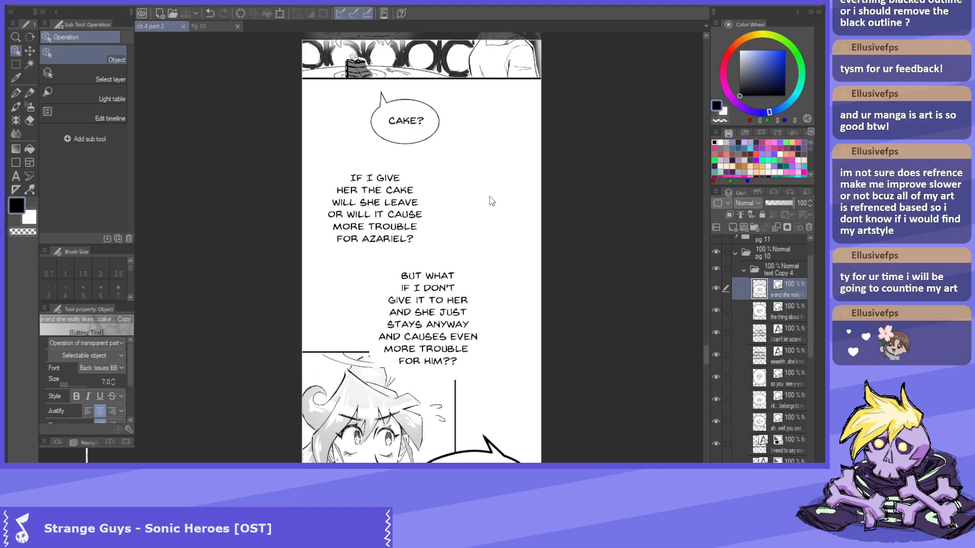
pyautogui.scroll(-2, 455, 191)
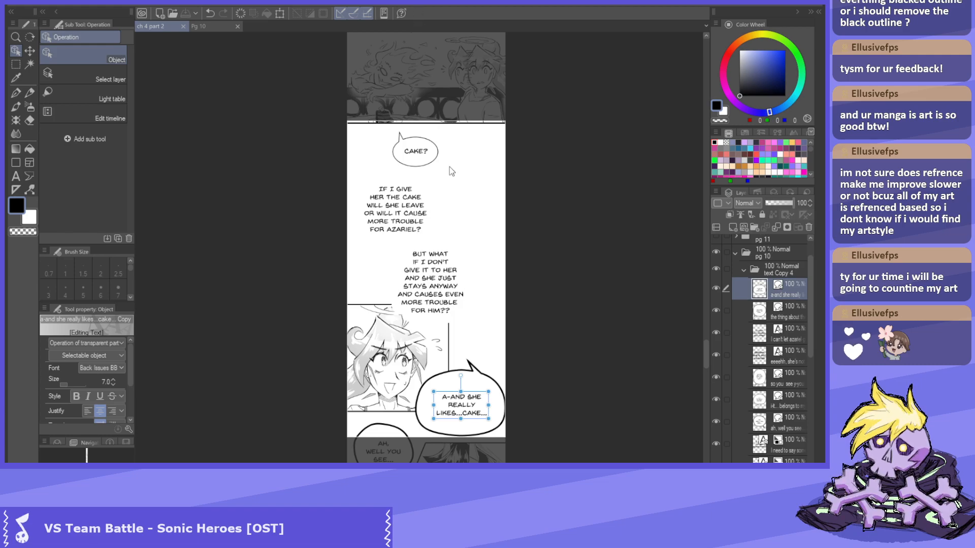
pyautogui.scroll(1, 430, 216)
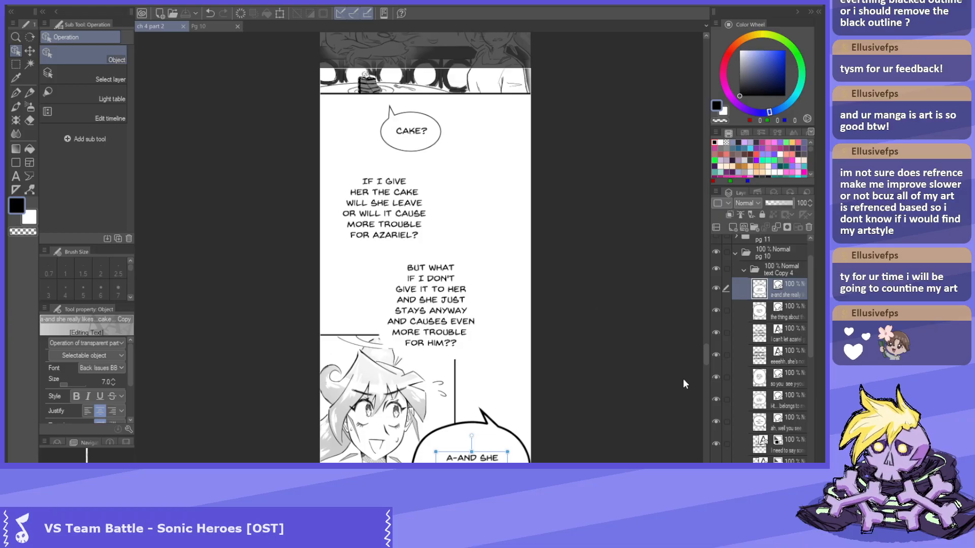
pyautogui.moveTo(704, 354)
pyautogui.mouseDown()
pyautogui.moveTo(705, 327)
pyautogui.moveTo(707, 369)
pyautogui.mouseUp()
pyautogui.scroll(-5, 454, 254)
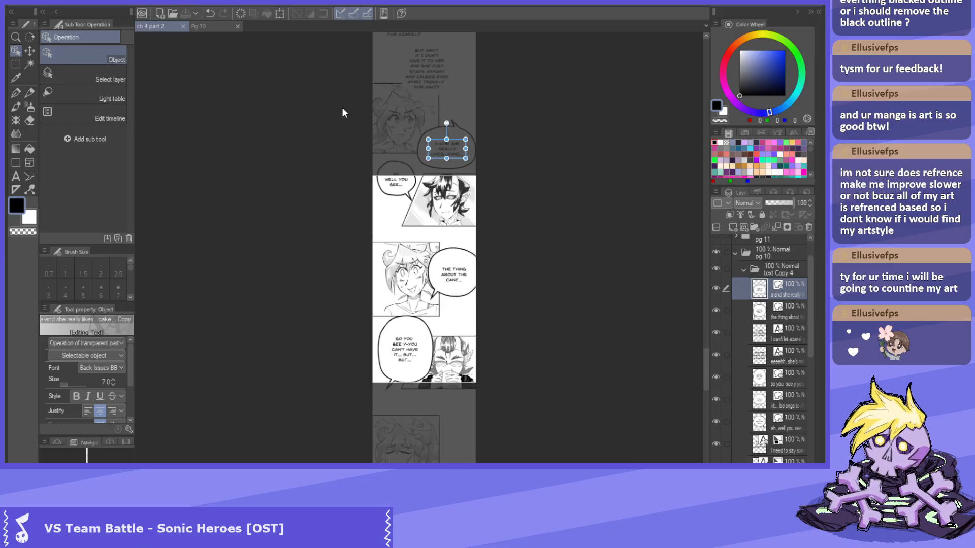
pyautogui.scroll(4, 415, 65)
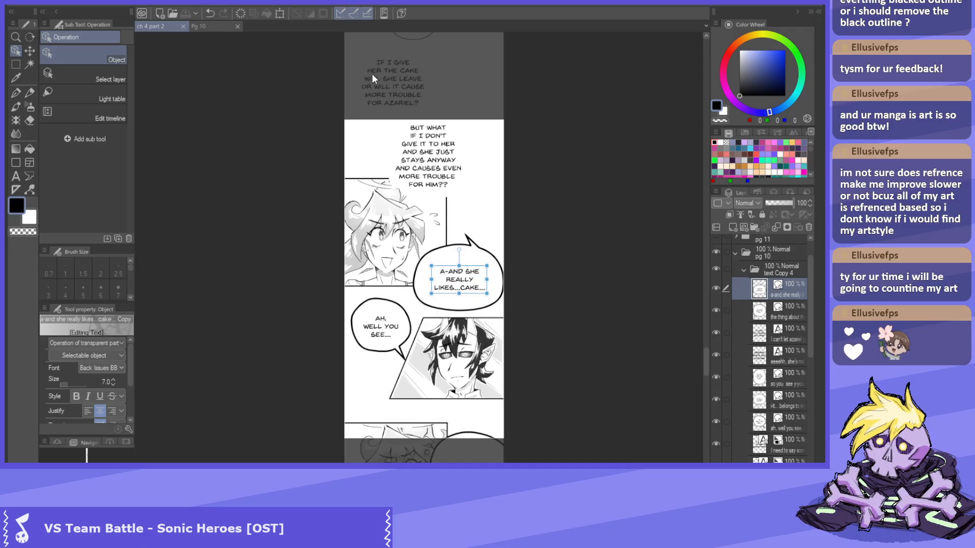
pyautogui.scroll(-3, 394, 80)
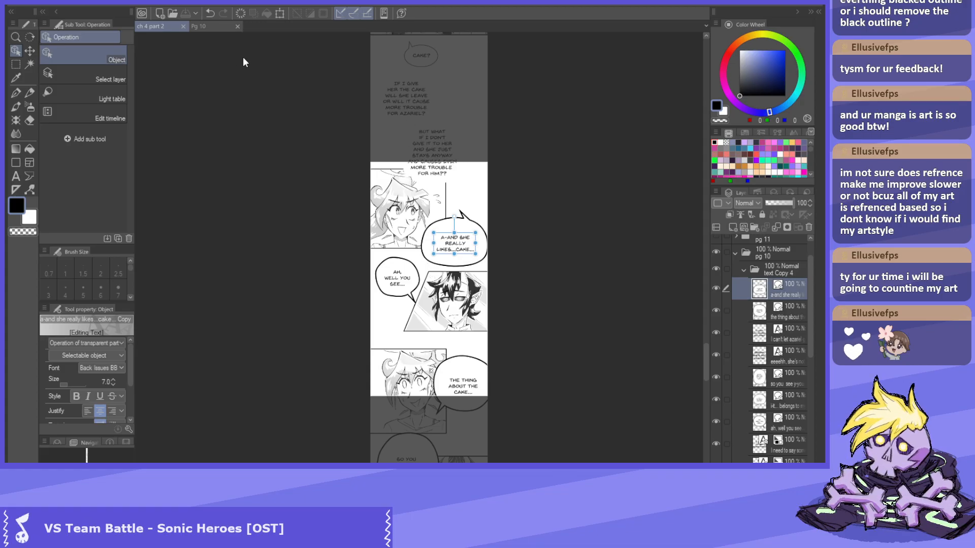
pyautogui.scroll(-5, 442, 253)
pyautogui.scroll(1, 581, 431)
pyautogui.moveTo(705, 358); pyautogui.dragTo(702, 375)
pyautogui.scroll(6, 442, 105)
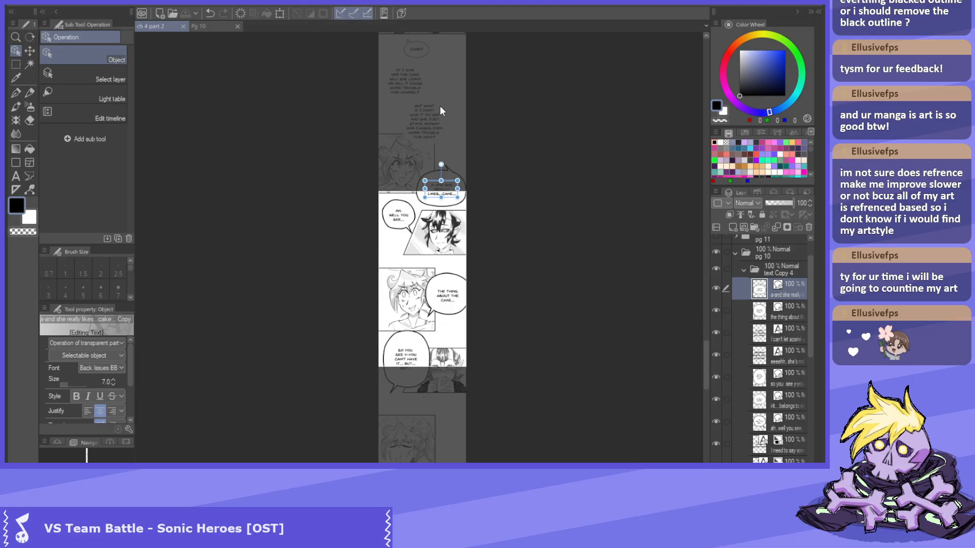
pyautogui.scroll(1, 507, 241)
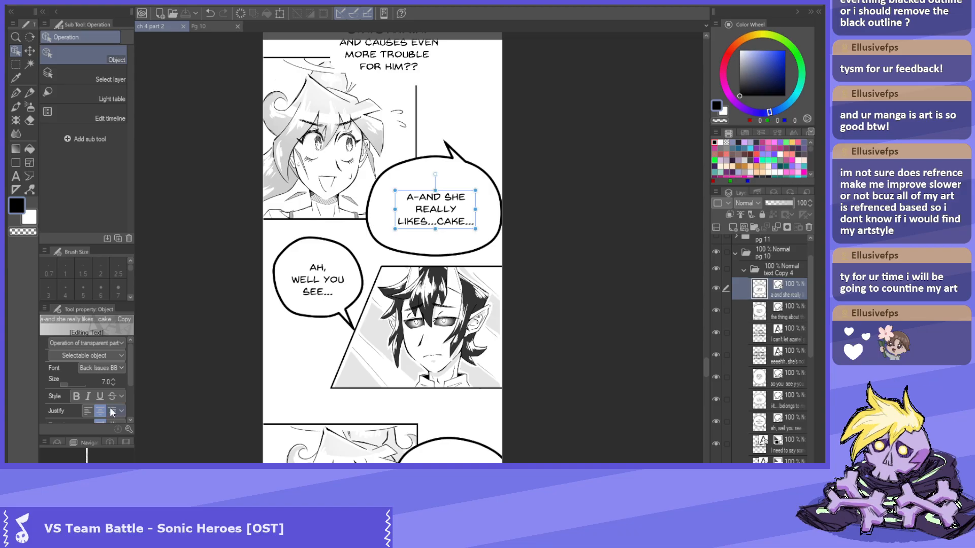
# Set the "A-and she really likes...cake" and "Ah, well you see" texts to size 5 and centre the former in its balloon.
pyautogui.click(319, 285)
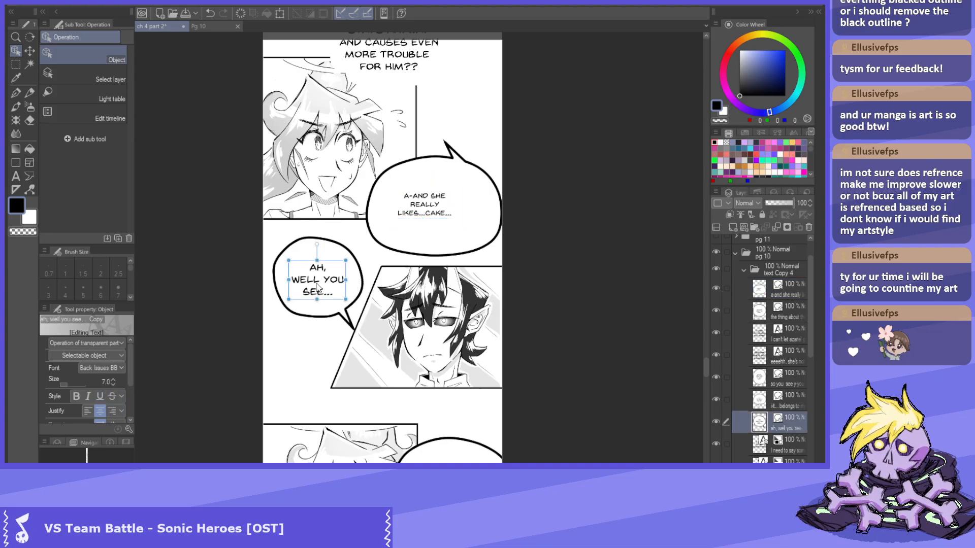
pyautogui.click(113, 384)
pyautogui.click(112, 384)
pyautogui.click(112, 385)
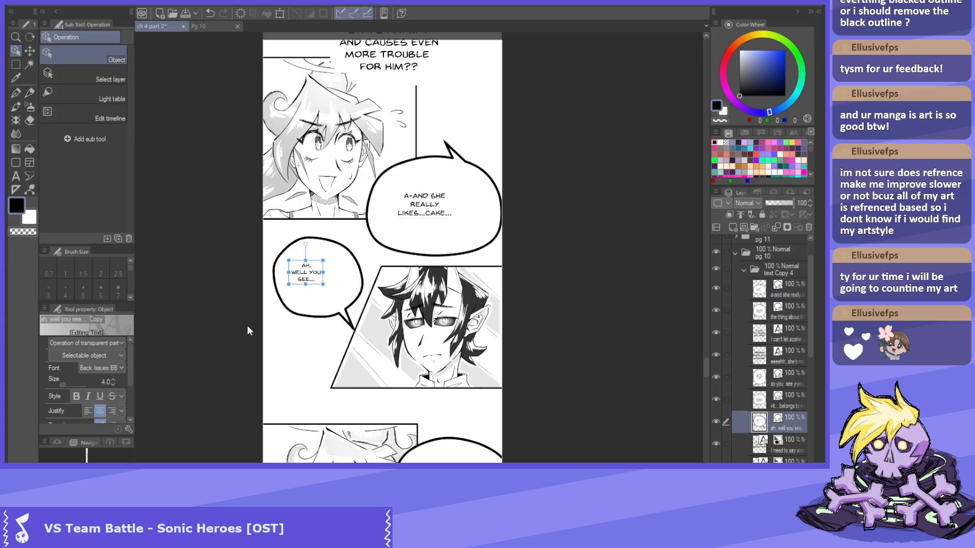
pyautogui.click(113, 380)
pyautogui.moveTo(442, 198); pyautogui.dragTo(428, 215)
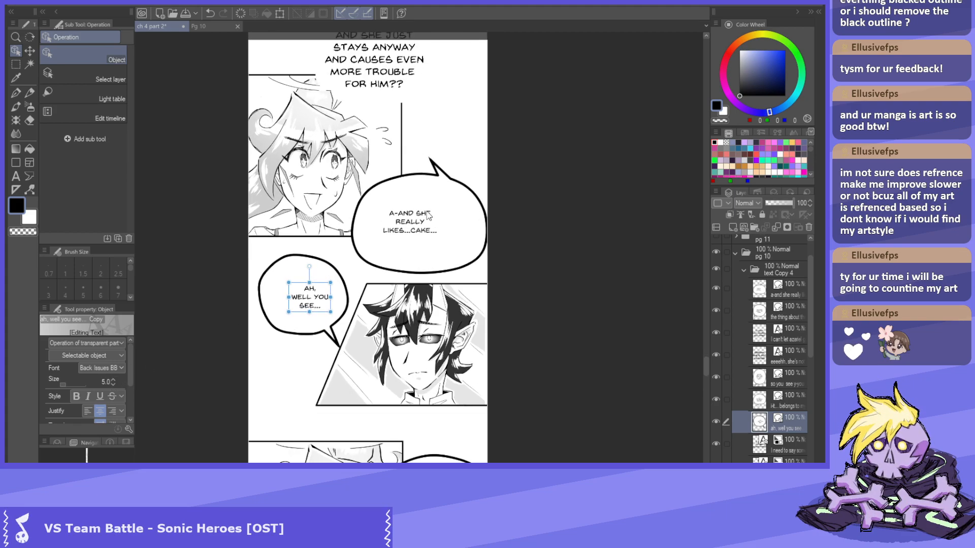
pyautogui.click(428, 215)
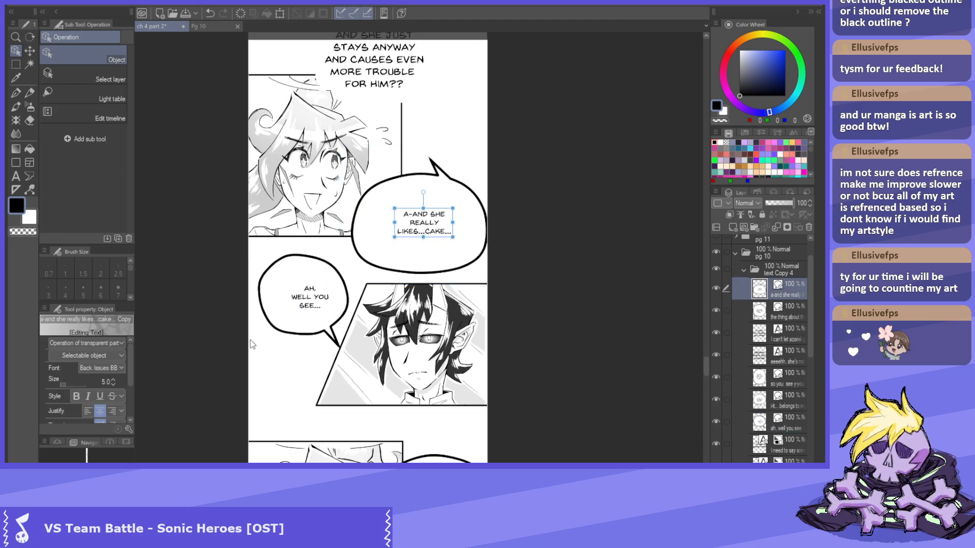
pyautogui.scroll(-3, 130, 374)
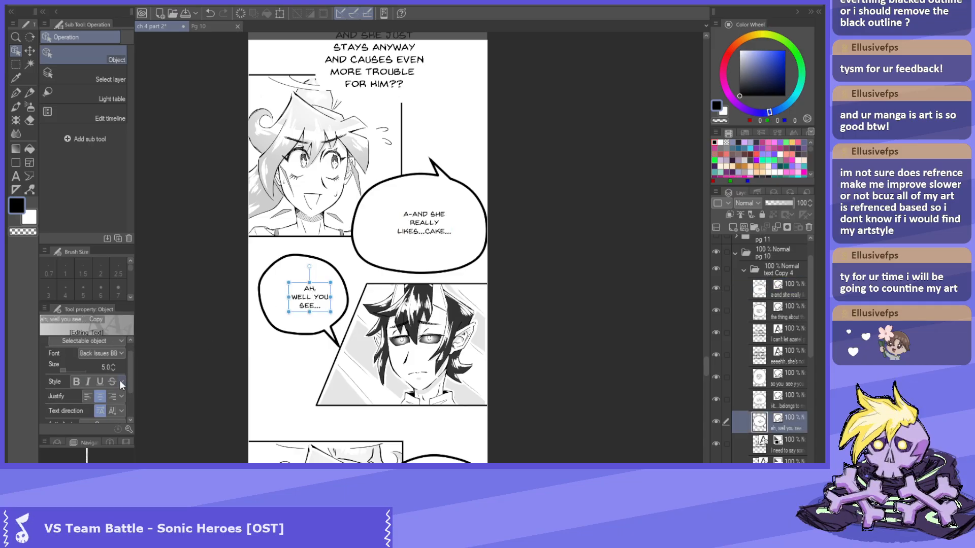
pyautogui.scroll(-3, 129, 373)
pyautogui.scroll(5, 320, 283)
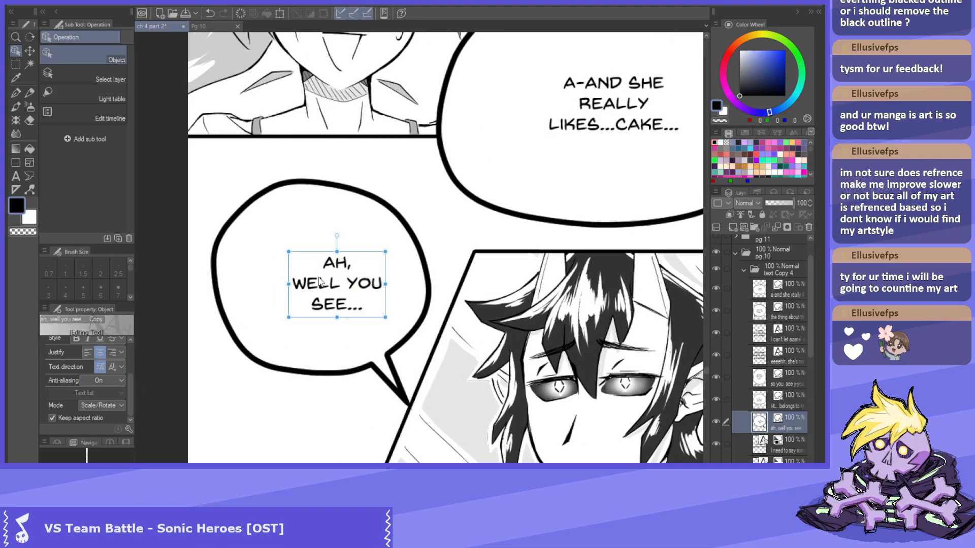
pyautogui.scroll(-4, 320, 283)
pyautogui.scroll(-1, 265, 300)
# Thin the outlines of the "A-and she really likes...cake" and "Ah, well you see" balloons to brush size 4.
pyautogui.click(260, 278)
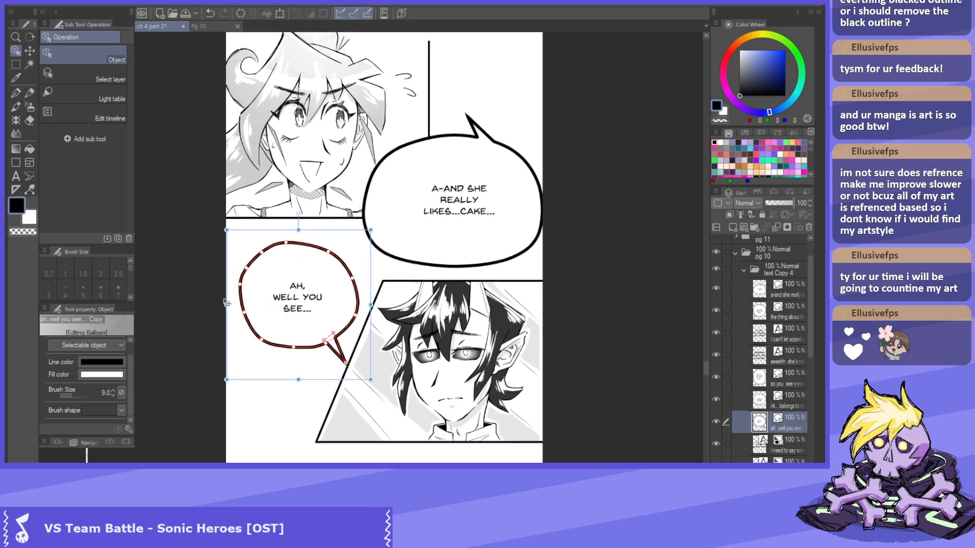
pyautogui.click(464, 146)
pyautogui.scroll(-1, 485, 175)
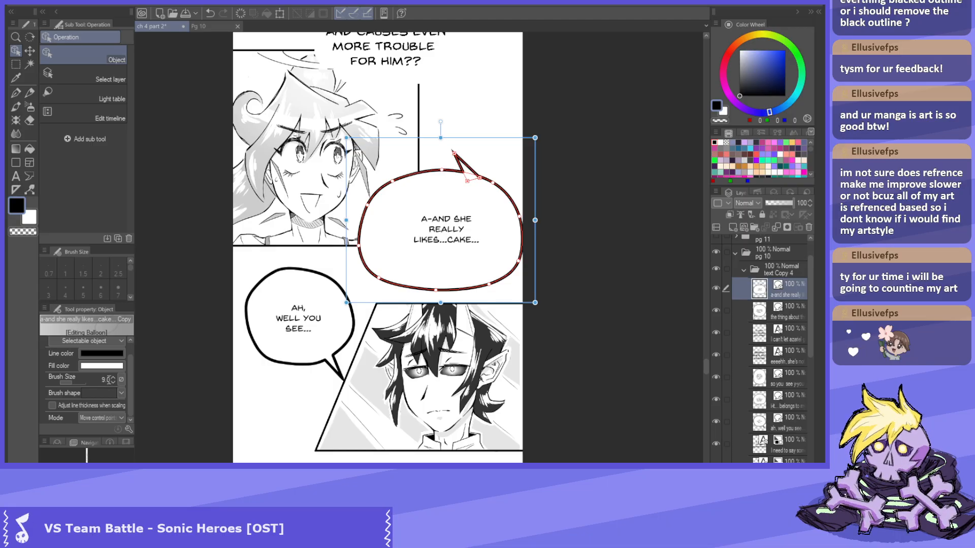
pyautogui.doubleClick(108, 379)
pyautogui.write('4')
pyautogui.press('Return')
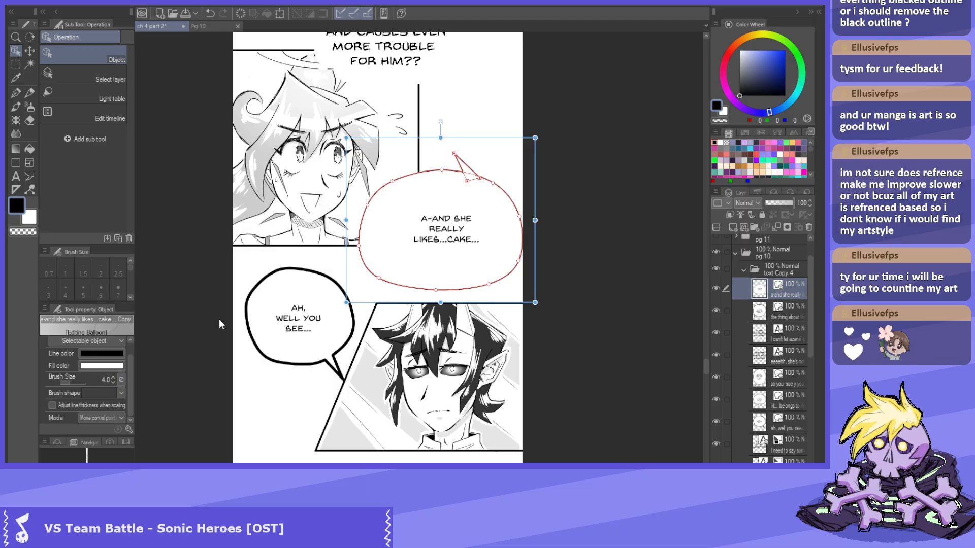
pyautogui.click(249, 318)
pyautogui.doubleClick(101, 382)
pyautogui.write('4')
pyautogui.press('Return')
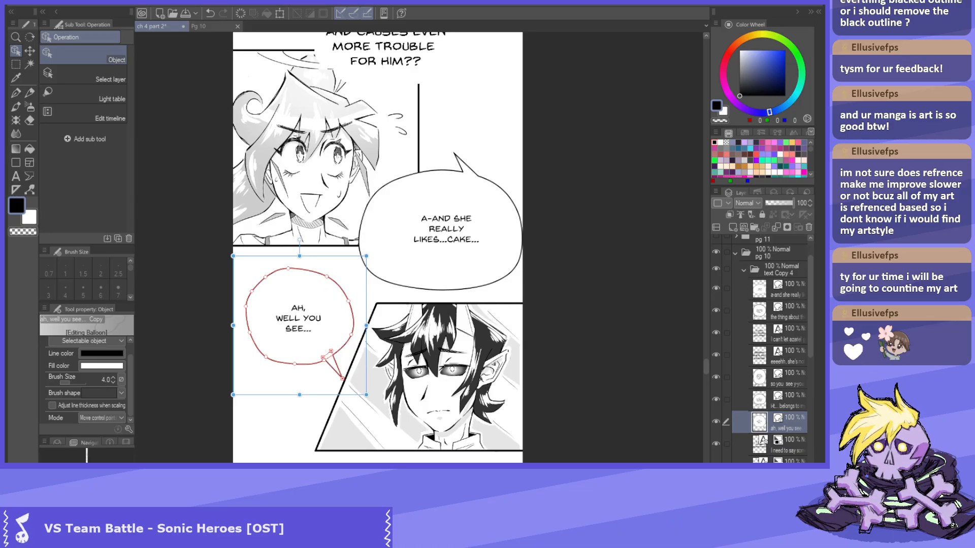
# Shrink the "A-and she really likes...cake" balloon around its text and place it over the right border of the worried girl's panel.
pyautogui.scroll(5, 175, 145)
pyautogui.click(215, 172)
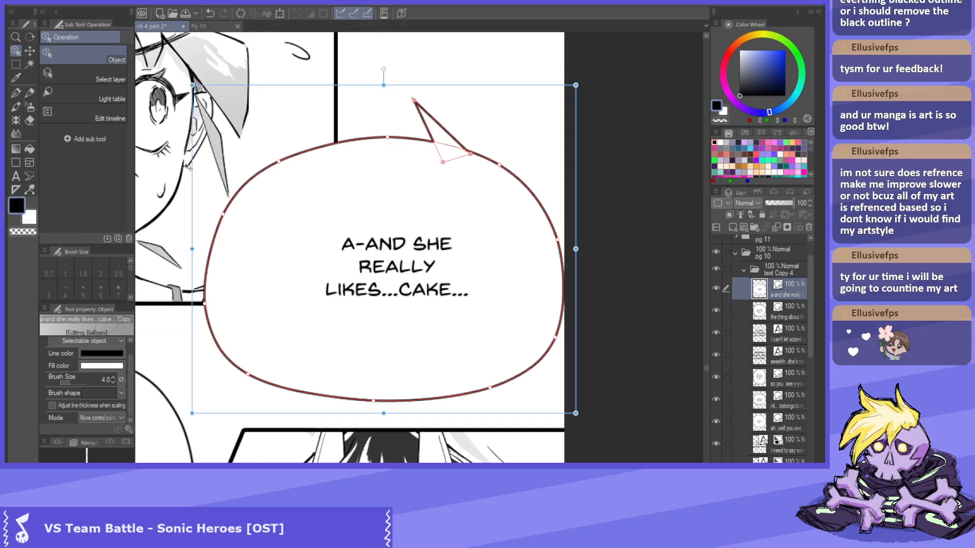
pyautogui.moveTo(192, 84); pyautogui.dragTo(353, 193)
pyautogui.click(407, 286)
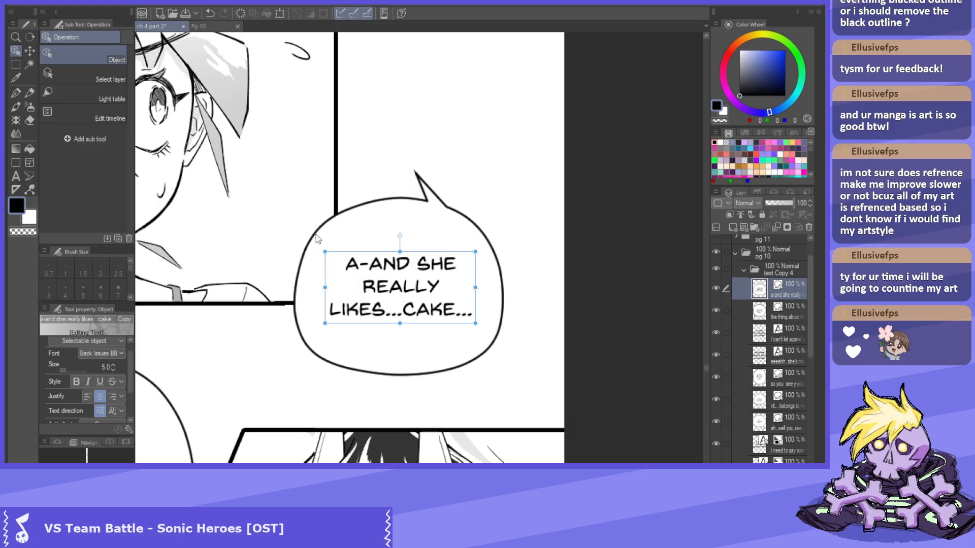
pyautogui.click(360, 230)
pyautogui.moveTo(398, 158); pyautogui.dragTo(373, 183)
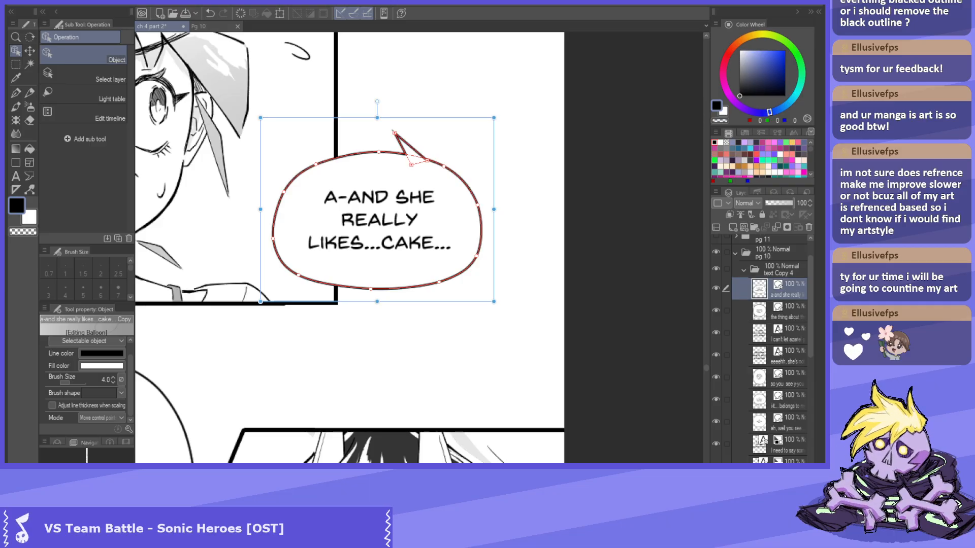
pyautogui.scroll(-5, 354, 161)
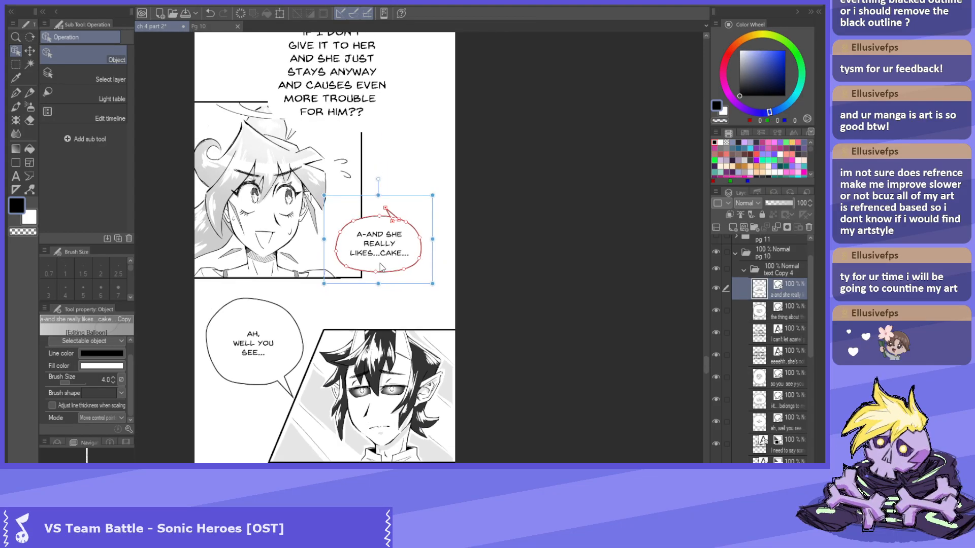
# Shrink the "Ah, well you see" balloon around its text and centre the text beside the dark-haired boy's panel.
pyautogui.scroll(5, 367, 228)
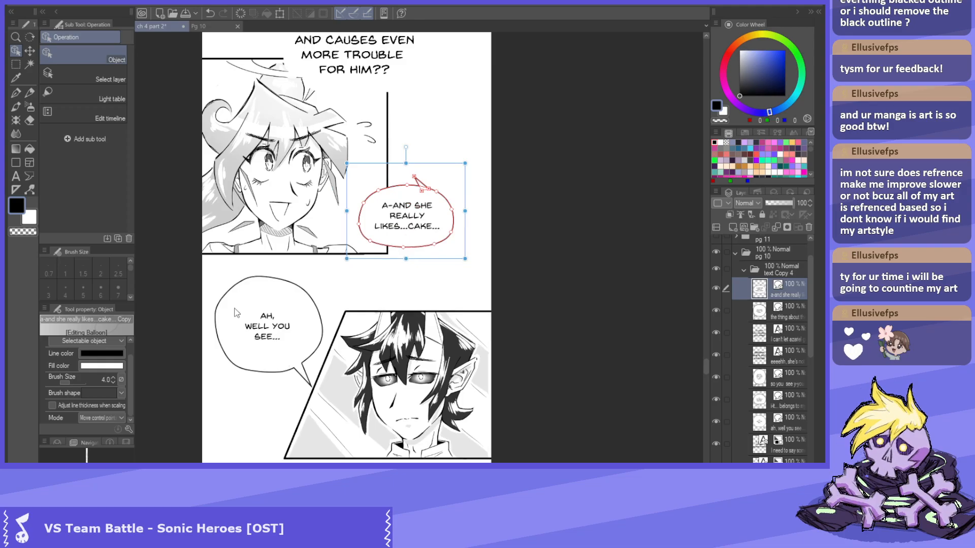
pyautogui.click(247, 355)
pyautogui.click(274, 317)
pyautogui.moveTo(274, 316); pyautogui.dragTo(273, 308)
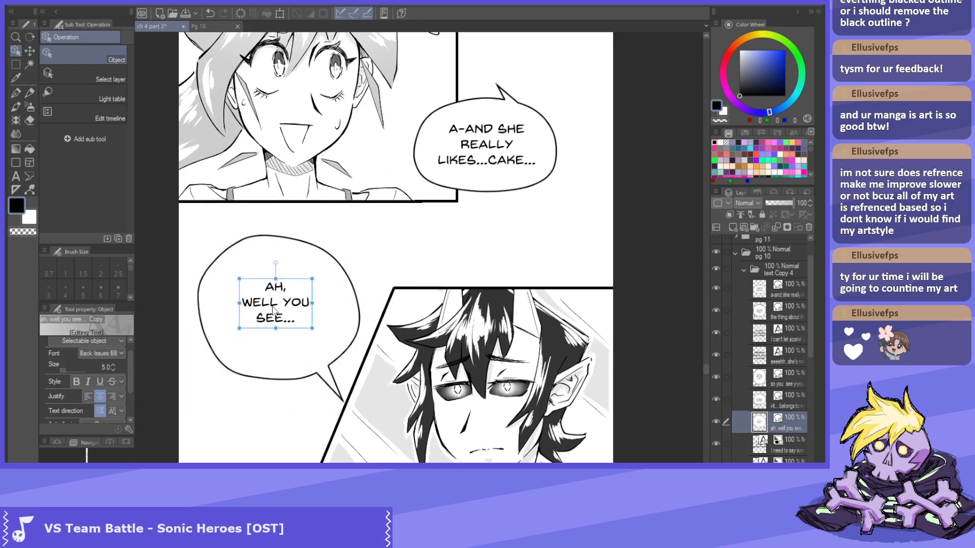
pyautogui.click(213, 299)
pyautogui.moveTo(213, 298); pyautogui.dragTo(224, 309)
pyautogui.moveTo(202, 244); pyautogui.dragTo(256, 268)
pyautogui.click(288, 304)
# Centre the "The thing about the cake" text and set its balloon's outline to brush size 4.
pyautogui.scroll(-6, 319, 240)
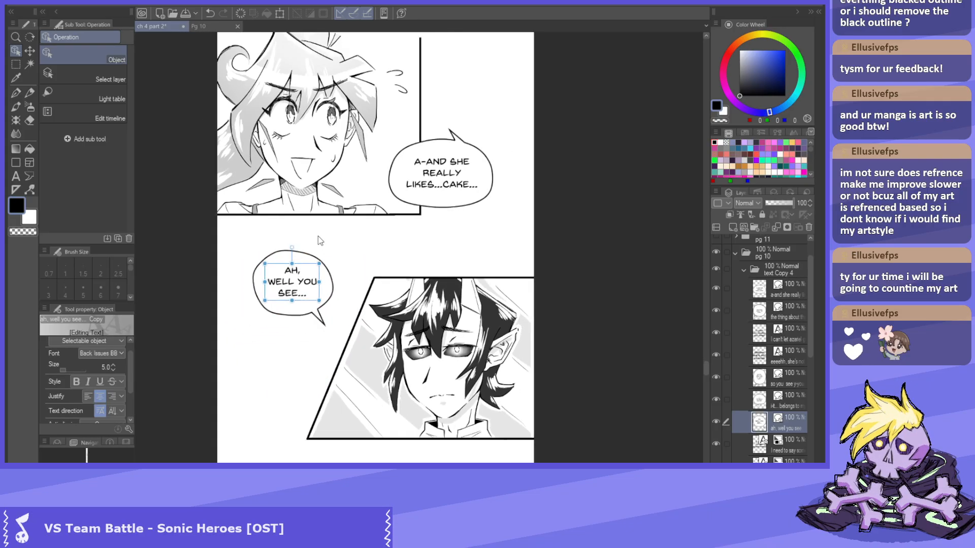
pyautogui.scroll(2, 327, 272)
pyautogui.scroll(2, 327, 272)
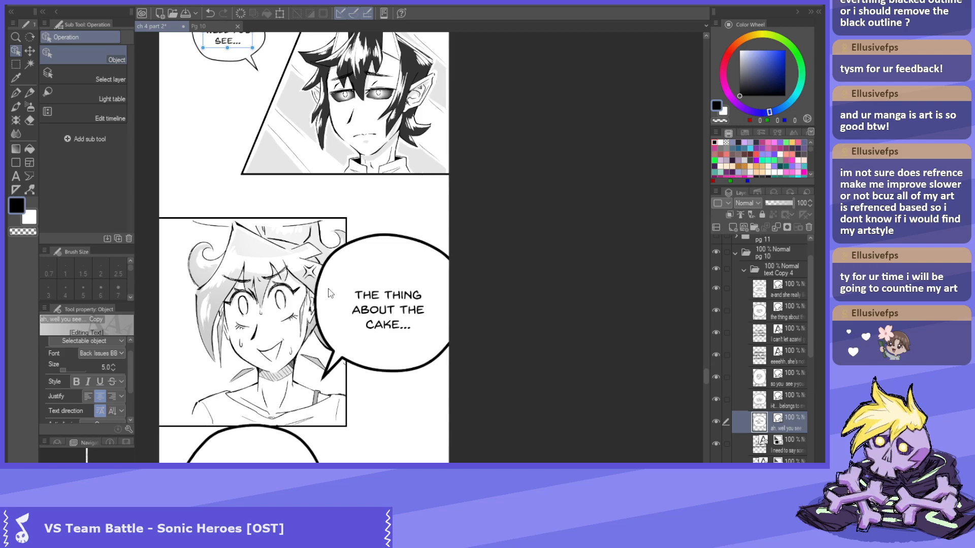
pyautogui.click(384, 305)
pyautogui.click(325, 292)
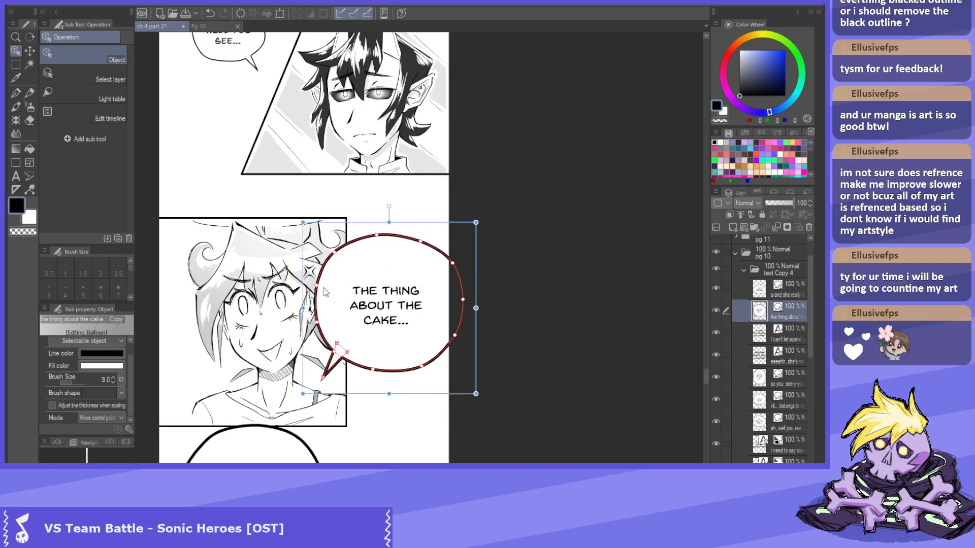
pyautogui.write('4')
pyautogui.press('Return')
# Shrink the "The thing about the cake" balloon around its text and place it over the right border of the smiling girl's panel.
pyautogui.scroll(2, 406, 315)
pyautogui.moveTo(257, 177); pyautogui.dragTo(308, 256)
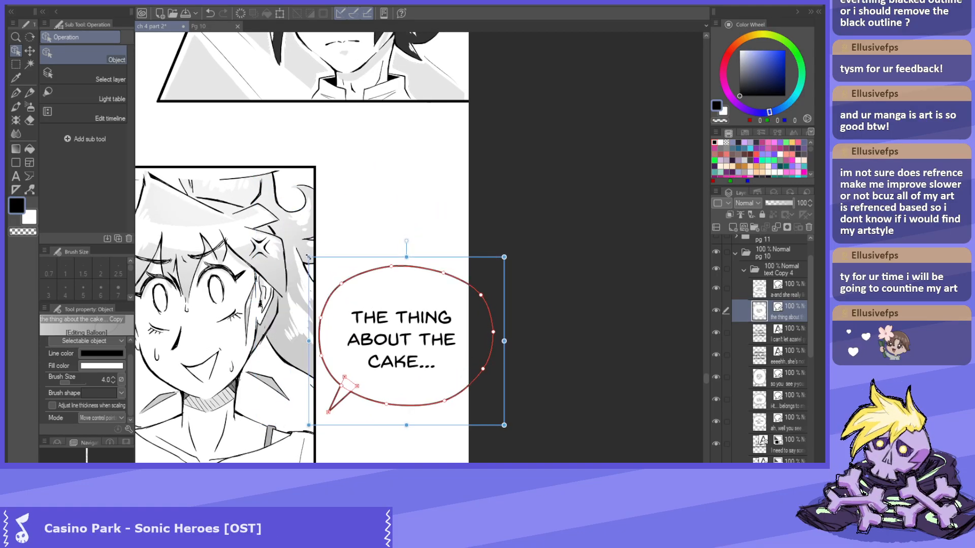
pyautogui.click(389, 324)
pyautogui.click(379, 293)
pyautogui.scroll(-3, 376, 284)
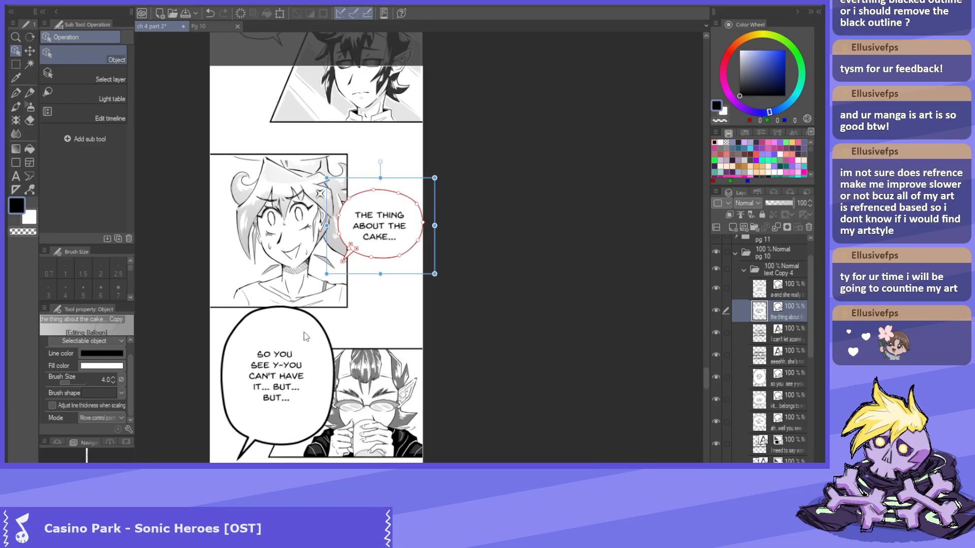
# Set the outline of the "So you see y-you can't have it" balloon to brush size 4.
pyautogui.scroll(4, 306, 328)
pyautogui.scroll(-2, 297, 399)
pyautogui.scroll(2, 297, 398)
pyautogui.click(295, 351)
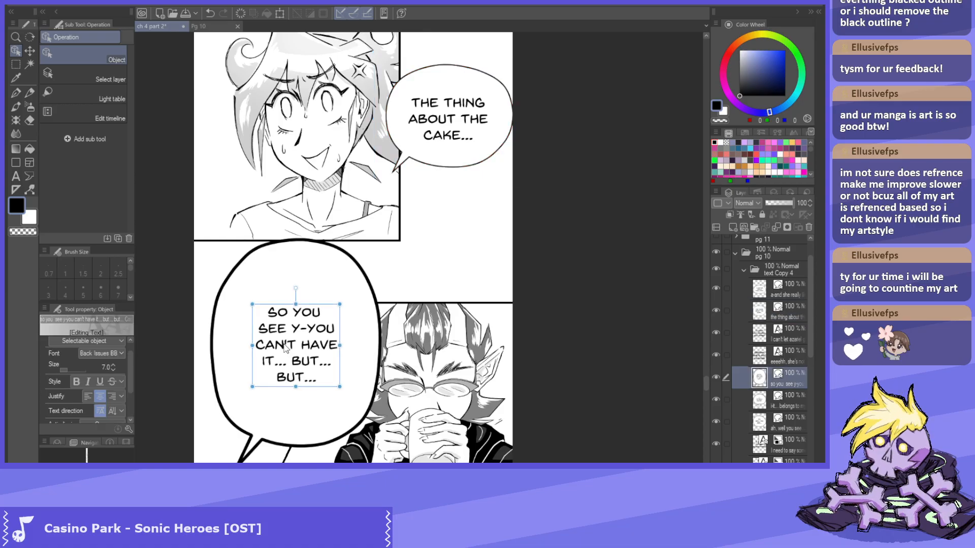
pyautogui.click(236, 317)
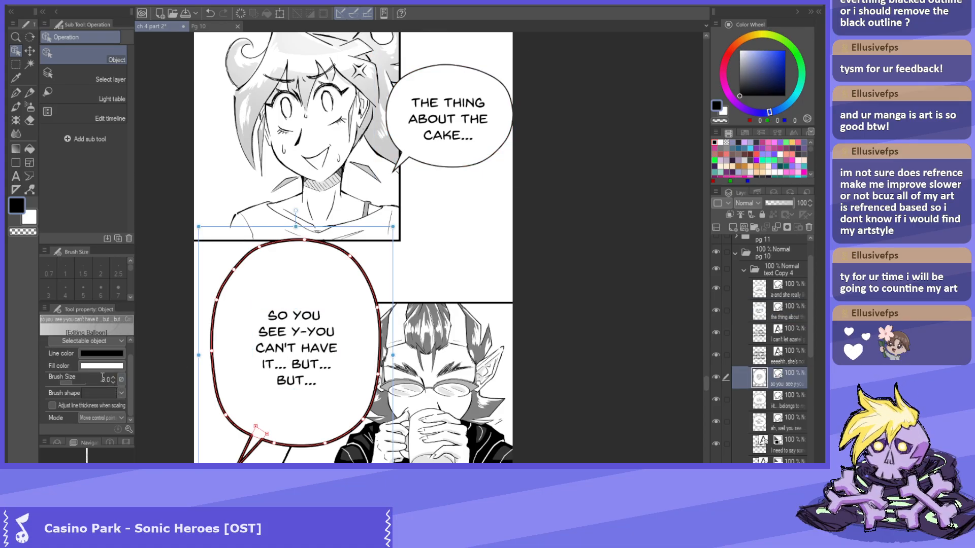
pyautogui.moveTo(103, 377); pyautogui.dragTo(103, 381)
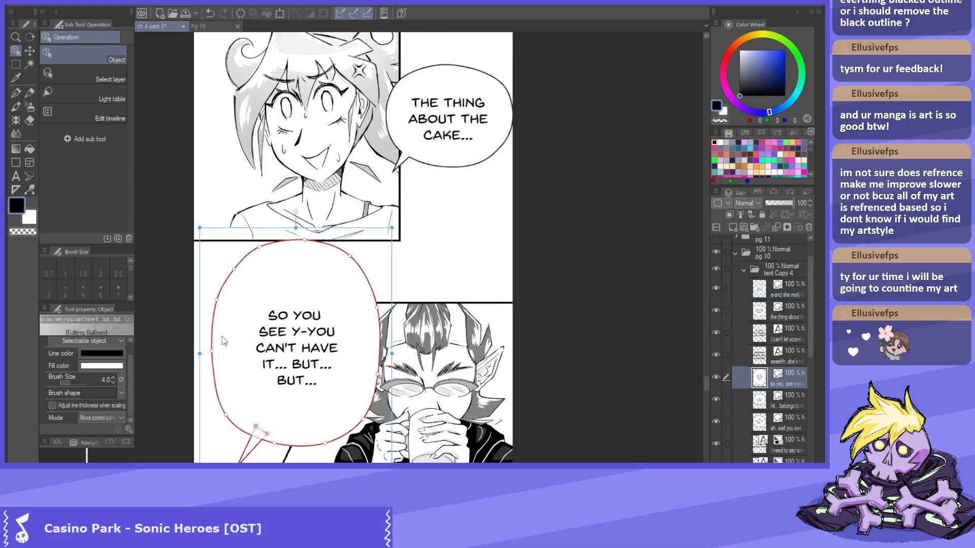
# Shrink the "So you see y-you can't have it" balloon and move it with its text into the space beside the drinking man's panel.
pyautogui.scroll(-1, 224, 343)
pyautogui.scroll(2, 234, 304)
pyautogui.moveTo(188, 139); pyautogui.dragTo(248, 246)
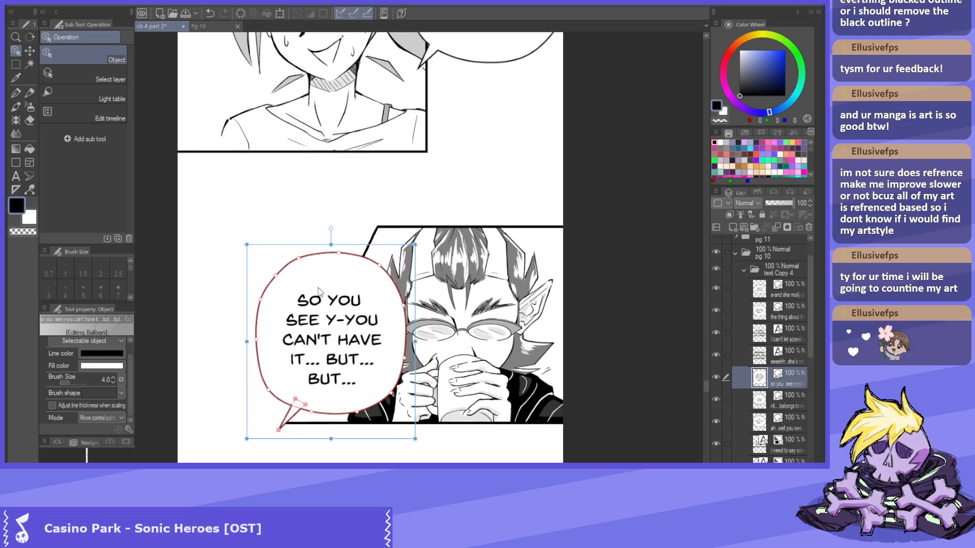
pyautogui.click(351, 339)
pyautogui.click(316, 277)
pyautogui.moveTo(316, 277); pyautogui.dragTo(262, 188)
pyautogui.scroll(-6, 257, 350)
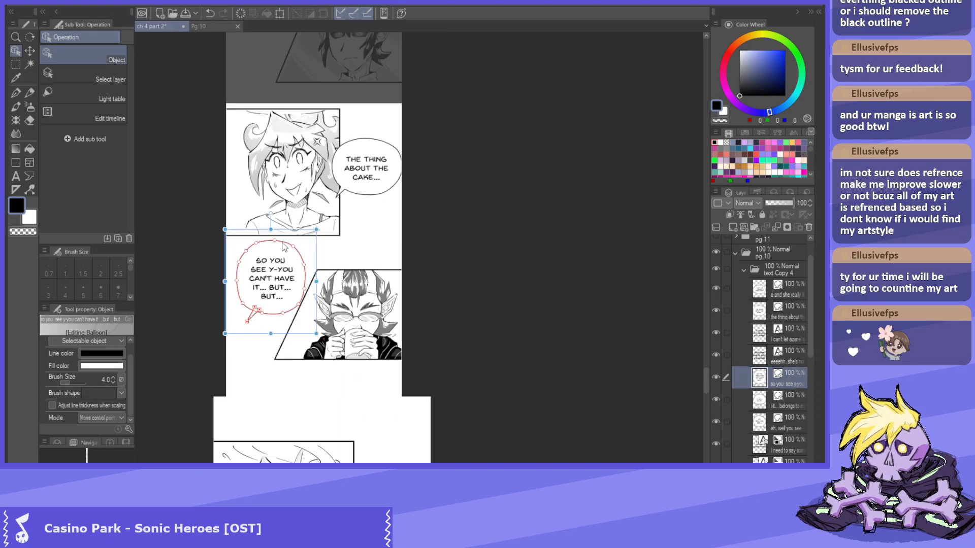
# Set the outline of the "I-it... belongs to my...friend here and..." balloon to brush size 4.
pyautogui.scroll(7, 320, 379)
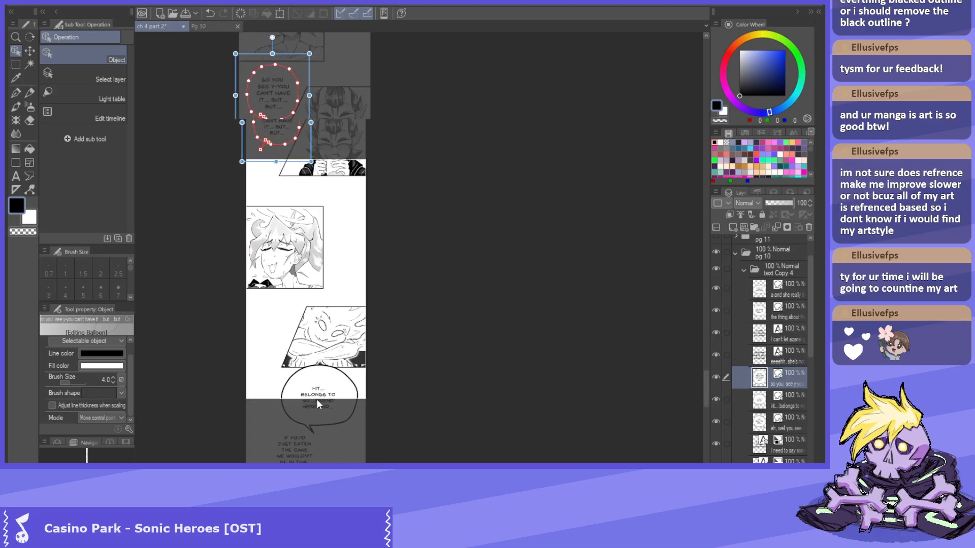
pyautogui.click(359, 388)
pyautogui.moveTo(359, 388); pyautogui.dragTo(363, 383)
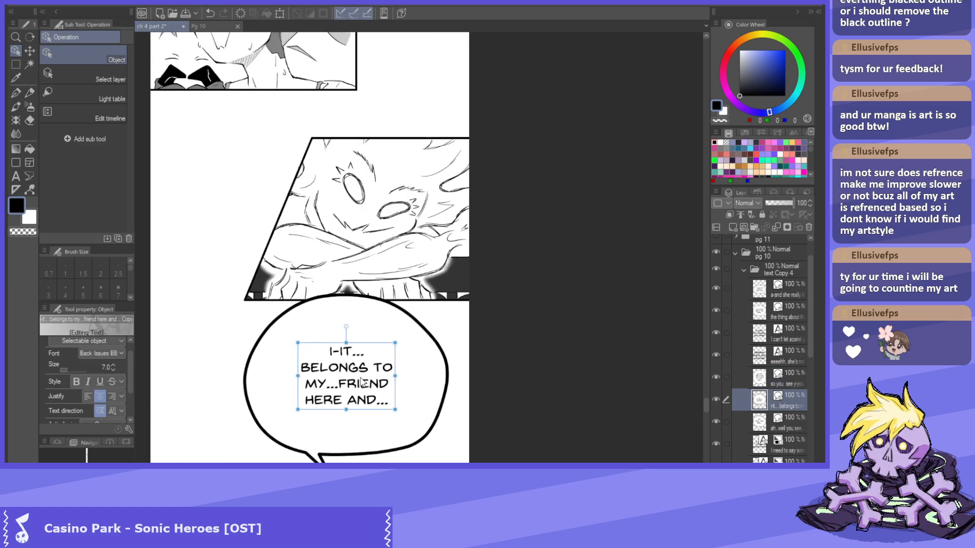
pyautogui.click(284, 385)
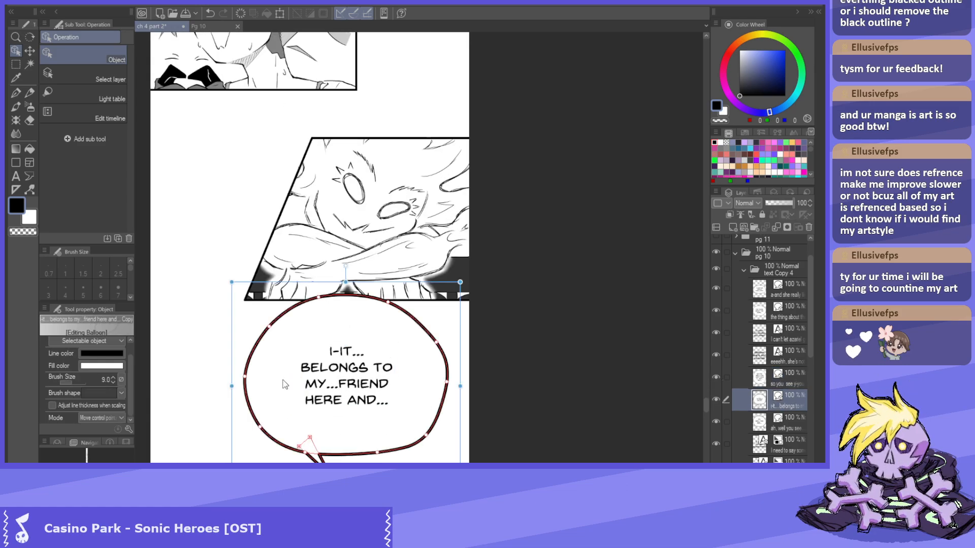
pyautogui.doubleClick(104, 379)
pyautogui.write('4')
pyautogui.press('Return')
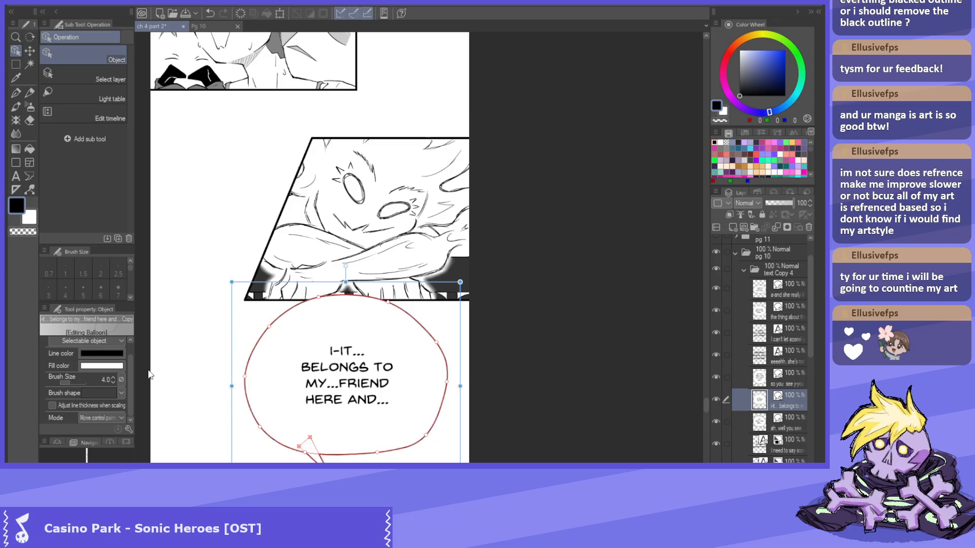
# Shrink the "I-it... belongs to my...friend here and..." balloon around its text.
pyautogui.scroll(-2, 316, 324)
pyautogui.scroll(3, 223, 255)
pyautogui.scroll(1, 223, 255)
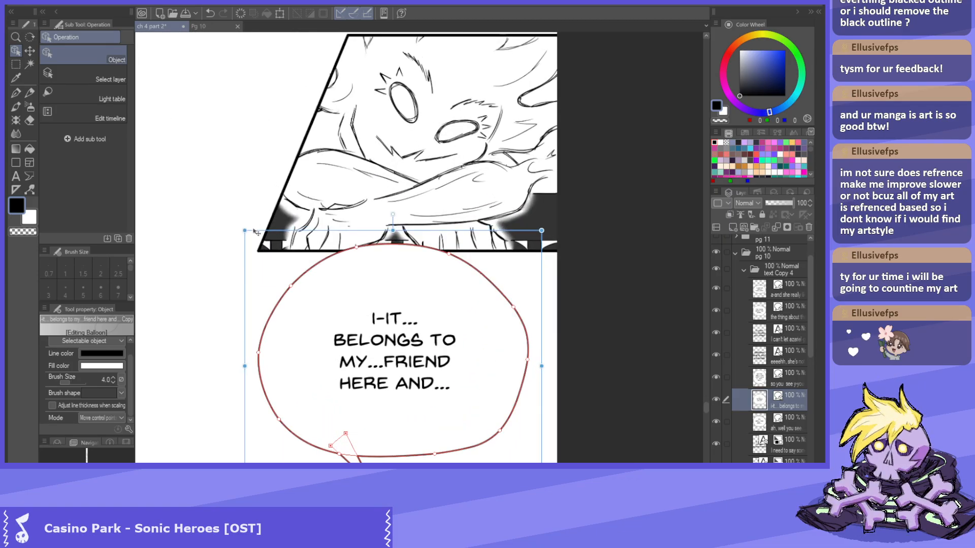
pyautogui.moveTo(245, 231); pyautogui.dragTo(309, 297)
# Move the "I-it... belongs to my...friend" balloon with its text up over the right border of the closed-eyed girl's panel.
pyautogui.scroll(-8, 329, 259)
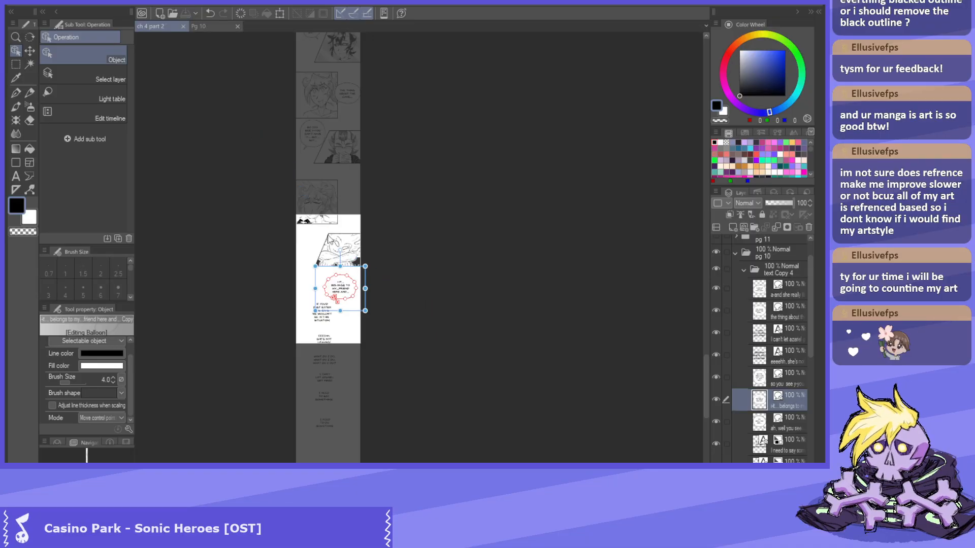
pyautogui.scroll(2, 330, 252)
pyautogui.scroll(-1, 312, 292)
pyautogui.scroll(1, 310, 288)
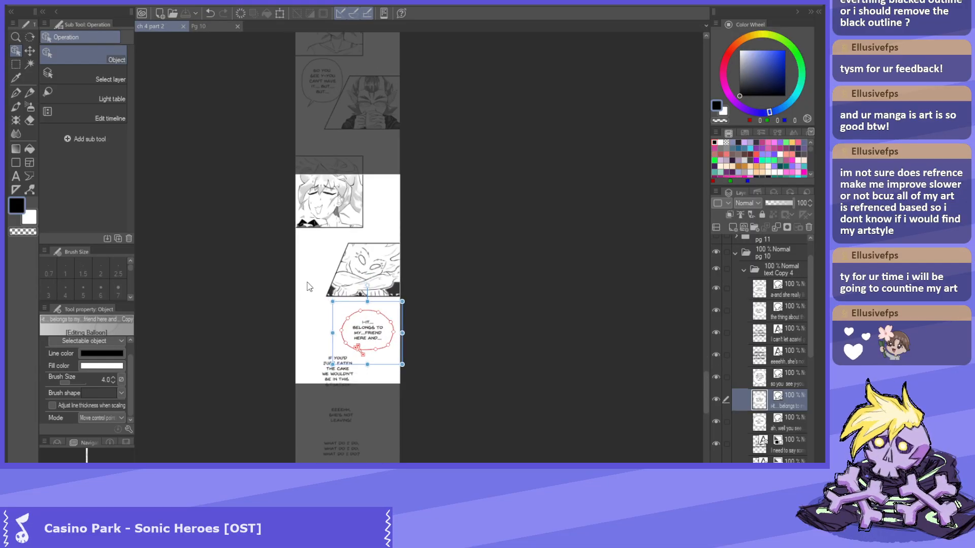
pyautogui.scroll(-1, 310, 312)
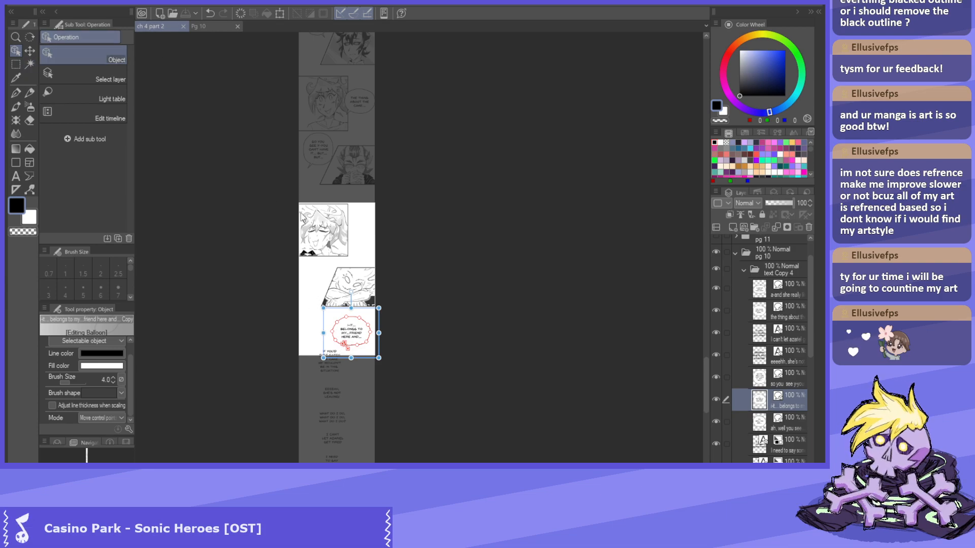
pyautogui.scroll(4, 395, 306)
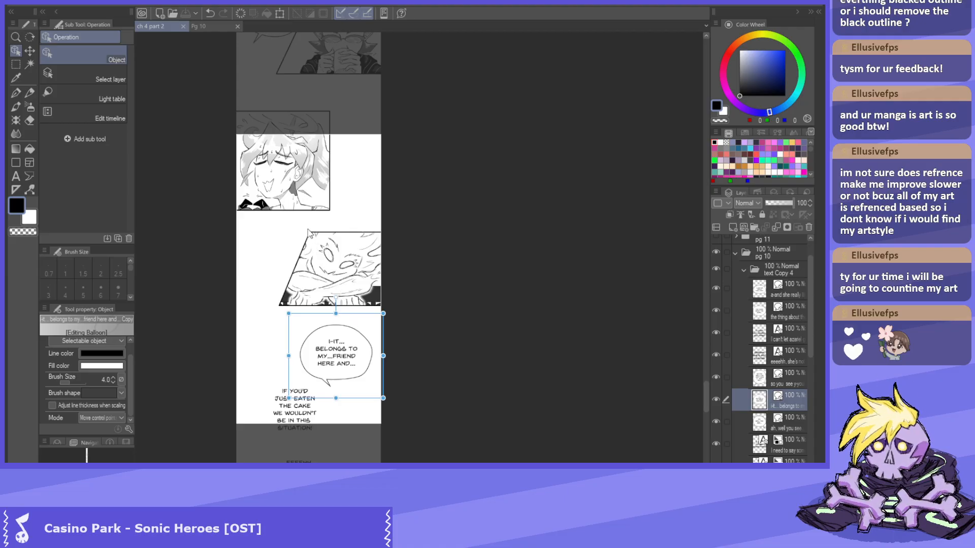
pyautogui.moveTo(352, 313); pyautogui.dragTo(353, 116)
pyautogui.hotkey('ctrl', 'z')
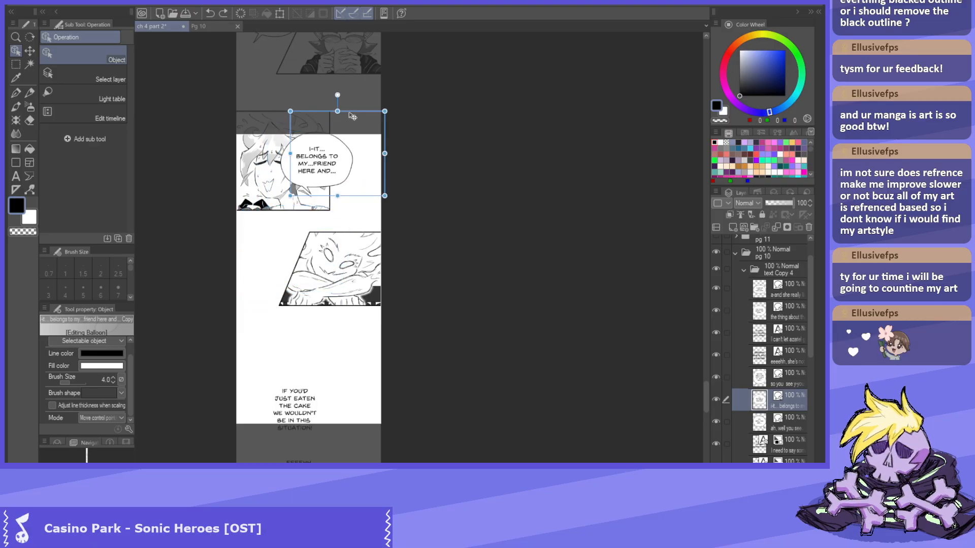
pyautogui.scroll(3, 346, 106)
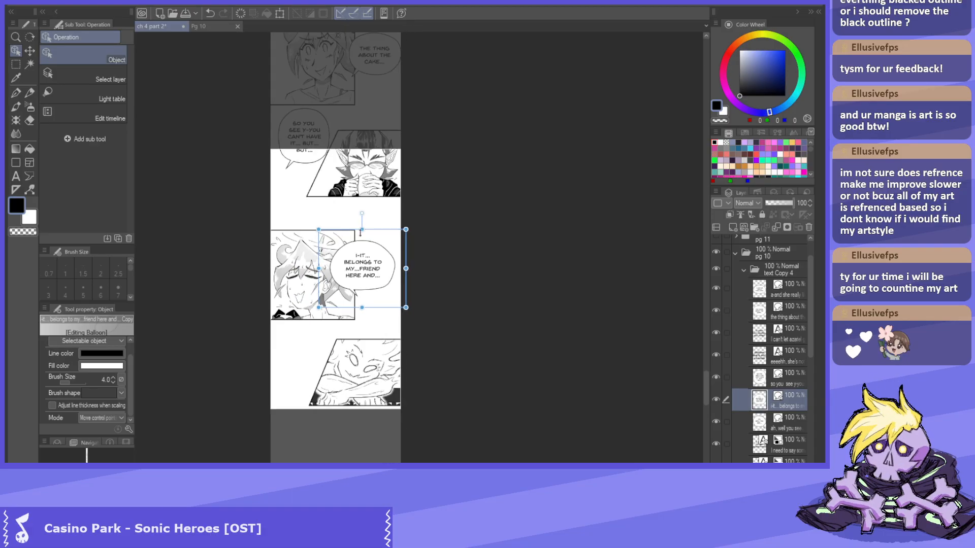
# Set the font size of the "The thing about the cake" and "So you see y-you can't have it" texts to 5.
pyautogui.scroll(5, 345, 49)
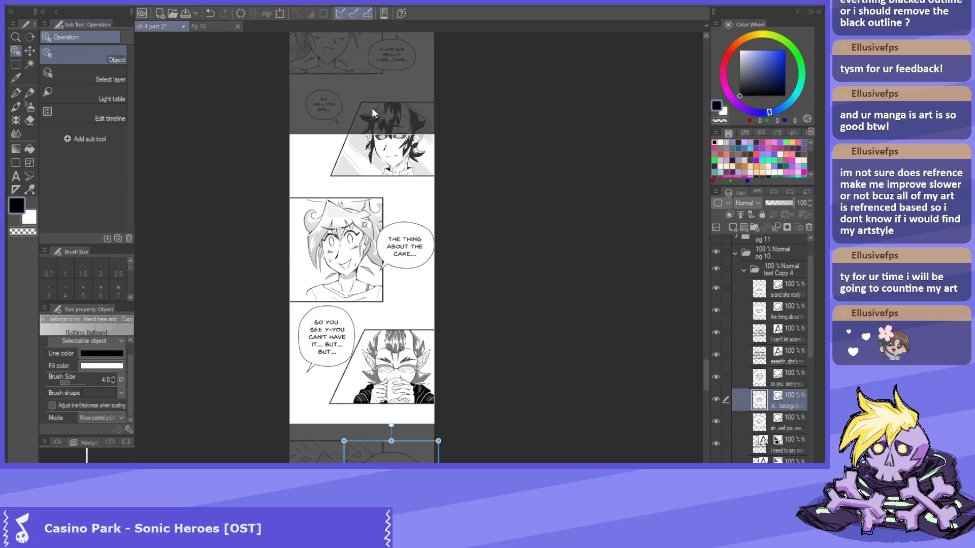
pyautogui.scroll(1, 383, 227)
pyautogui.click(412, 252)
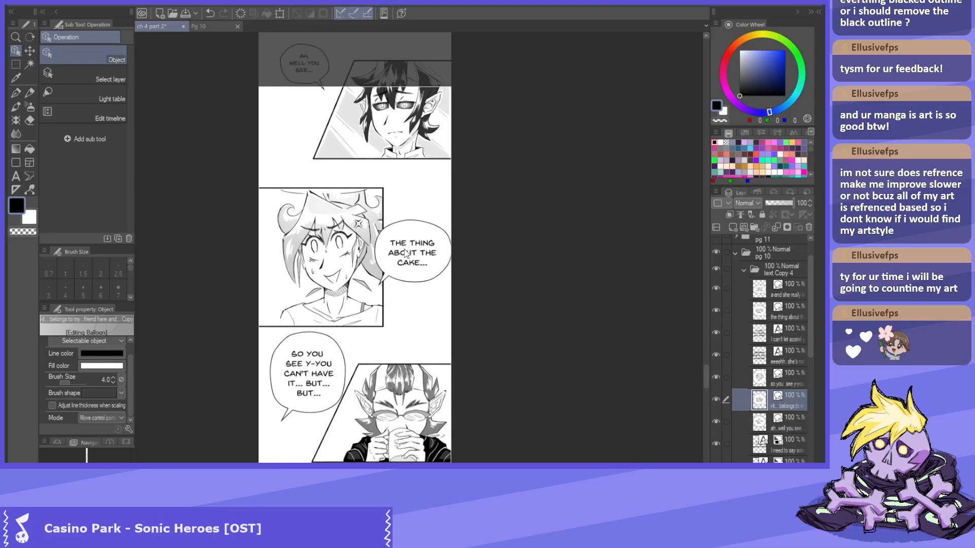
pyautogui.click(299, 369)
pyautogui.click(113, 370)
pyautogui.click(112, 369)
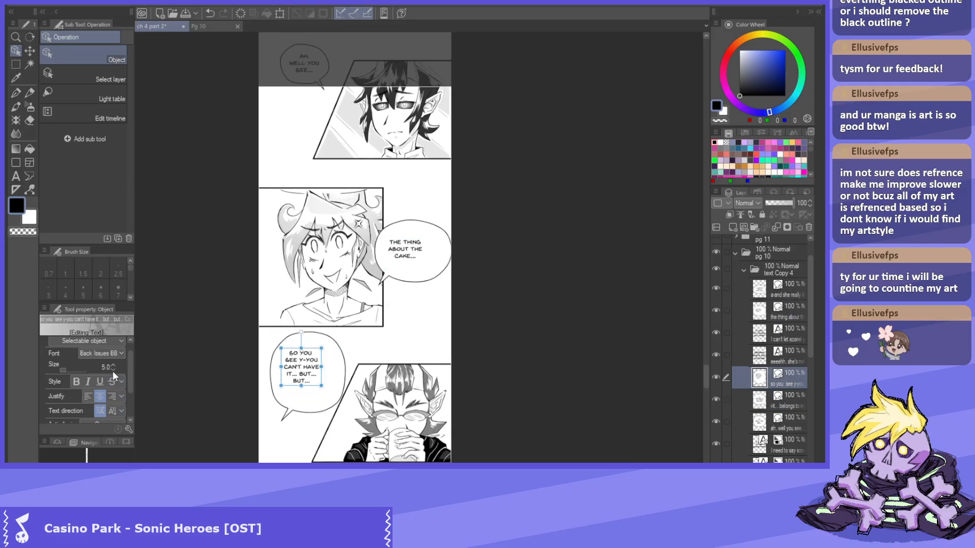
# Set the font size of the "I-it... belongs to my...friend here and..." text to 5.
pyautogui.scroll(-5, 383, 367)
pyautogui.scroll(1, 383, 366)
pyautogui.click(383, 367)
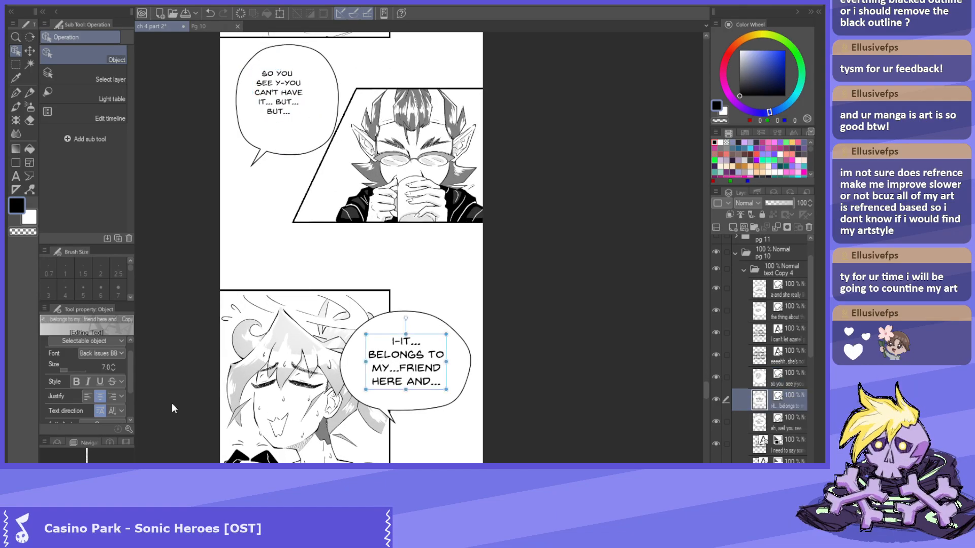
pyautogui.click(113, 370)
pyautogui.click(113, 369)
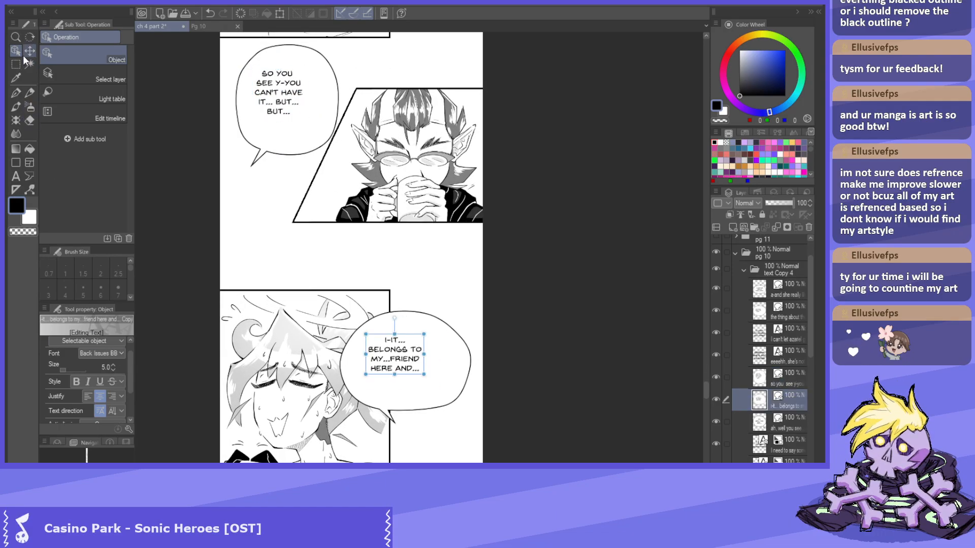
# Shrink the "I-it... belongs to my...friend" balloon towards the page edge and recentre the text inside it.
pyautogui.scroll(2, 406, 339)
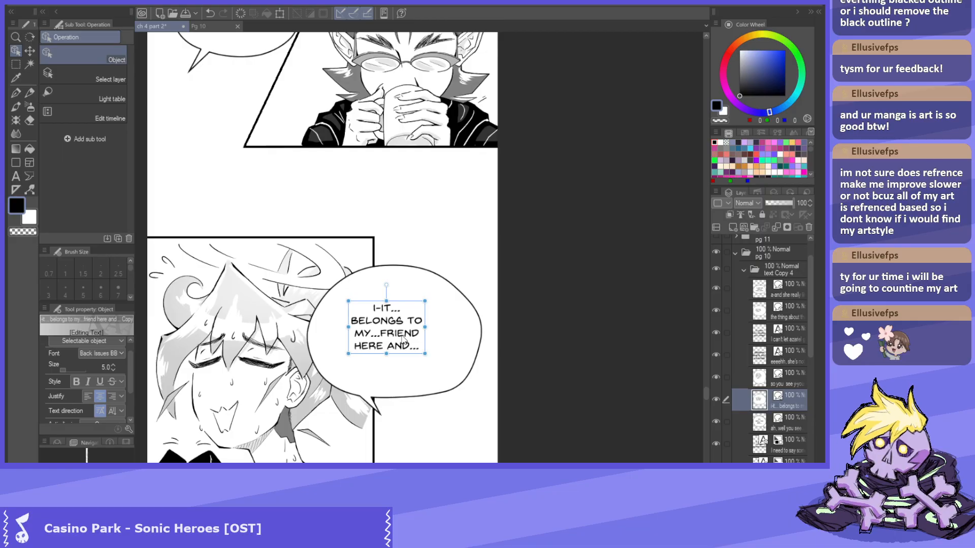
pyautogui.click(333, 349)
pyautogui.moveTo(295, 253); pyautogui.dragTo(349, 306)
pyautogui.click(416, 347)
pyautogui.moveTo(415, 347); pyautogui.dragTo(423, 351)
# Narrow the "I-it... belongs to my...friend" balloon to fit the gap beside the closed-eyed girl's panel and centre its text.
pyautogui.click(351, 357)
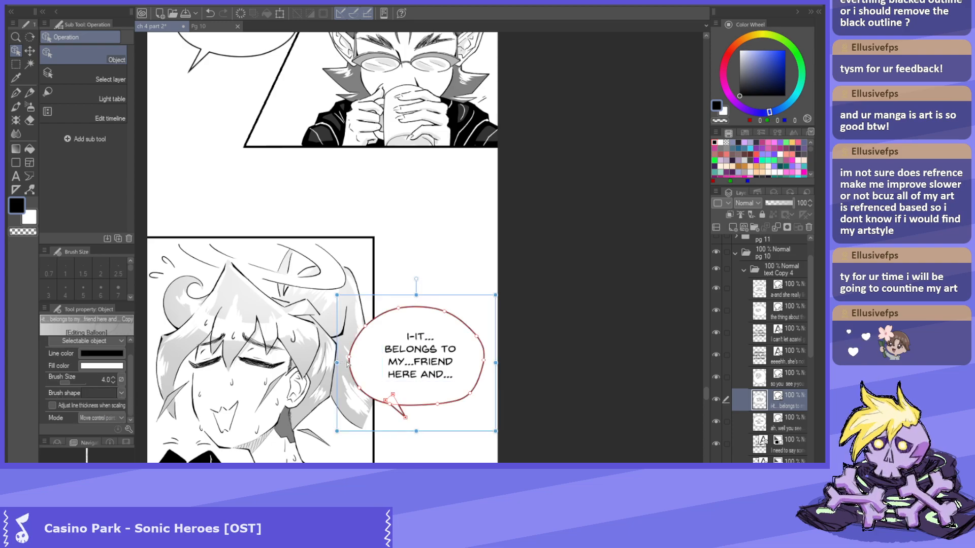
pyautogui.moveTo(339, 363); pyautogui.dragTo(375, 363)
pyautogui.scroll(3, 485, 334)
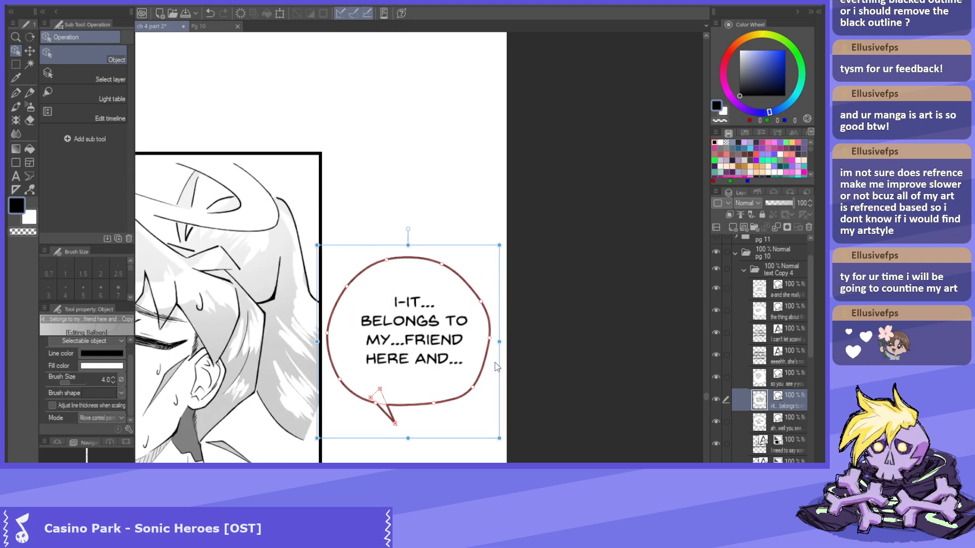
pyautogui.moveTo(401, 349); pyautogui.dragTo(395, 352)
pyautogui.scroll(-5, 394, 352)
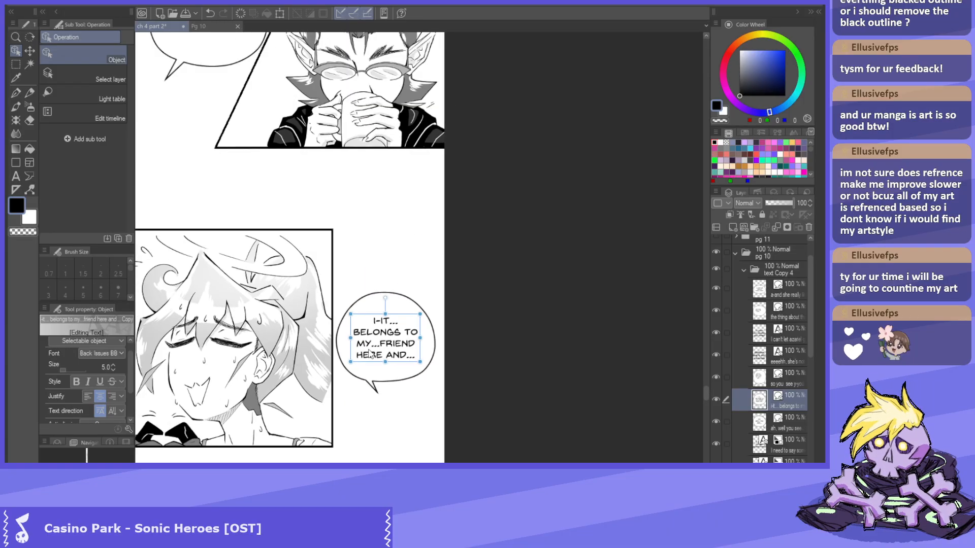
# Centre the "So you see y-you can't have it" text within its balloon.
pyautogui.scroll(3, 259, 184)
pyautogui.click(320, 188)
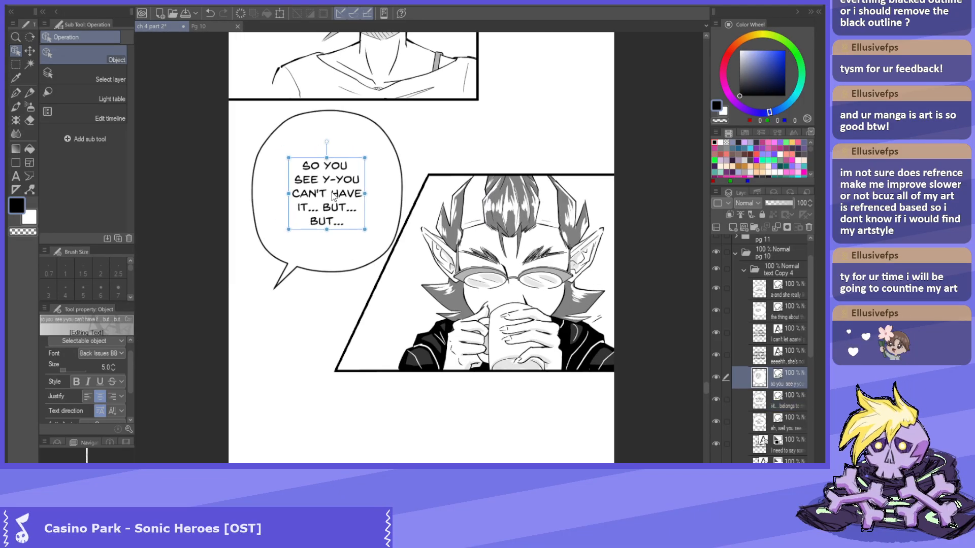
pyautogui.click(258, 161)
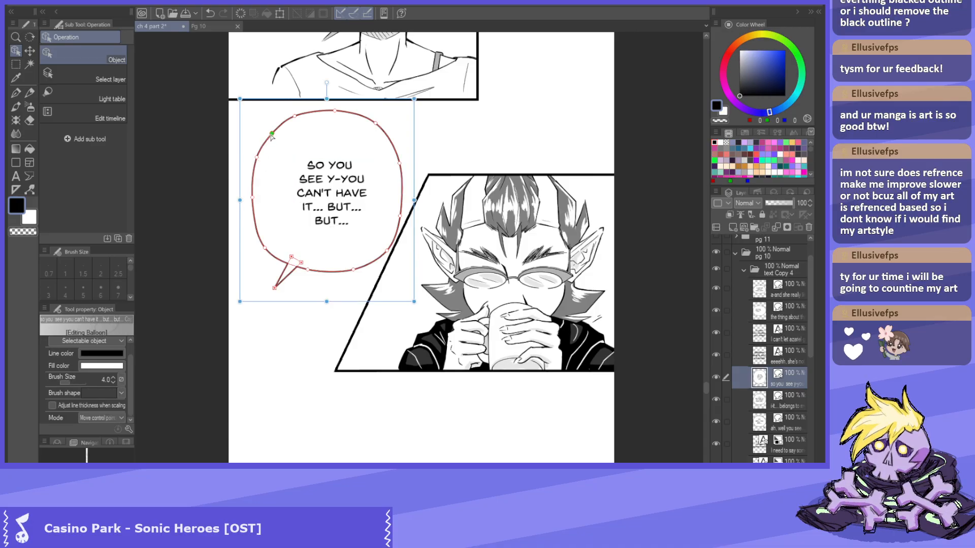
pyautogui.moveTo(284, 167); pyautogui.dragTo(283, 165)
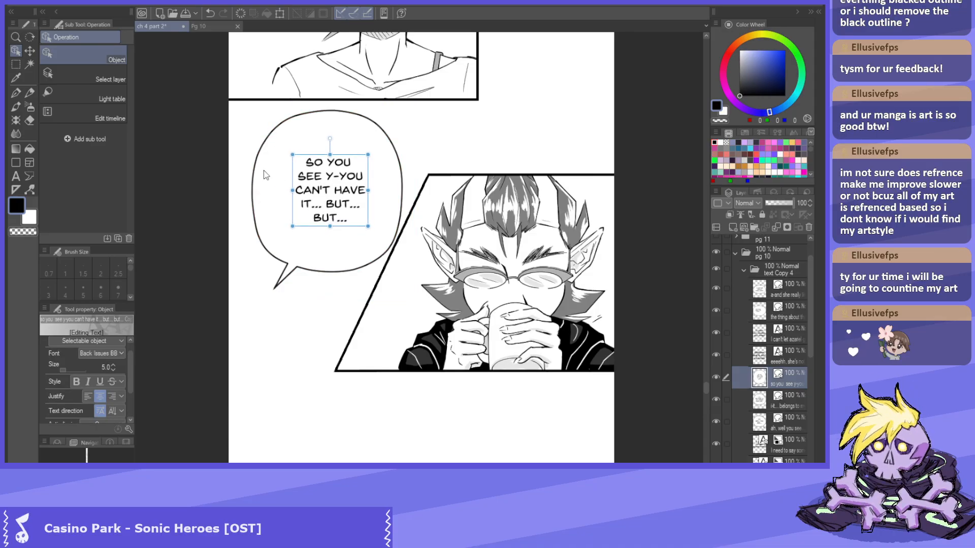
# Shrink the "So you see y-you can't have it" balloon around its text and move both clear of the drinking man's panel.
pyautogui.click(256, 152)
pyautogui.moveTo(240, 100); pyautogui.dragTo(281, 147)
pyautogui.click(336, 190)
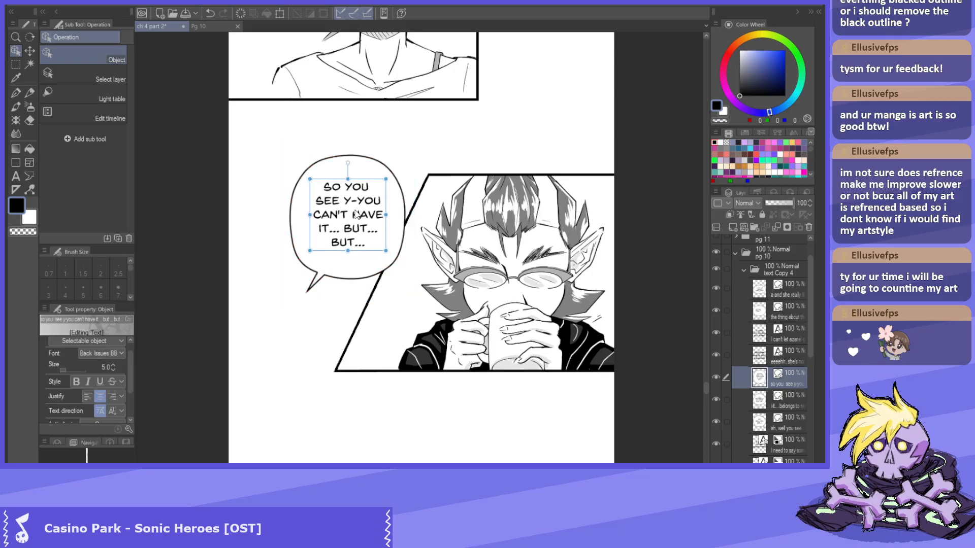
pyautogui.click(324, 154)
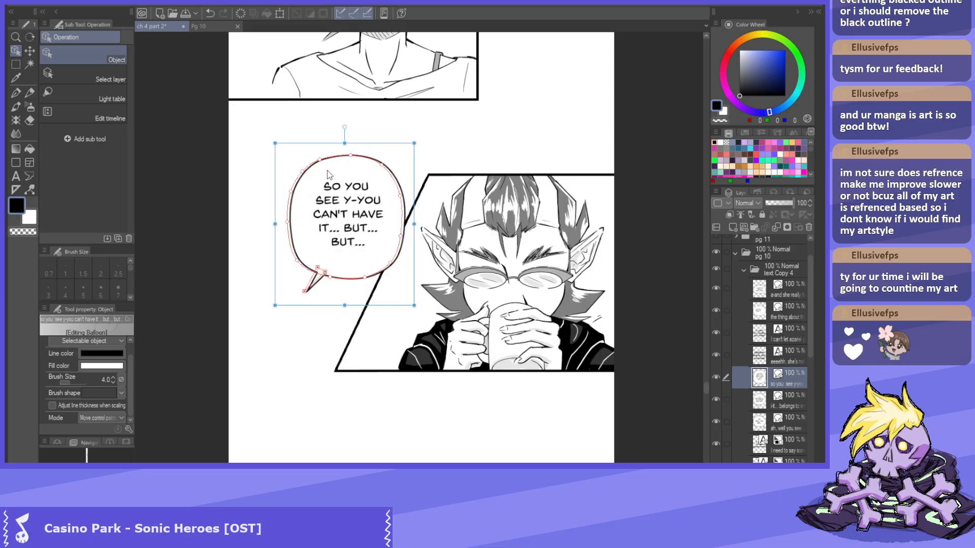
pyautogui.moveTo(334, 175); pyautogui.dragTo(307, 167)
# Centre the "The thing about the cake" text, shrink its balloon around it, and place both in the gap beside the smiling girl's panel.
pyautogui.scroll(-3, 281, 303)
pyautogui.scroll(4, 355, 228)
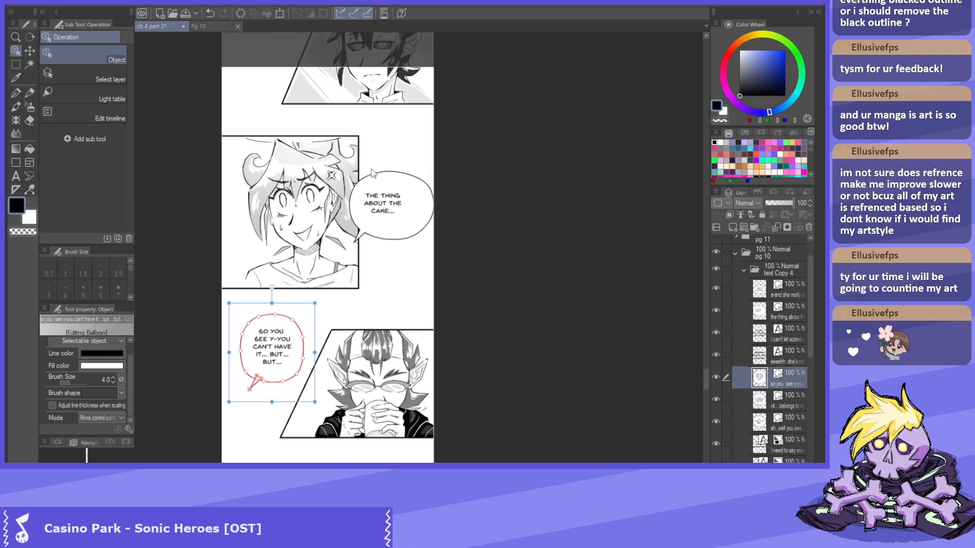
pyautogui.click(388, 213)
pyautogui.moveTo(389, 213); pyautogui.dragTo(398, 213)
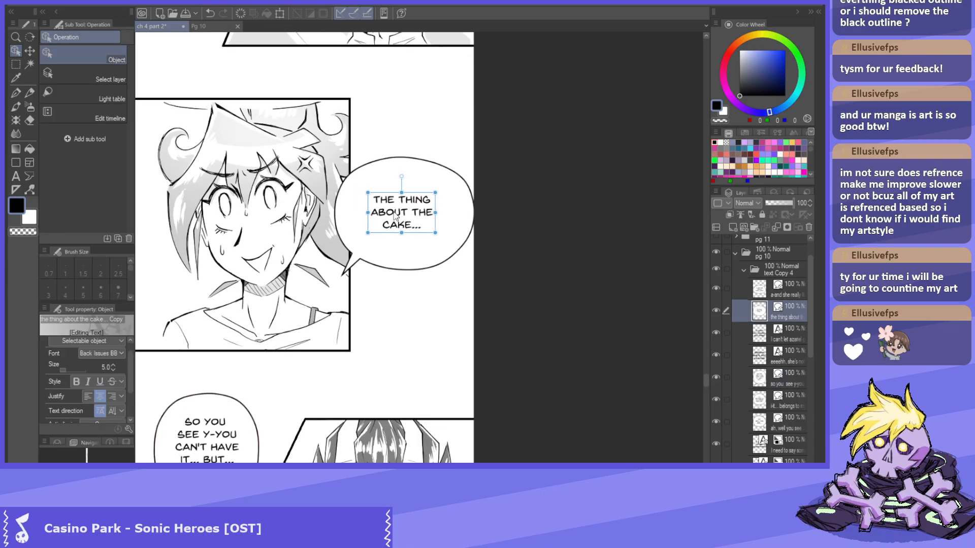
pyautogui.click(350, 201)
pyautogui.moveTo(323, 145); pyautogui.dragTo(350, 173)
pyautogui.moveTo(412, 205); pyautogui.dragTo(406, 190)
pyautogui.scroll(-5, 384, 278)
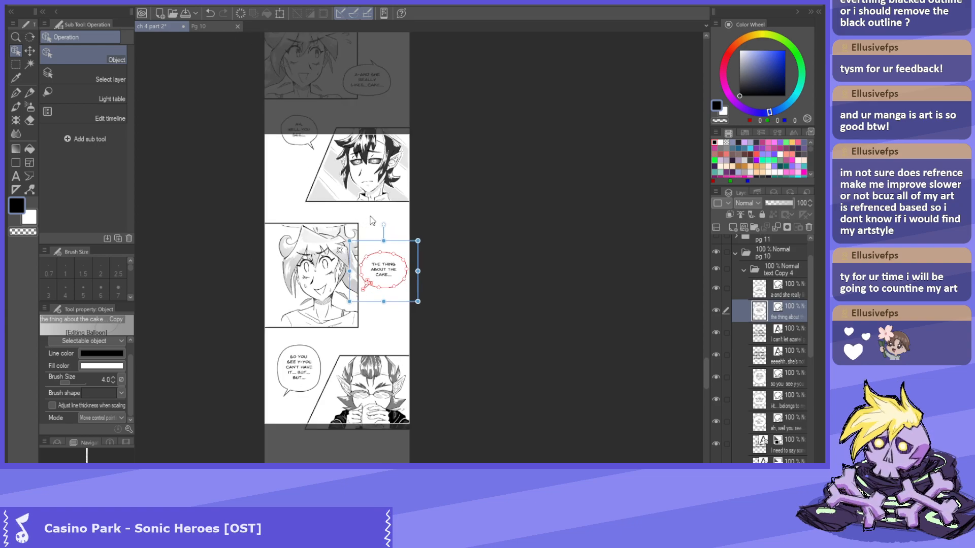
# Examine the balloon sizes and spacing along the strip and compare the text order with the original Pg 10 page.
pyautogui.scroll(6, 295, 101)
pyautogui.click(297, 133)
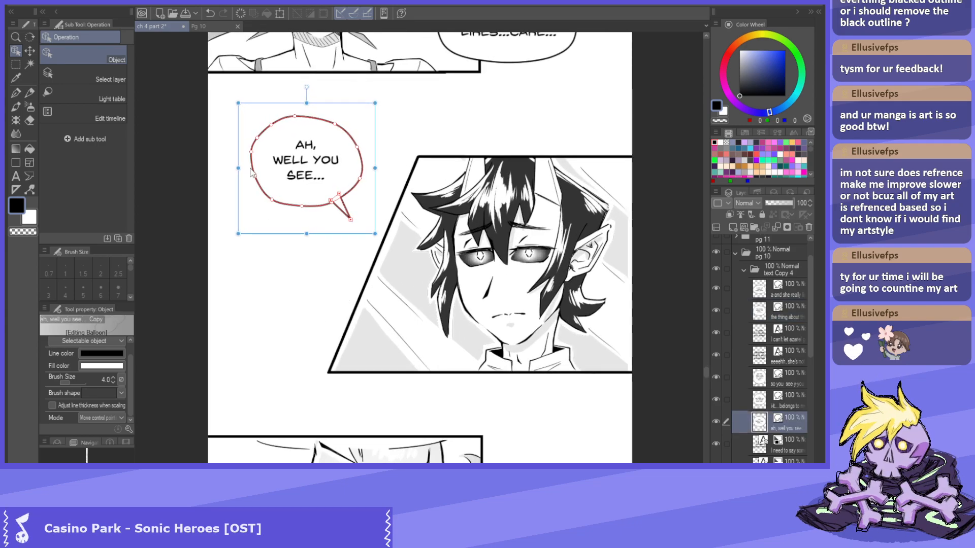
pyautogui.scroll(-2, 307, 279)
pyautogui.scroll(-3, 307, 279)
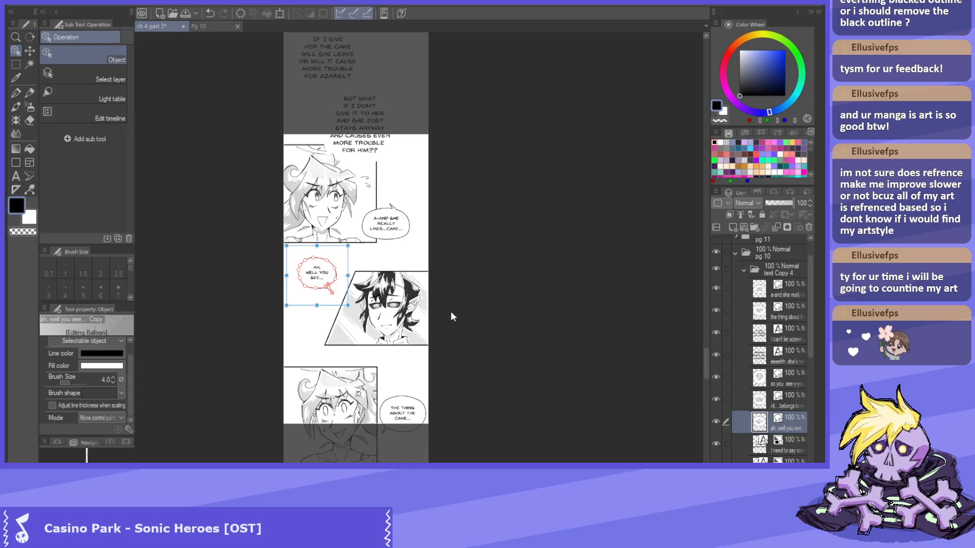
pyautogui.scroll(-3, 325, 274)
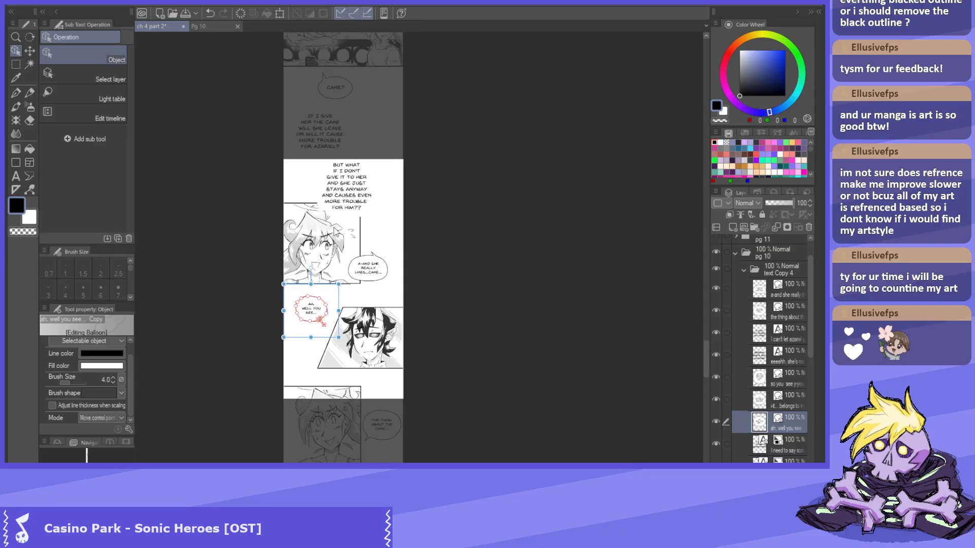
pyautogui.scroll(4, 339, 241)
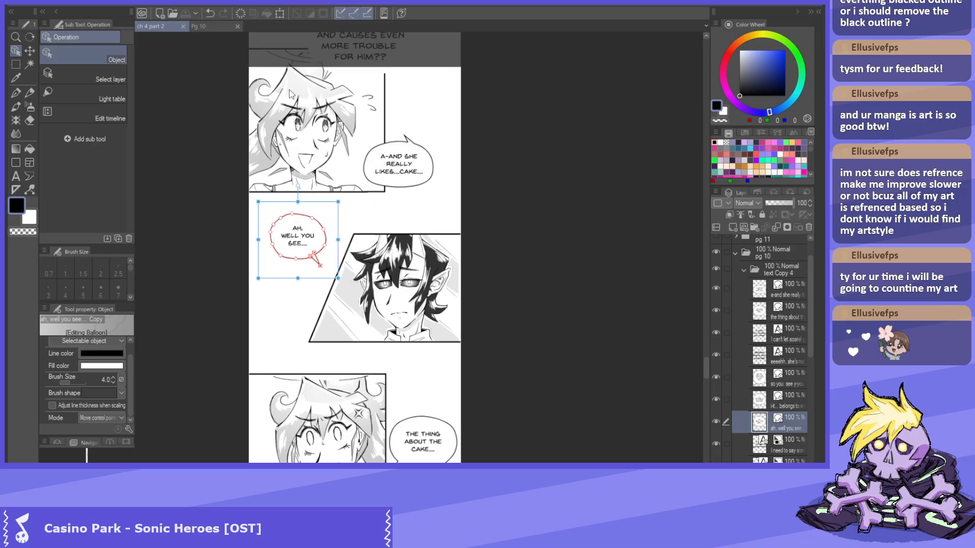
pyautogui.scroll(-4, 291, 95)
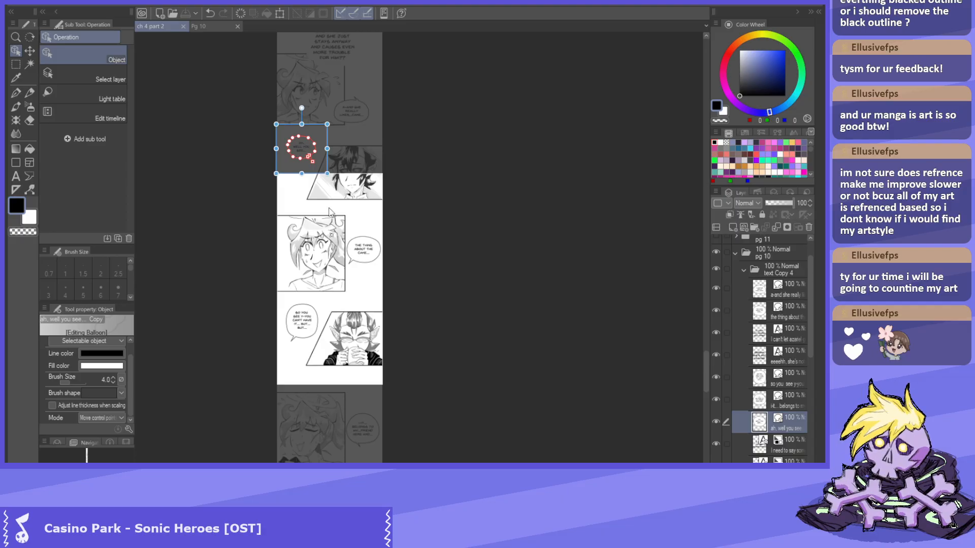
pyautogui.click(197, 22)
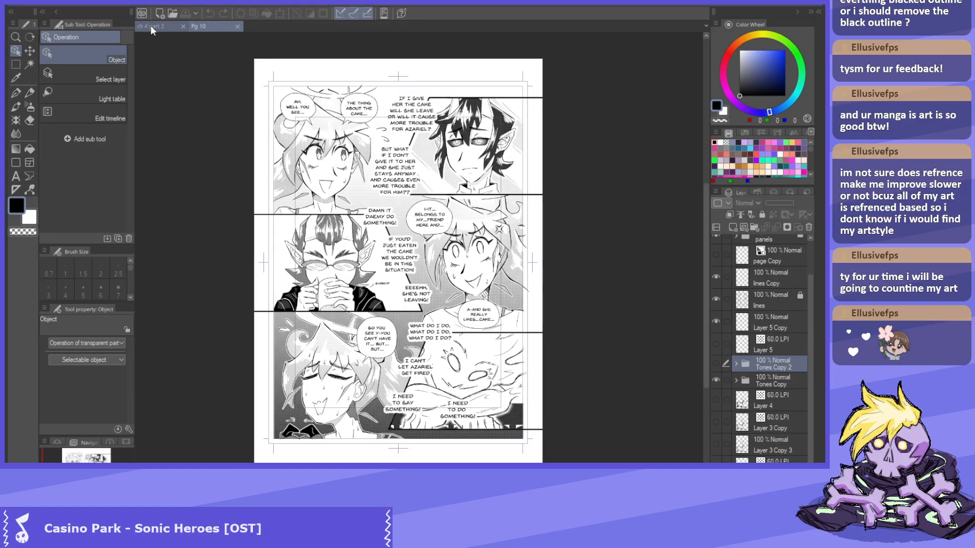
pyautogui.click(150, 26)
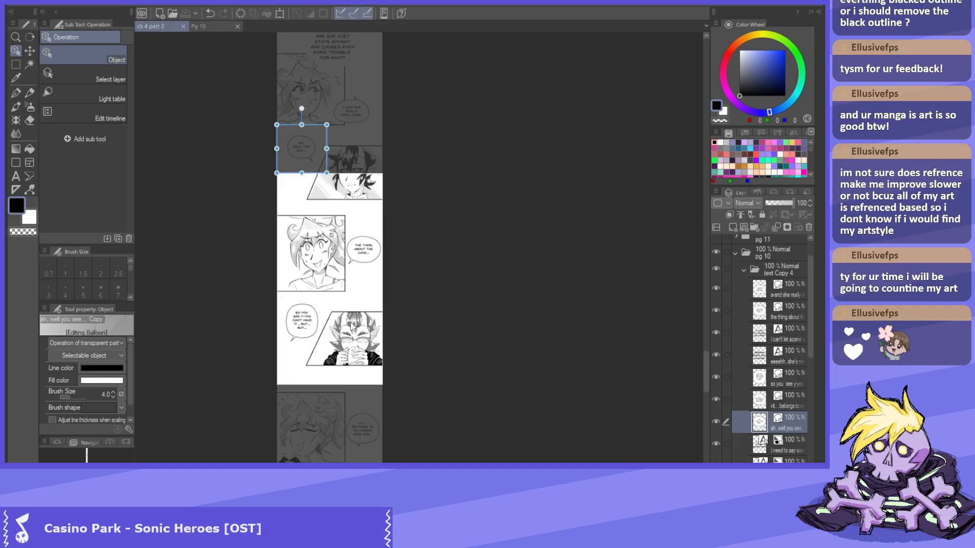
# Examine the balloon placement and panel spacing from the "A-and she really likes cake" panel through the smiling girl's panel.
pyautogui.scroll(-2, 351, 326)
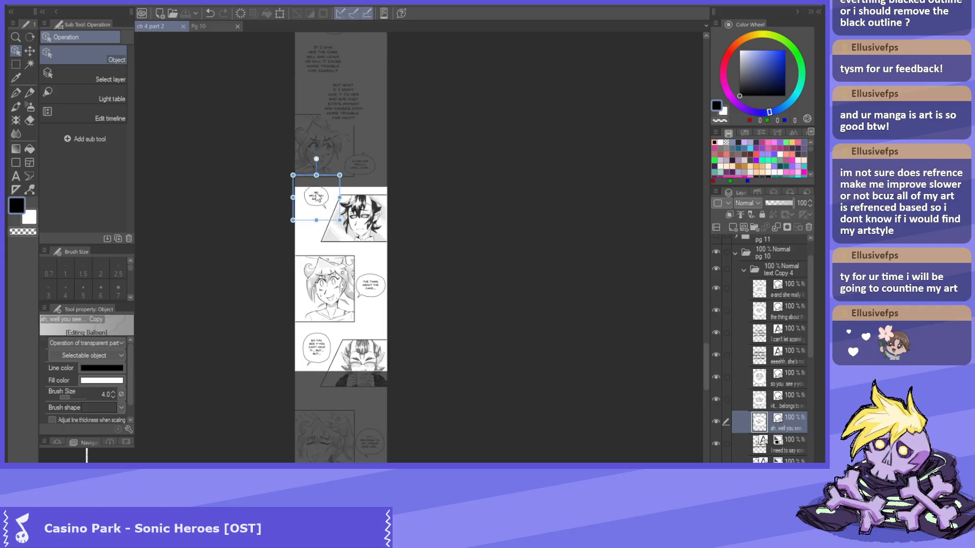
pyautogui.scroll(2, 343, 182)
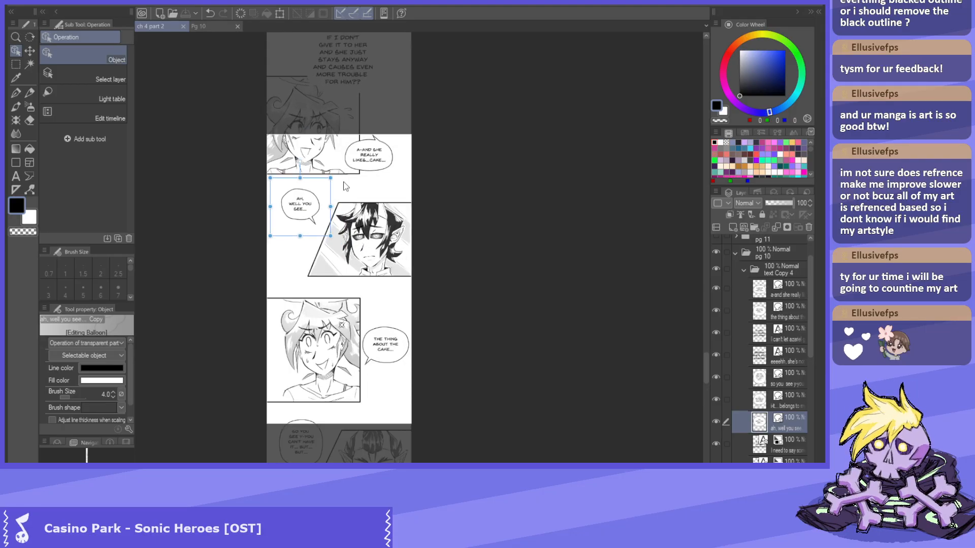
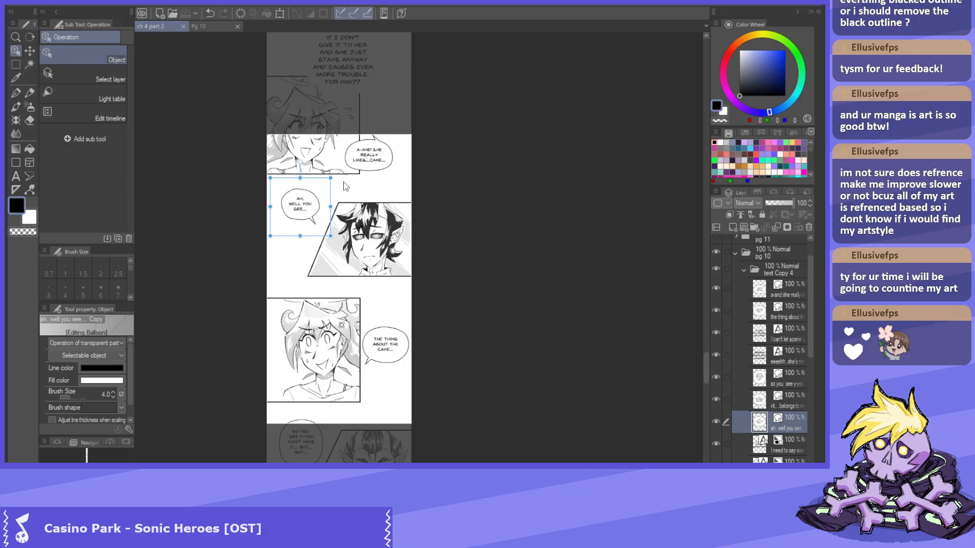
pyautogui.scroll(2, 390, 236)
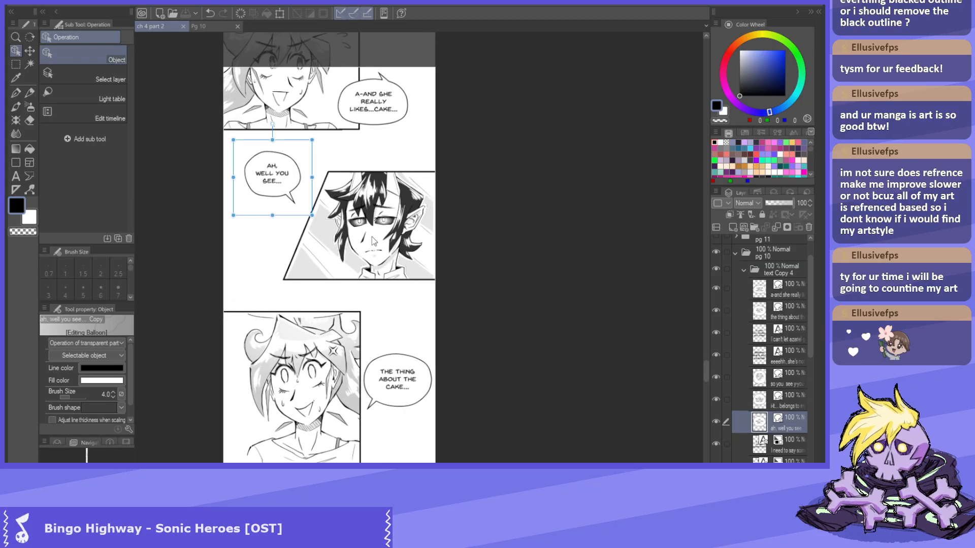
pyautogui.scroll(-3, 355, 355)
pyautogui.scroll(1, 318, 439)
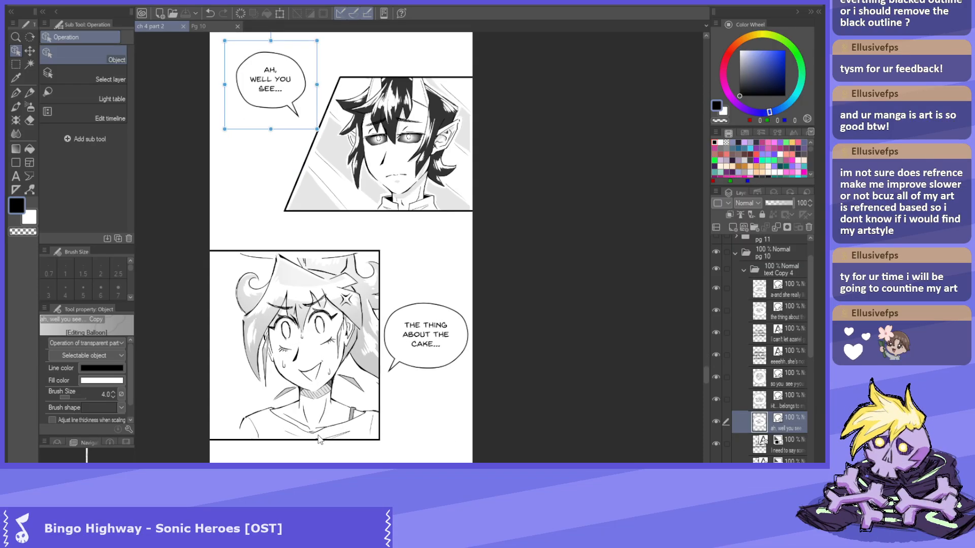
pyautogui.scroll(-2, 319, 430)
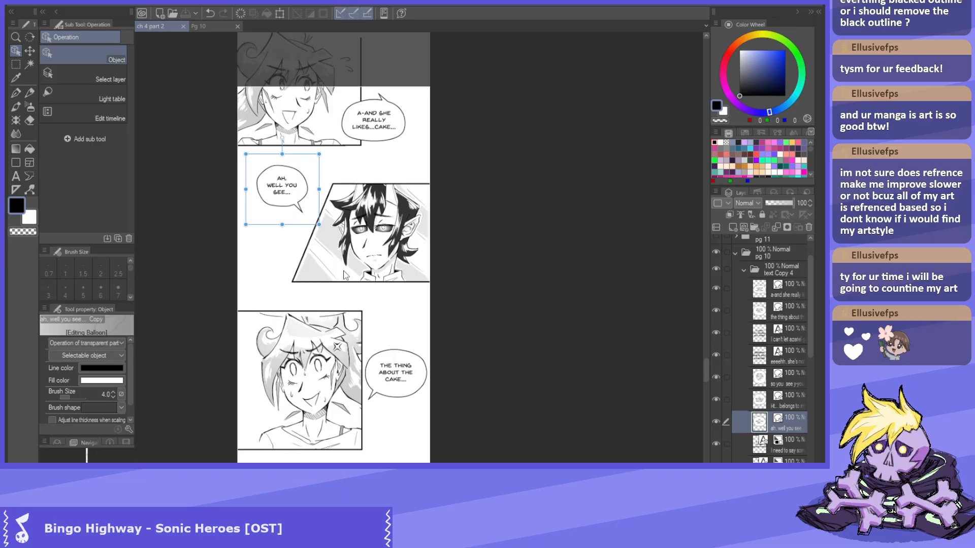
pyautogui.scroll(1, 344, 274)
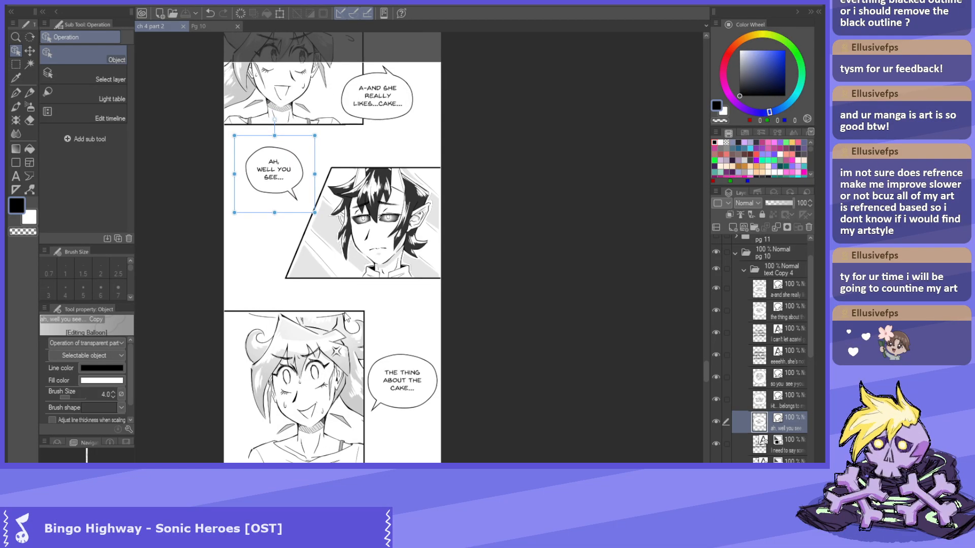
pyautogui.scroll(1, 335, 226)
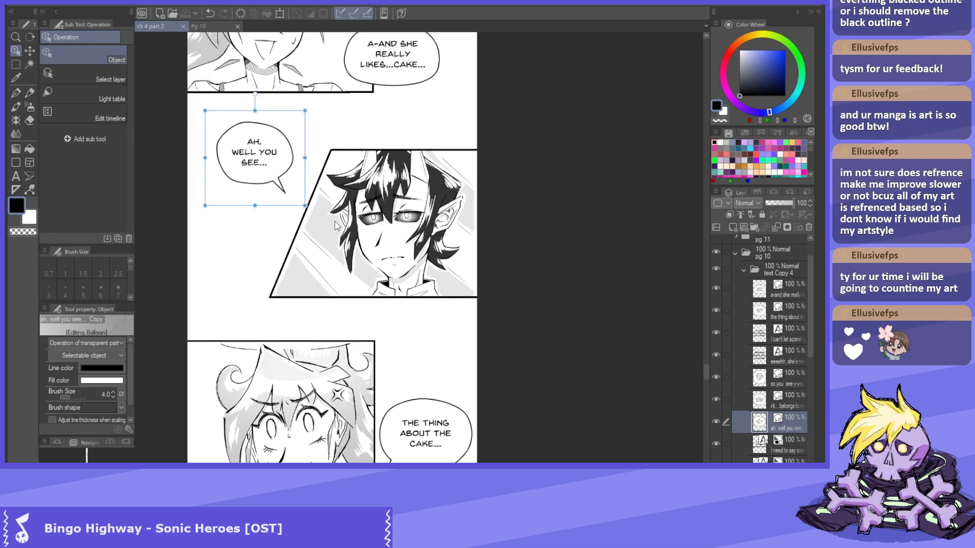
pyautogui.scroll(-1, 313, 192)
pyautogui.scroll(1, 398, 292)
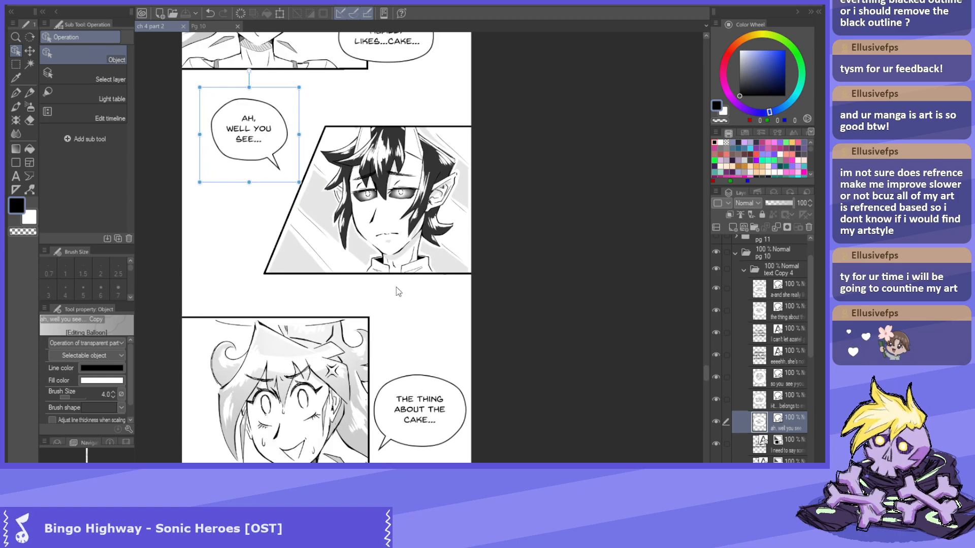
pyautogui.scroll(-1, 408, 262)
pyautogui.scroll(1, 364, 143)
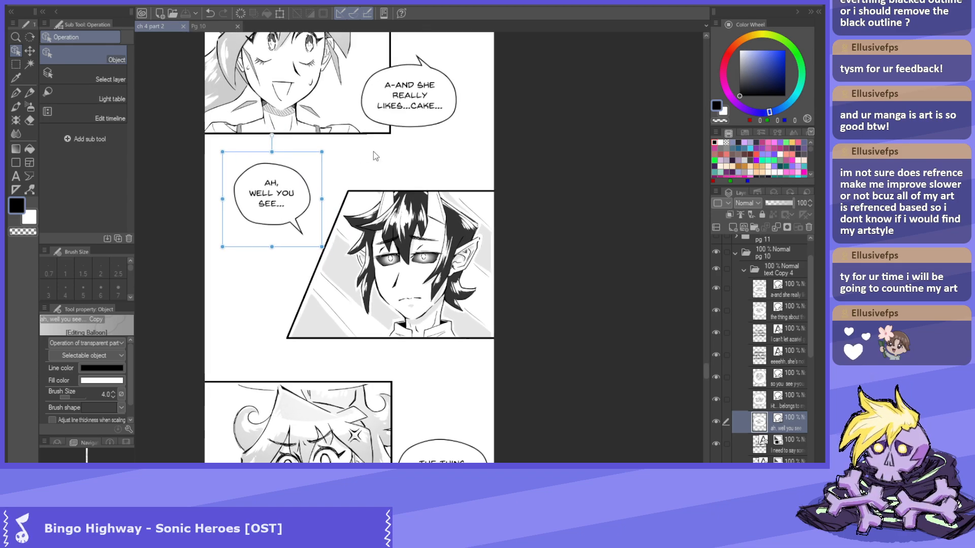
pyautogui.scroll(-1, 373, 151)
pyautogui.scroll(4, 245, 202)
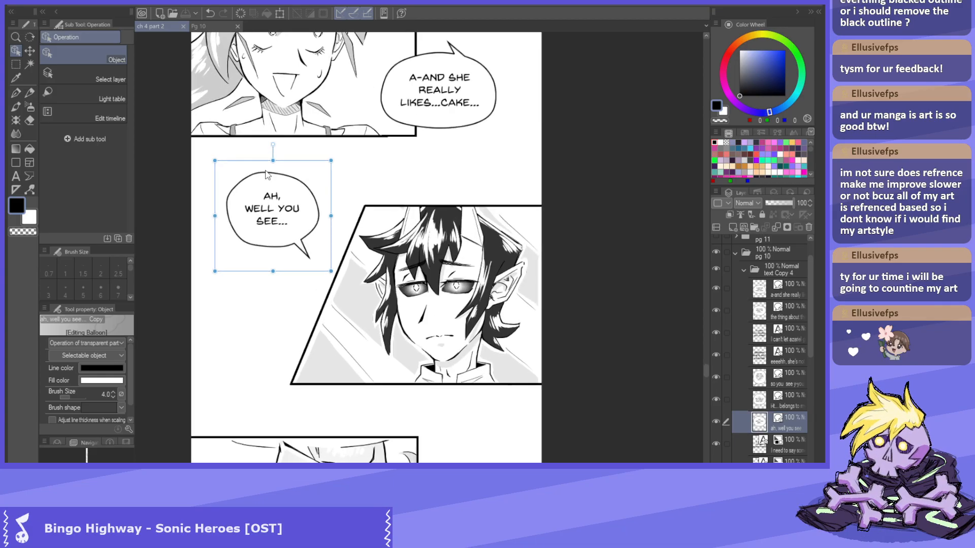
# Nudge the left edge point of the "Ah, well you see" balloon outline slightly inward.
pyautogui.click(244, 203)
pyautogui.moveTo(231, 204); pyautogui.dragTo(232, 203)
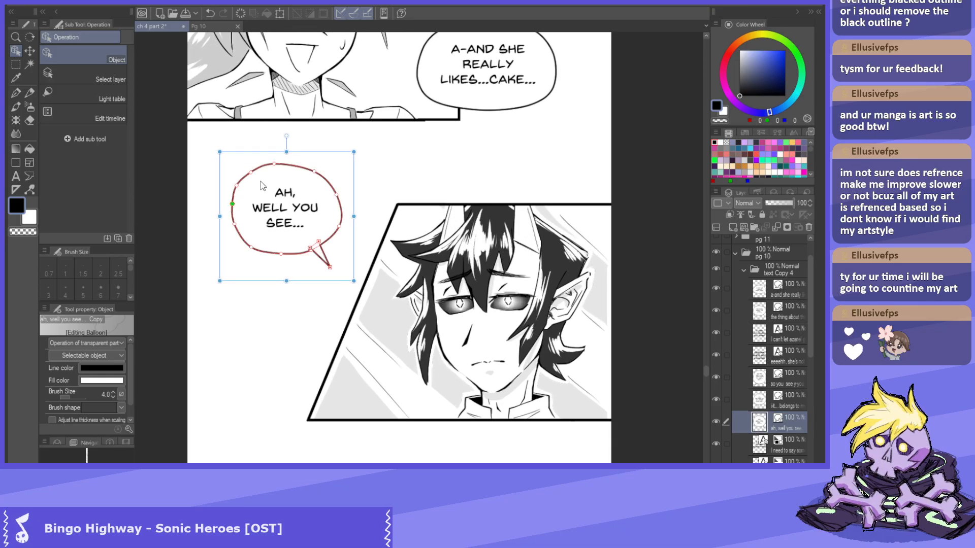
pyautogui.click(286, 222)
pyautogui.click(150, 225)
# Move the "If I give her the cake" text down to the worried girl's panel and the "But what if I don't" text beside it.
pyautogui.scroll(-4, 387, 189)
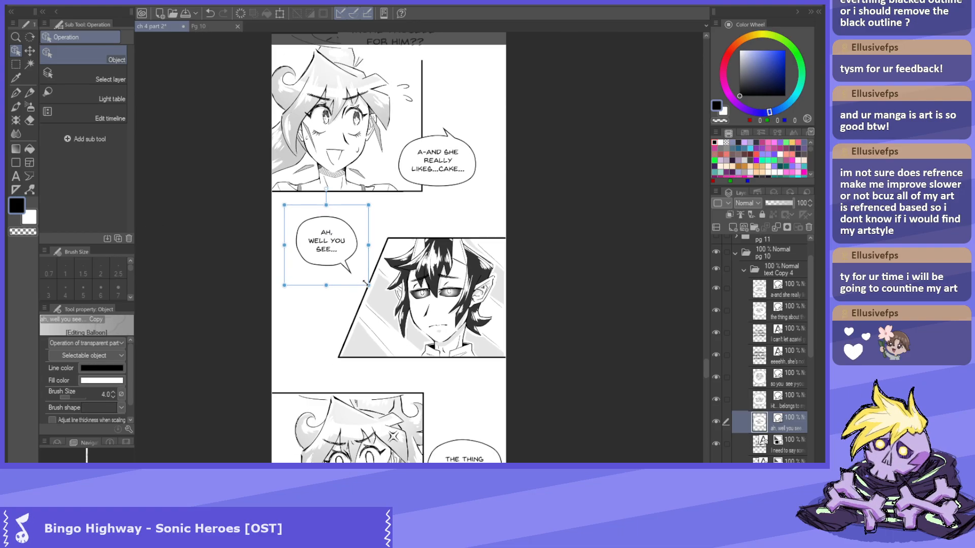
pyautogui.scroll(1, 388, 189)
pyautogui.scroll(-2, 415, 213)
pyautogui.scroll(3, 394, 99)
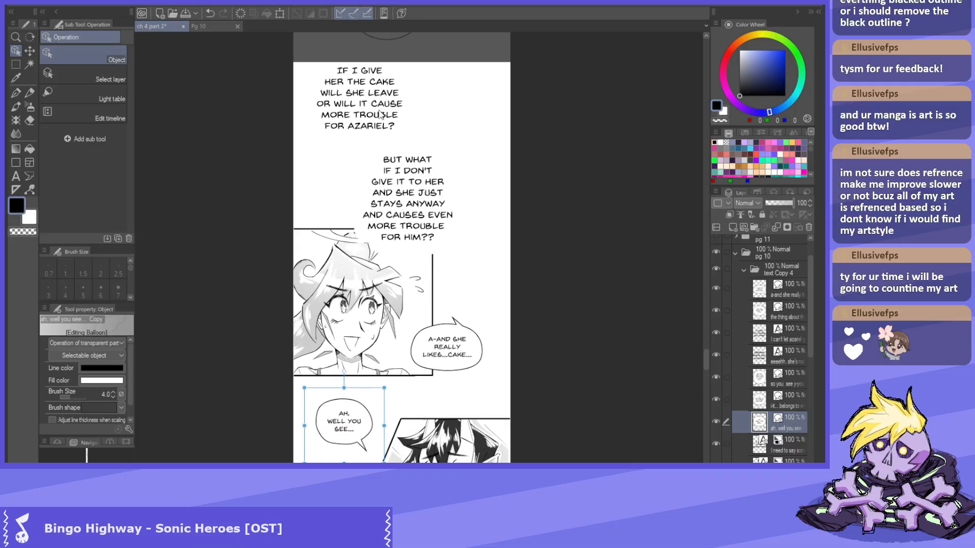
pyautogui.click(377, 109)
pyautogui.moveTo(376, 110); pyautogui.dragTo(356, 201)
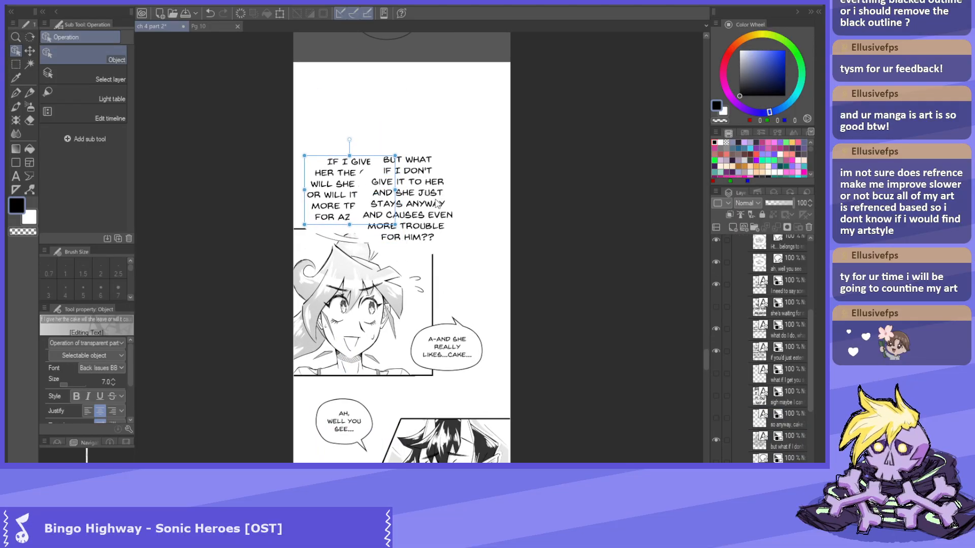
pyautogui.click(419, 204)
pyautogui.moveTo(419, 205); pyautogui.dragTo(461, 257)
# Set the border effect's edge thickness on the "If I give her the cake" text to 5.
pyautogui.click(358, 203)
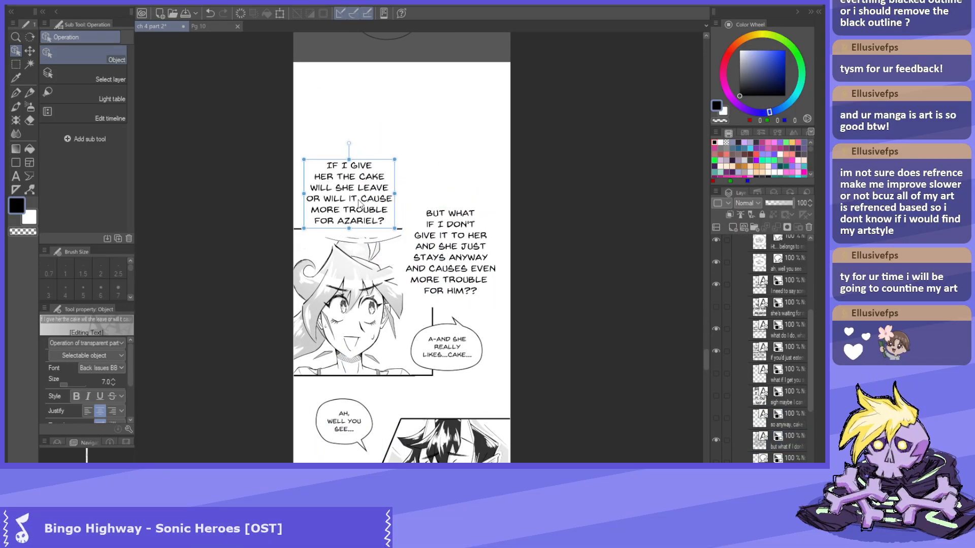
pyautogui.click(770, 194)
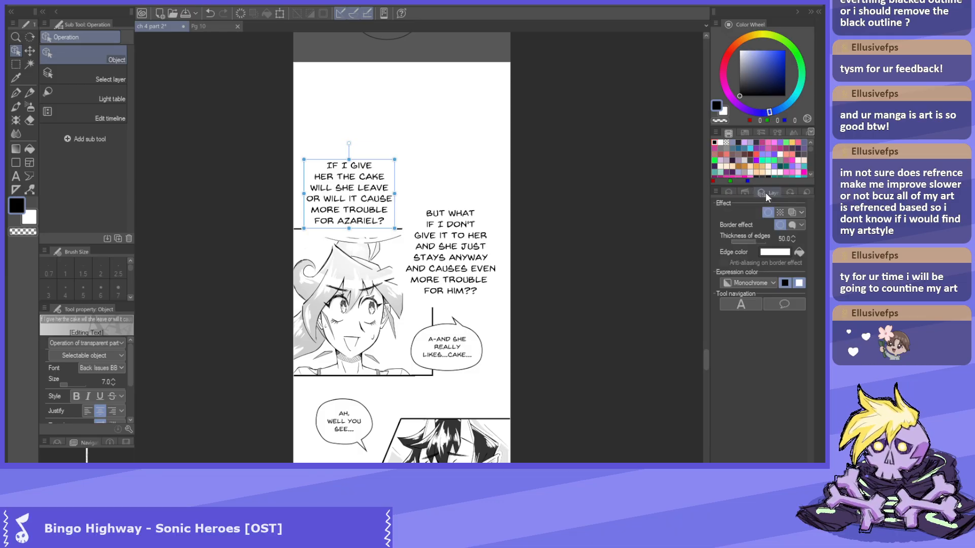
pyautogui.click(792, 240)
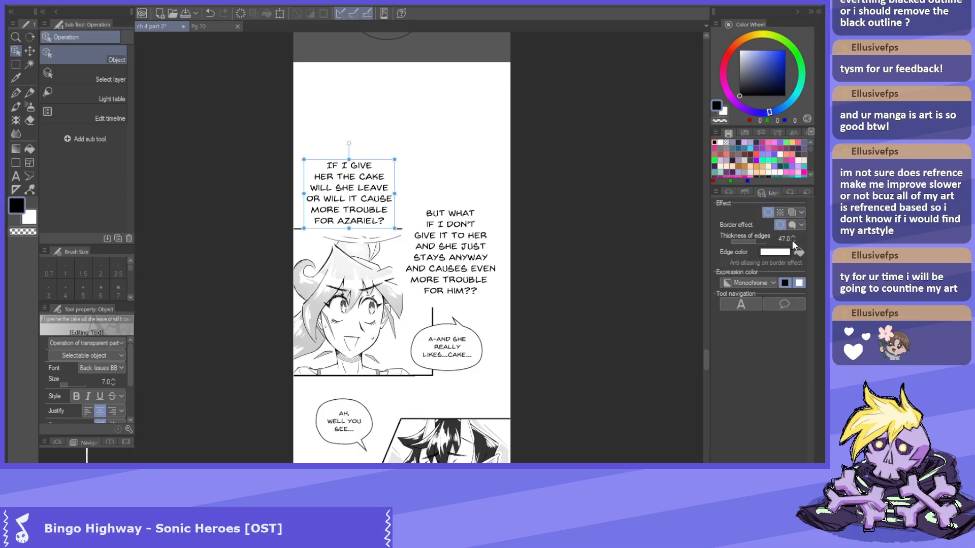
pyautogui.click(792, 240)
pyautogui.click(792, 240)
pyautogui.scroll(3, 457, 218)
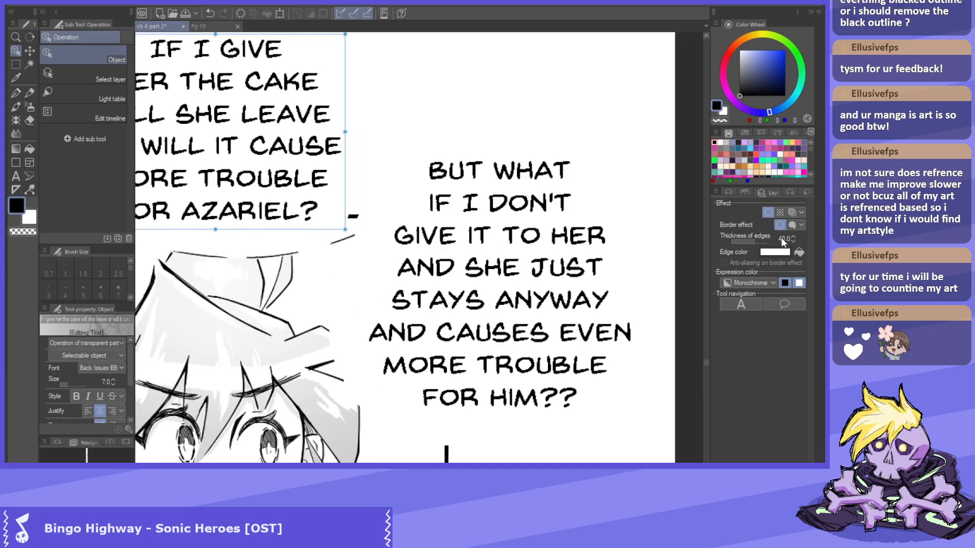
pyautogui.write('5')
pyautogui.press('Return')
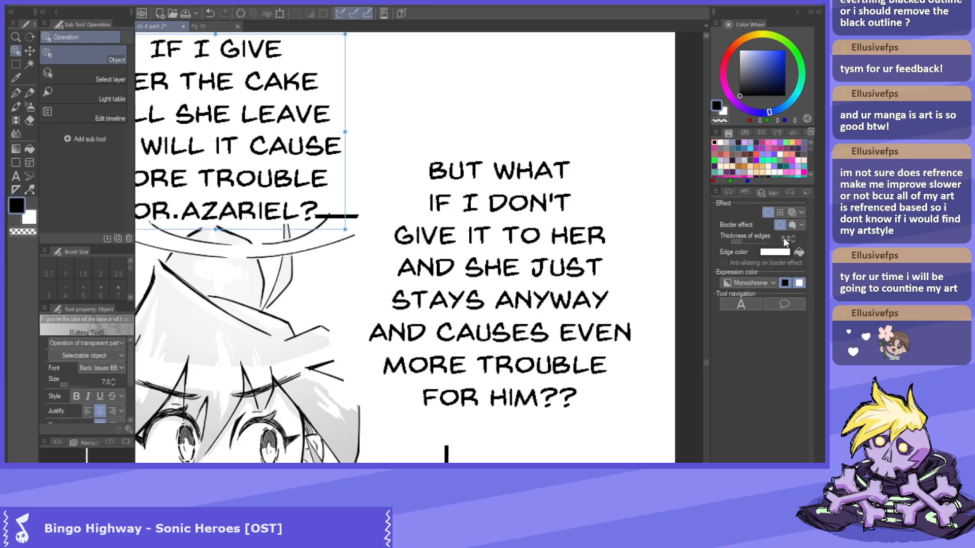
# Move the "If I give her the cake" text up clear of the worried girl's panel border.
pyautogui.scroll(-4, 634, 239)
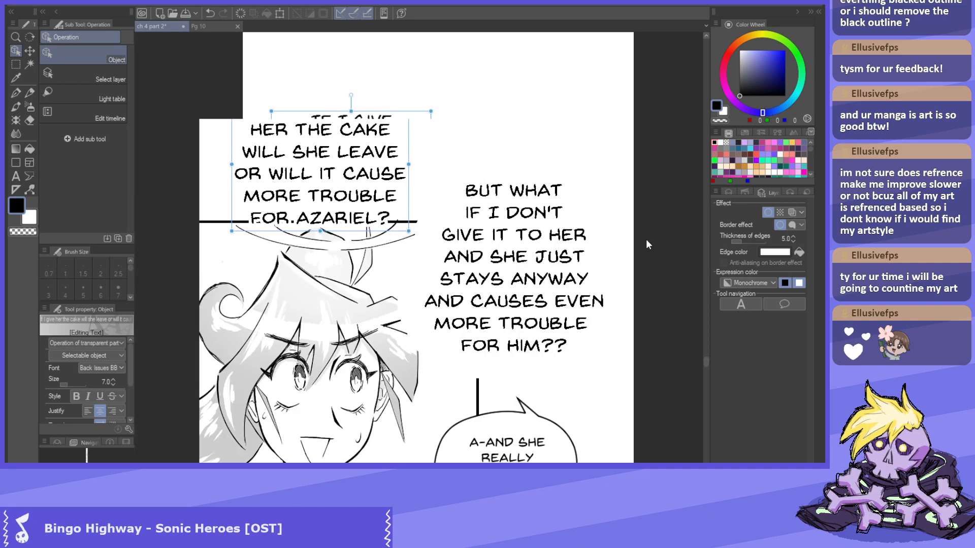
pyautogui.scroll(1, 436, 205)
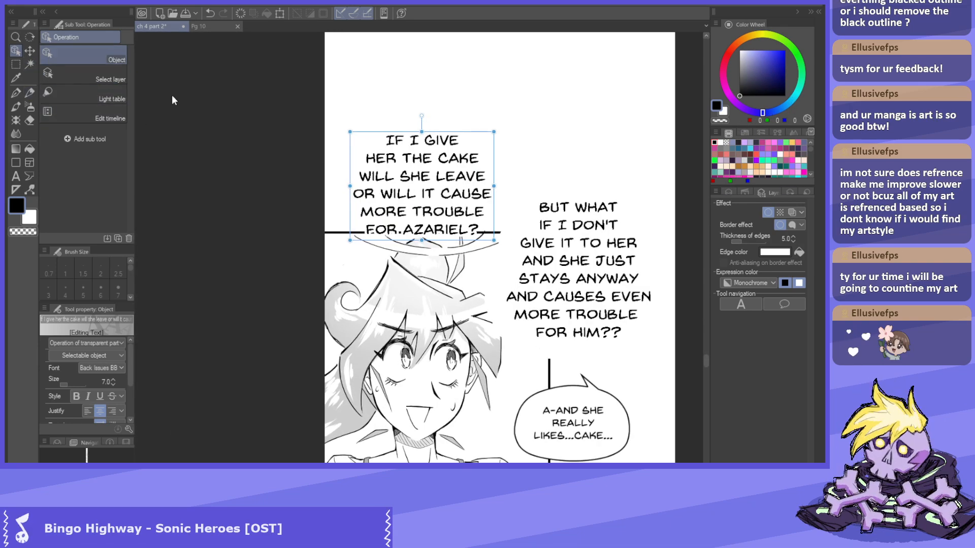
pyautogui.moveTo(410, 188); pyautogui.dragTo(409, 172)
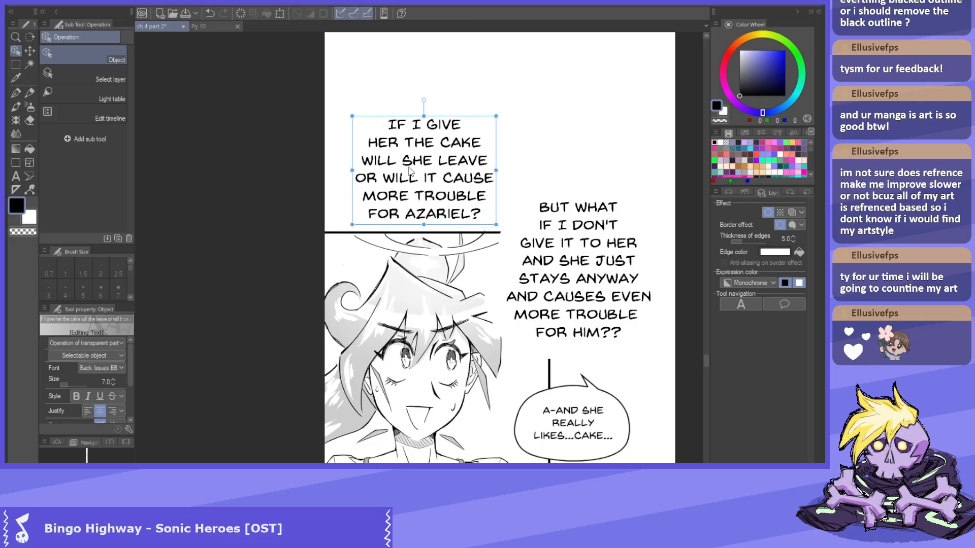
# Set the font size of the "If I give her the cake" and "But what if I don't" texts to 6.
pyautogui.click(113, 383)
pyautogui.scroll(-1, 224, 203)
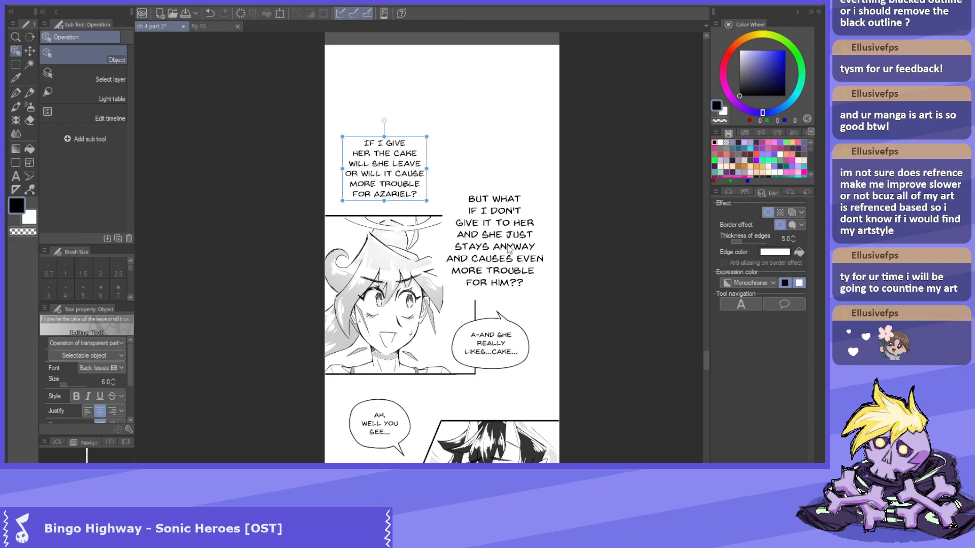
pyautogui.scroll(1, 501, 243)
pyautogui.click(502, 243)
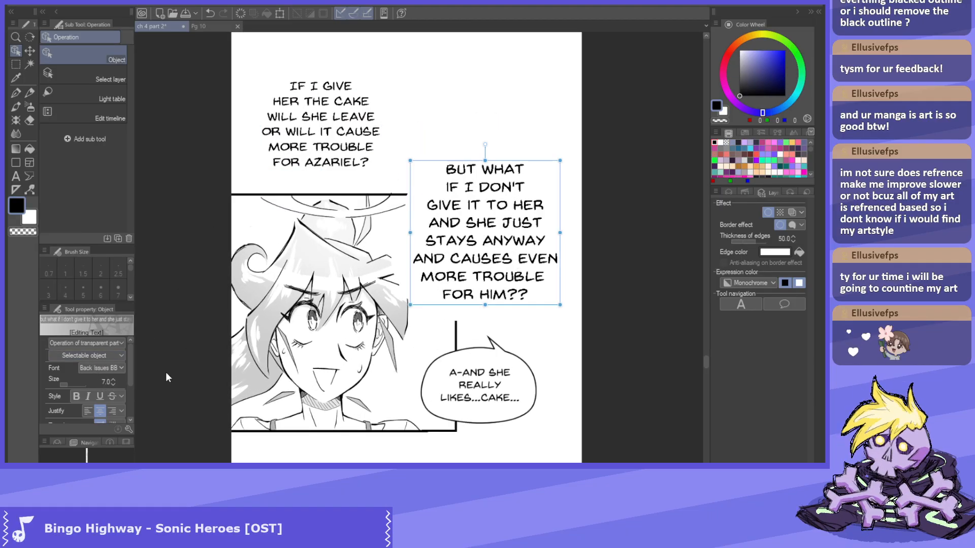
pyautogui.click(114, 384)
# Turn on anti-aliasing for the "If I give her the cake" and "But what if I don't" texts.
pyautogui.click(319, 127)
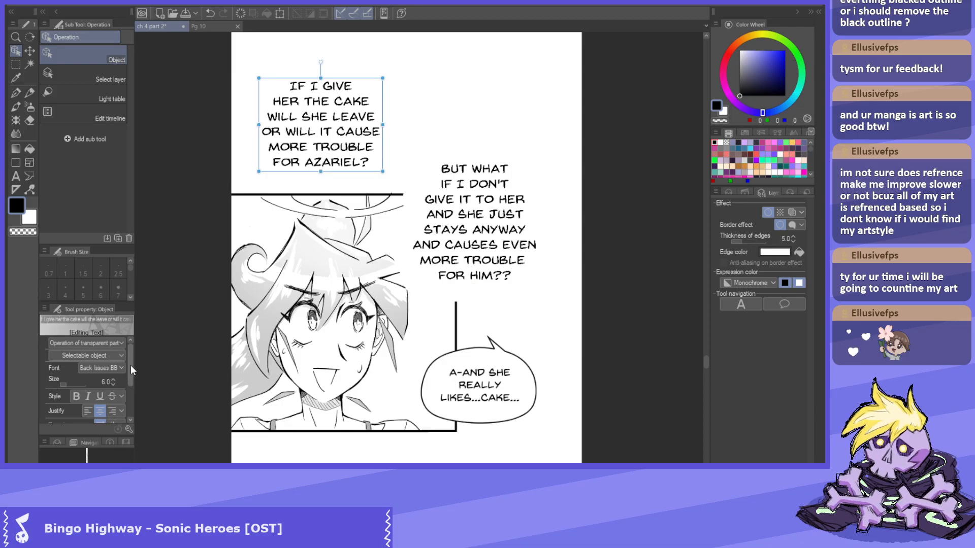
pyautogui.scroll(-2, 130, 364)
pyautogui.click(113, 379)
pyautogui.click(109, 388)
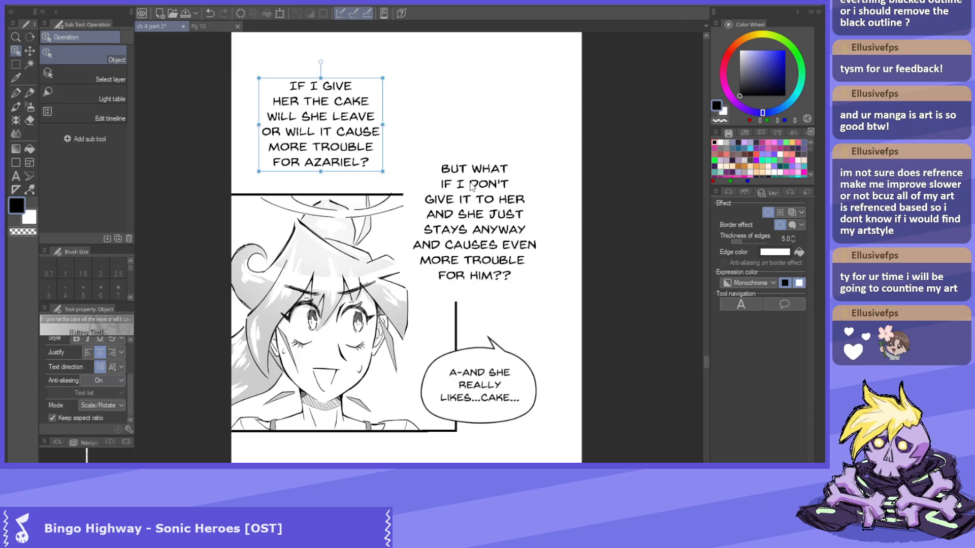
pyautogui.click(504, 206)
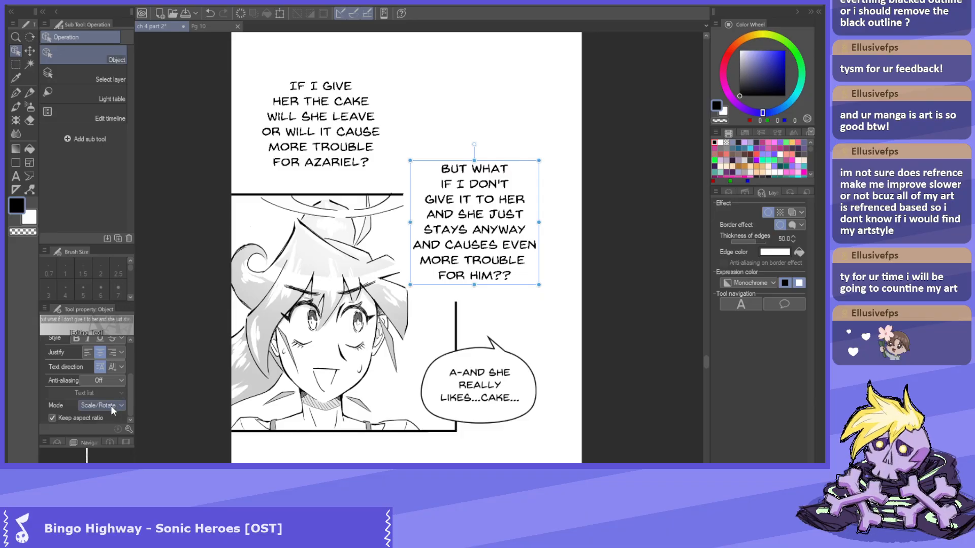
pyautogui.click(112, 380)
pyautogui.click(111, 390)
# Change the expression color of both unballooned thought texts to Gray.
pyautogui.click(317, 147)
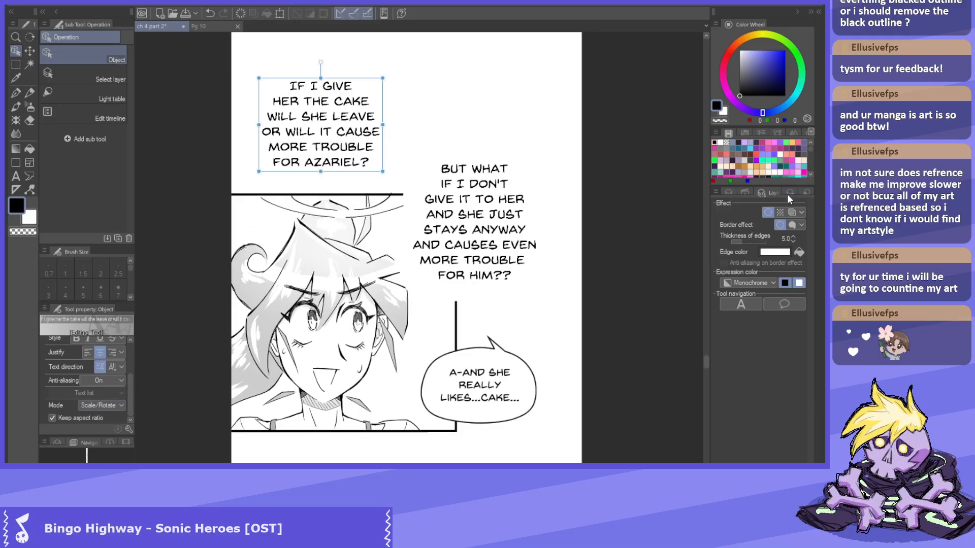
pyautogui.click(447, 219)
pyautogui.click(771, 283)
pyautogui.click(754, 309)
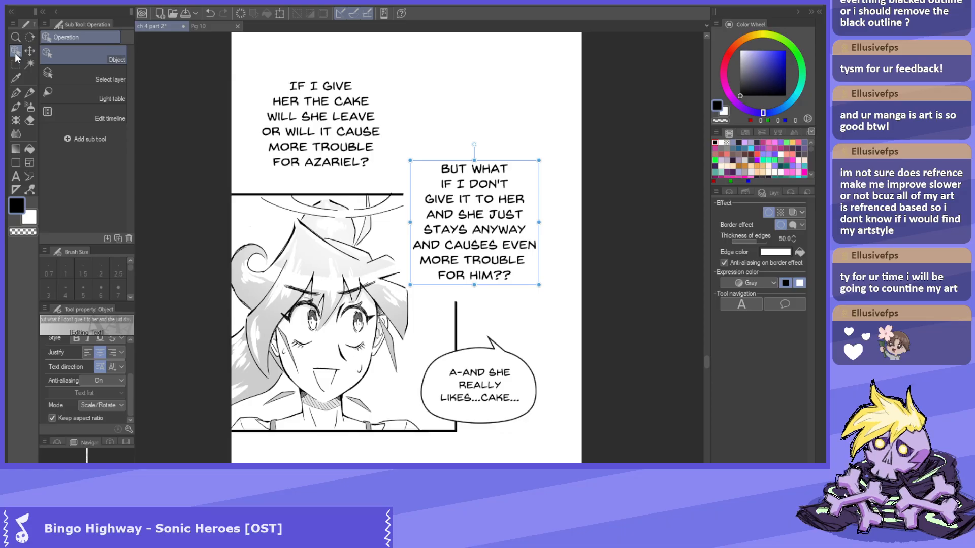
# Shift the "If I give her the cake" text slightly up and right above the worried girl's panel.
pyautogui.click(324, 147)
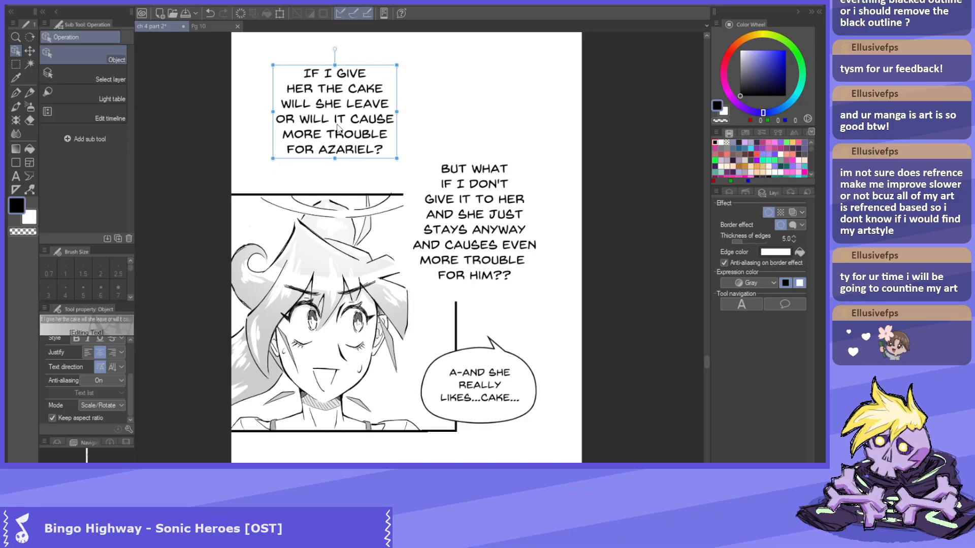
pyautogui.scroll(-2, 321, 133)
pyautogui.scroll(-1, 321, 133)
pyautogui.scroll(1, 386, 167)
# Set the "But what if I don't" text's edge thickness to 5 and move it slightly right across the panel's side border.
pyautogui.click(399, 178)
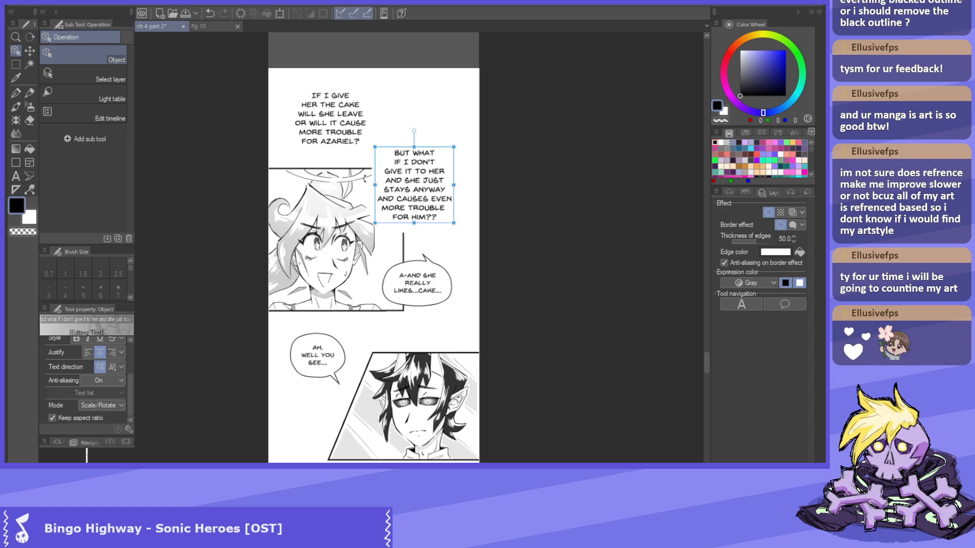
pyautogui.scroll(2, 406, 177)
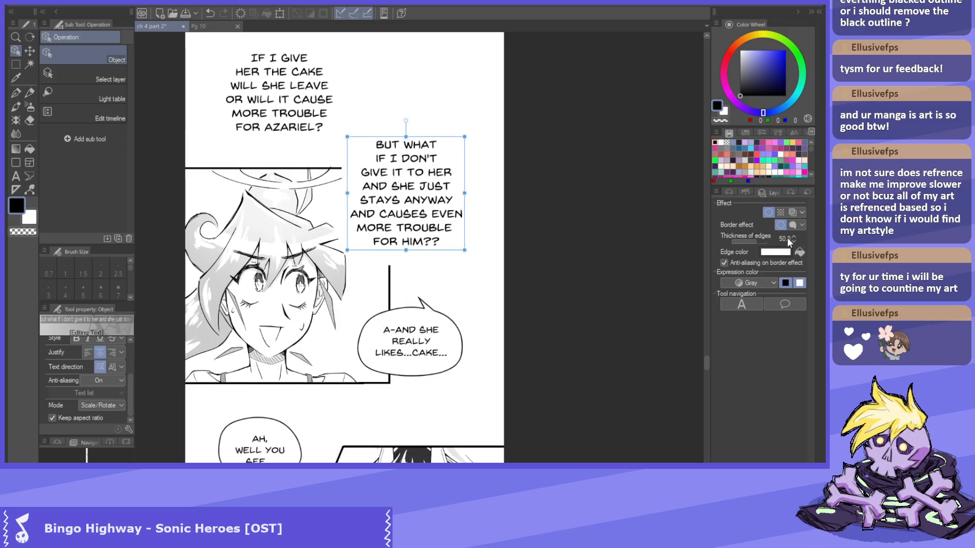
pyautogui.moveTo(788, 239); pyautogui.dragTo(790, 242)
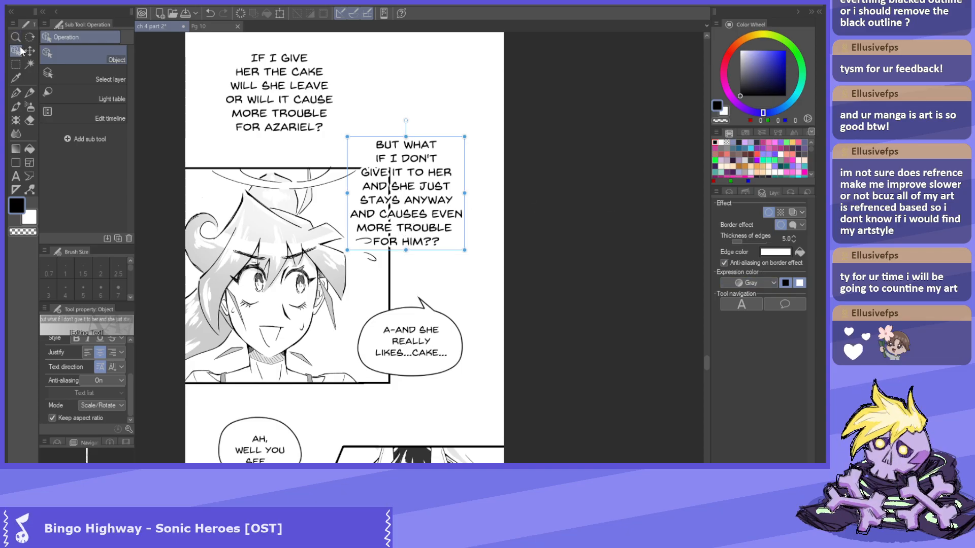
pyautogui.moveTo(420, 201); pyautogui.dragTo(431, 198)
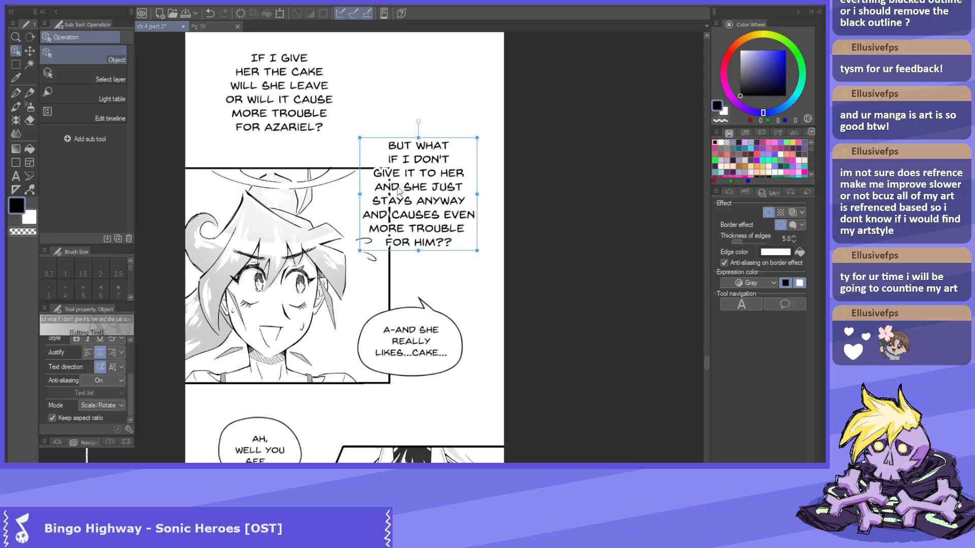
# Examine how the two unballooned thought texts sit around the worried girl's panel, both close up and at strip scale.
pyautogui.scroll(-2, 395, 193)
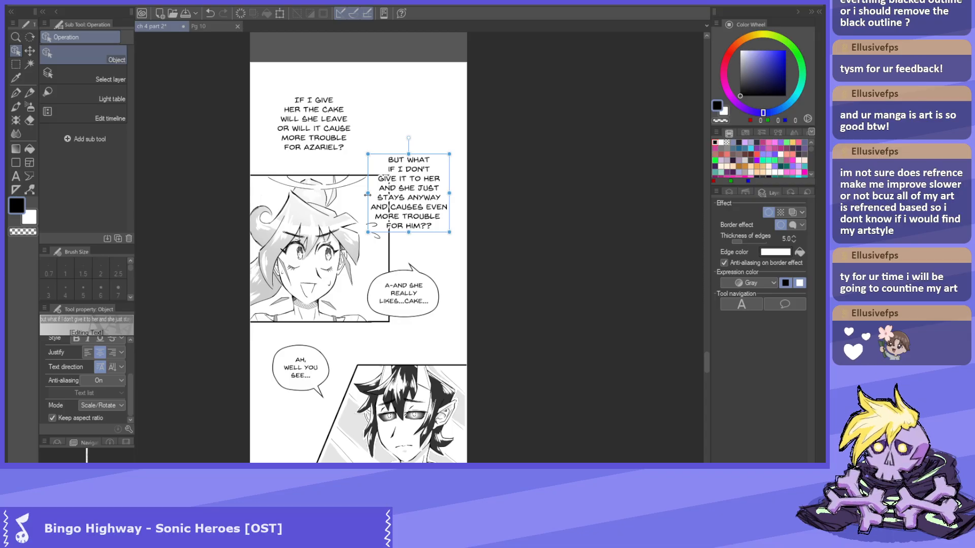
pyautogui.scroll(5, 326, 303)
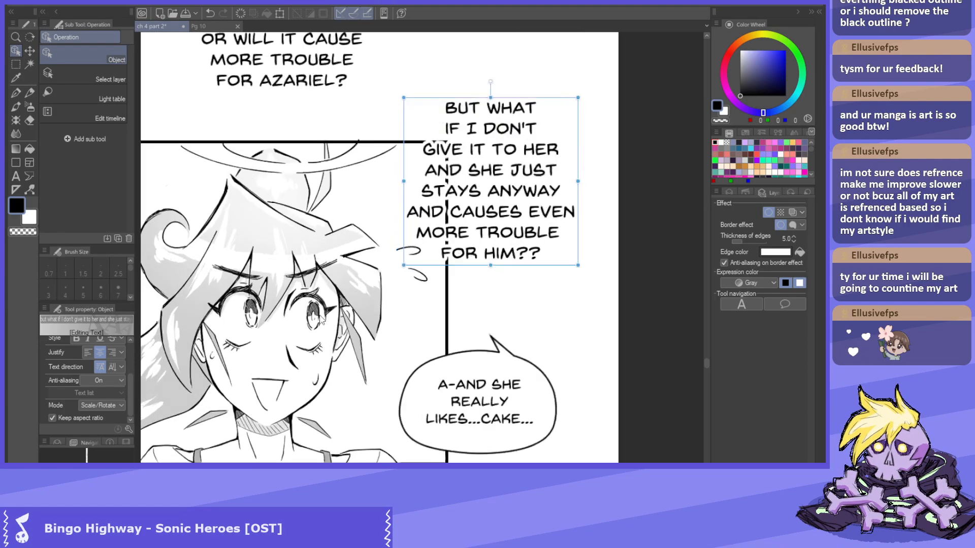
pyautogui.scroll(1, 326, 303)
pyautogui.scroll(-6, 343, 248)
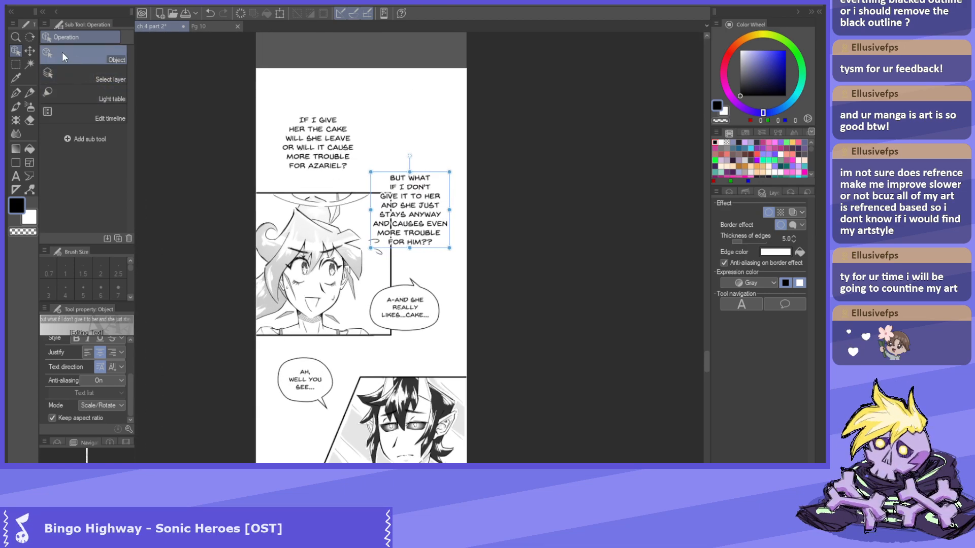
pyautogui.scroll(-1, 405, 196)
pyautogui.scroll(4, 404, 195)
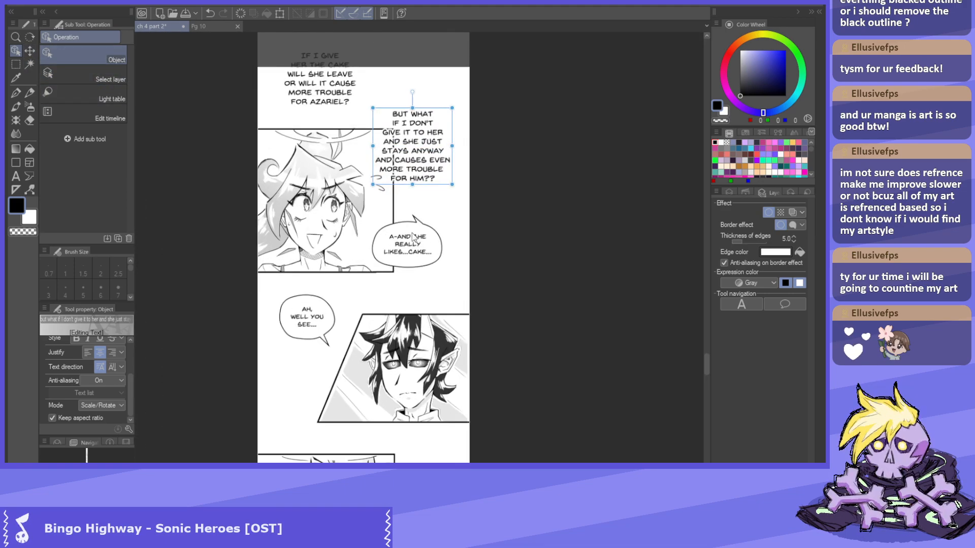
pyautogui.scroll(-2, 413, 284)
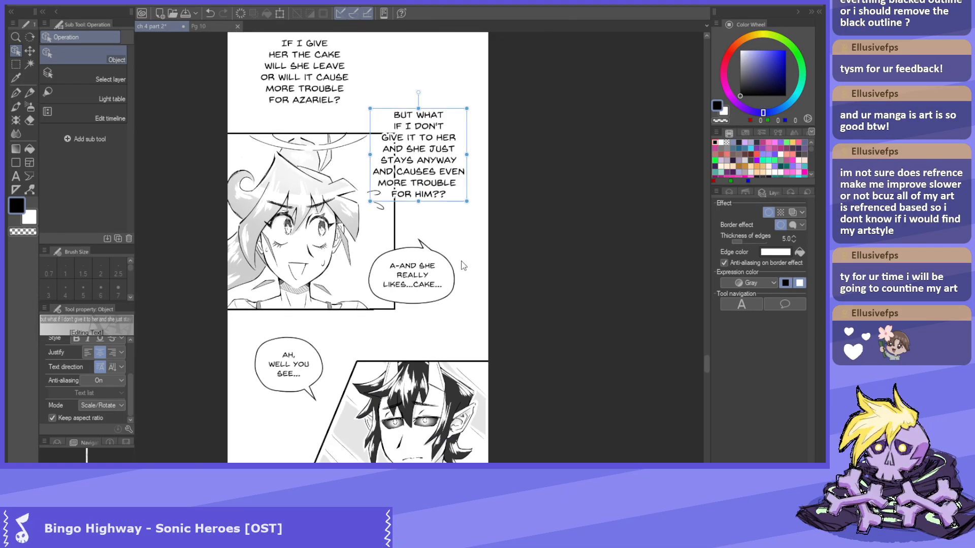
pyautogui.scroll(-1, 475, 294)
pyautogui.scroll(2, 381, 213)
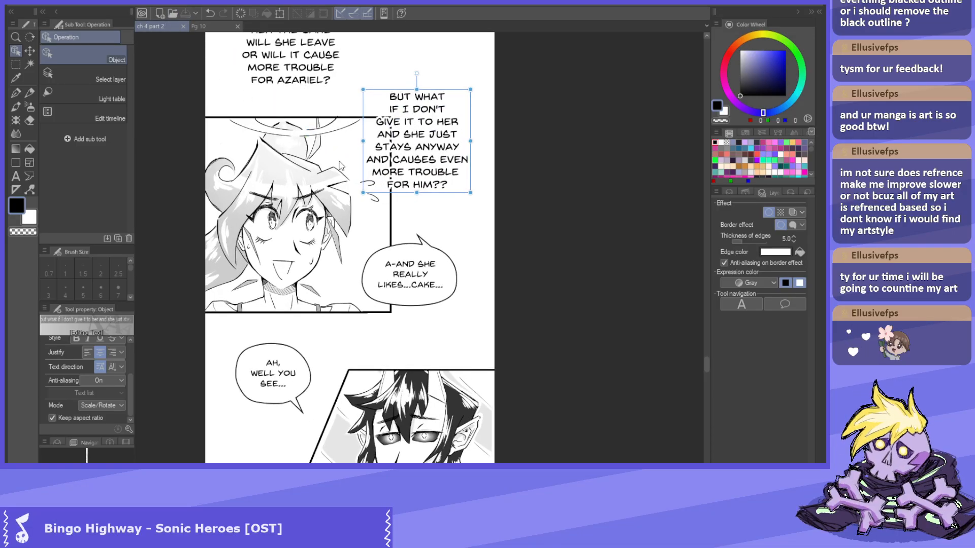
pyautogui.scroll(-2, 390, 287)
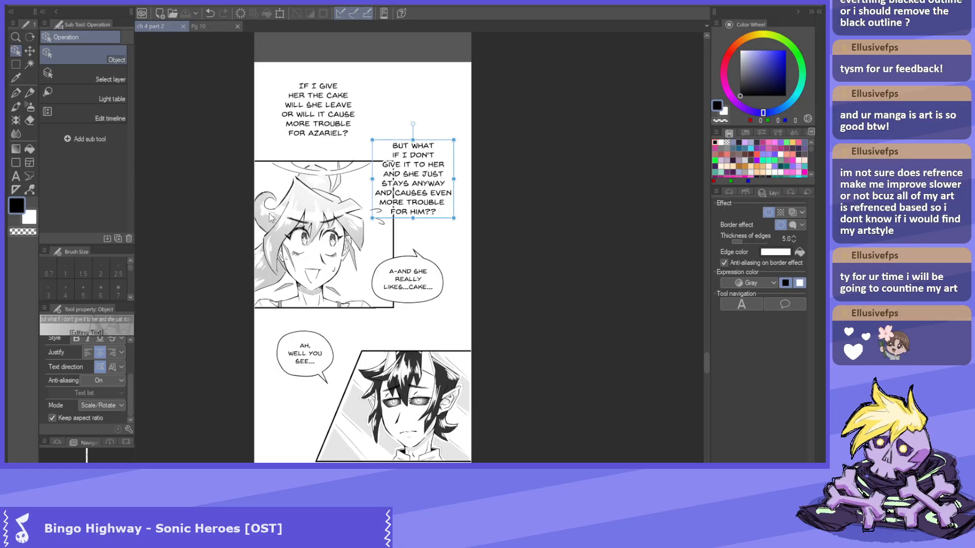
pyautogui.scroll(2, 286, 221)
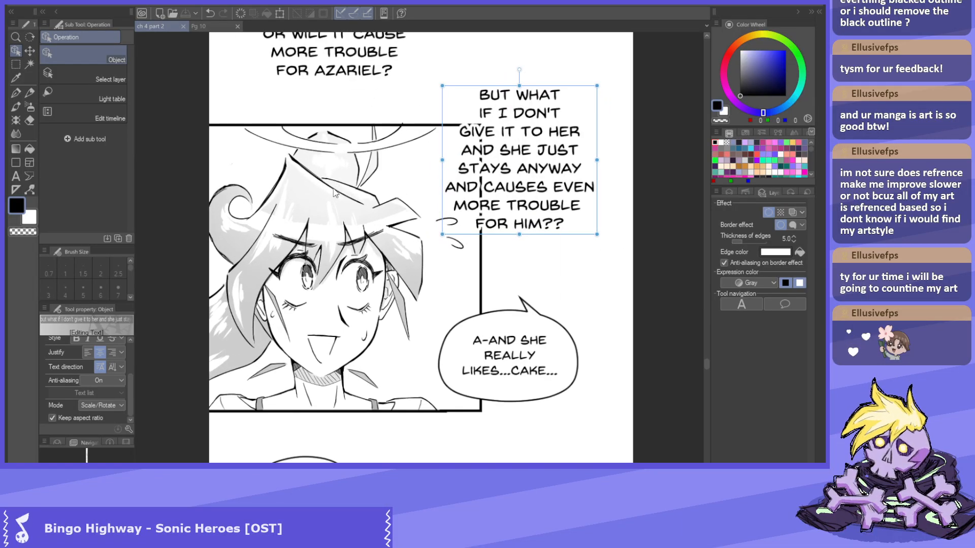
pyautogui.scroll(-2, 354, 198)
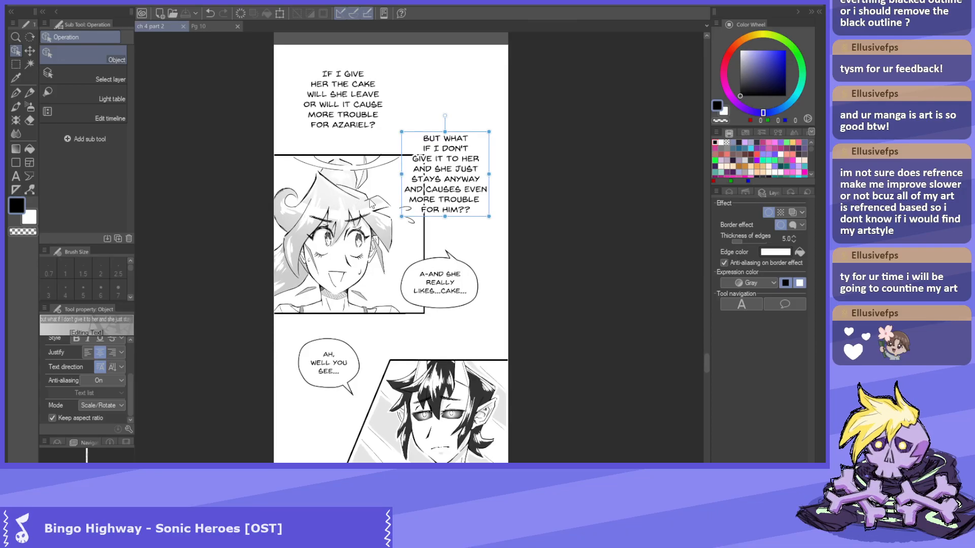
pyautogui.scroll(4, 333, 213)
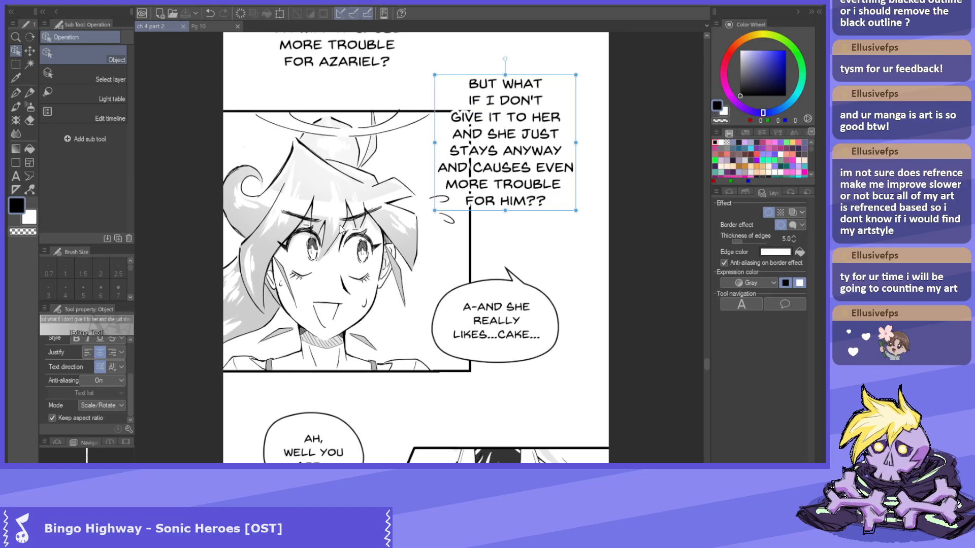
pyautogui.scroll(-5, 333, 213)
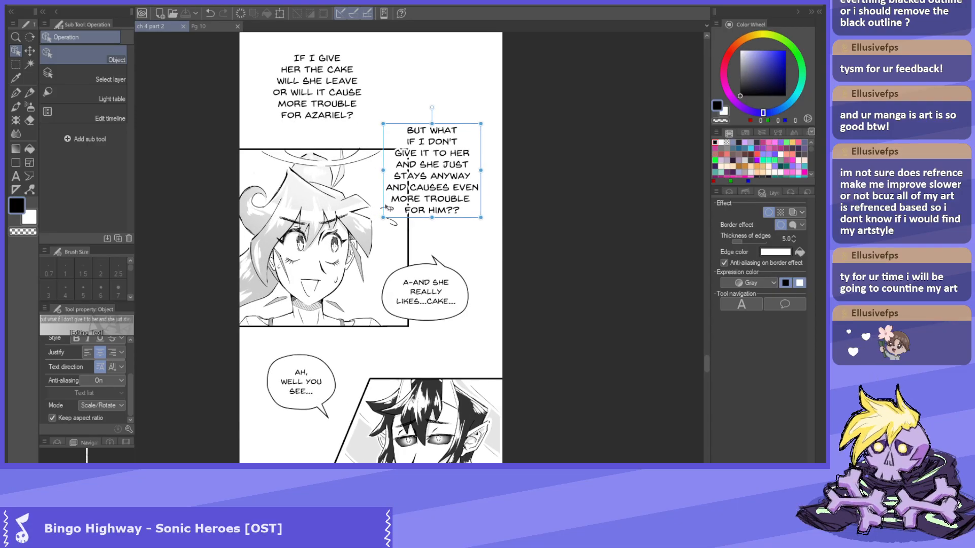
# Review the ballooned dialogue and panels further down the strip, including the "The thing about the cake..." balloon up close.
pyautogui.scroll(-3, 388, 208)
pyautogui.scroll(1, 388, 208)
pyautogui.scroll(-4, 449, 385)
pyautogui.scroll(2, 450, 305)
pyautogui.scroll(-2, 438, 239)
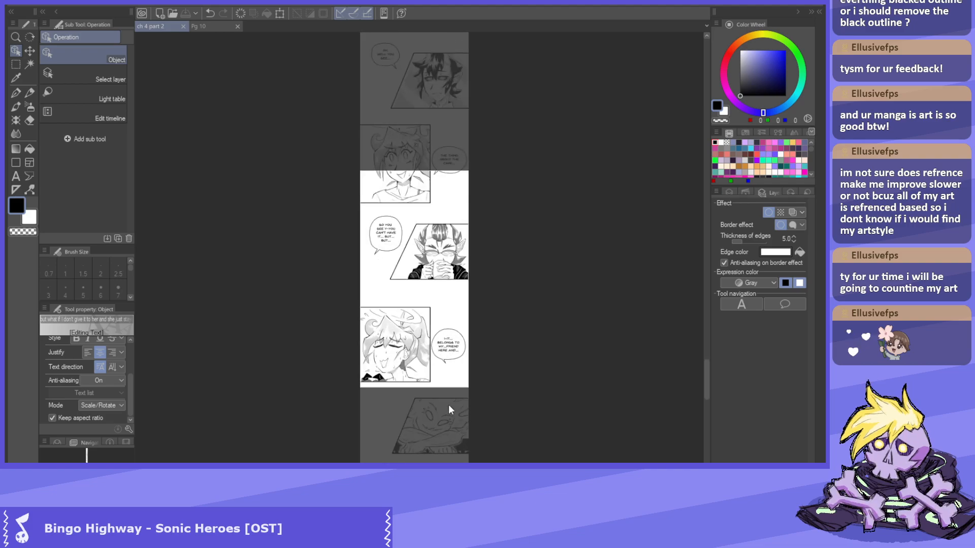
pyautogui.scroll(5, 424, 122)
pyautogui.scroll(1, 455, 184)
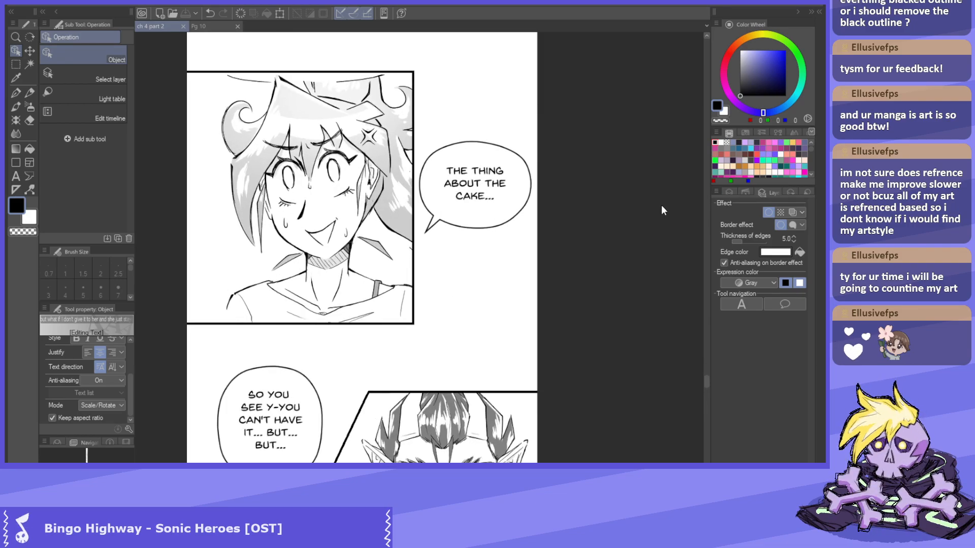
pyautogui.scroll(2, 457, 203)
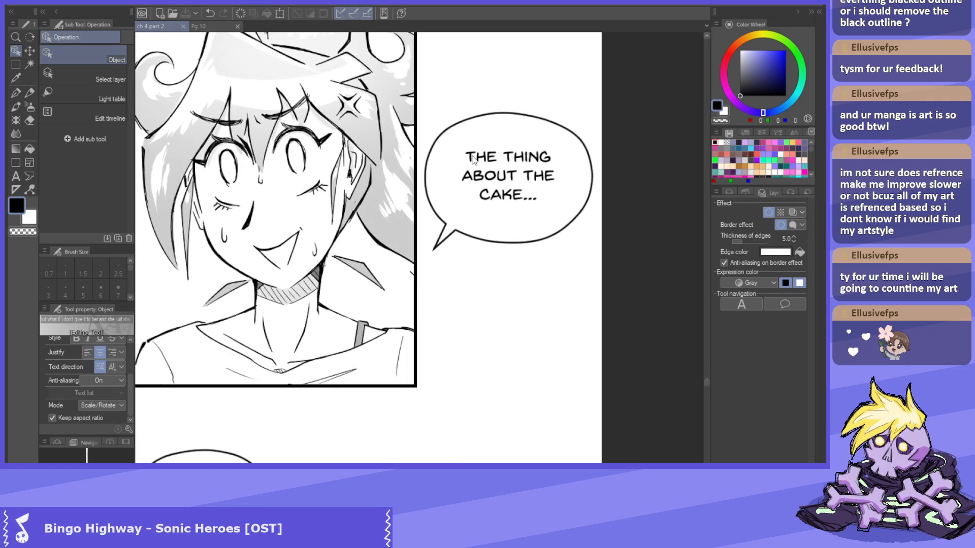
pyautogui.scroll(-2, 456, 208)
pyautogui.scroll(1, 539, 254)
# Set the font size of the "If you'd just eaten the cake" text to 6 and save the document.
pyautogui.moveTo(706, 383); pyautogui.dragTo(706, 418)
pyautogui.click(360, 220)
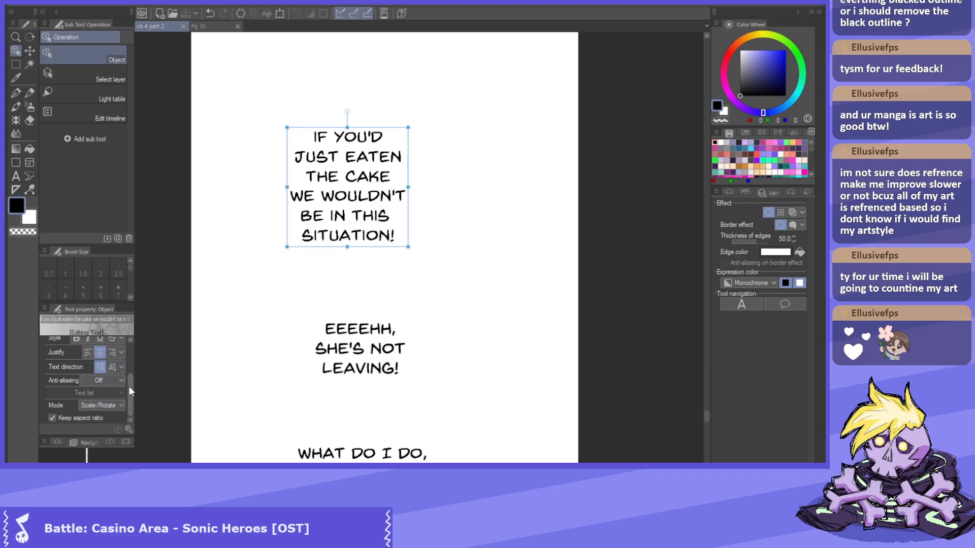
pyautogui.scroll(3, 129, 386)
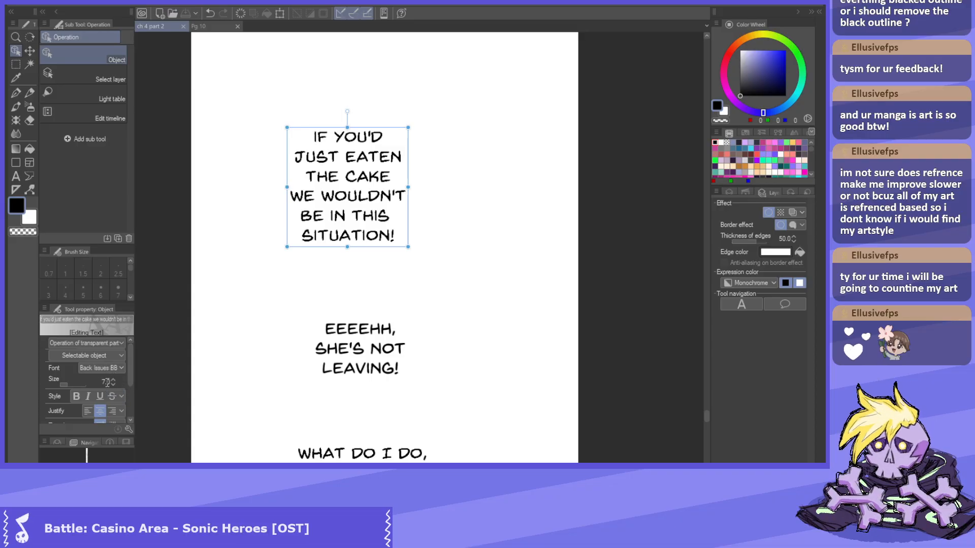
pyautogui.scroll(-1, 108, 383)
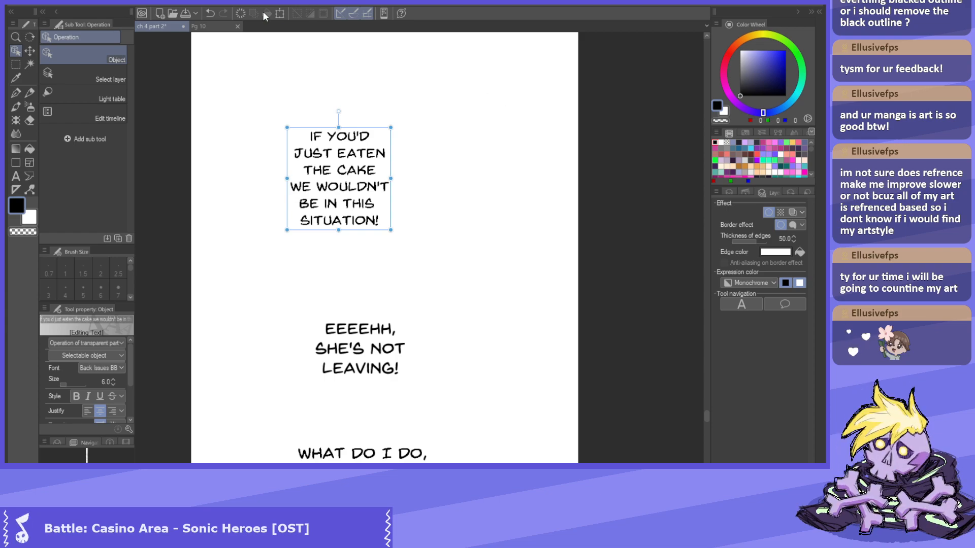
pyautogui.hotkey('ctrl', 's')
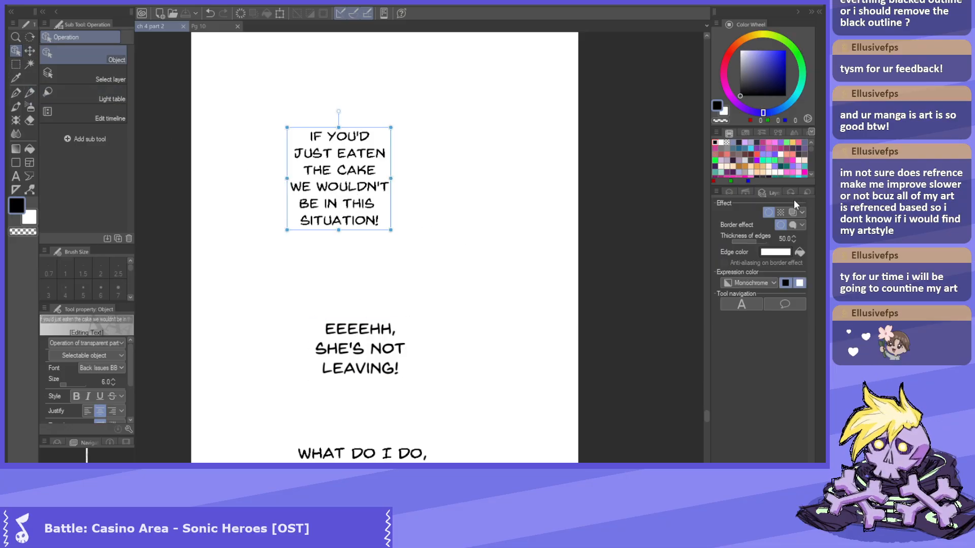
# Change the expression color of the "If you'd just eaten the cake" text to Gray.
pyautogui.click(765, 286)
pyautogui.click(756, 305)
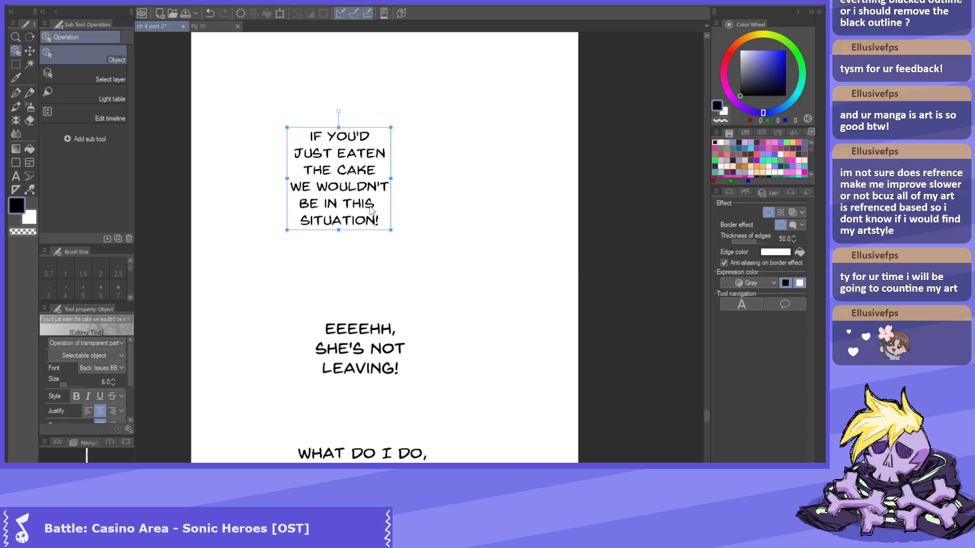
pyautogui.scroll(-3, 130, 379)
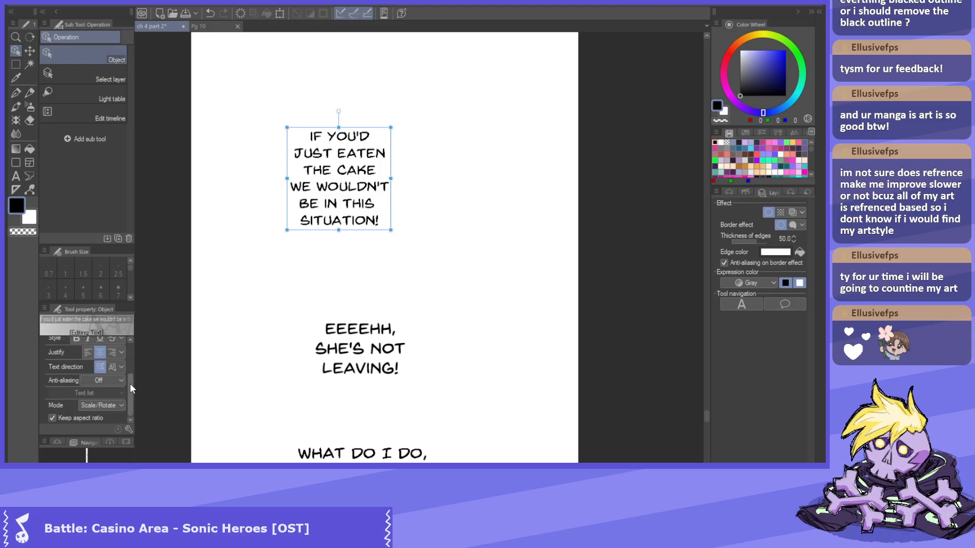
# Check the layer properties of the "Eeeehh, she's not leaving!" text and remove the border effect from the "What do I do" text.
pyautogui.click(358, 349)
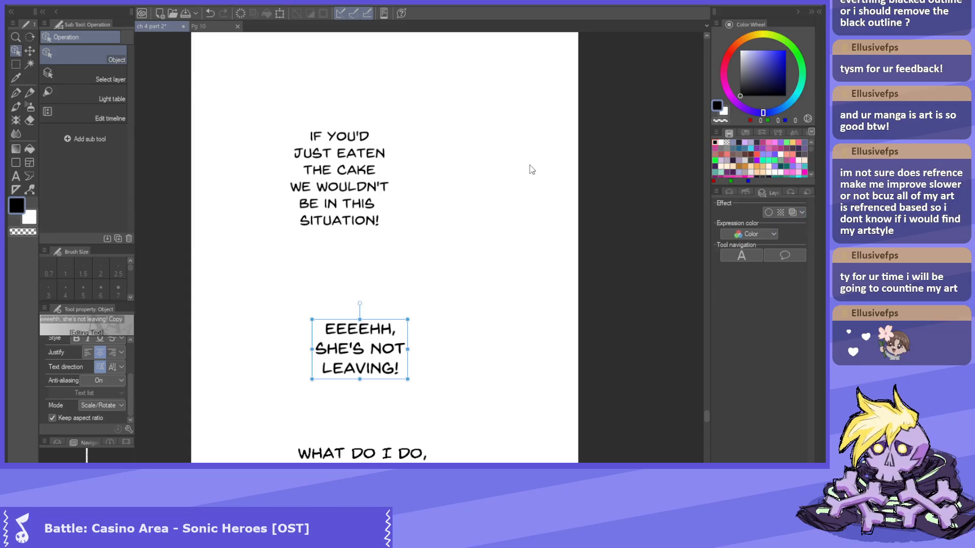
pyautogui.scroll(-2, 559, 175)
pyautogui.click(422, 411)
pyautogui.scroll(2, 550, 306)
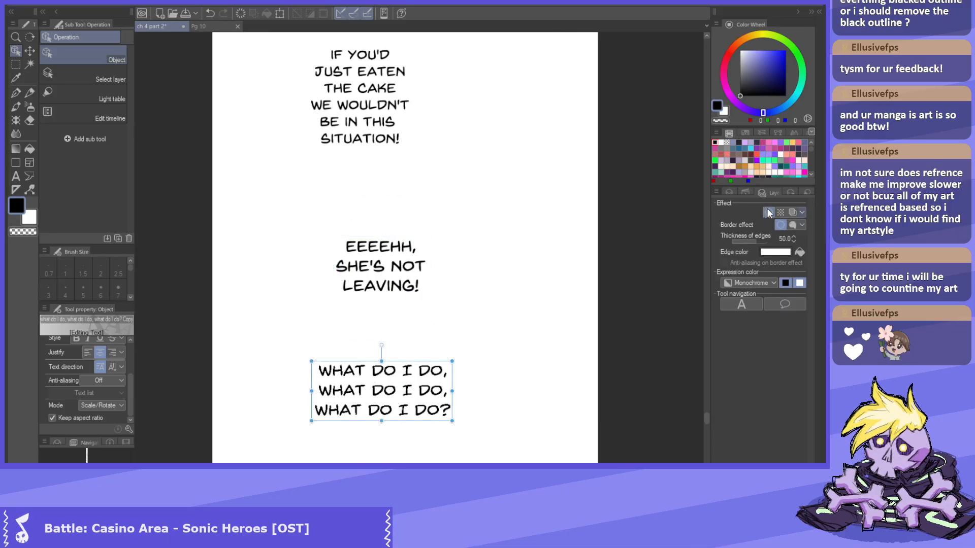
pyautogui.click(768, 213)
# Set the "I need to say something!" text to Gray, and remove the border effect from it and the "I can't let" text above it.
pyautogui.scroll(2, 414, 288)
pyautogui.scroll(-4, 415, 287)
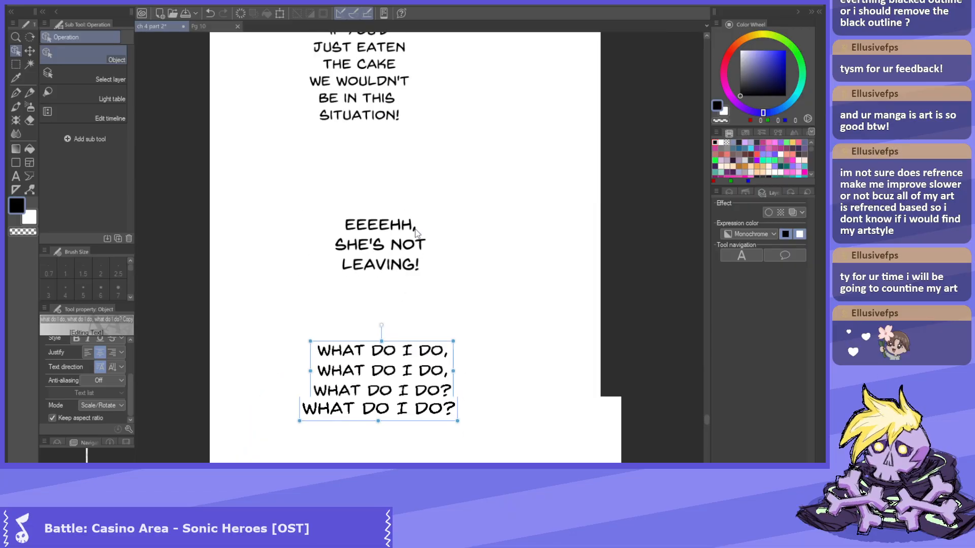
pyautogui.scroll(1, 434, 374)
pyautogui.click(426, 386)
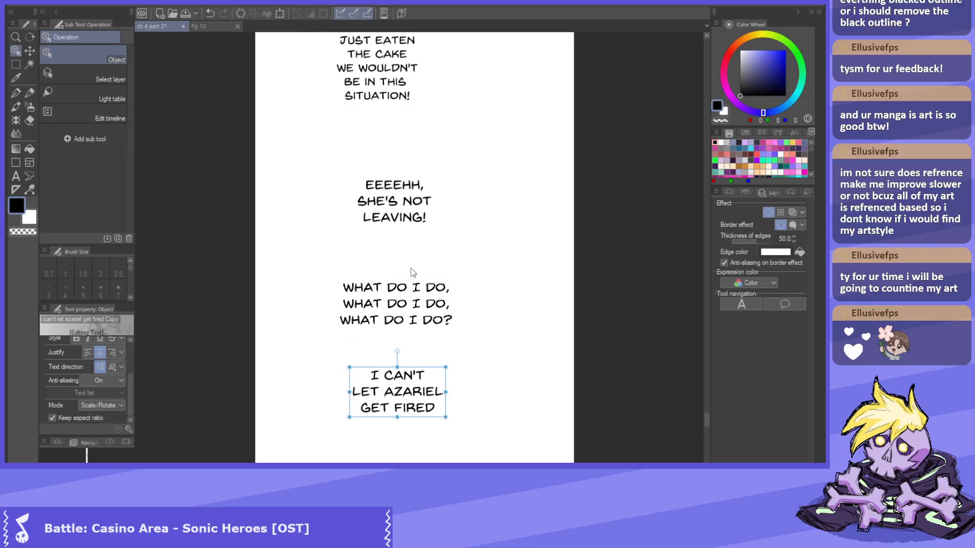
pyautogui.scroll(2, 399, 326)
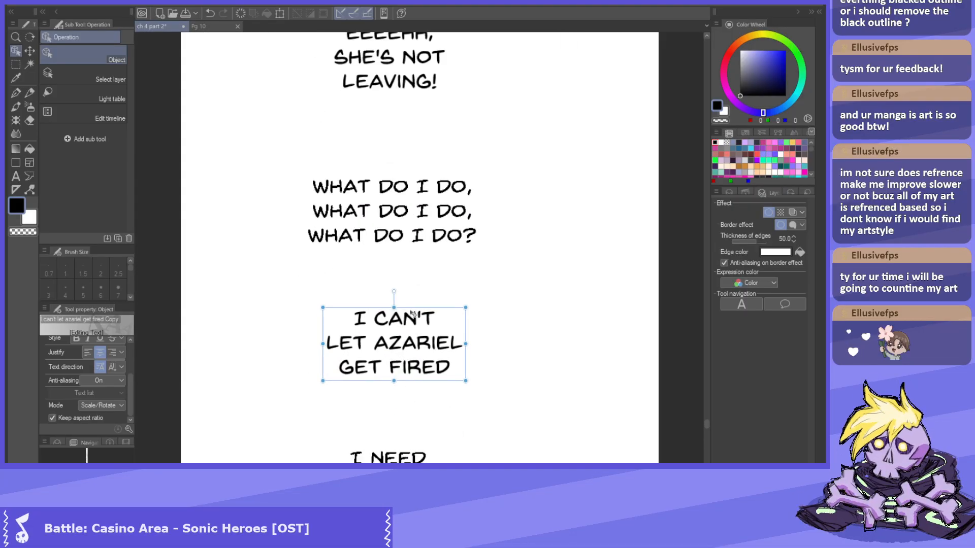
pyautogui.scroll(-1, 405, 450)
pyautogui.click(407, 417)
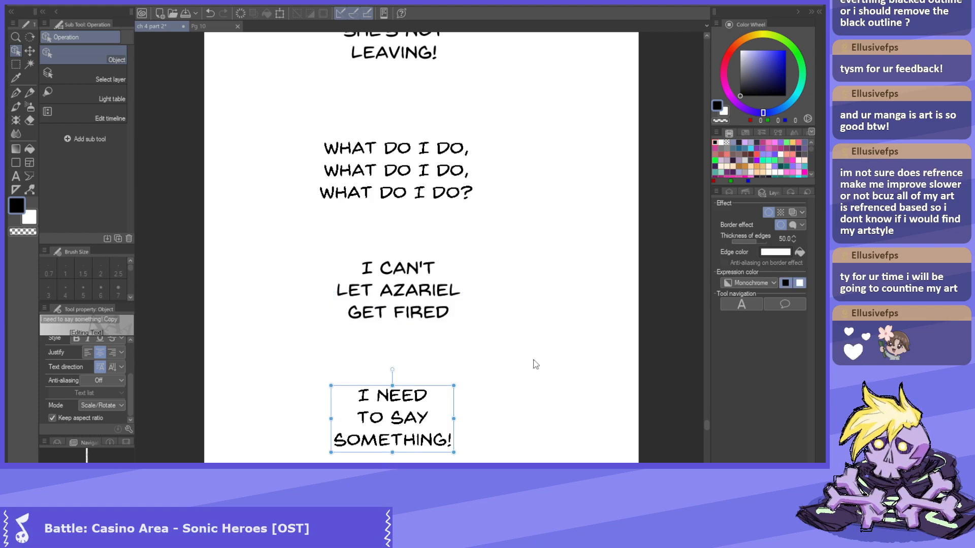
pyautogui.click(760, 284)
pyautogui.click(758, 307)
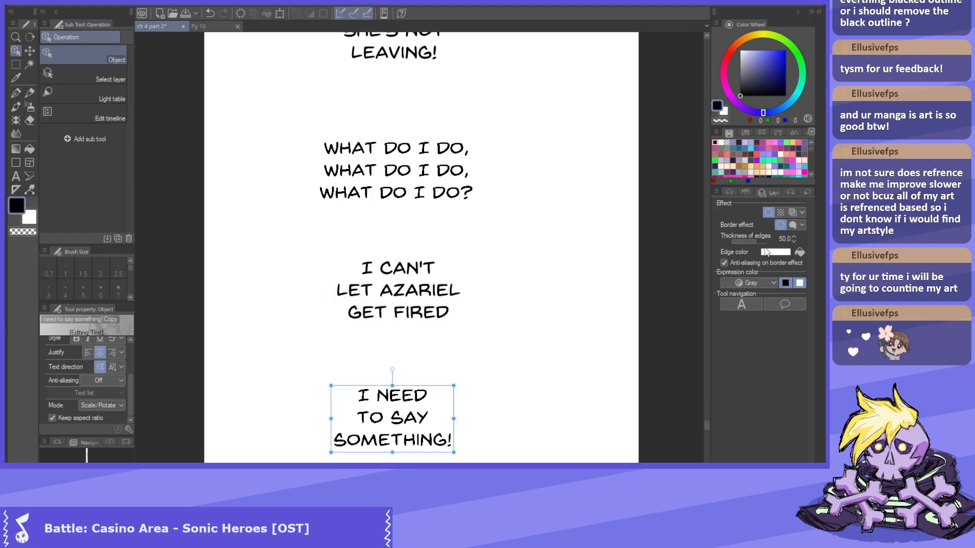
pyautogui.click(772, 213)
pyautogui.click(436, 280)
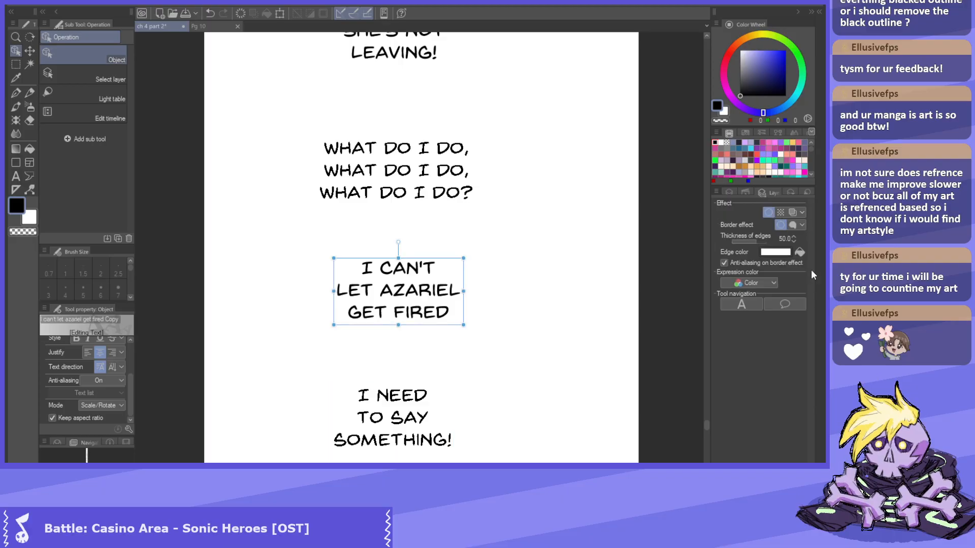
pyautogui.click(769, 214)
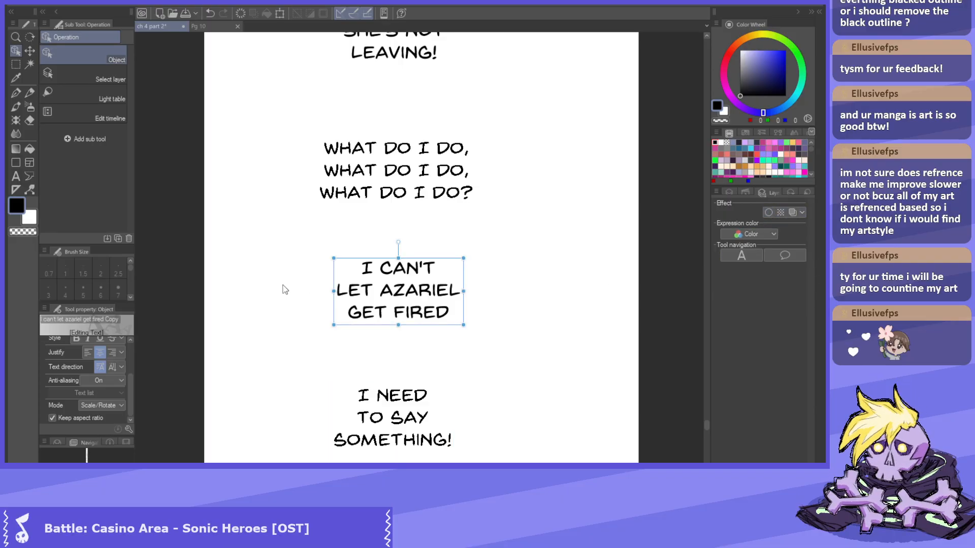
# Turn on anti-aliasing for the "I need to do something!" text.
pyautogui.scroll(-3, 350, 288)
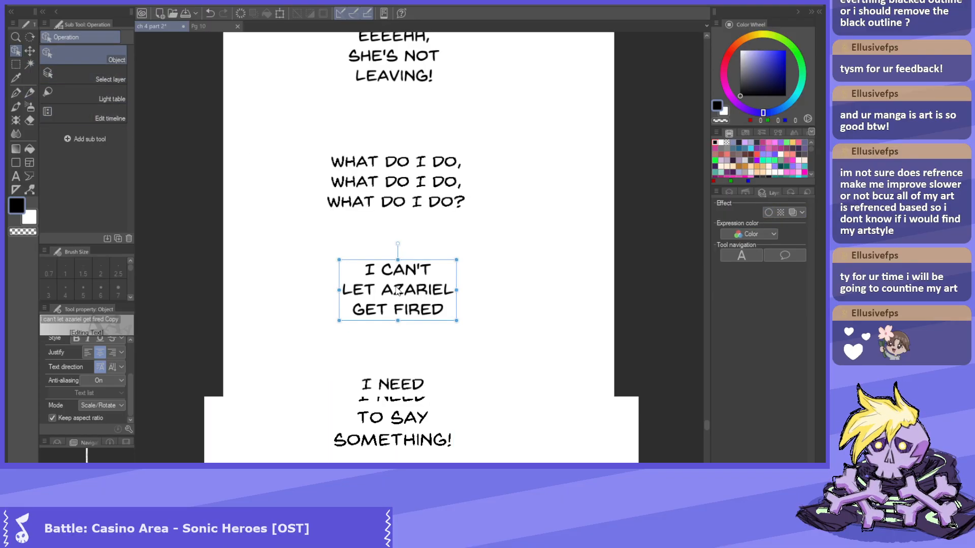
pyautogui.scroll(-2, 350, 288)
pyautogui.scroll(1, 366, 355)
pyautogui.click(376, 399)
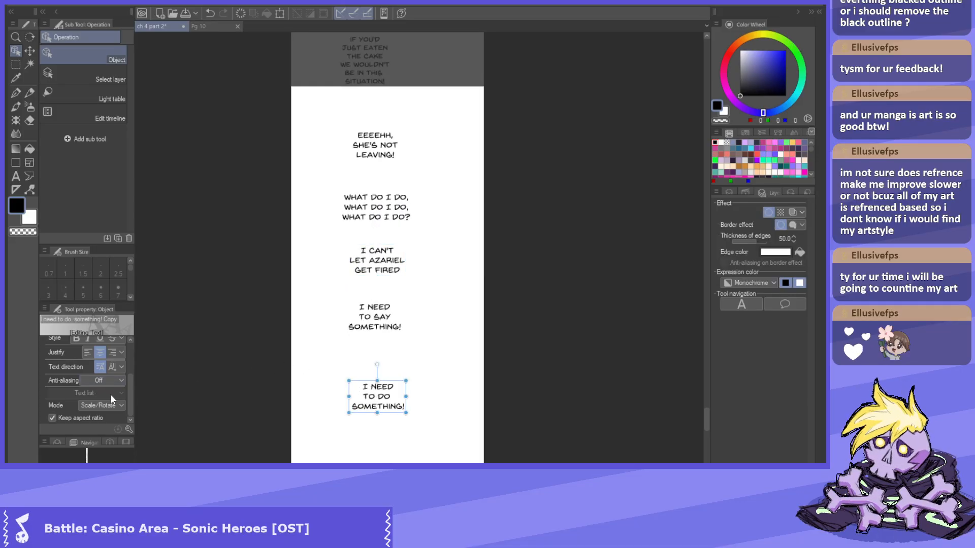
pyautogui.scroll(5, 355, 428)
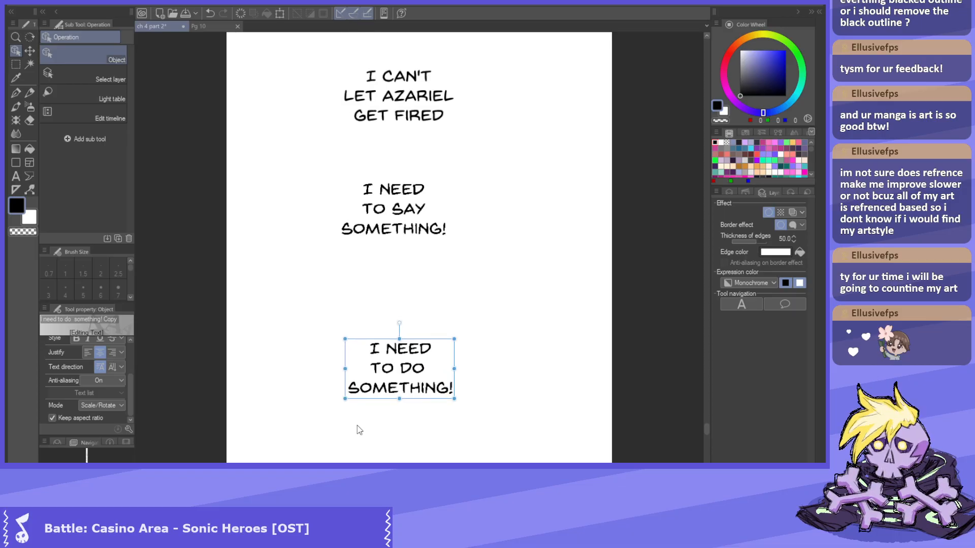
# Remove the border effect from the "I need to do something!" text and change its expression color to Gray.
pyautogui.click(768, 212)
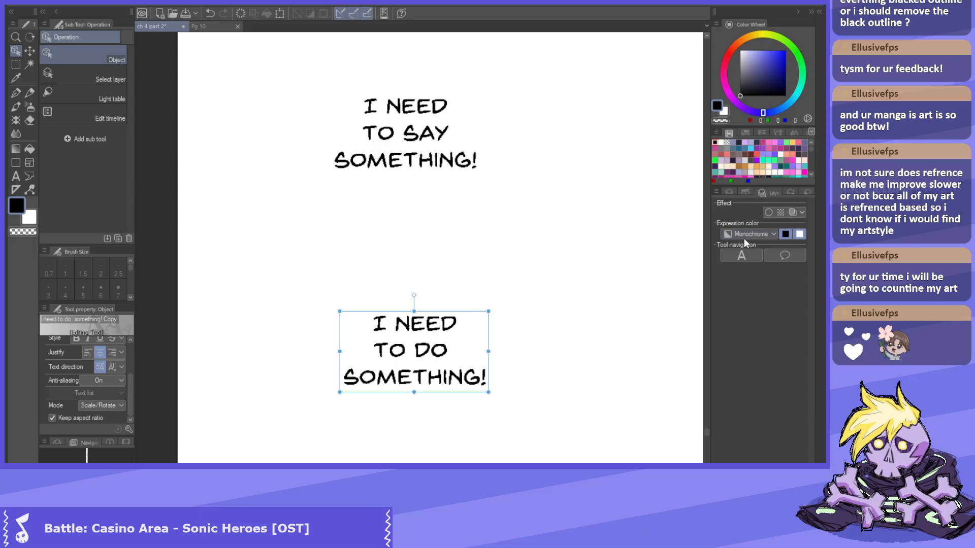
pyautogui.click(746, 263)
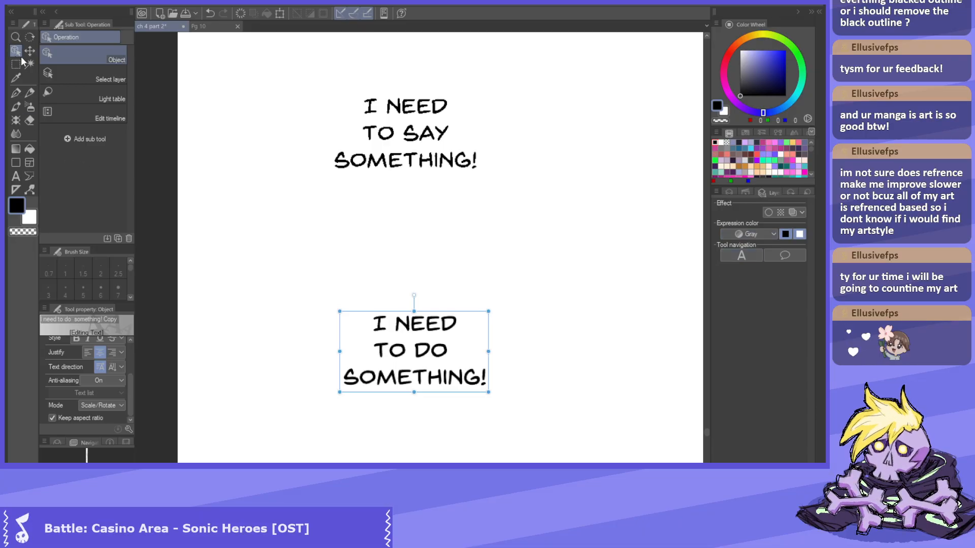
pyautogui.scroll(-8, 211, 203)
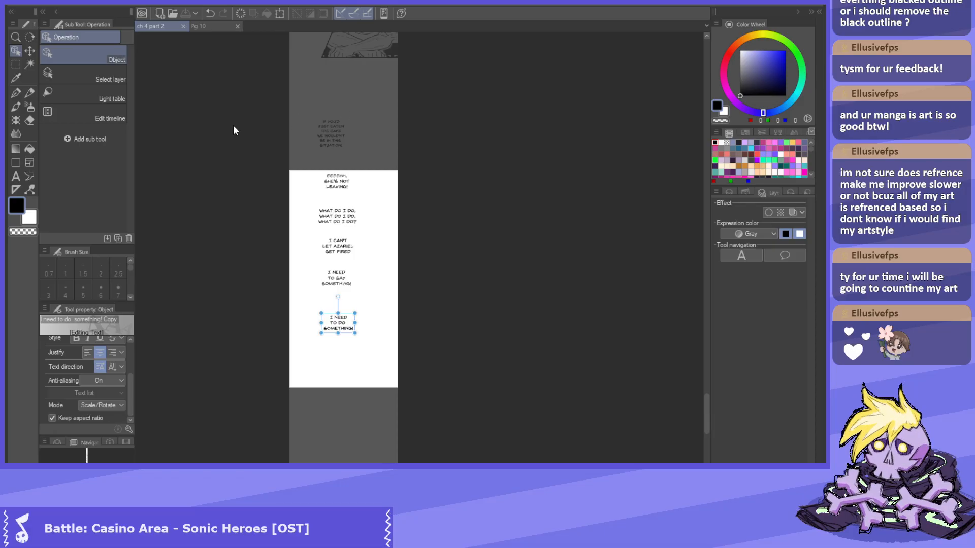
# Set anti-aliasing to Off for the "I need to say something!" text.
pyautogui.scroll(4, 316, 301)
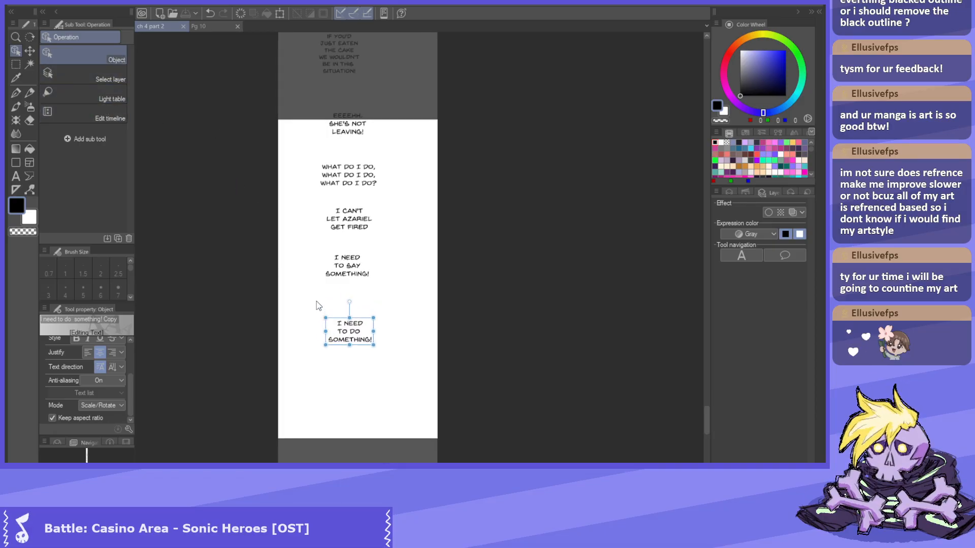
pyautogui.scroll(3, 386, 236)
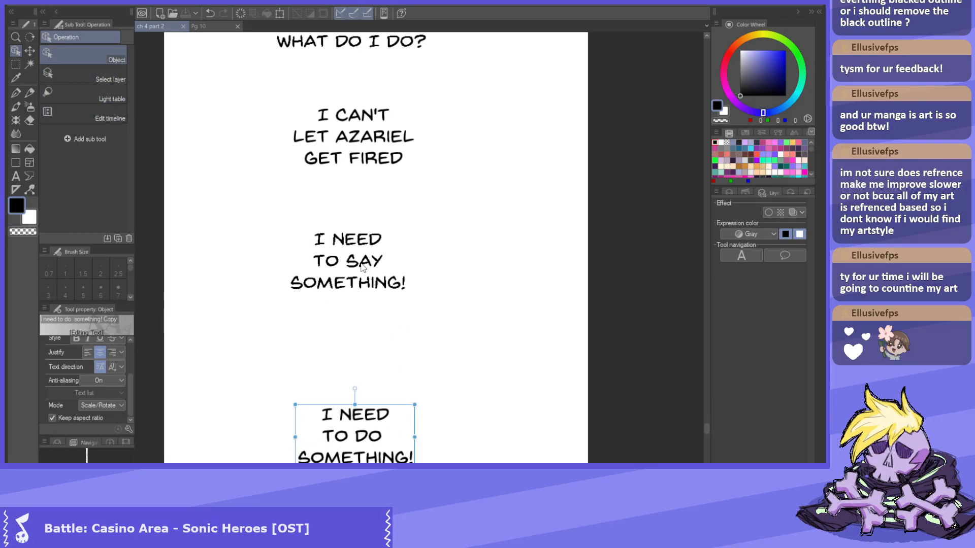
pyautogui.click(335, 261)
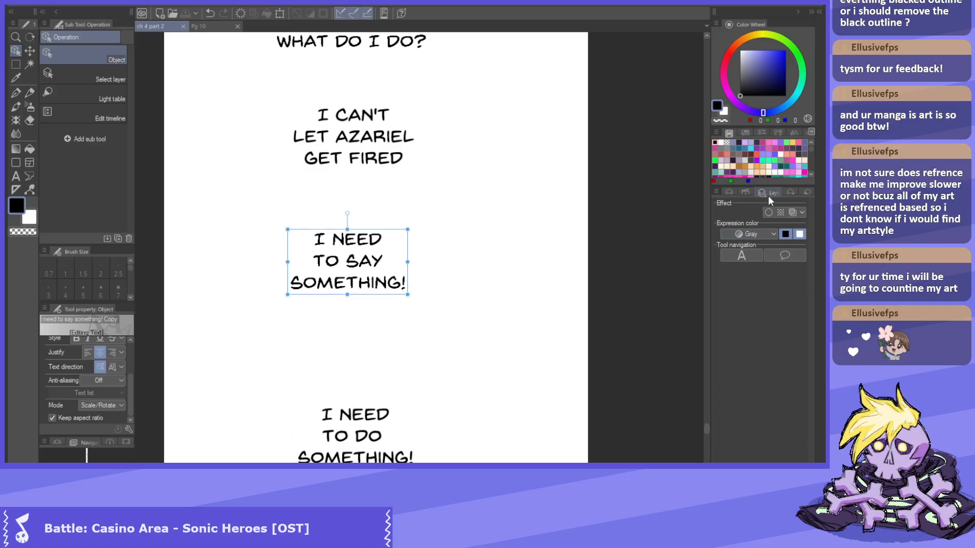
pyautogui.click(108, 381)
pyautogui.click(108, 390)
# Scale down the "I-it... belongs to my...friend here and..." speech balloon together with its text, beside the closed-eyes panel.
pyautogui.moveTo(707, 428); pyautogui.dragTo(704, 409)
pyautogui.scroll(-4, 413, 257)
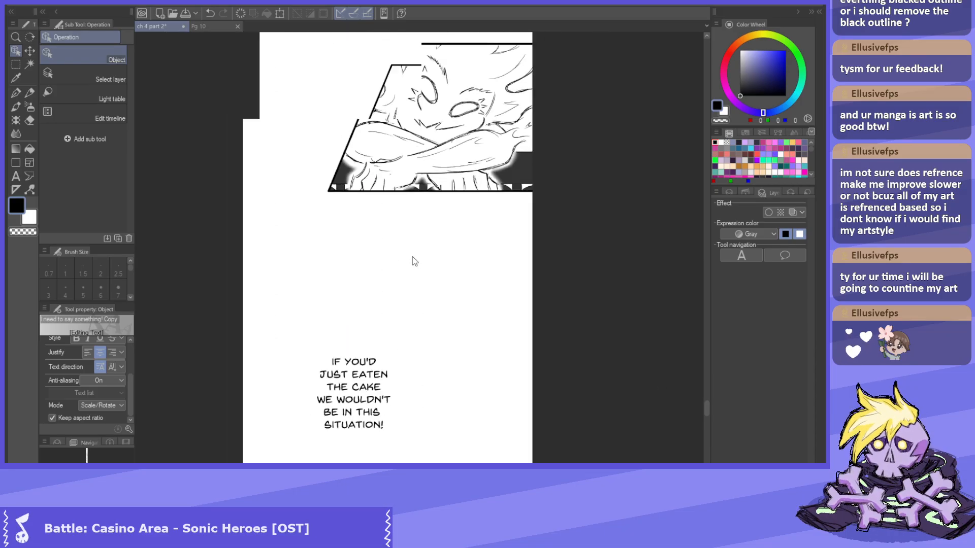
pyautogui.scroll(2, 432, 245)
pyautogui.scroll(-1, 432, 244)
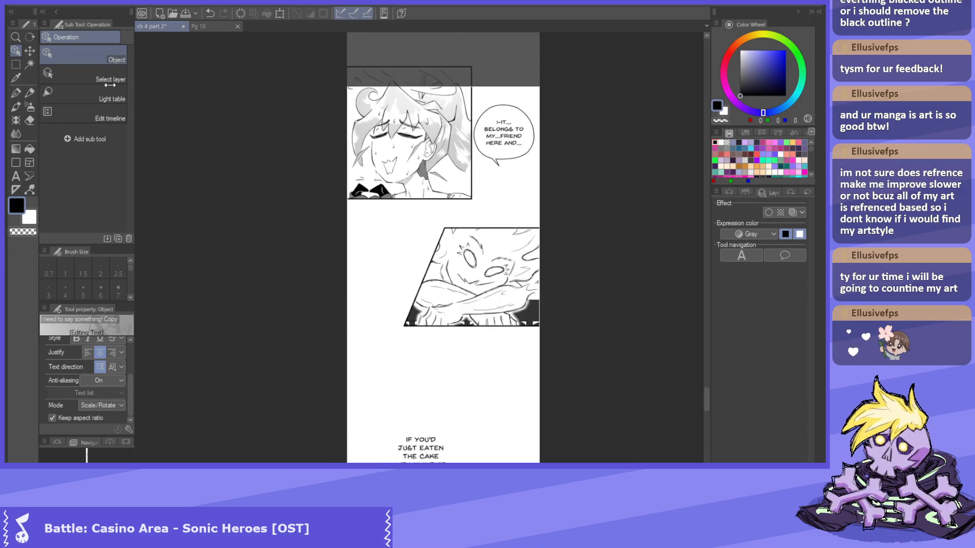
pyautogui.scroll(1, 459, 263)
pyautogui.click(502, 161)
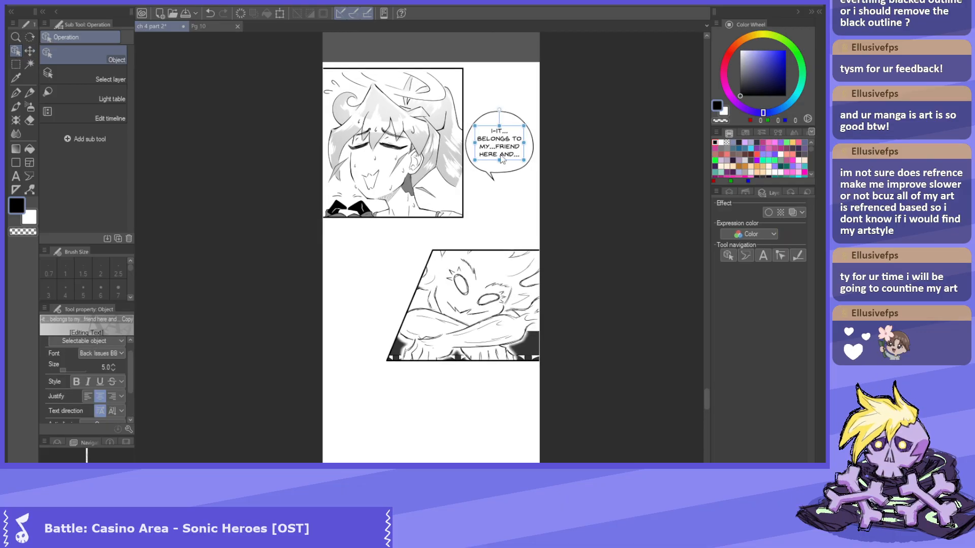
pyautogui.scroll(2, 432, 244)
pyautogui.scroll(2, 414, 277)
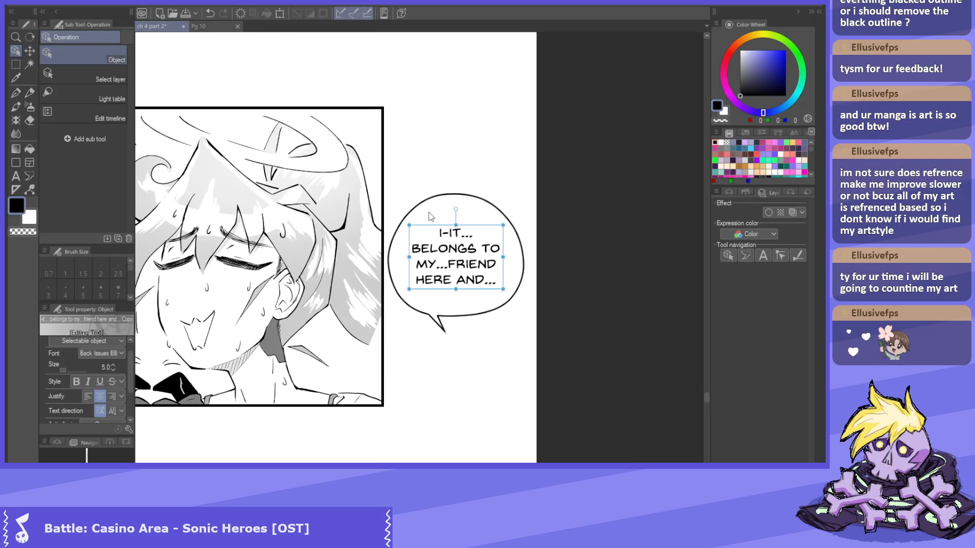
pyautogui.click(428, 211)
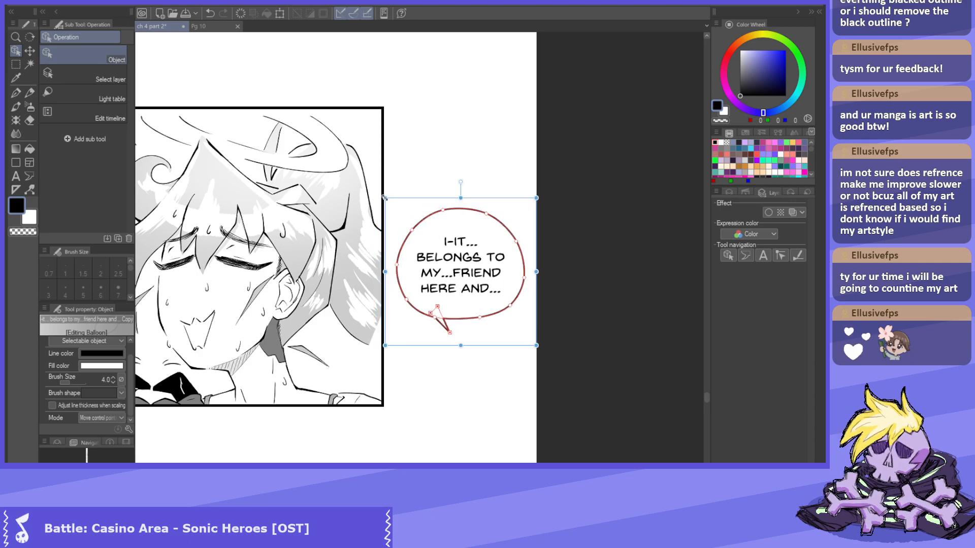
# Scale down the "So you see y-you can't have it... but... but..." speech balloon with its text and save the file.
pyautogui.scroll(-2, 431, 251)
pyautogui.scroll(1, 434, 254)
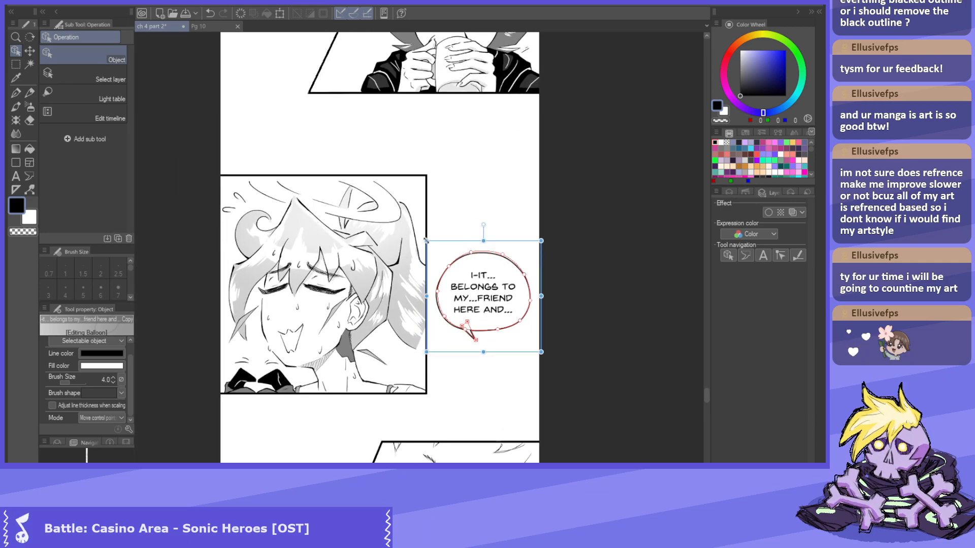
pyautogui.scroll(-1, 522, 349)
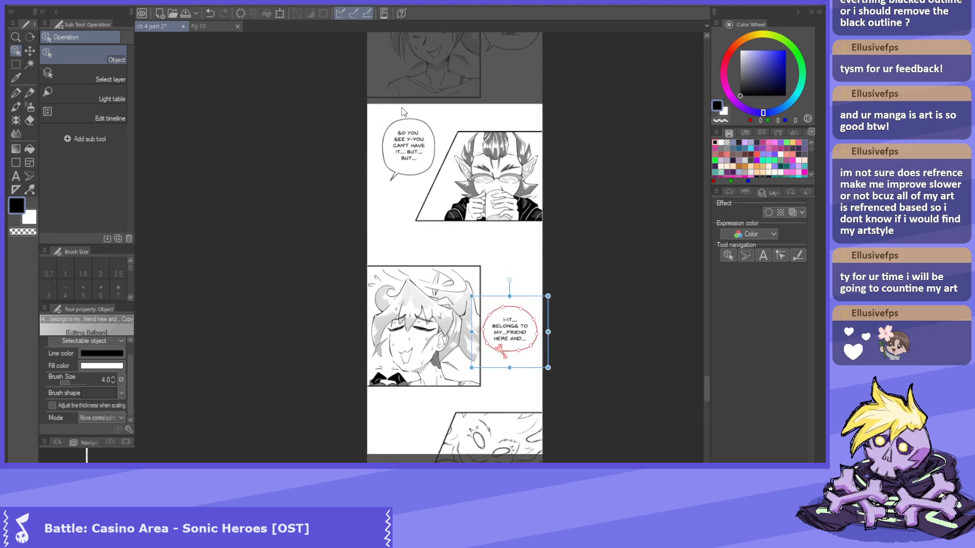
pyautogui.scroll(3, 401, 132)
pyautogui.click(409, 149)
pyautogui.scroll(2, 396, 119)
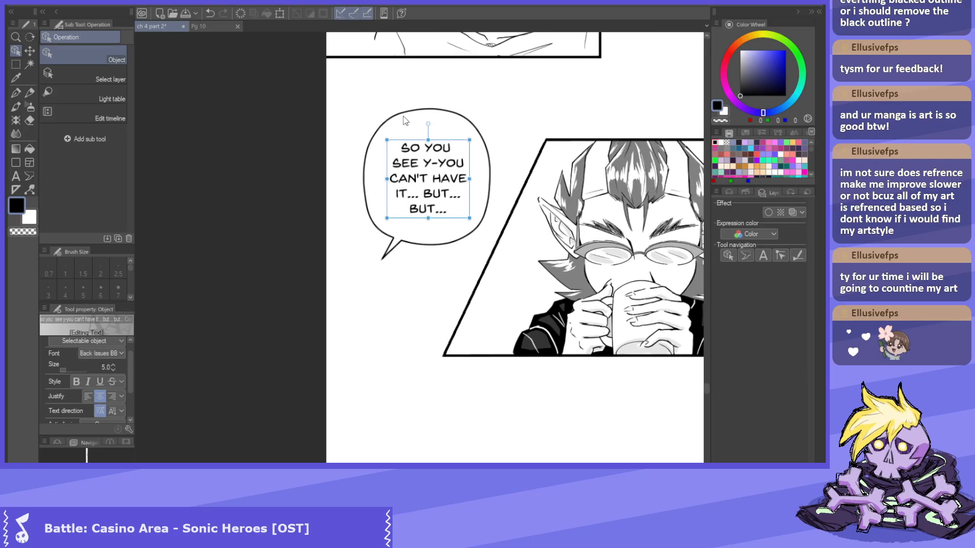
pyautogui.click(391, 123)
pyautogui.moveTo(353, 99); pyautogui.dragTo(360, 116)
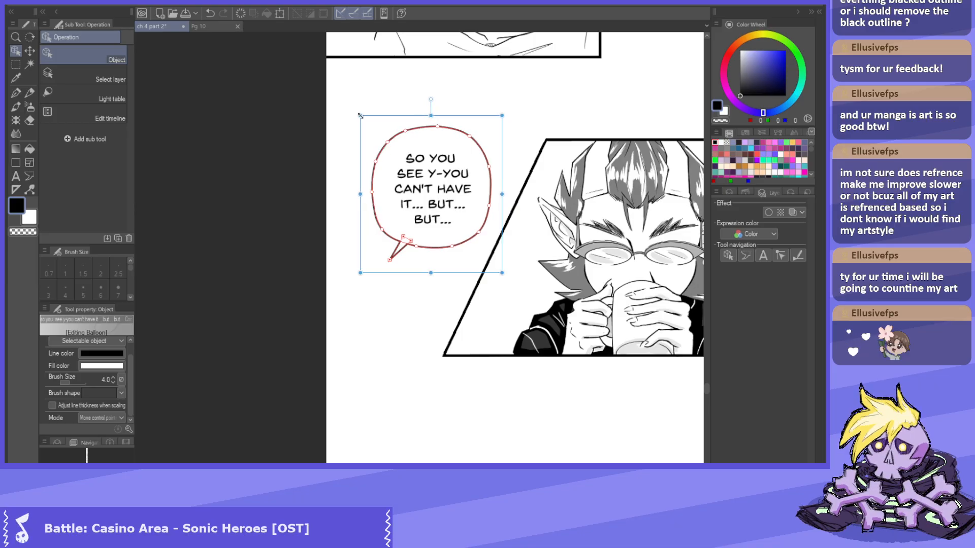
pyautogui.scroll(-5, 397, 318)
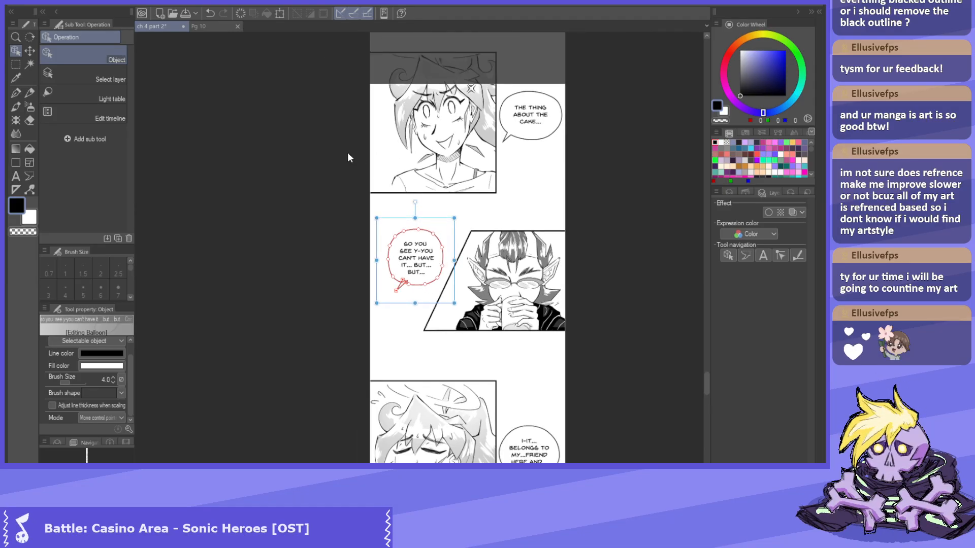
pyautogui.click(190, 13)
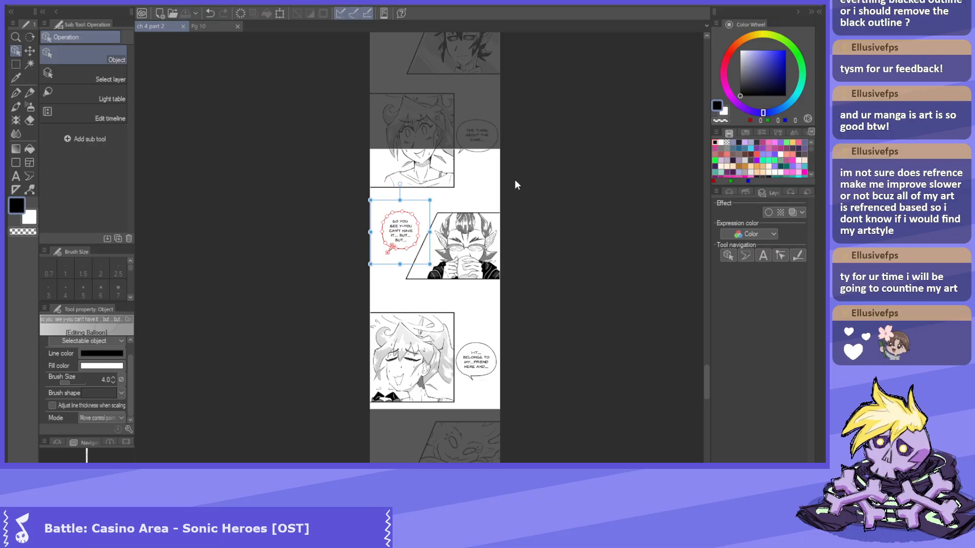
# Compare the balloons and the "If I give her the cake" text in ch 4 part 2 with the original Pg 10 layout.
pyautogui.scroll(2, 432, 108)
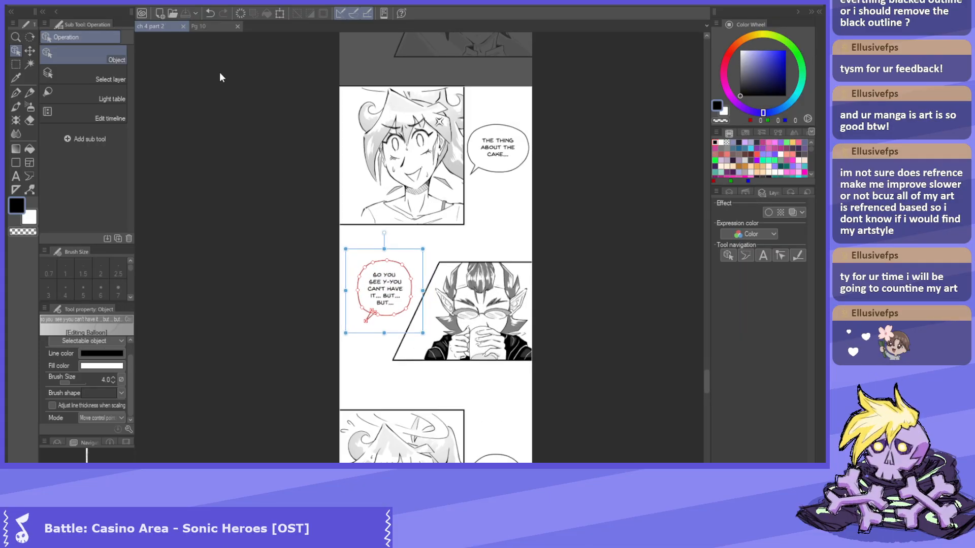
pyautogui.click(200, 27)
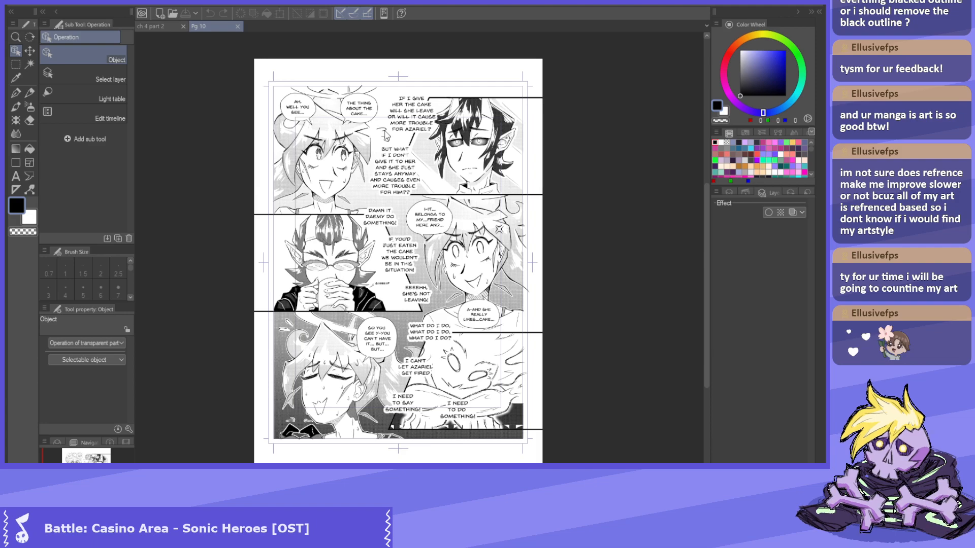
pyautogui.click(165, 26)
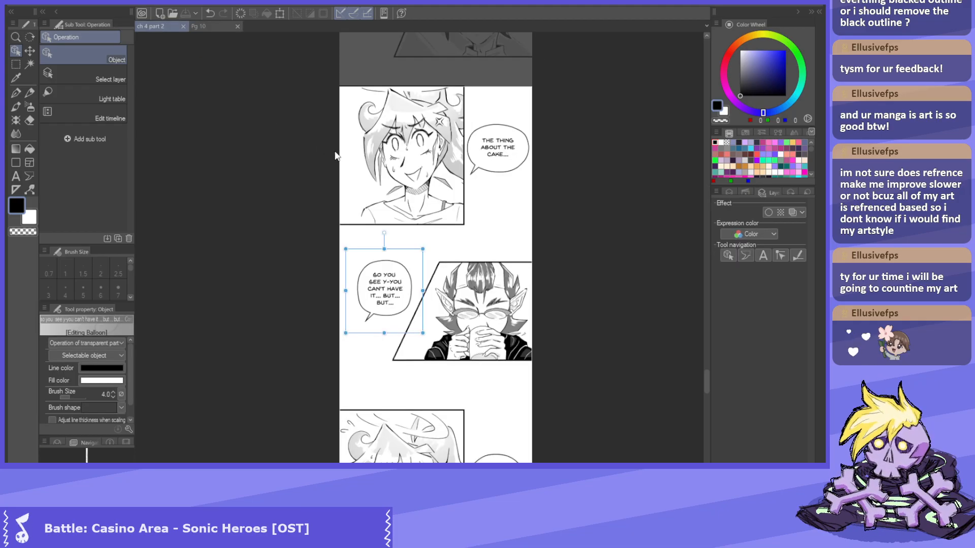
pyautogui.scroll(-4, 404, 228)
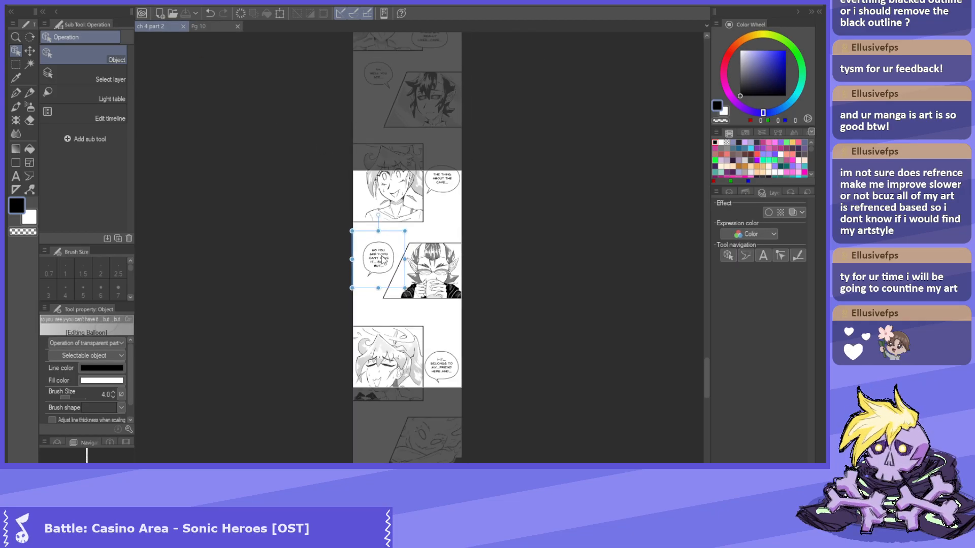
pyautogui.scroll(1, 405, 227)
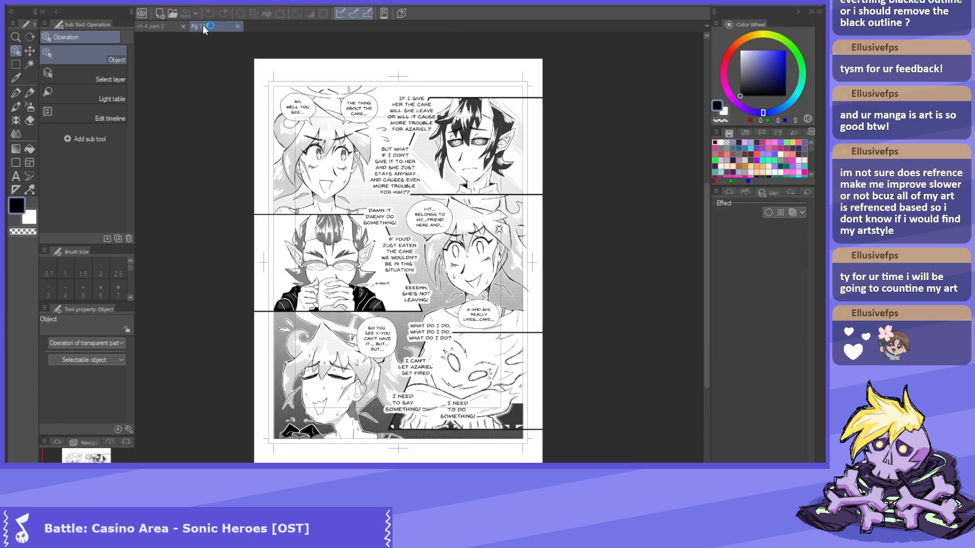
pyautogui.click(168, 24)
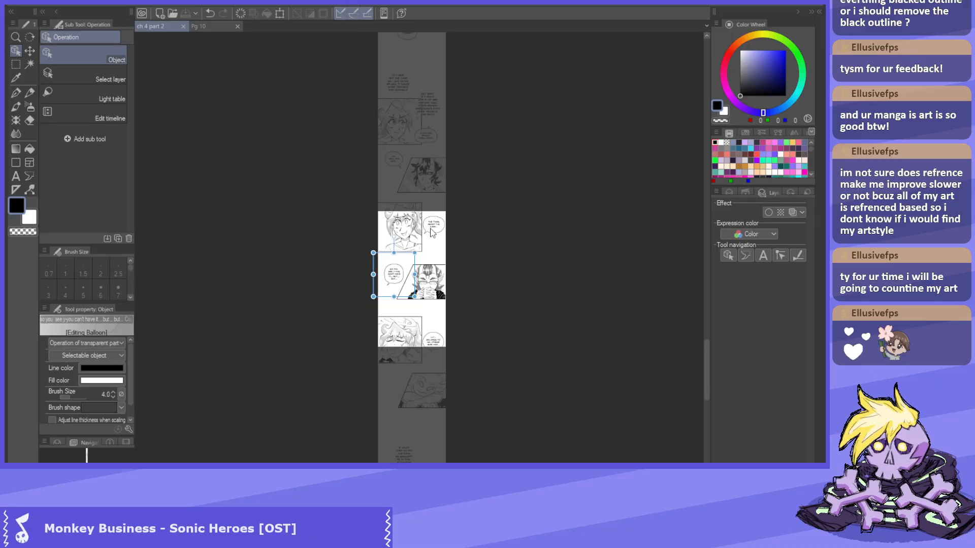
pyautogui.scroll(5, 416, 135)
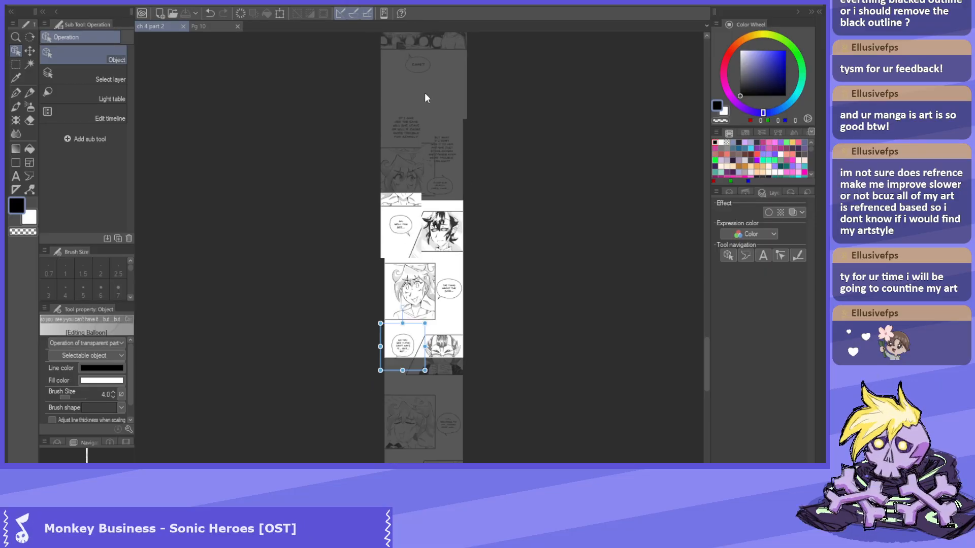
pyautogui.scroll(2, 457, 146)
pyautogui.scroll(2, 439, 149)
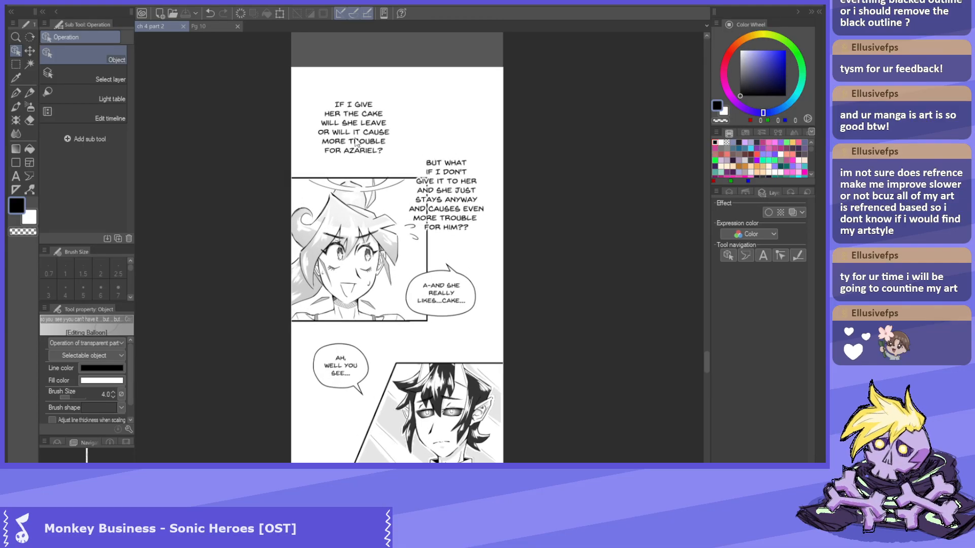
pyautogui.click(356, 133)
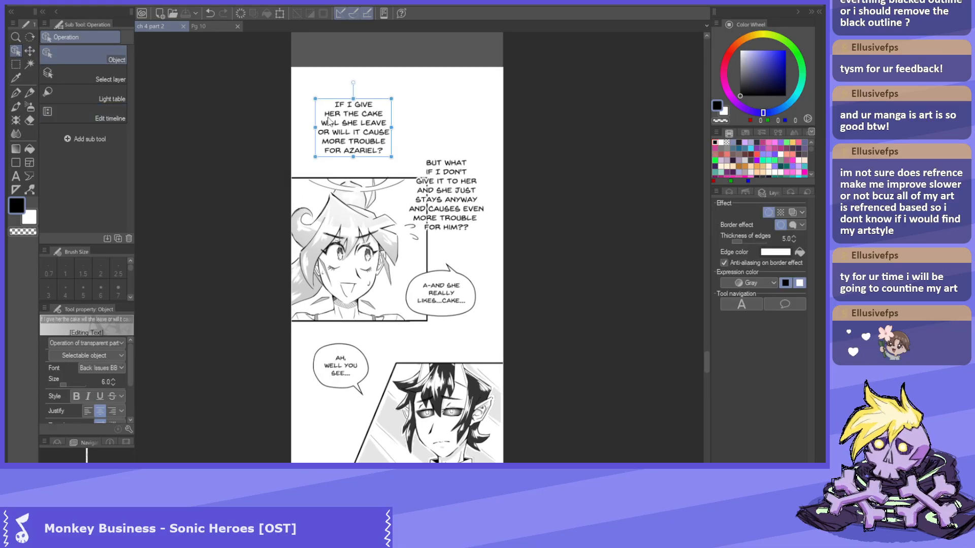
pyautogui.click(205, 26)
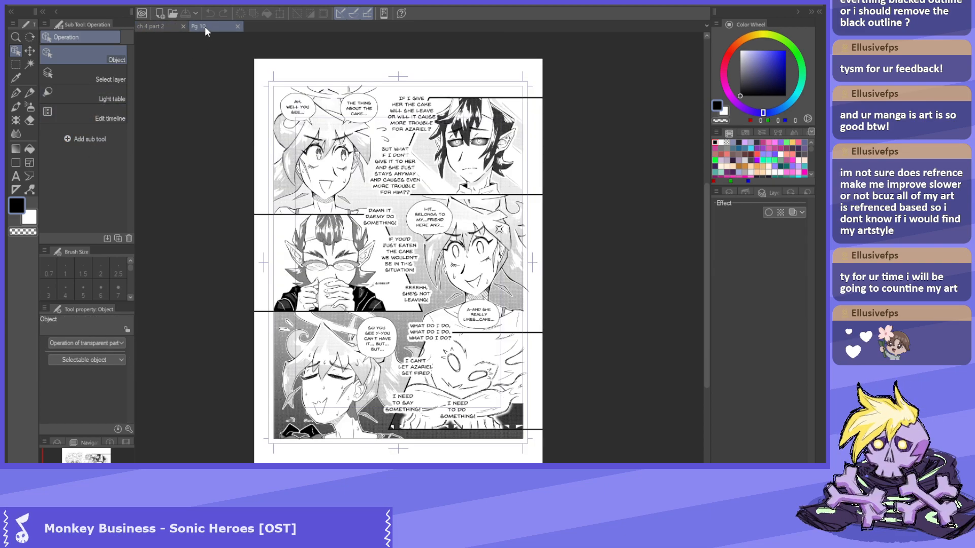
pyautogui.click(152, 25)
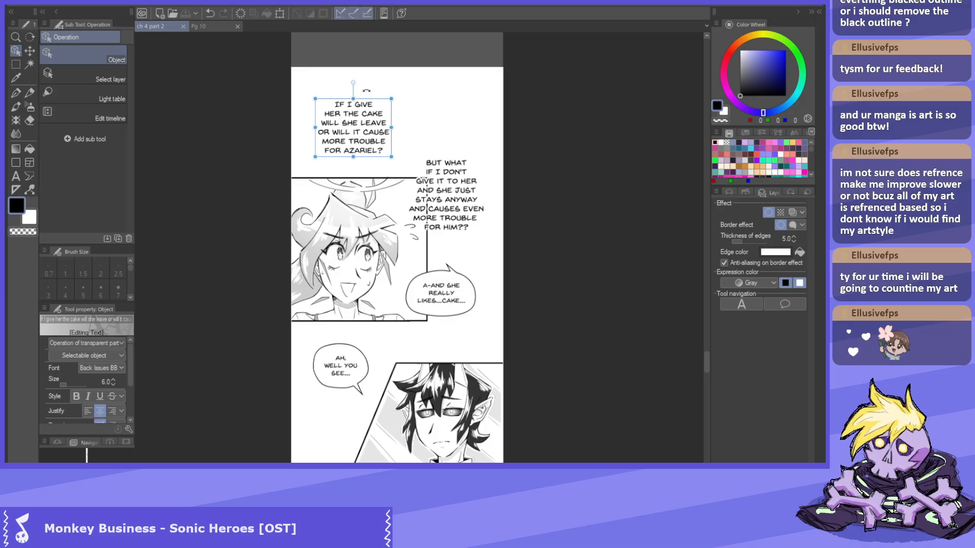
# Scale down the "The thing about the cake..." speech balloon with its text slightly and save the file.
pyautogui.scroll(-2, 381, 182)
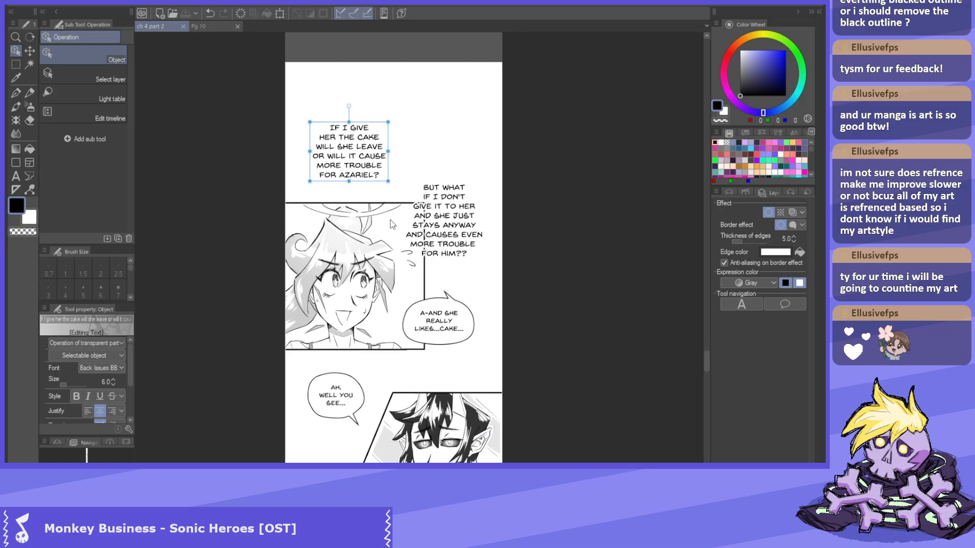
pyautogui.scroll(-3, 356, 228)
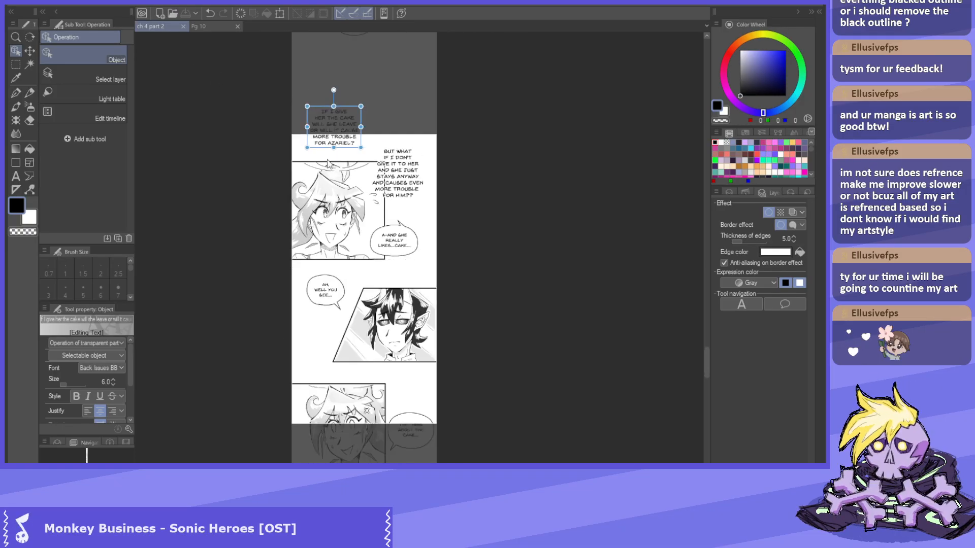
pyautogui.scroll(3, 386, 305)
pyautogui.scroll(3, 373, 290)
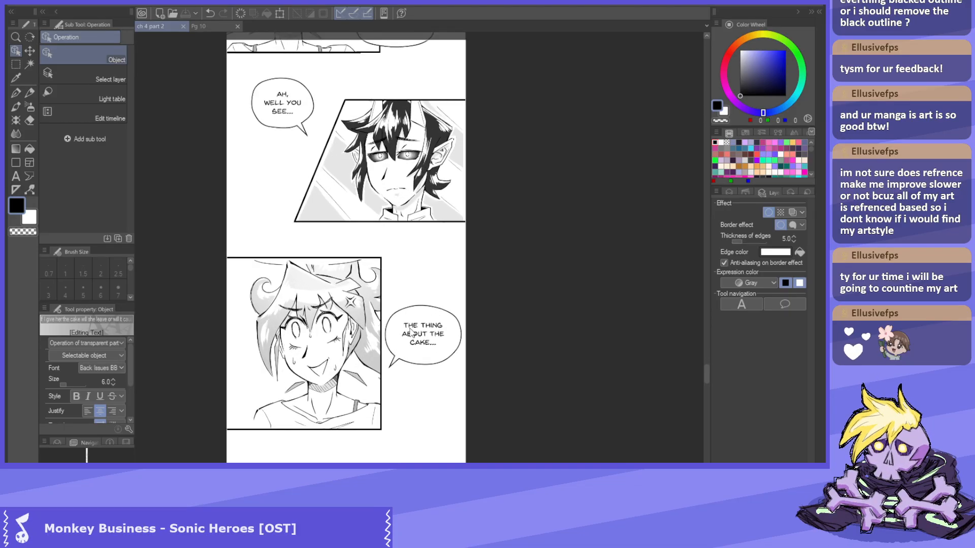
pyautogui.click(374, 296)
pyautogui.moveTo(366, 288); pyautogui.dragTo(376, 299)
pyautogui.click(421, 348)
pyautogui.scroll(-3, 421, 348)
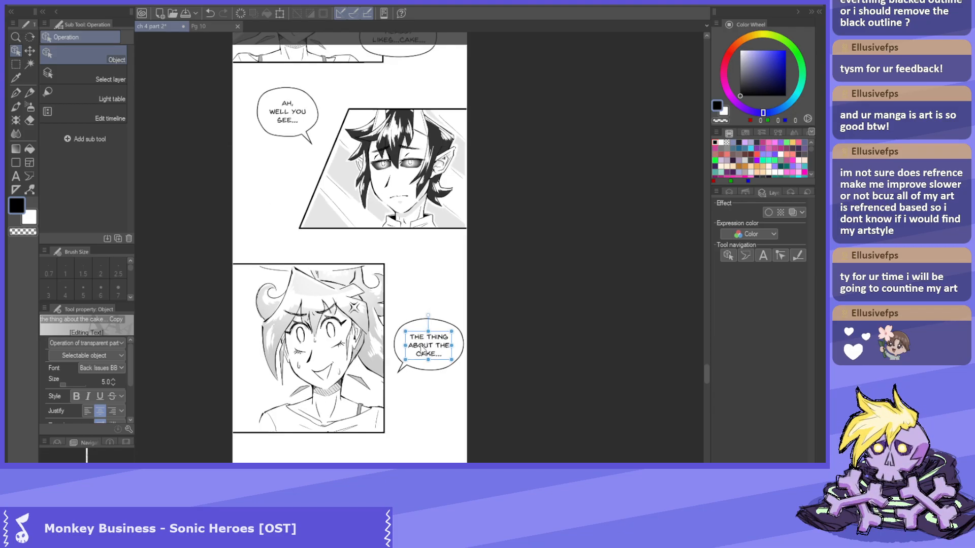
pyautogui.scroll(3, 364, 205)
pyautogui.scroll(-3, 332, 209)
pyautogui.scroll(2, 413, 191)
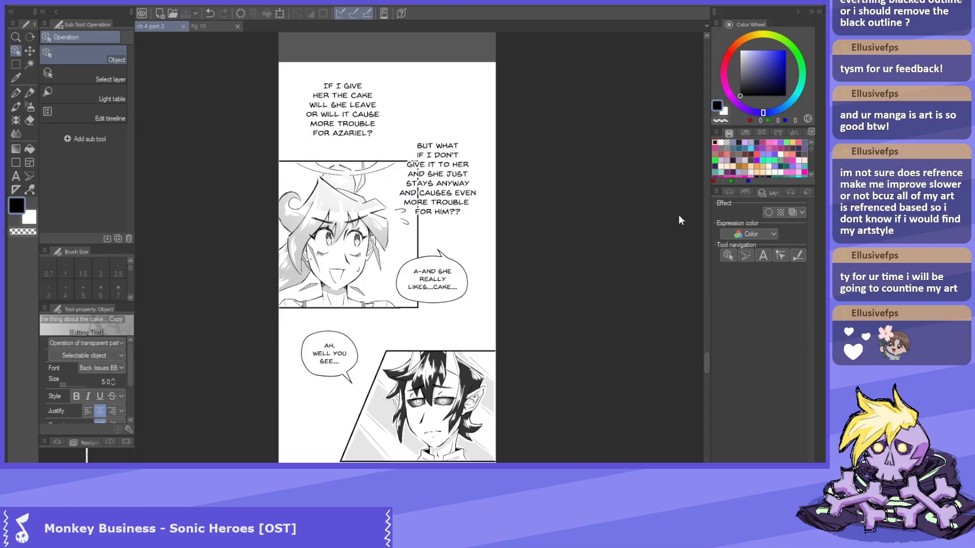
# Check the Pg 10 layout and move the "If I give her the cake" and "But what if I don't" texts higher around the panel.
pyautogui.click(209, 27)
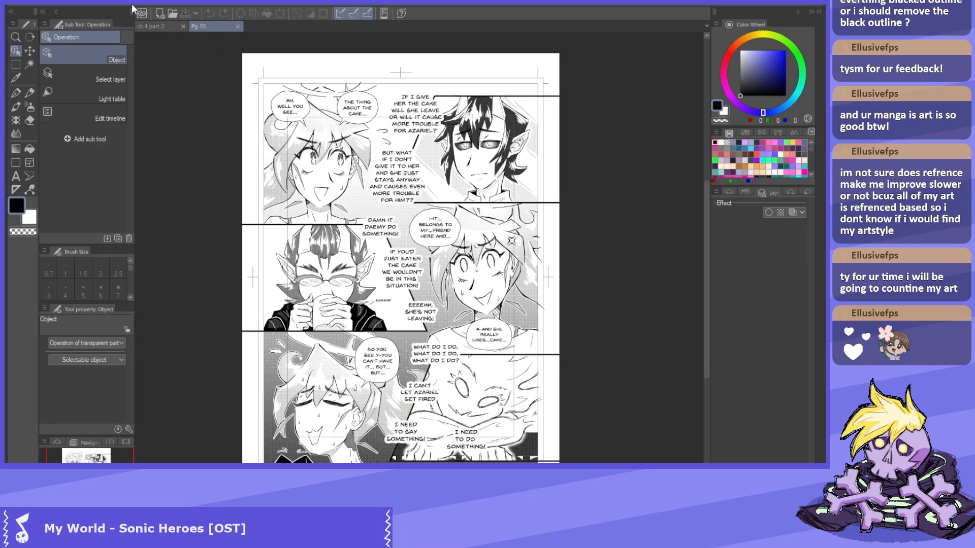
pyautogui.click(143, 26)
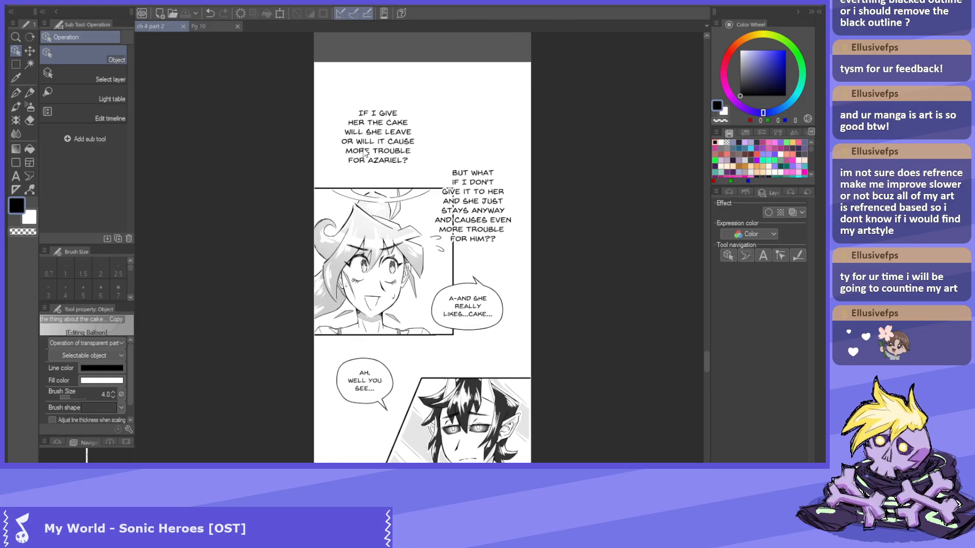
pyautogui.click(378, 124)
pyautogui.moveTo(378, 124); pyautogui.dragTo(378, 101)
pyautogui.click(490, 210)
pyautogui.moveTo(490, 210); pyautogui.dragTo(481, 188)
# Set the border edge thickness of the "But what if I don't" text to 10, and select the "If I give her the cake" text.
pyautogui.scroll(3, 793, 235)
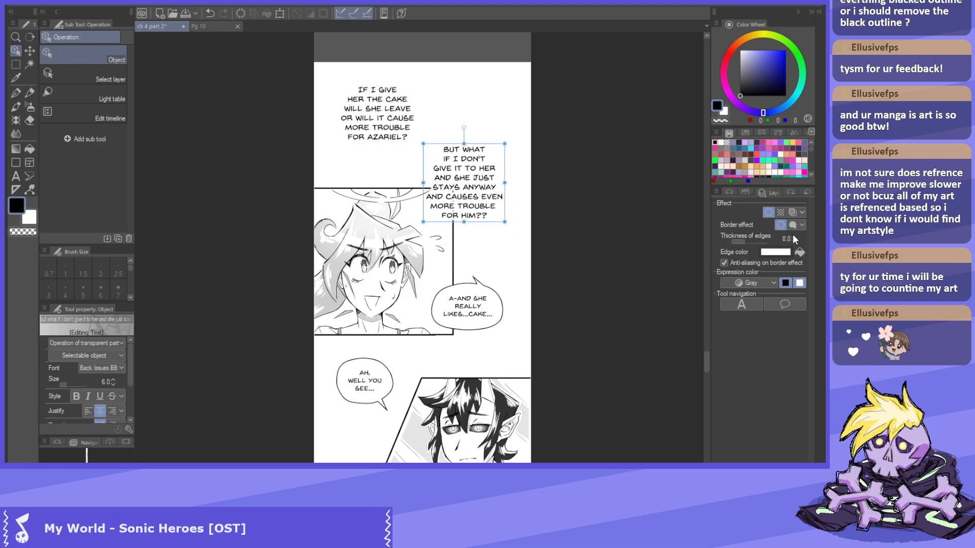
pyautogui.scroll(2, 793, 235)
pyautogui.scroll(-2, 607, 190)
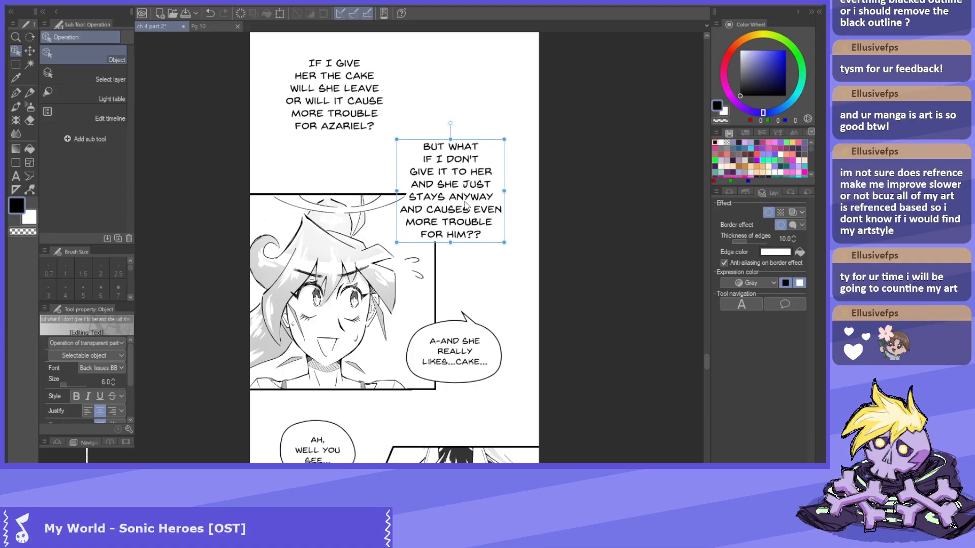
pyautogui.scroll(2, 492, 264)
pyautogui.click(425, 213)
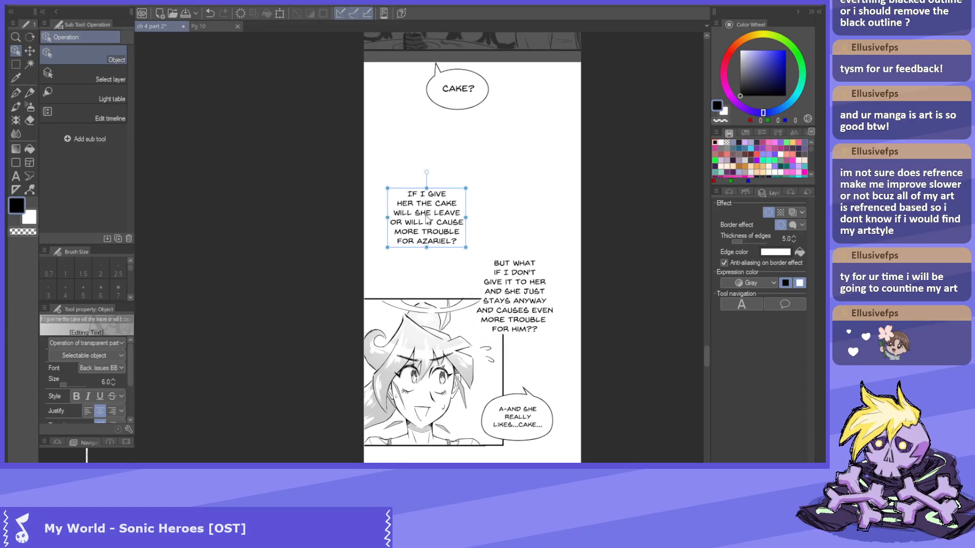
# Collapse the pg 10 layer folder and move all of its contents slightly lower in the strip.
pyautogui.click(726, 192)
pyautogui.scroll(2, 766, 307)
pyautogui.scroll(3, 767, 307)
pyautogui.click(766, 294)
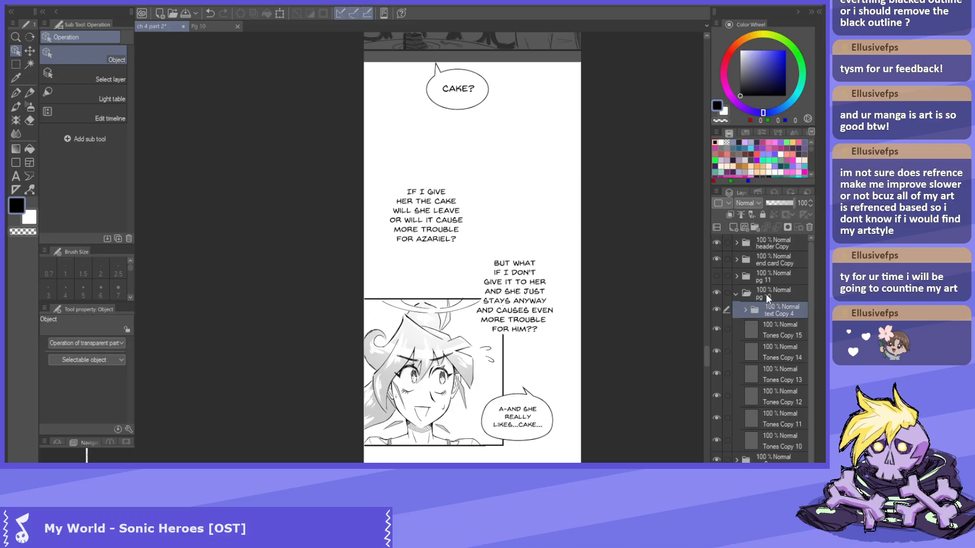
pyautogui.click(736, 295)
pyautogui.press('k')
pyautogui.scroll(-10, 314, 152)
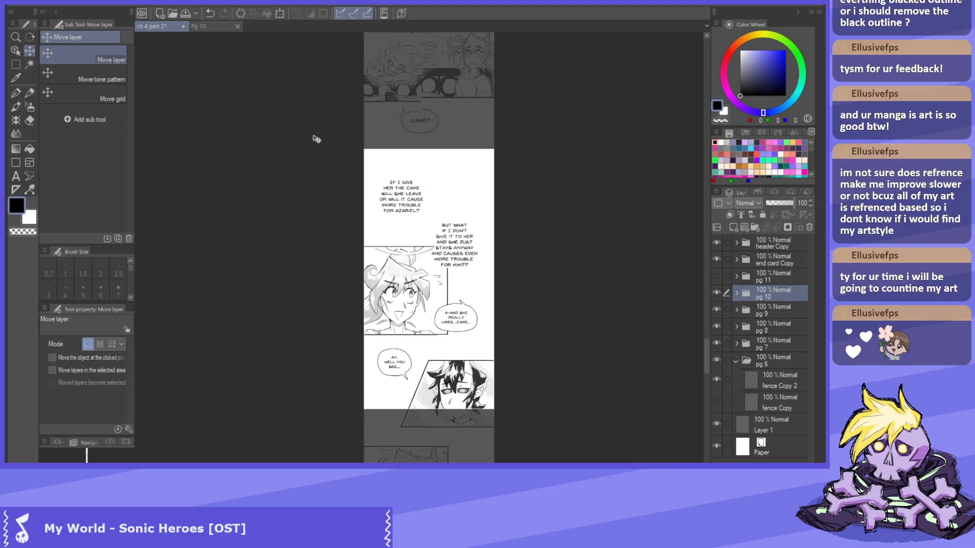
pyautogui.scroll(1, 407, 199)
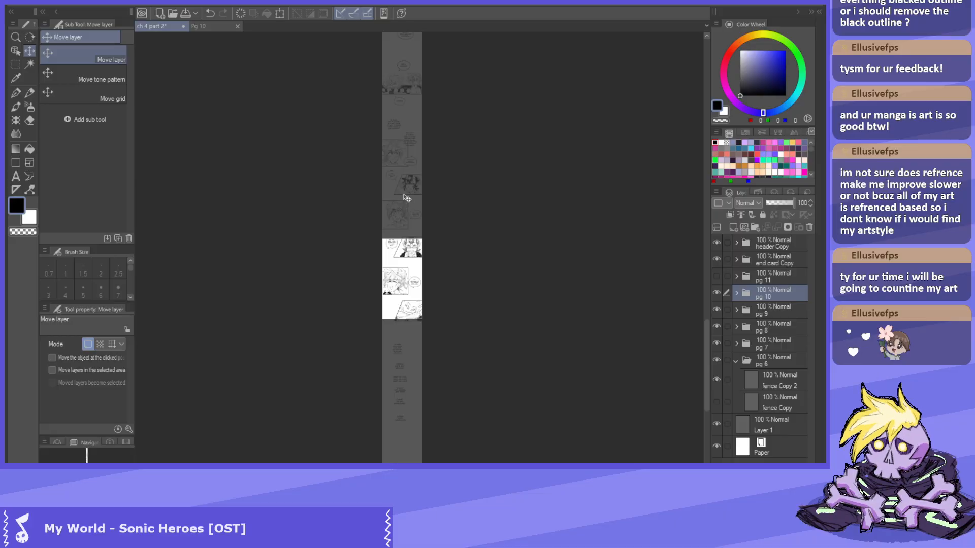
pyautogui.moveTo(406, 199); pyautogui.dragTo(407, 215)
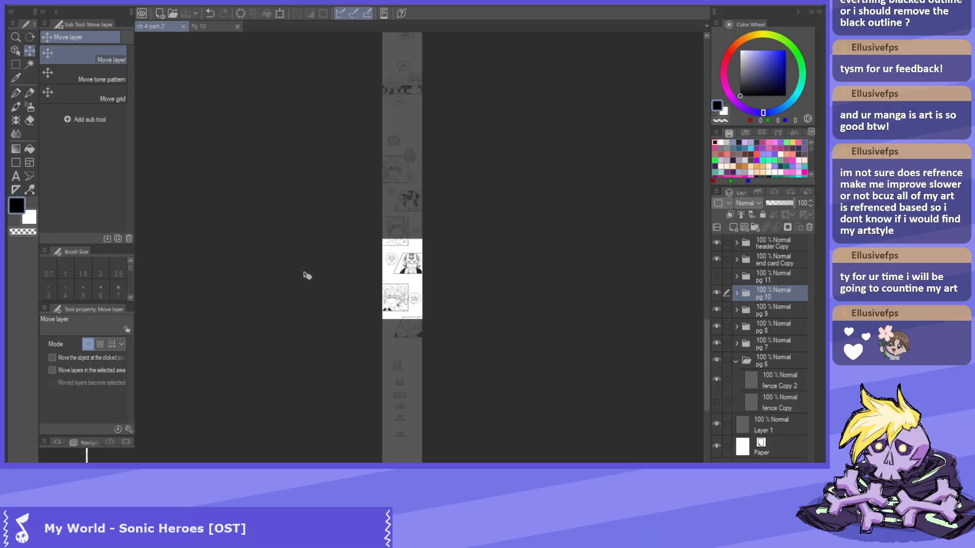
# Nudge the "If I give her the cake" and "But what if I don't" texts slightly around the first pg 10 panel.
pyautogui.scroll(6, 398, 113)
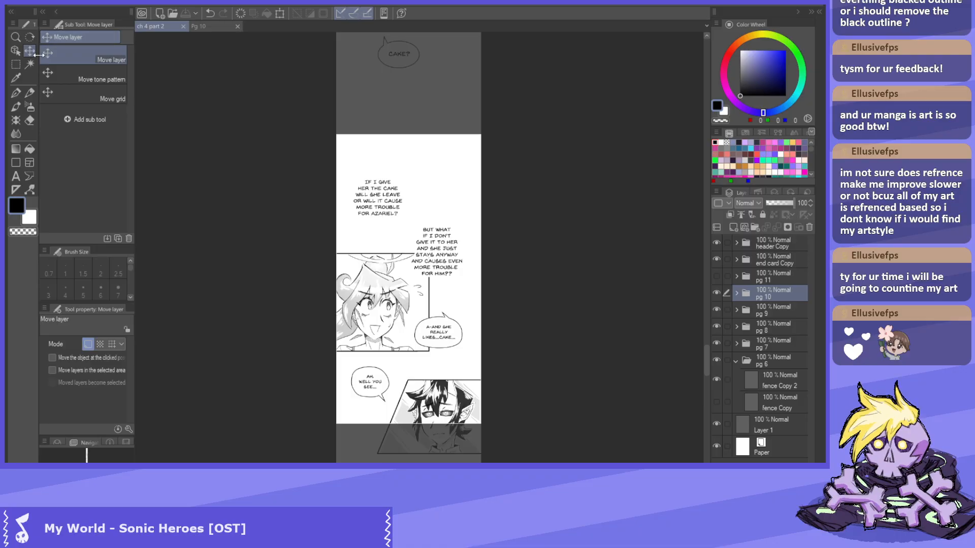
pyautogui.click(16, 51)
pyautogui.scroll(2, 394, 188)
pyautogui.scroll(1, 395, 188)
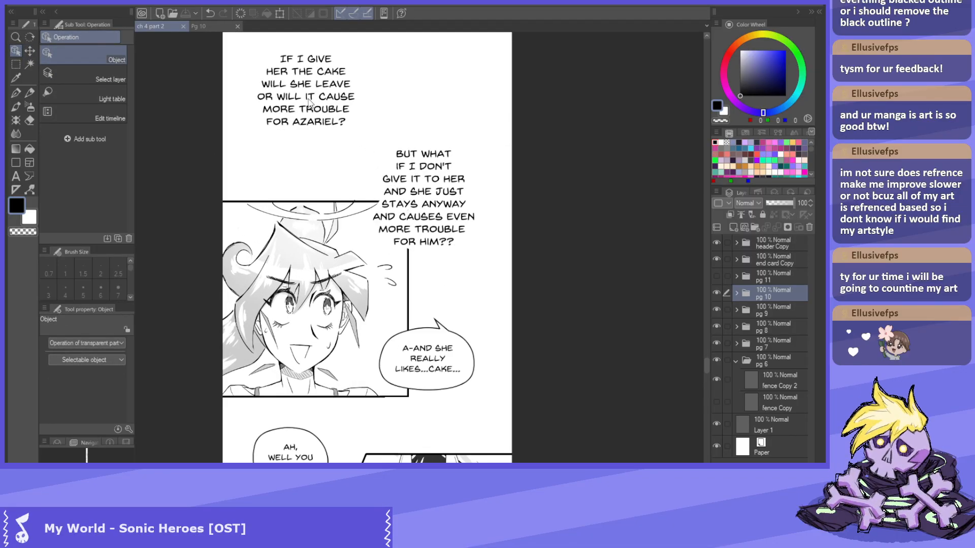
pyautogui.click(313, 105)
pyautogui.scroll(-1, 317, 109)
pyautogui.scroll(1, 330, 121)
pyautogui.moveTo(333, 145); pyautogui.dragTo(334, 149)
pyautogui.moveTo(459, 268); pyautogui.dragTo(468, 269)
pyautogui.scroll(-3, 462, 278)
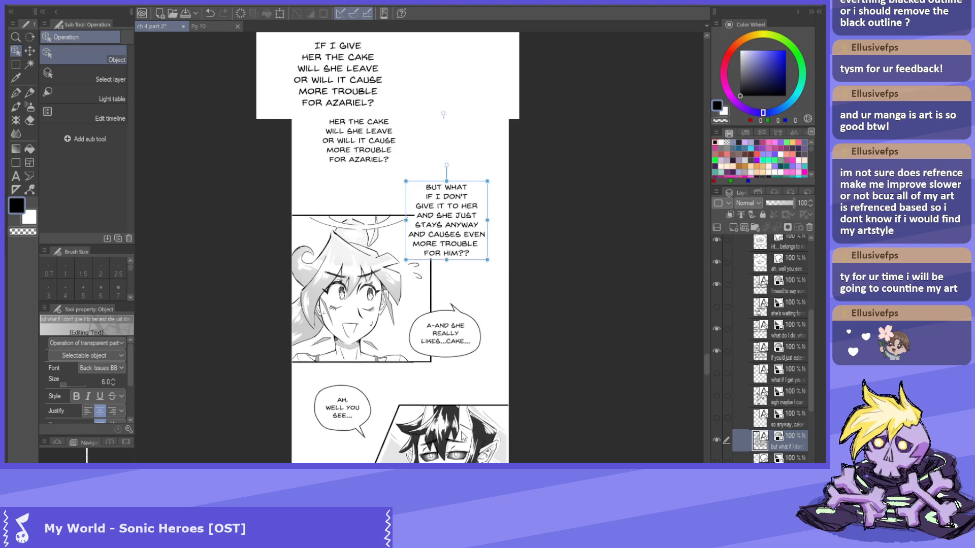
# Check the Pg 10 layout and move the "A-and she really likes...cake..." balloon down to the smiling girl's panel.
pyautogui.click(205, 26)
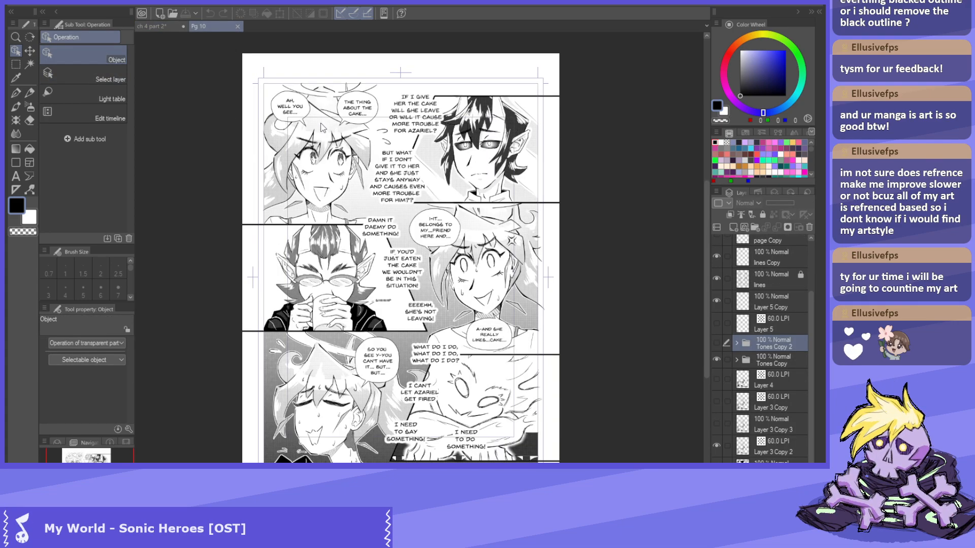
pyautogui.click(163, 27)
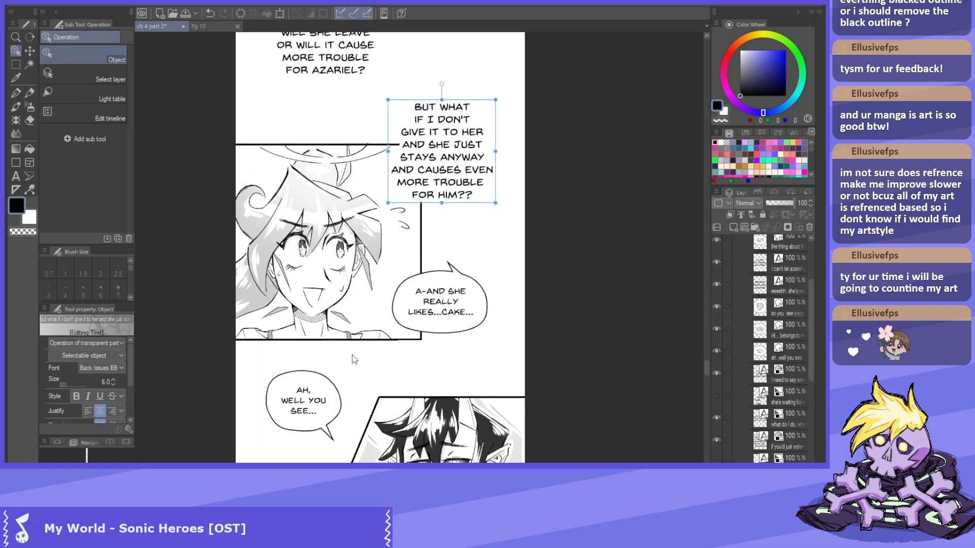
pyautogui.scroll(-5, 256, 162)
pyautogui.scroll(1, 411, 278)
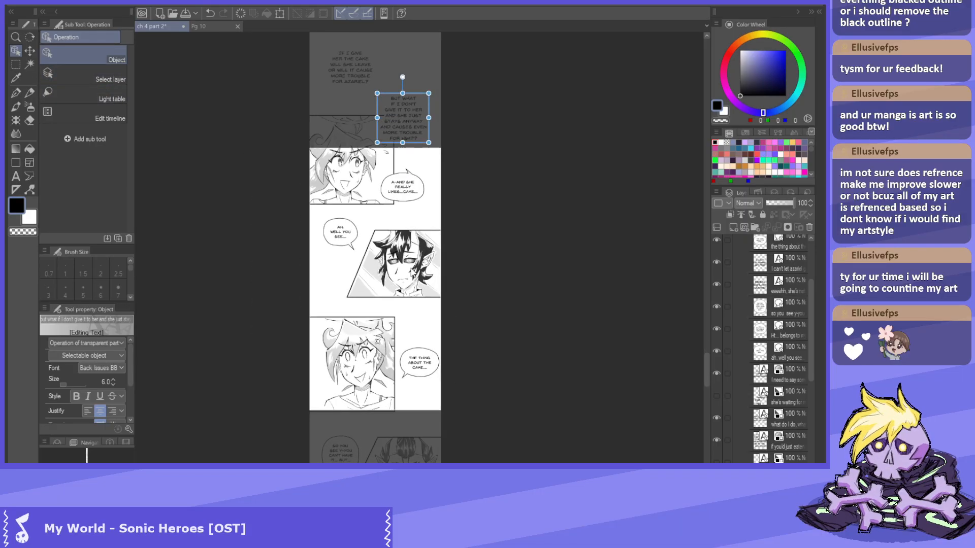
pyautogui.click(407, 187)
pyautogui.press('k')
pyautogui.scroll(-2, 404, 162)
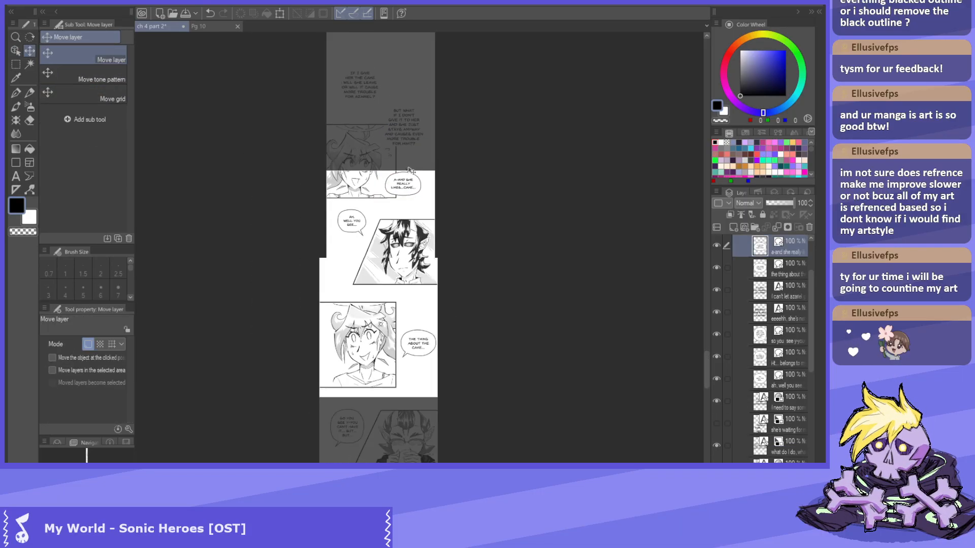
pyautogui.moveTo(406, 181); pyautogui.dragTo(405, 302)
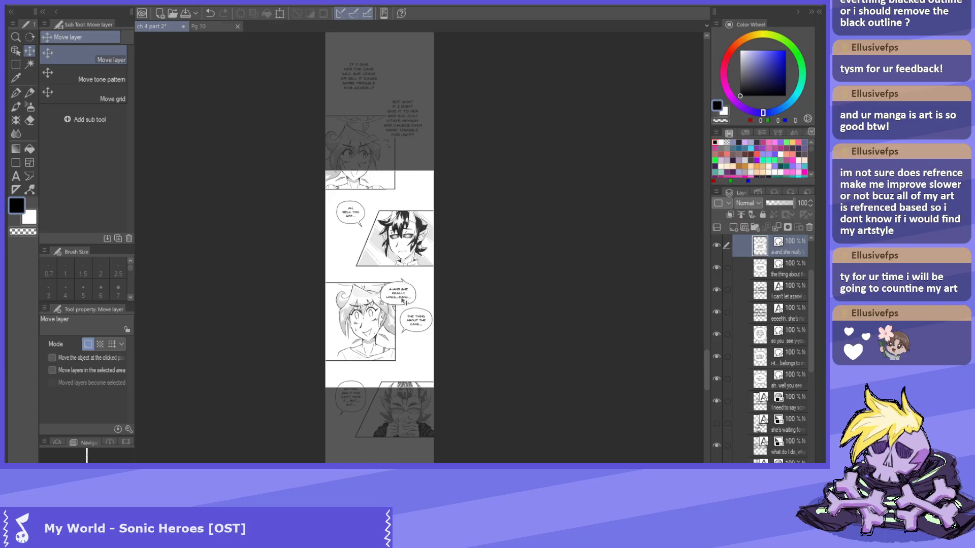
# Move the "The thing about the cake..." and "Ah, well you see..." balloons up around the first pg 10 panel.
pyautogui.scroll(1, 408, 351)
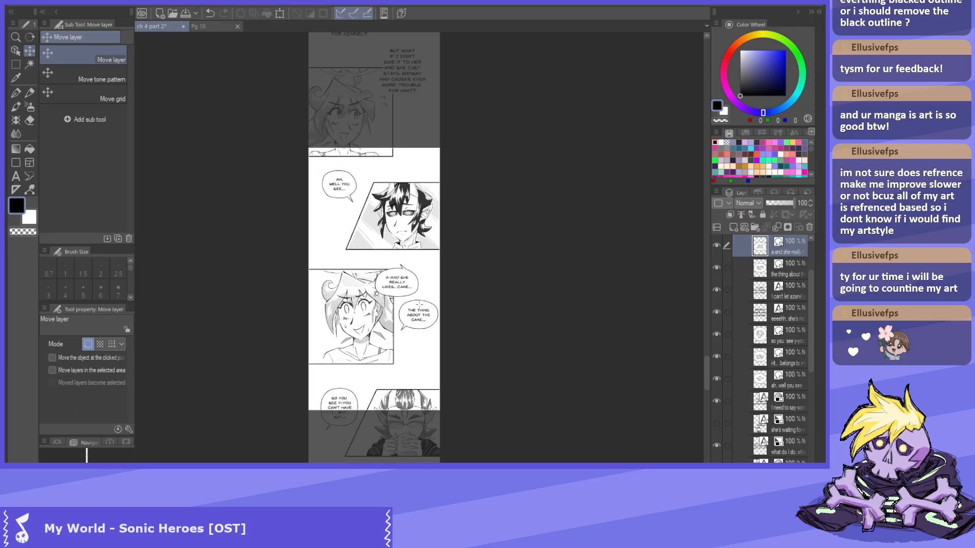
pyautogui.keyDown('ctrl'); pyautogui.click(418, 307); pyautogui.keyUp('ctrl')
pyautogui.moveTo(418, 304); pyautogui.dragTo(409, 120)
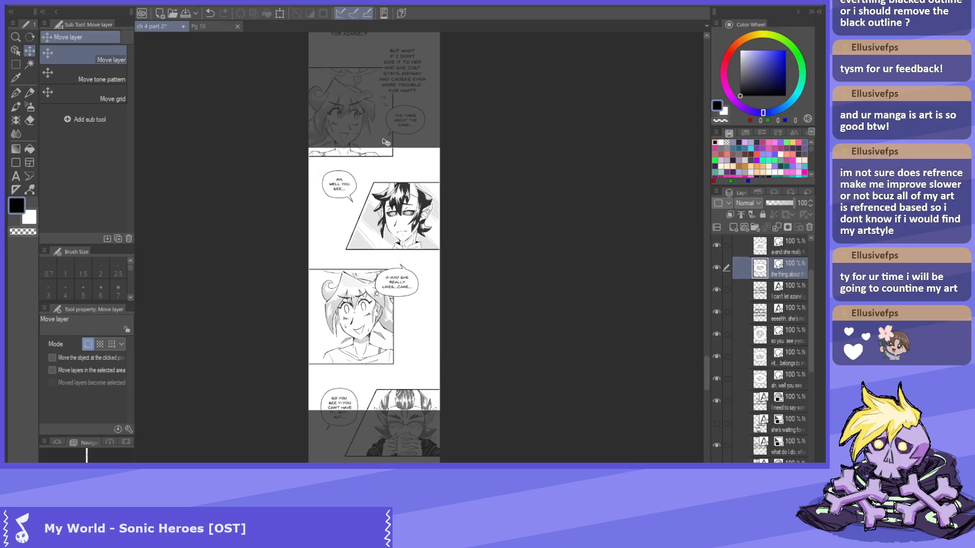
pyautogui.keyDown('ctrl'); pyautogui.click(342, 180); pyautogui.keyUp('ctrl')
pyautogui.moveTo(348, 85); pyautogui.dragTo(337, 51)
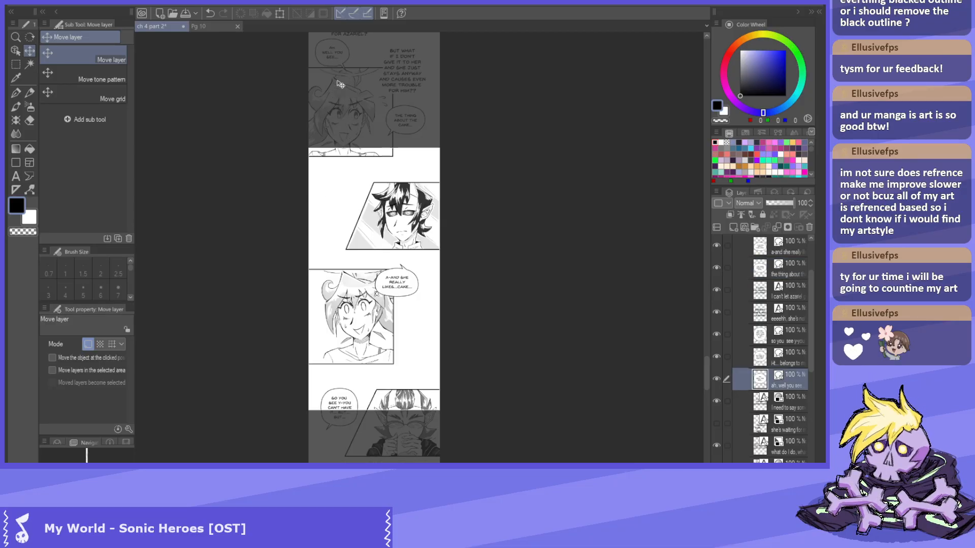
pyautogui.scroll(-2, 341, 83)
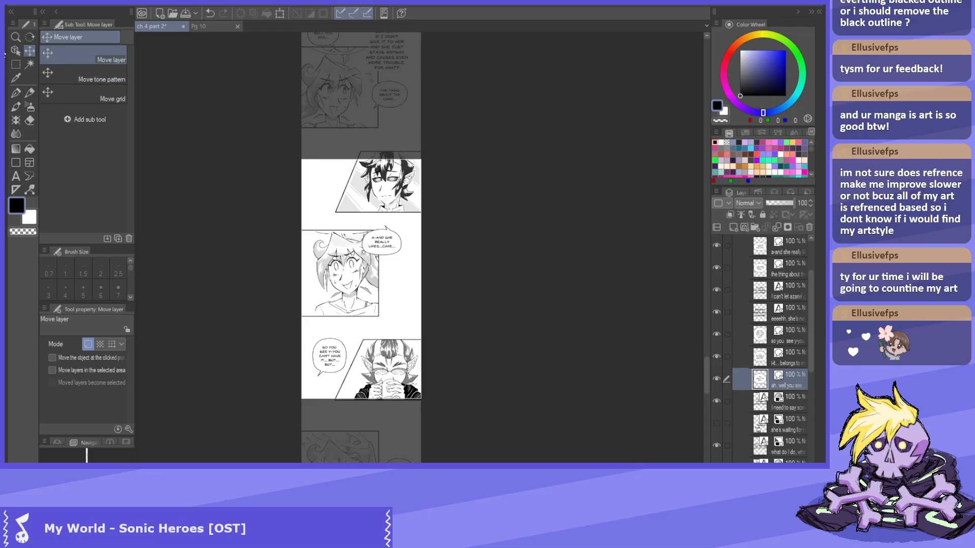
# Shift the "A-and she really likes...cake..." balloon off the smiling girl's face to the right edge of her panel.
pyautogui.click(15, 50)
pyautogui.scroll(2, 419, 317)
pyautogui.click(370, 210)
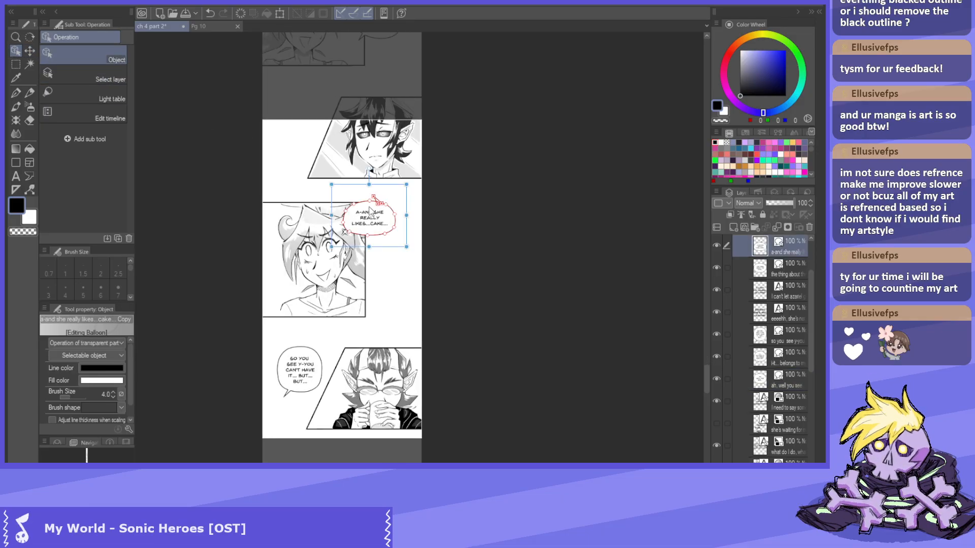
pyautogui.press('k')
pyautogui.moveTo(364, 219); pyautogui.dragTo(378, 250)
# Check Pg 10 and move the "belongs to my...friend here and..." balloon up to the upper edge of the smiling girl's panel.
pyautogui.click(212, 27)
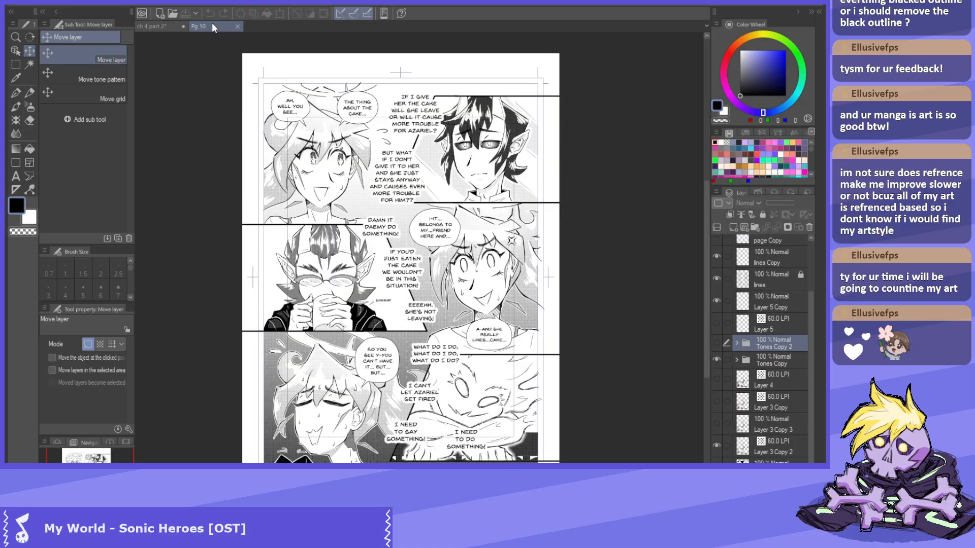
pyautogui.click(161, 26)
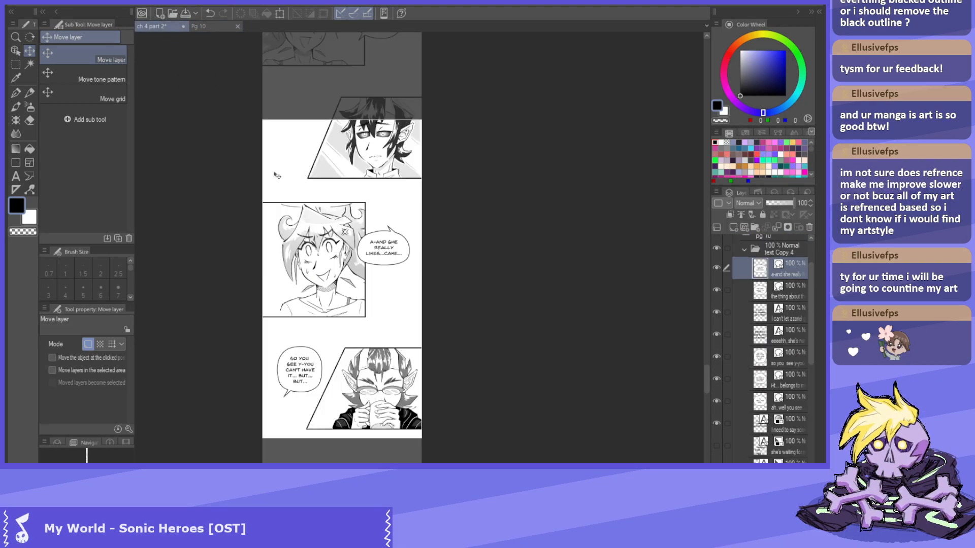
pyautogui.scroll(4, 391, 459)
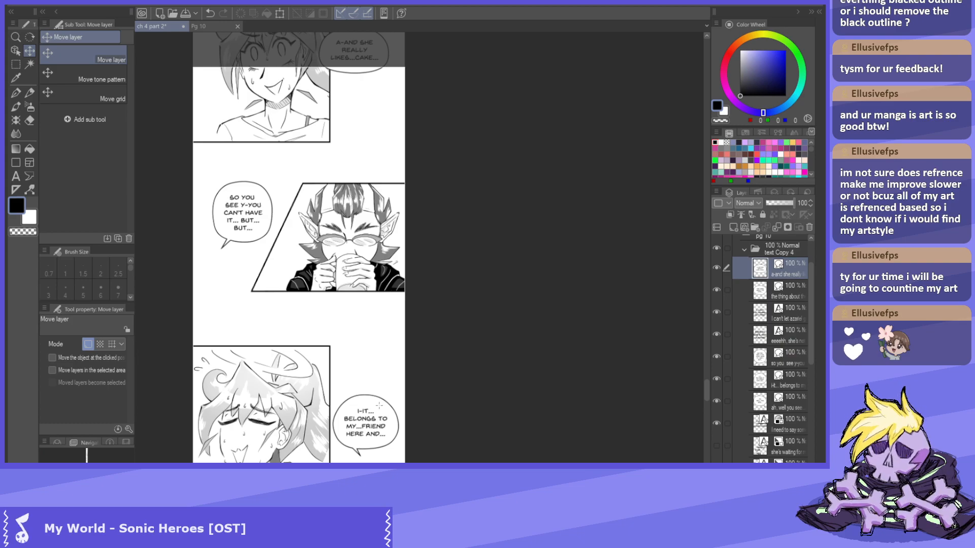
pyautogui.keyDown('ctrl'); pyautogui.keyDown('shift'); pyautogui.click(379, 407); pyautogui.keyUp('shift'); pyautogui.keyUp('ctrl')
pyautogui.scroll(-4, 379, 407)
pyautogui.moveTo(378, 408); pyautogui.dragTo(361, 224)
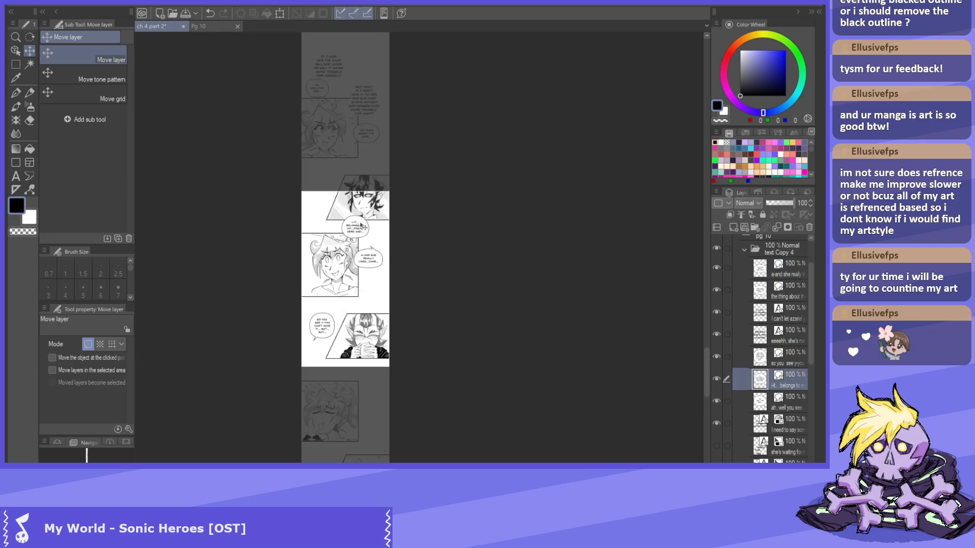
# Compare with Pg 10 and move the "So you see y-you can't have it" balloon down beside the closed-eyes girl's panel.
pyautogui.scroll(-3, 389, 213)
pyautogui.scroll(1, 388, 350)
pyautogui.scroll(-1, 388, 285)
pyautogui.scroll(3, 338, 320)
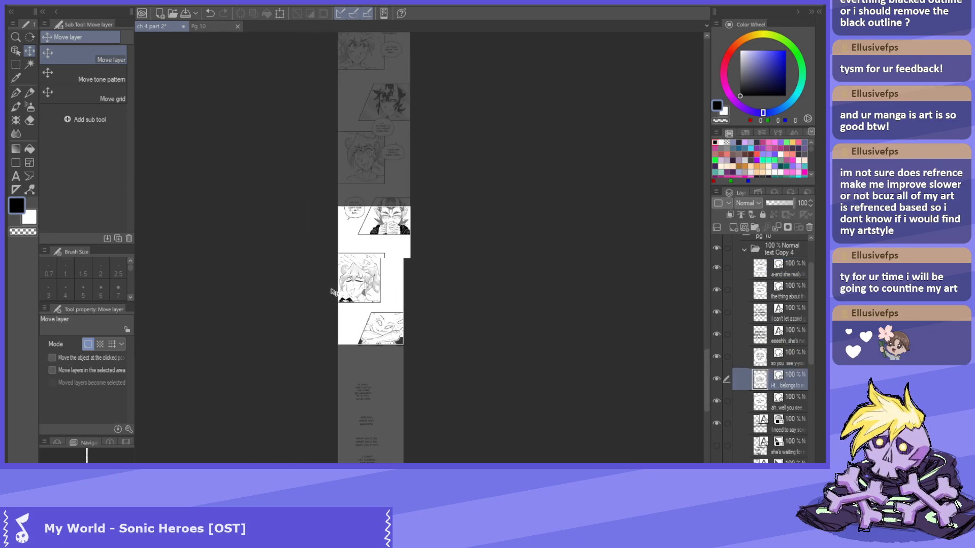
pyautogui.scroll(2, 342, 254)
pyautogui.click(202, 26)
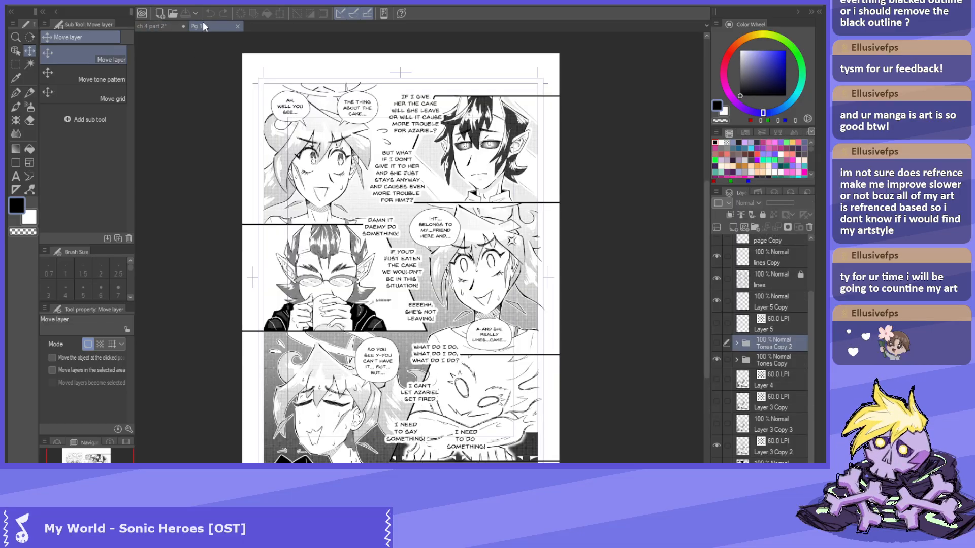
pyautogui.click(142, 26)
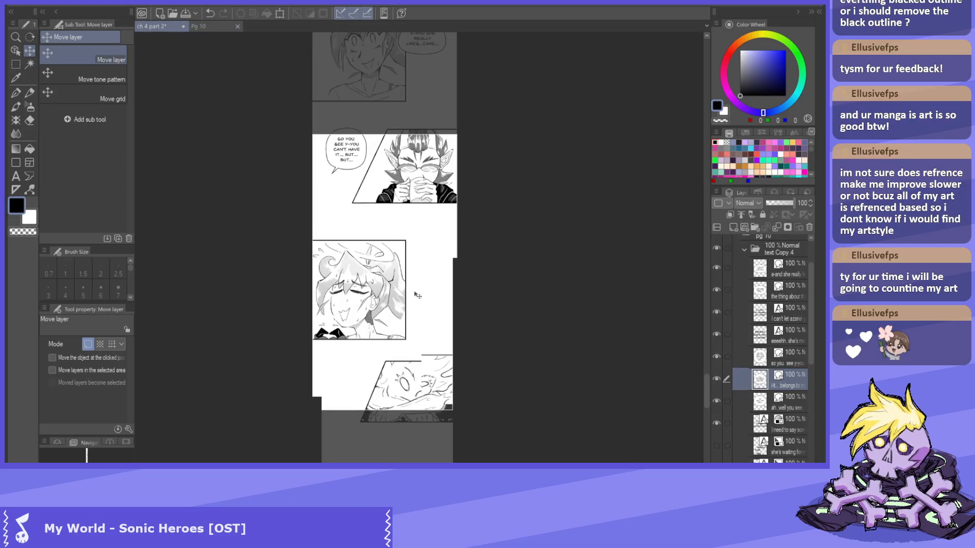
pyautogui.click(784, 357)
pyautogui.moveTo(351, 138); pyautogui.dragTo(425, 264)
pyautogui.scroll(-1, 439, 281)
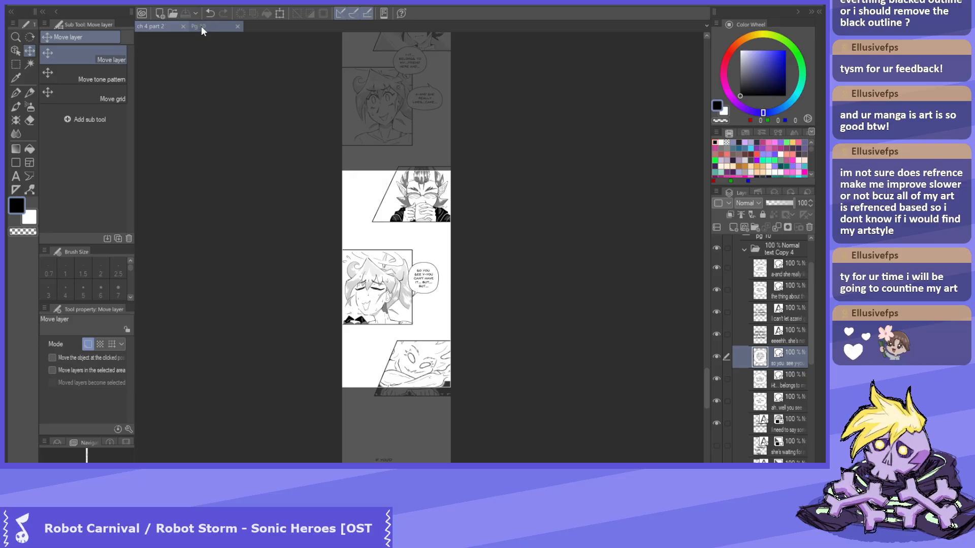
# Compare with Pg 10 and move the "Eeeehh, she's not leaving!" and "If you'd just eaten the cake" texts up to the last pg 10 panel.
pyautogui.click(164, 28)
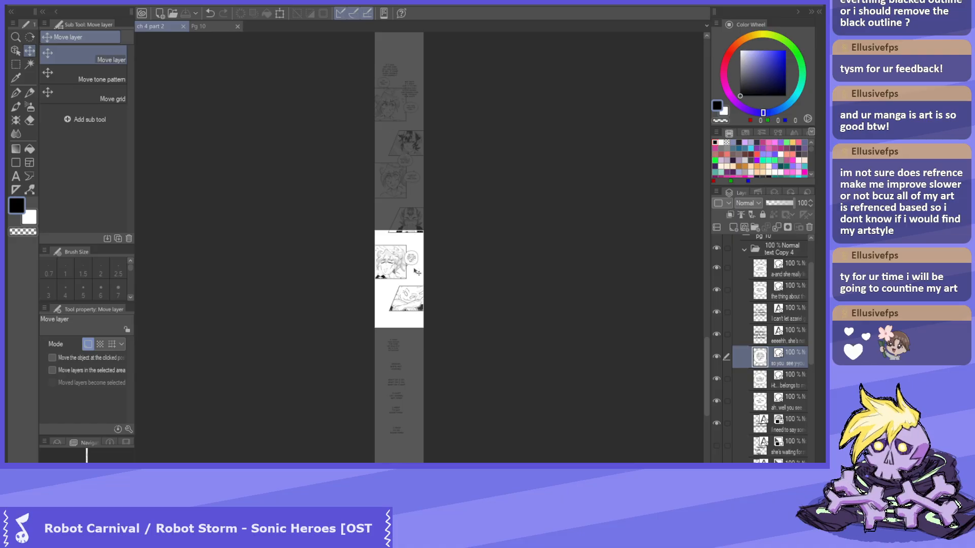
pyautogui.click(215, 24)
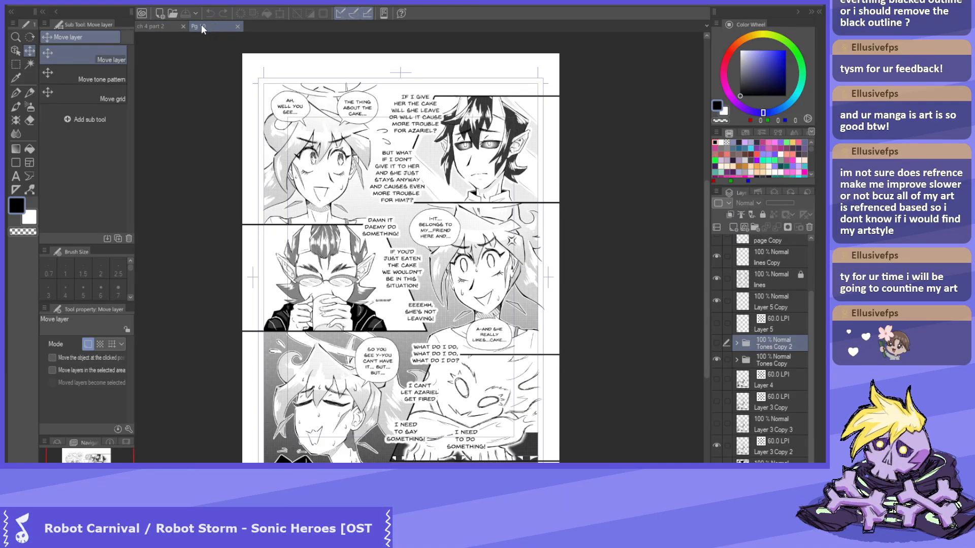
pyautogui.click(158, 29)
pyautogui.scroll(-5, 382, 422)
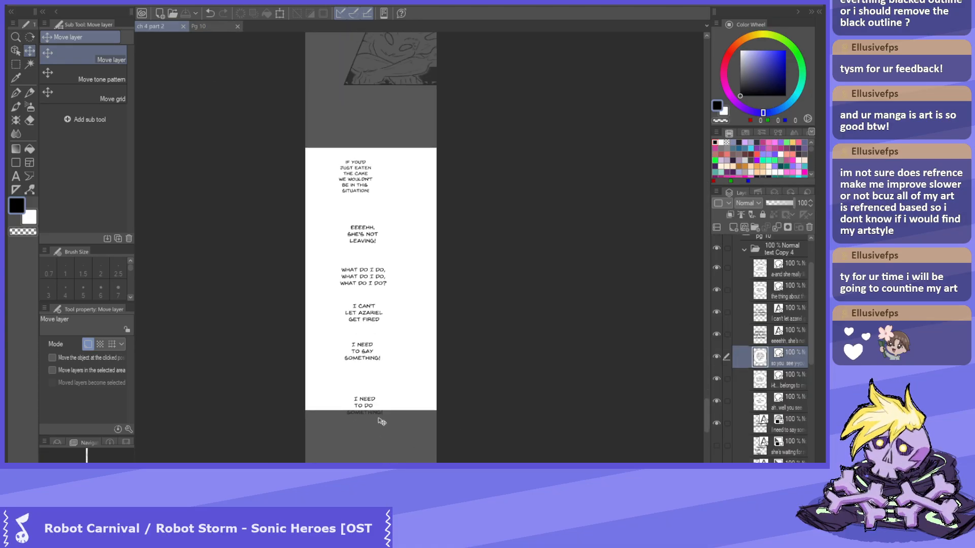
pyautogui.scroll(-1, 370, 394)
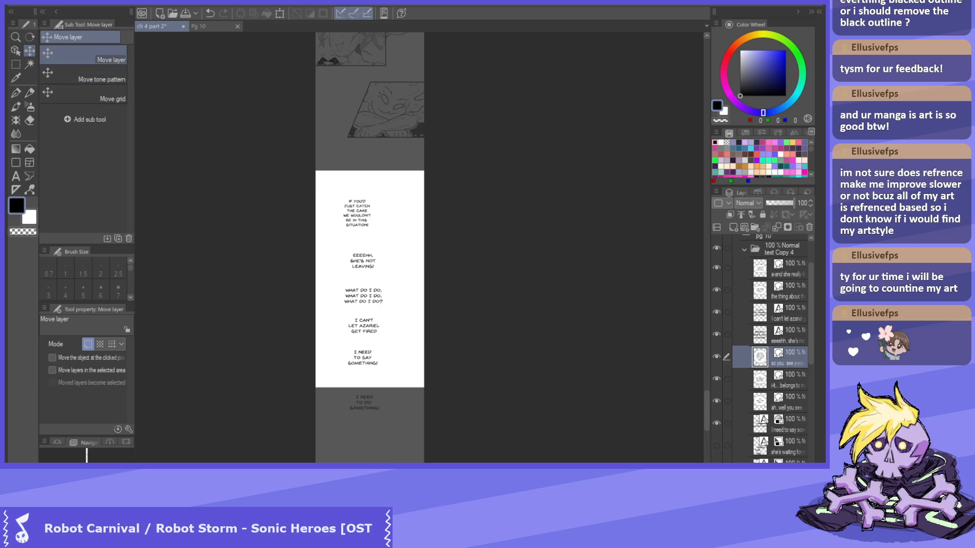
pyautogui.press('o')
pyautogui.moveTo(363, 274); pyautogui.dragTo(339, 111)
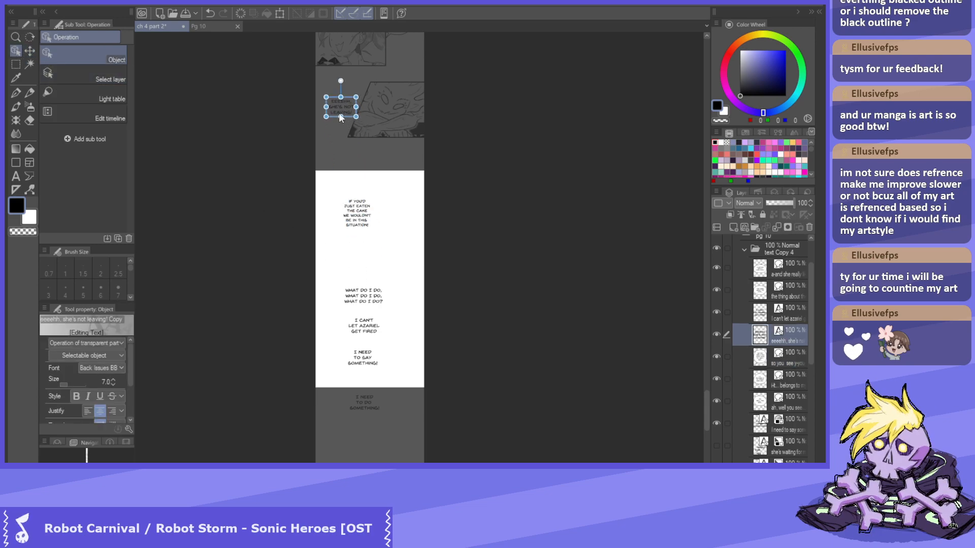
pyautogui.click(362, 222)
pyautogui.moveTo(362, 222); pyautogui.dragTo(376, 108)
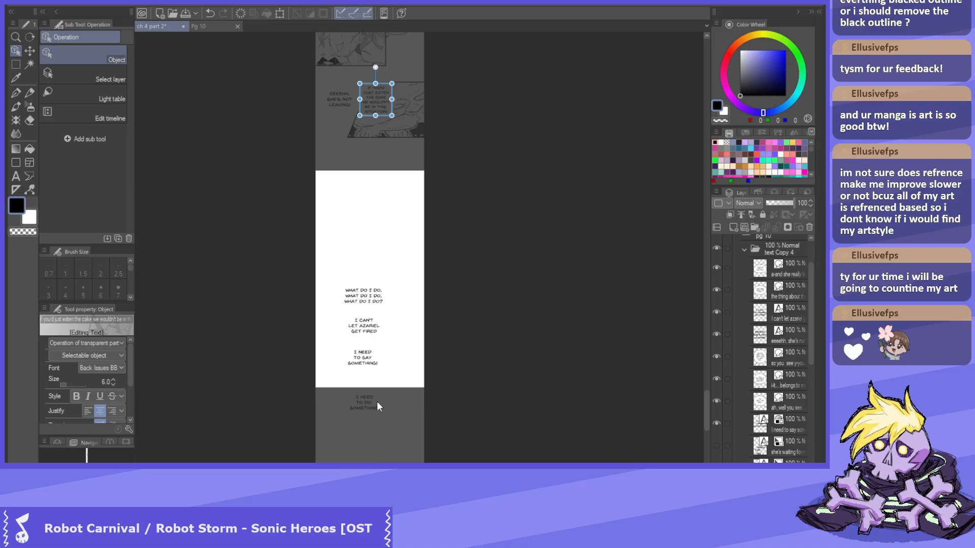
# Recheck Pg 10 and move the "If you'd just eaten the cake" text up beside the dark-haired man's panel.
pyautogui.click(205, 25)
pyautogui.click(154, 25)
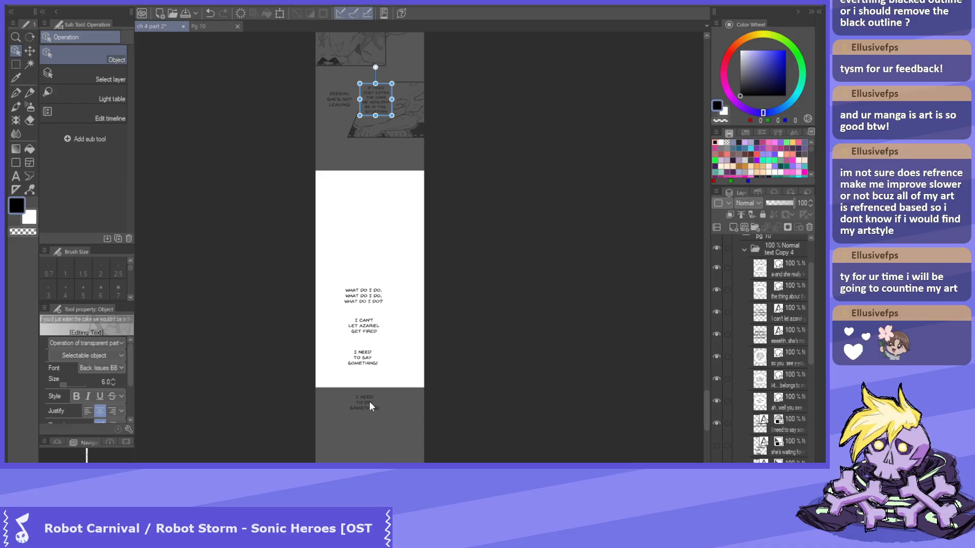
pyautogui.scroll(-1, 378, 279)
pyautogui.scroll(-2, 369, 249)
pyautogui.scroll(2, 386, 399)
pyautogui.moveTo(386, 398); pyautogui.dragTo(368, 163)
# Select the "Eeeehh, she's not leaving!" text layer and move the text up between the first panel and the dark-haired man's panel.
pyautogui.scroll(2, 360, 374)
pyautogui.click(782, 335)
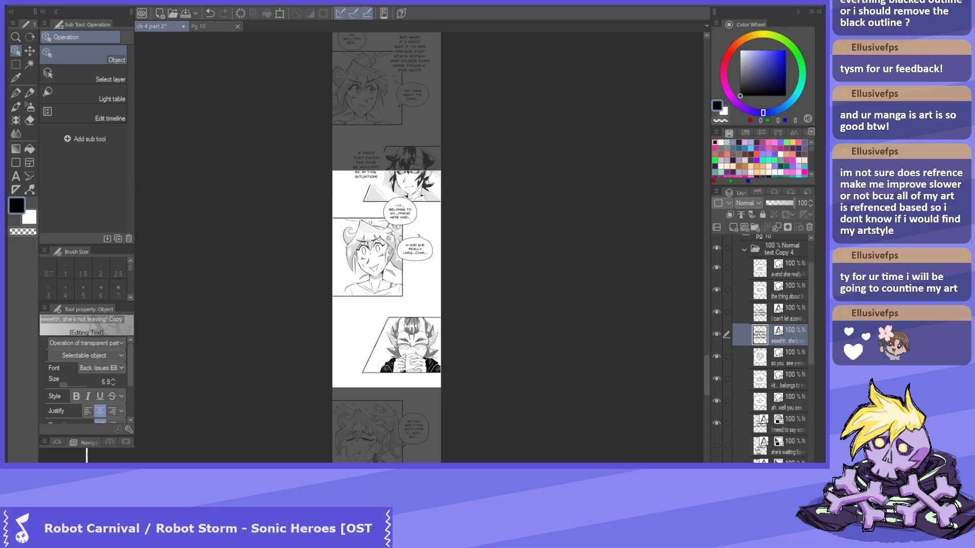
pyautogui.moveTo(371, 360); pyautogui.dragTo(383, 132)
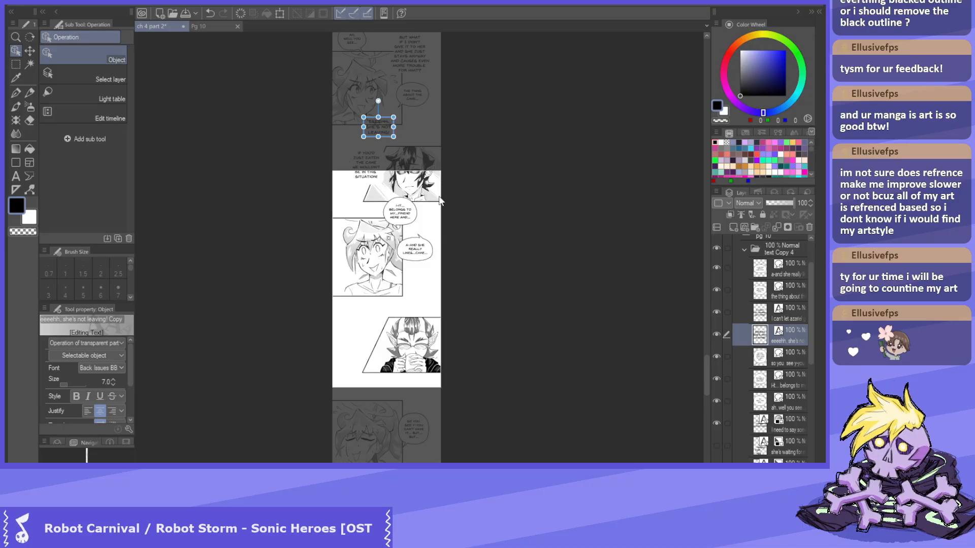
pyautogui.scroll(1, 418, 147)
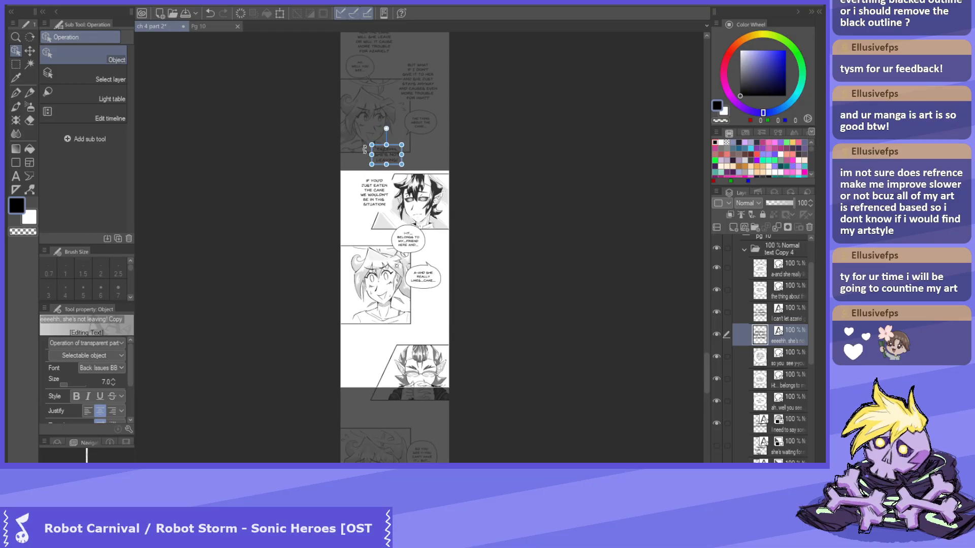
# Compare the text placement with Pg 10 and save the ch 4 part 2 file.
pyautogui.scroll(2, 364, 149)
pyautogui.click(216, 25)
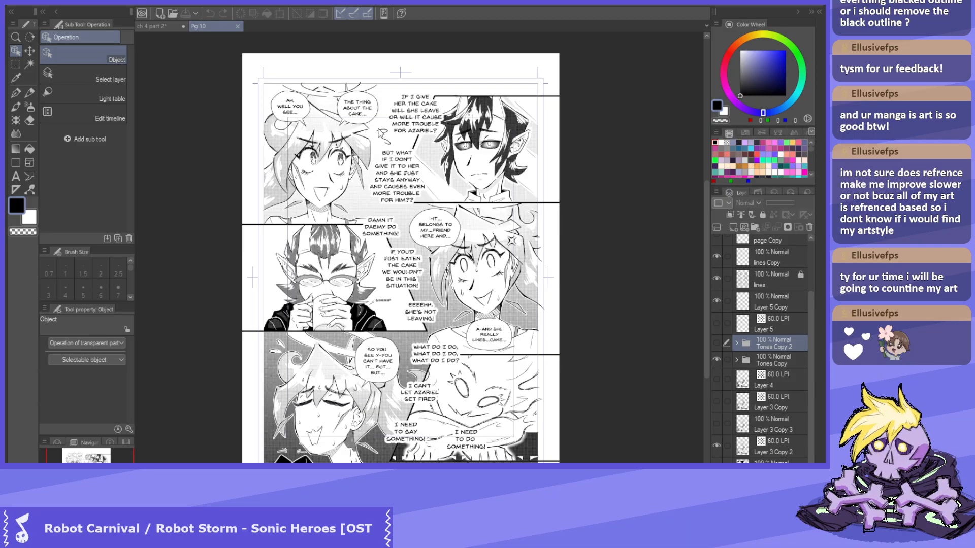
pyautogui.click(172, 24)
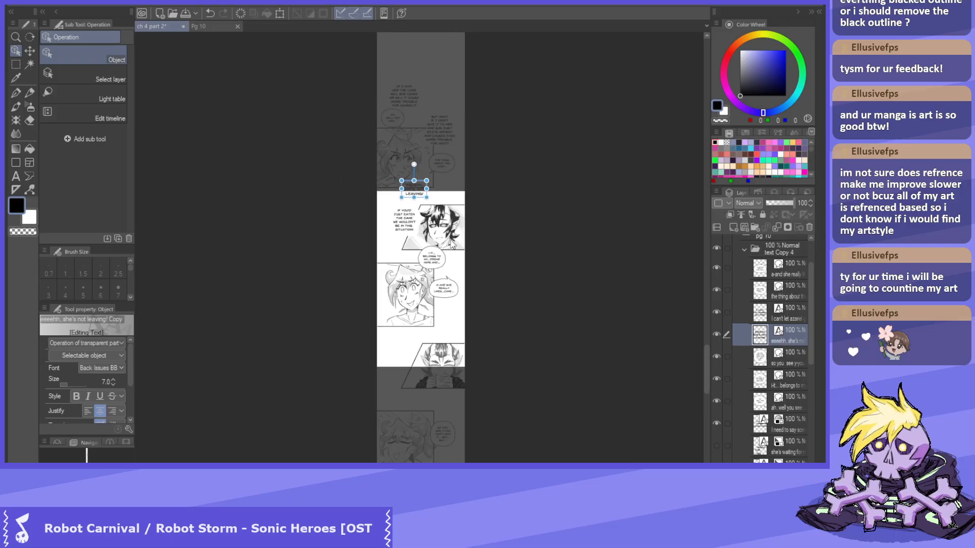
pyautogui.scroll(2, 439, 282)
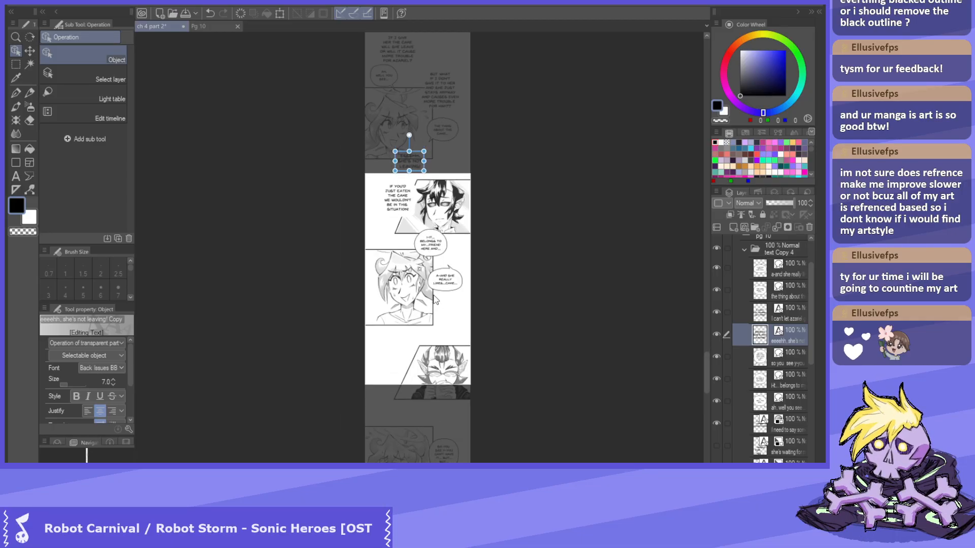
pyautogui.scroll(2, 435, 299)
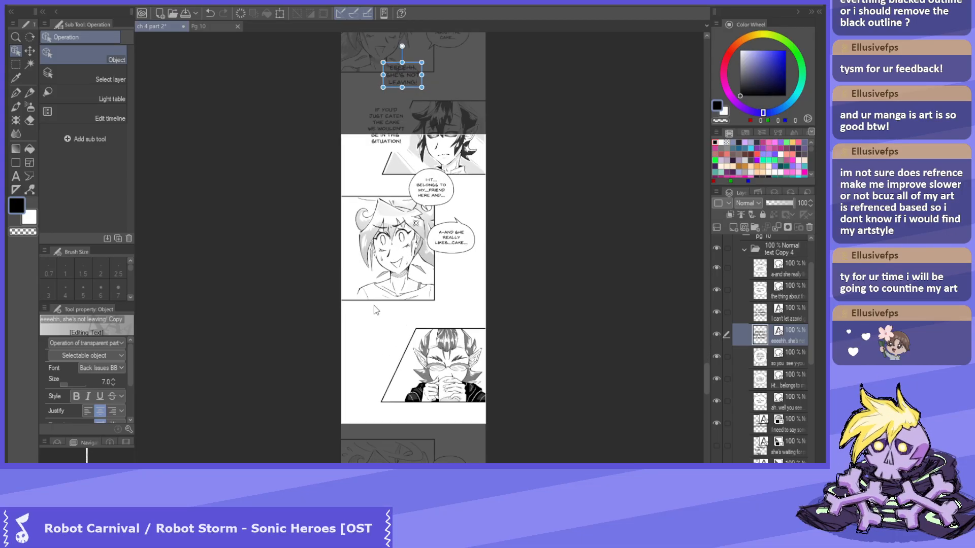
pyautogui.click(187, 13)
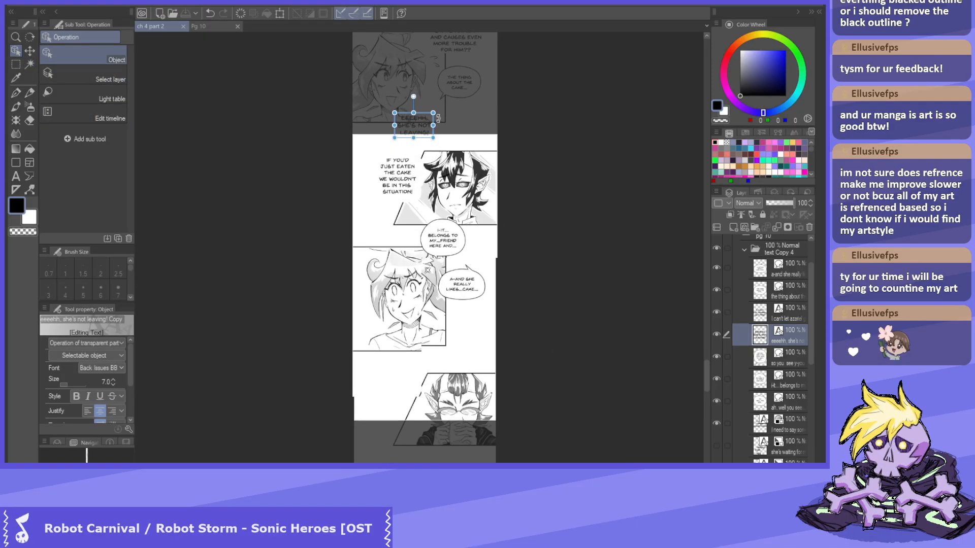
# Set the border edge thickness of the "If you'd just eaten the cake" text to 10.
pyautogui.scroll(3, 472, 286)
pyautogui.click(394, 188)
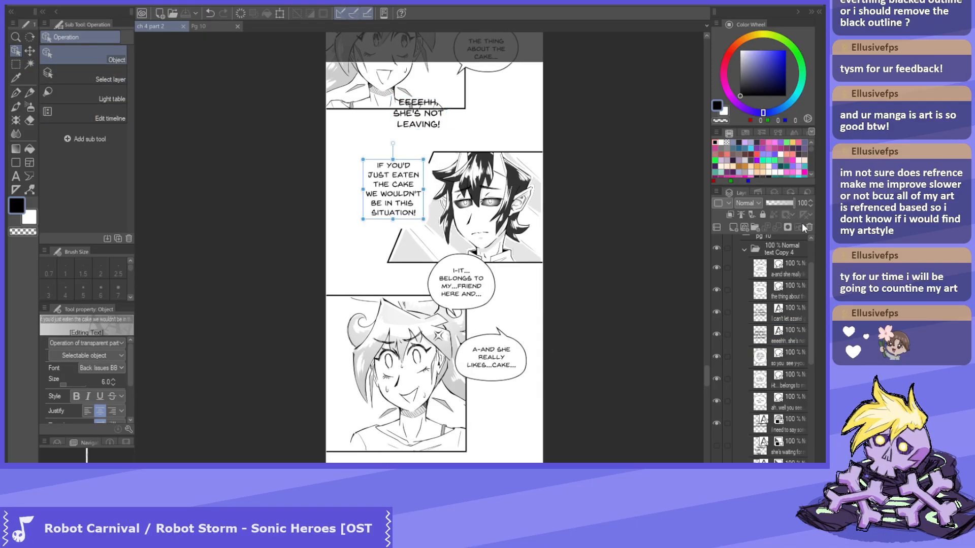
pyautogui.click(776, 191)
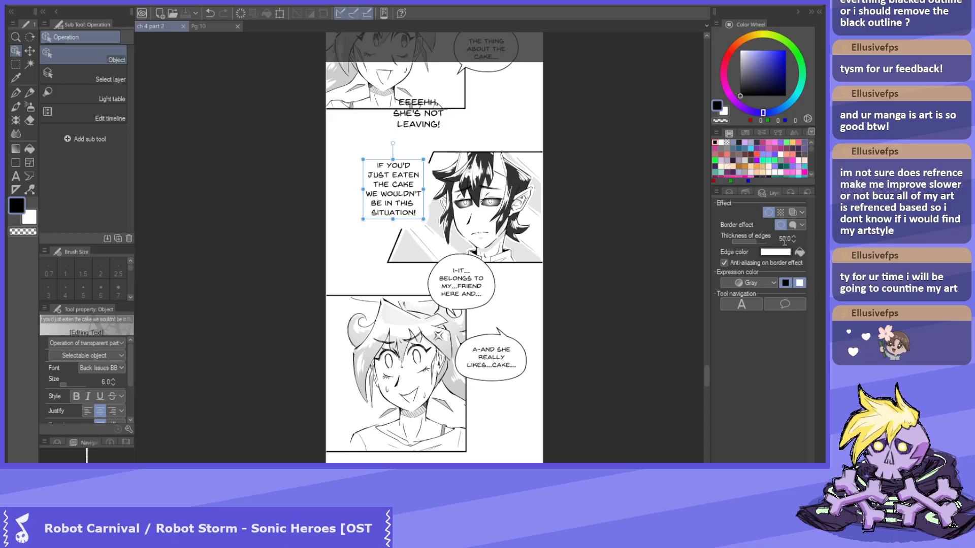
pyautogui.moveTo(784, 242); pyautogui.dragTo(785, 246)
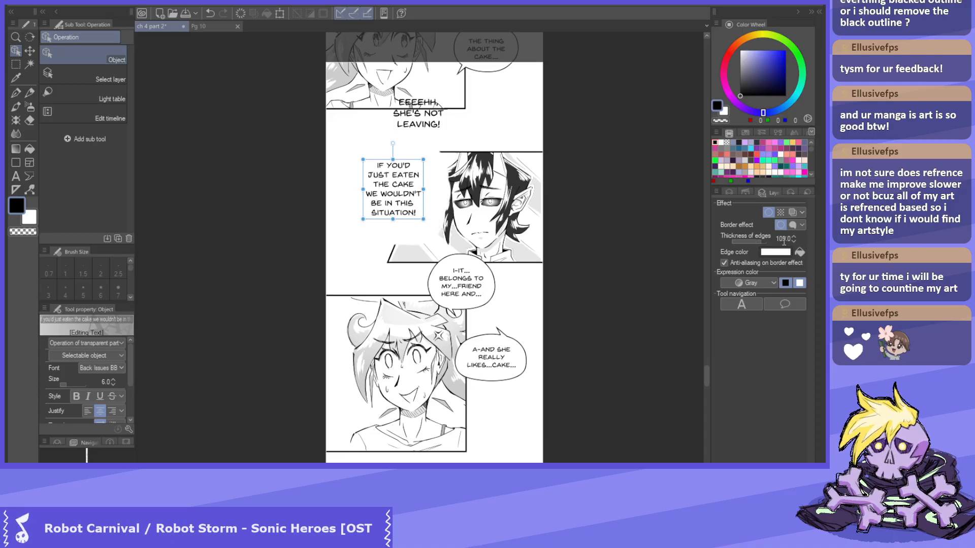
pyautogui.press('BackSpace')
pyautogui.press('Return')
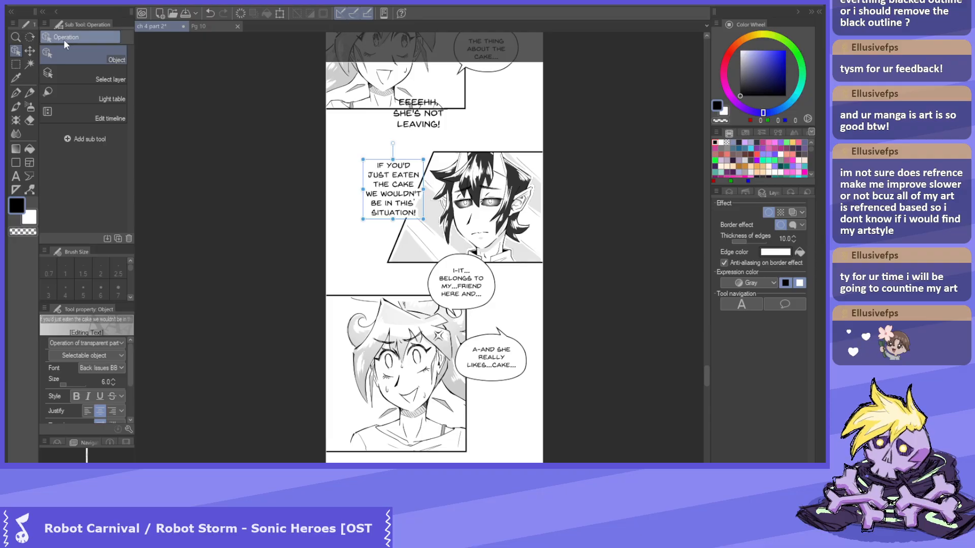
# Add a white border effect with an edge thickness of 10 to the "Eeeehh, she's not leaving!" text.
pyautogui.scroll(2, 435, 247)
pyautogui.click(428, 175)
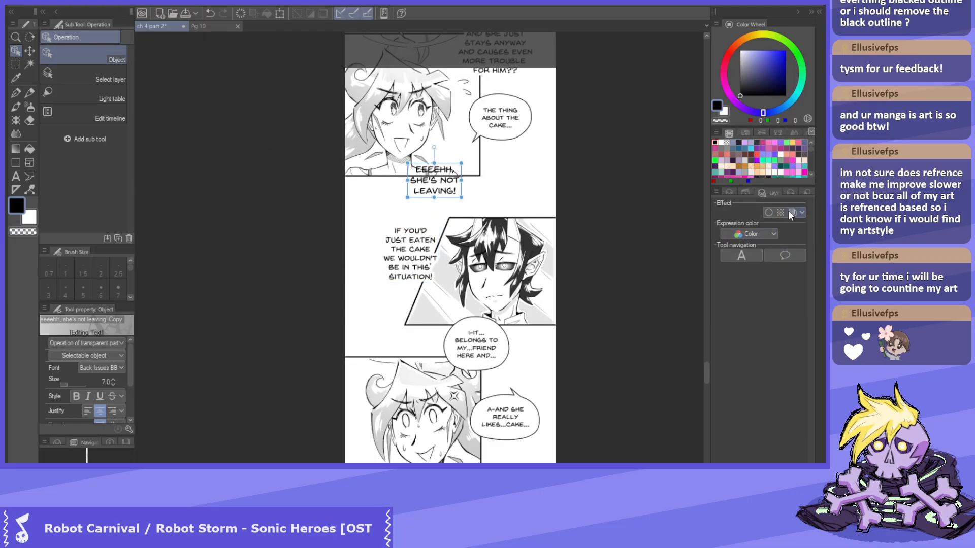
pyautogui.click(769, 213)
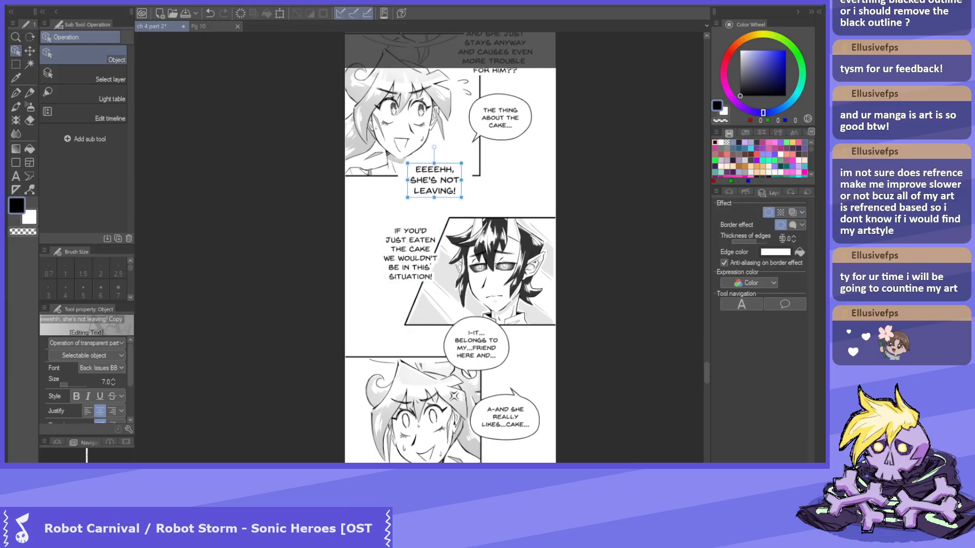
pyautogui.click(783, 242)
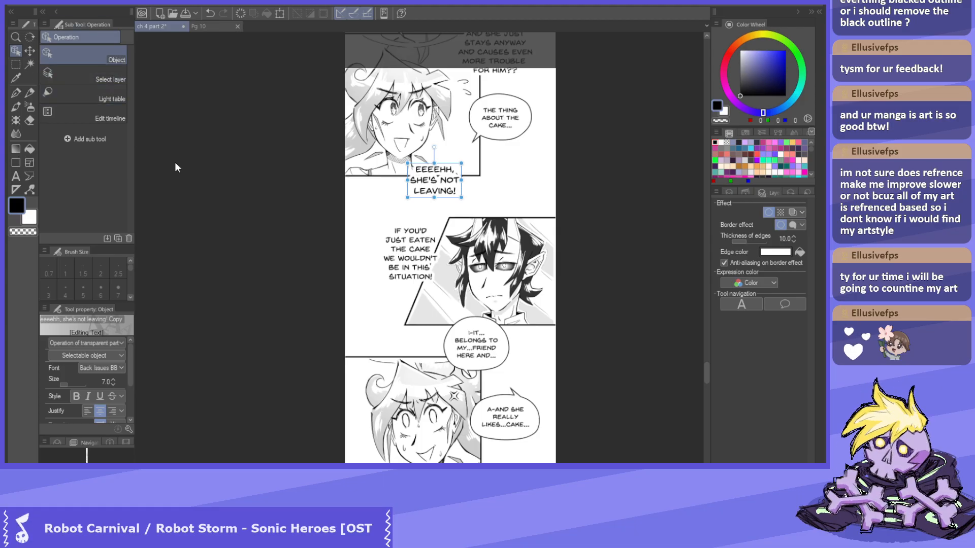
# Select the "Damn it Daemy do something!" text layer, move the text into the strip and set its font size to 7.
pyautogui.scroll(-6, 450, 205)
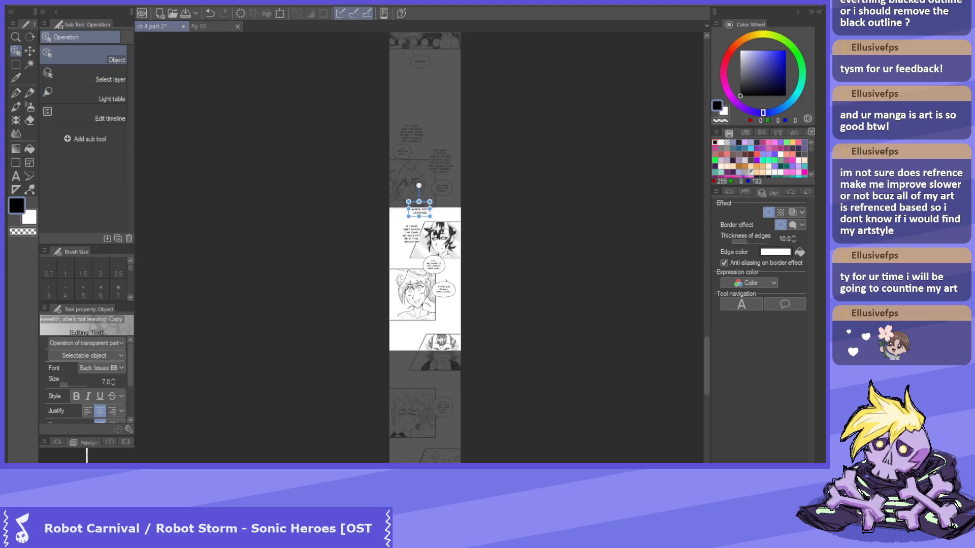
pyautogui.click(732, 192)
pyautogui.scroll(-5, 788, 375)
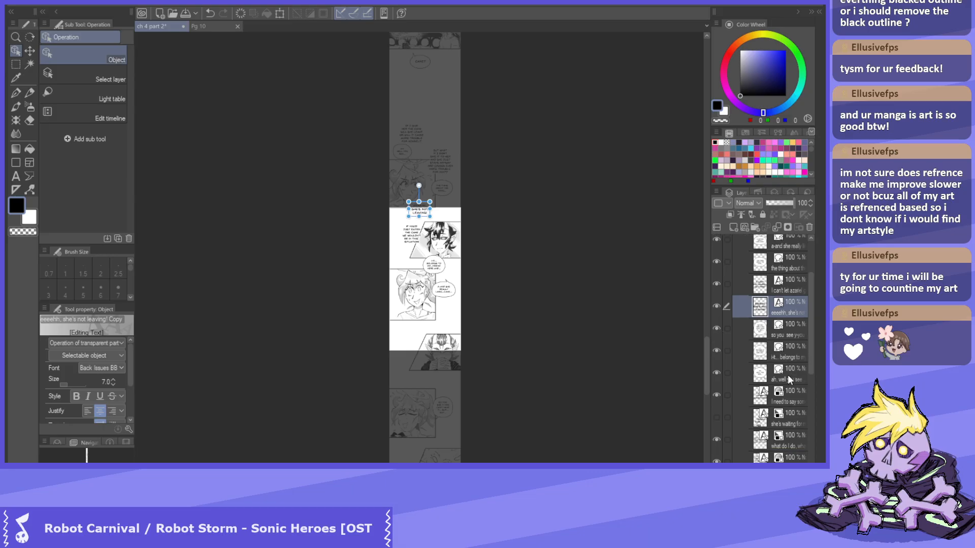
pyautogui.scroll(-1, 787, 453)
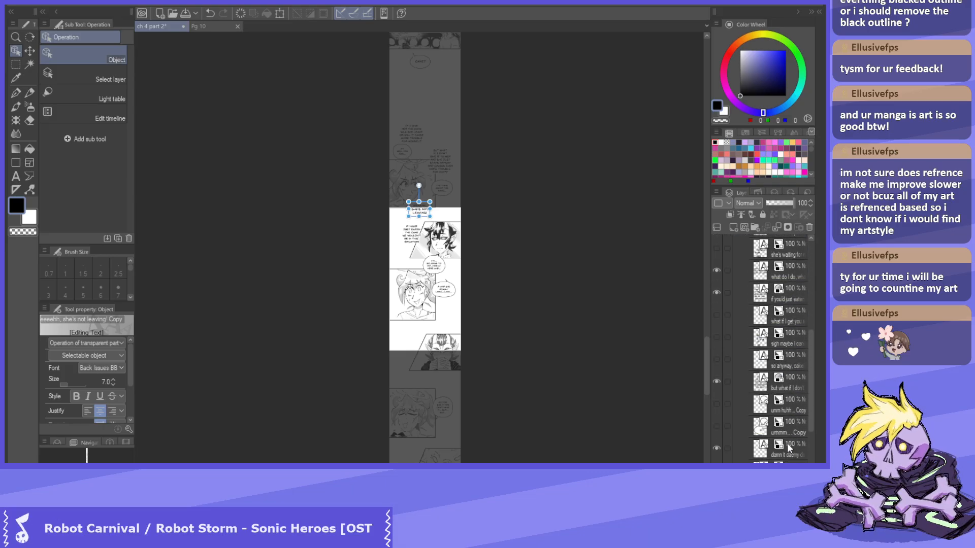
pyautogui.click(786, 449)
pyautogui.moveTo(376, 212); pyautogui.dragTo(435, 323)
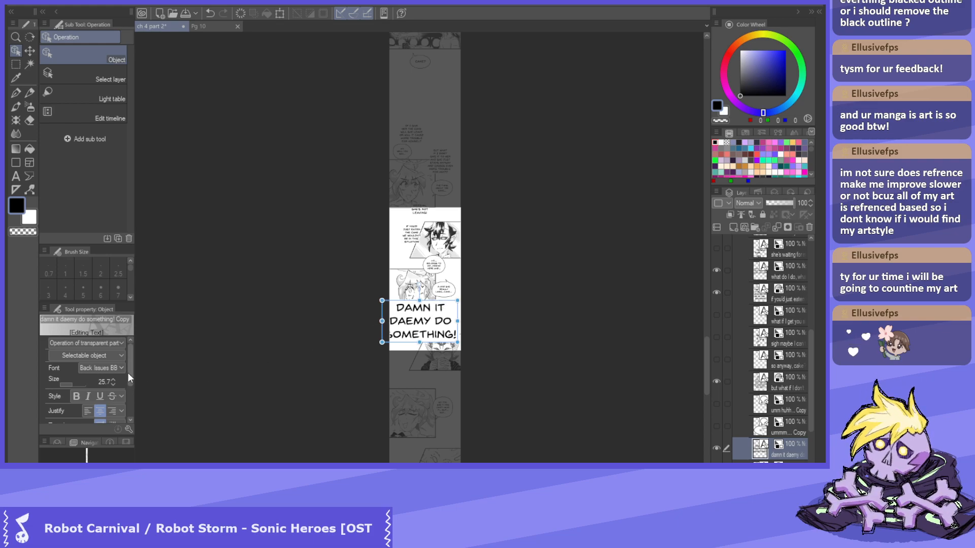
pyautogui.moveTo(129, 383); pyautogui.dragTo(132, 405)
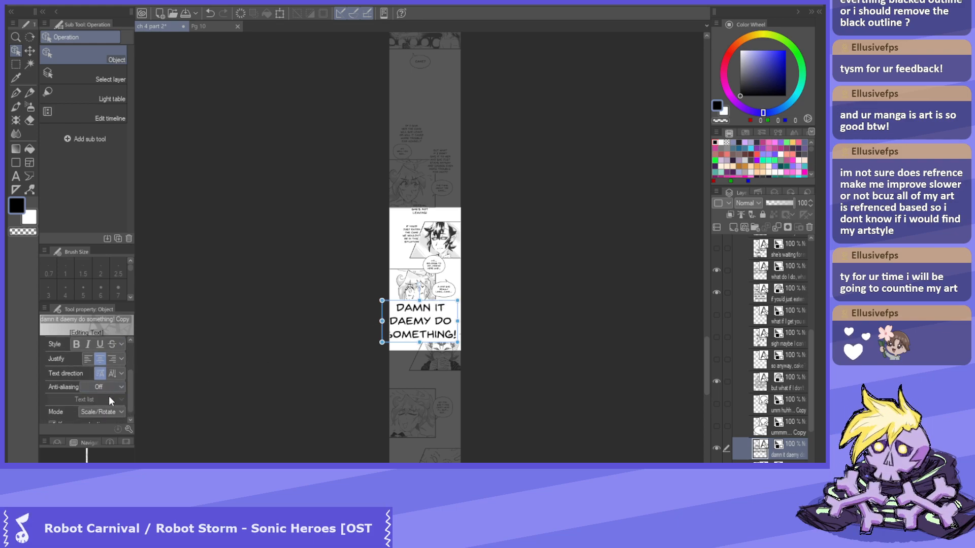
pyautogui.scroll(3, 128, 390)
pyautogui.doubleClick(106, 381)
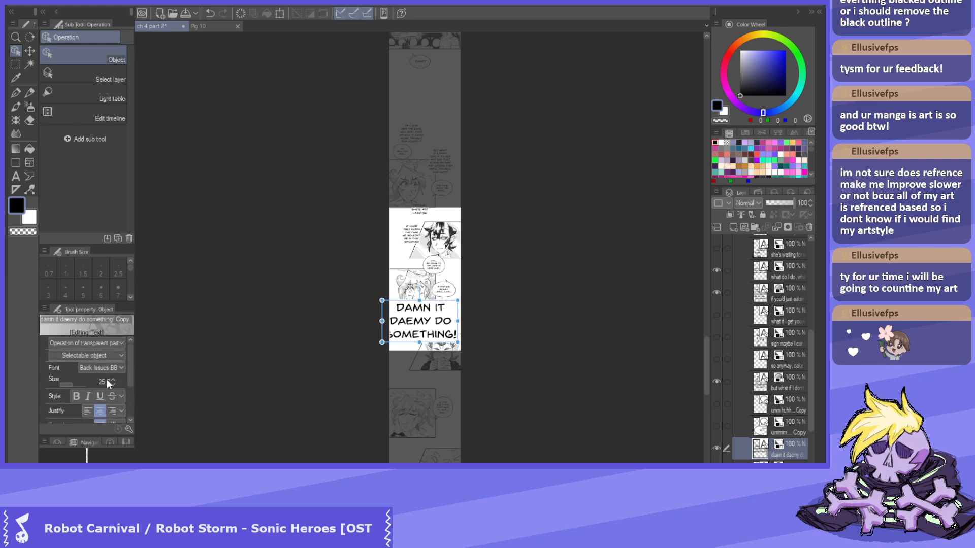
pyautogui.write('7')
pyautogui.press('Return')
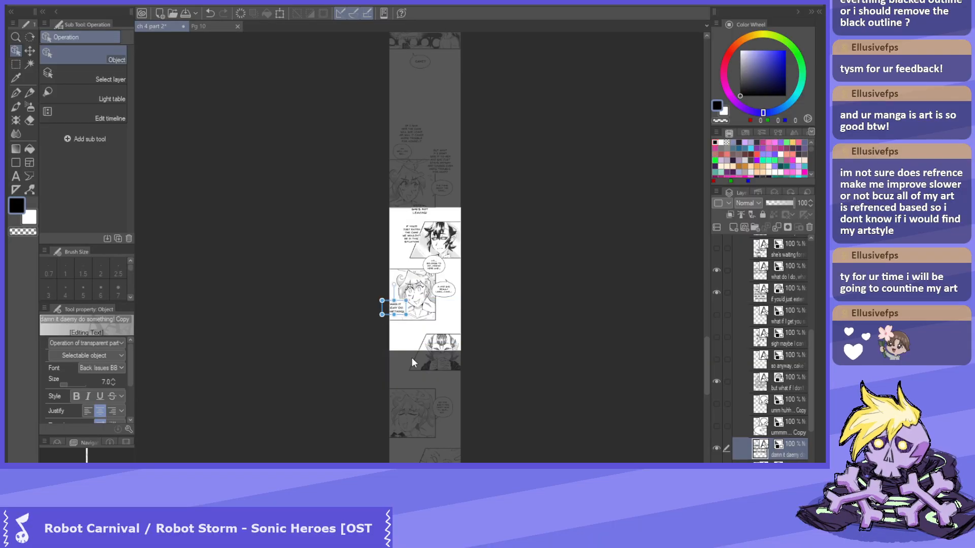
# Move the "Damn it Daemy do something!" text onto the lower border of the smiling girl's panel and set its edge thickness to 10.
pyautogui.scroll(3, 399, 305)
pyautogui.moveTo(399, 296); pyautogui.dragTo(413, 336)
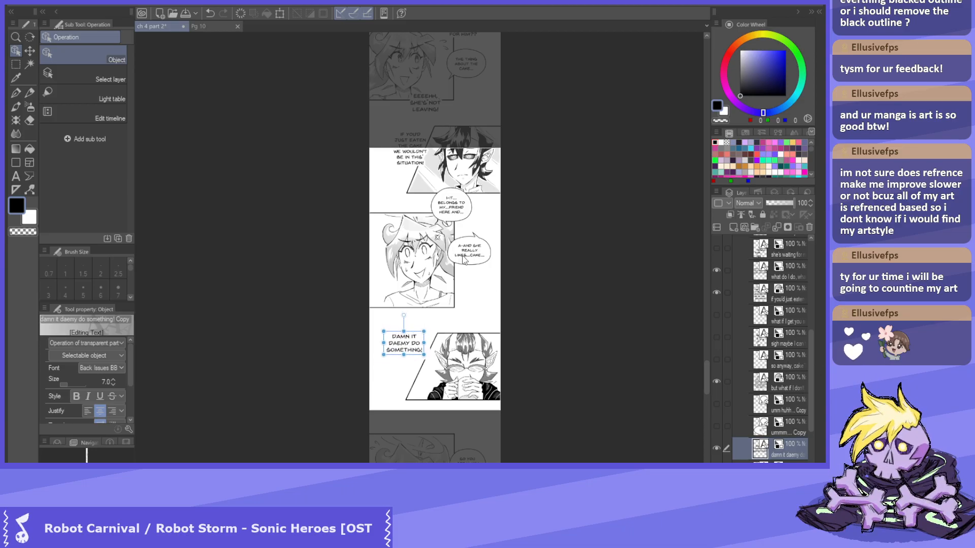
pyautogui.scroll(1, 434, 437)
pyautogui.scroll(2, 413, 371)
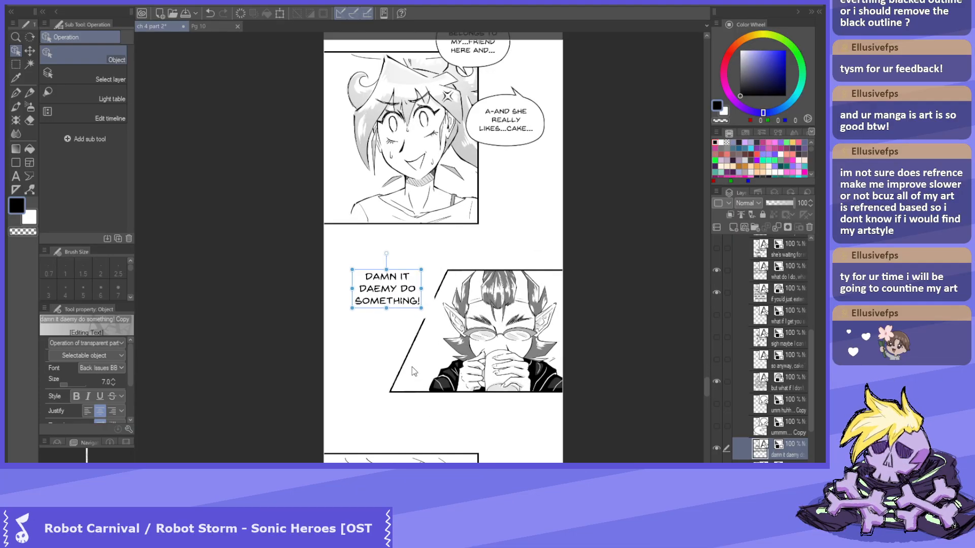
pyautogui.moveTo(409, 278); pyautogui.dragTo(404, 218)
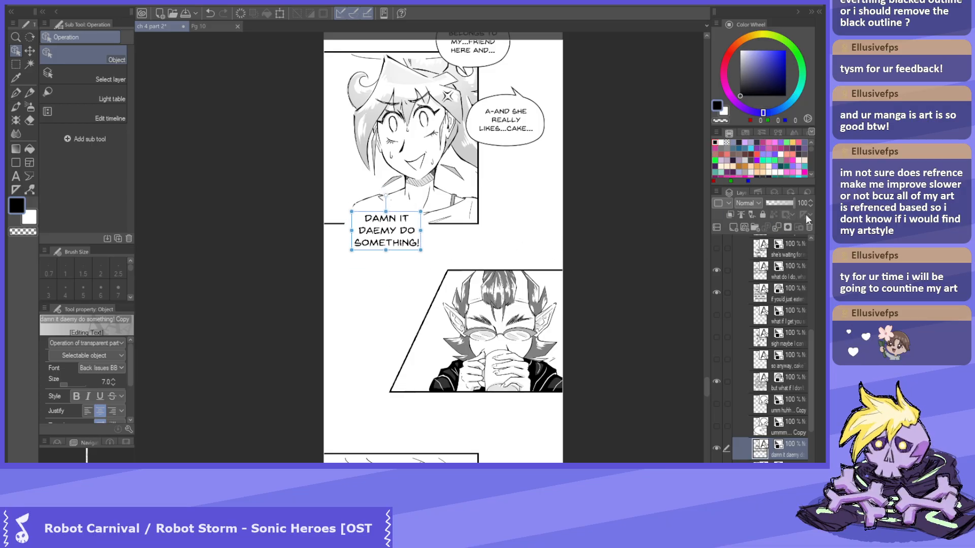
pyautogui.click(771, 193)
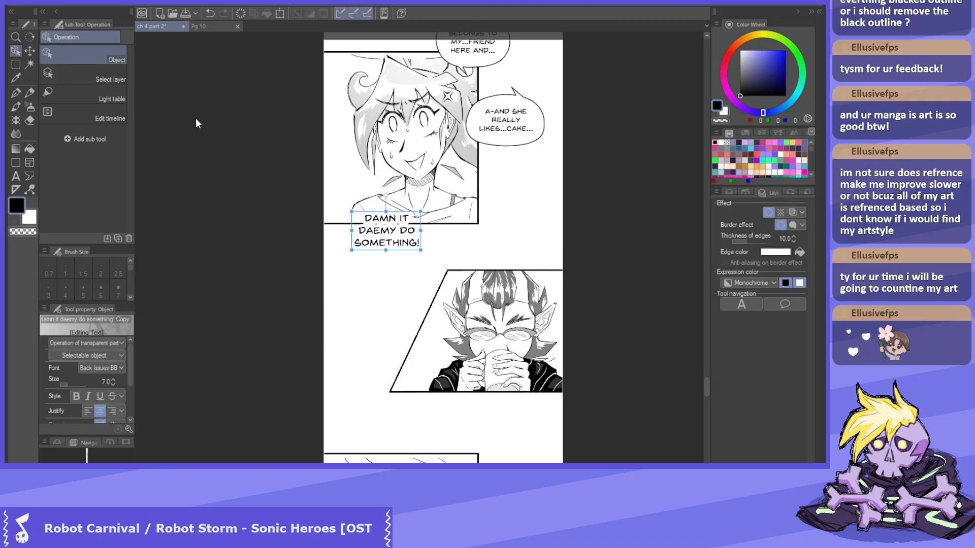
pyautogui.moveTo(401, 233)
pyautogui.mouseDown()
pyautogui.moveTo(469, 234)
pyautogui.moveTo(416, 227)
pyautogui.mouseUp()
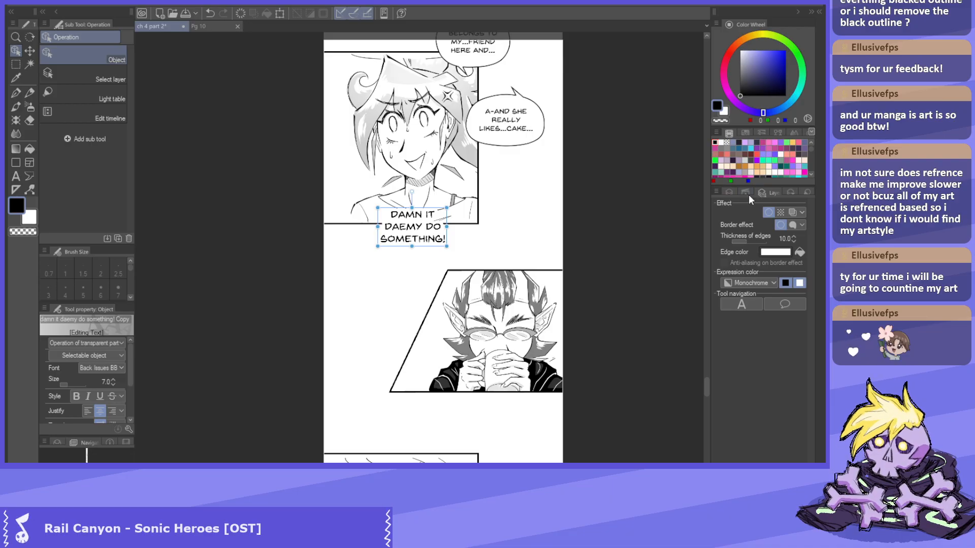
pyautogui.click(727, 192)
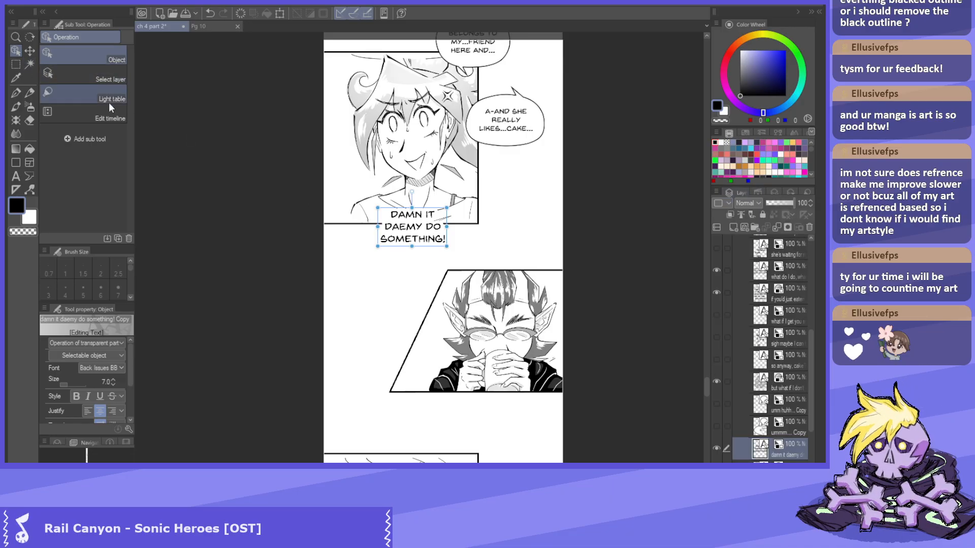
# Move the "What do I do" text up to just above the closed-eyes girl's panel.
pyautogui.hotkey('ctrl', '-')
pyautogui.hotkey('ctrl', '-')
pyautogui.hotkey('ctrl', '-')
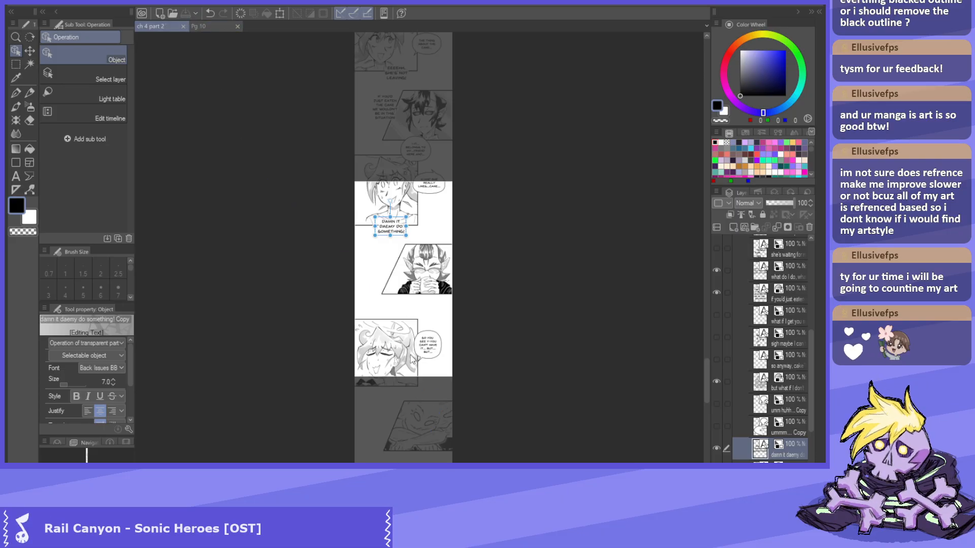
pyautogui.hotkey('ctrl', '-')
pyautogui.scroll(1, 389, 452)
pyautogui.moveTo(388, 452); pyautogui.dragTo(411, 239)
pyautogui.scroll(-1, 411, 238)
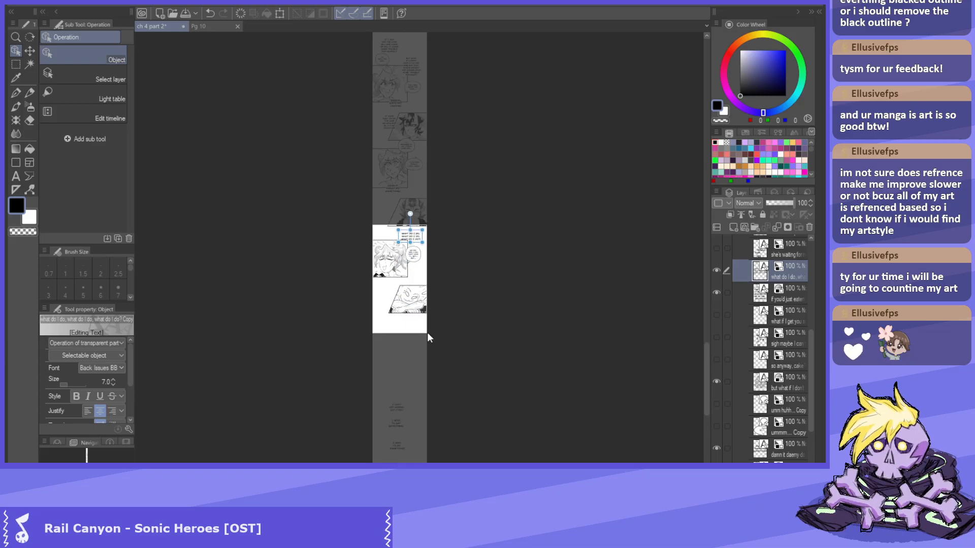
# Move the "I can't let Azariel get fired" text up between the closed-eyes girl's panel and the last panel.
pyautogui.scroll(2, 400, 416)
pyautogui.click(384, 388)
pyautogui.moveTo(384, 236); pyautogui.dragTo(385, 191)
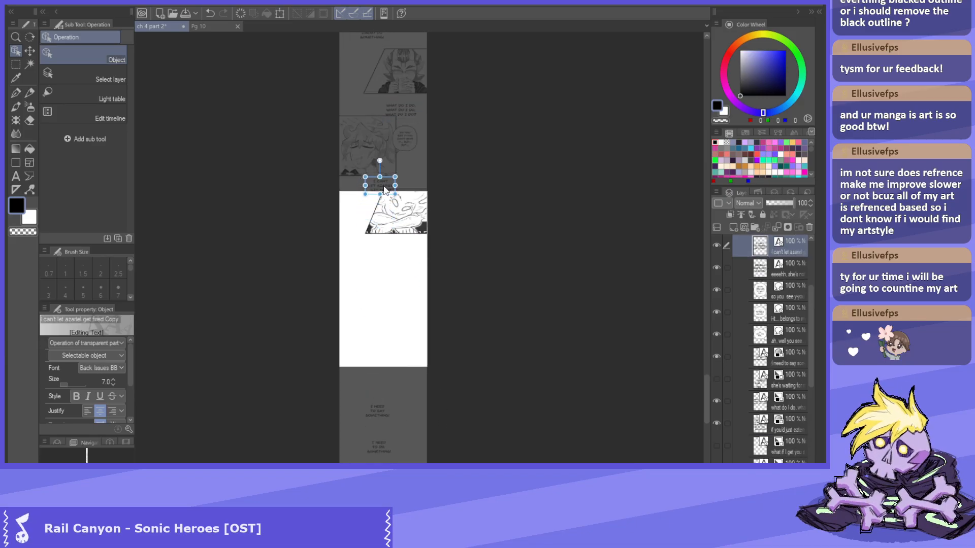
# Move the "I need to say something!" text beside the last panel and the "I need to do something!" text just below it.
pyautogui.click(374, 409)
pyautogui.moveTo(378, 418); pyautogui.dragTo(366, 221)
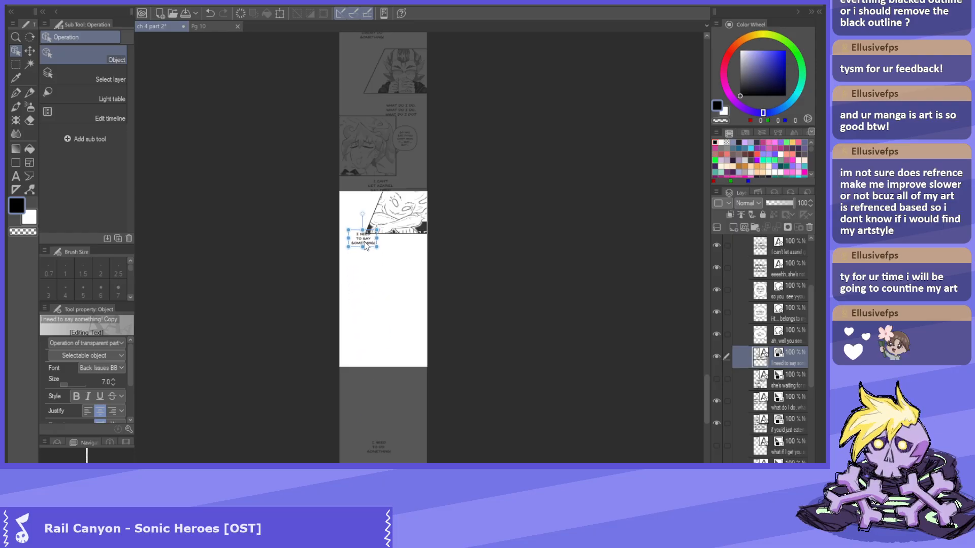
pyautogui.click(379, 448)
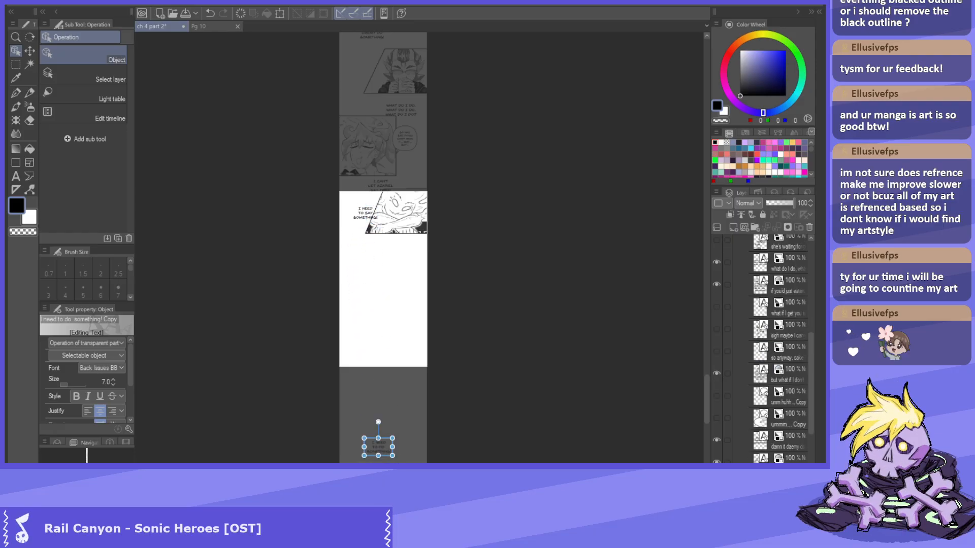
pyautogui.moveTo(387, 455); pyautogui.dragTo(394, 266)
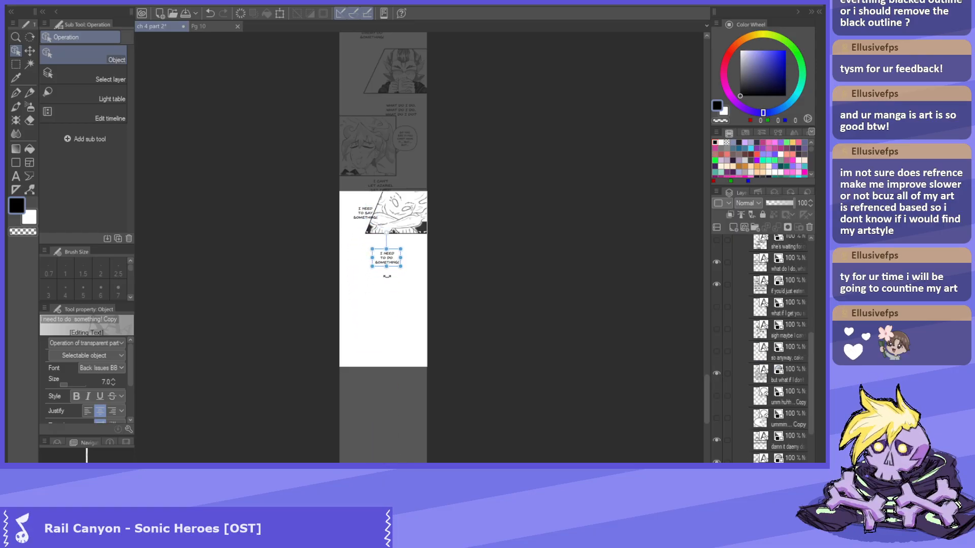
# Review the arranged texts and balloons around the upper panels of the pg 10 section.
pyautogui.scroll(3, 375, 38)
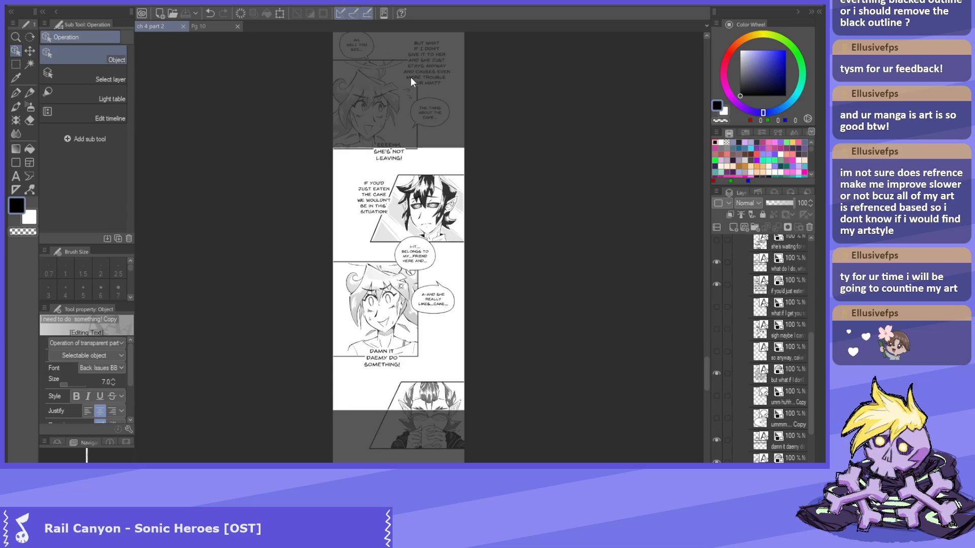
pyautogui.scroll(2, 454, 210)
pyautogui.scroll(3, 452, 209)
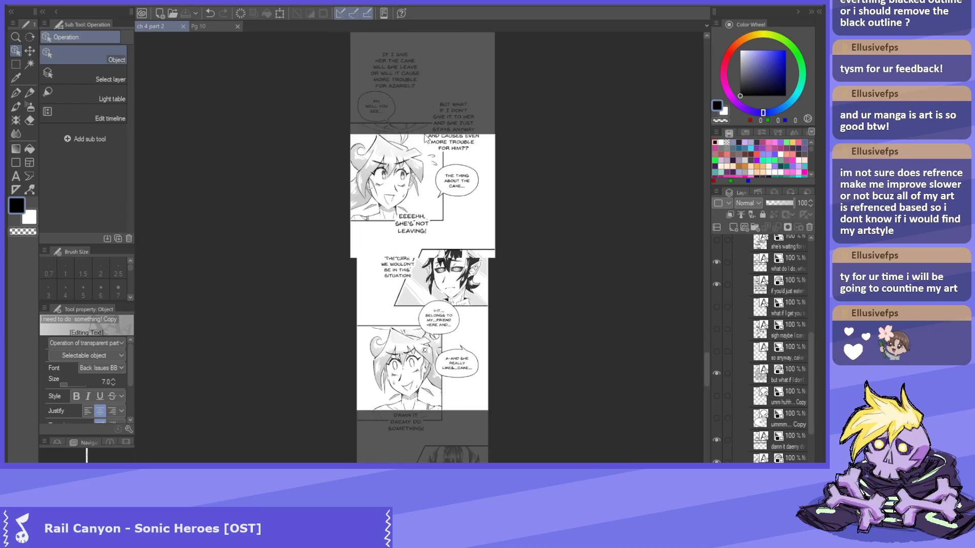
pyautogui.scroll(2, 438, 188)
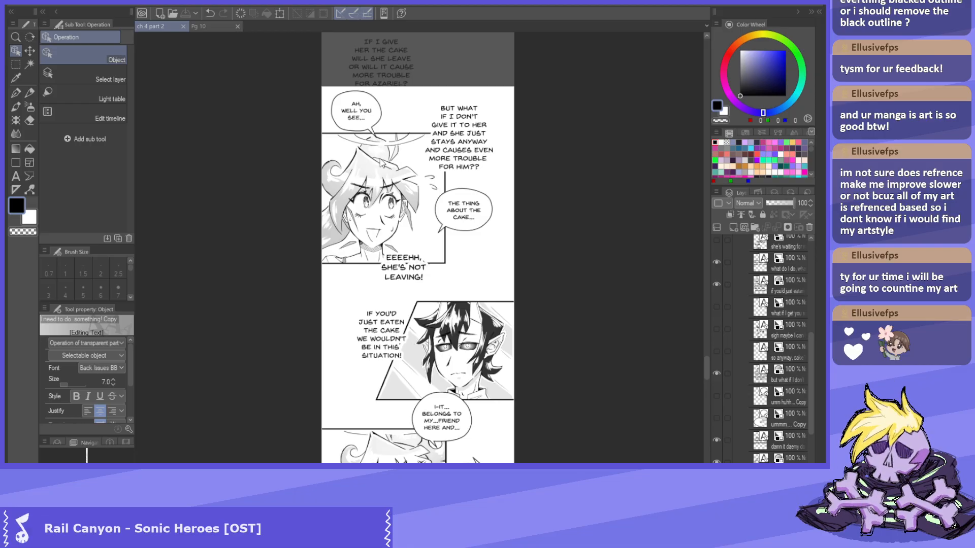
pyautogui.scroll(-4, 389, 162)
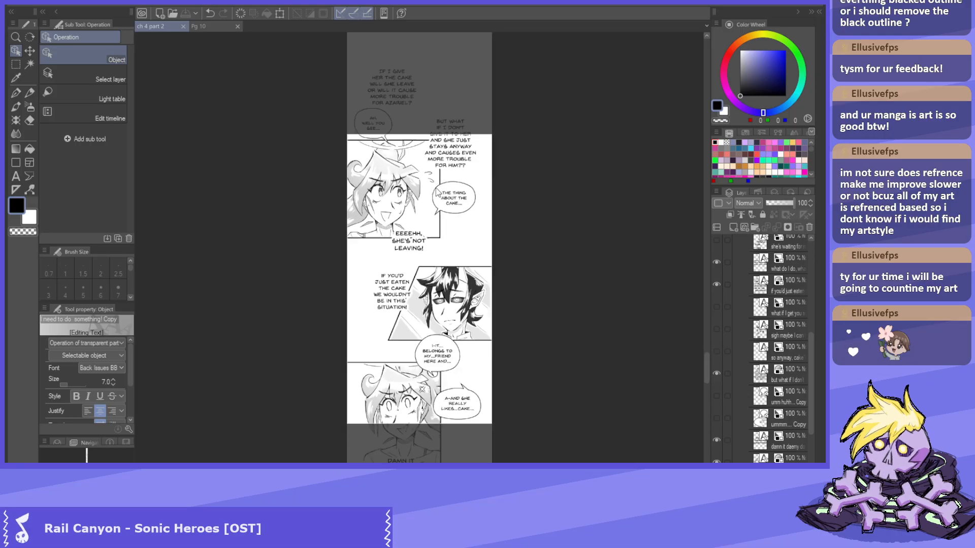
# Move the "If I give her the cake" and "But what if I don't" texts down to the left edge of the sweating girl's panel.
pyautogui.click(411, 109)
pyautogui.moveTo(411, 110); pyautogui.dragTo(373, 201)
pyautogui.moveTo(463, 139); pyautogui.dragTo(359, 248)
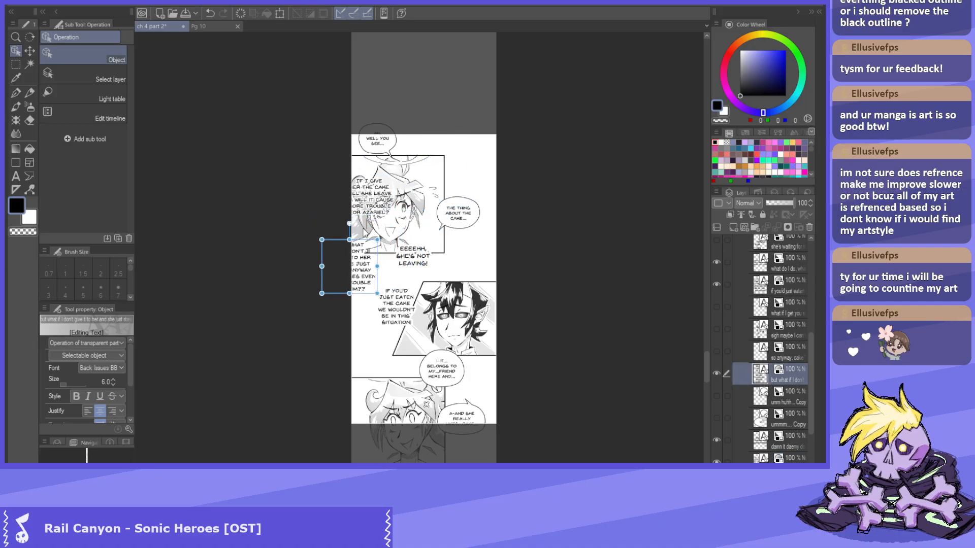
# Place the "Ah, well you see..." balloon above the sweating girl's panel near its right corner and "The thing about the cake..." lower along its right edge.
pyautogui.click(383, 128)
pyautogui.scroll(2, 383, 128)
pyautogui.moveTo(380, 134); pyautogui.dragTo(462, 131)
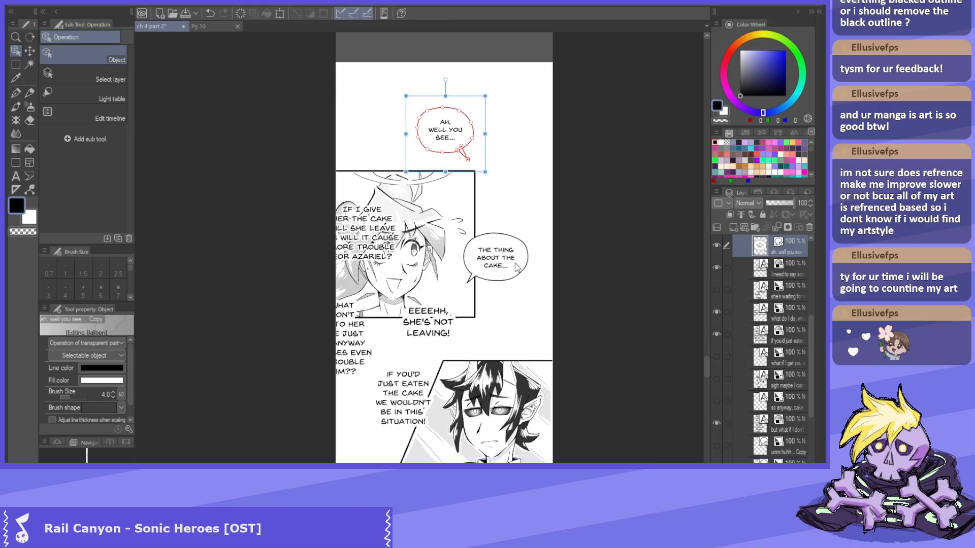
pyautogui.click(508, 248)
pyautogui.press('k')
pyautogui.moveTo(502, 248); pyautogui.dragTo(482, 277)
pyautogui.scroll(1, 480, 277)
pyautogui.scroll(1, 447, 125)
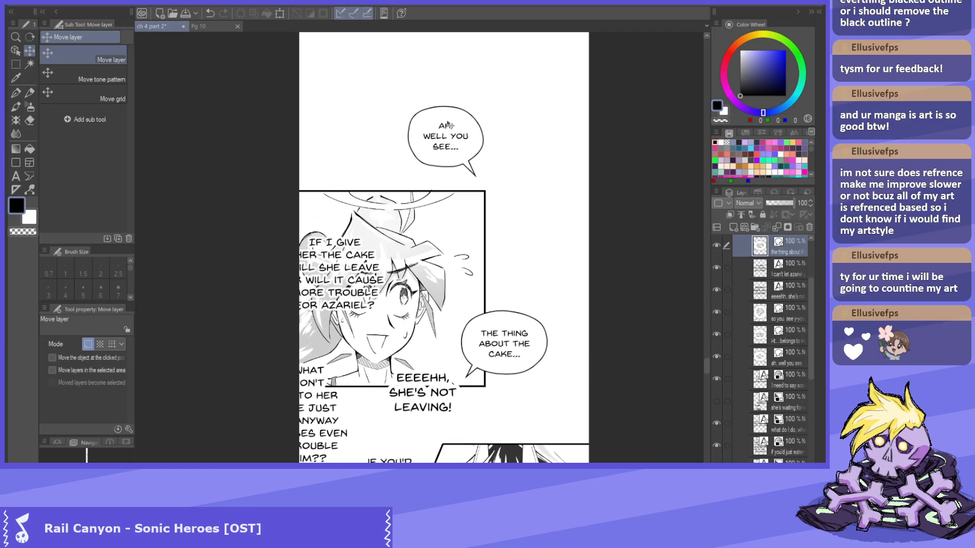
pyautogui.moveTo(450, 118); pyautogui.dragTo(507, 137)
# Flip the "Ah, well you see..." balloon's tail toward the girl and set the balloon over her panel's upper right corner.
pyautogui.click(21, 49)
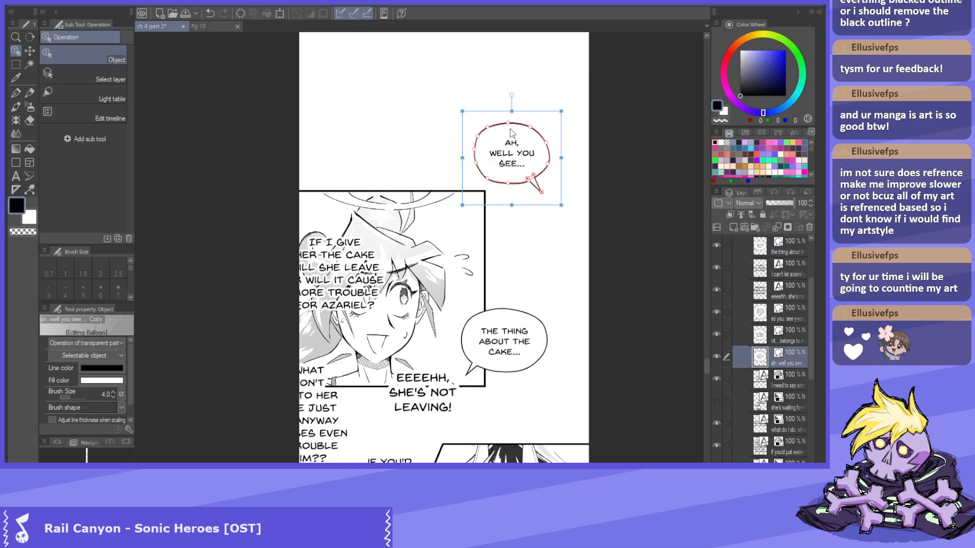
pyautogui.scroll(2, 516, 172)
pyautogui.click(539, 195)
pyautogui.moveTo(539, 194); pyautogui.dragTo(465, 170)
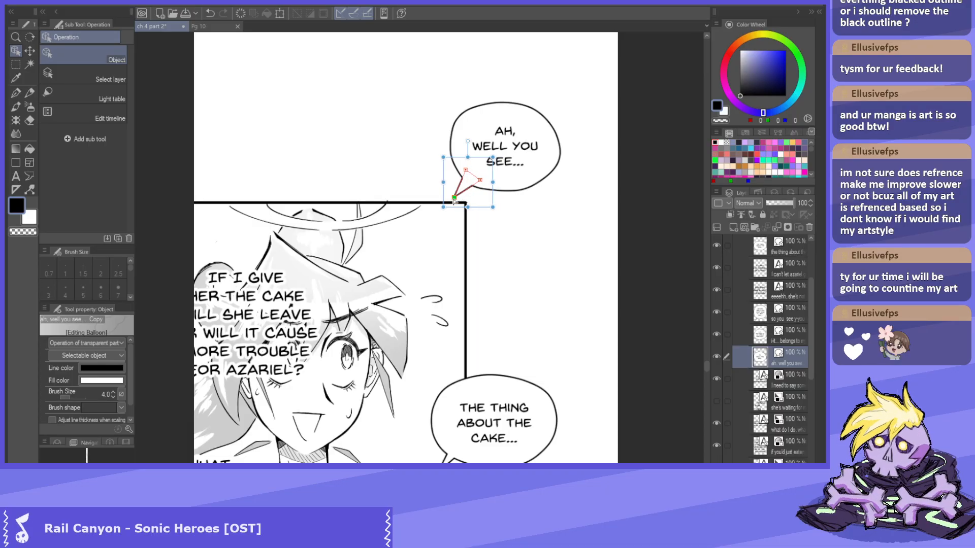
pyautogui.moveTo(496, 108); pyautogui.dragTo(485, 175)
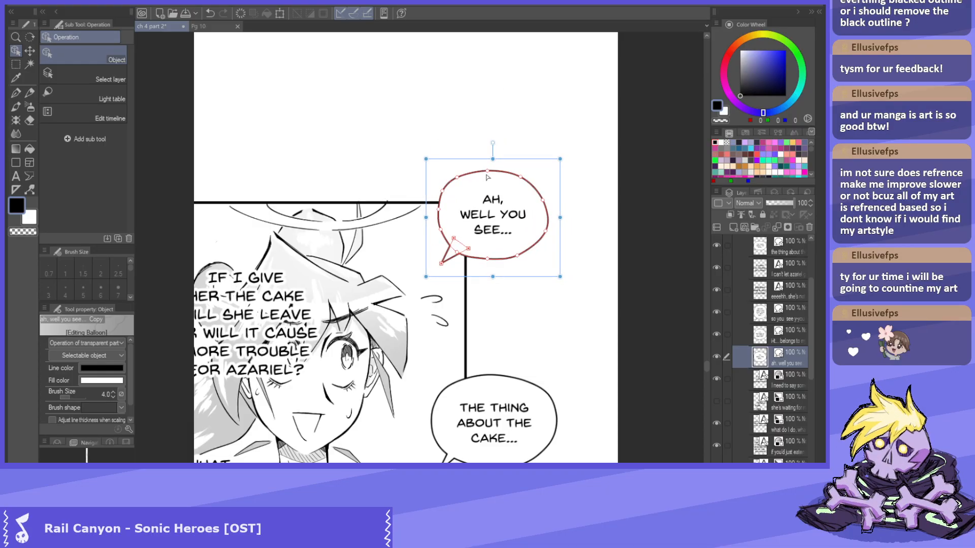
pyautogui.scroll(2, 457, 253)
pyautogui.moveTo(449, 257); pyautogui.dragTo(420, 259)
pyautogui.click(458, 238)
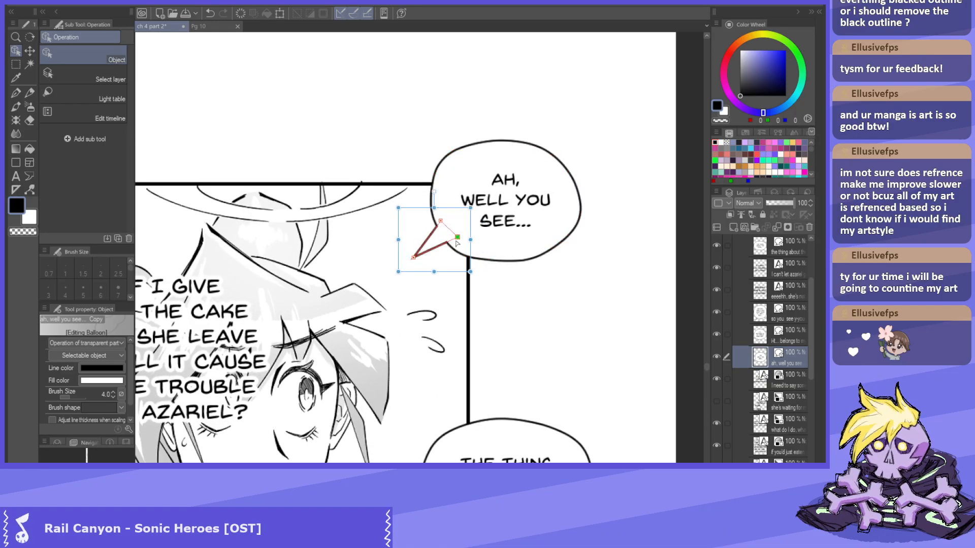
# Reshape the tail of "The thing about the cake..." balloon so it points sideways at the sweating girl.
pyautogui.scroll(-5, 452, 241)
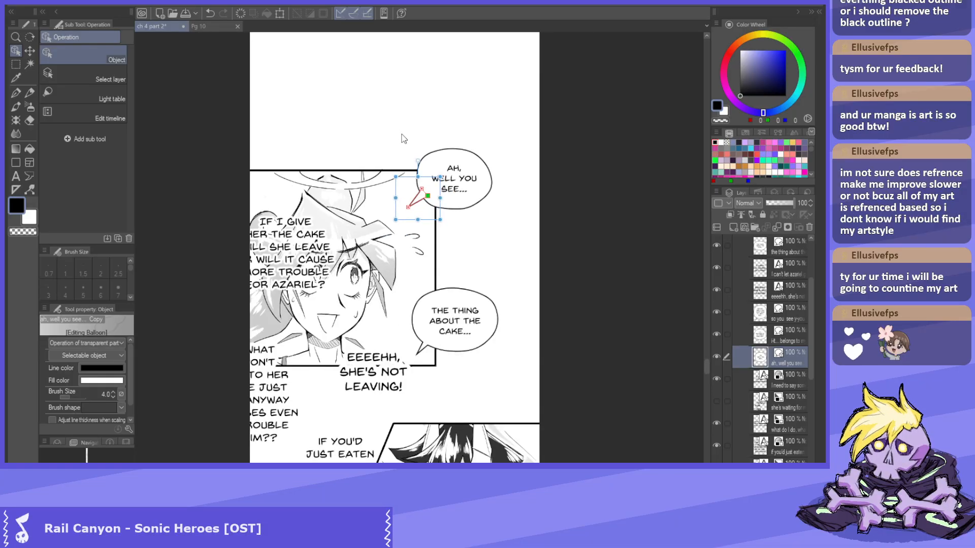
pyautogui.scroll(2, 415, 354)
pyautogui.click(419, 303)
pyautogui.moveTo(448, 295); pyautogui.dragTo(435, 278)
pyautogui.click(415, 291)
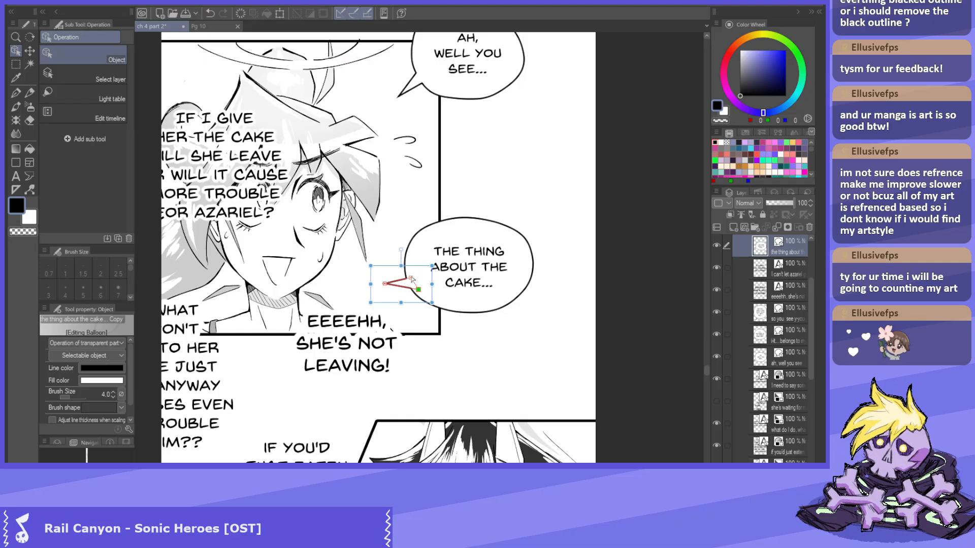
pyautogui.moveTo(402, 288); pyautogui.dragTo(401, 288)
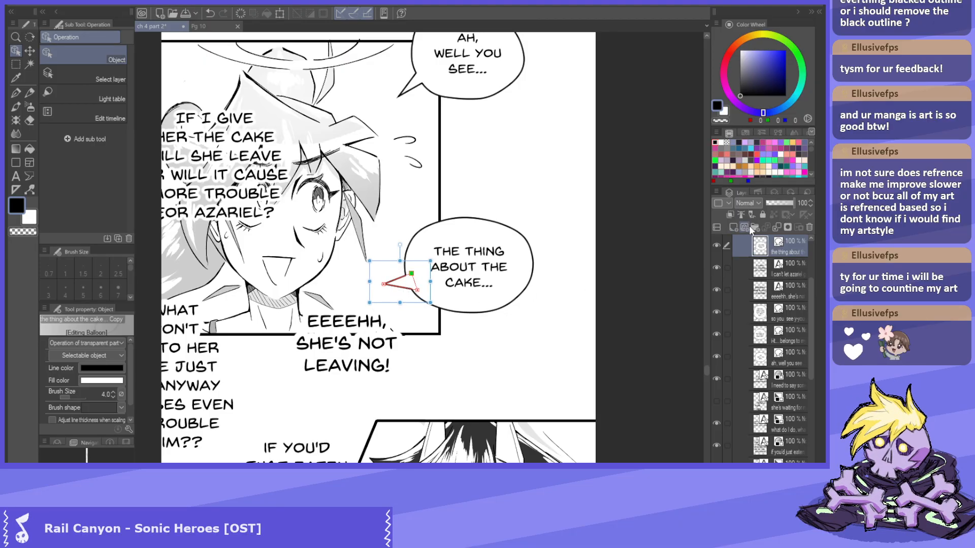
# Move the "If I give her the cake" text down over the lower part of the sweating girl's panel.
pyautogui.scroll(-4, 363, 82)
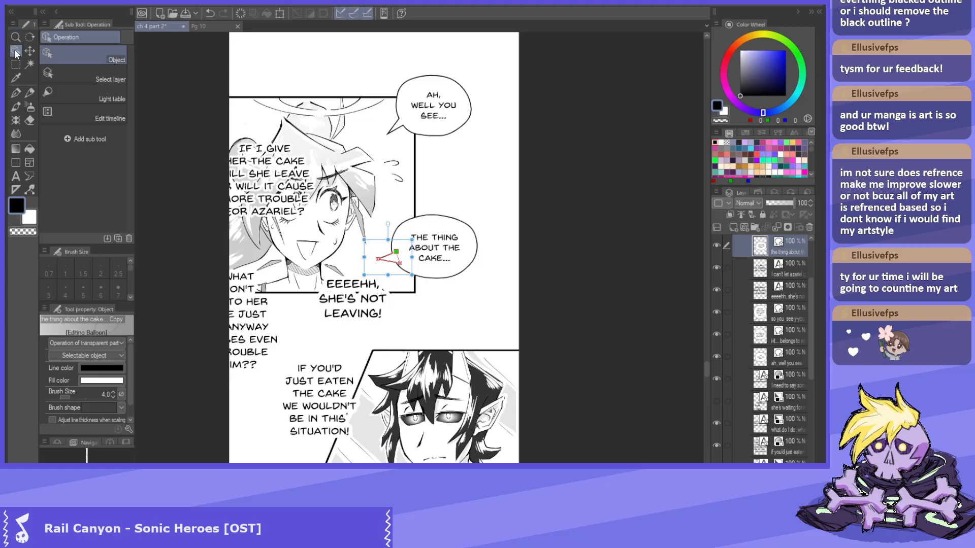
pyautogui.scroll(1, 348, 319)
pyautogui.click(293, 118)
pyautogui.moveTo(293, 118); pyautogui.dragTo(314, 175)
pyautogui.scroll(-1, 312, 224)
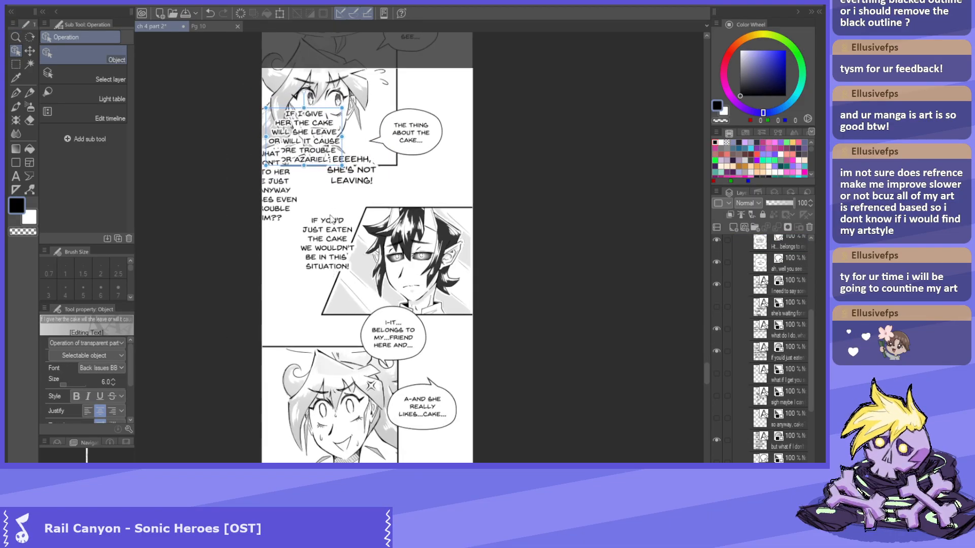
# Check Pg 10, then move the "Eeeehh, she's not leaving!" text beside the drinking man's panel and "Damn it Daemy do something!" just above it.
pyautogui.scroll(-1, 312, 224)
pyautogui.click(212, 23)
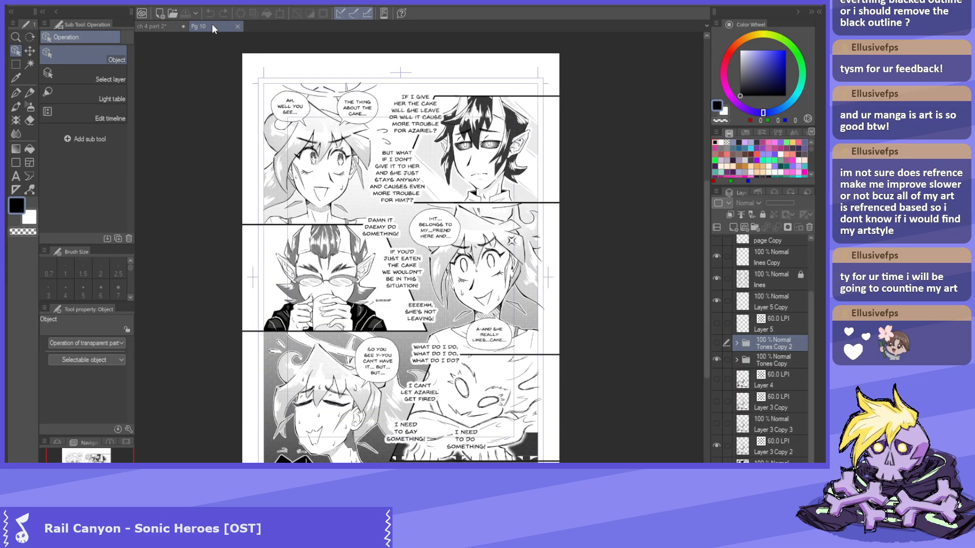
pyautogui.click(156, 26)
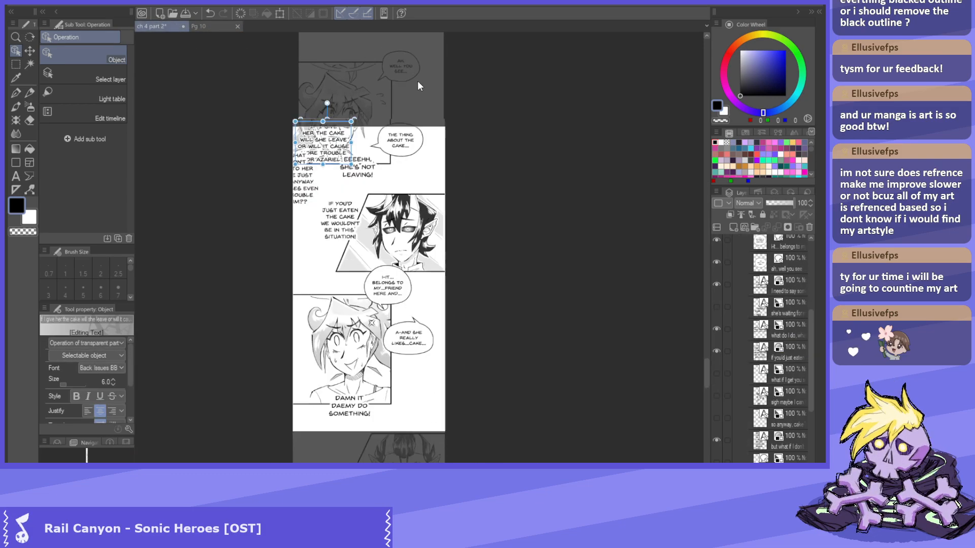
pyautogui.hotkey('ctrl', 'v')
pyautogui.moveTo(385, 114); pyautogui.dragTo(367, 453)
pyautogui.moveTo(369, 354)
pyautogui.mouseDown()
pyautogui.moveTo(369, 313)
pyautogui.moveTo(333, 243)
pyautogui.moveTo(371, 369)
pyautogui.mouseUp()
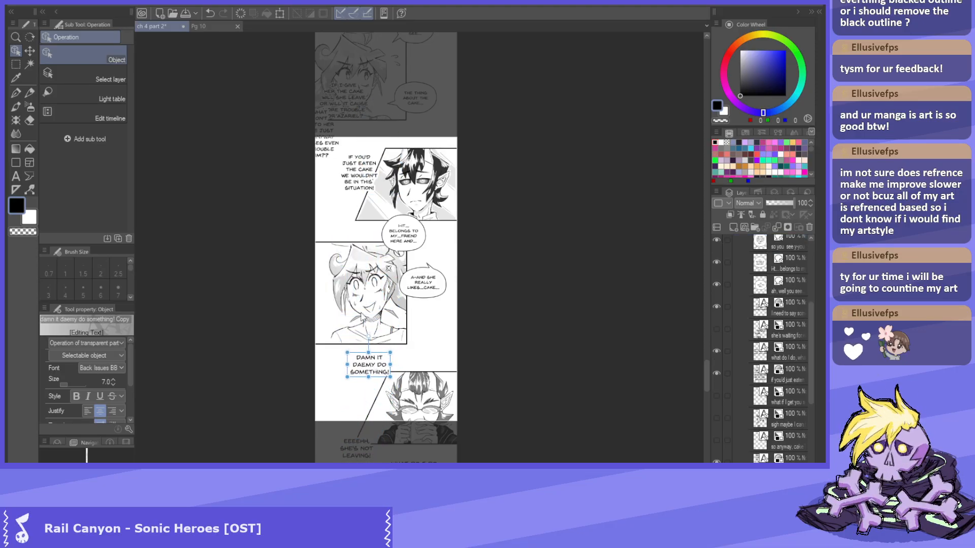
# Move the "Ah, well you see..." balloon above the sweating girl's panel and "The thing about the cake..." down to its lower right corner.
pyautogui.scroll(5, 374, 235)
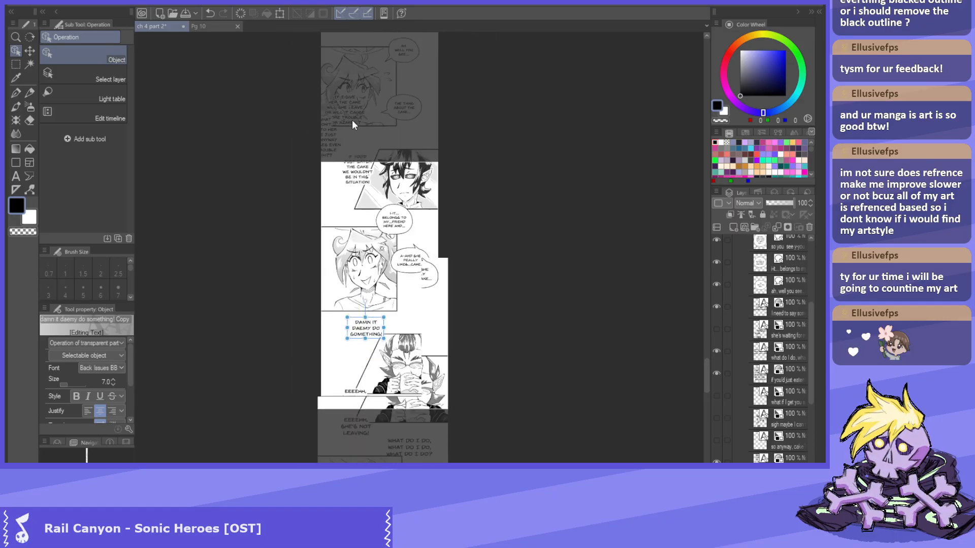
pyautogui.scroll(5, 373, 66)
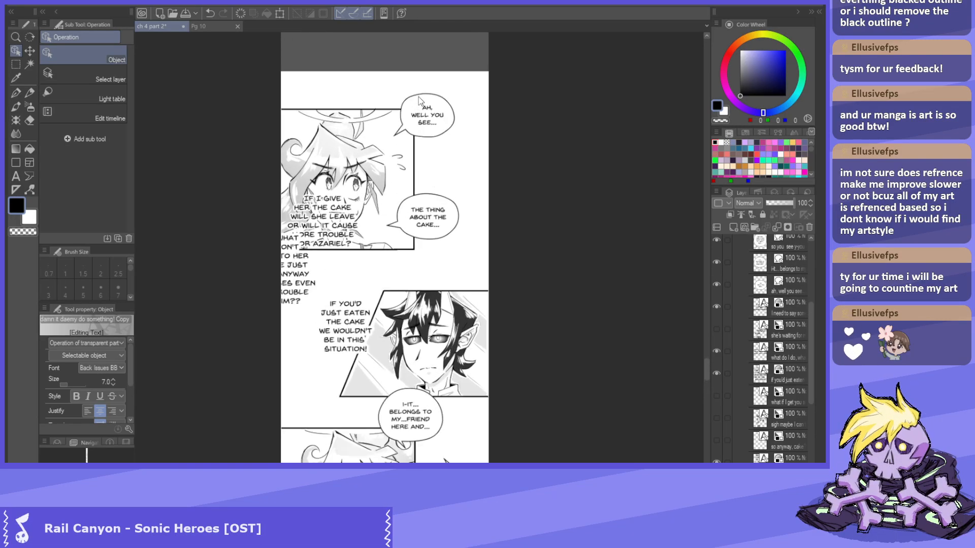
pyautogui.click(378, 64)
pyautogui.moveTo(378, 64); pyautogui.dragTo(359, 65)
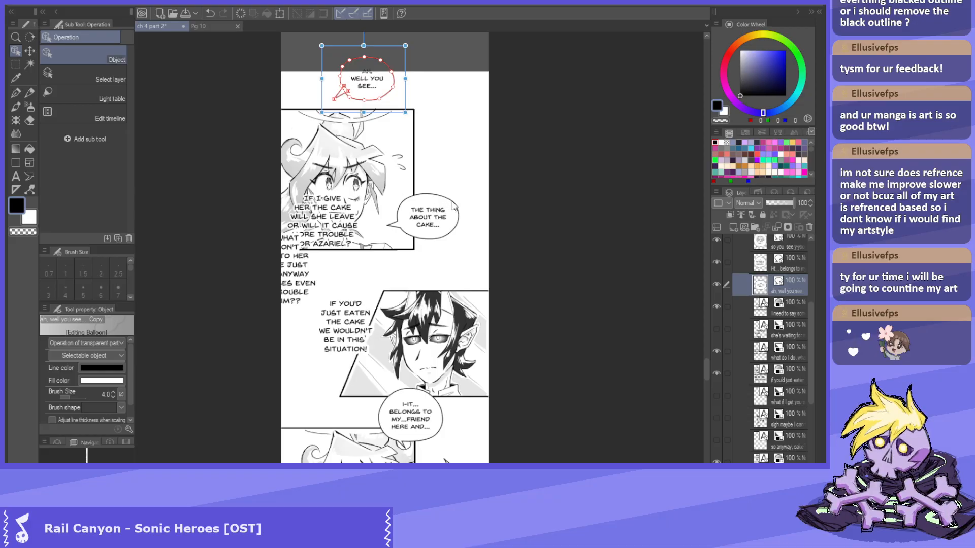
pyautogui.click(434, 209)
pyautogui.moveTo(434, 209); pyautogui.dragTo(434, 236)
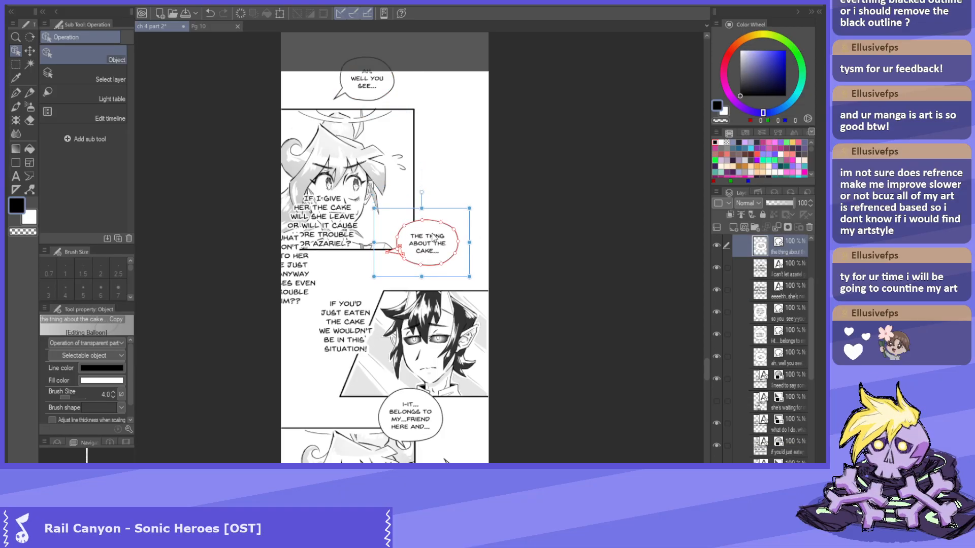
# Aim the tail of "The thing about the cake..." balloon up toward the girl's face, refine its base, and save the file.
pyautogui.scroll(4, 395, 252)
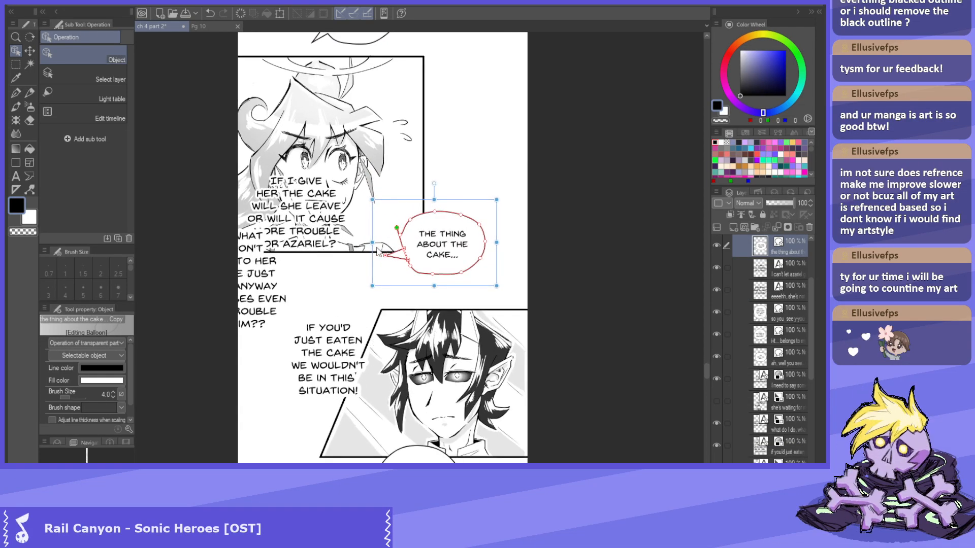
pyautogui.scroll(1, 396, 252)
pyautogui.moveTo(381, 261); pyautogui.dragTo(379, 207)
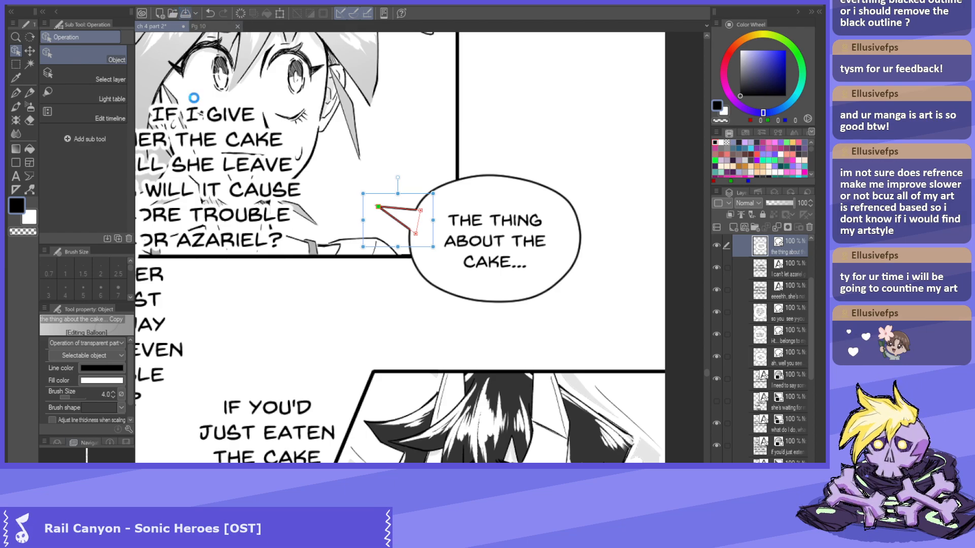
pyautogui.hotkey('ctrl', 's')
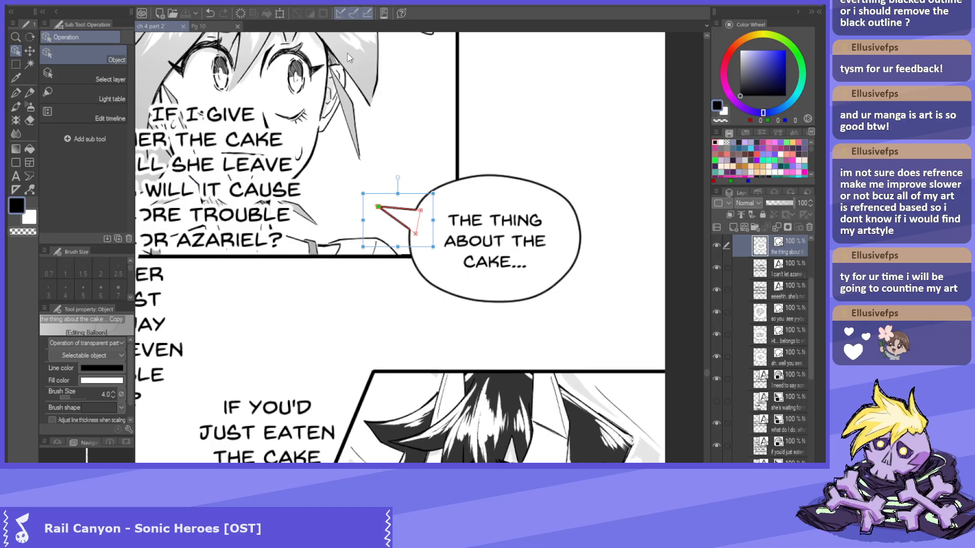
pyautogui.scroll(1, 445, 231)
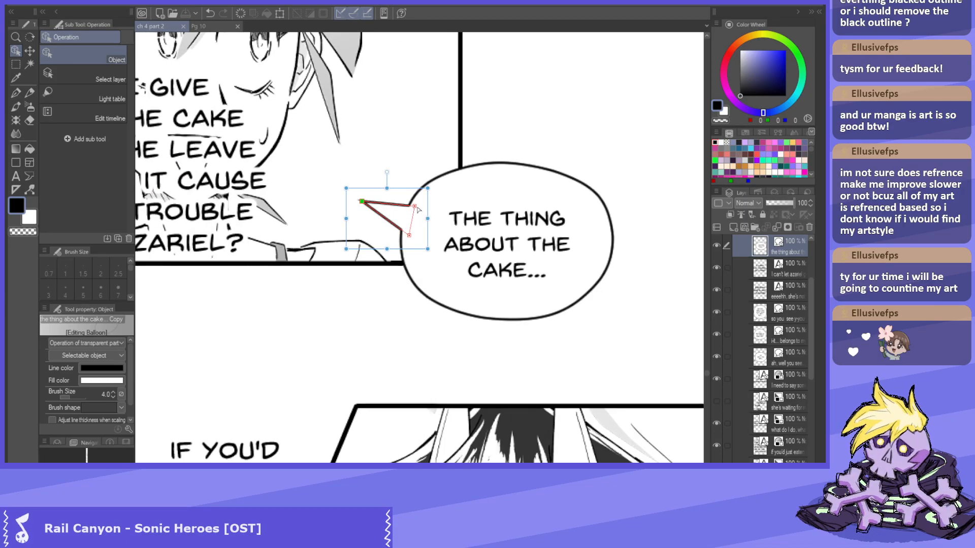
pyautogui.moveTo(418, 206); pyautogui.dragTo(419, 207)
pyautogui.click(362, 202)
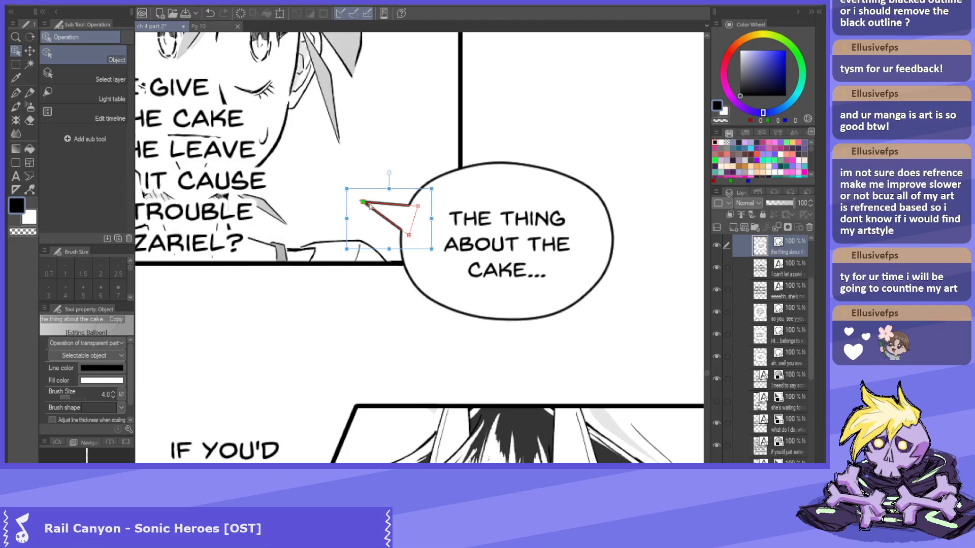
# Move the "If I give her the cake" text into the white space beside the sweating girl's panel, above "The thing about the cake..." balloon.
pyautogui.scroll(-3, 345, 324)
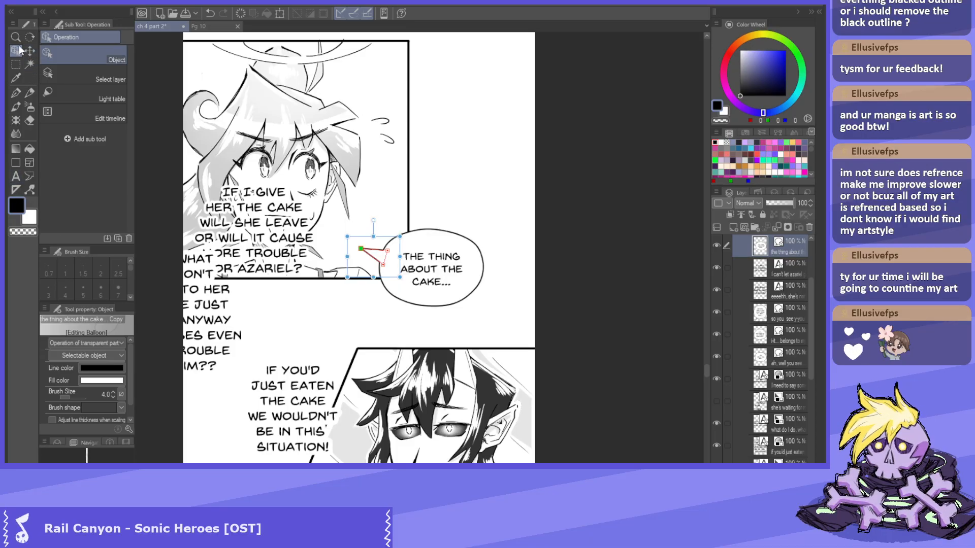
pyautogui.scroll(-3, 418, 285)
pyautogui.scroll(3, 337, 215)
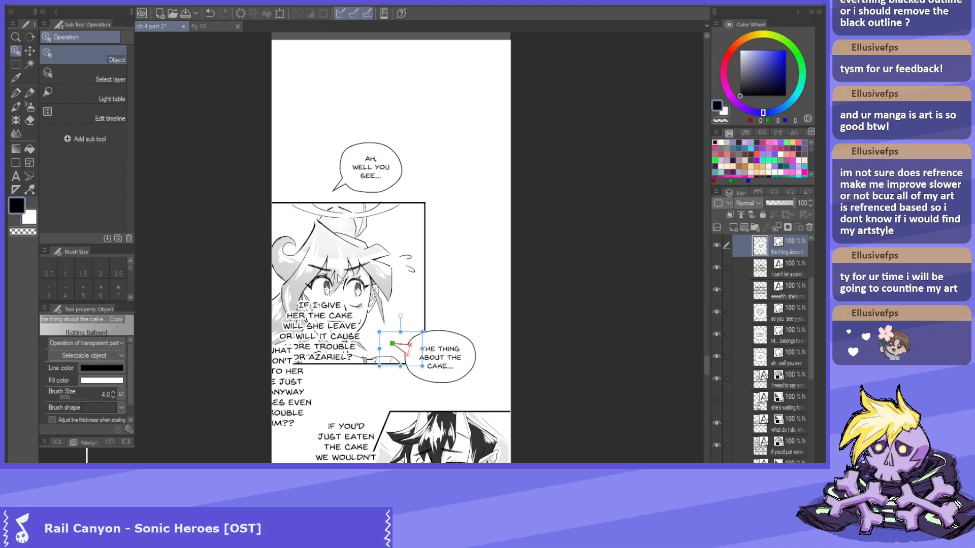
pyautogui.click(325, 345)
pyautogui.moveTo(325, 346); pyautogui.dragTo(540, 282)
pyautogui.scroll(1, 513, 289)
pyautogui.scroll(-2, 508, 305)
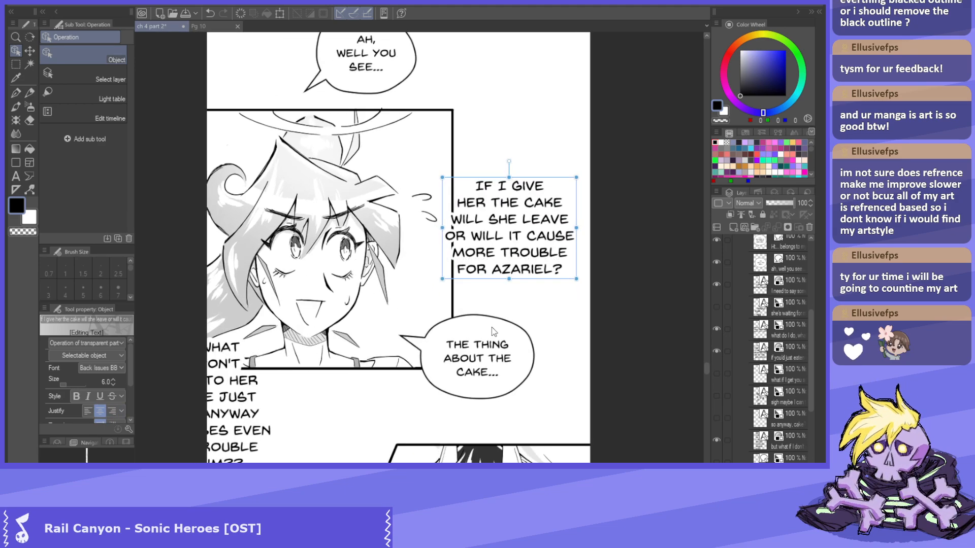
# Shift "The thing about the cake..." balloon slightly left and adjust its tail tip.
pyautogui.click(492, 328)
pyautogui.moveTo(491, 328); pyautogui.dragTo(470, 332)
pyautogui.moveTo(403, 345); pyautogui.dragTo(410, 337)
# Raise the "Ah, well you see..." balloon further above the panel, point its tail down toward the girl, and save the file.
pyautogui.scroll(3, 372, 103)
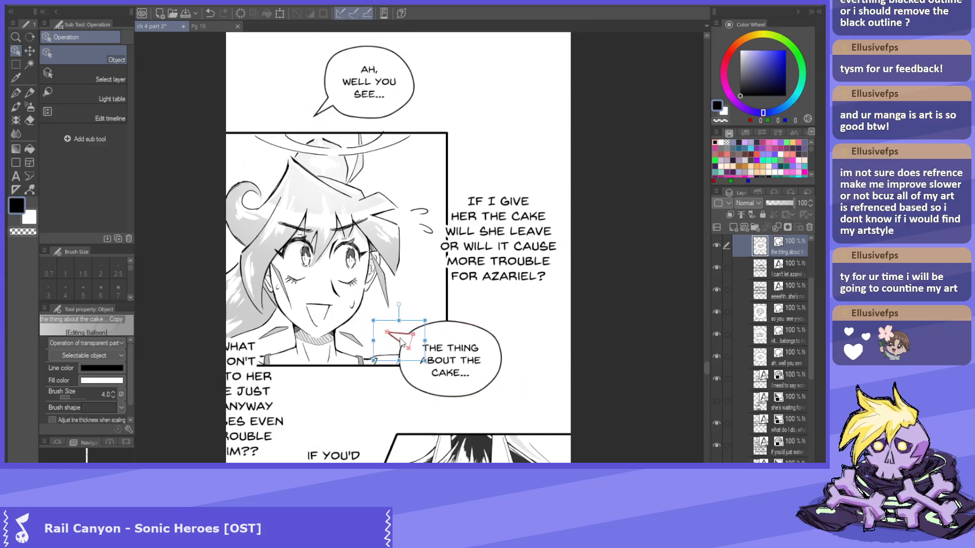
pyautogui.moveTo(372, 103); pyautogui.dragTo(363, 69)
pyautogui.click(332, 147)
pyautogui.moveTo(333, 100); pyautogui.dragTo(335, 154)
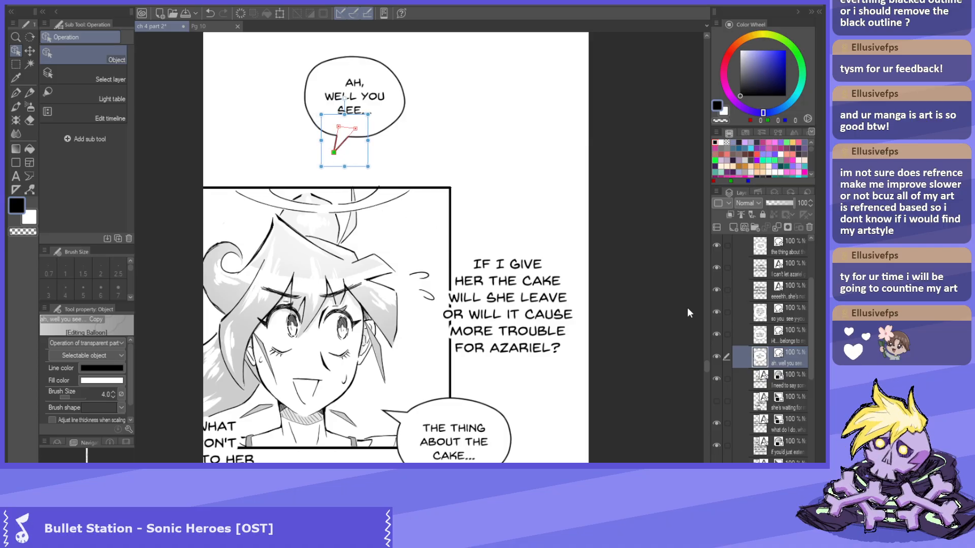
pyautogui.click(794, 357)
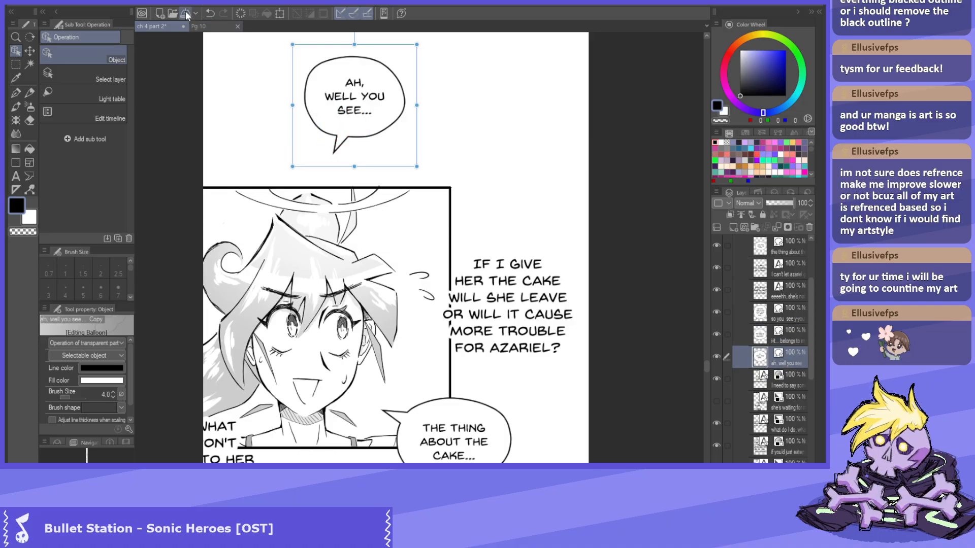
pyautogui.hotkey('ctrl', 's')
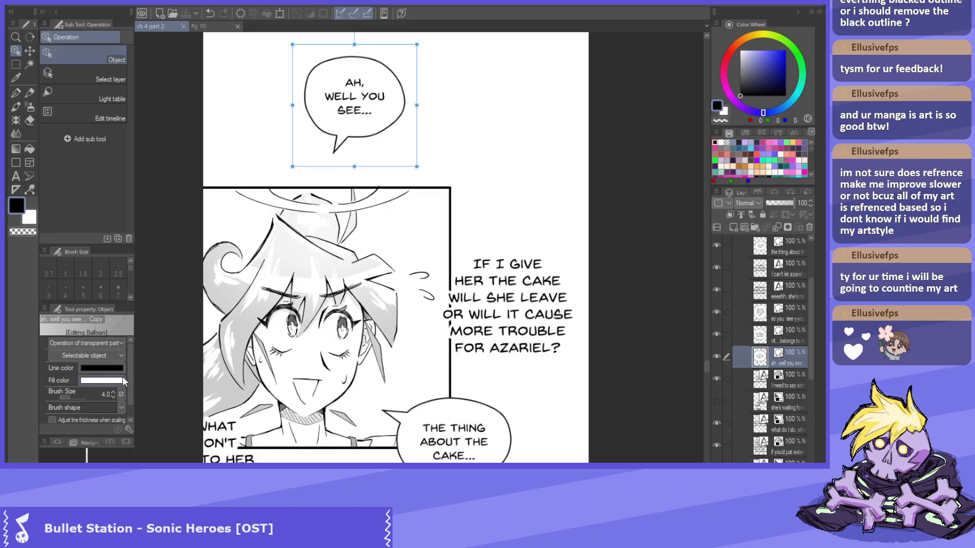
# Review the balloon placement around the sweating girl's panel and refine the tail of "The thing about the cake..." balloon.
pyautogui.hotkey('ctrl', '-')
pyautogui.hotkey('ctrl', '-')
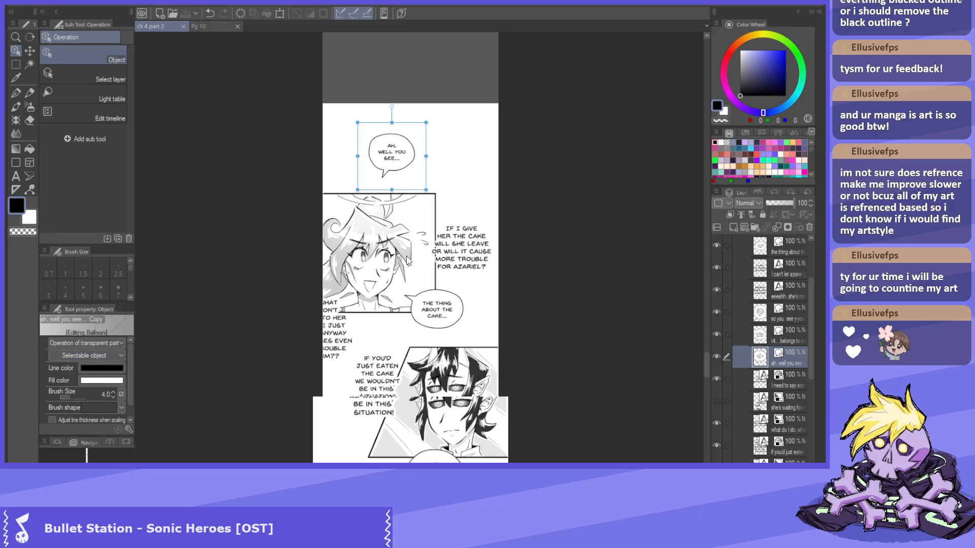
pyautogui.hotkey('ctrl', '-')
pyautogui.hotkey('ctrl', '-')
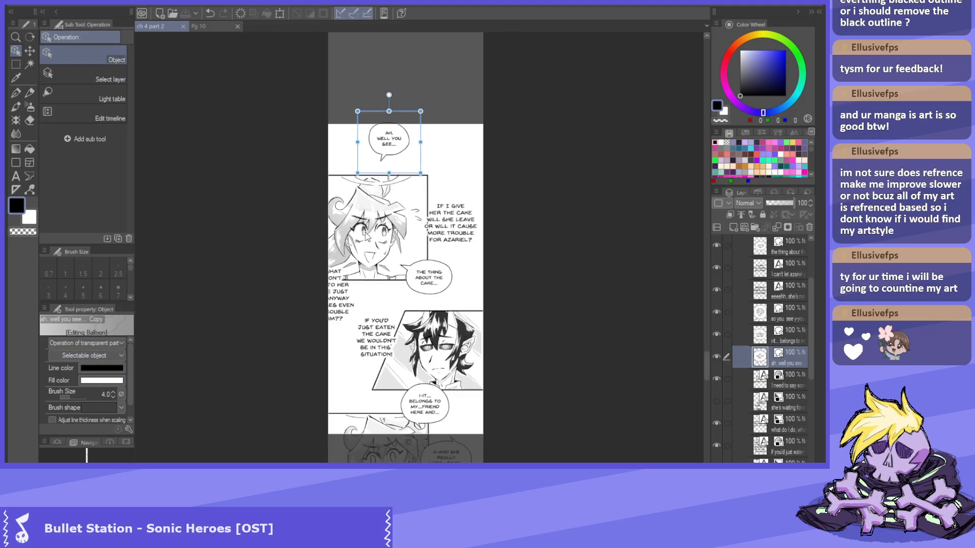
pyautogui.hotkey('ctrl', '+')
pyautogui.hotkey('ctrl', '+')
pyautogui.hotkey('ctrl', '+')
pyautogui.hotkey('ctrl', '+')
pyautogui.hotkey('ctrl', '+')
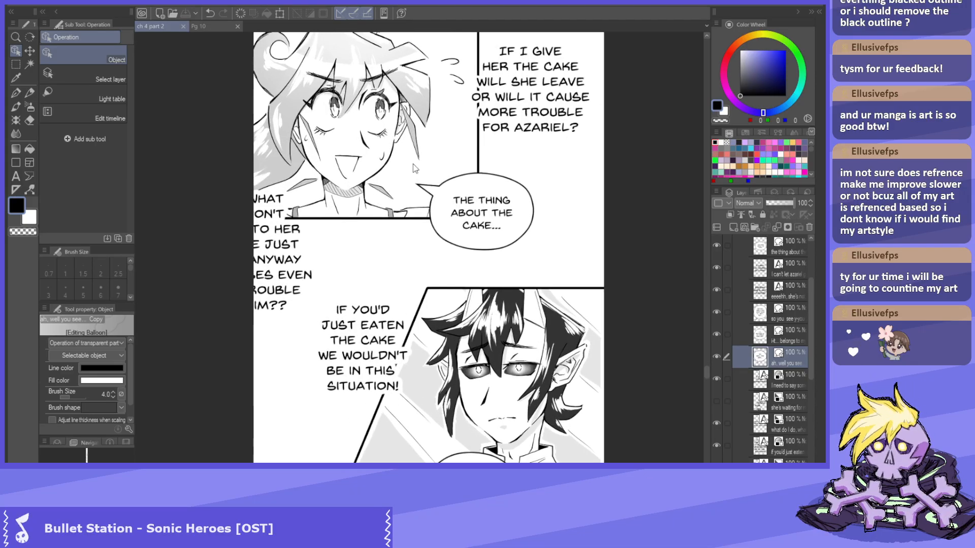
pyautogui.click(436, 196)
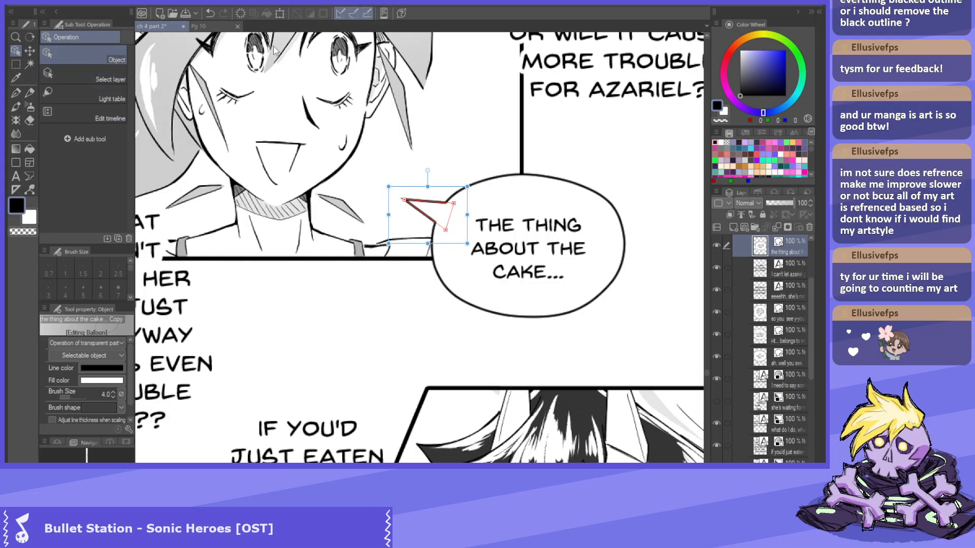
# Narrow the tail of "The thing about the cake..." balloon by moving the lower point of its base slightly upward.
pyautogui.scroll(-2, 246, 121)
pyautogui.scroll(3, 449, 165)
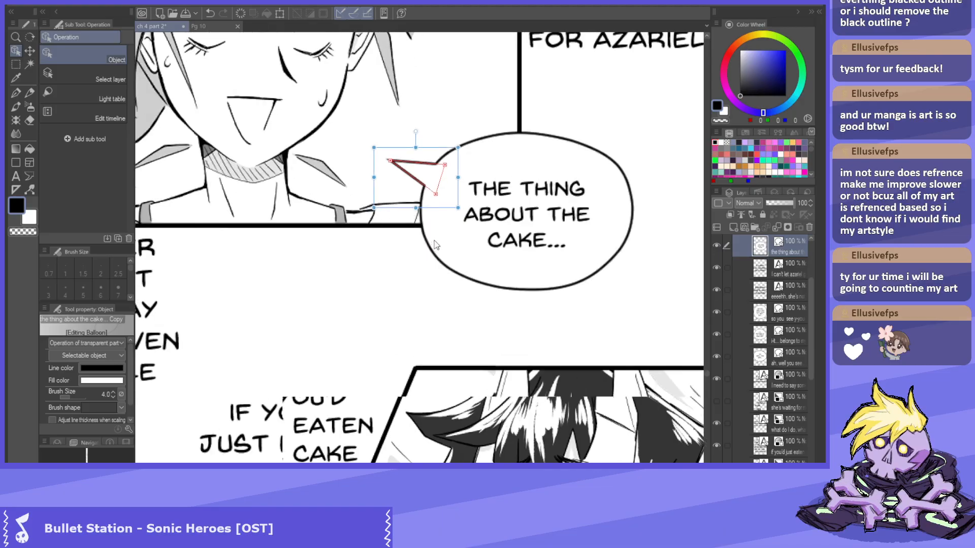
pyautogui.moveTo(437, 192); pyautogui.dragTo(439, 188)
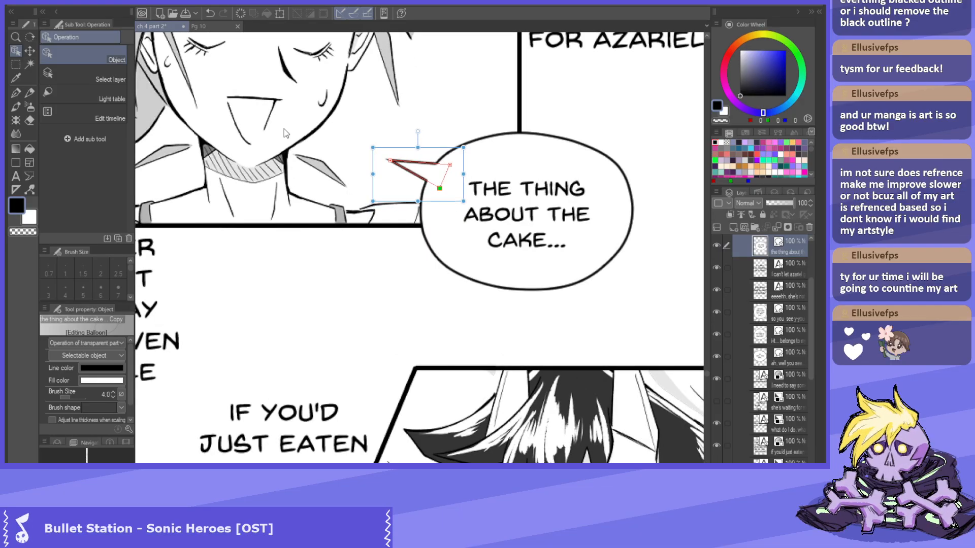
pyautogui.scroll(-3, 276, 121)
pyautogui.scroll(2, 298, 177)
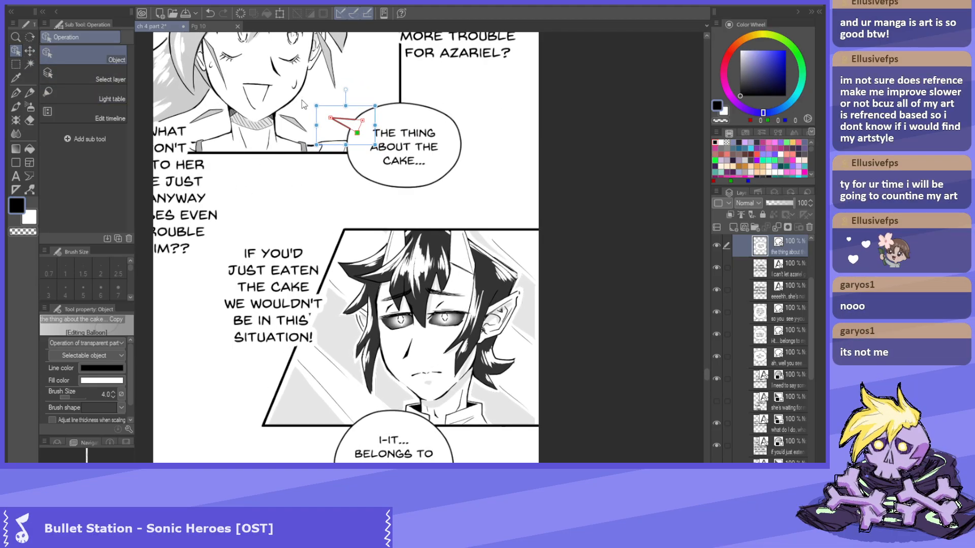
# Lower the "If you'd just eaten the cake" text and place the "But what if I don't give it to her" text above it, beside the horned boy's panel.
pyautogui.scroll(-3, 262, 133)
pyautogui.scroll(3, 355, 184)
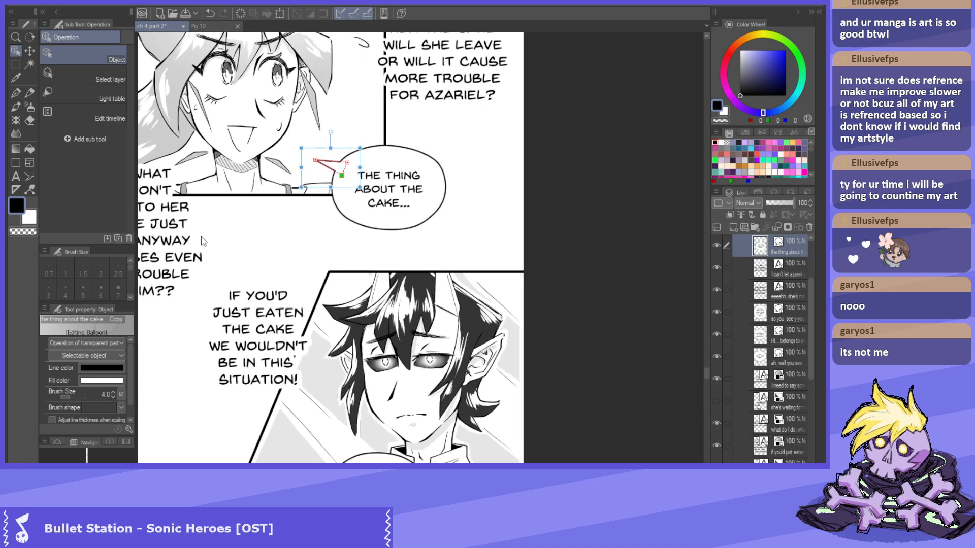
pyautogui.scroll(-3, 191, 290)
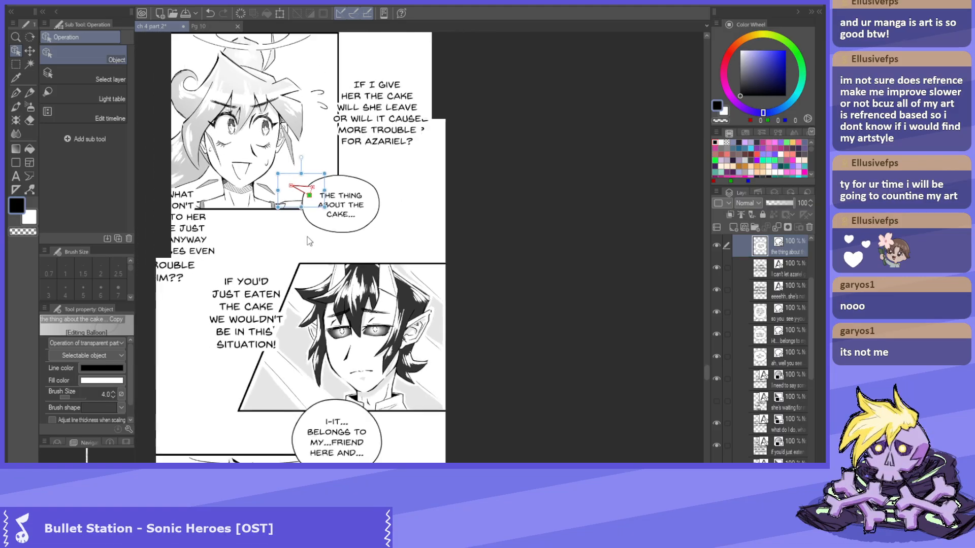
pyautogui.click(279, 279)
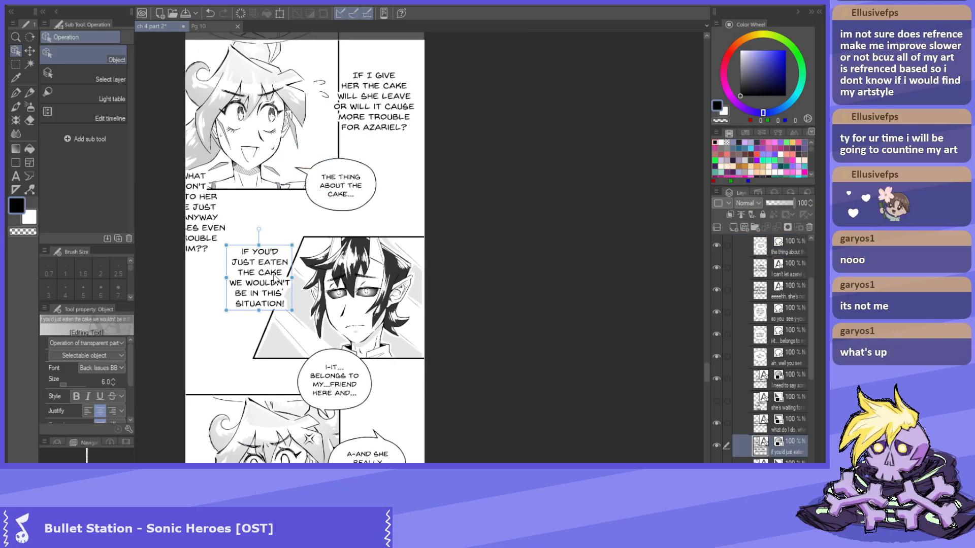
pyautogui.moveTo(268, 270); pyautogui.dragTo(263, 366)
pyautogui.moveTo(196, 223); pyautogui.dragTo(254, 292)
pyautogui.moveTo(253, 272); pyautogui.dragTo(257, 275)
# Nudge the "If I give her the cake" text slightly up beside the sweating girl's panel and save the file.
pyautogui.scroll(-4, 257, 277)
pyautogui.scroll(2, 316, 92)
pyautogui.click(338, 167)
pyautogui.moveTo(337, 170); pyautogui.dragTo(338, 160)
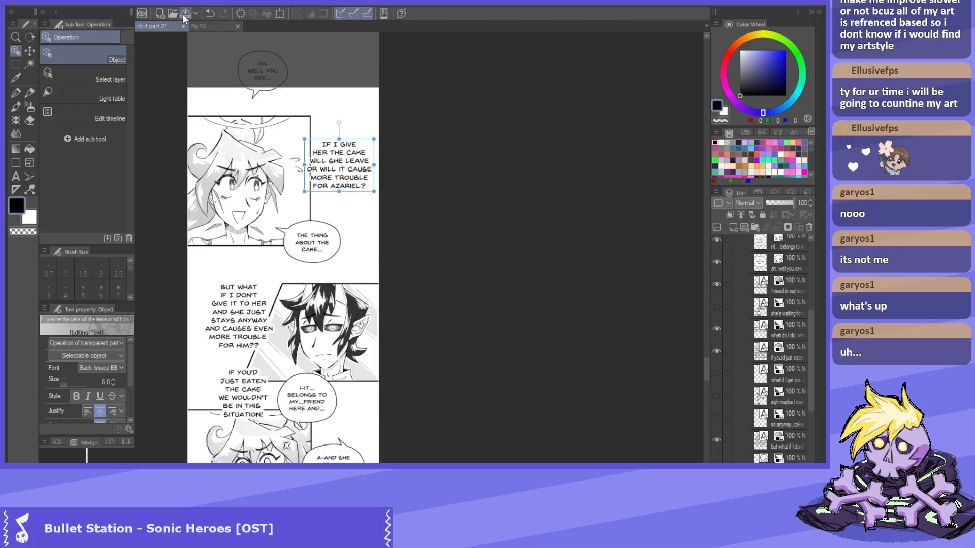
pyautogui.hotkey('ctrl', 's')
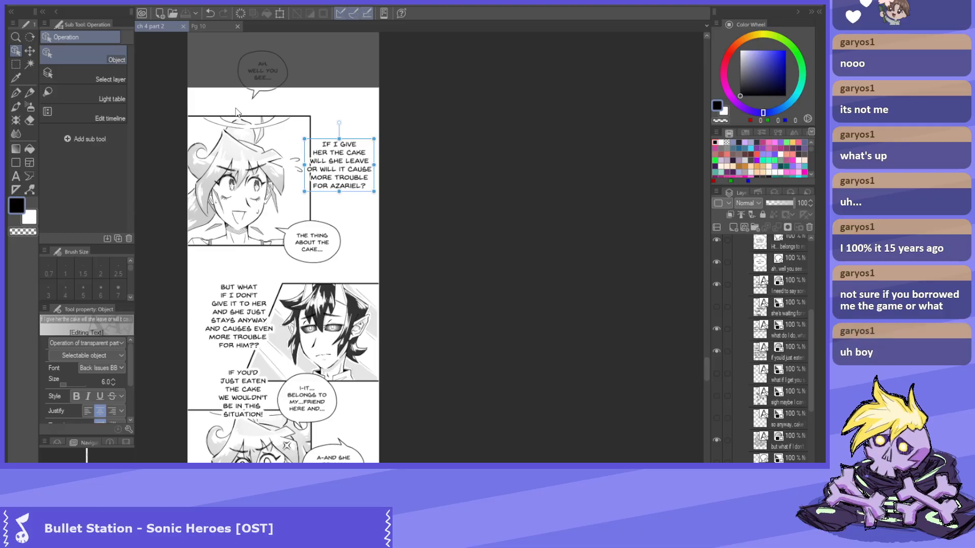
pyautogui.scroll(-2, 261, 97)
pyautogui.scroll(2, 325, 363)
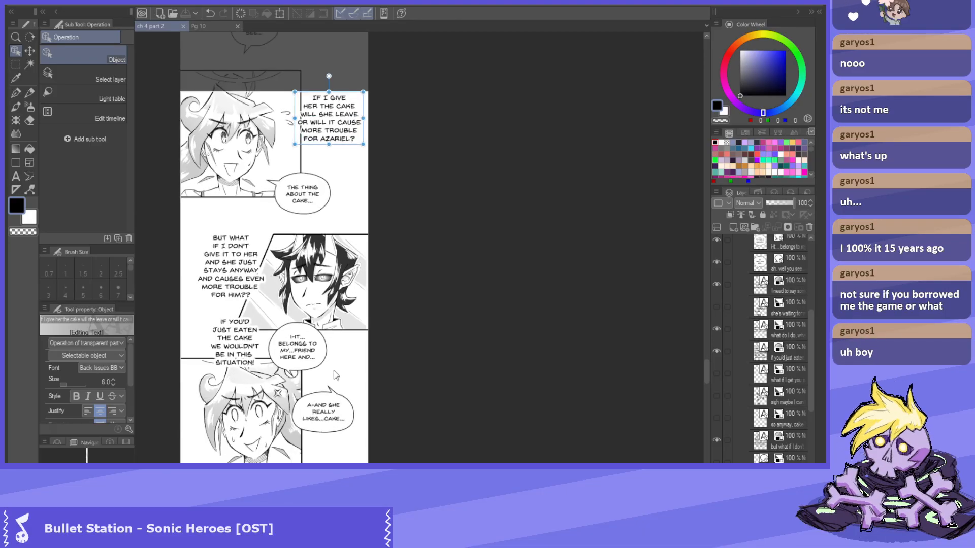
pyautogui.scroll(1, 265, 253)
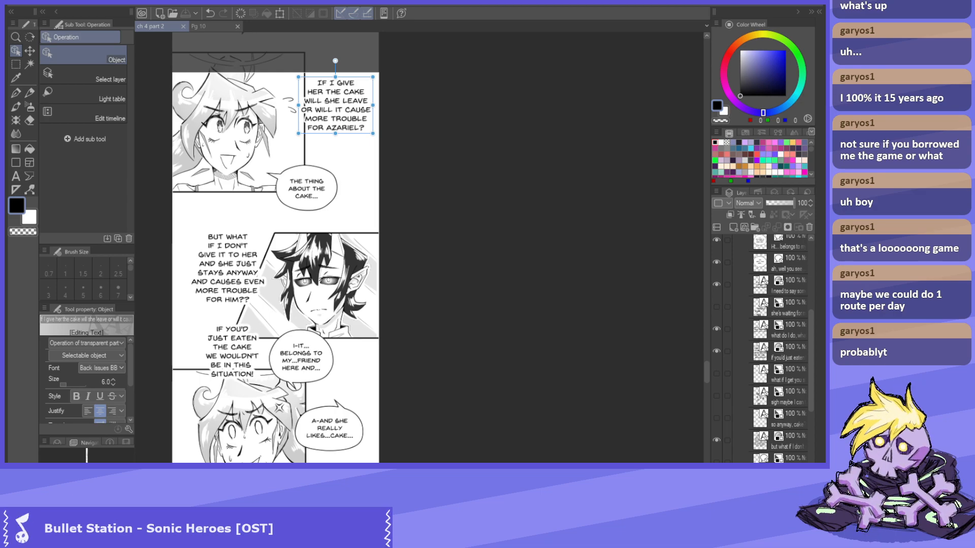
pyautogui.scroll(1, 223, 231)
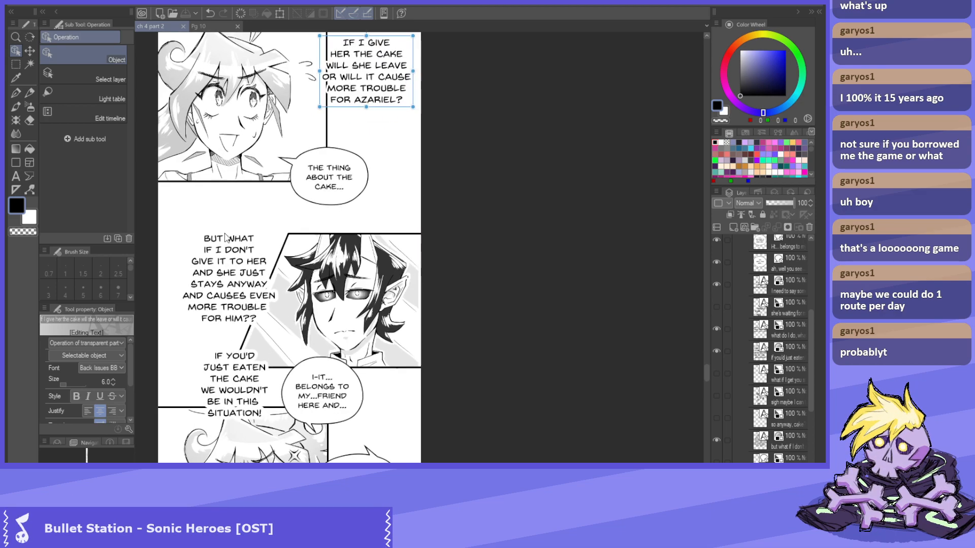
# Raise the "But what if I don't give it to her..." text above the slanted panel and save the file.
pyautogui.click(225, 237)
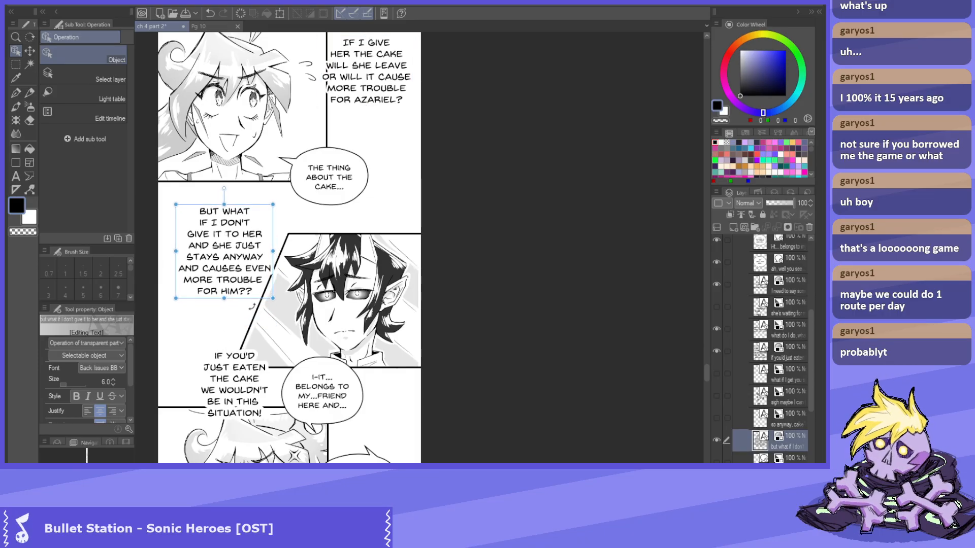
pyautogui.scroll(-2, 210, 153)
pyautogui.click(187, 14)
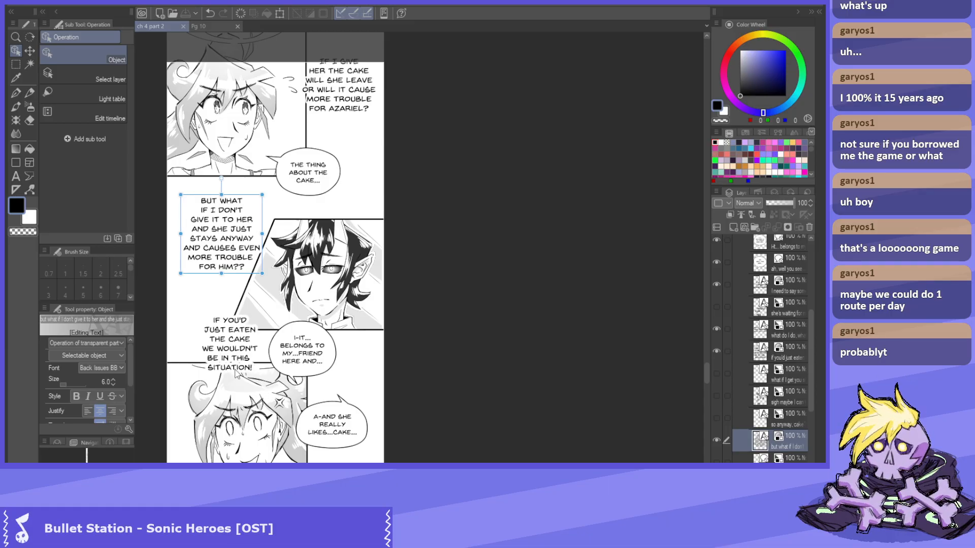
# Examine the lettering placement around the cake dialogue panels, from "The thing about the cake..." to "Damn it Daemy do something!".
pyautogui.scroll(1, 229, 362)
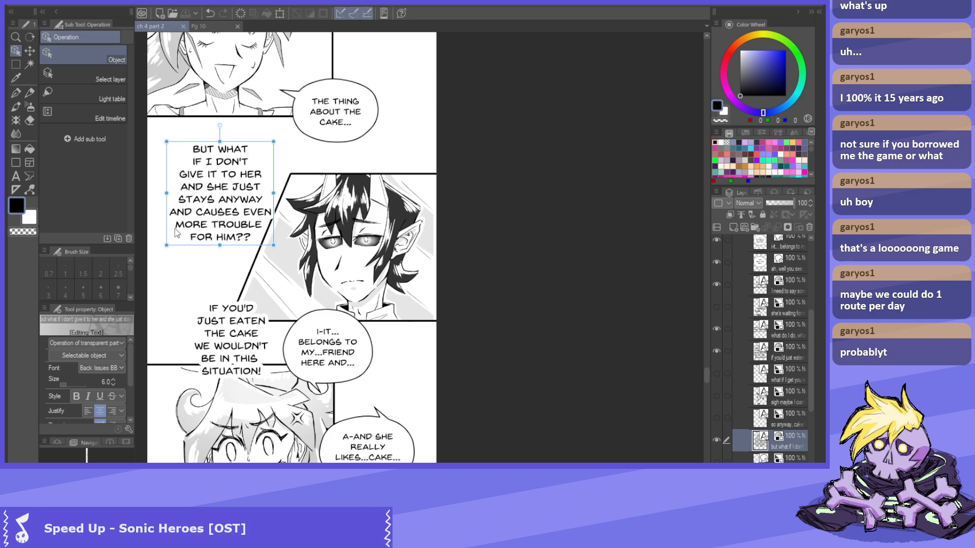
pyautogui.scroll(-2, 227, 361)
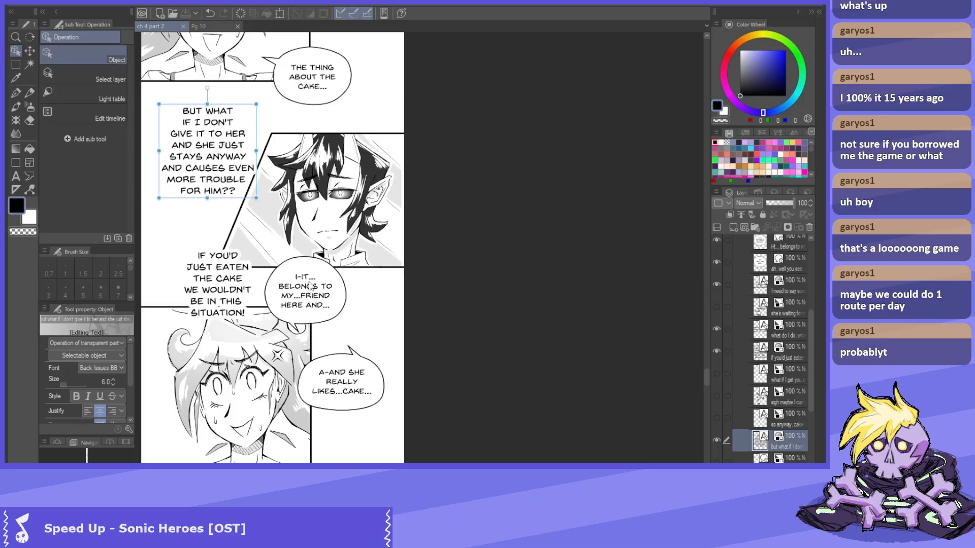
pyautogui.scroll(-6, 311, 283)
pyautogui.scroll(4, 302, 386)
pyautogui.scroll(-1, 301, 386)
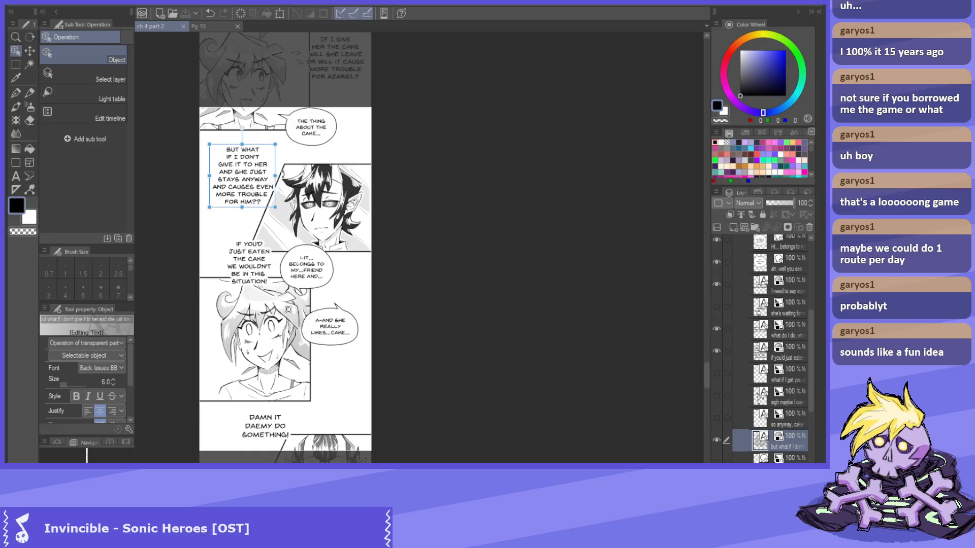
pyautogui.scroll(1, 262, 181)
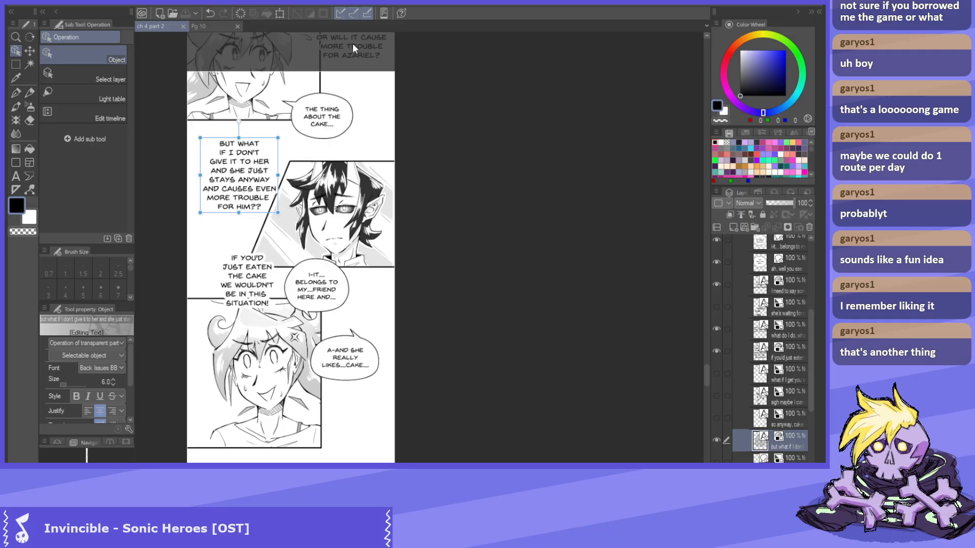
pyautogui.scroll(1, 346, 129)
pyautogui.scroll(-2, 264, 84)
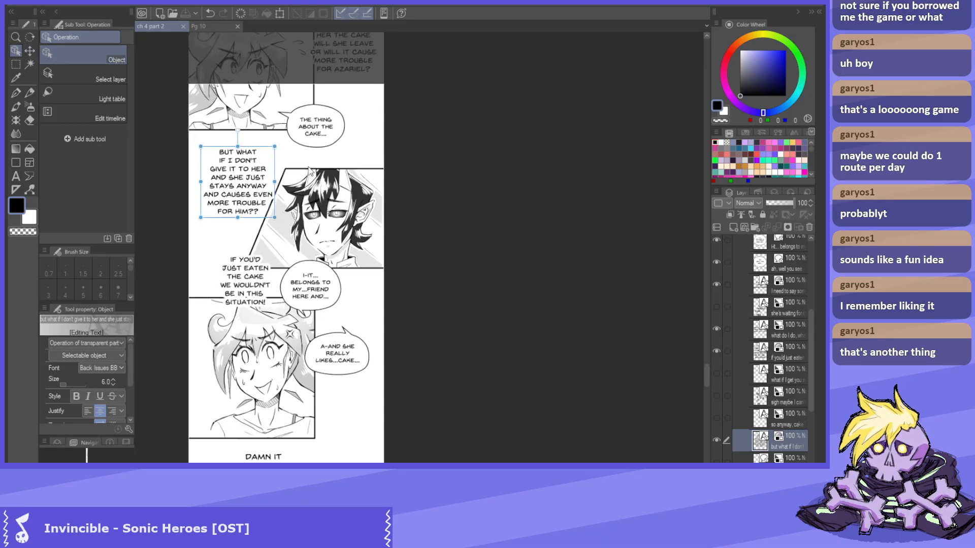
# Move the "The thing about the cake..." balloon further right of the girl's panel and nudge it slightly upward.
pyautogui.scroll(3, 335, 157)
pyautogui.moveTo(335, 158); pyautogui.dragTo(362, 154)
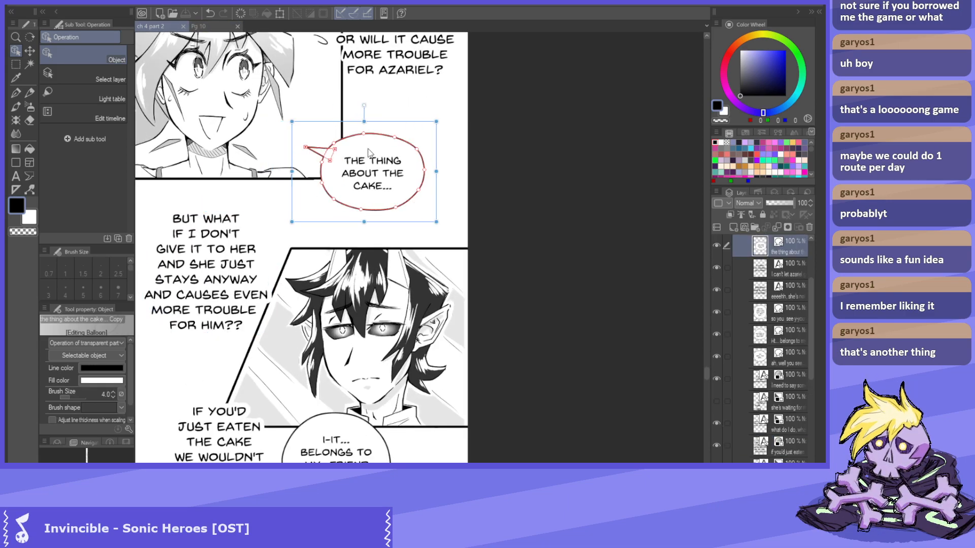
pyautogui.click(325, 152)
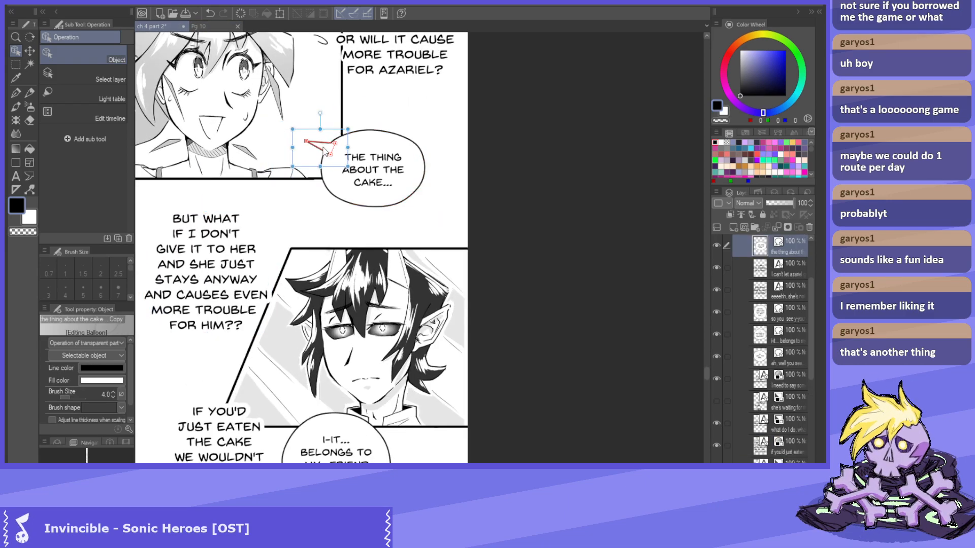
# Shift the "But what if I don't give it to her..." text slightly downward beside the slanted panel.
pyautogui.click(215, 236)
pyautogui.scroll(-1, 196, 249)
pyautogui.moveTo(197, 250); pyautogui.dragTo(193, 263)
pyautogui.scroll(1, 350, 127)
# Set the "If I give her the cake..." text to size 5.0 and move it right, clear of the panel border.
pyautogui.click(351, 126)
pyautogui.click(115, 383)
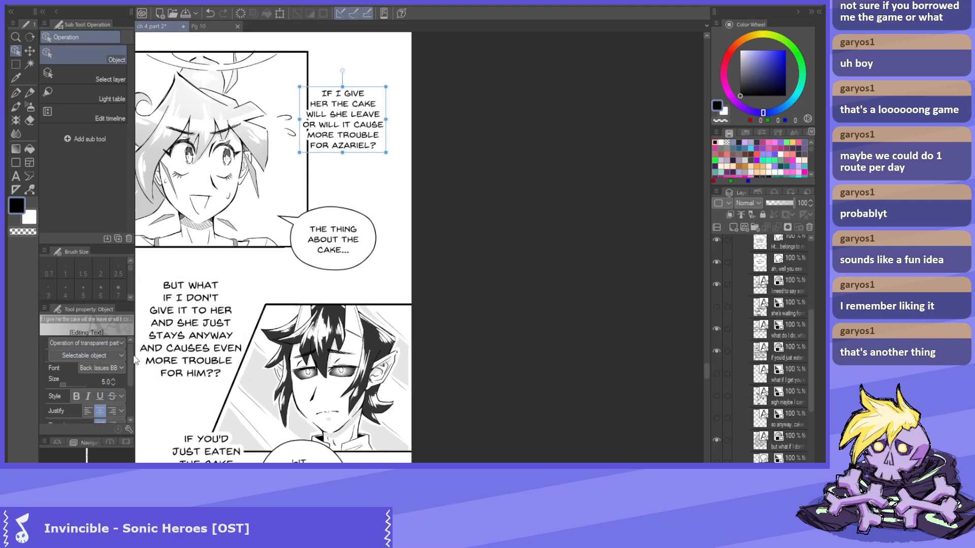
pyautogui.moveTo(358, 121)
pyautogui.mouseDown()
pyautogui.moveTo(381, 132)
pyautogui.moveTo(370, 116)
pyautogui.moveTo(373, 131)
pyautogui.mouseUp()
pyautogui.scroll(-2, 212, 278)
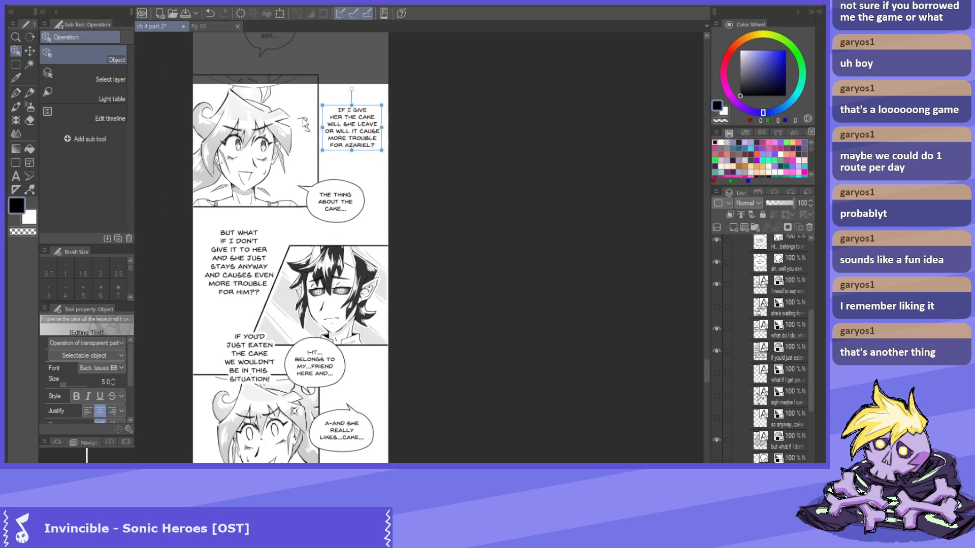
# Set the "But what if I don't give it to her..." text to size 5.0 and move it up in the gutter.
pyautogui.scroll(1, 212, 278)
pyautogui.click(212, 279)
pyautogui.click(114, 385)
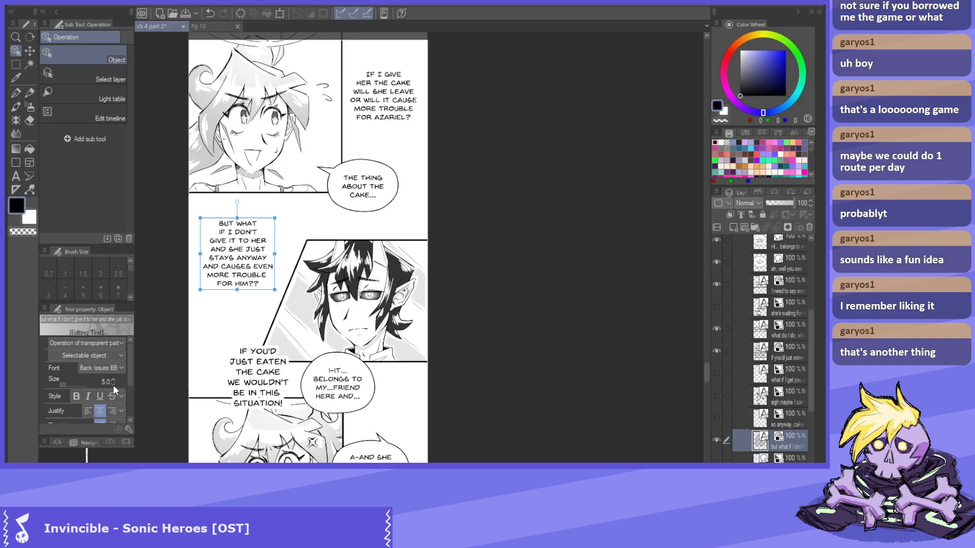
pyautogui.scroll(1, 243, 248)
pyautogui.moveTo(243, 248); pyautogui.dragTo(236, 196)
# Move the "If you'd just eaten the cake..." text down over the lower part of the nervous girl's panel.
pyautogui.moveTo(250, 333); pyautogui.dragTo(252, 290)
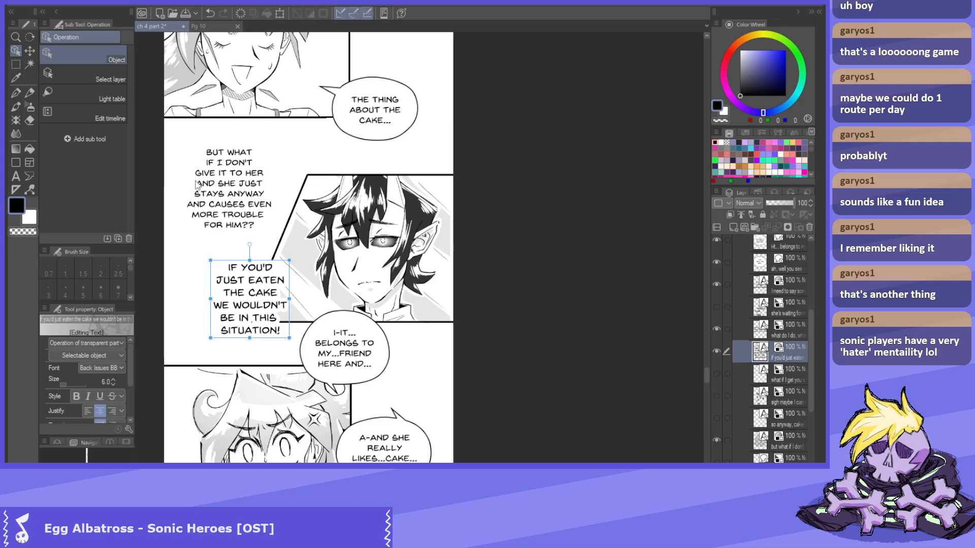
pyautogui.scroll(-3, 180, 172)
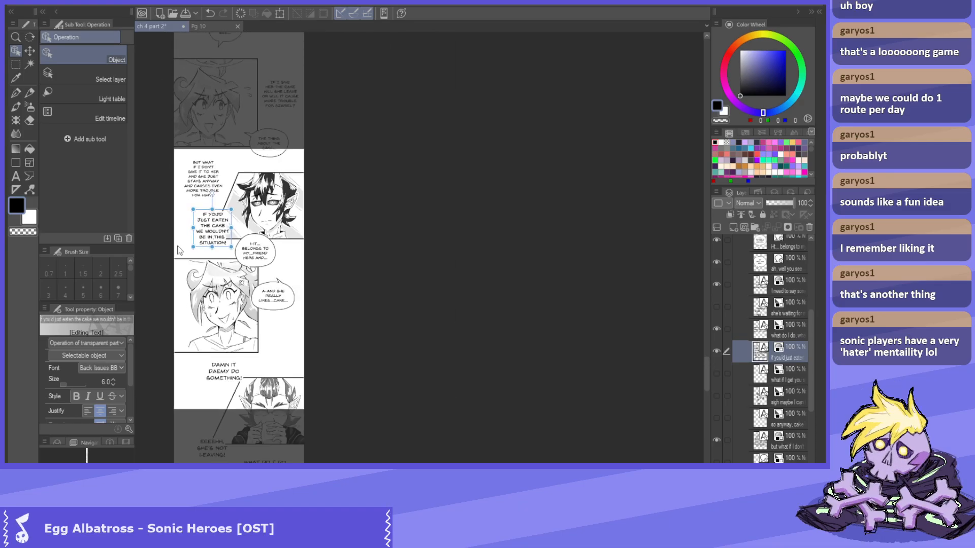
pyautogui.scroll(2, 175, 216)
pyautogui.scroll(1, 158, 124)
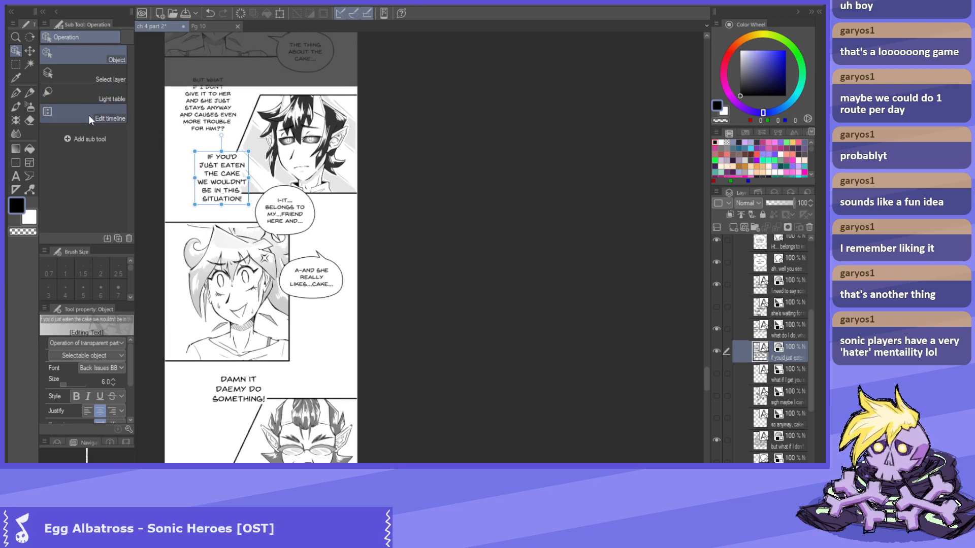
pyautogui.scroll(-1, 223, 192)
pyautogui.scroll(-2, 227, 175)
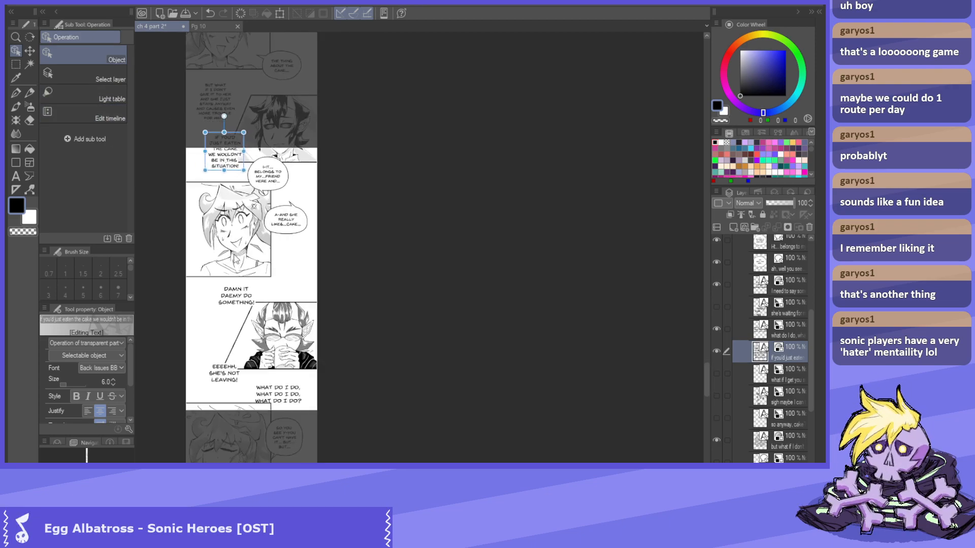
pyautogui.moveTo(222, 143); pyautogui.dragTo(227, 260)
# Set the "Damn it Daemy do something!" text to size 6.0 and place it left of the mug-drinking character's panel.
pyautogui.click(248, 307)
pyautogui.scroll(2, 244, 305)
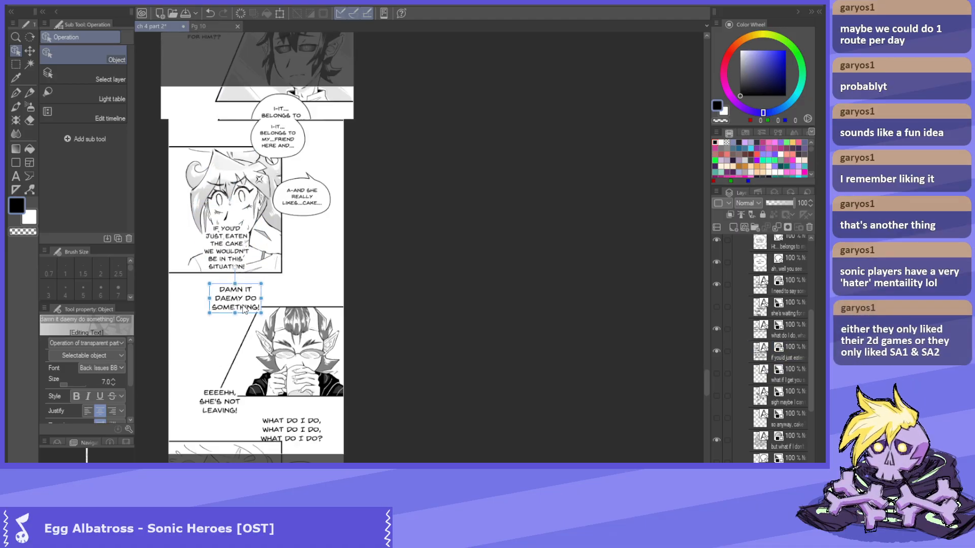
pyautogui.click(112, 384)
pyautogui.scroll(1, 169, 310)
pyautogui.moveTo(261, 287); pyautogui.dragTo(248, 296)
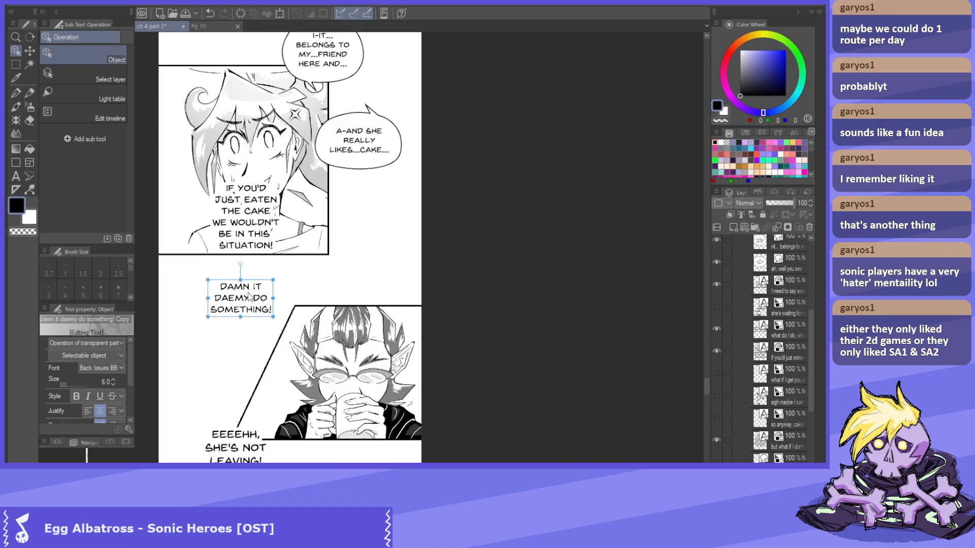
# Move the "Eeeehh, she's not leaving!" text up beside the mug panel's slanted edge and set its size to 6.0.
pyautogui.moveTo(243, 447); pyautogui.dragTo(220, 365)
pyautogui.scroll(-2, 218, 365)
pyautogui.scroll(1, 259, 391)
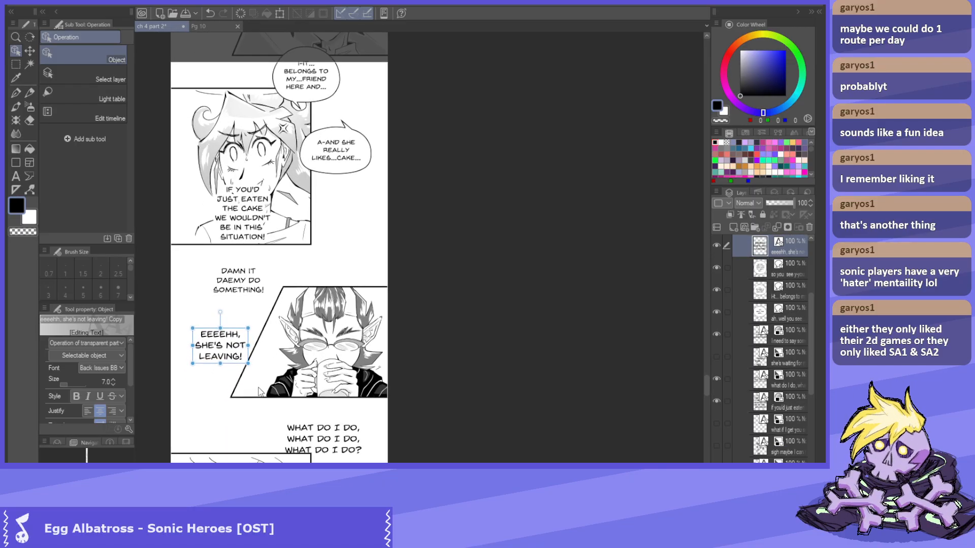
pyautogui.scroll(1, 259, 391)
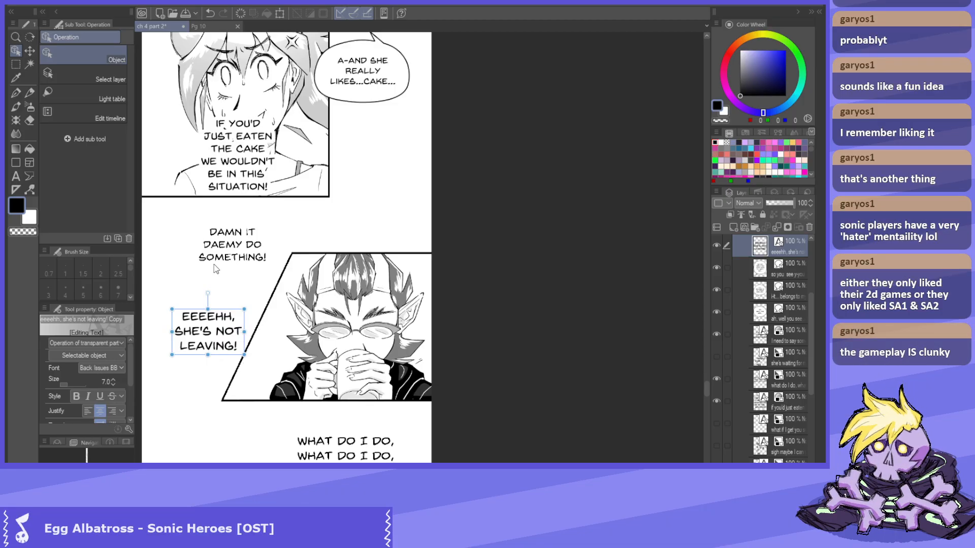
pyautogui.scroll(-3, 232, 382)
pyautogui.scroll(2, 233, 381)
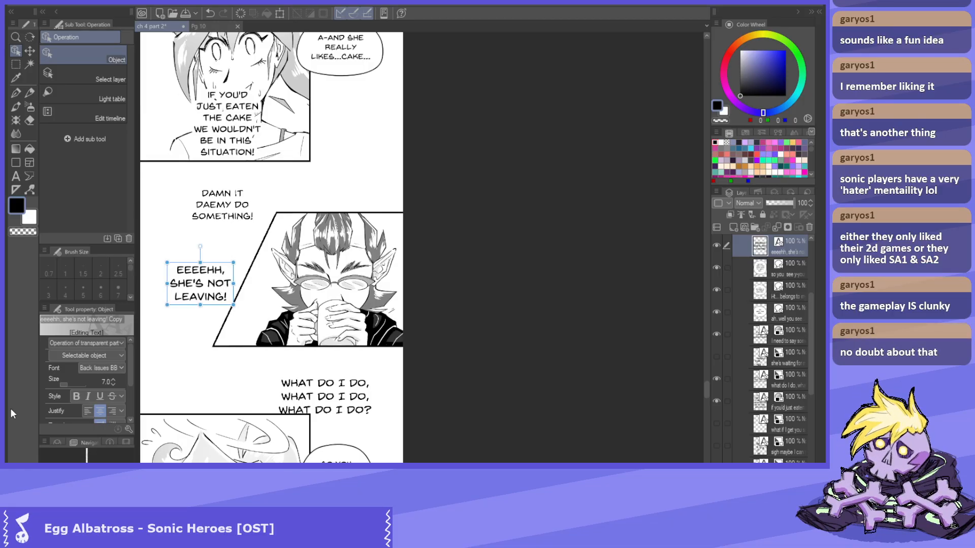
pyautogui.scroll(1, 149, 292)
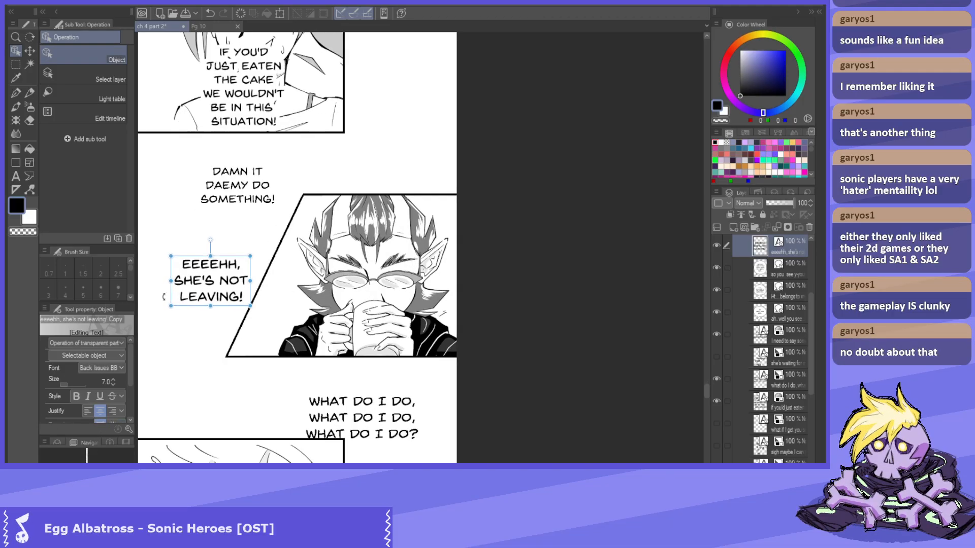
pyautogui.scroll(-1, 214, 284)
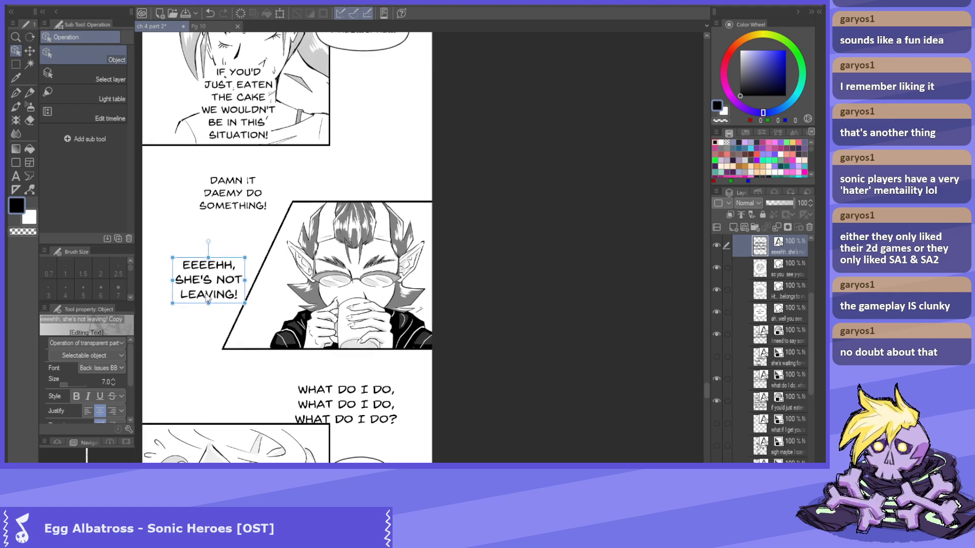
pyautogui.click(113, 383)
pyautogui.moveTo(213, 281); pyautogui.dragTo(219, 282)
# Place the "What do I do" text just below the mug panel and set its size to 6.0.
pyautogui.click(351, 401)
pyautogui.moveTo(358, 396); pyautogui.dragTo(363, 373)
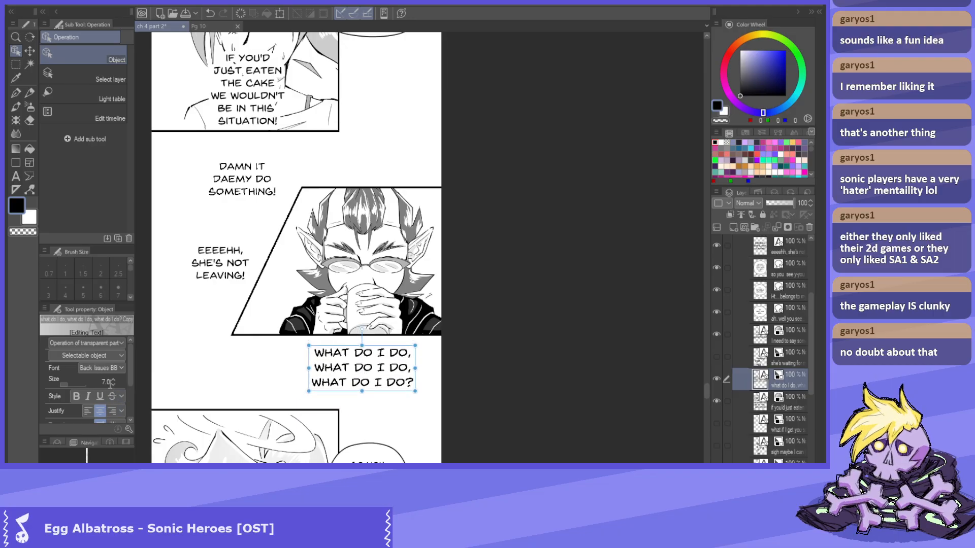
pyautogui.click(113, 384)
pyautogui.scroll(1, 381, 363)
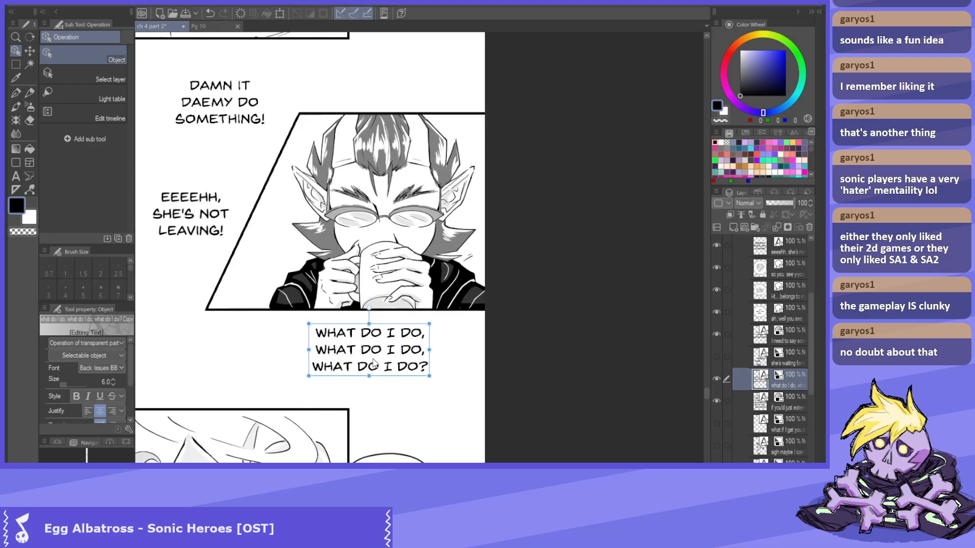
pyautogui.click(172, 216)
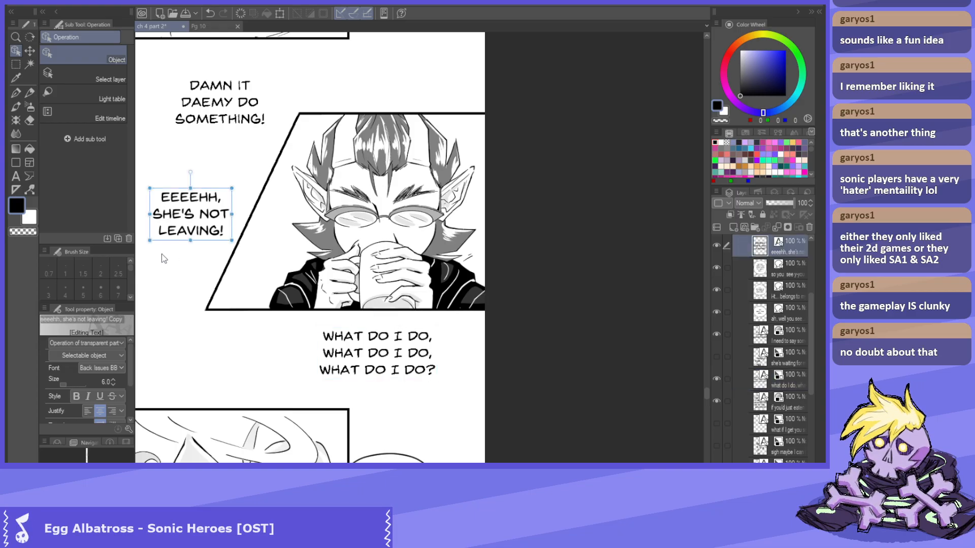
pyautogui.click(366, 372)
# Move the "So you see y-you can't have it..." balloon right, clear of the girl's panel border.
pyautogui.scroll(-2, 371, 337)
pyautogui.scroll(3, 380, 309)
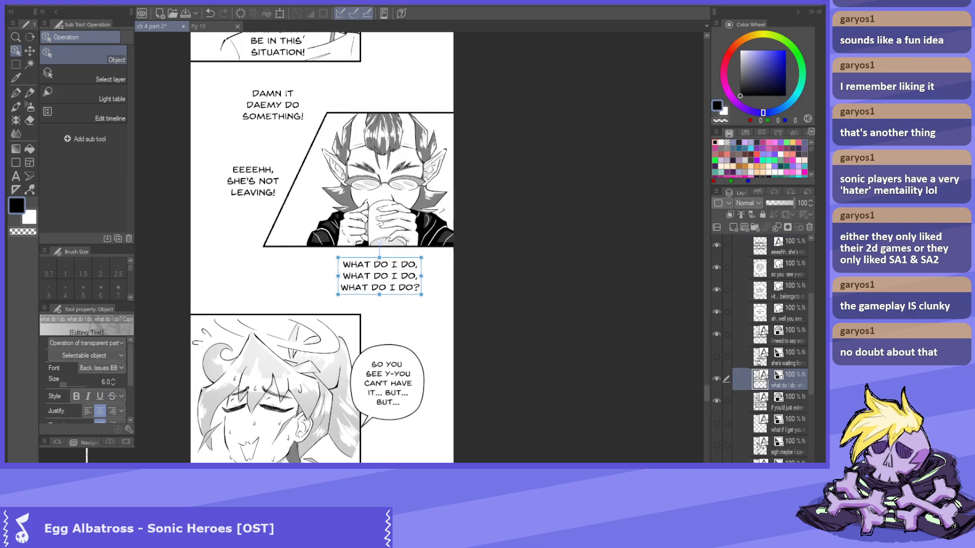
pyautogui.moveTo(383, 415); pyautogui.dragTo(398, 412)
pyautogui.scroll(-2, 416, 326)
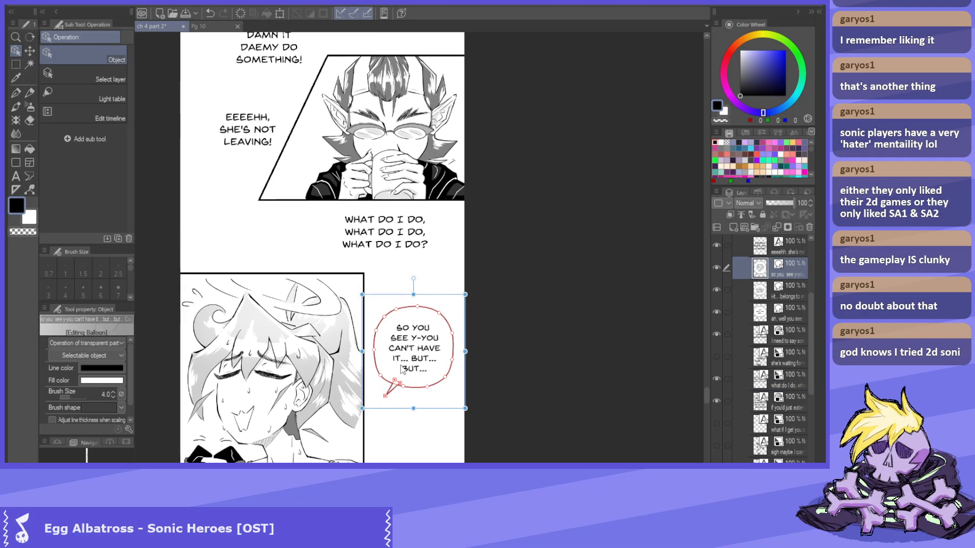
pyautogui.scroll(-1, 330, 342)
pyautogui.scroll(3, 305, 294)
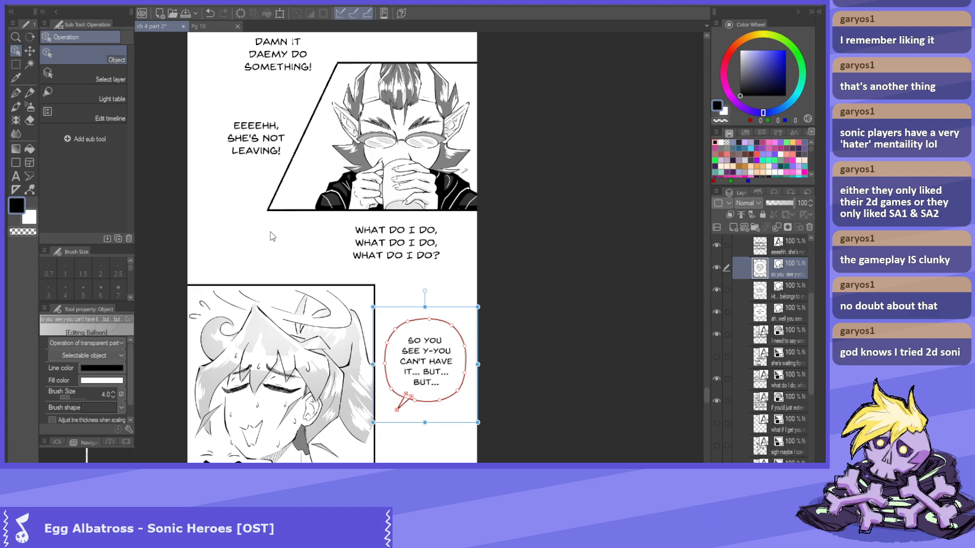
# Shift the "What do I do" text left between the two panels and turn its anti-aliasing on.
pyautogui.moveTo(385, 247); pyautogui.dragTo(355, 248)
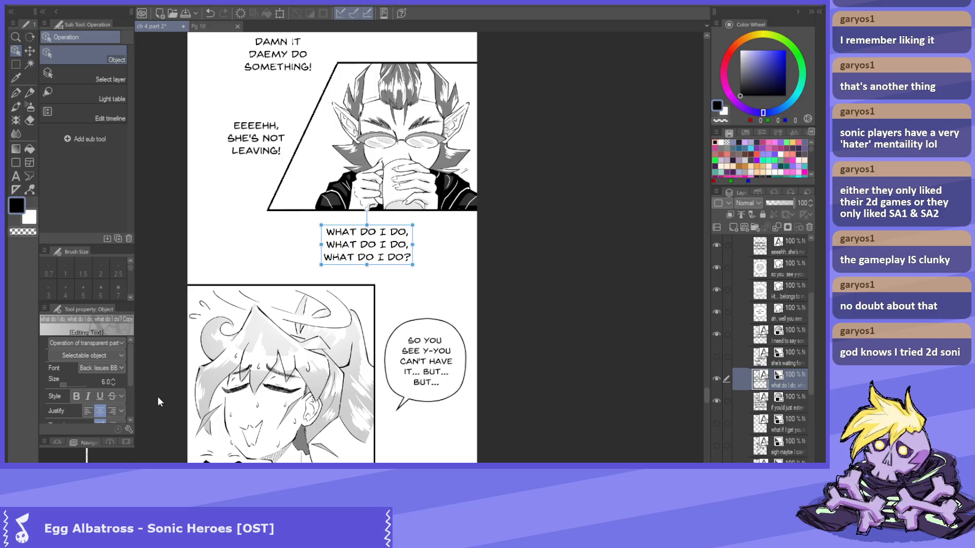
pyautogui.moveTo(130, 377); pyautogui.dragTo(132, 391)
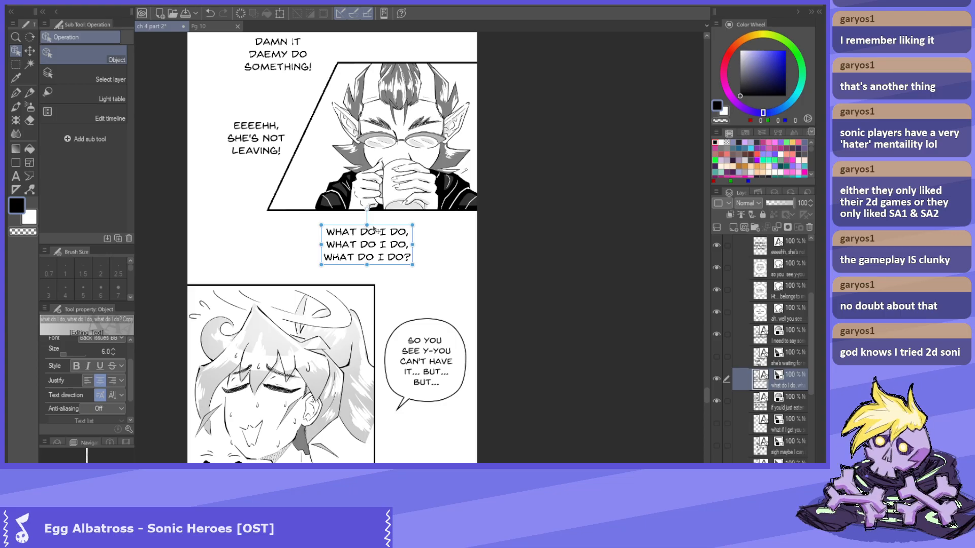
pyautogui.scroll(1, 374, 229)
pyautogui.scroll(-2, 108, 384)
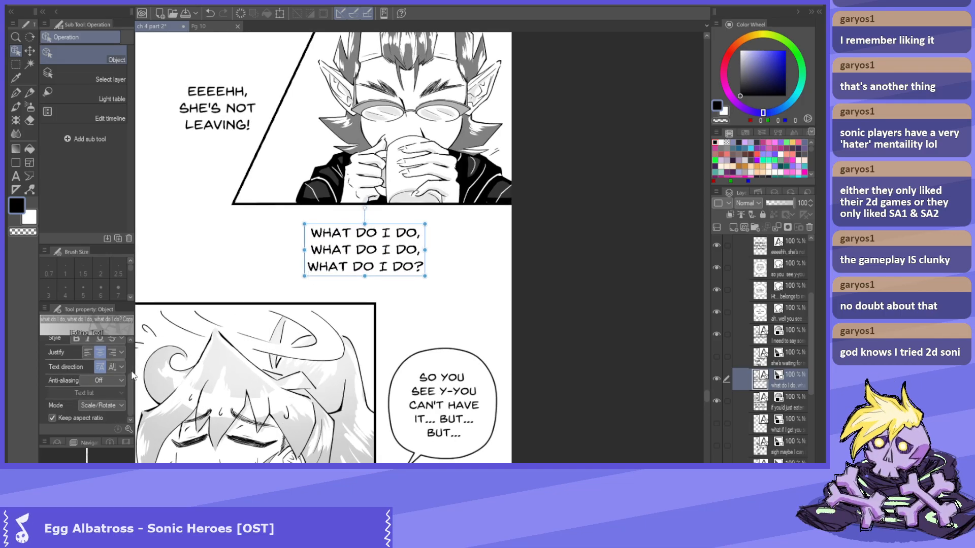
pyautogui.click(108, 381)
pyautogui.click(103, 391)
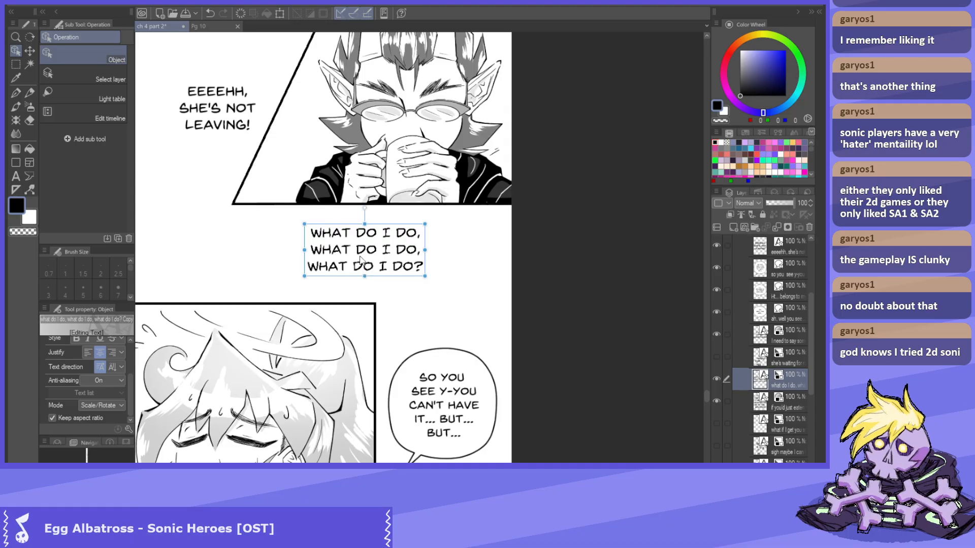
pyautogui.moveTo(361, 260); pyautogui.dragTo(329, 264)
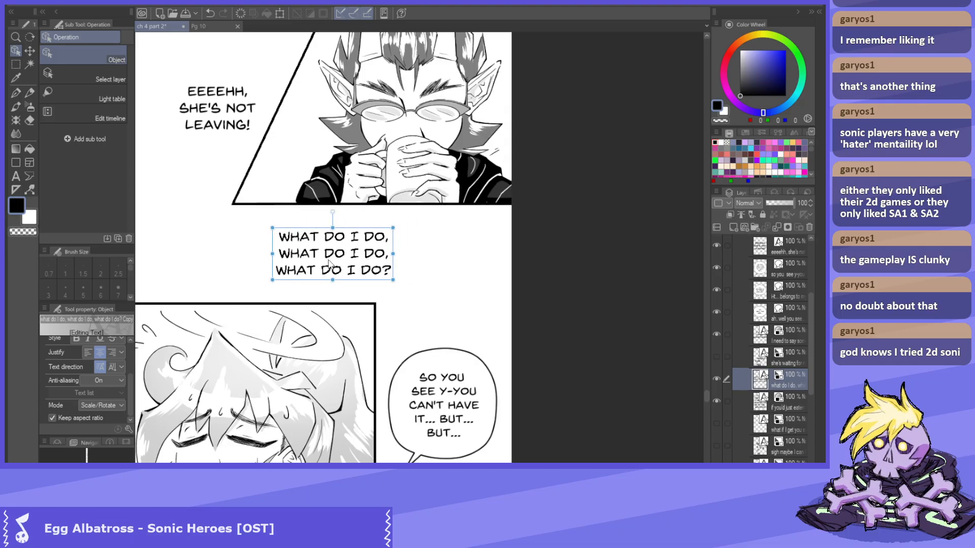
# Change the expression color of the "What do I do" text from its layer properties.
pyautogui.click(774, 192)
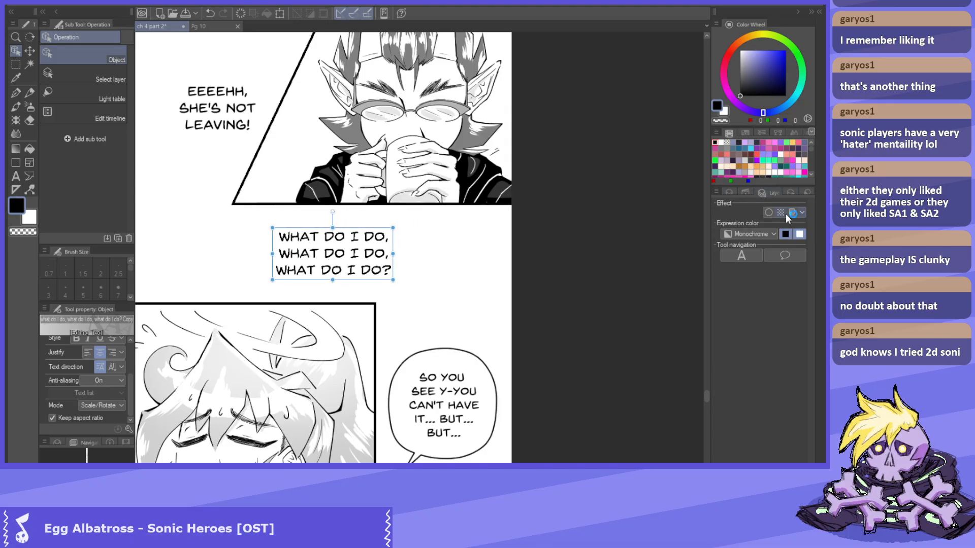
pyautogui.click(768, 233)
pyautogui.click(761, 255)
# Check the layer properties of the "Eeeehh, she's not leaving!" and "So you see y-you..." texts and save the comic.
pyautogui.click(217, 108)
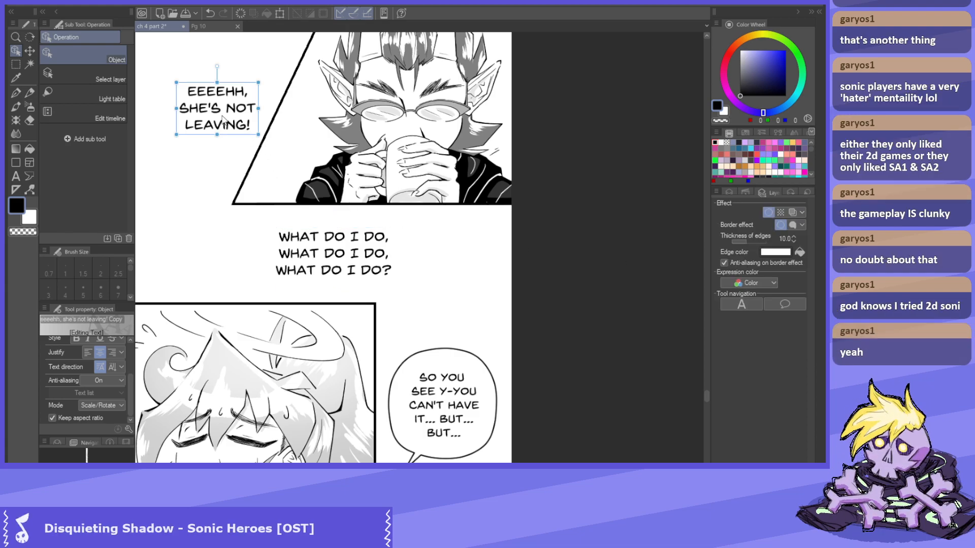
pyautogui.click(443, 405)
pyautogui.hotkey('ctrl', '-')
pyautogui.hotkey('ctrl', '-')
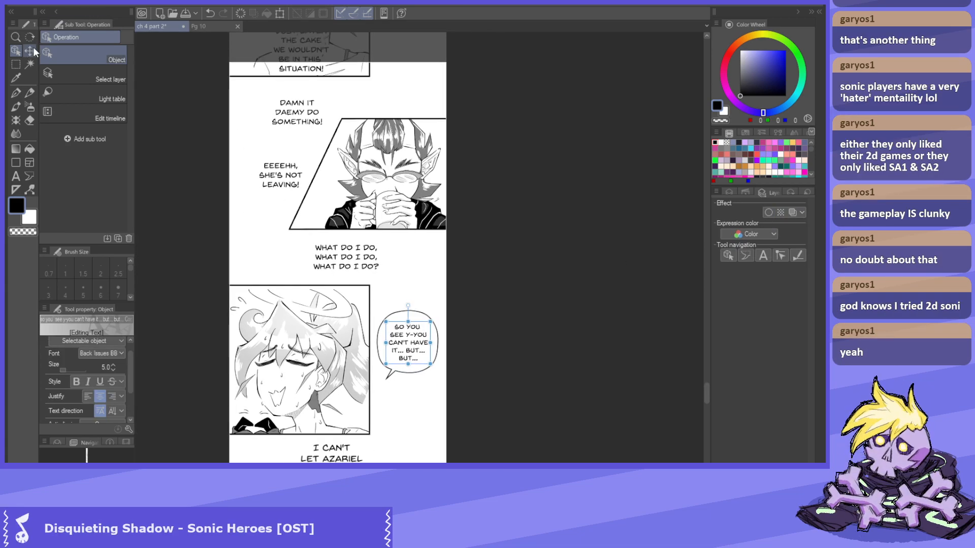
pyautogui.click(186, 14)
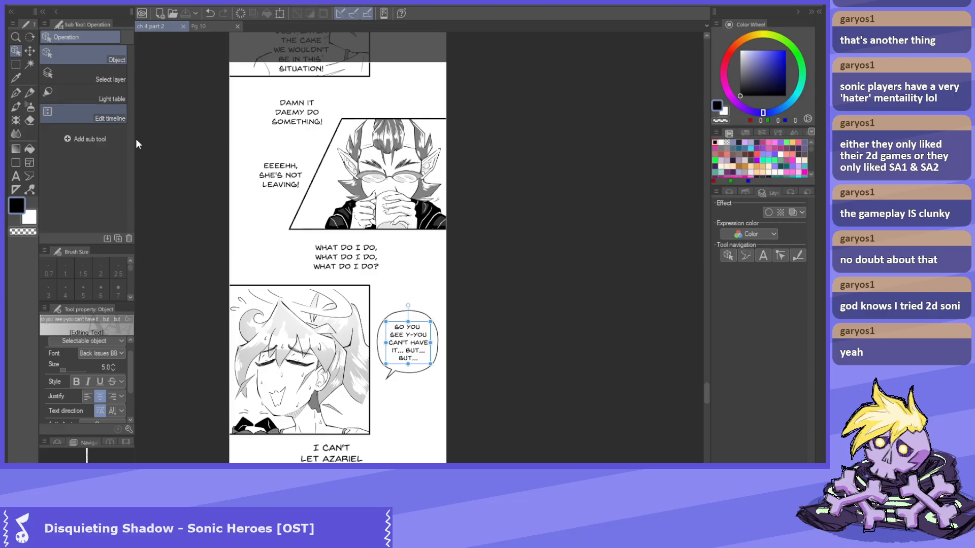
# Move the "Eeeehh, she's not leaving!" text down and right so it overlaps the mug panel's slanted border.
pyautogui.scroll(2, 307, 217)
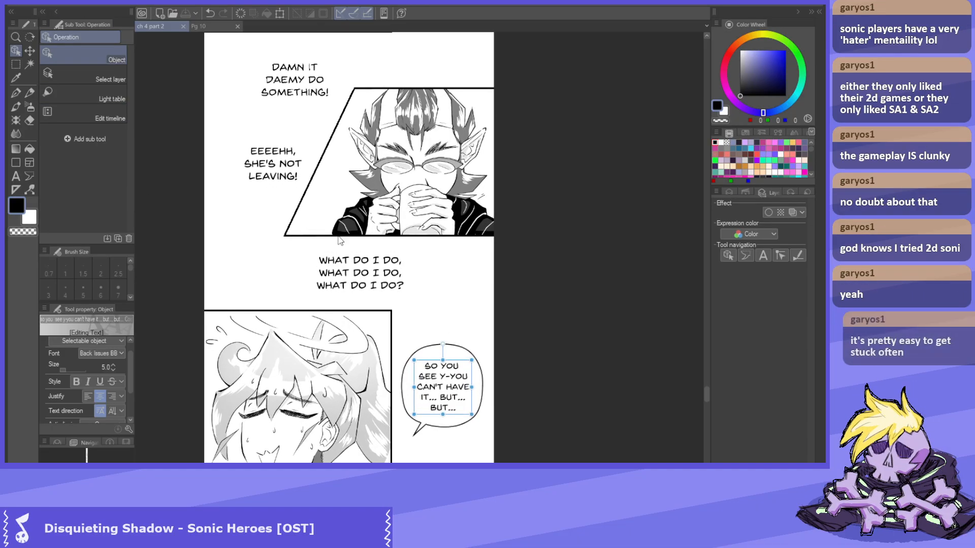
pyautogui.scroll(-2, 339, 241)
pyautogui.scroll(1, 276, 140)
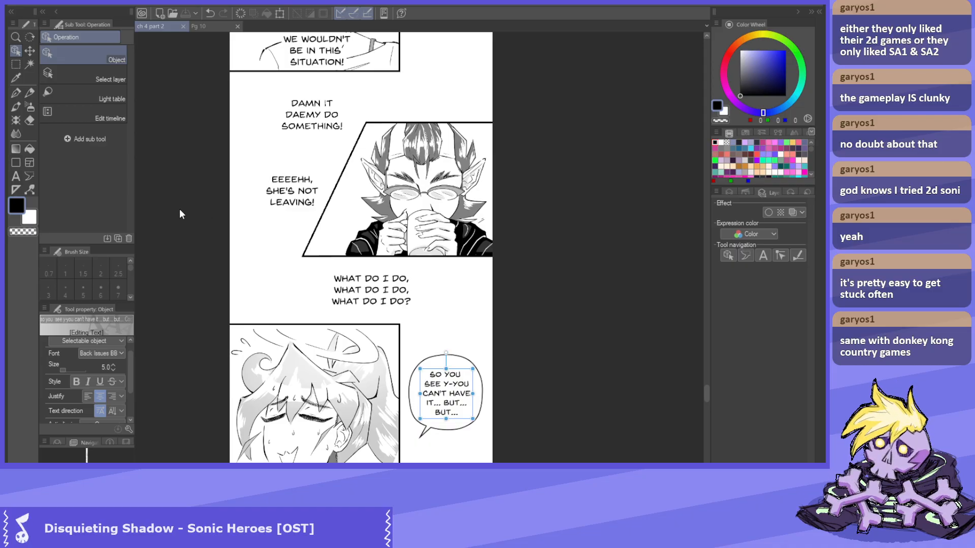
pyautogui.scroll(1, 386, 305)
pyautogui.scroll(1, 325, 246)
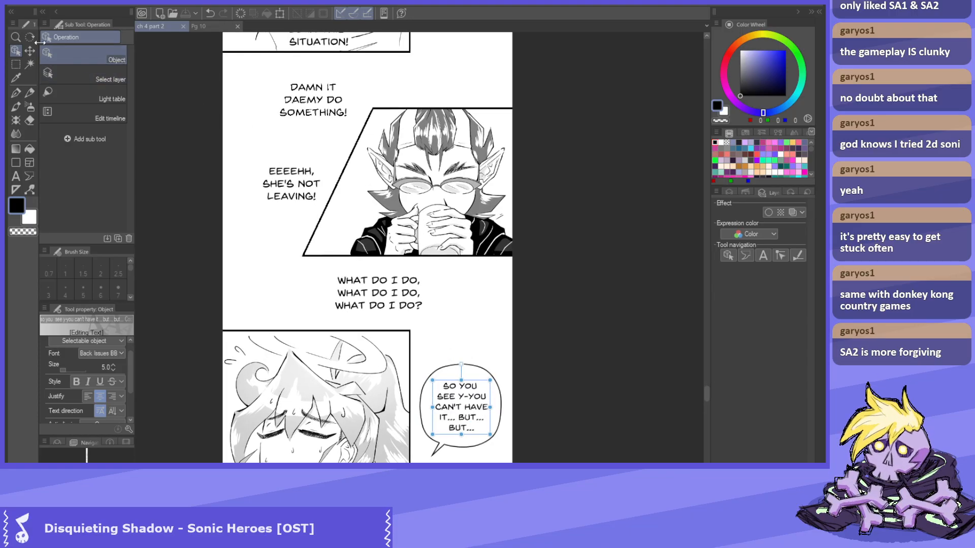
pyautogui.moveTo(277, 186); pyautogui.dragTo(294, 211)
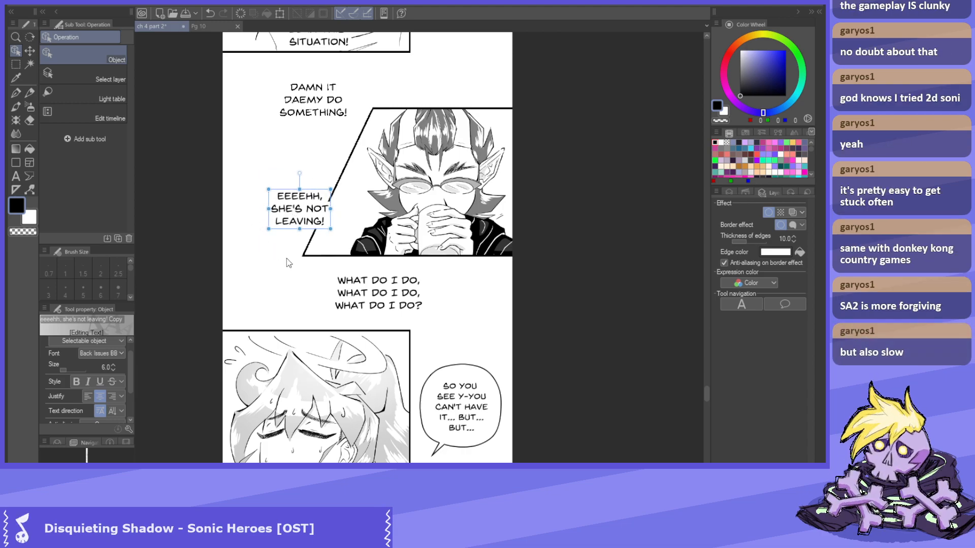
# Move the "Damn it Daemy do something!" text slightly down and left, away from the mug panel, and save the comic.
pyautogui.scroll(1, 294, 116)
pyautogui.moveTo(315, 133); pyautogui.dragTo(296, 150)
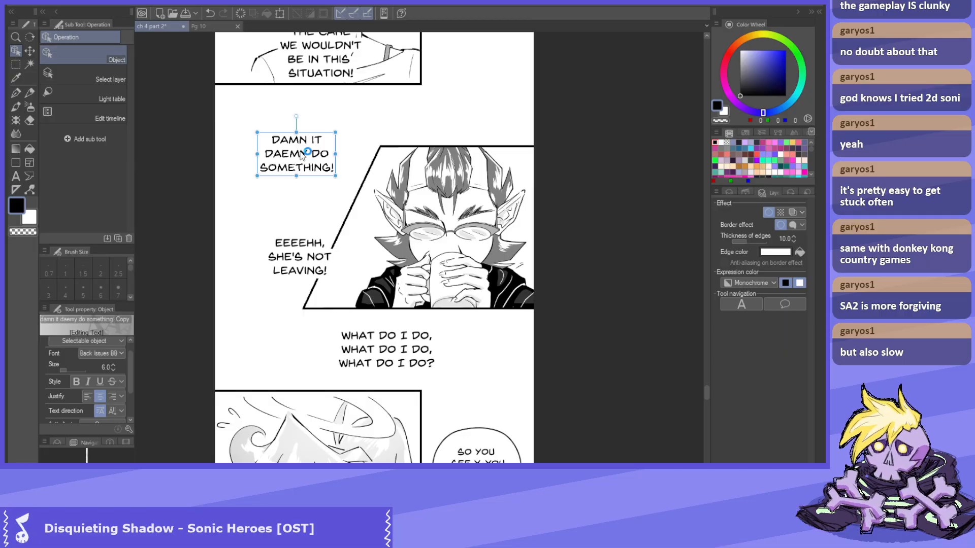
pyautogui.scroll(-3, 310, 176)
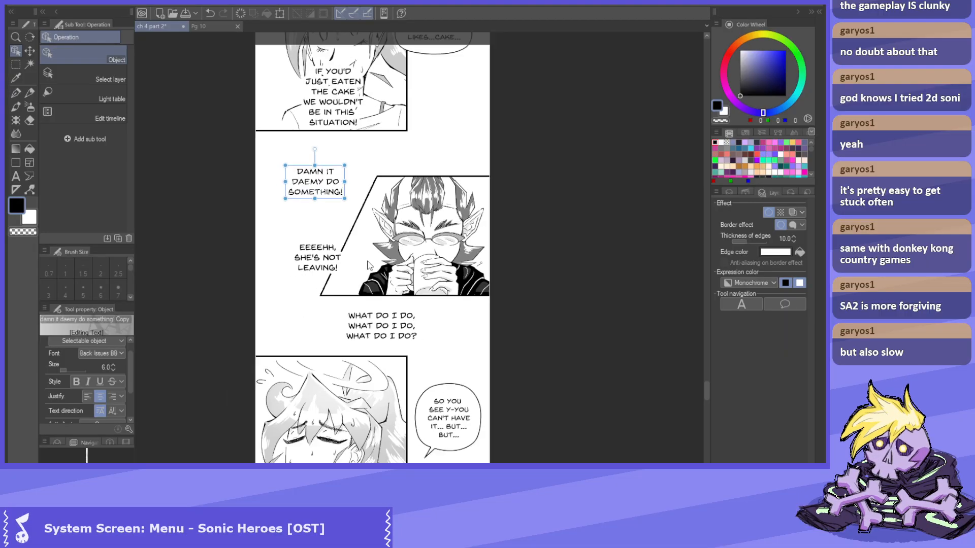
pyautogui.click(185, 14)
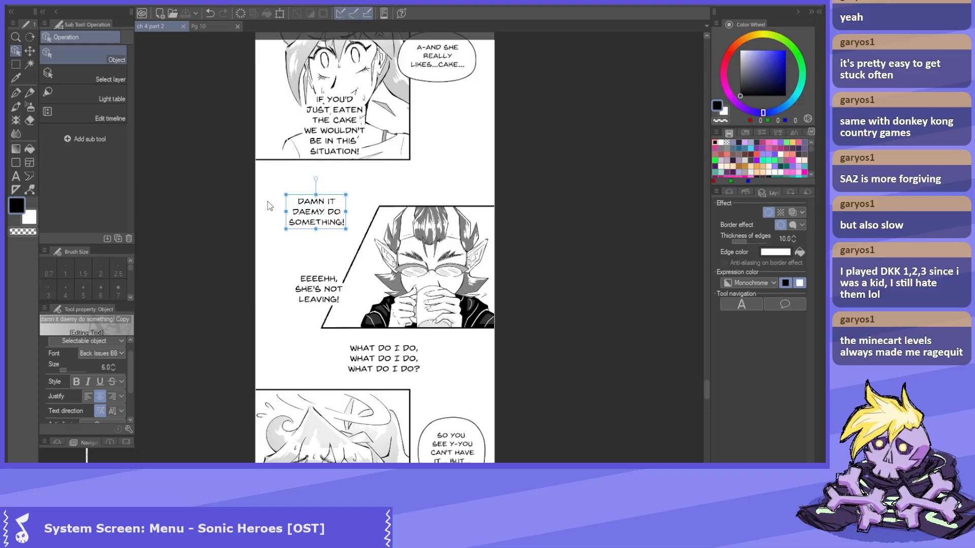
# Set the size of the "I can't let Azariel get fired" text below the girl's panel to 6.0.
pyautogui.scroll(-1, 327, 191)
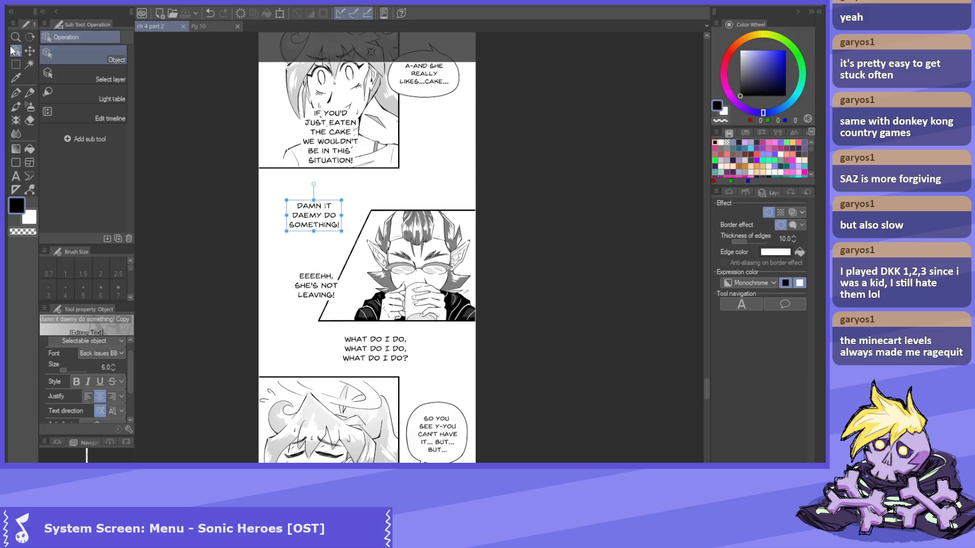
pyautogui.scroll(-2, 375, 236)
pyautogui.scroll(1, 408, 389)
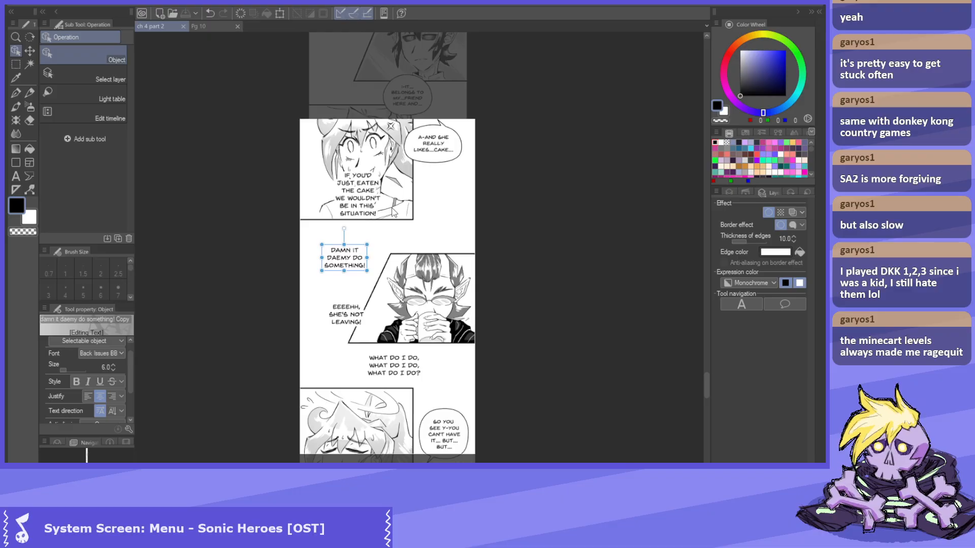
pyautogui.scroll(-5, 408, 389)
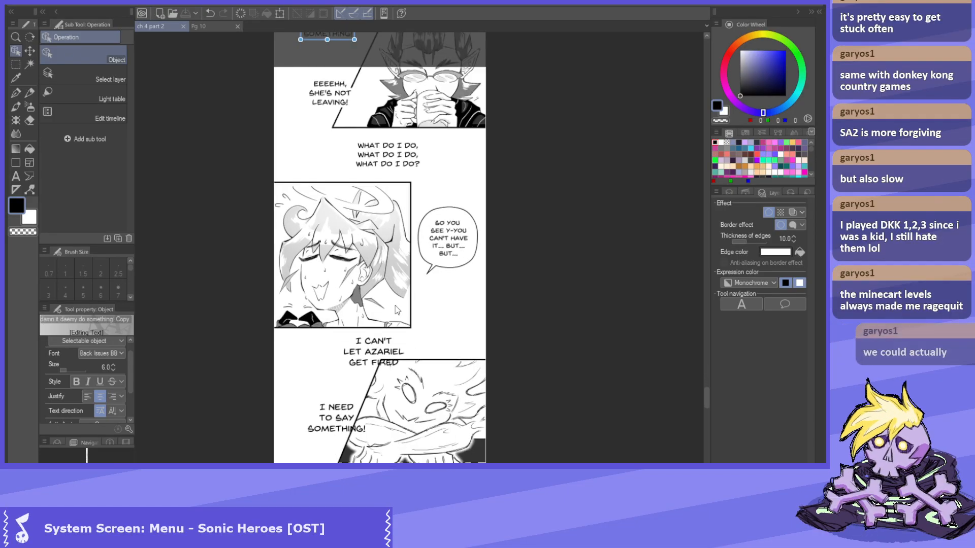
pyautogui.scroll(2, 379, 404)
pyautogui.click(381, 296)
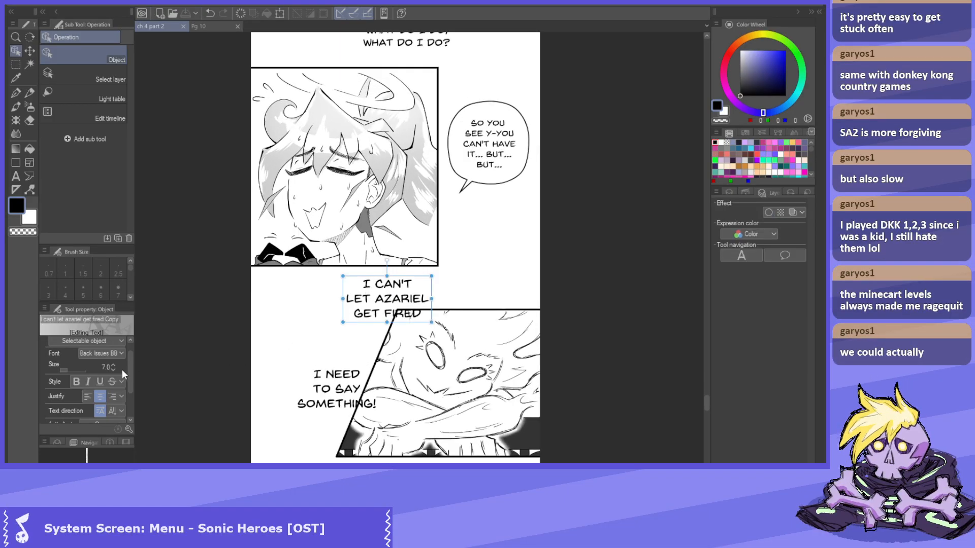
# Set the "I need to say something!" and "I need to do something!" texts to size 6.0 and save the comic.
pyautogui.click(333, 366)
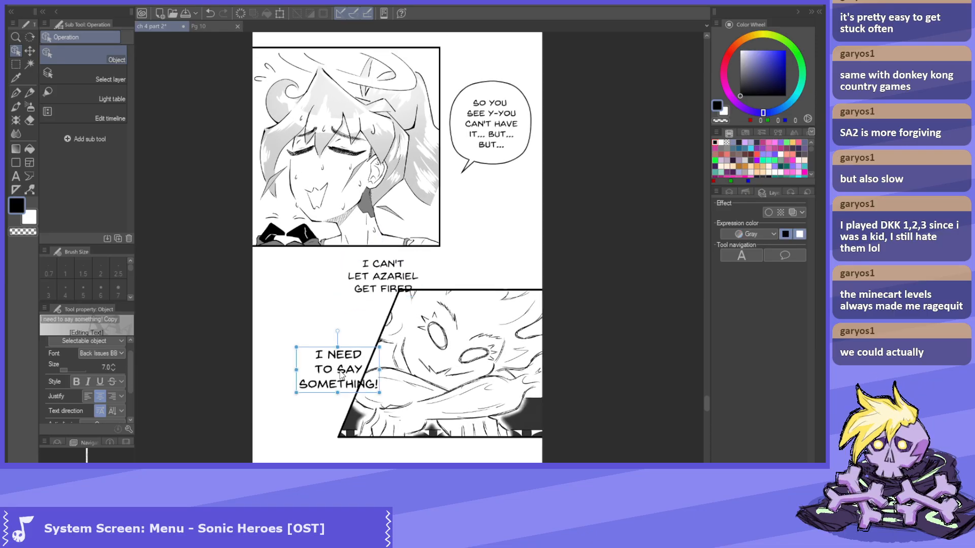
pyautogui.scroll(-2, 356, 274)
pyautogui.click(410, 450)
pyautogui.click(114, 370)
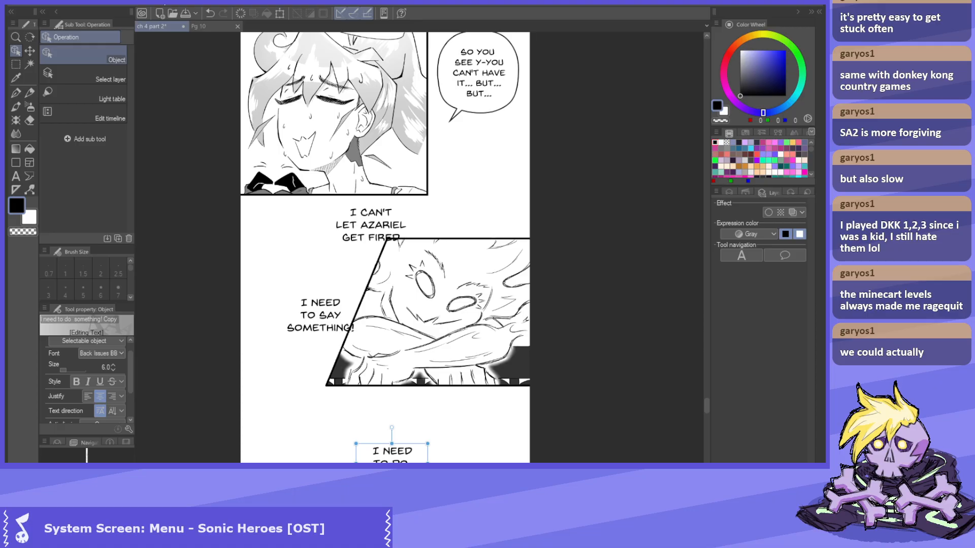
pyautogui.click(185, 14)
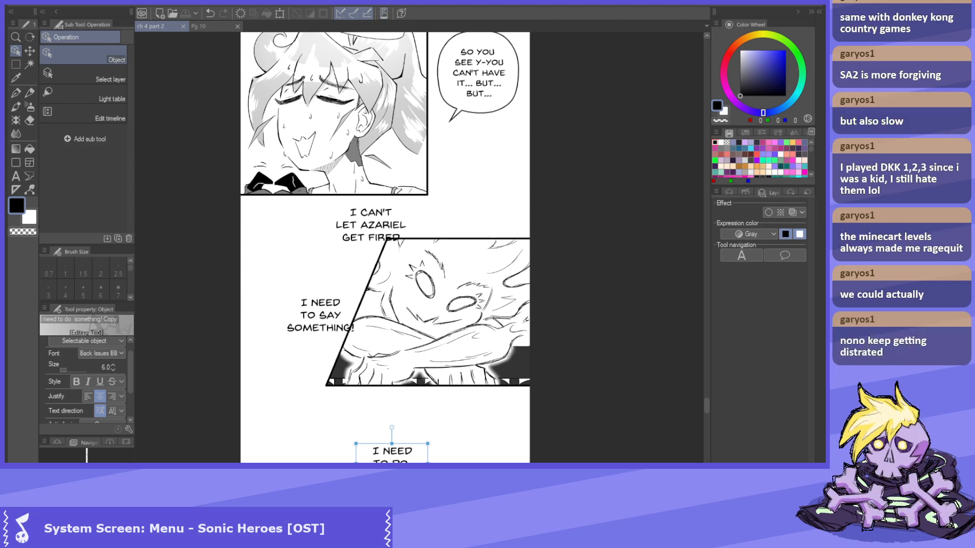
# Review the dialogue placement around the mug panel, the sweating girl's panel and the sketched panel below them.
pyautogui.scroll(3, 475, 224)
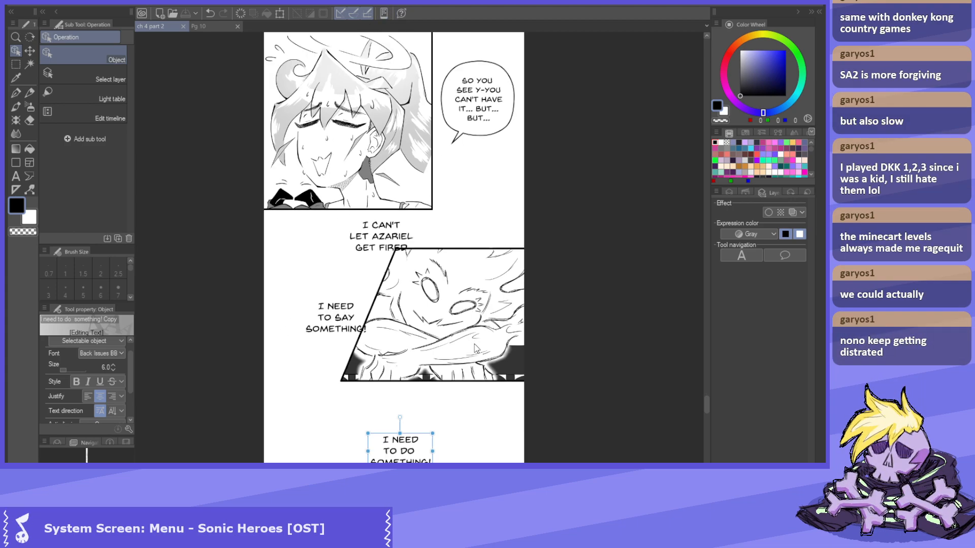
pyautogui.scroll(3, 436, 199)
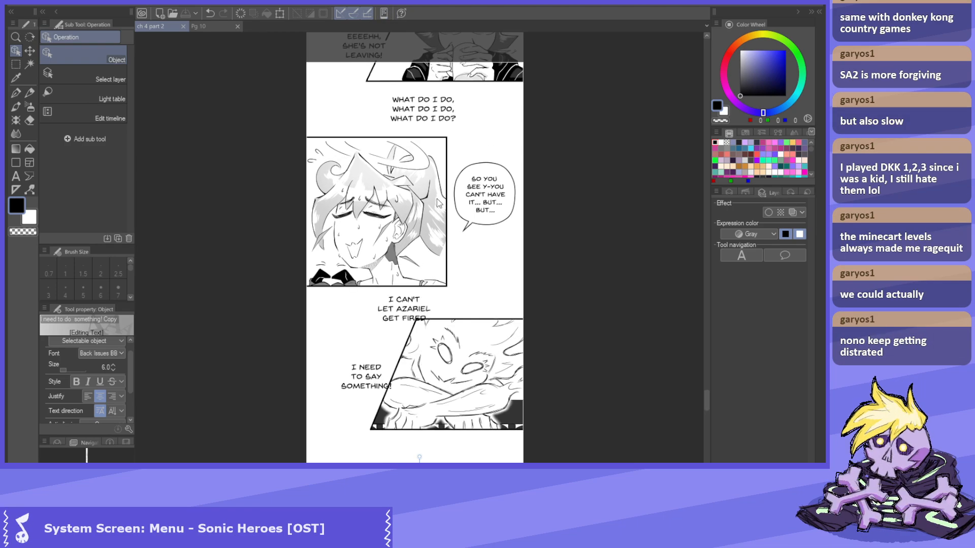
pyautogui.scroll(-2, 404, 172)
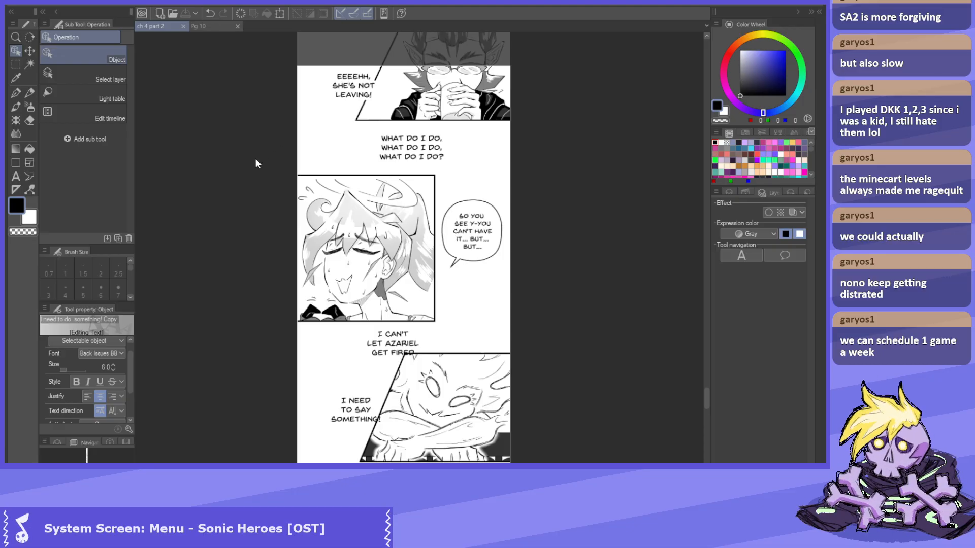
pyautogui.scroll(2, 405, 237)
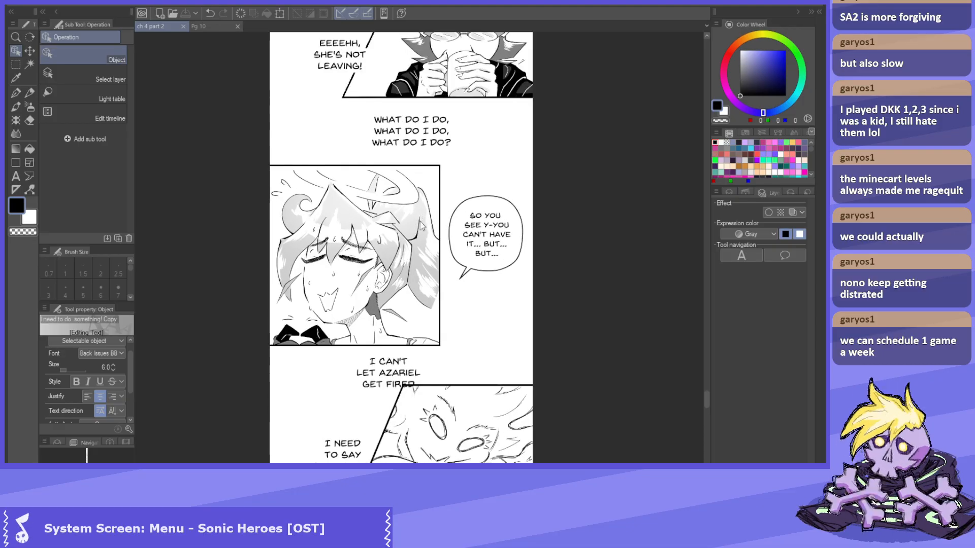
pyautogui.click(15, 51)
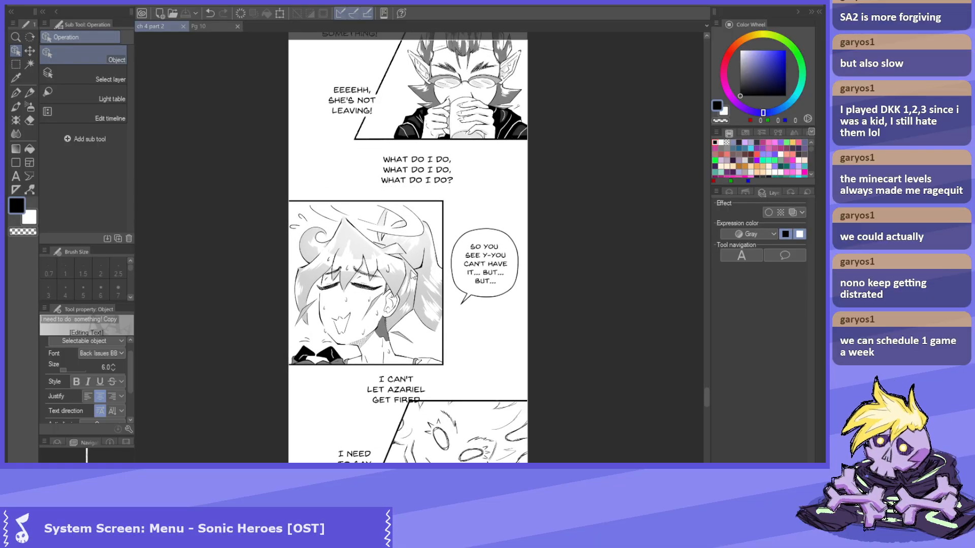
pyautogui.scroll(-3, 455, 239)
pyautogui.scroll(2, 455, 240)
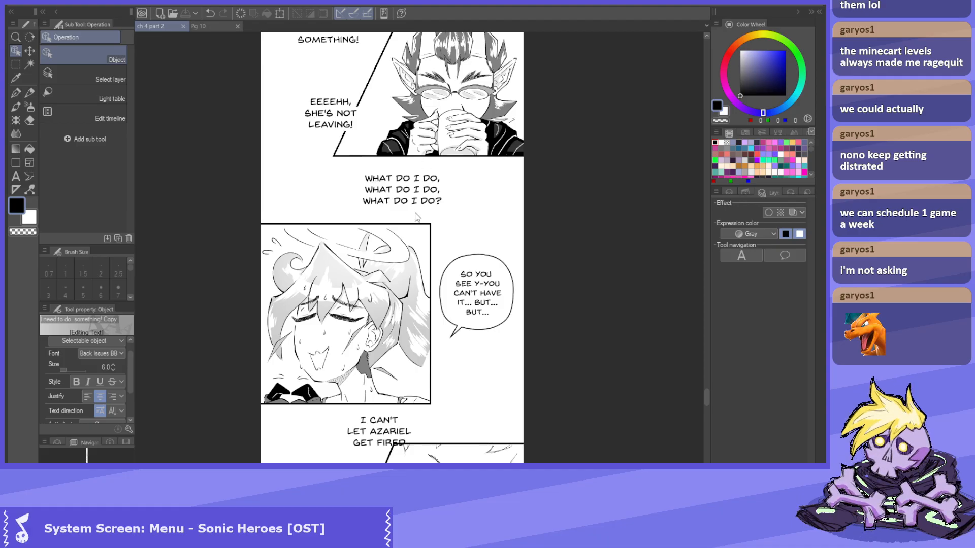
pyautogui.scroll(1, 441, 293)
pyautogui.scroll(-2, 442, 294)
pyautogui.scroll(2, 441, 293)
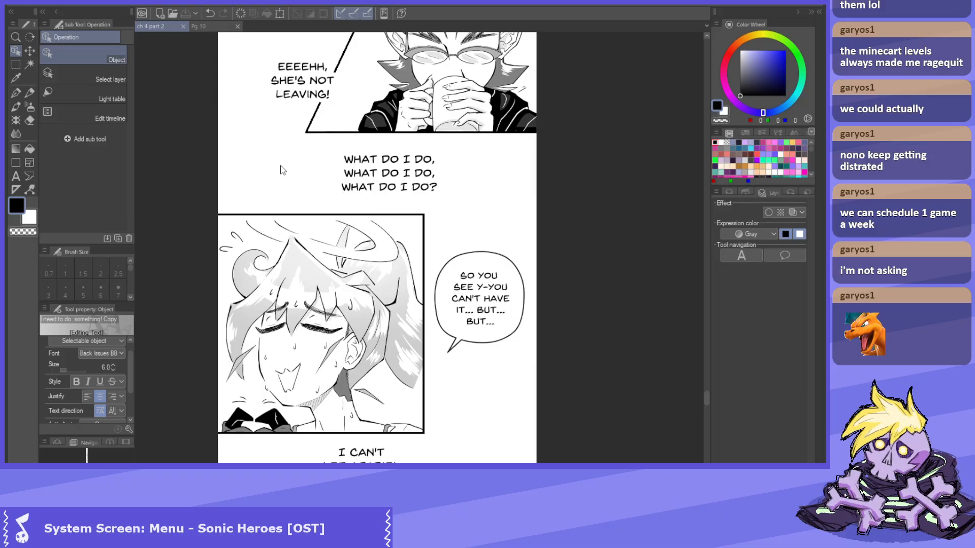
pyautogui.scroll(-1, 456, 287)
pyautogui.scroll(1, 458, 287)
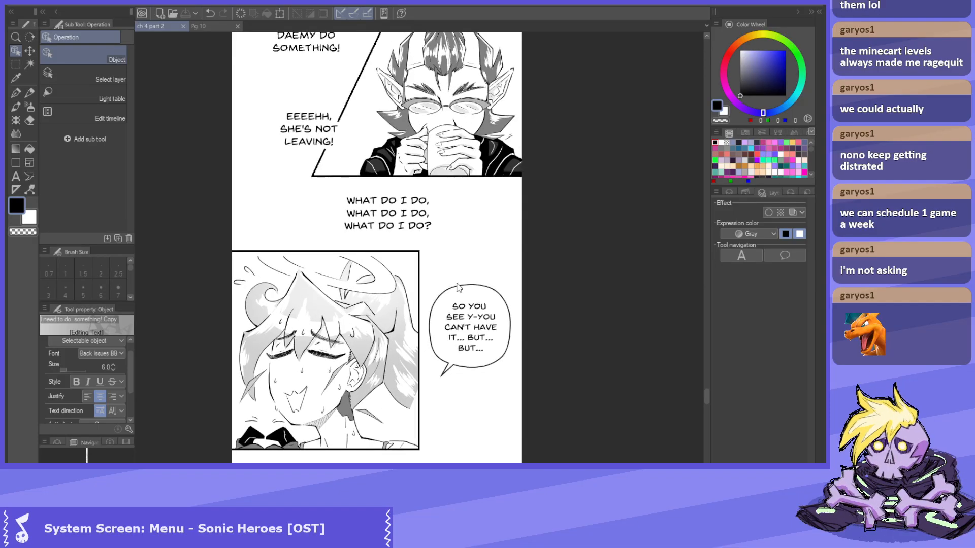
pyautogui.scroll(3, 473, 321)
pyautogui.scroll(-6, 476, 320)
pyautogui.scroll(1, 450, 222)
pyautogui.scroll(1, 452, 222)
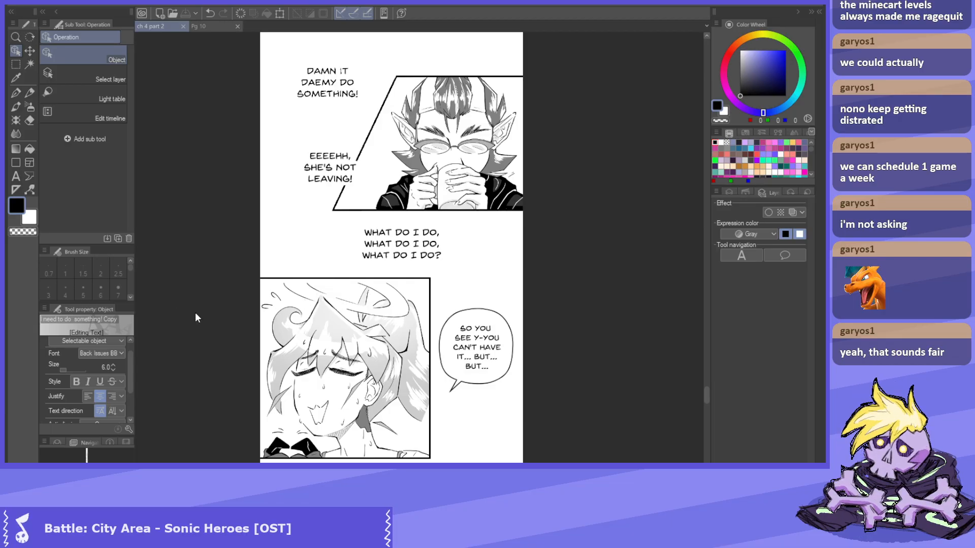
pyautogui.scroll(-1, 440, 261)
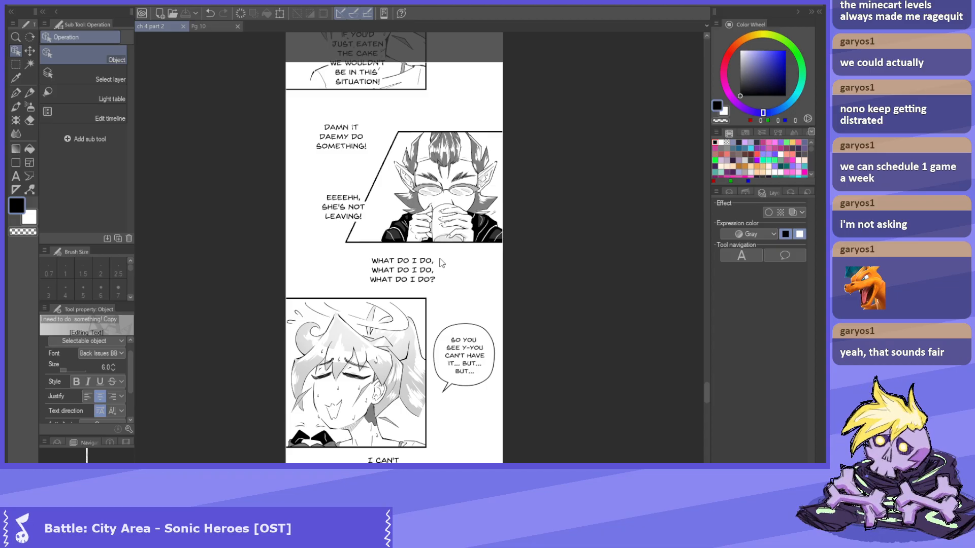
pyautogui.scroll(2, 431, 260)
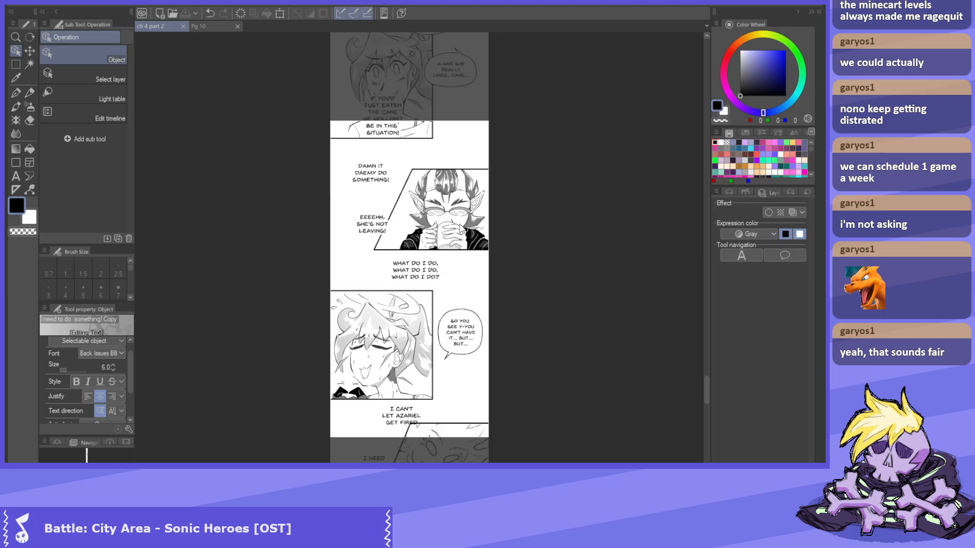
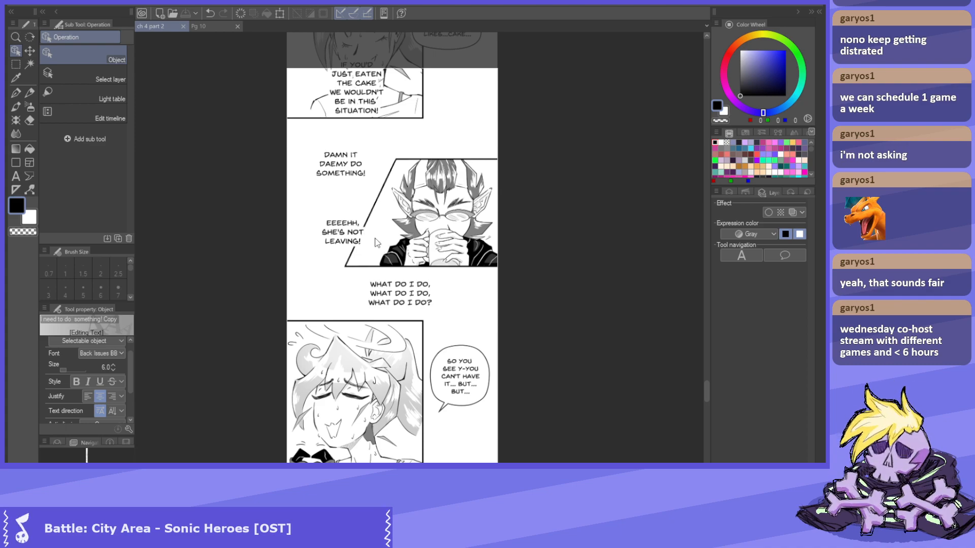
pyautogui.scroll(1, 375, 237)
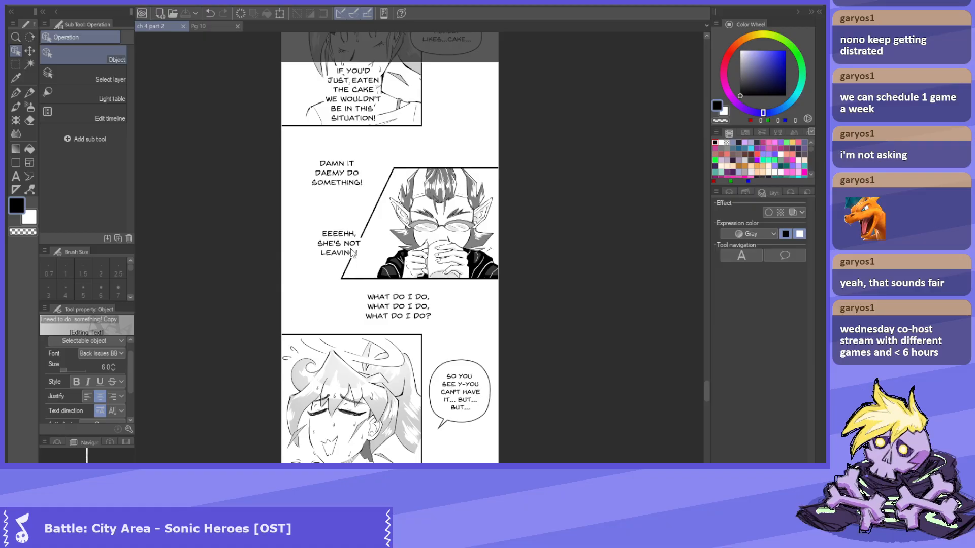
pyautogui.scroll(-1, 366, 229)
# Set the expression color of the "Damn it Daemy do something!" text beside the mug panel to Gray.
pyautogui.scroll(3, 398, 208)
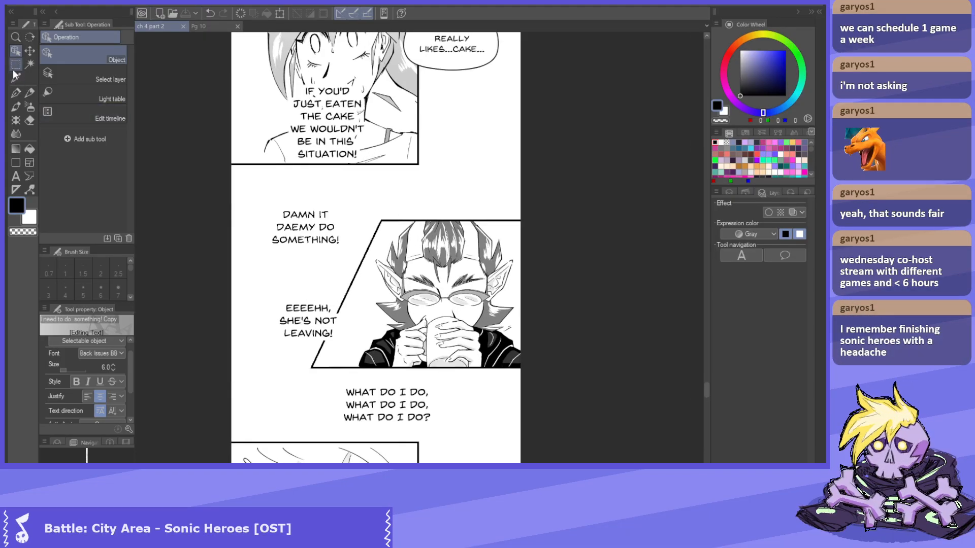
pyautogui.click(290, 249)
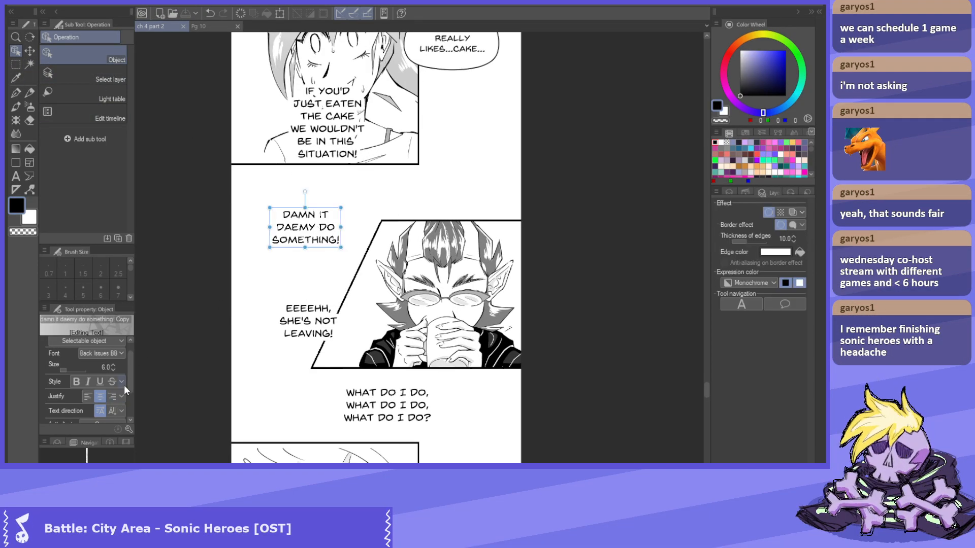
pyautogui.scroll(-2, 129, 380)
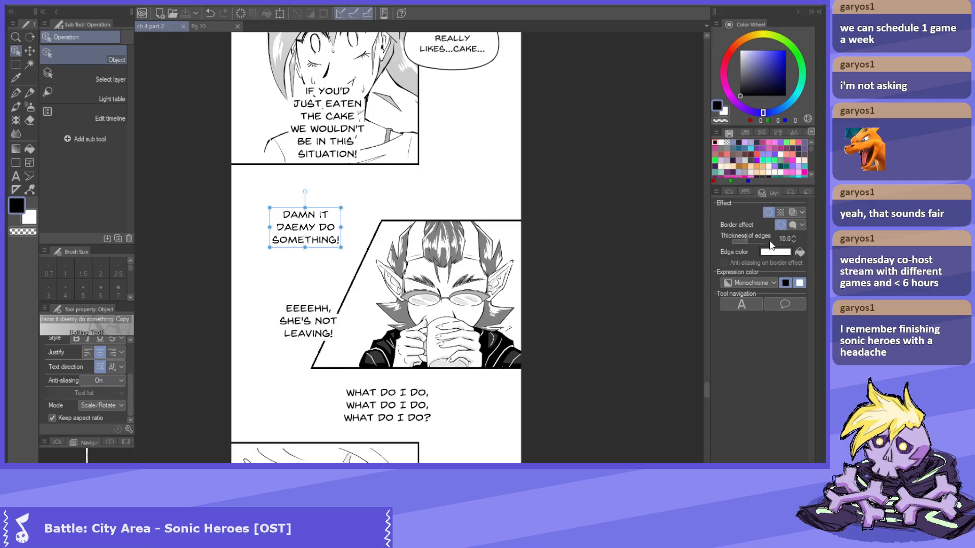
pyautogui.click(787, 190)
pyautogui.click(764, 192)
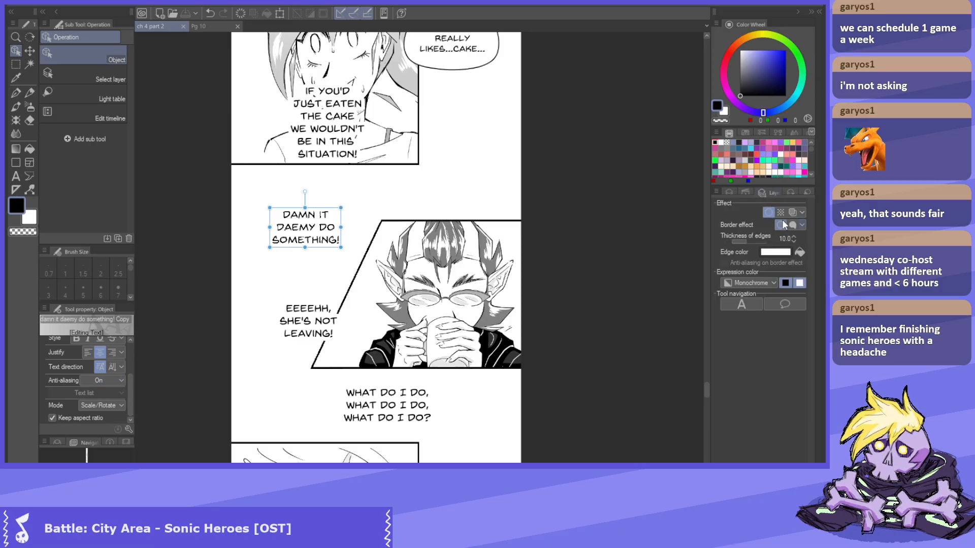
pyautogui.click(758, 280)
pyautogui.click(751, 307)
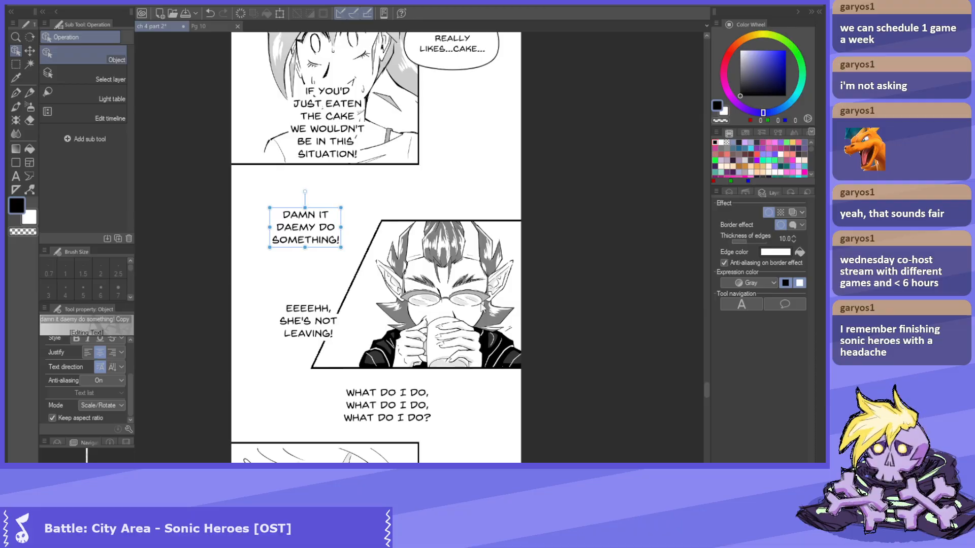
pyautogui.click(315, 326)
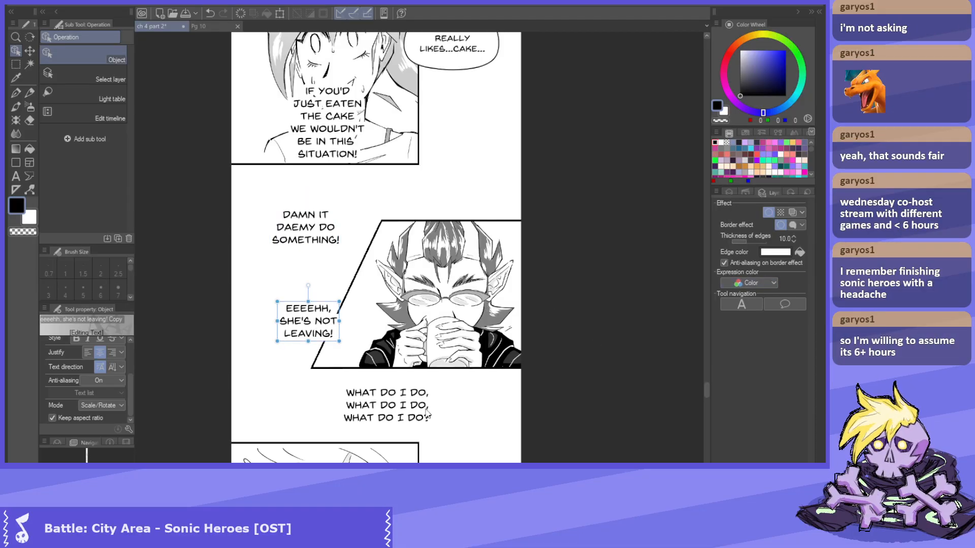
pyautogui.click(396, 411)
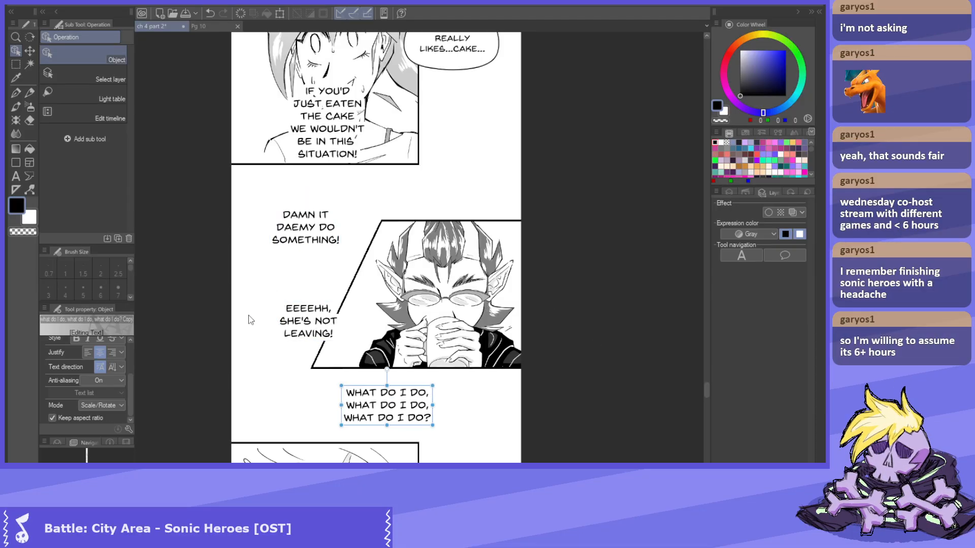
# Examine the dialogue placement from the mug panel back up to the "Ah, well you see..." balloon and bring up the layer list.
pyautogui.scroll(2, 256, 175)
pyautogui.scroll(-1, 345, 357)
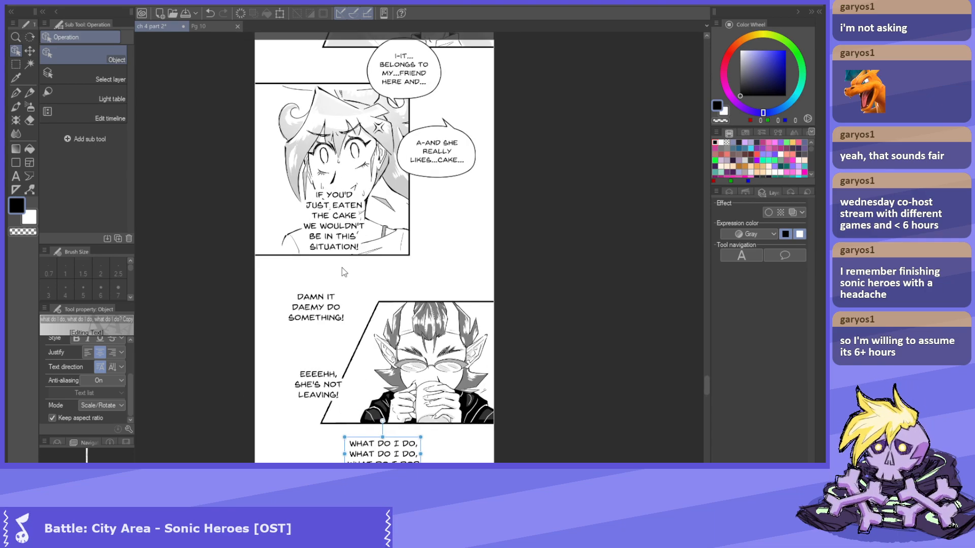
pyautogui.scroll(-1, 312, 143)
pyautogui.scroll(2, 313, 143)
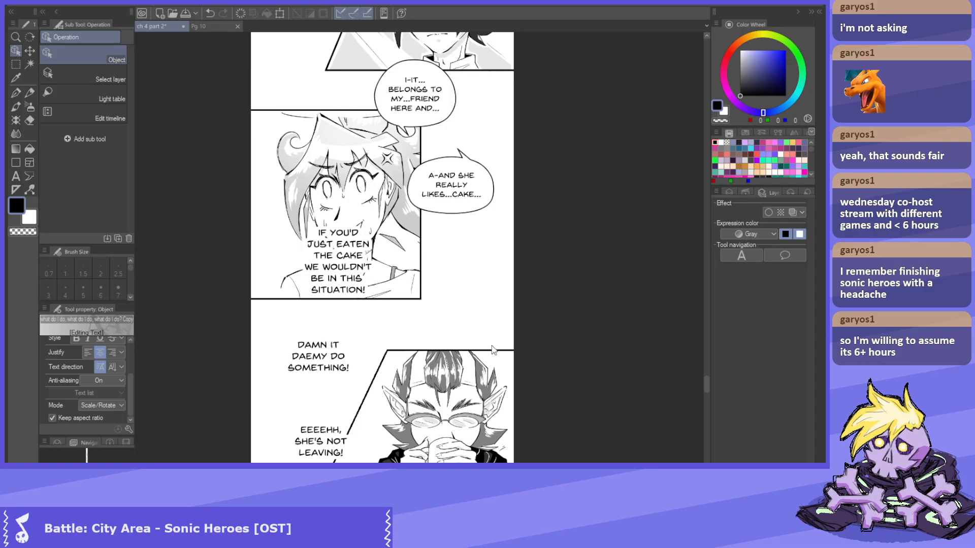
pyautogui.scroll(2, 631, 207)
pyautogui.scroll(1, 628, 321)
pyautogui.scroll(-1, 549, 307)
pyautogui.scroll(1, 344, 219)
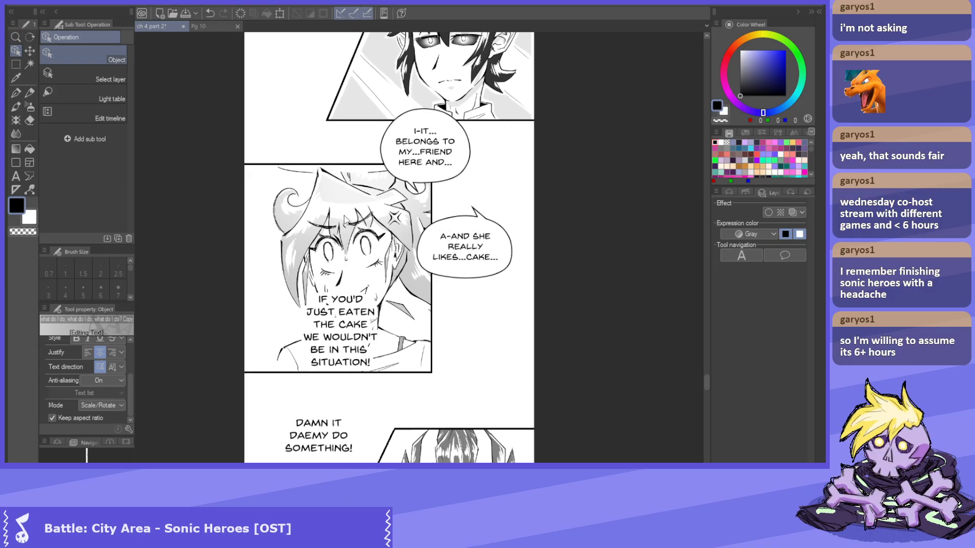
pyautogui.scroll(3, 345, 219)
pyautogui.scroll(-5, 350, 197)
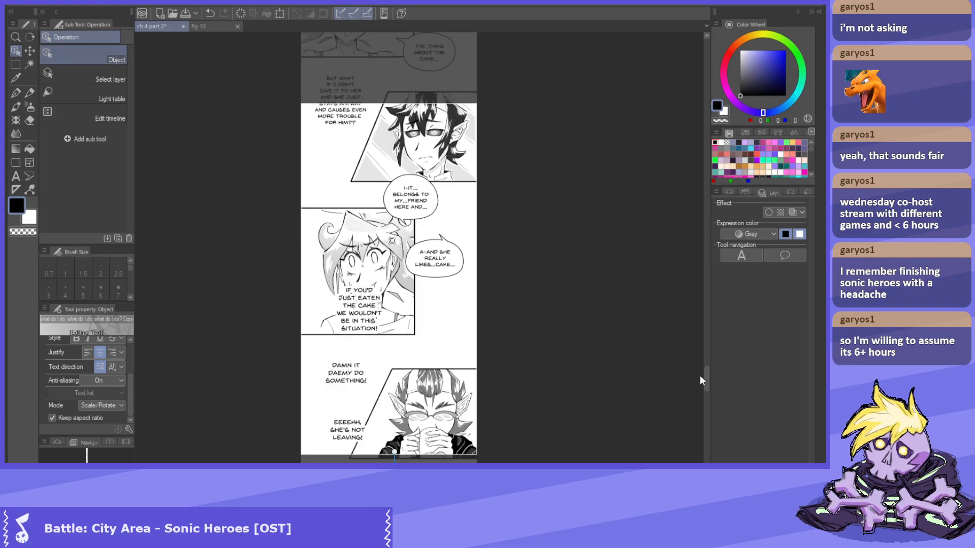
pyautogui.click(732, 193)
pyautogui.moveTo(707, 382)
pyautogui.mouseDown()
pyautogui.moveTo(702, 351)
pyautogui.moveTo(702, 372)
pyautogui.mouseUp()
pyautogui.scroll(3, 424, 98)
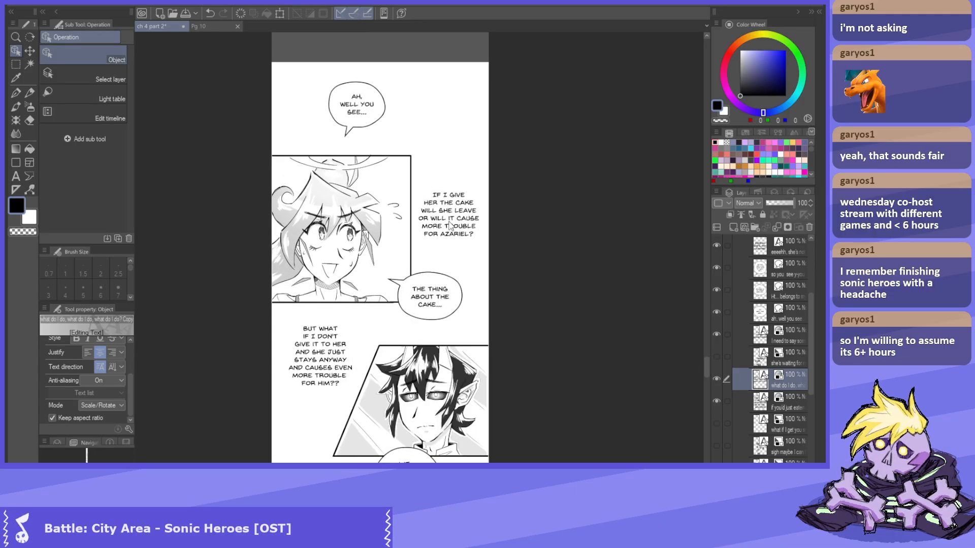
pyautogui.scroll(1, 382, 131)
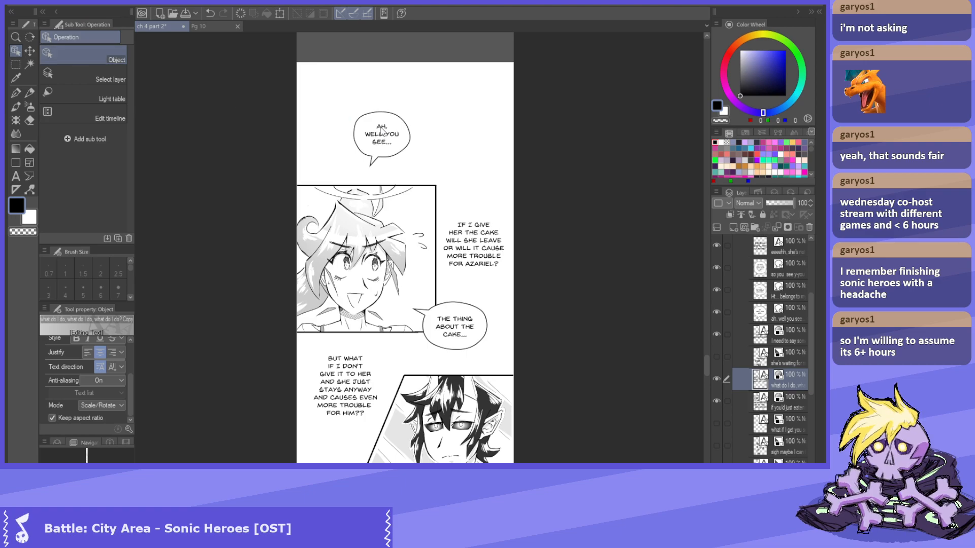
# Move the "If I give her the cake" text up so it overlaps the upper-right corner of the girl's panel.
pyautogui.click(382, 124)
pyautogui.moveTo(492, 254); pyautogui.dragTo(475, 202)
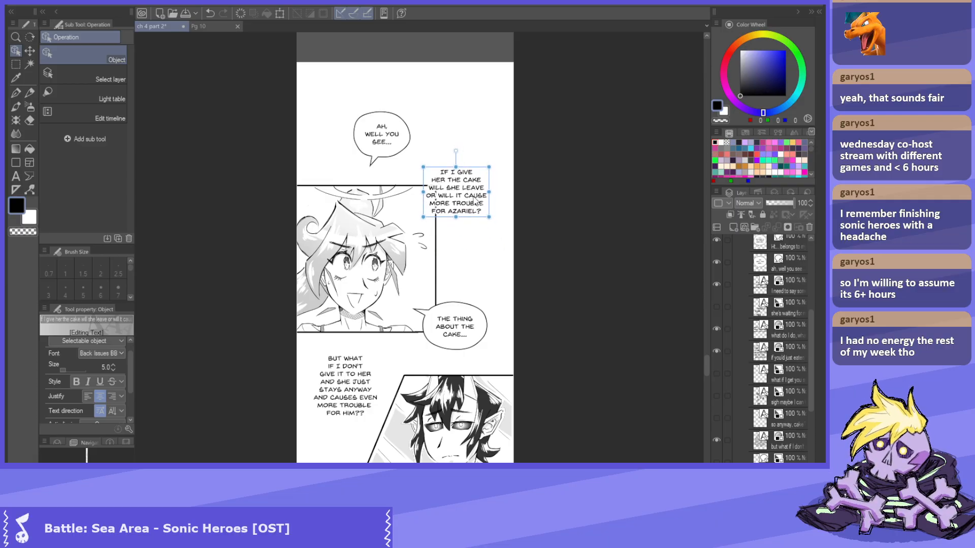
pyautogui.click(460, 315)
pyautogui.scroll(-2, 457, 317)
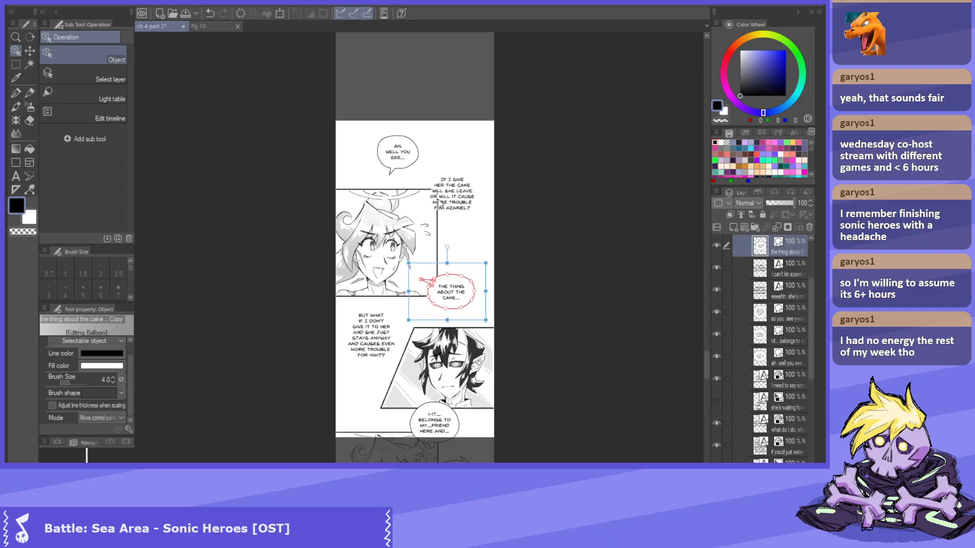
# Check the dialogue order on the original Pg 10 against the strip and return to ch 4 part 2.
pyautogui.scroll(1, 450, 406)
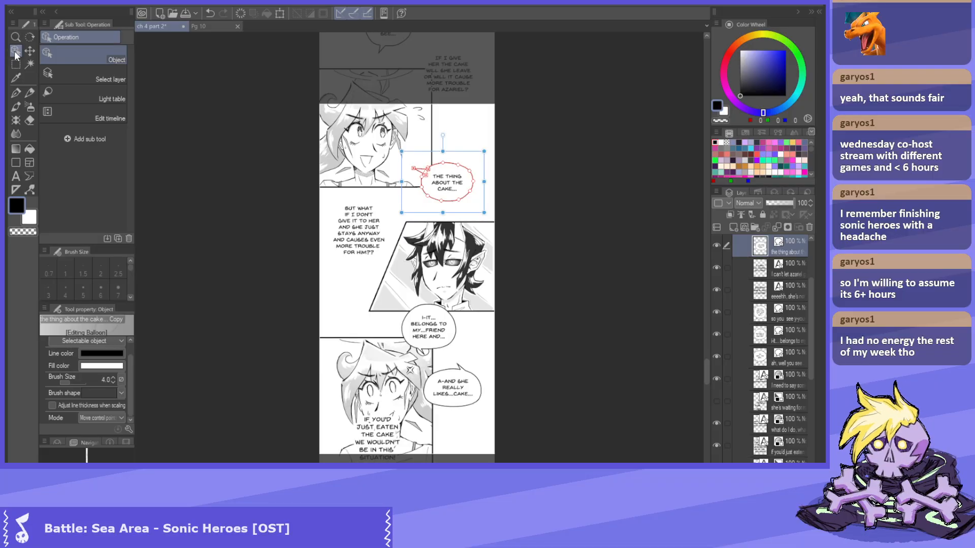
pyautogui.scroll(2, 433, 382)
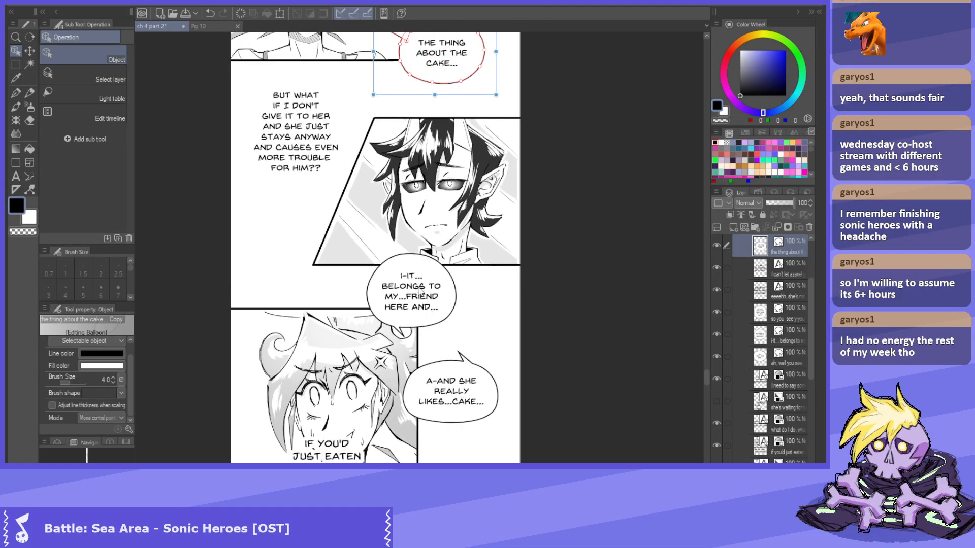
pyautogui.click(409, 276)
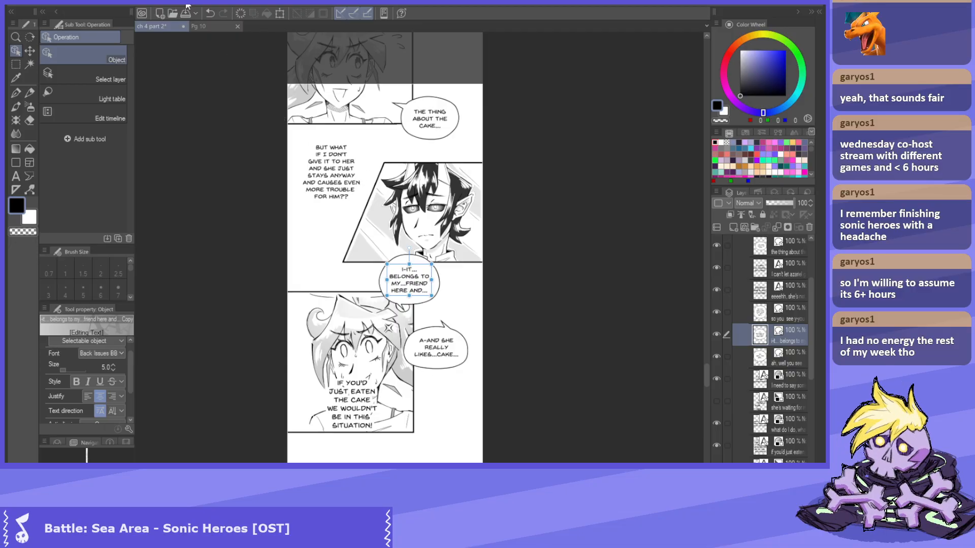
pyautogui.click(197, 26)
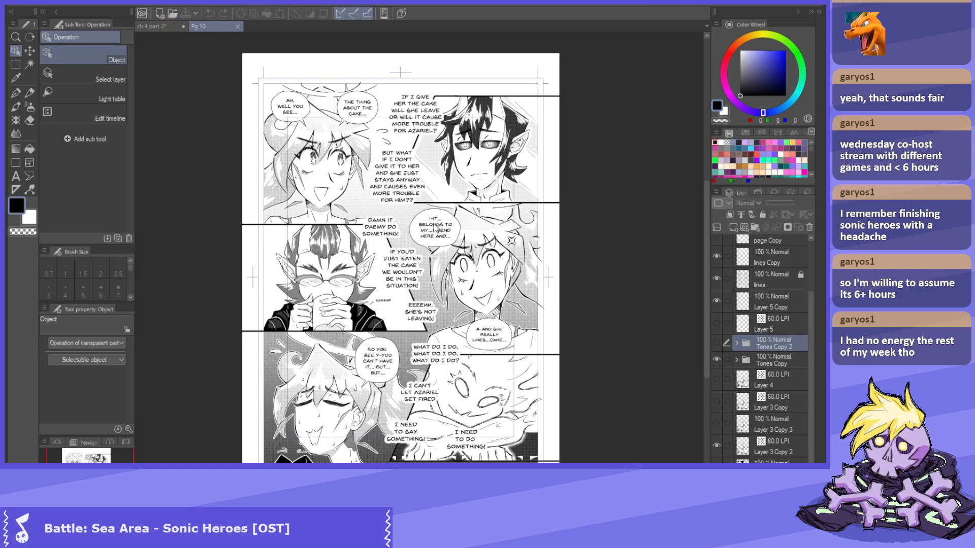
pyautogui.click(154, 24)
# Move the "I-it... belongs to my...friend here and..." balloon down and right, clear of the black-haired character's panel.
pyautogui.click(320, 183)
pyautogui.moveTo(320, 184); pyautogui.dragTo(324, 154)
pyautogui.scroll(-2, 333, 181)
pyautogui.scroll(1, 334, 180)
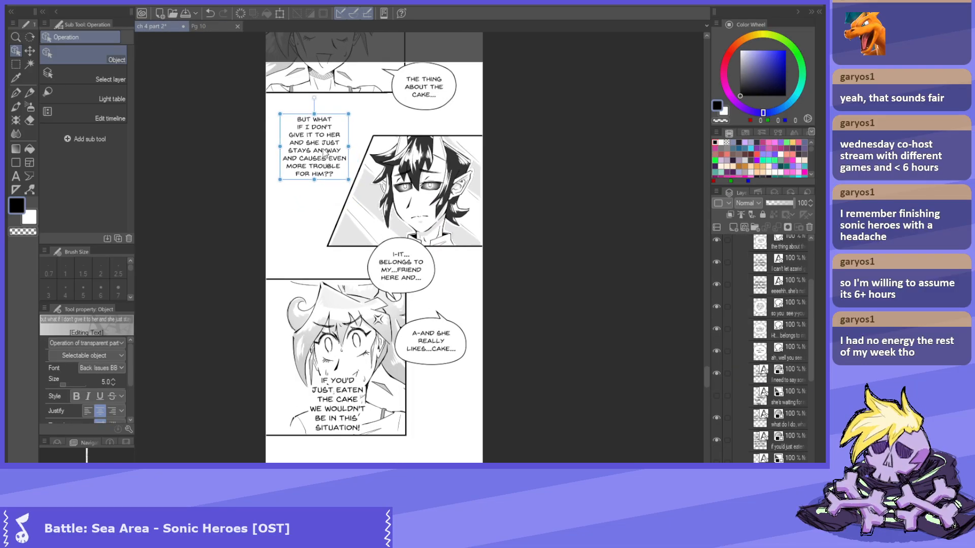
pyautogui.scroll(-3, 351, 233)
pyautogui.click(395, 185)
pyautogui.scroll(-4, 376, 167)
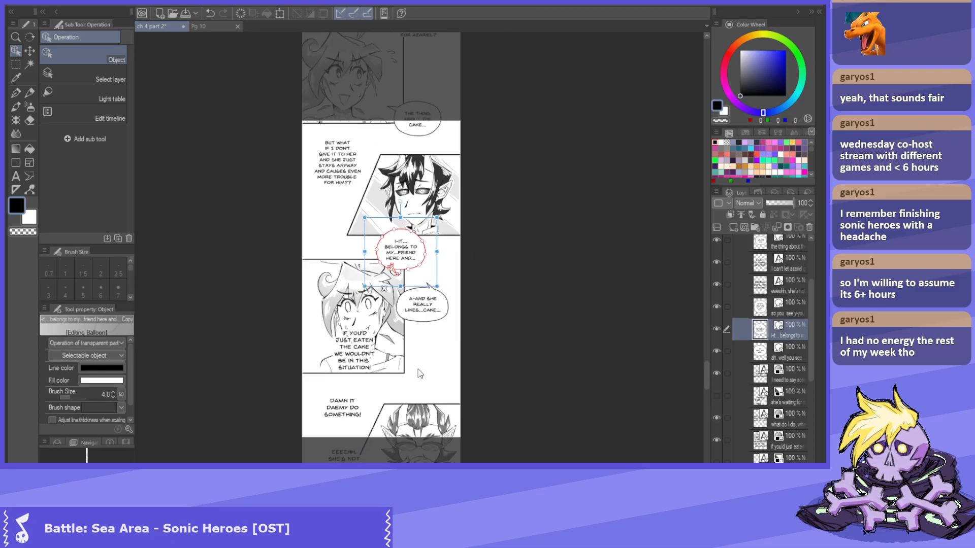
pyautogui.scroll(3, 376, 167)
pyautogui.moveTo(396, 190); pyautogui.dragTo(422, 209)
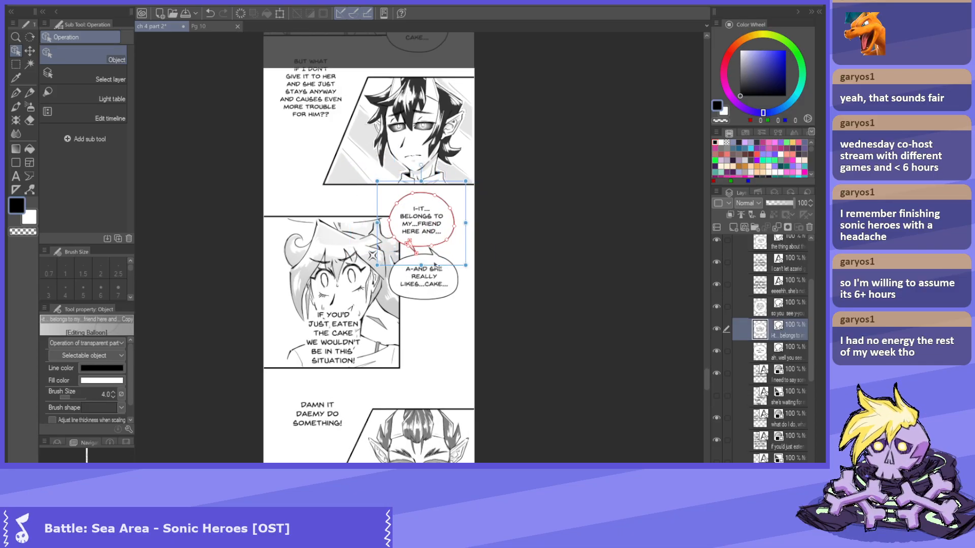
# Move the "A-and she really likes...cake..." balloon down to the lower-right corner of the sweating girl's panel.
pyautogui.scroll(2, 436, 297)
pyautogui.click(436, 301)
pyautogui.moveTo(436, 301); pyautogui.dragTo(432, 430)
# Move the "Damn it Daemy do something!" text between the two balloons beside the sweating girl's panel and set its size to 5.0.
pyautogui.scroll(-2, 431, 427)
pyautogui.click(290, 410)
pyautogui.moveTo(291, 409); pyautogui.dragTo(397, 311)
pyautogui.scroll(2, 397, 311)
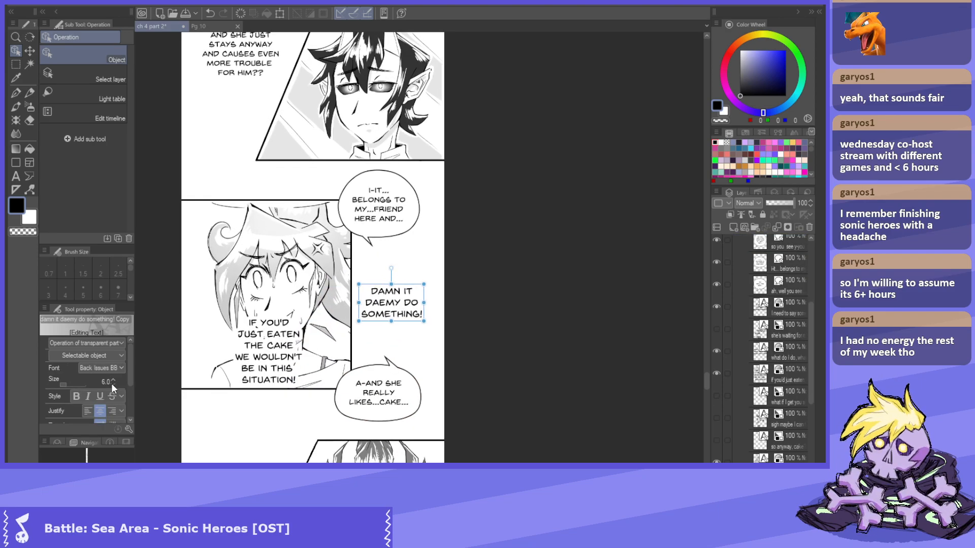
pyautogui.click(112, 384)
pyautogui.moveTo(371, 311); pyautogui.dragTo(375, 310)
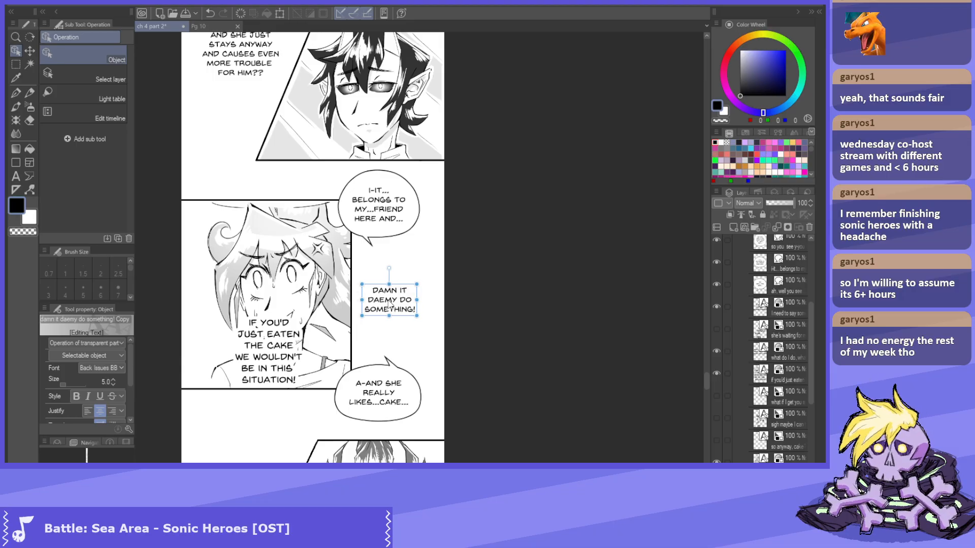
# Move and rotate the tail of the "I-it... belongs to my...friend here and..." balloon so it points down-left toward the girl.
pyautogui.click(371, 184)
pyautogui.scroll(2, 369, 256)
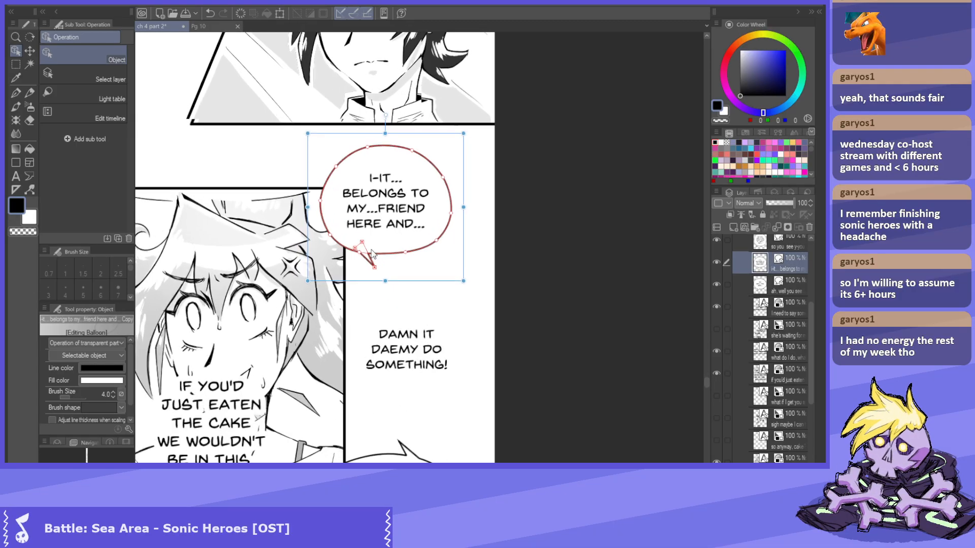
pyautogui.click(369, 262)
pyautogui.moveTo(380, 271); pyautogui.dragTo(405, 280)
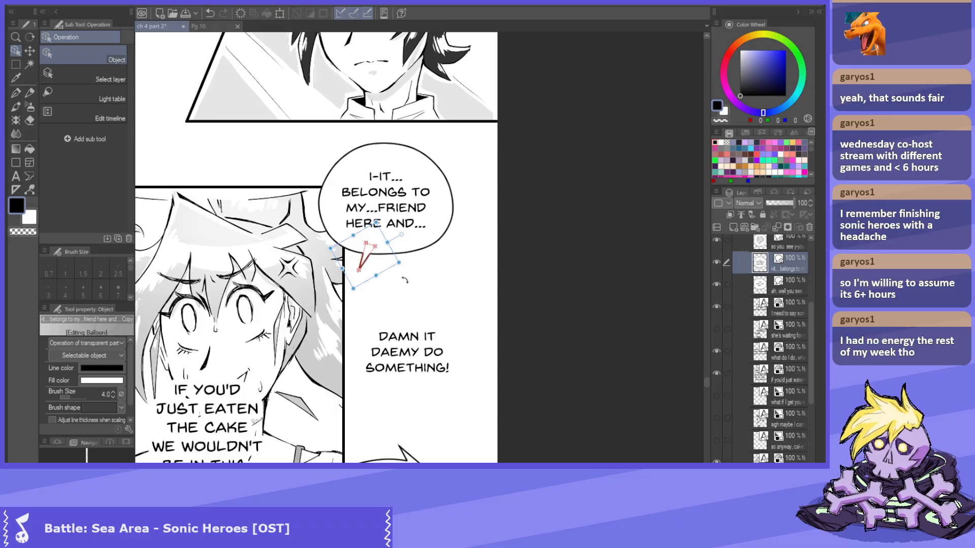
pyautogui.moveTo(363, 246); pyautogui.dragTo(334, 270)
pyautogui.click(363, 247)
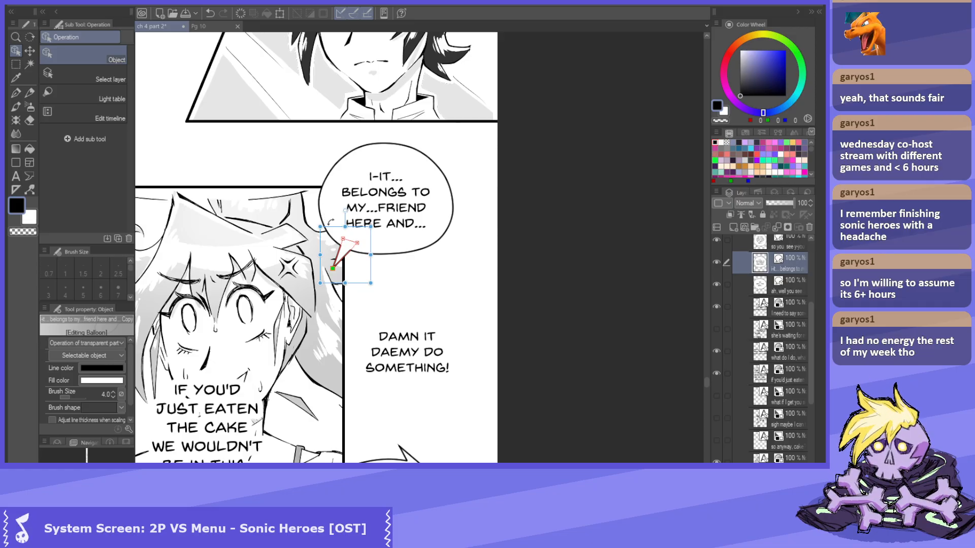
pyautogui.scroll(2, 319, 216)
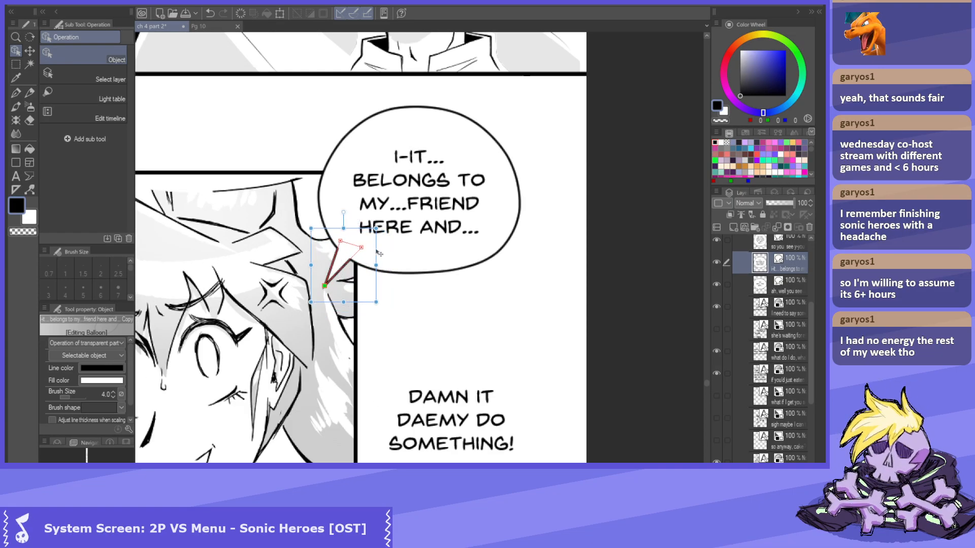
pyautogui.moveTo(380, 250); pyautogui.dragTo(383, 260)
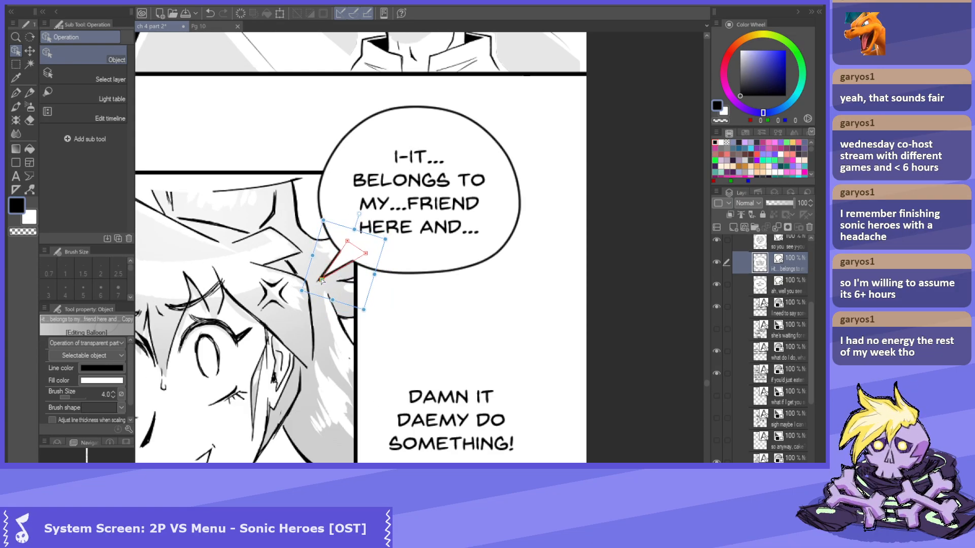
pyautogui.moveTo(329, 280); pyautogui.dragTo(325, 278)
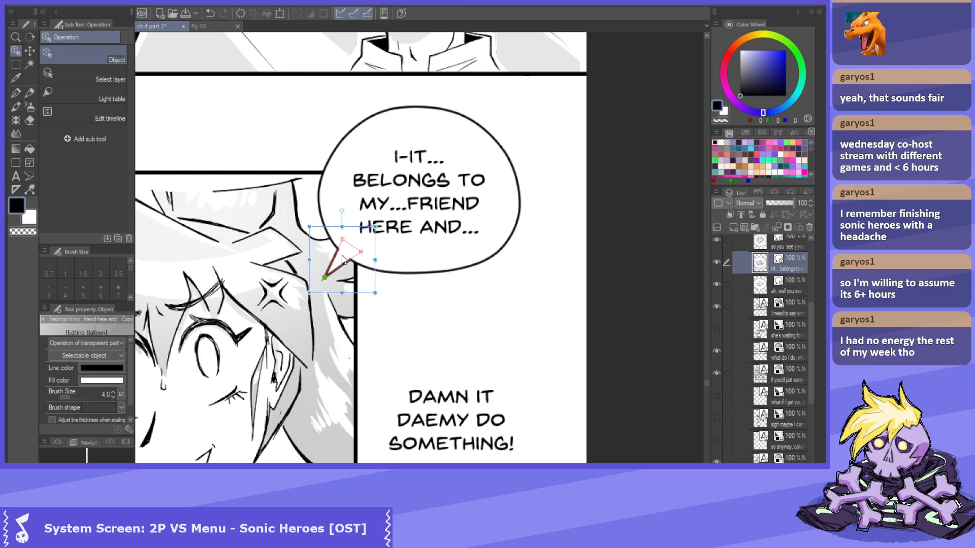
# Set the "If you'd just eaten the cake" text to size 5.0 and move it below the girl's panel.
pyautogui.scroll(-2, 396, 181)
pyautogui.scroll(-5, 398, 185)
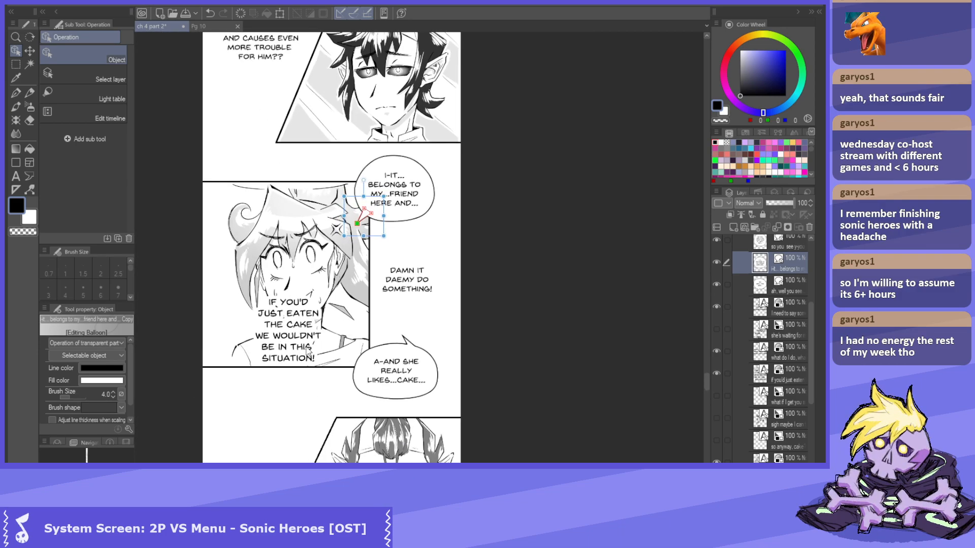
pyautogui.scroll(1, 316, 381)
pyautogui.click(292, 292)
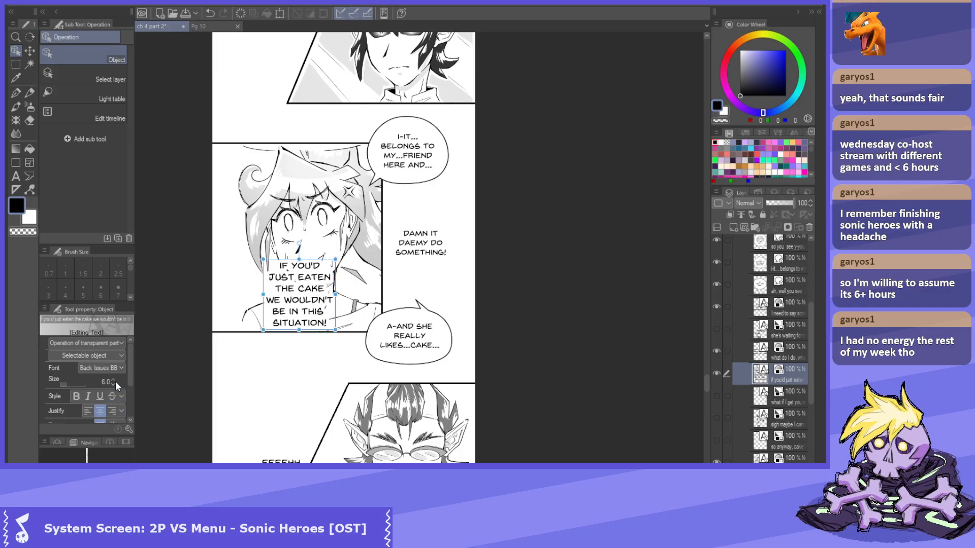
pyautogui.scroll(-1, 219, 307)
pyautogui.moveTo(298, 298); pyautogui.dragTo(299, 349)
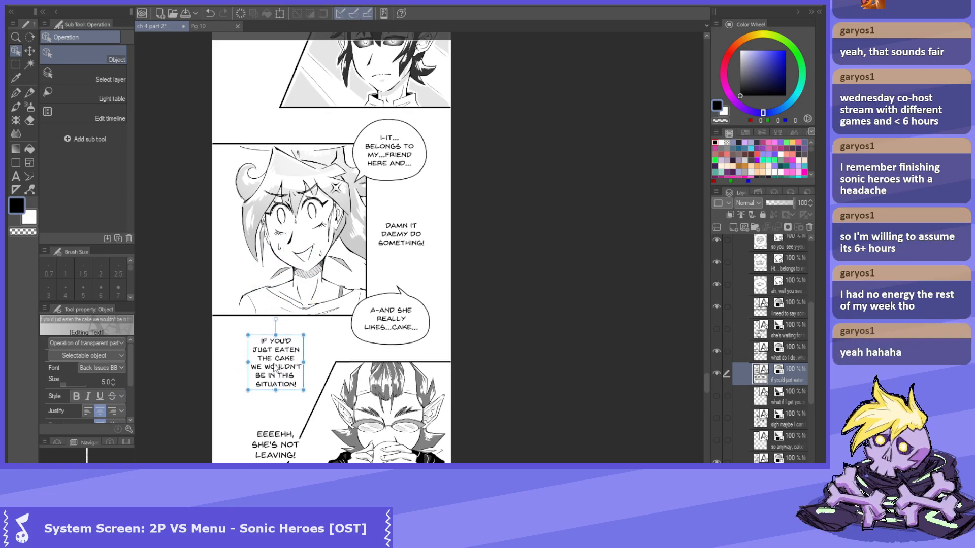
# Check the Pg 10 lettering and move the "Eeeehh, she's not leaving!" text down into the panel of the girl with closed eyes.
pyautogui.scroll(-1, 284, 460)
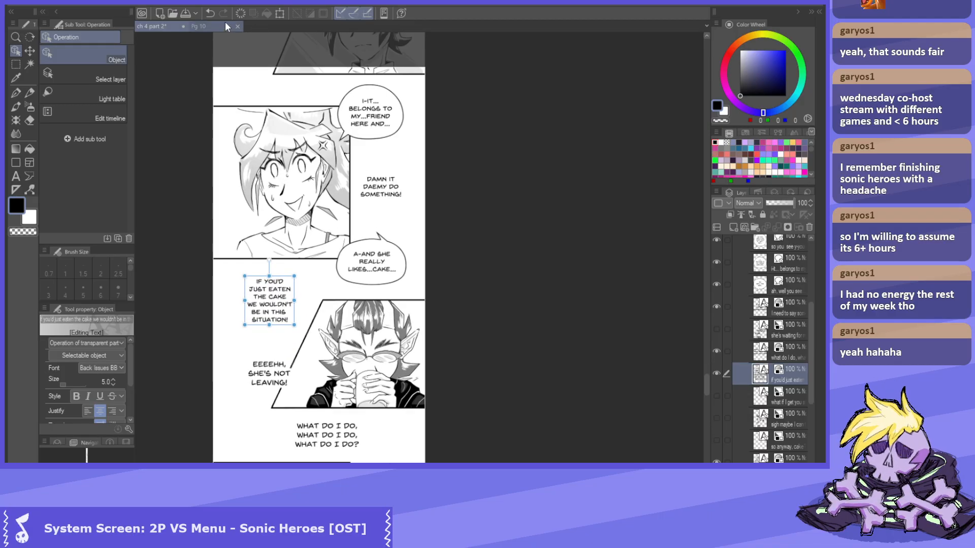
pyautogui.click(225, 26)
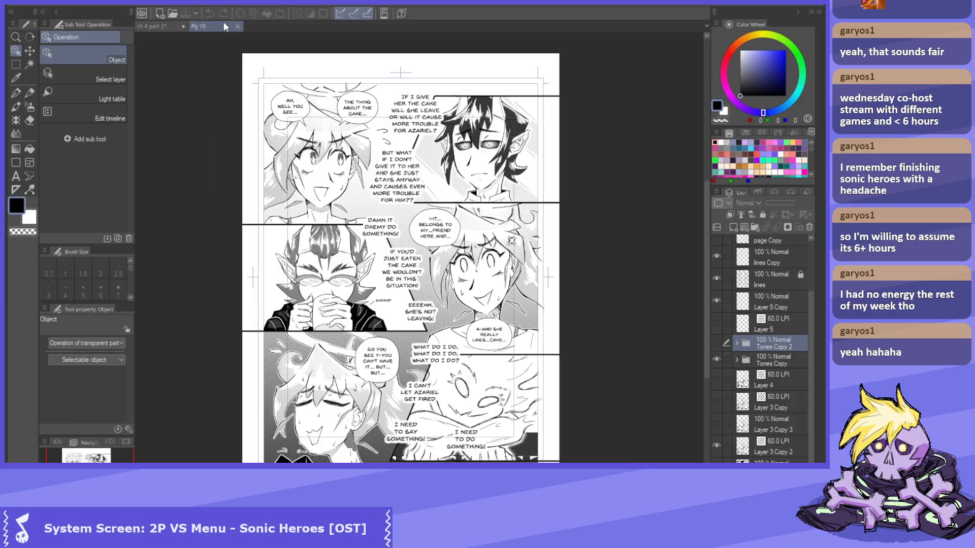
pyautogui.click(168, 25)
pyautogui.scroll(2, 283, 242)
pyautogui.moveTo(282, 223); pyautogui.dragTo(334, 364)
# Set the "If you'd just eaten the cake" text to size 6.0 and move it down beside the panel of the man holding a cup.
pyautogui.click(113, 379)
pyautogui.moveTo(287, 125); pyautogui.dragTo(280, 149)
pyautogui.scroll(-4, 307, 258)
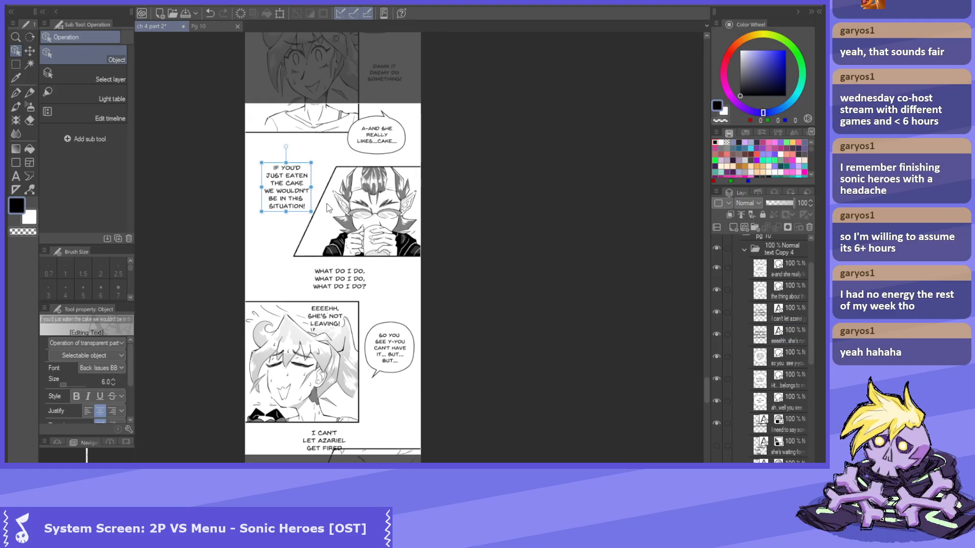
pyautogui.scroll(-3, 355, 218)
# Move the "A-and she really likes...cake..." balloon left so it overlaps the sweating girl's panel corner more.
pyautogui.scroll(8, 365, 89)
pyautogui.click(391, 217)
pyautogui.moveTo(390, 217); pyautogui.dragTo(367, 220)
pyautogui.scroll(-2, 366, 220)
pyautogui.scroll(2, 397, 192)
# Set the "Damn it Daemy do something!" text to size 6.0 and nudge the "I-it... belongs to my...friend" balloon slightly left.
pyautogui.click(396, 192)
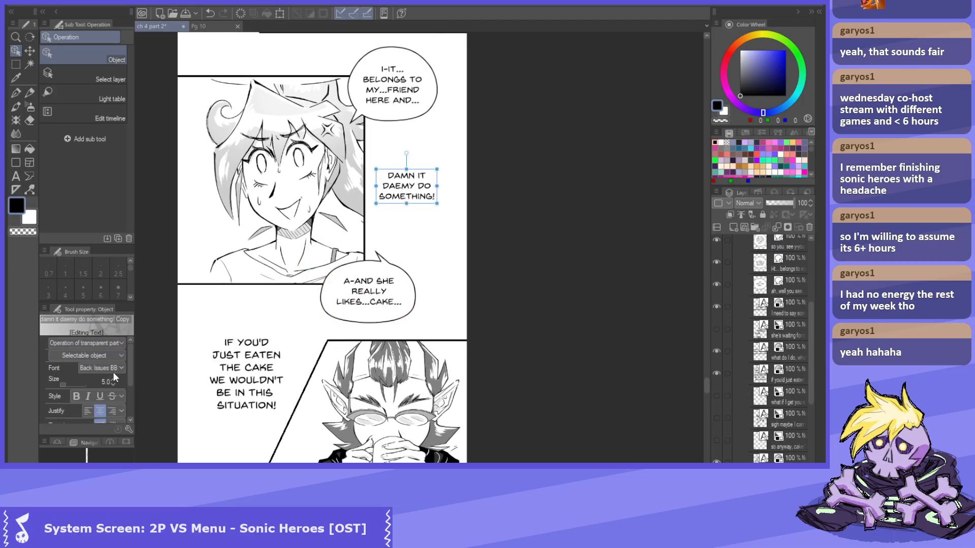
pyautogui.click(113, 380)
pyautogui.scroll(-2, 406, 194)
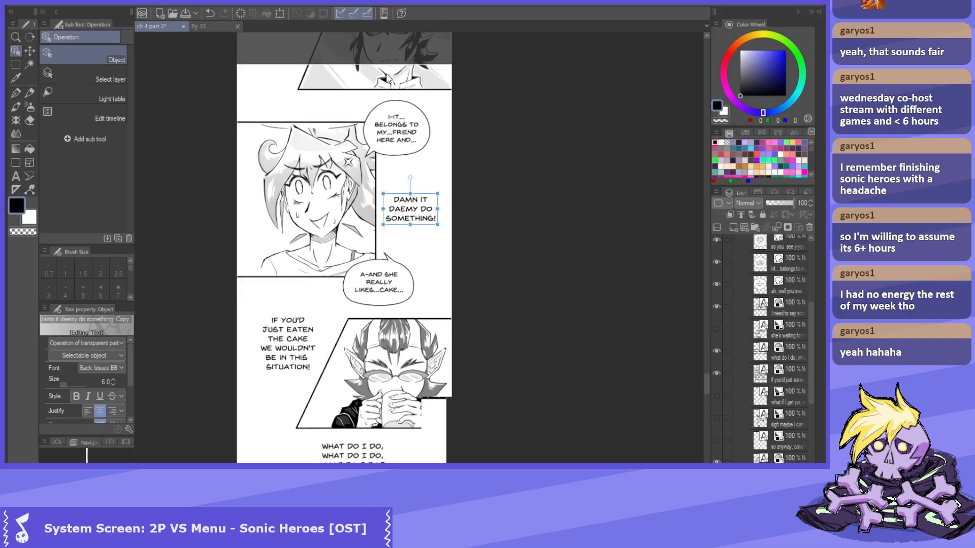
pyautogui.scroll(2, 398, 122)
pyautogui.click(398, 122)
pyautogui.moveTo(399, 122); pyautogui.dragTo(397, 122)
pyautogui.click(261, 218)
# Move the "But what if I don't give it to her" text down beside the dark-haired man's panel and set its size to 6.0.
pyautogui.scroll(-3, 261, 219)
pyautogui.scroll(2, 275, 36)
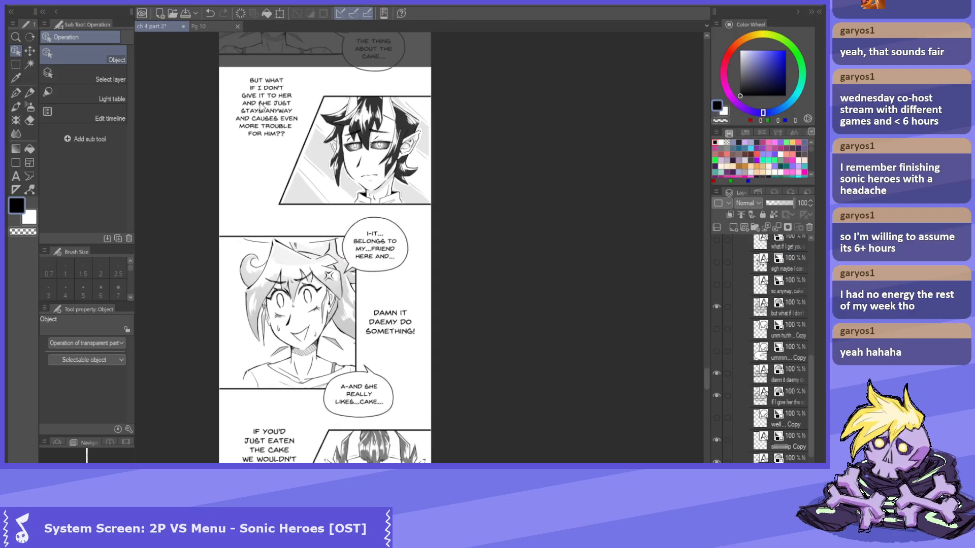
pyautogui.click(259, 120)
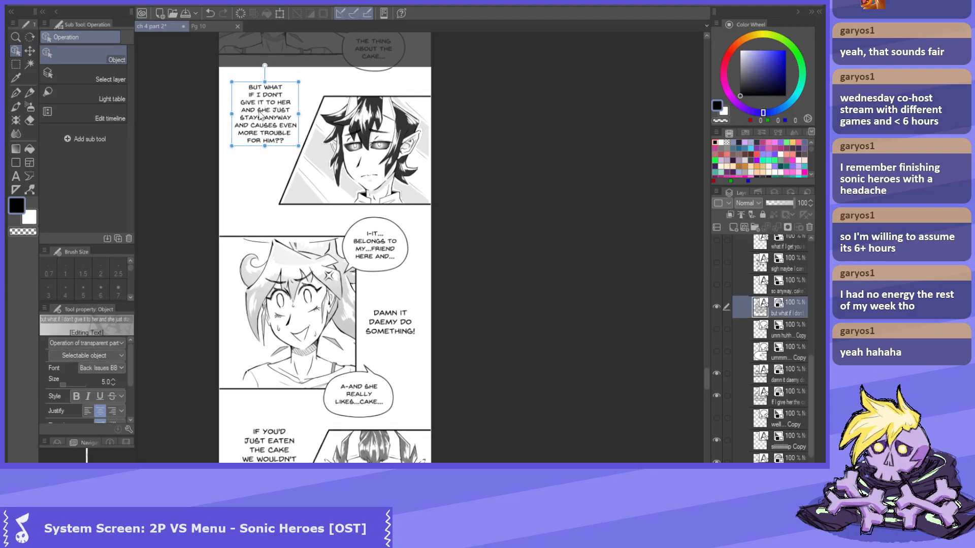
pyautogui.click(113, 378)
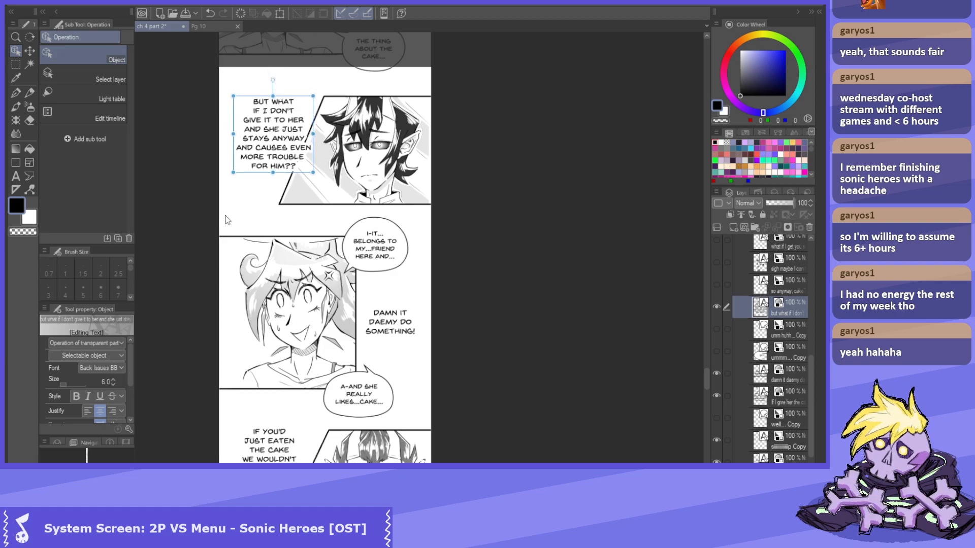
pyautogui.scroll(-2, 292, 133)
pyautogui.scroll(2, 200, 30)
pyautogui.scroll(-1, 400, 269)
pyautogui.scroll(1, 400, 269)
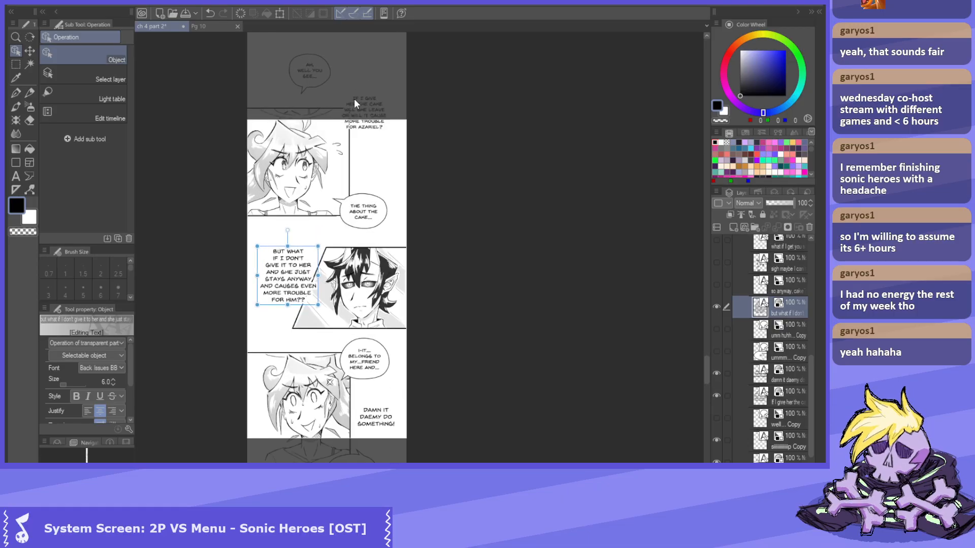
# Set the "If I give her the cake" text to size 6.0 and move it down just above "The thing about the cake..." balloon.
pyautogui.click(354, 96)
pyautogui.click(114, 379)
pyautogui.scroll(2, 362, 196)
pyautogui.moveTo(384, 53); pyautogui.dragTo(385, 141)
pyautogui.scroll(4, 292, 104)
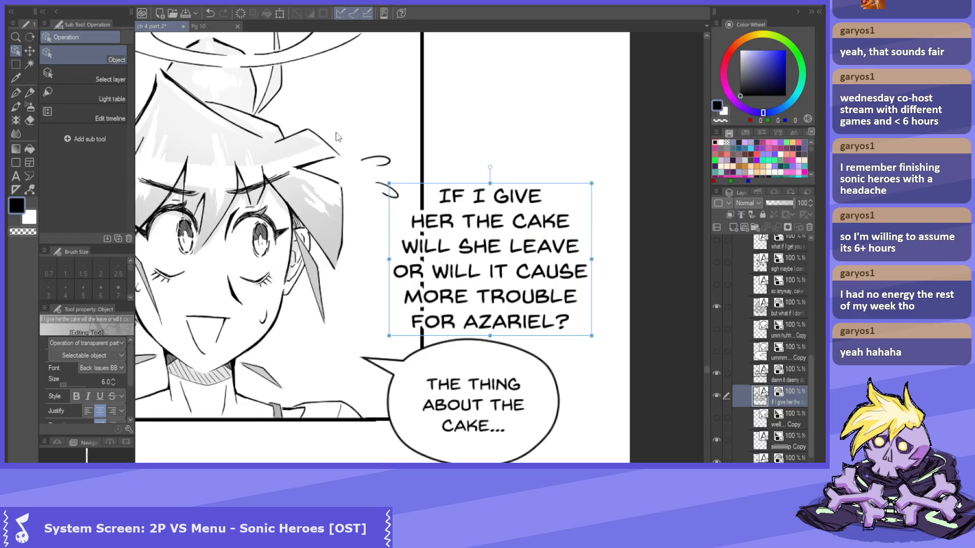
# Select the small motion marks beside the girl's hair, then rotate and move them up, clear of the "If I give her the cake" text.
pyautogui.press('m')
pyautogui.moveTo(363, 139)
pyautogui.mouseDown()
pyautogui.moveTo(401, 183)
pyautogui.moveTo(408, 211)
pyautogui.moveTo(391, 199)
pyautogui.moveTo(402, 211)
pyautogui.moveTo(391, 155)
pyautogui.mouseUp()
pyautogui.hotkey('ctrl', 't')
pyautogui.scroll(-3, 421, 206)
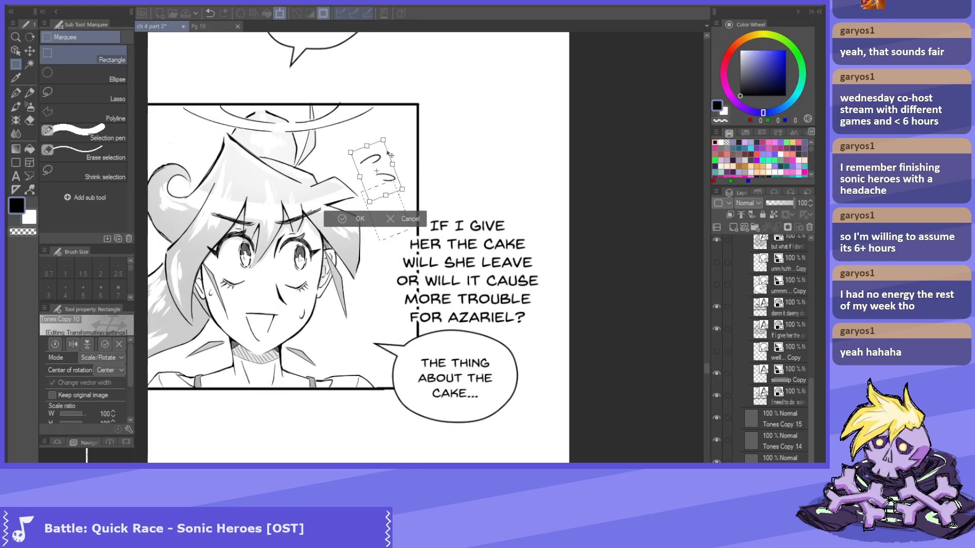
pyautogui.click(362, 219)
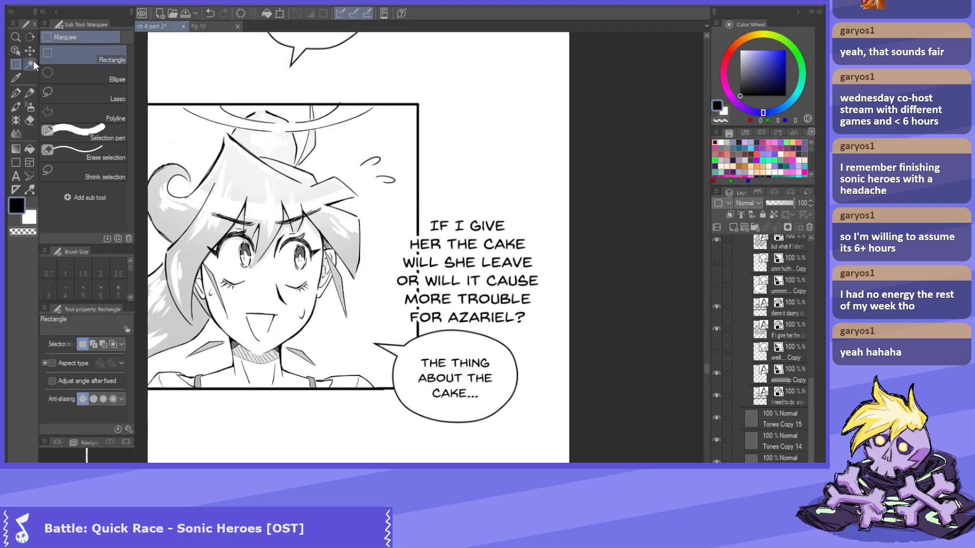
# Move the "If I give her the cake" text up from the balloon below it and set its edge thickness to 7.0.
pyautogui.click(16, 51)
pyautogui.click(466, 261)
pyautogui.moveTo(466, 261); pyautogui.dragTo(464, 238)
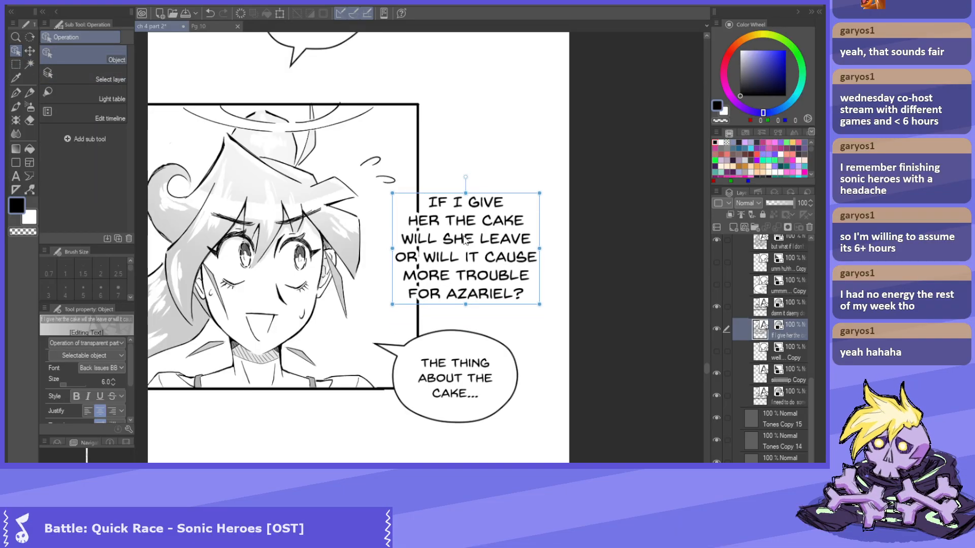
pyautogui.click(776, 193)
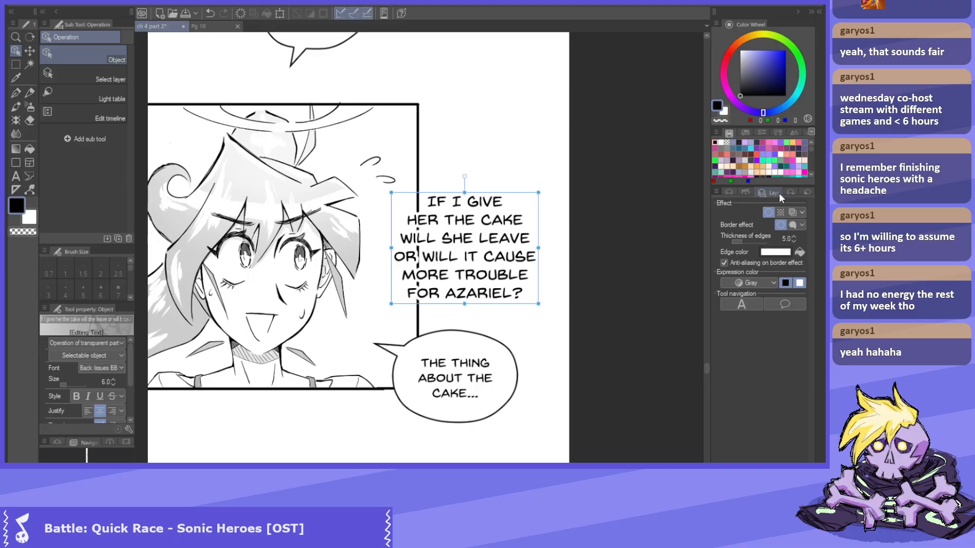
pyautogui.click(790, 193)
pyautogui.click(766, 193)
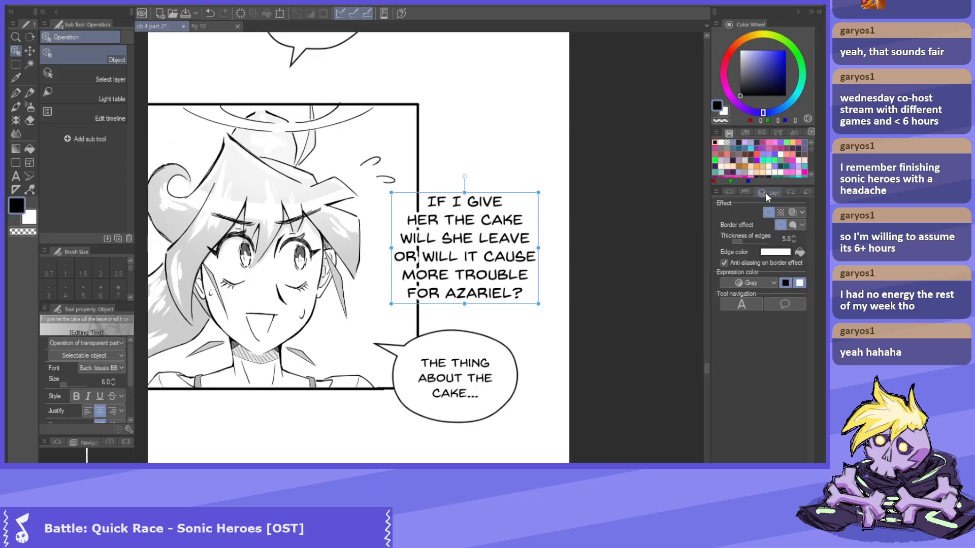
pyautogui.click(794, 236)
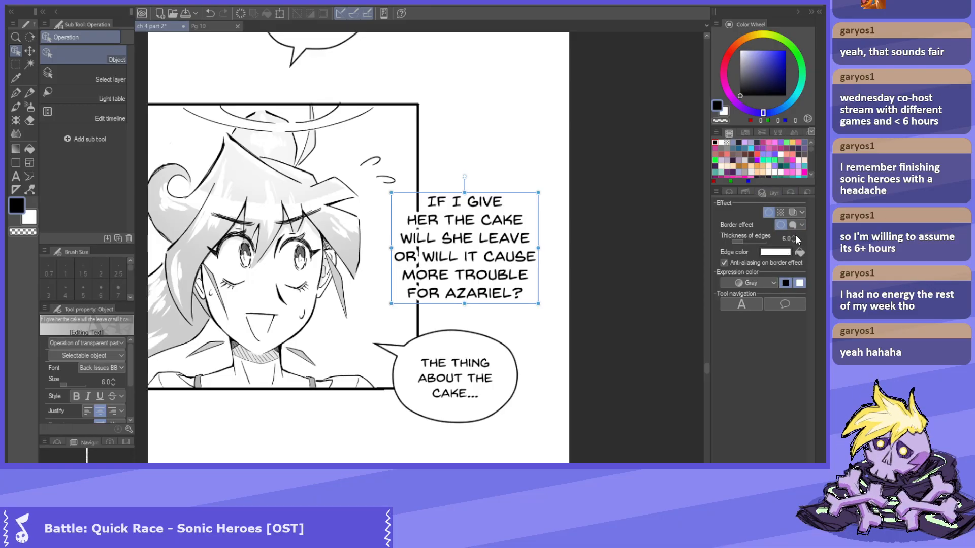
pyautogui.click(794, 236)
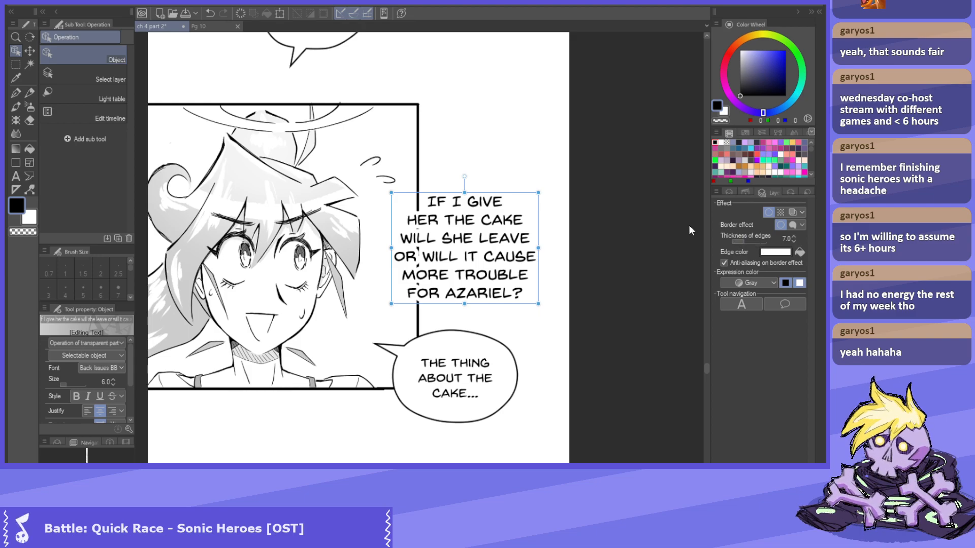
pyautogui.click(730, 193)
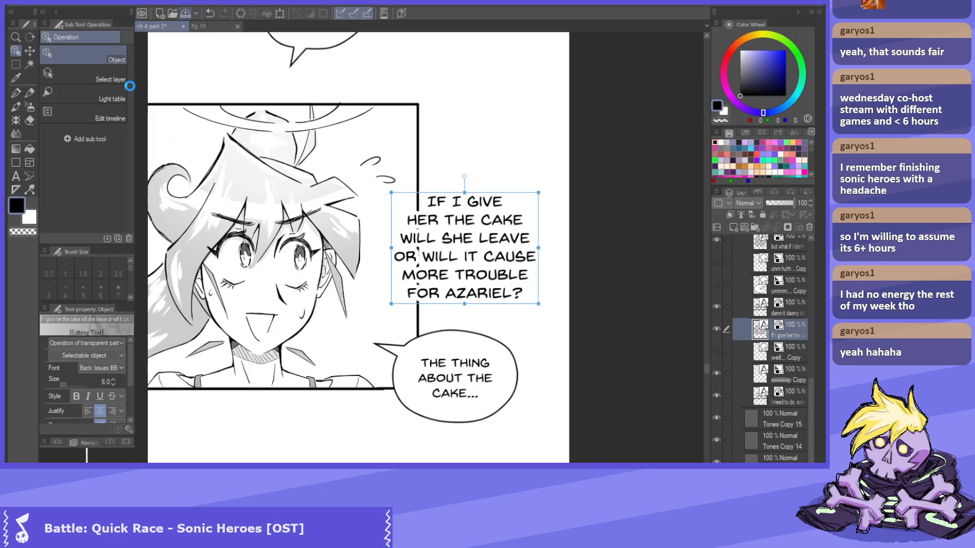
pyautogui.scroll(-2, 471, 220)
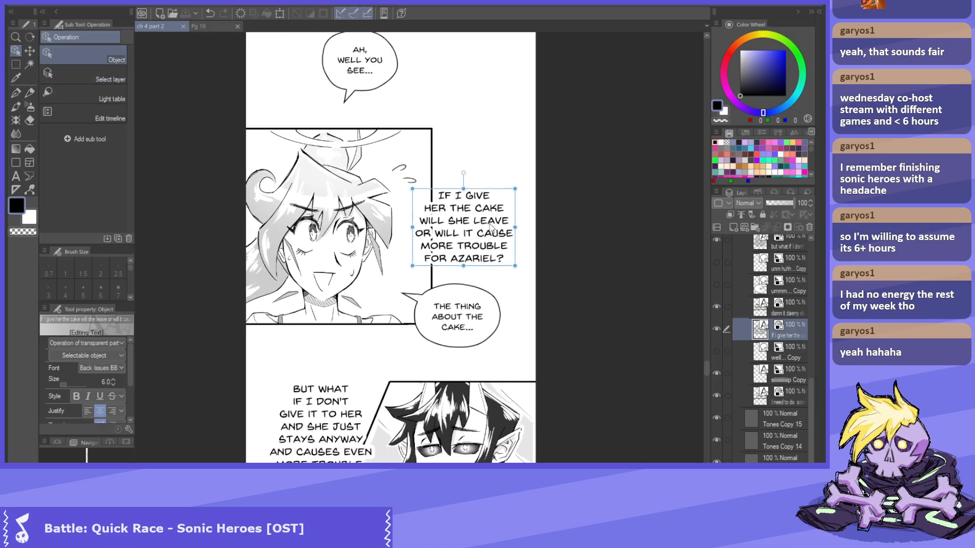
pyautogui.moveTo(471, 219); pyautogui.dragTo(471, 216)
# Nudge the "Ah, well you see..." balloon down and "The thing about the cake..." balloon down-left, and save the file.
pyautogui.click(358, 48)
pyautogui.moveTo(357, 48)
pyautogui.mouseDown()
pyautogui.moveTo(429, 58)
pyautogui.moveTo(436, 95)
pyautogui.moveTo(356, 53)
pyautogui.mouseUp()
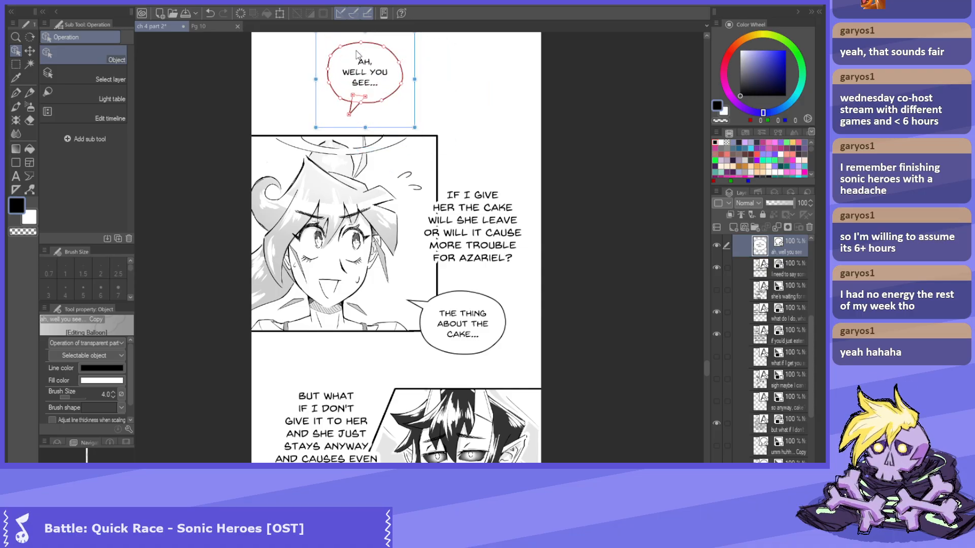
pyautogui.moveTo(477, 307); pyautogui.dragTo(473, 316)
pyautogui.scroll(-2, 369, 155)
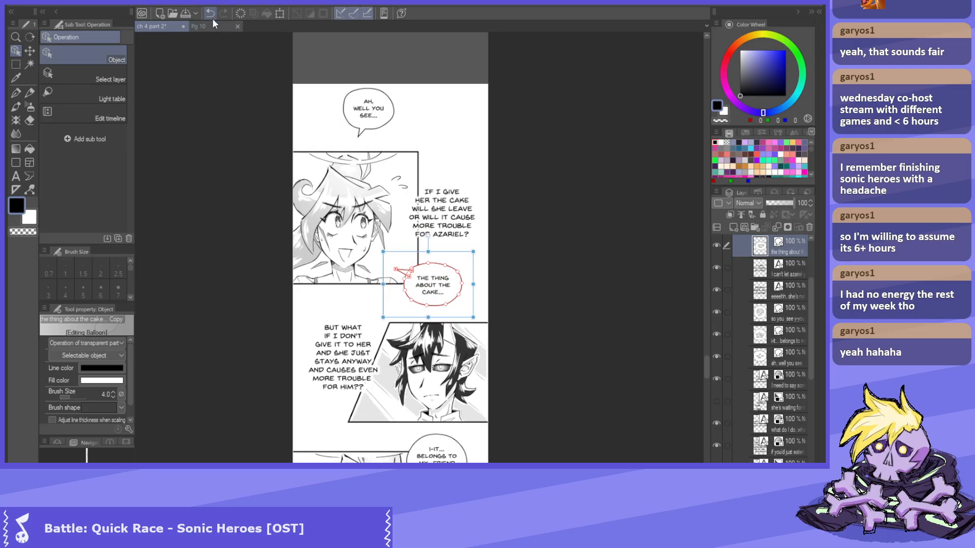
pyautogui.click(191, 14)
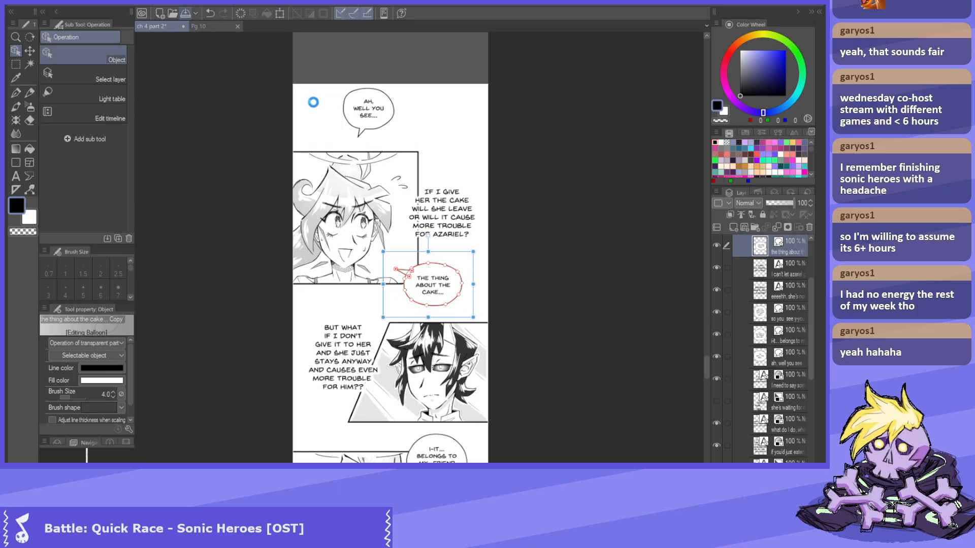
# Move the "What do I do" text slightly left in the gap above the closed-eyes girl's panel and save the file.
pyautogui.scroll(1, 404, 92)
pyautogui.scroll(-1, 411, 77)
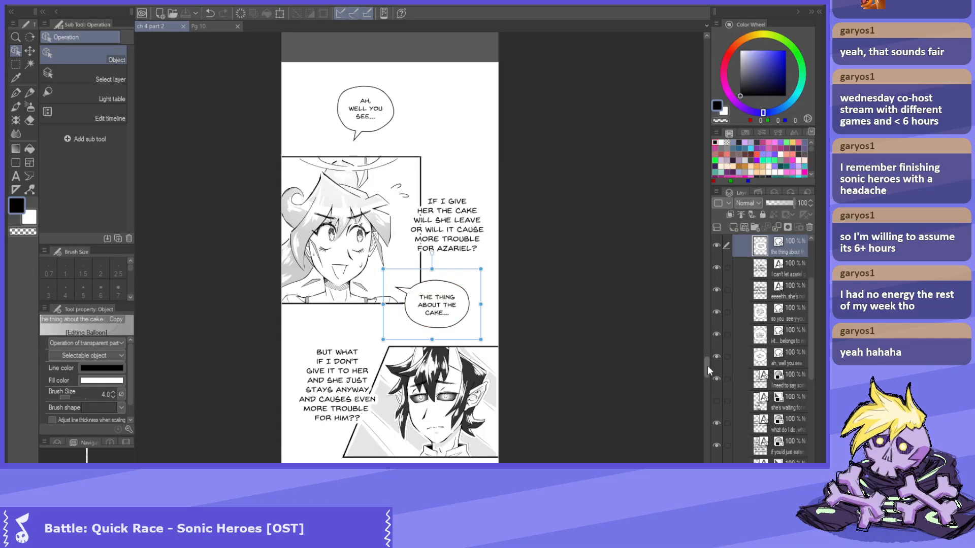
pyautogui.moveTo(706, 366); pyautogui.dragTo(714, 395)
pyautogui.scroll(-1, 708, 367)
pyautogui.click(716, 397)
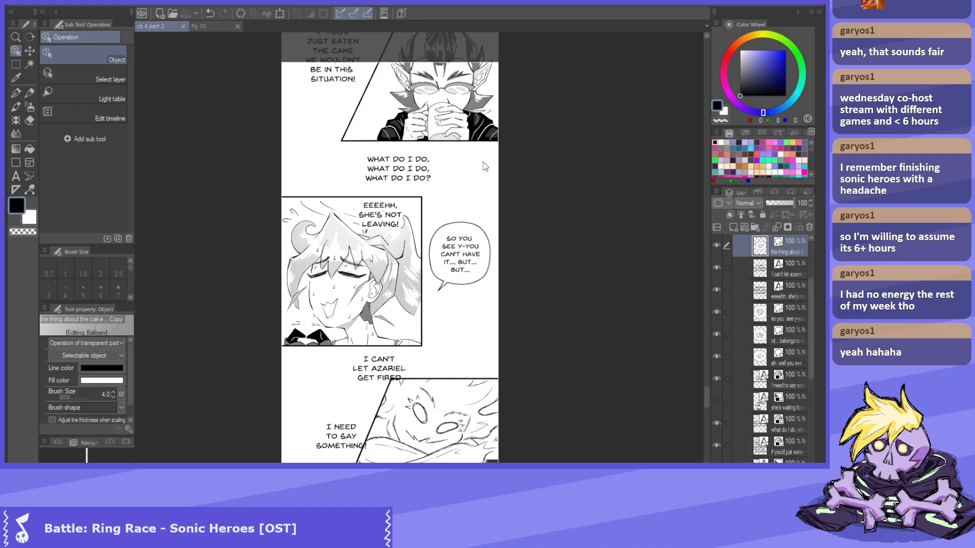
pyautogui.click(394, 178)
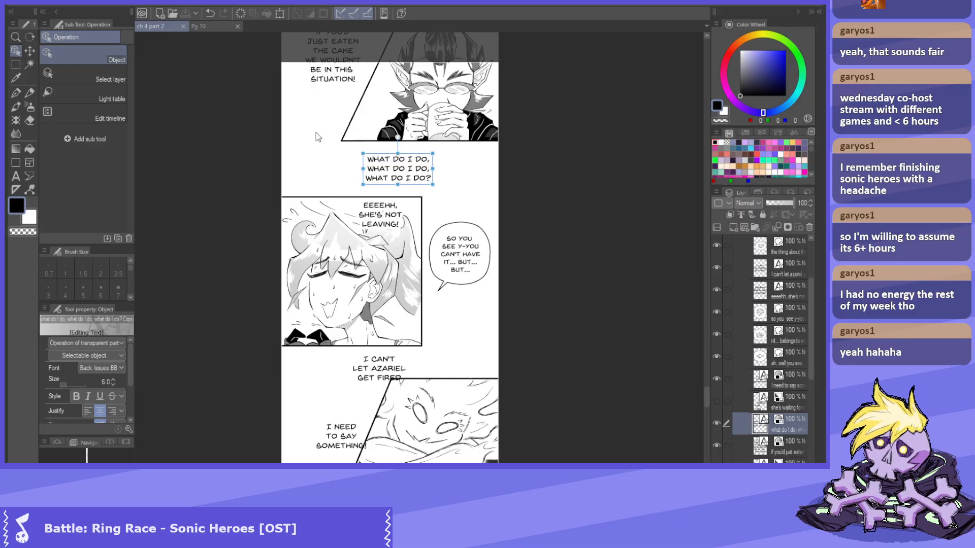
pyautogui.scroll(1, 342, 152)
pyautogui.moveTo(409, 177); pyautogui.dragTo(361, 176)
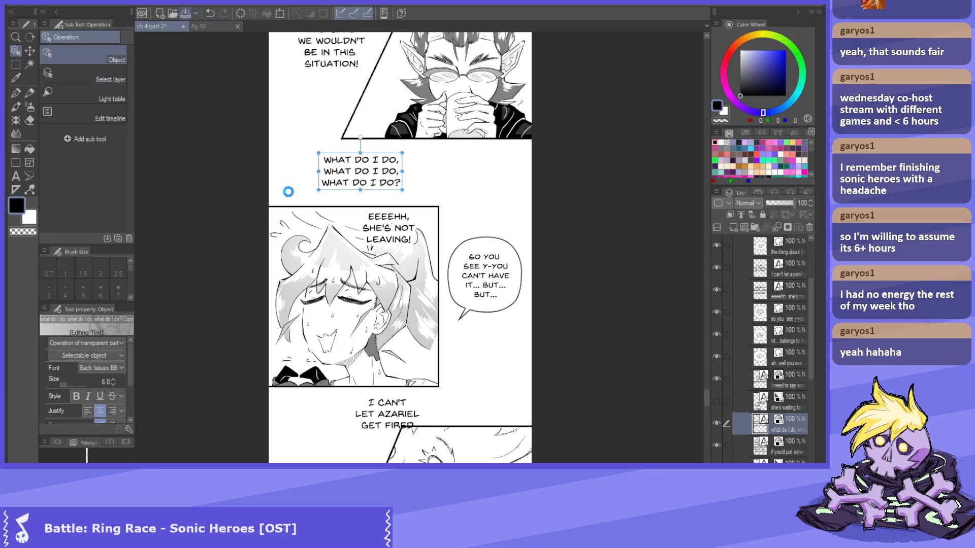
pyautogui.hotkey('ctrl', 's')
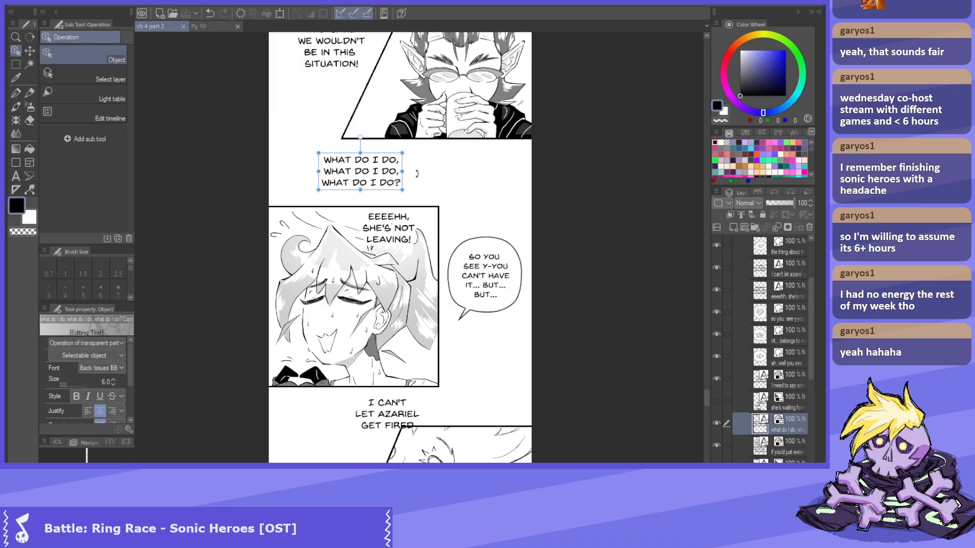
pyautogui.moveTo(365, 175); pyautogui.dragTo(378, 175)
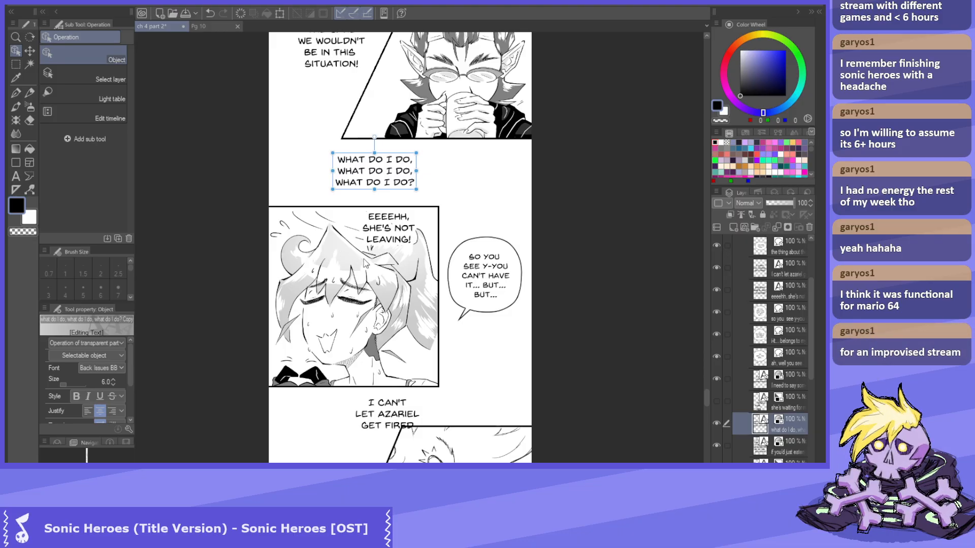
pyautogui.scroll(-2, 391, 261)
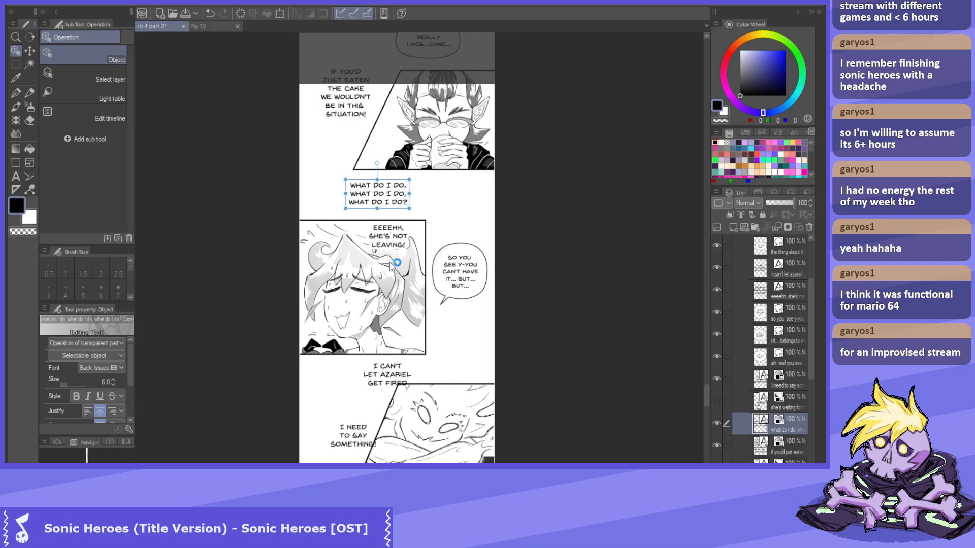
pyautogui.click(192, 13)
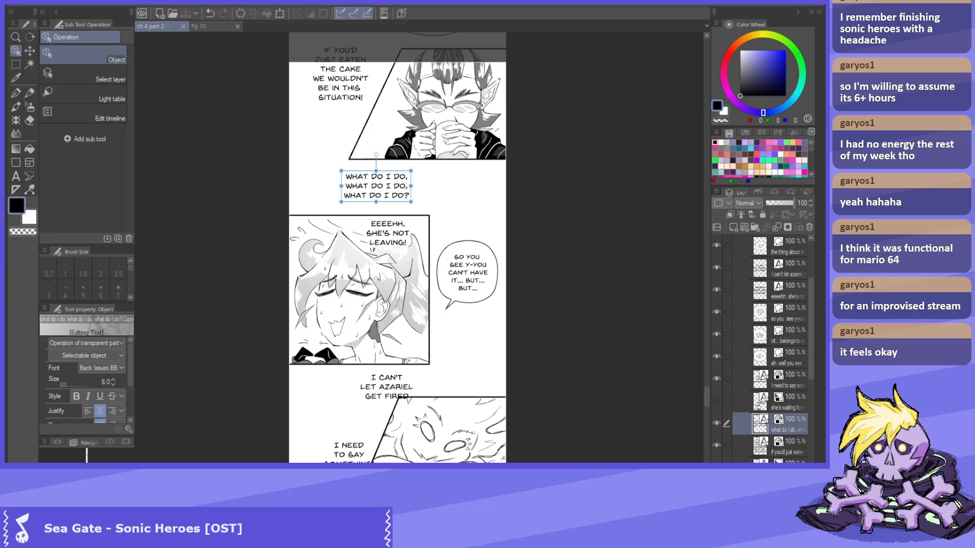
# Move the "So you see y-you can't have it..." balloon down-left so it overlaps the edge of the closed-eyes girl's panel.
pyautogui.scroll(2, 395, 264)
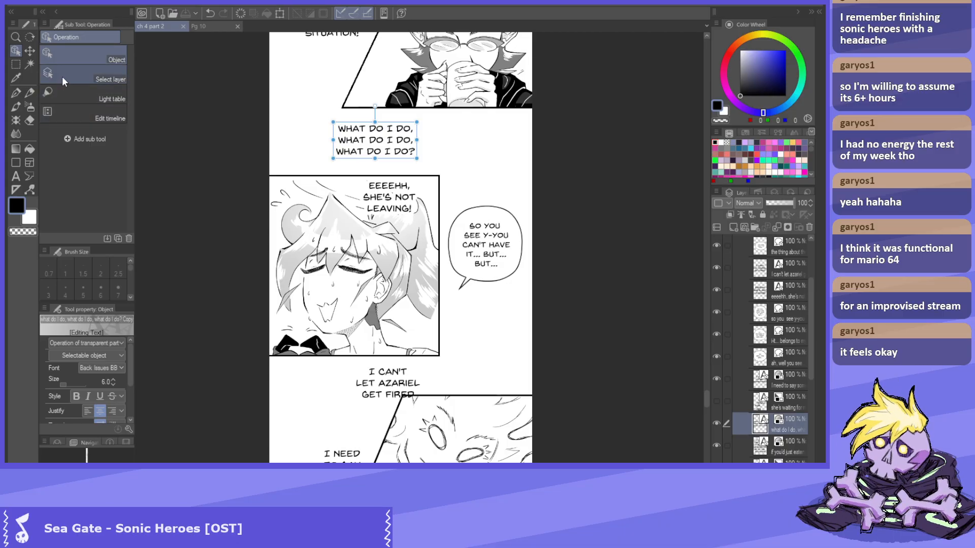
pyautogui.scroll(-1, 509, 333)
pyautogui.scroll(1, 495, 329)
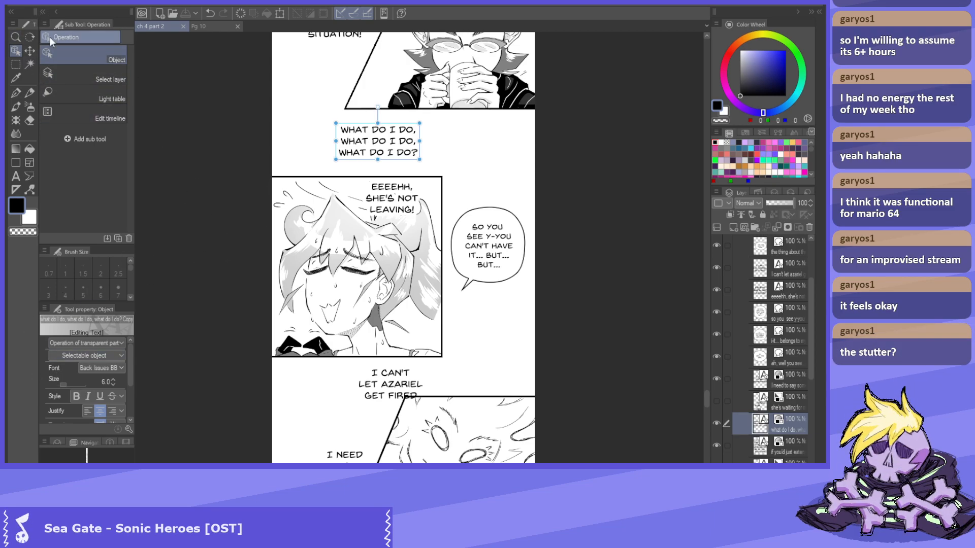
pyautogui.scroll(1, 307, 242)
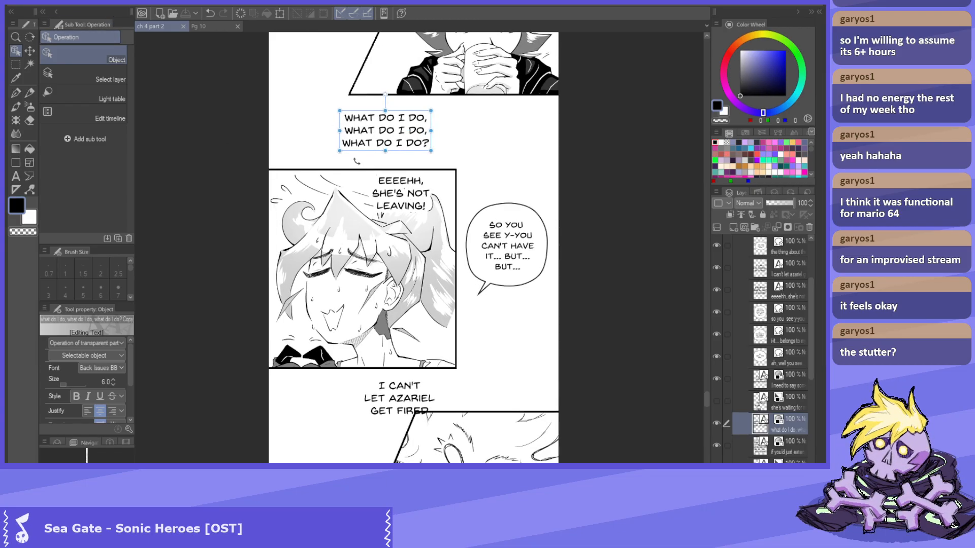
pyautogui.scroll(-1, 308, 242)
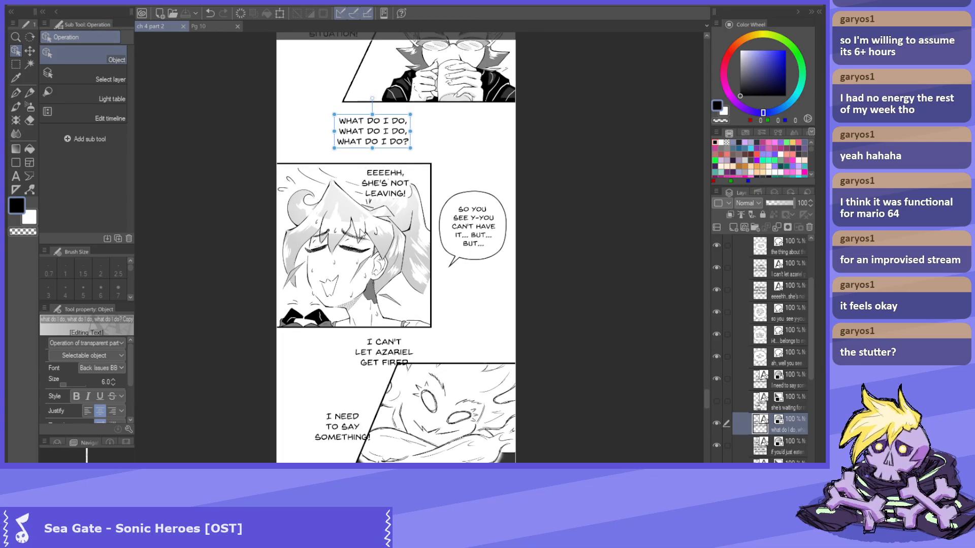
pyautogui.click(384, 189)
pyautogui.scroll(-1, 344, 258)
pyautogui.scroll(-1, 343, 257)
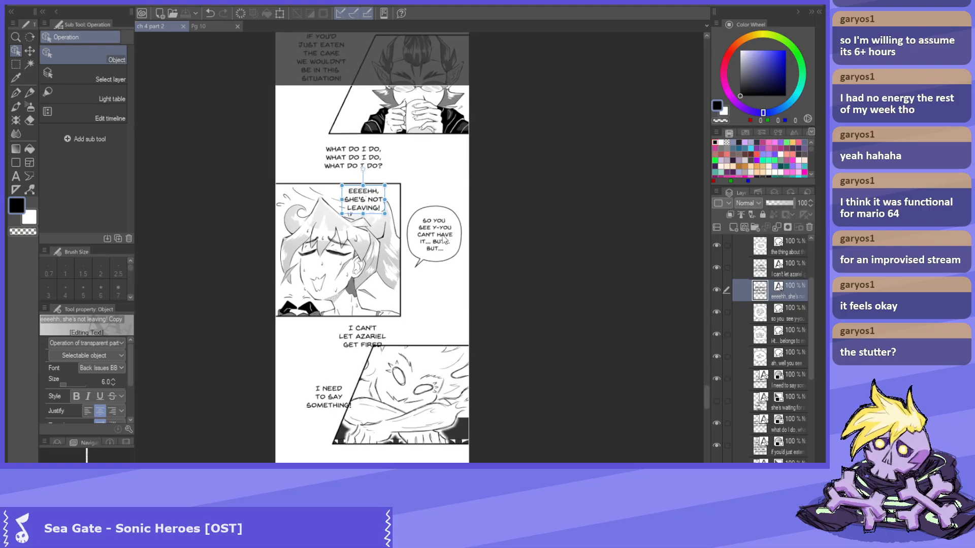
pyautogui.scroll(1, 435, 225)
pyautogui.moveTo(435, 225); pyautogui.dragTo(418, 251)
pyautogui.scroll(2, 356, 162)
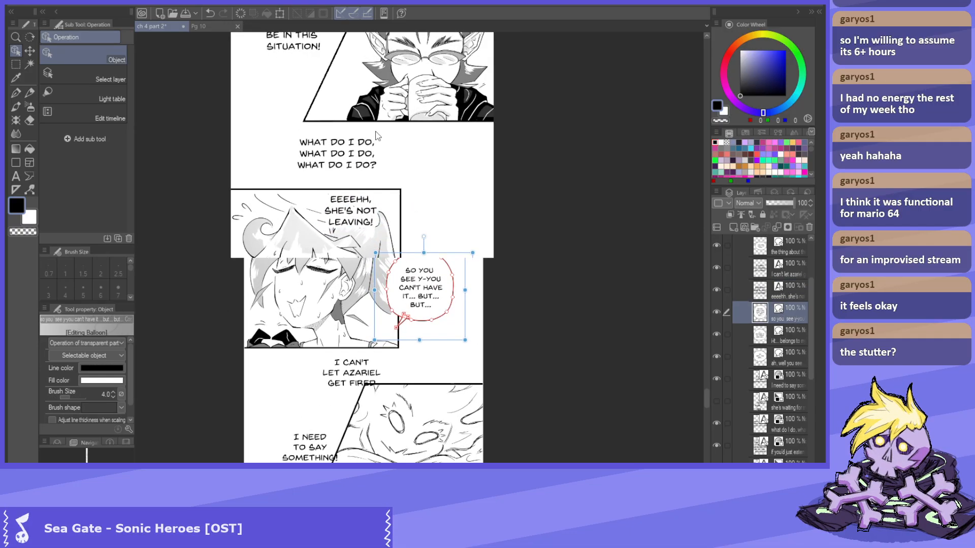
# Swap the "What do I do" and "Eeeehh, she's not leaving!" texts: the first beside the closed-eyes panel, the second in the gap above it.
pyautogui.click(344, 162)
pyautogui.click(203, 24)
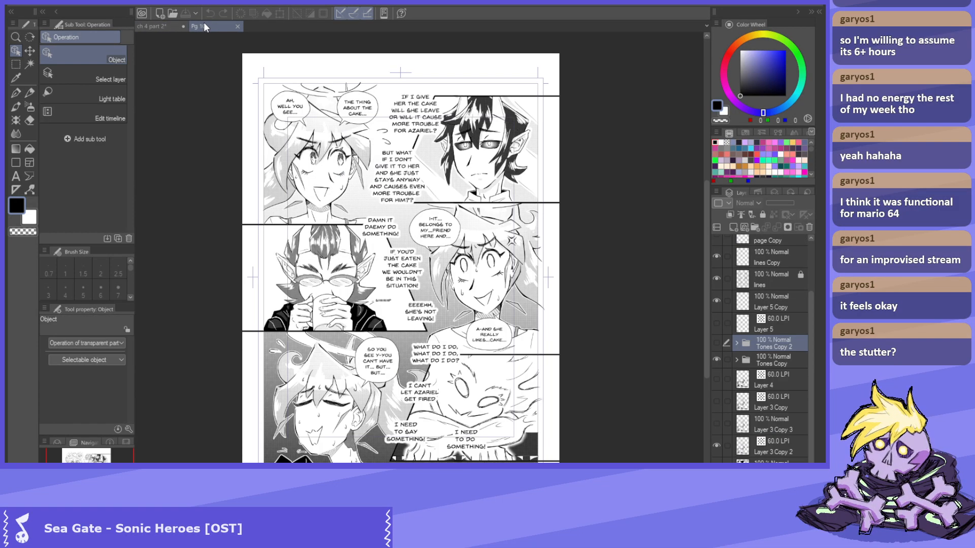
pyautogui.click(165, 28)
pyautogui.moveTo(335, 168); pyautogui.dragTo(477, 254)
pyautogui.click(339, 219)
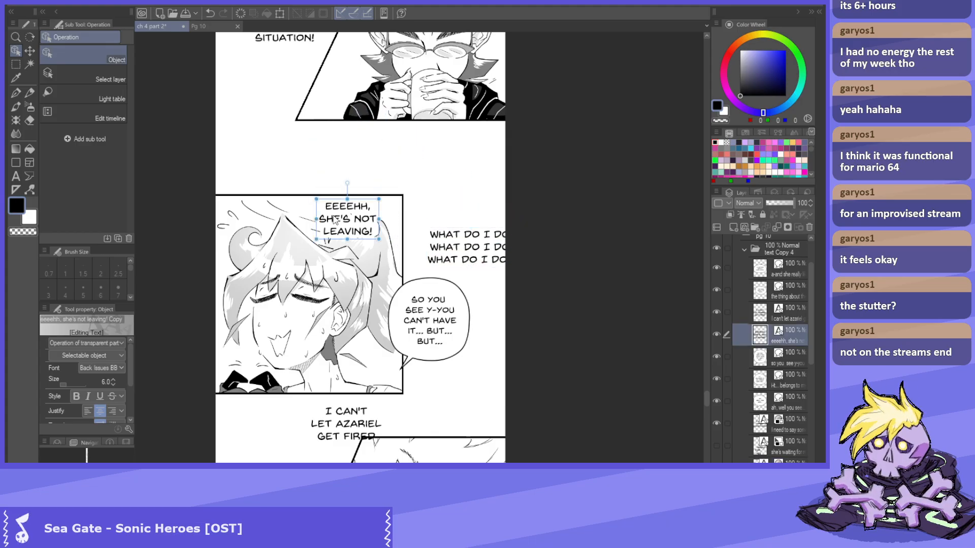
pyautogui.moveTo(349, 218); pyautogui.dragTo(389, 153)
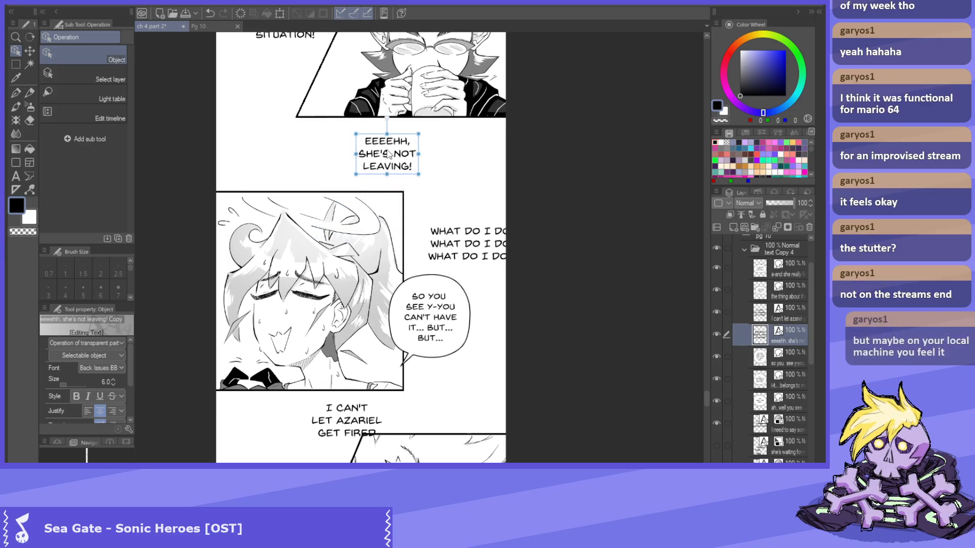
pyautogui.moveTo(479, 250); pyautogui.dragTo(452, 222)
pyautogui.scroll(-2, 429, 168)
# Using Pg 10 for reference, move "I need to say something!" below the slanted panel and "I can't let Azariel get fired" beside its sloping edge.
pyautogui.click(216, 24)
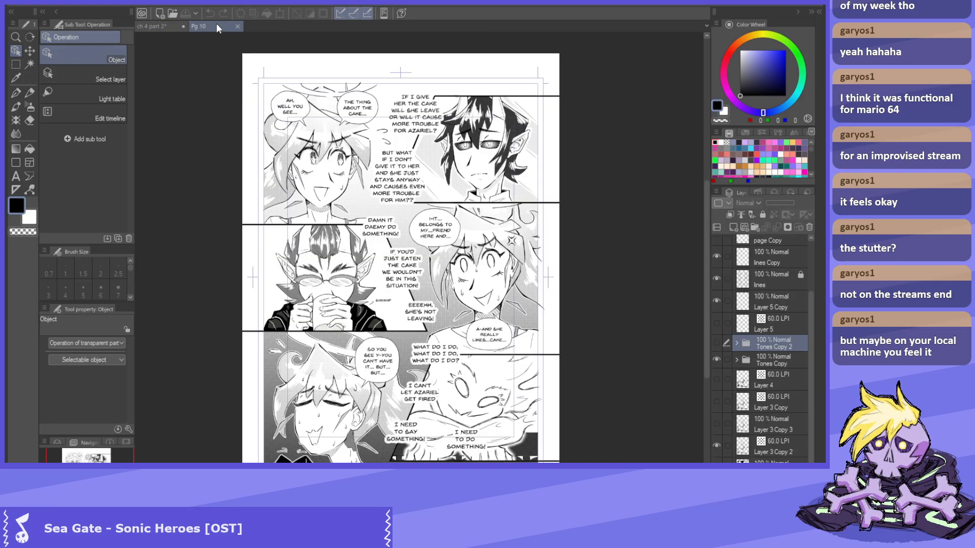
pyautogui.click(163, 25)
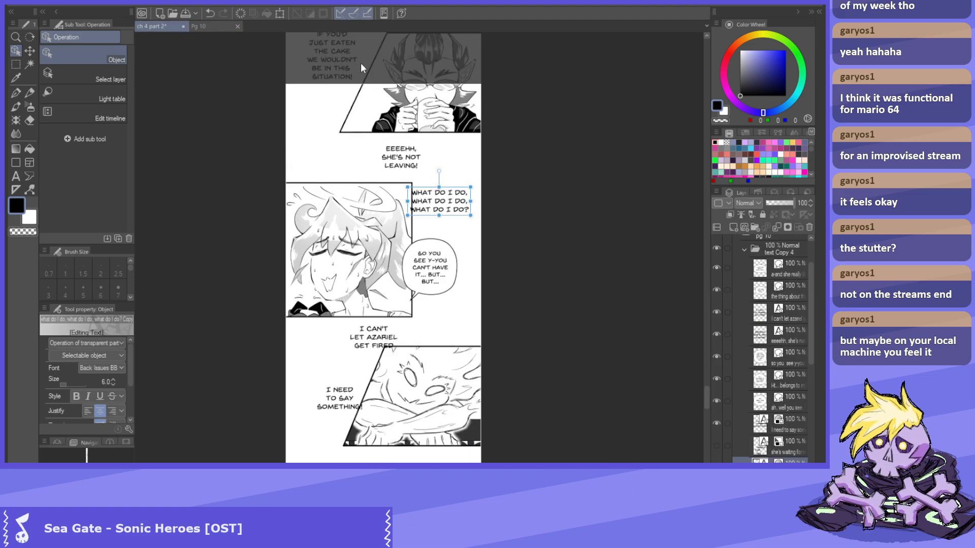
pyautogui.click(390, 311)
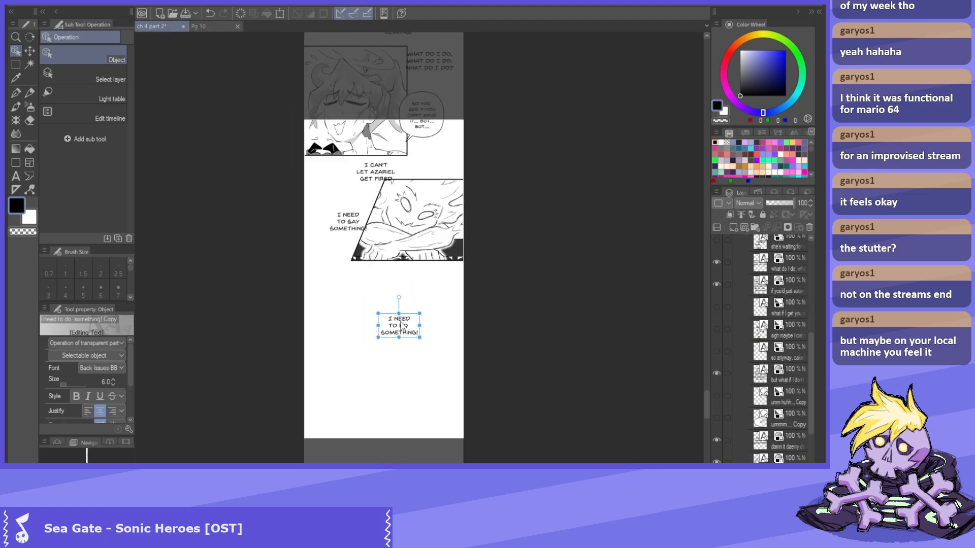
pyautogui.scroll(1, 354, 244)
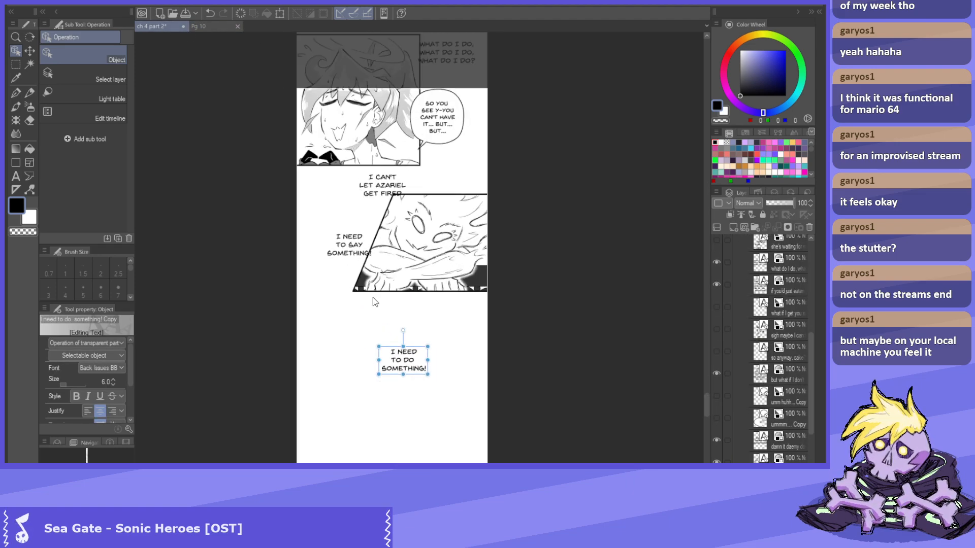
pyautogui.scroll(2, 351, 234)
pyautogui.click(347, 308)
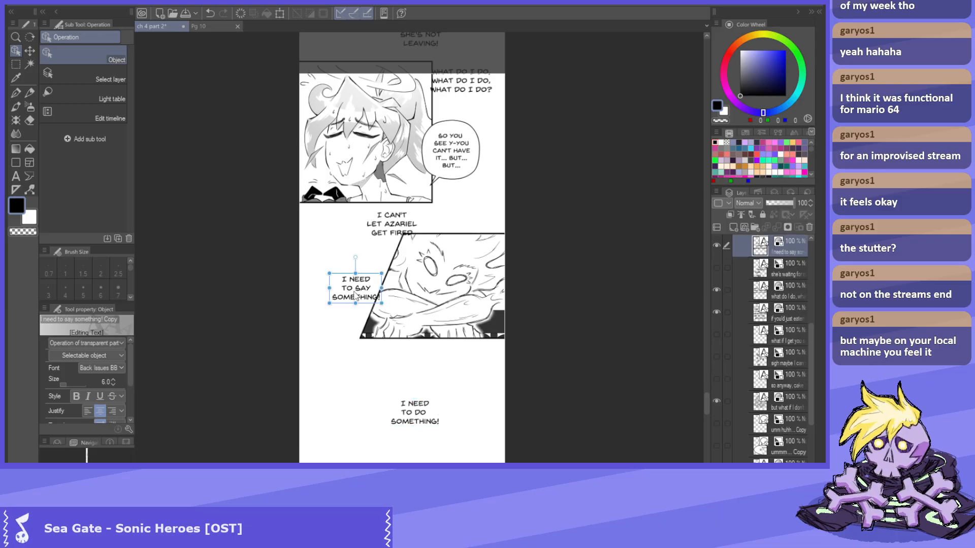
pyautogui.moveTo(347, 308); pyautogui.dragTo(359, 376)
pyautogui.click(387, 225)
pyautogui.moveTo(388, 225); pyautogui.dragTo(349, 254)
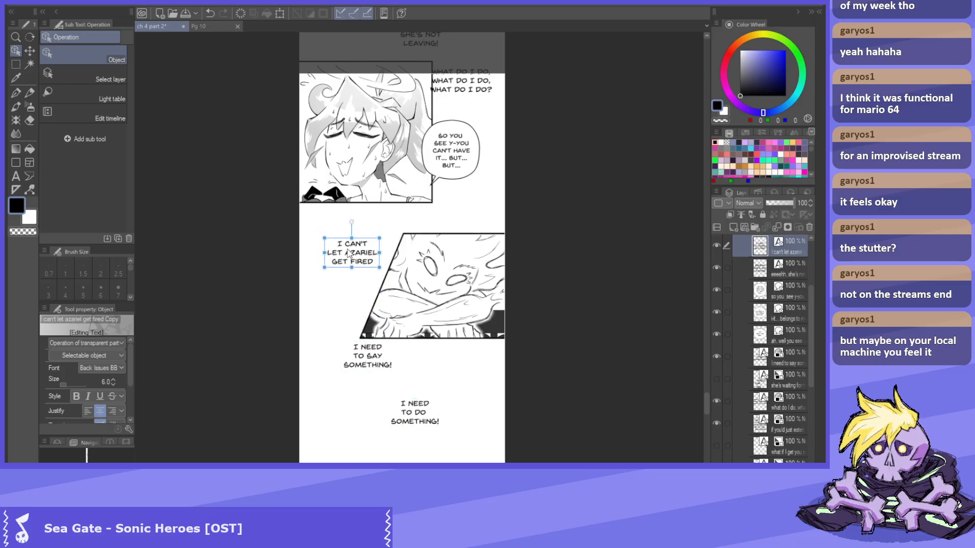
pyautogui.moveTo(376, 360)
pyautogui.mouseDown()
pyautogui.moveTo(350, 383)
pyautogui.moveTo(358, 391)
pyautogui.moveTo(359, 358)
pyautogui.mouseUp()
# Move the "Eeeehh, she's not leaving!" text onto the lower corner of the mug-drinking man's slanted panel and set its edge thickness to 11.0.
pyautogui.scroll(3, 359, 358)
pyautogui.click(438, 190)
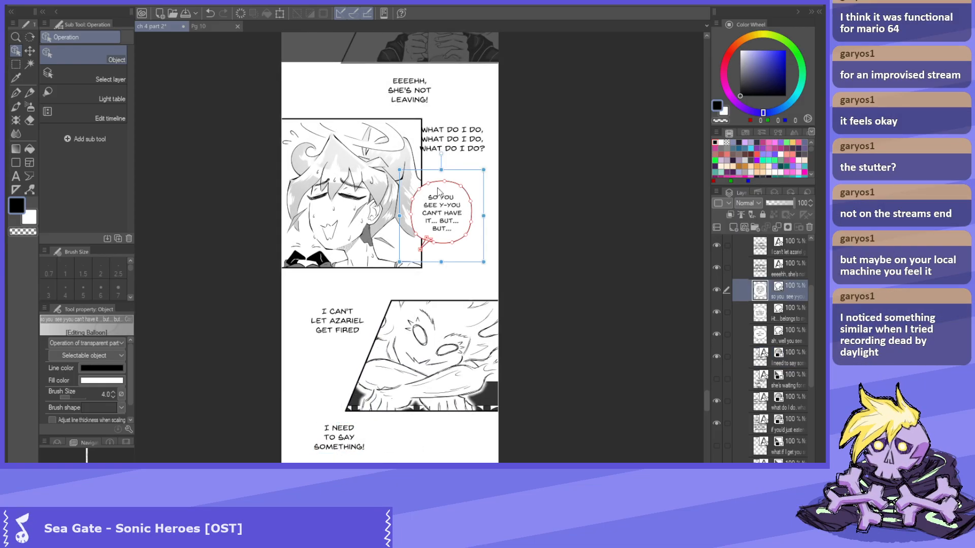
pyautogui.click(409, 90)
pyautogui.scroll(-2, 401, 77)
pyautogui.scroll(3, 399, 60)
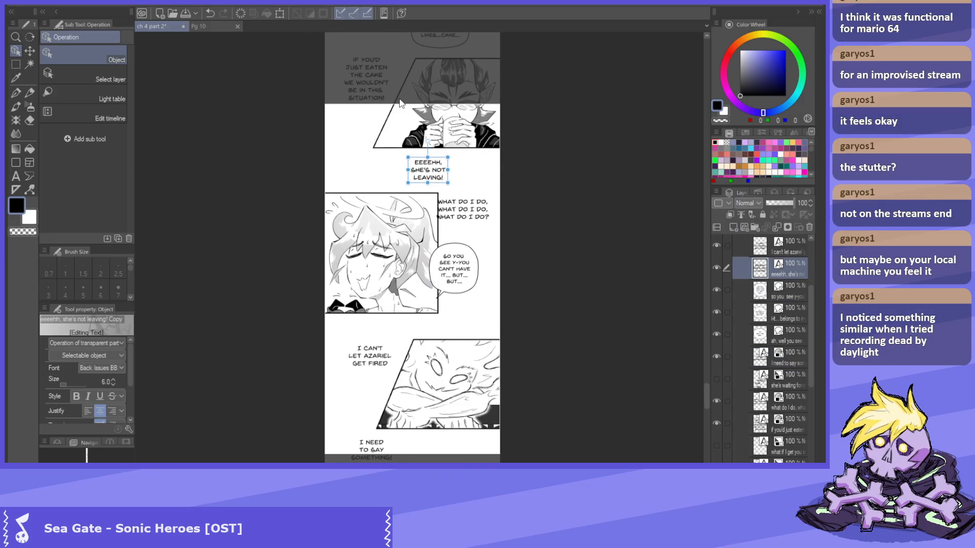
pyautogui.moveTo(419, 178); pyautogui.dragTo(365, 165)
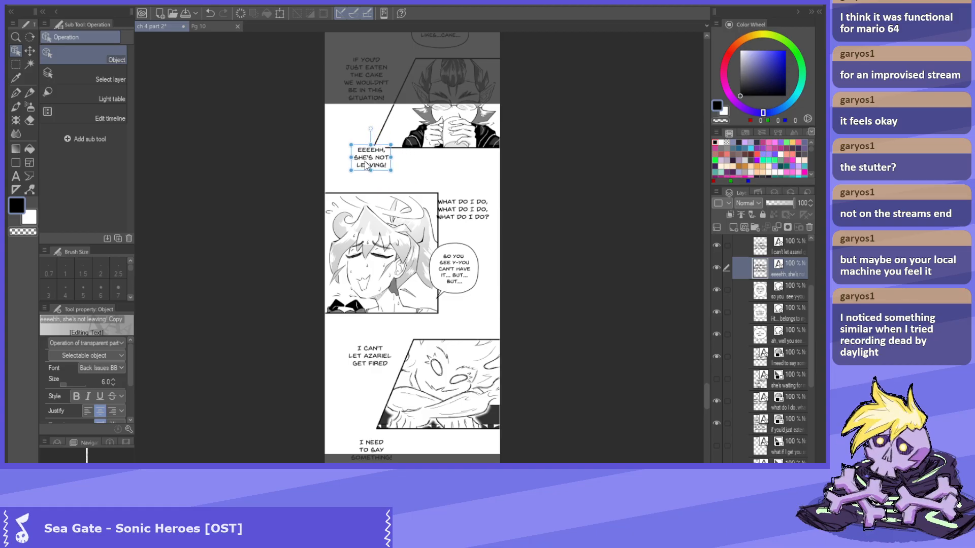
pyautogui.click(788, 192)
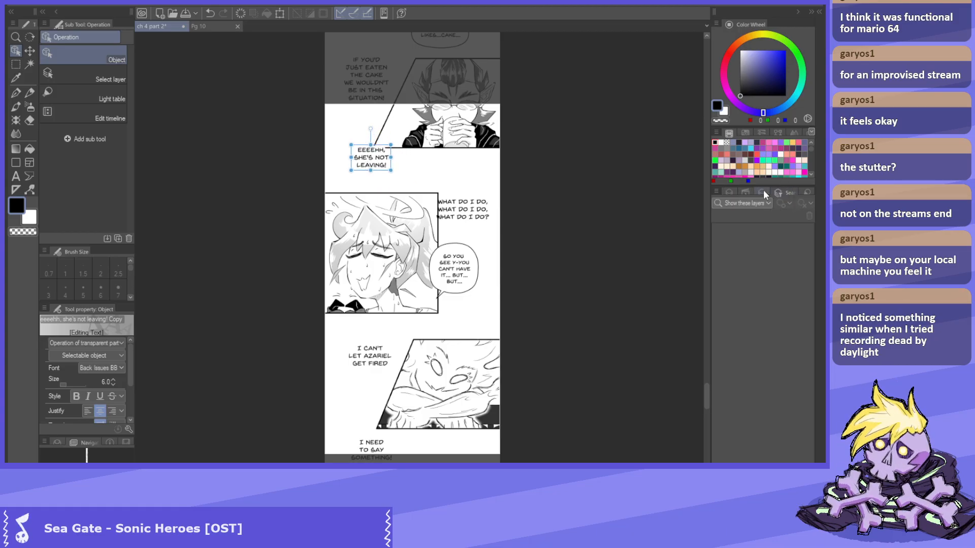
pyautogui.click(763, 191)
pyautogui.click(793, 236)
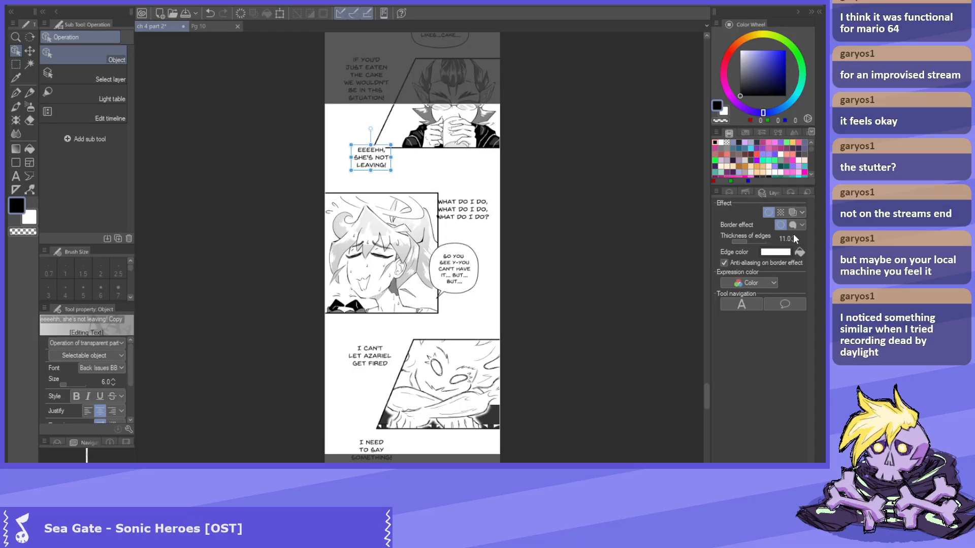
# Move the "What do I do" text up-left over the upper corner of the closed-eyes panel and turn on its border effect.
pyautogui.scroll(1, 422, 175)
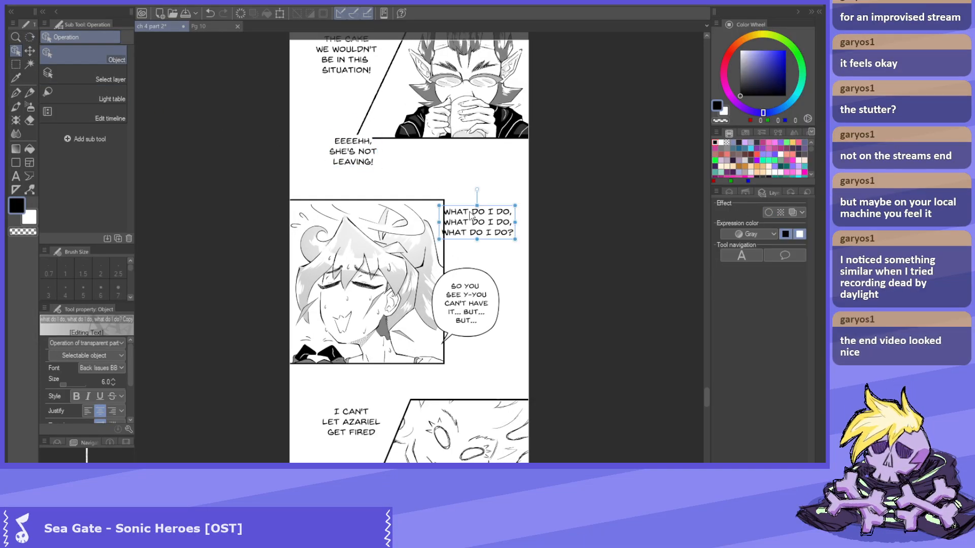
pyautogui.moveTo(483, 225); pyautogui.dragTo(466, 201)
pyautogui.click(769, 212)
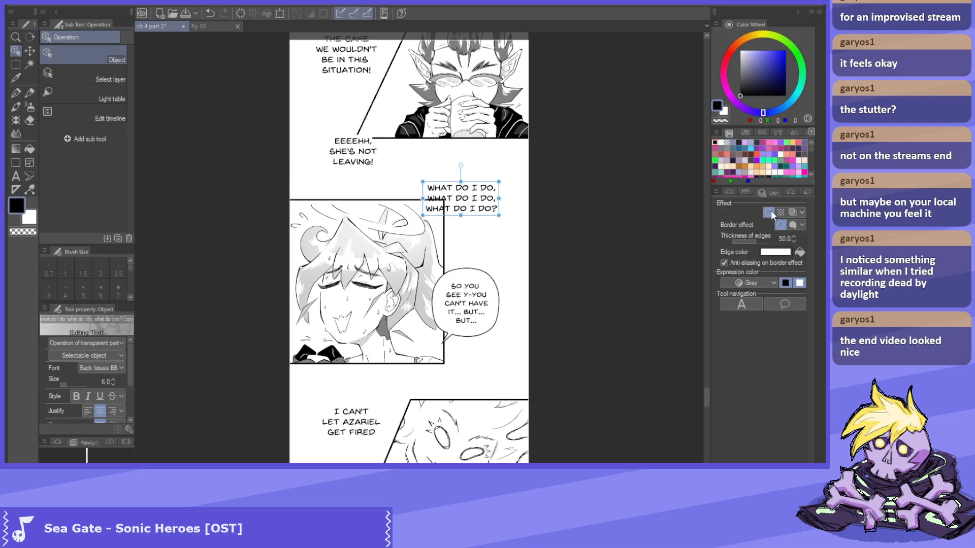
# Shift the "What do I do" text slightly up-left over the panel corner and set its edge thickness to 15.0.
pyautogui.click(792, 242)
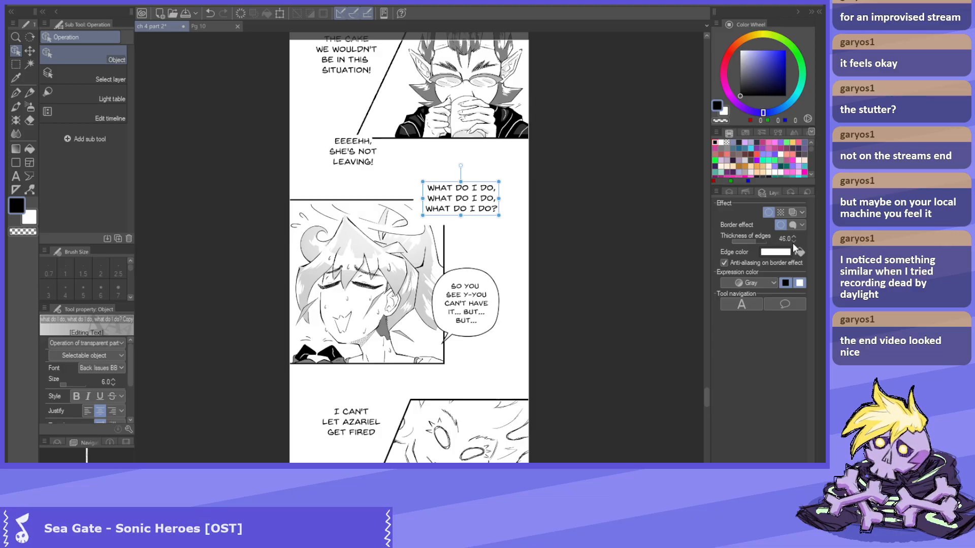
pyautogui.click(793, 242)
pyautogui.scroll(6, 593, 219)
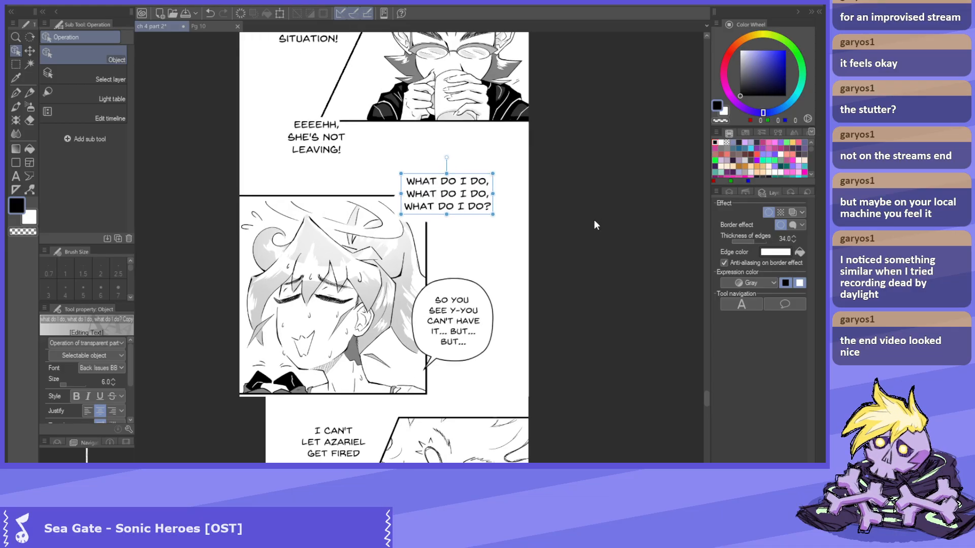
pyautogui.click(794, 241)
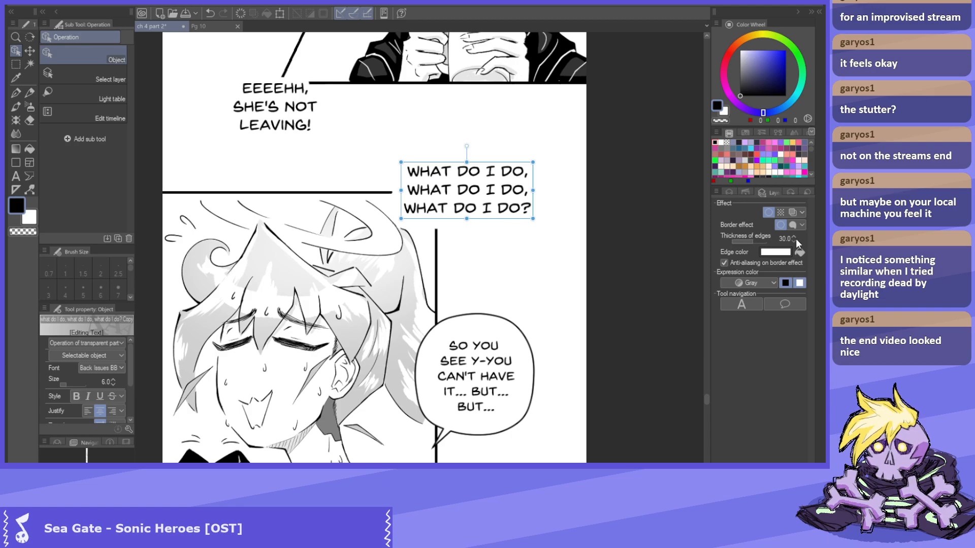
pyautogui.click(795, 241)
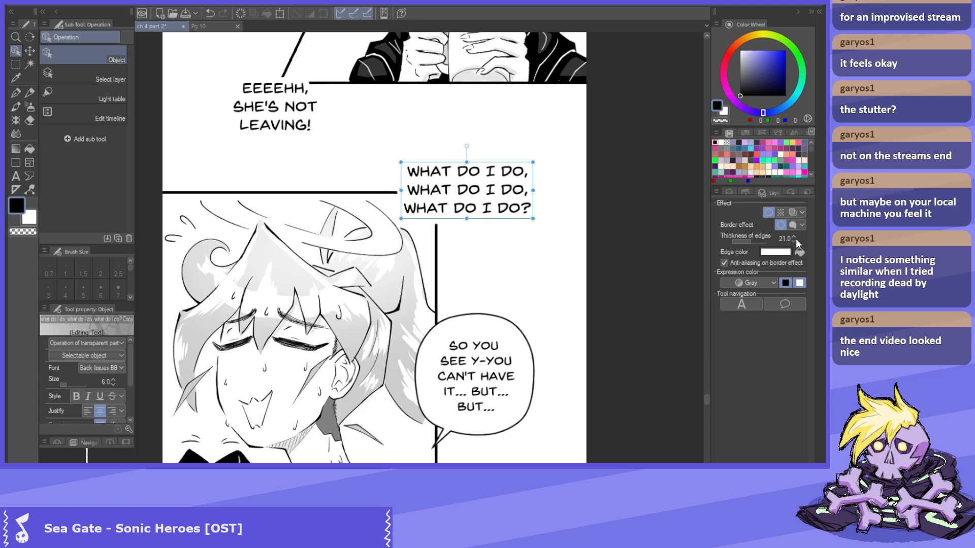
pyautogui.moveTo(505, 209); pyautogui.dragTo(489, 203)
pyautogui.click(793, 241)
pyautogui.click(794, 241)
pyautogui.click(794, 241)
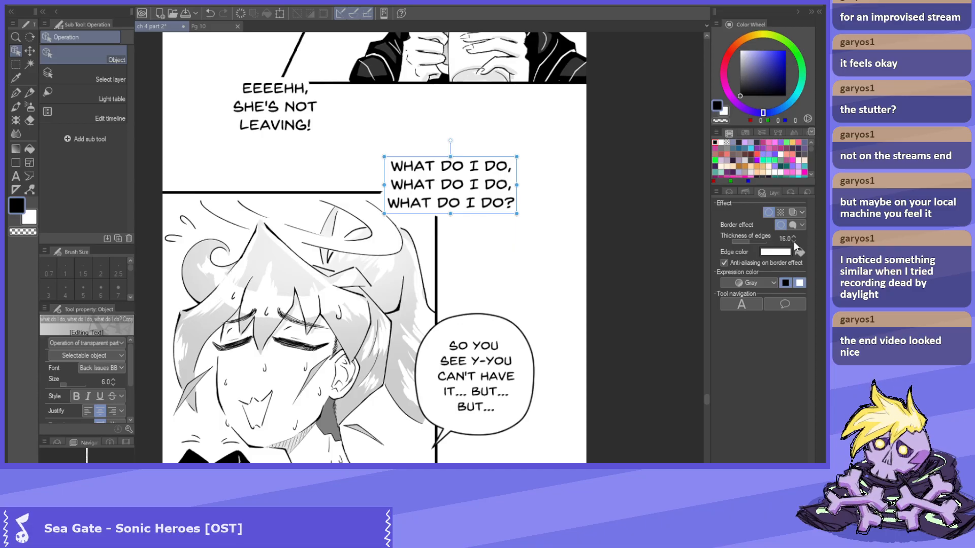
pyautogui.click(793, 237)
# Nudge the "What do I do" text slightly up-right at the panel corner and save the file.
pyautogui.moveTo(435, 181); pyautogui.dragTo(441, 178)
pyautogui.scroll(-2, 415, 175)
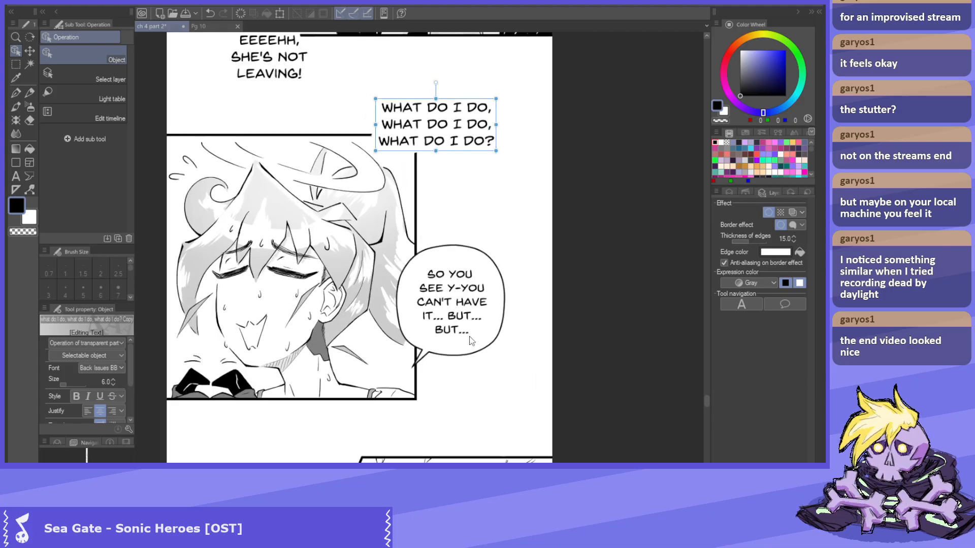
pyautogui.click(449, 305)
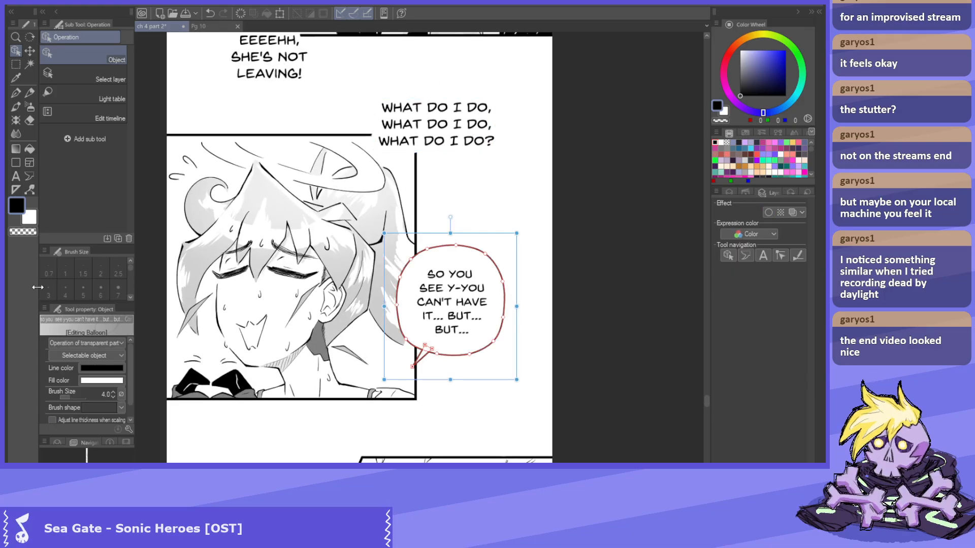
pyautogui.click(184, 14)
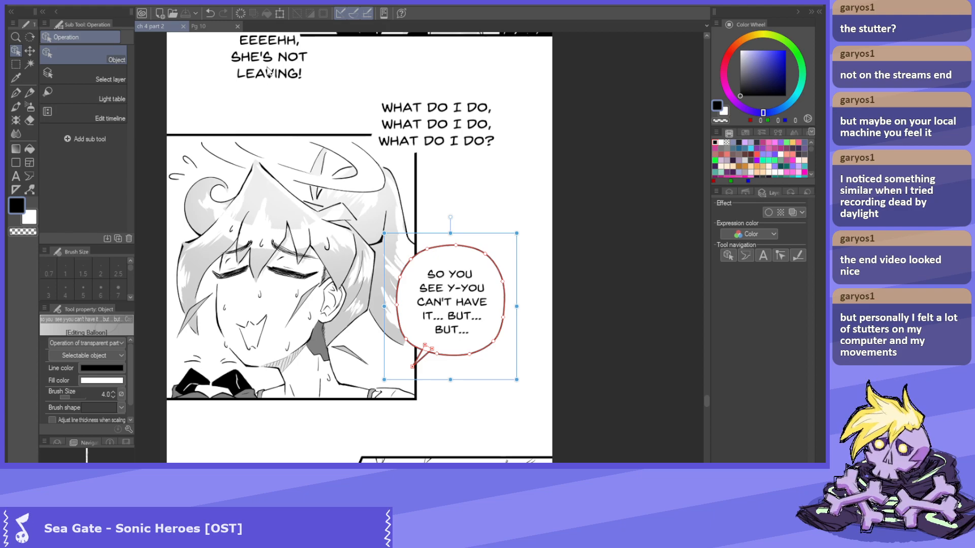
# Reposition the "So you see y-you can't have it..." balloon slightly lower and further left on the panel's edge.
pyautogui.scroll(-3, 380, 213)
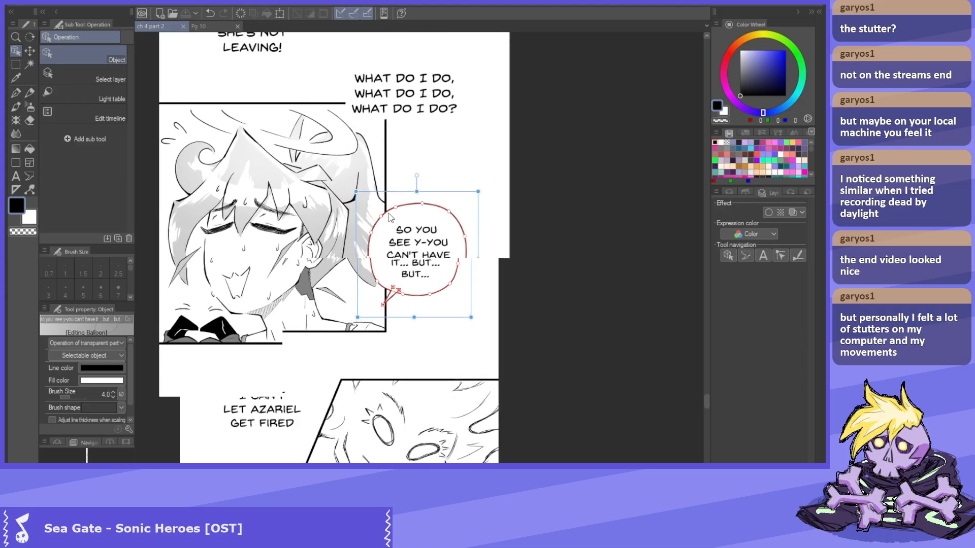
pyautogui.scroll(1, 380, 213)
pyautogui.moveTo(419, 217); pyautogui.dragTo(412, 185)
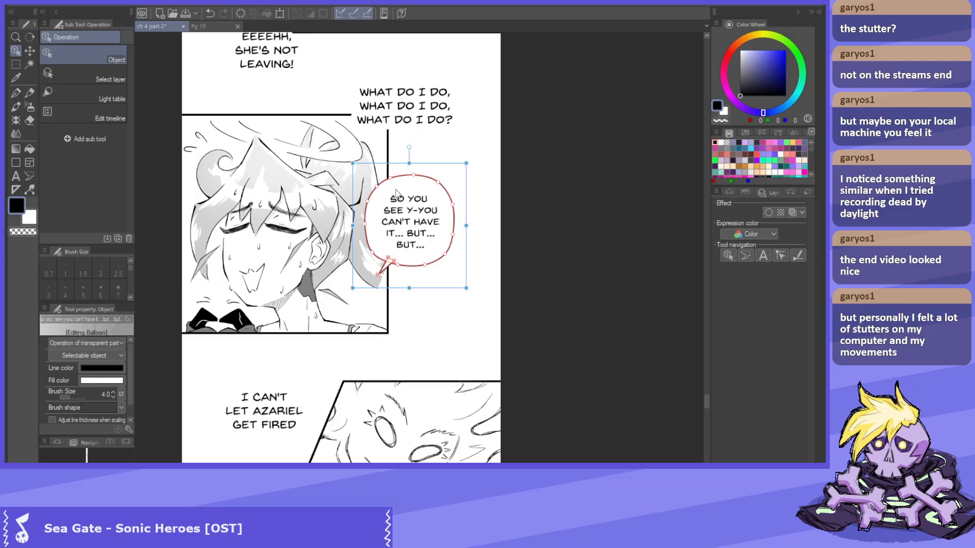
pyautogui.moveTo(406, 190); pyautogui.dragTo(410, 225)
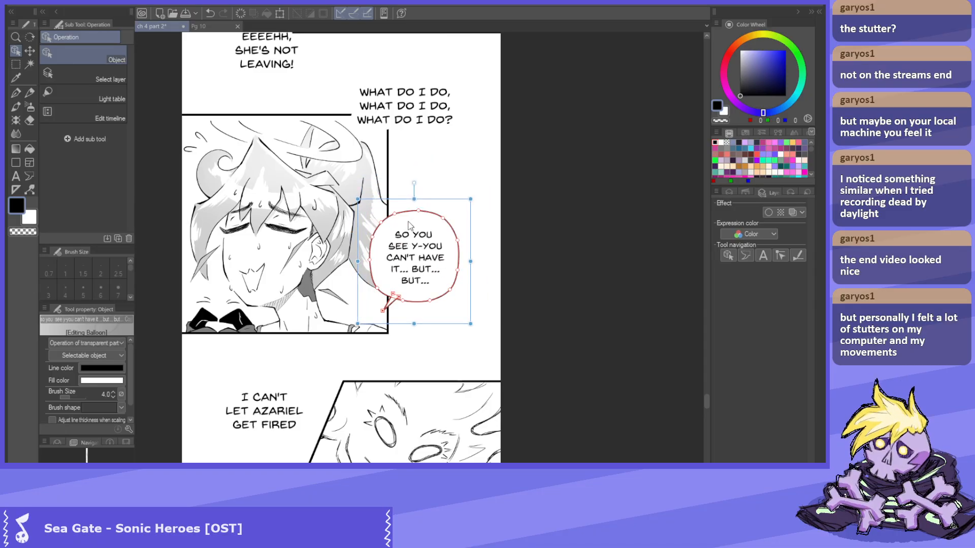
# Redirect the tail of the "So you see y-you can't have it..." balloon leftward toward the closed-eyes character's mouth and save the file.
pyautogui.scroll(2, 397, 296)
pyautogui.moveTo(397, 296); pyautogui.dragTo(417, 302)
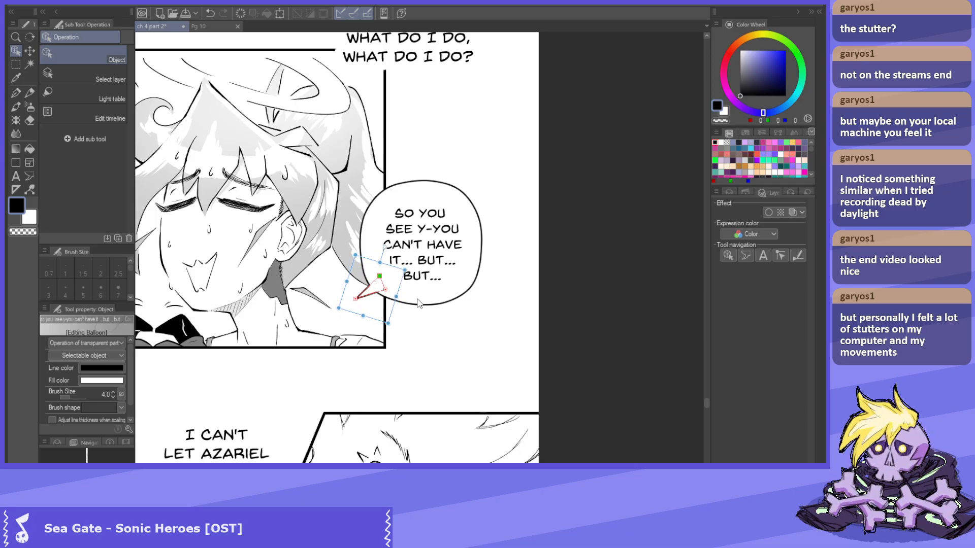
pyautogui.click(388, 289)
pyautogui.scroll(-1, 357, 291)
pyautogui.moveTo(367, 292); pyautogui.dragTo(331, 280)
pyautogui.click(373, 264)
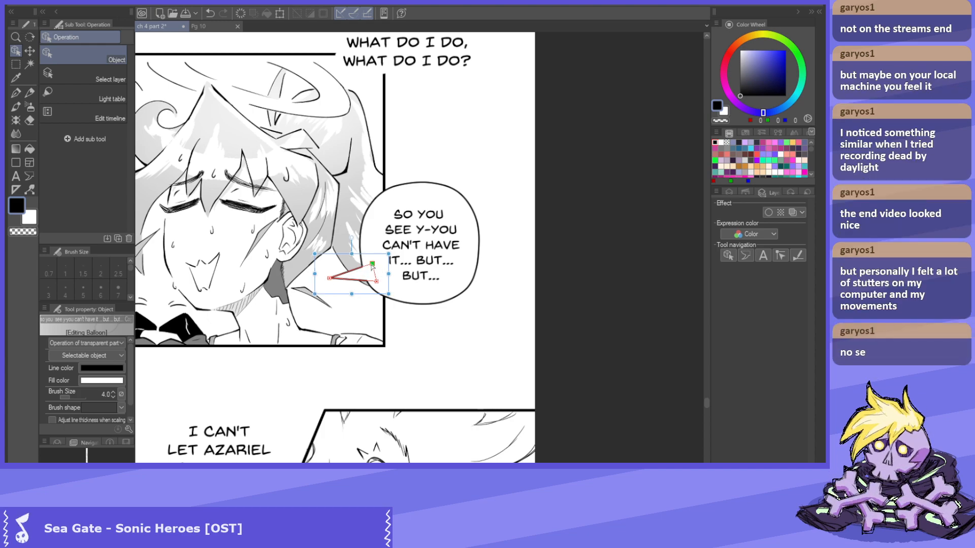
pyautogui.click(187, 14)
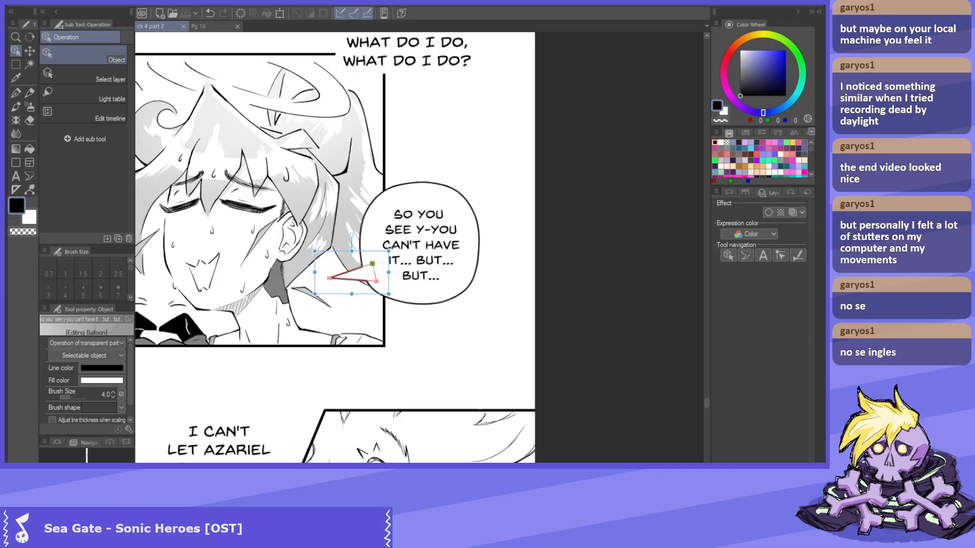
# Examine the "So you see y-you can't have it..." balloon and its tail against the closed-eyes panel.
pyautogui.scroll(-2, 384, 76)
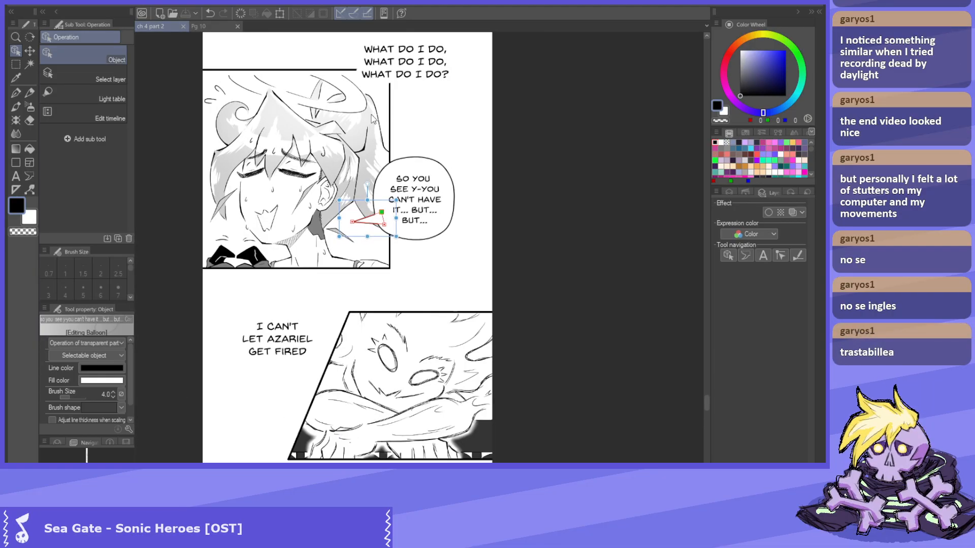
pyautogui.scroll(2, 365, 113)
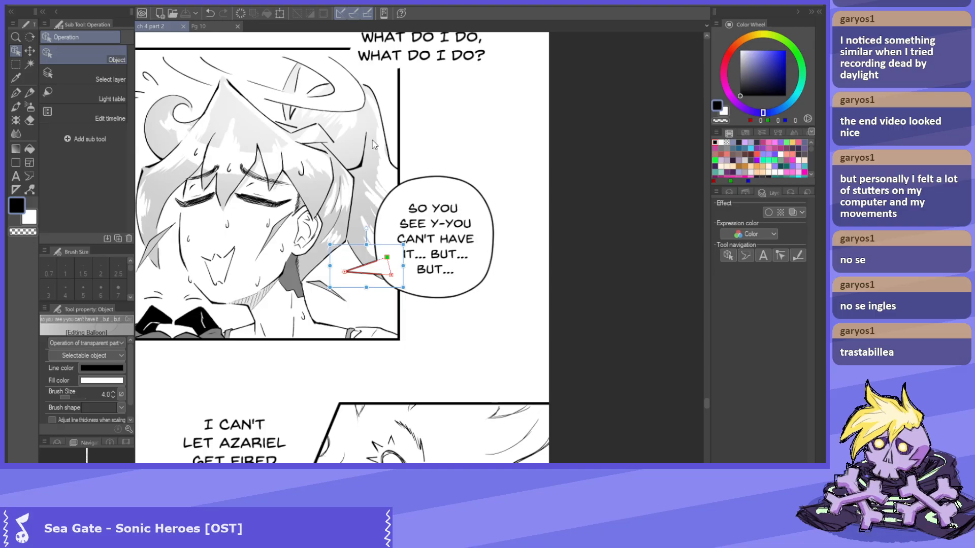
pyautogui.scroll(-1, 398, 159)
pyautogui.scroll(1, 434, 189)
pyautogui.click(434, 190)
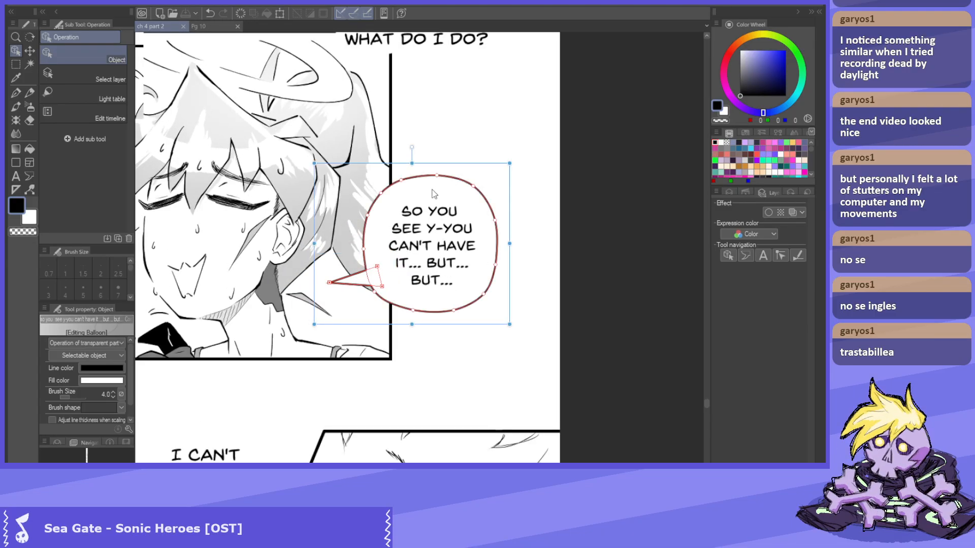
pyautogui.scroll(-1, 434, 190)
pyautogui.scroll(3, 295, 231)
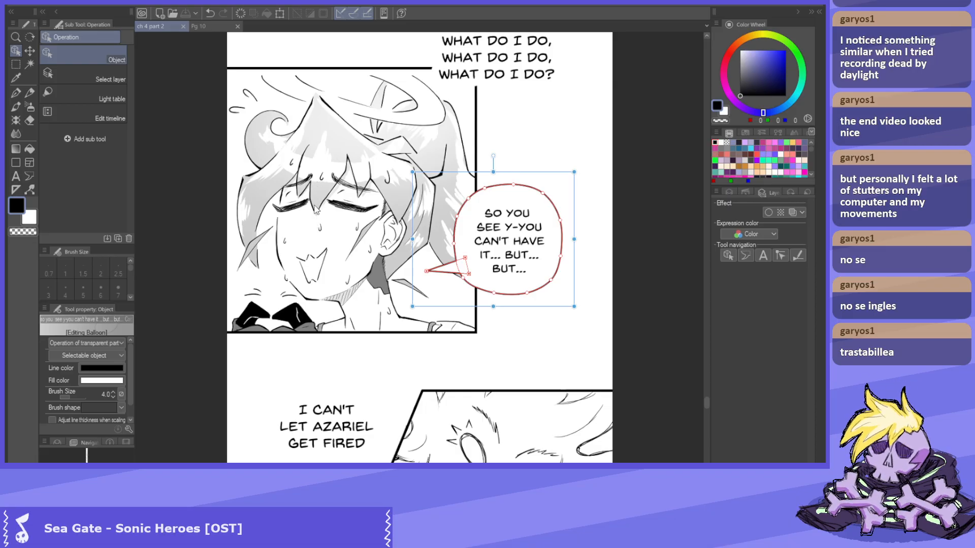
pyautogui.scroll(-1, 307, 193)
pyautogui.scroll(1, 404, 261)
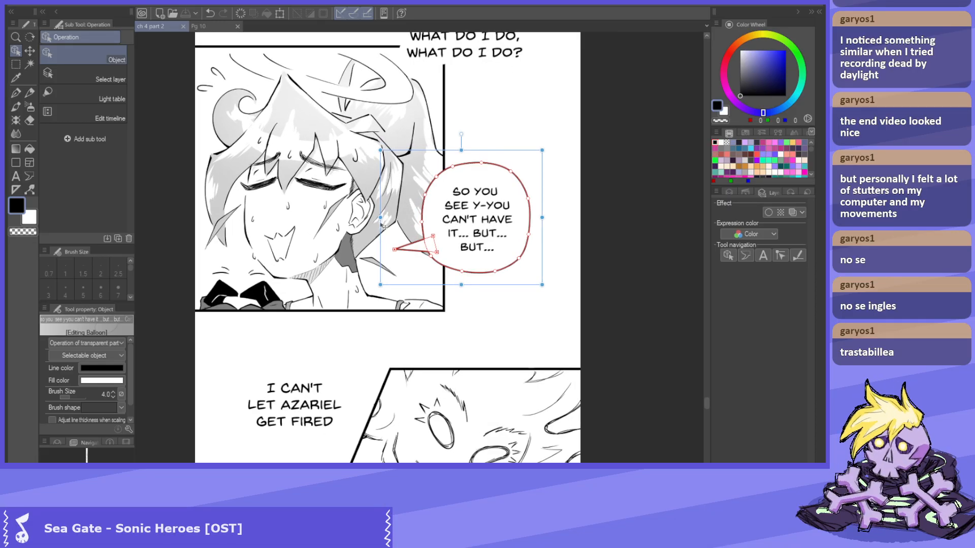
pyautogui.scroll(-2, 406, 262)
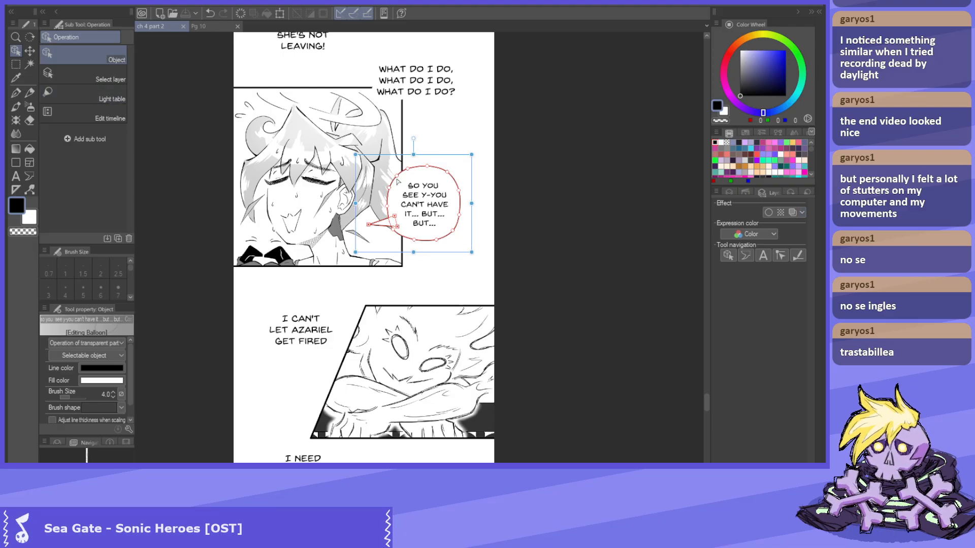
# Show the layer list and slightly shorten the tail of the "So you see y-you can't have it..." balloon.
pyautogui.click(190, 22)
pyautogui.click(163, 26)
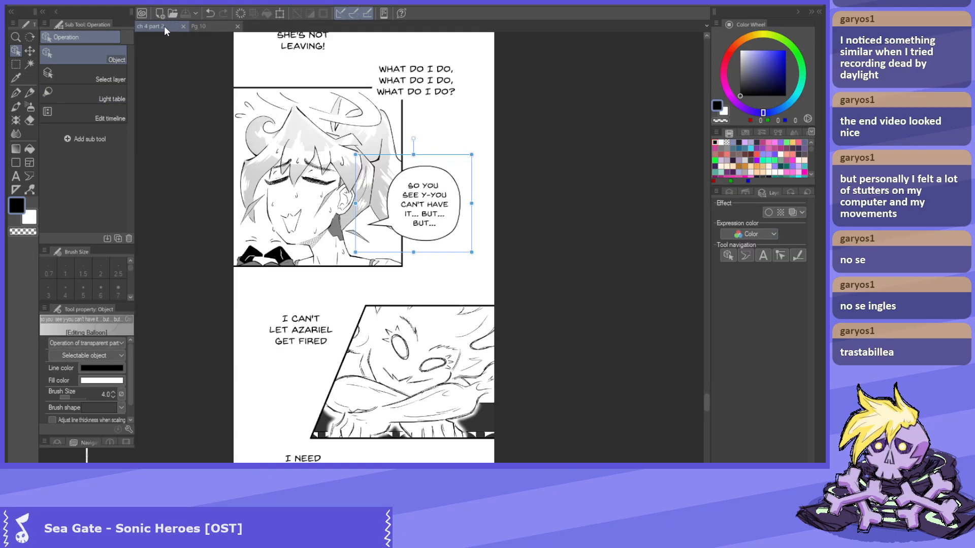
pyautogui.click(731, 192)
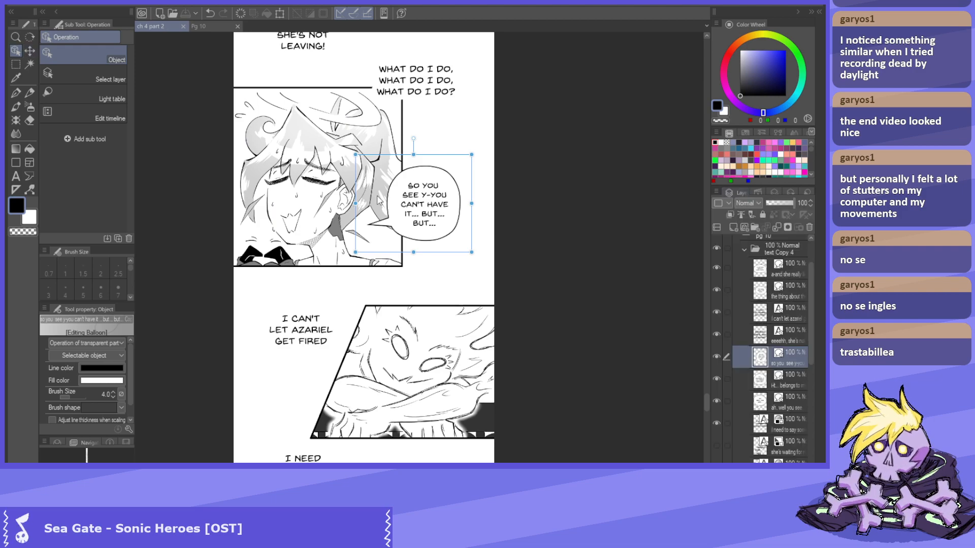
pyautogui.click(377, 202)
pyautogui.scroll(2, 386, 205)
pyautogui.click(391, 208)
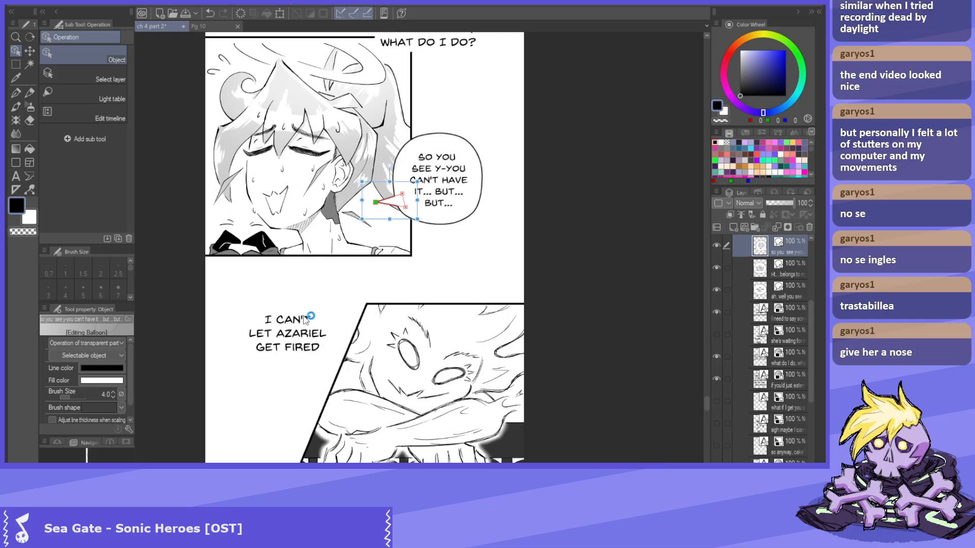
# Move the "I need to say something!" text up beside the slanted panel and shift the "I can't let..." text slightly up-right.
pyautogui.click(307, 318)
pyautogui.scroll(-1, 286, 277)
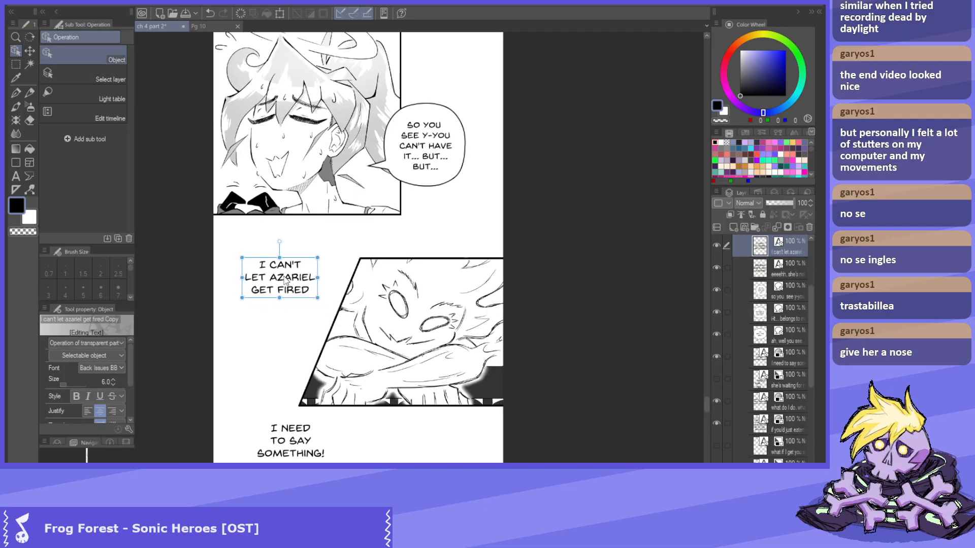
pyautogui.scroll(-2, 287, 276)
pyautogui.moveTo(287, 377); pyautogui.dragTo(270, 307)
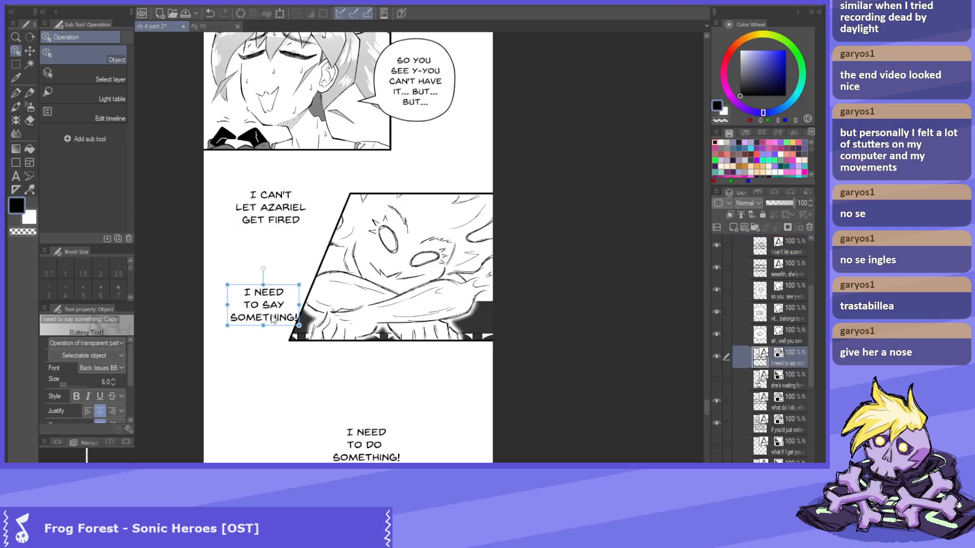
pyautogui.moveTo(270, 227); pyautogui.dragTo(298, 205)
pyautogui.moveTo(269, 310); pyautogui.dragTo(264, 284)
pyautogui.moveTo(311, 175); pyautogui.dragTo(295, 189)
pyautogui.scroll(-1, 293, 186)
pyautogui.click(269, 259)
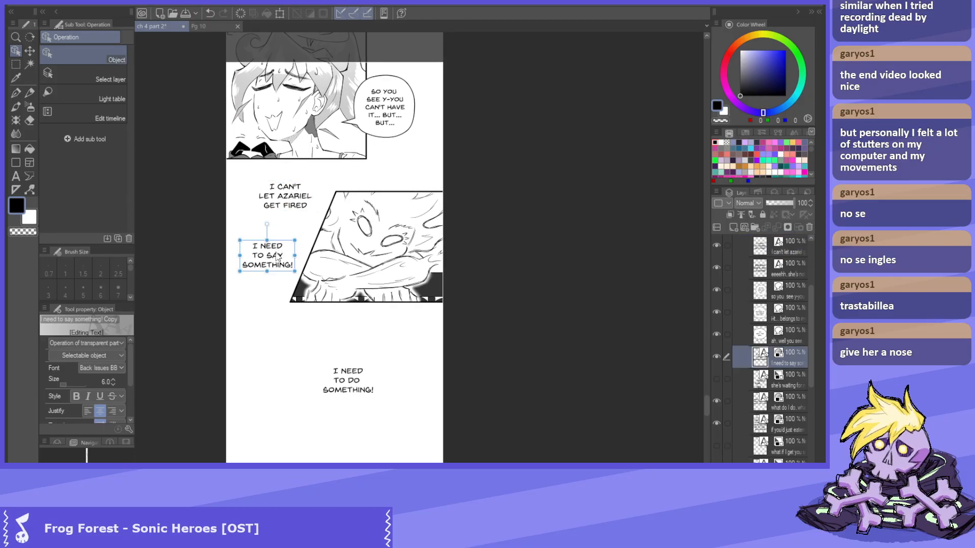
# Lower the "I need to do something!" text and nudge the two texts beside the slanted panel up-right.
pyautogui.scroll(-2, 305, 305)
pyautogui.click(323, 314)
pyautogui.moveTo(323, 314); pyautogui.dragTo(316, 363)
pyautogui.moveTo(267, 220)
pyautogui.mouseDown()
pyautogui.moveTo(318, 291)
pyautogui.moveTo(287, 291)
pyautogui.moveTo(274, 213)
pyautogui.mouseUp()
pyautogui.moveTo(279, 177)
pyautogui.mouseDown()
pyautogui.moveTo(278, 167)
pyautogui.moveTo(300, 167)
pyautogui.moveTo(290, 174)
pyautogui.mouseUp()
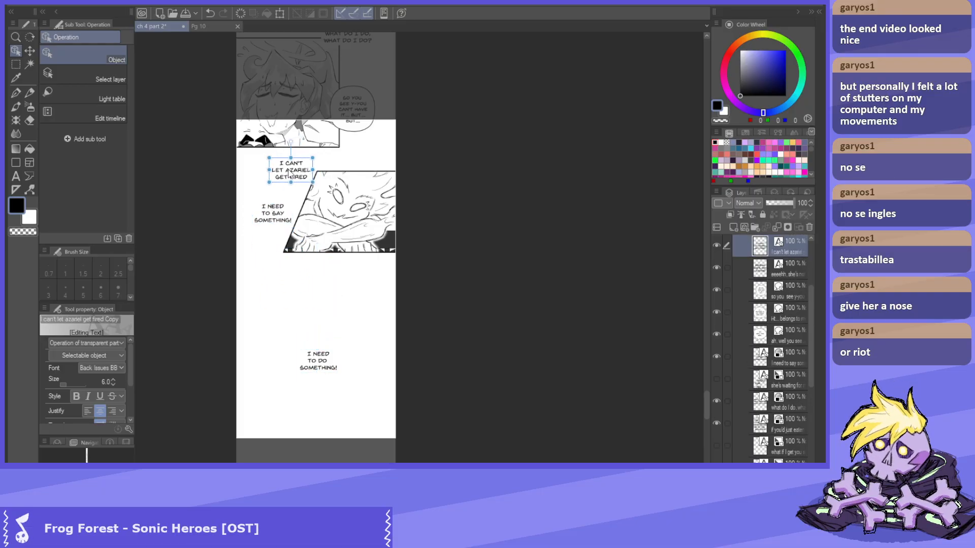
# Raise "I need to do something!" closer under the slanted panel, nudge "I need to say something!" down-left, and save the file.
pyautogui.moveTo(325, 359); pyautogui.dragTo(319, 305)
pyautogui.moveTo(279, 179); pyautogui.dragTo(281, 182)
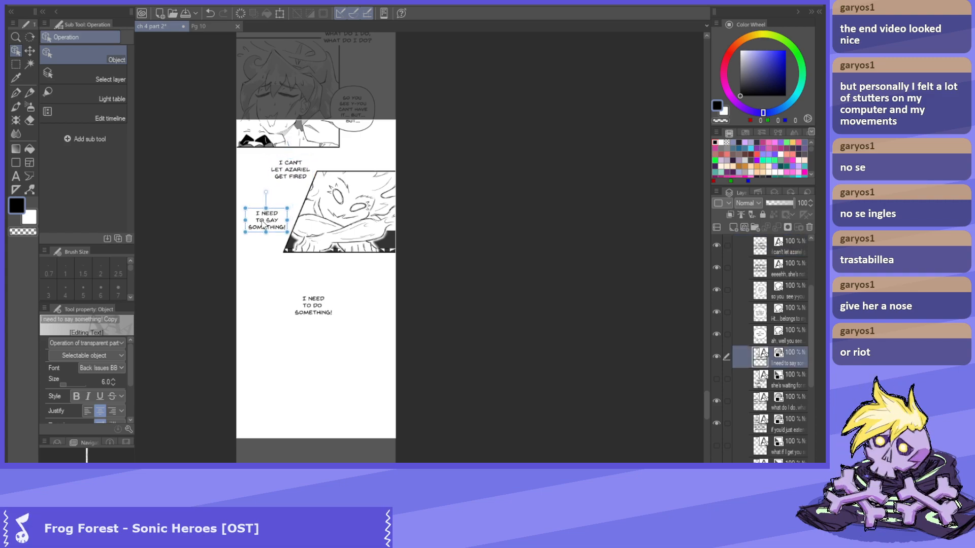
pyautogui.scroll(2, 295, 179)
pyautogui.click(184, 13)
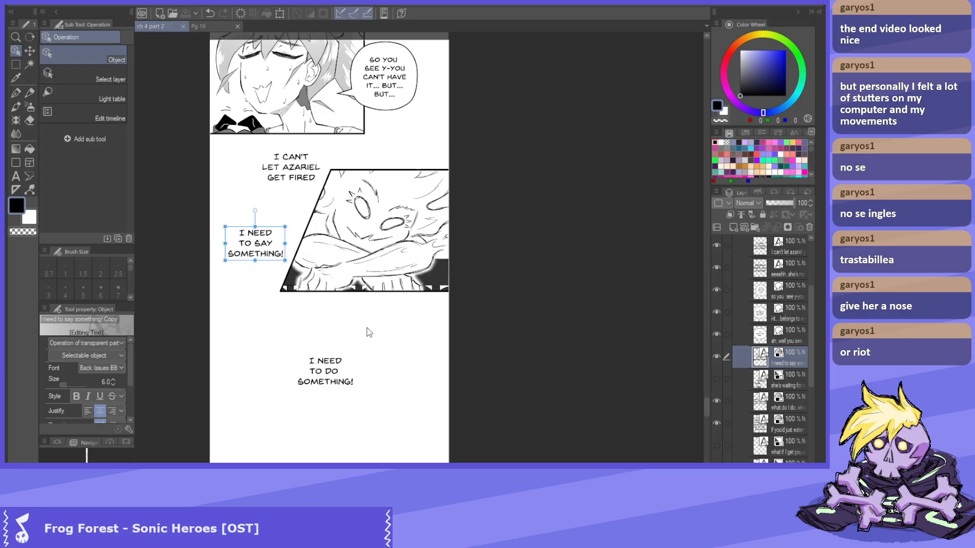
# Examine the placement and spacing of the dialogue around the closed-eyes panel and the slanted panel below it.
pyautogui.scroll(-1, 366, 328)
pyautogui.scroll(2, 363, 187)
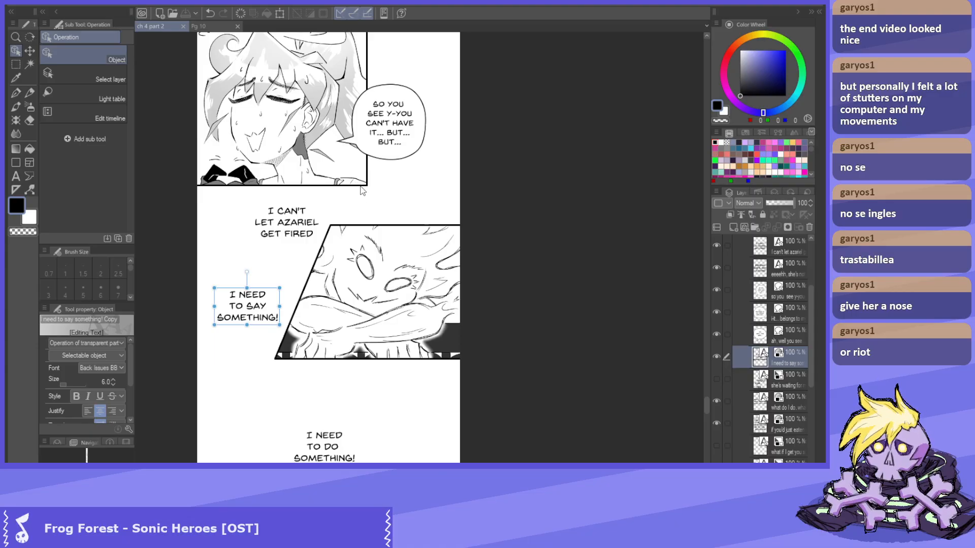
pyautogui.scroll(1, 361, 211)
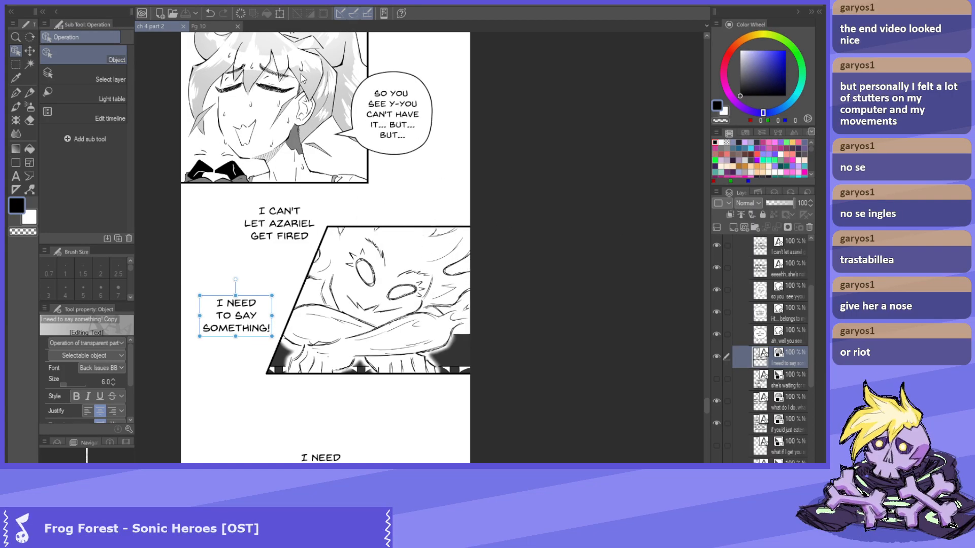
pyautogui.scroll(-3, 355, 269)
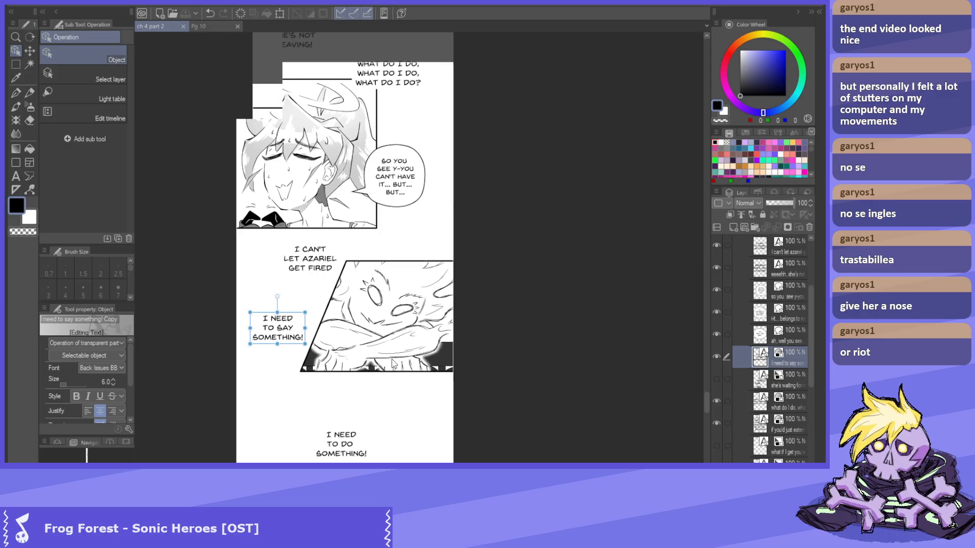
pyautogui.scroll(2, 369, 298)
pyautogui.scroll(1, 369, 299)
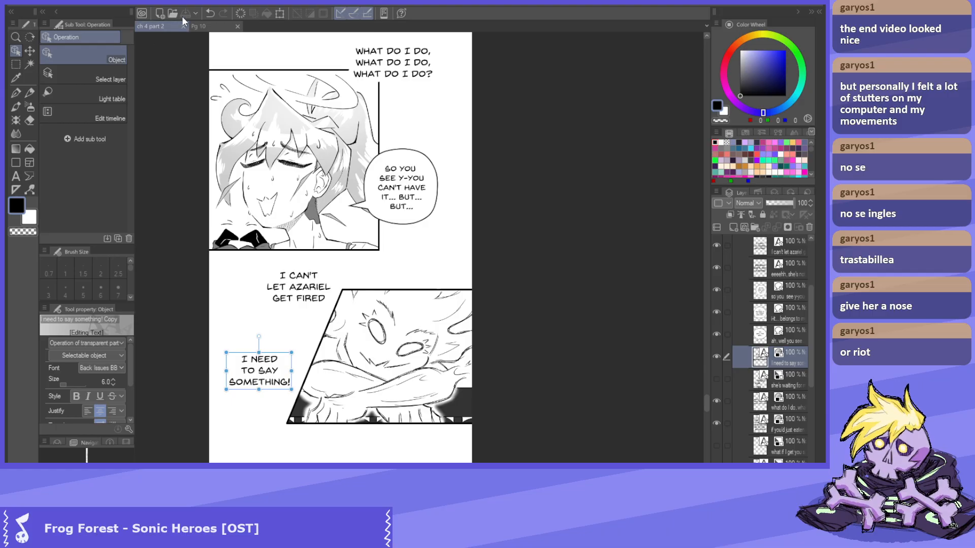
pyautogui.scroll(-4, 354, 209)
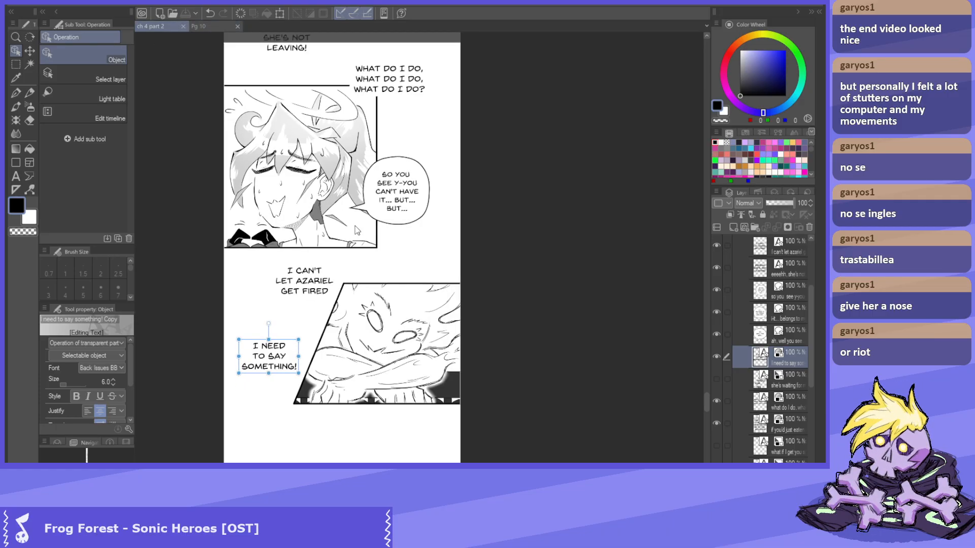
pyautogui.scroll(4, 313, 203)
pyautogui.scroll(-2, 417, 167)
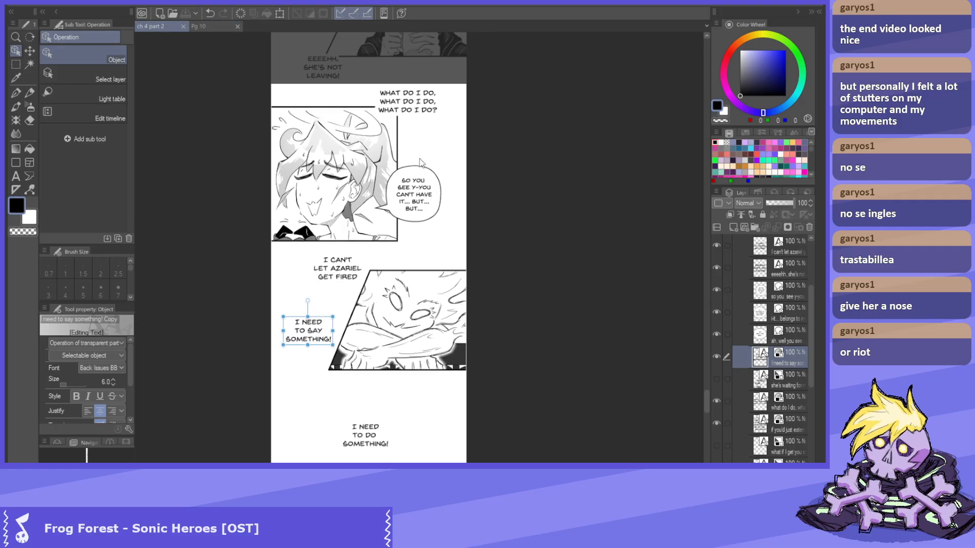
# Move the "So you see y-you can't have it..." balloon slightly up along the closed-eyes panel's edge.
pyautogui.scroll(2, 419, 188)
pyautogui.click(419, 195)
pyautogui.moveTo(423, 176); pyautogui.dragTo(422, 167)
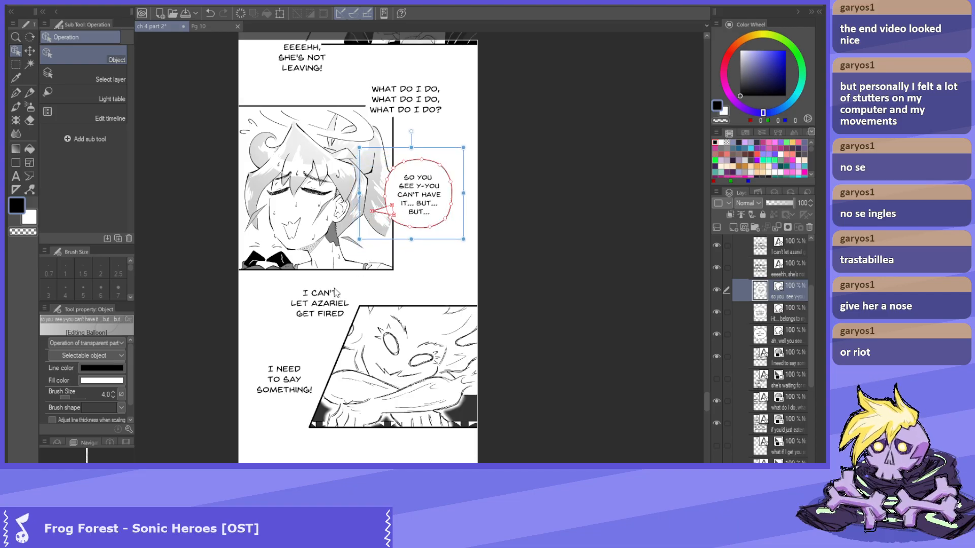
# Move the "I can't let..." text onto the closed-eyes panel's lower-right corner and give it a border effect with 10.0 edge thickness.
pyautogui.click(325, 298)
pyautogui.moveTo(325, 298); pyautogui.dragTo(420, 258)
pyautogui.click(775, 194)
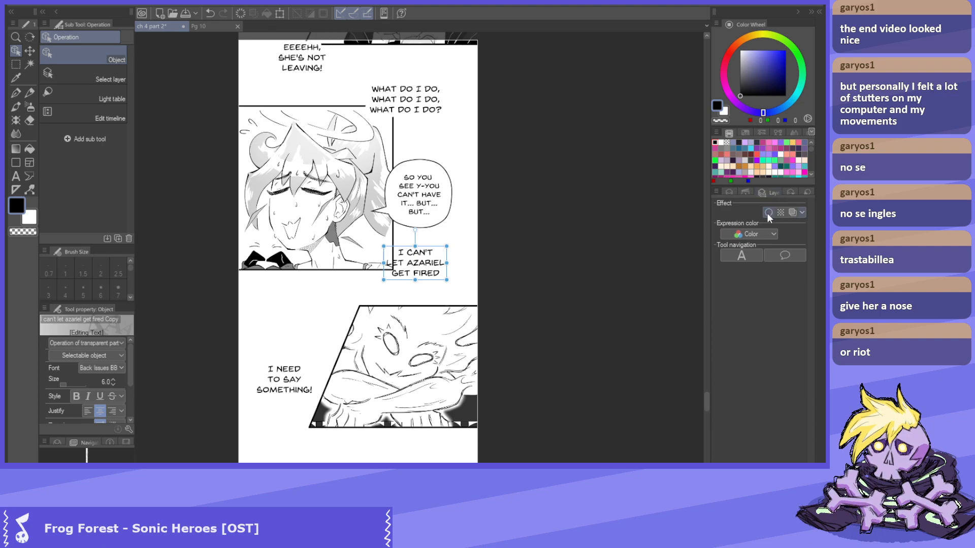
pyautogui.click(768, 212)
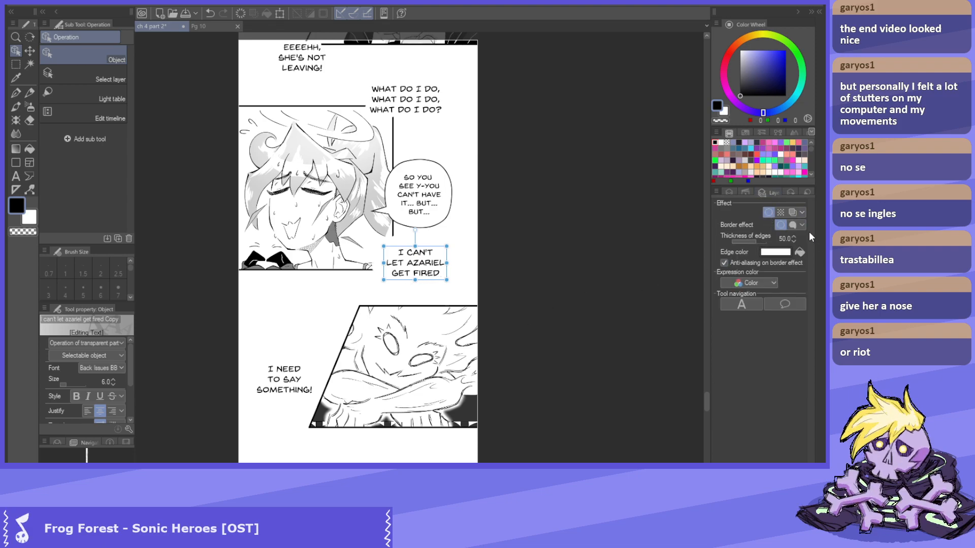
pyautogui.write('10')
pyautogui.press('Return')
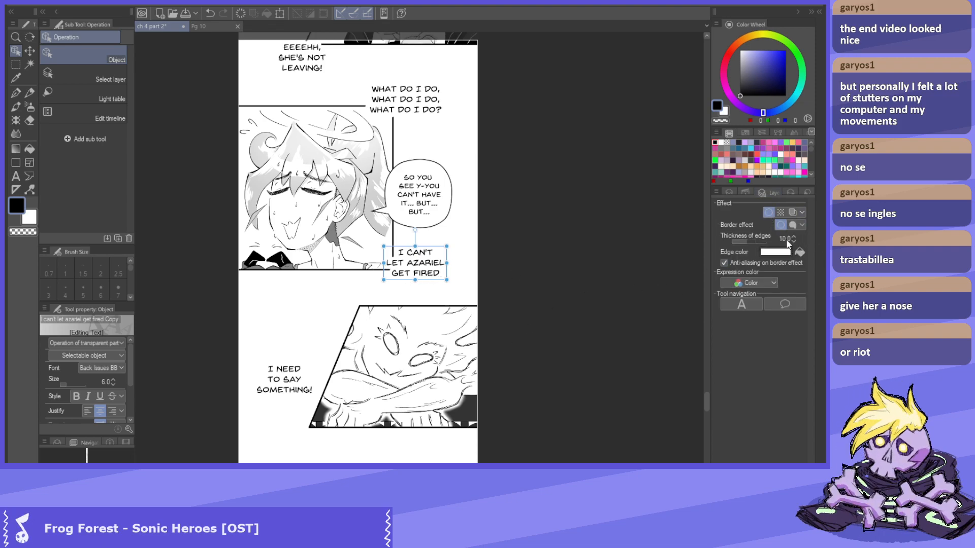
pyautogui.scroll(2, 468, 247)
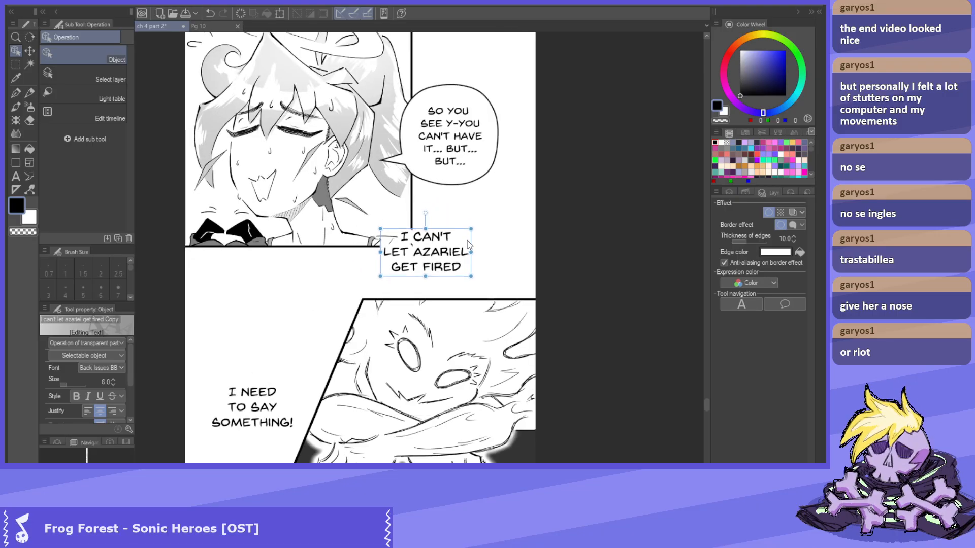
# Raise the "I need to say something!" and "I need to do something!" texts around the slanted panel and save the file.
pyautogui.moveTo(243, 414); pyautogui.dragTo(259, 333)
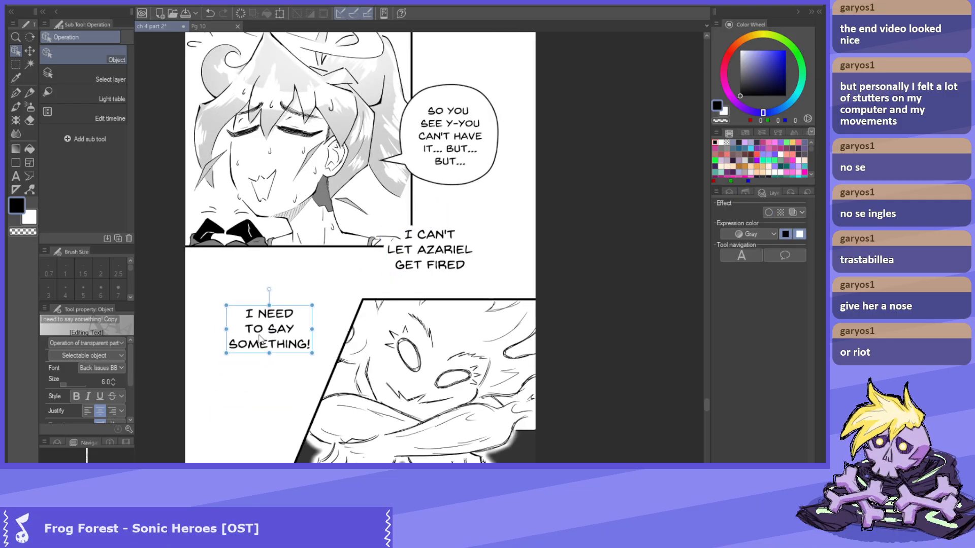
pyautogui.scroll(-2, 293, 240)
pyautogui.scroll(-3, 352, 427)
pyautogui.moveTo(325, 422); pyautogui.dragTo(314, 388)
pyautogui.moveTo(262, 234); pyautogui.dragTo(256, 246)
pyautogui.scroll(1, 389, 146)
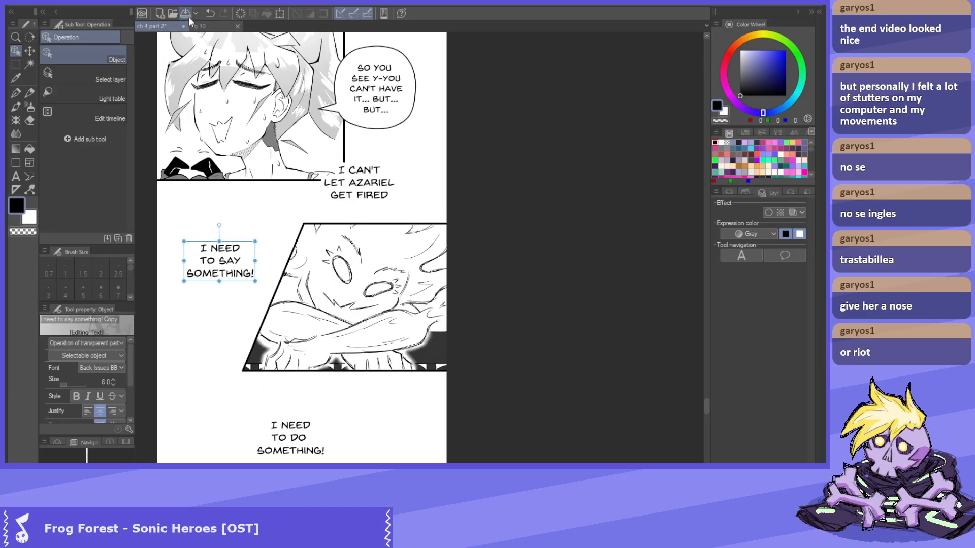
pyautogui.scroll(-4, 335, 297)
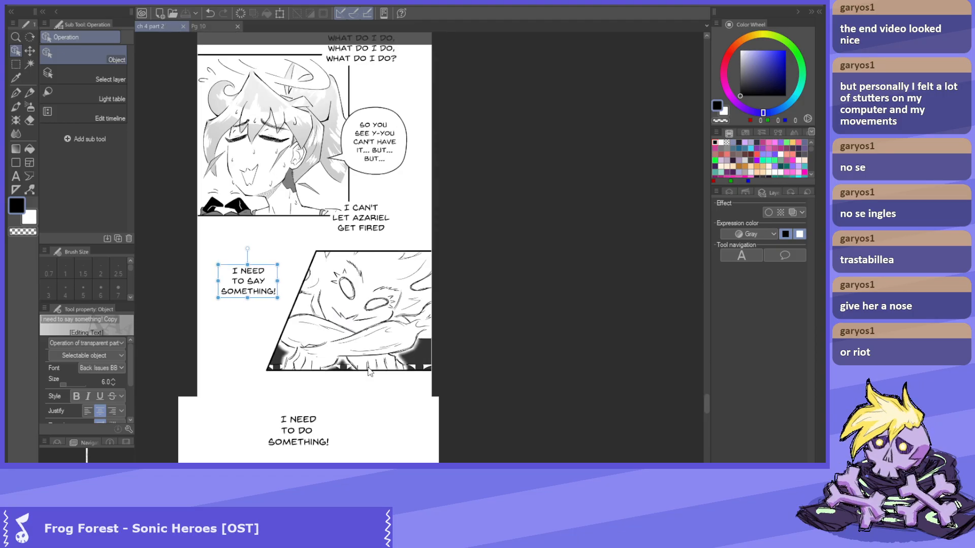
# Nudge the "What do I do" text slightly up-left and the "So you see y-you can't have it..." balloon slightly up-right.
pyautogui.scroll(4, 363, 124)
pyautogui.click(355, 204)
pyautogui.moveTo(355, 204); pyautogui.dragTo(351, 197)
pyautogui.click(385, 299)
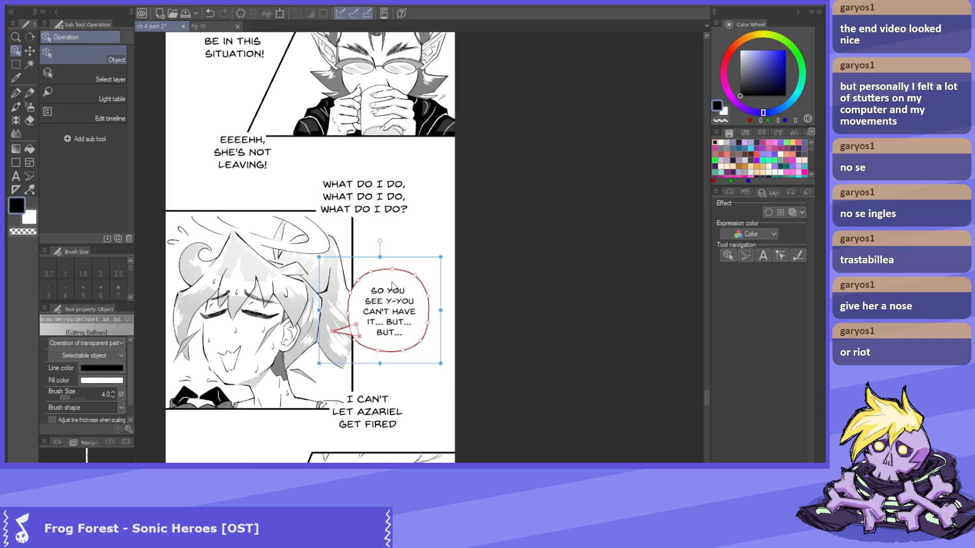
# Shift the "Eeeehh, she's not leaving!" text slightly up-left at the lower corner of the mug-drinking character's panel.
pyautogui.moveTo(232, 154); pyautogui.dragTo(230, 146)
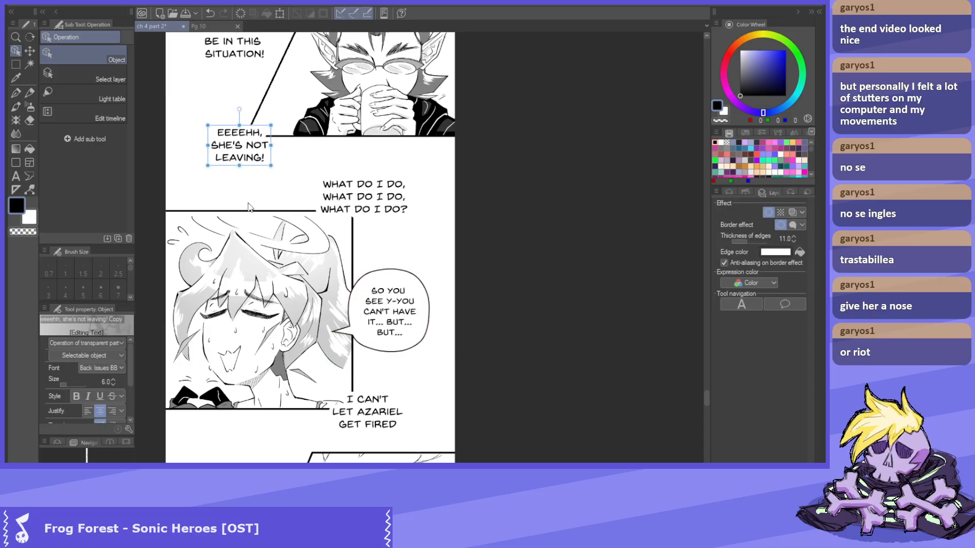
pyautogui.scroll(-3, 287, 105)
pyautogui.scroll(2, 282, 128)
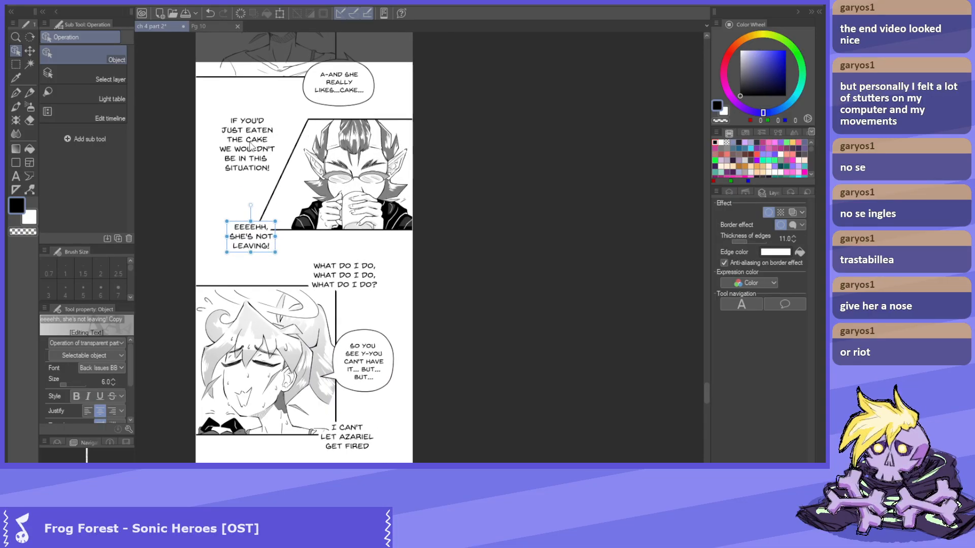
# Shift the "If you'd just eaten the cake..." text slightly up-right beside the mug-drinking character's panel and save the file.
pyautogui.moveTo(254, 144); pyautogui.dragTo(253, 140)
pyautogui.click(189, 15)
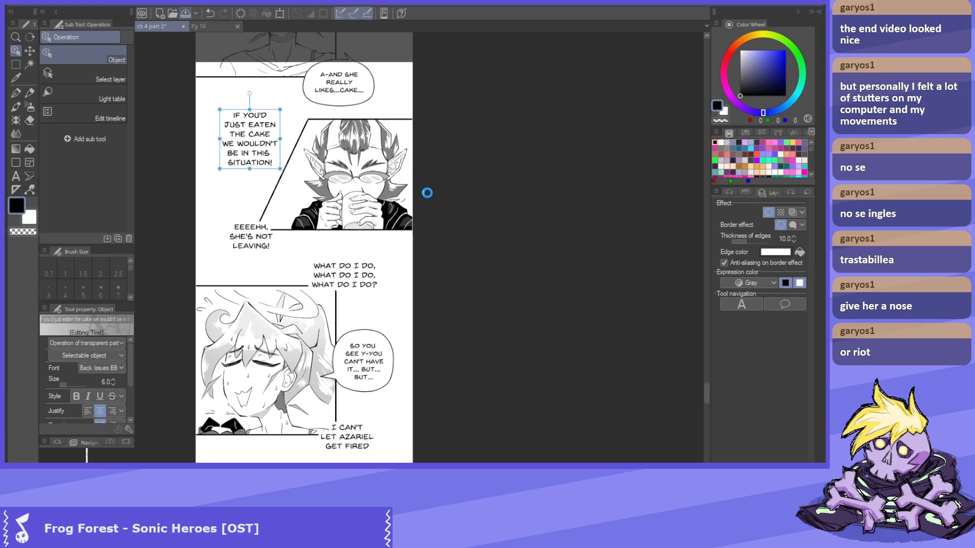
pyautogui.scroll(-2, 385, 205)
pyautogui.scroll(3, 368, 373)
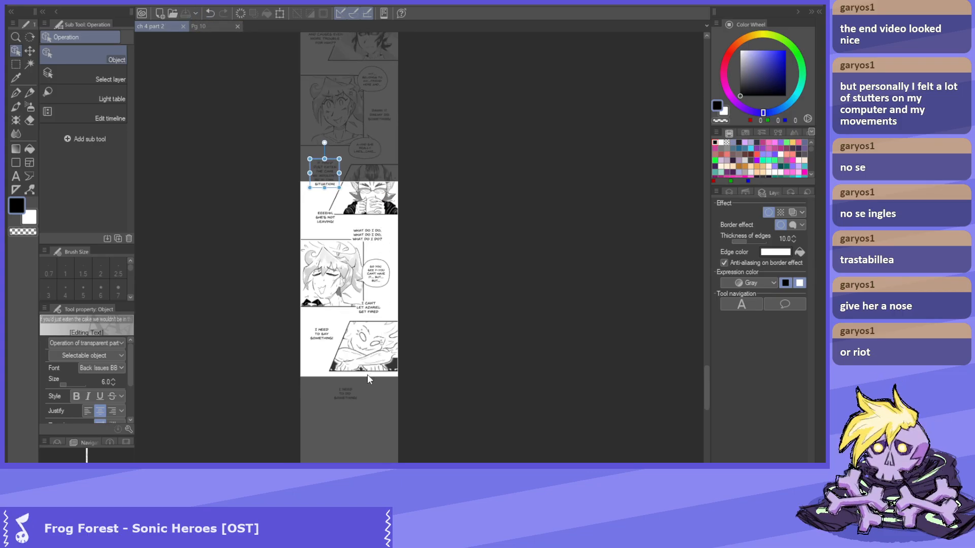
# Nudge the "I need to say something!" text slightly beside the slanted panel and save the file.
pyautogui.moveTo(294, 313); pyautogui.dragTo(295, 314)
pyautogui.click(186, 14)
pyautogui.scroll(2, 267, 310)
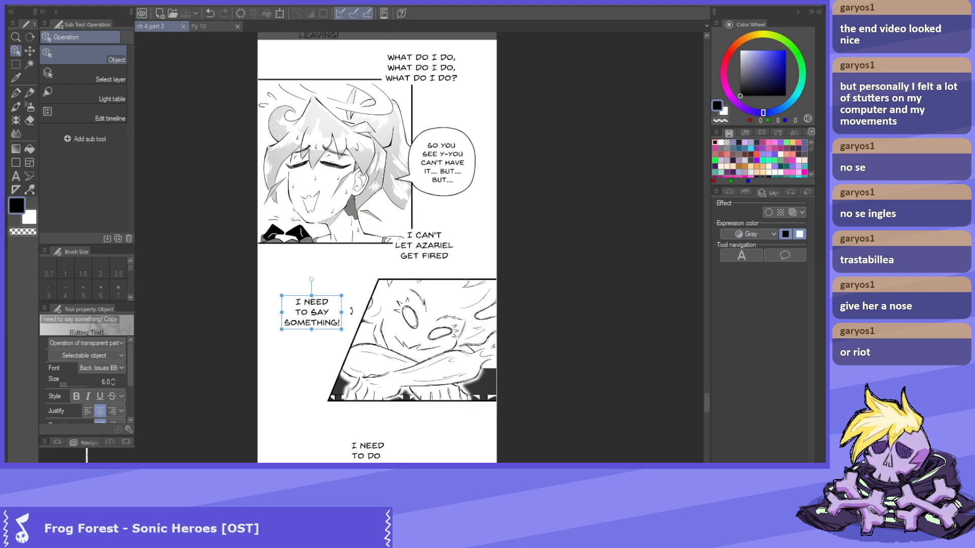
pyautogui.scroll(1, 350, 313)
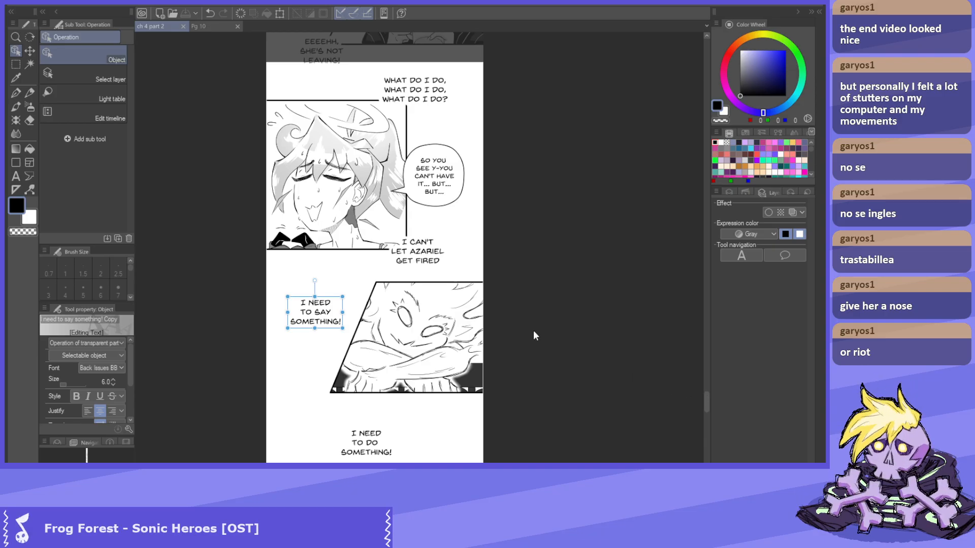
# Shift the "Ah, well you see..." balloon slightly left above its panel and make the pg 10 folder the active layer.
pyautogui.moveTo(704, 402); pyautogui.dragTo(708, 358)
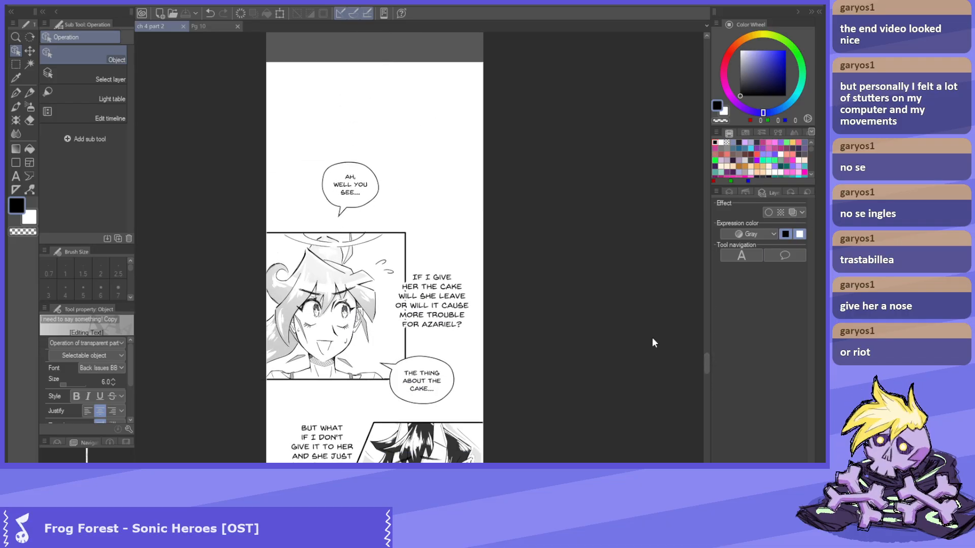
pyautogui.click(413, 295)
pyautogui.click(350, 175)
pyautogui.moveTo(350, 175)
pyautogui.mouseDown()
pyautogui.moveTo(386, 177)
pyautogui.moveTo(385, 196)
pyautogui.moveTo(382, 178)
pyautogui.moveTo(343, 175)
pyautogui.mouseUp()
pyautogui.click(732, 193)
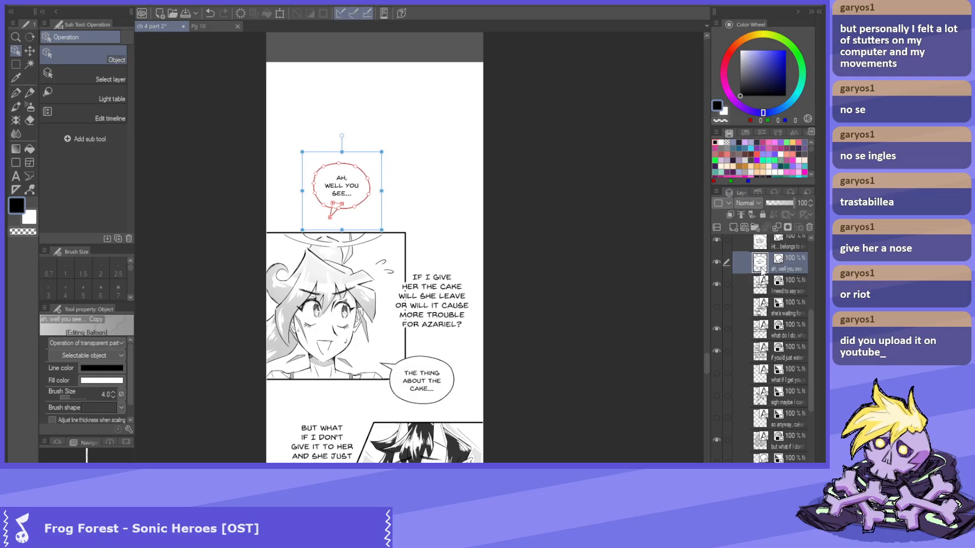
pyautogui.scroll(5, 786, 267)
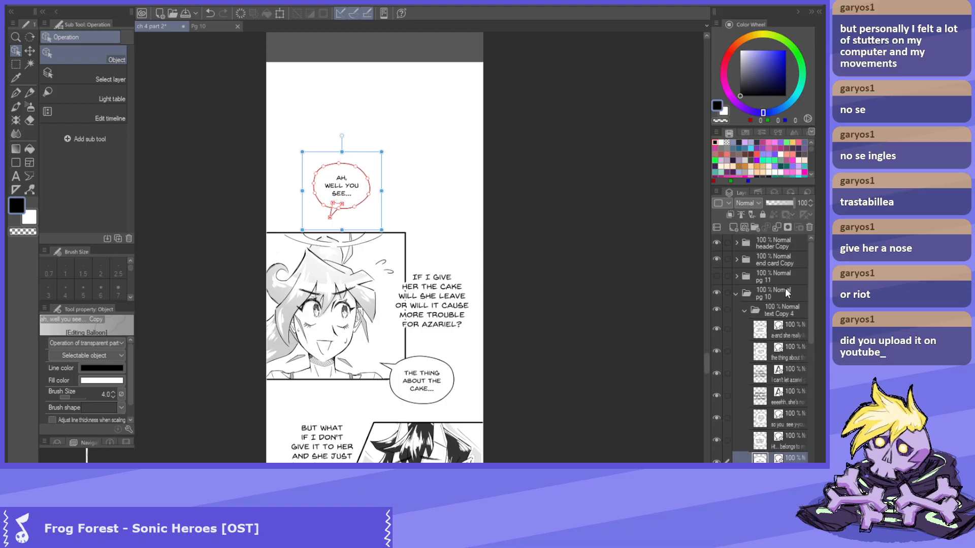
pyautogui.click(786, 293)
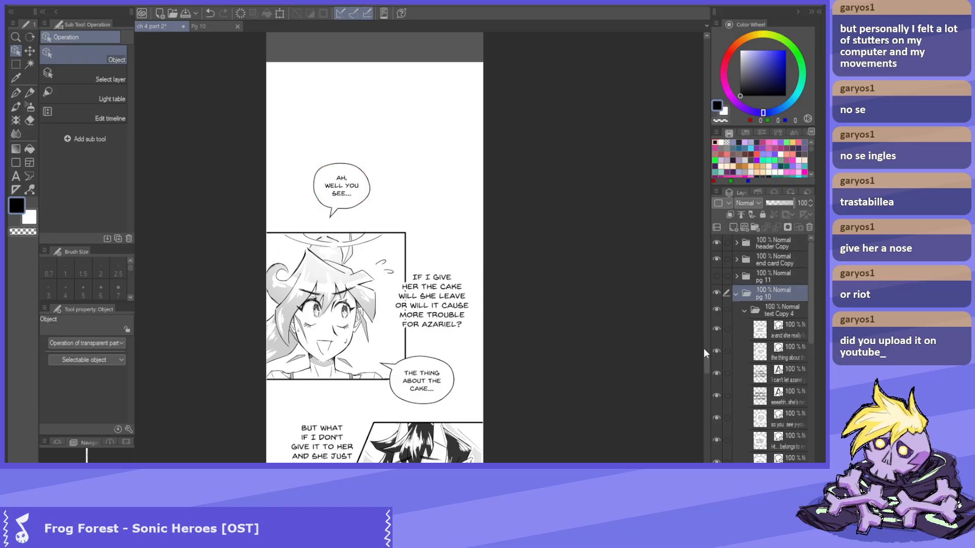
# Lower the "I need to do something!" text slightly below the slanted panel and collapse the text Copy 4 and pg 10 folders.
pyautogui.moveTo(707, 358); pyautogui.dragTo(701, 407)
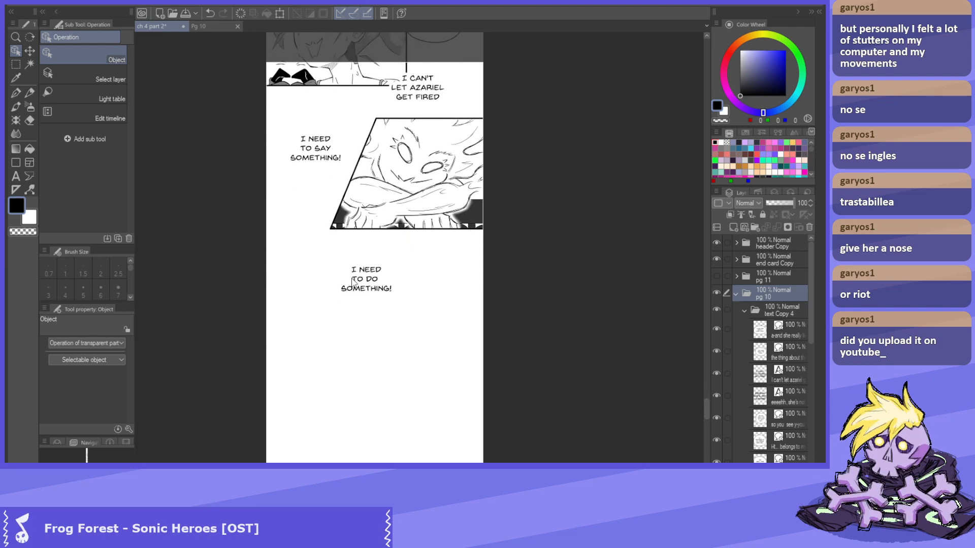
pyautogui.click(374, 288)
pyautogui.moveTo(374, 288); pyautogui.dragTo(378, 304)
pyautogui.scroll(10, 791, 318)
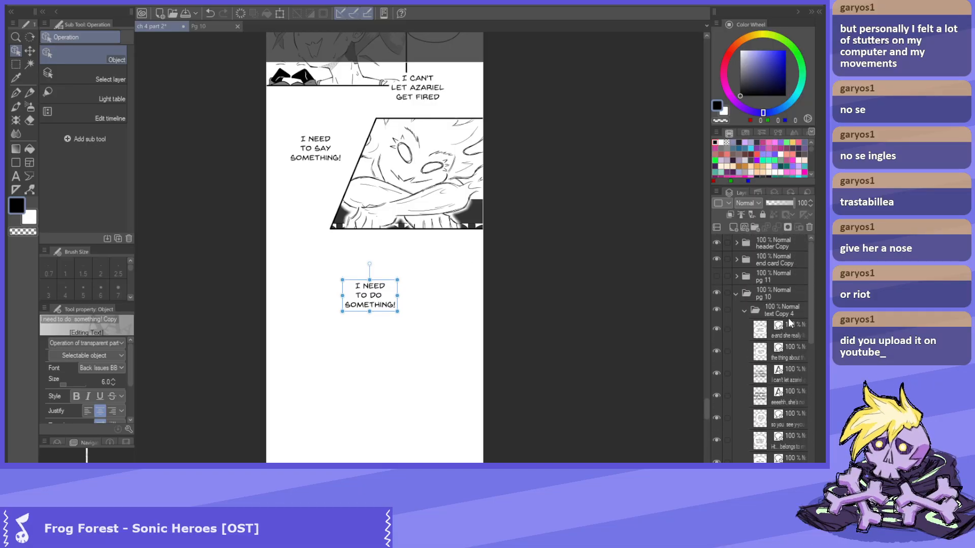
pyautogui.click(777, 314)
pyautogui.click(745, 310)
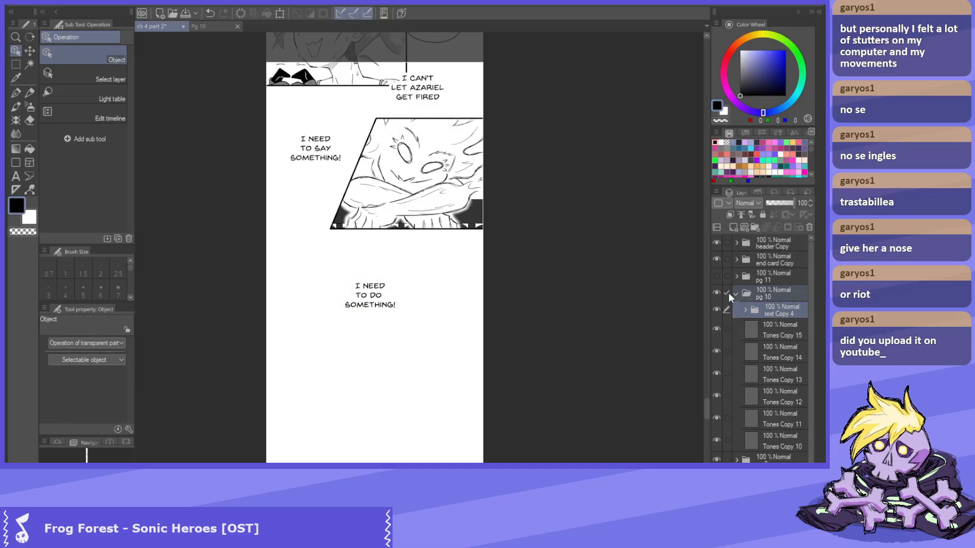
pyautogui.click(735, 292)
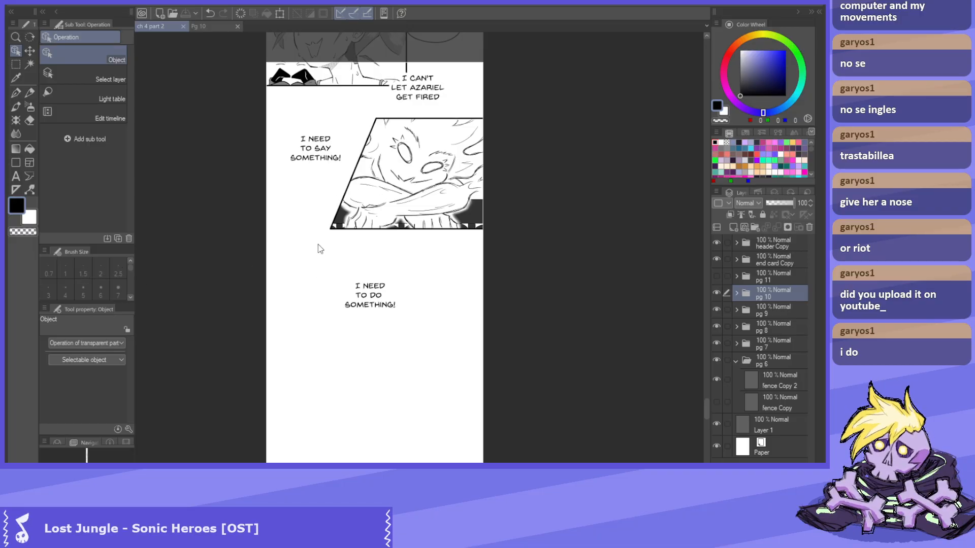
# Review the spacing of panels and dialogue along the strip, including the blank area below pg 10 and the earlier pages.
pyautogui.scroll(1, 329, 230)
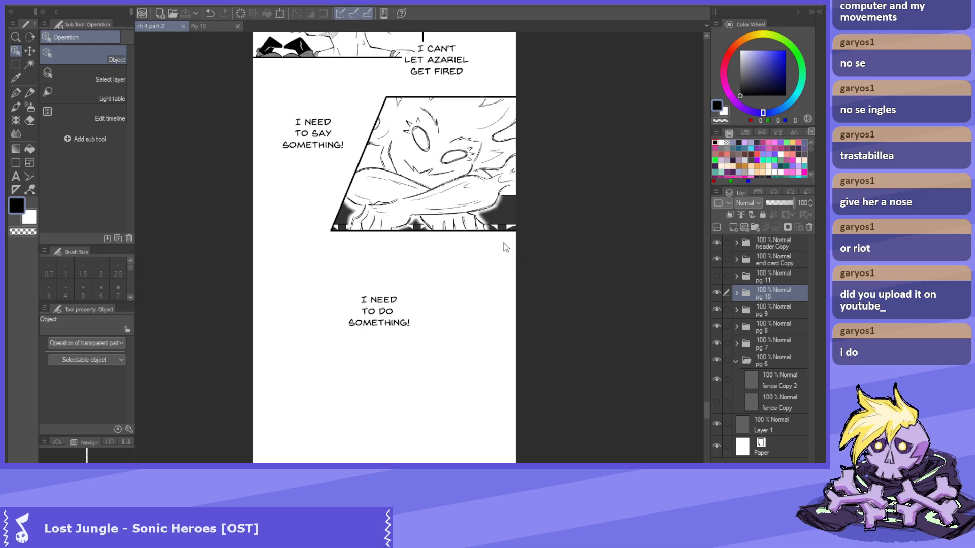
pyautogui.scroll(-3, 663, 373)
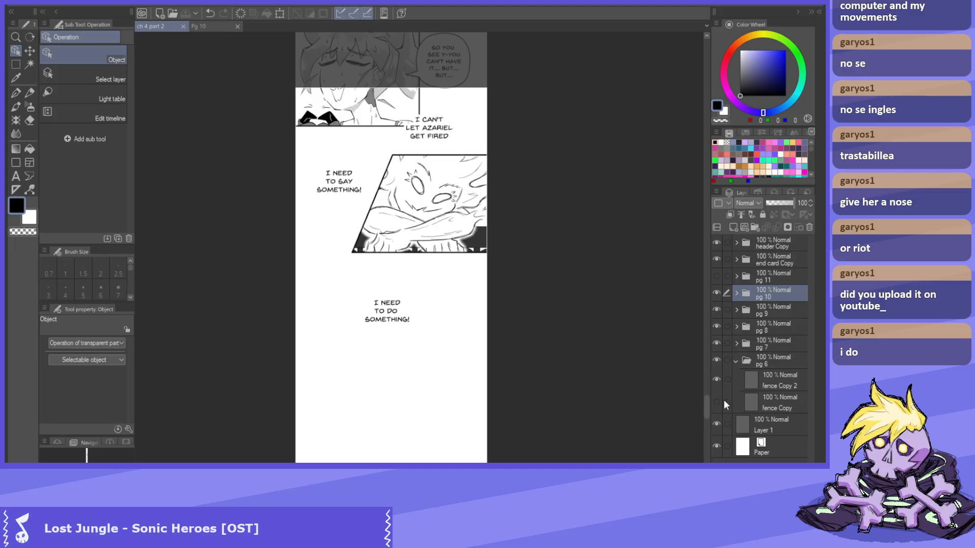
pyautogui.moveTo(706, 404)
pyautogui.mouseDown()
pyautogui.moveTo(705, 439)
pyautogui.moveTo(697, 400)
pyautogui.moveTo(698, 419)
pyautogui.mouseUp()
pyautogui.scroll(-3, 353, 178)
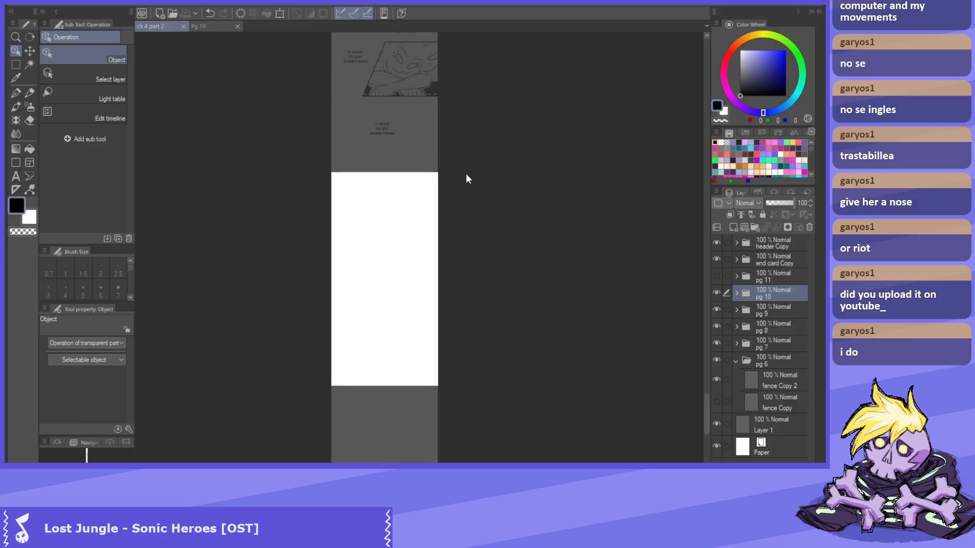
pyautogui.scroll(-2, 419, 233)
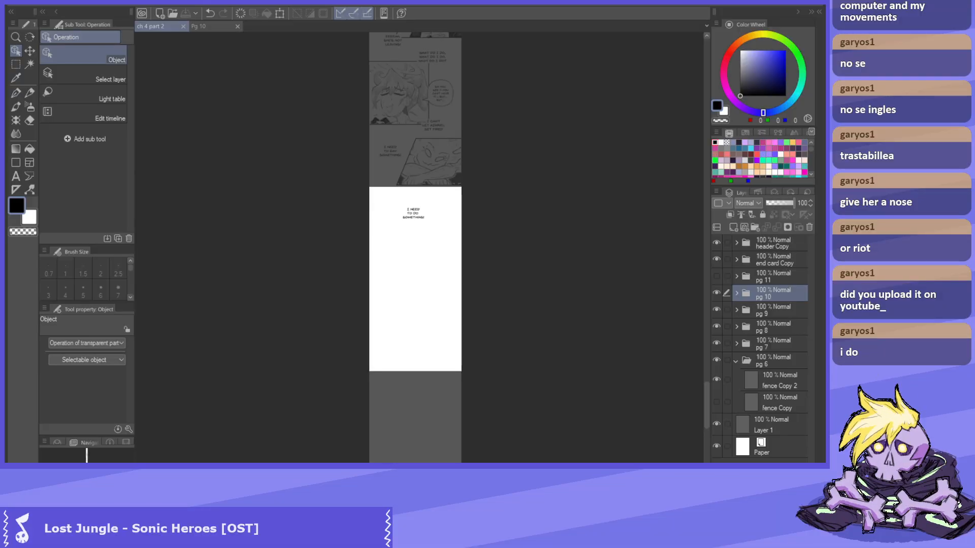
pyautogui.moveTo(466, 279); pyautogui.dragTo(469, 167)
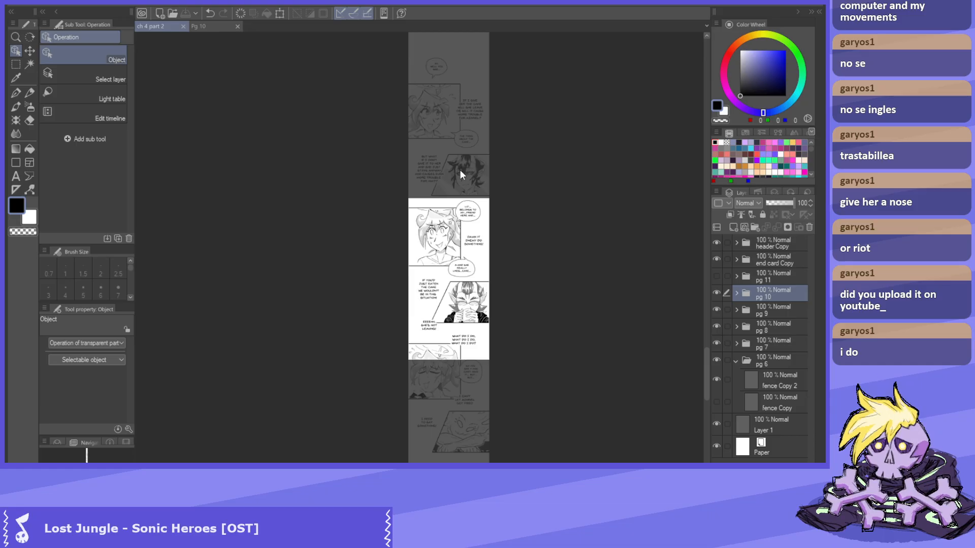
pyautogui.scroll(-3, 462, 101)
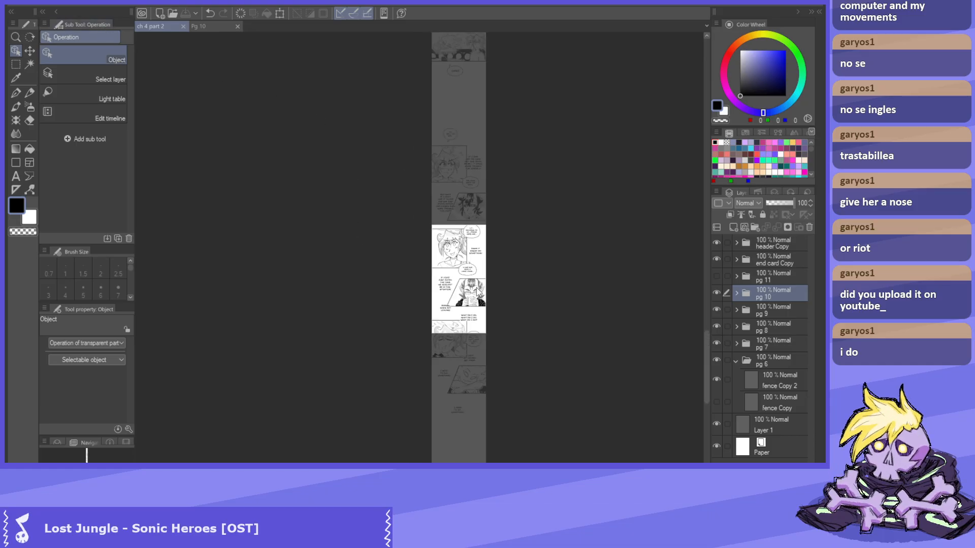
pyautogui.moveTo(707, 352); pyautogui.dragTo(641, 305)
pyautogui.scroll(3, 642, 305)
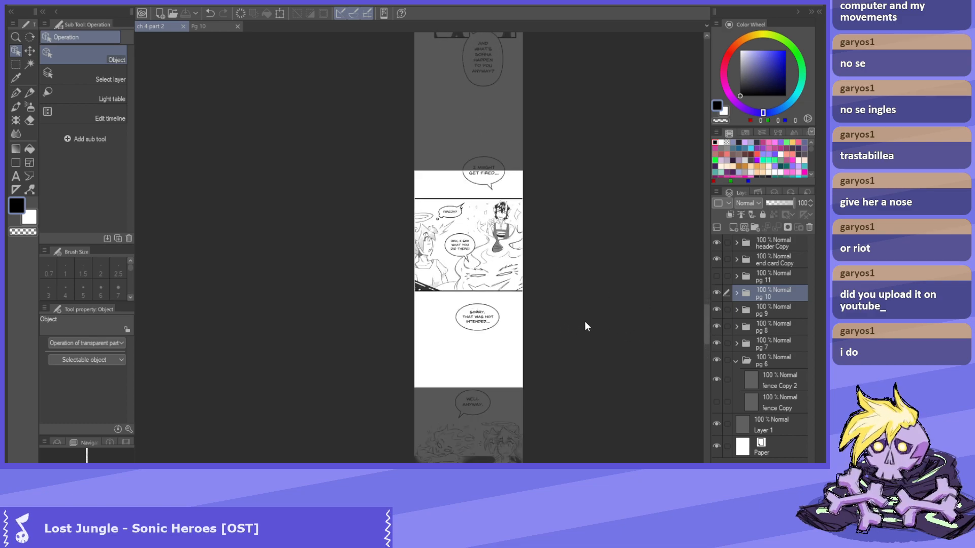
pyautogui.moveTo(707, 324); pyautogui.dragTo(699, 382)
pyautogui.scroll(-2, 495, 213)
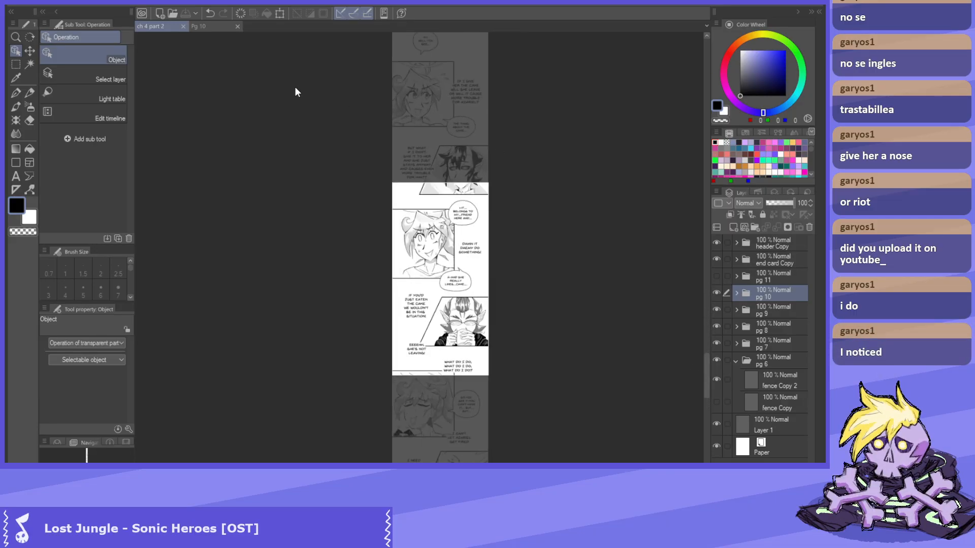
# Compare the ch 4 part 2 strip's panels and dialogue with the original Pg 10 layout.
pyautogui.click(207, 27)
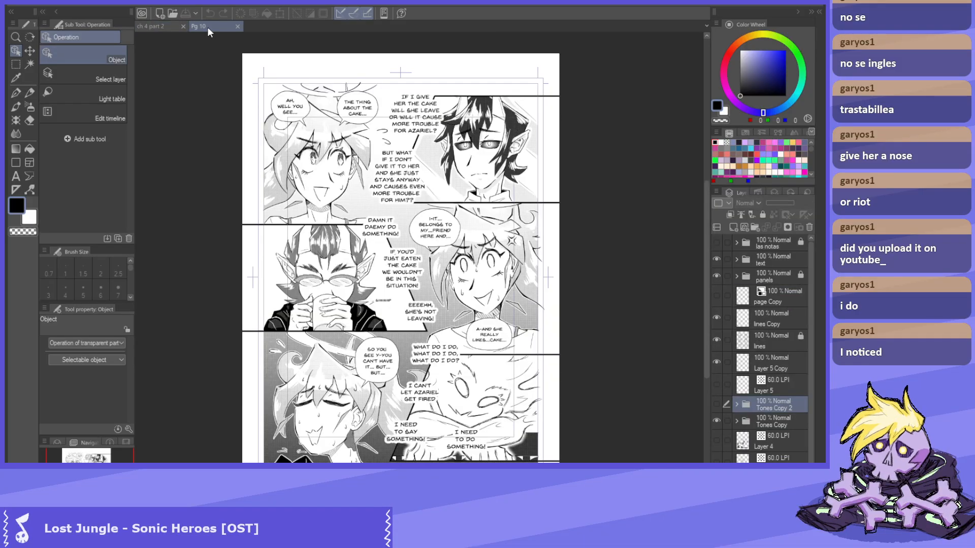
pyautogui.click(166, 24)
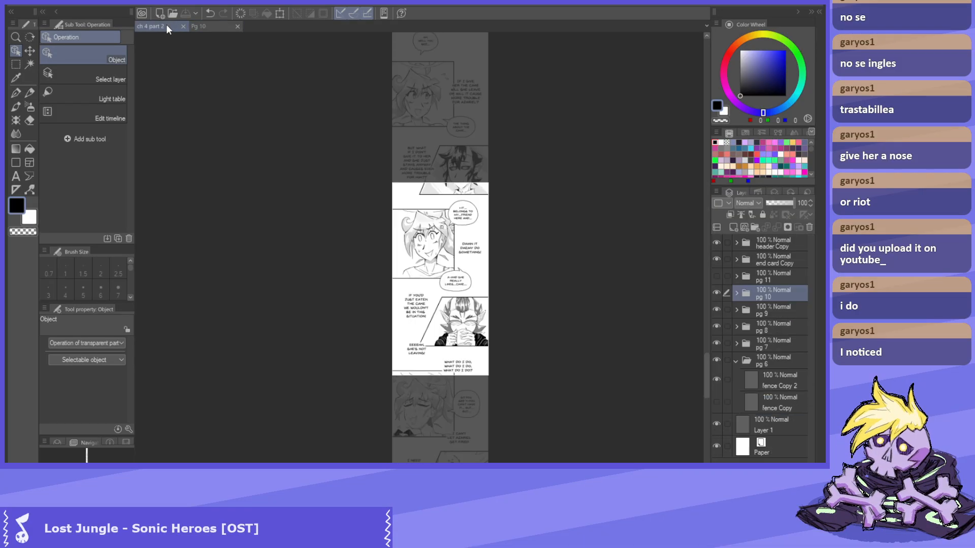
pyautogui.click(205, 27)
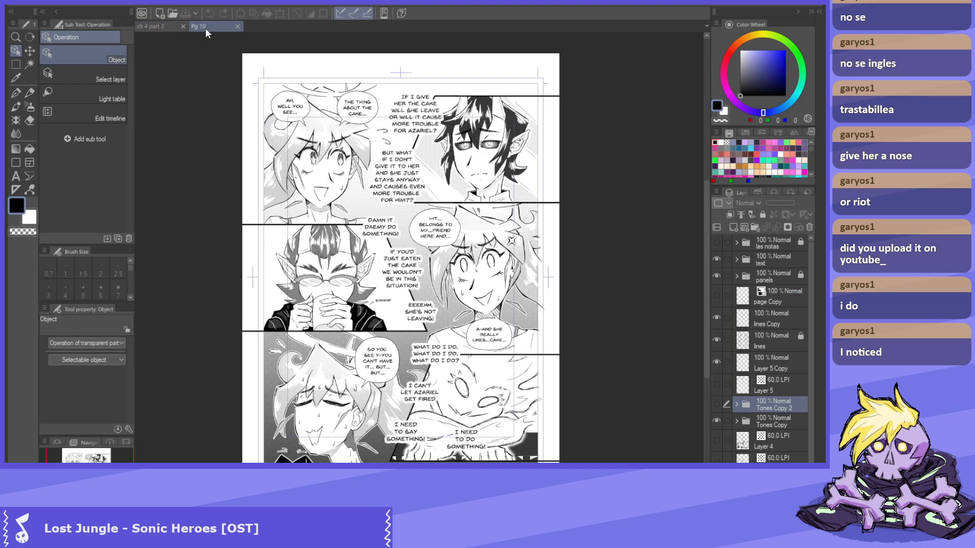
pyautogui.click(162, 24)
pyautogui.scroll(-1, 488, 199)
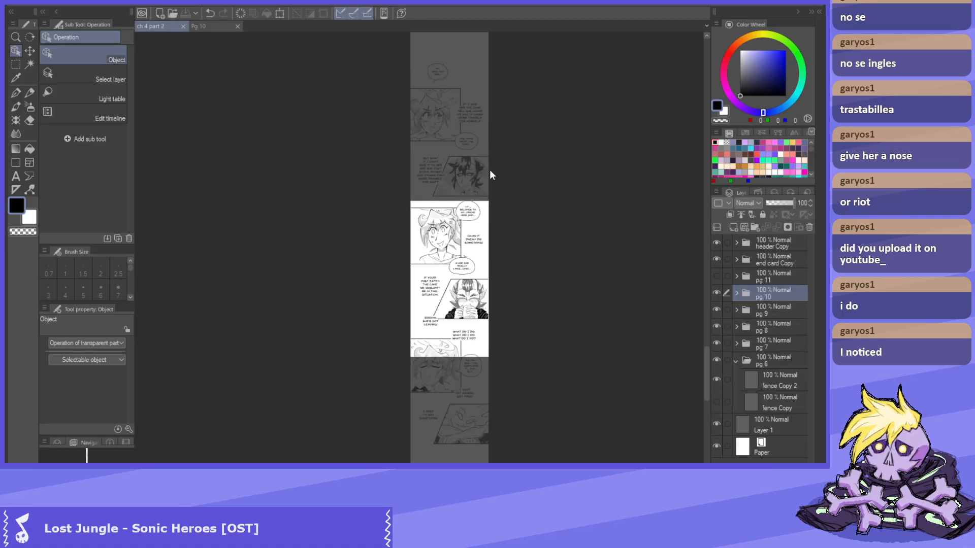
pyautogui.click(203, 24)
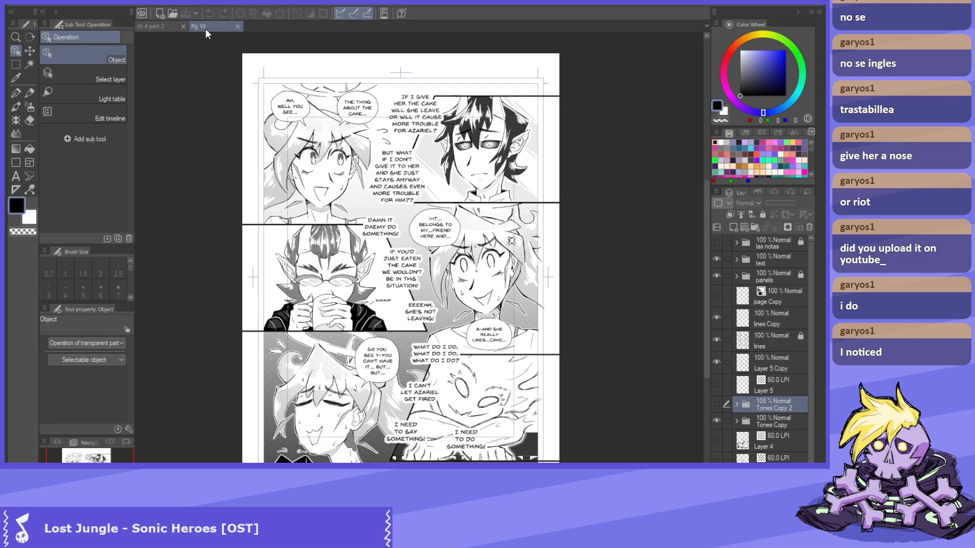
pyautogui.click(155, 24)
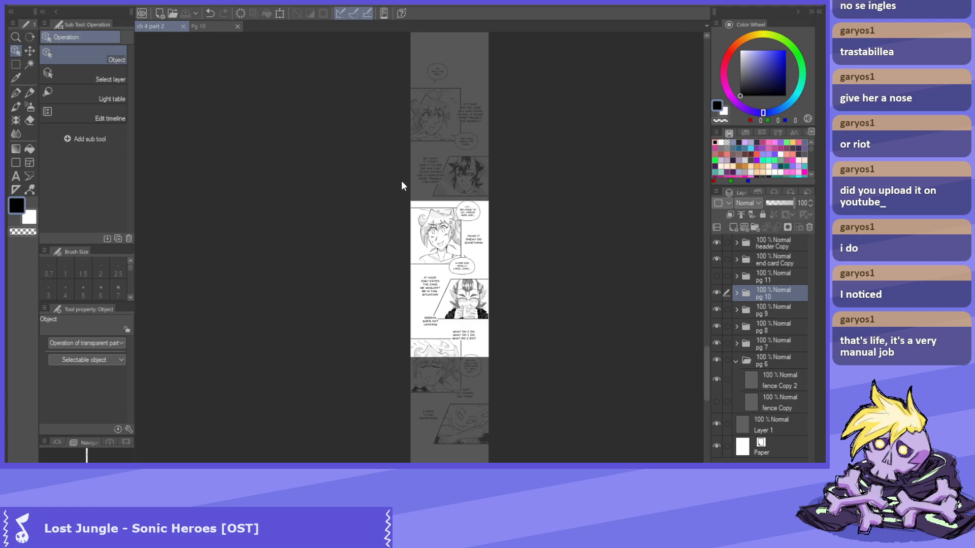
pyautogui.click(197, 26)
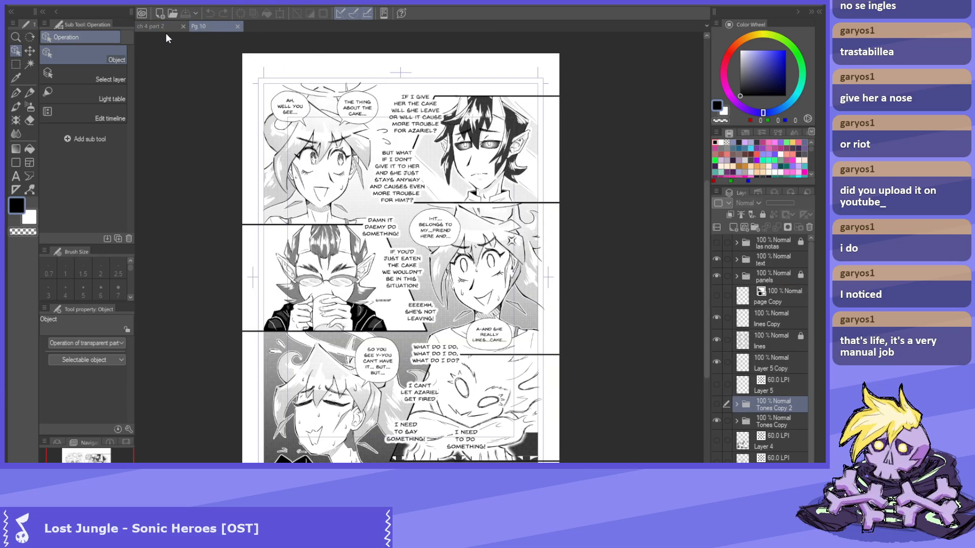
pyautogui.click(142, 26)
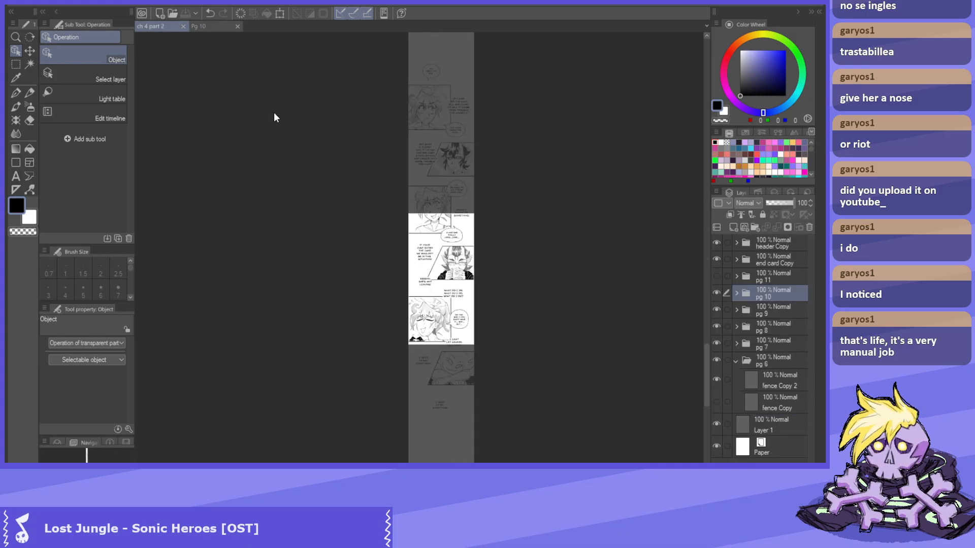
pyautogui.scroll(-3, 432, 91)
pyautogui.scroll(3, 467, 365)
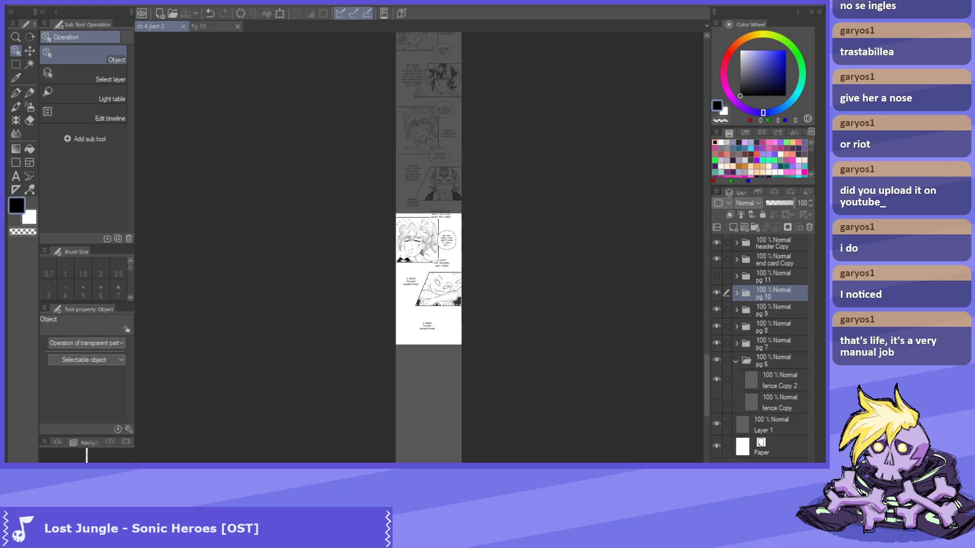
# Check the Pg 10 reference page once more and close that document.
pyautogui.click(218, 26)
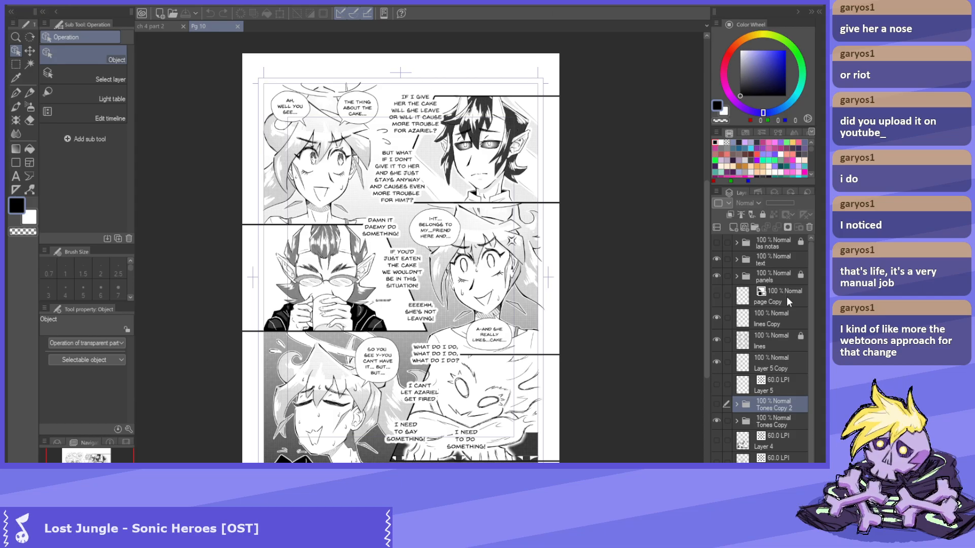
pyautogui.scroll(-1, 408, 171)
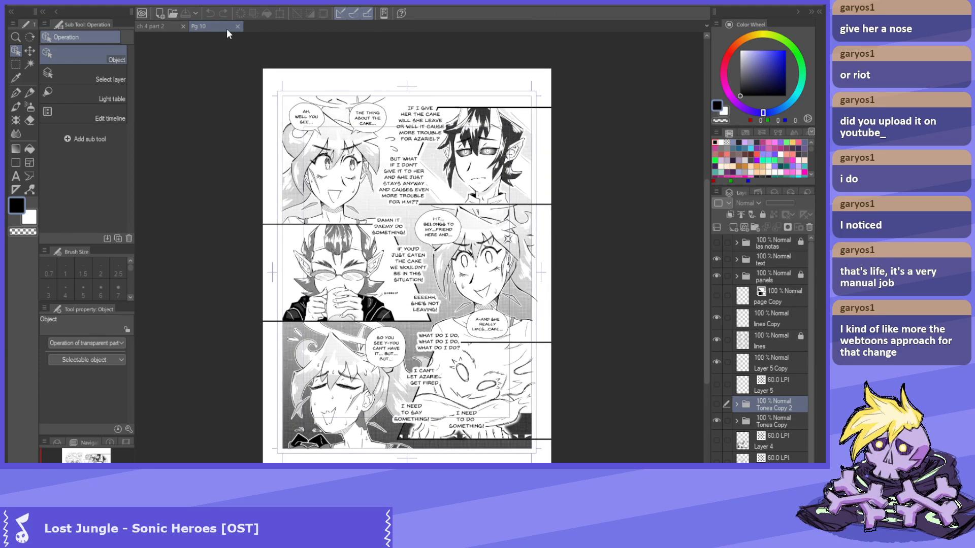
pyautogui.click(238, 26)
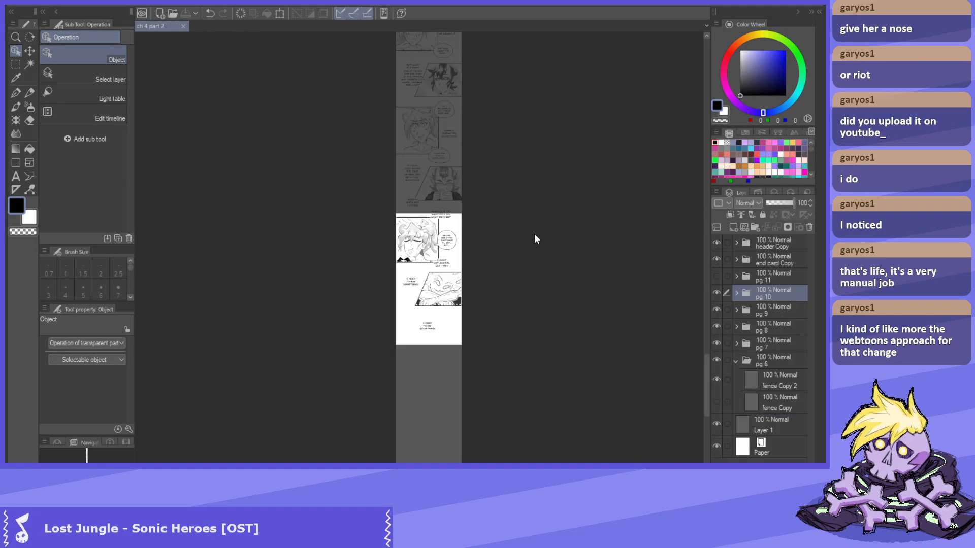
# Select the pg 11 folder, make it visible, and inspect its oversized artwork below the pg 10 panels.
pyautogui.click(749, 278)
pyautogui.click(721, 278)
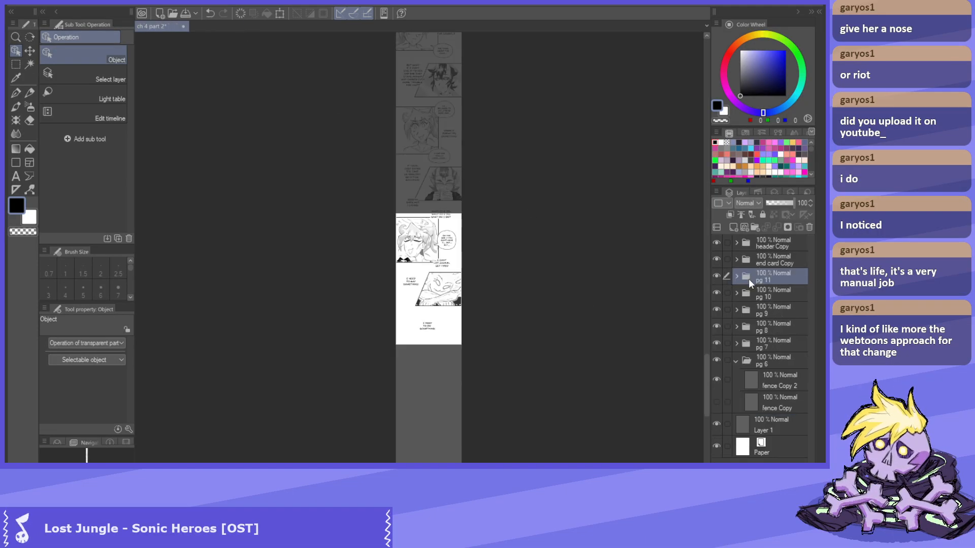
pyautogui.scroll(-4, 385, 150)
pyautogui.scroll(2, 416, 417)
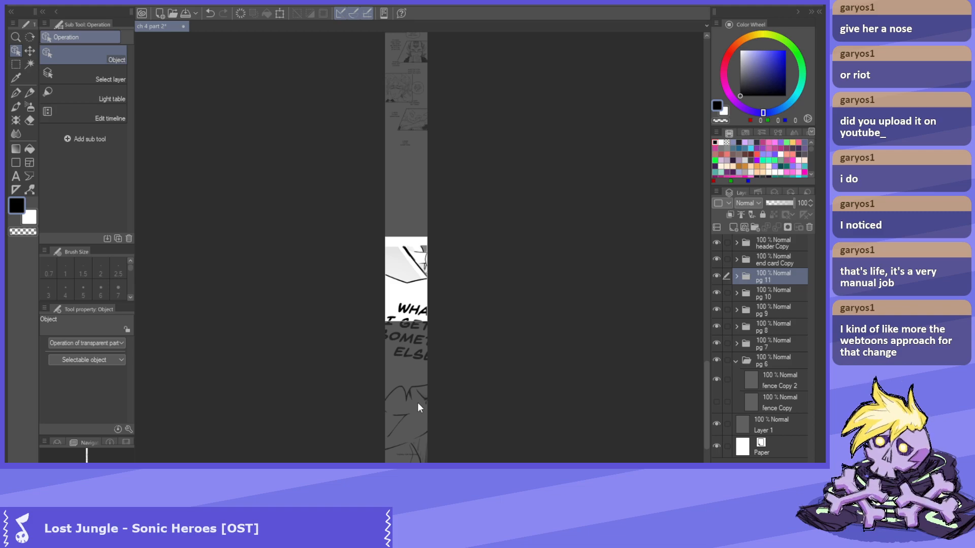
pyautogui.scroll(-2, 417, 402)
pyautogui.scroll(2, 397, 367)
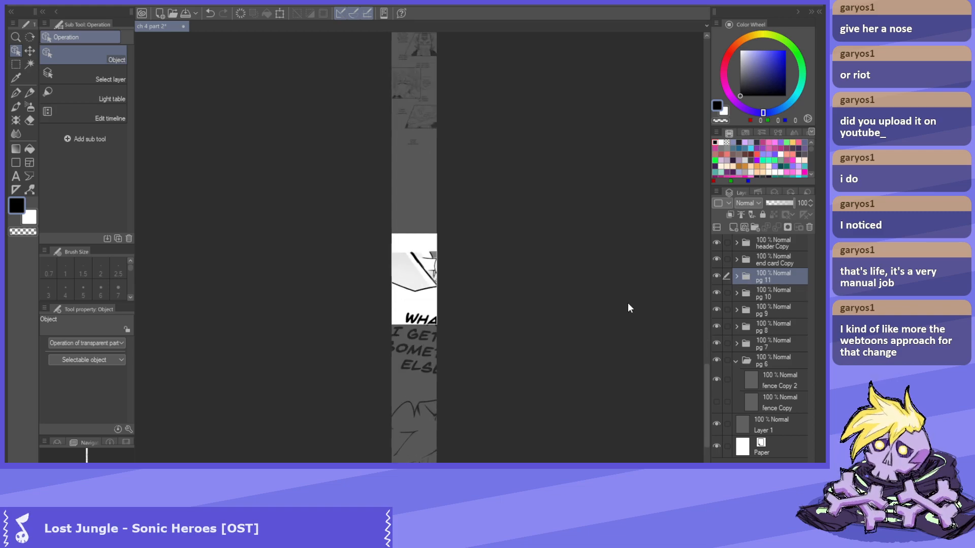
# Expand the pg 11 folder, hide its text Copy 5 subfolder, and save the strip.
pyautogui.click(737, 276)
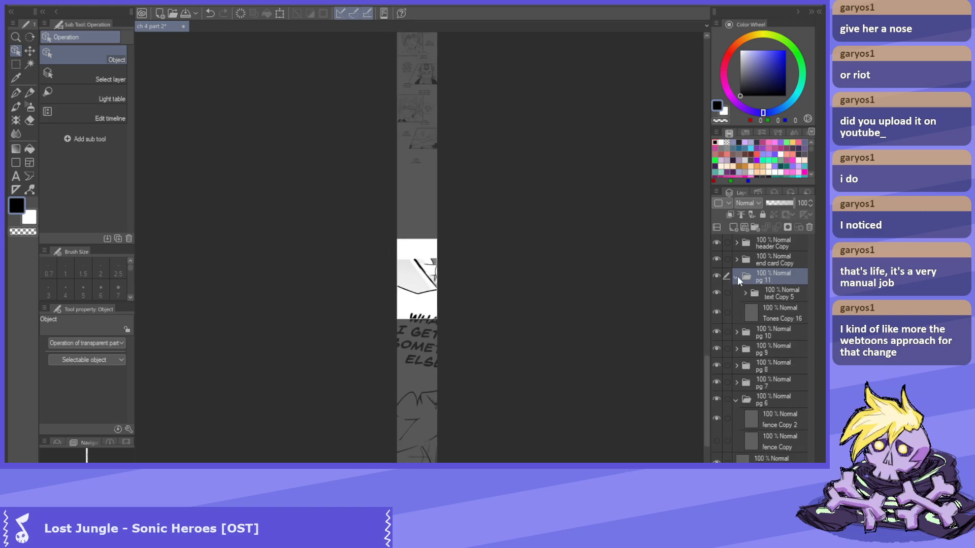
pyautogui.click(786, 312)
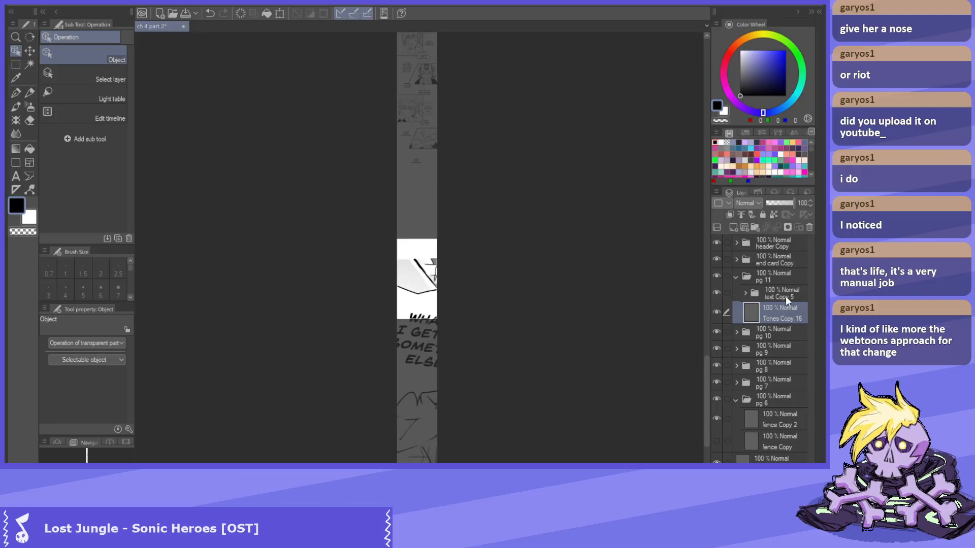
pyautogui.click(785, 297)
pyautogui.click(717, 293)
pyautogui.click(717, 293)
pyautogui.click(716, 293)
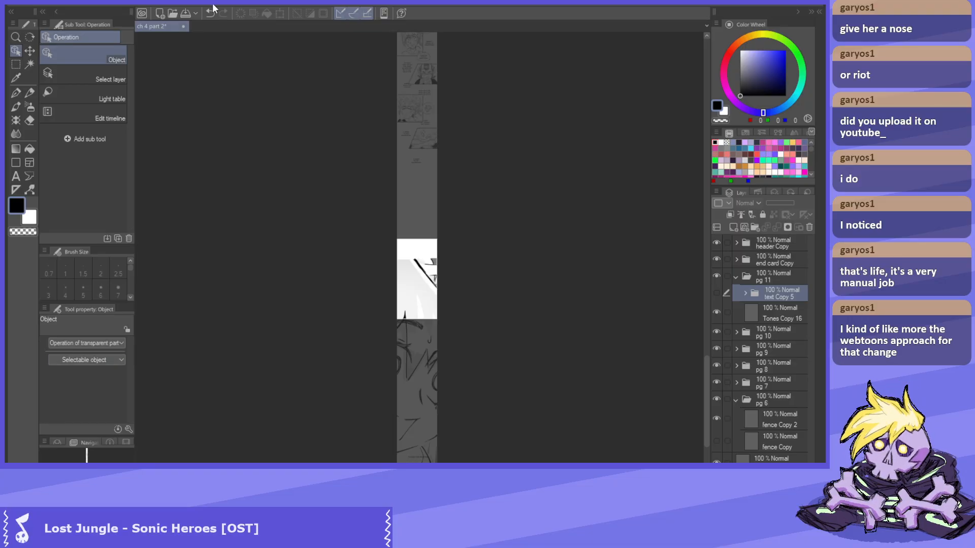
pyautogui.scroll(-1, 425, 299)
pyautogui.scroll(2, 425, 299)
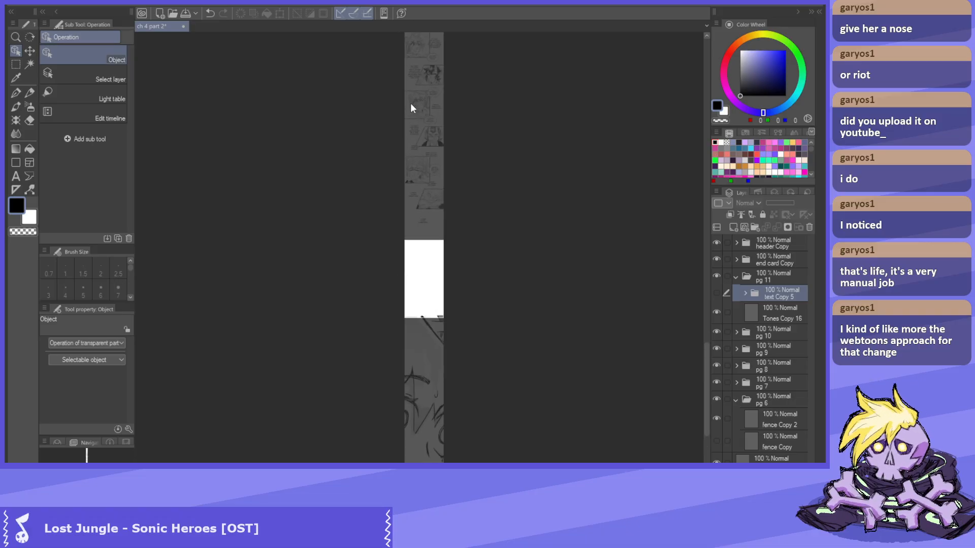
pyautogui.click(186, 14)
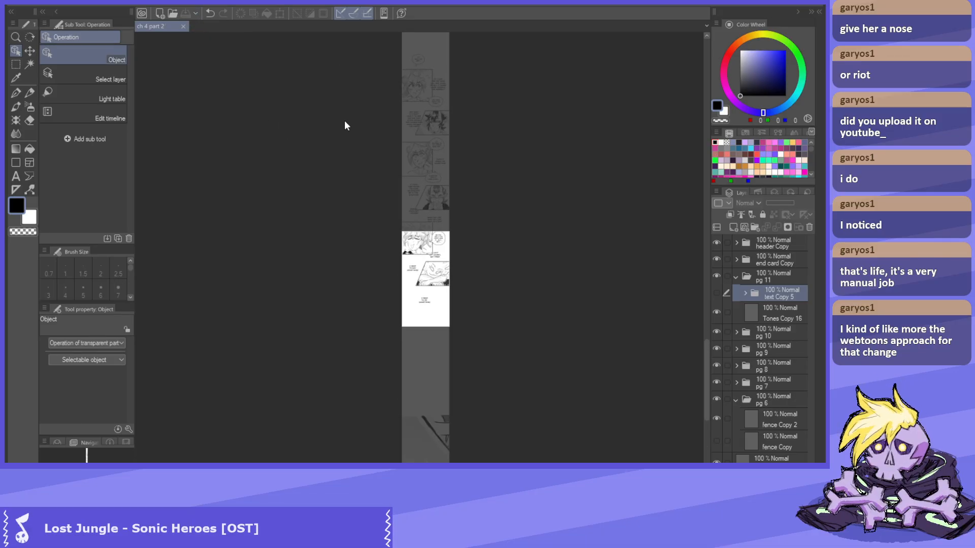
# Review the spacing of the pg 10 panels and balloons around the "But what if I don't give it to her" dialogue.
pyautogui.scroll(4, 410, 124)
pyautogui.scroll(-1, 396, 132)
pyautogui.scroll(1, 391, 156)
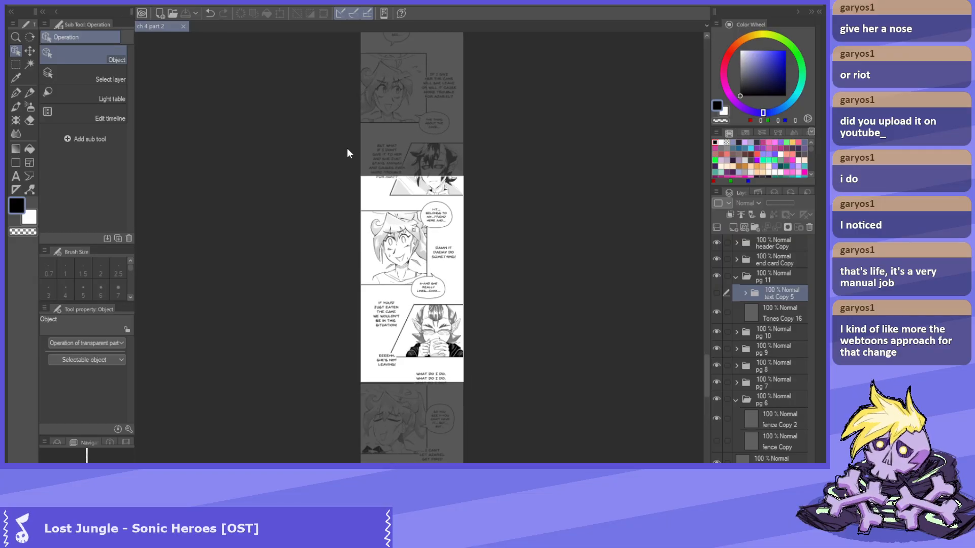
pyautogui.scroll(-1, 346, 122)
pyautogui.scroll(2, 371, 117)
pyautogui.scroll(-1, 344, 232)
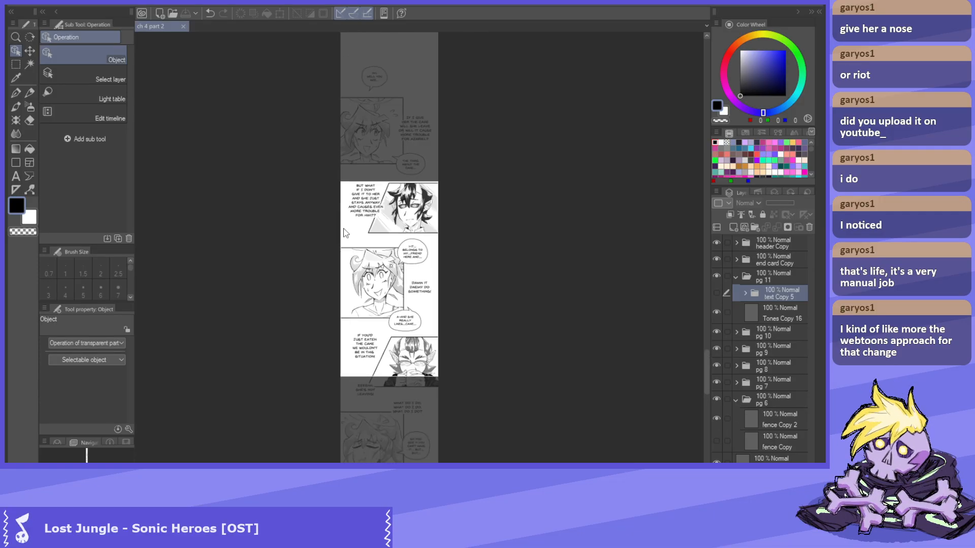
pyautogui.scroll(1, 345, 229)
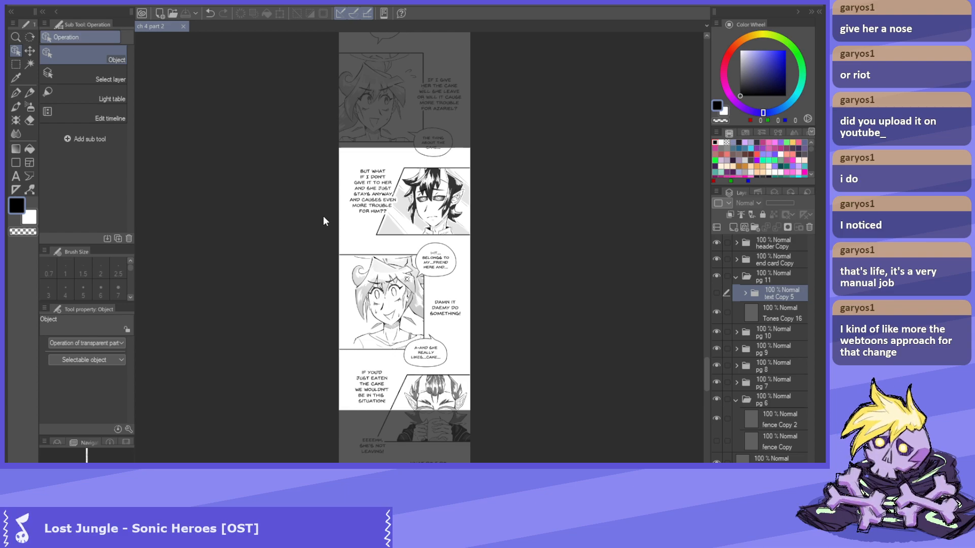
pyautogui.scroll(-1, 335, 162)
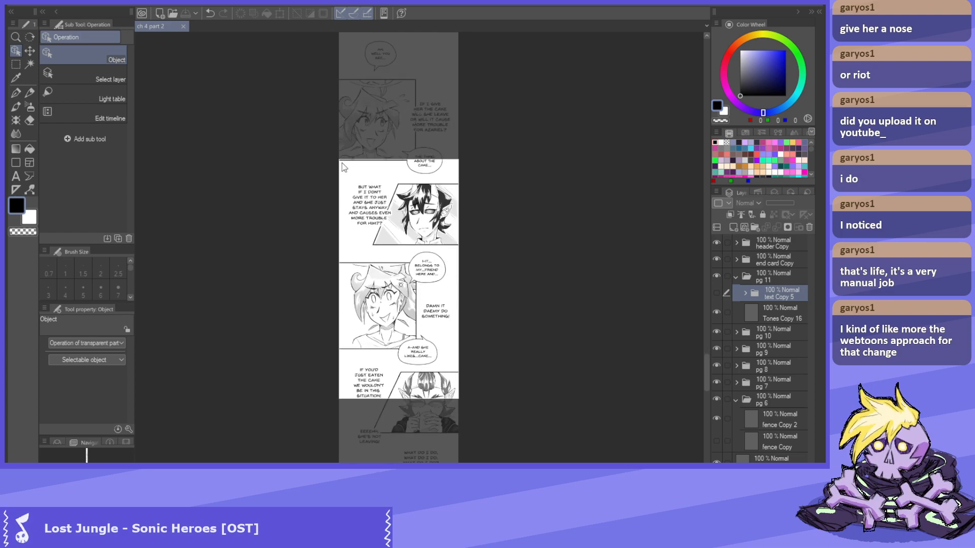
pyautogui.scroll(1, 344, 164)
pyautogui.scroll(-1, 355, 198)
pyautogui.scroll(1, 396, 215)
pyautogui.scroll(-2, 396, 215)
pyautogui.scroll(1, 403, 228)
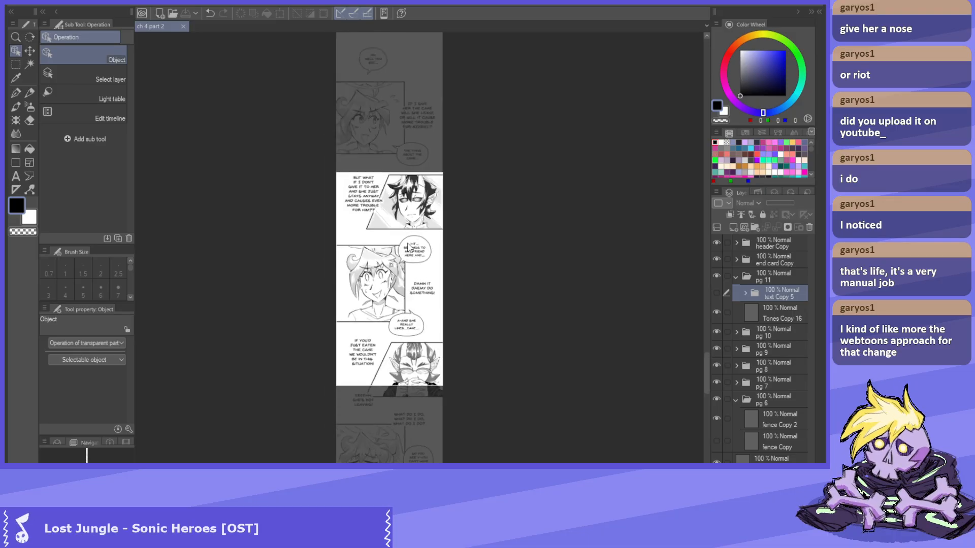
pyautogui.scroll(-2, 410, 241)
pyautogui.scroll(1, 407, 248)
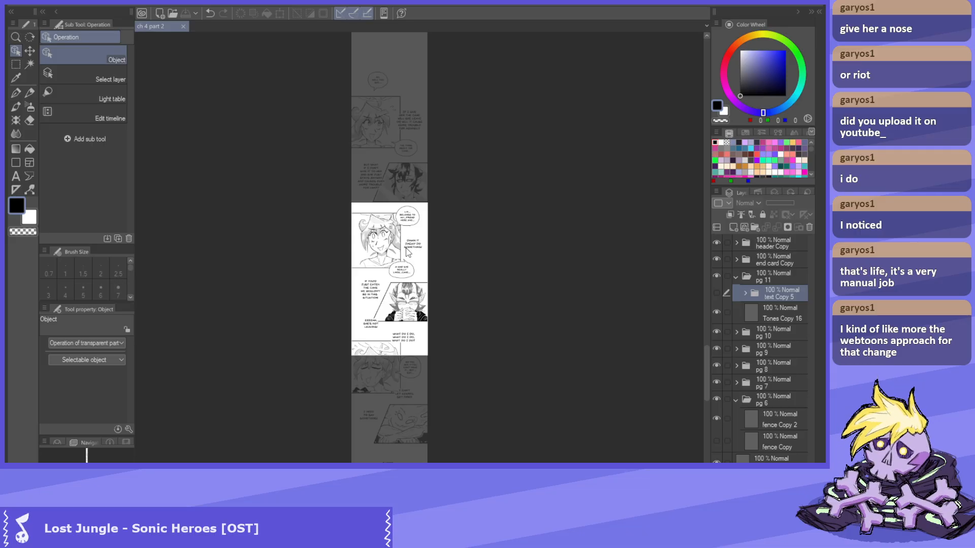
pyautogui.scroll(1, 382, 141)
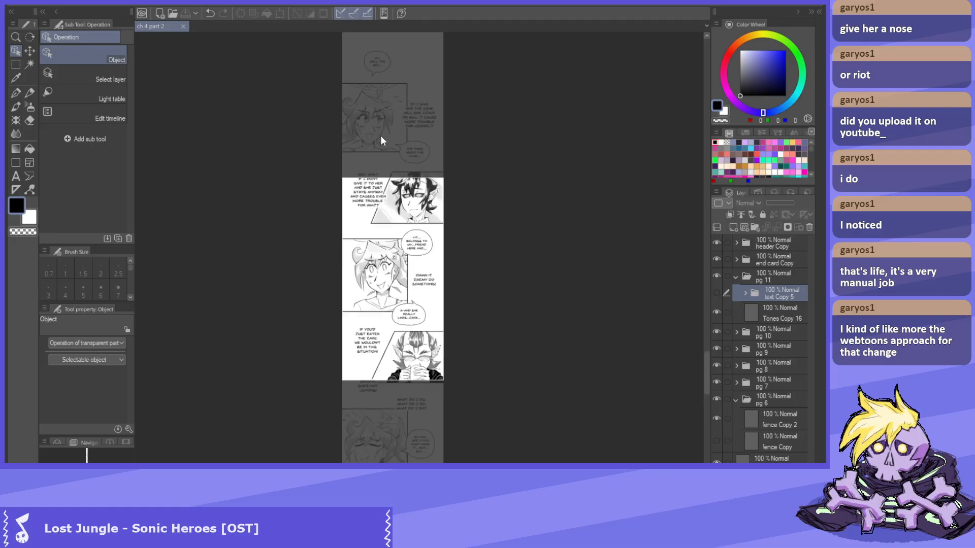
pyautogui.scroll(2, 414, 161)
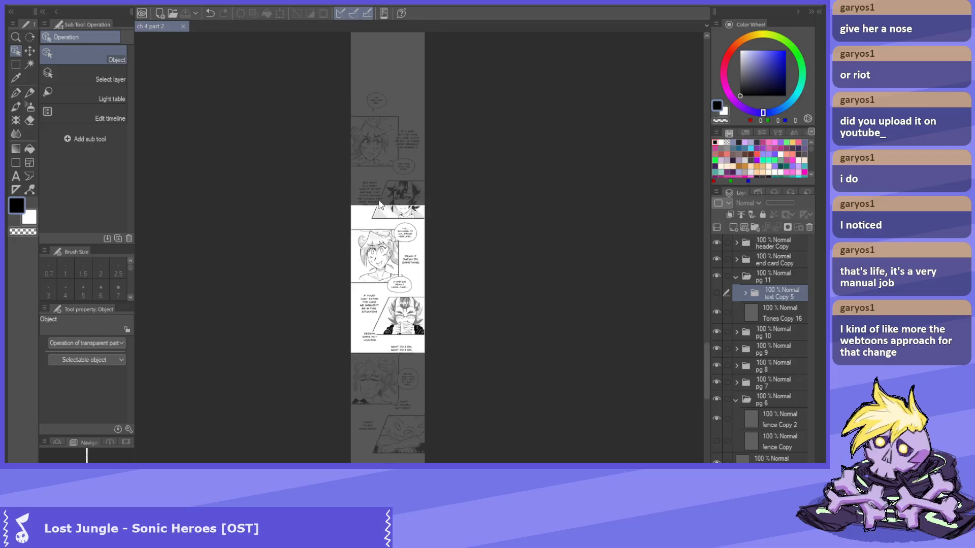
pyautogui.scroll(-2, 388, 155)
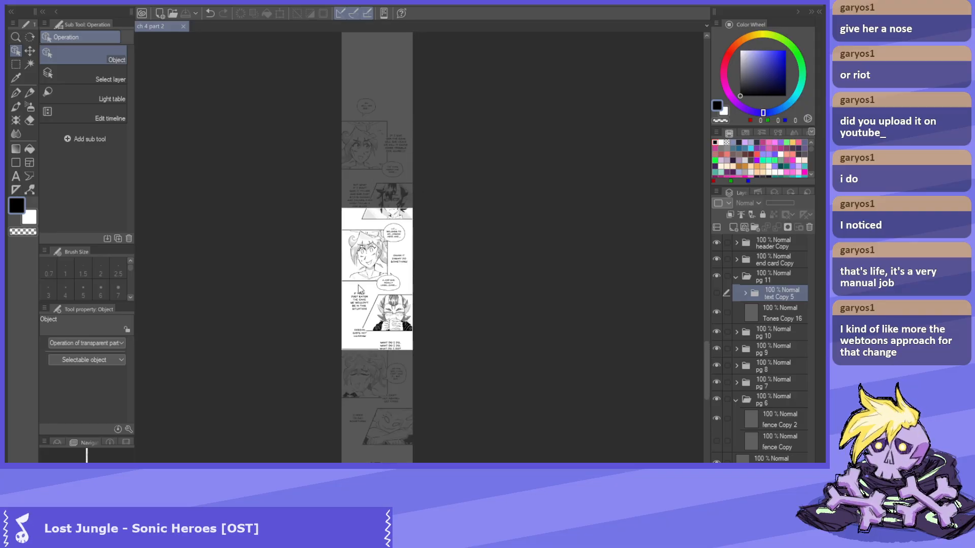
pyautogui.scroll(1, 367, 363)
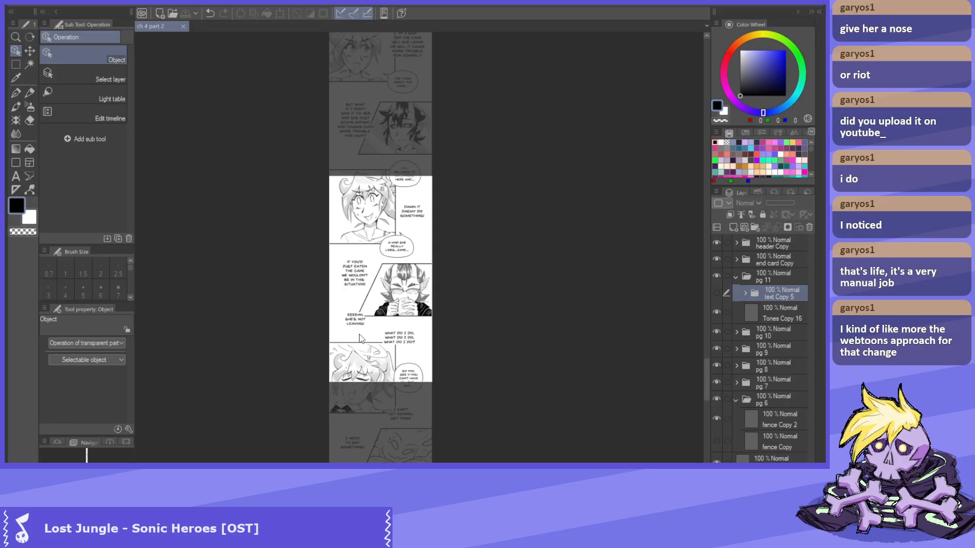
pyautogui.scroll(-1, 358, 337)
pyautogui.scroll(1, 351, 212)
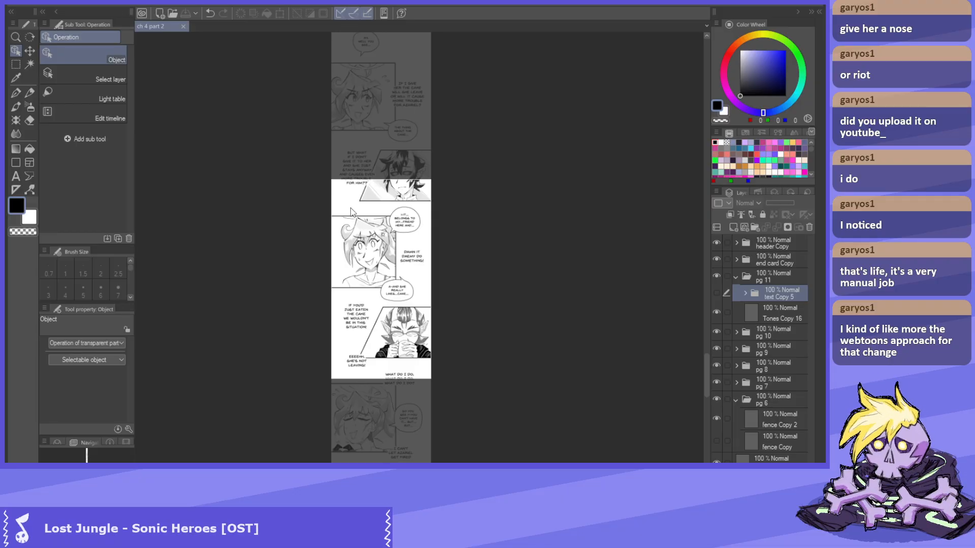
# Check the pg 10 panel flow and dialogue through "I need to do something!" and the blank area below it.
pyautogui.scroll(2, 352, 211)
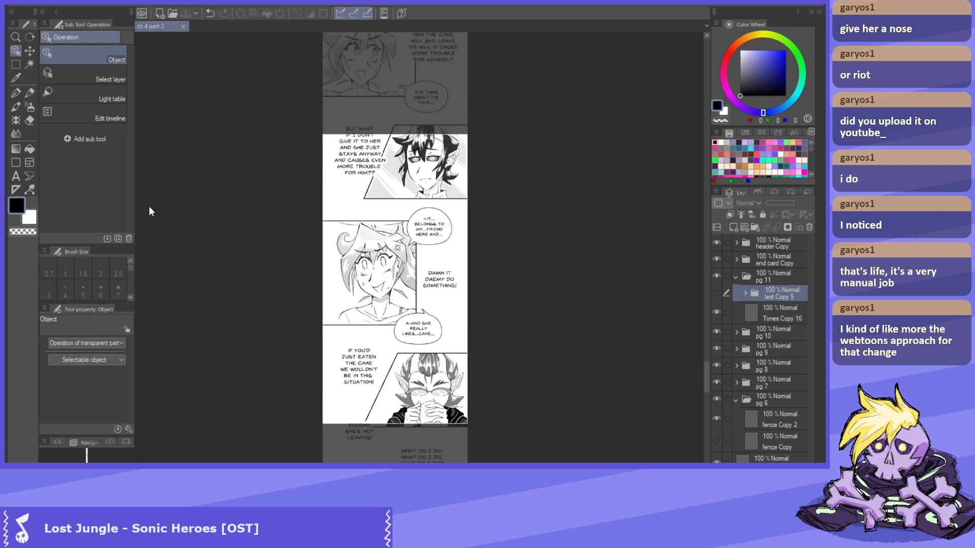
pyautogui.scroll(-1, 428, 224)
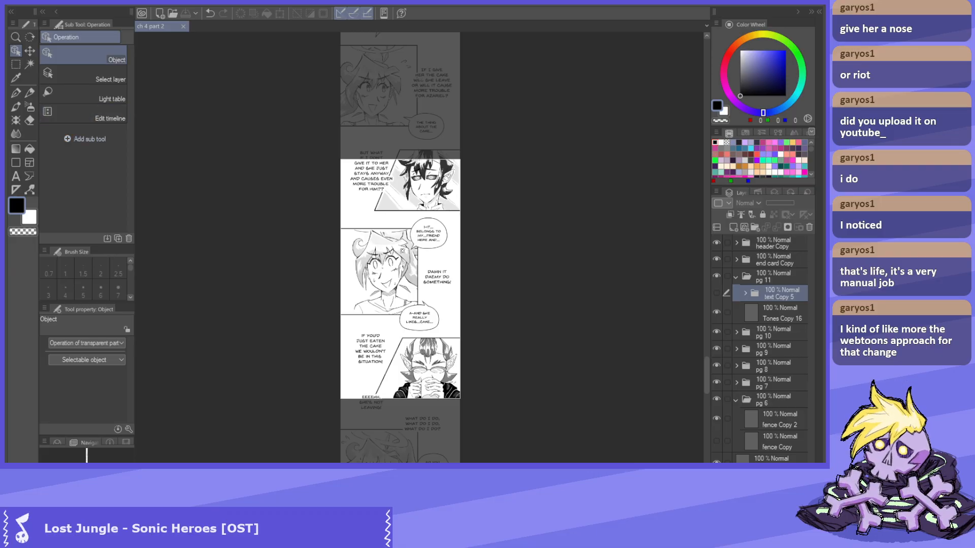
pyautogui.scroll(-2, 453, 231)
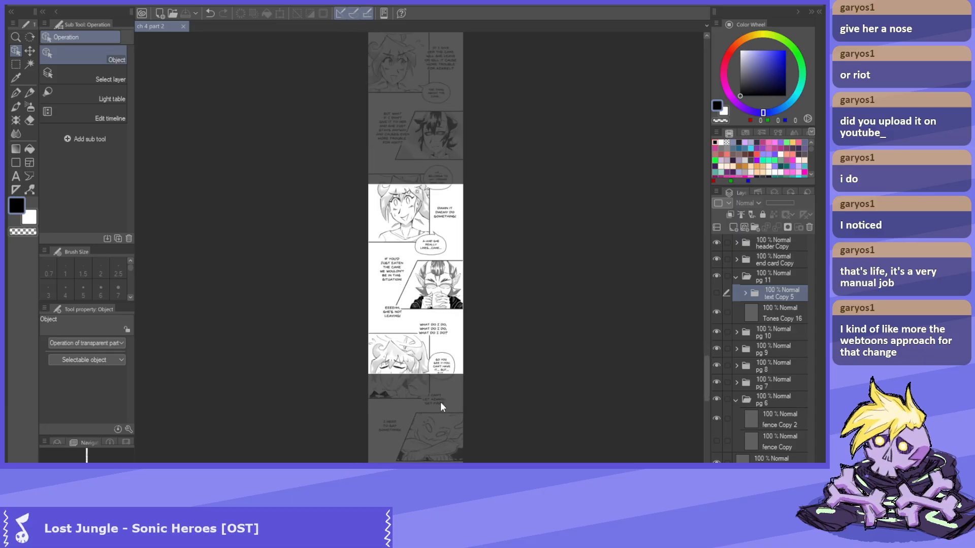
pyautogui.scroll(1, 439, 398)
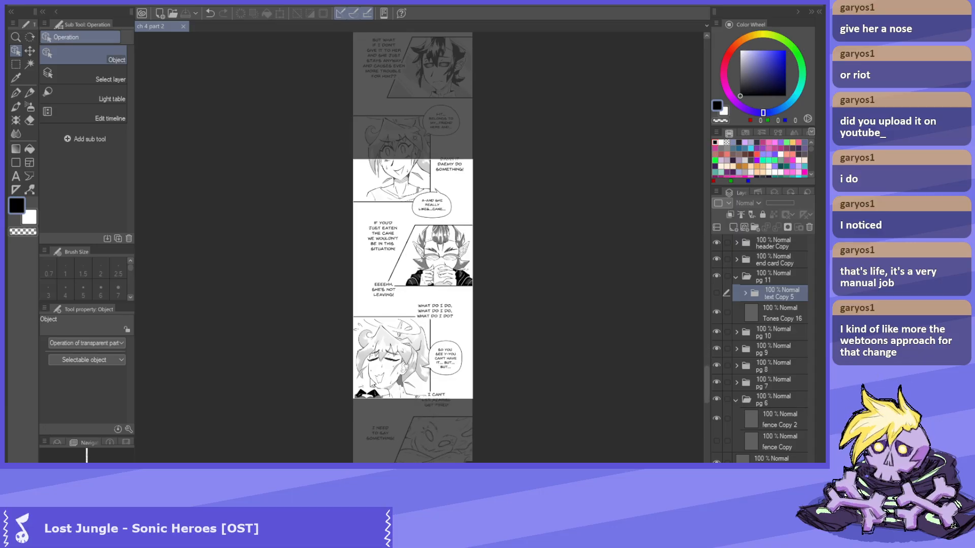
pyautogui.scroll(-1, 424, 356)
pyautogui.moveTo(707, 385); pyautogui.dragTo(705, 392)
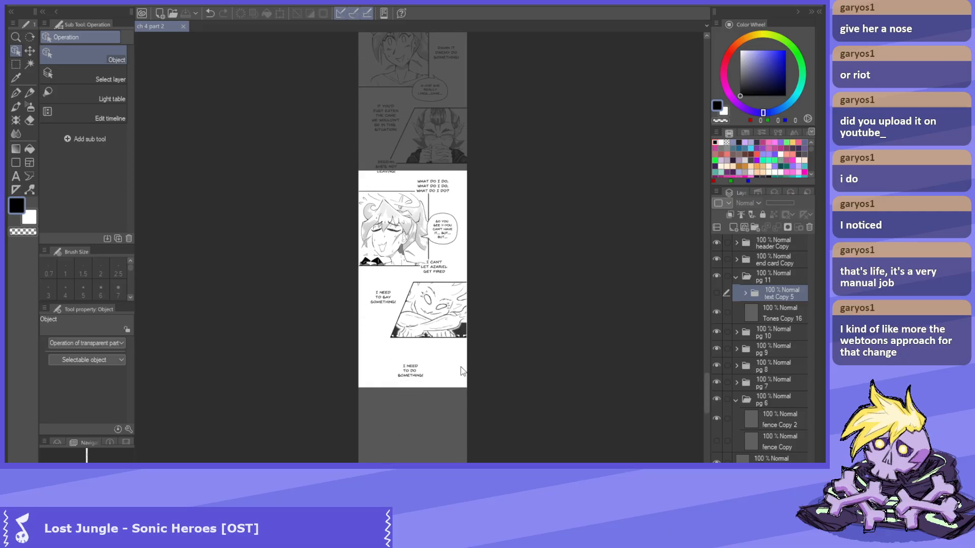
pyautogui.scroll(3, 429, 343)
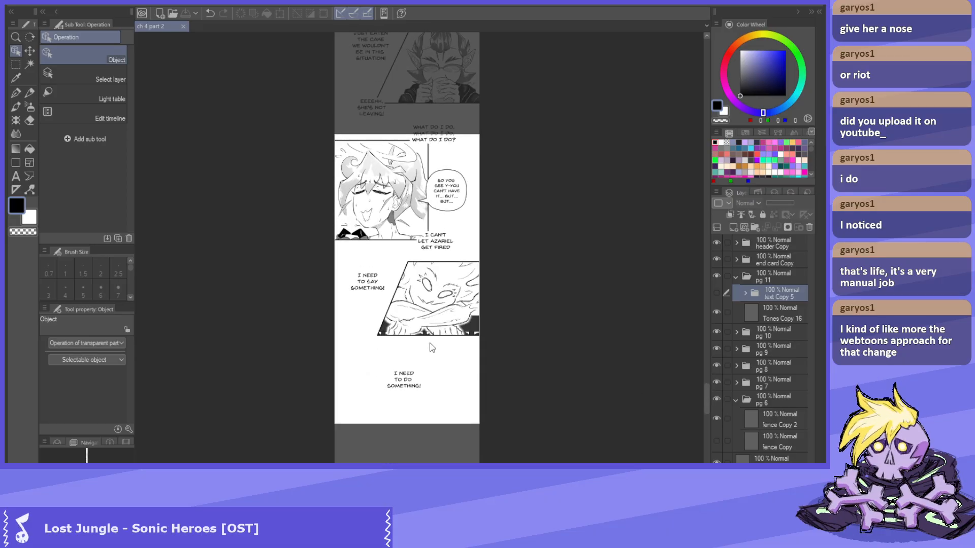
pyautogui.scroll(-3, 429, 343)
pyautogui.scroll(1, 443, 343)
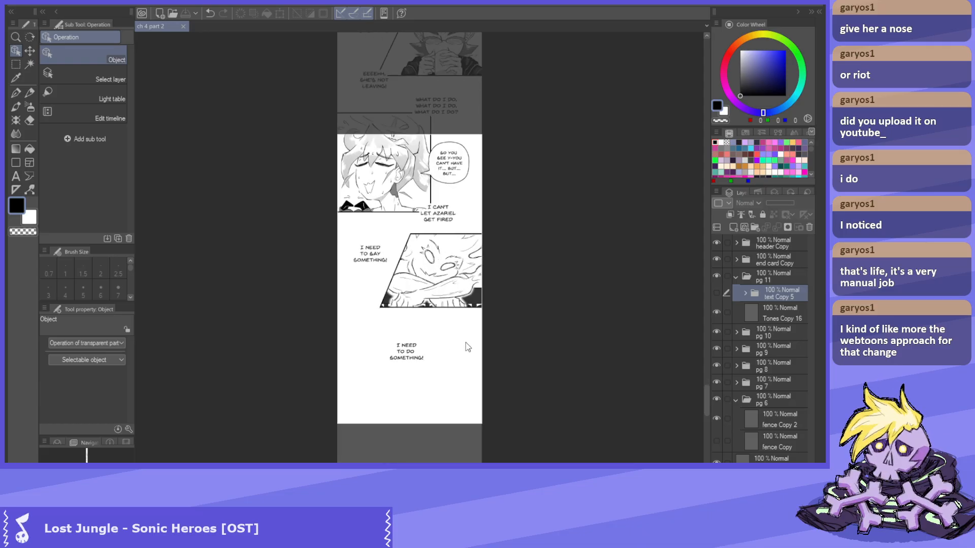
pyautogui.moveTo(706, 409); pyautogui.dragTo(696, 391)
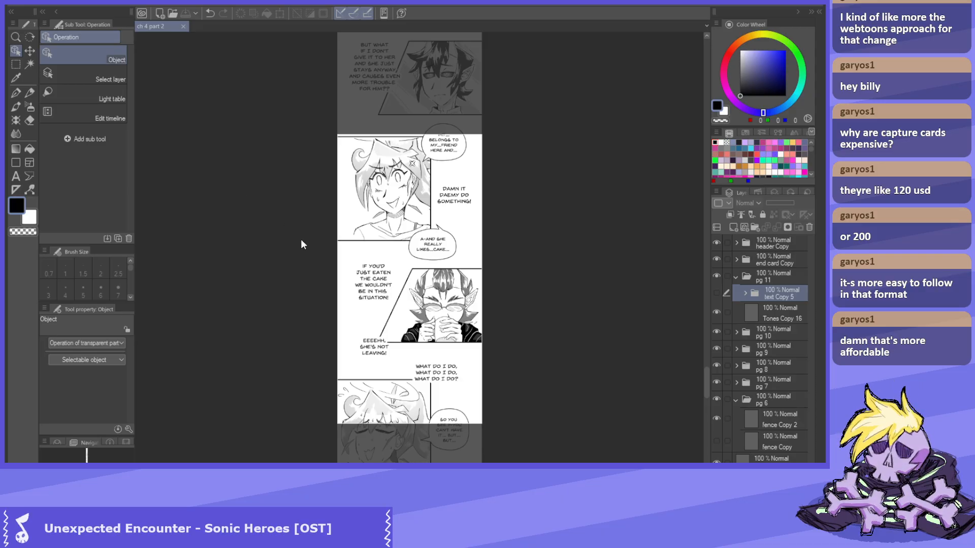
pyautogui.scroll(3, 417, 269)
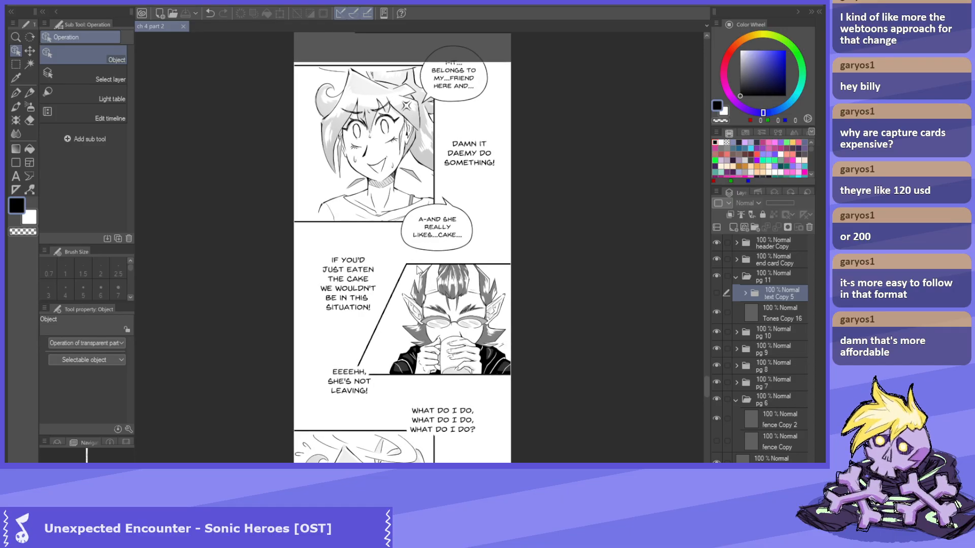
pyautogui.scroll(-1, 383, 276)
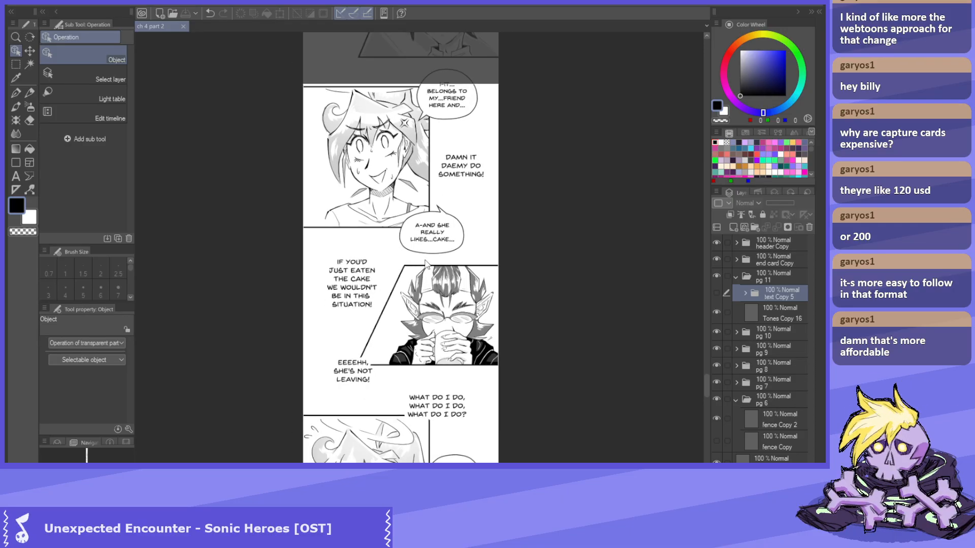
pyautogui.scroll(1, 429, 259)
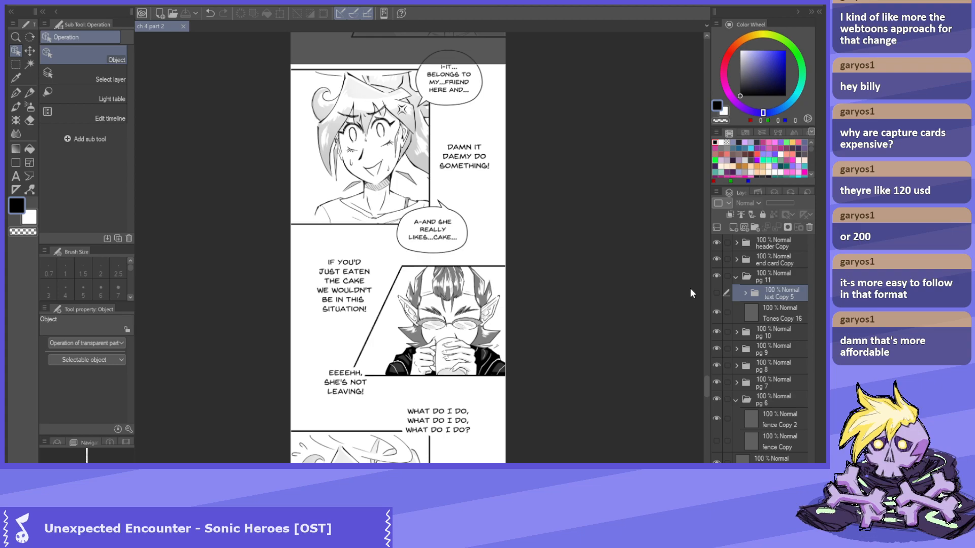
pyautogui.scroll(-2, 576, 318)
pyautogui.scroll(1, 566, 395)
pyautogui.moveTo(705, 380); pyautogui.dragTo(702, 413)
pyautogui.scroll(-1, 443, 285)
pyautogui.scroll(-2, 442, 285)
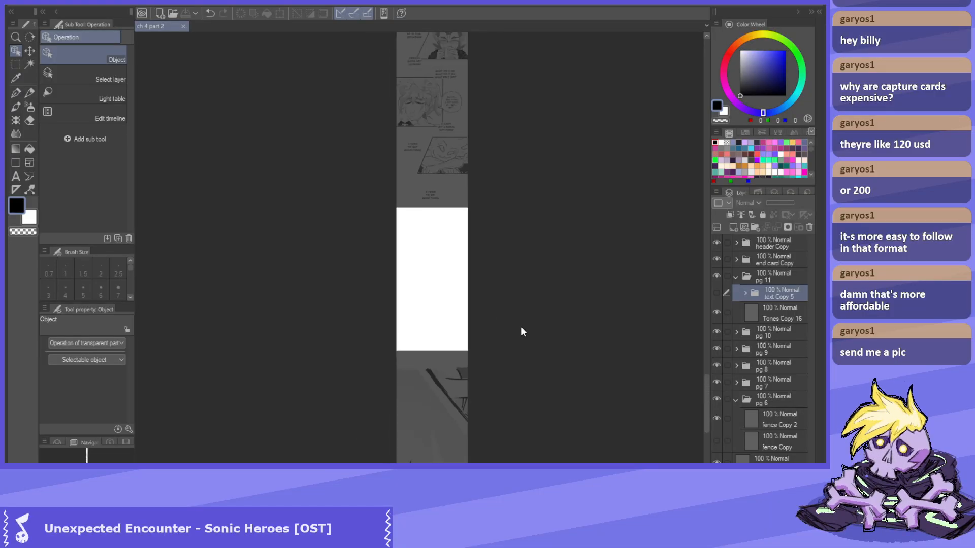
# Scale the Tones Copy 16 artwork down to about 19% and place it in the blank area below the pg 10 panels.
pyautogui.click(716, 312)
pyautogui.click(716, 312)
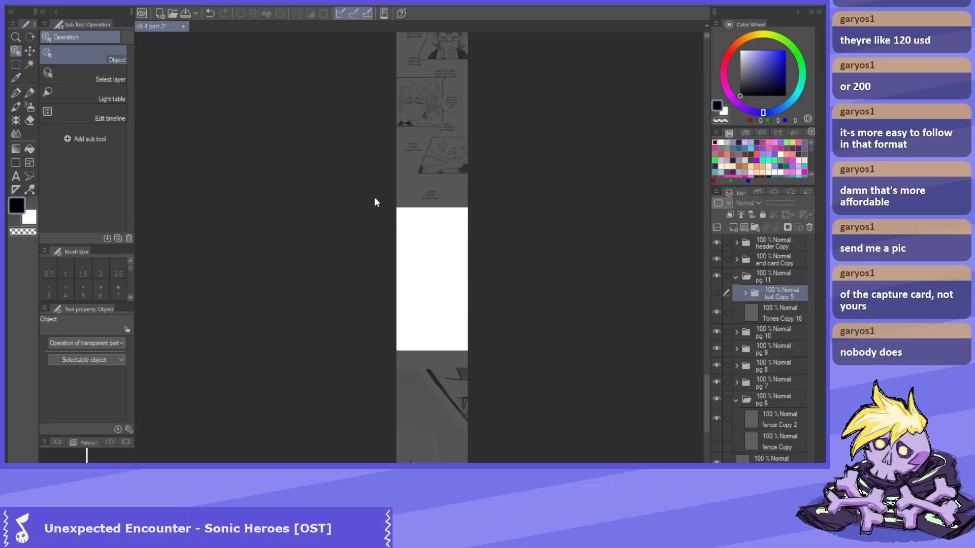
pyautogui.scroll(-5, 428, 272)
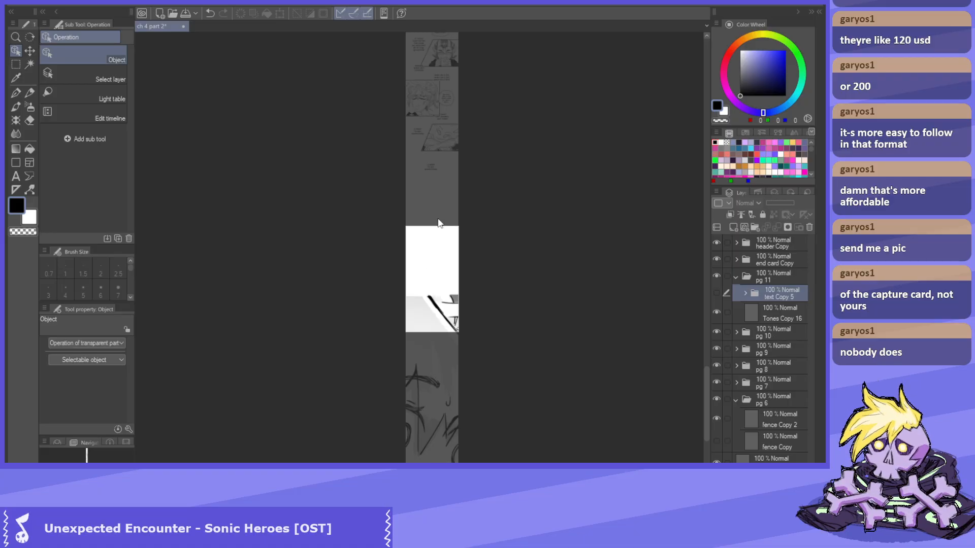
pyautogui.scroll(-2, 439, 220)
pyautogui.scroll(-1, 440, 218)
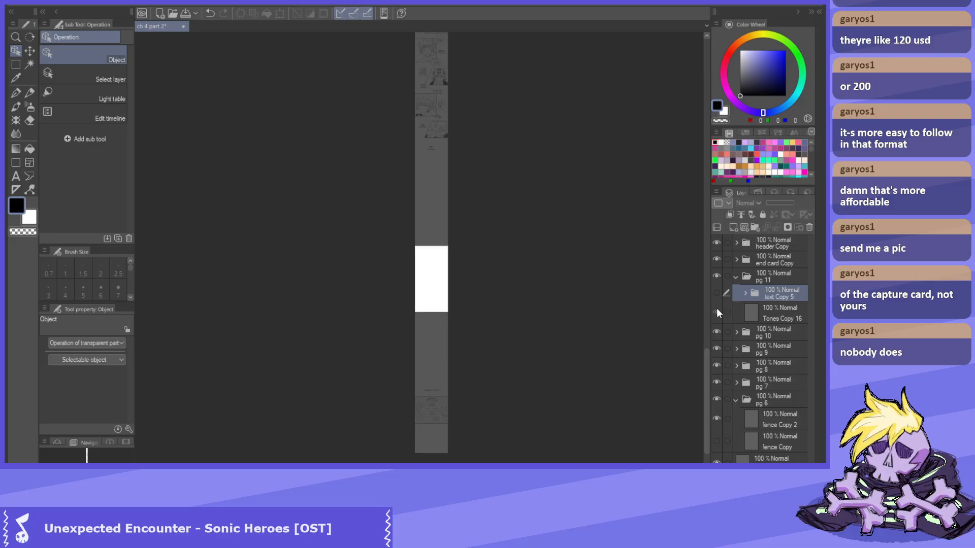
pyautogui.click(775, 312)
pyautogui.hotkey('ctrl', 't')
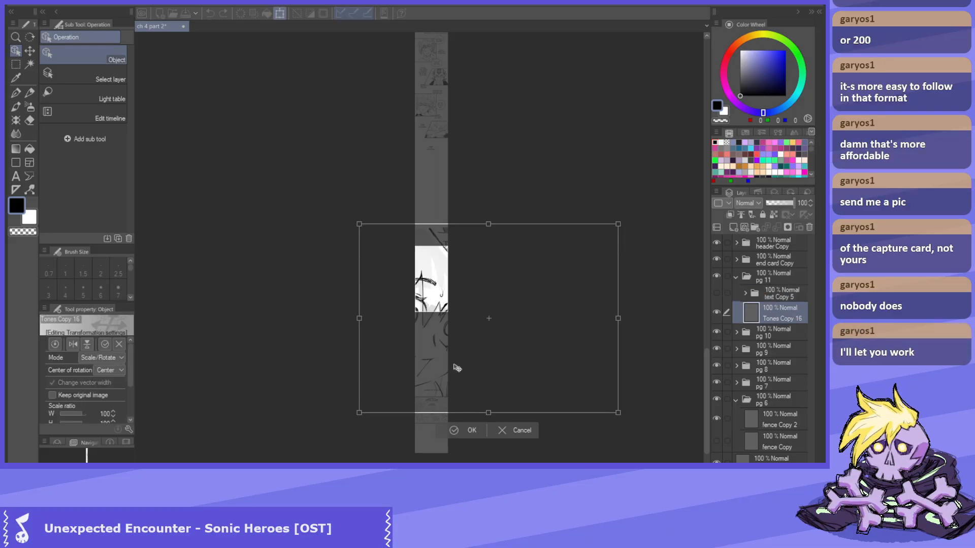
pyautogui.moveTo(488, 412); pyautogui.dragTo(422, 294)
pyautogui.scroll(2, 434, 297)
pyautogui.scroll(2, 435, 333)
pyautogui.moveTo(395, 381); pyautogui.dragTo(396, 257)
pyautogui.moveTo(419, 193); pyautogui.dragTo(438, 179)
pyautogui.scroll(-2, 444, 144)
pyautogui.scroll(2, 440, 181)
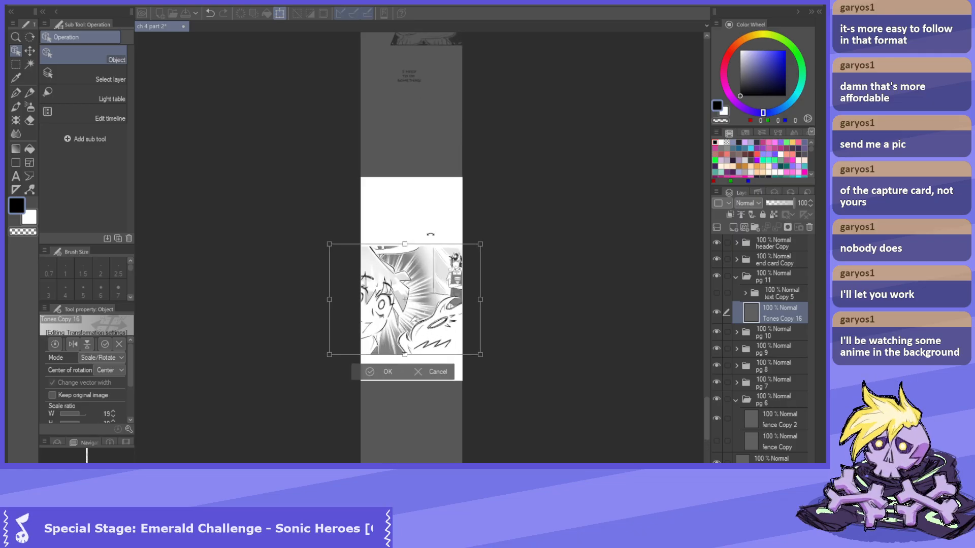
# Scale the Tones Copy 16 artwork down to about 13% to fit the strip's width and apply the transformation.
pyautogui.moveTo(320, 304); pyautogui.dragTo(354, 304)
pyautogui.scroll(2, 429, 307)
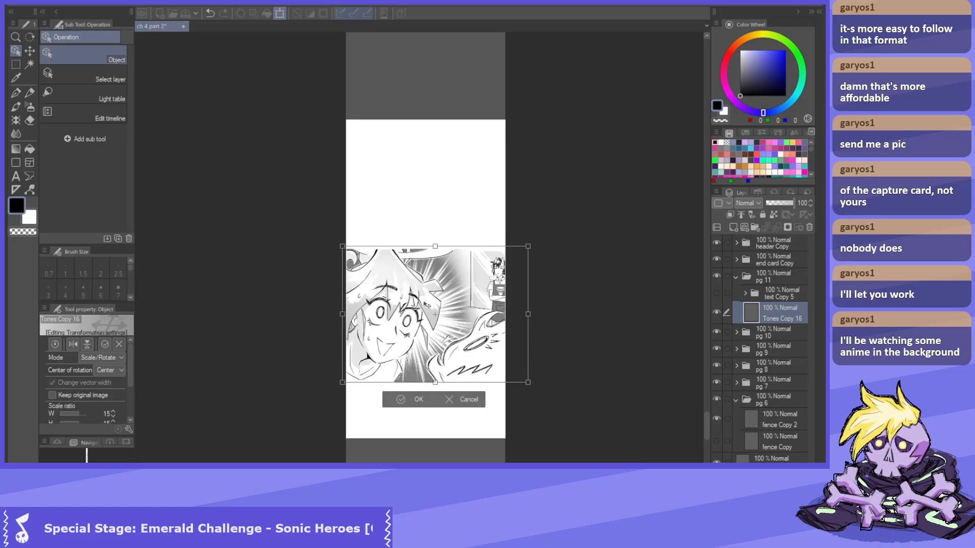
pyautogui.scroll(2, 429, 306)
pyautogui.moveTo(559, 307); pyautogui.dragTo(529, 306)
pyautogui.scroll(2, 497, 300)
pyautogui.moveTo(467, 325); pyautogui.dragTo(469, 322)
pyautogui.moveTo(538, 308); pyautogui.dragTo(543, 308)
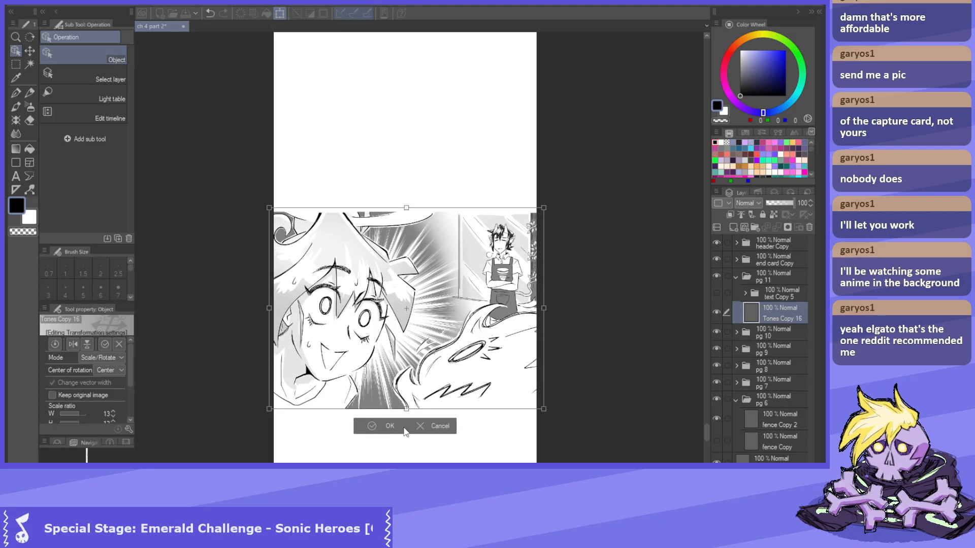
pyautogui.click(389, 426)
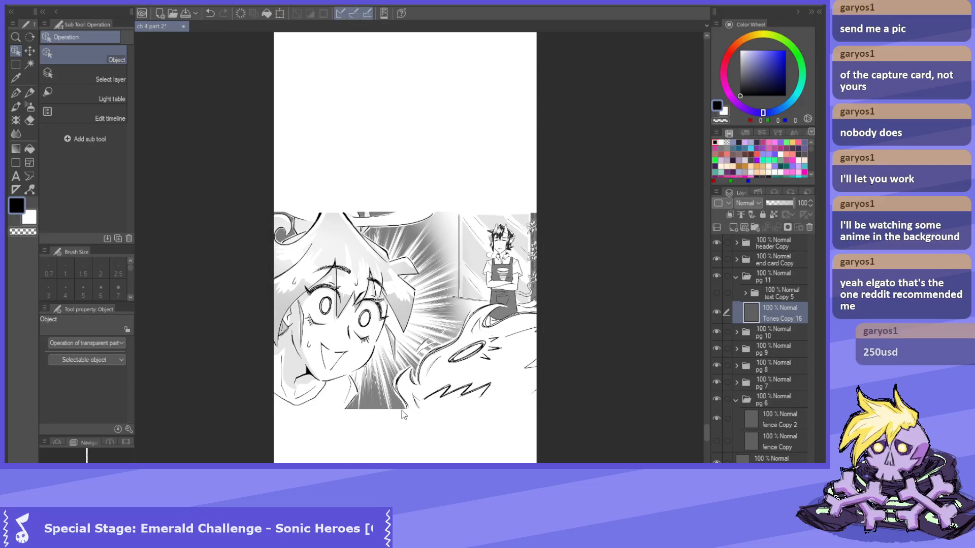
# Show the text Copy 5 subfolder of pg 11 again and expand it to reach its balloon layers.
pyautogui.scroll(-3, 467, 294)
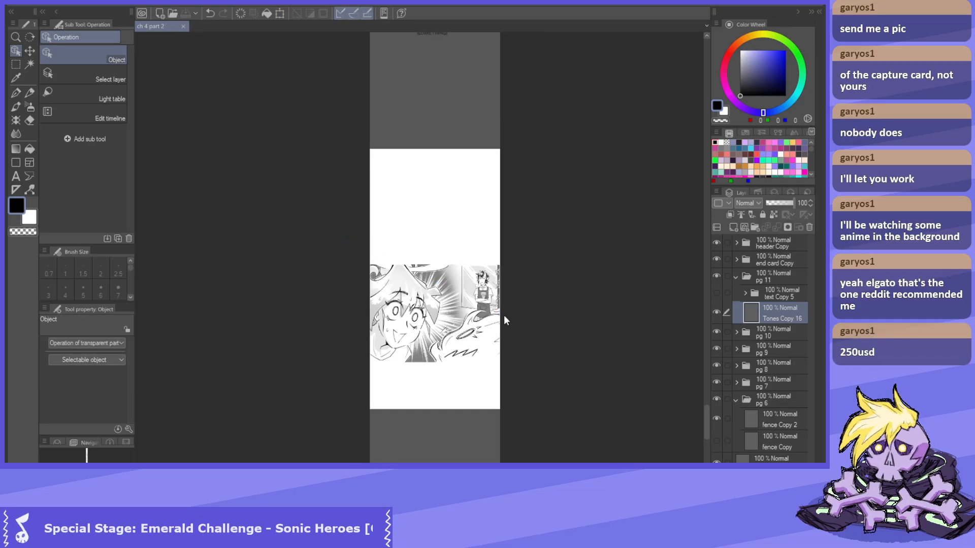
pyautogui.scroll(2, 406, 280)
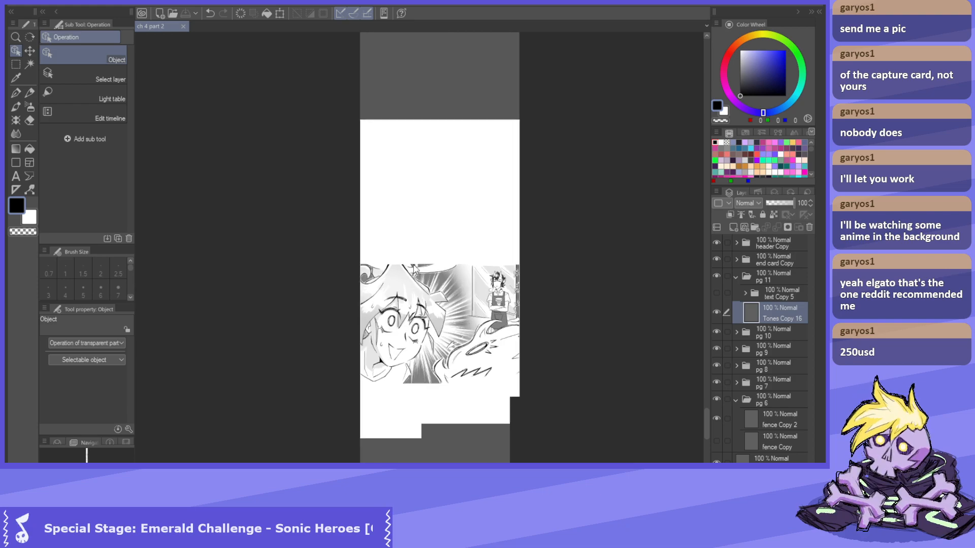
pyautogui.scroll(-6, 373, 178)
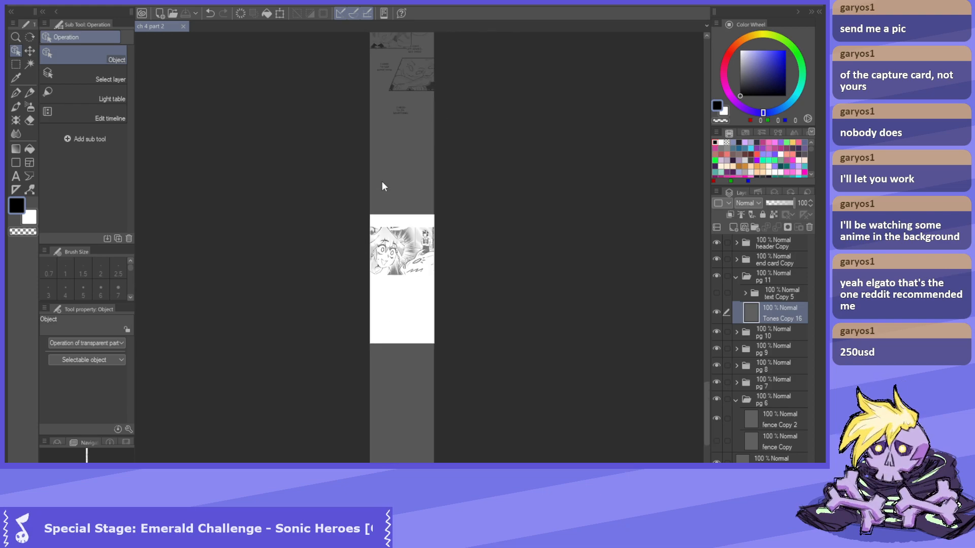
pyautogui.scroll(-2, 420, 408)
pyautogui.scroll(1, 361, 181)
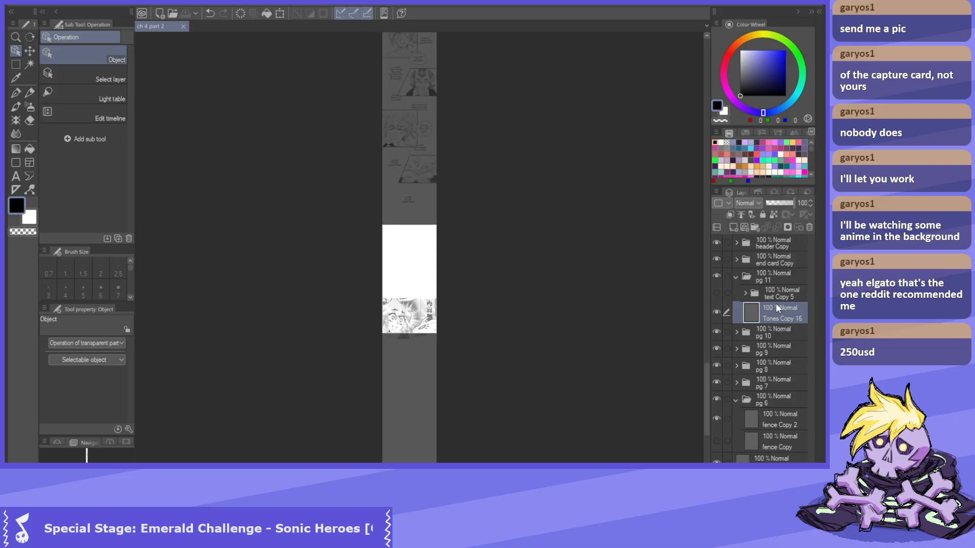
pyautogui.click(716, 293)
pyautogui.scroll(-1, 482, 257)
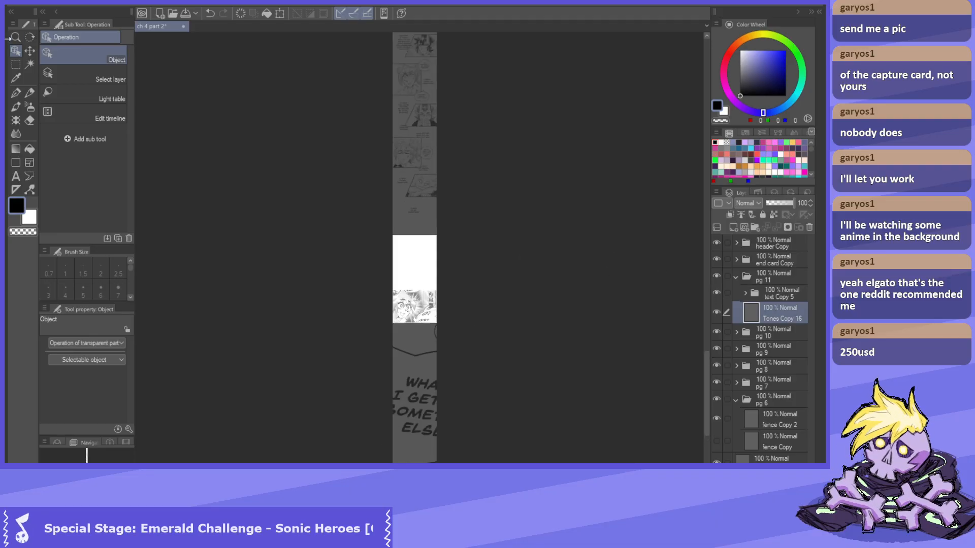
pyautogui.scroll(2, 403, 348)
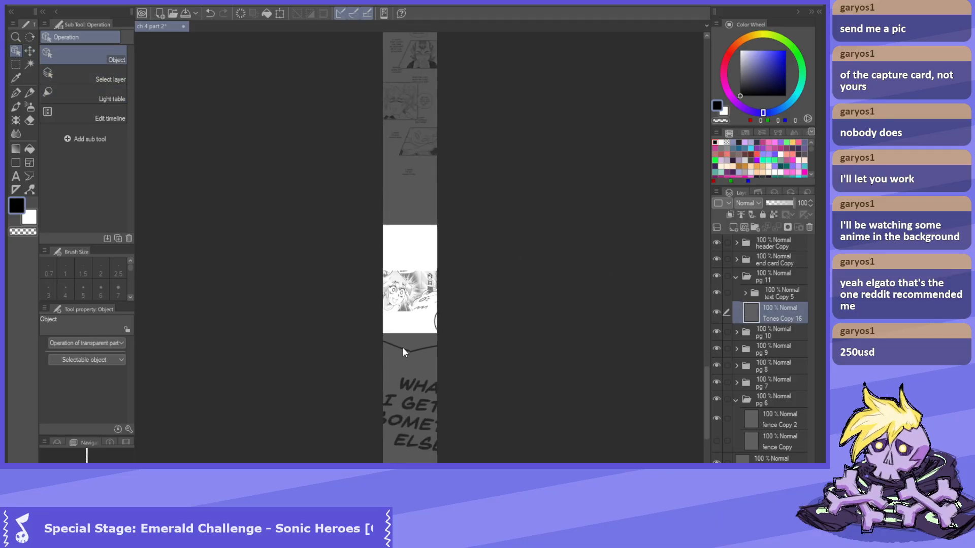
pyautogui.click(717, 312)
pyautogui.click(717, 313)
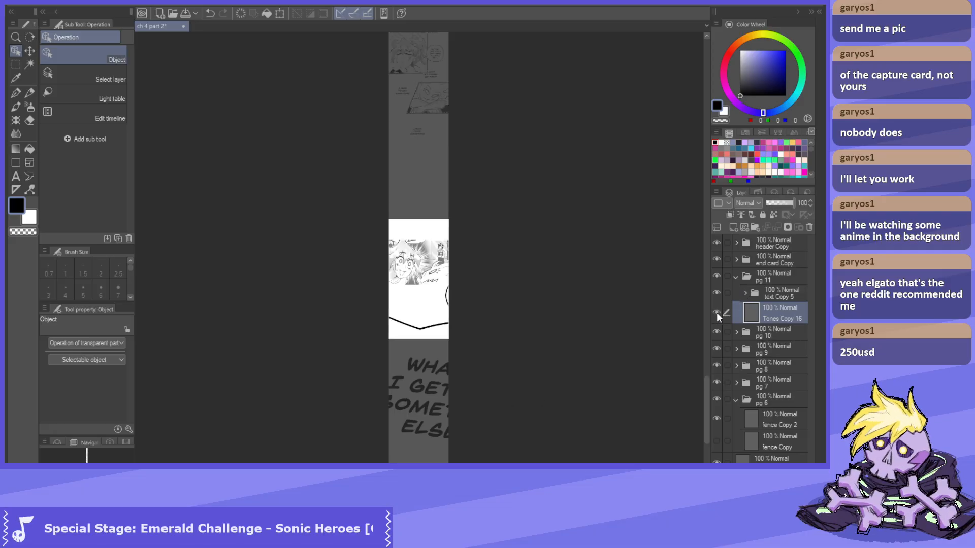
pyautogui.click(761, 293)
pyautogui.click(743, 293)
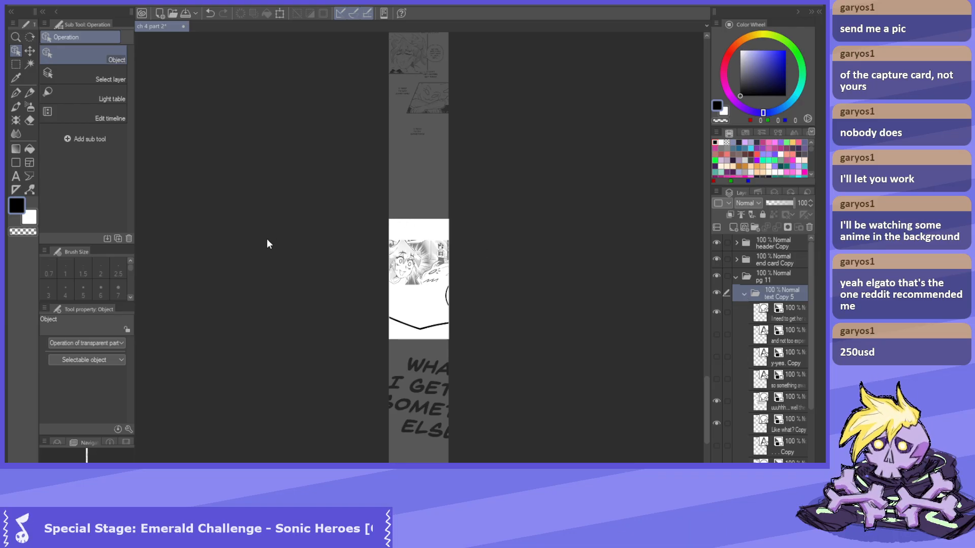
# Select the oversized "What if I get you something else!?" balloon layer below the artwork, checking it by toggling its visibility.
pyautogui.scroll(-1, 502, 271)
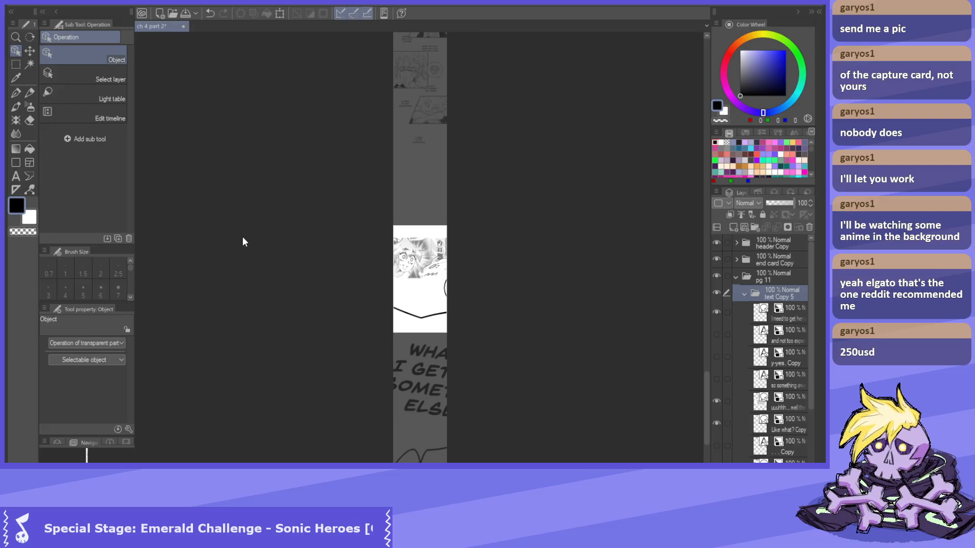
pyautogui.scroll(1, 321, 261)
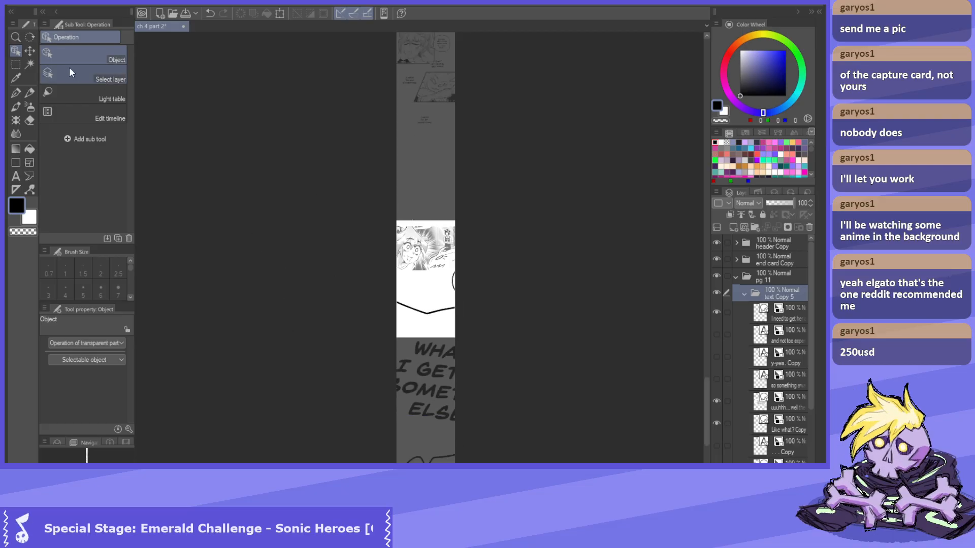
pyautogui.scroll(-1, 467, 284)
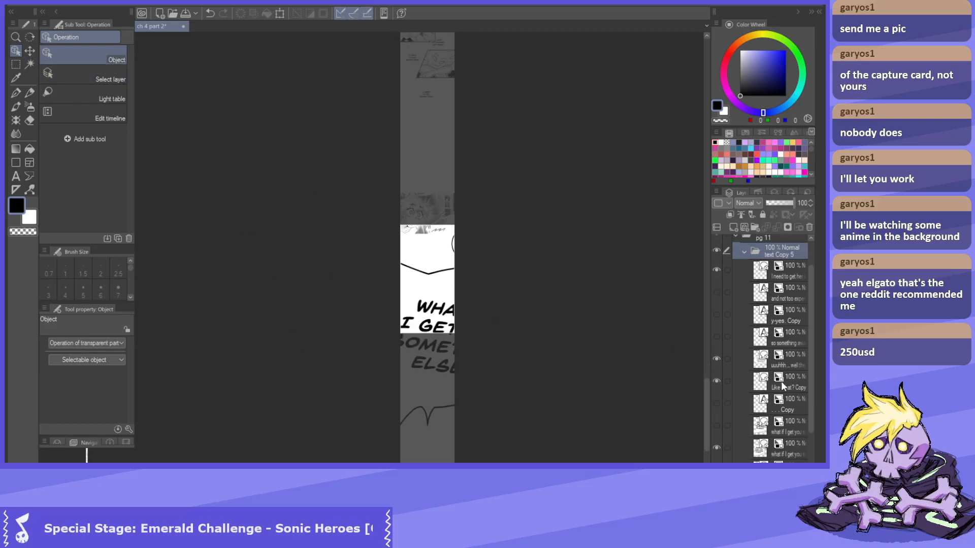
pyautogui.click(424, 378)
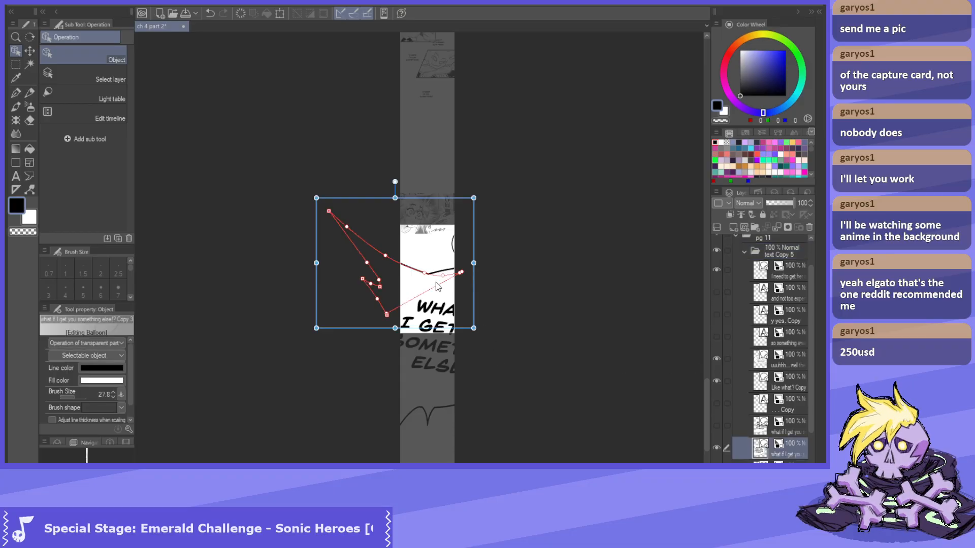
pyautogui.click(425, 378)
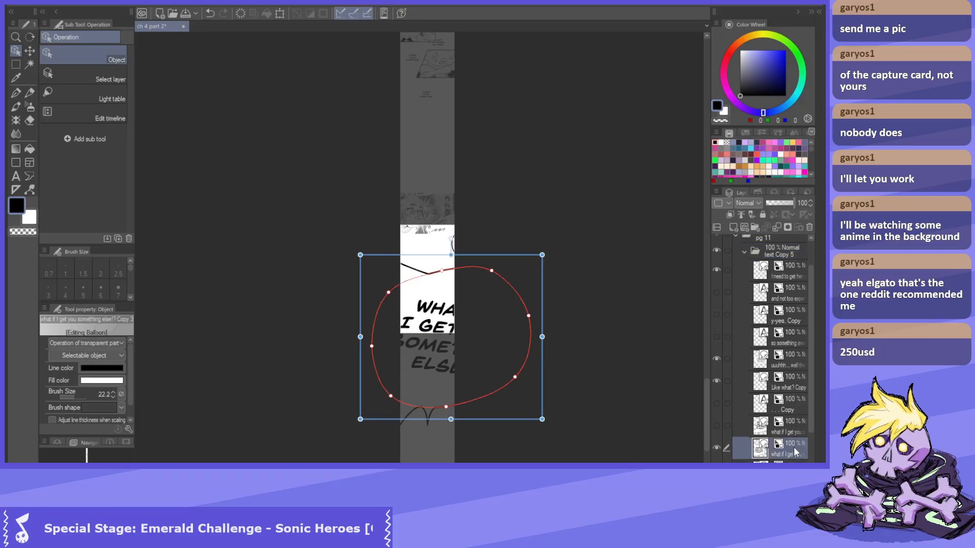
pyautogui.moveTo(707, 450); pyautogui.dragTo(707, 449)
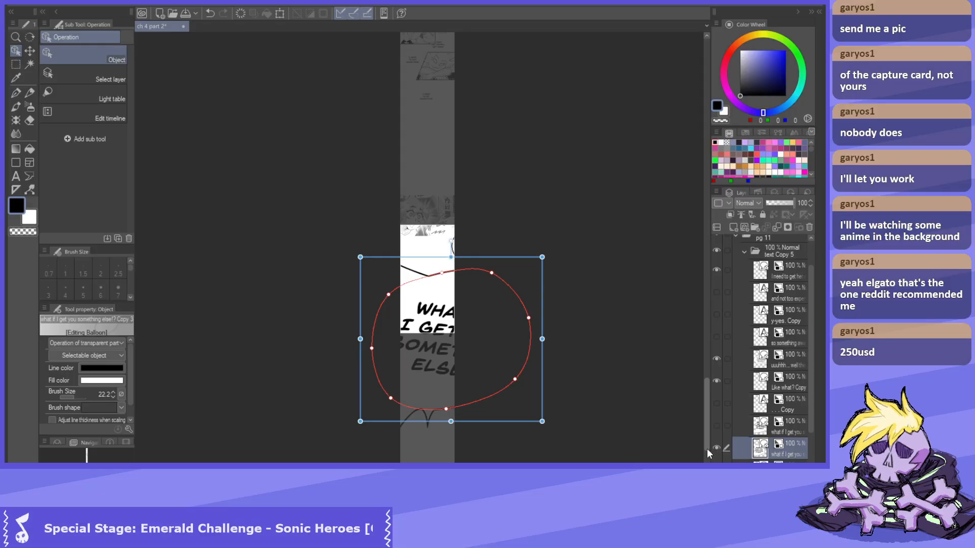
pyautogui.click(715, 447)
pyautogui.click(715, 446)
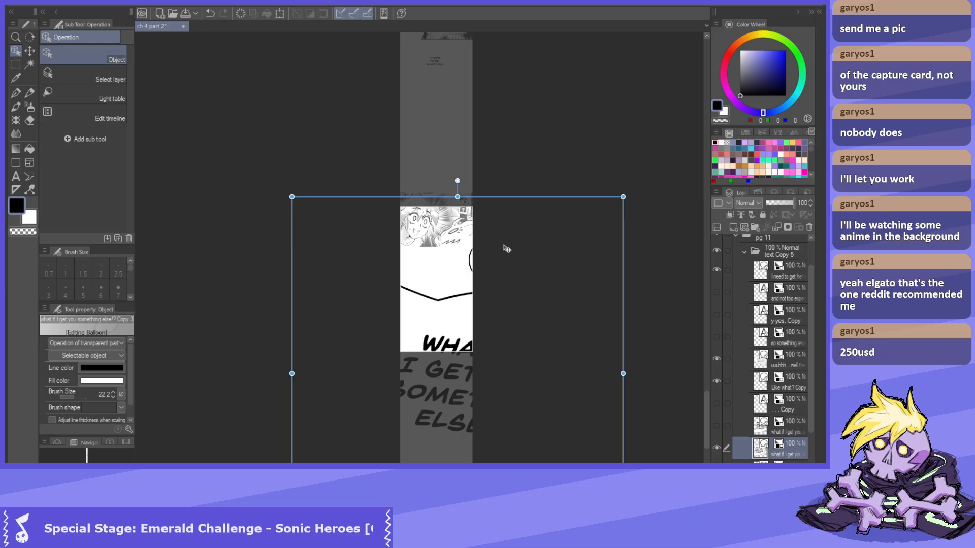
# Scale the "What if I get you something else!?" balloon down to about 12% and bring it over the pg 11 artwork.
pyautogui.hotkey('ctrl', 't')
pyautogui.scroll(-2, 504, 251)
pyautogui.moveTo(566, 446); pyautogui.dragTo(525, 161)
pyautogui.scroll(3, 447, 211)
pyautogui.moveTo(439, 59); pyautogui.dragTo(438, 213)
pyautogui.scroll(3, 439, 161)
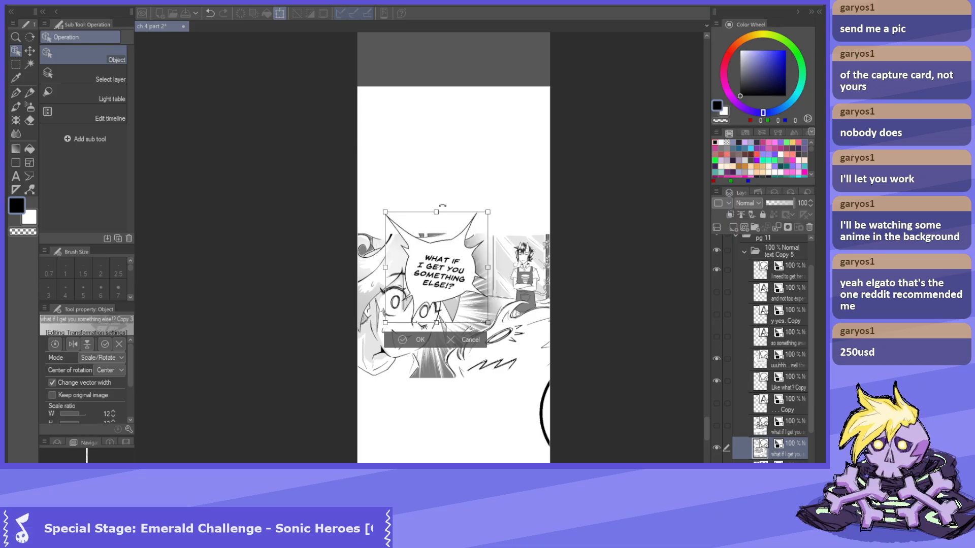
# Move the balloon above the character's head, enlarge it to about 21%, and undo the trial counterclockwise rotation.
pyautogui.moveTo(454, 260); pyautogui.dragTo(442, 200)
pyautogui.moveTo(531, 177); pyautogui.dragTo(494, 147)
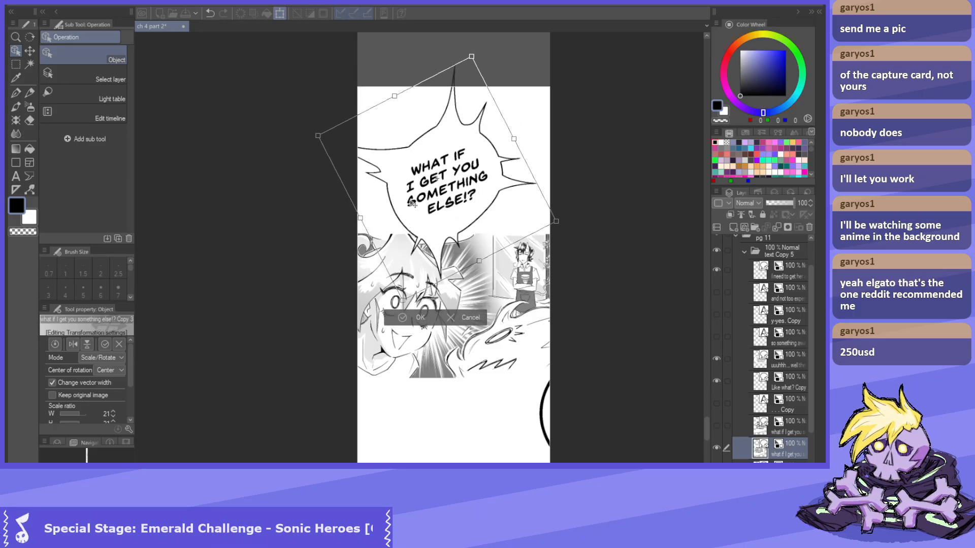
pyautogui.hotkey('ctrl', 'z')
pyautogui.hotkey('ctrl', 'y')
pyautogui.hotkey('ctrl', 'z')
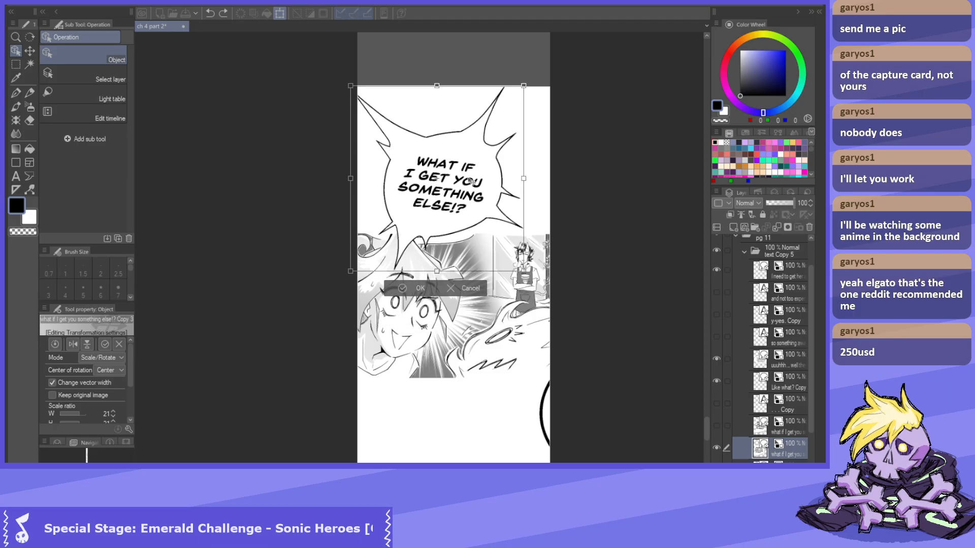
# Tilt the balloon slightly clockwise at about 22% scale, centre it above the artwork, and apply the transformation.
pyautogui.moveTo(522, 181); pyautogui.dragTo(531, 186)
pyautogui.moveTo(471, 203); pyautogui.dragTo(481, 196)
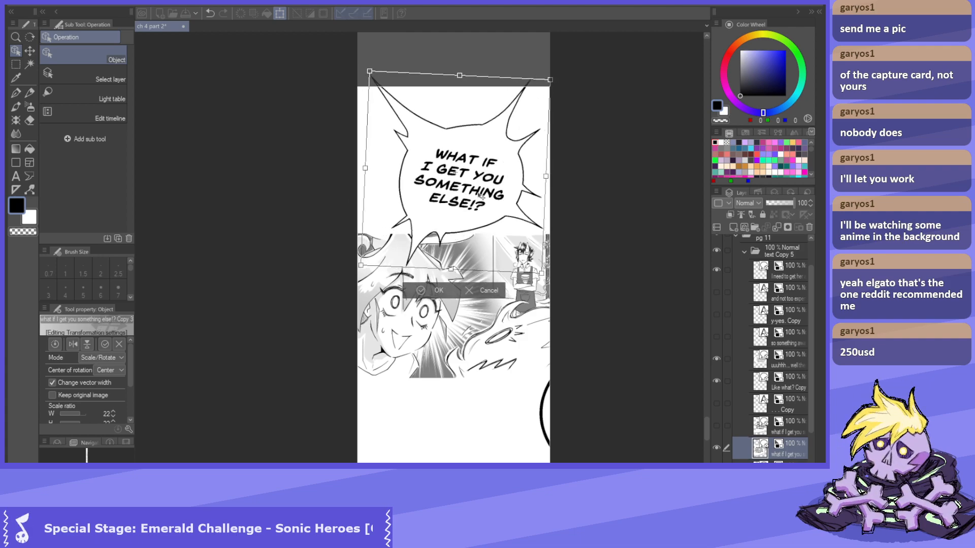
pyautogui.click(440, 289)
pyautogui.scroll(-2, 487, 209)
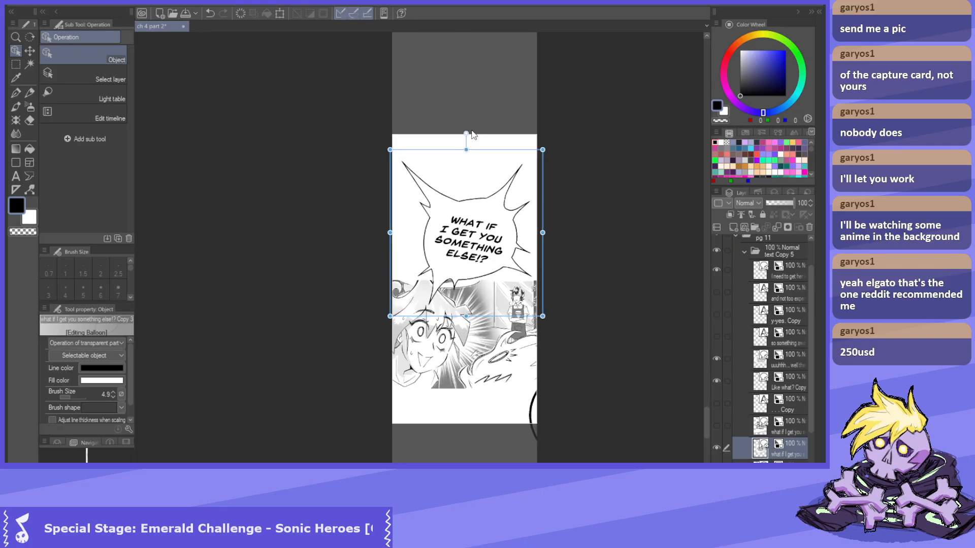
pyautogui.scroll(1, 510, 340)
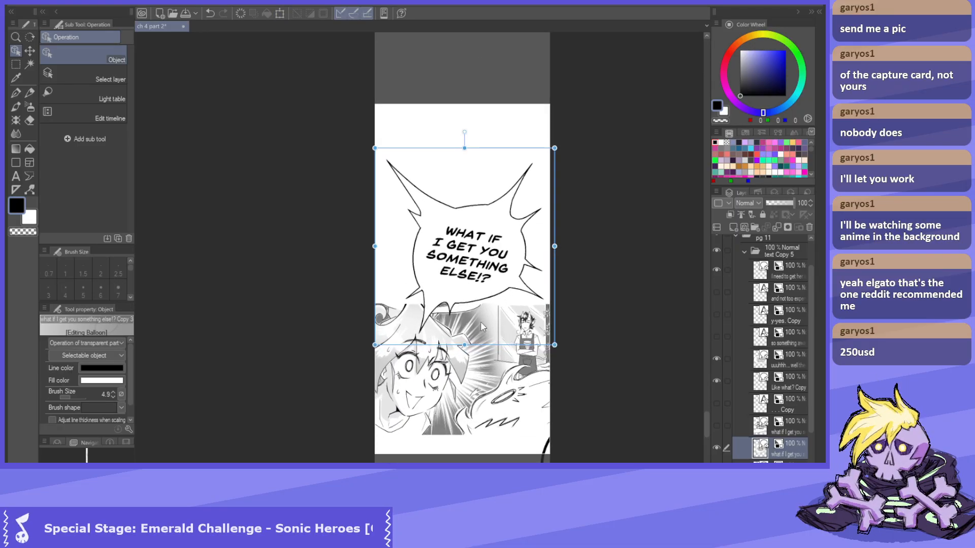
pyautogui.scroll(1, 486, 319)
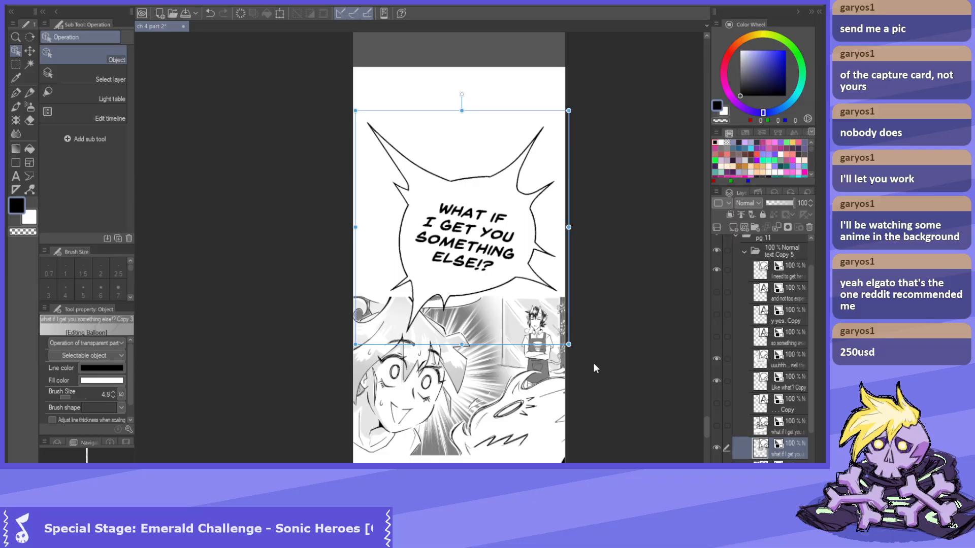
# Select the text Copy 5 folder and save the strip.
pyautogui.click(782, 249)
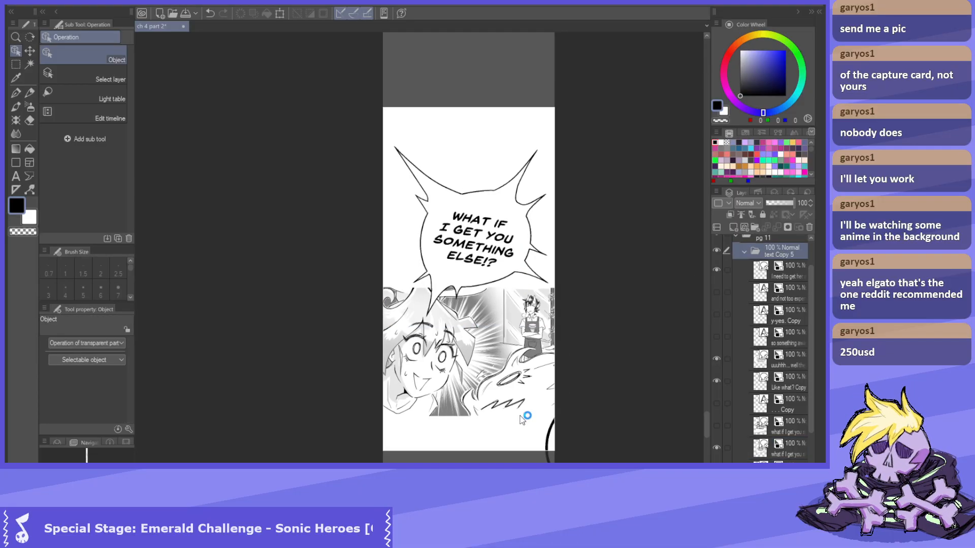
pyautogui.scroll(-1, 512, 414)
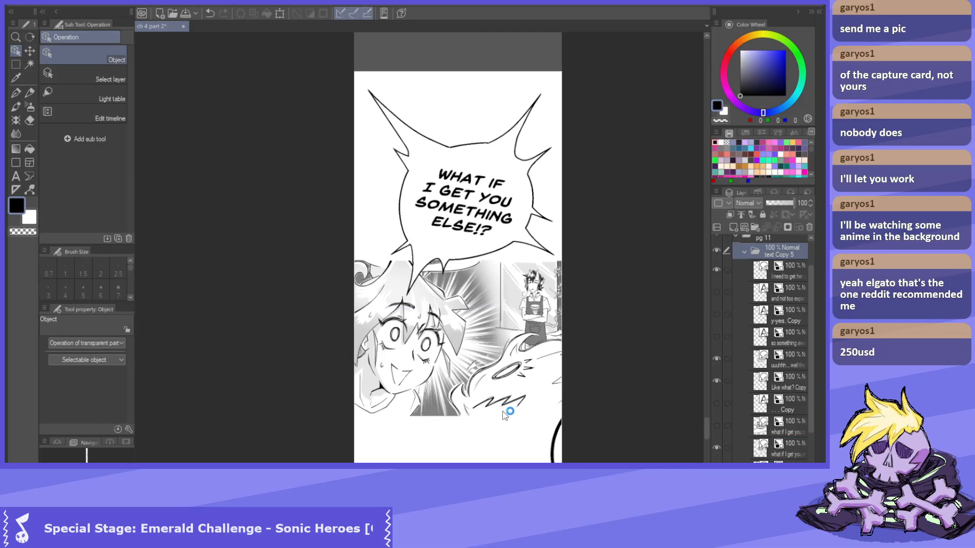
pyautogui.click(187, 12)
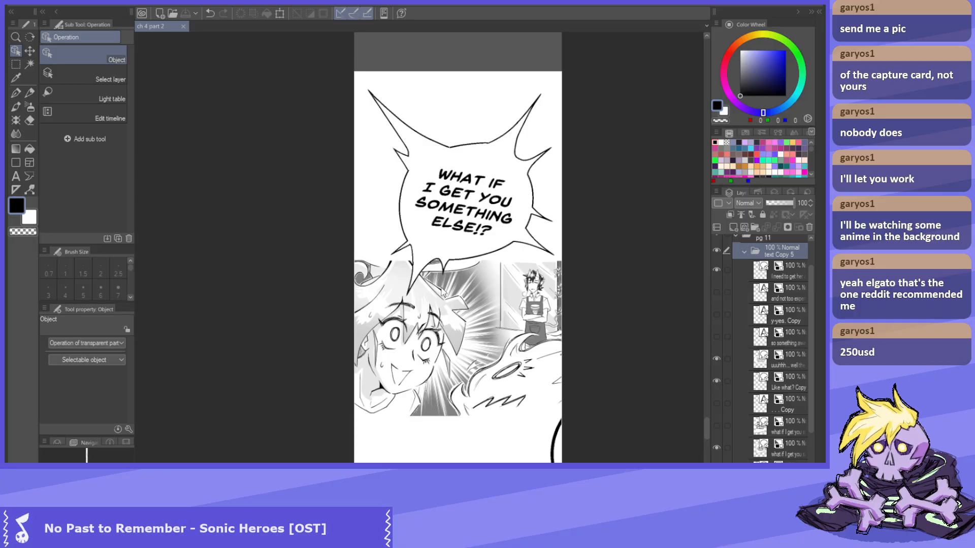
# Shrink the "Maybe I can talk it out with my bos-" balloon and place it just below the artwork, overlapping its lower edge.
pyautogui.scroll(-3, 379, 238)
pyautogui.scroll(3, 421, 224)
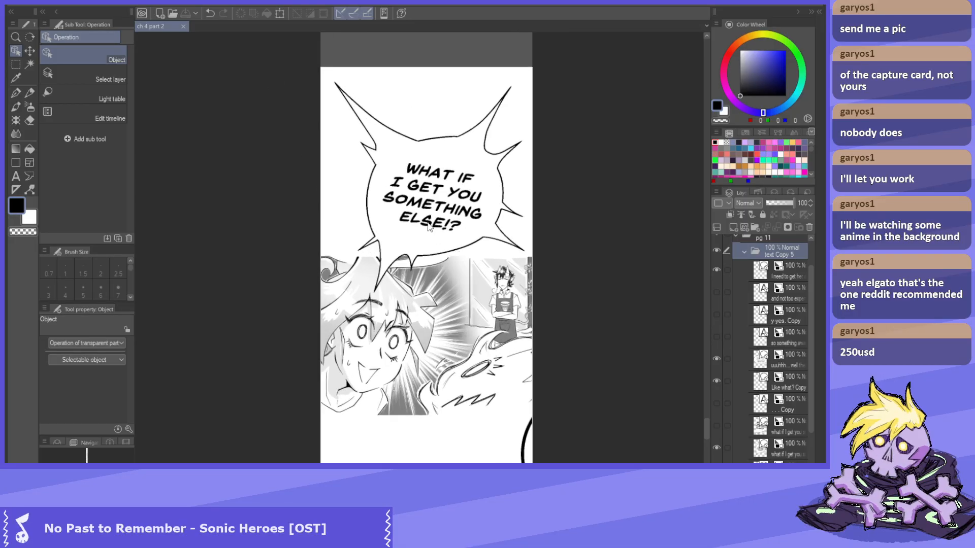
pyautogui.scroll(-3, 454, 347)
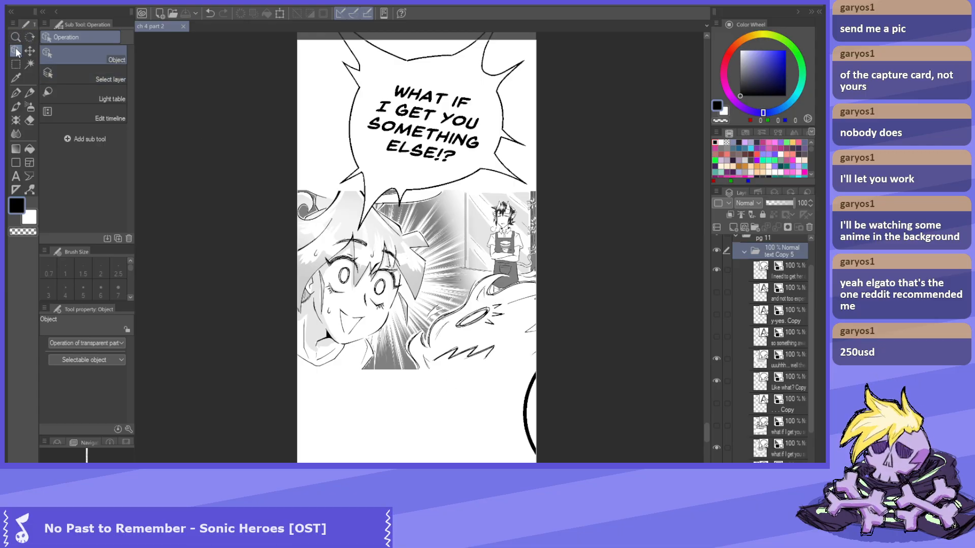
pyautogui.click(531, 411)
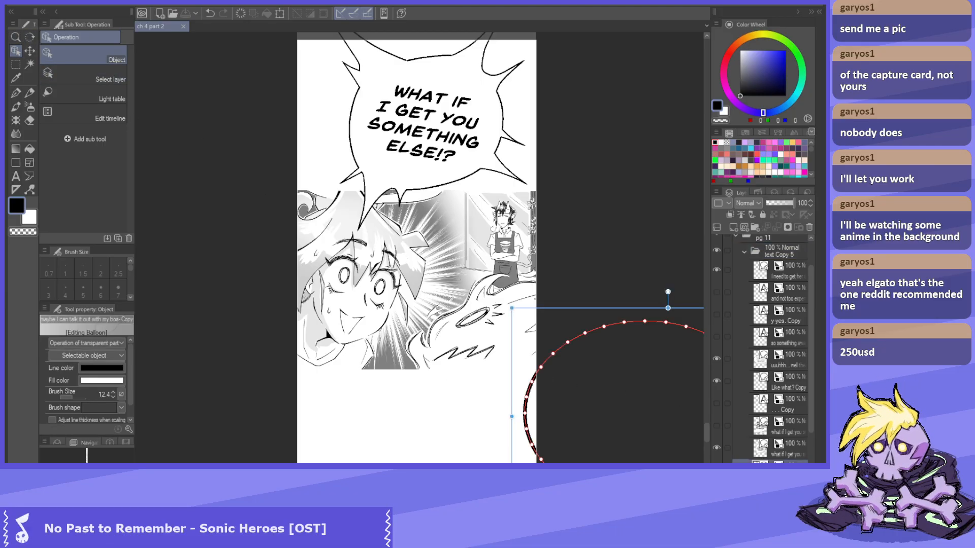
pyautogui.scroll(-2, 579, 352)
pyautogui.moveTo(587, 318); pyautogui.dragTo(463, 201)
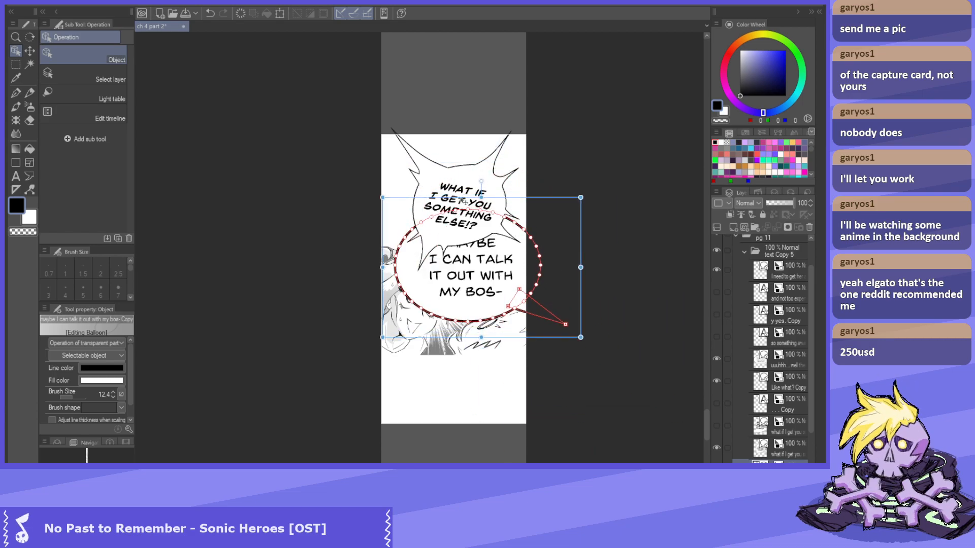
pyautogui.scroll(2, 489, 278)
pyautogui.moveTo(339, 202); pyautogui.dragTo(473, 292)
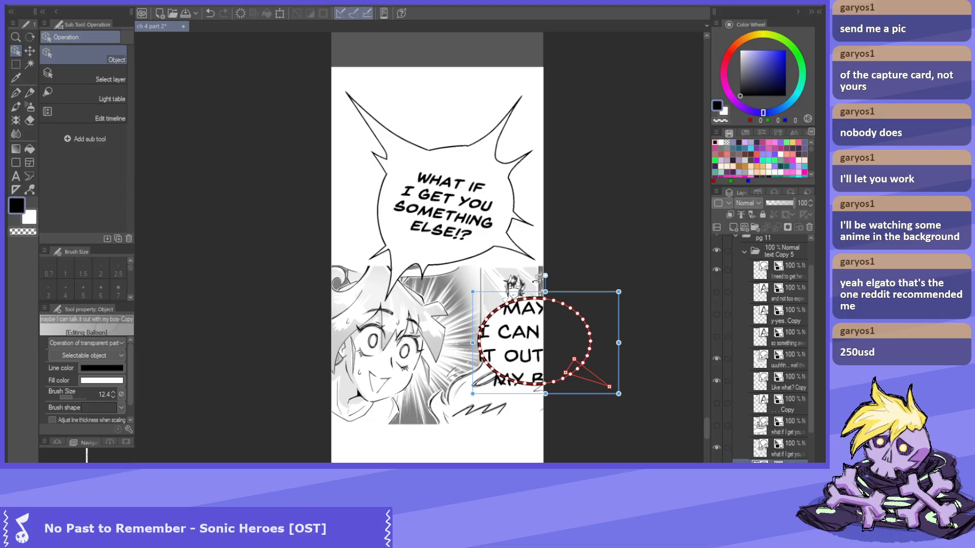
pyautogui.moveTo(523, 317); pyautogui.dragTo(418, 435)
# Reduce the font size of the "Maybe I can talk it out with my bos-" text to 7.0 and place it inside its balloon.
pyautogui.scroll(-2, 433, 372)
pyautogui.scroll(1, 433, 372)
pyautogui.click(415, 246)
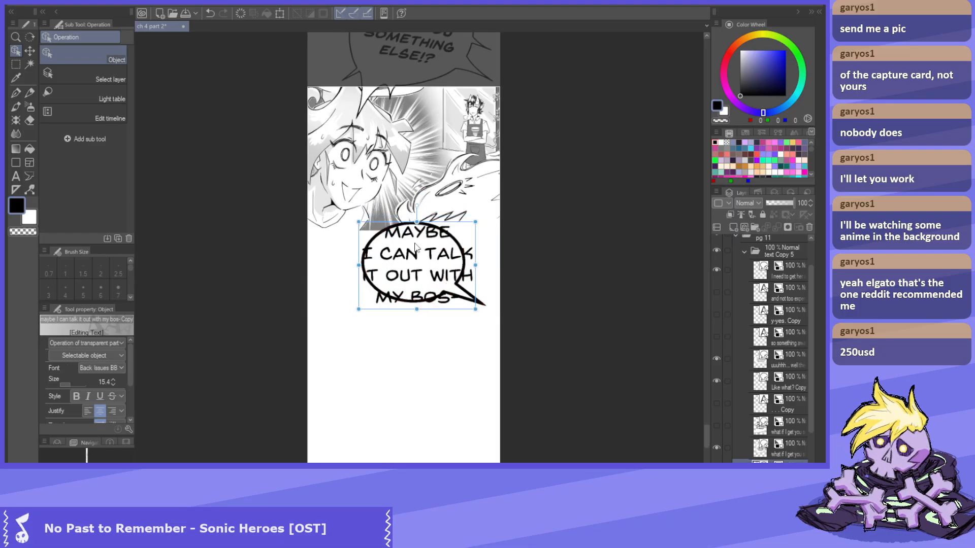
pyautogui.scroll(-5, 112, 383)
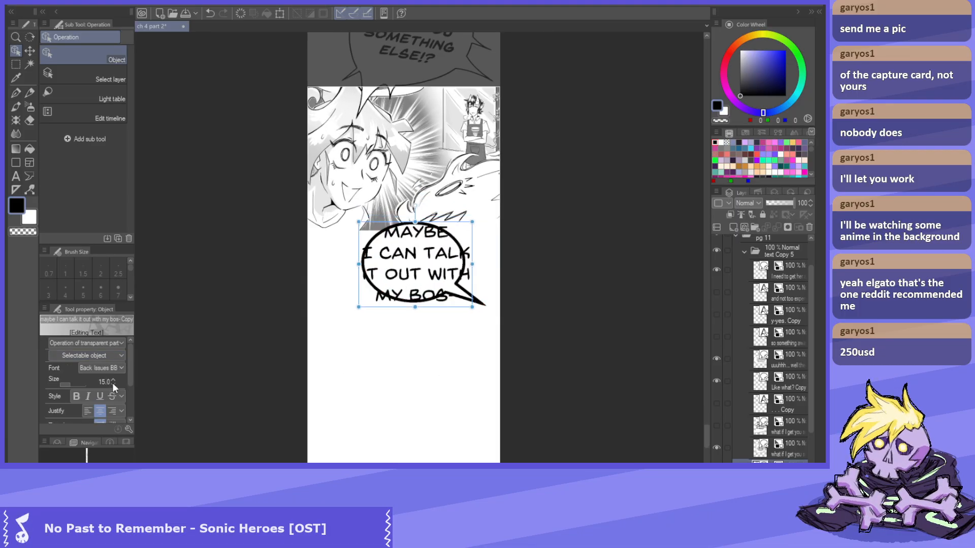
pyautogui.scroll(-2, 111, 383)
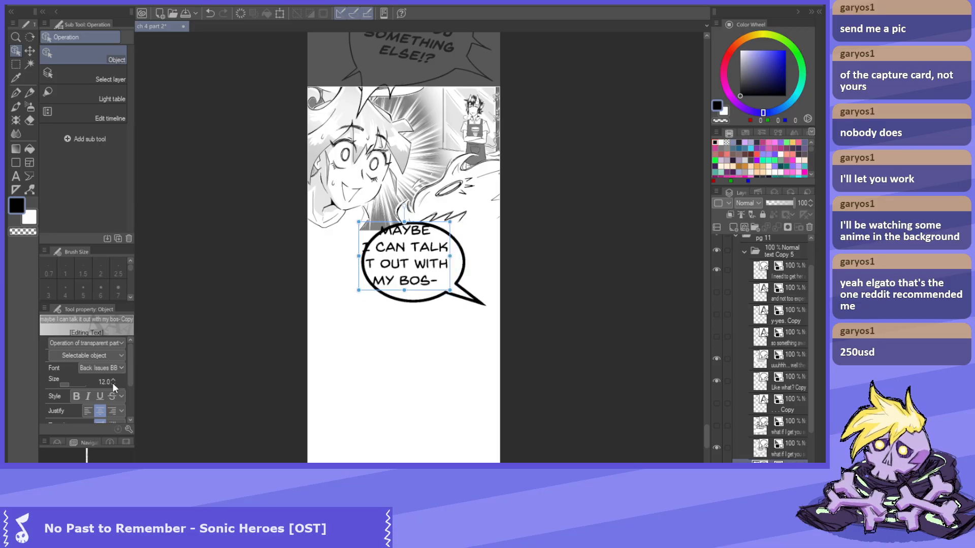
pyautogui.scroll(-2, 111, 383)
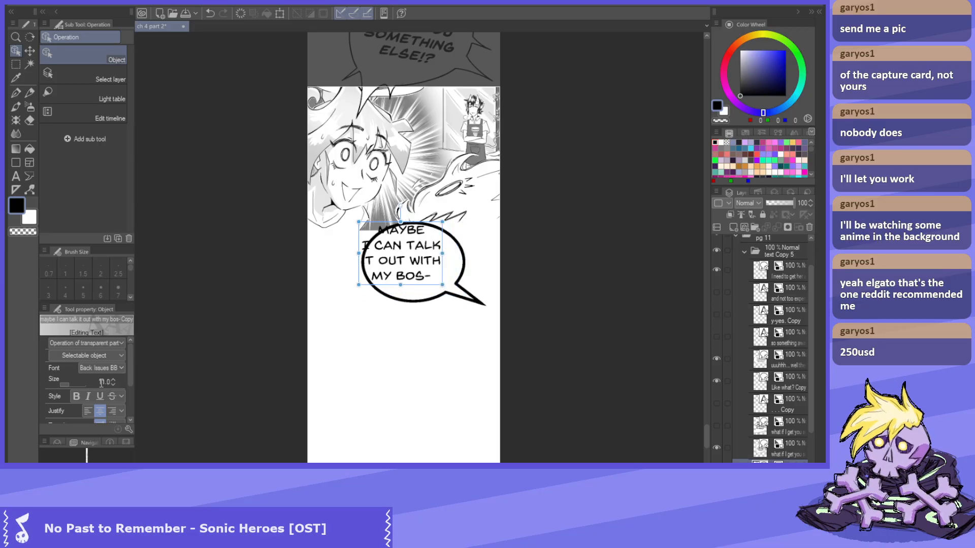
pyautogui.scroll(-8, 101, 383)
pyautogui.scroll(2, 379, 299)
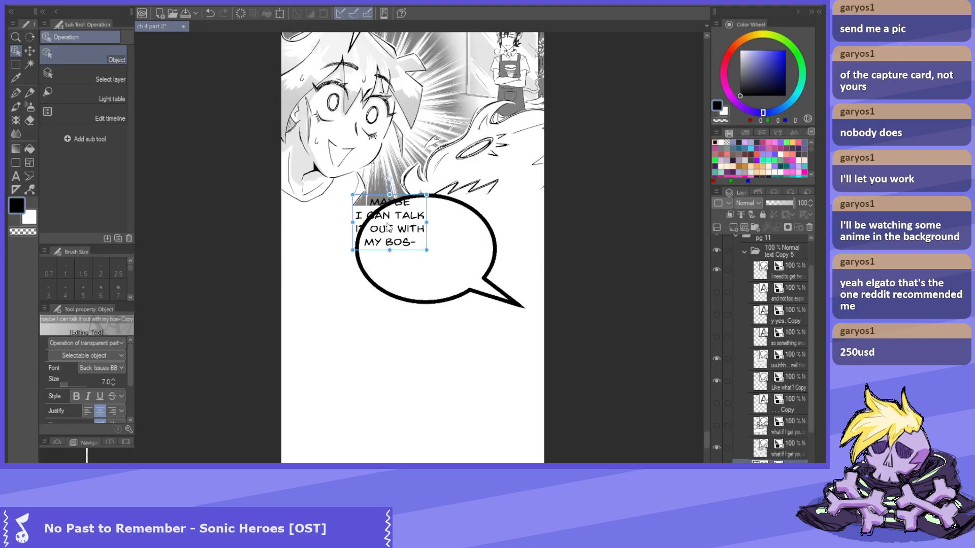
pyautogui.scroll(-1, 424, 254)
pyautogui.scroll(1, 414, 284)
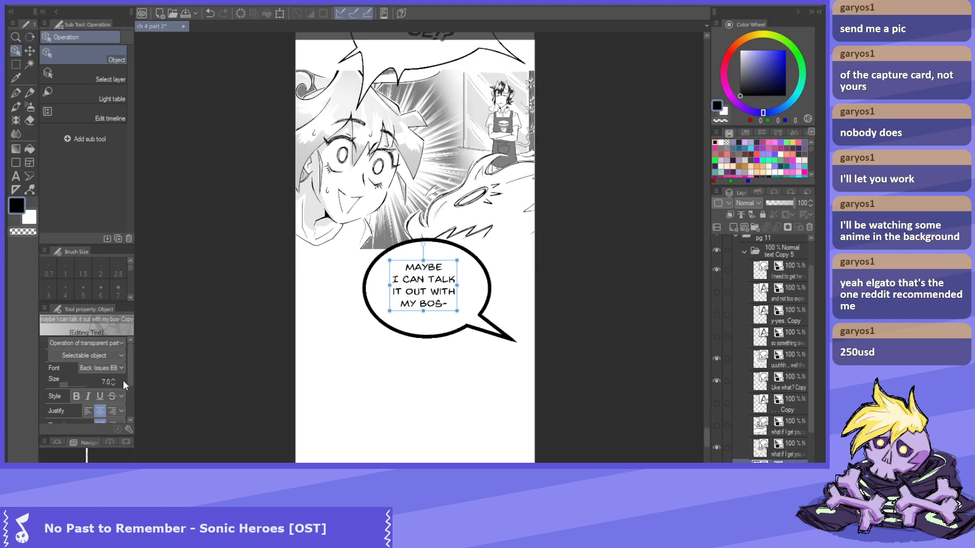
# Set the text's font size to 6.0 and centre the text within the balloon.
pyautogui.scroll(-1, 114, 385)
pyautogui.scroll(1, 451, 305)
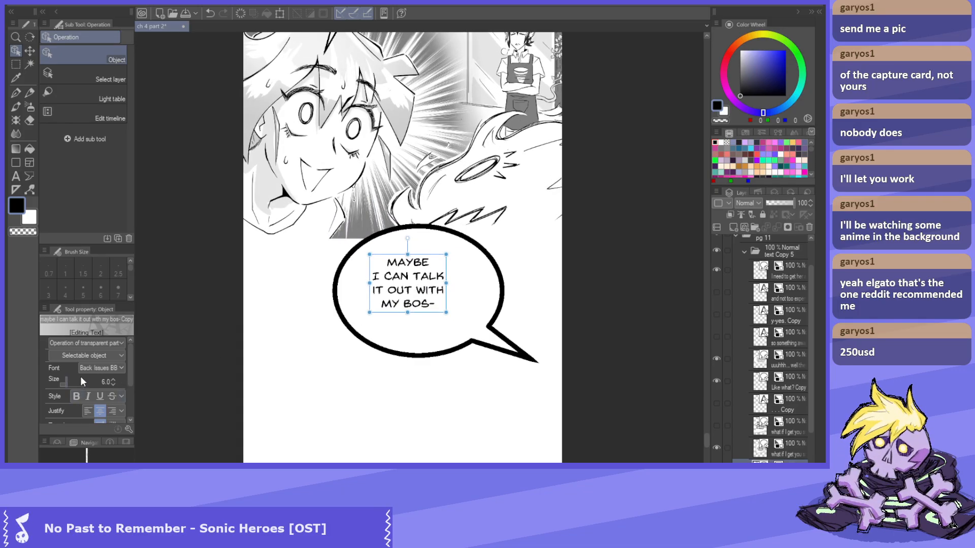
pyautogui.scroll(-3, 131, 376)
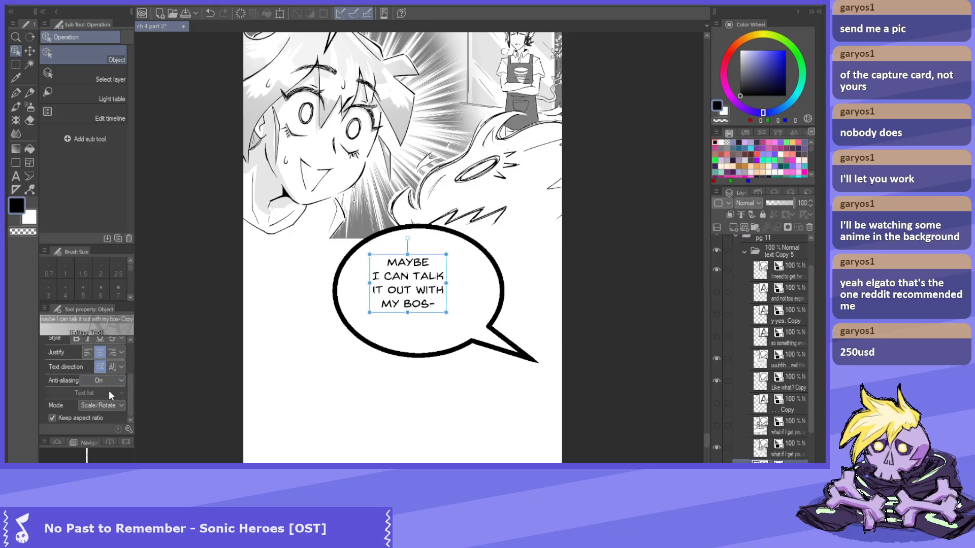
pyautogui.moveTo(419, 285); pyautogui.dragTo(420, 292)
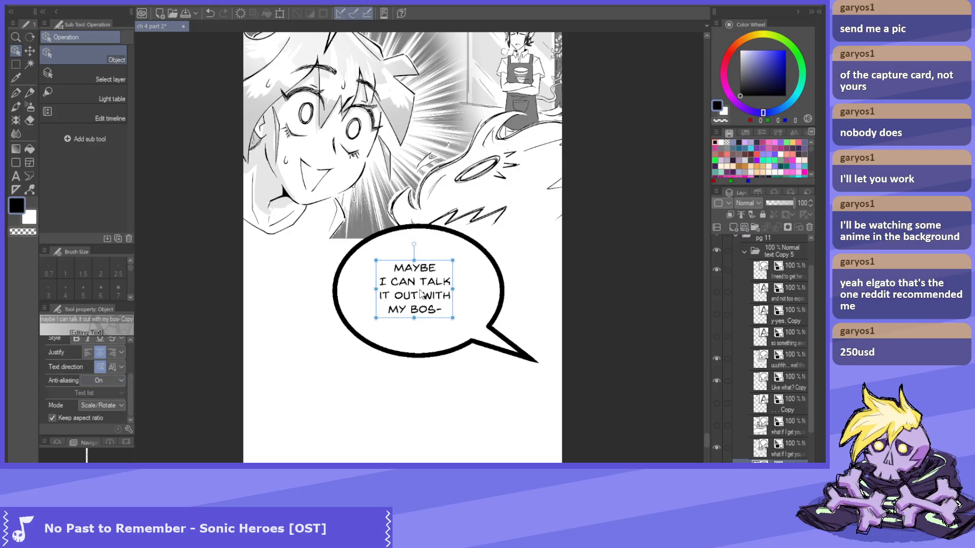
# Thin the round balloon's outline to a brush size of 4.
pyautogui.click(790, 193)
pyautogui.click(762, 193)
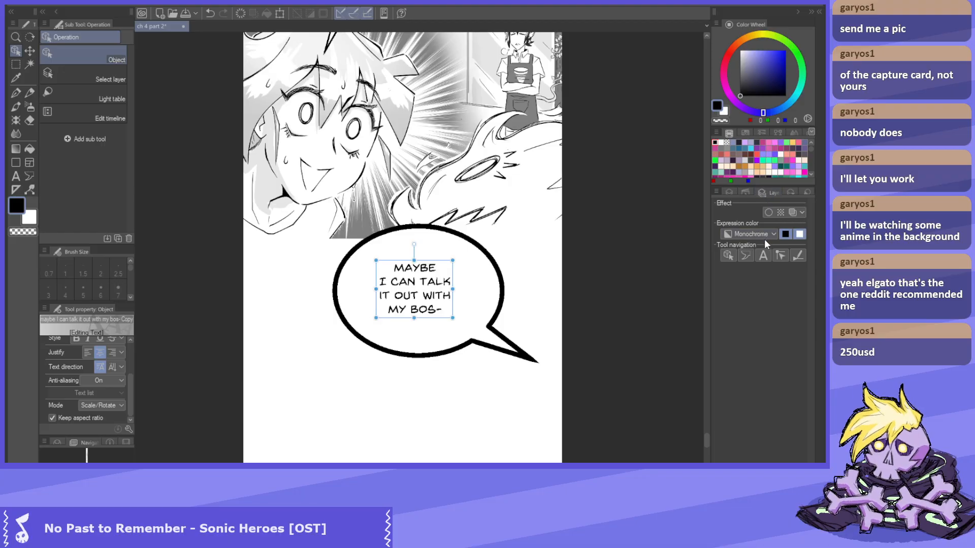
pyautogui.click(354, 273)
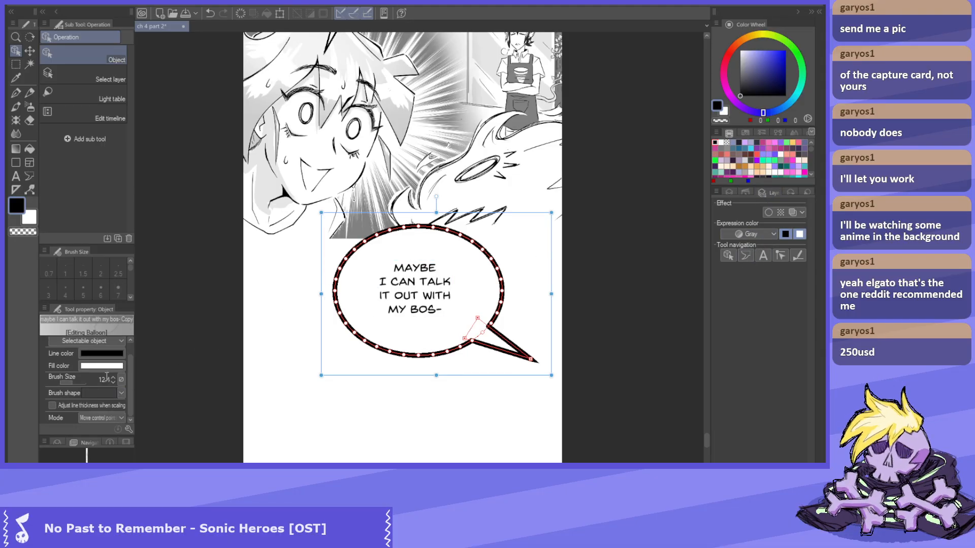
pyautogui.write('4')
pyautogui.press('Return')
pyautogui.scroll(1, 341, 271)
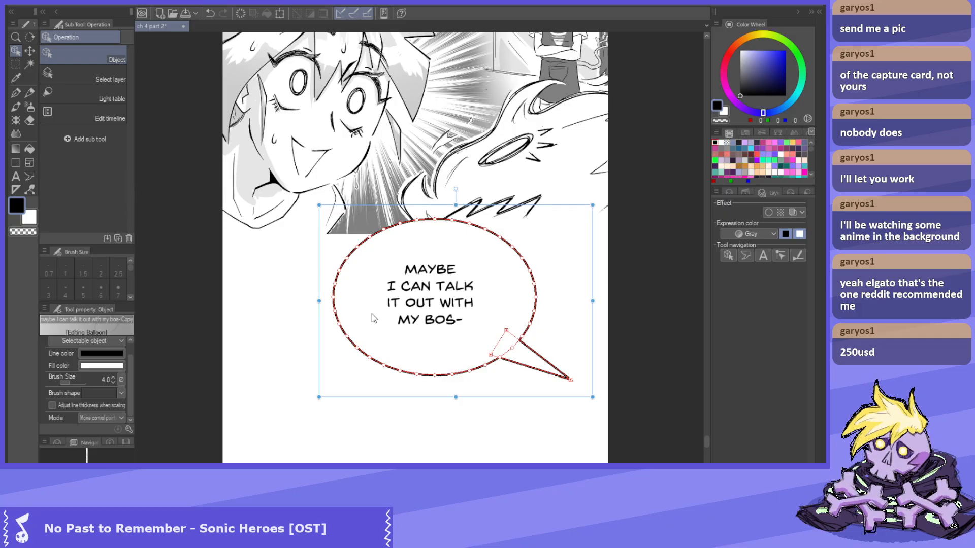
# Shrink the round balloon to fit more closely around its dialogue and recentre the text inside it.
pyautogui.click(436, 295)
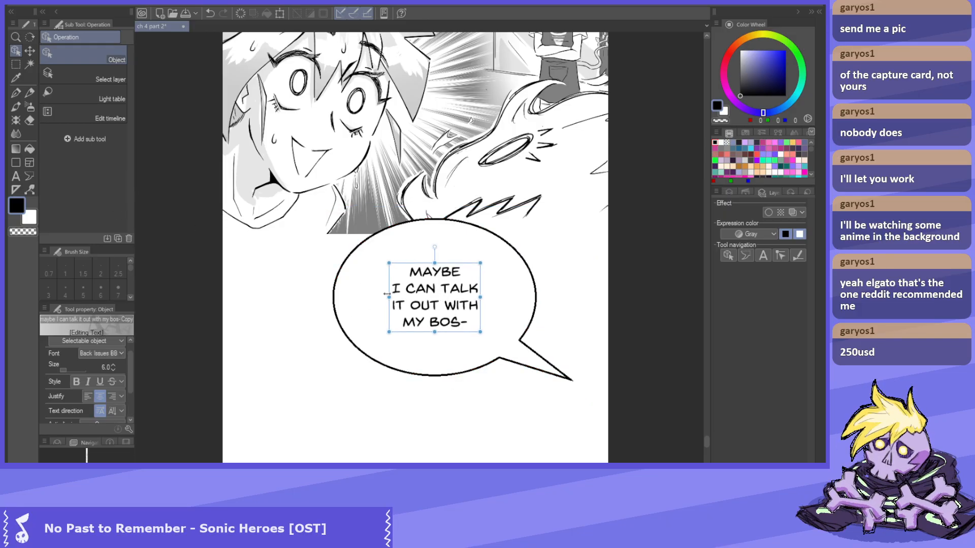
pyautogui.click(345, 243)
pyautogui.moveTo(327, 207); pyautogui.dragTo(390, 259)
pyautogui.click(463, 318)
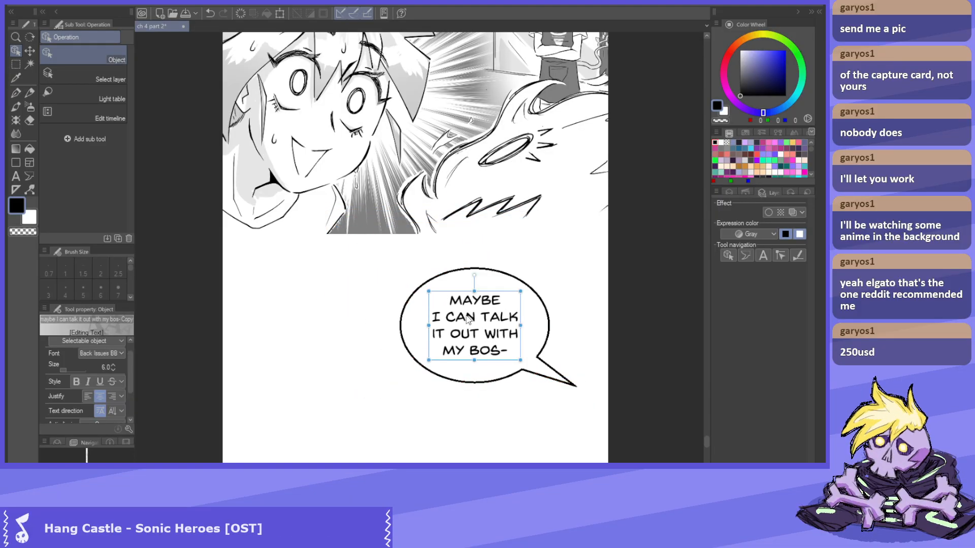
# Shorten the round balloon's tail by pulling in its tip, and save the strip.
pyautogui.click(574, 385)
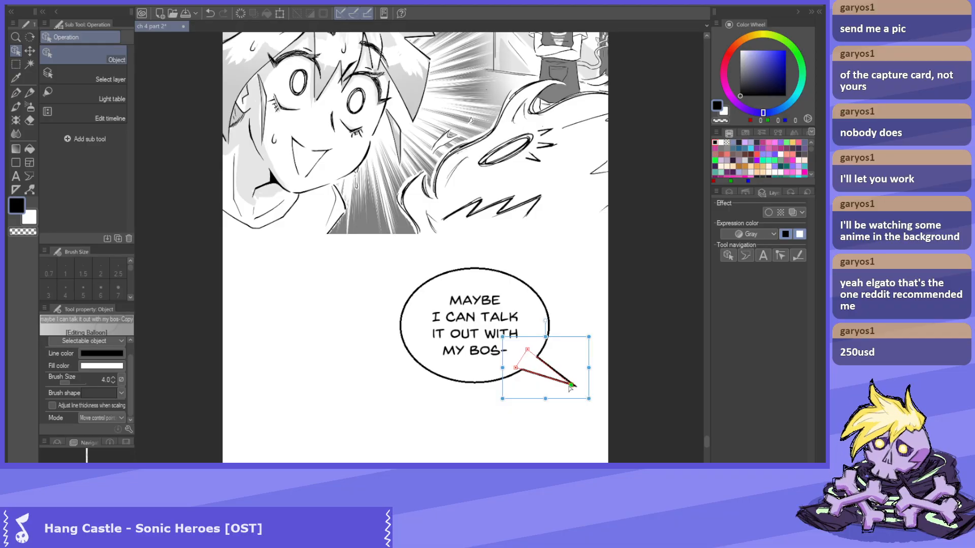
pyautogui.click(554, 379)
pyautogui.click(186, 13)
pyautogui.scroll(-5, 293, 383)
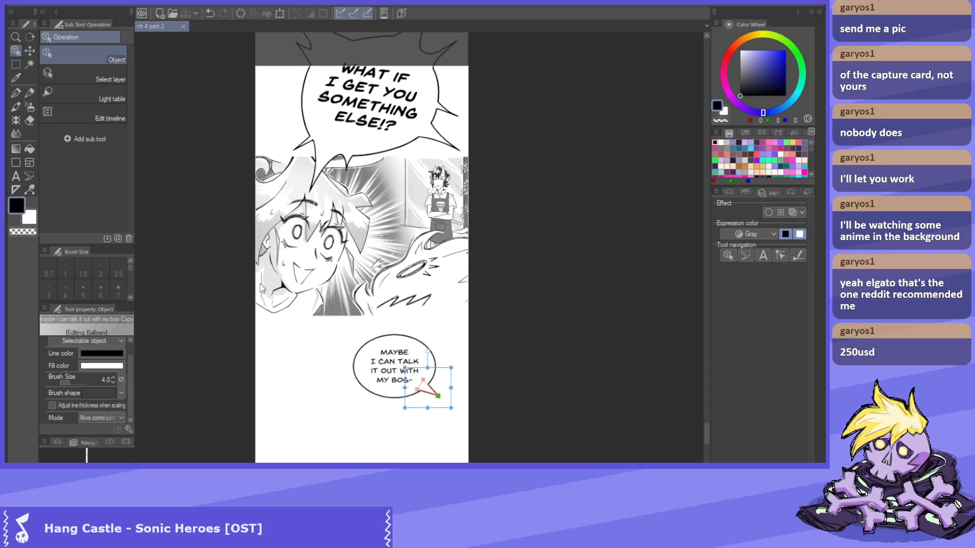
pyautogui.scroll(-1, 264, 221)
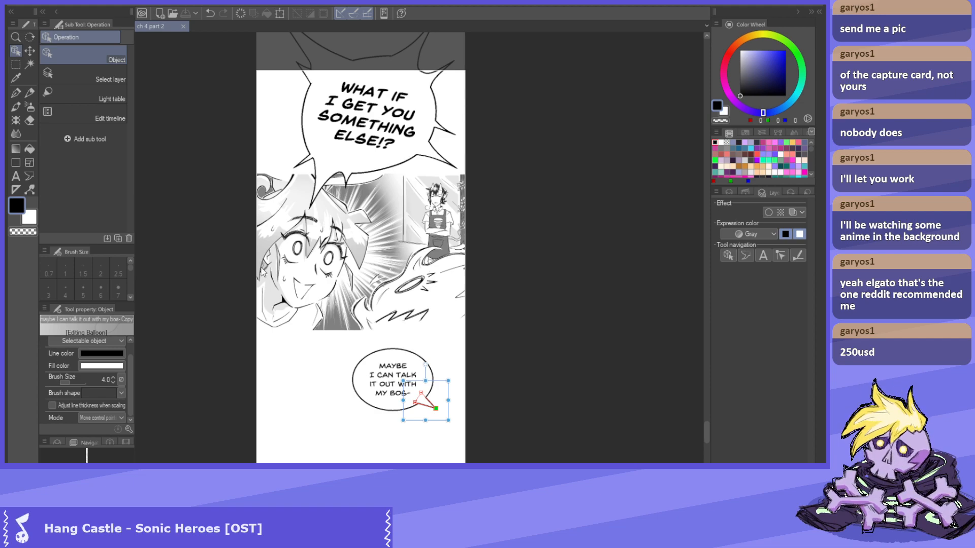
# Move the round balloon onto the artwork beside the horned character, set its font size to 5.0 and recentre the text.
pyautogui.scroll(2, 248, 153)
pyautogui.moveTo(396, 417); pyautogui.dragTo(402, 242)
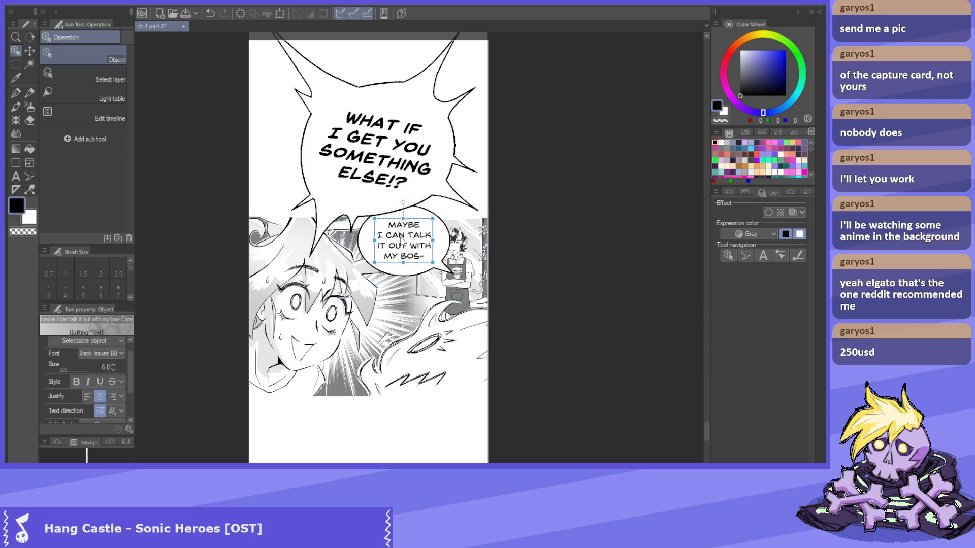
pyautogui.click(113, 369)
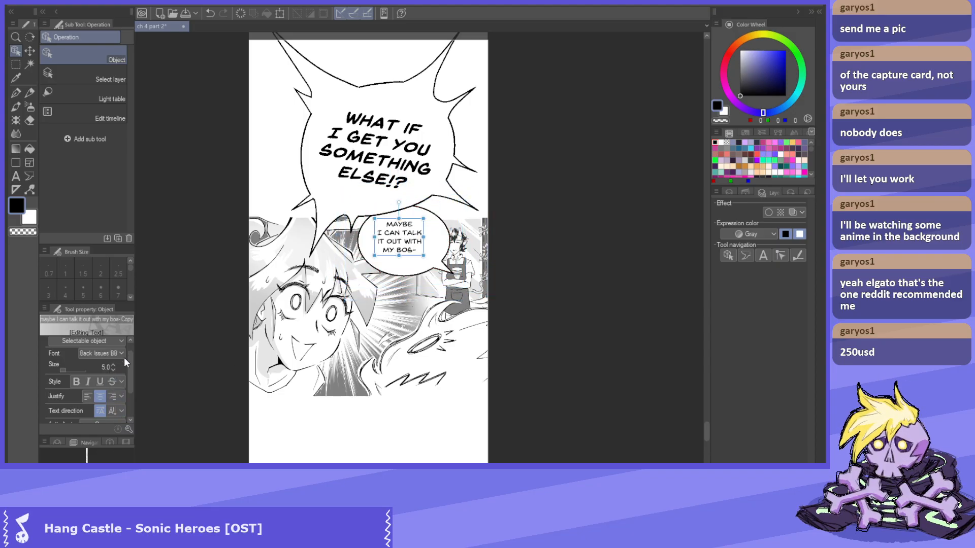
pyautogui.scroll(1, 406, 255)
pyautogui.moveTo(409, 256); pyautogui.dragTo(416, 259)
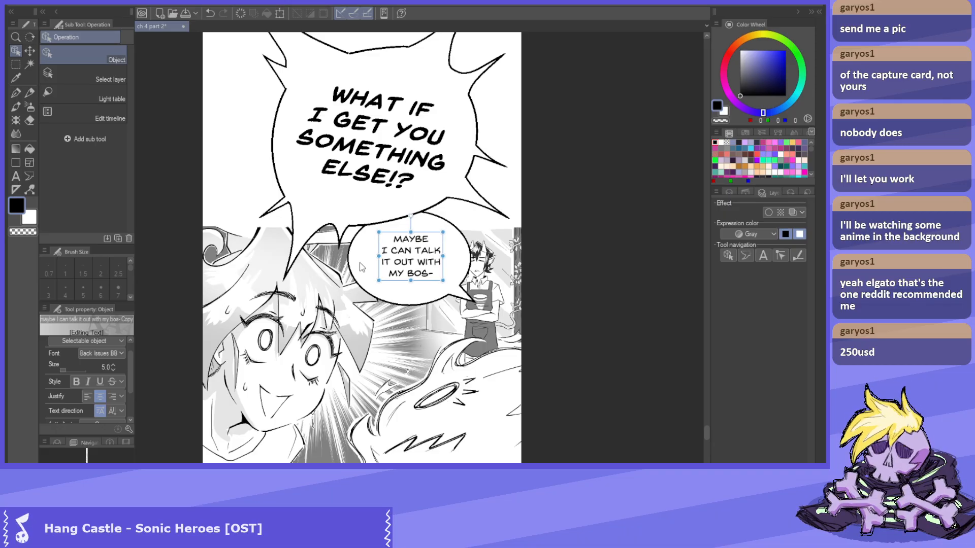
# Shrink the round balloon around the 5.0-size text and centre the text inside it.
pyautogui.click(362, 268)
pyautogui.moveTo(336, 201); pyautogui.dragTo(363, 219)
pyautogui.click(414, 277)
pyautogui.moveTo(414, 277); pyautogui.dragTo(412, 278)
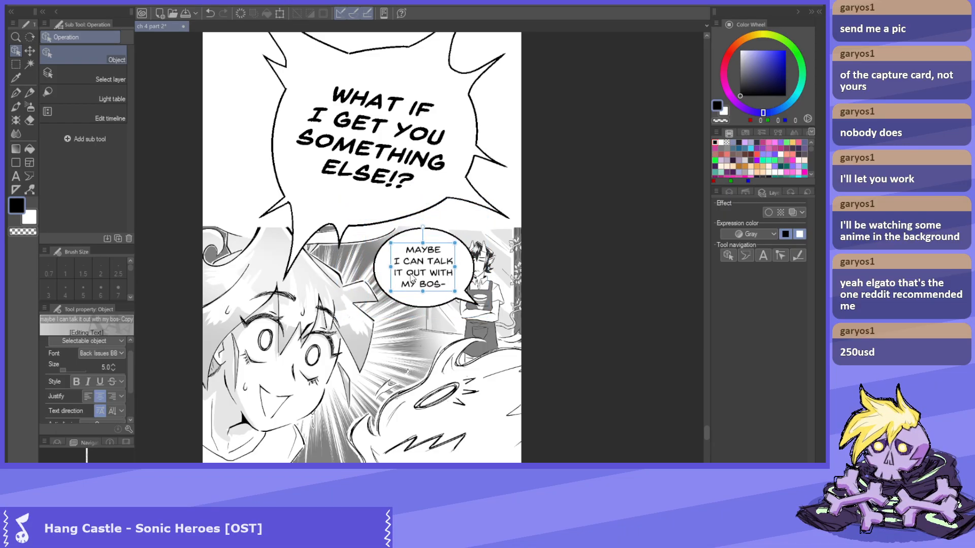
# Move the large "What if I get you something else!?" balloon up and left, and raise the small balloon over the artwork's upper edge.
pyautogui.click(381, 273)
pyautogui.scroll(-1, 328, 178)
pyautogui.scroll(2, 327, 177)
pyautogui.click(333, 244)
pyautogui.press('k')
pyautogui.moveTo(363, 202); pyautogui.dragTo(339, 187)
pyautogui.moveTo(434, 277)
pyautogui.mouseDown()
pyautogui.moveTo(425, 268)
pyautogui.moveTo(434, 281)
pyautogui.mouseUp()
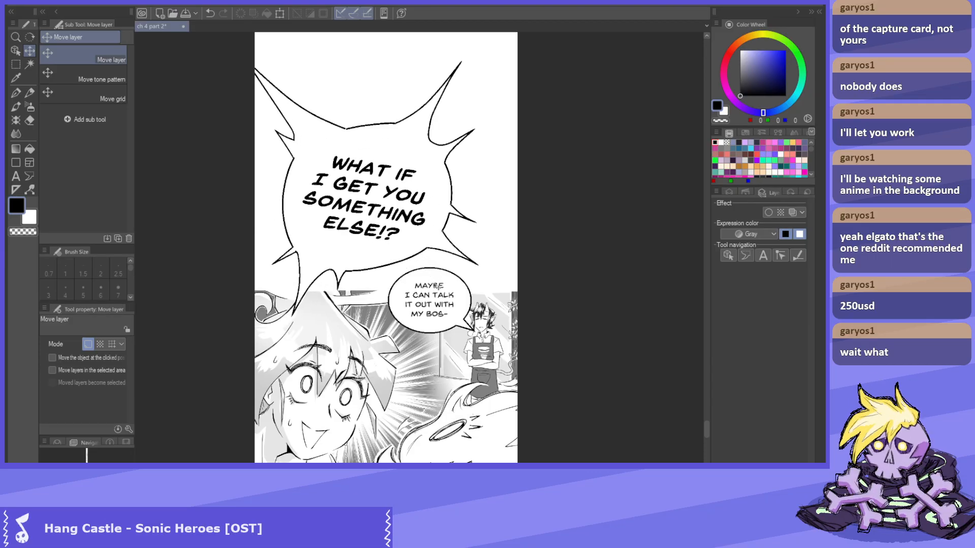
# Move the small balloon and its text up and left so it overlaps the large balloon's lower edge.
pyautogui.scroll(2, 434, 287)
pyautogui.click(16, 50)
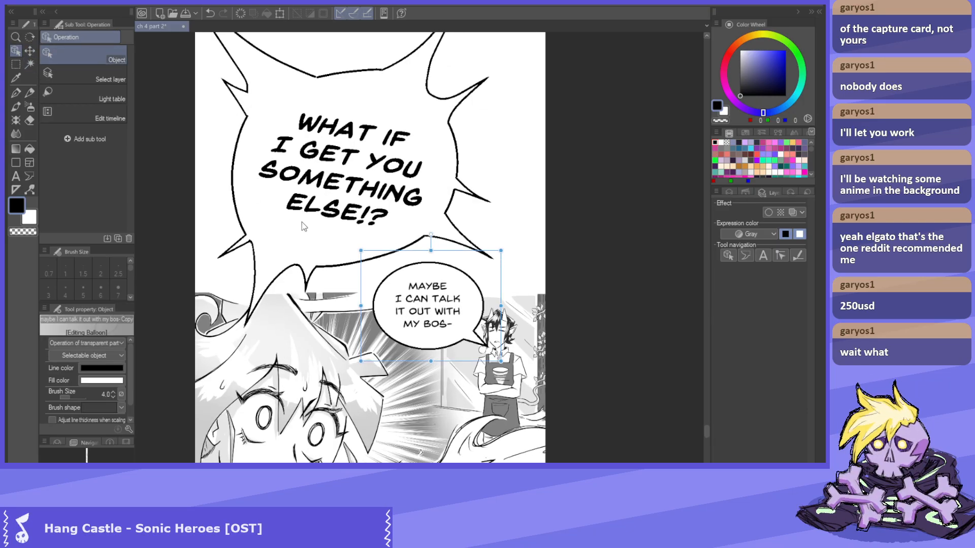
pyautogui.scroll(2, 441, 293)
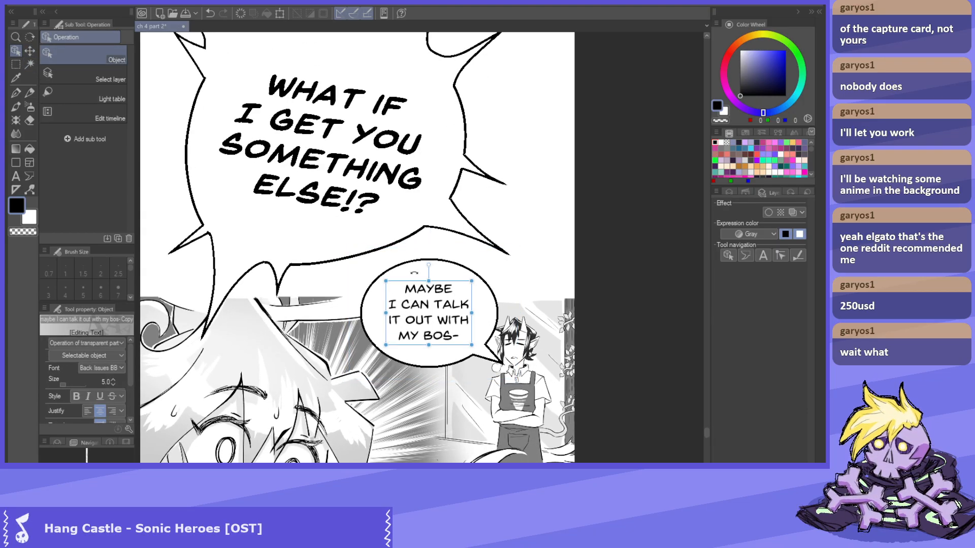
pyautogui.click(371, 310)
pyautogui.moveTo(397, 273); pyautogui.dragTo(376, 244)
pyautogui.moveTo(355, 278); pyautogui.dragTo(373, 284)
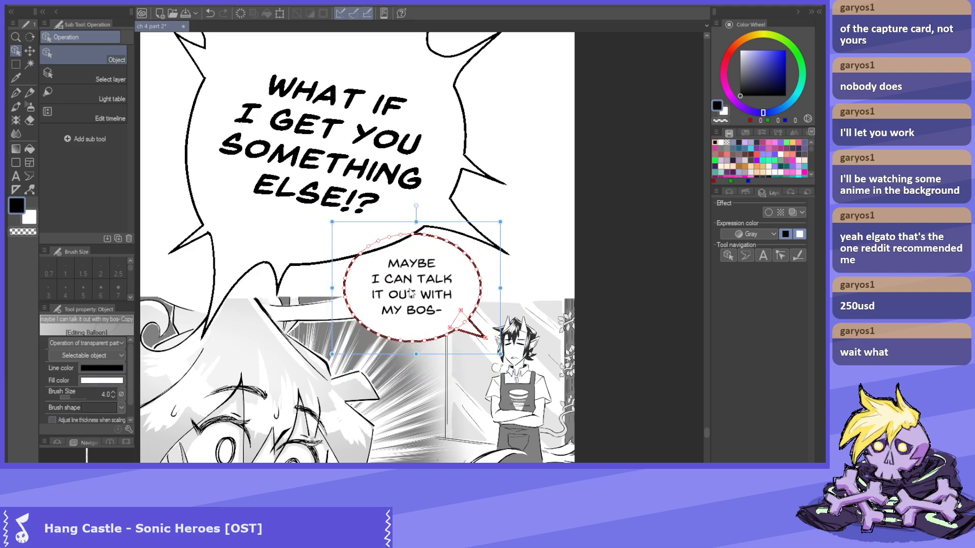
# Set the small balloon's font size to 4.0, shrink the balloon clear of the large one and centre the text.
pyautogui.click(410, 292)
pyautogui.click(113, 384)
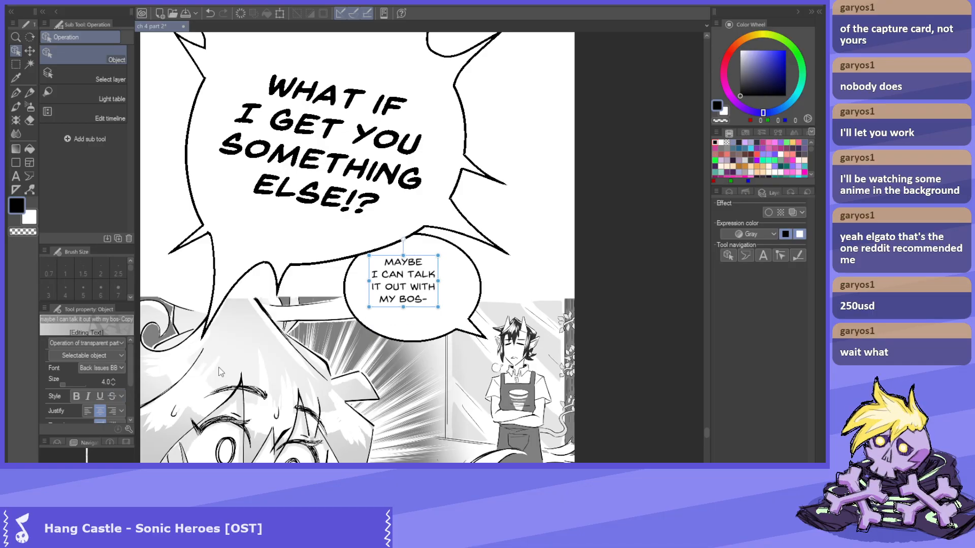
pyautogui.scroll(2, 334, 274)
pyautogui.click(334, 275)
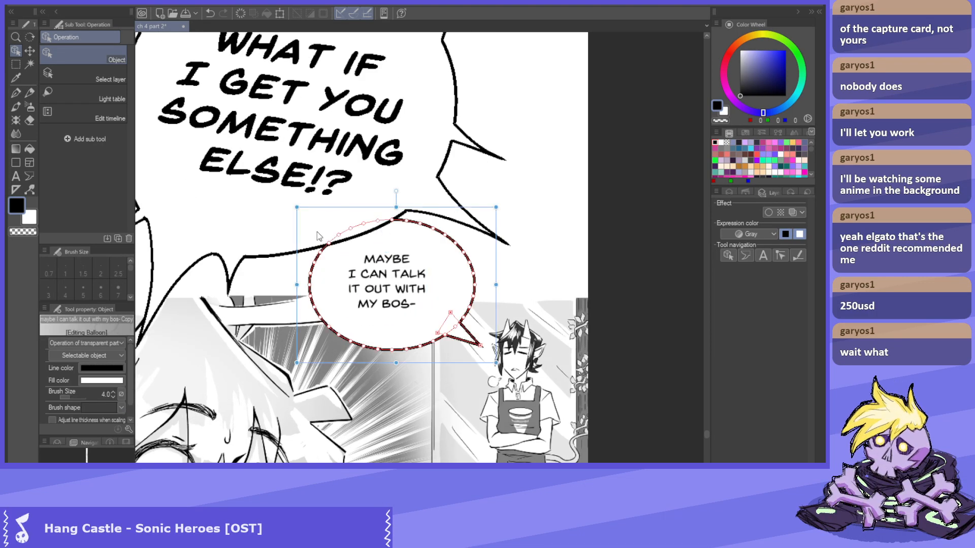
pyautogui.moveTo(298, 204); pyautogui.dragTo(323, 235)
pyautogui.click(393, 303)
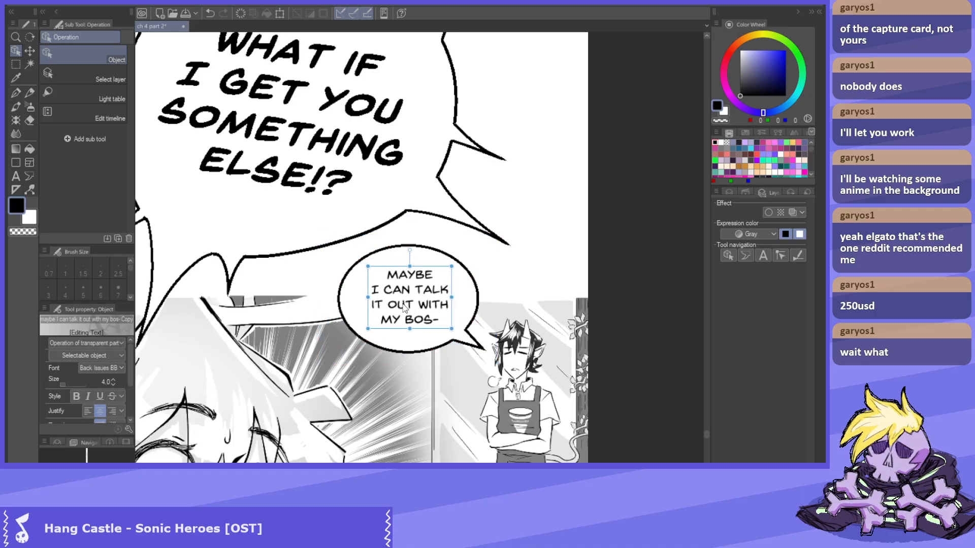
# Set the small balloon's outline to a brush size of 3.0 and shift its tail slightly inward.
pyautogui.click(349, 304)
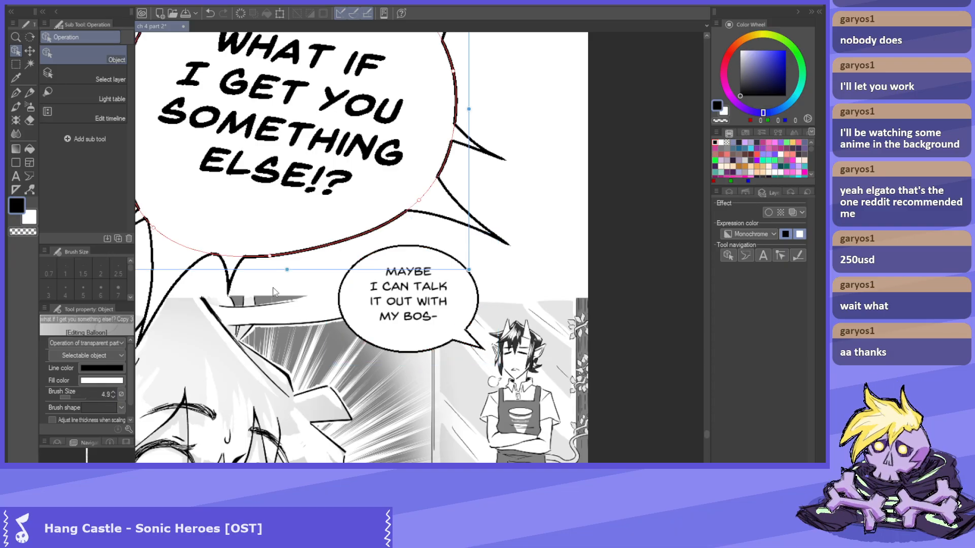
pyautogui.click(269, 307)
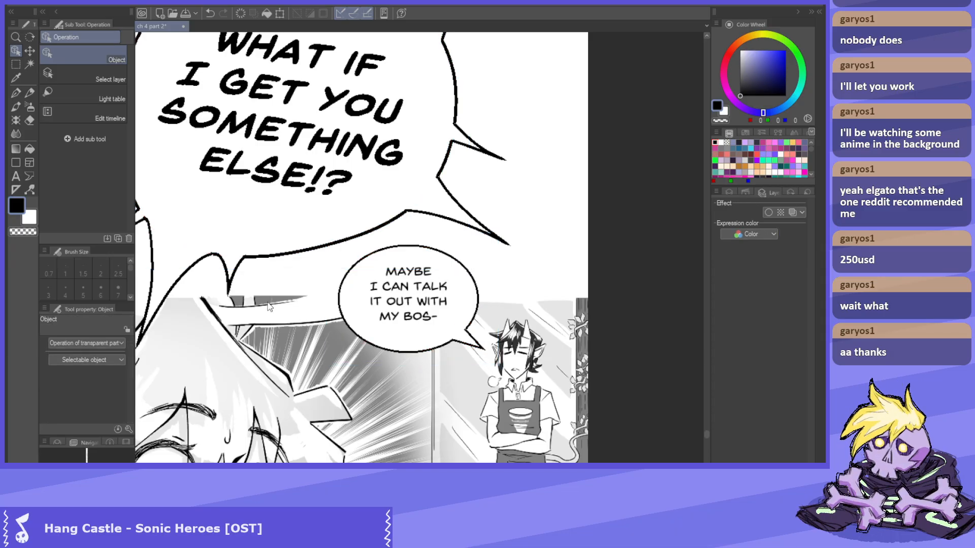
pyautogui.click(348, 308)
pyautogui.click(453, 340)
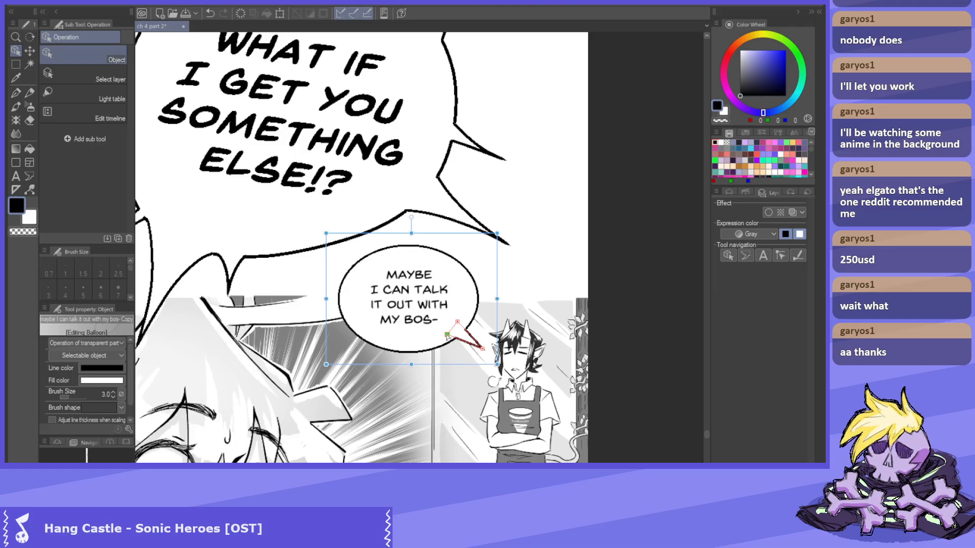
pyautogui.moveTo(467, 341); pyautogui.dragTo(464, 341)
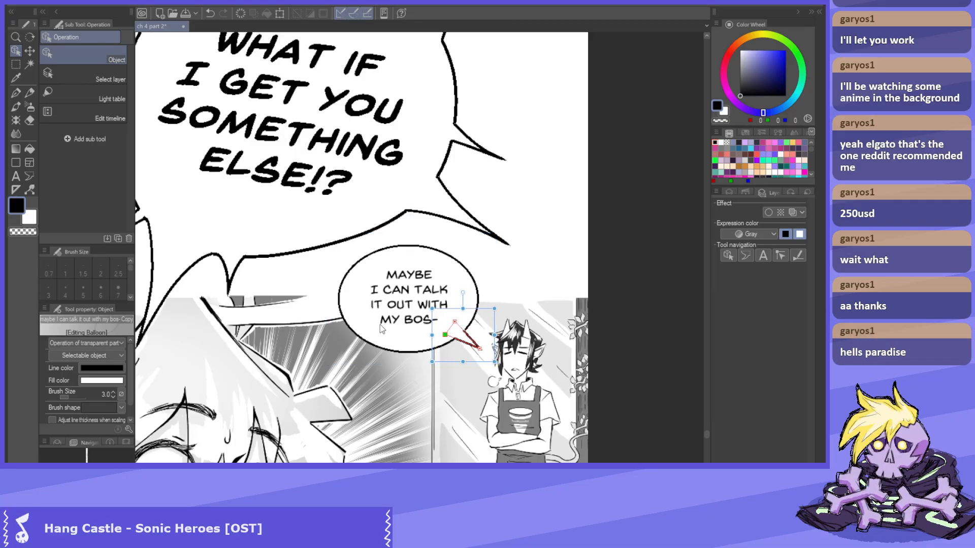
# Nudge the small balloon and its text slightly up and left, keeping the text centred.
pyautogui.click(383, 282)
pyautogui.click(358, 286)
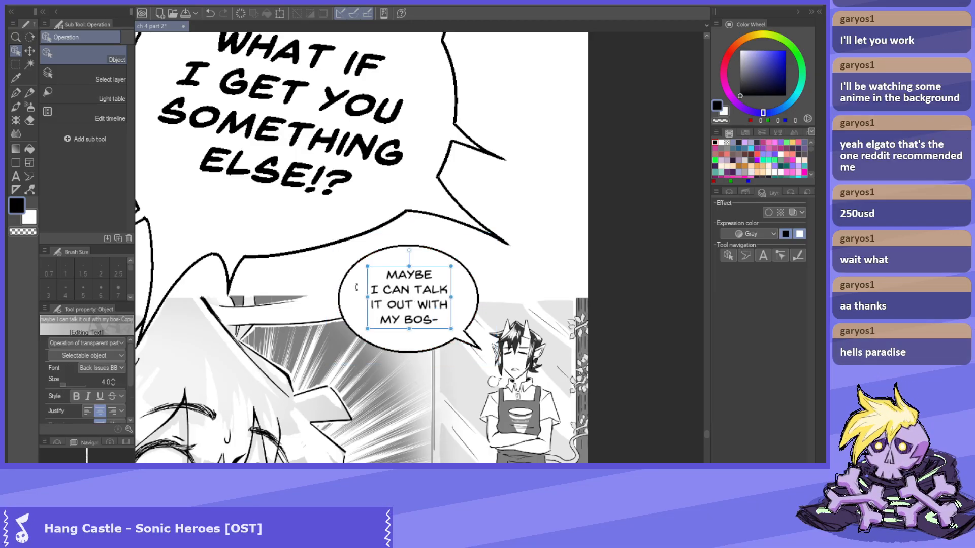
pyautogui.click(356, 300)
pyautogui.moveTo(356, 300)
pyautogui.mouseDown()
pyautogui.moveTo(333, 289)
pyautogui.moveTo(363, 293)
pyautogui.mouseUp()
# Move the small balloon with its text further up and left, tucking it behind the large balloon's lower edge.
pyautogui.scroll(-2, 347, 289)
pyautogui.scroll(1, 350, 290)
pyautogui.scroll(-2, 363, 296)
pyautogui.scroll(1, 364, 296)
pyautogui.click(322, 122)
pyautogui.click(420, 157)
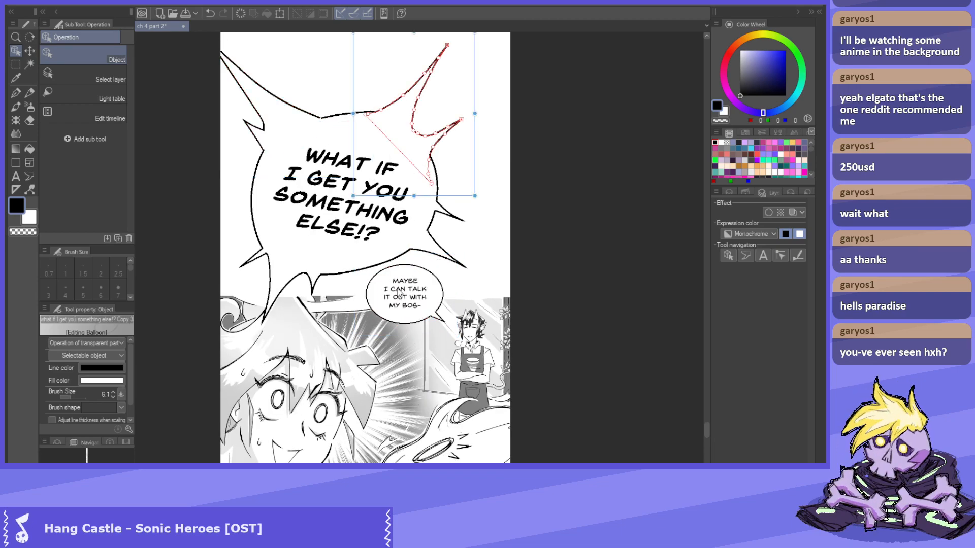
pyautogui.scroll(-2, 392, 307)
pyautogui.scroll(1, 392, 311)
pyautogui.click(396, 263)
pyautogui.moveTo(396, 264); pyautogui.dragTo(390, 256)
pyautogui.scroll(2, 391, 257)
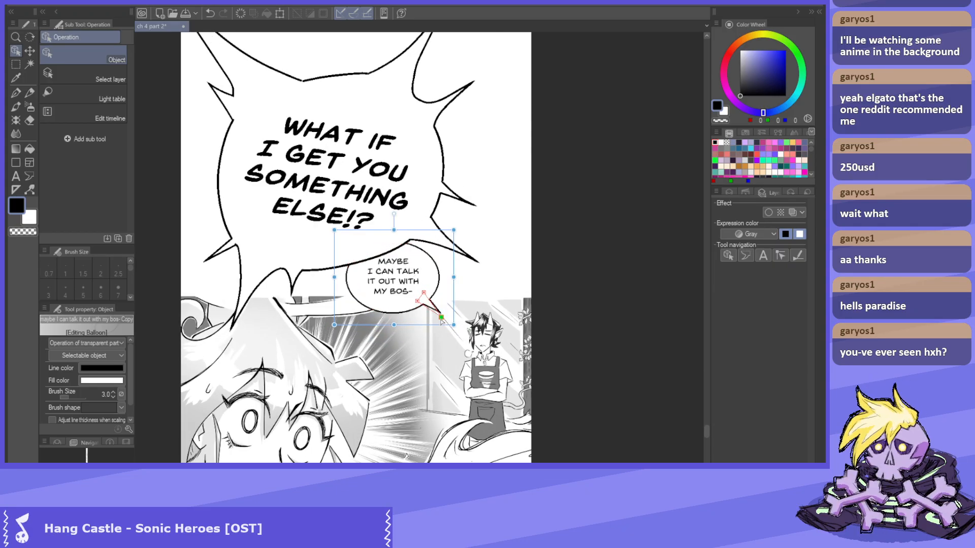
# Adjust the tip of the small balloon's tail and nudge the balloon's text slightly down.
pyautogui.click(444, 322)
pyautogui.scroll(2, 446, 325)
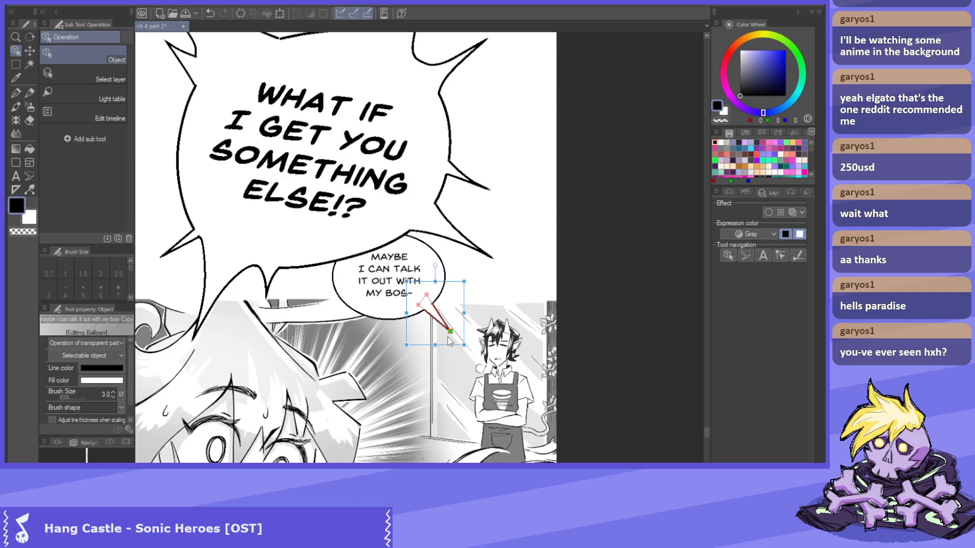
pyautogui.moveTo(373, 275); pyautogui.dragTo(373, 279)
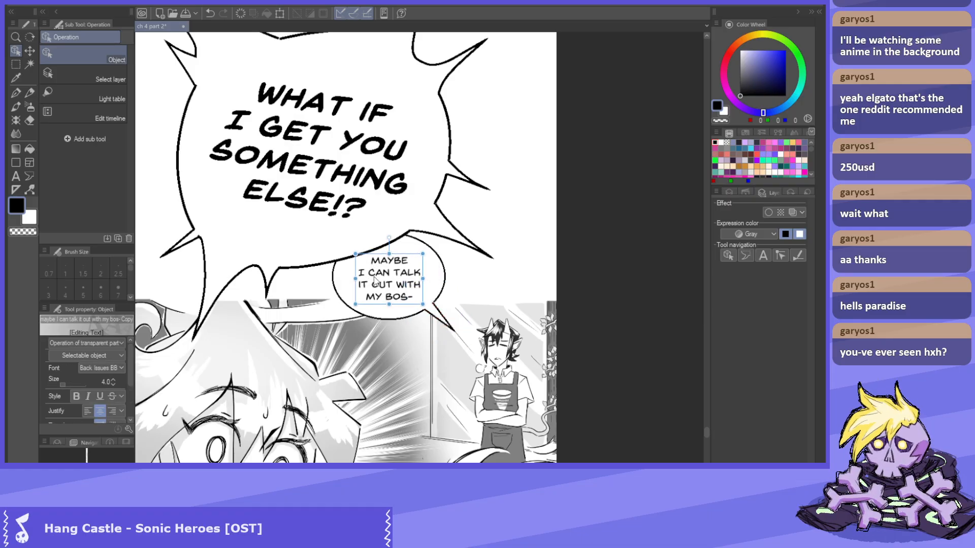
pyautogui.click(233, 229)
pyautogui.scroll(-2, 340, 330)
pyautogui.scroll(1, 311, 199)
pyautogui.moveTo(385, 157); pyautogui.dragTo(397, 166)
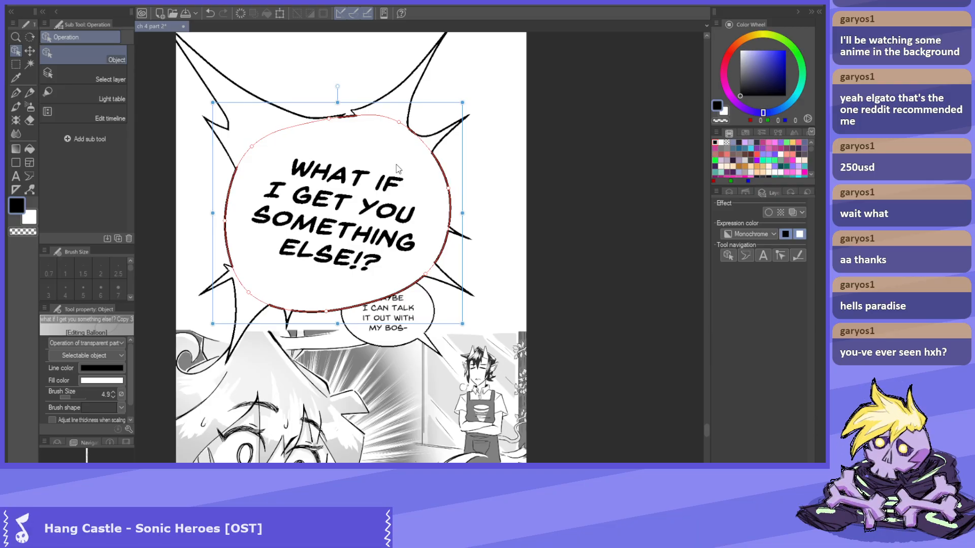
pyautogui.hotkey('ctrl', 'z')
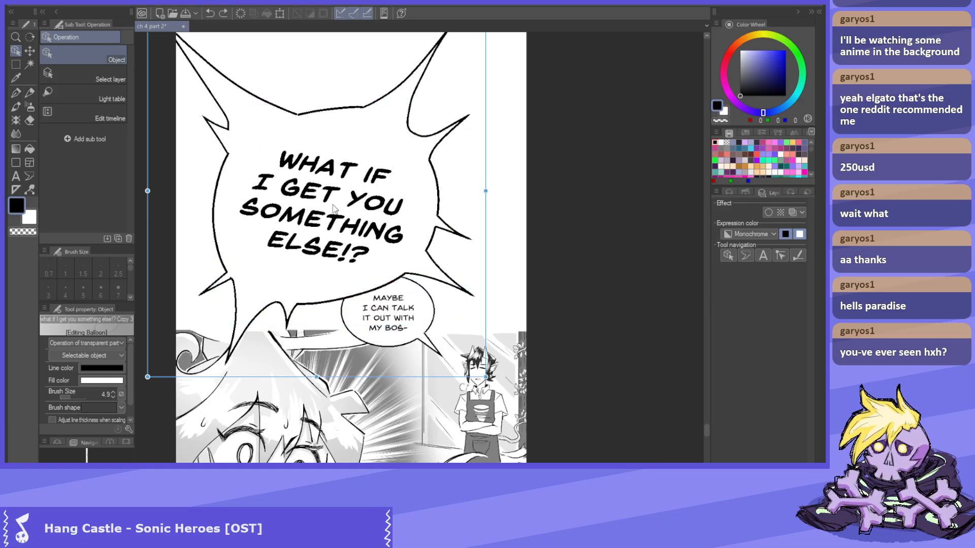
# Move the whole large balloon layer, including its text and spikes, slightly down and to the right.
pyautogui.click(320, 220)
pyautogui.press('k')
pyautogui.moveTo(347, 219); pyautogui.dragTo(357, 238)
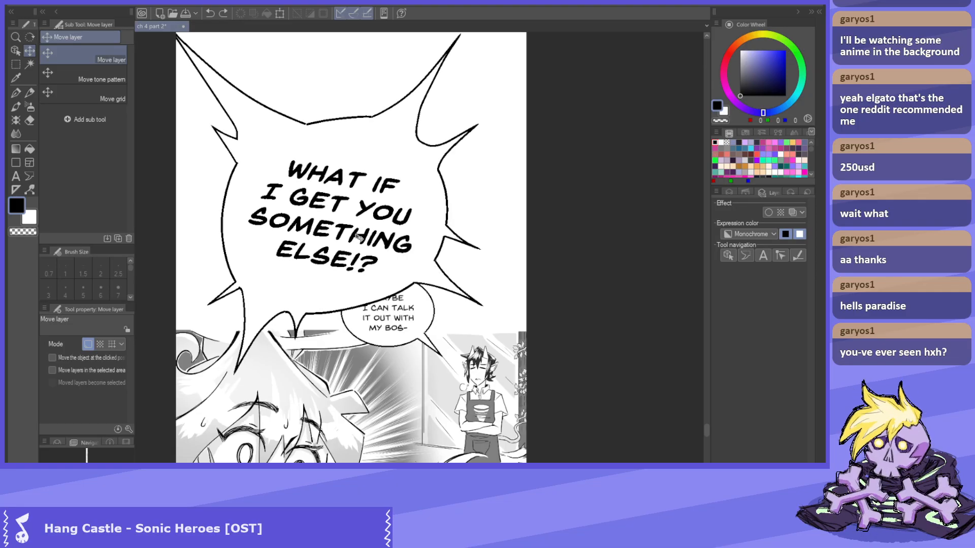
# Shift the small balloon with its text slightly right and down, and readjust its tail's tip and base points.
pyautogui.click(16, 50)
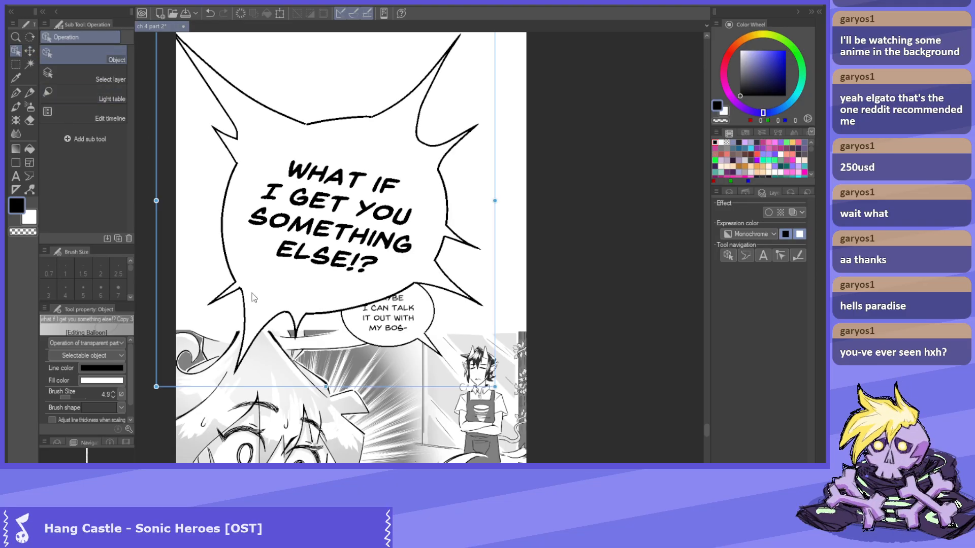
pyautogui.scroll(2, 398, 324)
pyautogui.click(432, 297)
pyautogui.moveTo(432, 297); pyautogui.dragTo(442, 306)
pyautogui.click(465, 369)
pyautogui.moveTo(465, 369); pyautogui.dragTo(461, 360)
pyautogui.moveTo(434, 331); pyautogui.dragTo(437, 329)
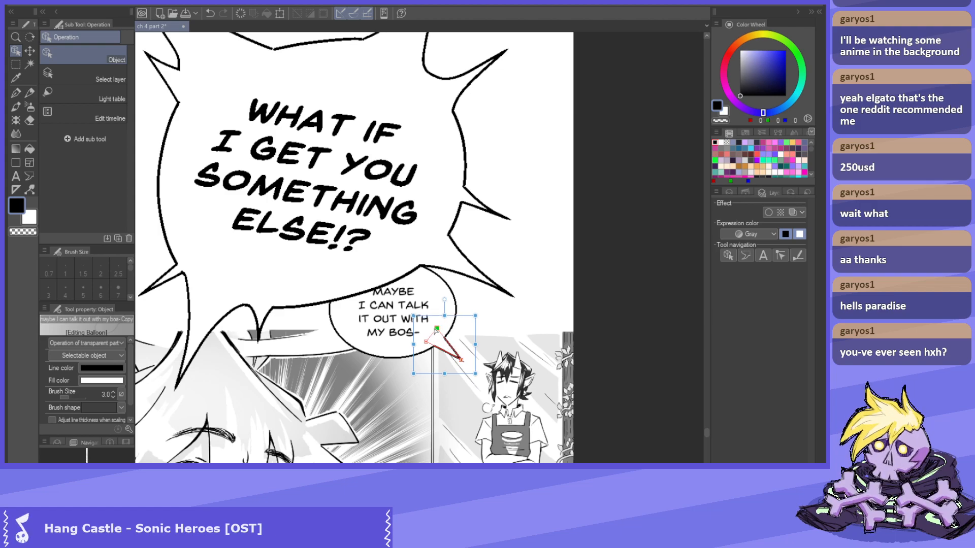
# Show the layer list and release the selection of the large balloon's text.
pyautogui.click(386, 213)
pyautogui.scroll(-3, 396, 291)
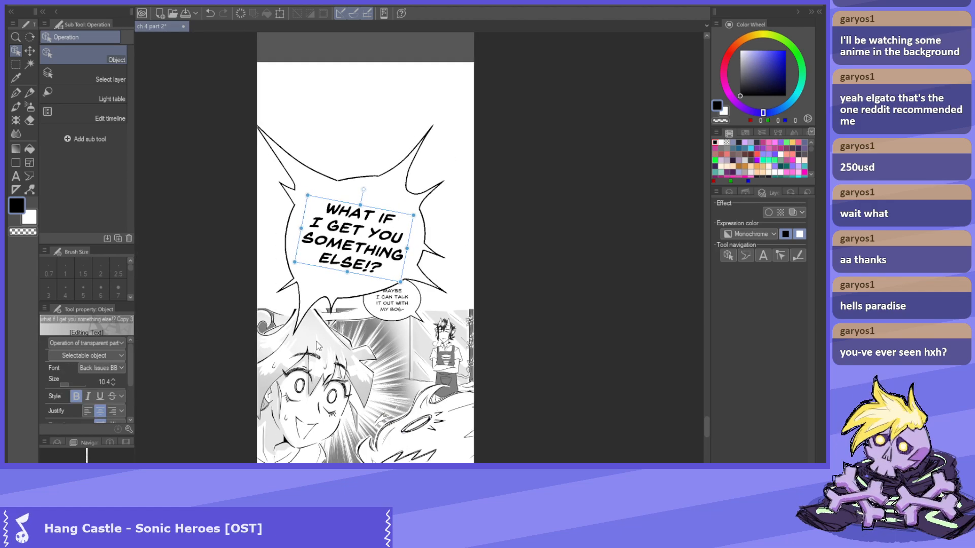
pyautogui.scroll(1, 331, 368)
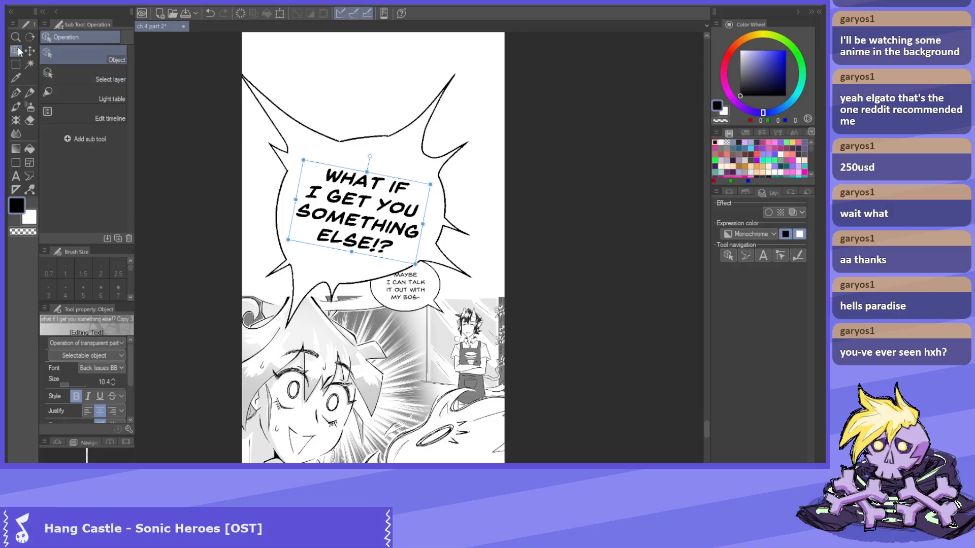
pyautogui.click(729, 193)
pyautogui.click(260, 365)
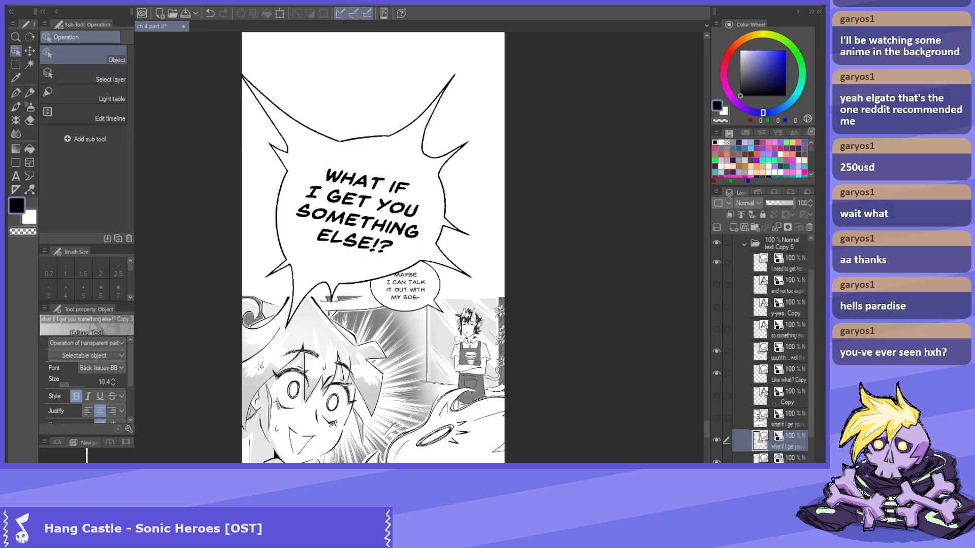
pyautogui.click(246, 392)
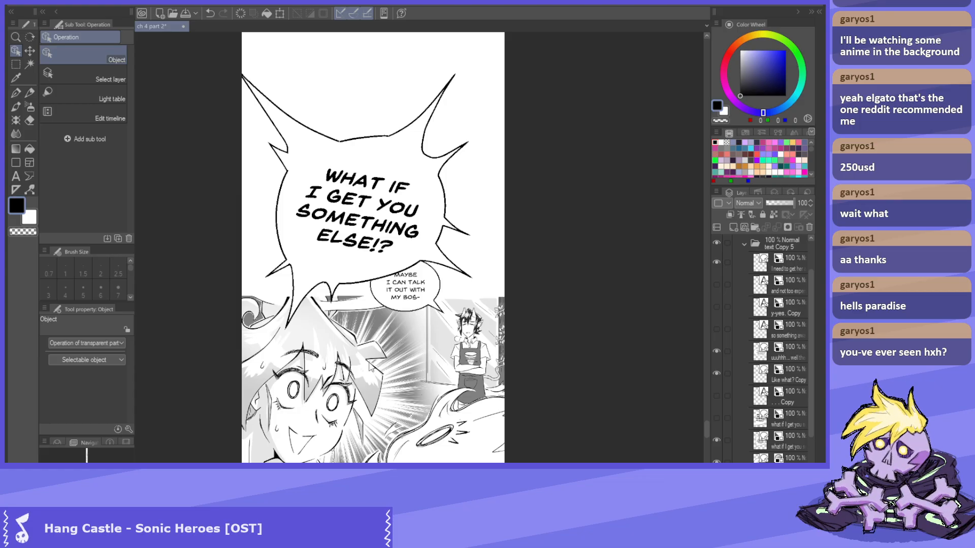
# Examine the placement of both balloons against the pg 11 panel, close up and at full width.
pyautogui.scroll(1, 369, 398)
pyautogui.scroll(2, 361, 341)
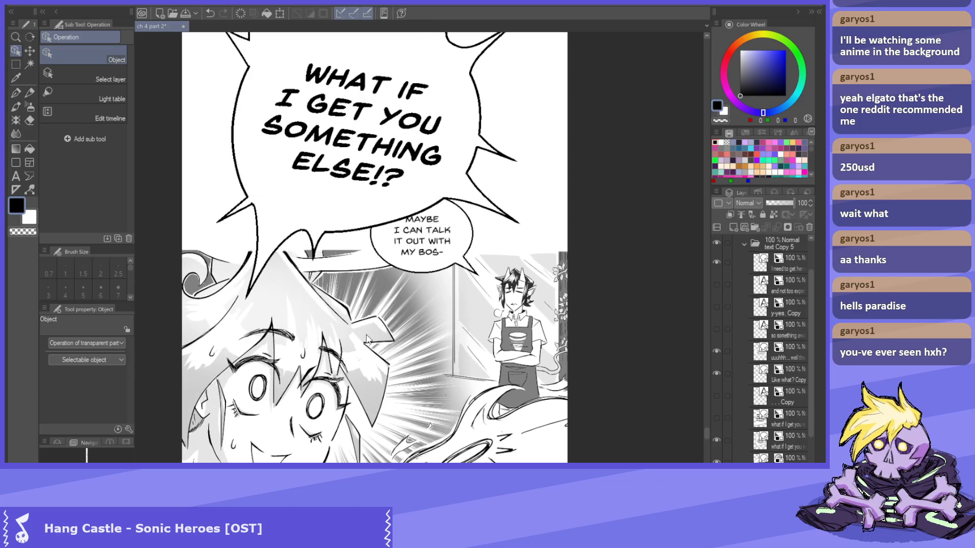
pyautogui.scroll(-1, 373, 339)
pyautogui.scroll(1, 383, 333)
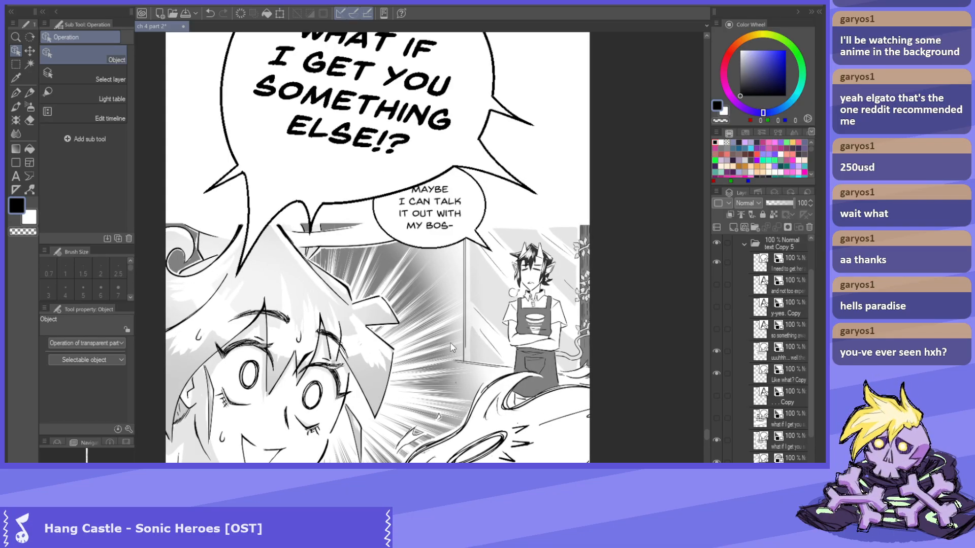
pyautogui.scroll(-2, 394, 306)
pyautogui.scroll(1, 393, 306)
pyautogui.scroll(-1, 393, 306)
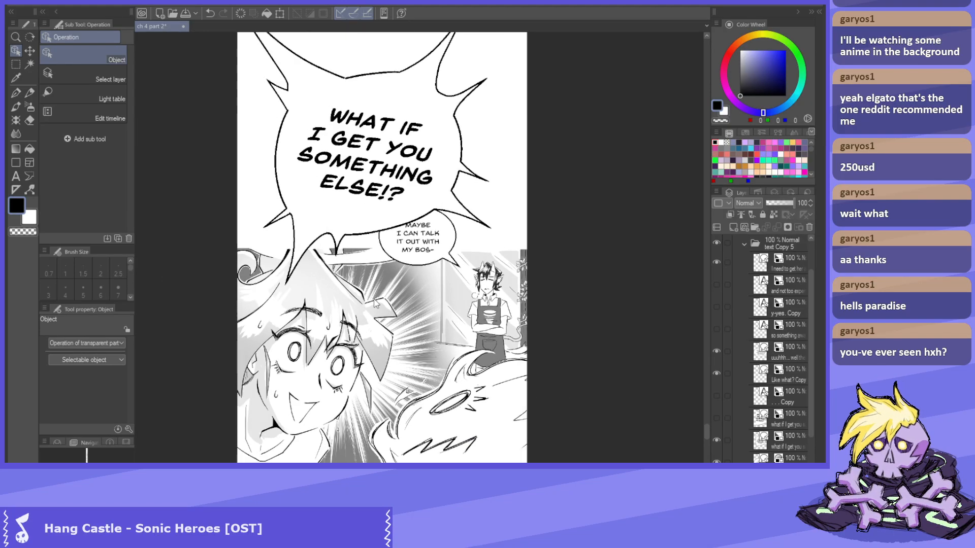
pyautogui.scroll(1, 389, 312)
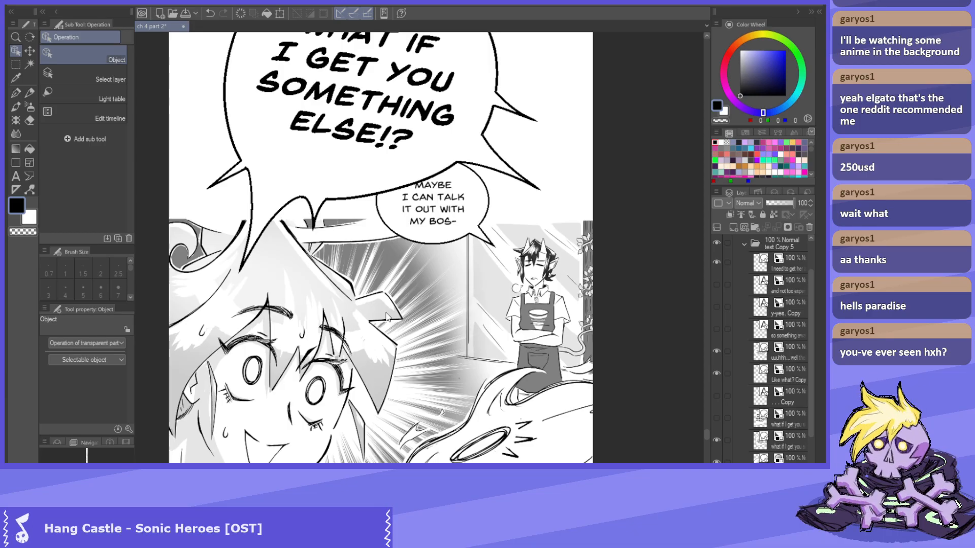
pyautogui.scroll(-1, 387, 317)
pyautogui.scroll(1, 364, 264)
pyautogui.scroll(-1, 364, 264)
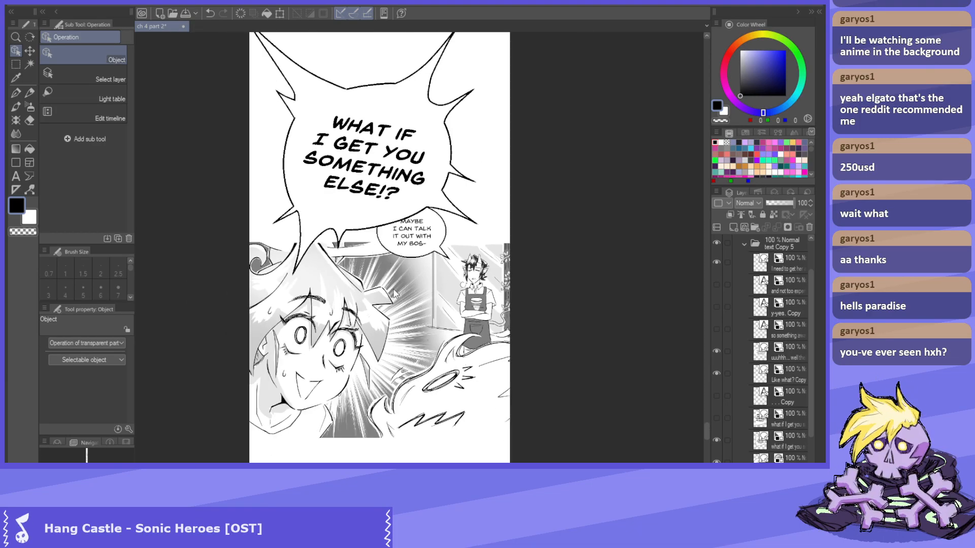
pyautogui.scroll(1, 394, 292)
# Draw straight black border lines across the page along the pg 11 panel's lower and upper edges, and save the file.
pyautogui.click(16, 163)
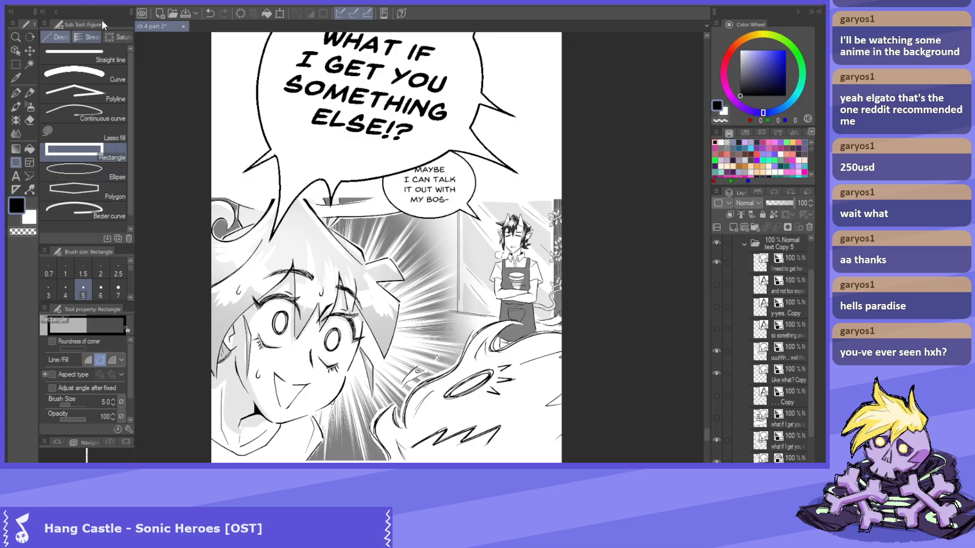
pyautogui.click(95, 58)
pyautogui.scroll(-2, 209, 366)
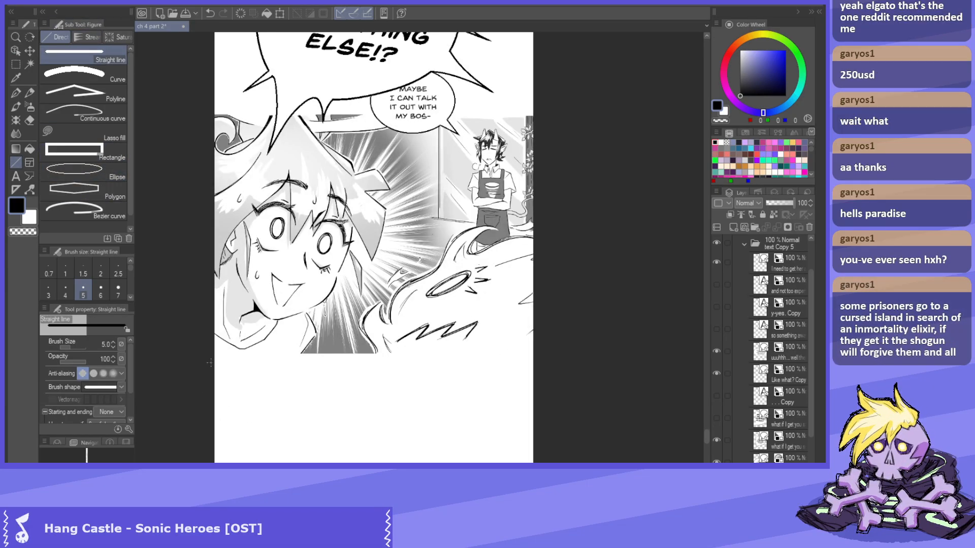
pyautogui.moveTo(209, 356); pyautogui.dragTo(632, 354)
pyautogui.scroll(3, 202, 225)
pyautogui.scroll(2, 202, 225)
pyautogui.moveTo(210, 236); pyautogui.dragTo(632, 237)
pyautogui.hotkey('ctrl', 'z')
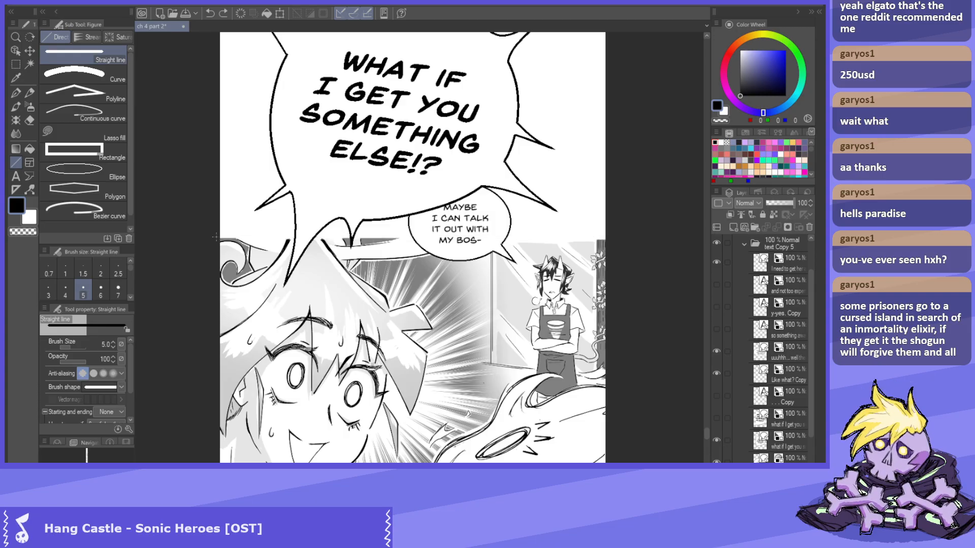
pyautogui.moveTo(214, 237); pyautogui.dragTo(659, 237)
pyautogui.scroll(-2, 372, 250)
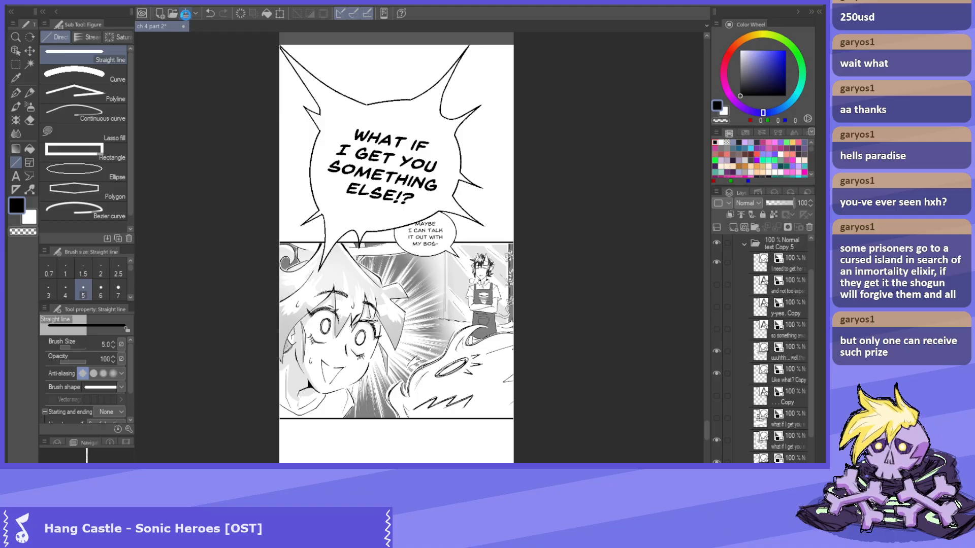
pyautogui.hotkey('ctrl', 's')
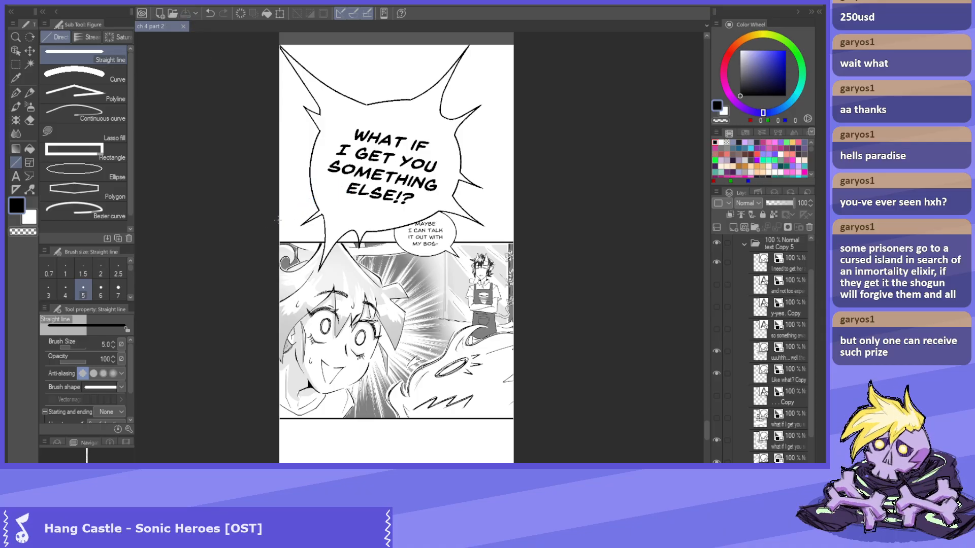
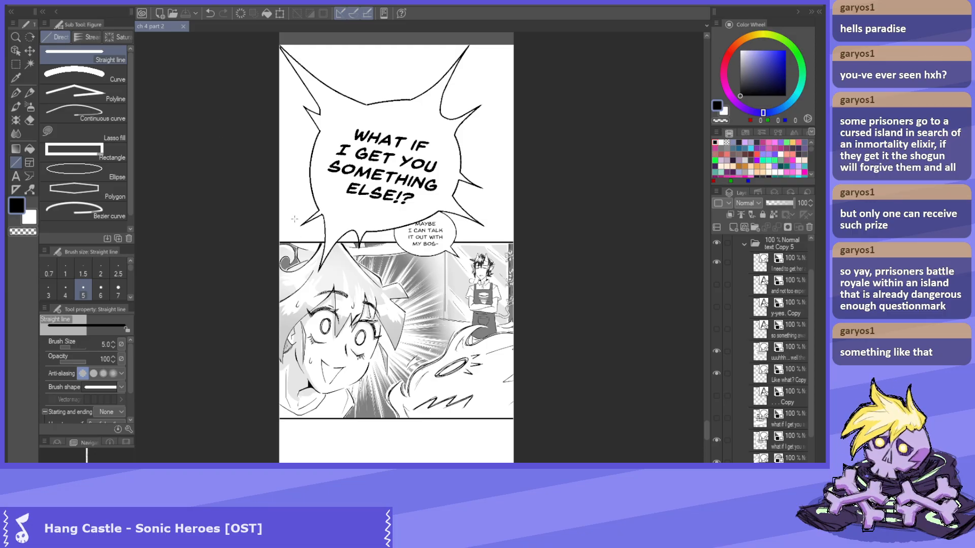
# Remove the small spike beside the long tail at the large balloon's lower left, and save the file.
pyautogui.scroll(5, 347, 206)
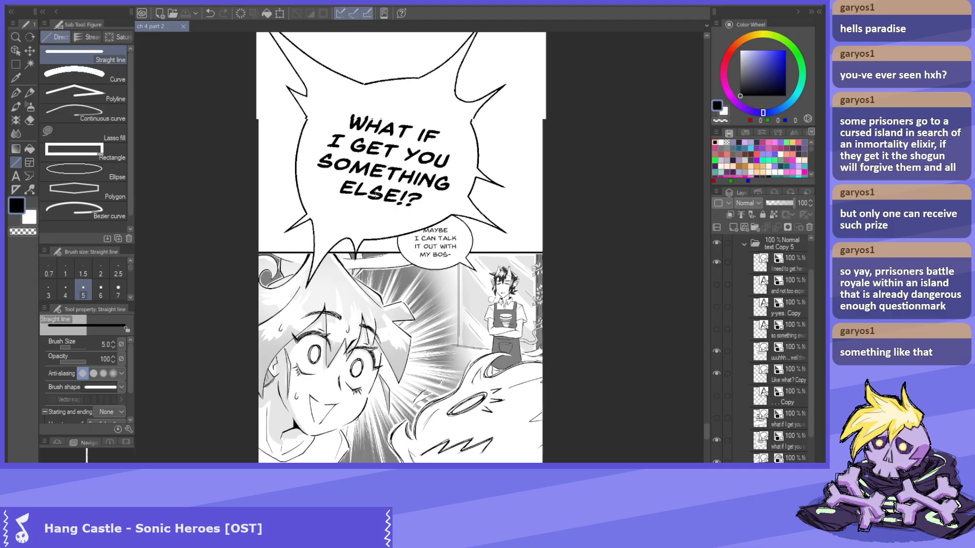
pyautogui.press('o')
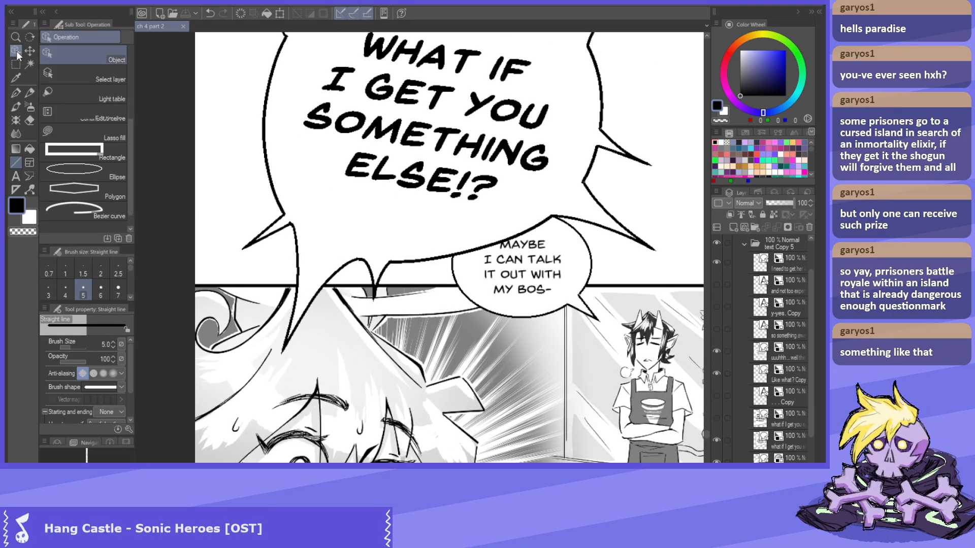
pyautogui.click(283, 227)
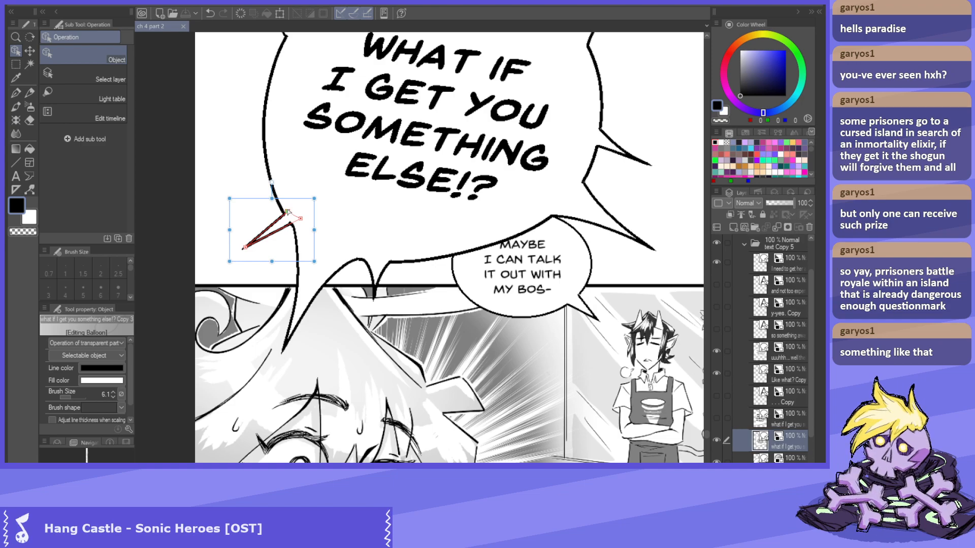
pyautogui.moveTo(274, 227); pyautogui.dragTo(278, 255)
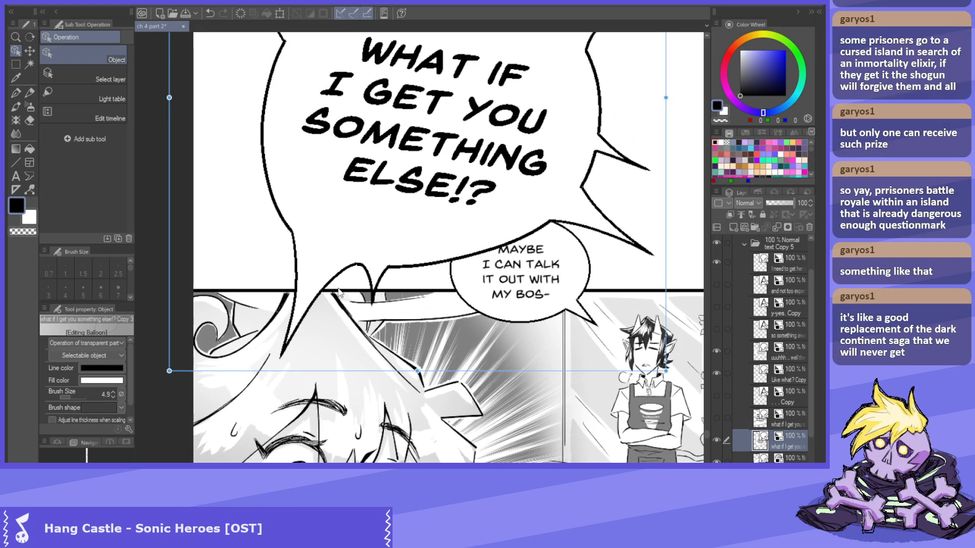
pyautogui.click(792, 239)
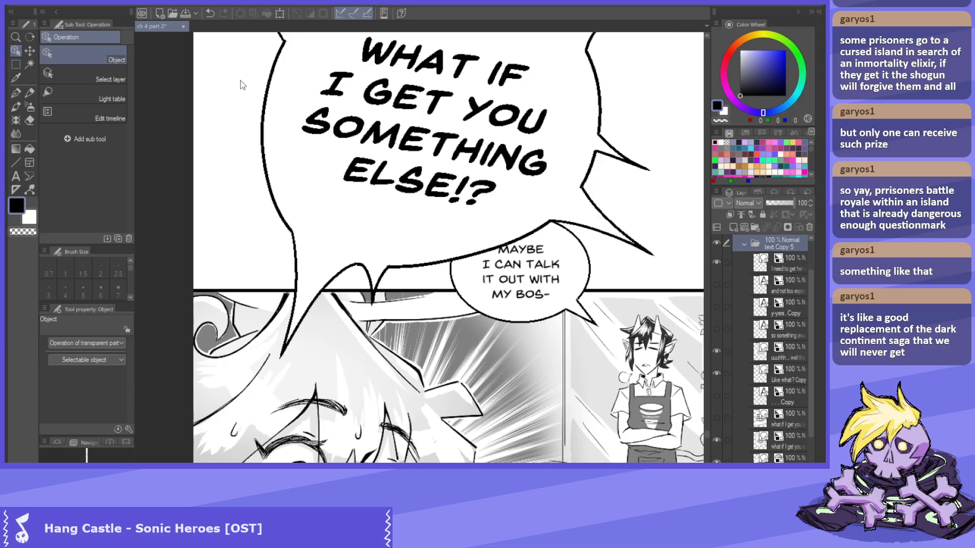
pyautogui.click(186, 12)
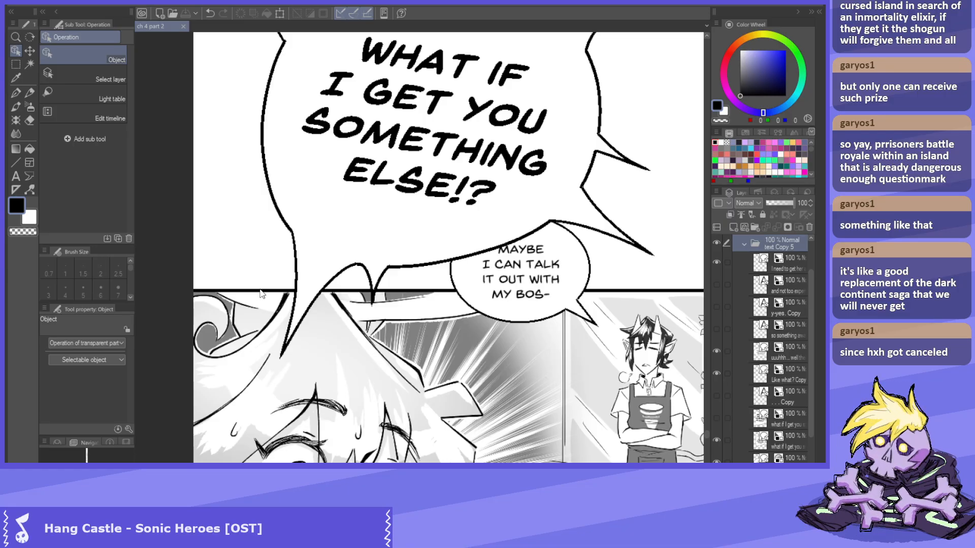
# Reshape the large balloon's long tail by moving its tip slightly up and to the left.
pyautogui.scroll(-3, 255, 292)
pyautogui.scroll(4, 334, 308)
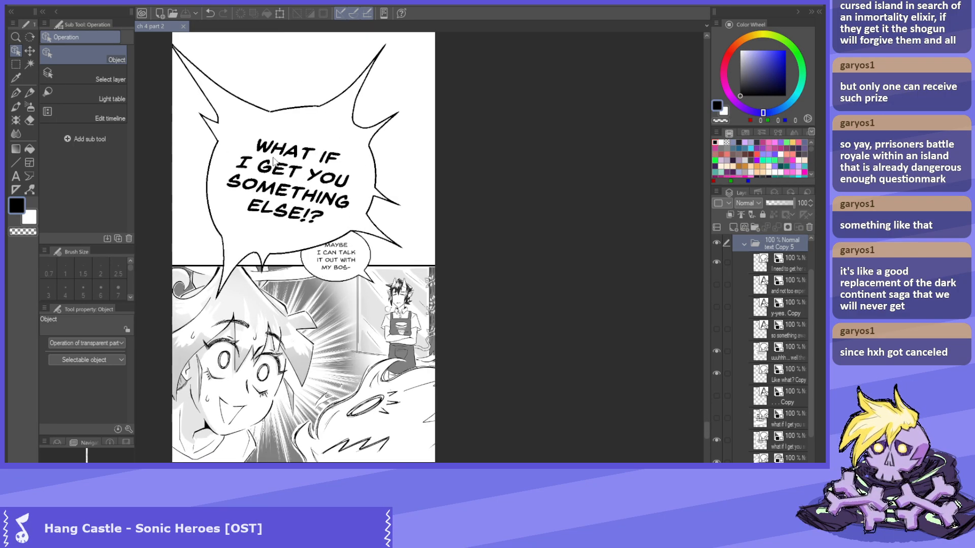
pyautogui.click(227, 307)
pyautogui.moveTo(320, 322); pyautogui.dragTo(222, 298)
pyautogui.click(153, 291)
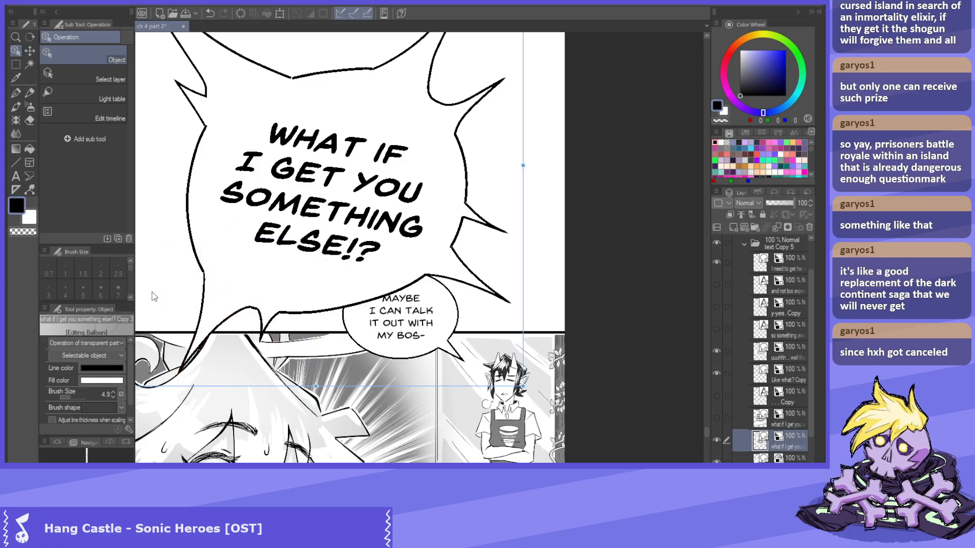
# Collapse the layer folders of pg 11, check the page by toggling its visibility, and save the comic file.
pyautogui.scroll(-2, 283, 257)
pyautogui.scroll(1, 325, 319)
pyautogui.scroll(-1, 325, 318)
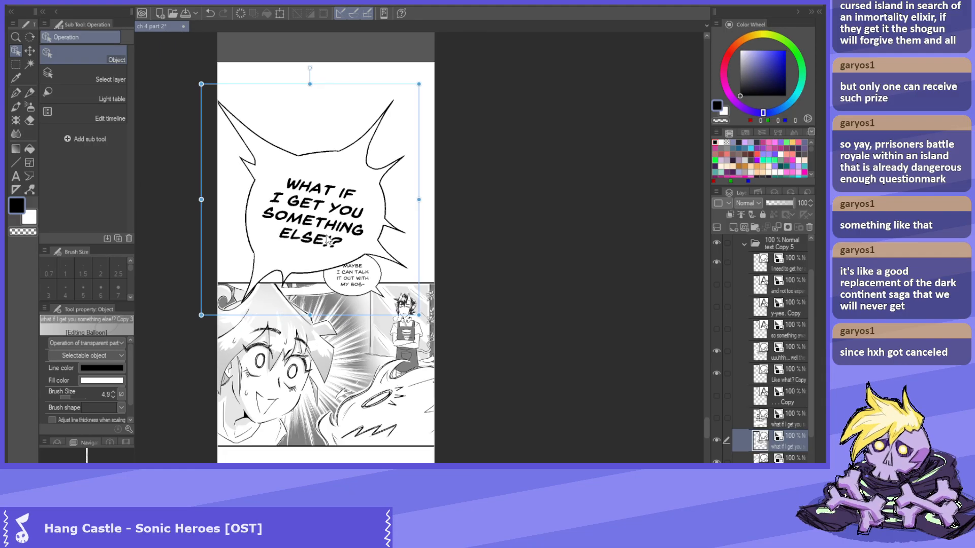
pyautogui.scroll(2, 307, 242)
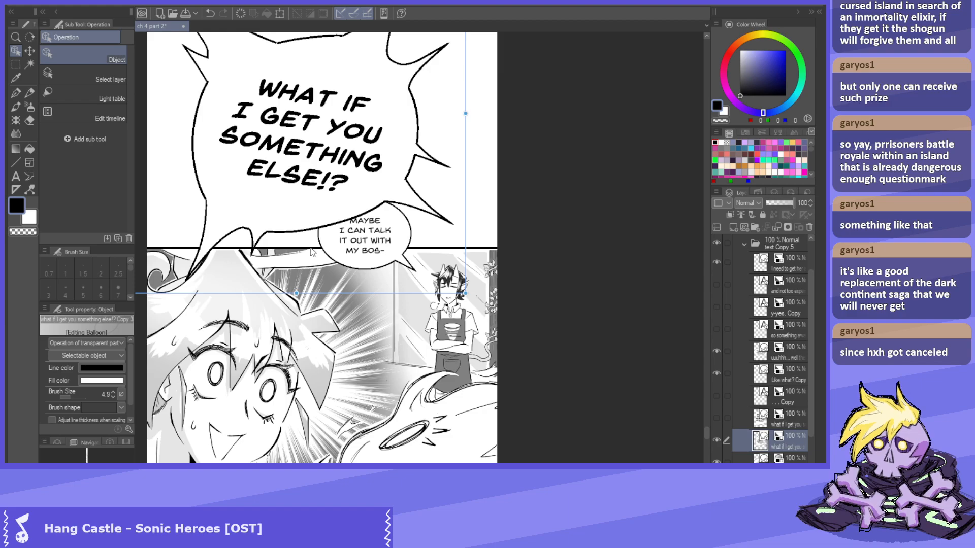
pyautogui.scroll(-2, 309, 253)
pyautogui.scroll(2, 773, 336)
pyautogui.scroll(1, 773, 336)
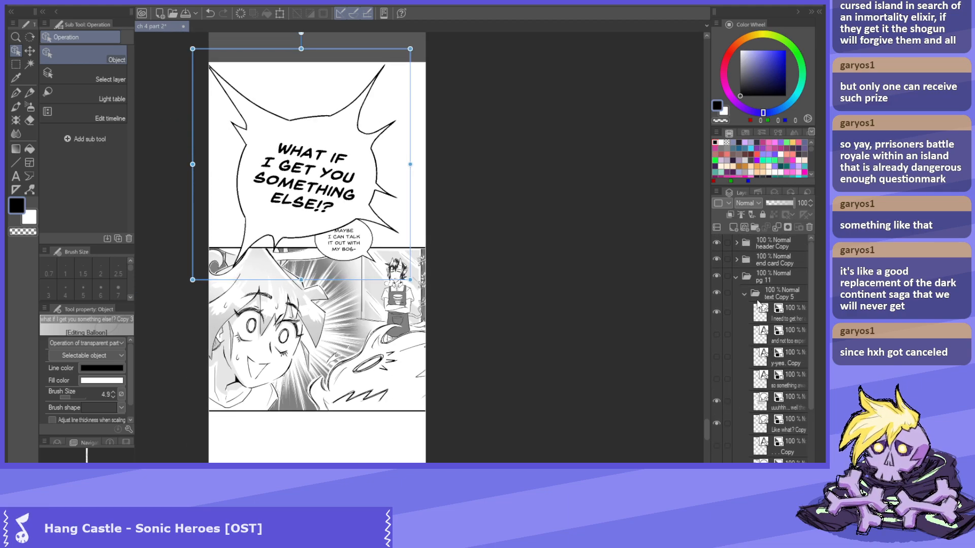
pyautogui.click(743, 288)
pyautogui.click(733, 279)
pyautogui.click(717, 277)
pyautogui.click(717, 276)
pyautogui.scroll(-1, 522, 260)
pyautogui.scroll(1, 363, 236)
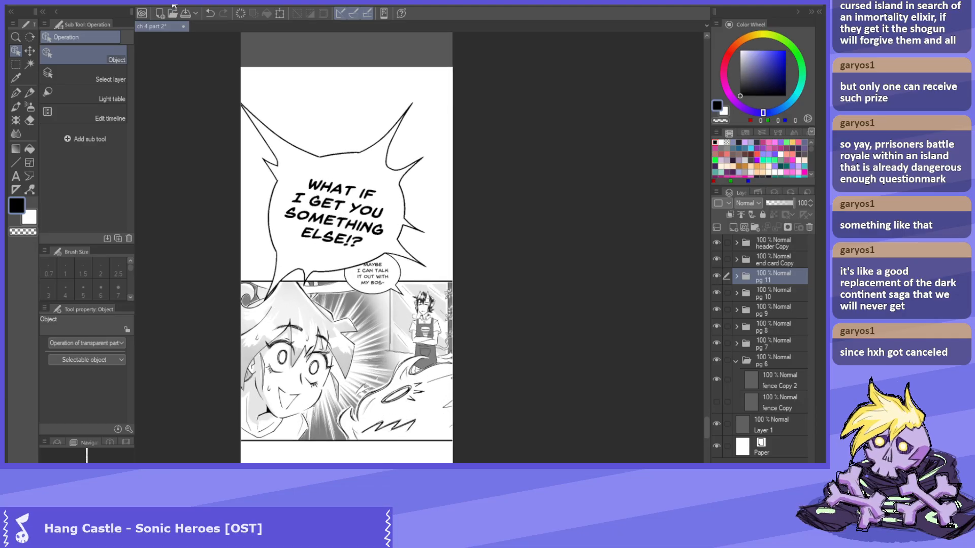
pyautogui.click(185, 13)
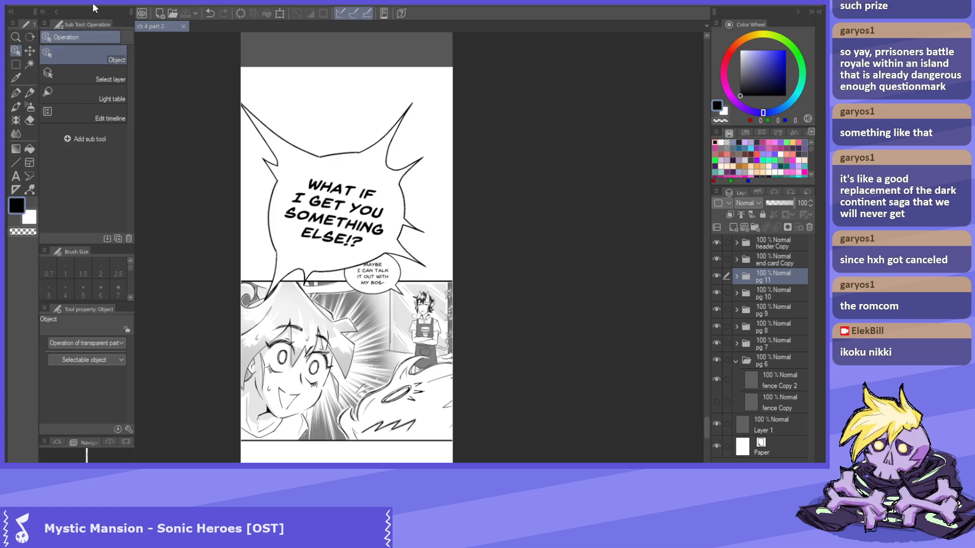
# Examine the shouting balloon, the small balloon behind it and the panel artwork on page 11 at various magnifications.
pyautogui.scroll(-2, 367, 209)
pyautogui.scroll(1, 279, 209)
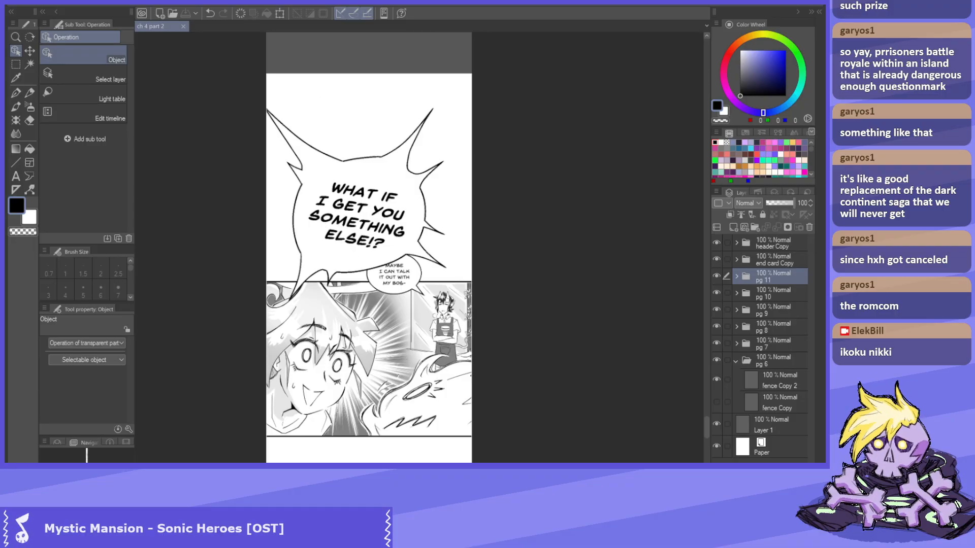
pyautogui.scroll(1, 363, 282)
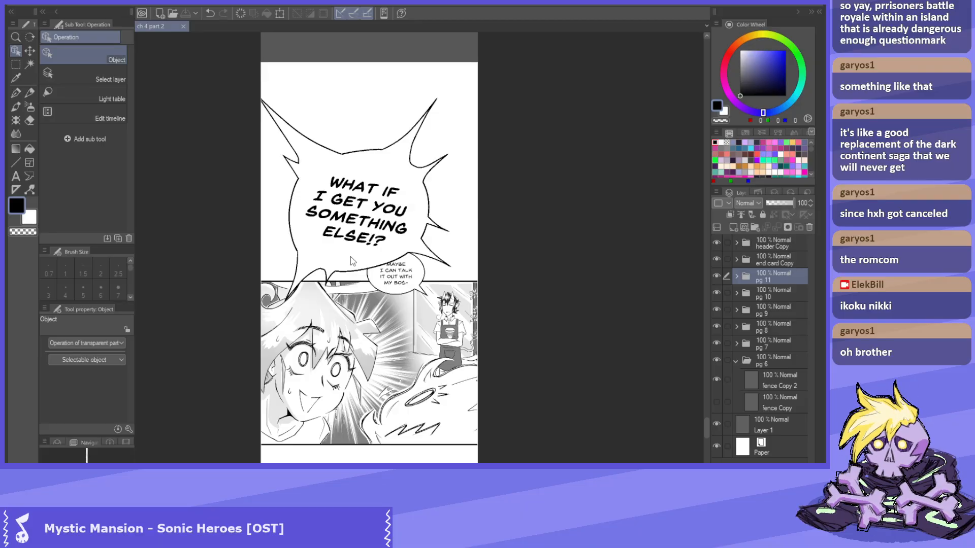
pyautogui.scroll(2, 310, 248)
pyautogui.scroll(-3, 334, 247)
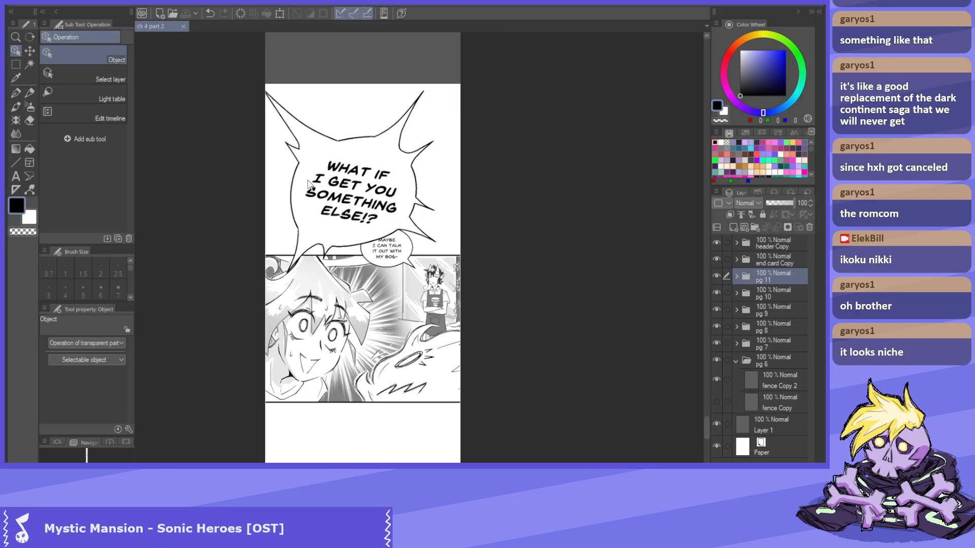
pyautogui.scroll(2, 315, 228)
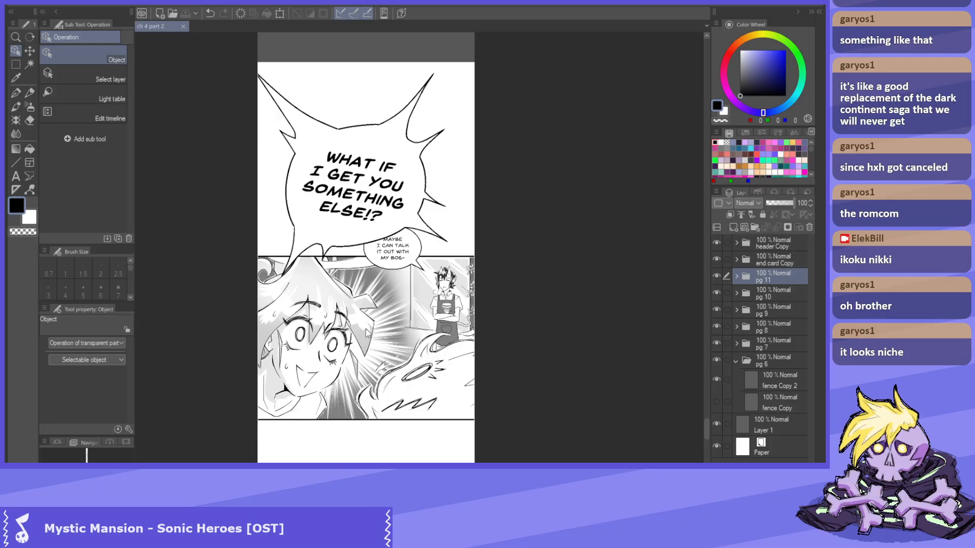
pyautogui.scroll(1, 365, 328)
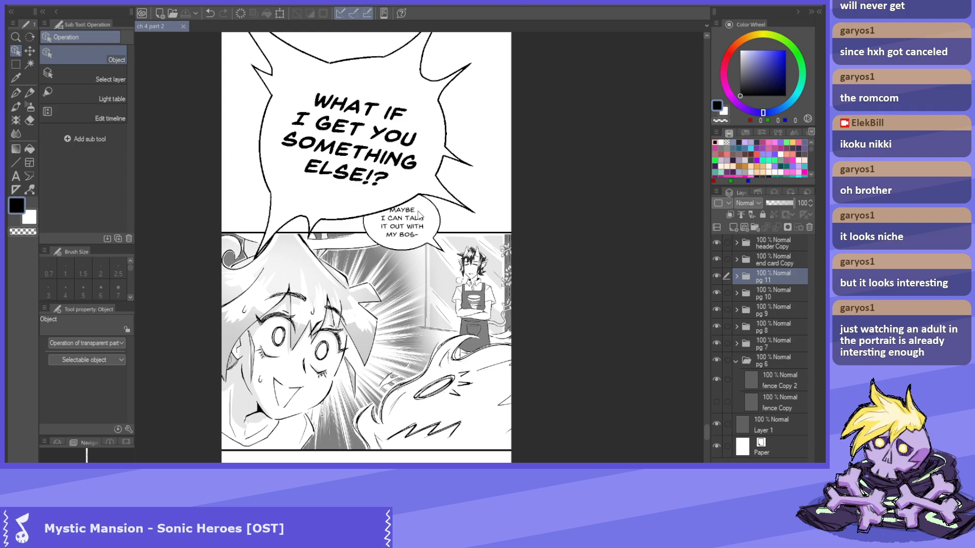
pyautogui.scroll(1, 417, 216)
pyautogui.scroll(1, 410, 246)
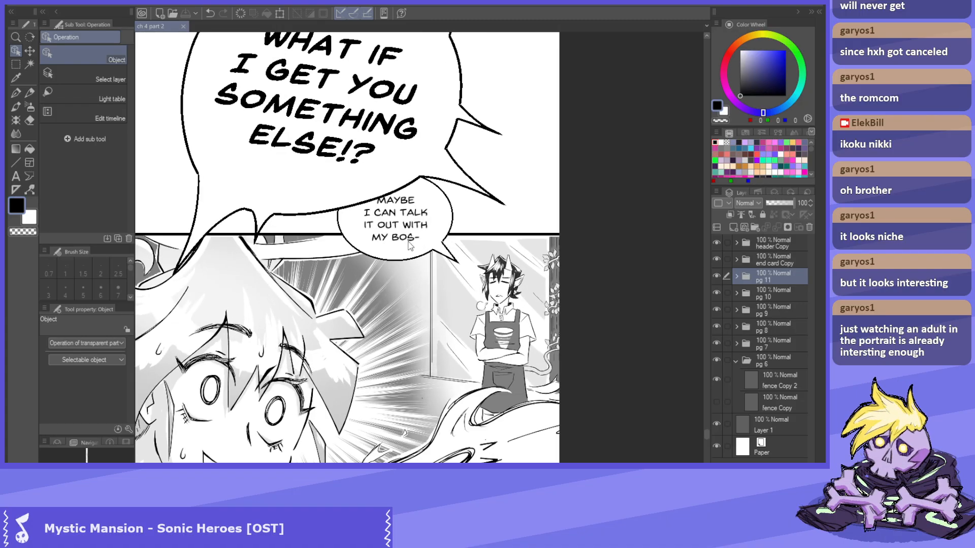
pyautogui.scroll(-3, 364, 206)
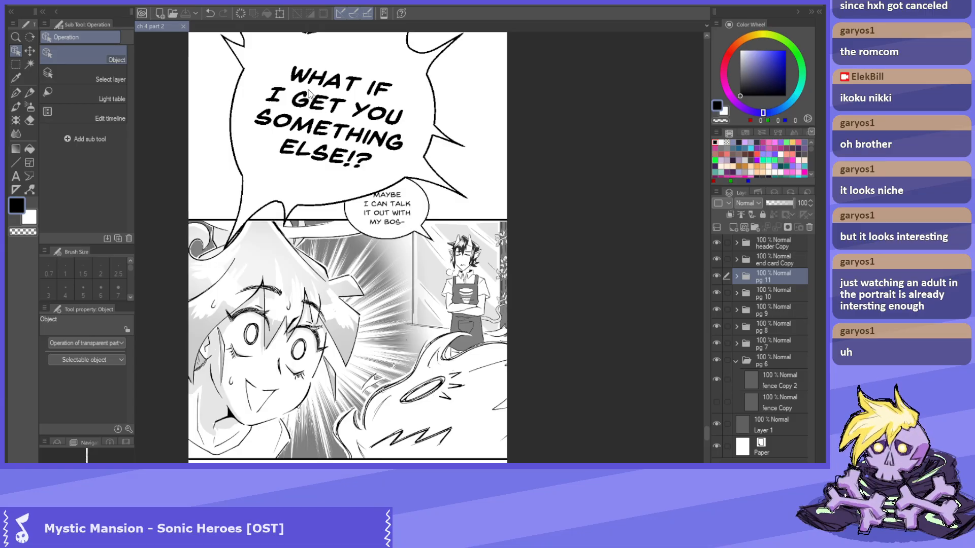
pyautogui.scroll(-2, 296, 233)
pyautogui.scroll(3, 296, 234)
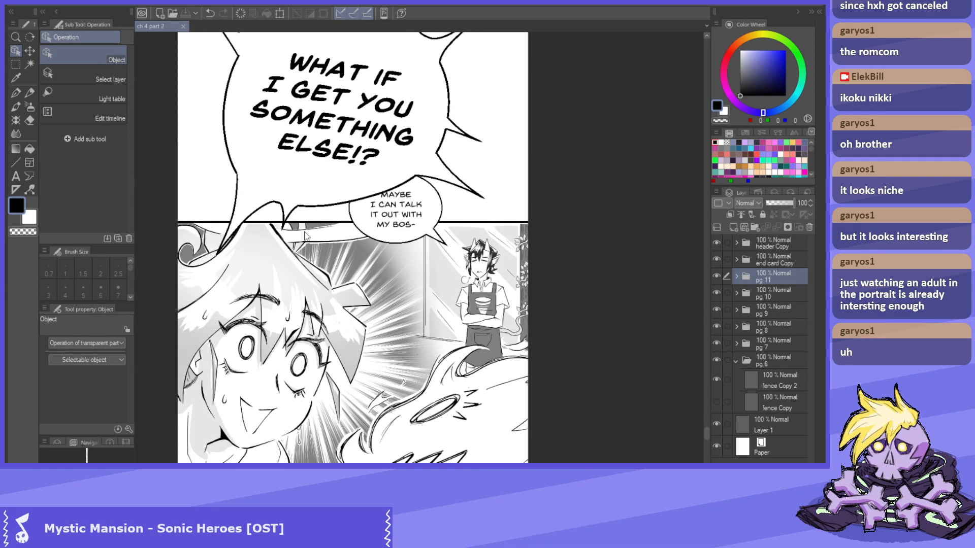
pyautogui.scroll(-5, 315, 230)
pyautogui.scroll(3, 301, 203)
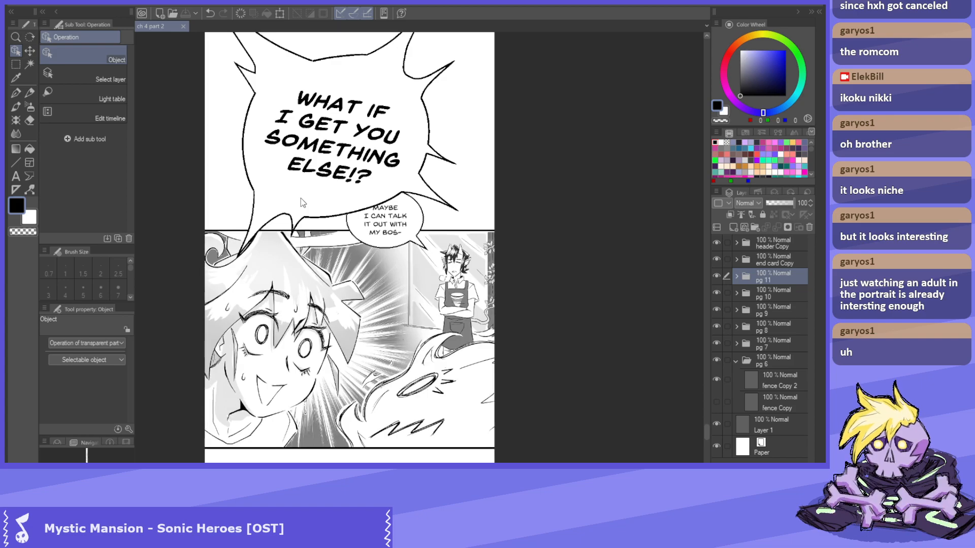
pyautogui.scroll(2, 246, 193)
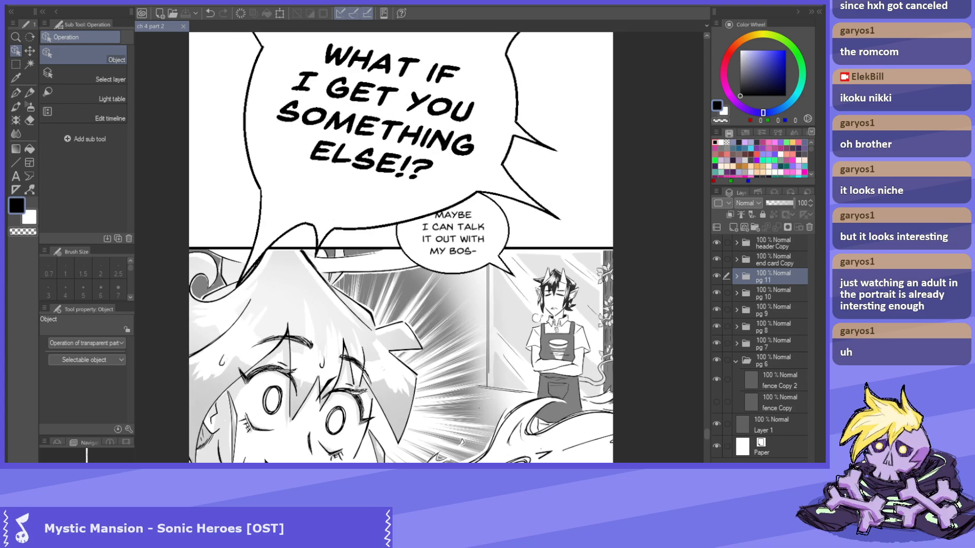
pyautogui.scroll(-2, 352, 105)
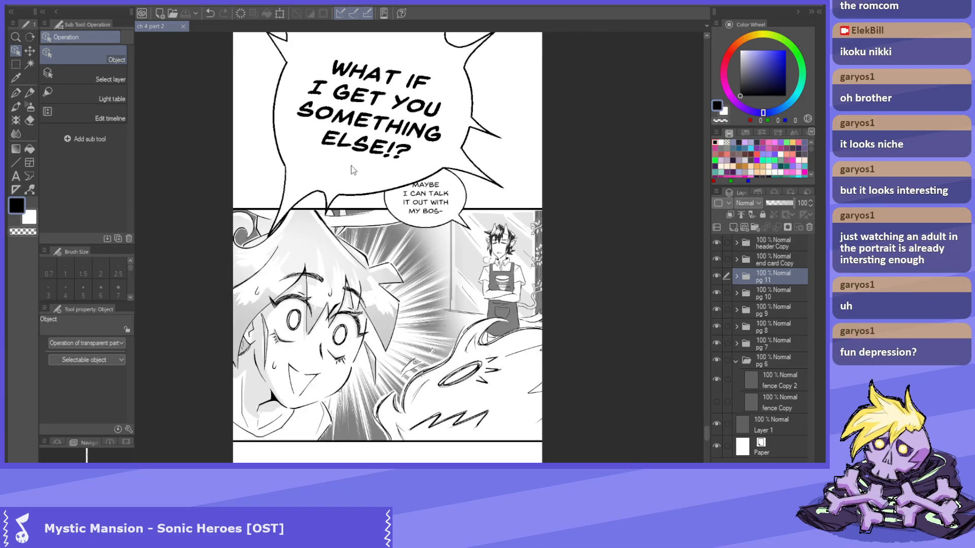
pyautogui.scroll(3, 368, 178)
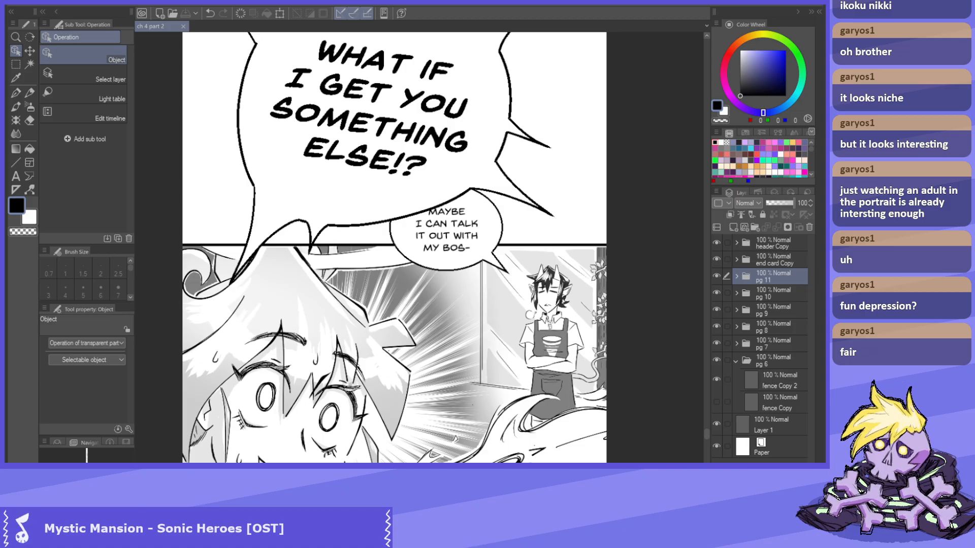
pyautogui.scroll(-1, 345, 240)
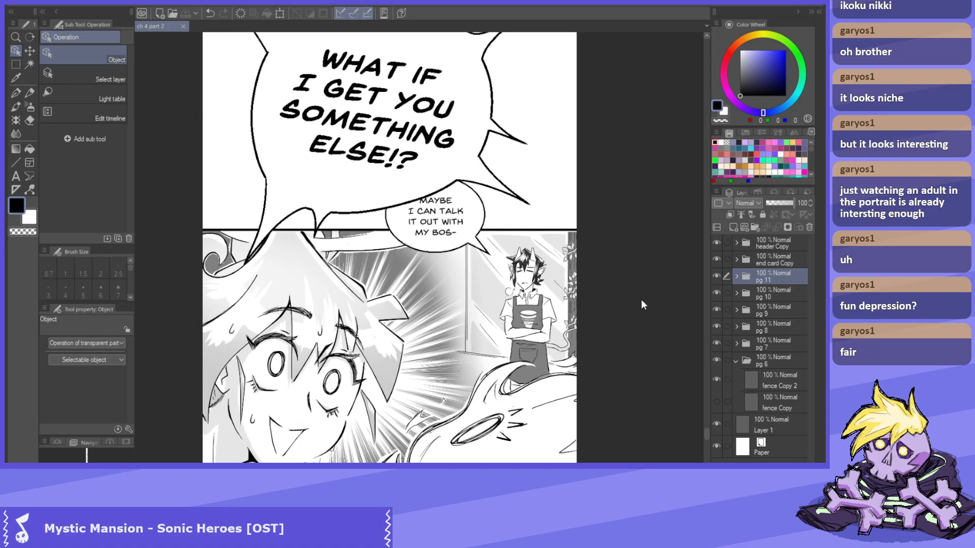
pyautogui.scroll(-1, 518, 282)
pyautogui.scroll(-2, 476, 286)
pyautogui.scroll(3, 473, 238)
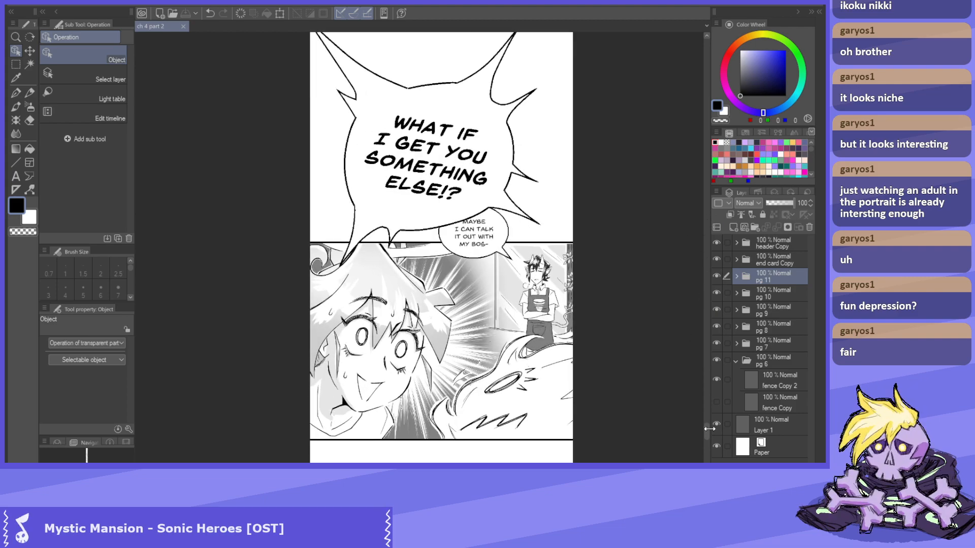
# Move the pg 11 folder's artwork down to widen the gap below the "I NEED TO DO SOMETHING!" text, and save the file.
pyautogui.moveTo(703, 428); pyautogui.dragTo(707, 453)
pyautogui.scroll(-8, 449, 368)
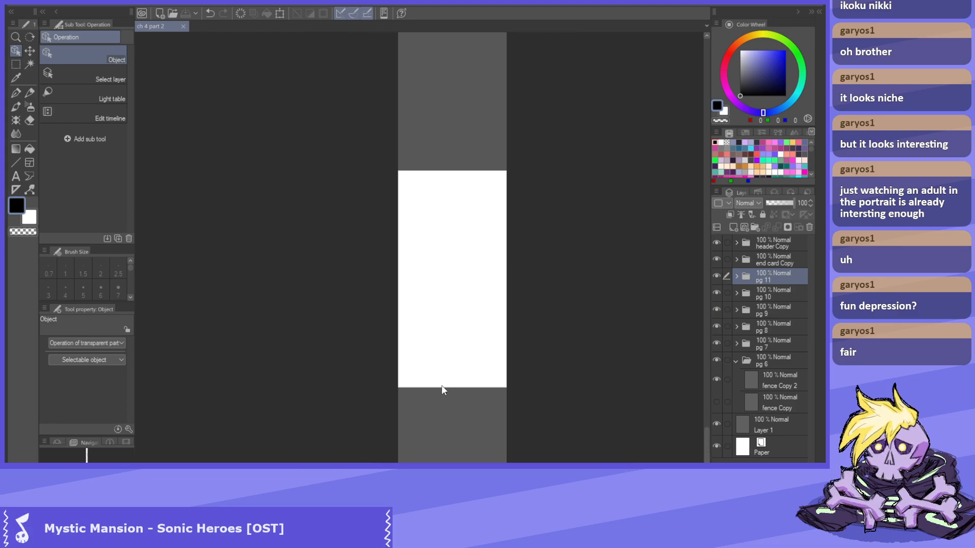
pyautogui.scroll(8, 464, 243)
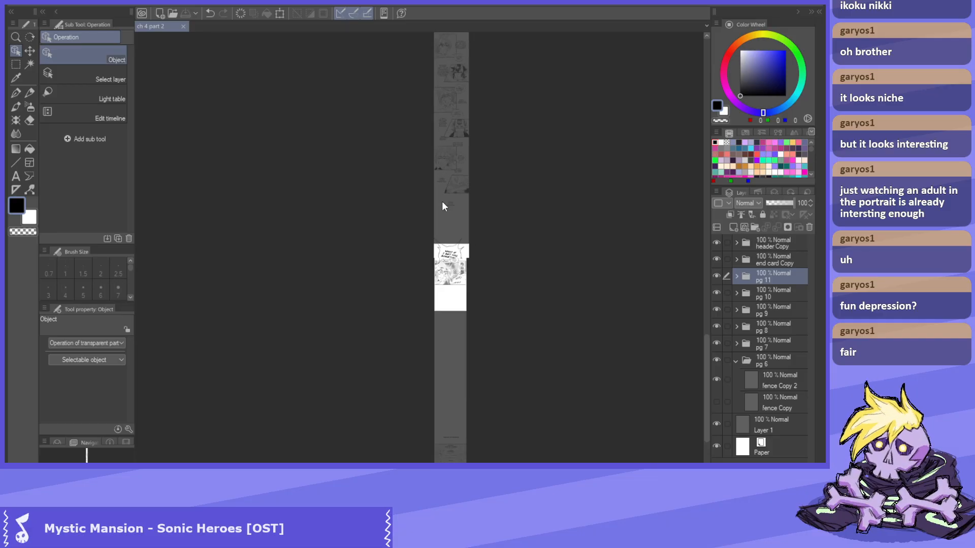
pyautogui.scroll(2, 461, 66)
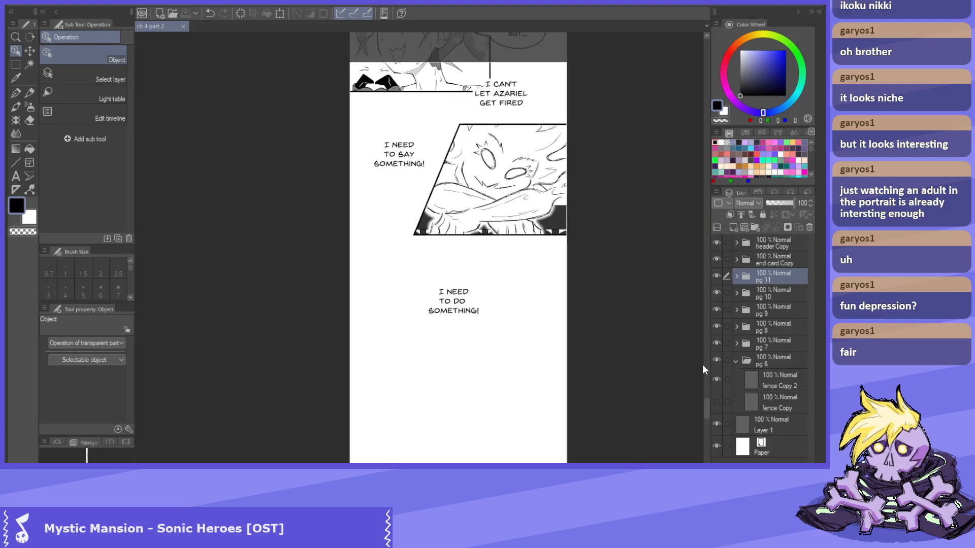
pyautogui.moveTo(705, 404)
pyautogui.mouseDown()
pyautogui.moveTo(704, 426)
pyautogui.moveTo(705, 395)
pyautogui.moveTo(702, 410)
pyautogui.mouseUp()
pyautogui.scroll(-4, 470, 203)
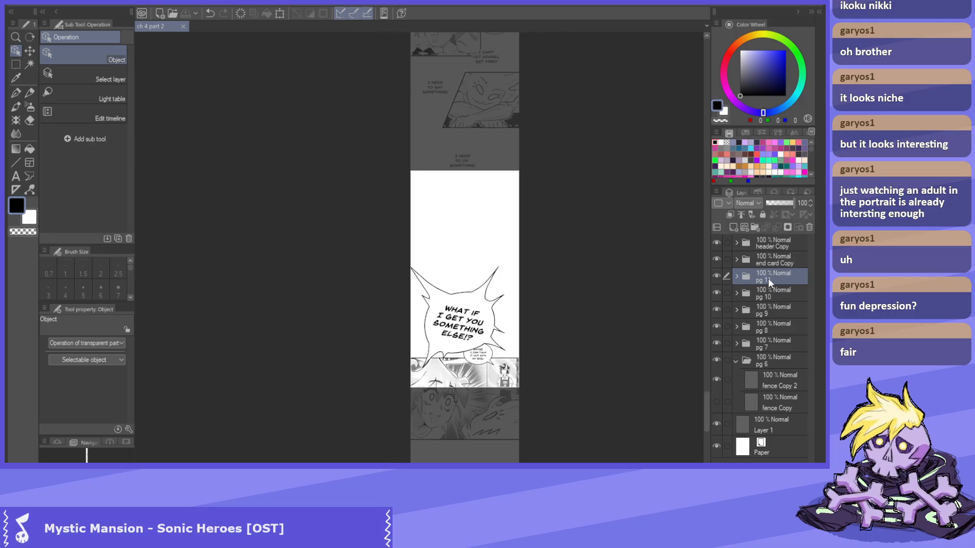
pyautogui.press('k')
pyautogui.moveTo(474, 429); pyautogui.dragTo(477, 371)
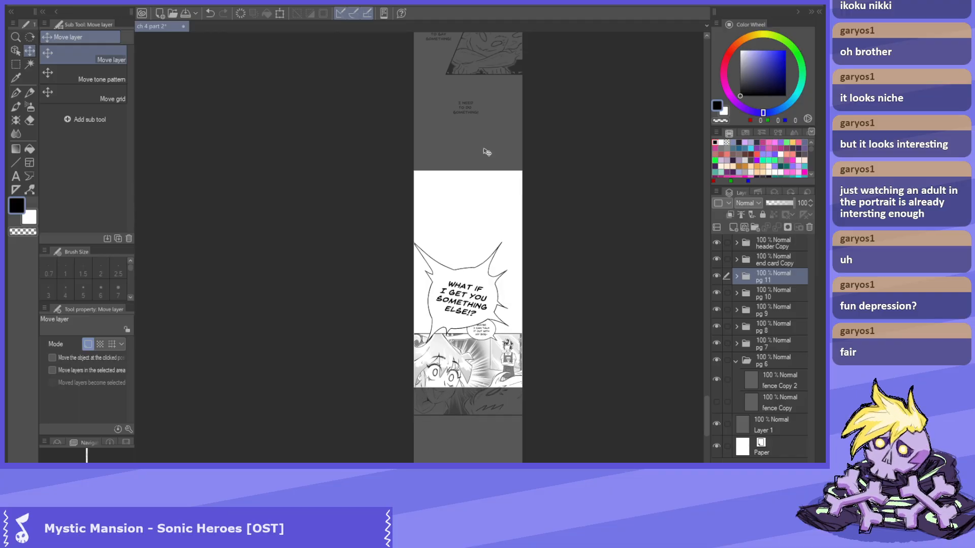
pyautogui.click(183, 16)
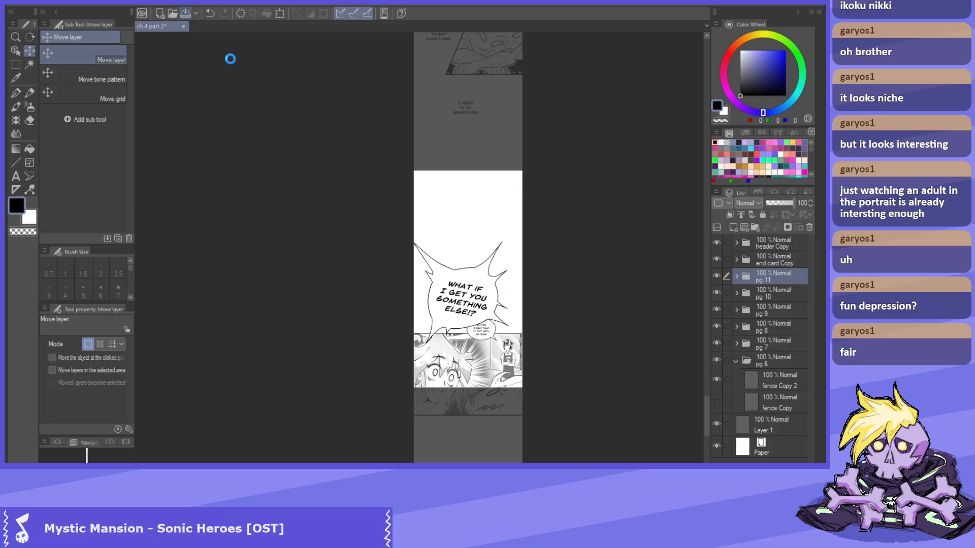
# Examine the spacing between the end of page 10 and the page 11 balloon, and the blank canvas below the panel.
pyautogui.scroll(3, 462, 89)
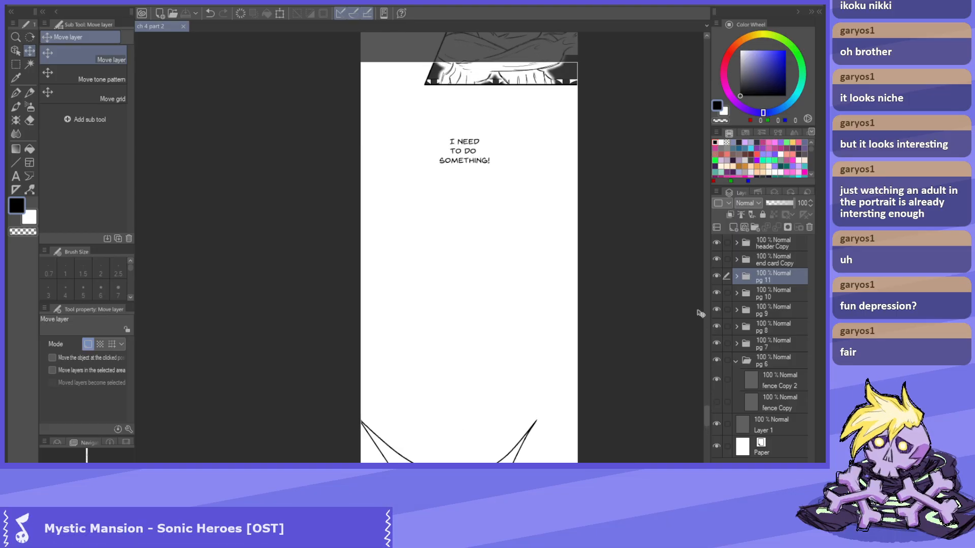
pyautogui.moveTo(704, 415)
pyautogui.mouseDown()
pyautogui.moveTo(702, 395)
pyautogui.moveTo(705, 432)
pyautogui.mouseUp()
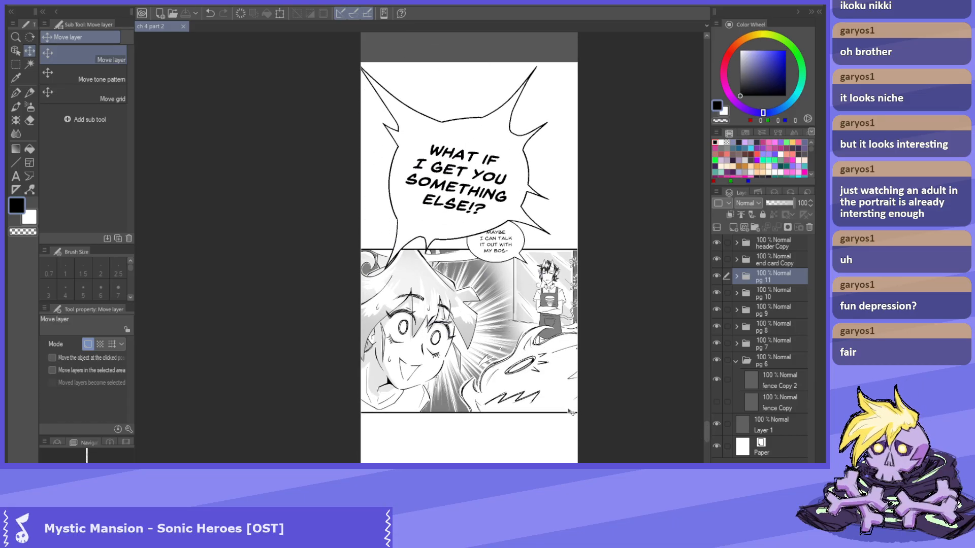
pyautogui.scroll(-3, 583, 431)
pyautogui.scroll(1, 587, 194)
pyautogui.scroll(-1, 581, 272)
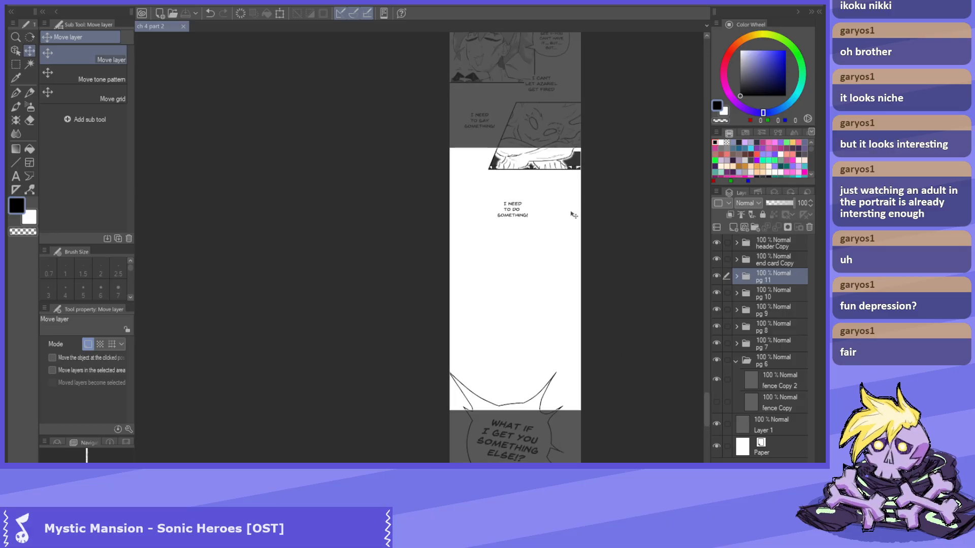
pyautogui.scroll(3, 569, 219)
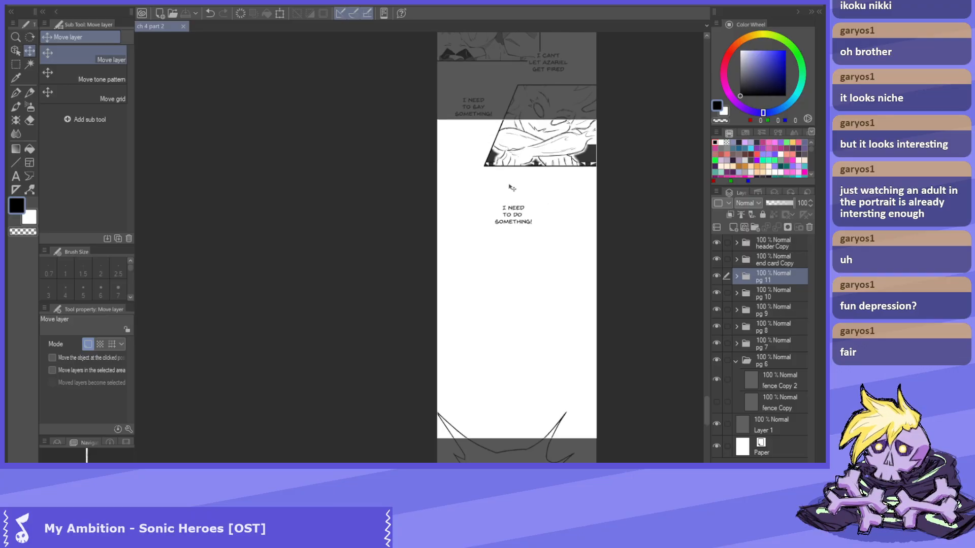
pyautogui.moveTo(706, 413); pyautogui.dragTo(704, 421)
pyautogui.scroll(-2, 461, 236)
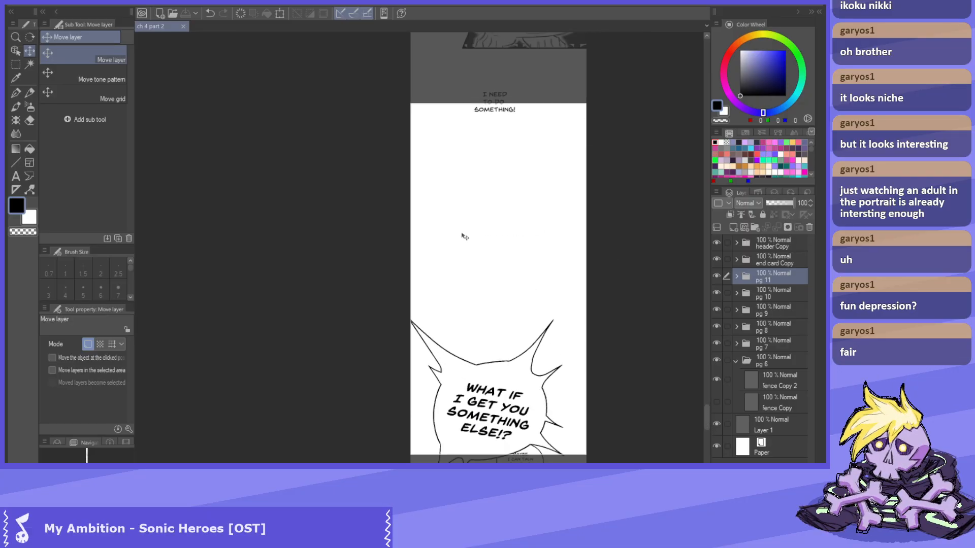
pyautogui.scroll(-2, 511, 225)
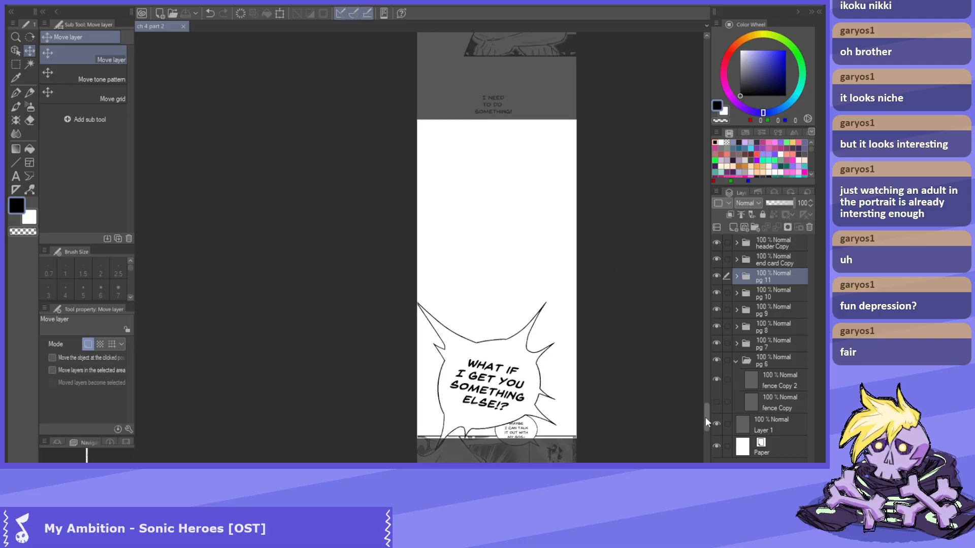
pyautogui.moveTo(705, 416); pyautogui.dragTo(702, 458)
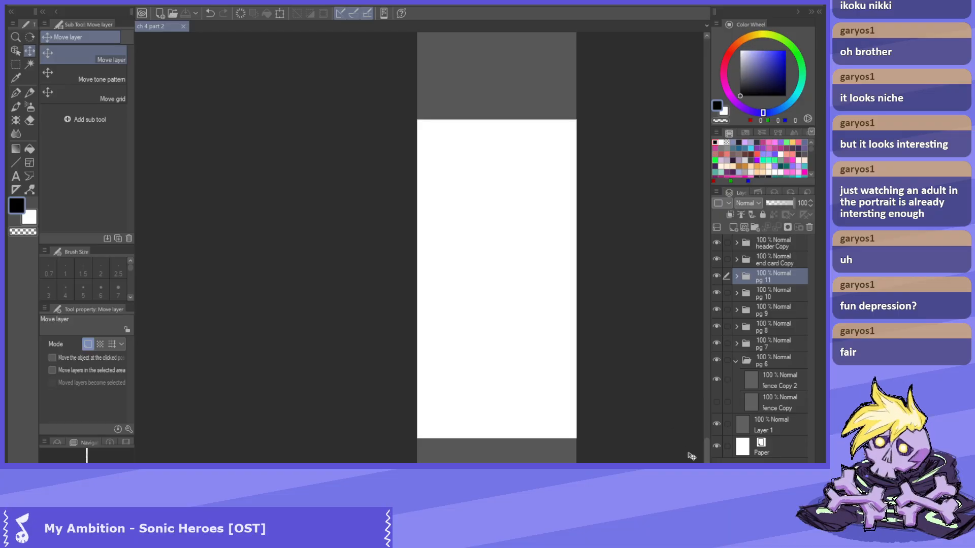
pyautogui.moveTo(708, 459)
pyautogui.mouseDown()
pyautogui.moveTo(706, 439)
pyautogui.moveTo(708, 455)
pyautogui.mouseUp()
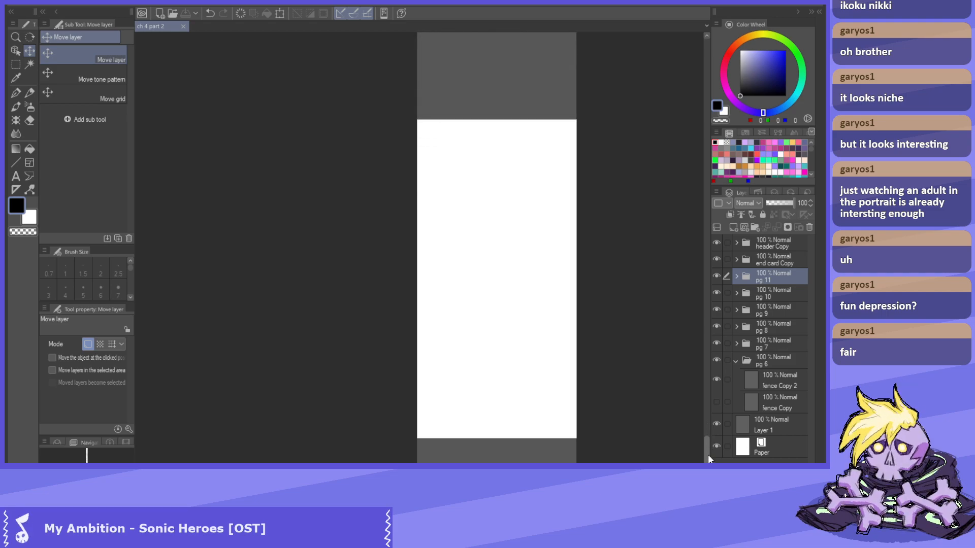
pyautogui.moveTo(708, 455)
pyautogui.mouseDown()
pyautogui.moveTo(708, 408)
pyautogui.moveTo(709, 444)
pyautogui.mouseUp()
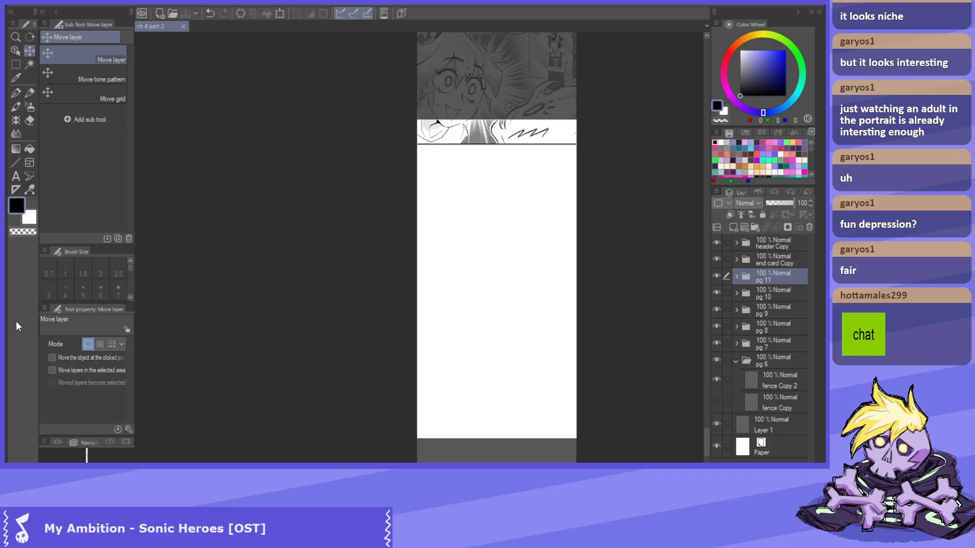
pyautogui.moveTo(707, 448); pyautogui.dragTo(716, 414)
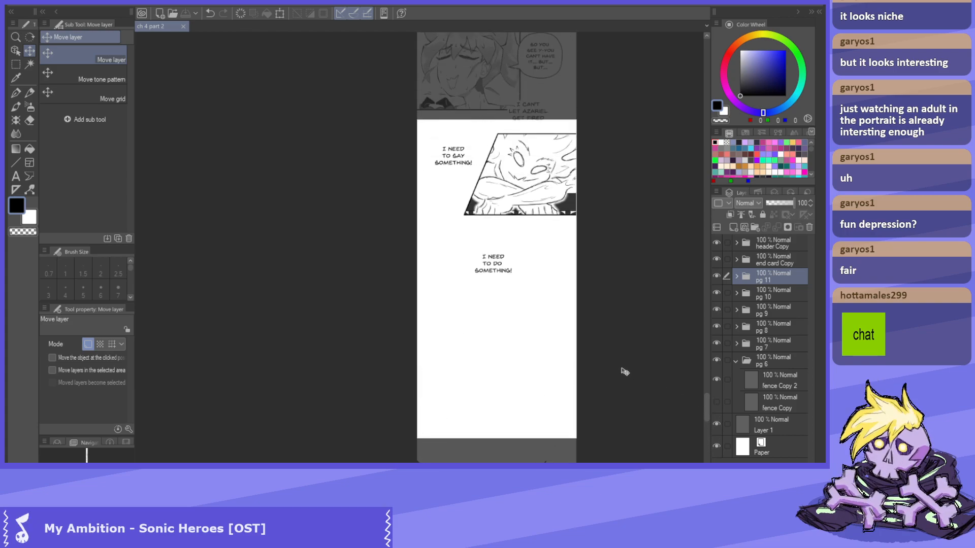
# Examine the blank canvas between the end of the page 11 panel and the end card.
pyautogui.moveTo(708, 408); pyautogui.dragTo(711, 449)
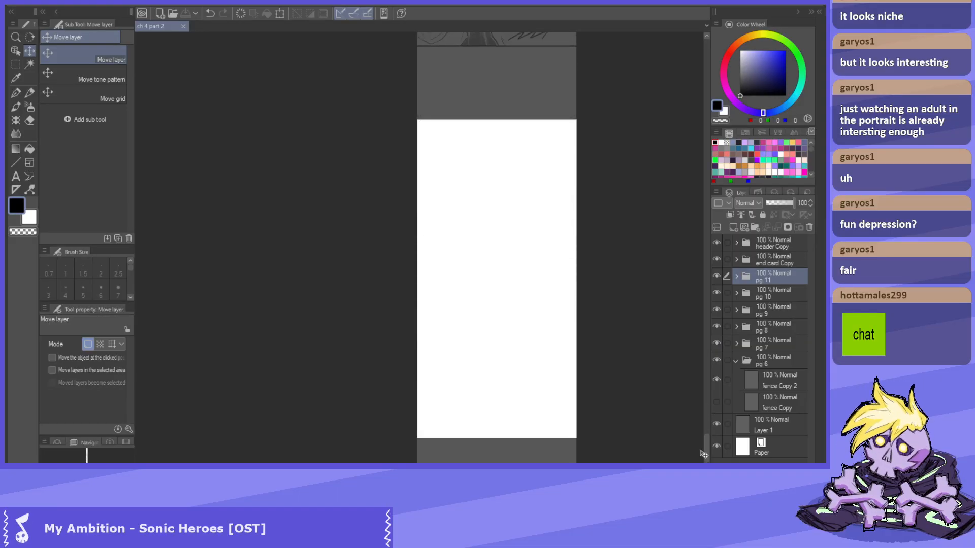
pyautogui.moveTo(706, 444); pyautogui.dragTo(683, 432)
pyautogui.scroll(-3, 327, 263)
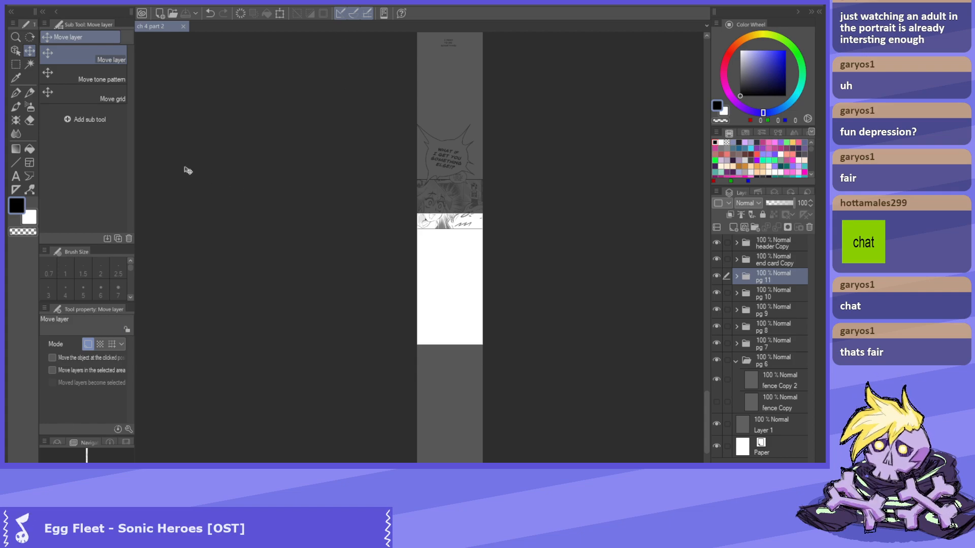
pyautogui.scroll(-2, 309, 165)
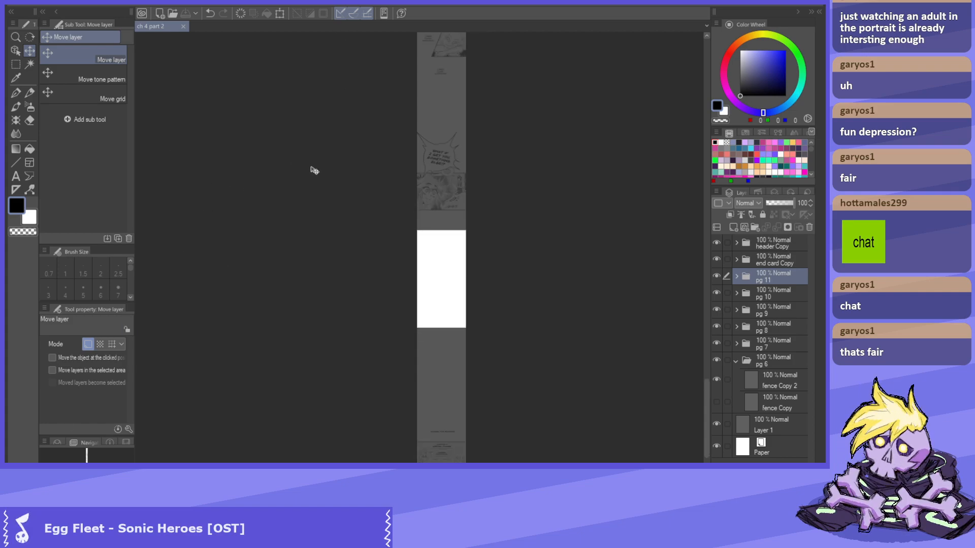
pyautogui.scroll(1, 411, 257)
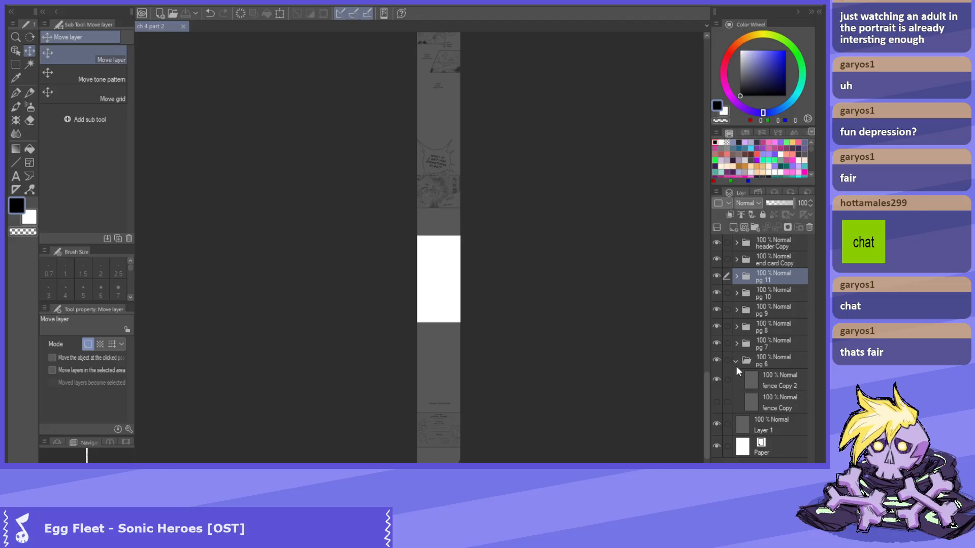
# Hide the leftover visible text layers, including "Like what? Copy", inside the text Copy 5 folder of pg 11.
pyautogui.click(737, 277)
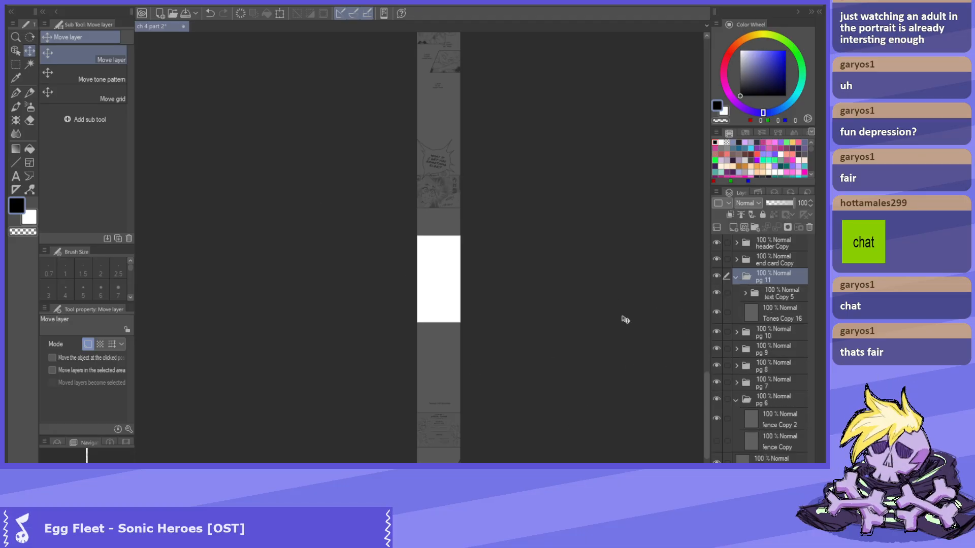
pyautogui.click(745, 293)
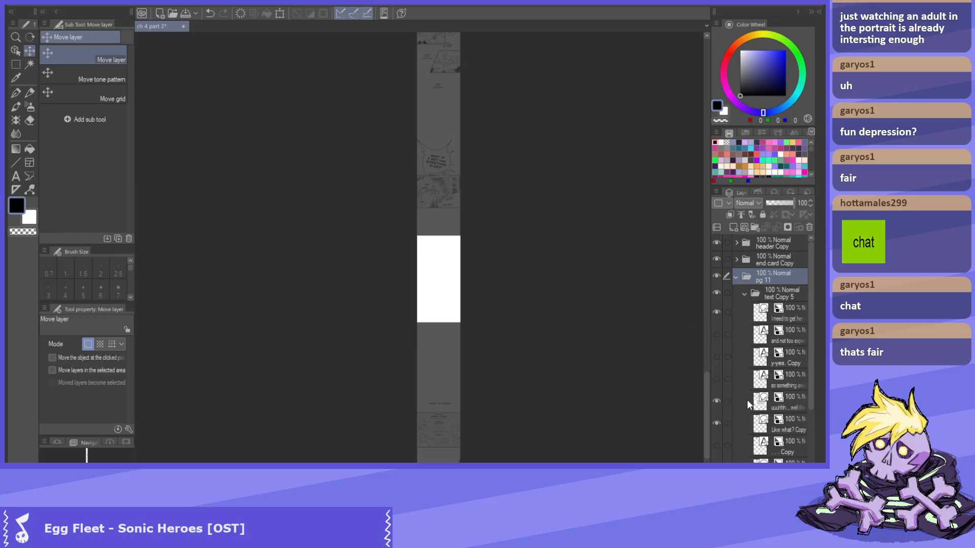
pyautogui.scroll(-3, 747, 400)
pyautogui.scroll(1, 726, 425)
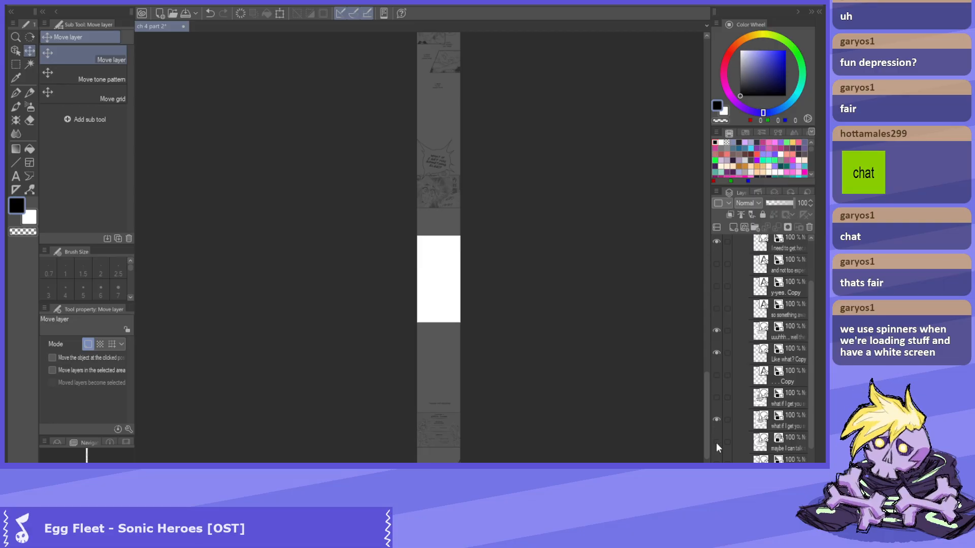
pyautogui.click(716, 443)
pyautogui.click(716, 419)
pyautogui.click(716, 419)
pyautogui.click(716, 353)
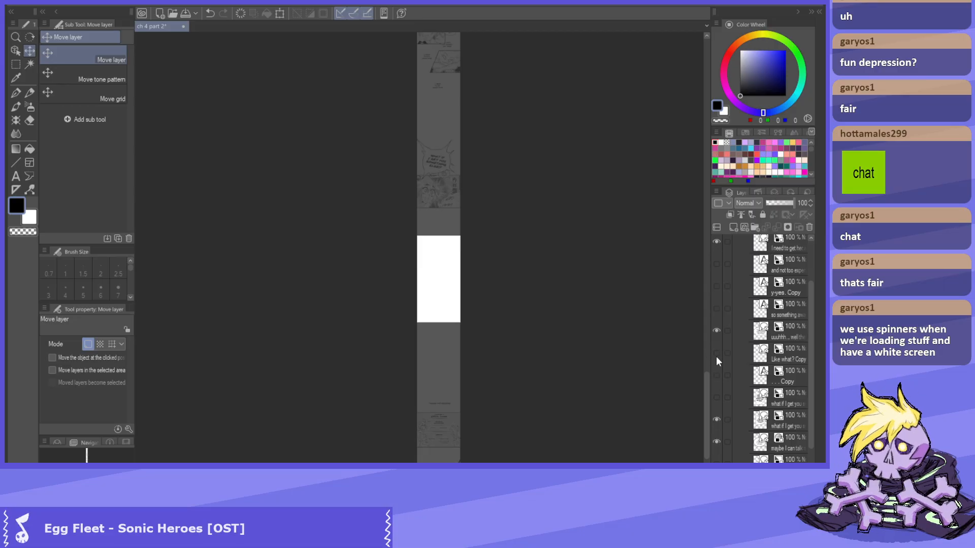
pyautogui.scroll(3, 727, 324)
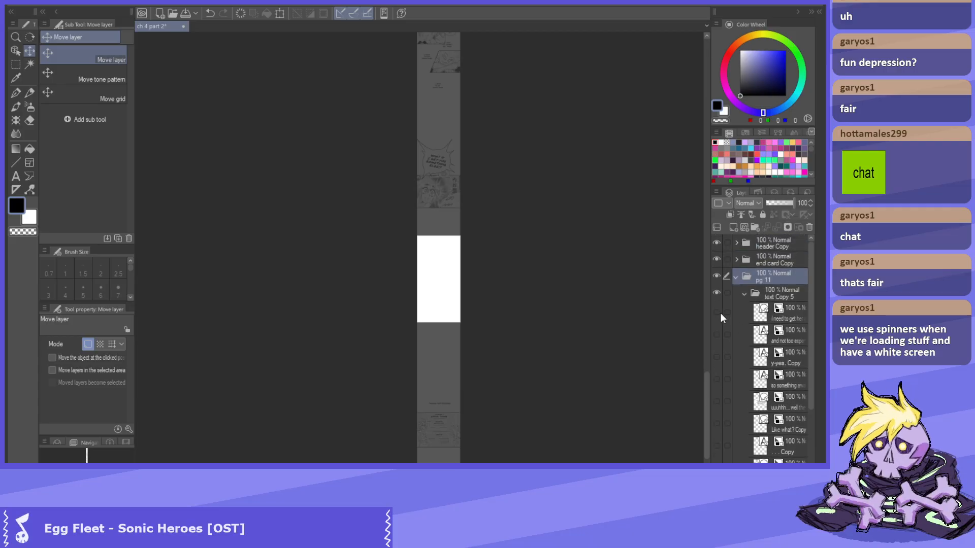
# Collapse the text Copy 5 and pg 11 folders, and save the comic file.
pyautogui.click(744, 293)
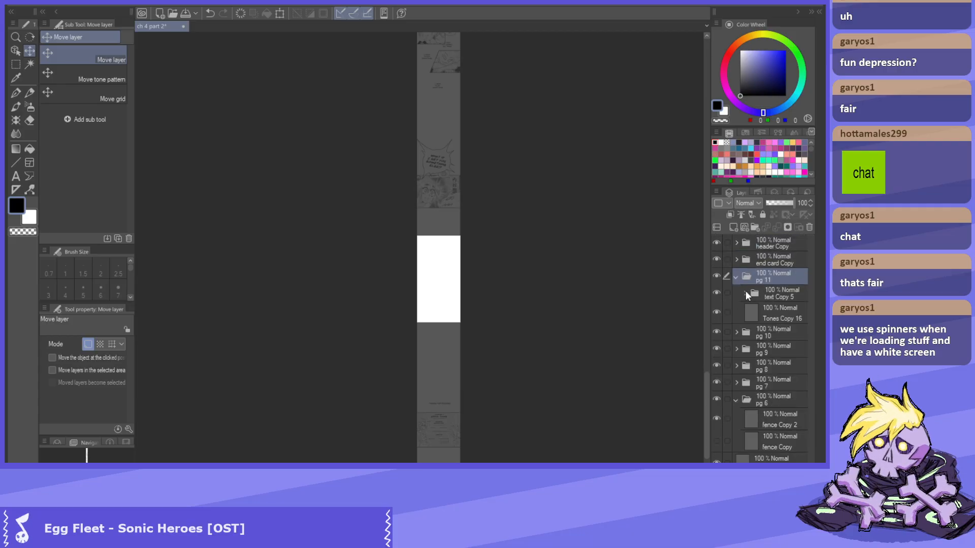
pyautogui.click(736, 277)
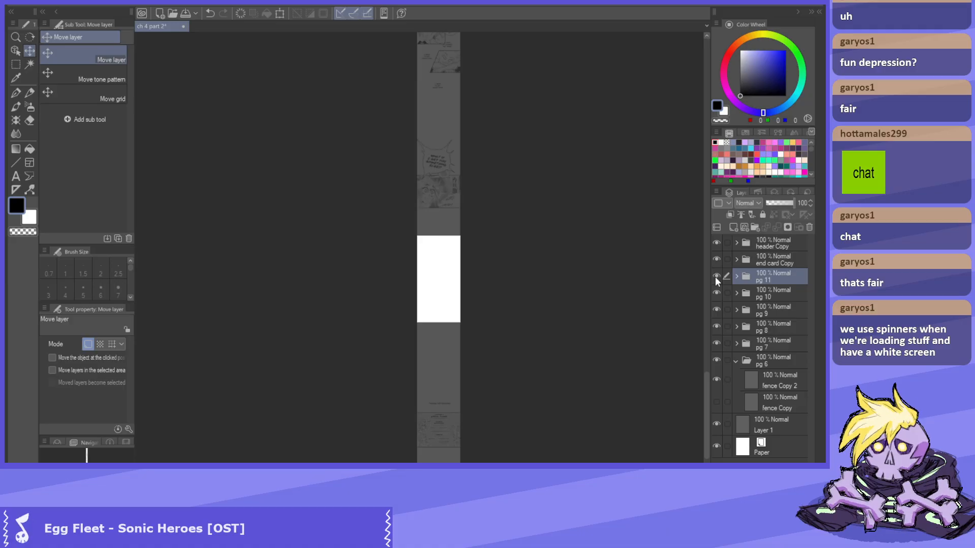
pyautogui.click(184, 15)
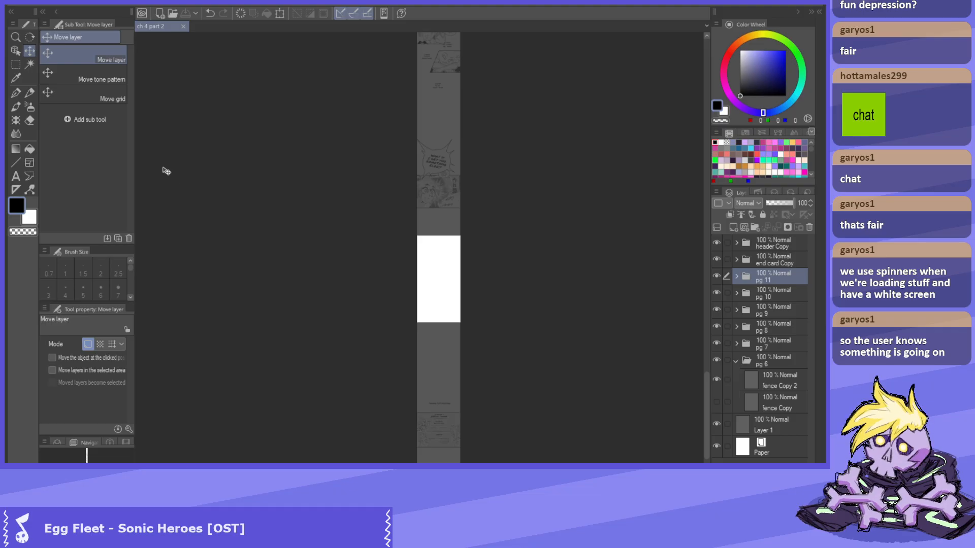
# Try to move only the end card's SPECIAL THANKS layer up toward page 11, and undo the move.
pyautogui.press('o')
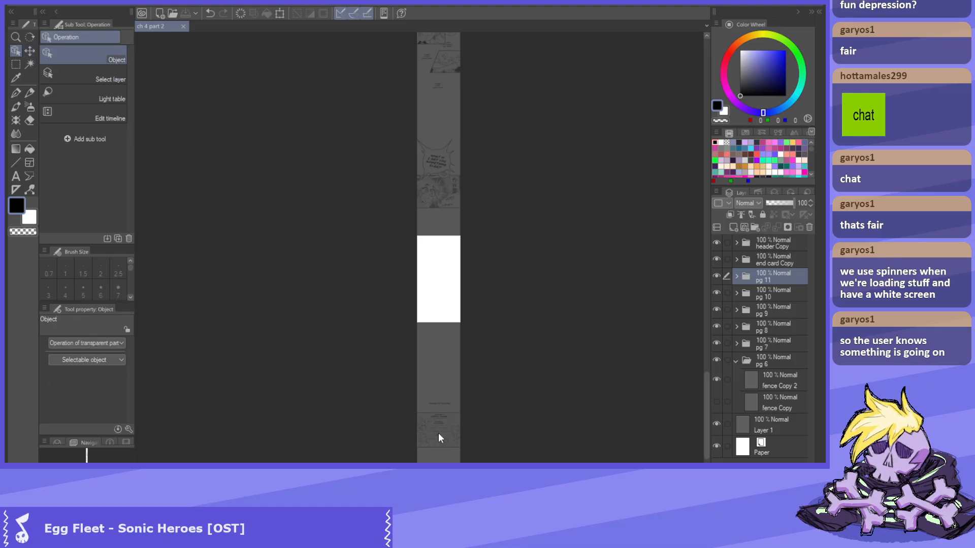
pyautogui.scroll(2, 439, 429)
pyautogui.click(457, 412)
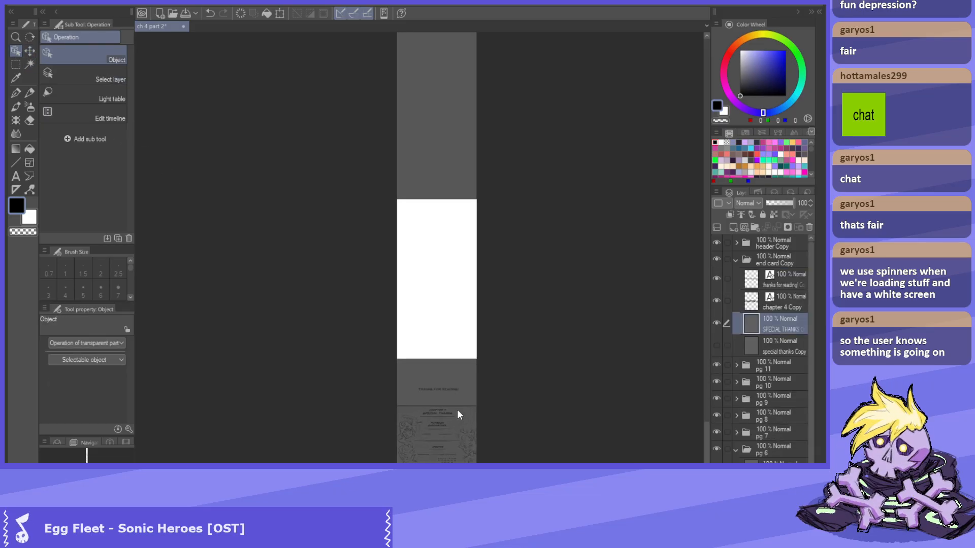
pyautogui.scroll(-1, 457, 409)
pyautogui.press('k')
pyautogui.moveTo(446, 427); pyautogui.dragTo(450, 332)
pyautogui.hotkey('ctrl', 'z')
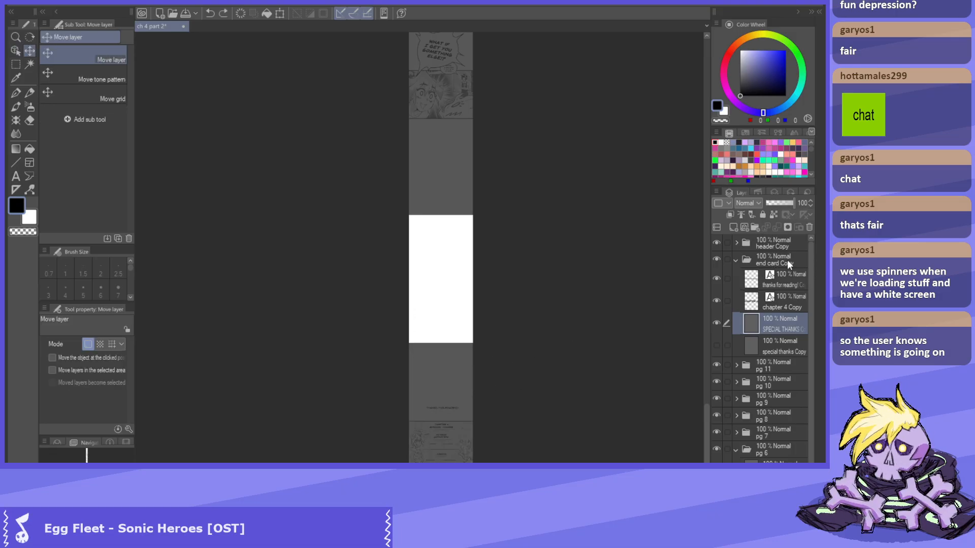
# Move the whole end card Copy folder up so it sits closer below the page 11 panel, and save the file.
pyautogui.click(772, 260)
pyautogui.click(735, 260)
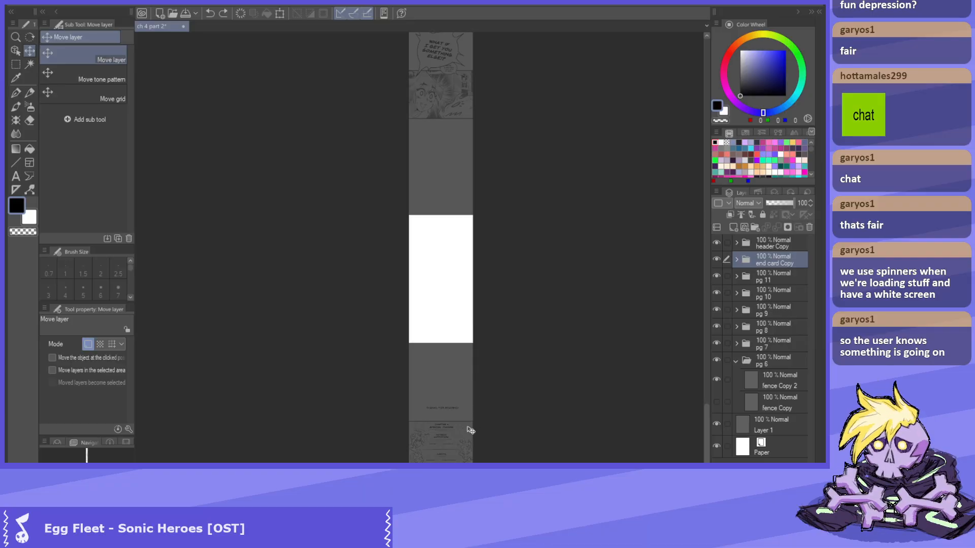
pyautogui.moveTo(459, 424); pyautogui.dragTo(474, 220)
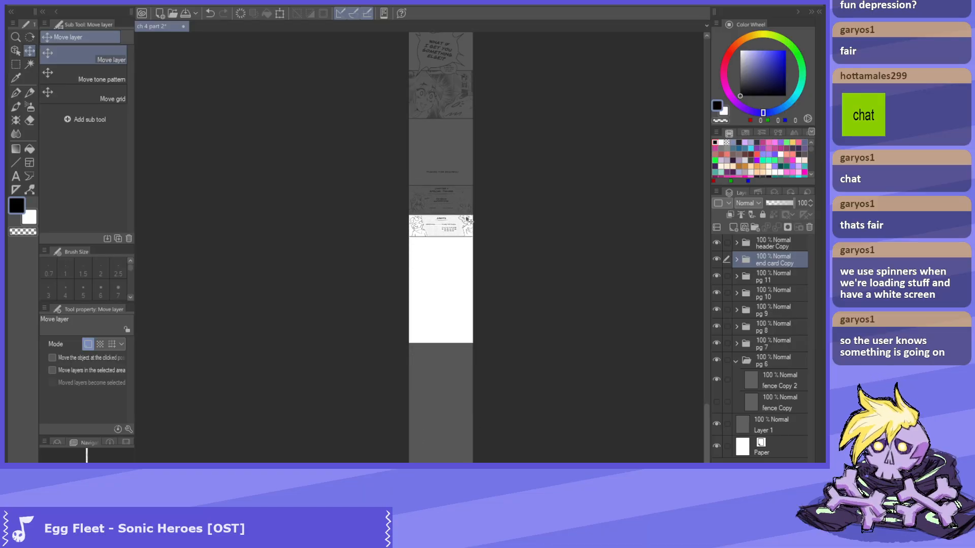
pyautogui.click(183, 15)
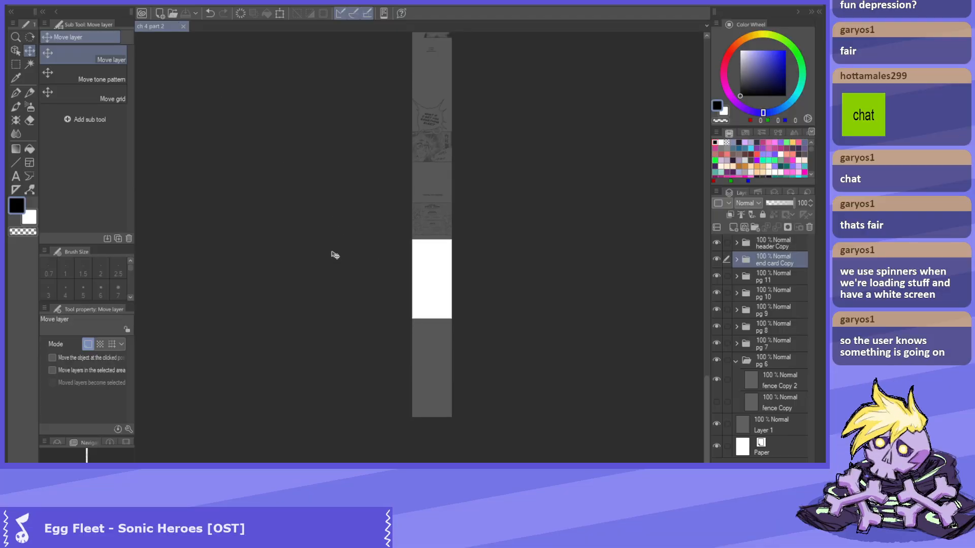
# Crop the canvas from its lower edge to remove most of the blank space beneath the end card, leaving a short white margin.
pyautogui.scroll(1, 453, 329)
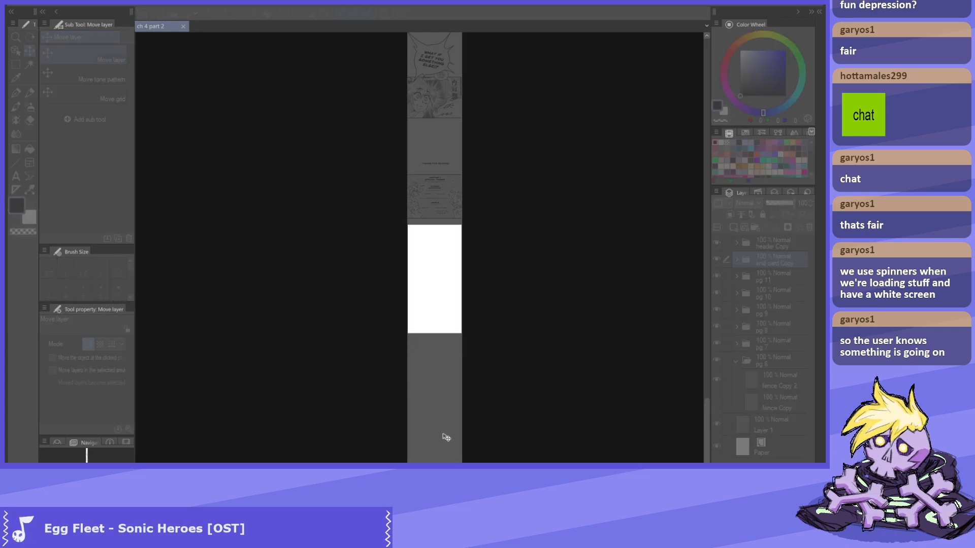
pyautogui.moveTo(445, 438); pyautogui.dragTo(449, 276)
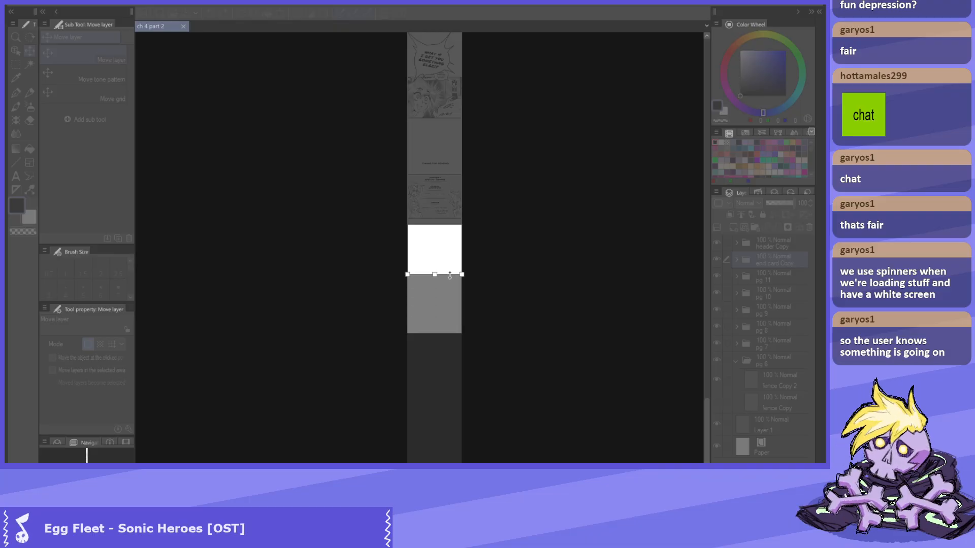
pyautogui.scroll(2, 453, 243)
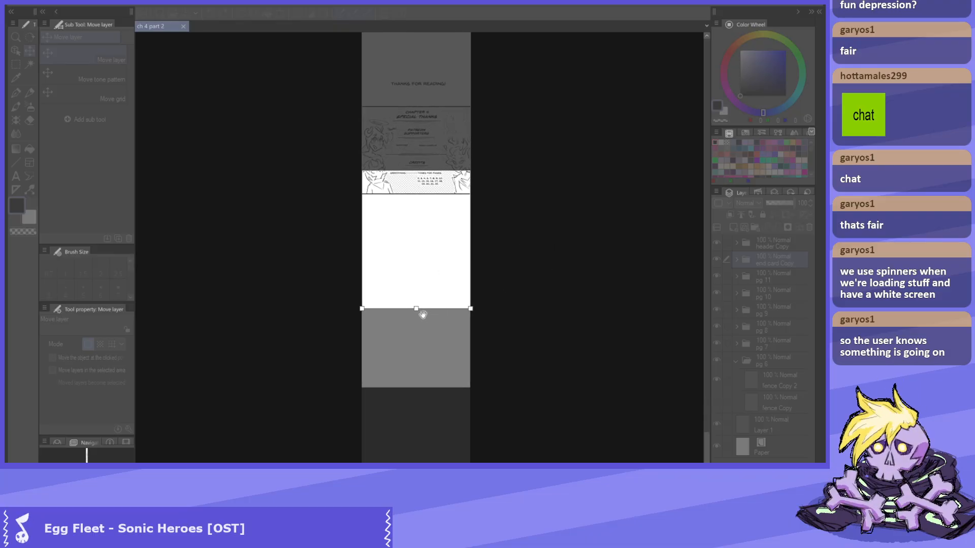
pyautogui.moveTo(415, 309); pyautogui.dragTo(416, 312)
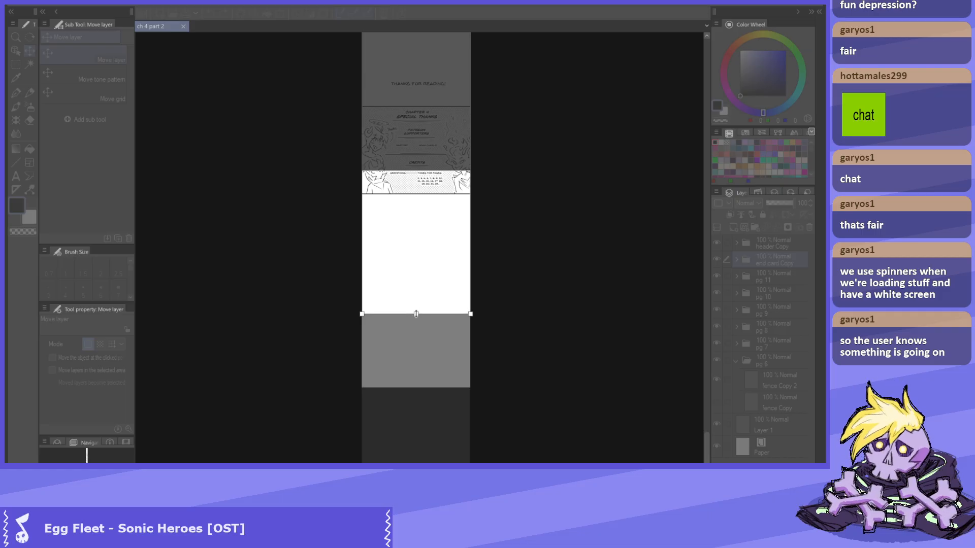
pyautogui.moveTo(415, 314); pyautogui.dragTo(416, 301)
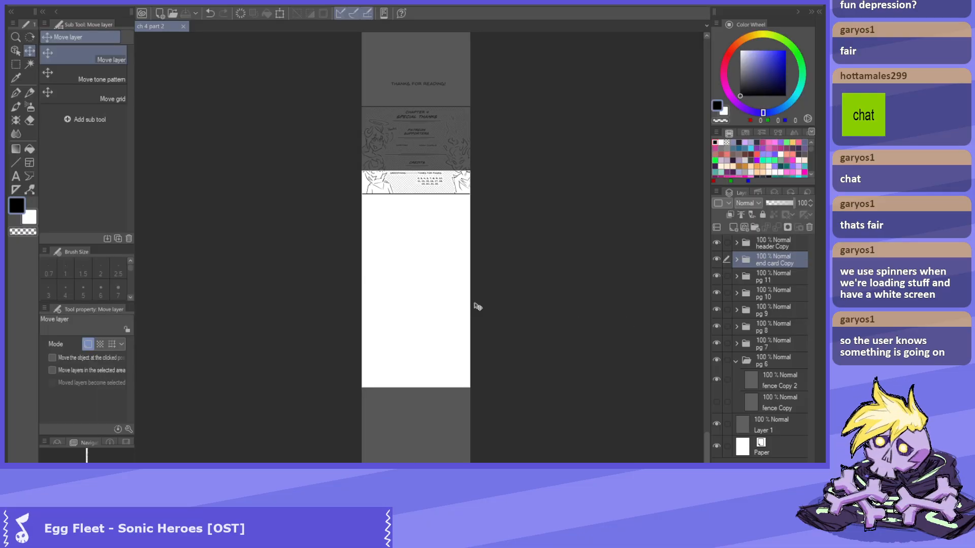
# Examine the middle and later panels of the resized comic strip at various magnifications.
pyautogui.scroll(5, 437, 274)
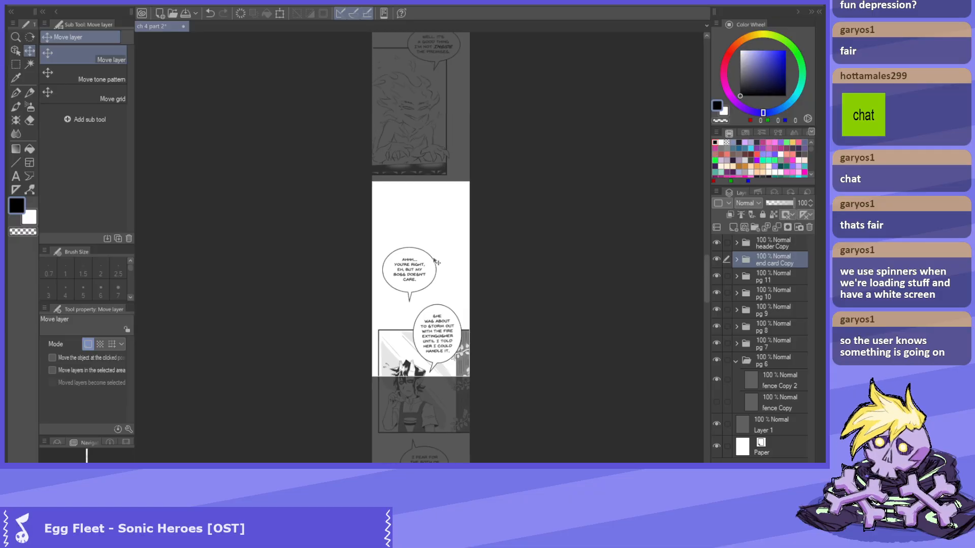
pyautogui.scroll(-3, 434, 266)
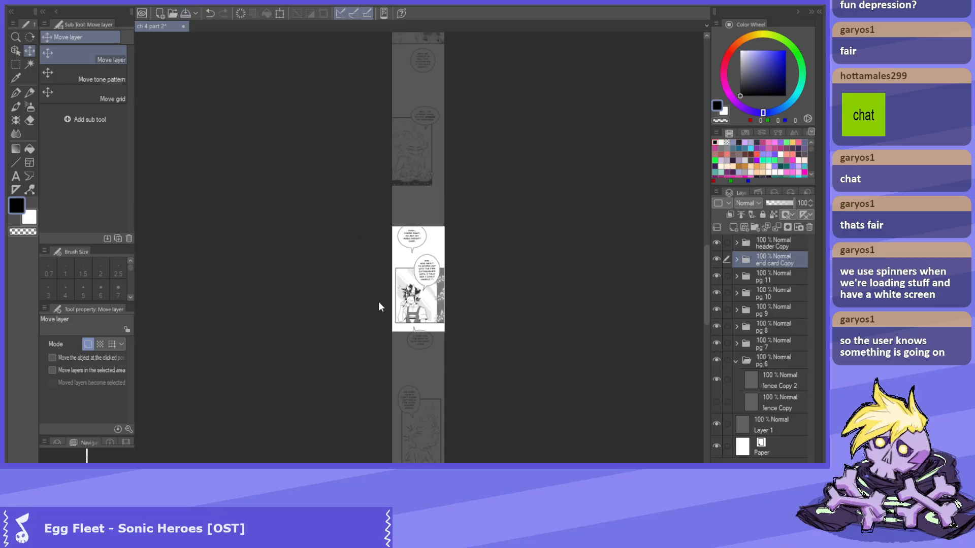
pyautogui.moveTo(710, 256); pyautogui.dragTo(672, 356)
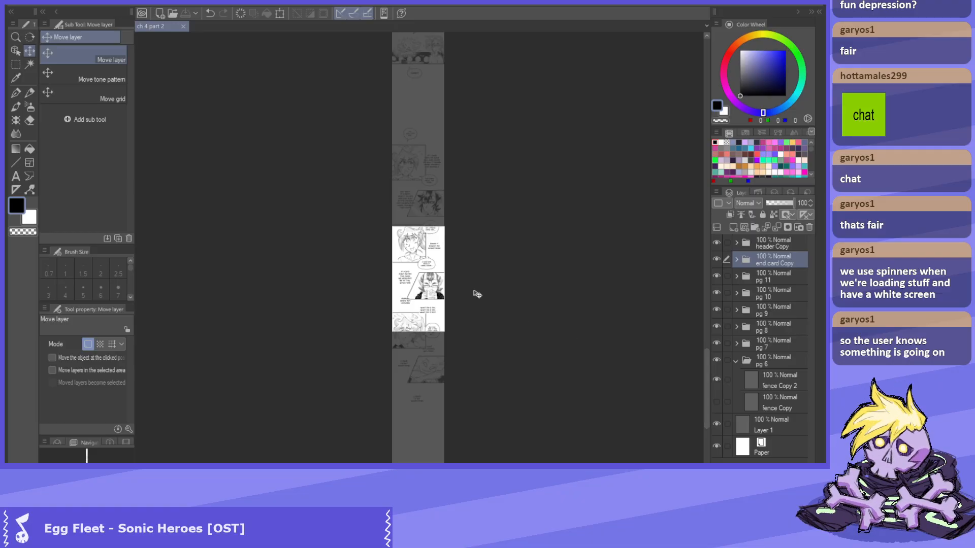
pyautogui.scroll(1, 446, 283)
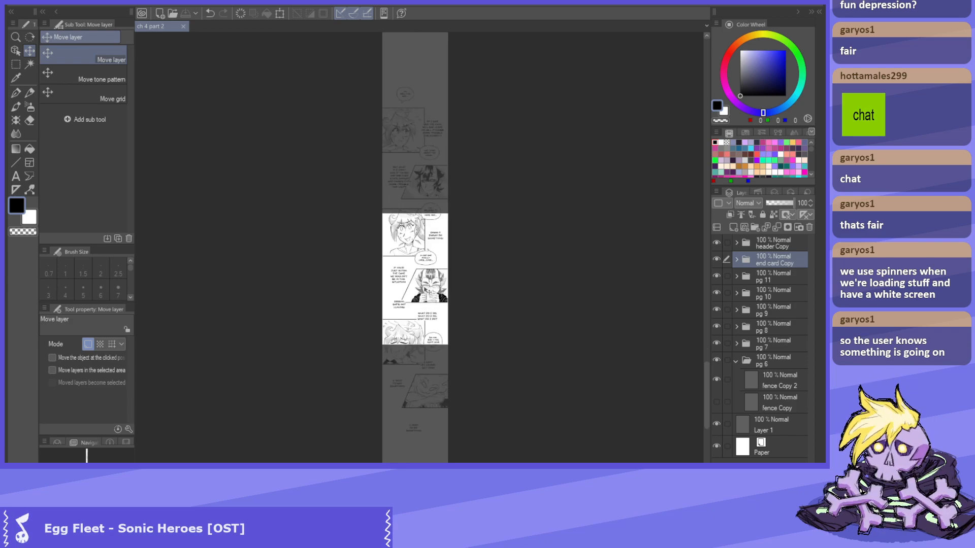
pyautogui.scroll(3, 433, 311)
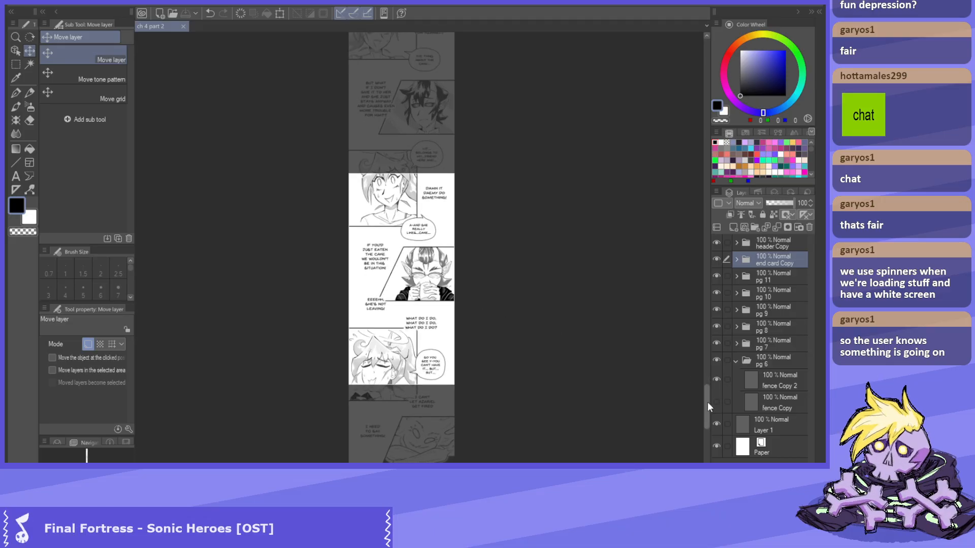
# Examine the whole comic strip from the title header down through the pages to page 11.
pyautogui.moveTo(708, 401); pyautogui.dragTo(626, 111)
pyautogui.scroll(10, 428, 148)
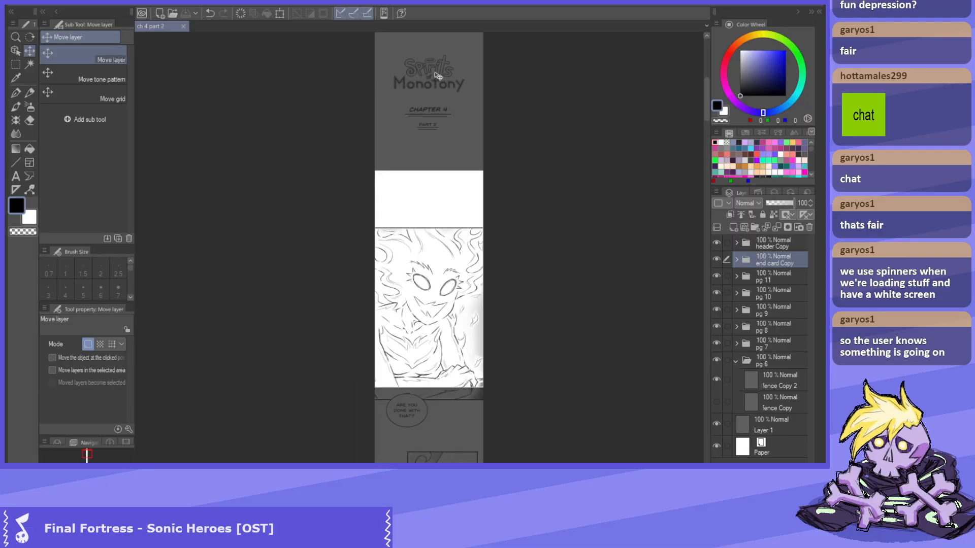
pyautogui.scroll(3, 452, 222)
pyautogui.scroll(3, 446, 192)
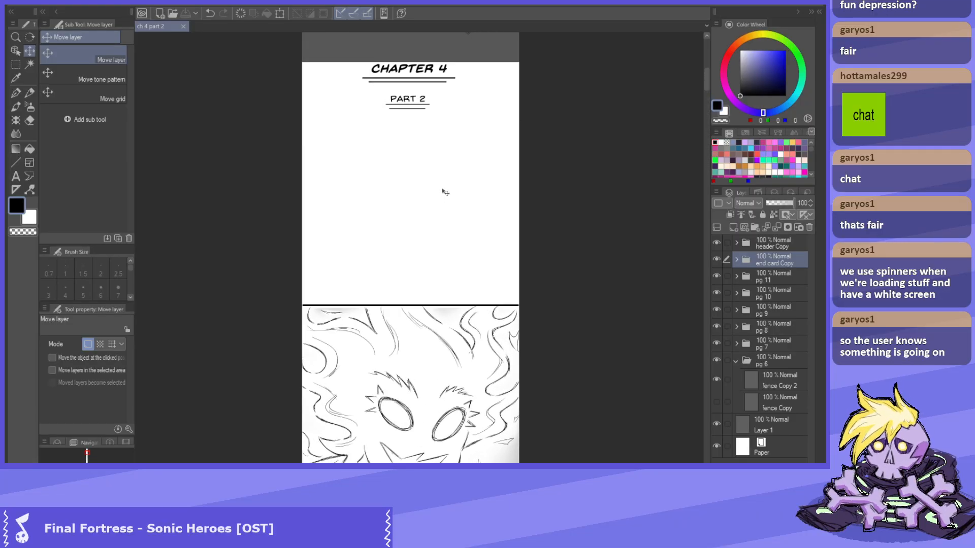
pyautogui.moveTo(705, 83); pyautogui.dragTo(705, 64)
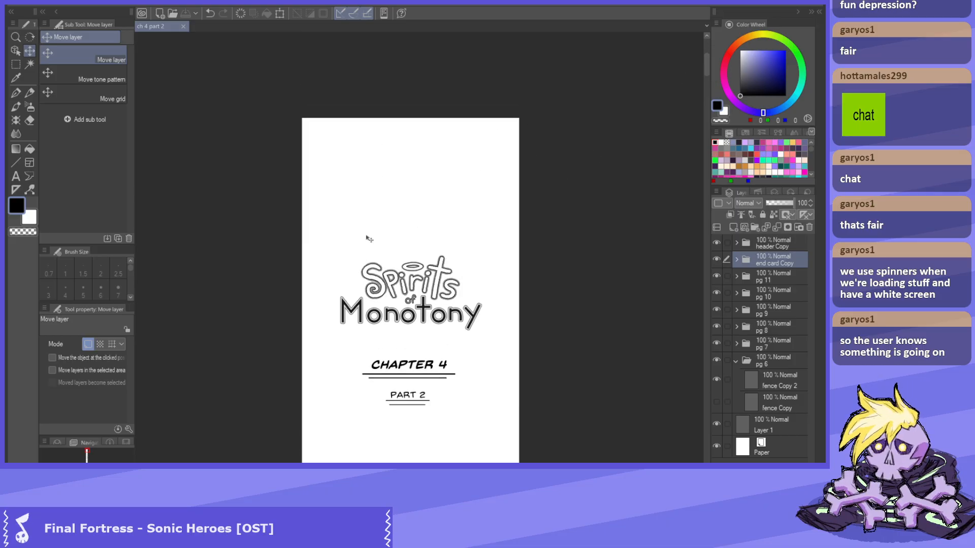
pyautogui.moveTo(706, 67)
pyautogui.mouseDown()
pyautogui.moveTo(705, 86)
pyautogui.moveTo(712, 60)
pyautogui.moveTo(712, 116)
pyautogui.moveTo(708, 62)
pyautogui.moveTo(710, 71)
pyautogui.mouseUp()
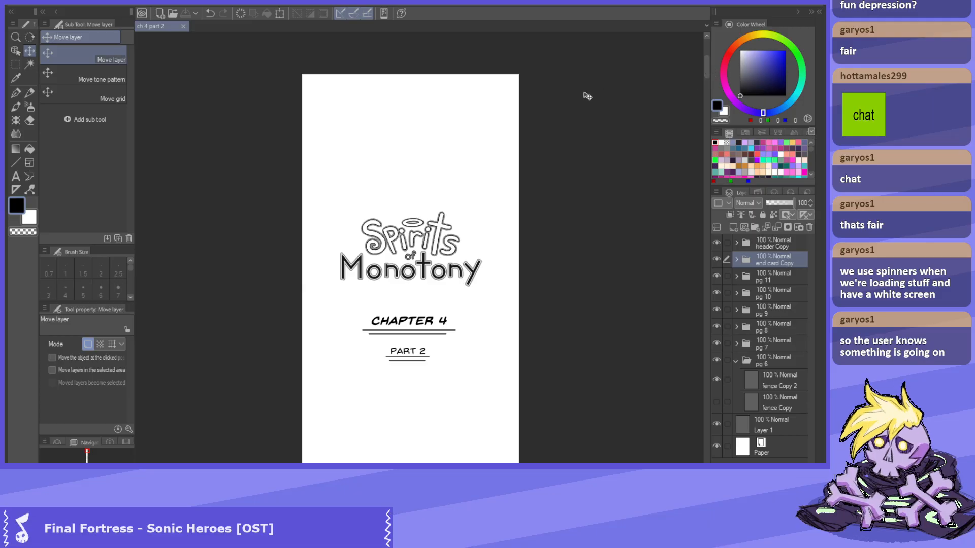
pyautogui.moveTo(706, 66); pyautogui.dragTo(709, 106)
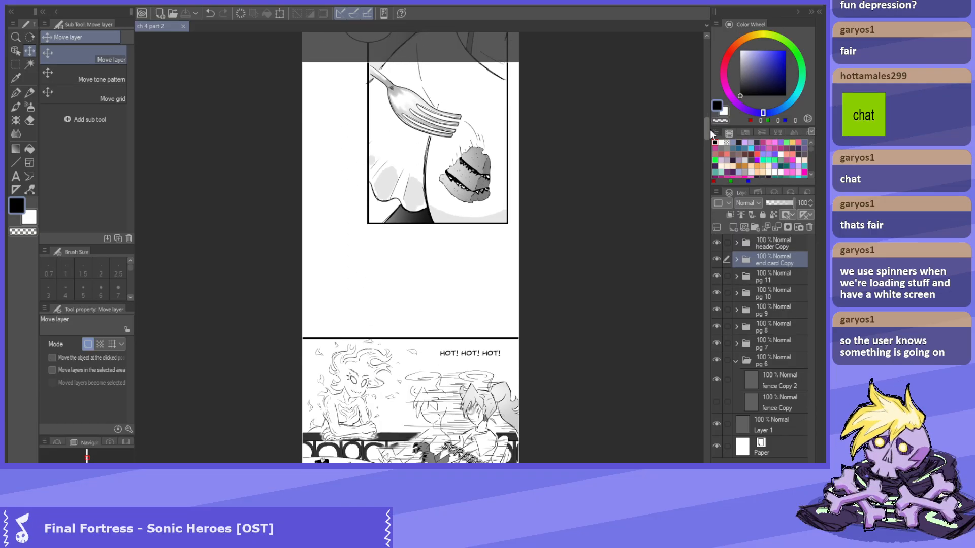
pyautogui.moveTo(709, 142); pyautogui.dragTo(710, 148)
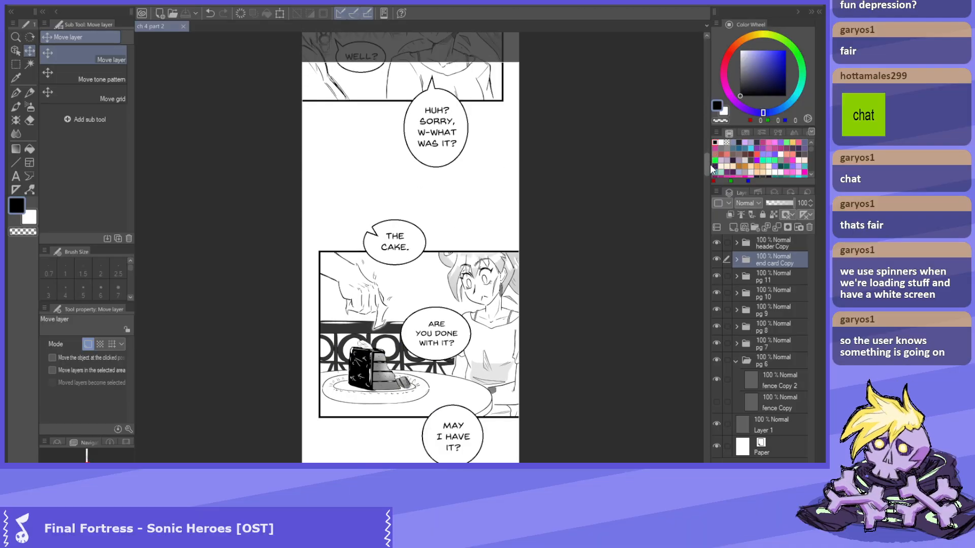
pyautogui.moveTo(710, 163); pyautogui.dragTo(715, 228)
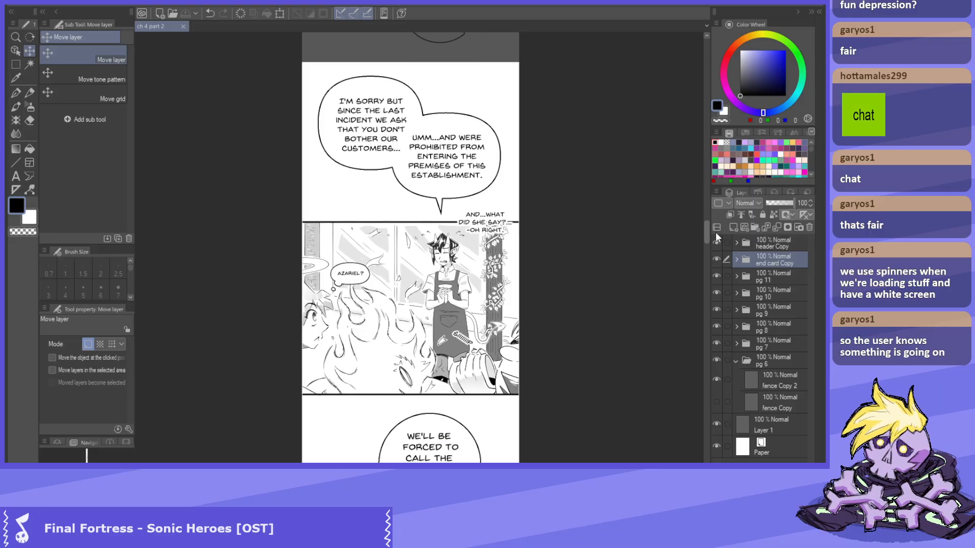
pyautogui.moveTo(716, 238); pyautogui.dragTo(697, 462)
pyautogui.scroll(-4, 546, 450)
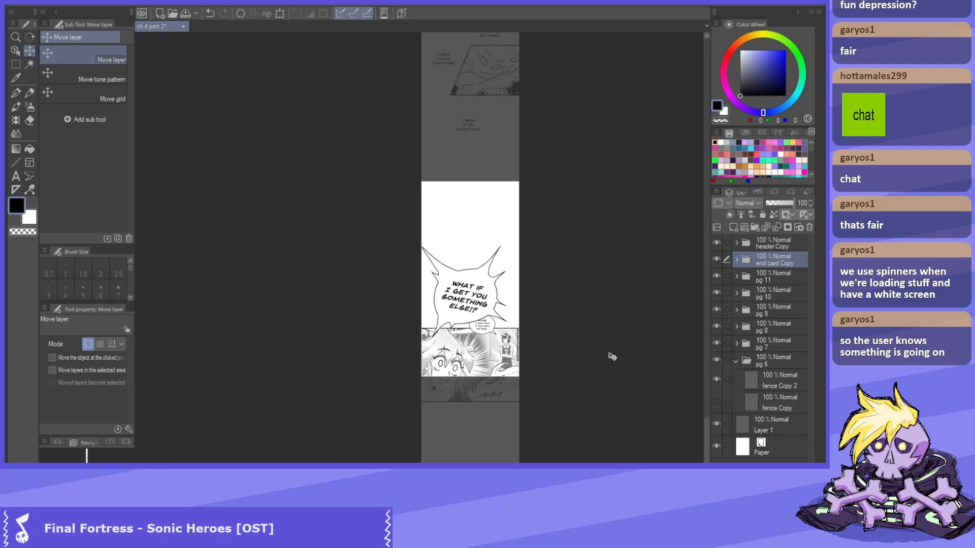
# Select the pg 11 and end card Copy folders together.
pyautogui.click(782, 278)
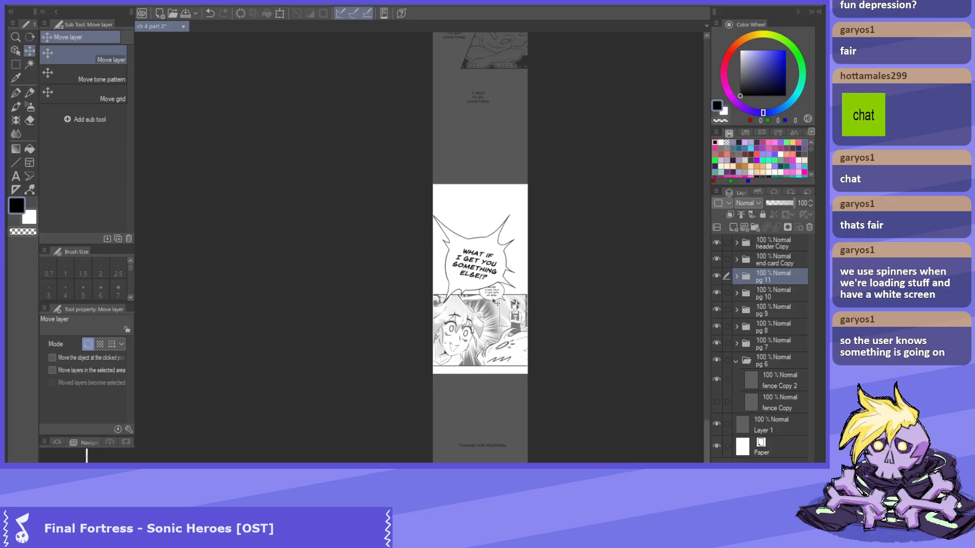
pyautogui.keyDown('ctrl'); pyautogui.click(785, 261); pyautogui.keyUp('ctrl')
pyautogui.scroll(1, 519, 305)
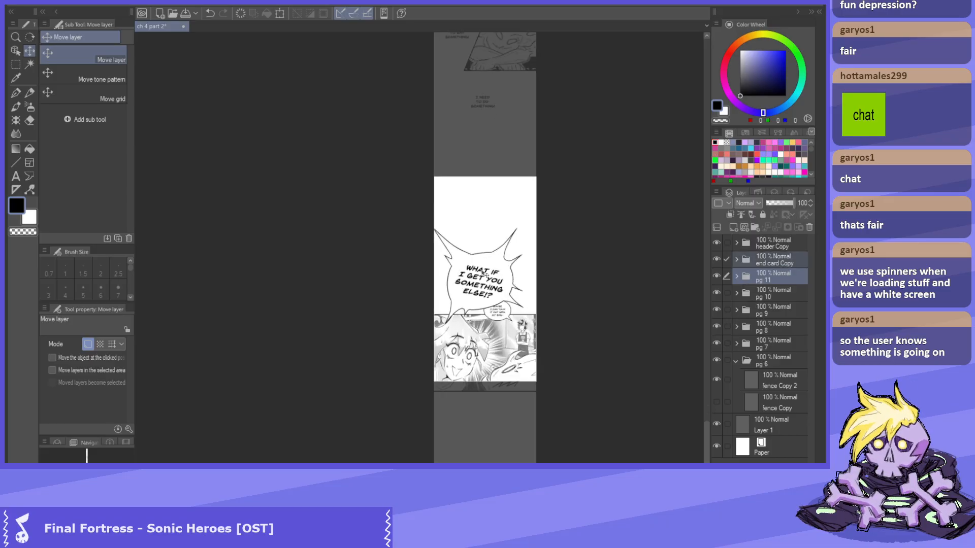
# Try to move the pg 11 and end card Copy folders down together, and undo the move.
pyautogui.moveTo(487, 289); pyautogui.dragTo(484, 328)
pyautogui.scroll(1, 516, 85)
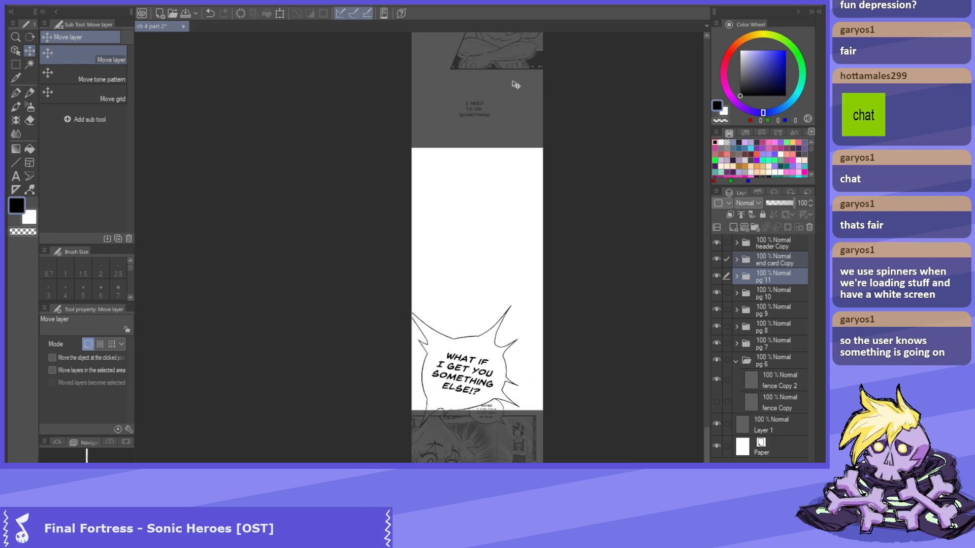
pyautogui.hotkey('ctrl', 'z')
# Move the pg 11 and end card Copy folders down together, widening the gap below "I NEED TO DO SOMETHING!", and save the file.
pyautogui.scroll(-2, 472, 152)
pyautogui.scroll(3, 471, 355)
pyautogui.scroll(-3, 511, 151)
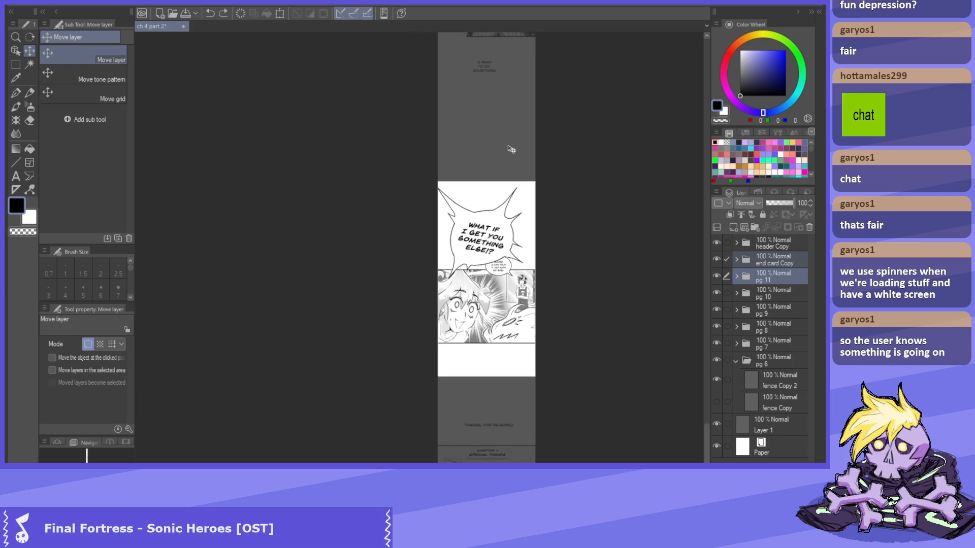
pyautogui.scroll(3, 500, 244)
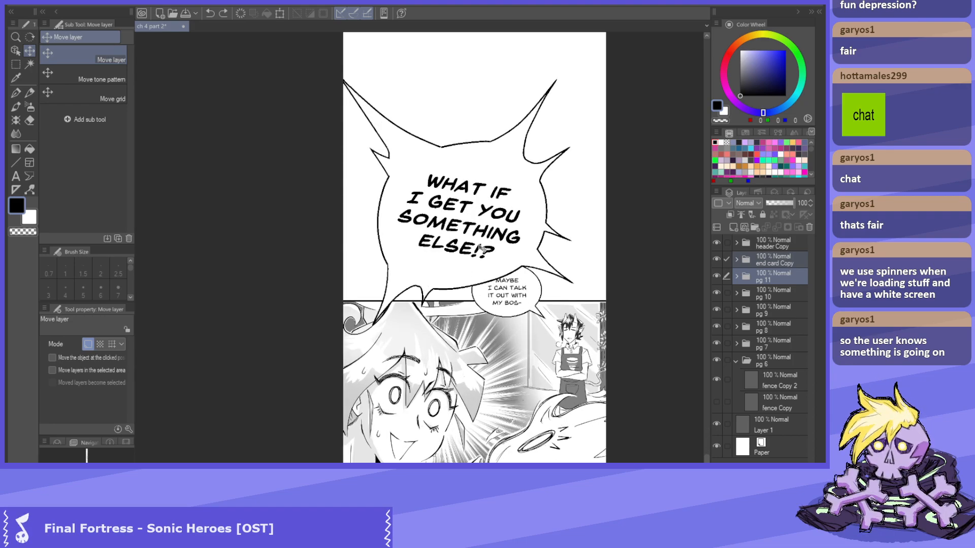
pyautogui.moveTo(477, 259); pyautogui.dragTo(526, 365)
pyautogui.scroll(5, 513, 239)
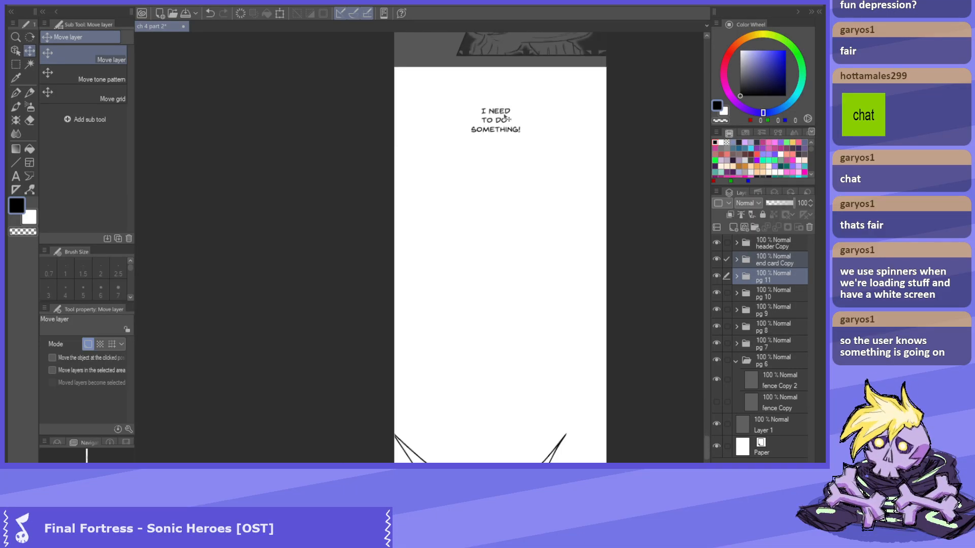
pyautogui.moveTo(705, 445); pyautogui.dragTo(705, 457)
pyautogui.scroll(-1, 575, 177)
pyautogui.scroll(2, 575, 176)
pyautogui.scroll(-1, 574, 213)
pyautogui.moveTo(707, 452)
pyautogui.mouseDown()
pyautogui.moveTo(708, 419)
pyautogui.moveTo(709, 461)
pyautogui.mouseUp()
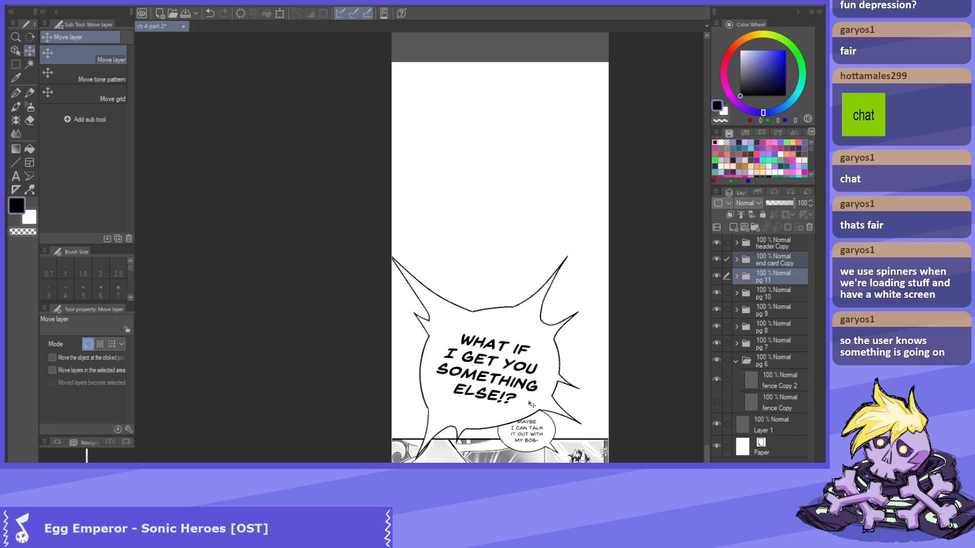
# Examine the spacing between page 10's last panels and page 11's speech balloon at various magnifications.
pyautogui.scroll(10, 530, 405)
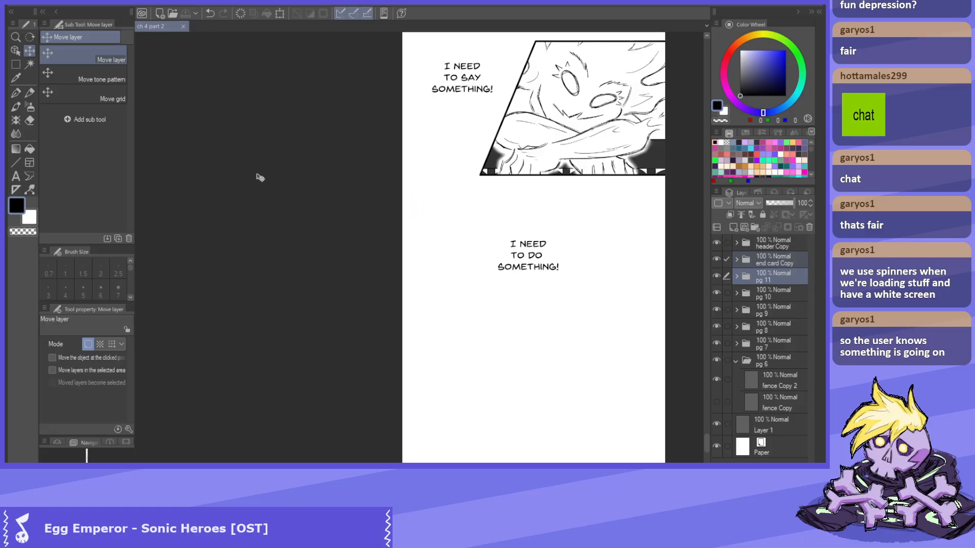
pyautogui.scroll(-3, 257, 174)
pyautogui.scroll(4, 420, 159)
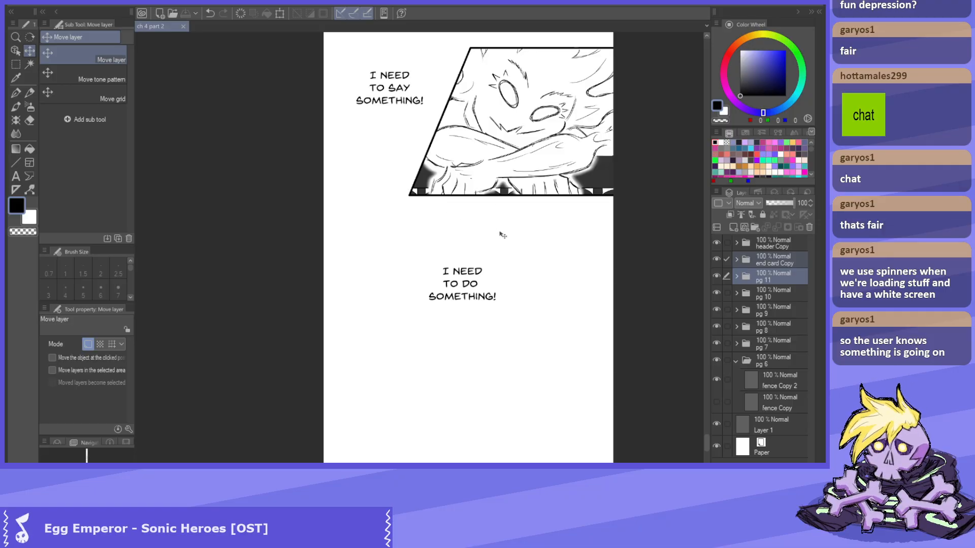
pyautogui.scroll(2, 501, 233)
pyautogui.scroll(-2, 504, 184)
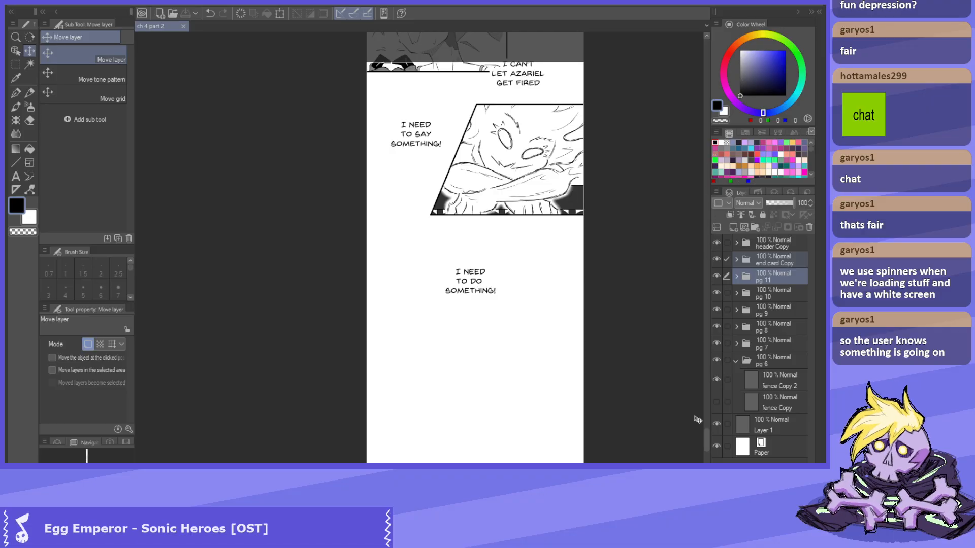
pyautogui.moveTo(706, 432)
pyautogui.mouseDown()
pyautogui.moveTo(702, 453)
pyautogui.moveTo(700, 437)
pyautogui.mouseUp()
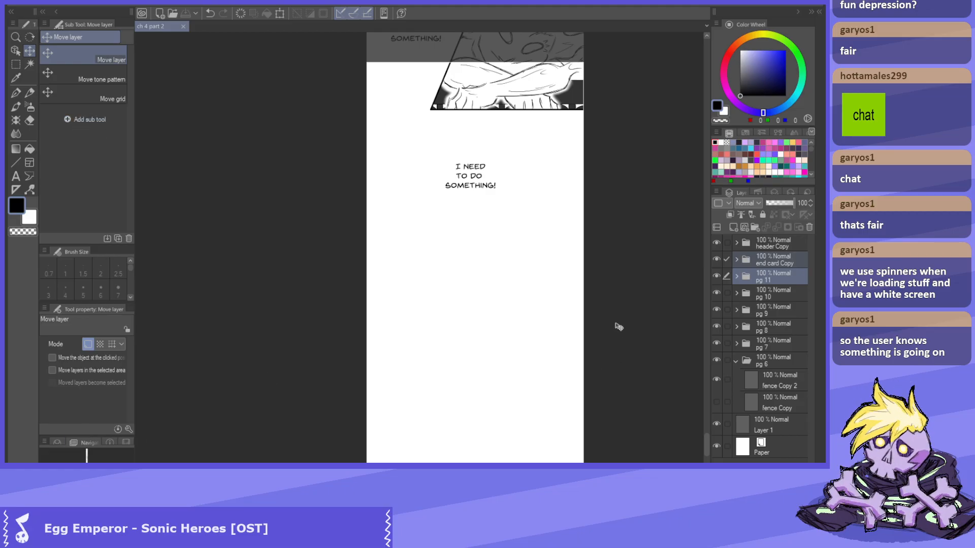
pyautogui.scroll(-10, 704, 447)
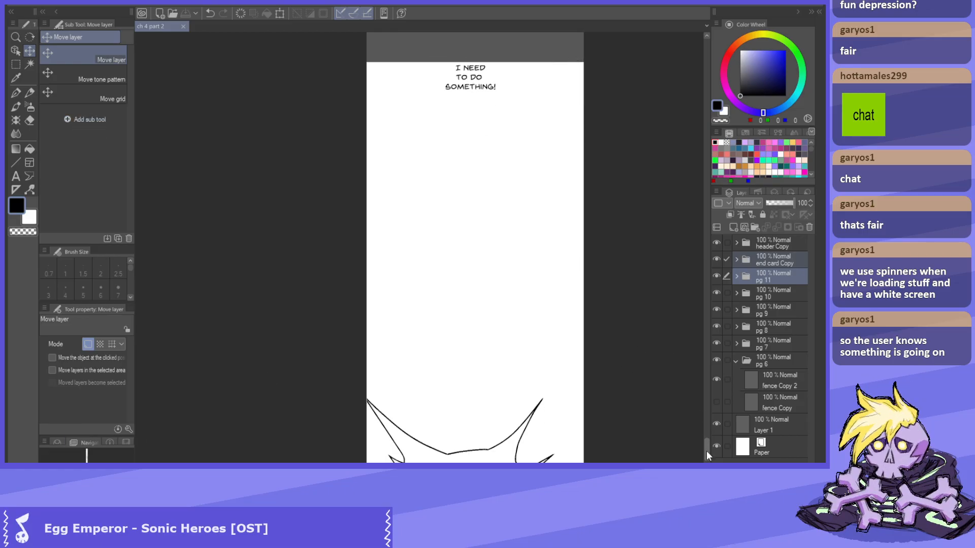
pyautogui.scroll(-5, 347, 323)
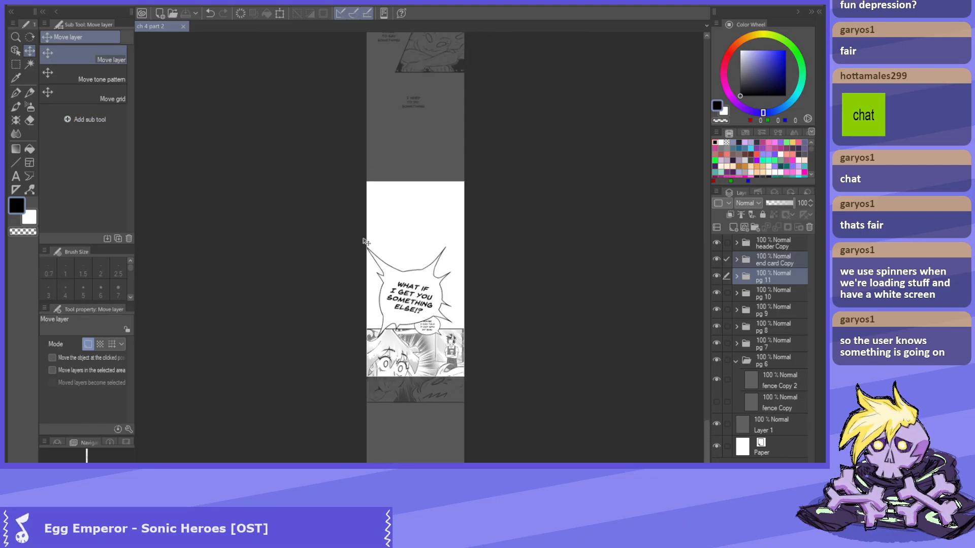
pyautogui.scroll(3, 433, 119)
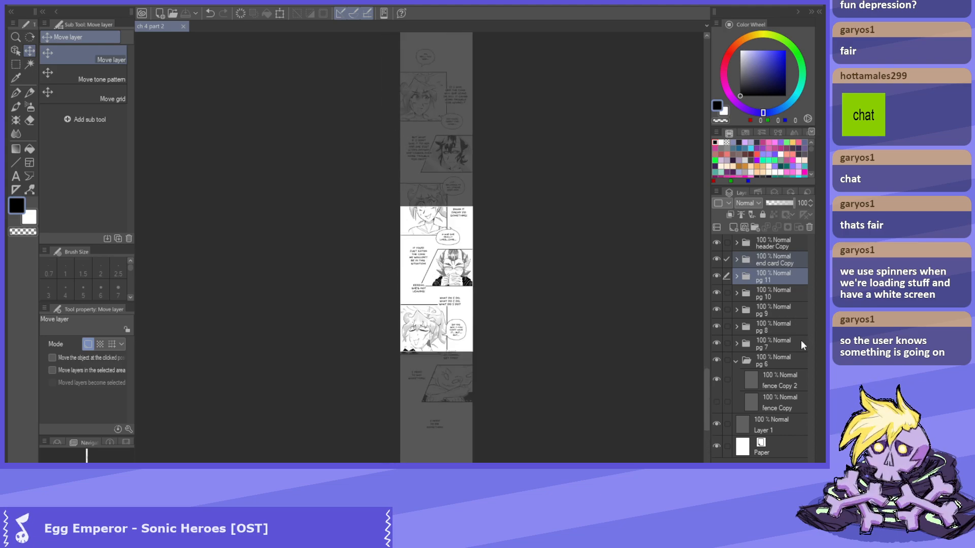
# Add a new layer named "gradient" directly above the pg 11 folder.
pyautogui.click(765, 297)
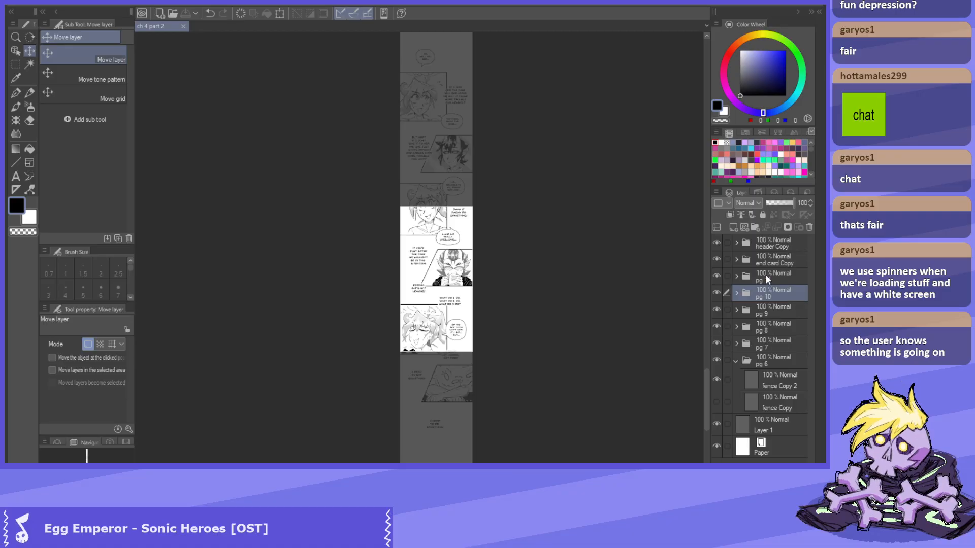
pyautogui.click(733, 228)
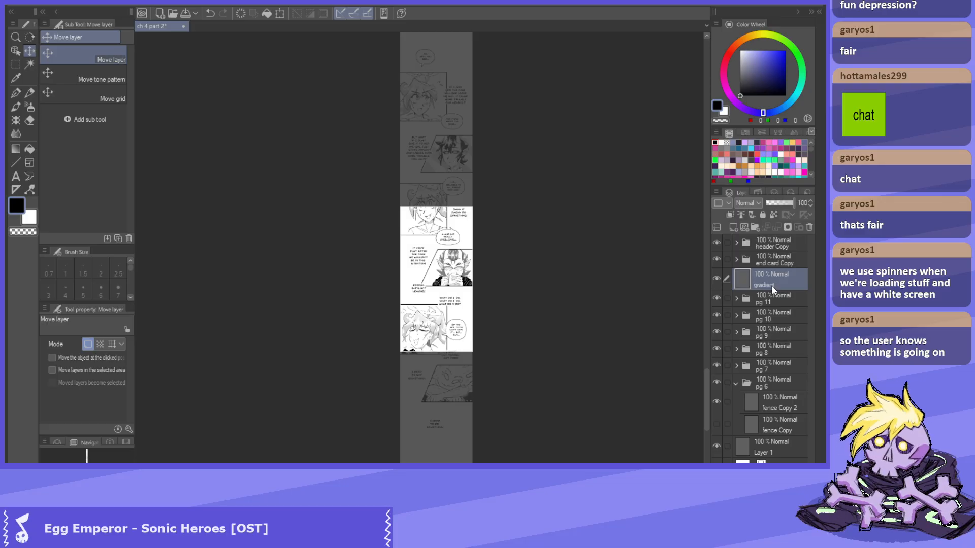
pyautogui.click(16, 161)
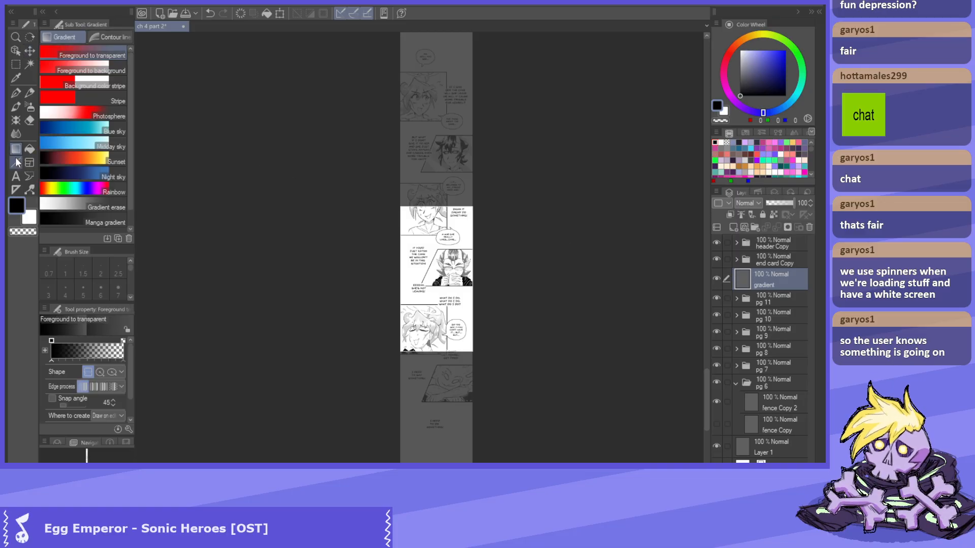
pyautogui.click(17, 162)
pyautogui.click(16, 151)
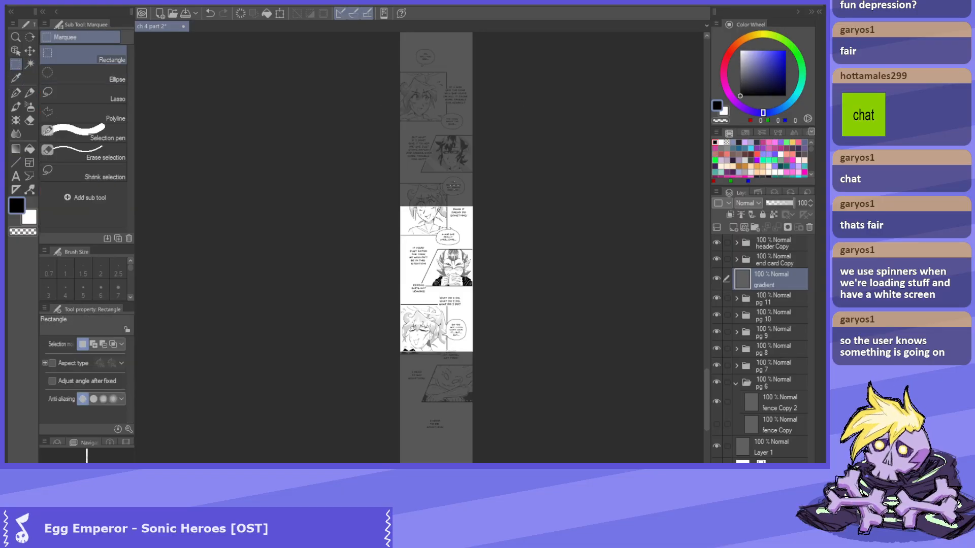
# Check the original Pg 10 page file for reference and close it.
pyautogui.scroll(-1, 466, 221)
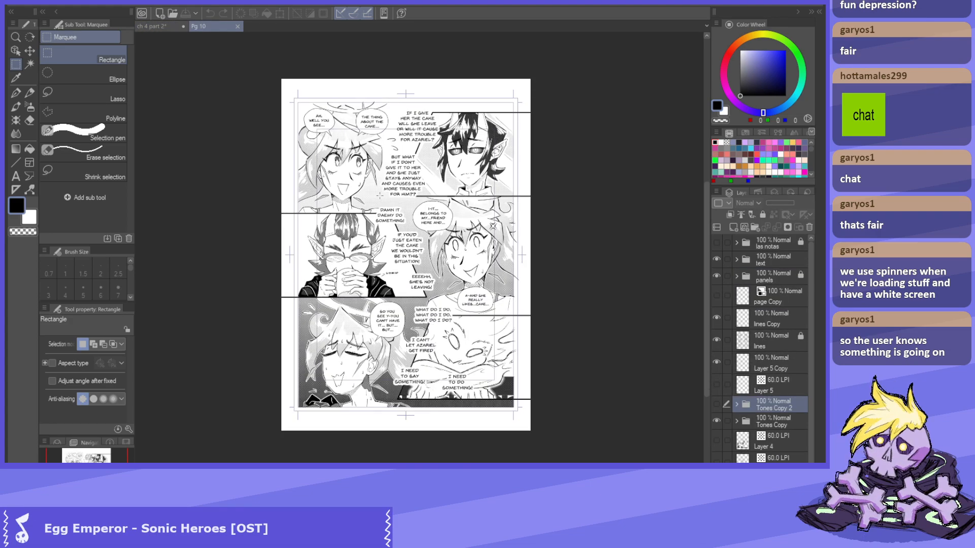
pyautogui.click(238, 27)
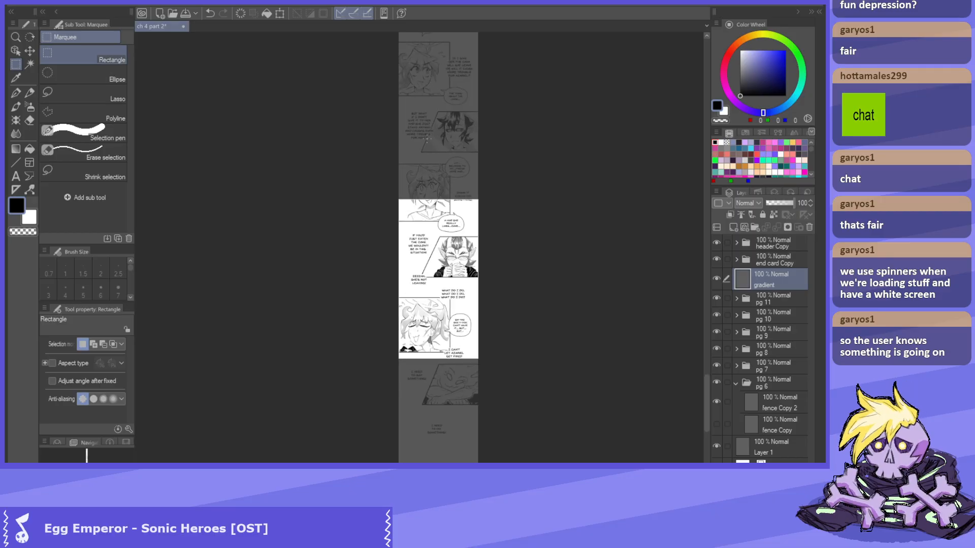
# Fill a tall full-width rectangle covering page 10 down to page 11's speech balloon with black on the gradient layer, and deselect it.
pyautogui.scroll(2, 391, 134)
pyautogui.scroll(-2, 300, 49)
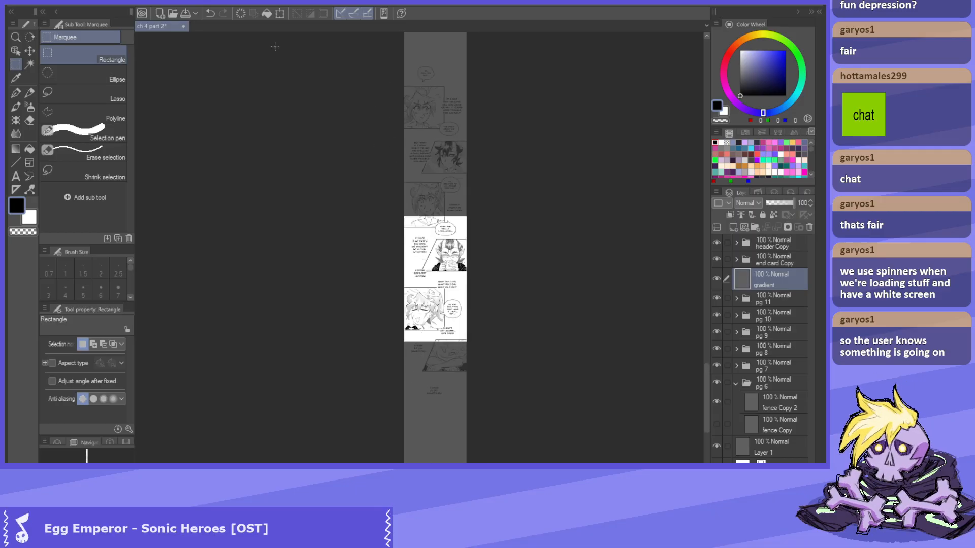
pyautogui.moveTo(392, 50); pyautogui.dragTo(486, 460)
pyautogui.moveTo(439, 214); pyautogui.dragTo(421, 212)
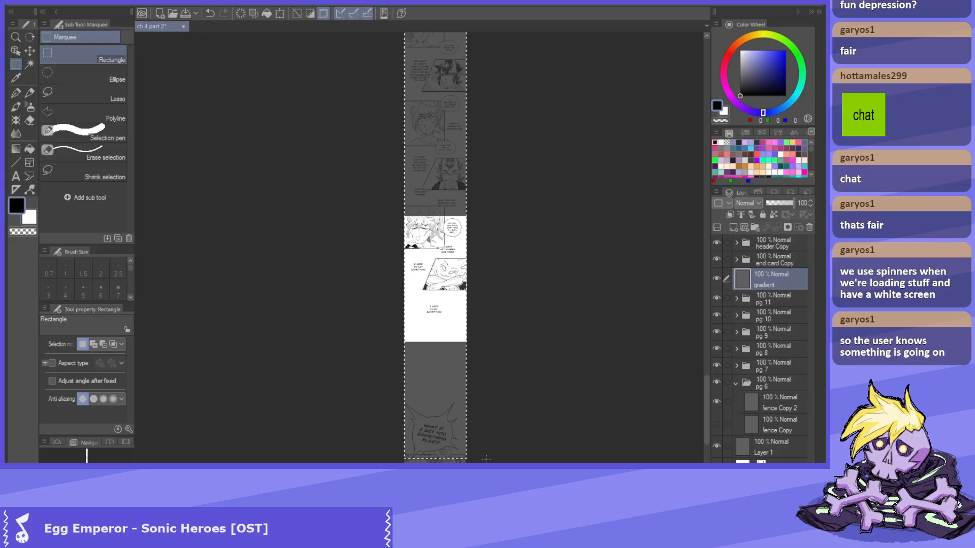
pyautogui.click(16, 149)
pyautogui.click(30, 148)
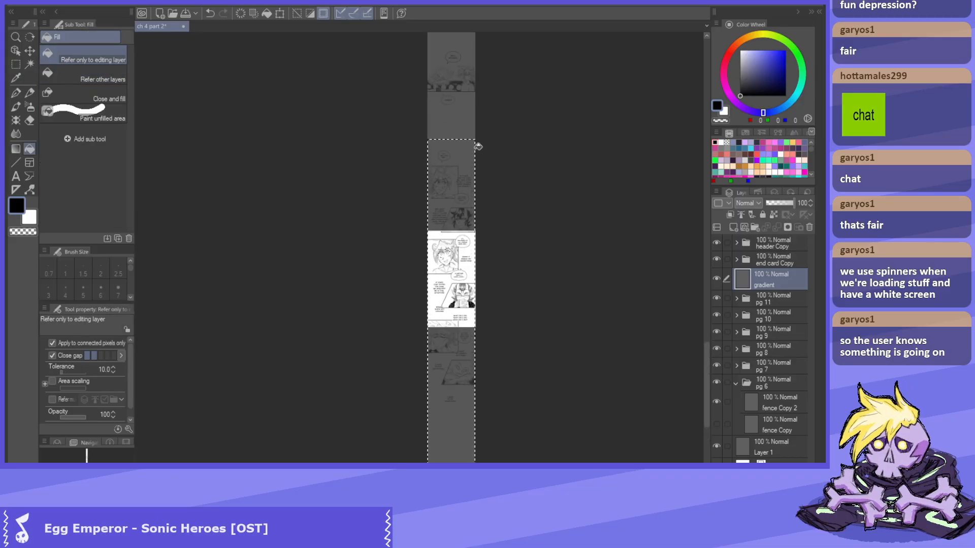
pyautogui.click(470, 153)
pyautogui.scroll(1, 455, 272)
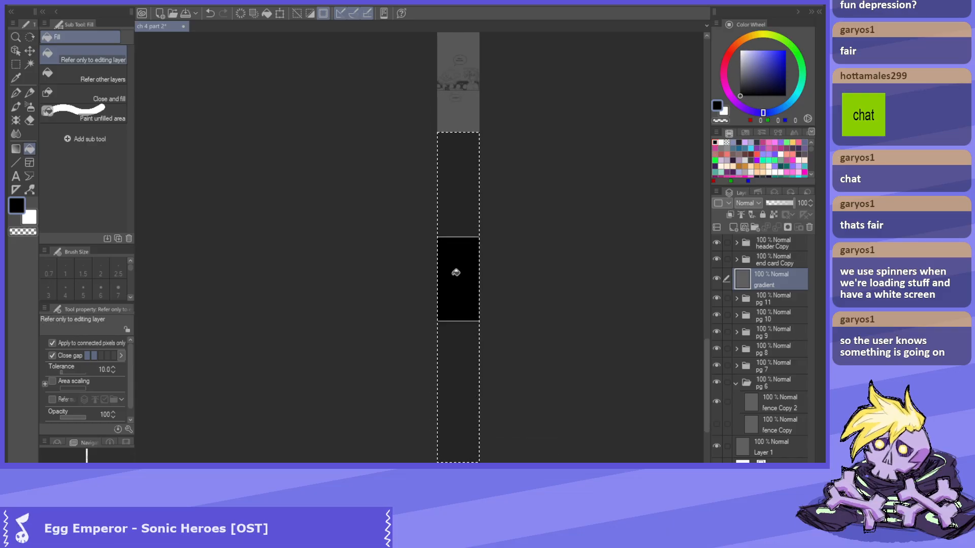
pyautogui.hotkey('ctrl', 'd')
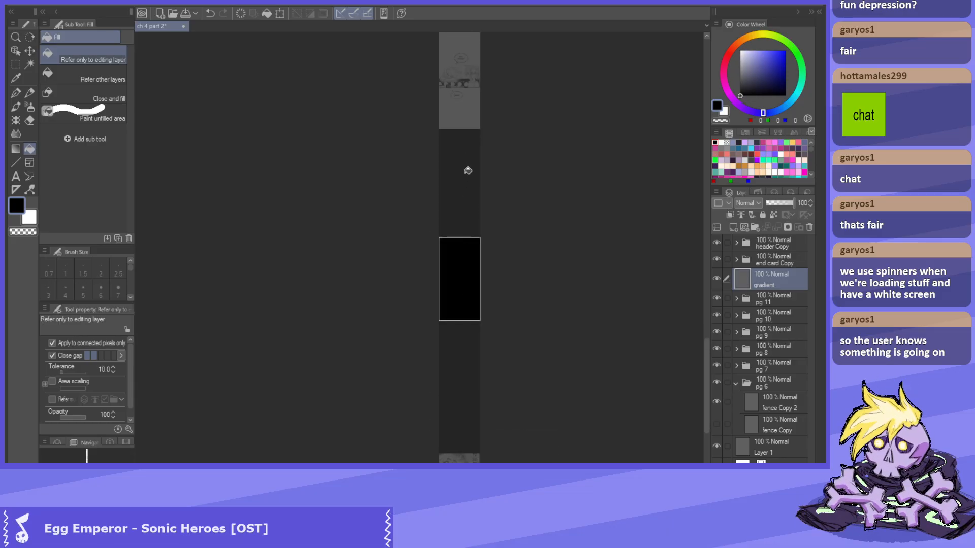
# Fade out the upper end of the black fill on the gradient layer with the Soft eraser at size 1000.
pyautogui.scroll(3, 470, 171)
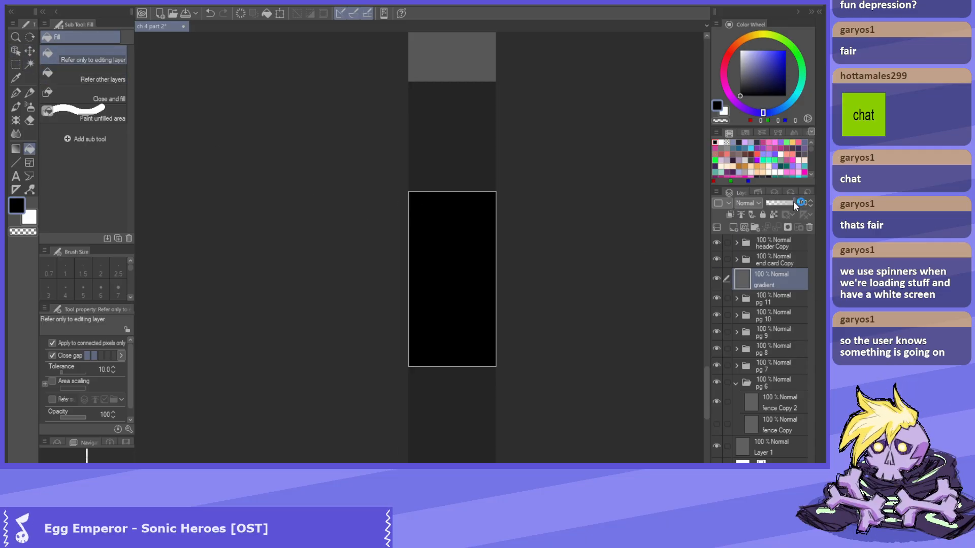
pyautogui.press('e')
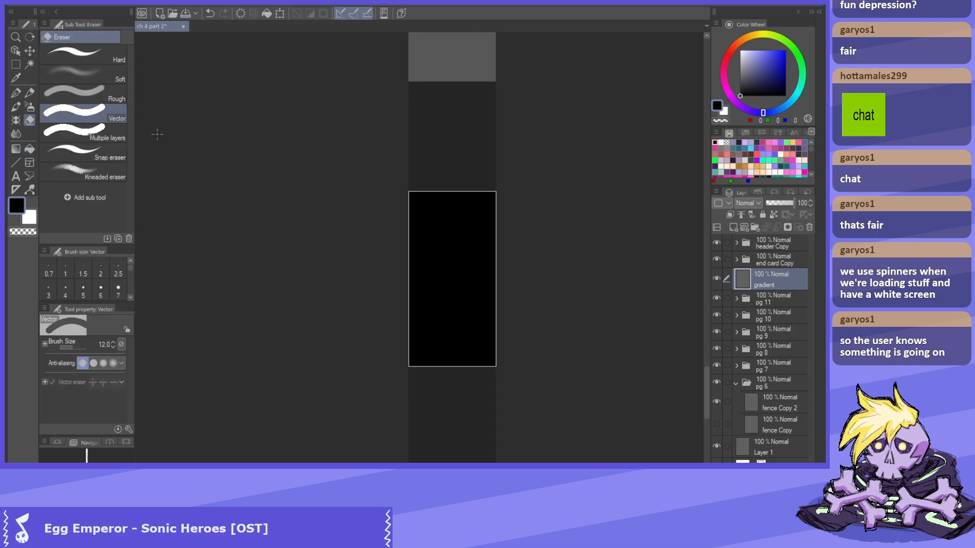
pyautogui.click(115, 73)
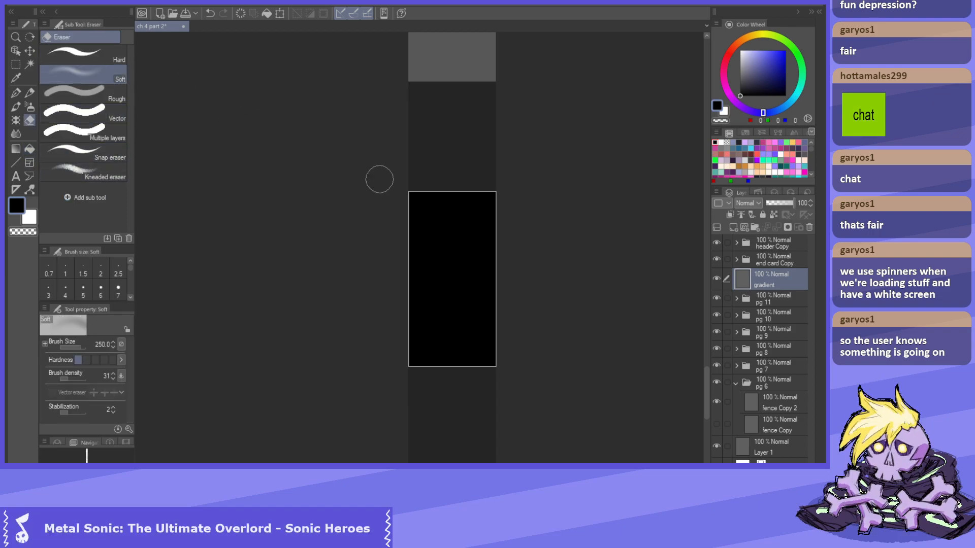
pyautogui.press(']')
pyautogui.press(']')
pyautogui.press(']')
pyautogui.press(']')
pyautogui.moveTo(475, 235); pyautogui.dragTo(501, 216)
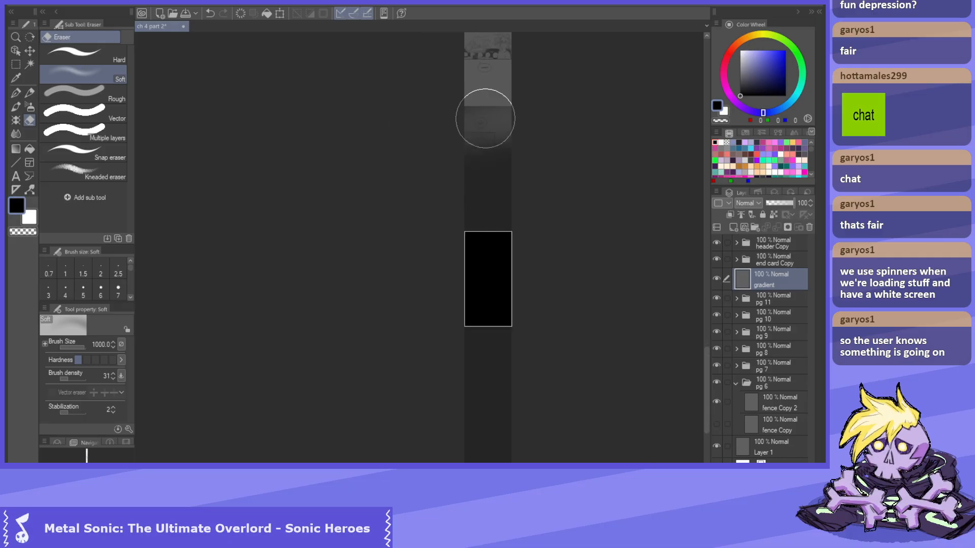
pyautogui.moveTo(474, 101)
pyautogui.mouseDown()
pyautogui.moveTo(498, 98)
pyautogui.moveTo(483, 113)
pyautogui.moveTo(489, 159)
pyautogui.moveTo(528, 183)
pyautogui.mouseUp()
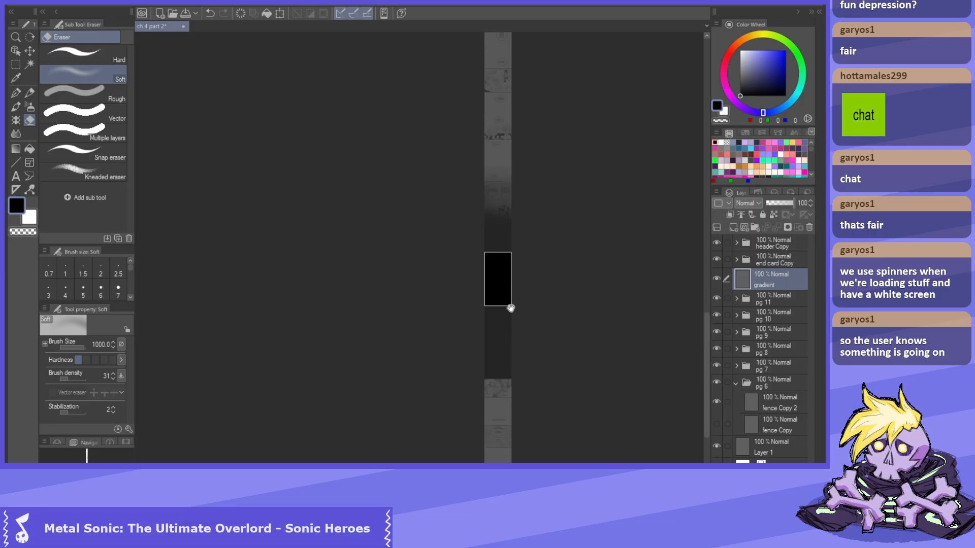
# Compare page 10 with the gradient layer hidden and shown, and softly erase the black over its panels into a gradual fade.
pyautogui.scroll(-1, 509, 304)
pyautogui.click(716, 277)
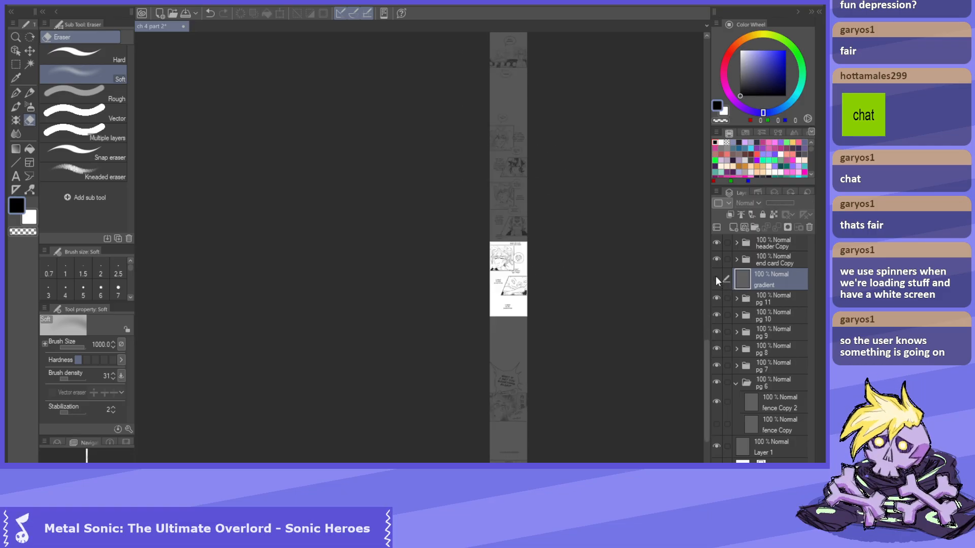
pyautogui.click(717, 277)
pyautogui.click(717, 278)
pyautogui.click(717, 279)
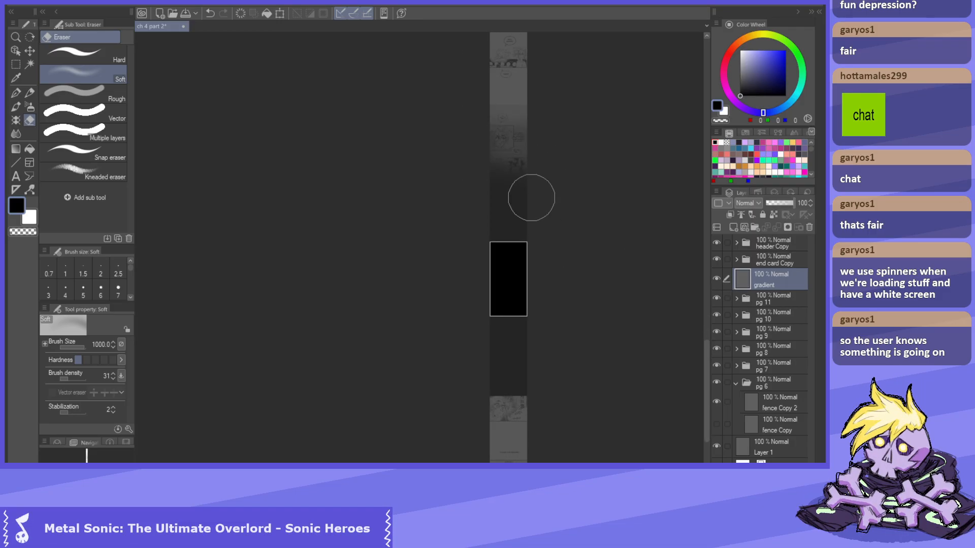
pyautogui.moveTo(490, 174)
pyautogui.mouseDown()
pyautogui.moveTo(501, 212)
pyautogui.moveTo(505, 150)
pyautogui.moveTo(507, 257)
pyautogui.moveTo(518, 150)
pyautogui.moveTo(516, 311)
pyautogui.moveTo(525, 144)
pyautogui.moveTo(523, 329)
pyautogui.mouseUp()
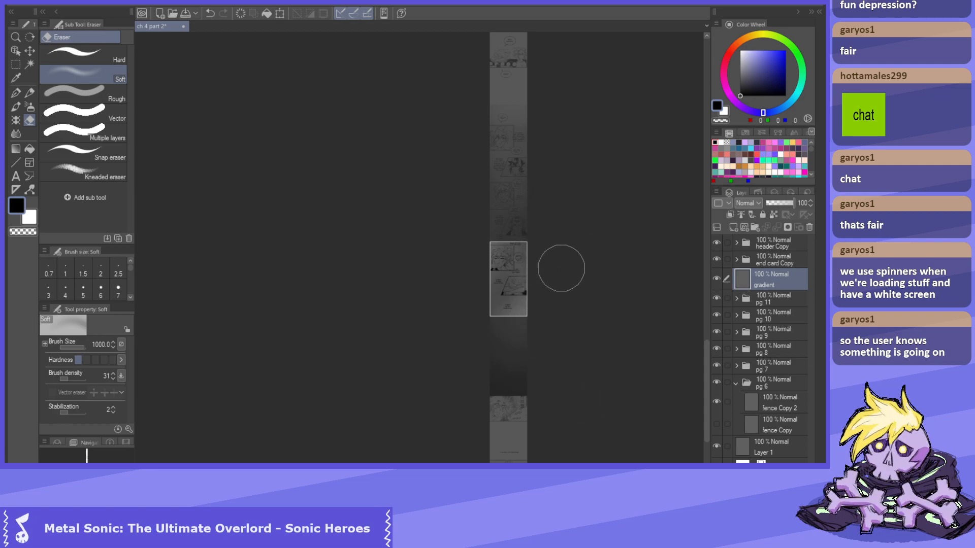
pyautogui.moveTo(517, 210); pyautogui.dragTo(542, 284)
pyautogui.moveTo(546, 238); pyautogui.dragTo(540, 204)
pyautogui.moveTo(540, 268); pyautogui.dragTo(511, 448)
pyautogui.moveTo(538, 320)
pyautogui.mouseDown()
pyautogui.moveTo(533, 333)
pyautogui.moveTo(552, 285)
pyautogui.moveTo(540, 264)
pyautogui.moveTo(533, 274)
pyautogui.mouseUp()
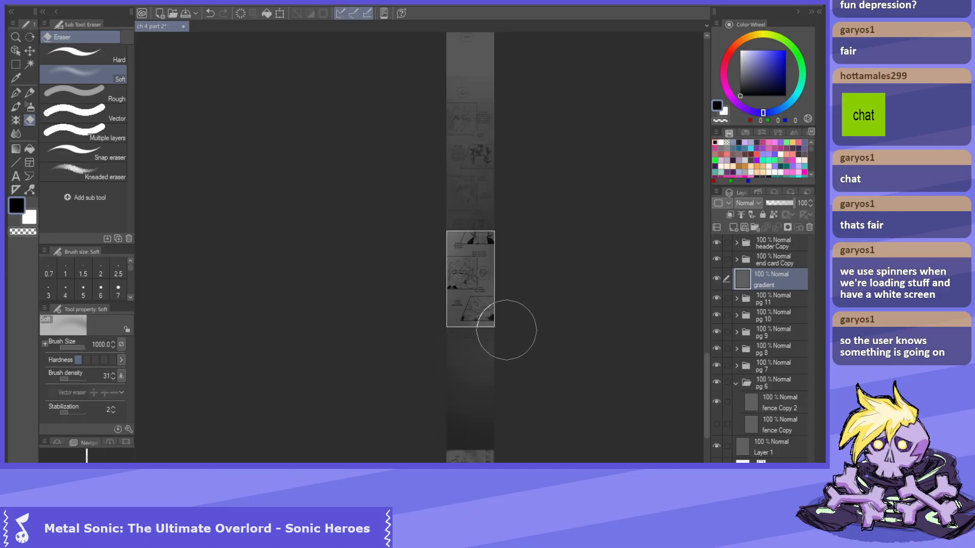
# Move the gradient layer slightly down the strip.
pyautogui.press('k')
pyautogui.moveTo(475, 354)
pyautogui.mouseDown()
pyautogui.moveTo(480, 332)
pyautogui.moveTo(475, 367)
pyautogui.mouseUp()
pyautogui.scroll(1, 501, 301)
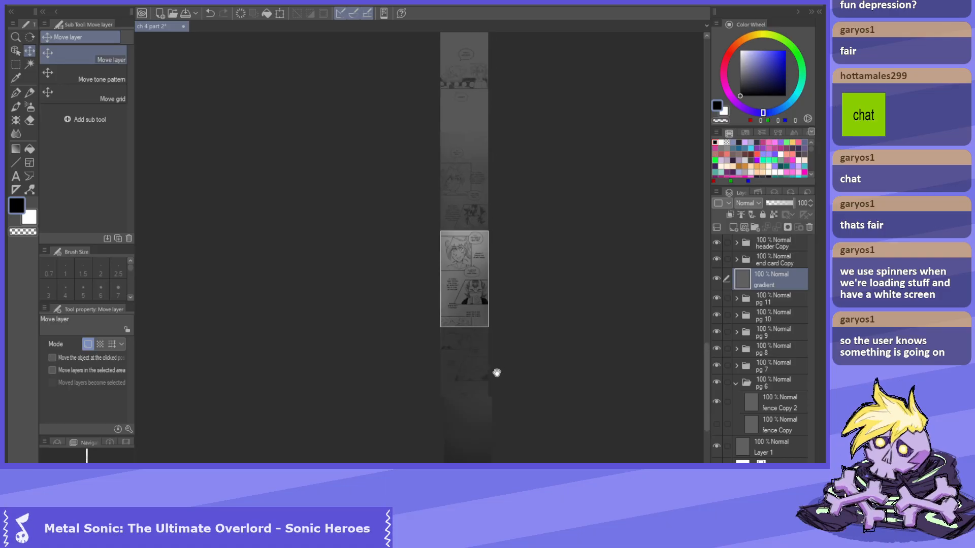
# Soften the fade over page 10's first panels with the Soft eraser and save the file.
pyautogui.press('e')
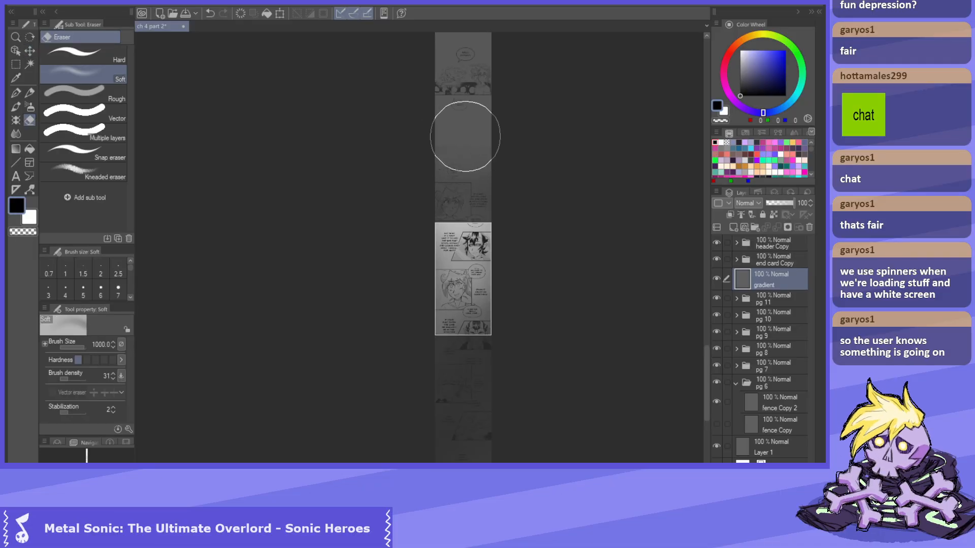
pyautogui.scroll(2, 506, 225)
pyautogui.moveTo(507, 226); pyautogui.dragTo(495, 218)
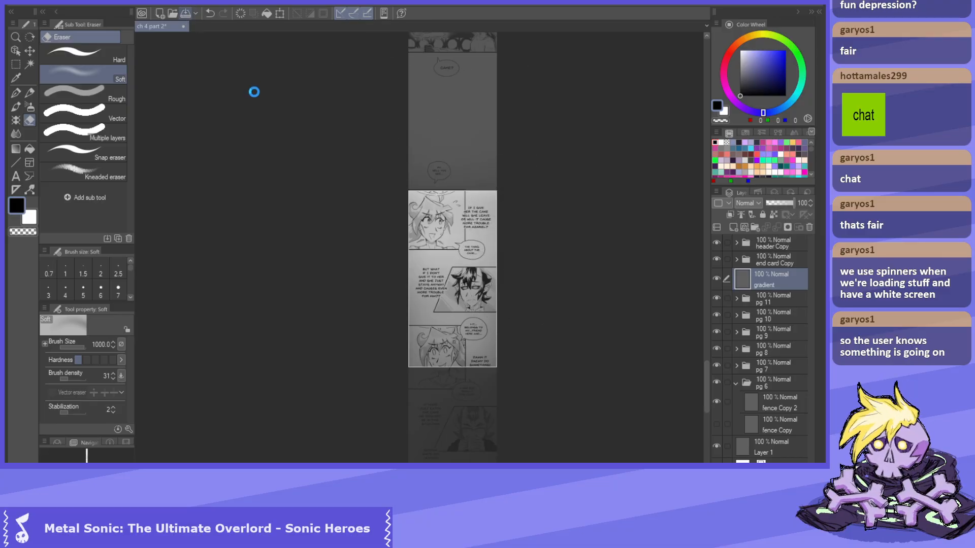
# Move the gradient layer directly below the pg 10 folder so it sits behind the page's text and balloons.
pyautogui.scroll(-5, 500, 310)
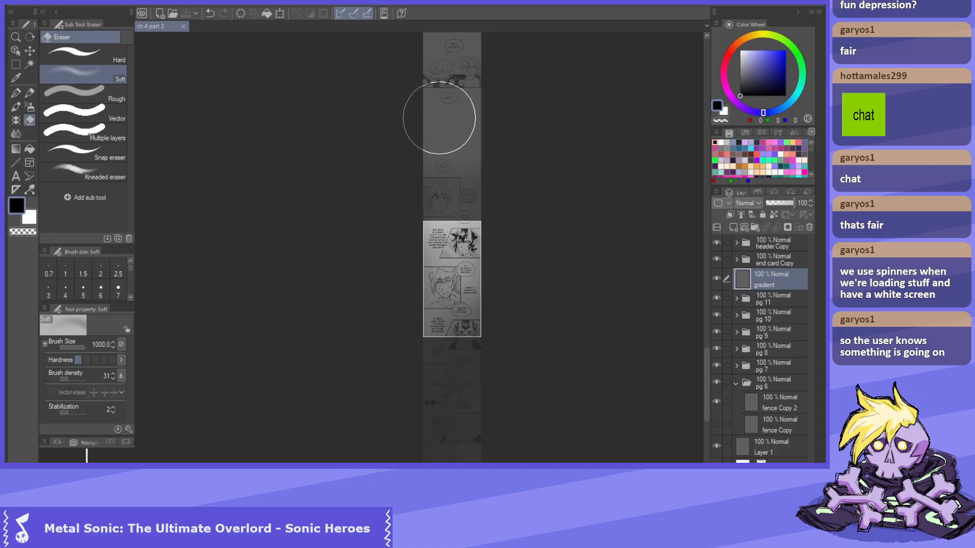
pyautogui.moveTo(707, 388); pyautogui.dragTo(707, 405)
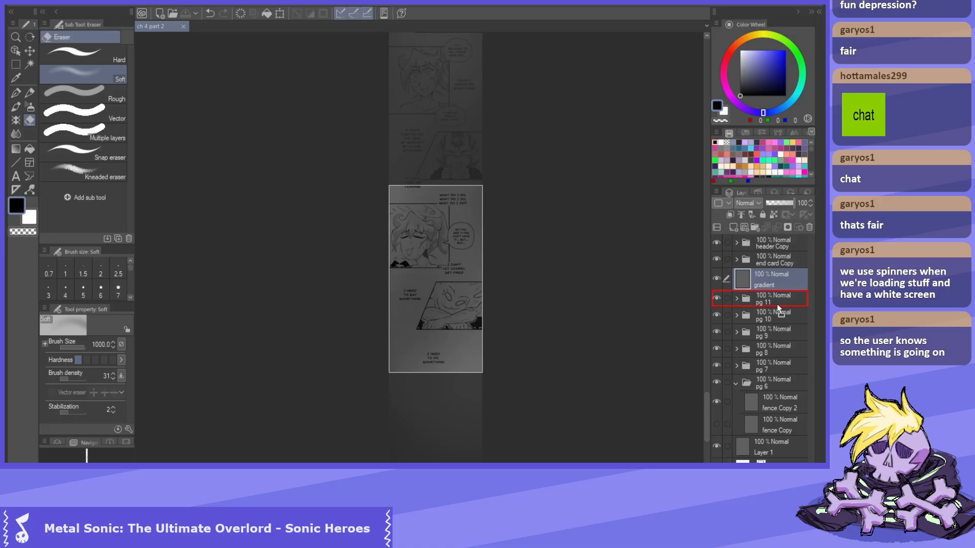
pyautogui.moveTo(780, 325); pyautogui.dragTo(778, 320)
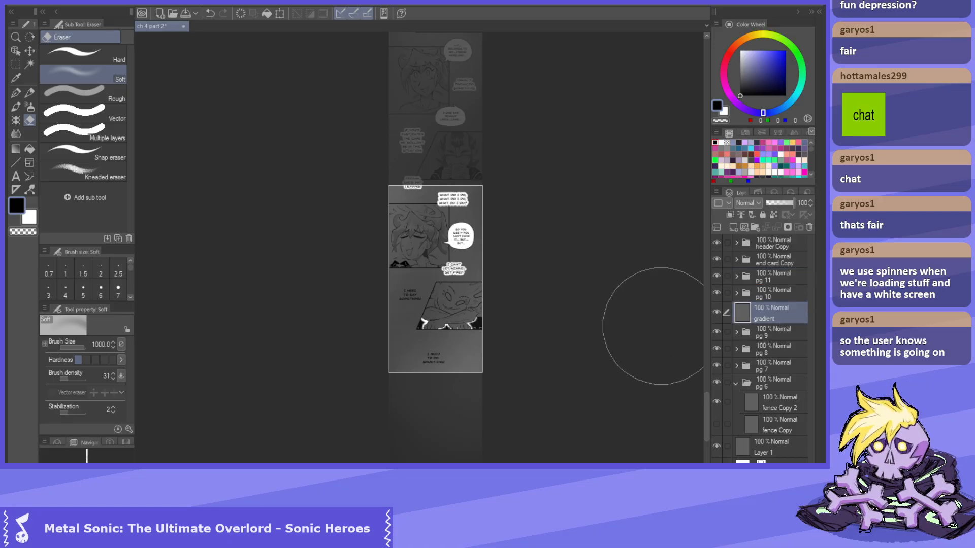
pyautogui.moveTo(707, 414); pyautogui.dragTo(706, 380)
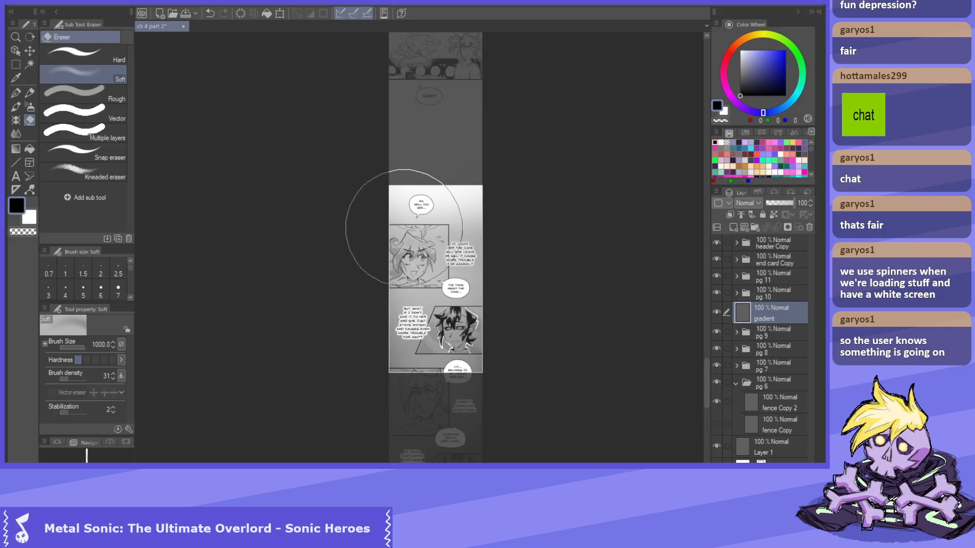
pyautogui.scroll(3, 469, 253)
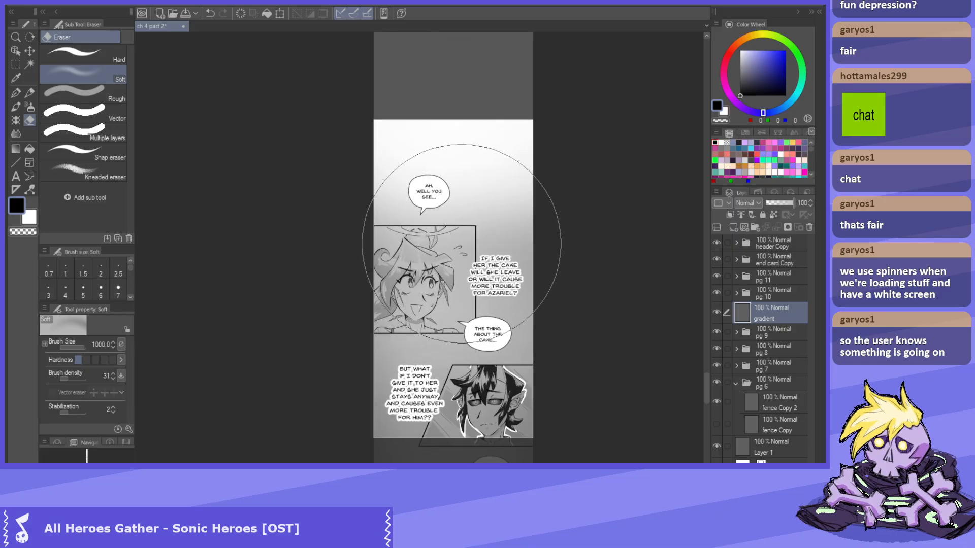
pyautogui.scroll(2, 460, 243)
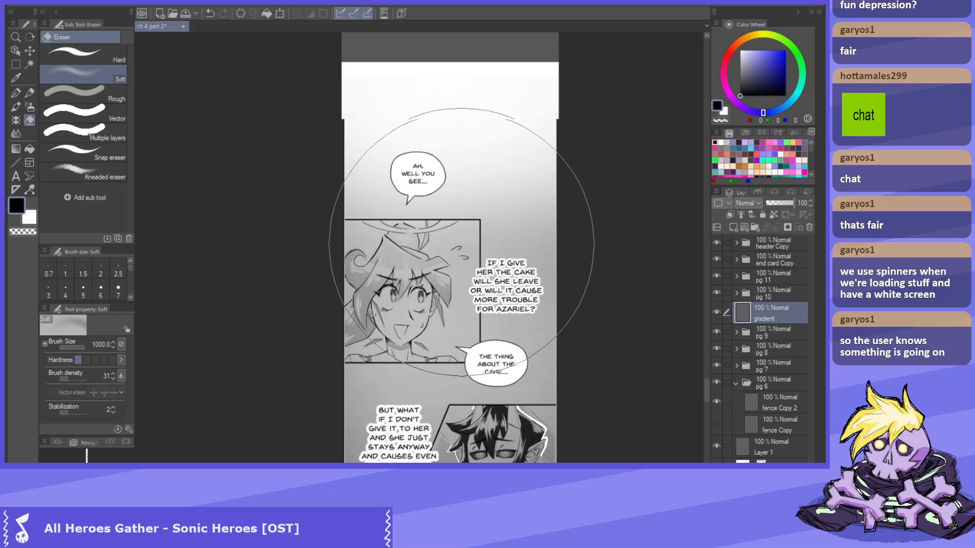
# Lighten the gradient further behind page 10's panels with the Soft eraser at size 1000 on the gradient layer.
pyautogui.click(777, 289)
pyautogui.moveTo(707, 387); pyautogui.dragTo(715, 462)
pyautogui.scroll(-8, 414, 407)
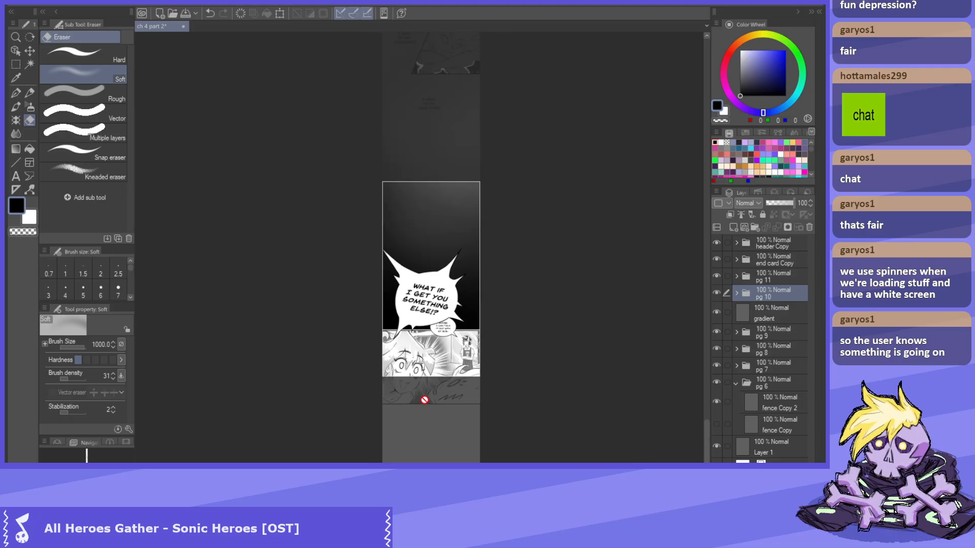
pyautogui.scroll(3, 426, 292)
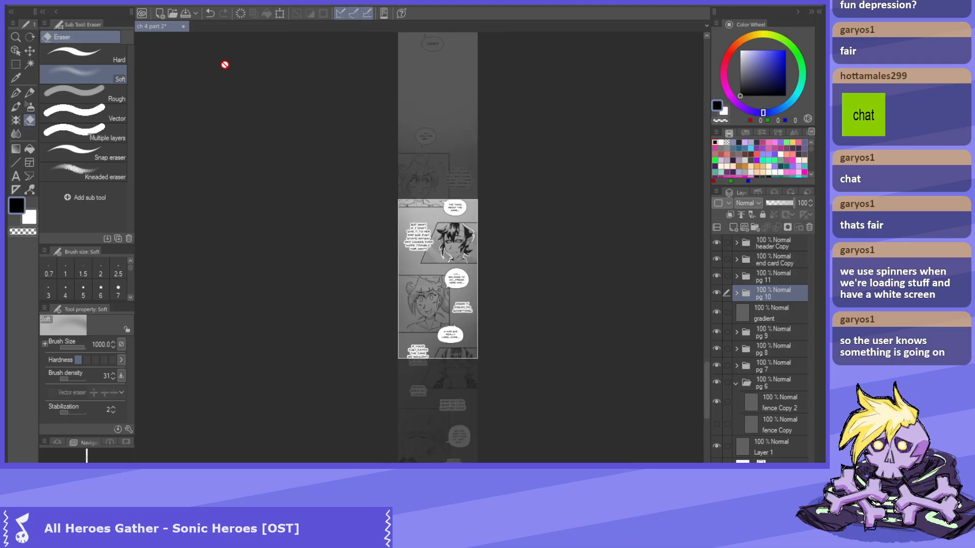
pyautogui.click(15, 51)
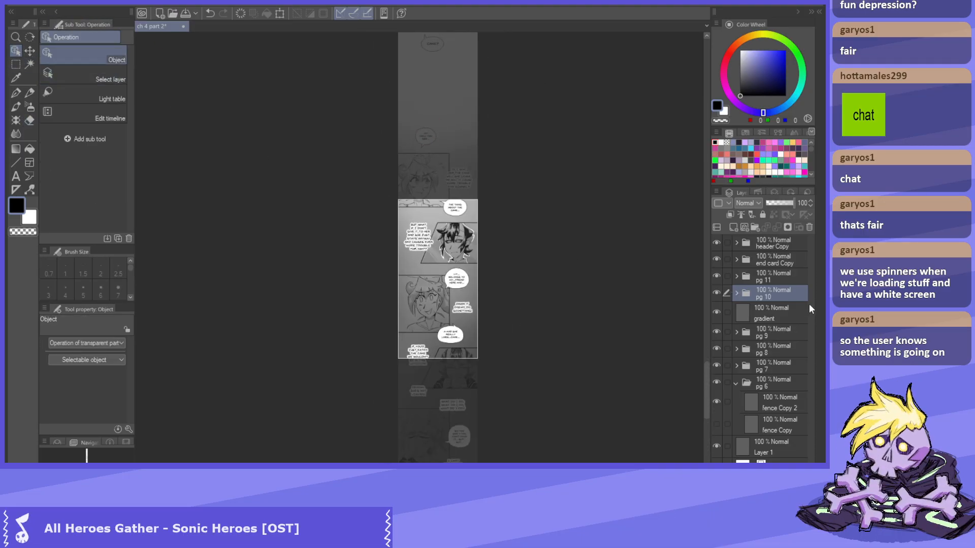
pyautogui.click(782, 311)
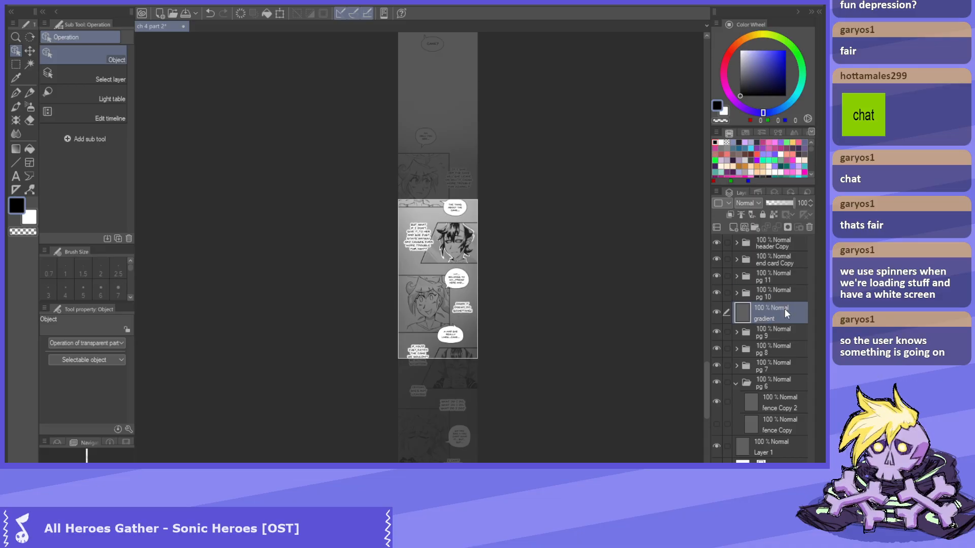
pyautogui.press('e')
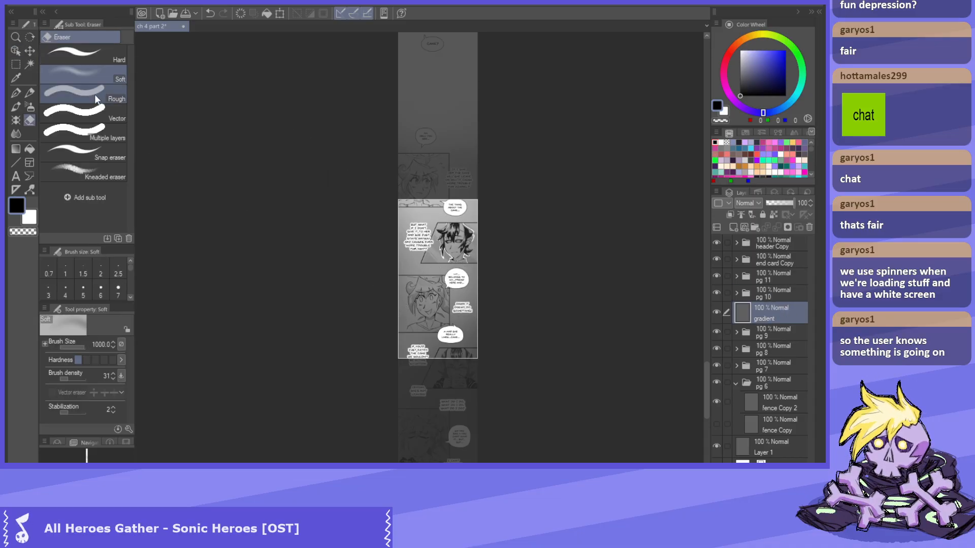
pyautogui.scroll(-1, 446, 163)
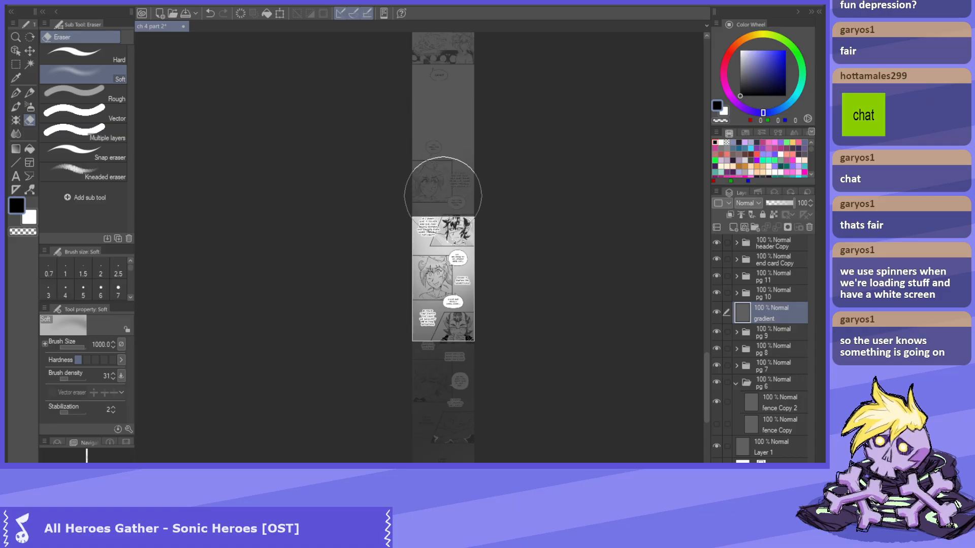
pyautogui.scroll(-3, 396, 203)
pyautogui.moveTo(464, 230); pyautogui.dragTo(458, 201)
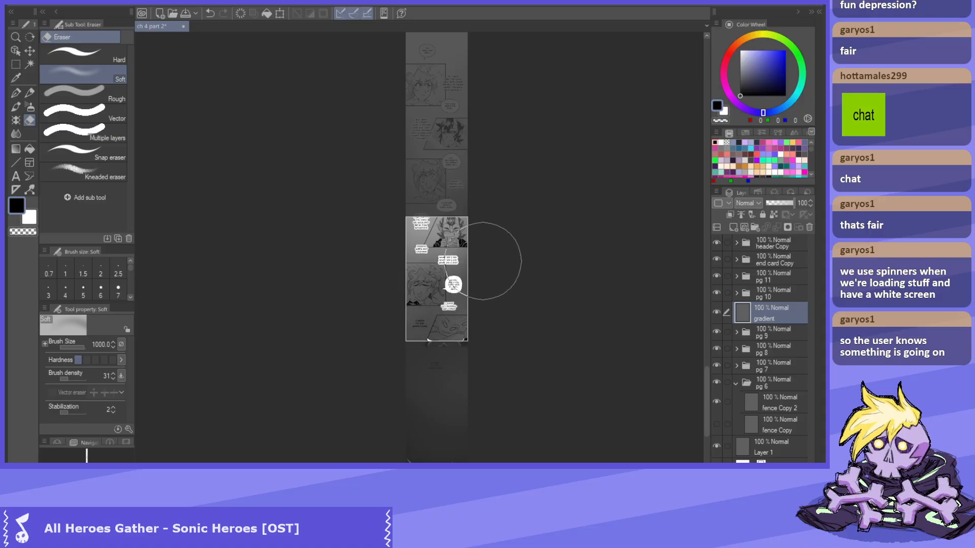
# Examine the gradient from page 10's first speech balloon down to page 11's spiky balloon at various magnifications.
pyautogui.scroll(5, 508, 279)
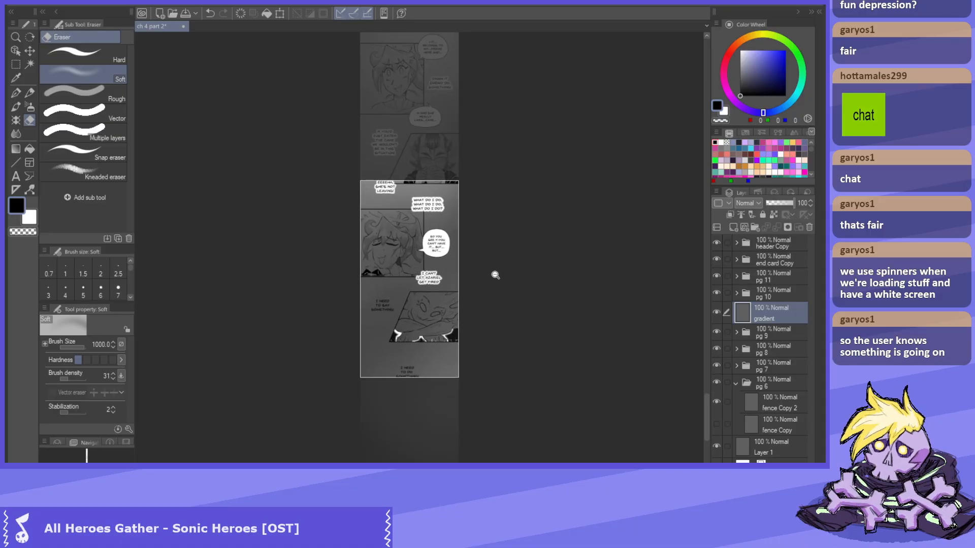
pyautogui.scroll(5, 481, 311)
pyautogui.scroll(3, 483, 246)
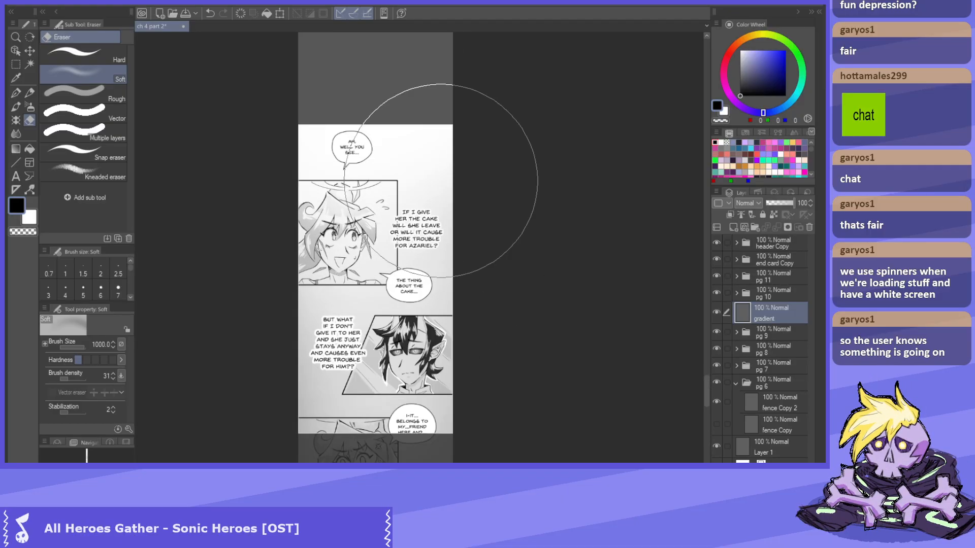
pyautogui.scroll(1, 385, 102)
pyautogui.scroll(3, 350, 214)
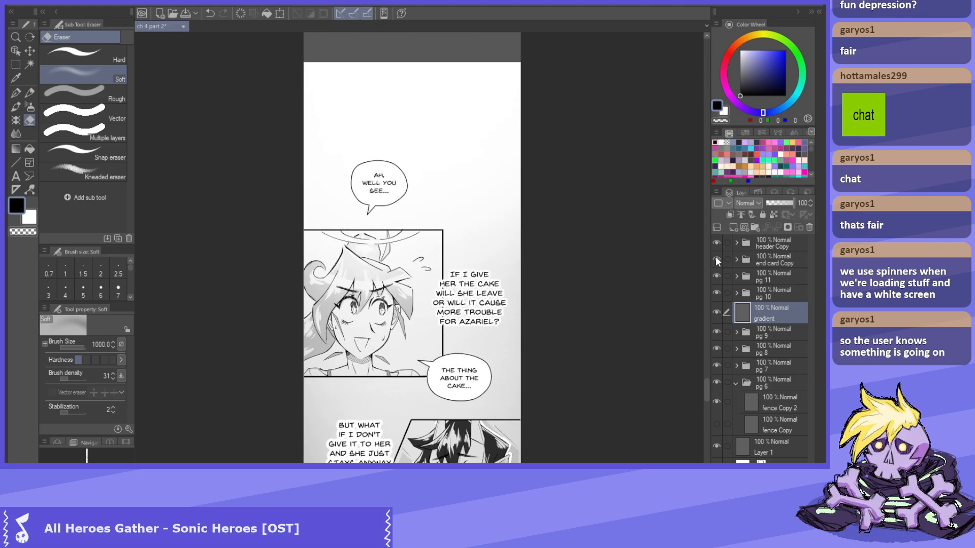
pyautogui.moveTo(705, 388); pyautogui.dragTo(712, 461)
pyautogui.scroll(-5, 500, 381)
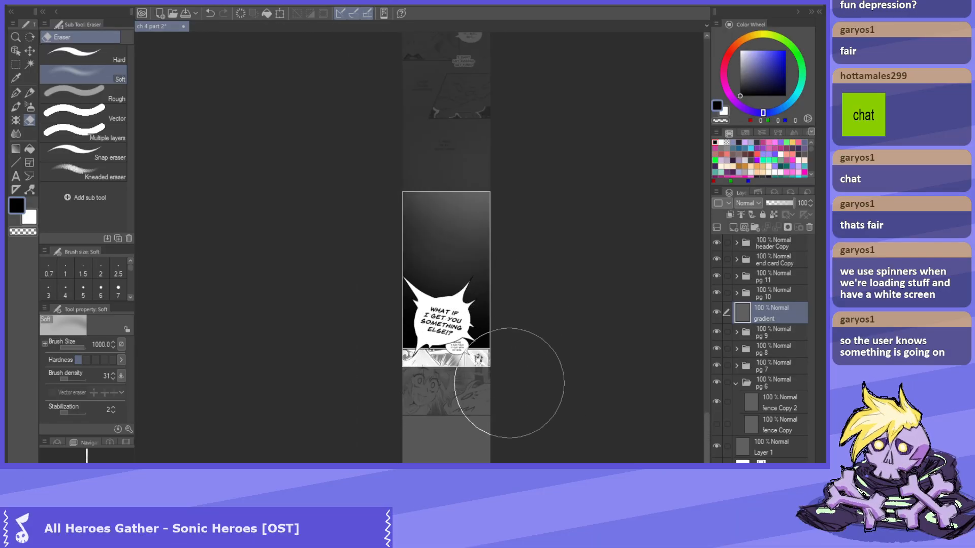
pyautogui.scroll(1, 491, 393)
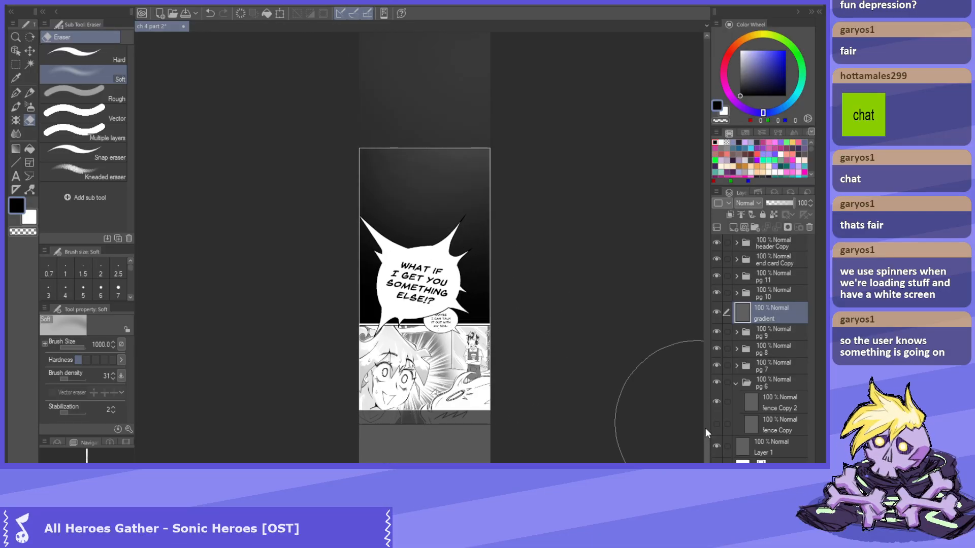
# Duplicate the gradient layer and hide the copy.
pyautogui.moveTo(746, 241); pyautogui.dragTo(738, 230)
pyautogui.click(717, 313)
pyautogui.scroll(-1, 631, 325)
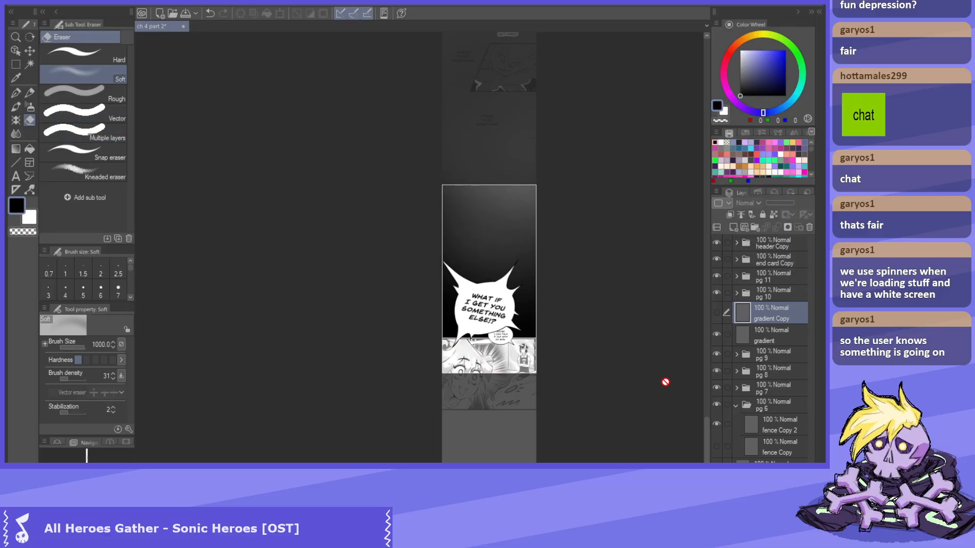
# Erase the black around page 11's spiky speech balloon on the original gradient layer with the Soft eraser at size 800.
pyautogui.click(766, 337)
pyautogui.press('[')
pyautogui.moveTo(467, 359)
pyautogui.mouseDown()
pyautogui.moveTo(446, 337)
pyautogui.moveTo(544, 360)
pyautogui.moveTo(488, 314)
pyautogui.moveTo(457, 319)
pyautogui.moveTo(522, 352)
pyautogui.moveTo(559, 328)
pyautogui.moveTo(467, 312)
pyautogui.moveTo(522, 308)
pyautogui.moveTo(530, 327)
pyautogui.moveTo(506, 305)
pyautogui.moveTo(535, 293)
pyautogui.moveTo(544, 359)
pyautogui.mouseUp()
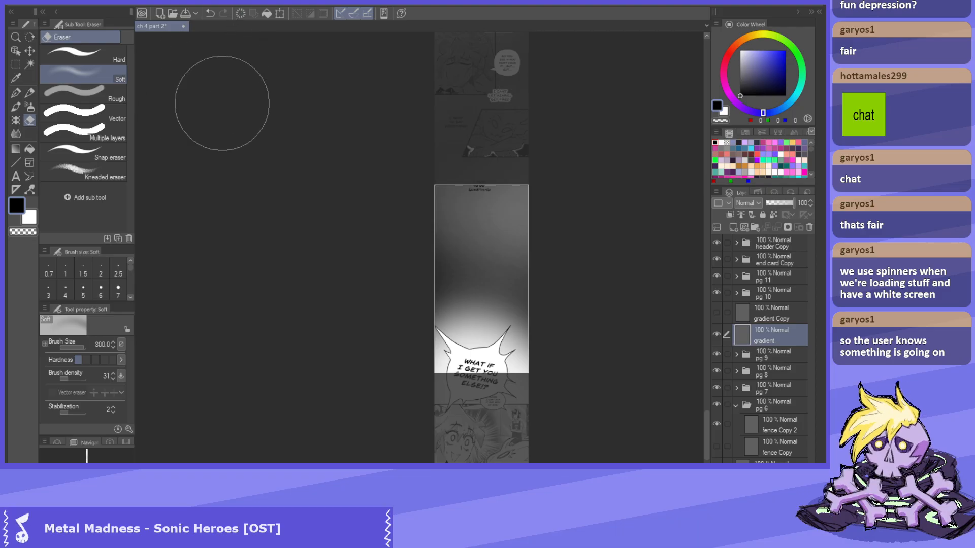
# Darken the gradient above page 11's spiky balloon with the Soft airbrush at size 1000 in black, then soften it with transparent colour.
pyautogui.press('b')
pyautogui.press('b')
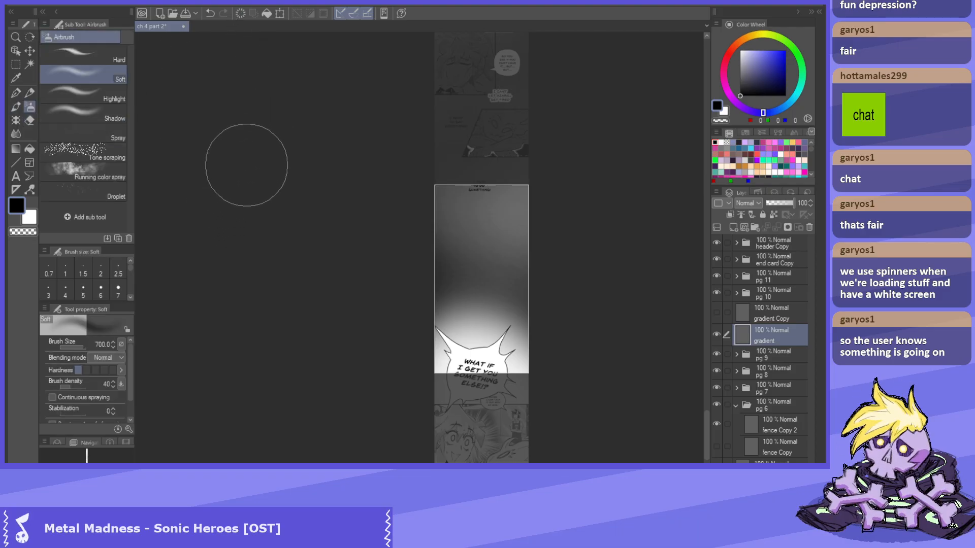
pyautogui.press(']')
pyautogui.press(']')
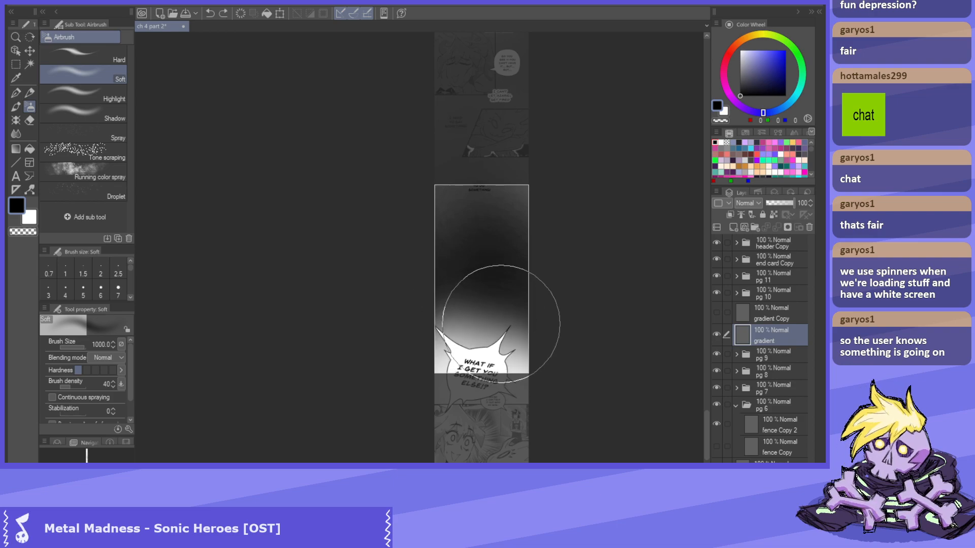
pyautogui.press('c')
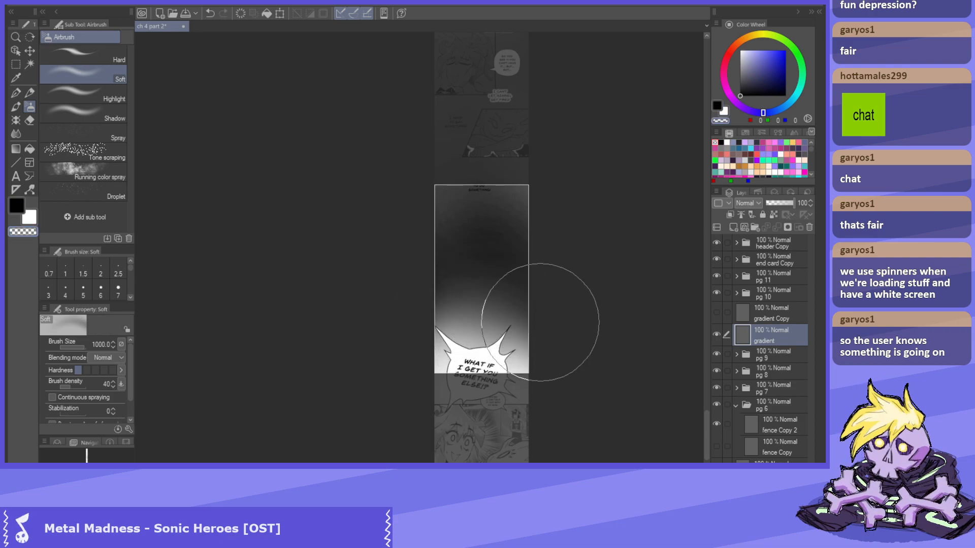
# Add a white border effect to page 10's "I need to do something!" caption and thin its edge to slightly under 10.
pyautogui.scroll(-2, 524, 319)
pyautogui.scroll(5, 520, 288)
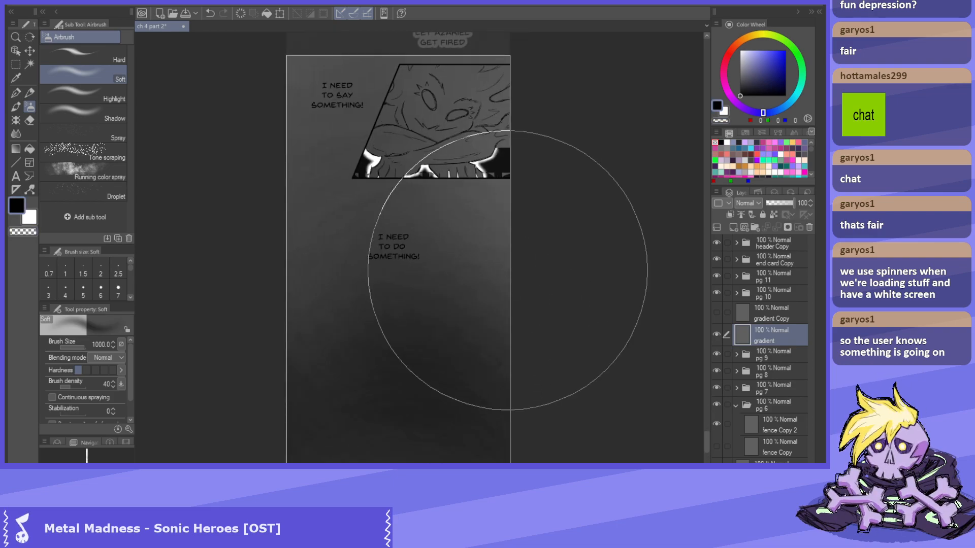
pyautogui.click(16, 51)
pyautogui.scroll(-2, 307, 255)
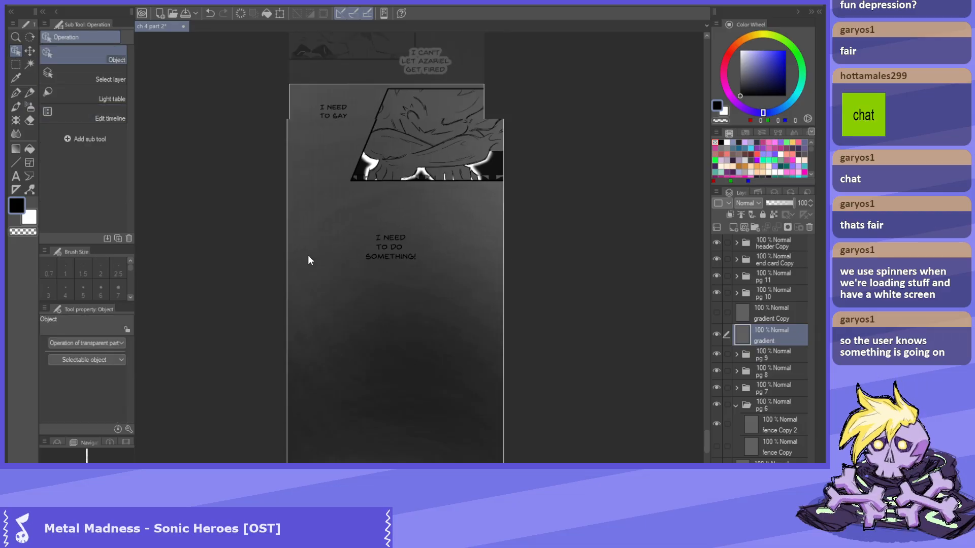
pyautogui.scroll(3, 319, 254)
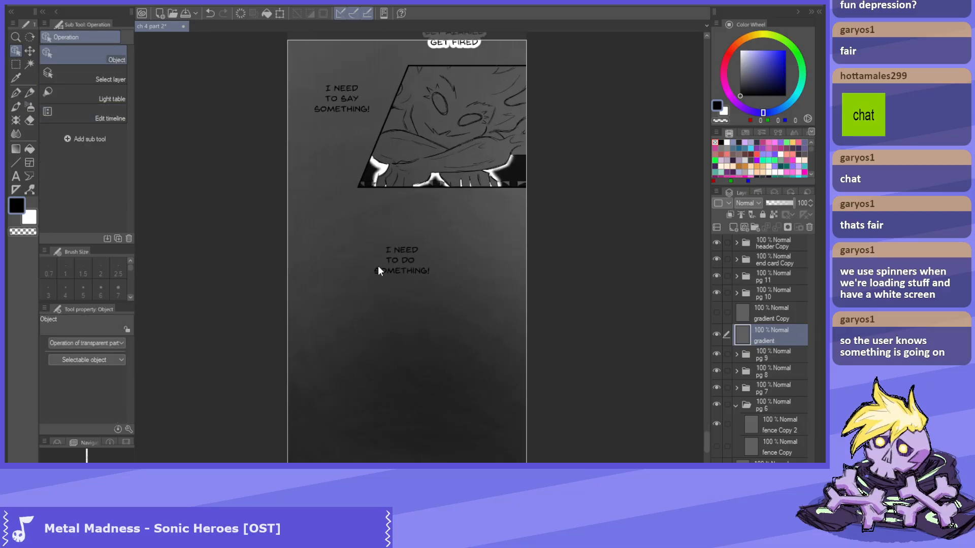
pyautogui.click(409, 257)
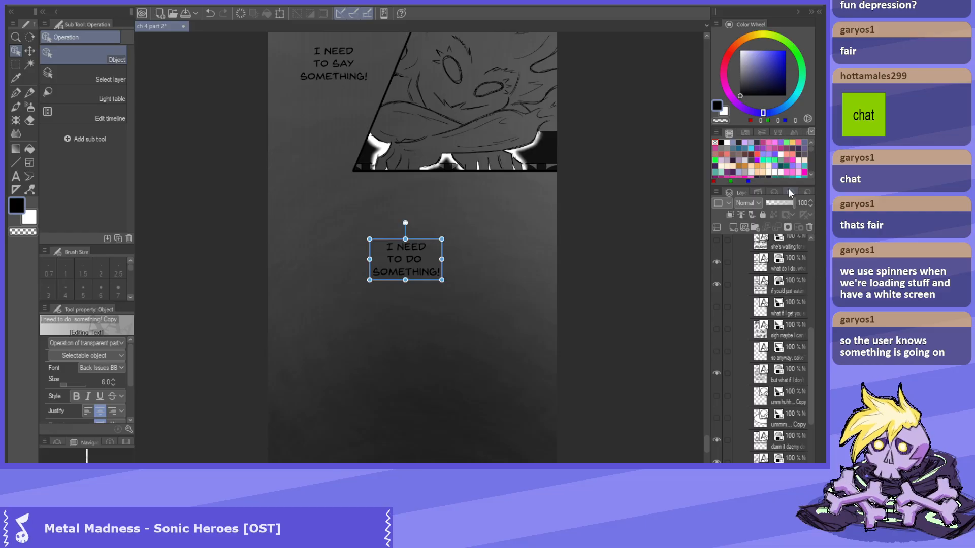
pyautogui.click(759, 192)
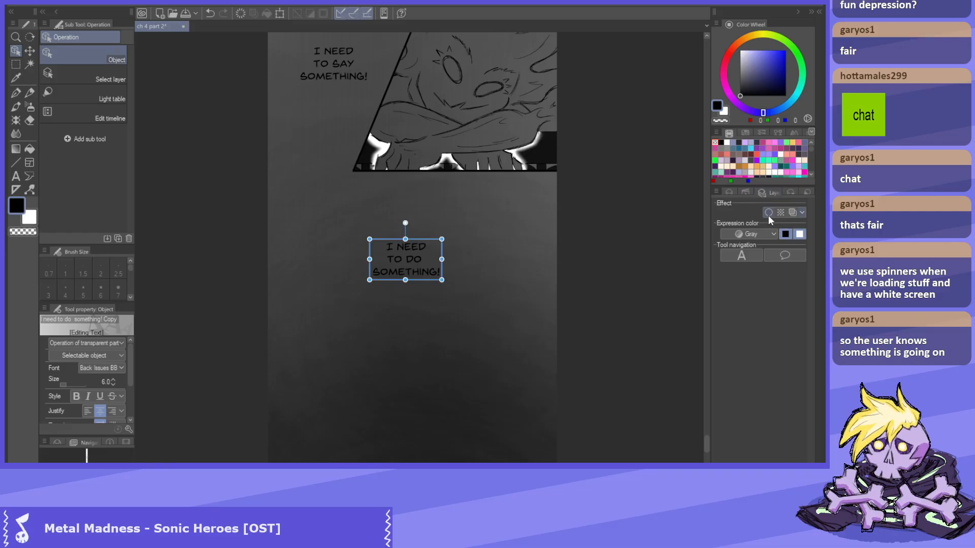
pyautogui.click(768, 212)
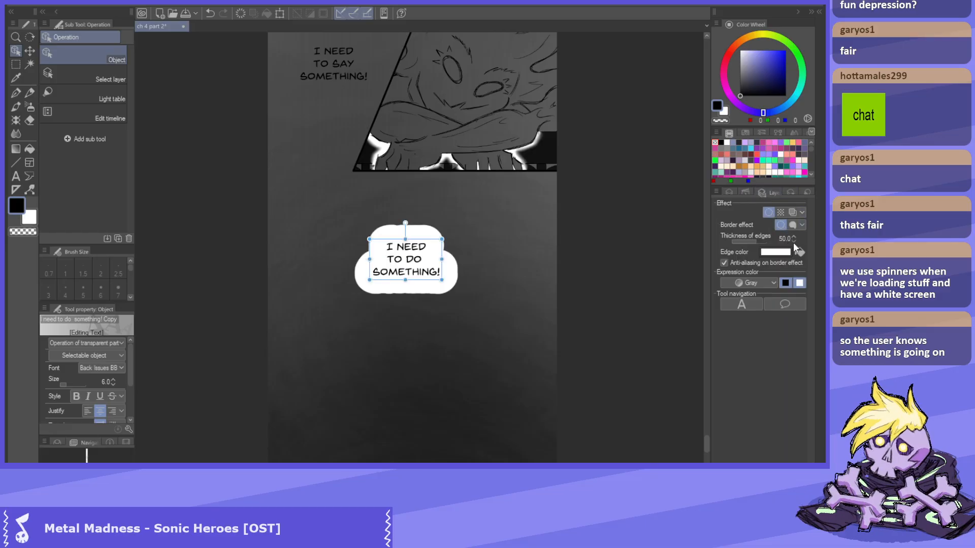
pyautogui.moveTo(790, 239); pyautogui.dragTo(791, 245)
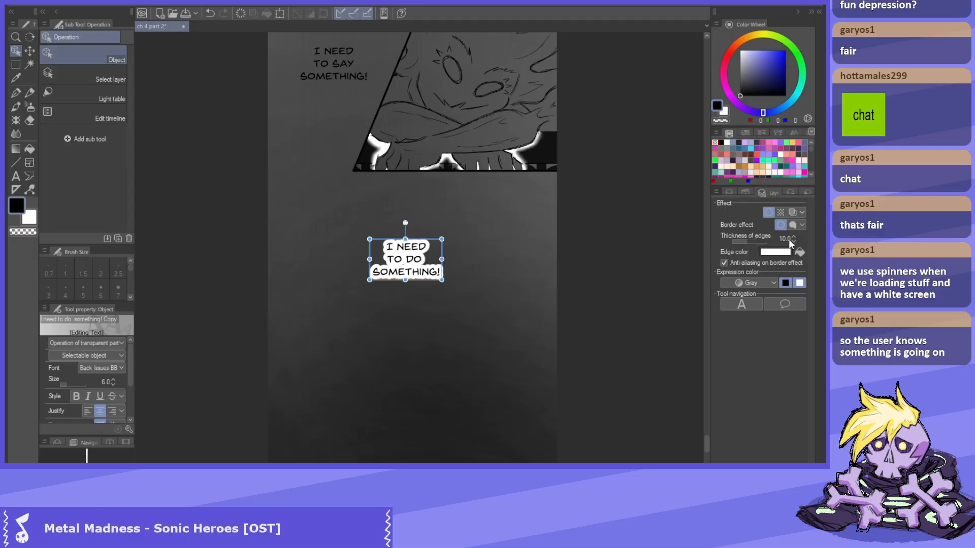
pyautogui.hscroll(-2, 578, 319)
pyautogui.scroll(2, 579, 320)
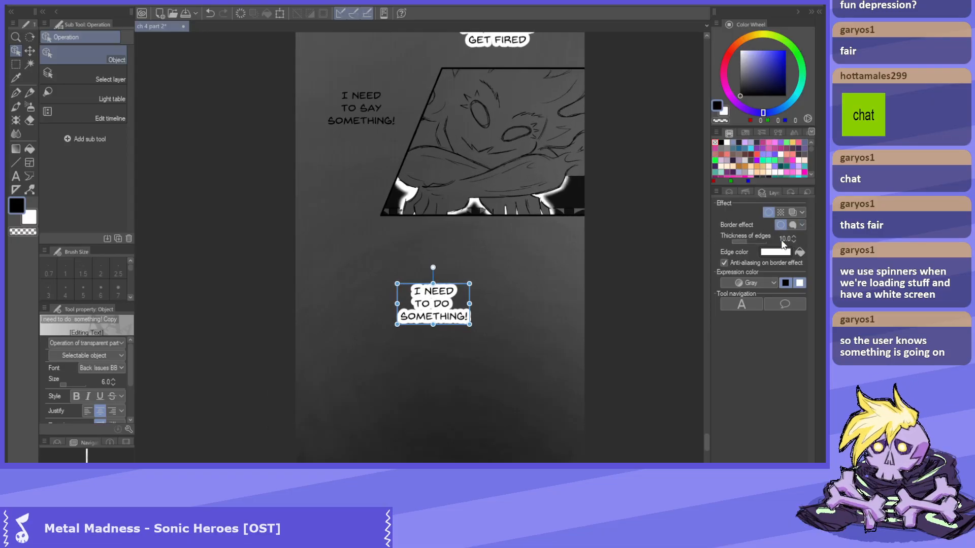
pyautogui.click(794, 243)
# Add a white border effect with an edge thickness of 8 to the "I need to say something!" caption.
pyautogui.click(372, 110)
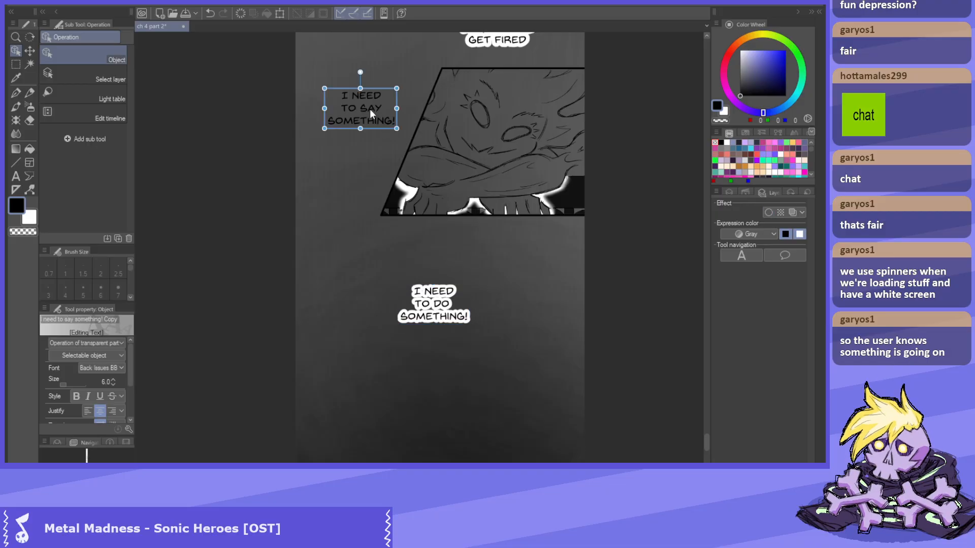
pyautogui.click(768, 212)
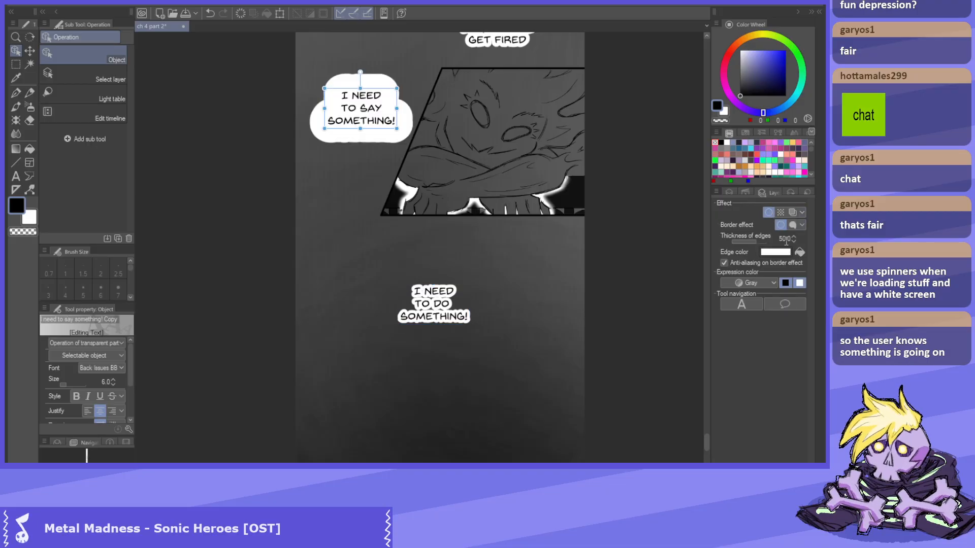
pyautogui.write('8')
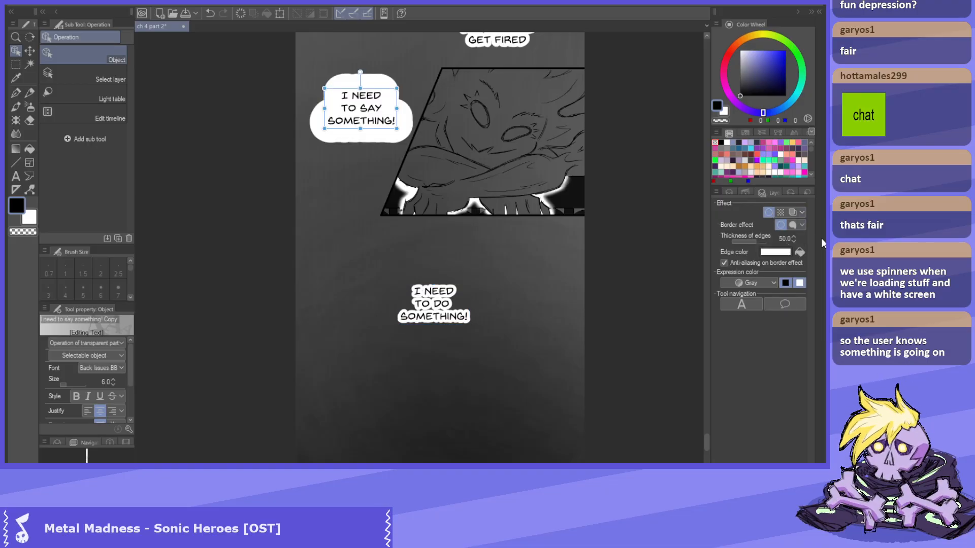
pyautogui.press('Return')
# Set the border edge thickness of the "get fired" caption above the slanted panel to 8.
pyautogui.scroll(-3, 461, 238)
pyautogui.scroll(2, 370, 47)
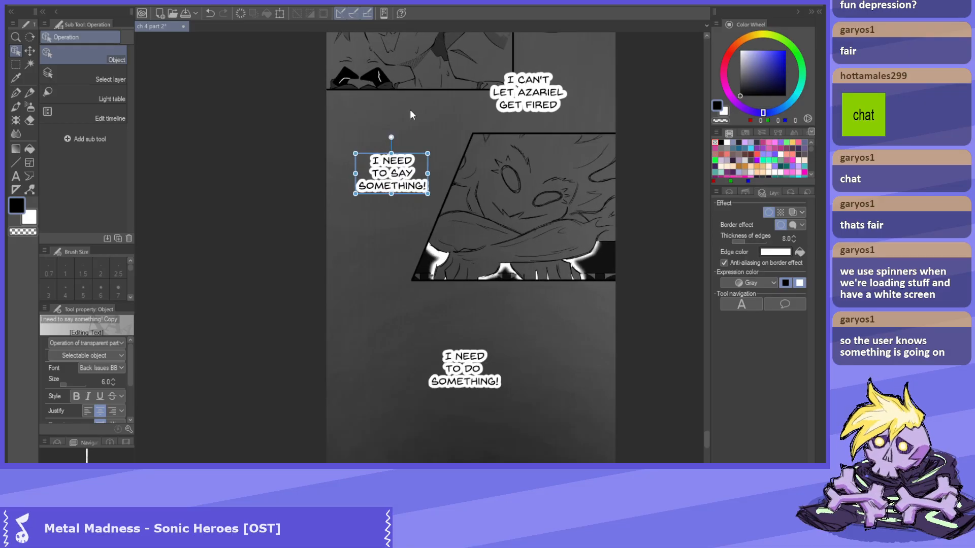
pyautogui.scroll(-2, 464, 232)
pyautogui.scroll(3, 505, 229)
pyautogui.click(506, 228)
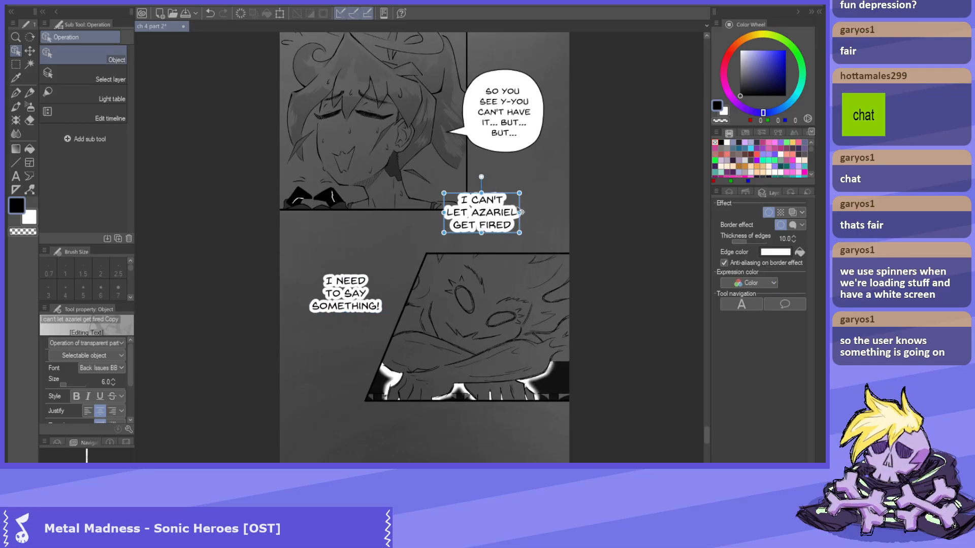
pyautogui.doubleClick(796, 239)
pyautogui.click(795, 240)
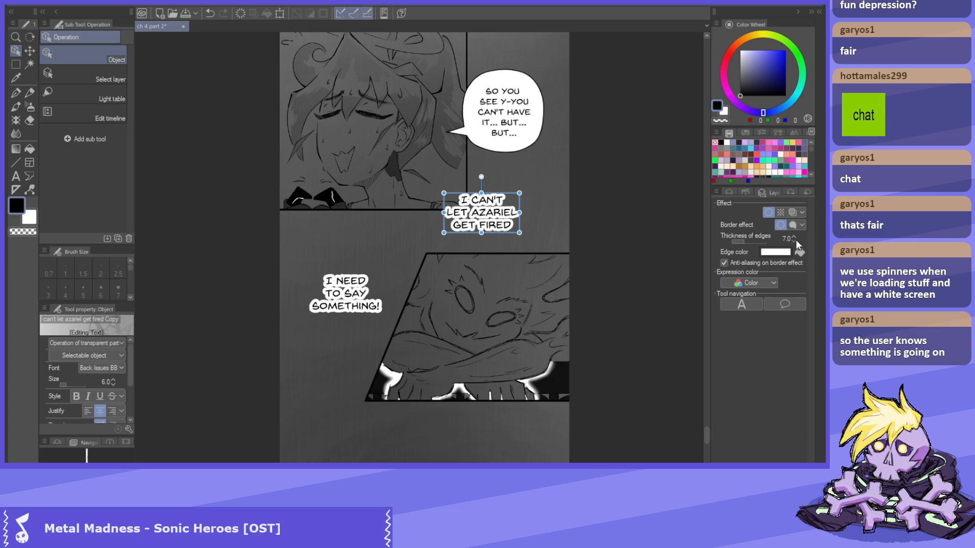
pyautogui.click(794, 235)
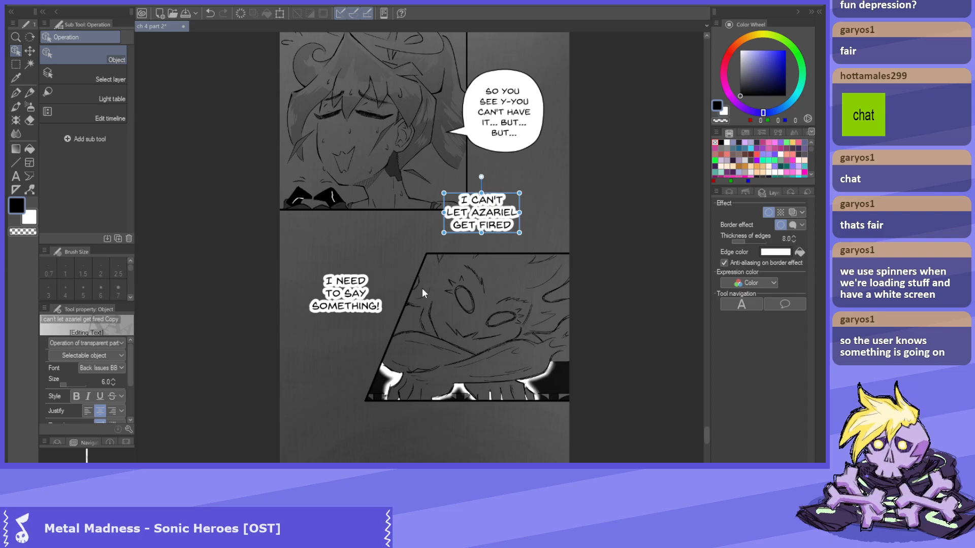
# Set the border edge thickness of the "What do I do" caption to 8.
pyautogui.scroll(-2, 467, 219)
pyautogui.scroll(-2, 491, 167)
pyautogui.scroll(3, 457, 72)
pyautogui.click(501, 145)
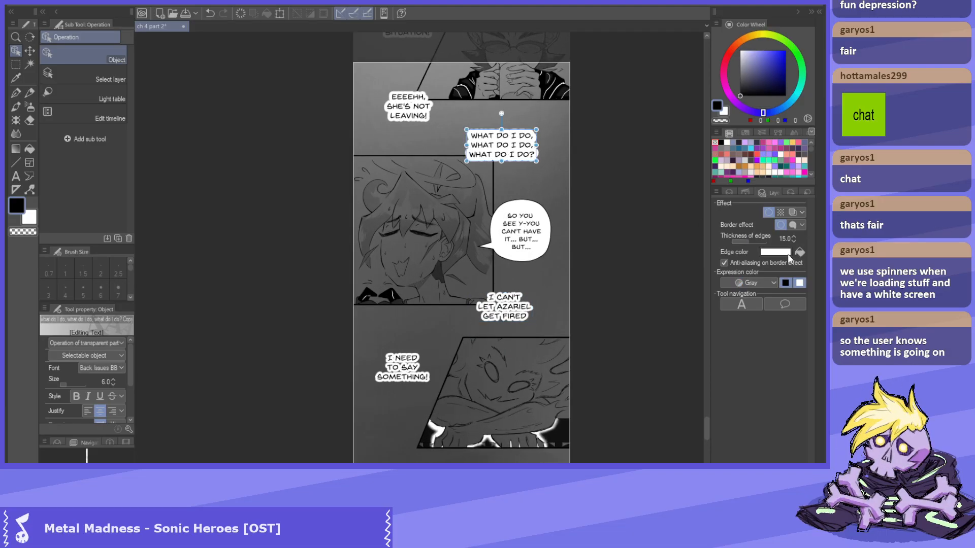
pyautogui.click(786, 234)
pyautogui.write('8')
pyautogui.press('Return')
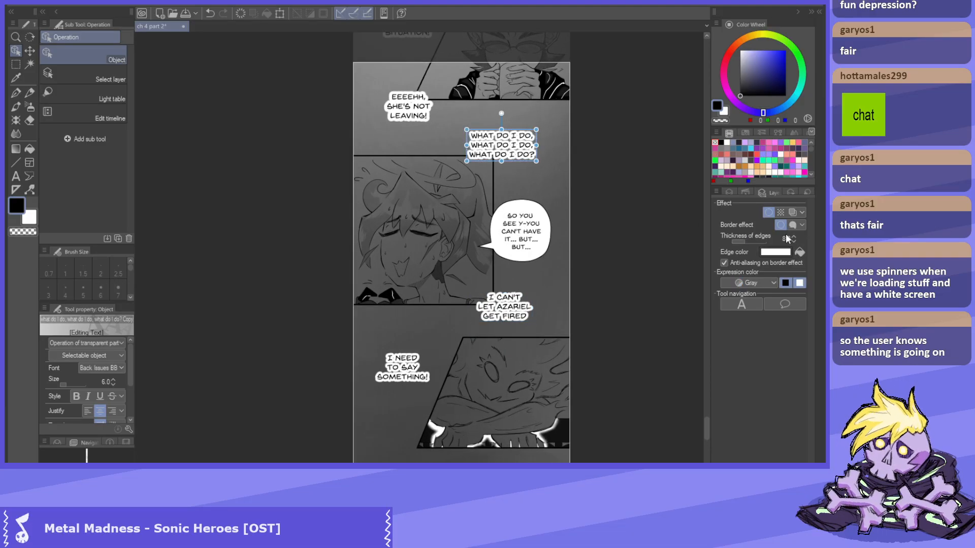
# Try a thinner border edge on the "Eeeehh, she's not leaving!" caption, and set the "What do I do" caption's edge thickness to 11.
pyautogui.scroll(2, 447, 178)
pyautogui.click(447, 179)
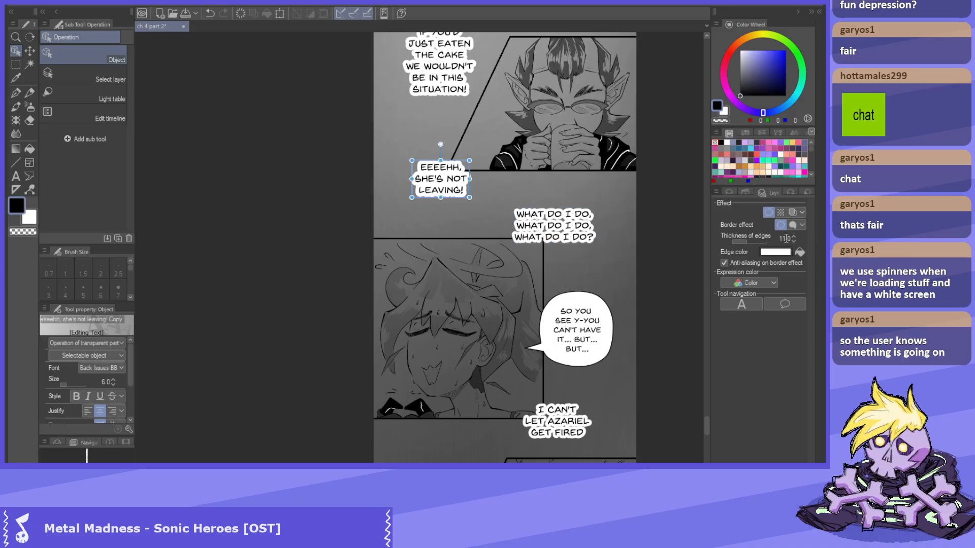
pyautogui.scroll(-3, 802, 229)
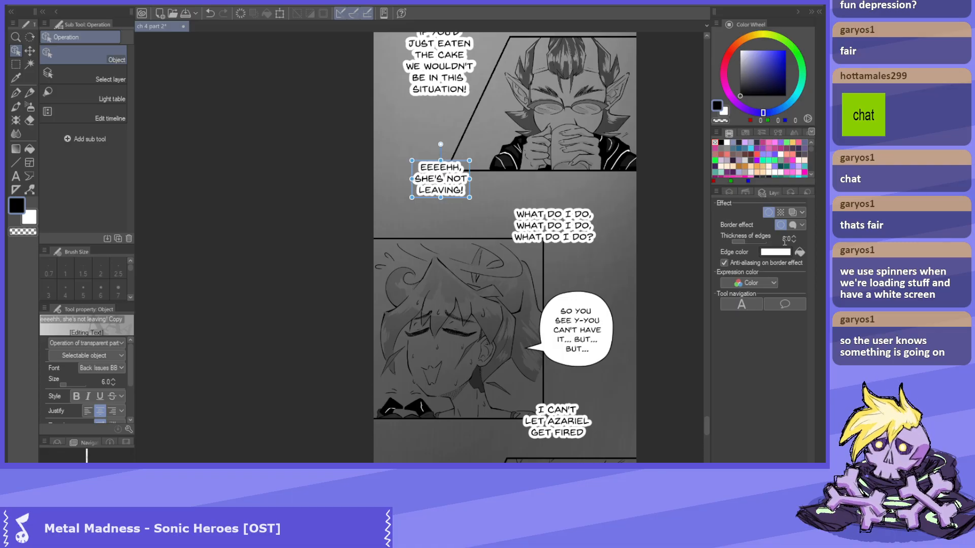
pyautogui.click(569, 224)
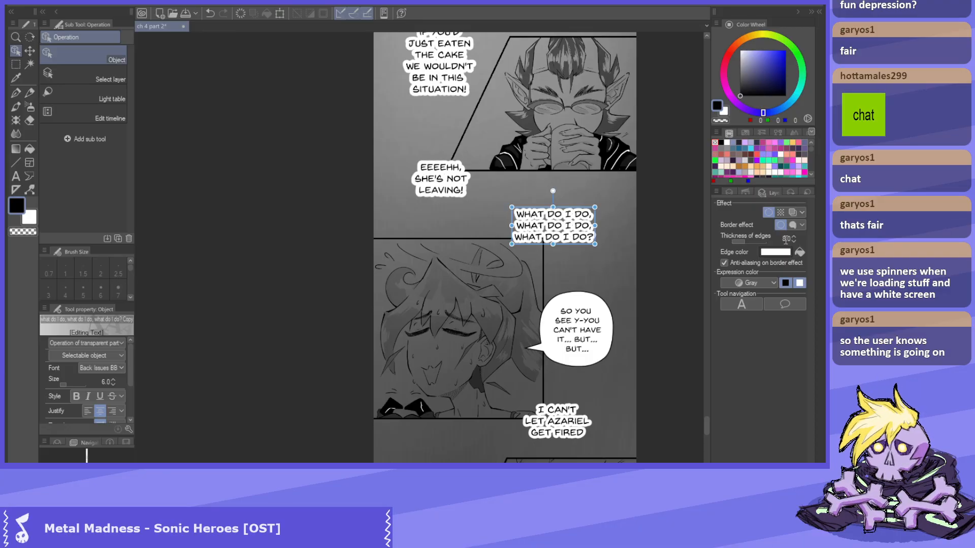
# Set the border edge thickness of the "If you'd just eaten the cake" caption to 11.
pyautogui.scroll(-3, 552, 279)
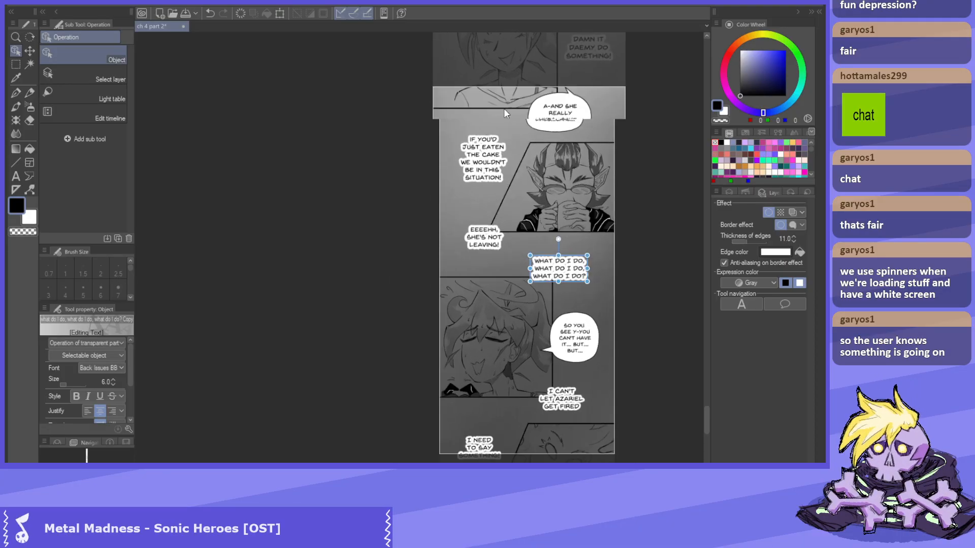
pyautogui.scroll(1, 482, 169)
pyautogui.click(482, 169)
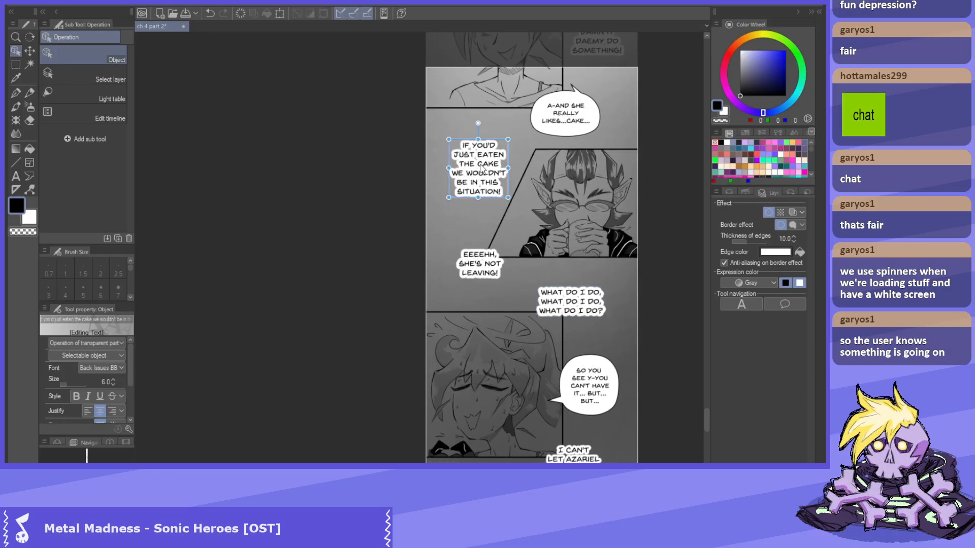
pyautogui.click(793, 236)
# Slightly thicken the white border edges of the "Damn it" and "But what if I don't give it to her" captions.
pyautogui.scroll(-2, 544, 102)
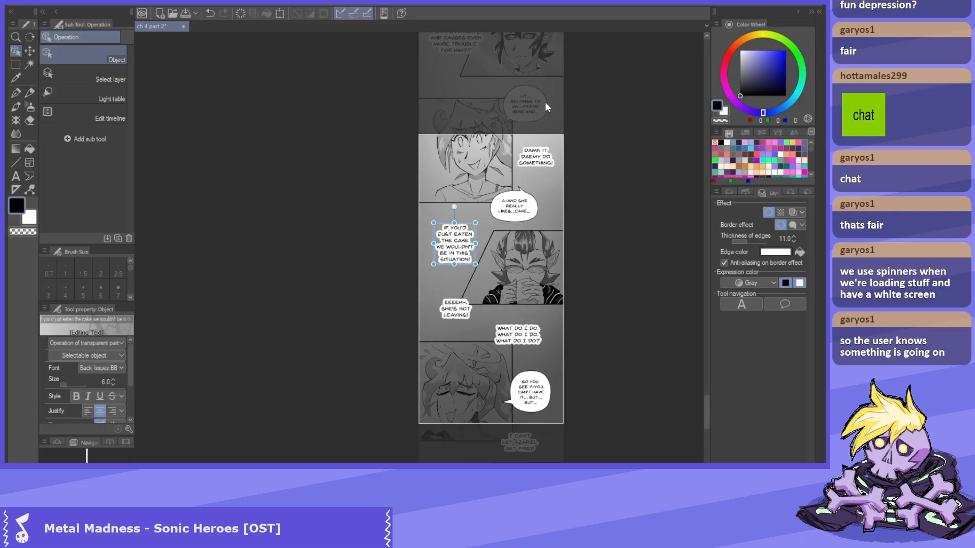
pyautogui.scroll(2, 548, 152)
pyautogui.click(552, 174)
pyautogui.scroll(-1, 607, 215)
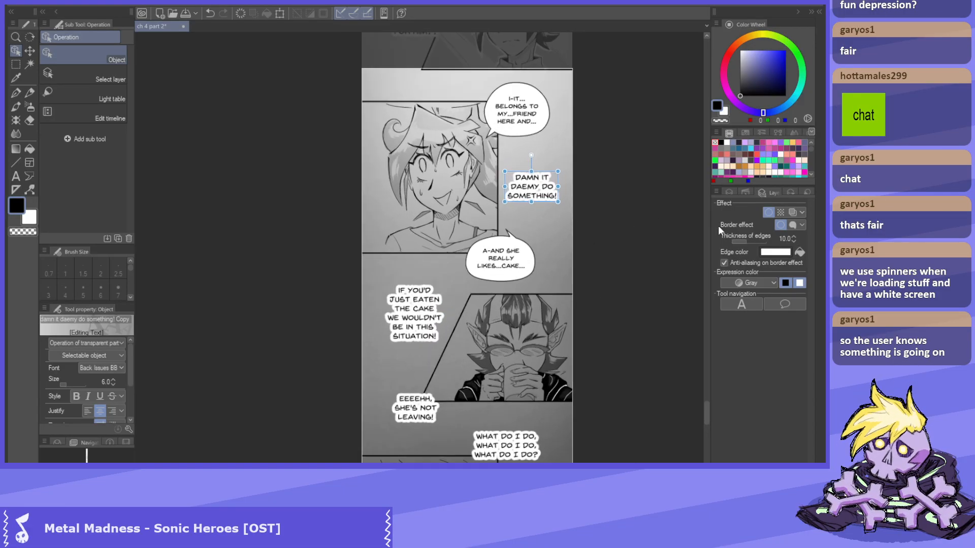
pyautogui.scroll(2, 460, 79)
pyautogui.click(460, 79)
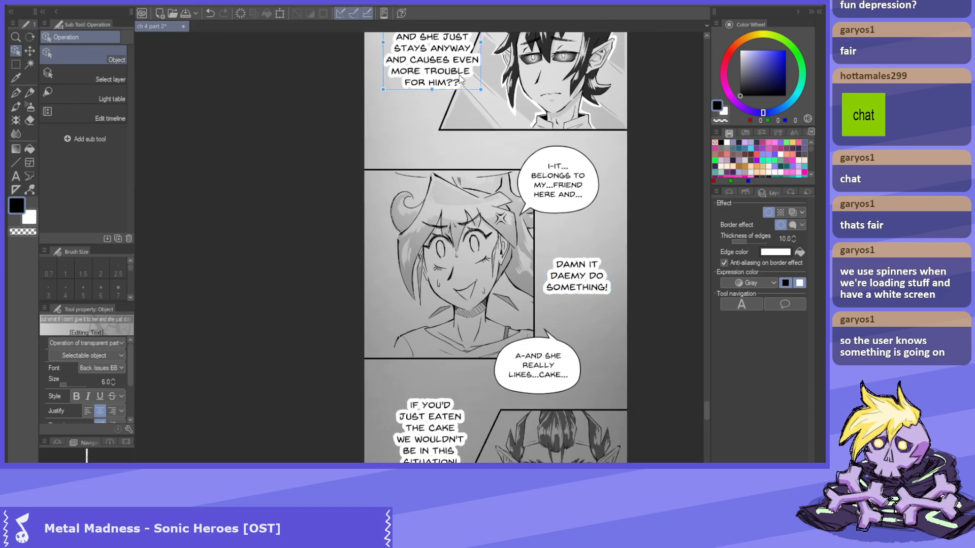
pyautogui.click(793, 236)
# Set the border edge thickness of the "If I give her the cake" caption to 11.
pyautogui.scroll(-3, 507, 204)
pyautogui.scroll(2, 557, 106)
pyautogui.click(557, 106)
pyautogui.click(793, 236)
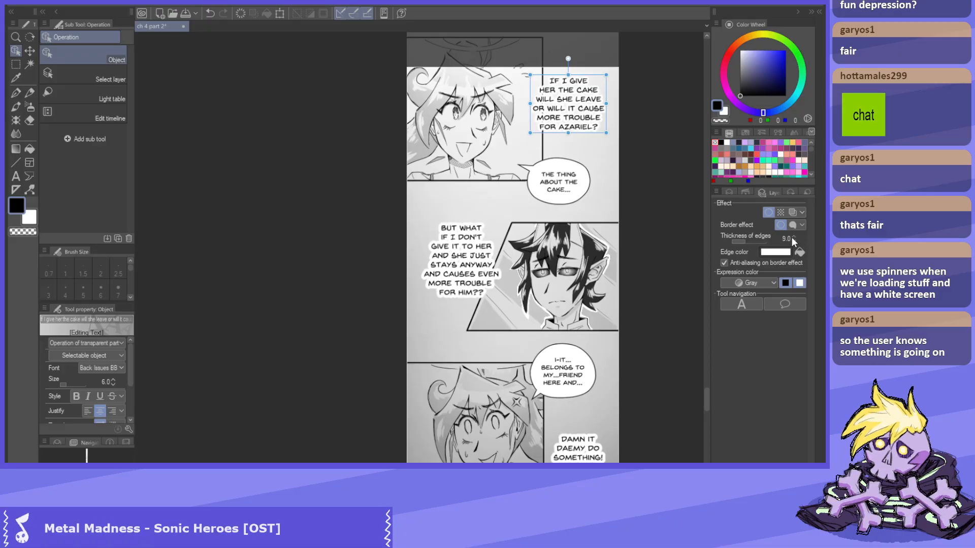
pyautogui.scroll(-2, 526, 114)
pyautogui.scroll(3, 526, 114)
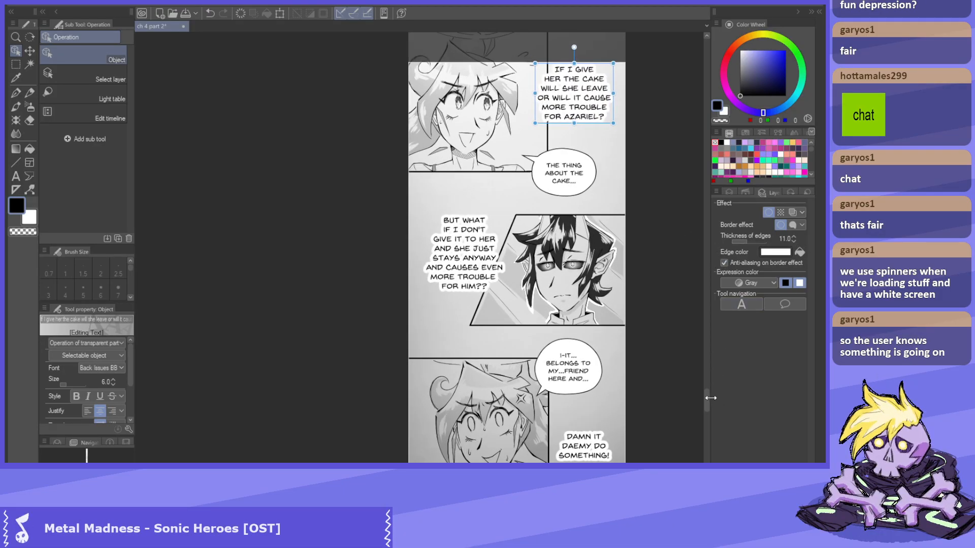
# Return to the end of page 10 and save the "ch 4 part 2" file.
pyautogui.moveTo(706, 408); pyautogui.dragTo(705, 443)
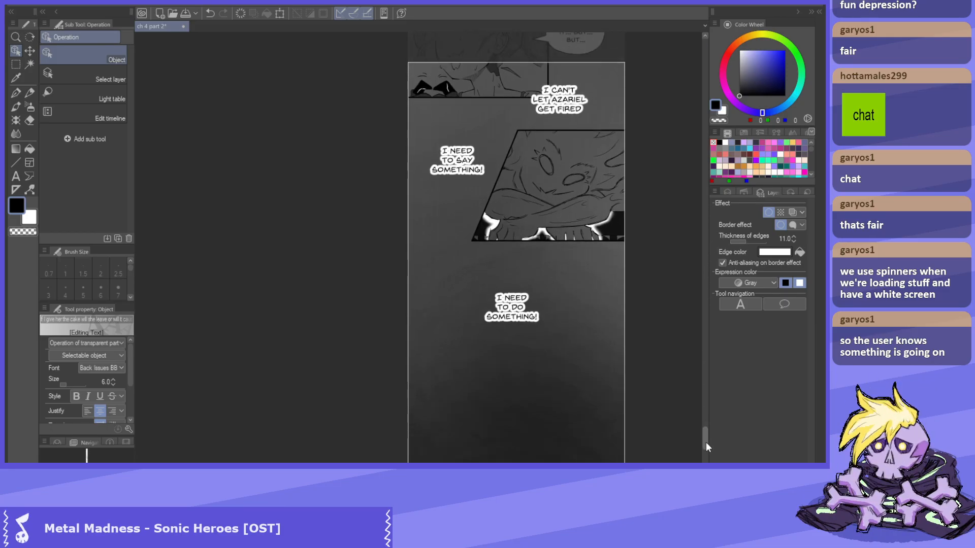
pyautogui.scroll(-4, 419, 370)
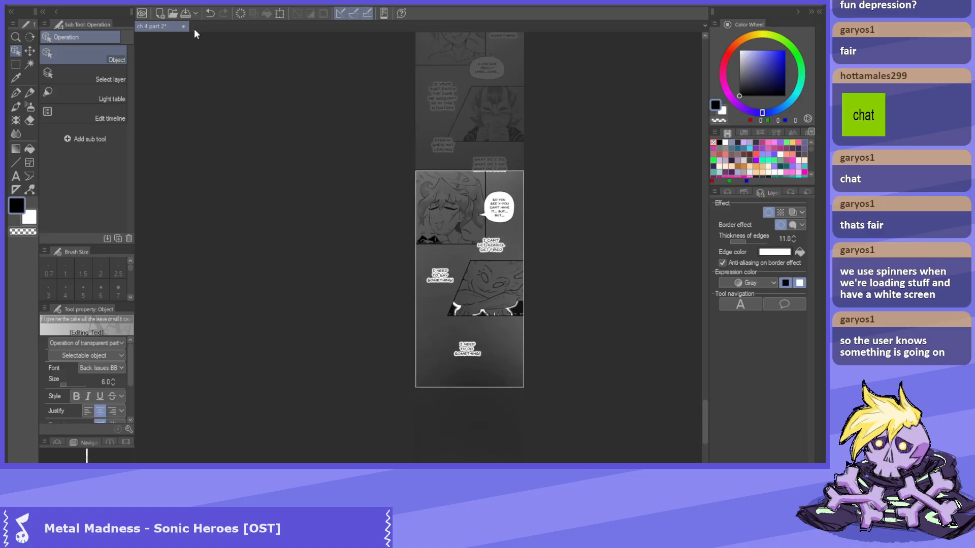
pyautogui.click(184, 14)
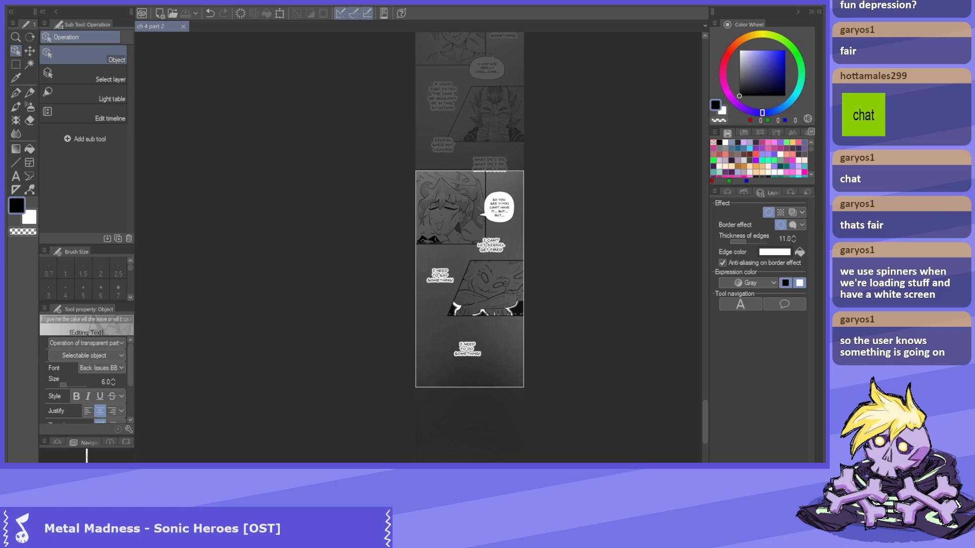
# Make the gradient layer below the pg 10 folder active and choose the Polyline selection tool.
pyautogui.scroll(1, 588, 220)
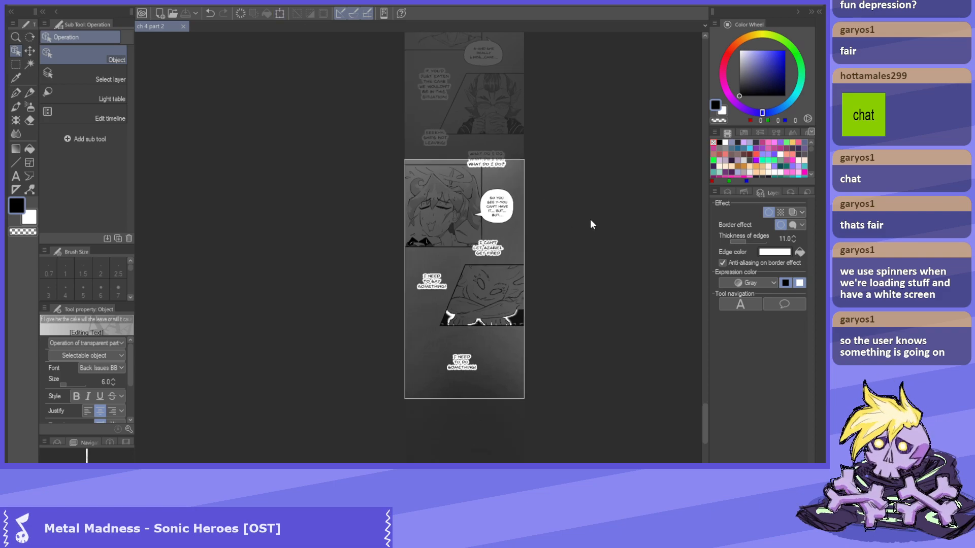
pyautogui.click(731, 192)
pyautogui.scroll(5, 764, 386)
pyautogui.click(742, 312)
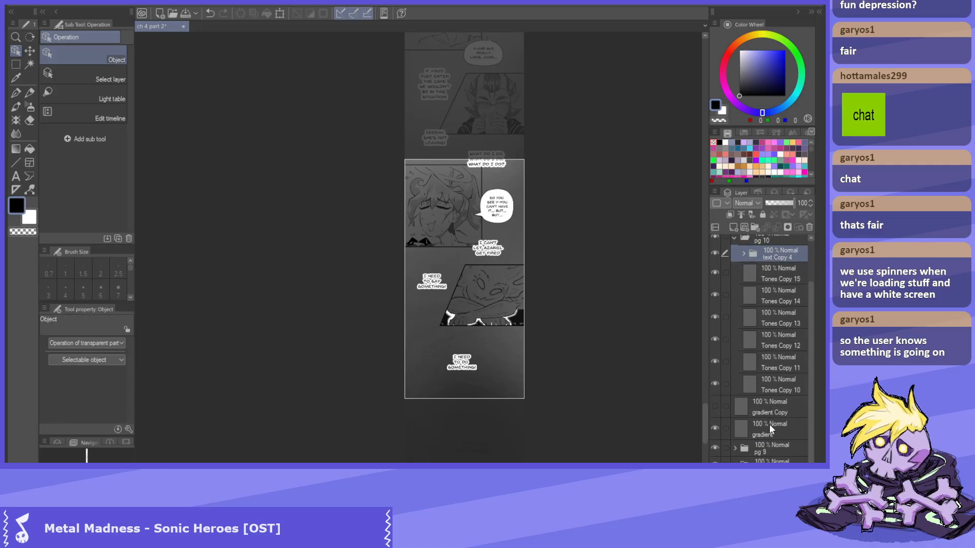
pyautogui.click(769, 425)
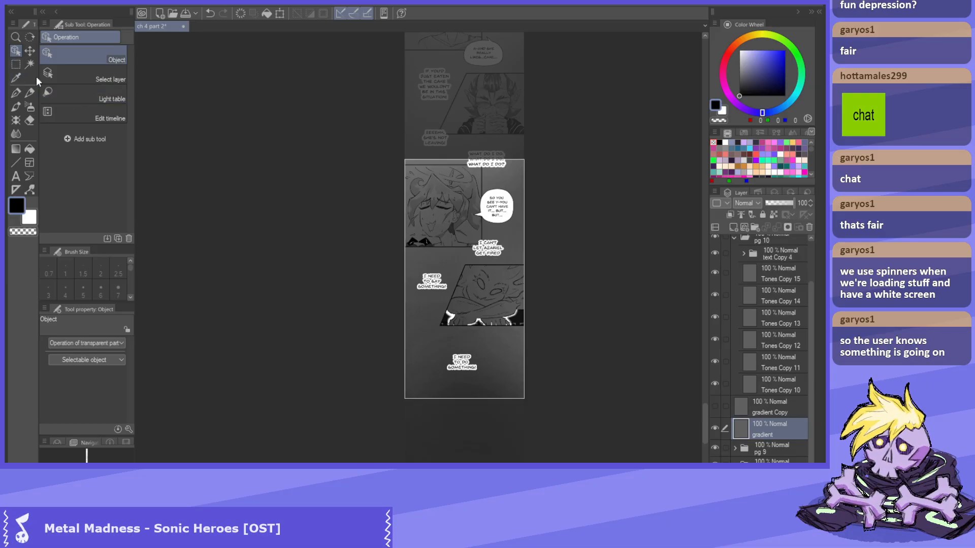
pyautogui.scroll(2, 361, 278)
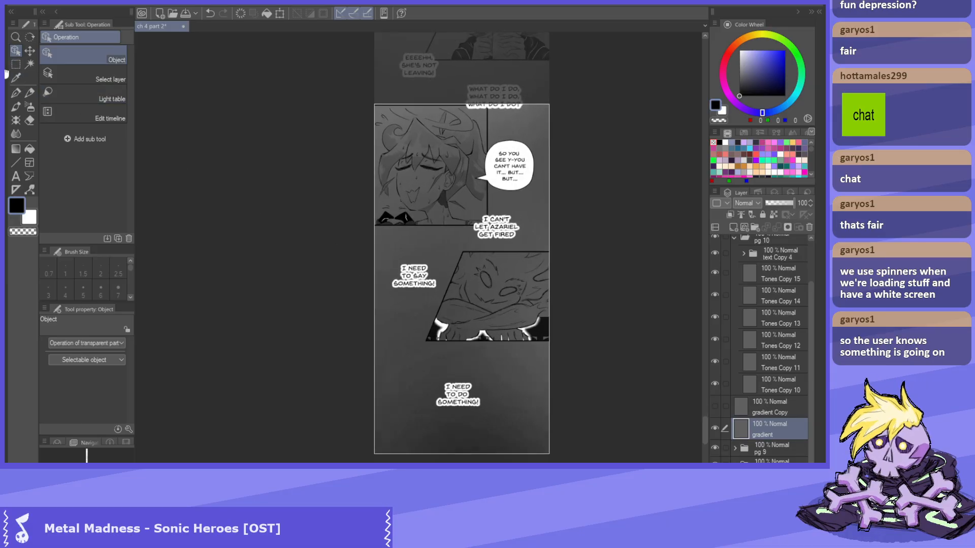
pyautogui.click(15, 66)
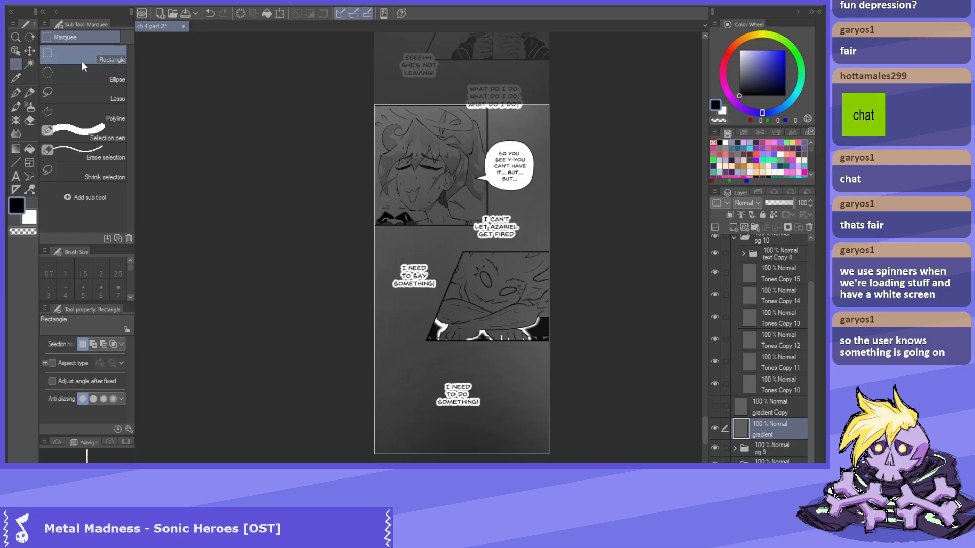
pyautogui.click(92, 115)
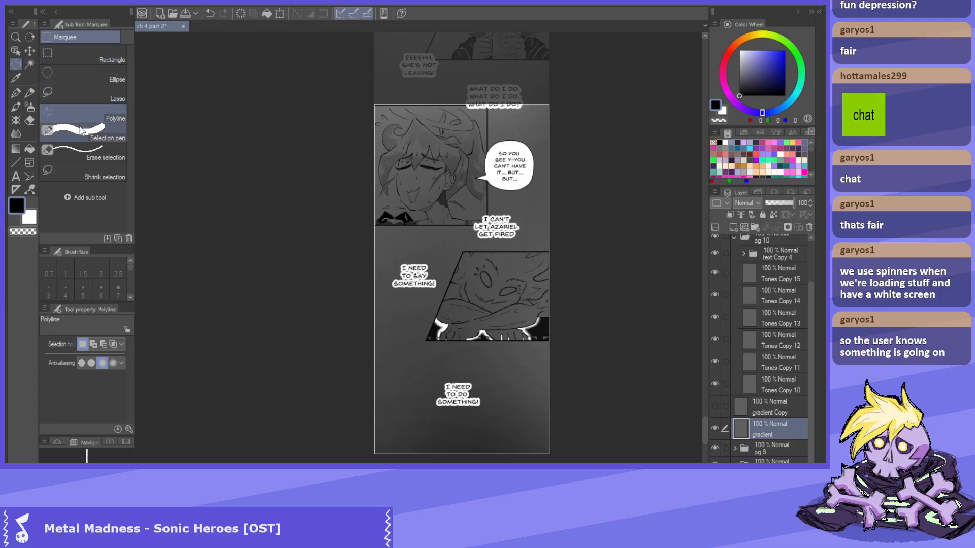
# Outline the slanted crossed-arms panel beside "I need to say something!" with a polyline selection, erase the gradient inside it and deselect.
pyautogui.scroll(2, 450, 356)
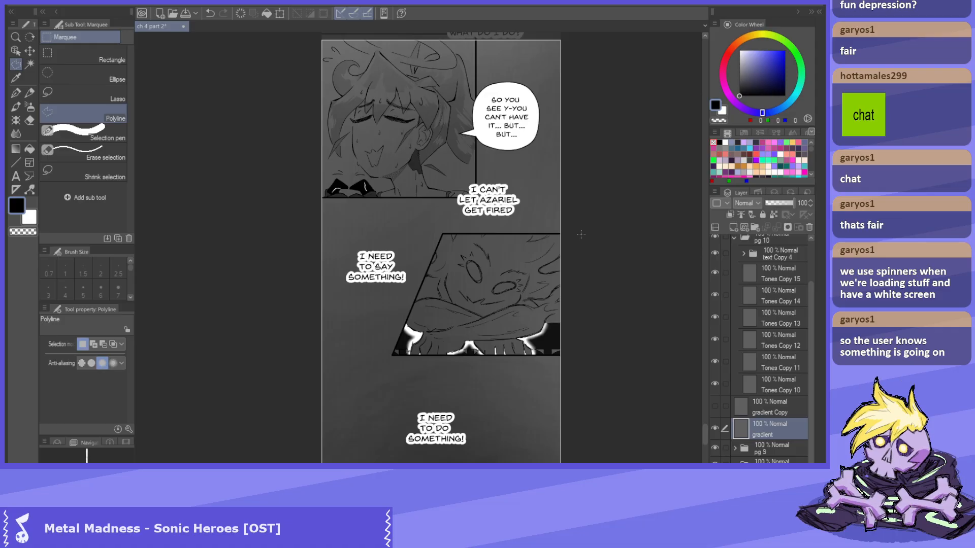
pyautogui.scroll(3, 459, 203)
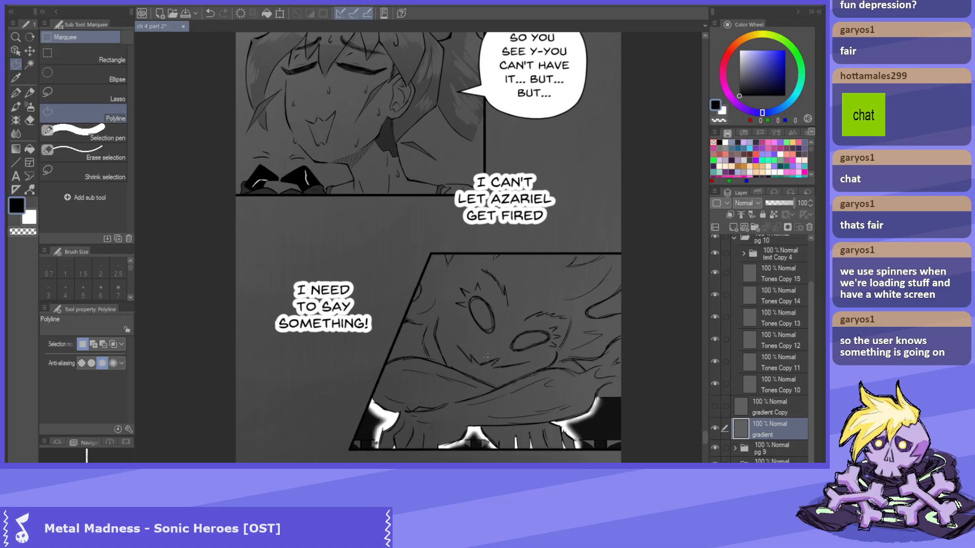
pyautogui.scroll(2, 422, 246)
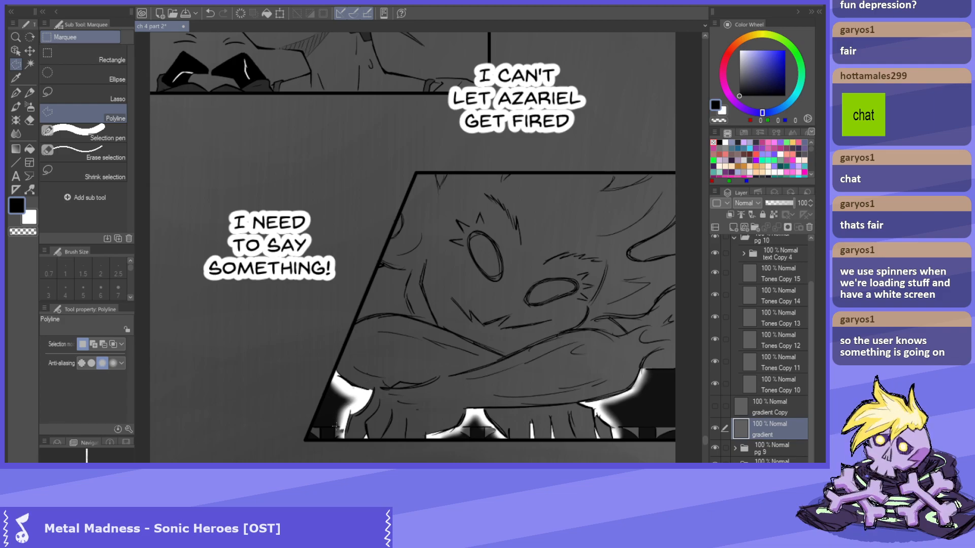
pyautogui.scroll(-3, 288, 364)
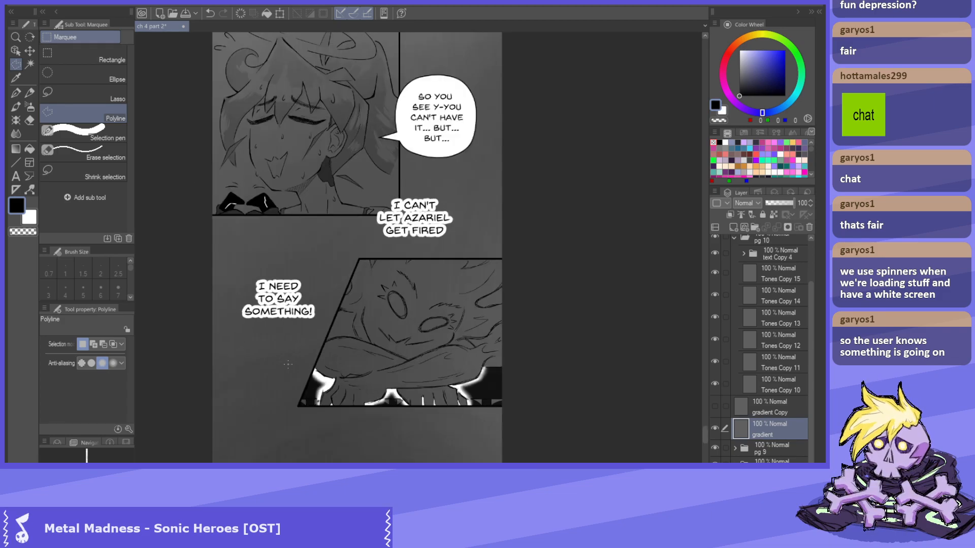
pyautogui.scroll(-3, 288, 364)
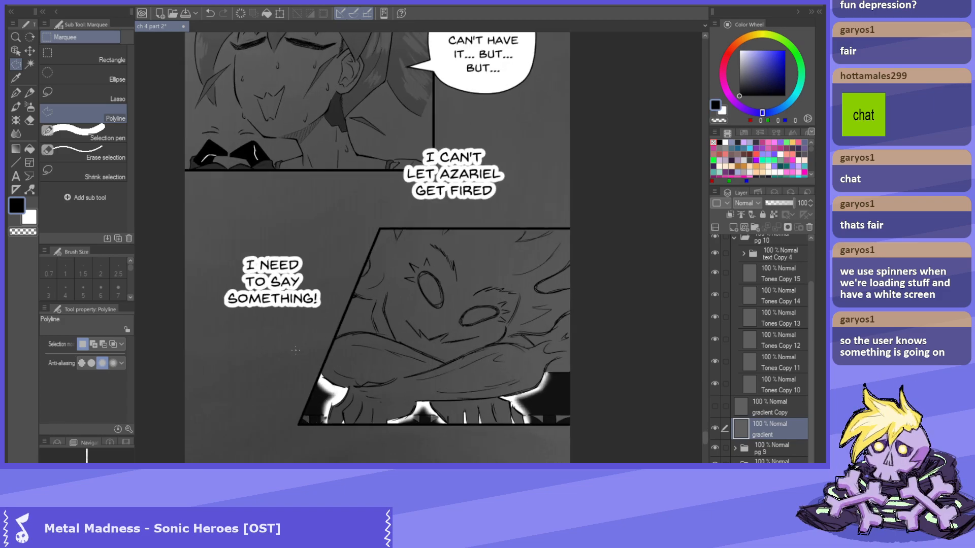
pyautogui.scroll(2, 320, 394)
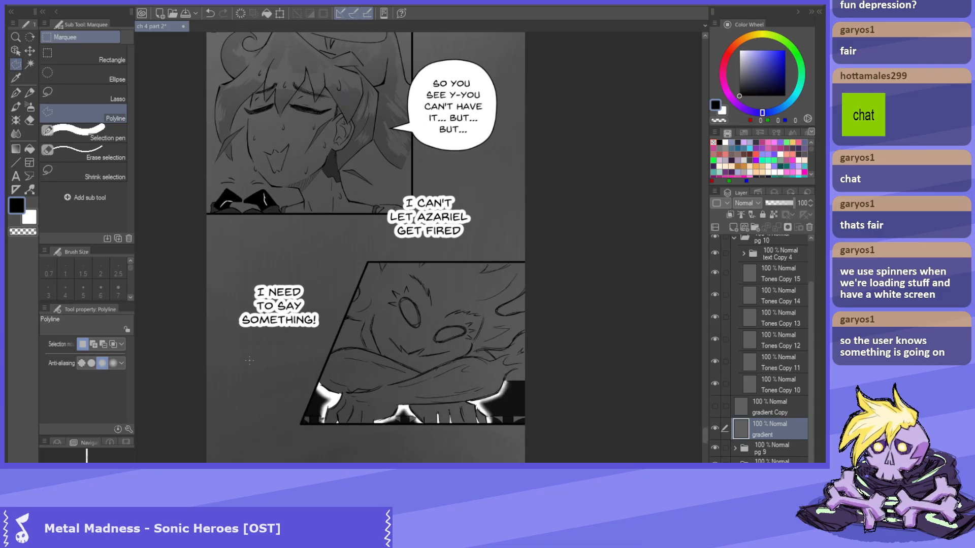
pyautogui.scroll(1, 349, 419)
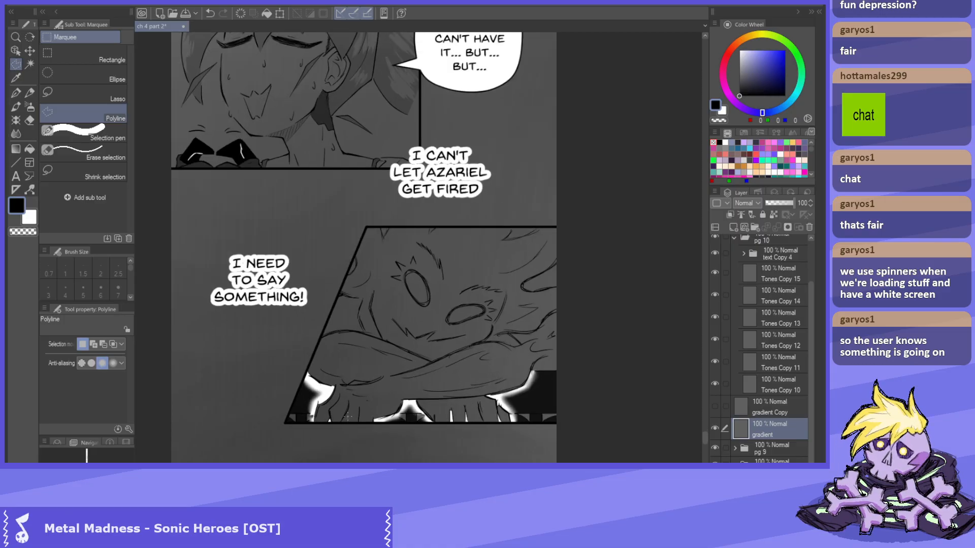
pyautogui.scroll(-1, 440, 341)
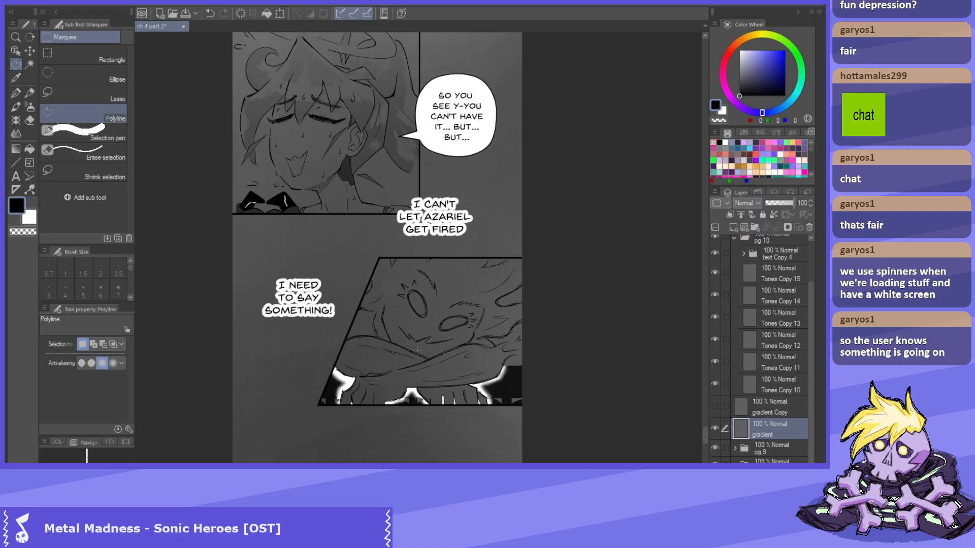
pyautogui.scroll(1, 355, 376)
pyautogui.scroll(-1, 305, 401)
pyautogui.scroll(1, 241, 425)
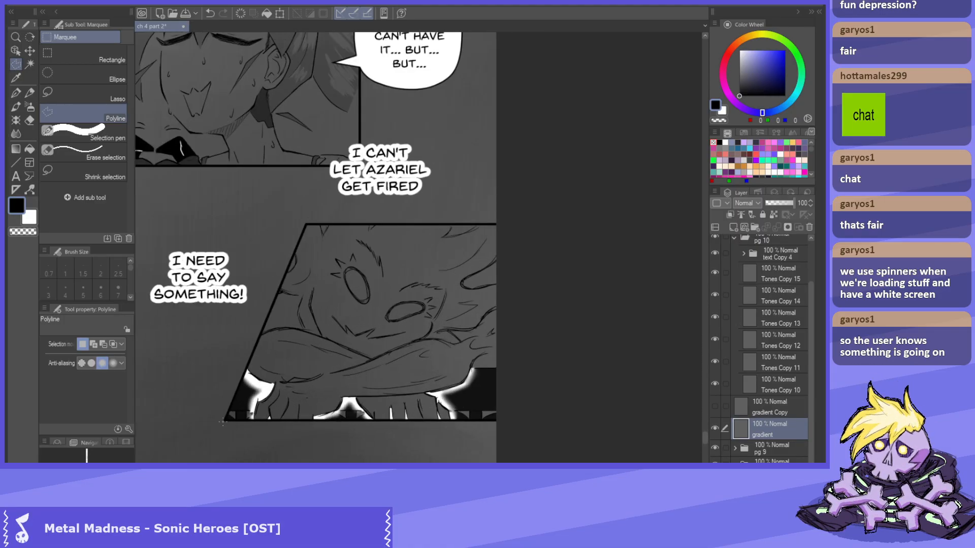
pyautogui.click(224, 419)
pyautogui.click(306, 223)
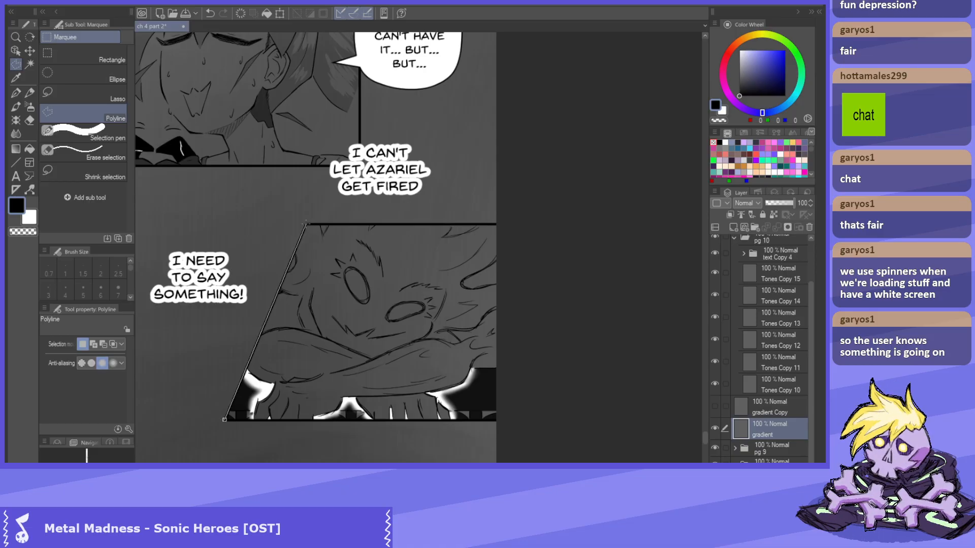
pyautogui.click(537, 224)
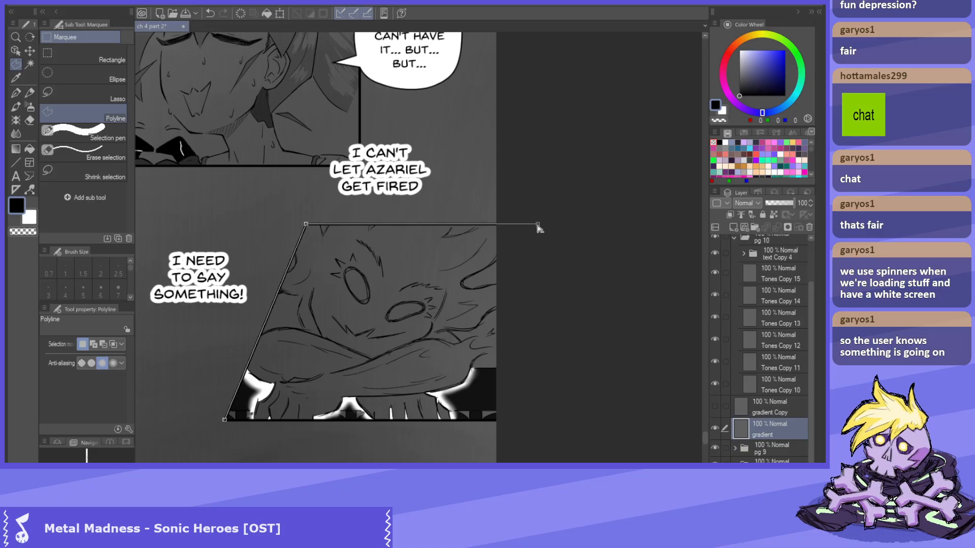
pyautogui.click(498, 420)
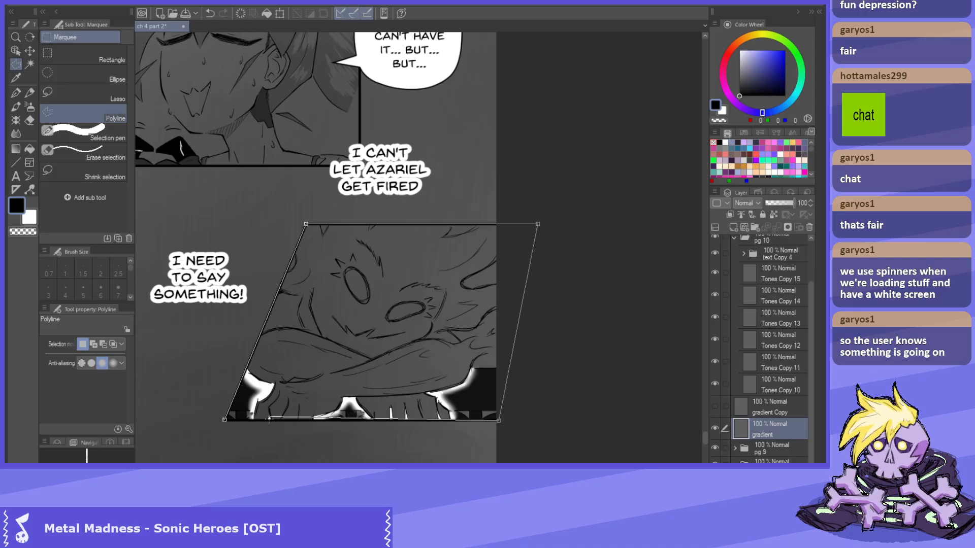
pyautogui.click(224, 420)
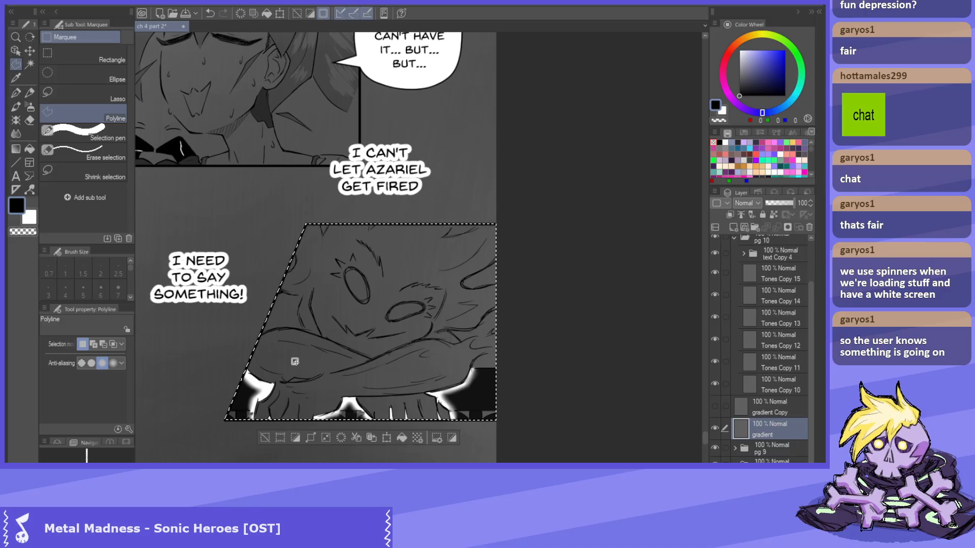
pyautogui.press('Delete')
pyautogui.hotkey('ctrl', 'd')
# Outline the panel beside the "So you see y-you can't have it" bubble, erase the gradient inside it and deselect.
pyautogui.scroll(5, 425, 397)
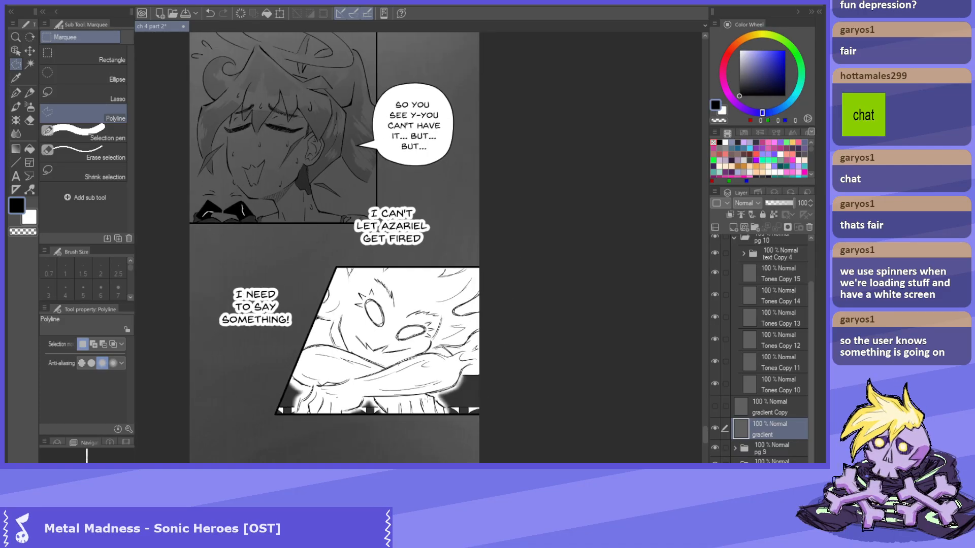
pyautogui.hscroll(-2, 196, 113)
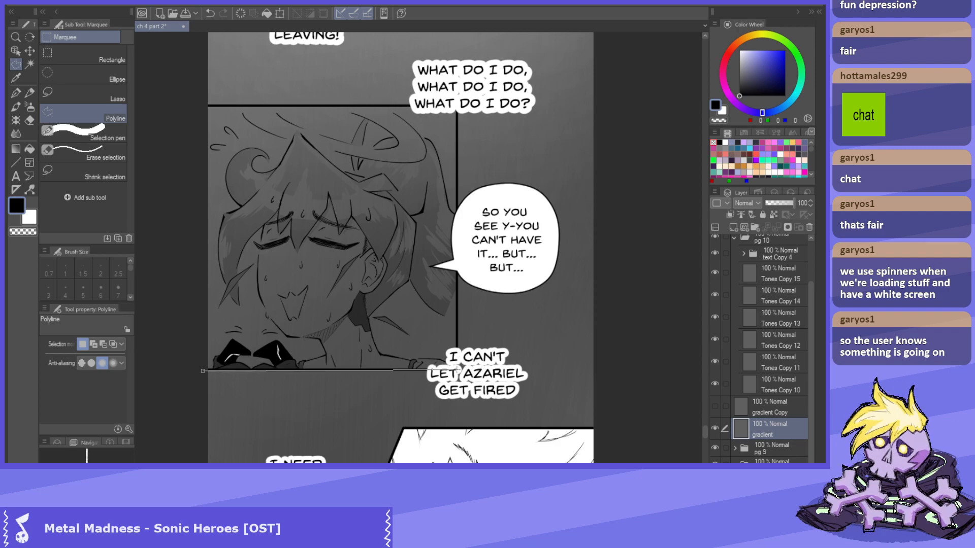
pyautogui.click(457, 106)
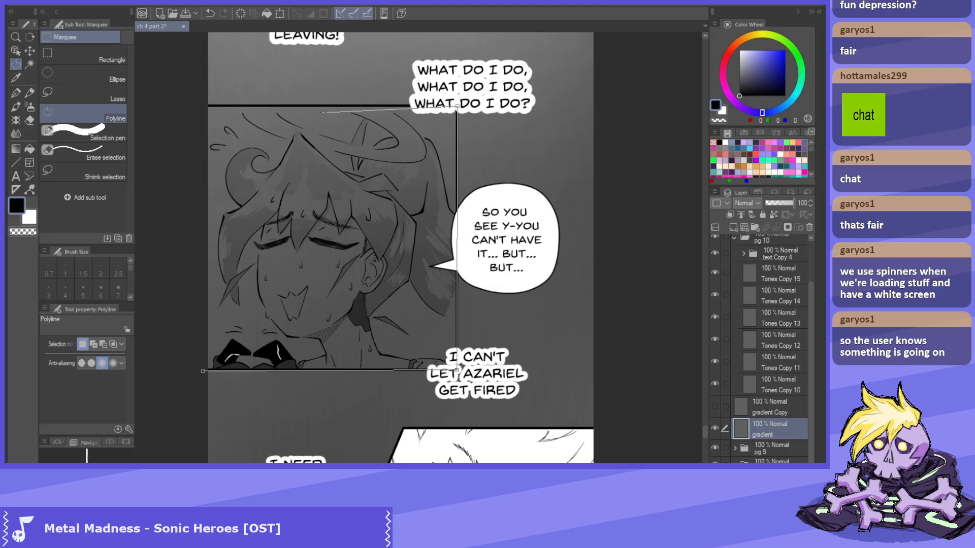
pyautogui.click(186, 108)
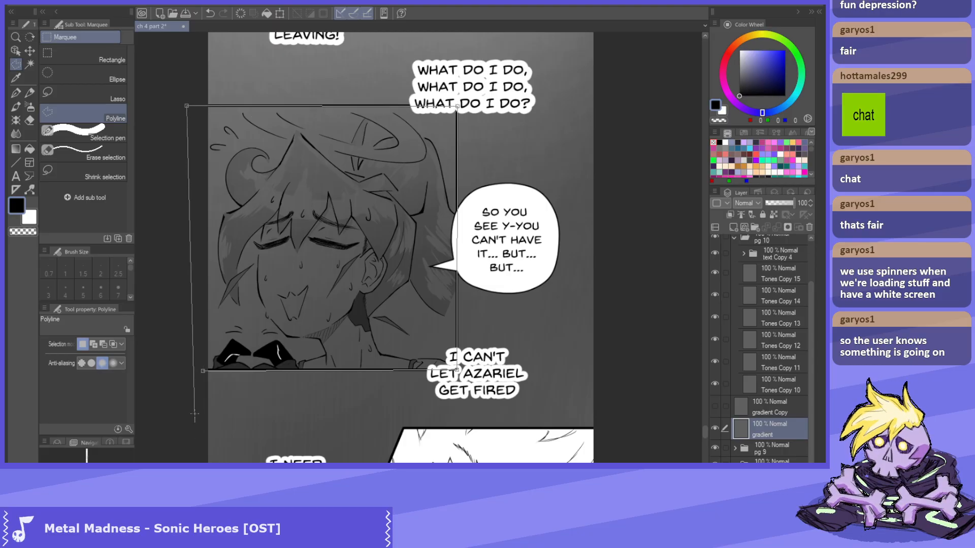
pyautogui.click(203, 371)
pyautogui.press('Delete')
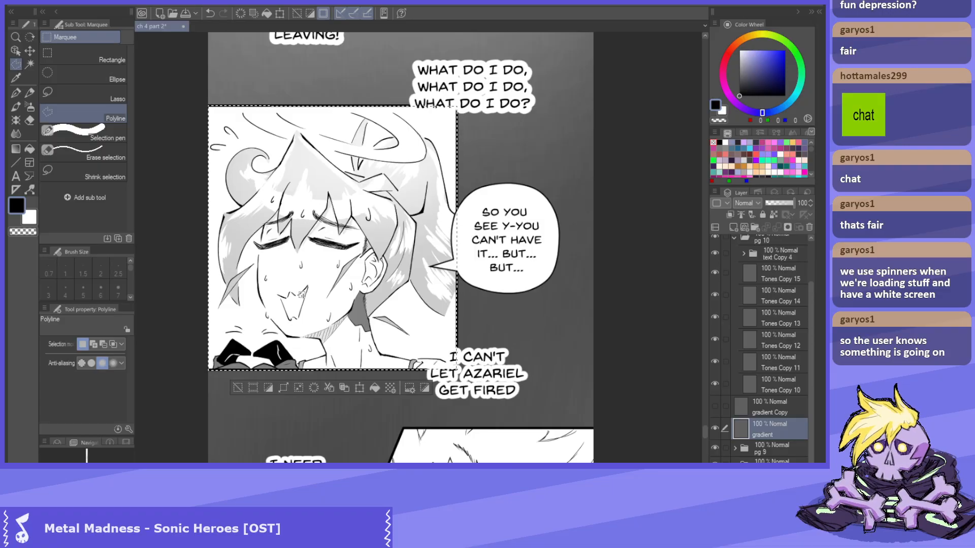
pyautogui.hotkey('ctrl', 'd')
# Outline the slanted panel of the horned character drinking from a mug, erase the gradient inside it and deselect.
pyautogui.scroll(-3, 304, 296)
pyautogui.scroll(3, 347, 90)
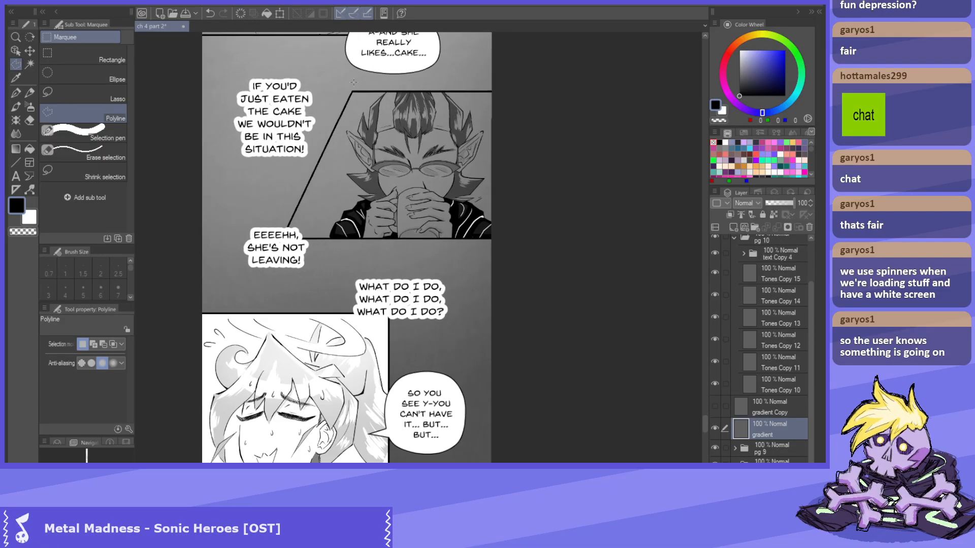
pyautogui.scroll(2, 348, 91)
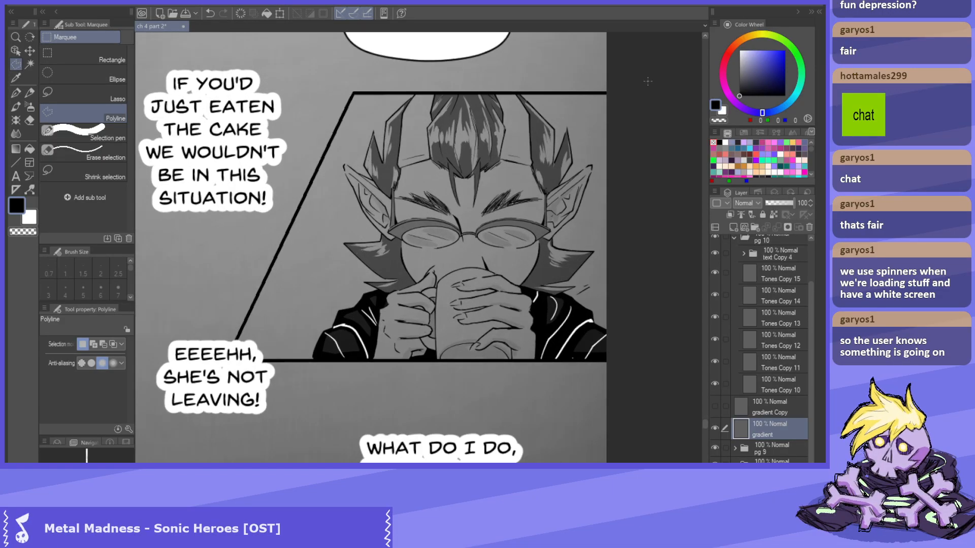
pyautogui.click(610, 93)
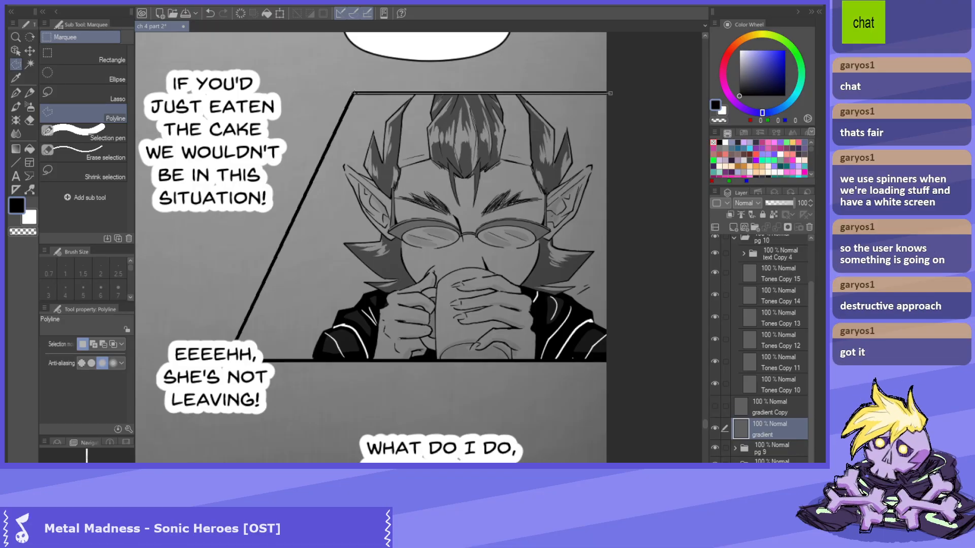
pyautogui.click(353, 92)
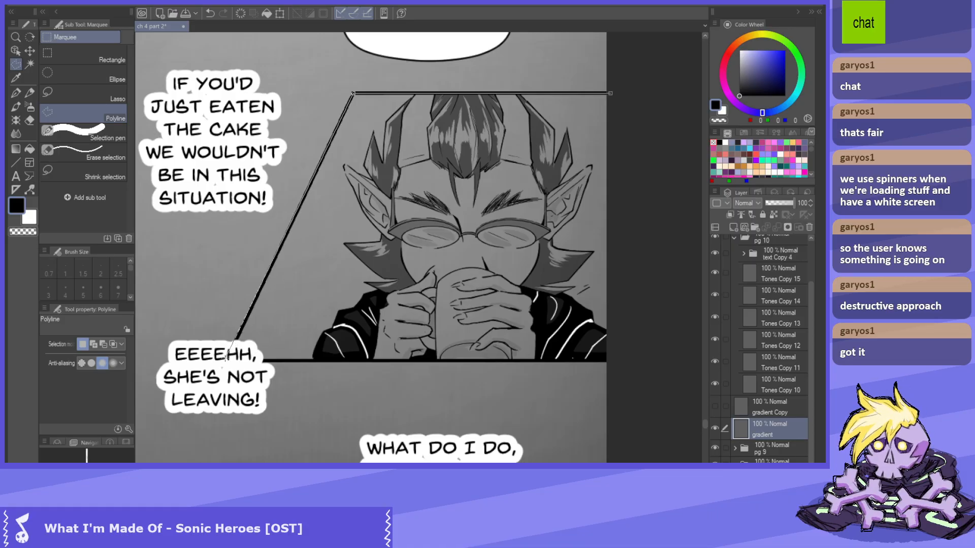
pyautogui.click(227, 357)
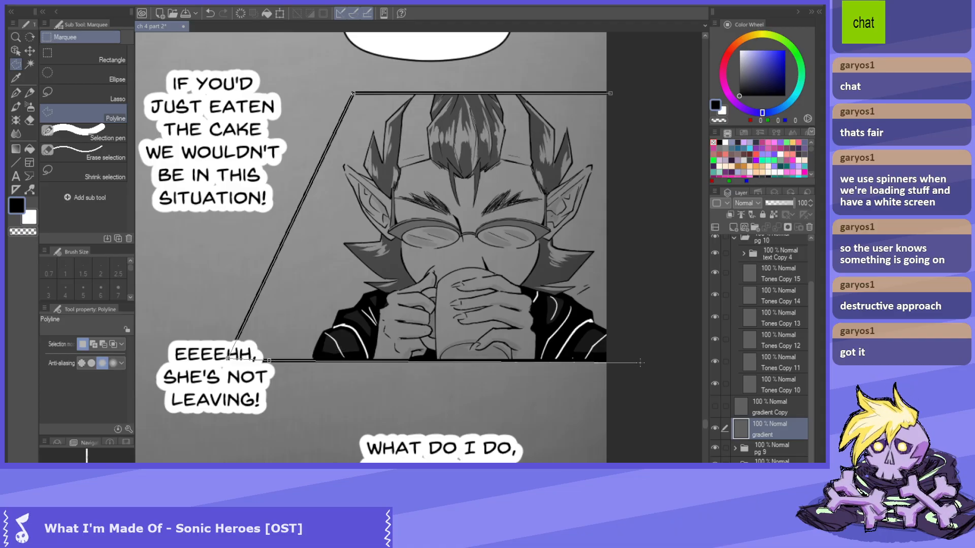
pyautogui.click(608, 94)
pyautogui.press('Delete')
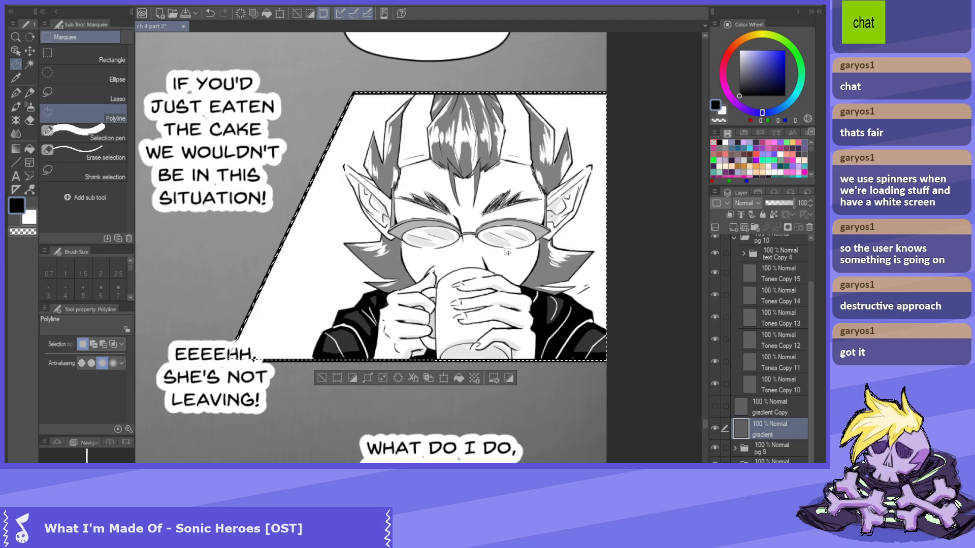
pyautogui.hotkey('ctrl', 'd')
# Outline the nervous smiling character's panel beside "Damn it Daemy do something!", erase the gradient inside it and deselect.
pyautogui.scroll(-2, 510, 359)
pyautogui.scroll(-3, 510, 360)
pyautogui.moveTo(461, 145); pyautogui.dragTo(467, 198)
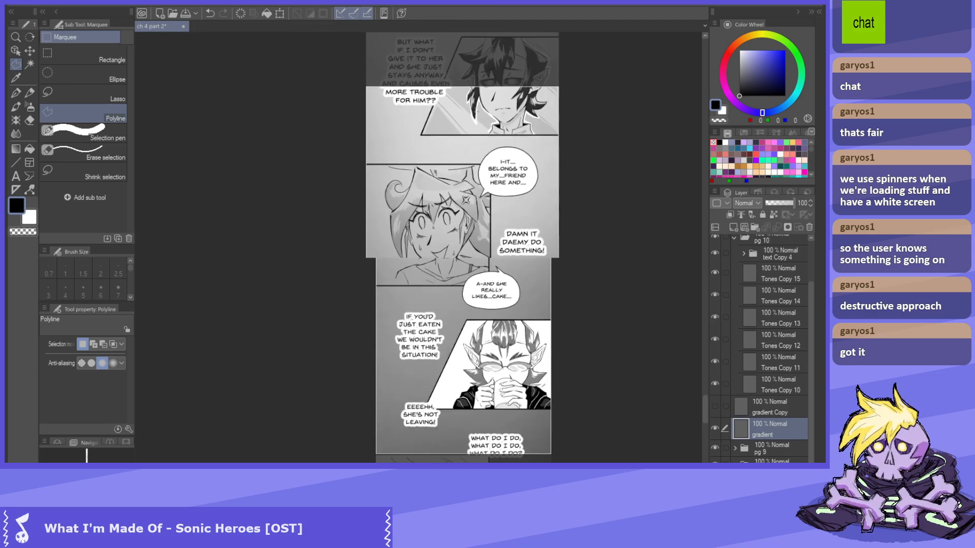
pyautogui.scroll(4, 468, 203)
pyautogui.scroll(1, 462, 189)
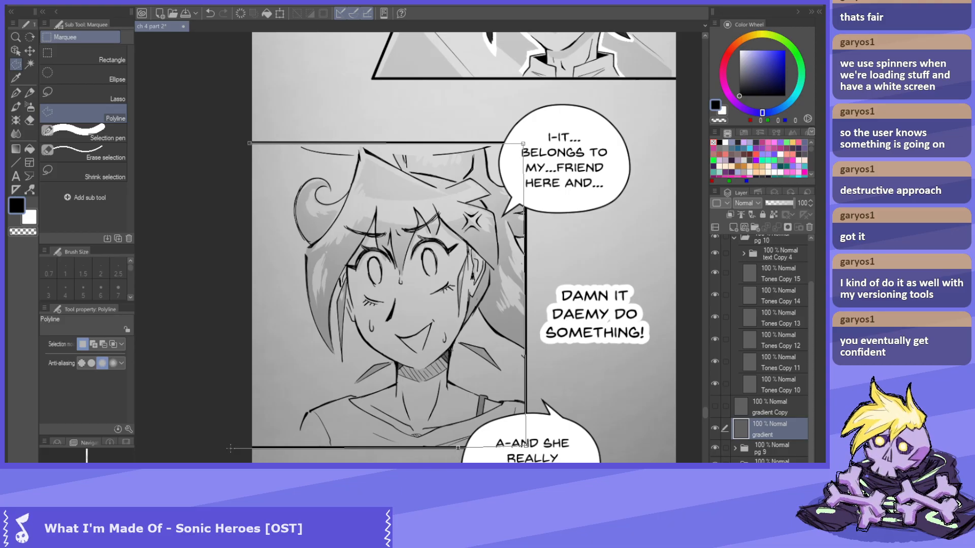
pyautogui.click(250, 143)
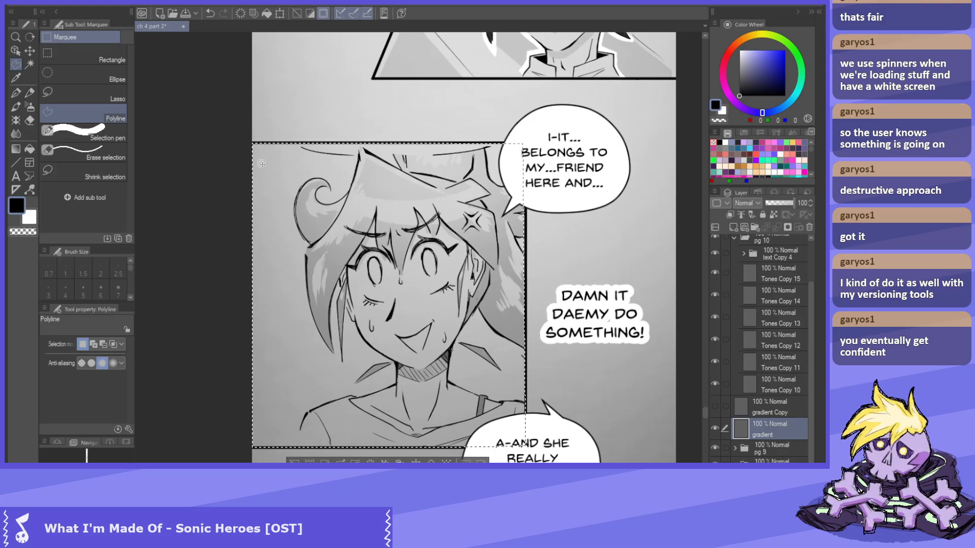
pyautogui.press('Delete')
pyautogui.scroll(-5, 334, 207)
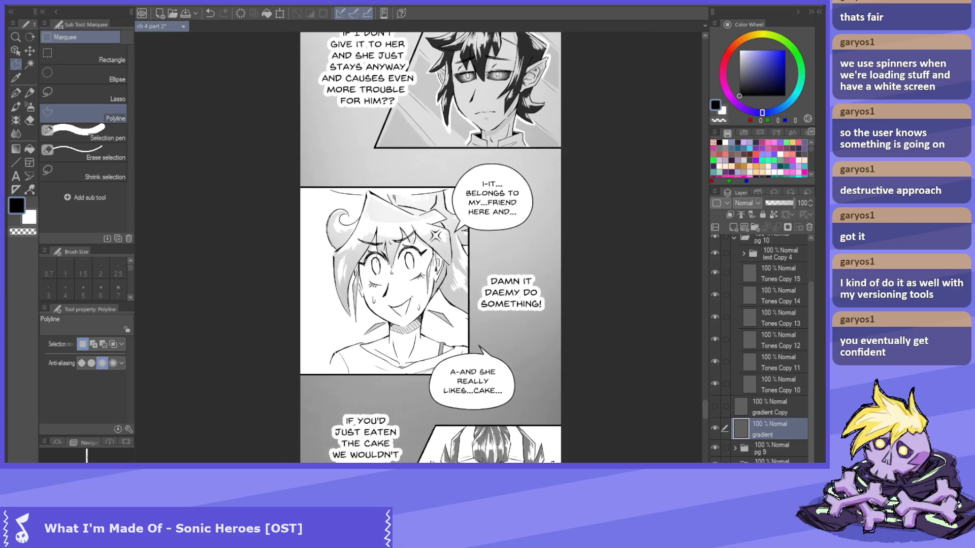
# Outline the slanted panel beside "But what if I don't give it to her", erase the gradient inside it and deselect.
pyautogui.scroll(5, 449, 309)
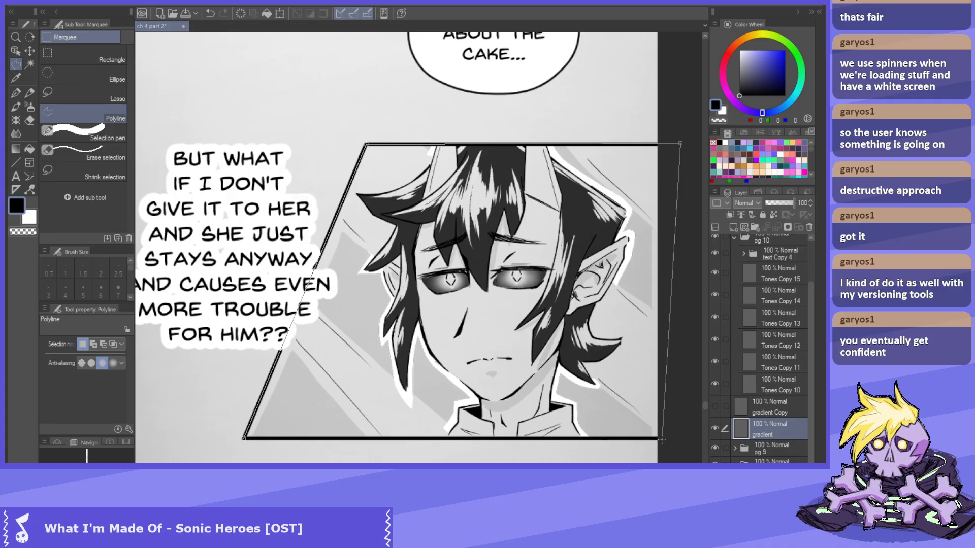
pyautogui.click(244, 439)
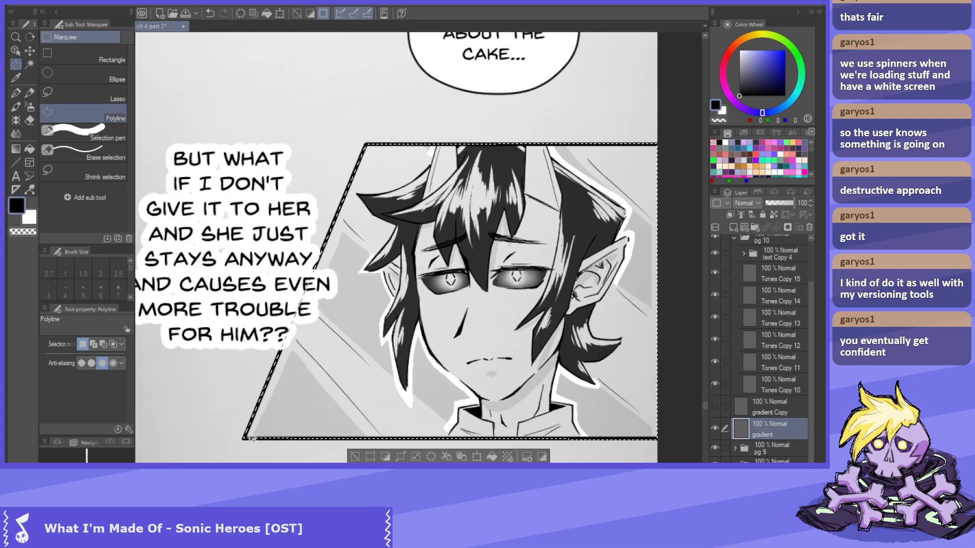
pyautogui.hotkey('ctrl', 'd')
# Select the panel beside "If I give her the cake" with a rectangular marquee, erase the gradient inside it, deselect and save the file.
pyautogui.scroll(-8, 315, 343)
pyautogui.scroll(3, 310, 111)
pyautogui.scroll(5, 300, 127)
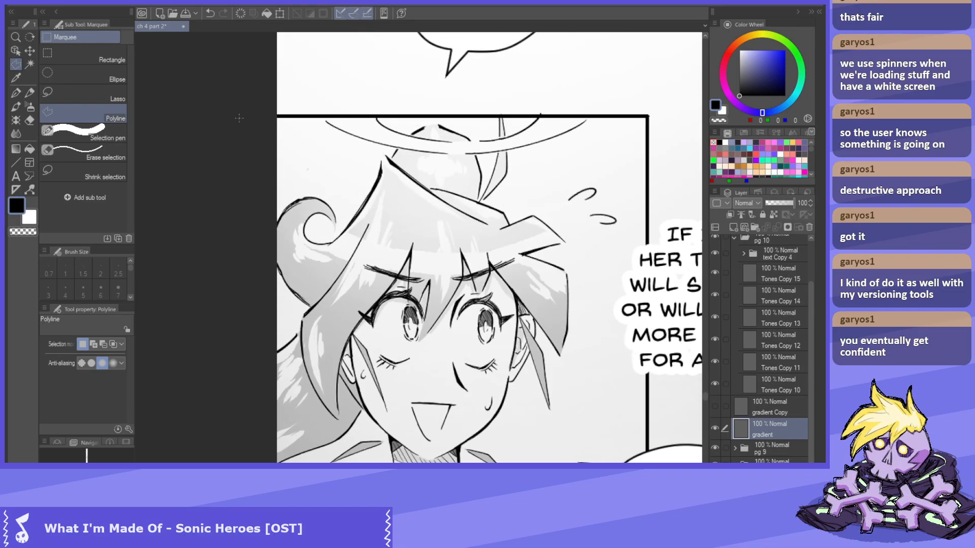
pyautogui.click(49, 57)
pyautogui.scroll(-2, 259, 158)
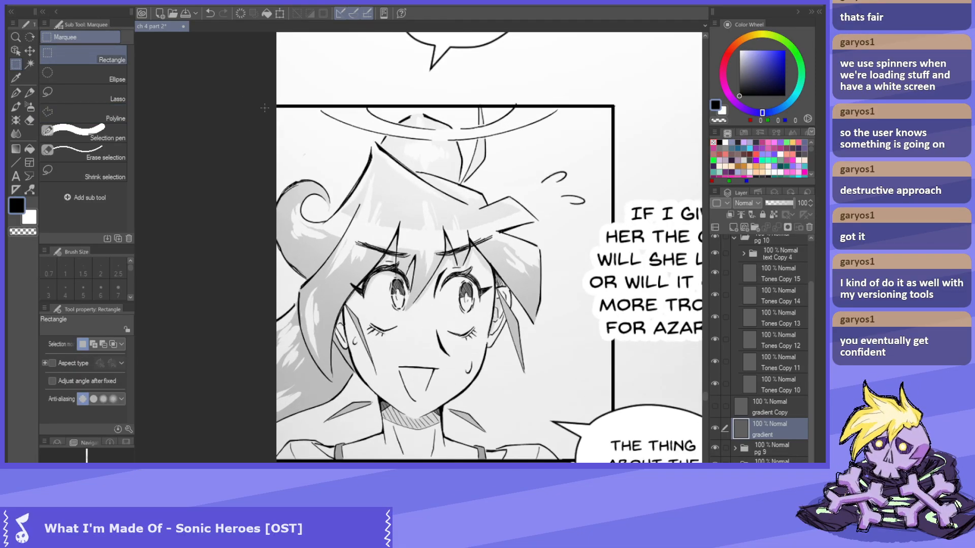
pyautogui.moveTo(267, 107); pyautogui.dragTo(614, 462)
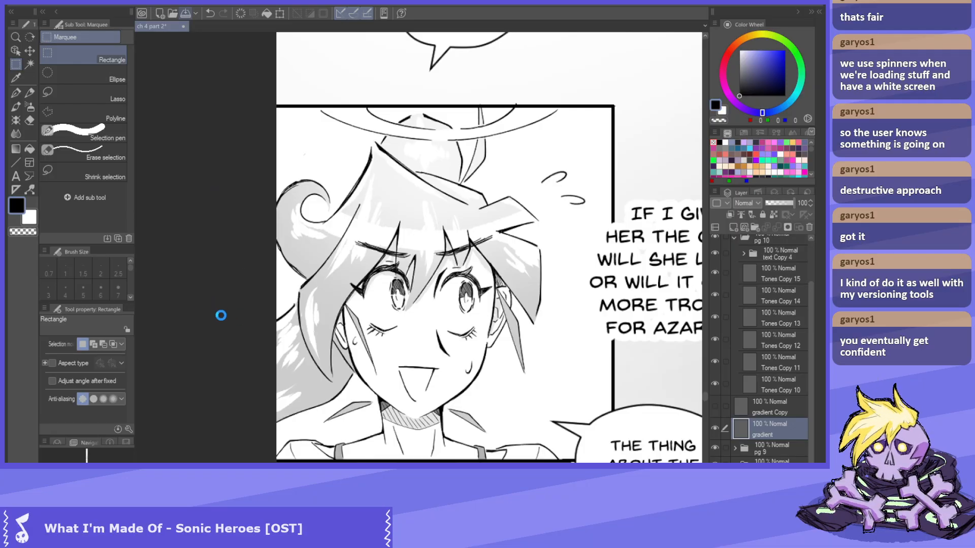
# Go to the section above the "What if I get you something else!?" bubble, collapse the pg 10 folder and select the gradient layer.
pyautogui.scroll(-3, 220, 317)
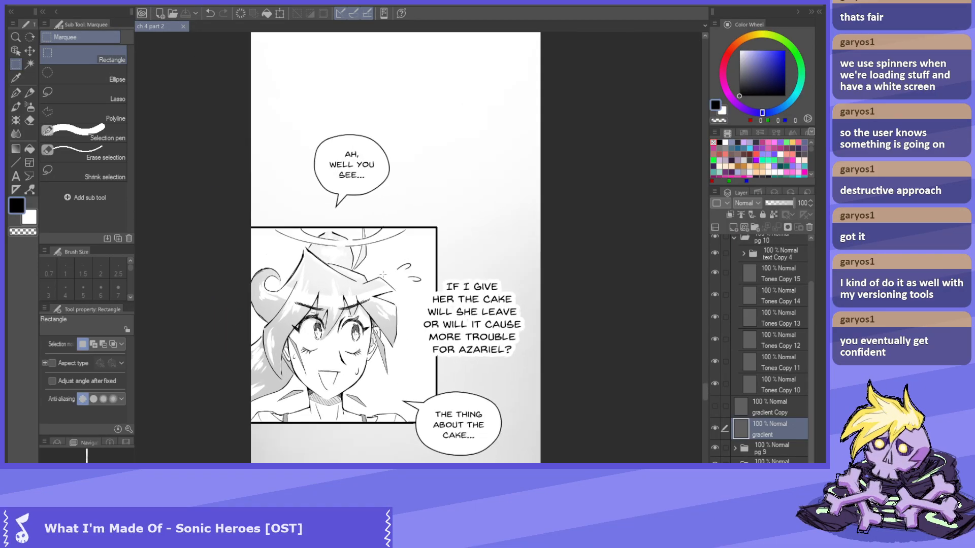
pyautogui.scroll(-3, 385, 278)
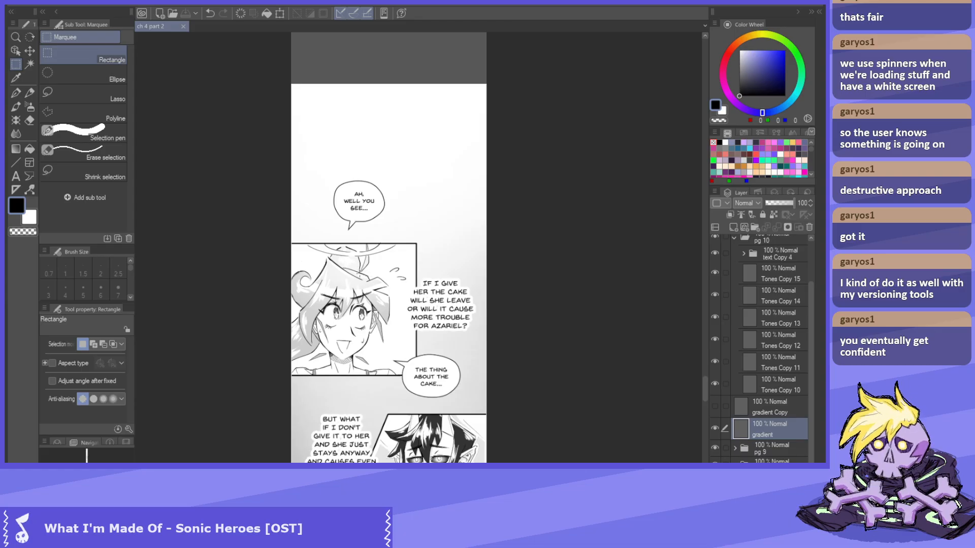
pyautogui.scroll(1, 357, 289)
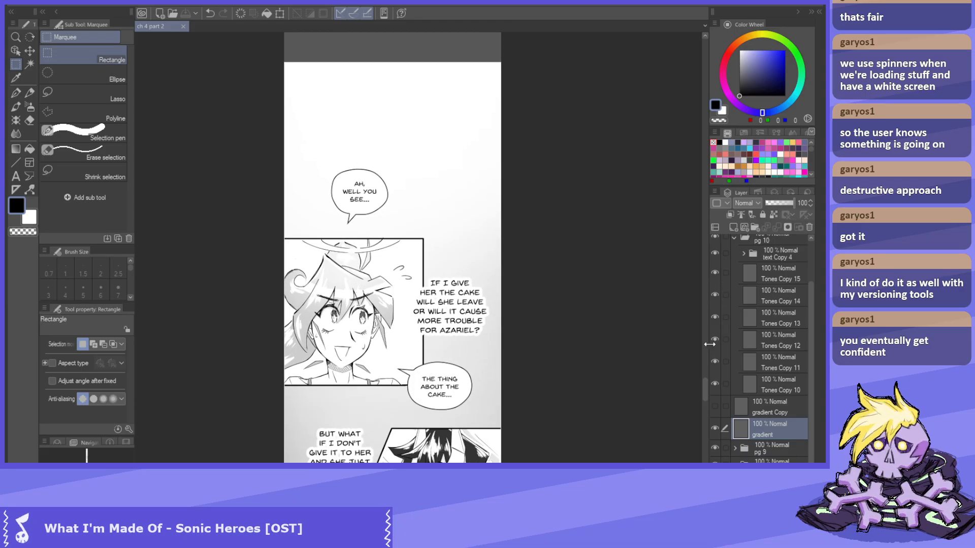
pyautogui.moveTo(705, 391); pyautogui.dragTo(702, 461)
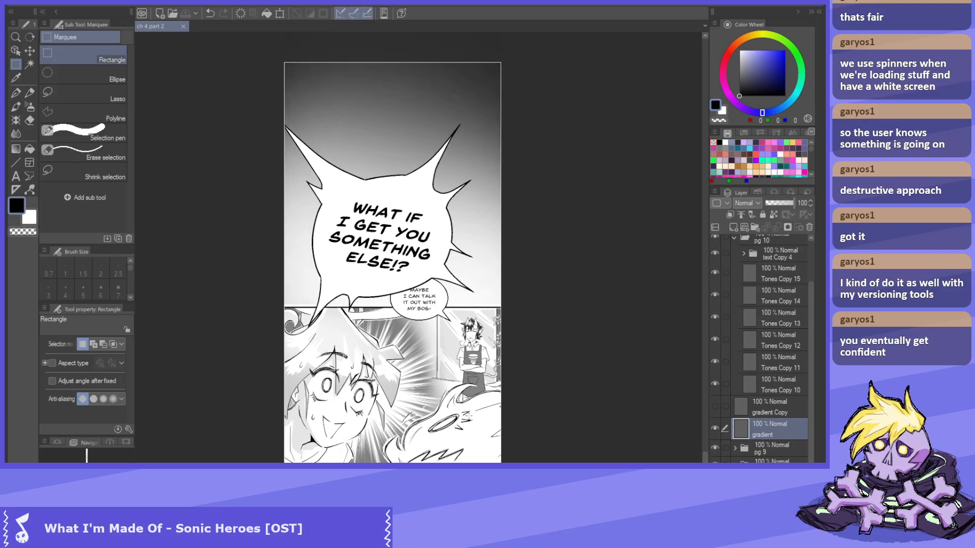
pyautogui.scroll(-3, 459, 273)
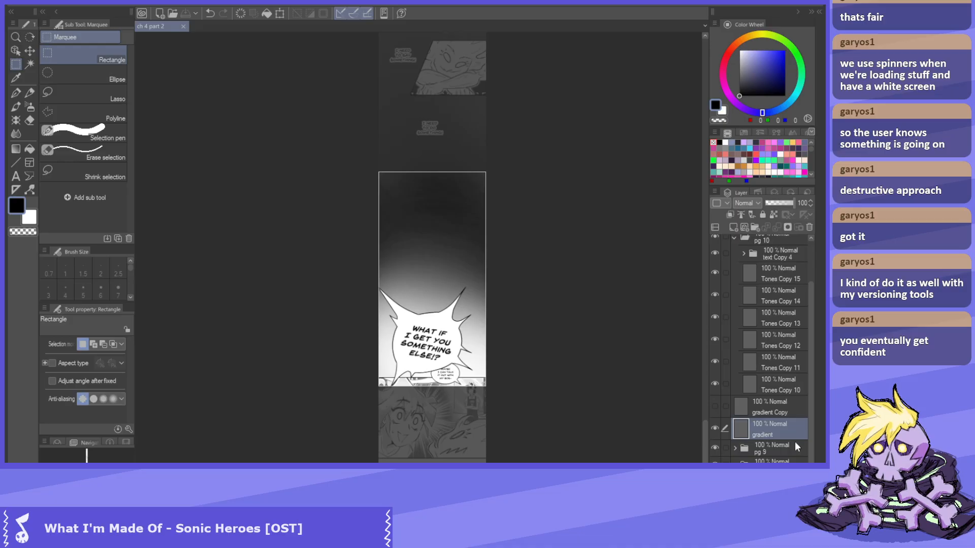
pyautogui.click(778, 410)
pyautogui.scroll(2, 746, 327)
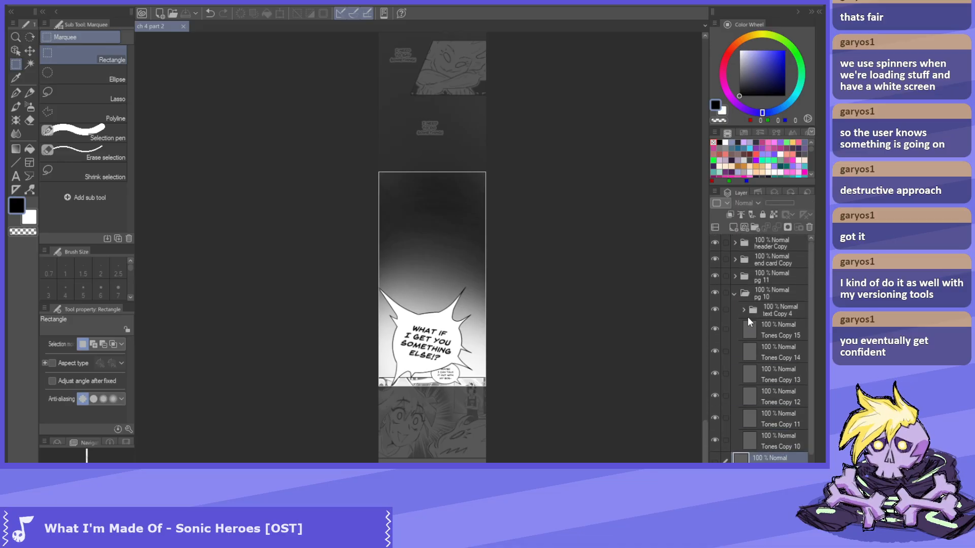
pyautogui.click(735, 293)
pyautogui.click(773, 340)
pyautogui.click(714, 334)
pyautogui.click(715, 334)
# Paint black with the Soft airbrush at size 1000 on the gradient layer around the "I need to do something!" text.
pyautogui.press('b')
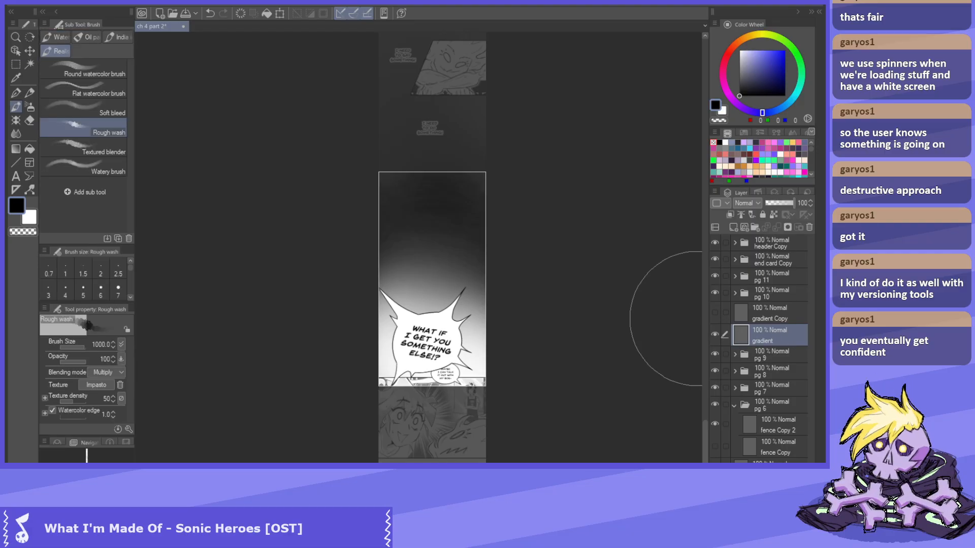
pyautogui.scroll(-1, 443, 313)
pyautogui.moveTo(444, 314); pyautogui.dragTo(495, 330)
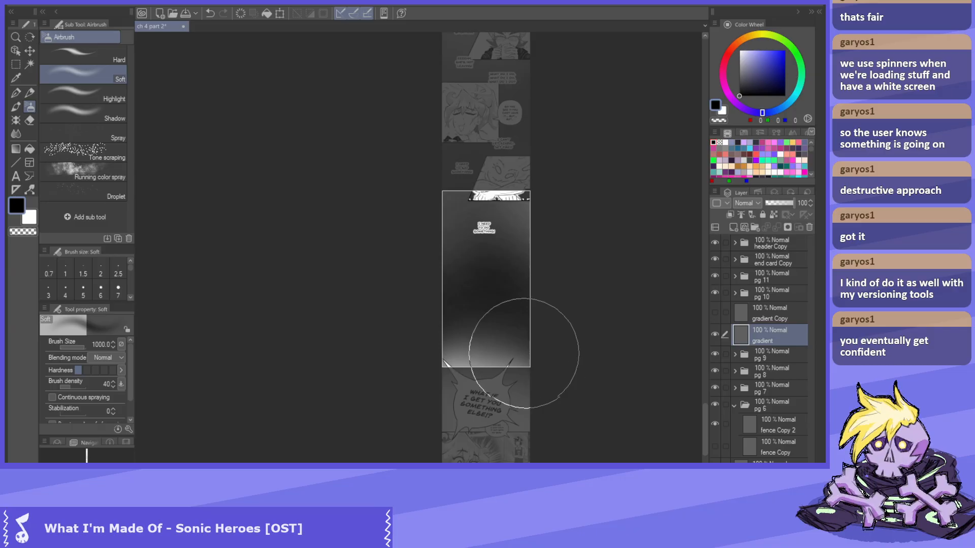
pyautogui.moveTo(502, 261); pyautogui.dragTo(483, 312)
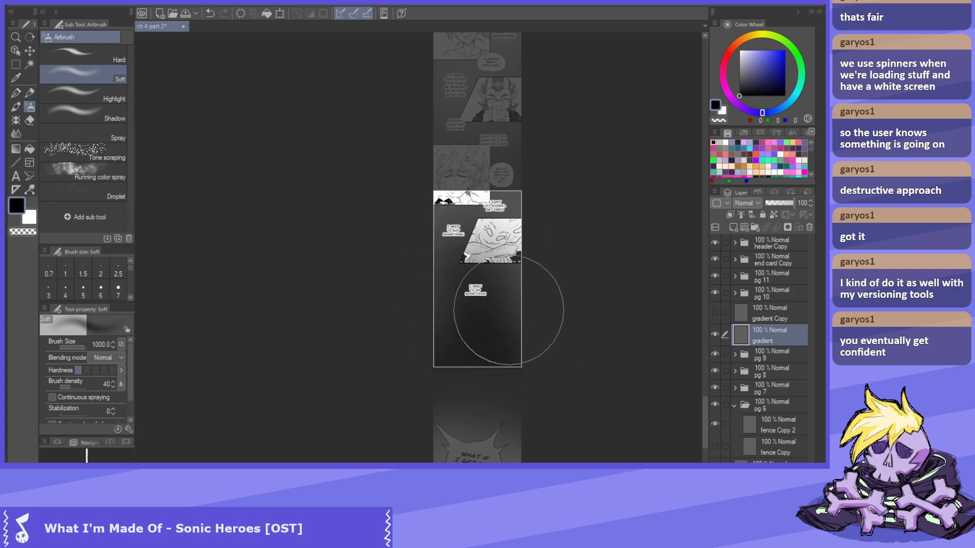
# Select the "I need to do something!" text with the Object tool and examine its placement below the crossed-arms panel.
pyautogui.click(15, 50)
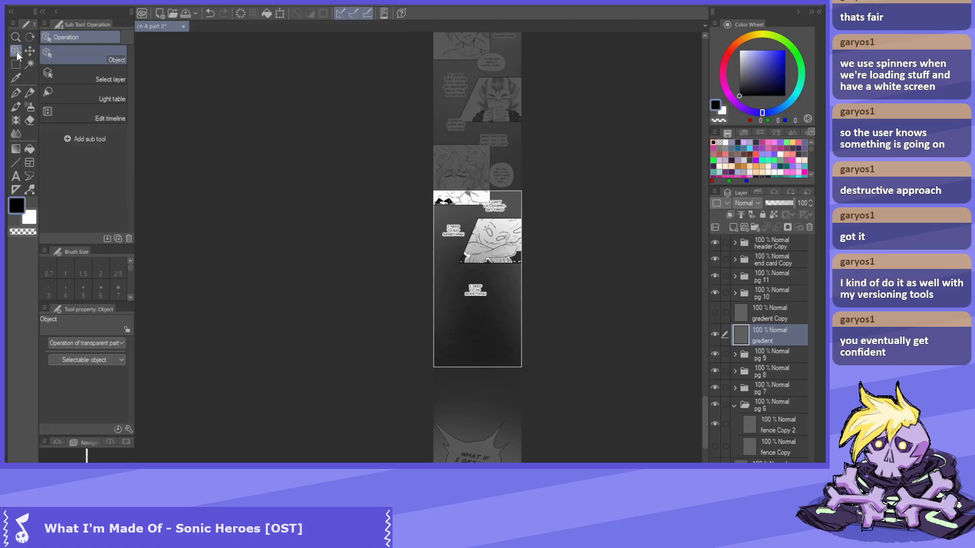
pyautogui.scroll(8, 485, 272)
pyautogui.click(460, 307)
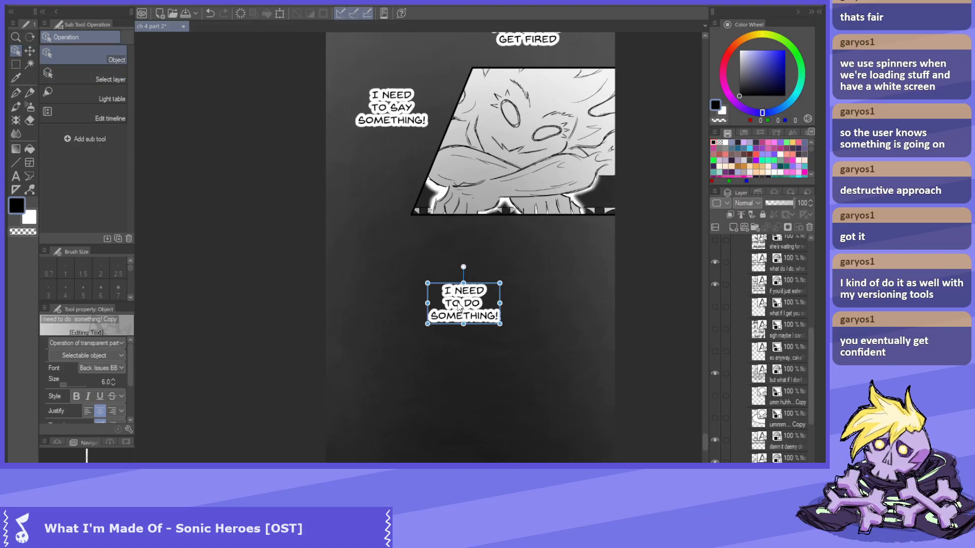
pyautogui.scroll(-3, 454, 382)
pyautogui.scroll(2, 452, 381)
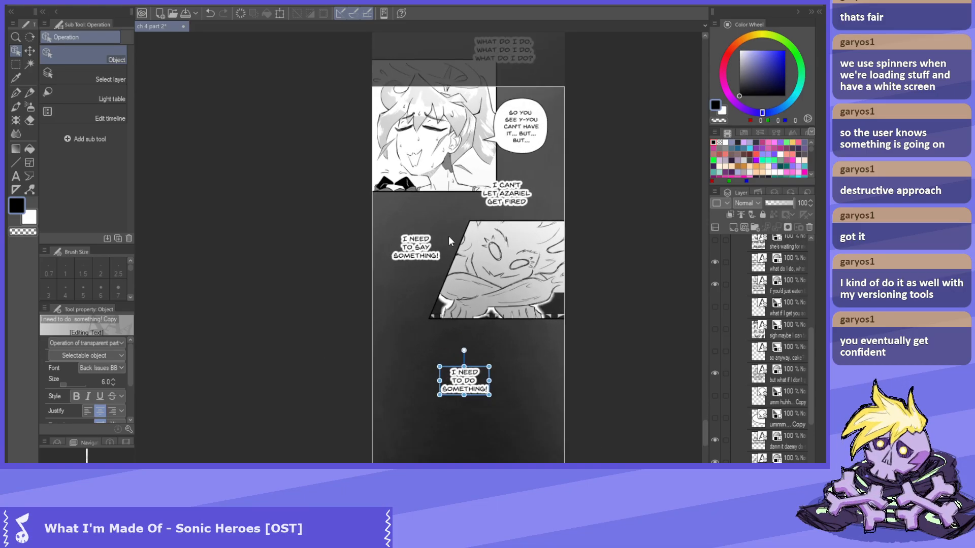
pyautogui.scroll(-4, 303, 161)
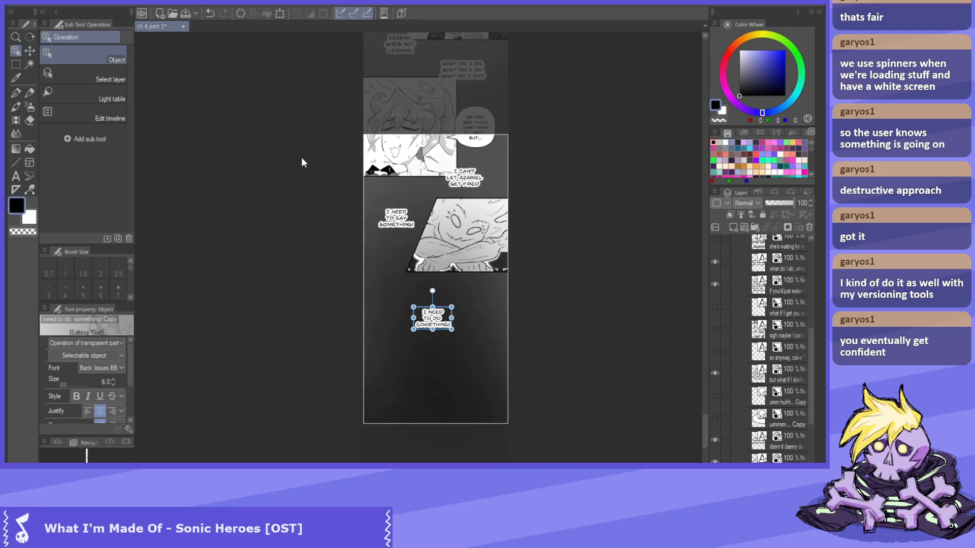
pyautogui.scroll(3, 361, 260)
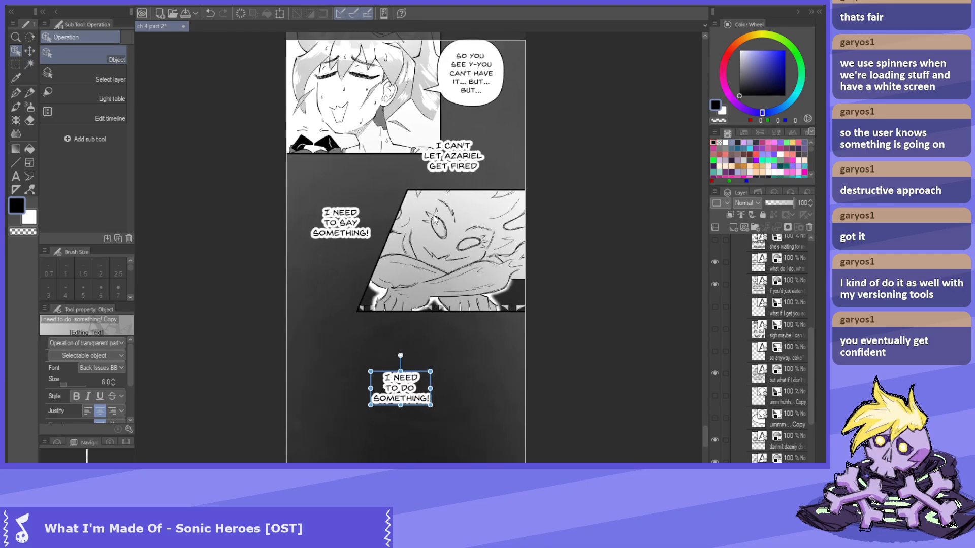
# Make the gradient layer active again, outline the slanted crossed-arms panel with a polyline selection, clear the repainted gradient inside and deselect.
pyautogui.click(16, 63)
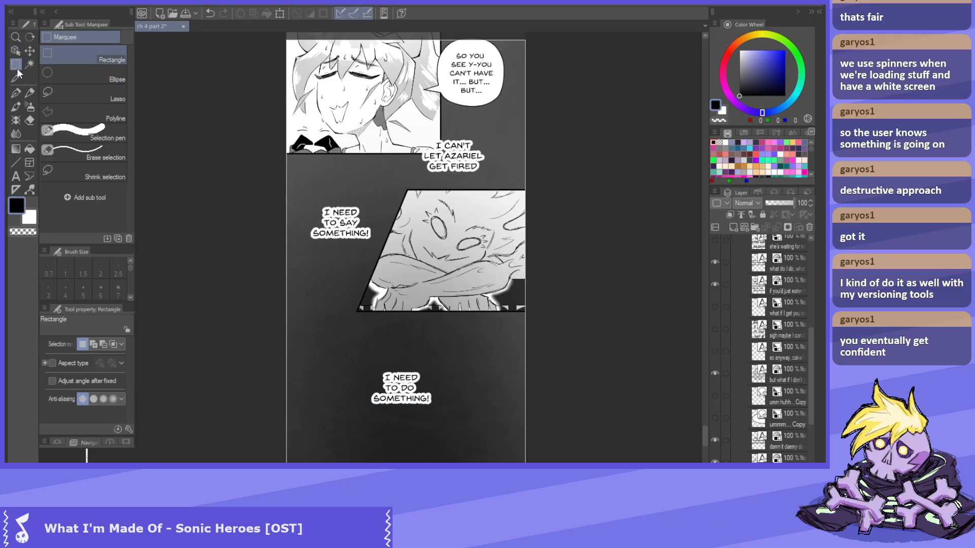
pyautogui.click(15, 162)
pyautogui.scroll(3, 421, 259)
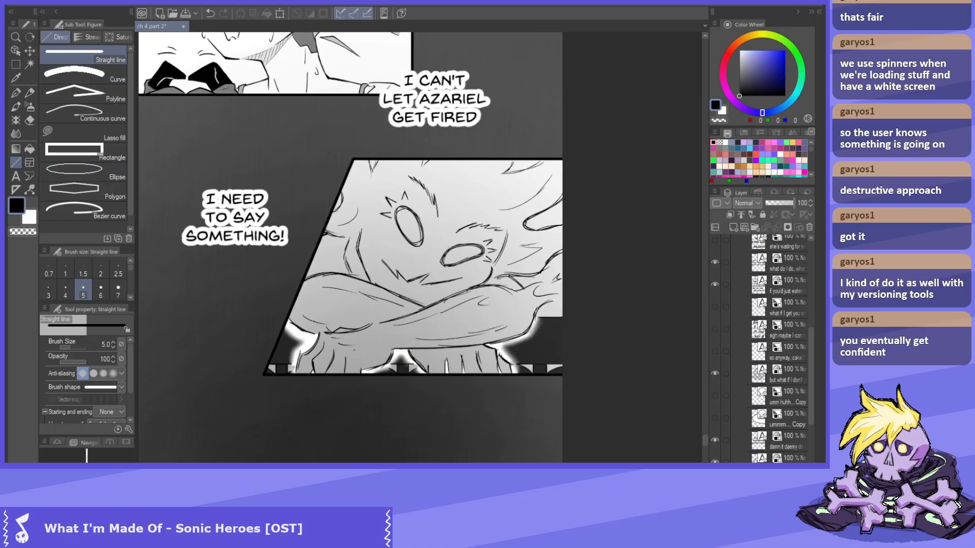
pyautogui.keyDown('ctrl'); pyautogui.keyDown('shift'); pyautogui.click(309, 307); pyautogui.keyUp('shift'); pyautogui.keyUp('ctrl')
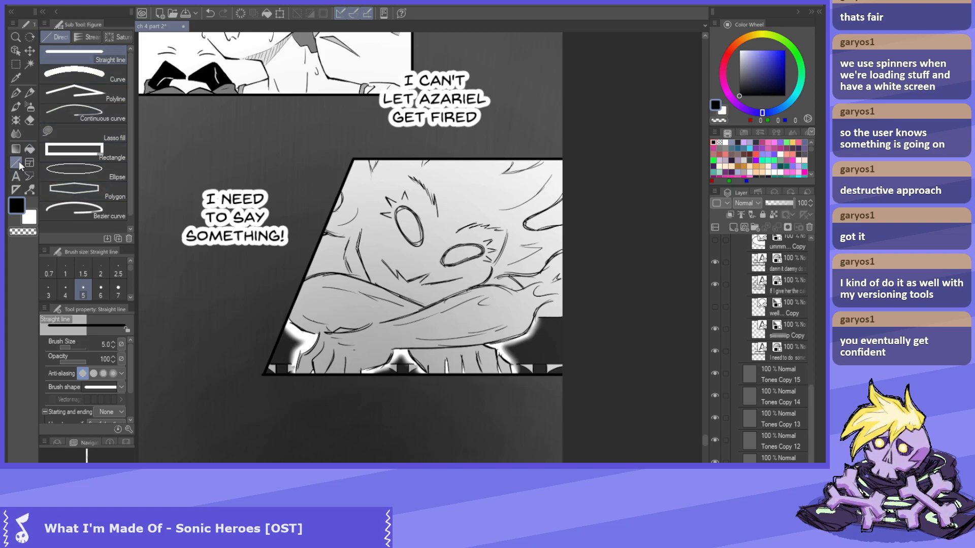
pyautogui.click(15, 64)
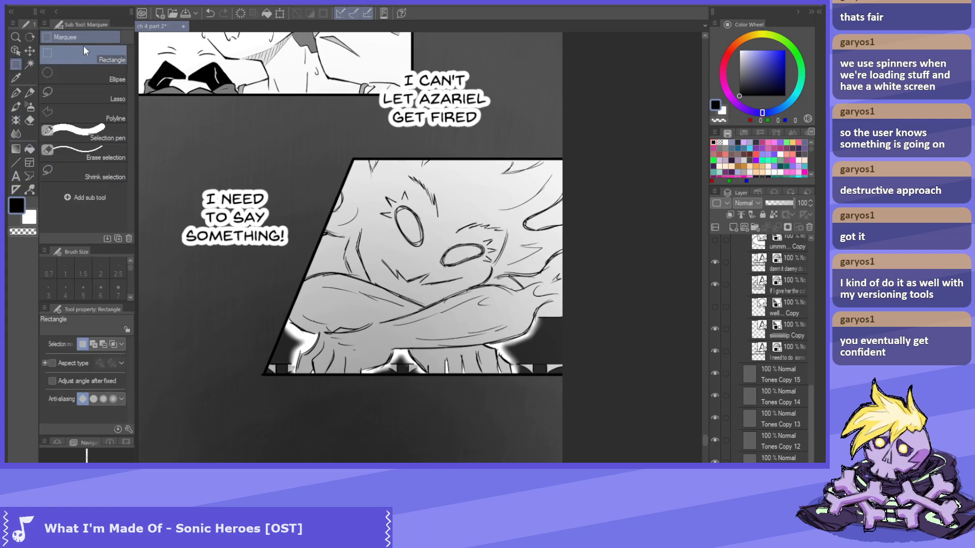
pyautogui.click(83, 112)
pyautogui.scroll(2, 164, 446)
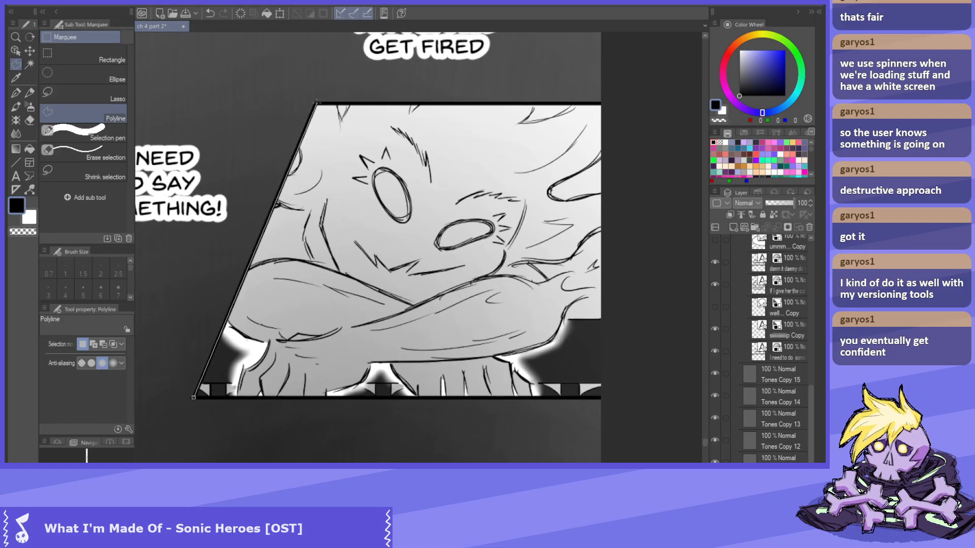
pyautogui.click(640, 103)
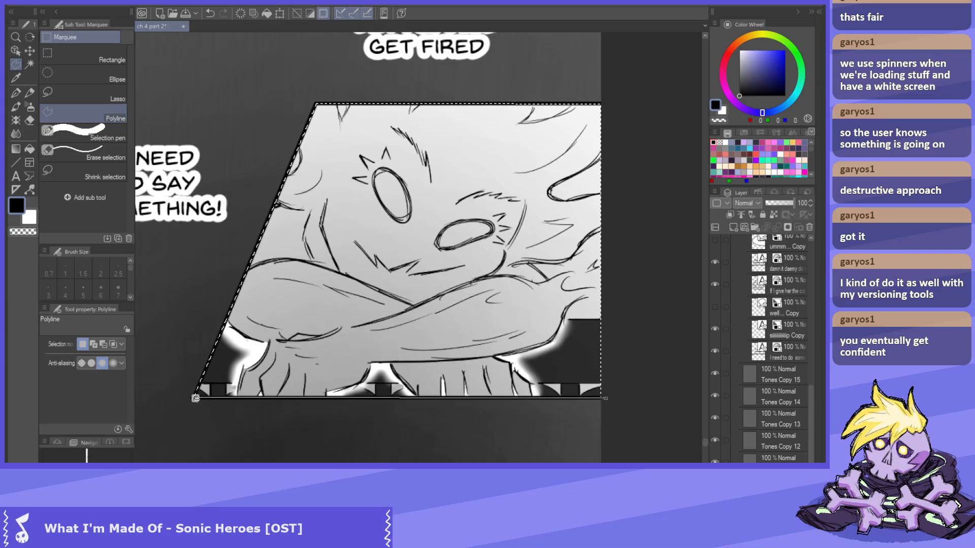
pyautogui.doubleClick(195, 397)
pyautogui.hotkey('ctrl', 'd')
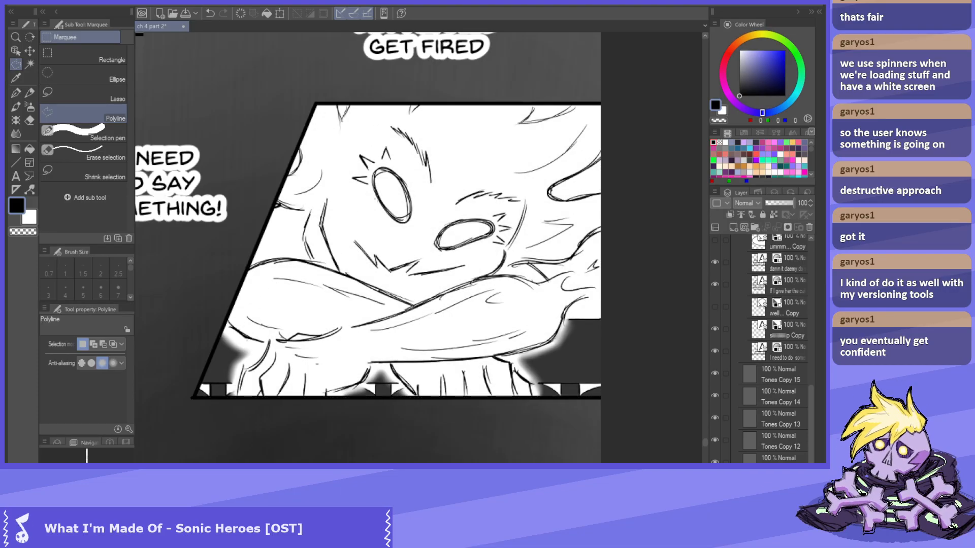
# Collapse the text Copy 4 folder and move the pg 11 folder's artwork down, widening the gap above the "What if I get you something else!?" bubble.
pyautogui.scroll(-5, 439, 214)
pyautogui.scroll(-2, 421, 177)
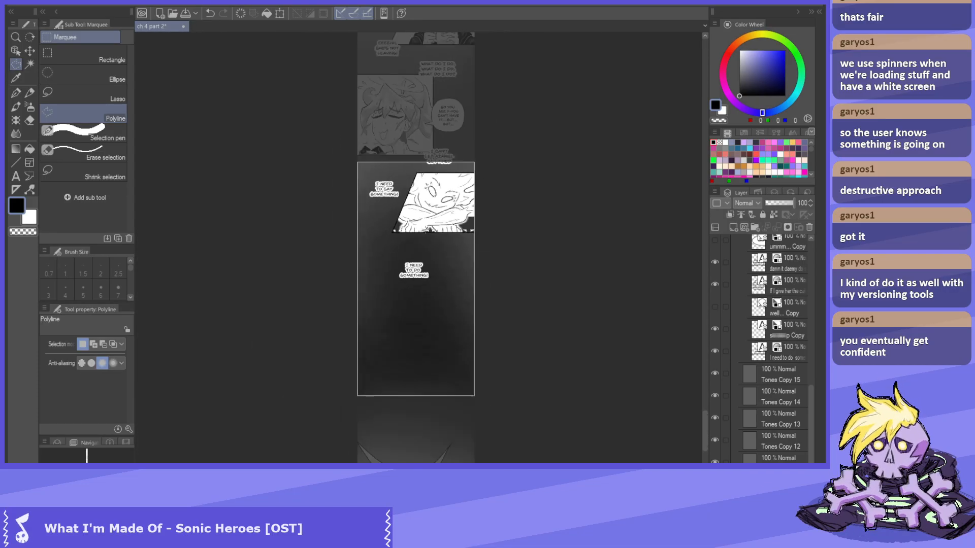
pyautogui.scroll(-6, 420, 394)
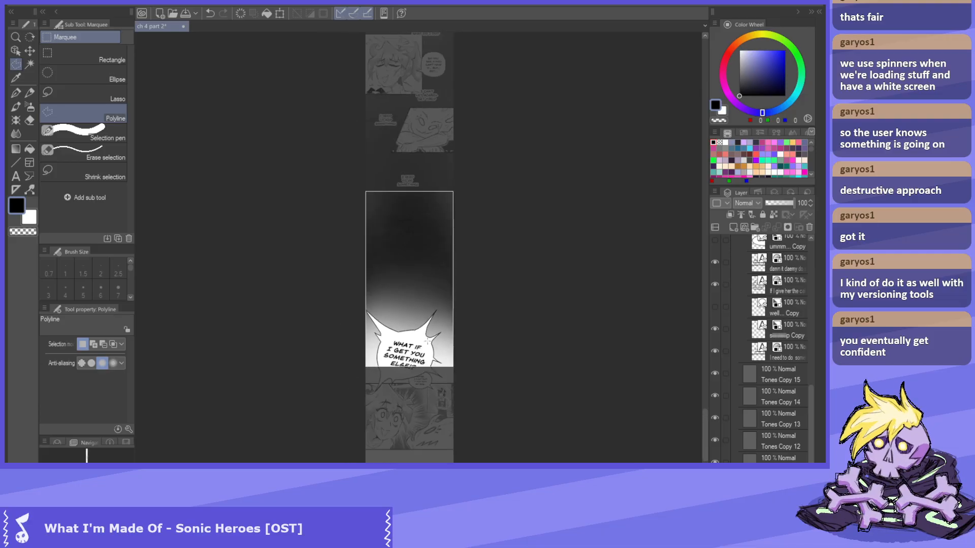
pyautogui.scroll(1, 420, 394)
pyautogui.scroll(6, 759, 308)
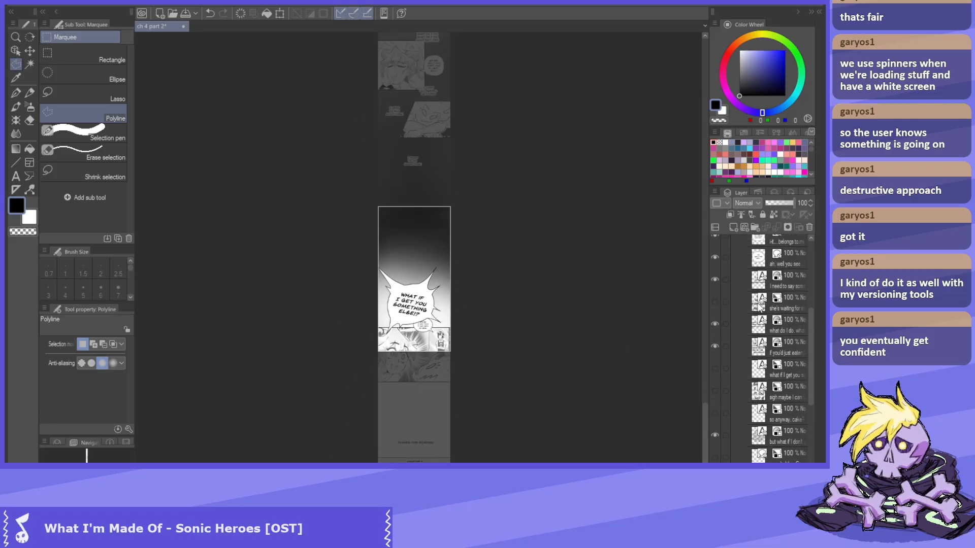
pyautogui.scroll(3, 760, 307)
pyautogui.click(740, 309)
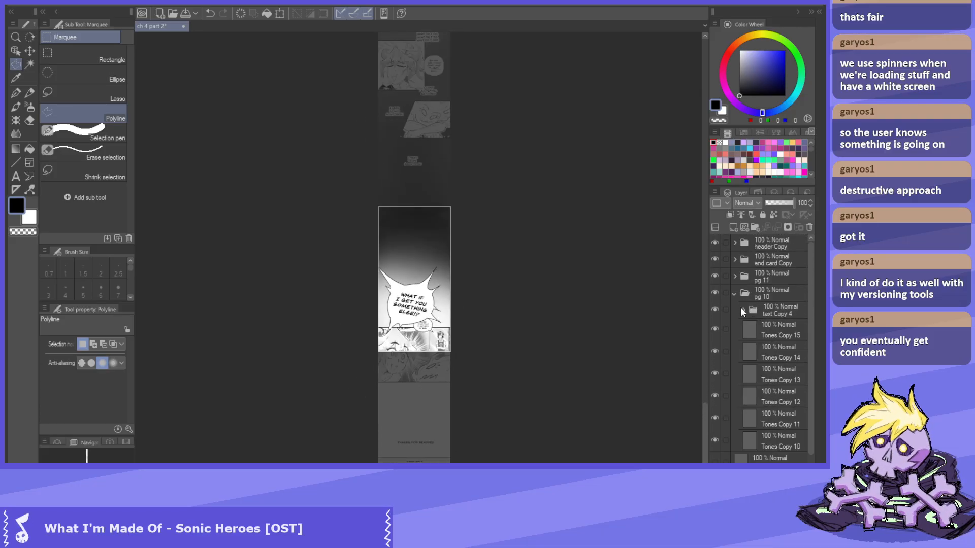
pyautogui.click(763, 281)
pyautogui.press('k')
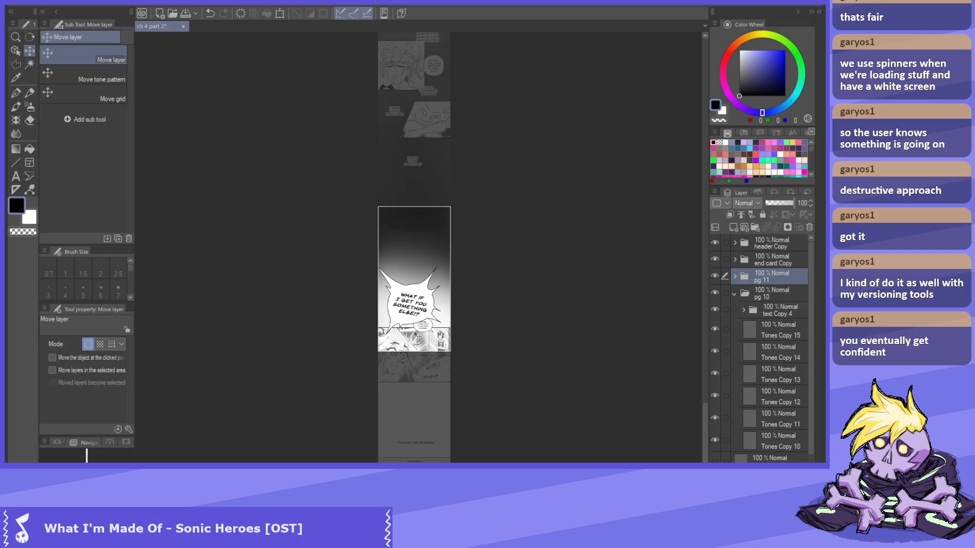
pyautogui.moveTo(423, 320); pyautogui.dragTo(419, 356)
# Collapse the pg 10 and pg 6 folders in the layer list.
pyautogui.scroll(2, 373, 246)
pyautogui.press('b')
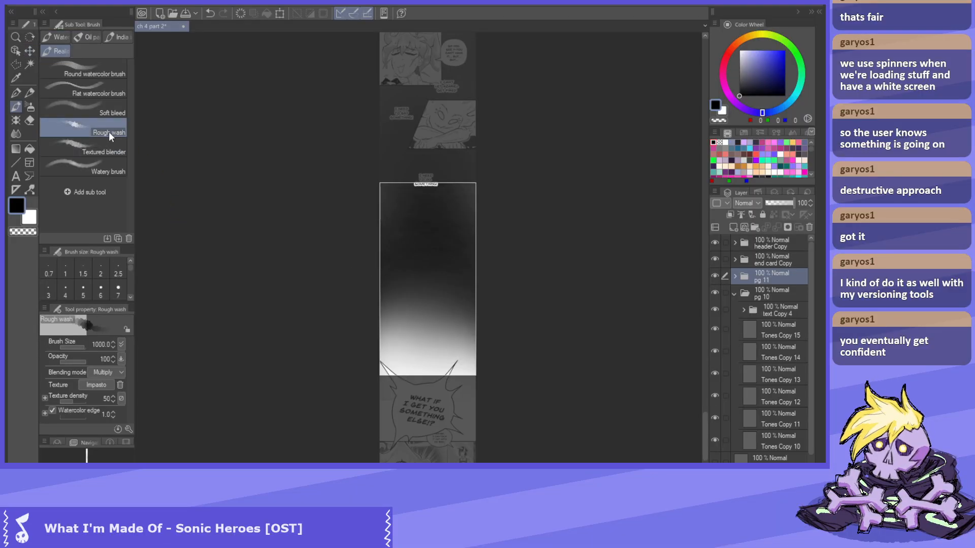
pyautogui.press('b')
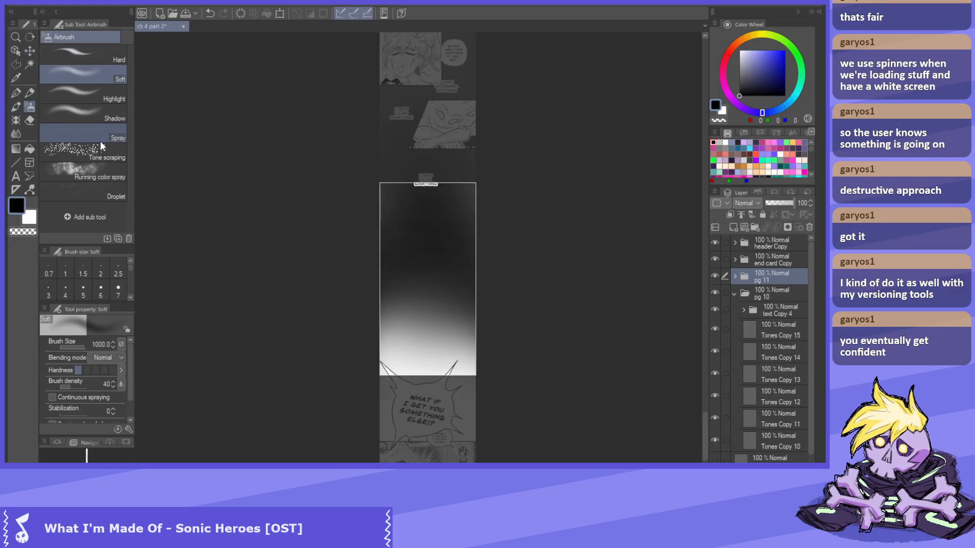
pyautogui.click(739, 294)
pyautogui.click(735, 293)
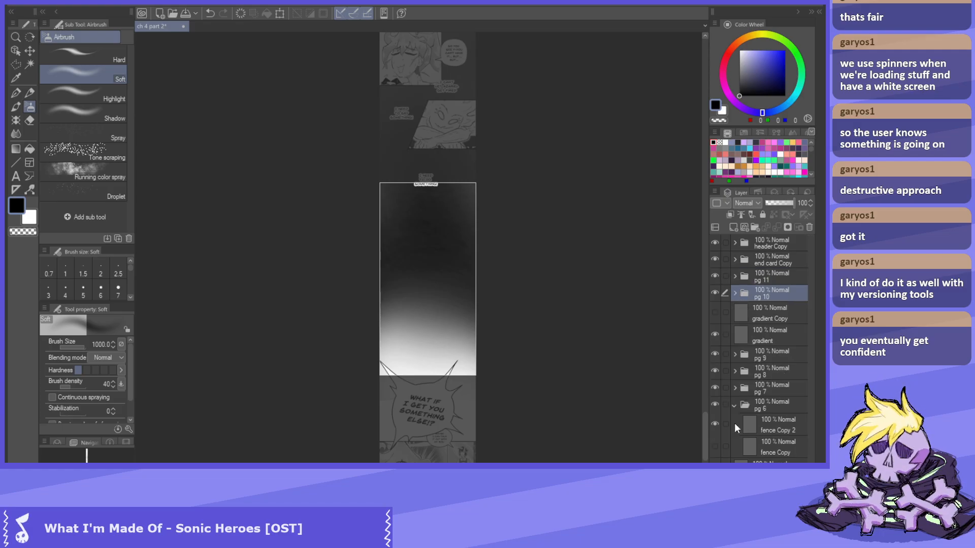
pyautogui.click(734, 405)
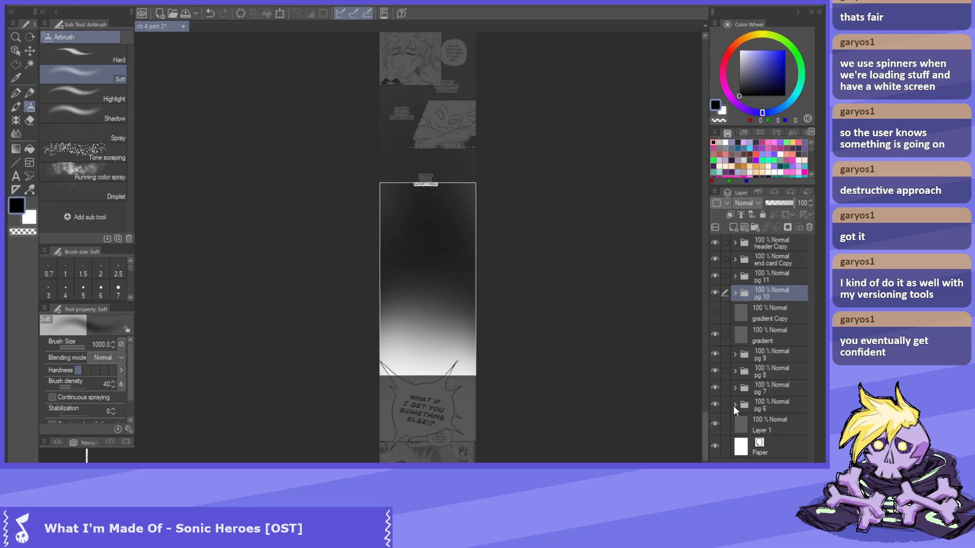
# On the gradient layer, paint black with the Soft airbrush at size 1000 in the gap below "I need to do something!" and save the file.
pyautogui.click(769, 336)
pyautogui.press('b')
pyautogui.press('b')
pyautogui.moveTo(452, 310); pyautogui.dragTo(478, 311)
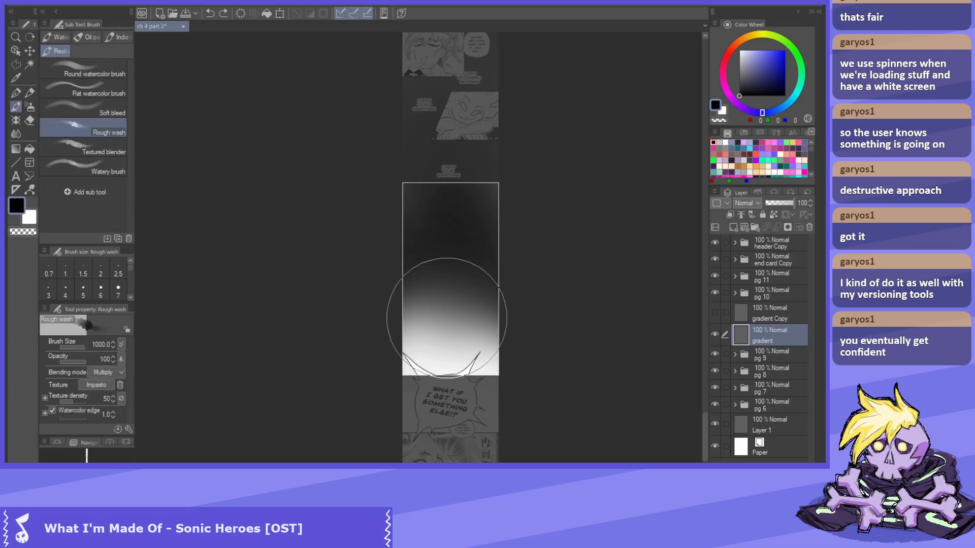
pyautogui.press('b')
pyautogui.moveTo(461, 332)
pyautogui.mouseDown()
pyautogui.moveTo(397, 343)
pyautogui.moveTo(447, 307)
pyautogui.moveTo(520, 393)
pyautogui.moveTo(512, 369)
pyautogui.moveTo(461, 325)
pyautogui.moveTo(406, 318)
pyautogui.moveTo(495, 346)
pyautogui.moveTo(424, 376)
pyautogui.moveTo(421, 353)
pyautogui.moveTo(467, 318)
pyautogui.moveTo(464, 335)
pyautogui.moveTo(390, 334)
pyautogui.moveTo(526, 348)
pyautogui.moveTo(494, 218)
pyautogui.mouseUp()
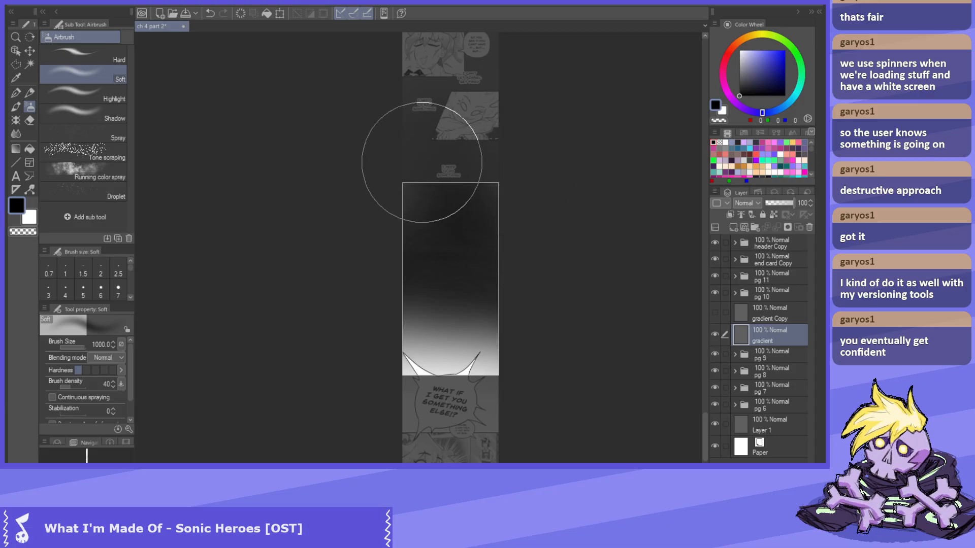
pyautogui.moveTo(431, 168); pyautogui.dragTo(454, 281)
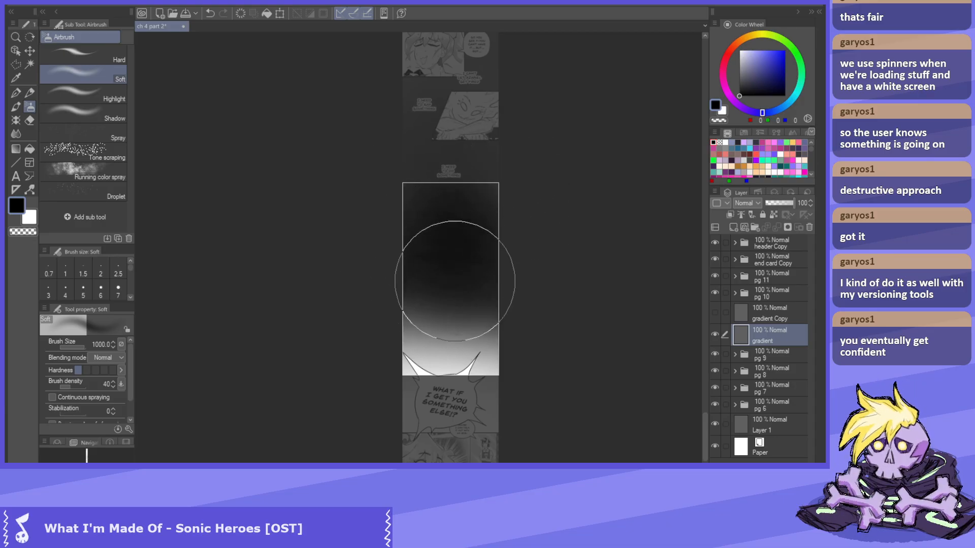
pyautogui.keyDown('ctrl'); pyautogui.click(491, 260); pyautogui.keyUp('ctrl')
pyautogui.keyDown('ctrl'); pyautogui.keyDown('alt'); pyautogui.click(490, 260); pyautogui.keyUp('alt'); pyautogui.keyUp('ctrl')
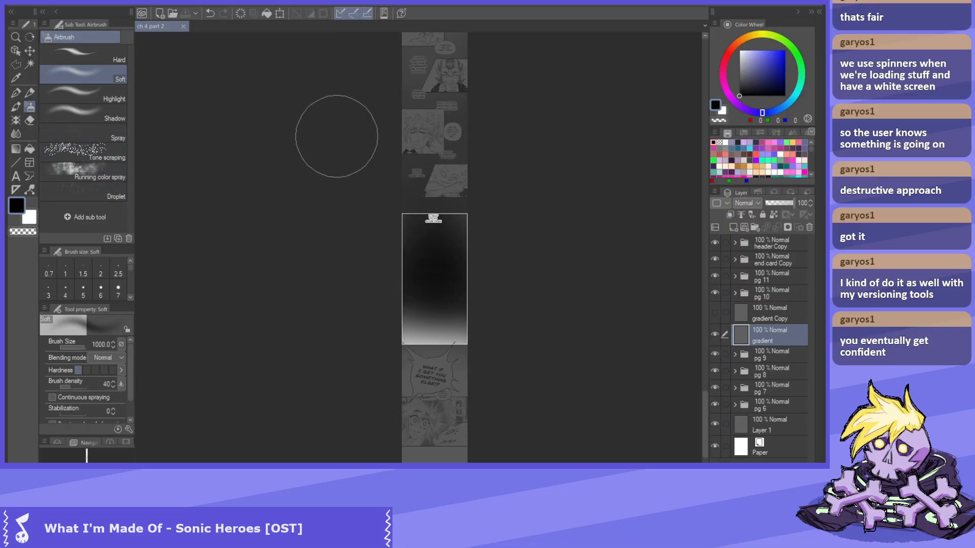
# Examine the darkened gap, the earlier pages' gradient and the fade into the "What if I get you something else!?" bubble.
pyautogui.scroll(3, 365, 191)
pyautogui.scroll(4, 398, 319)
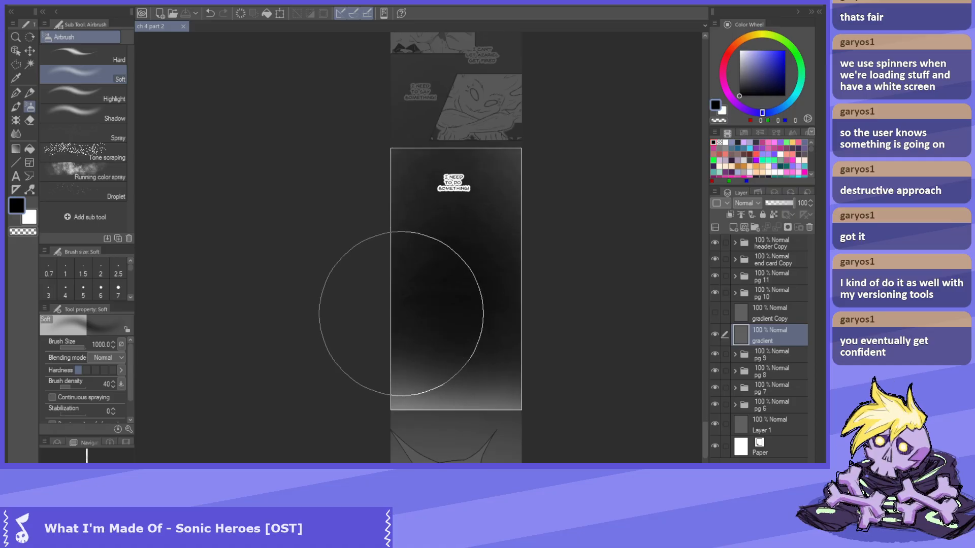
pyautogui.scroll(1, 503, 264)
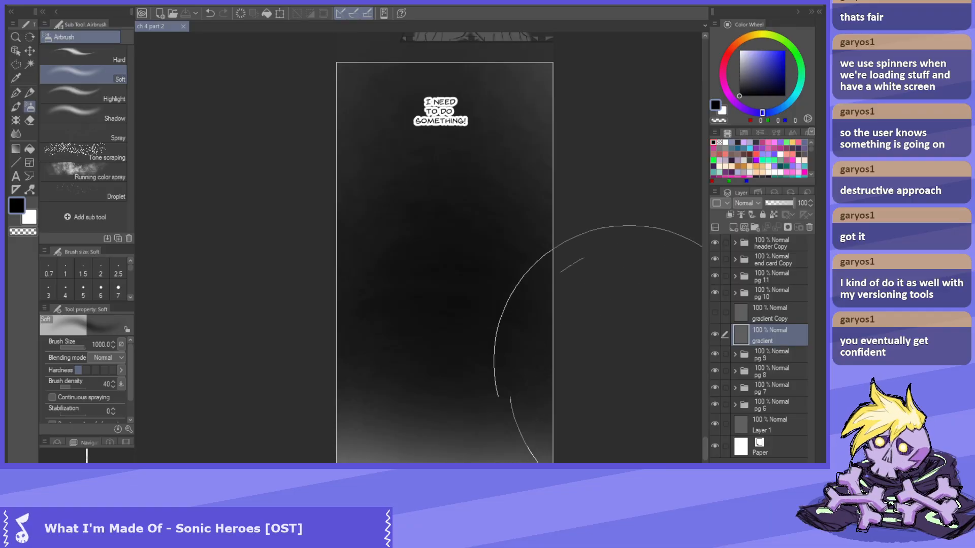
pyautogui.click(15, 52)
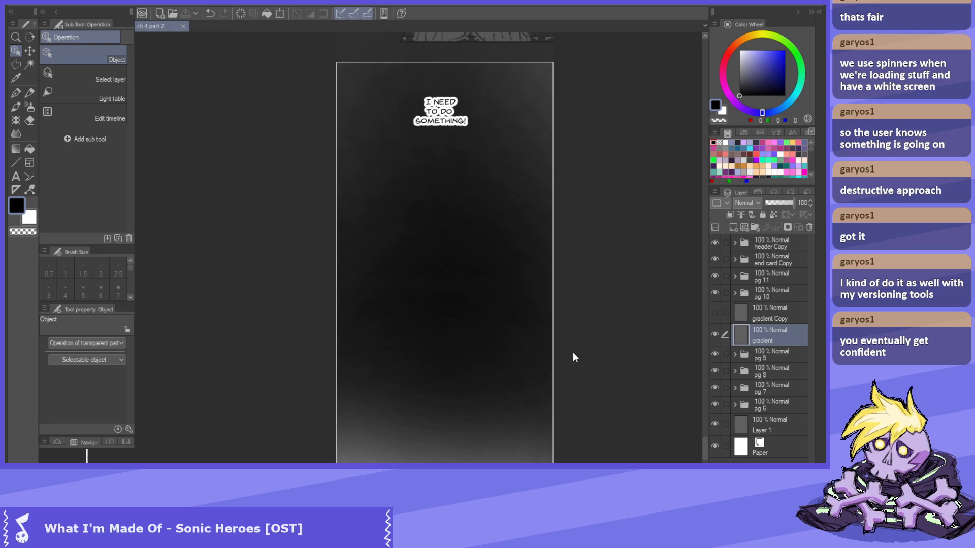
pyautogui.moveTo(705, 448); pyautogui.dragTo(693, 386)
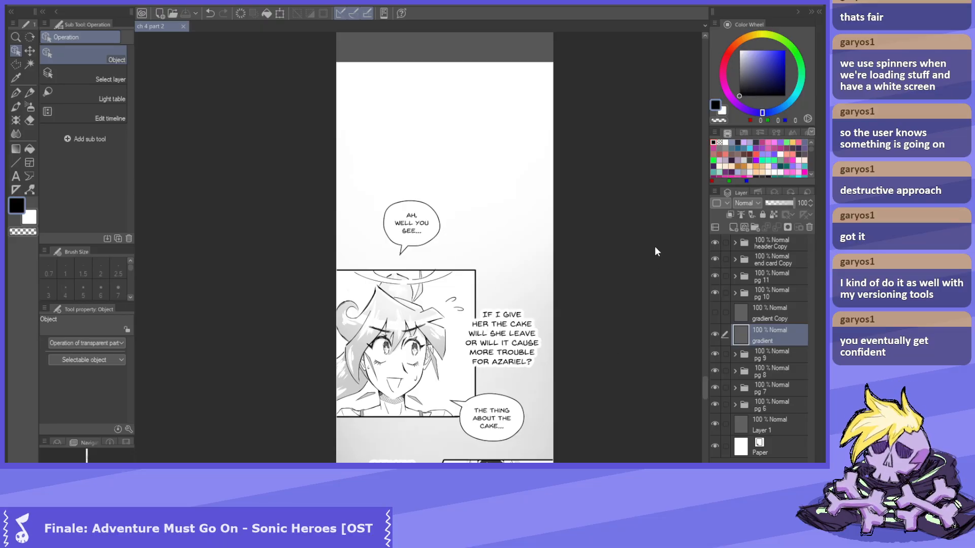
pyautogui.moveTo(703, 382); pyautogui.dragTo(702, 463)
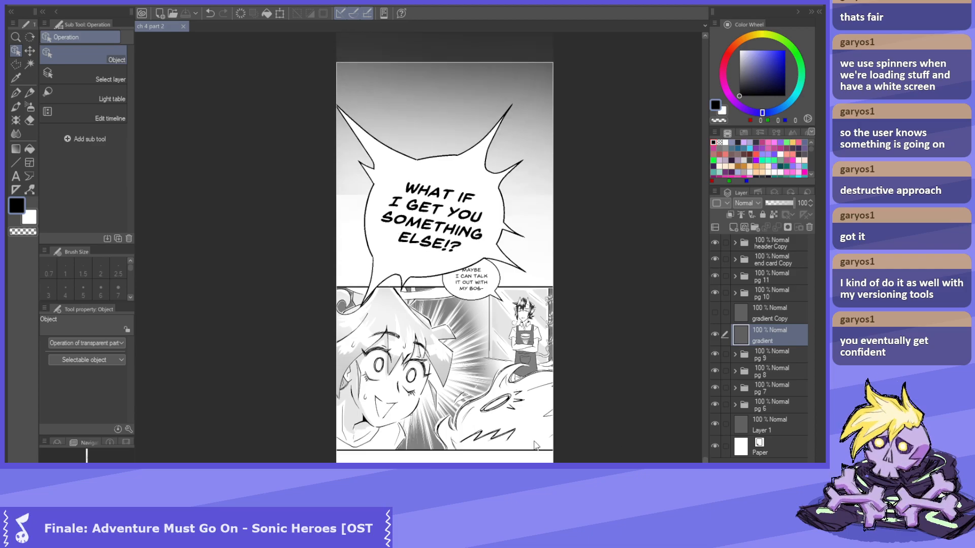
pyautogui.scroll(-2, 537, 446)
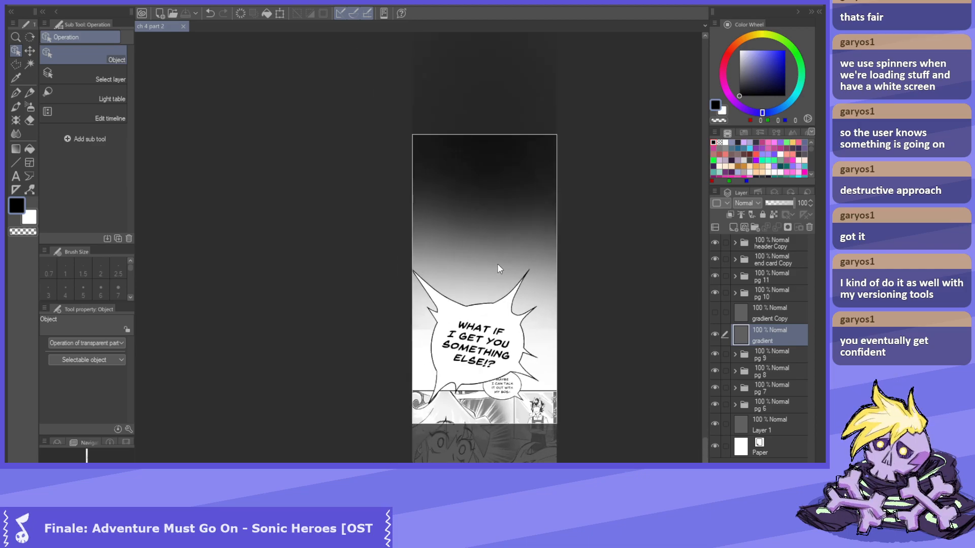
# Move the pg 11 folder's artwork slightly down, lengthening the fade above the spiky bubble.
pyautogui.click(774, 280)
pyautogui.scroll(-4, 520, 245)
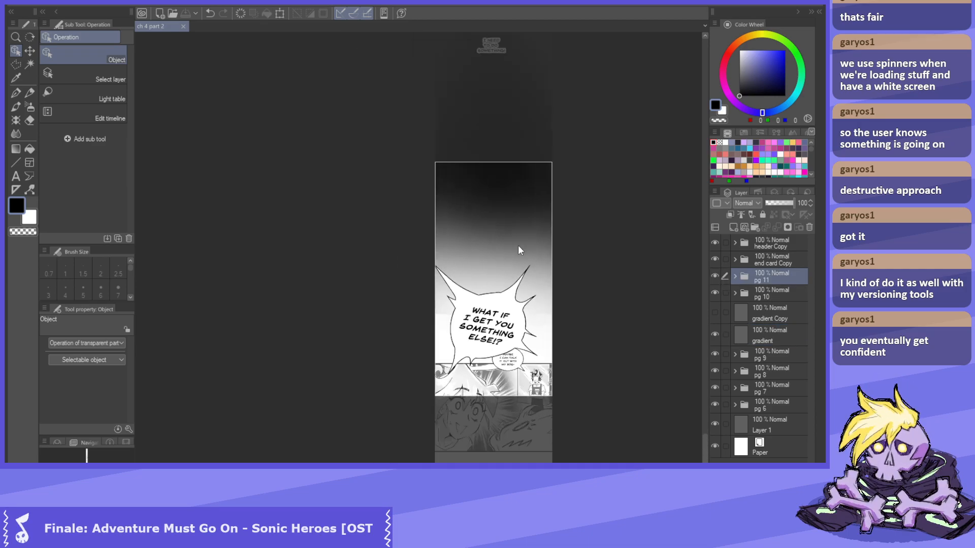
pyautogui.press('k')
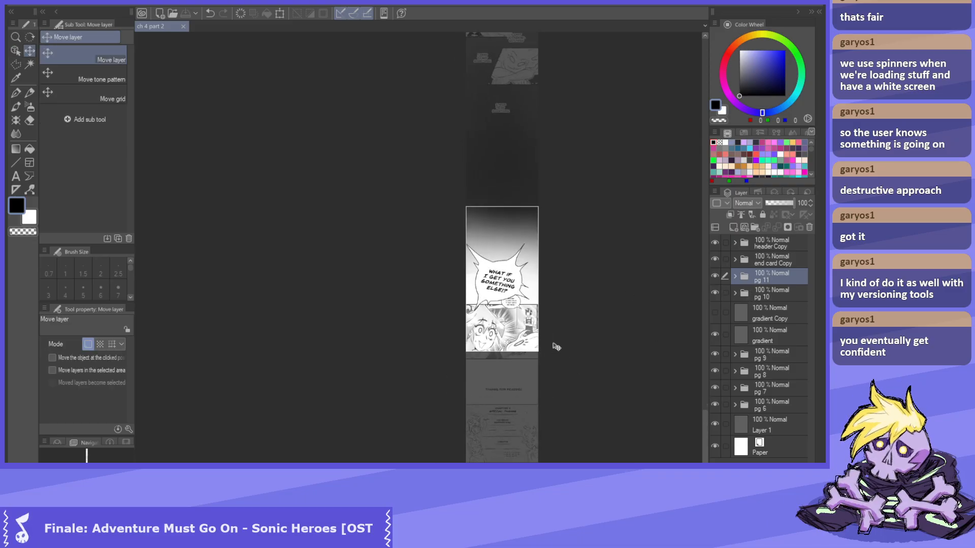
pyautogui.moveTo(501, 321); pyautogui.dragTo(501, 336)
# Make the gradient layer active again and darken the fade above and around the spiky bubble with the Soft airbrush in black.
pyautogui.press('b')
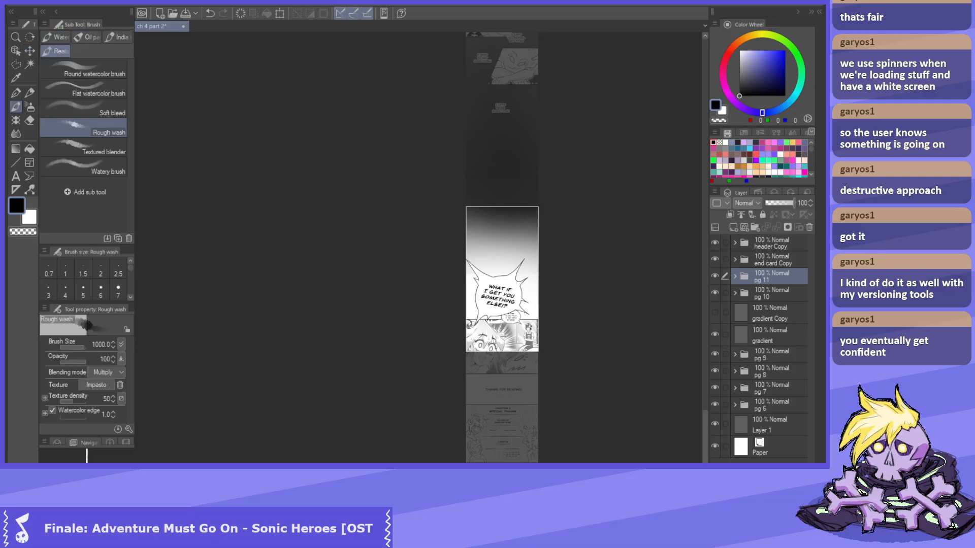
pyautogui.press('b')
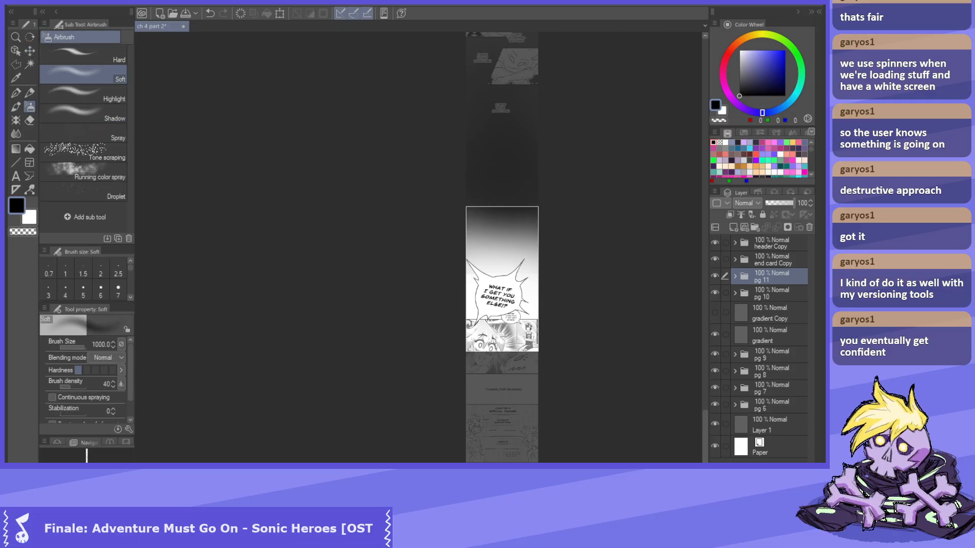
pyautogui.keyDown('ctrl'); pyautogui.keyDown('shift'); pyautogui.click(495, 187); pyautogui.keyUp('shift'); pyautogui.keyUp('ctrl')
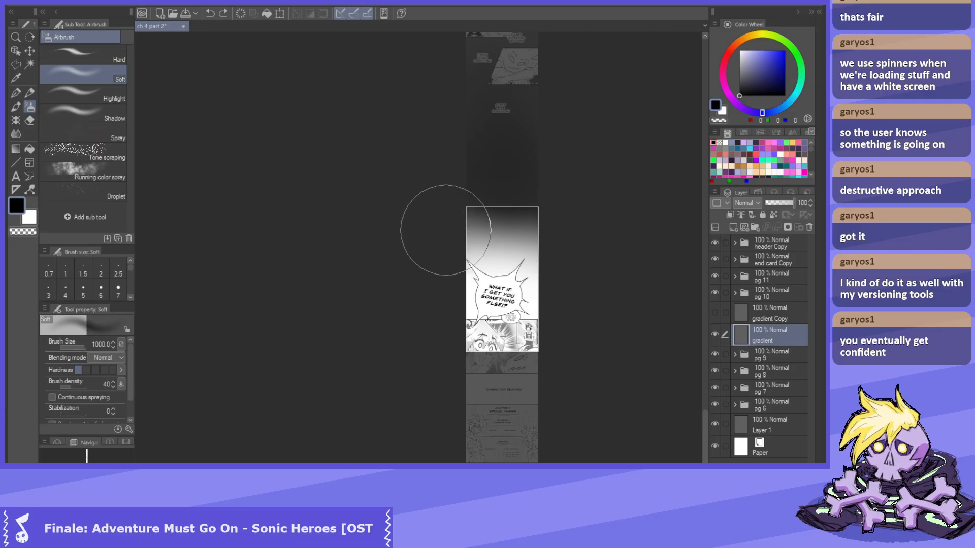
pyautogui.moveTo(478, 239)
pyautogui.mouseDown()
pyautogui.moveTo(555, 250)
pyautogui.moveTo(518, 218)
pyautogui.moveTo(475, 247)
pyautogui.moveTo(440, 231)
pyautogui.moveTo(503, 205)
pyautogui.moveTo(549, 229)
pyautogui.moveTo(474, 239)
pyautogui.moveTo(528, 232)
pyautogui.moveTo(555, 280)
pyautogui.moveTo(501, 255)
pyautogui.moveTo(494, 300)
pyautogui.moveTo(496, 235)
pyautogui.moveTo(511, 239)
pyautogui.moveTo(503, 245)
pyautogui.mouseUp()
pyautogui.scroll(3, 509, 279)
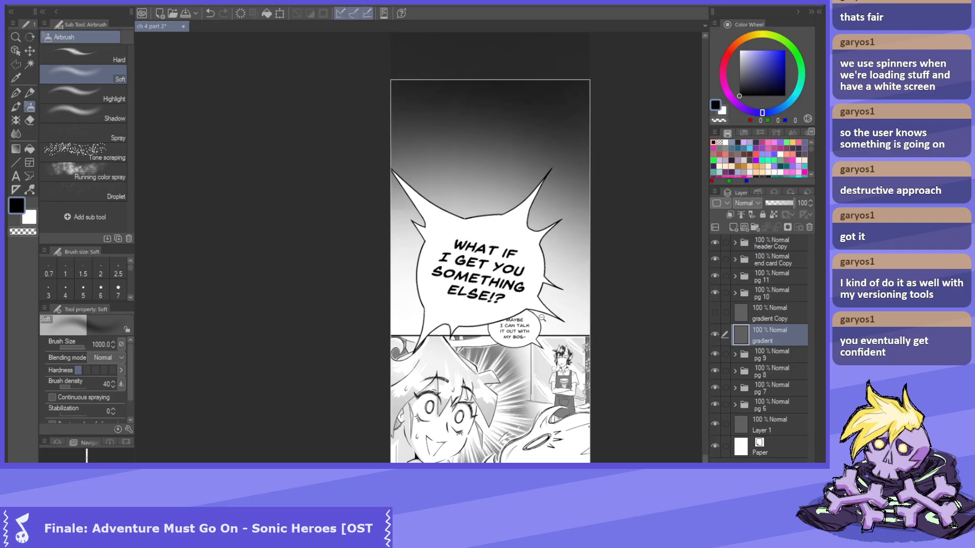
pyautogui.scroll(-3, 497, 278)
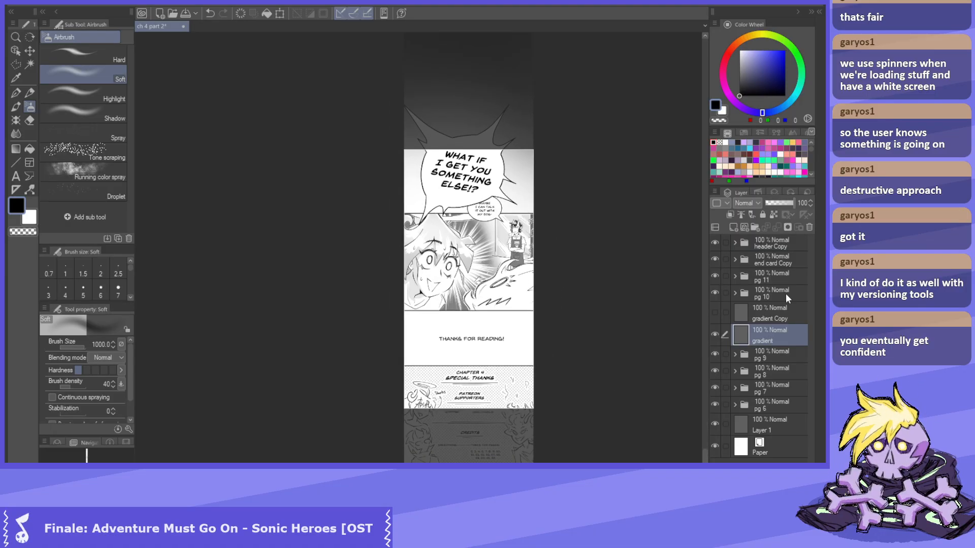
# Try moving the pg 11 folder's artwork farther down, and undo that move.
pyautogui.click(777, 277)
pyautogui.press('k')
pyautogui.scroll(-2, 544, 409)
pyautogui.scroll(2, 513, 303)
pyautogui.scroll(-3, 476, 336)
pyautogui.moveTo(473, 333); pyautogui.dragTo(484, 407)
pyautogui.hotkey('ctrl', 'z')
# Move the end card Copy folder's artwork down, widening the white gap below the last panel, and save the file.
pyautogui.click(768, 262)
pyautogui.scroll(-2, 269, 112)
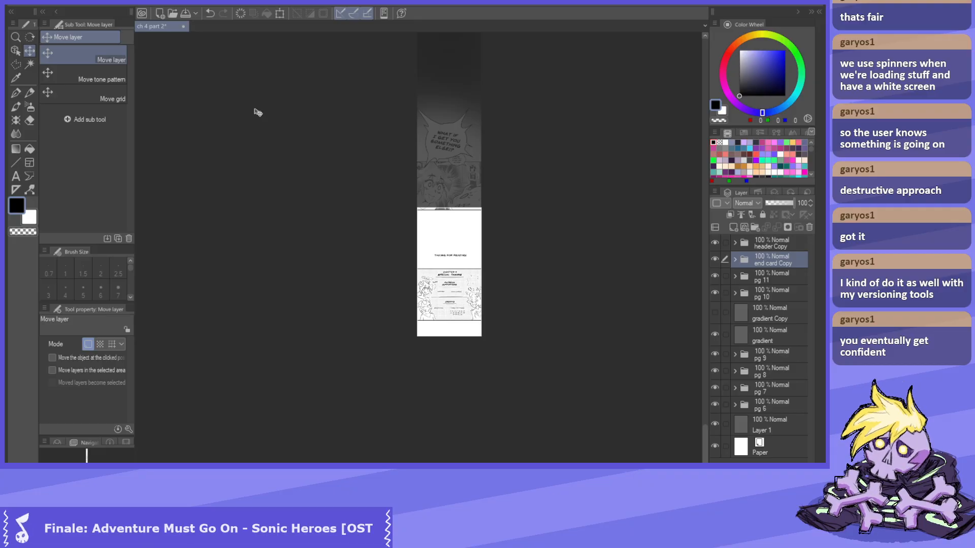
pyautogui.hotkey('ctrl', 's')
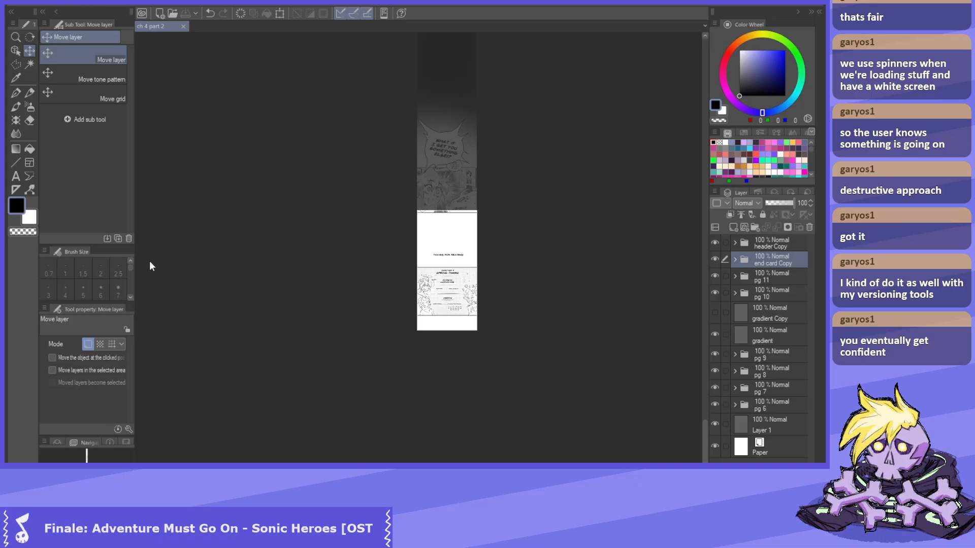
# Extend the canvas downward to add empty space beneath the end card, and save the file.
pyautogui.hotkey('ctrl', 't')
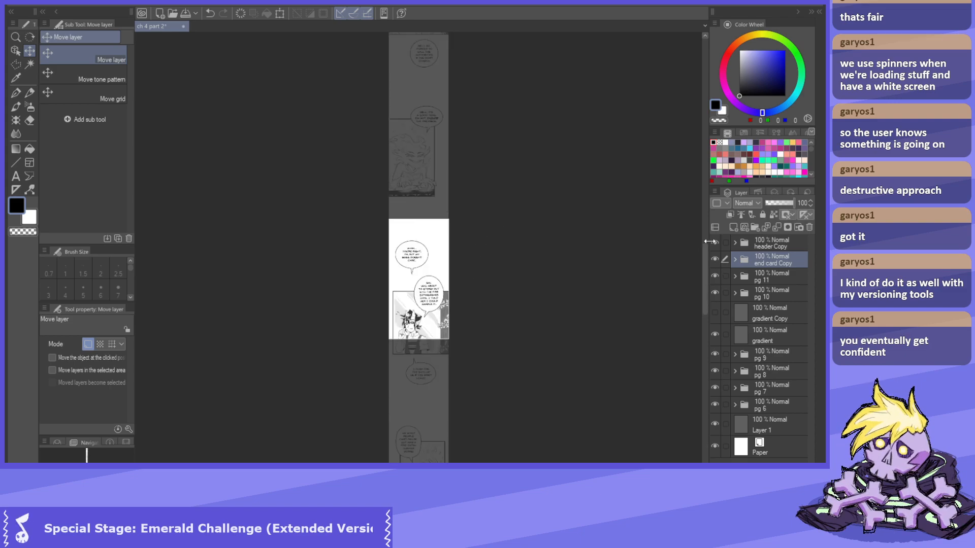
pyautogui.moveTo(705, 263); pyautogui.dragTo(706, 444)
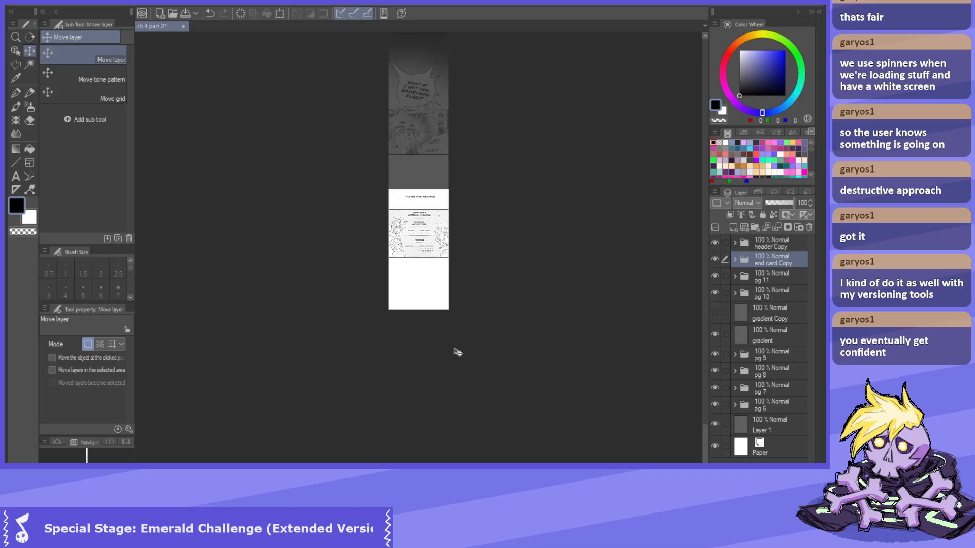
pyautogui.scroll(1, 407, 156)
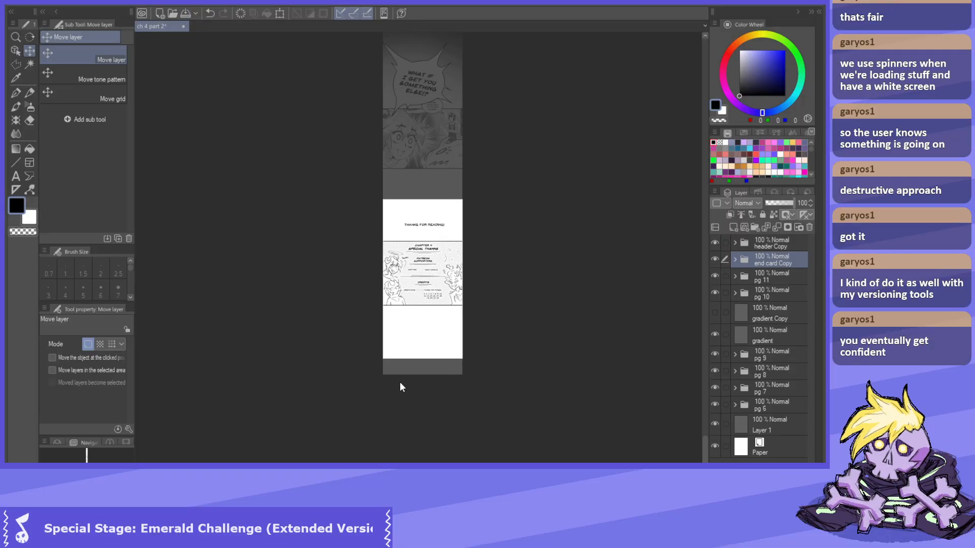
pyautogui.hotkey('ctrl', 's')
# Examine the end card's "Thanks for reading!" line, special thanks and credits up close.
pyautogui.scroll(1, 488, 230)
pyautogui.scroll(2, 450, 233)
pyautogui.scroll(1, 428, 315)
pyautogui.scroll(-1, 416, 300)
pyautogui.scroll(1, 401, 274)
pyautogui.scroll(1, 398, 271)
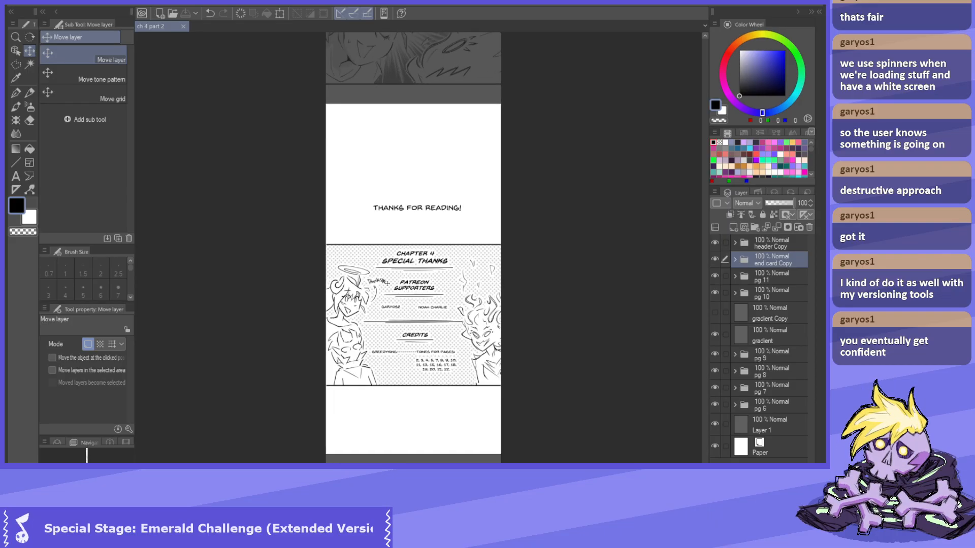
pyautogui.scroll(2, 403, 335)
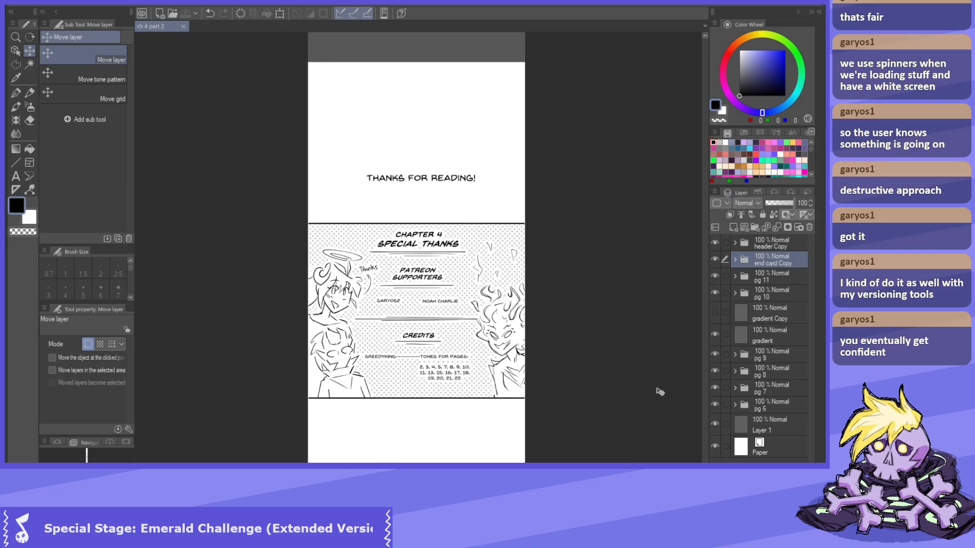
# Review the strip from the gray-background panels through the black gap to page 11, and check the spacing around the end card.
pyautogui.scroll(10, 416, 264)
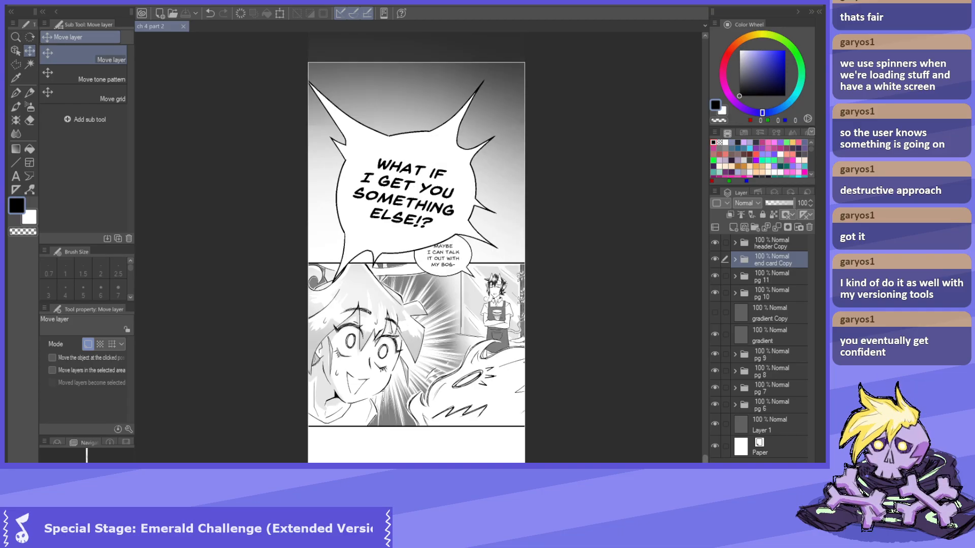
pyautogui.moveTo(705, 453); pyautogui.dragTo(697, 390)
pyautogui.scroll(-5, 417, 254)
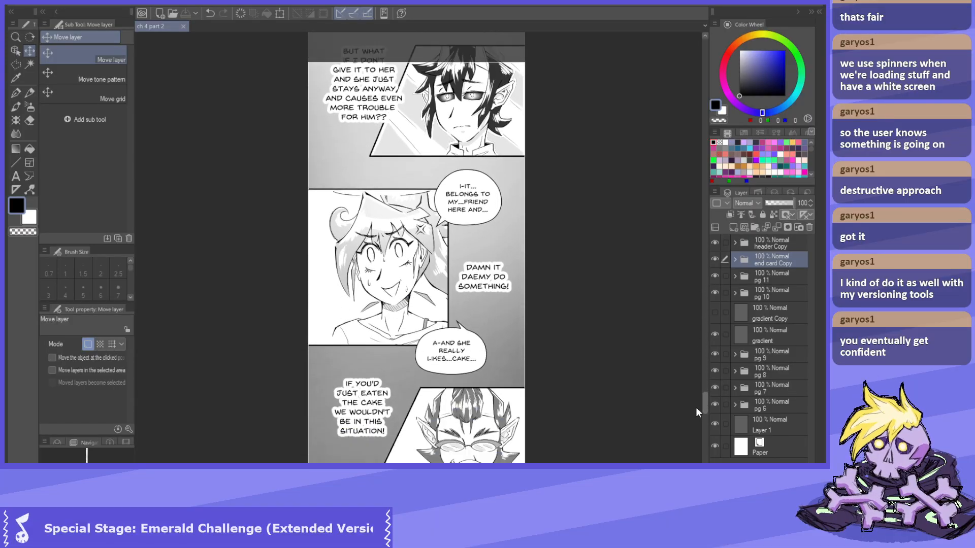
pyautogui.moveTo(696, 413); pyautogui.dragTo(707, 447)
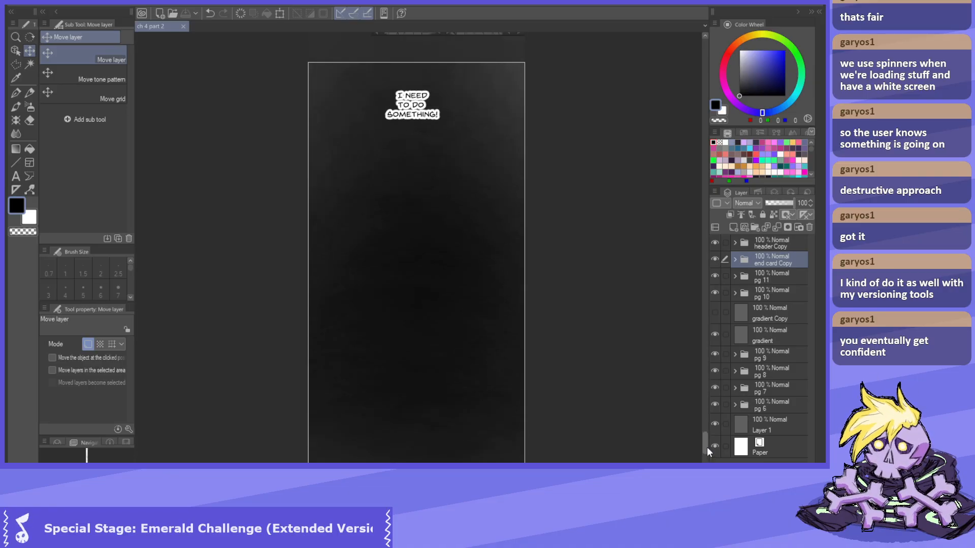
pyautogui.scroll(-1, 707, 447)
pyautogui.moveTo(707, 447)
pyautogui.mouseDown()
pyautogui.moveTo(708, 432)
pyautogui.moveTo(712, 465)
pyautogui.mouseUp()
pyautogui.scroll(-5, 553, 304)
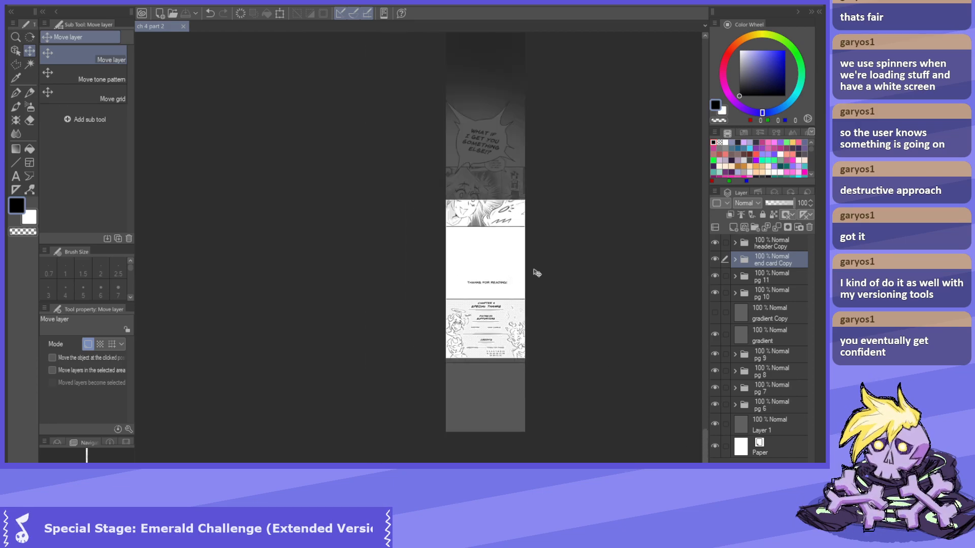
pyautogui.scroll(1, 412, 260)
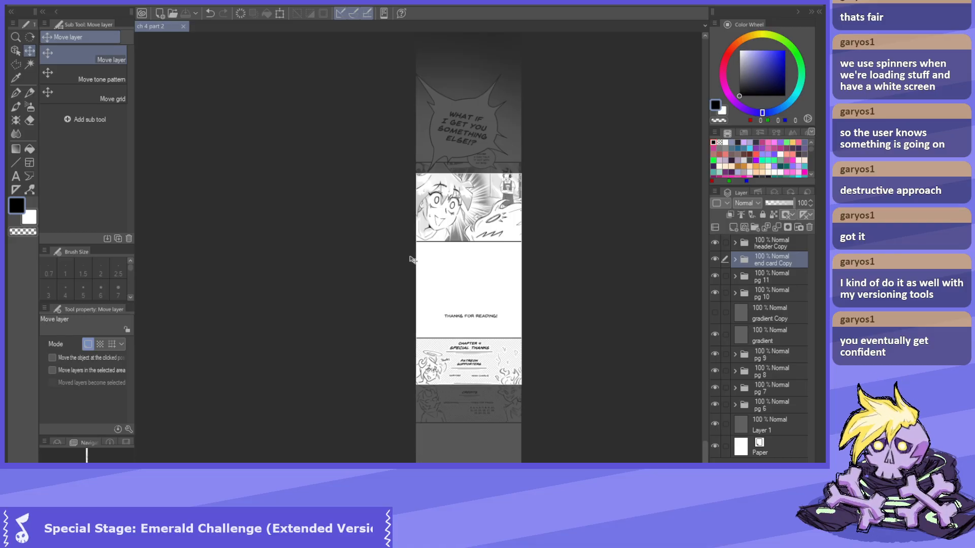
pyautogui.scroll(2, 412, 258)
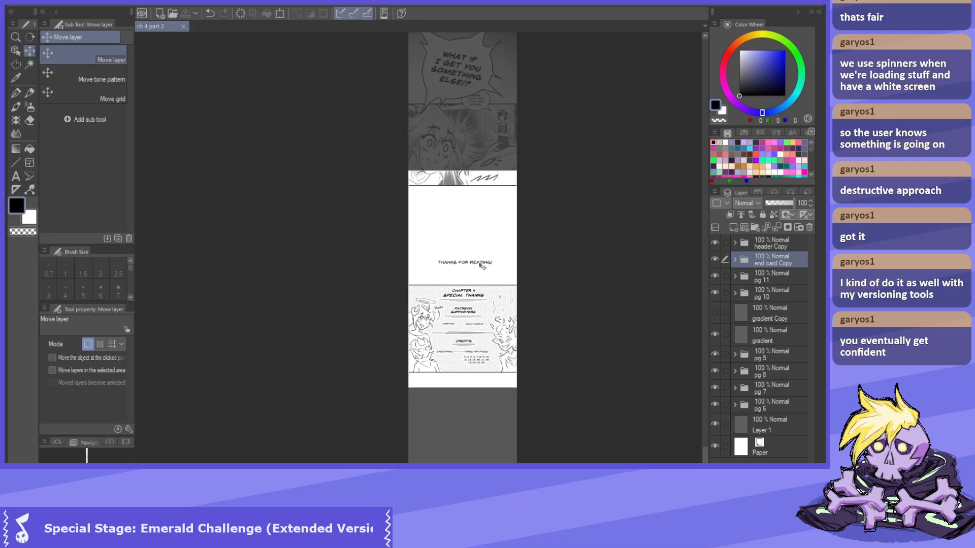
pyautogui.scroll(1, 481, 328)
pyautogui.scroll(-3, 477, 252)
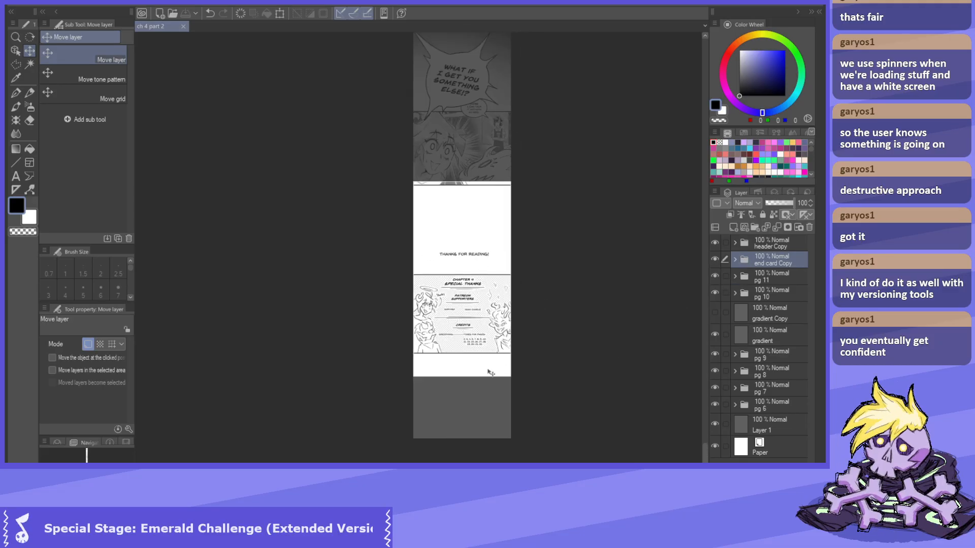
# Look over the end card, the dark gradient and the Chapter 4 Part 2 header, and save the file.
pyautogui.scroll(1, 481, 325)
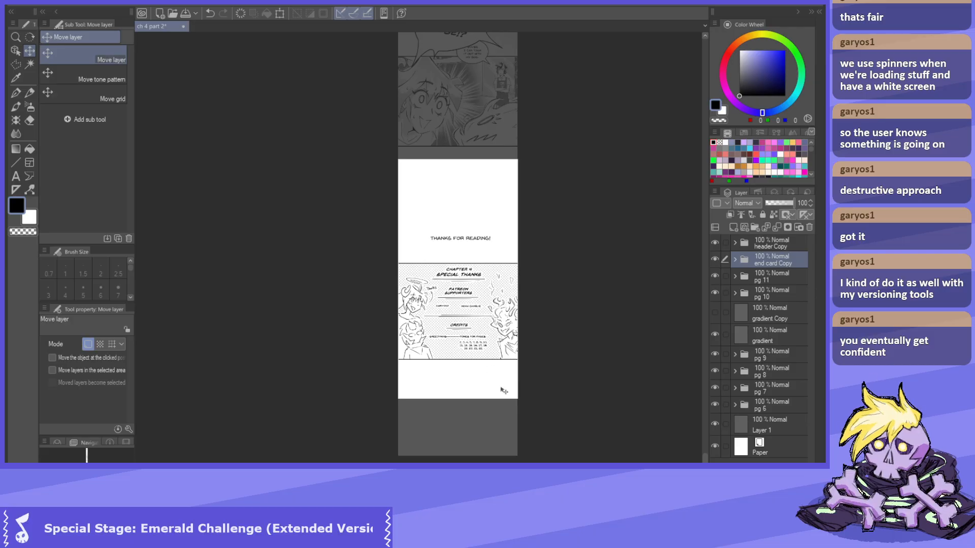
pyautogui.scroll(2, 528, 200)
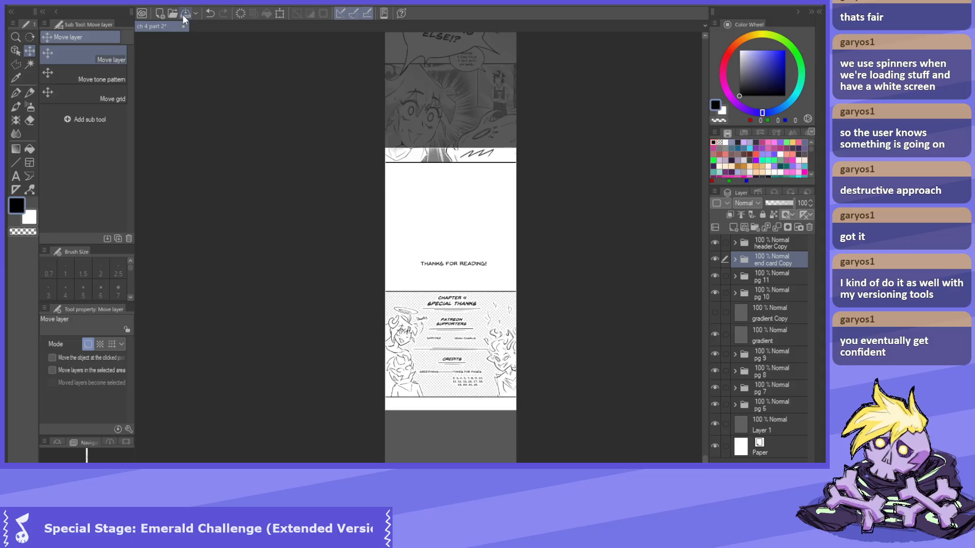
pyautogui.scroll(-4, 409, 392)
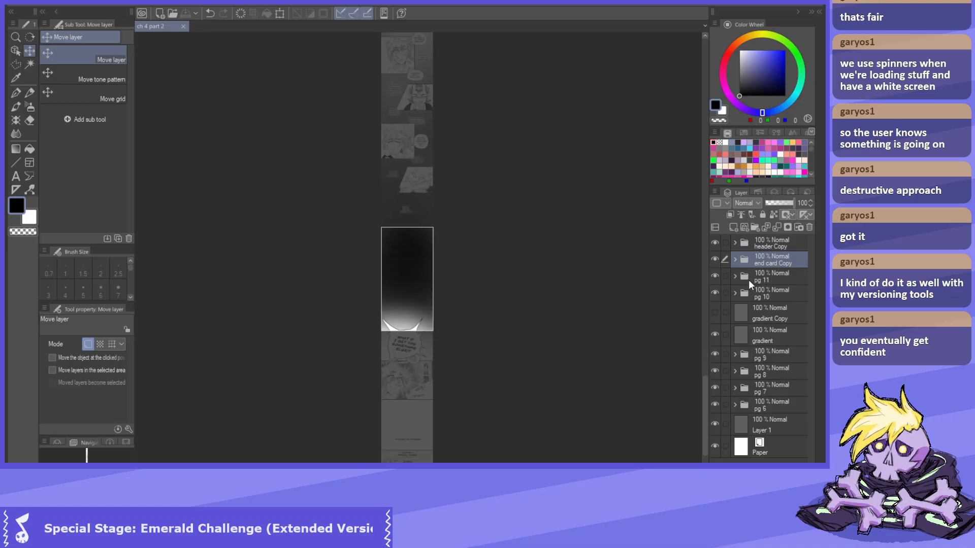
pyautogui.click(735, 293)
pyautogui.click(735, 293)
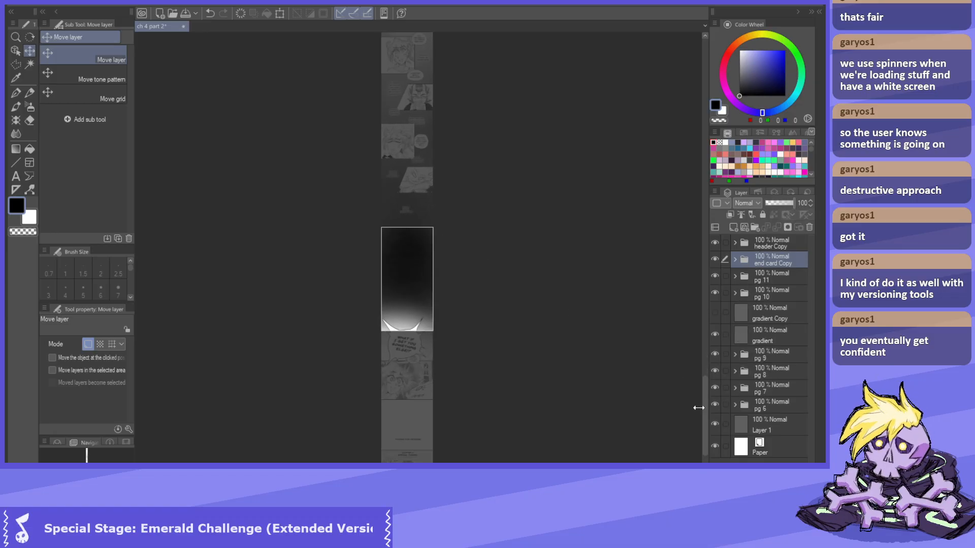
pyautogui.moveTo(704, 408); pyautogui.dragTo(677, 104)
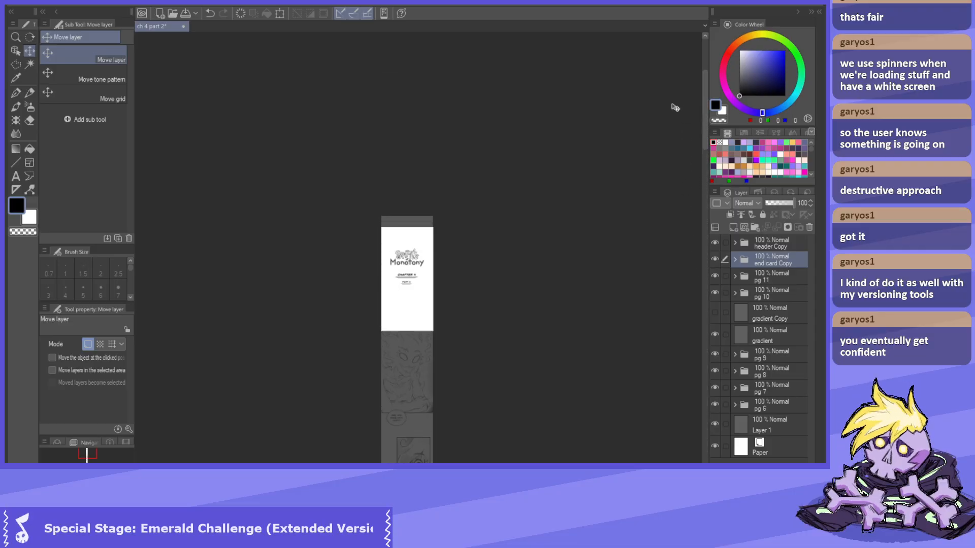
pyautogui.scroll(4, 436, 228)
pyautogui.scroll(3, 403, 270)
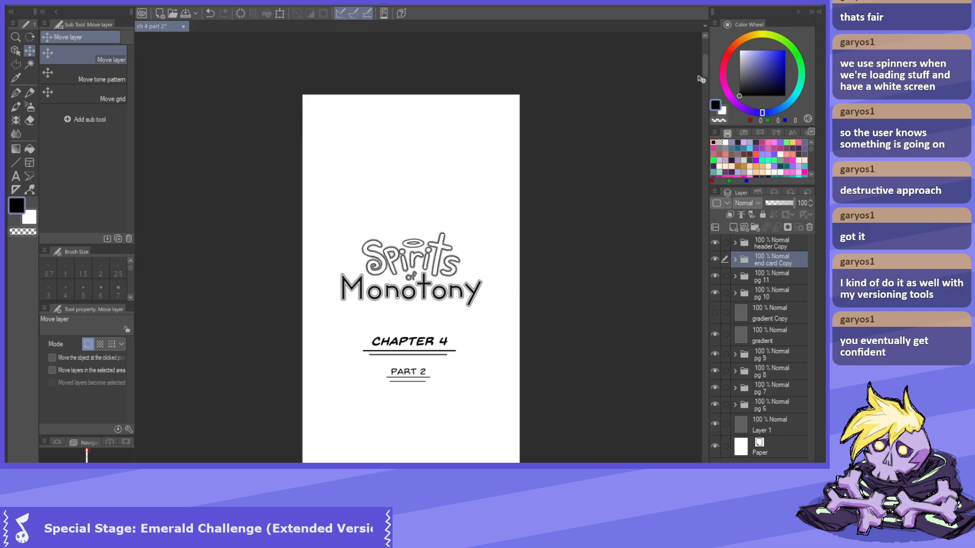
pyautogui.moveTo(705, 69); pyautogui.dragTo(704, 71)
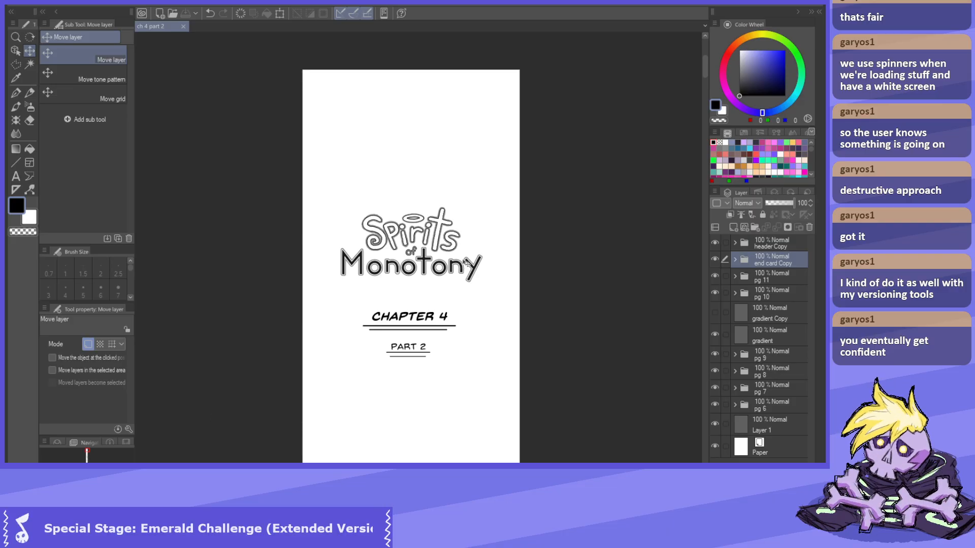
# Review the whole strip from the end card back up to the title header and the first panel of the fiery character.
pyautogui.moveTo(704, 69); pyautogui.dragTo(704, 463)
pyautogui.scroll(-8, 410, 247)
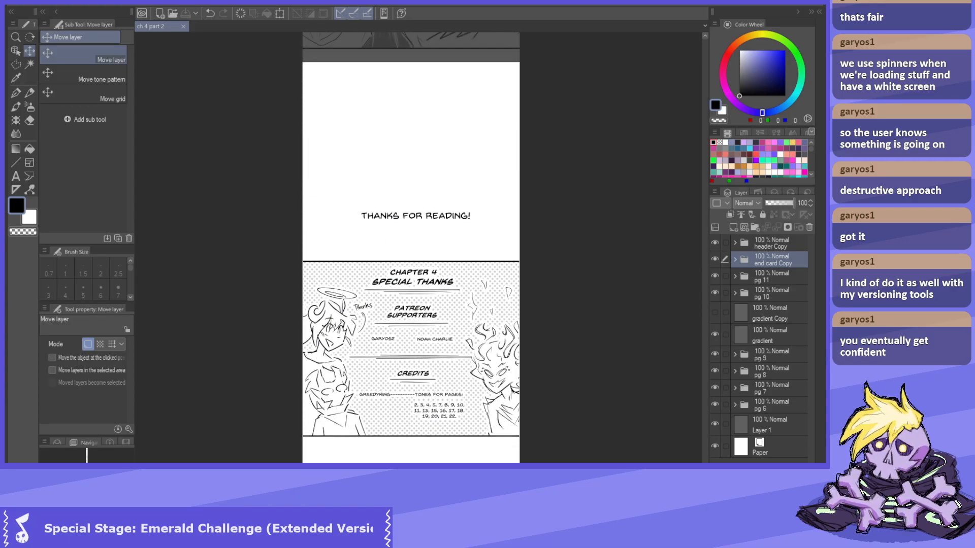
pyautogui.scroll(-8, 376, 375)
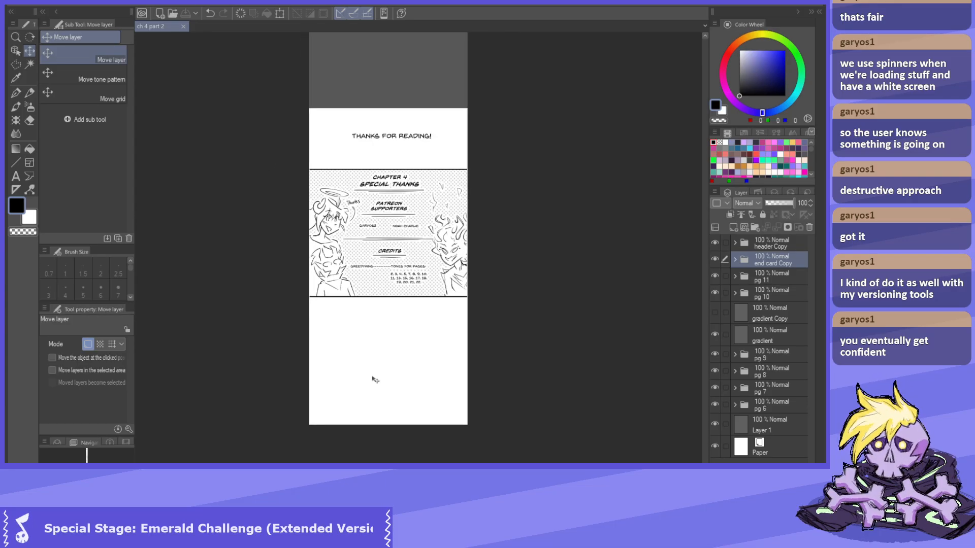
pyautogui.scroll(-6, 411, 313)
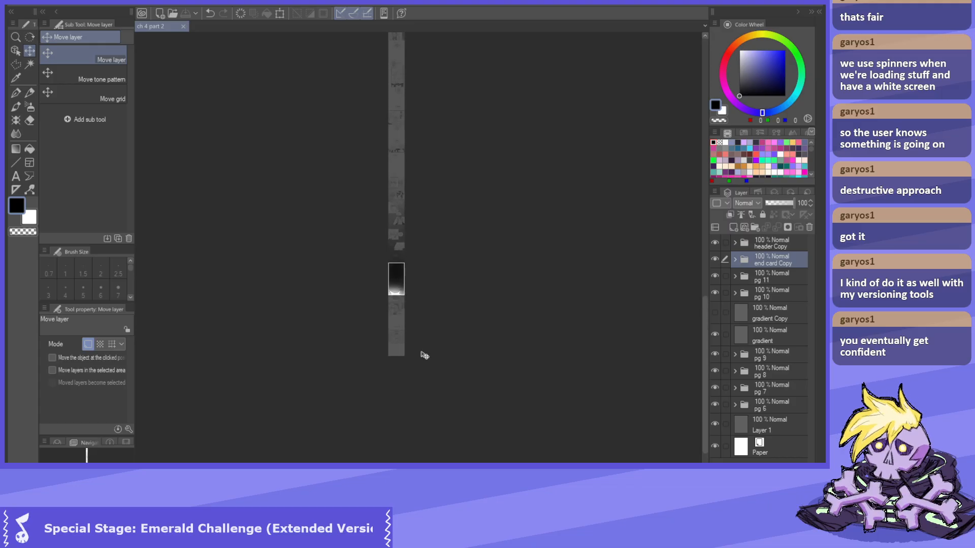
pyautogui.scroll(1, 436, 193)
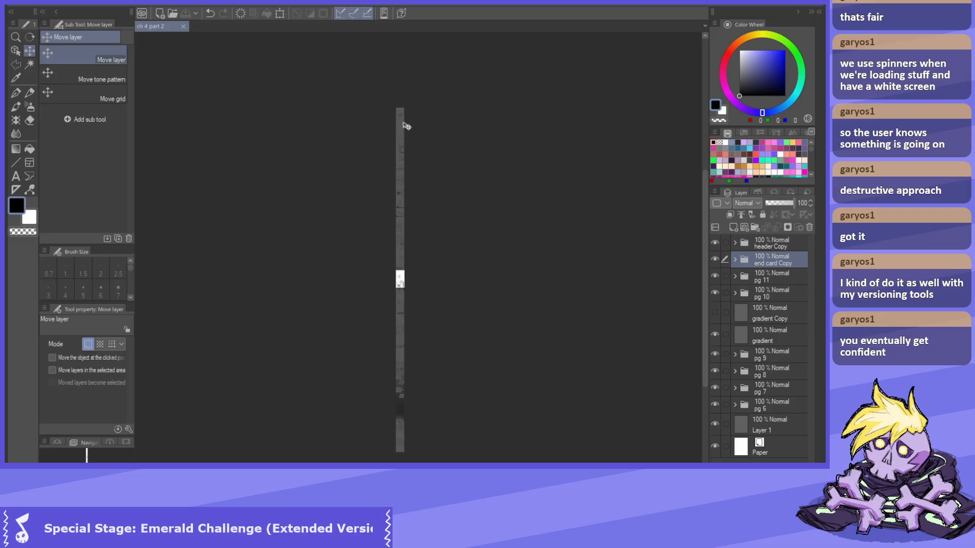
pyautogui.scroll(4, 404, 128)
pyautogui.scroll(3, 396, 133)
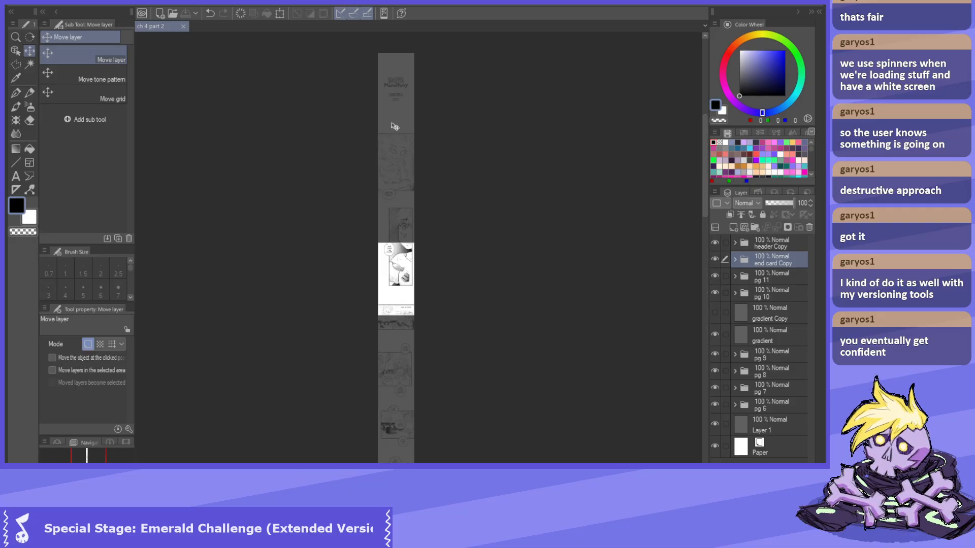
pyautogui.scroll(3, 394, 79)
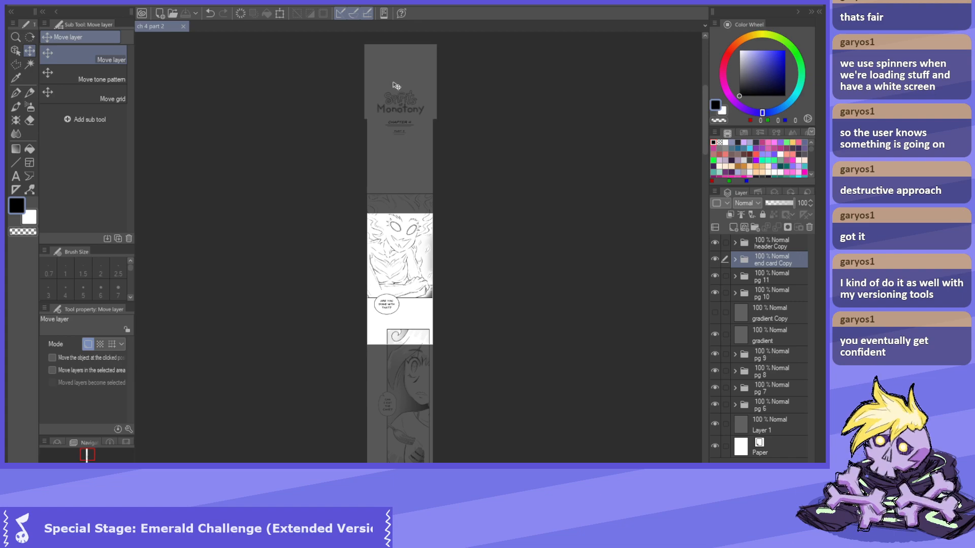
pyautogui.scroll(2, 399, 124)
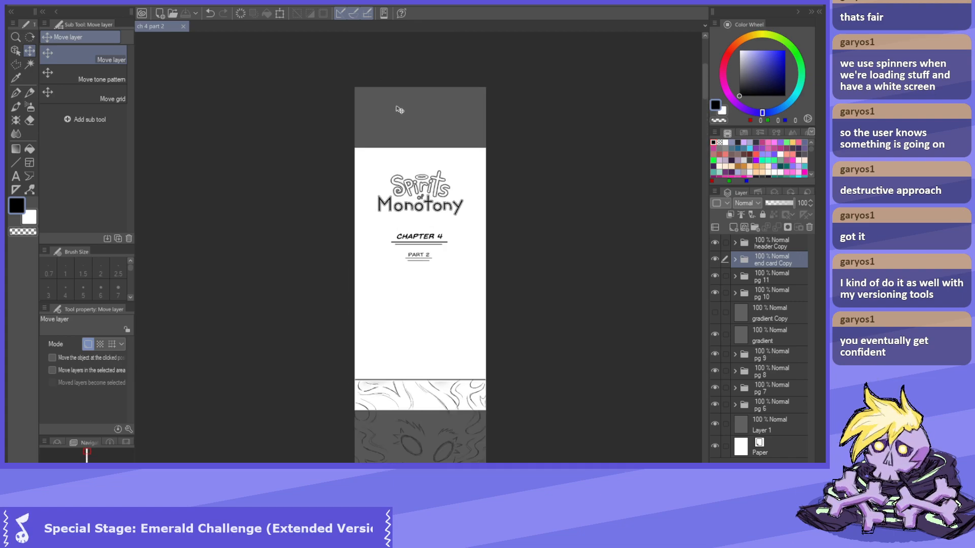
pyautogui.scroll(1, 378, 106)
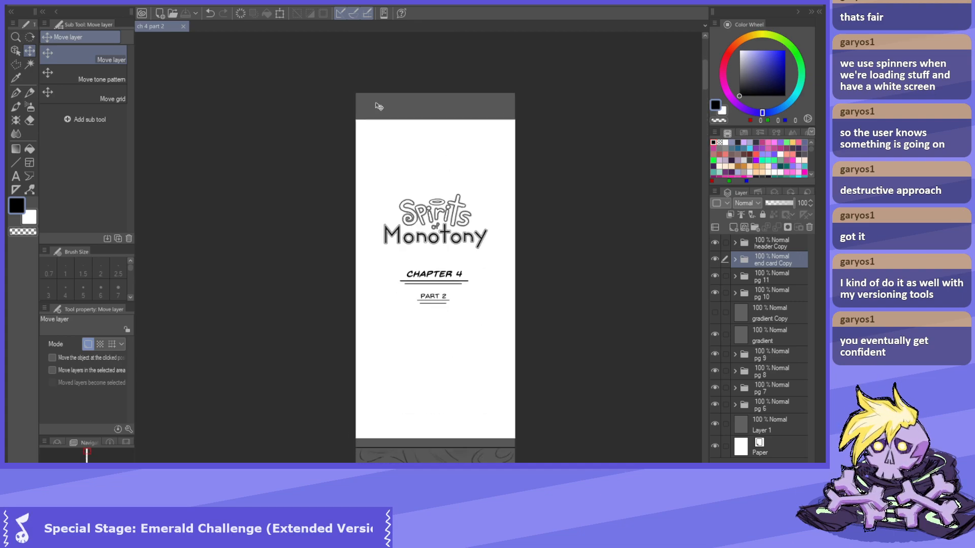
pyautogui.scroll(2, 410, 99)
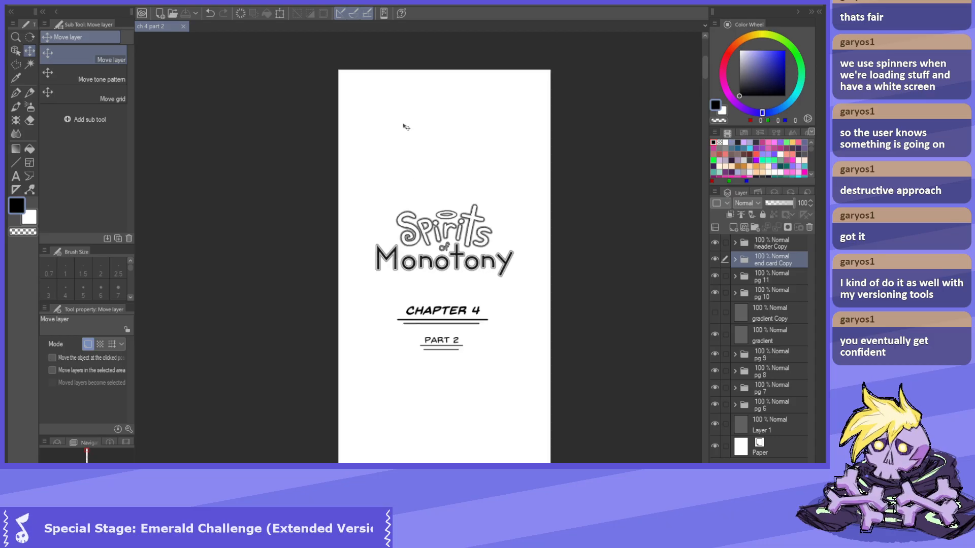
pyautogui.moveTo(704, 68)
pyautogui.mouseDown()
pyautogui.moveTo(691, 150)
pyautogui.moveTo(700, 272)
pyautogui.moveTo(689, 372)
pyautogui.moveTo(700, 72)
pyautogui.moveTo(674, 207)
pyautogui.moveTo(689, 312)
pyautogui.moveTo(684, 440)
pyautogui.moveTo(718, 252)
pyautogui.moveTo(706, 79)
pyautogui.moveTo(703, 92)
pyautogui.mouseUp()
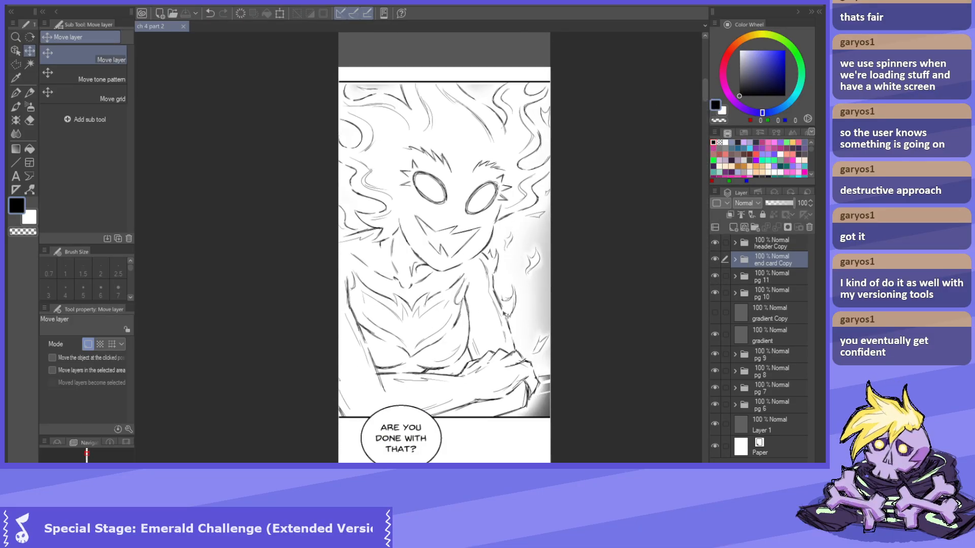
pyautogui.scroll(-5, 527, 296)
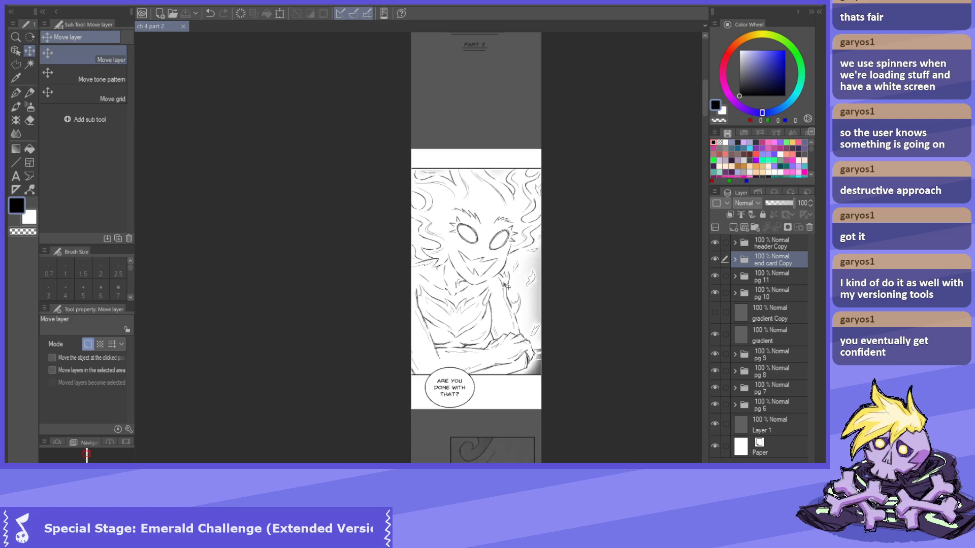
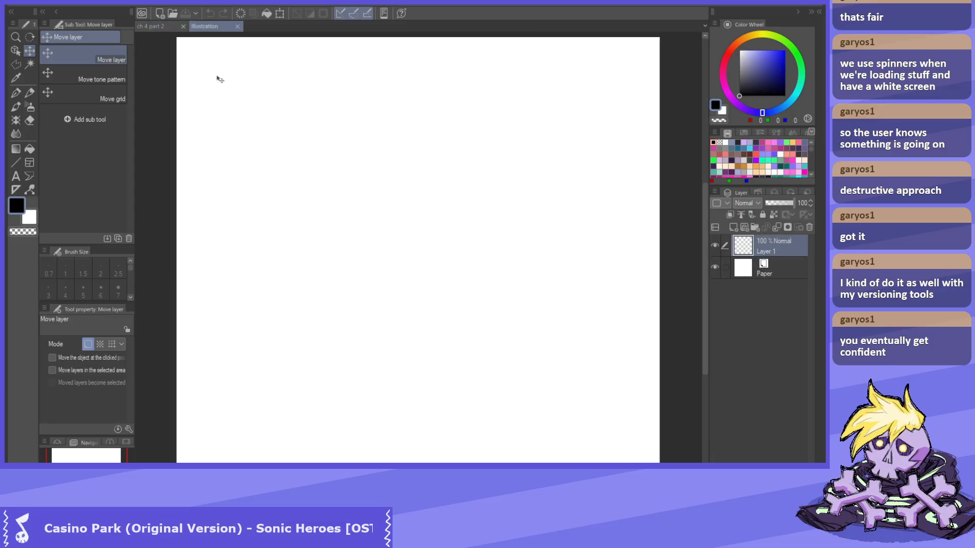
# Compare the header and first panel in "ch 4 part 2" with the blank Illustration canvas, ending on "ch 4 part 2".
pyautogui.click(149, 30)
pyautogui.scroll(5, 468, 204)
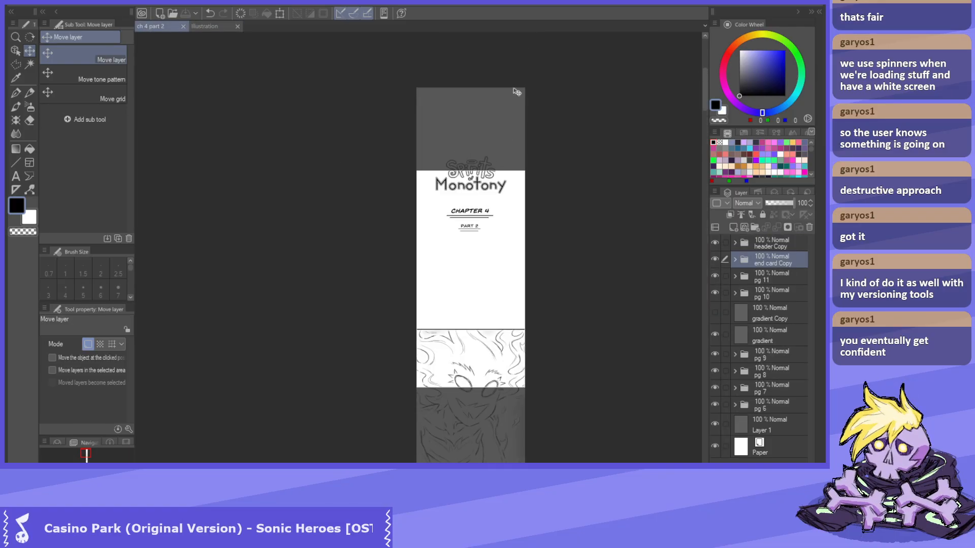
pyautogui.scroll(-4, 468, 204)
pyautogui.scroll(2, 489, 249)
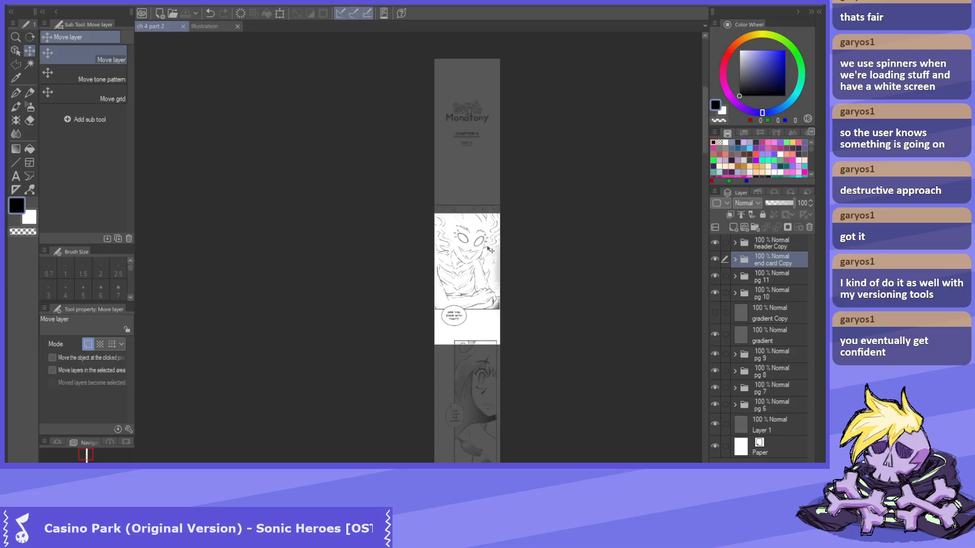
pyautogui.scroll(1, 489, 250)
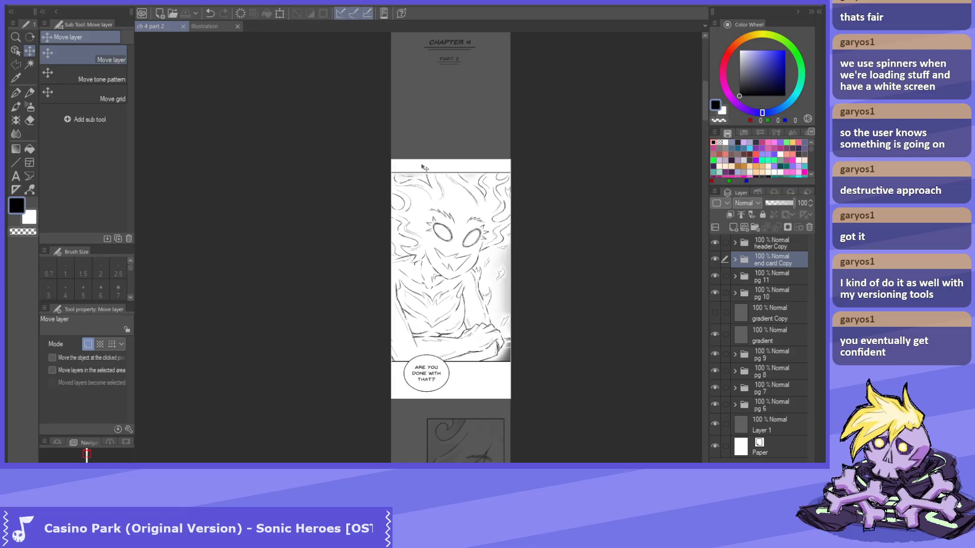
pyautogui.click(214, 26)
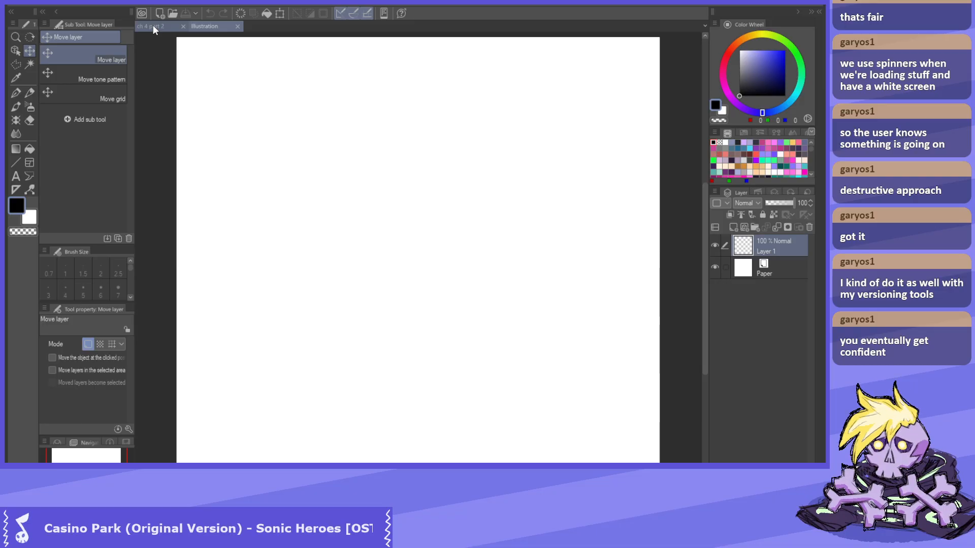
pyautogui.click(153, 25)
# Open the original "Pg 6" page file and choose the Rectangle marquee for selecting its artwork.
pyautogui.scroll(2, 494, 236)
pyautogui.press('m')
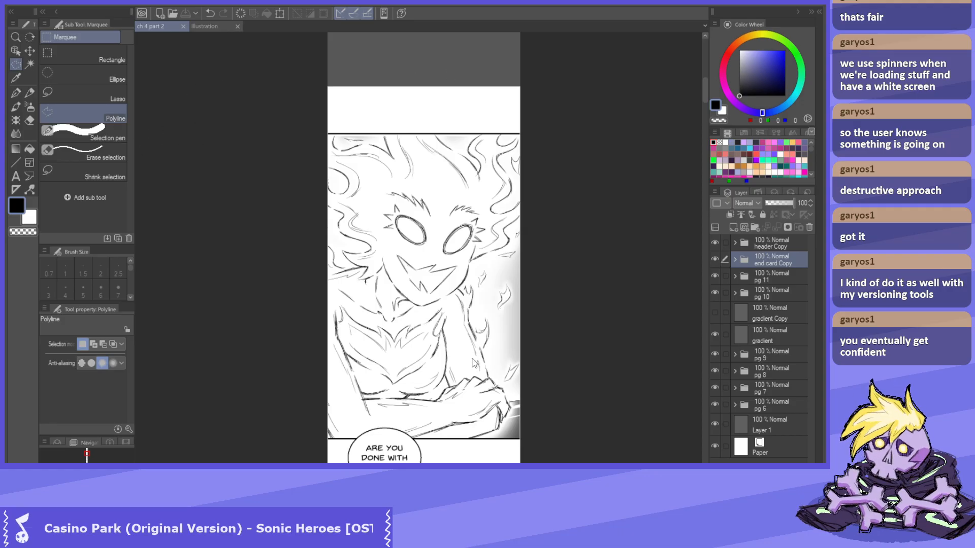
pyautogui.scroll(-2, 452, 191)
pyautogui.scroll(2, 459, 184)
pyautogui.scroll(1, 459, 184)
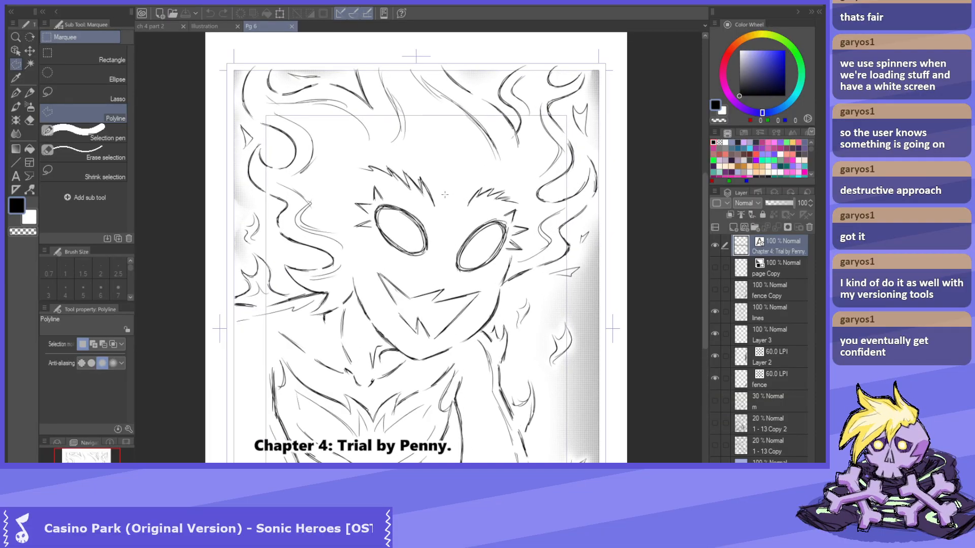
pyautogui.scroll(-2, 381, 132)
pyautogui.scroll(1, 301, 78)
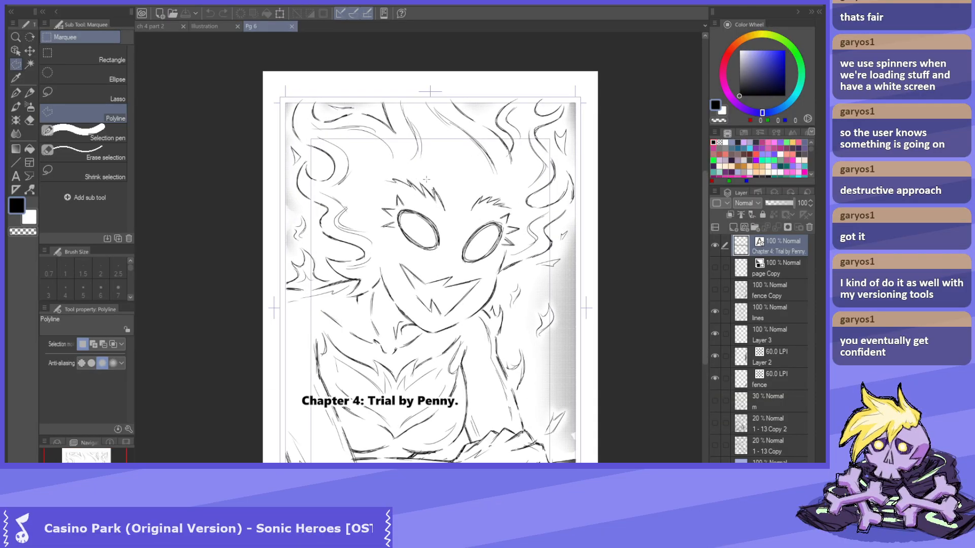
pyautogui.click(59, 57)
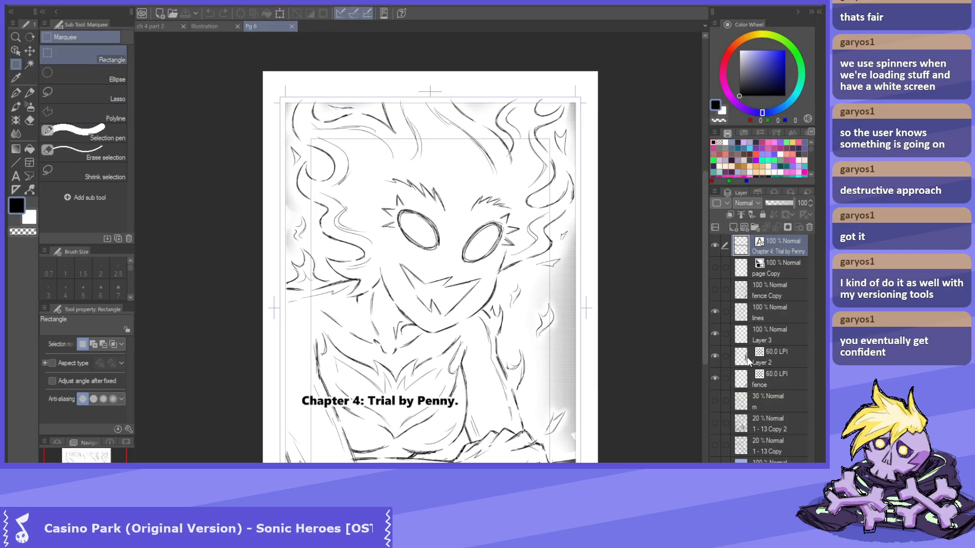
# Toggle the visibility of the fence Copy, page Copy, fence and Layer 2 layers on Pg 6 to compare their shading.
pyautogui.click(714, 290)
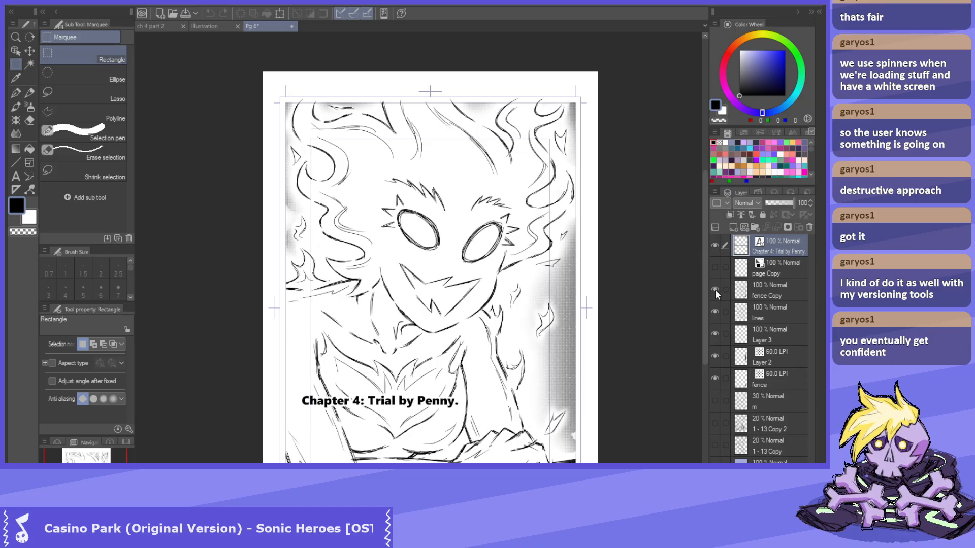
pyautogui.click(715, 290)
pyautogui.click(716, 272)
pyautogui.click(716, 272)
pyautogui.click(714, 289)
pyautogui.scroll(2, 630, 320)
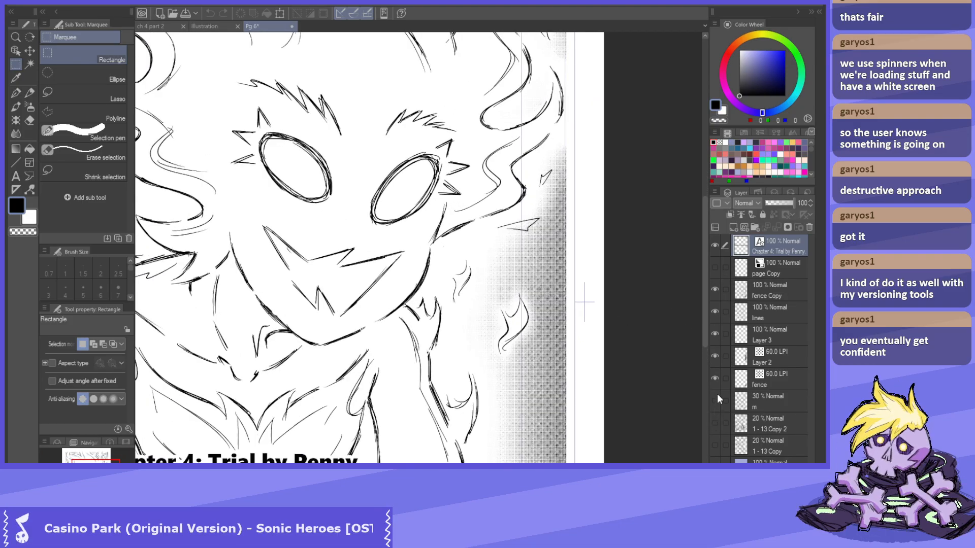
pyautogui.click(714, 376)
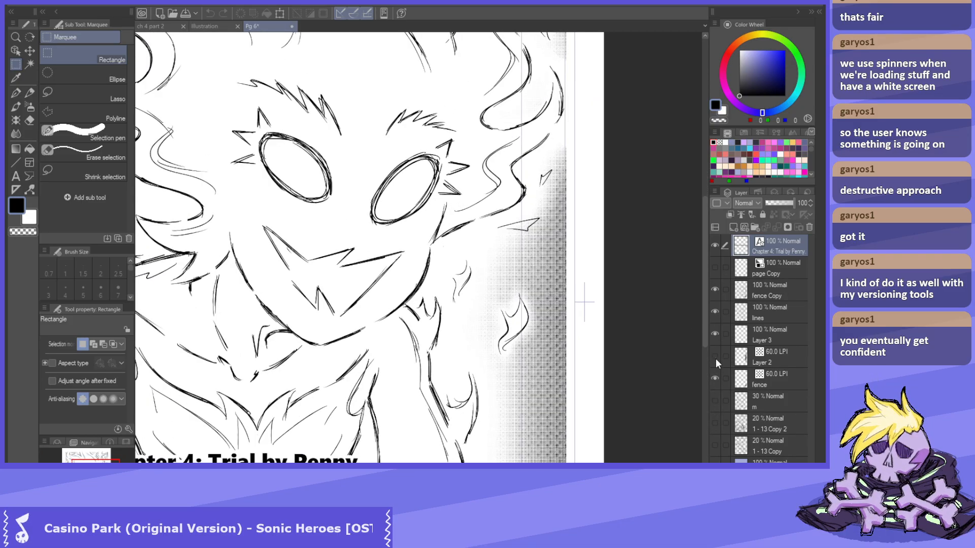
pyautogui.click(715, 359)
pyautogui.click(715, 358)
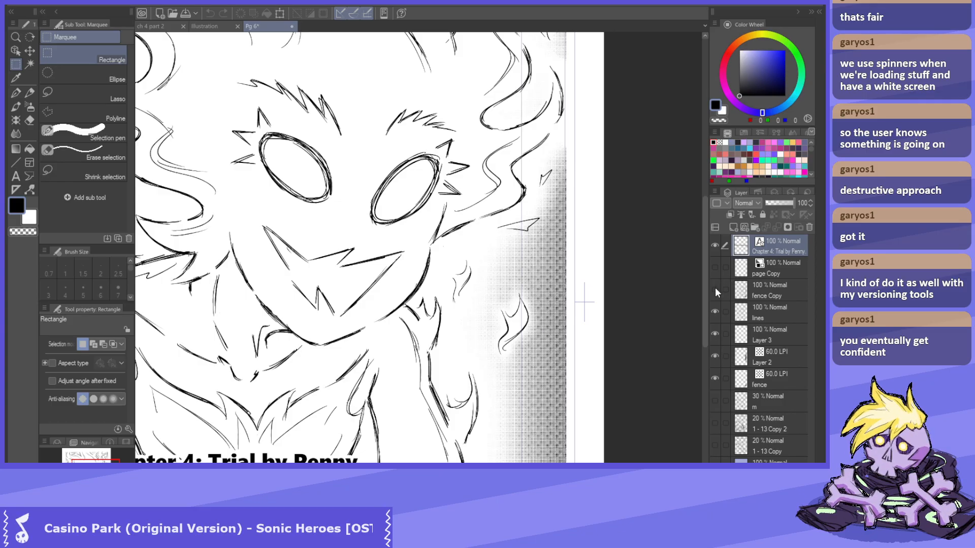
pyautogui.click(715, 289)
pyautogui.scroll(-2, 539, 244)
pyautogui.scroll(-1, 539, 244)
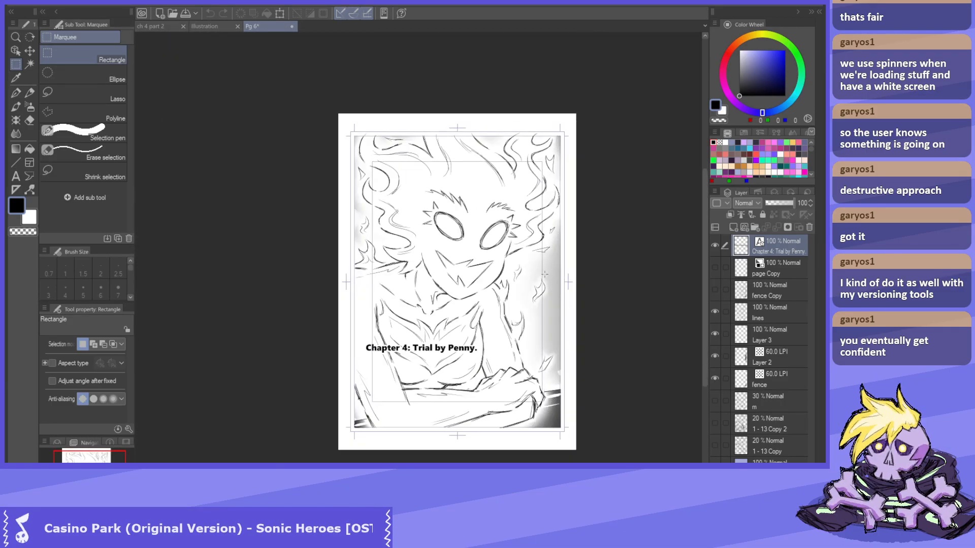
# Check the fence and lines layers, show the fence Copy layer, and hide the fence and Layer 2 tone layers on Pg 6.
pyautogui.click(714, 379)
pyautogui.click(714, 378)
pyautogui.click(715, 311)
pyautogui.click(715, 311)
pyautogui.click(714, 290)
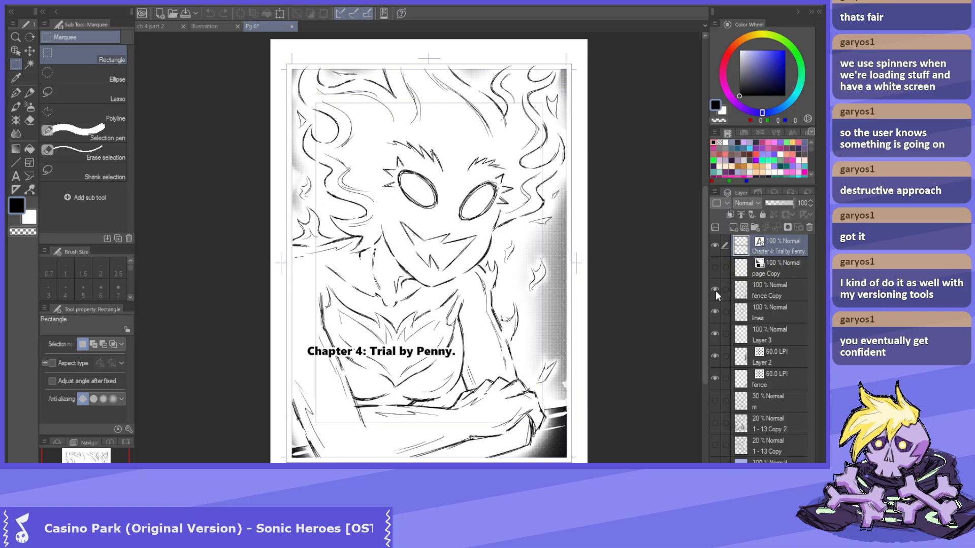
pyautogui.click(714, 377)
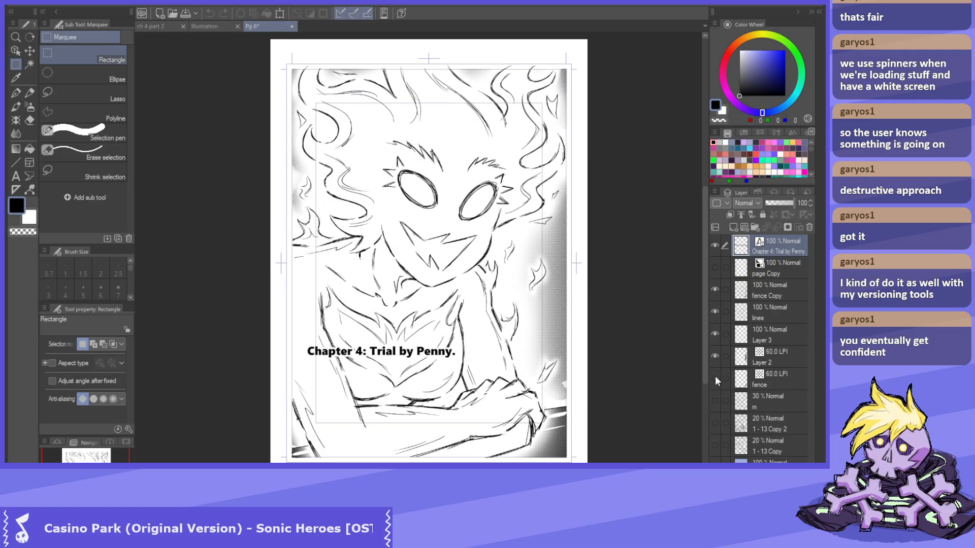
pyautogui.click(715, 356)
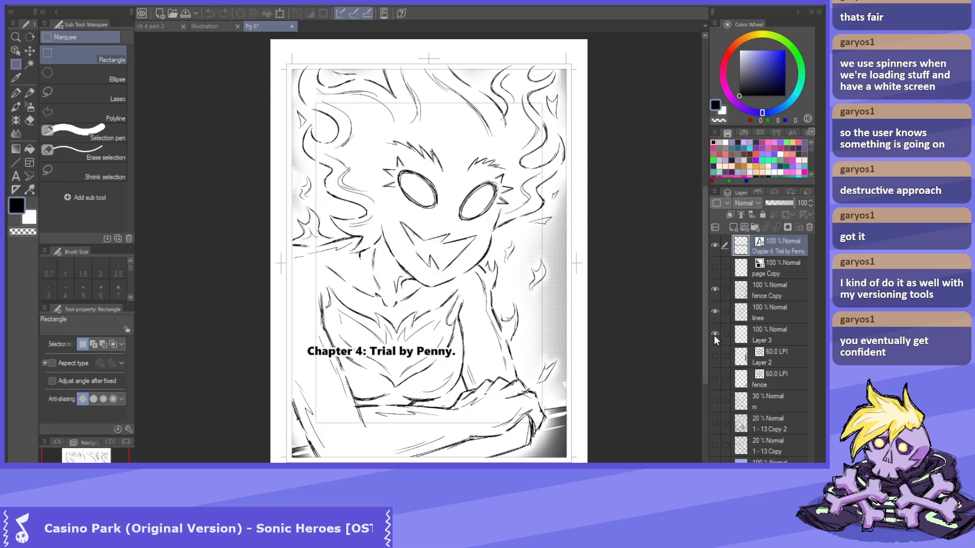
# Show the Layer 2 and fence tone layers on Pg 6 to inspect their shading over the artwork.
pyautogui.scroll(4, 548, 264)
pyautogui.scroll(-4, 562, 257)
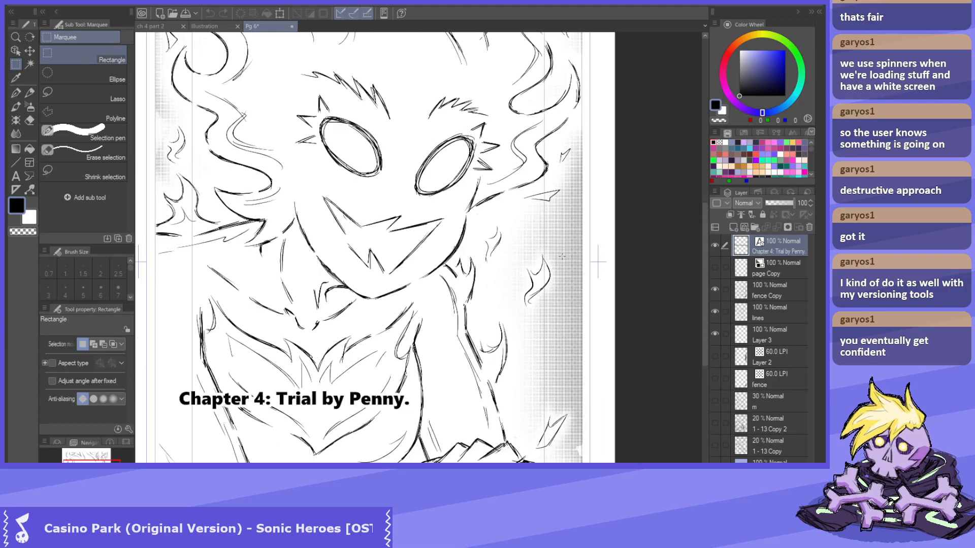
pyautogui.click(724, 359)
pyautogui.click(715, 378)
pyautogui.click(716, 357)
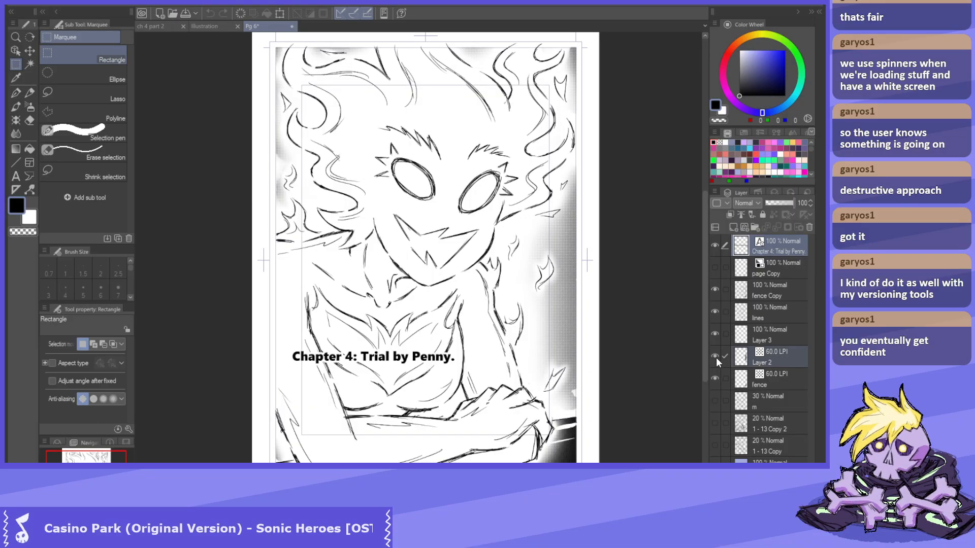
# Hide the fence Copy layer on Pg 6 and toggle the page Copy, m and 1 - 13 Copy 2 layers to check their content.
pyautogui.click(713, 290)
pyautogui.click(715, 268)
pyautogui.click(715, 269)
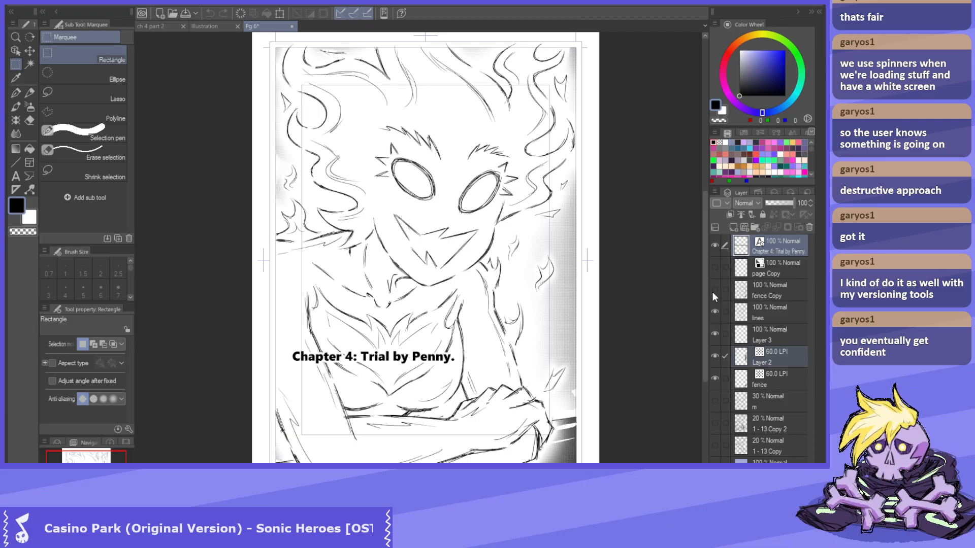
pyautogui.click(712, 292)
pyautogui.click(712, 291)
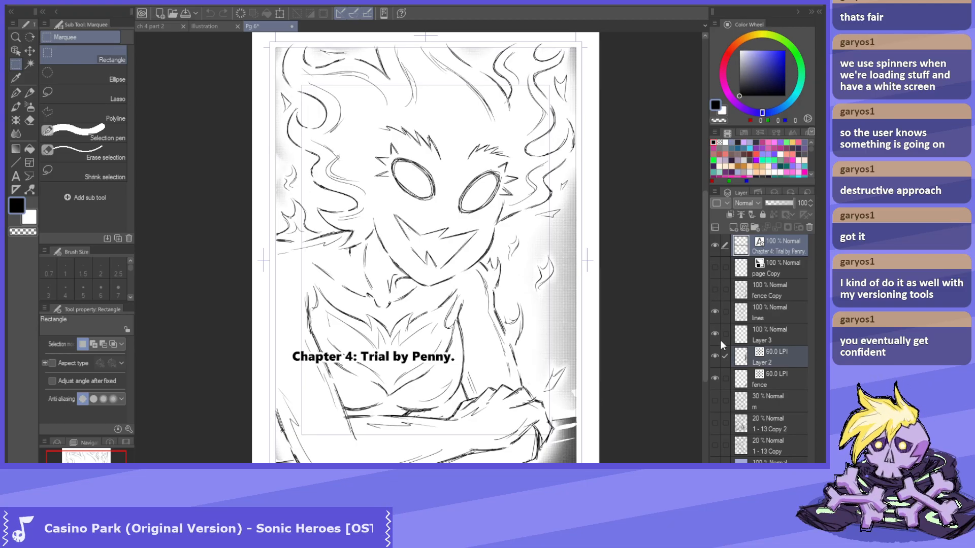
pyautogui.click(711, 398)
pyautogui.click(711, 399)
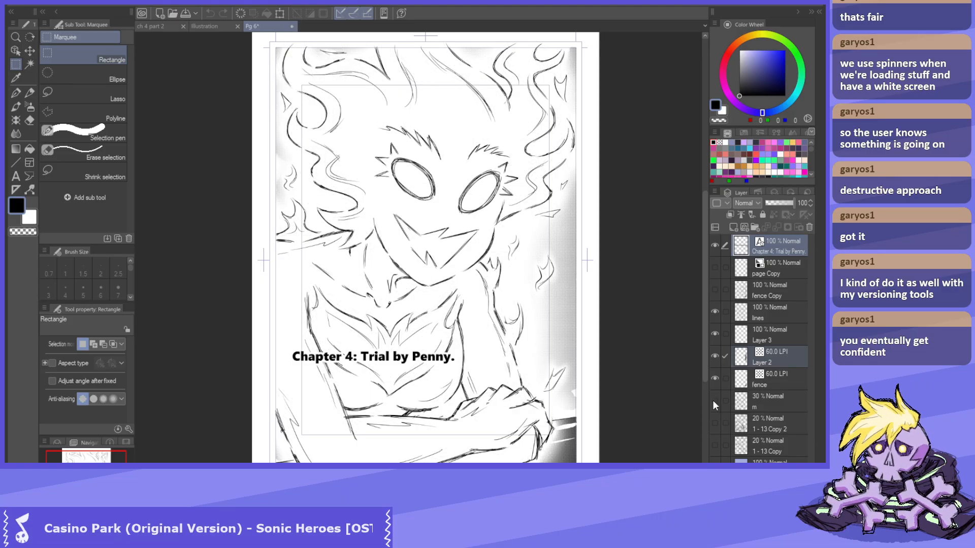
pyautogui.click(714, 422)
pyautogui.click(713, 422)
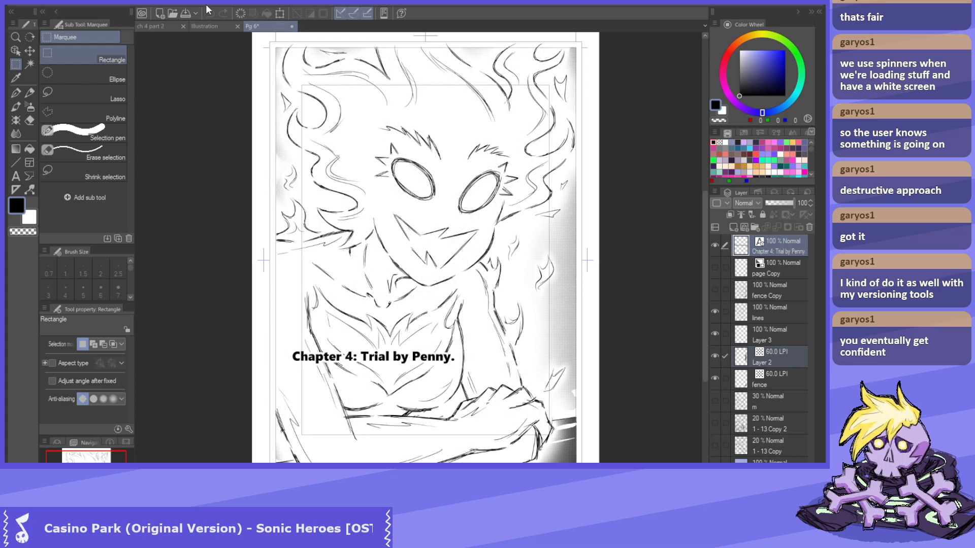
# Examine the first panel's shading in "ch 4 part 2" at different magnifications for comparison with Pg 6.
pyautogui.click(162, 26)
pyautogui.scroll(5, 512, 251)
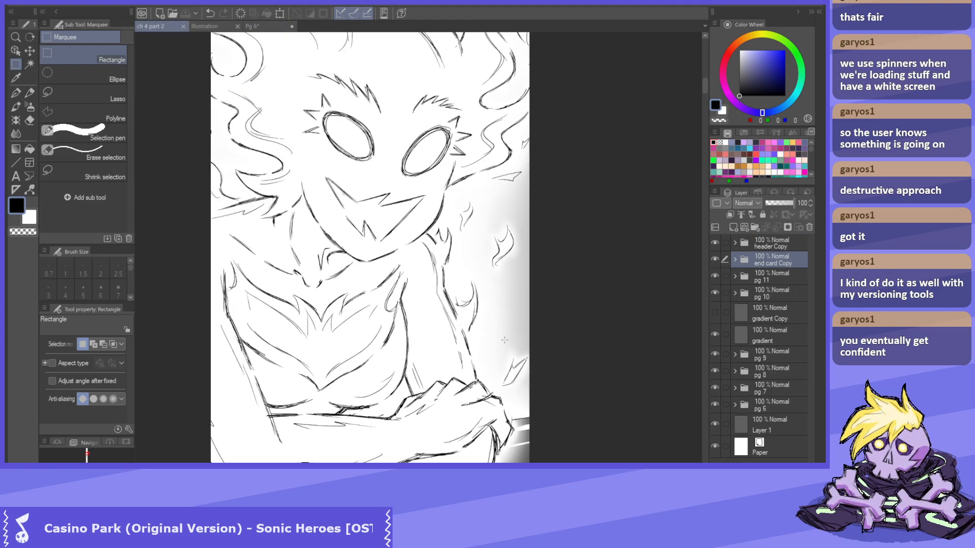
pyautogui.scroll(-6, 512, 250)
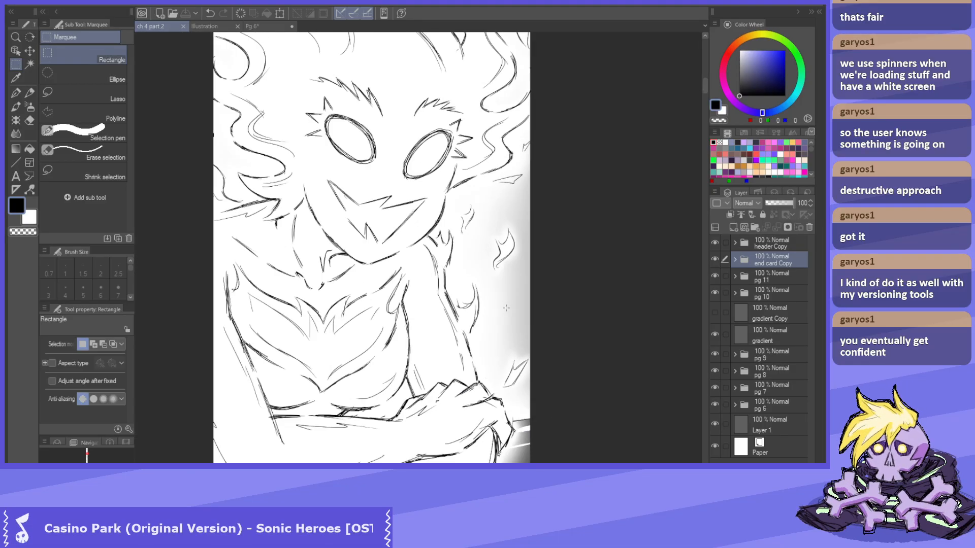
pyautogui.scroll(2, 485, 206)
pyautogui.scroll(-3, 484, 206)
pyautogui.scroll(2, 322, 59)
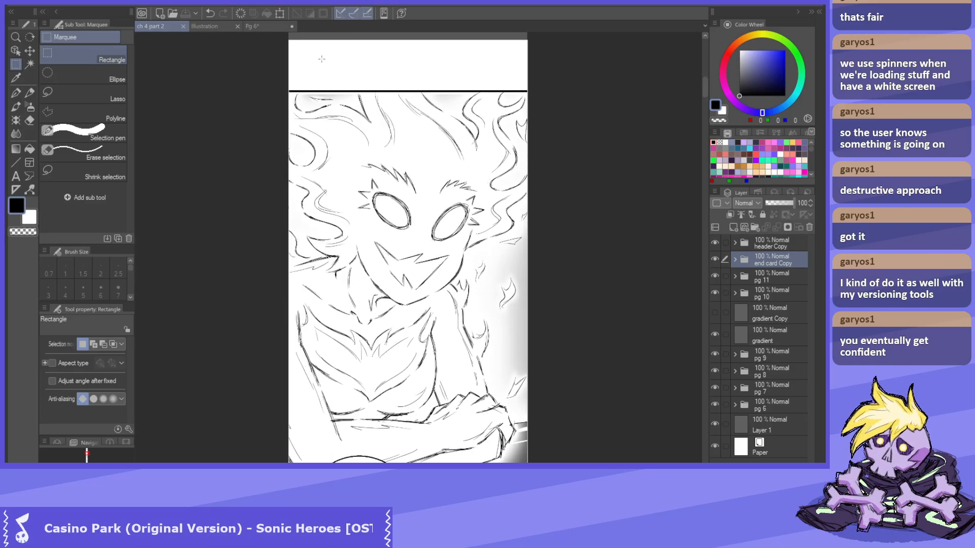
# Close the Pg 6 file and select the first panel's fence Copy 2 artwork layer in "ch 4 part 2".
pyautogui.click(275, 26)
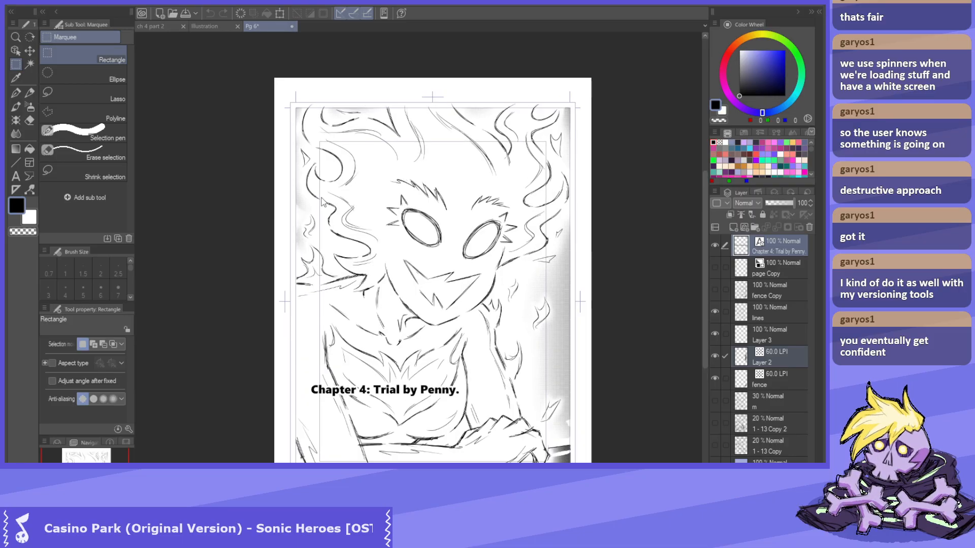
pyautogui.hotkey('ctrl', 'w')
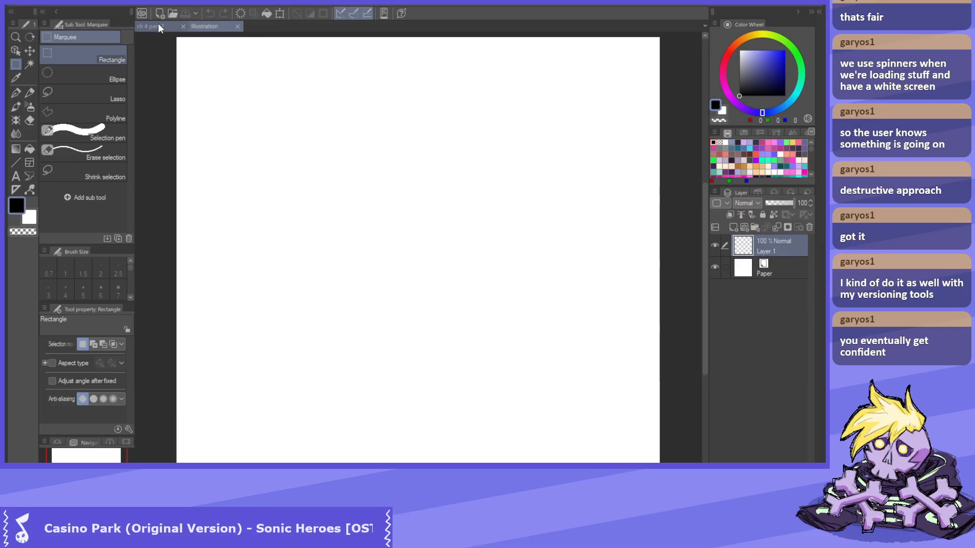
pyautogui.scroll(3, 360, 270)
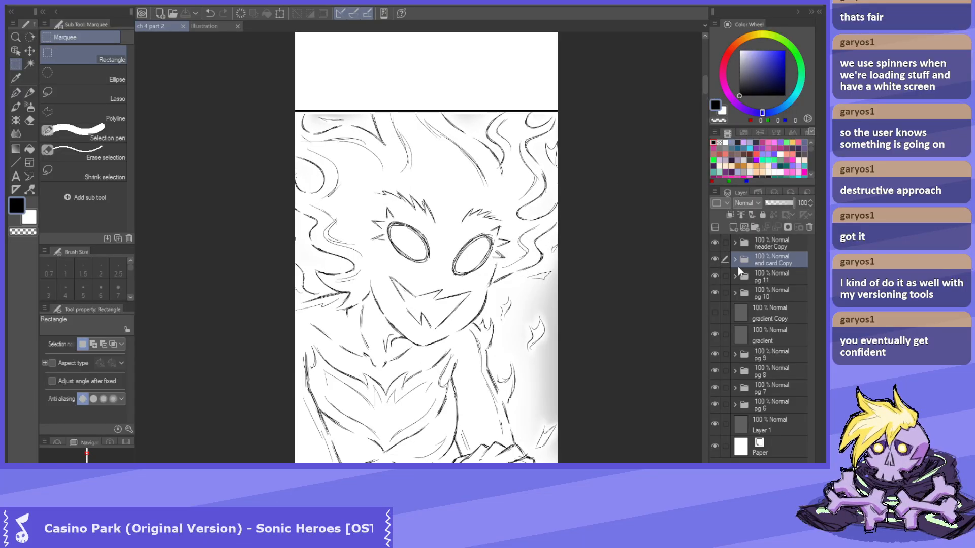
pyautogui.scroll(4, 343, 286)
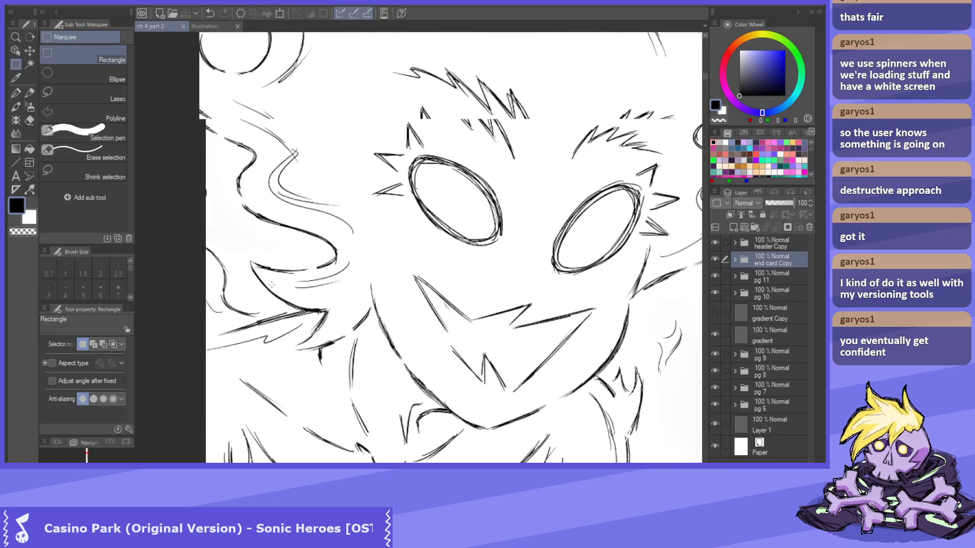
pyautogui.keyDown('ctrl'); pyautogui.keyDown('shift'); pyautogui.click(329, 317); pyautogui.keyUp('shift'); pyautogui.keyUp('ctrl')
pyautogui.scroll(-5, 383, 299)
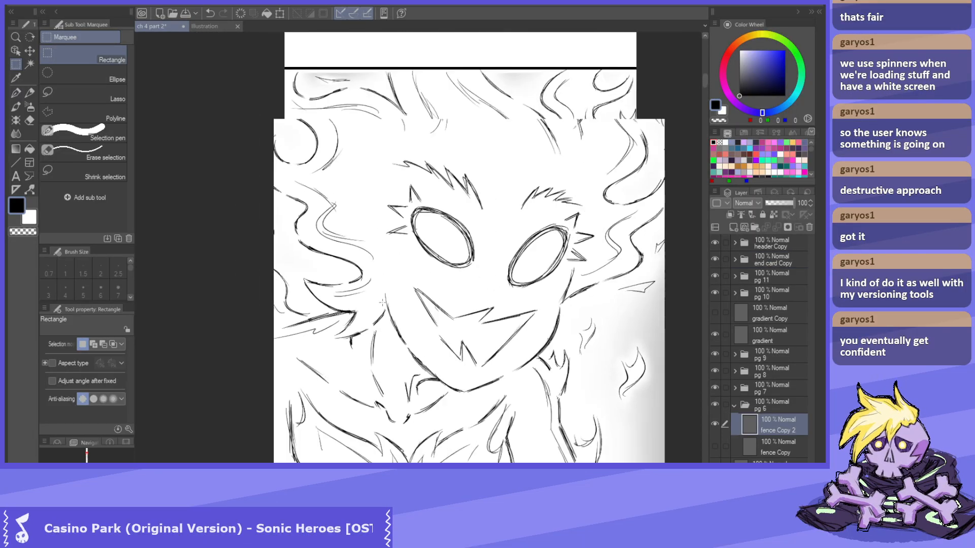
pyautogui.scroll(1, 400, 289)
pyautogui.scroll(-3, 376, 239)
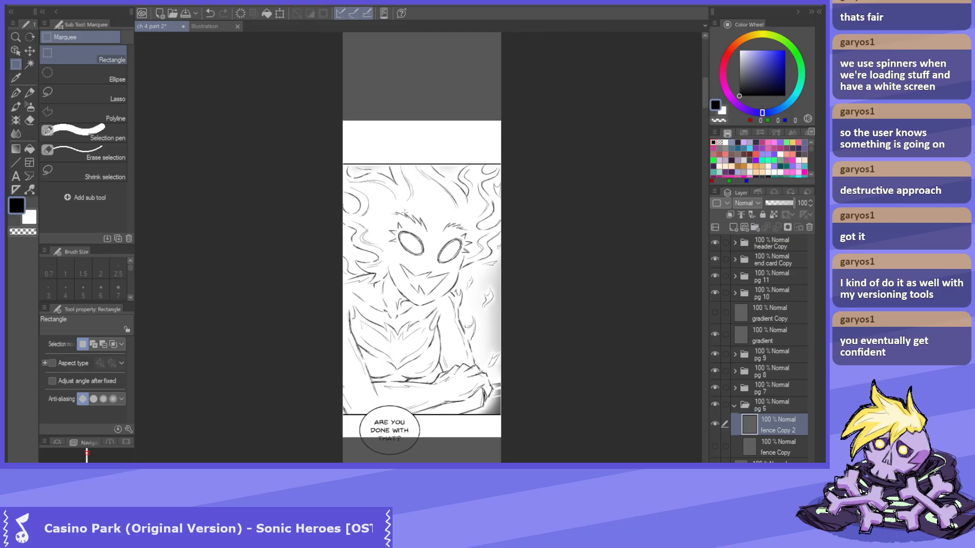
# Copy a roughly square, full-width area around the face from the first panel and paste it into the Illustration canvas.
pyautogui.scroll(3, 350, 188)
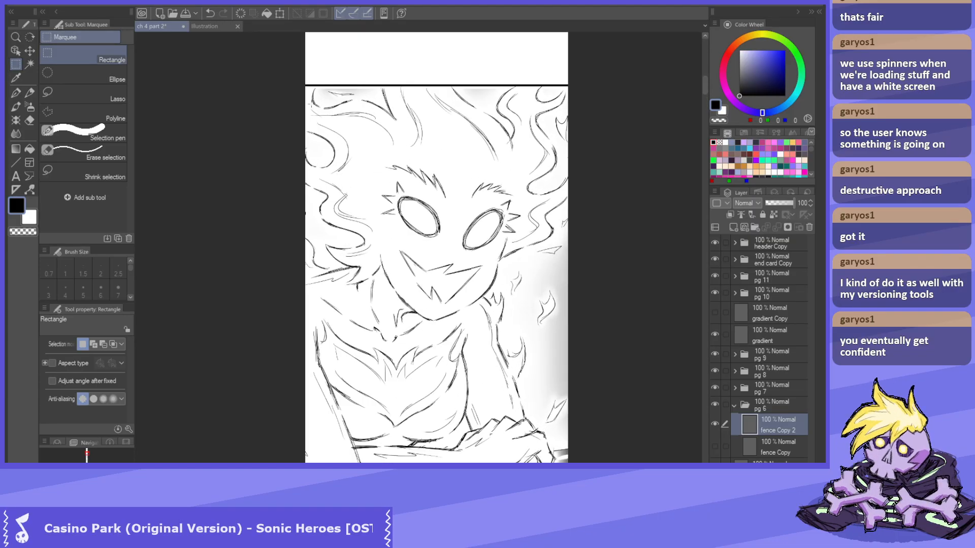
pyautogui.moveTo(307, 89)
pyautogui.mouseDown()
pyautogui.moveTo(584, 375)
pyautogui.moveTo(586, 391)
pyautogui.moveTo(567, 390)
pyautogui.mouseUp()
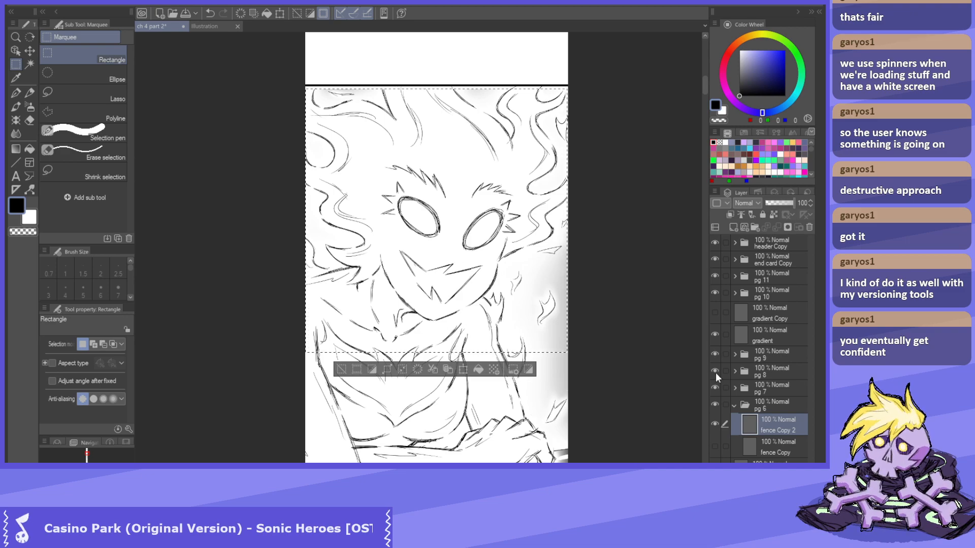
pyautogui.hotkey('ctrl', 'd')
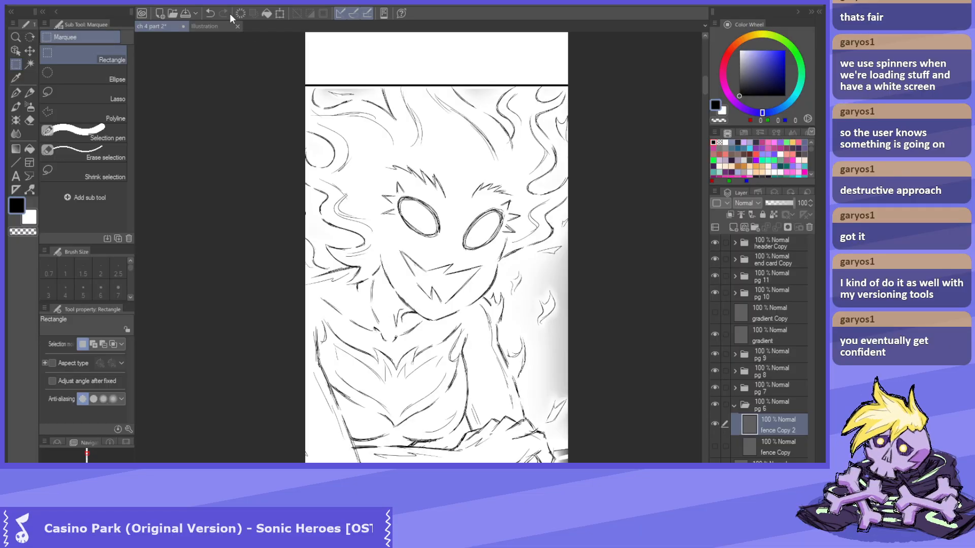
pyautogui.click(208, 26)
pyautogui.hotkey('ctrl', 'v')
# Move the pasted face artwork to near the centre of the Illustration canvas.
pyautogui.scroll(-2, 379, 195)
pyautogui.scroll(1, 354, 219)
pyautogui.press('k')
pyautogui.moveTo(293, 260); pyautogui.dragTo(441, 236)
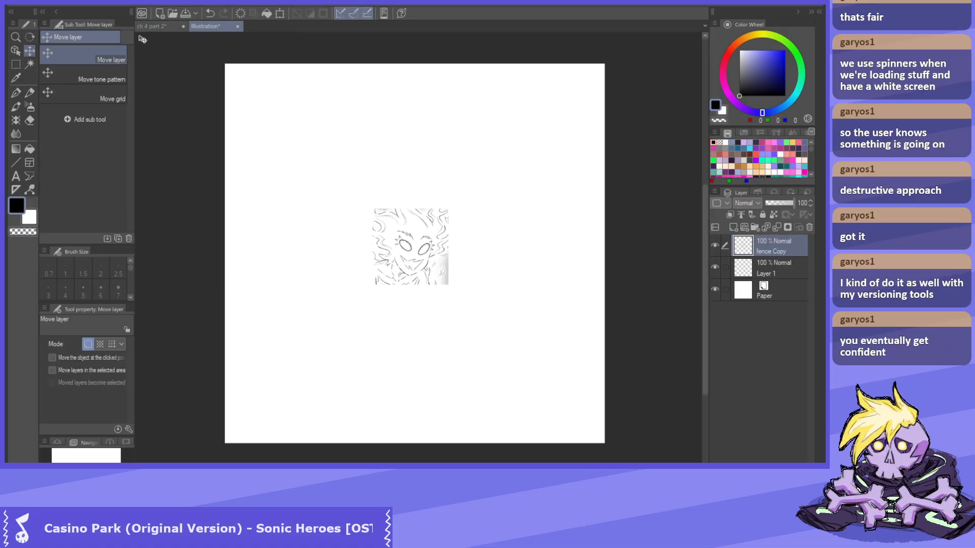
# Start resizing the Illustration canvas and shrink its frame roughly around the pasted face artwork.
pyautogui.click(117, 291)
pyautogui.moveTo(226, 65); pyautogui.dragTo(367, 193)
pyautogui.moveTo(605, 443); pyautogui.dragTo(453, 293)
pyautogui.click(421, 319)
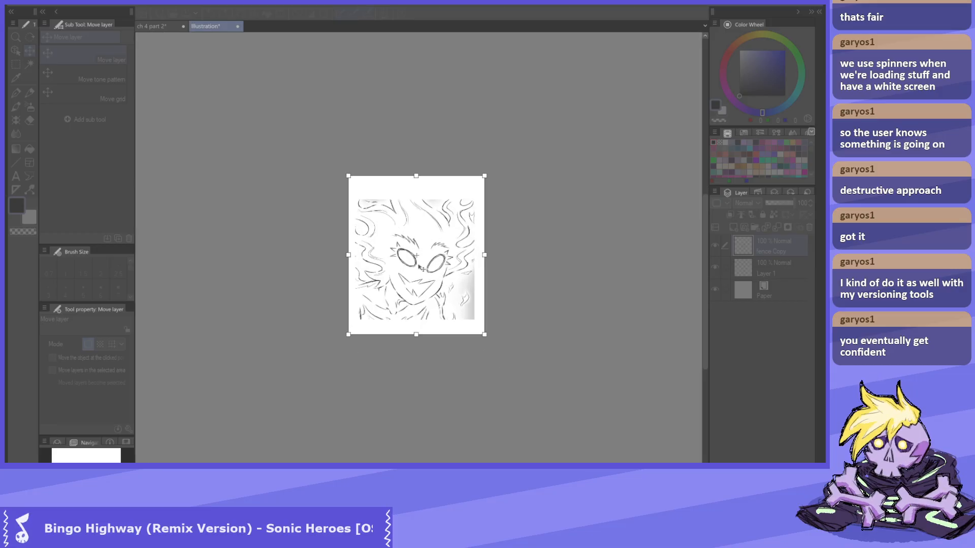
# Align all four edges of the canvas frame with the face artwork and apply the new canvas size.
pyautogui.moveTo(266, 52); pyautogui.dragTo(285, 114)
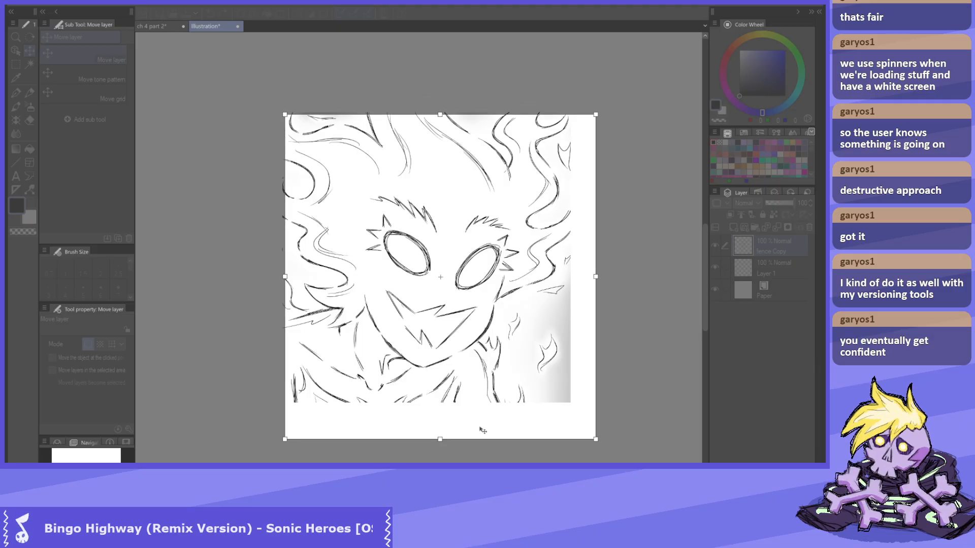
pyautogui.moveTo(444, 435); pyautogui.dragTo(455, 403)
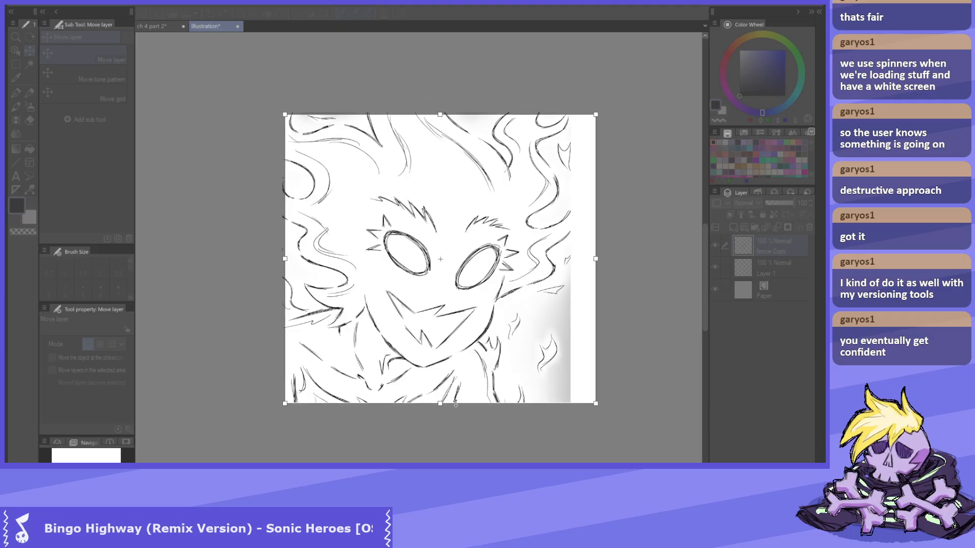
pyautogui.moveTo(574, 259); pyautogui.dragTo(538, 258)
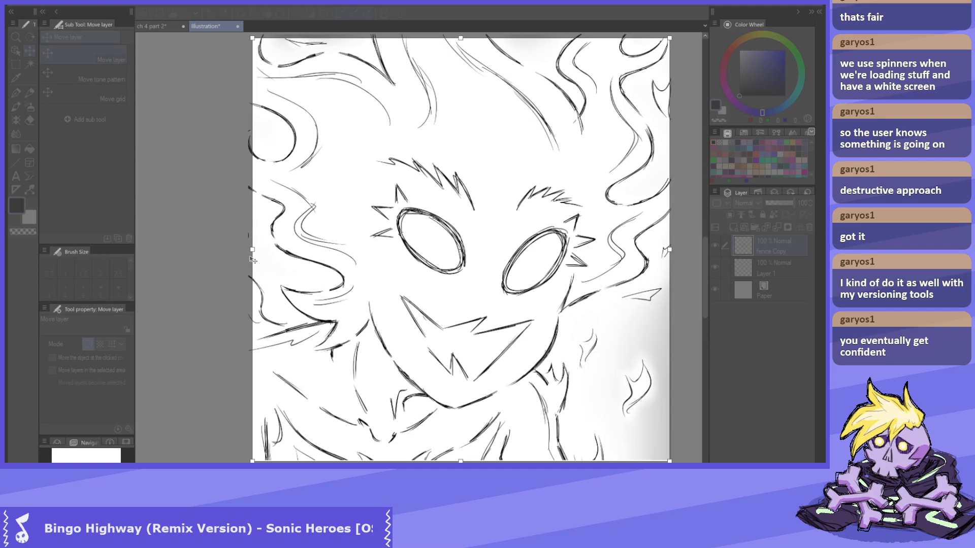
pyautogui.moveTo(250, 249); pyautogui.dragTo(246, 269)
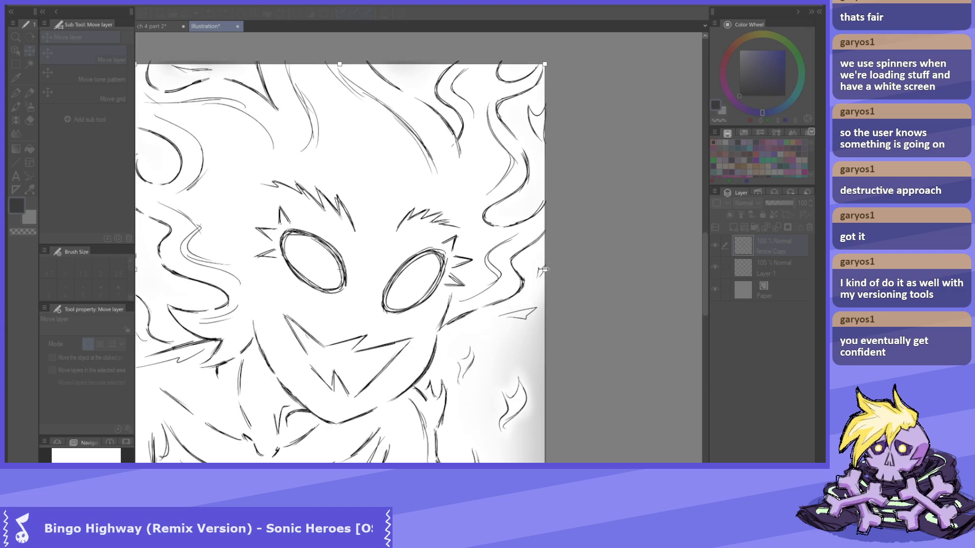
pyautogui.moveTo(543, 270); pyautogui.dragTo(546, 269)
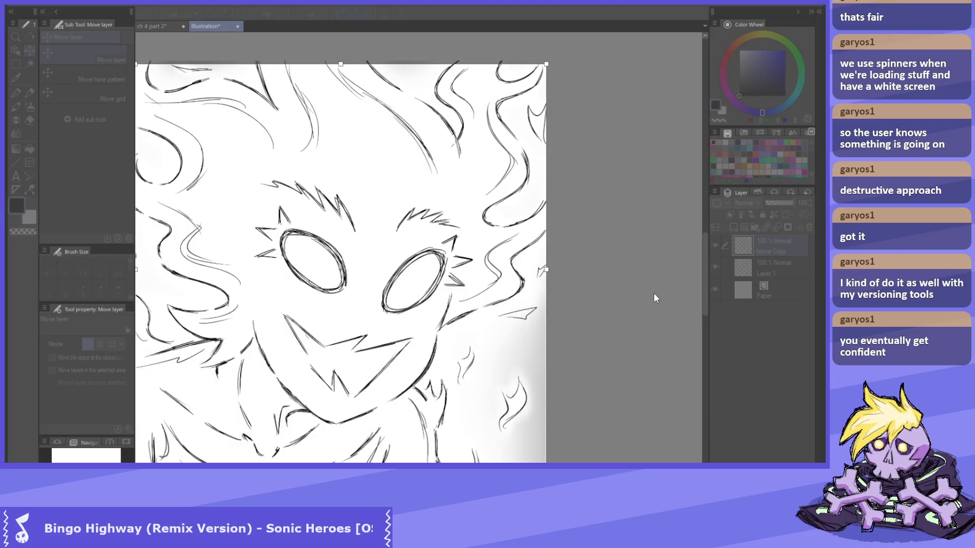
pyautogui.scroll(-3, 401, 236)
pyautogui.scroll(1, 376, 223)
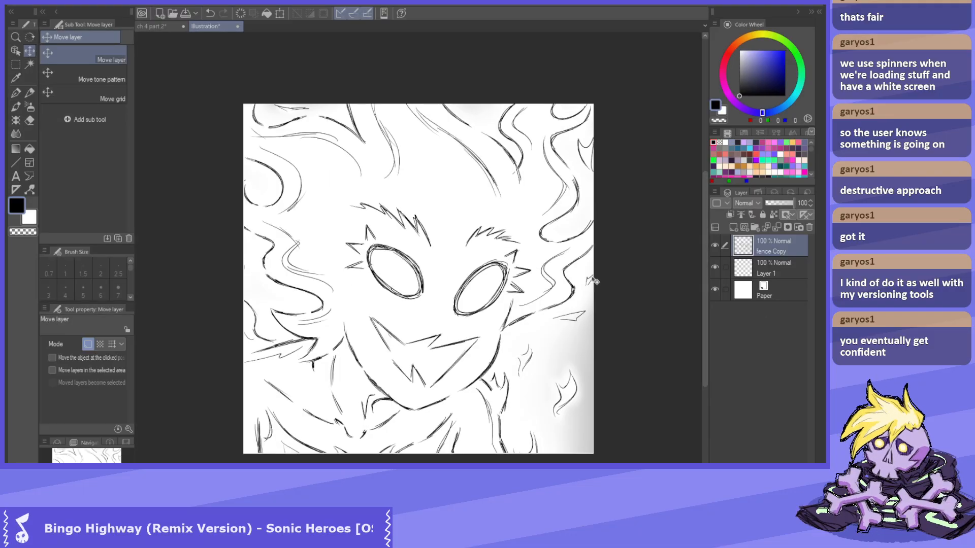
# Examine how the cropped face illustration reads at small and large display sizes.
pyautogui.scroll(-5, 437, 208)
pyautogui.scroll(1, 438, 207)
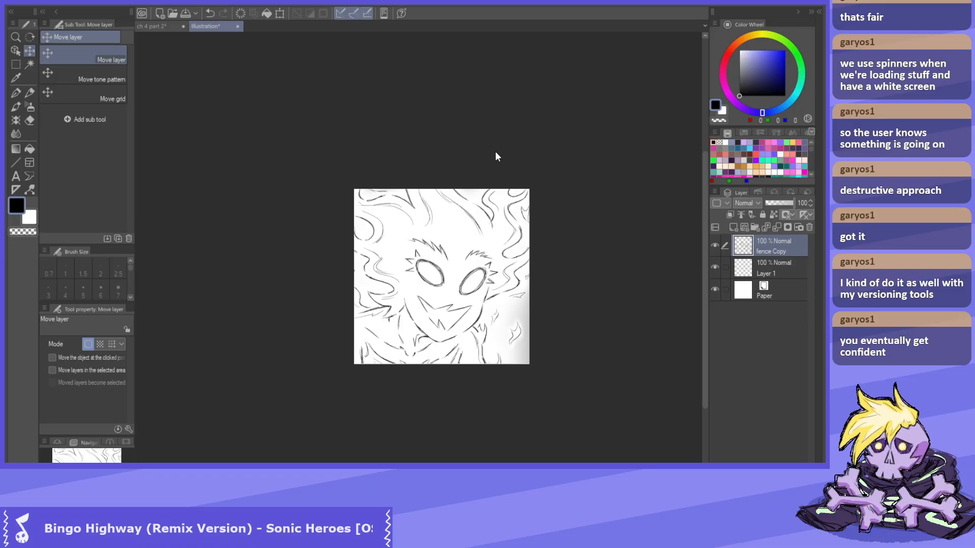
pyautogui.scroll(-3, 421, 277)
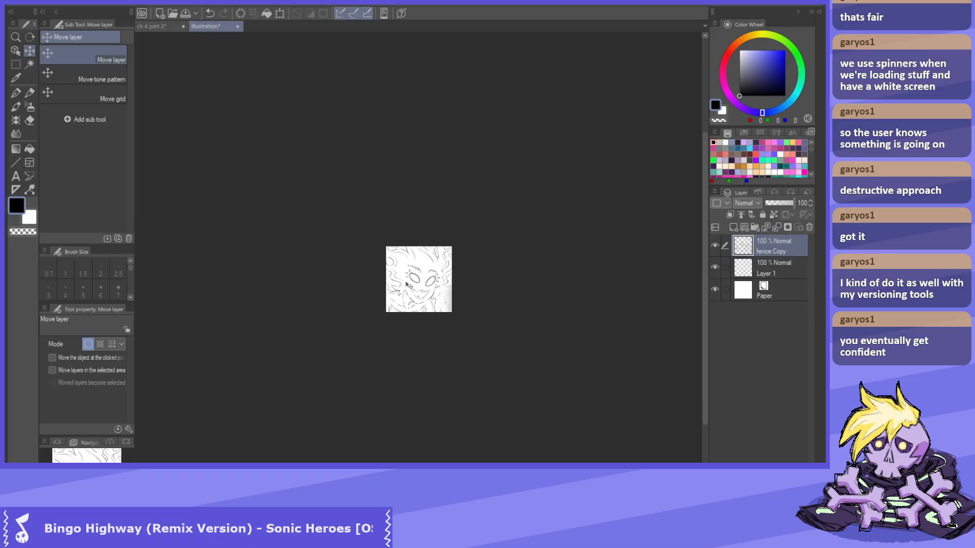
pyautogui.scroll(1, 427, 277)
pyautogui.scroll(3, 428, 267)
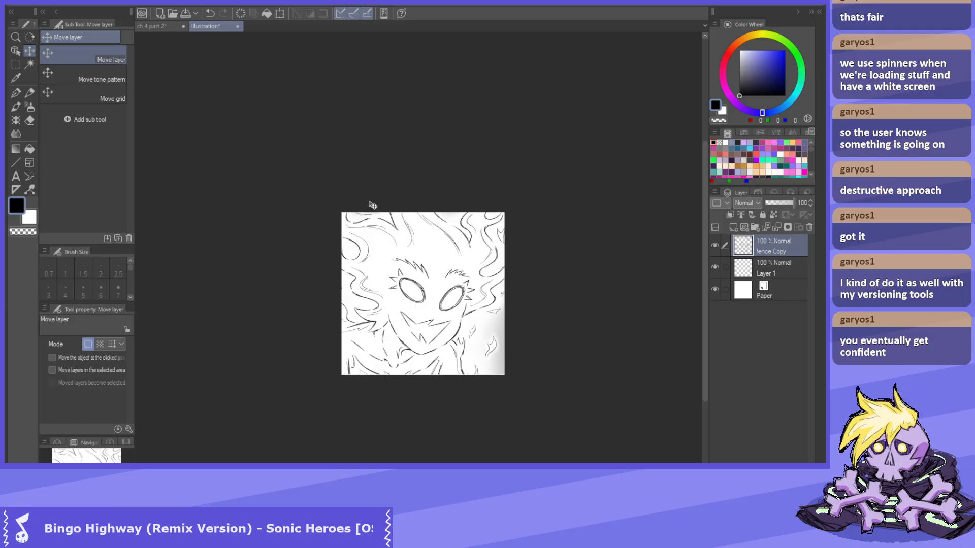
pyautogui.scroll(3, 370, 204)
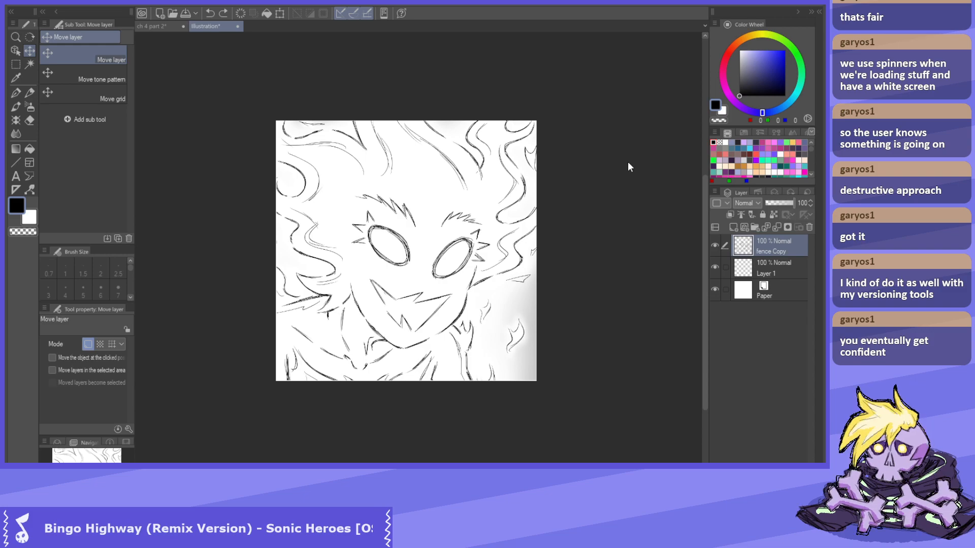
pyautogui.scroll(-5, 421, 284)
pyautogui.scroll(5, 390, 231)
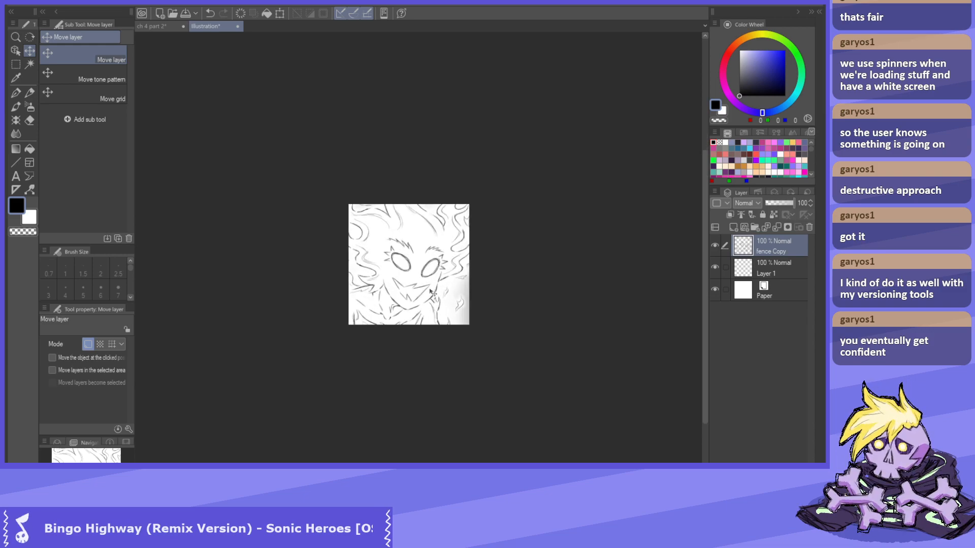
pyautogui.scroll(1, 395, 274)
pyautogui.scroll(-1, 398, 279)
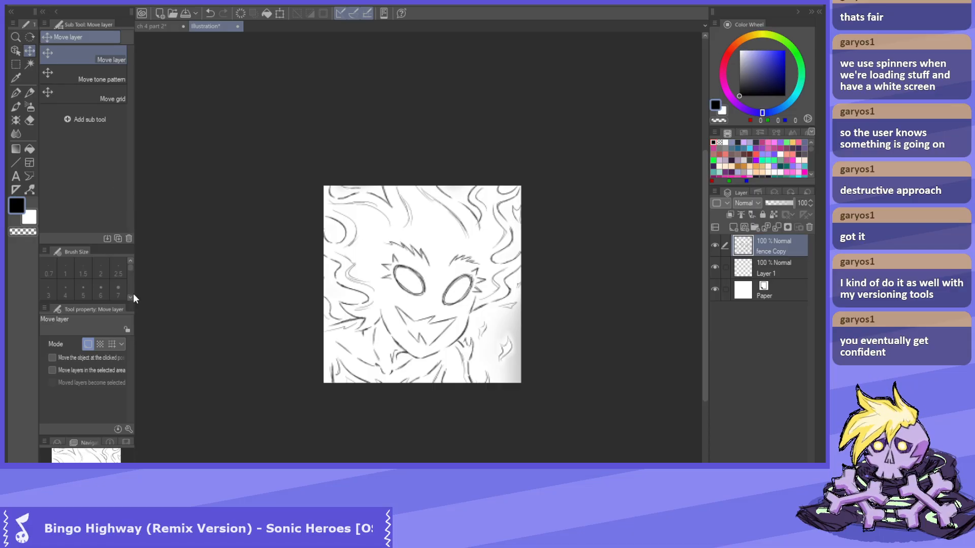
# Start resizing the Illustration canvas and move its upper and lower edges inward around the face.
pyautogui.hotkey('ctrl', 't')
pyautogui.moveTo(422, 386); pyautogui.dragTo(421, 368)
pyautogui.scroll(3, 461, 319)
pyautogui.moveTo(409, 141); pyautogui.dragTo(410, 189)
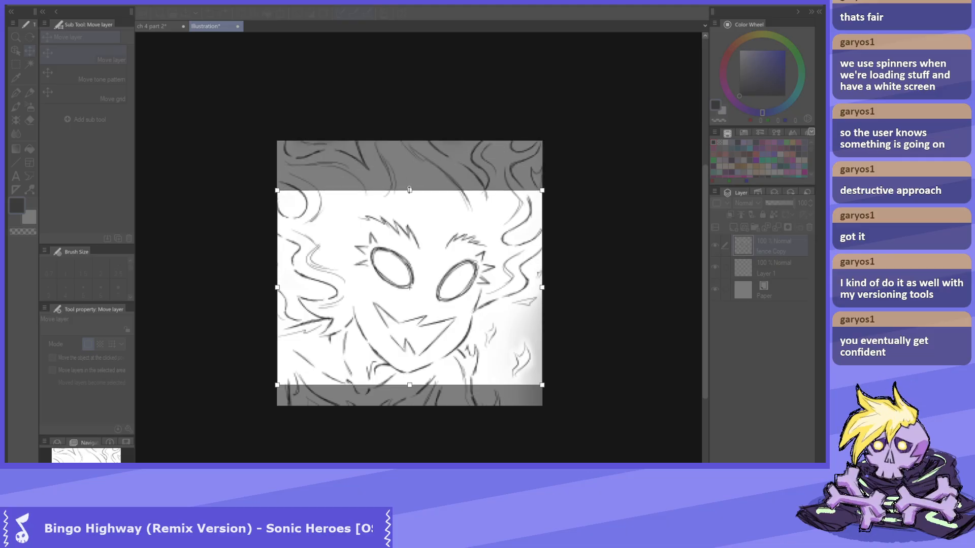
pyautogui.moveTo(409, 387); pyautogui.dragTo(409, 396)
pyautogui.moveTo(409, 190); pyautogui.dragTo(409, 188)
pyautogui.moveTo(409, 393); pyautogui.dragTo(412, 383)
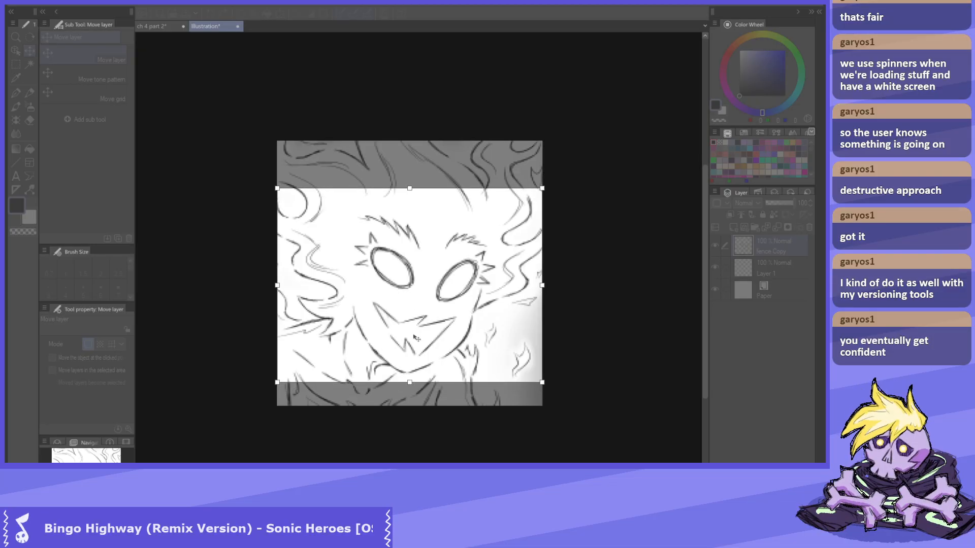
# Tighten the frame just above the brows, set its lower edge just under the chin, and apply the canvas size.
pyautogui.moveTo(410, 188); pyautogui.dragTo(410, 201)
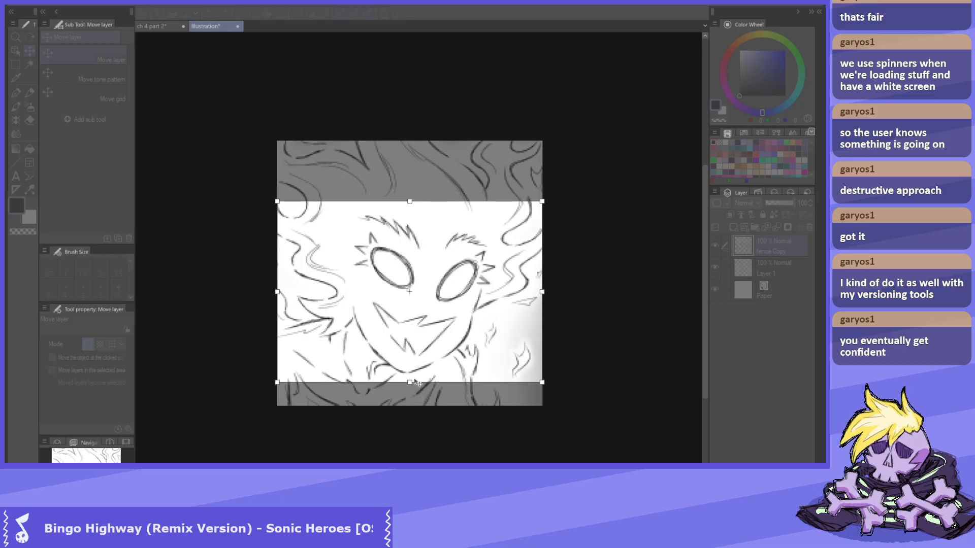
pyautogui.moveTo(410, 381); pyautogui.dragTo(410, 387)
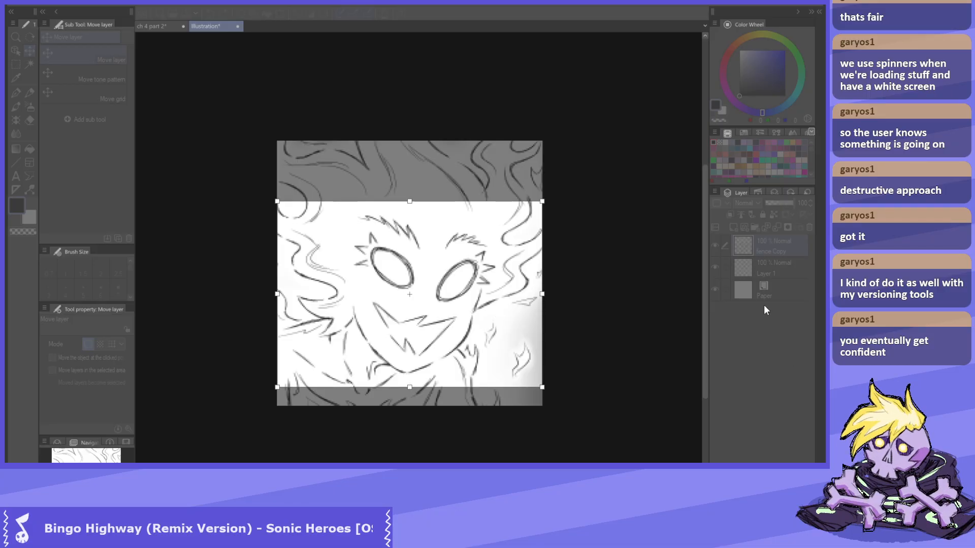
pyautogui.press('Return')
pyautogui.scroll(-4, 431, 201)
pyautogui.scroll(1, 430, 201)
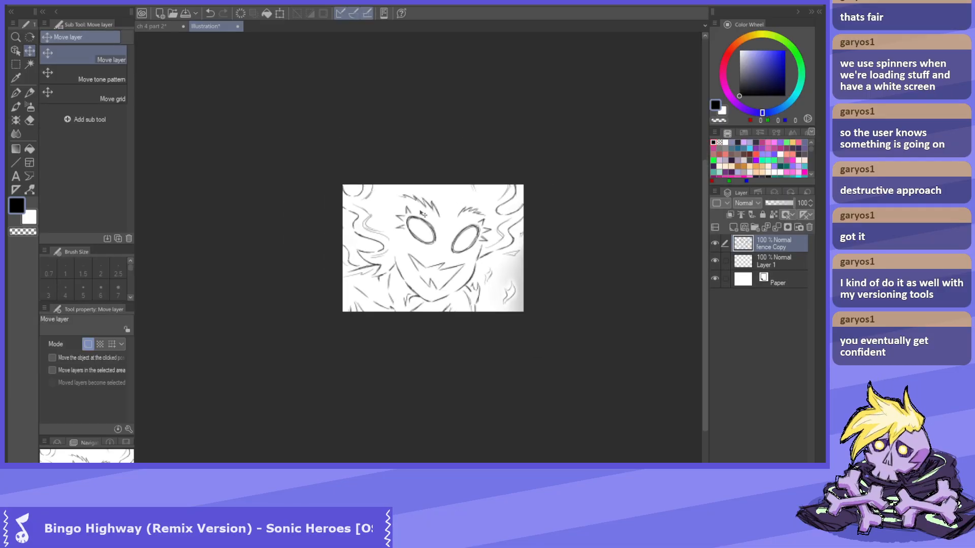
# Check the cropped face at a small display size and close the Illustration document.
pyautogui.scroll(-3, 422, 208)
pyautogui.scroll(1, 414, 215)
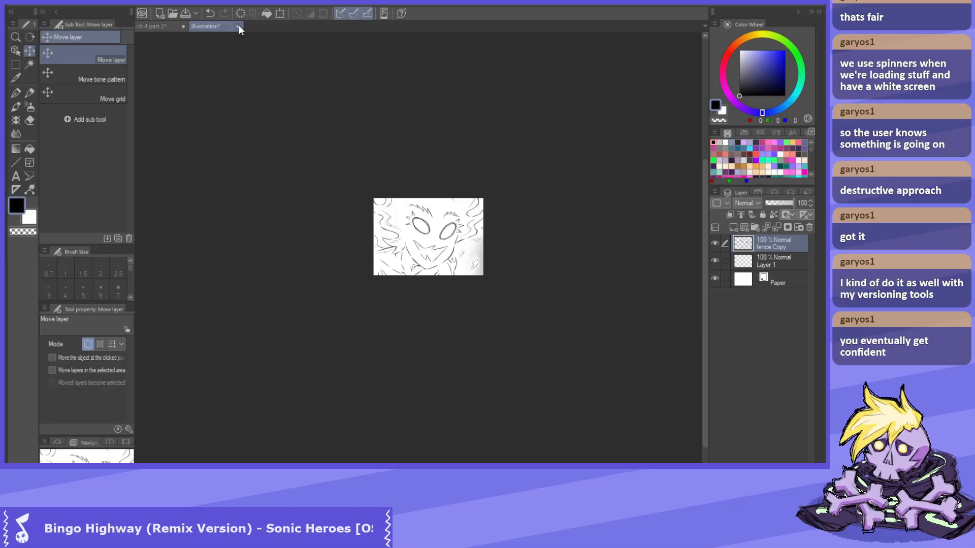
pyautogui.click(313, 192)
pyautogui.scroll(-4, 304, 237)
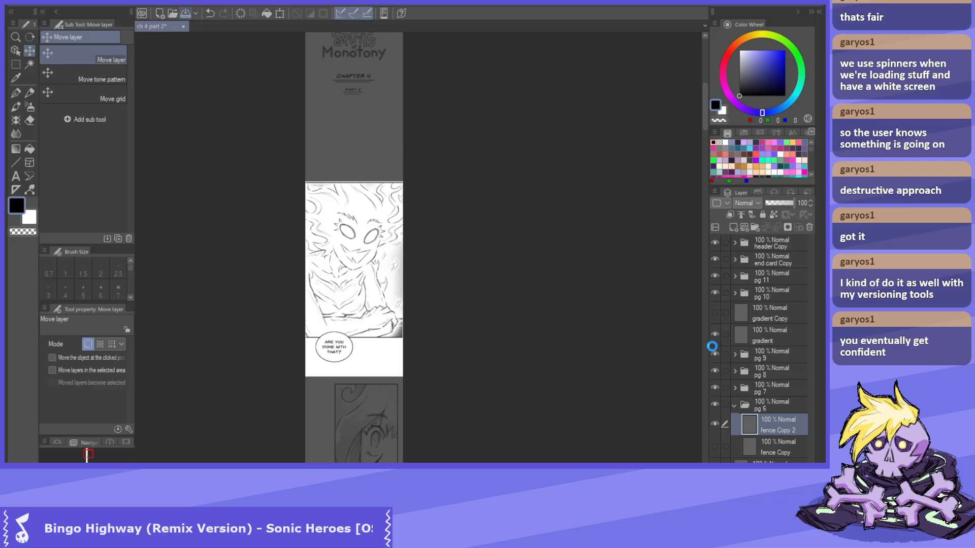
# Collapse the pg 6 layer folder and save the ch 4 part 2 comic.
pyautogui.click(734, 404)
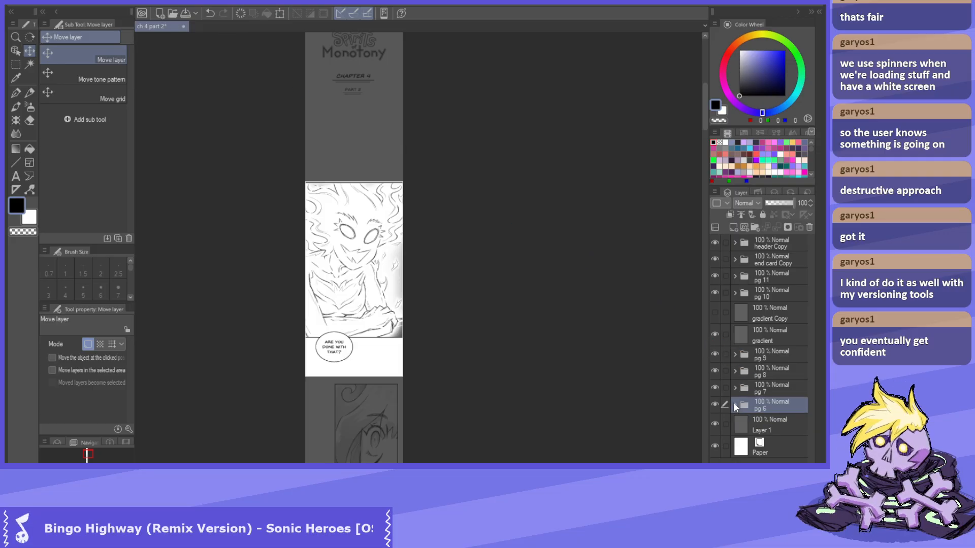
pyautogui.click(734, 292)
pyautogui.click(734, 292)
pyautogui.scroll(-5, 574, 322)
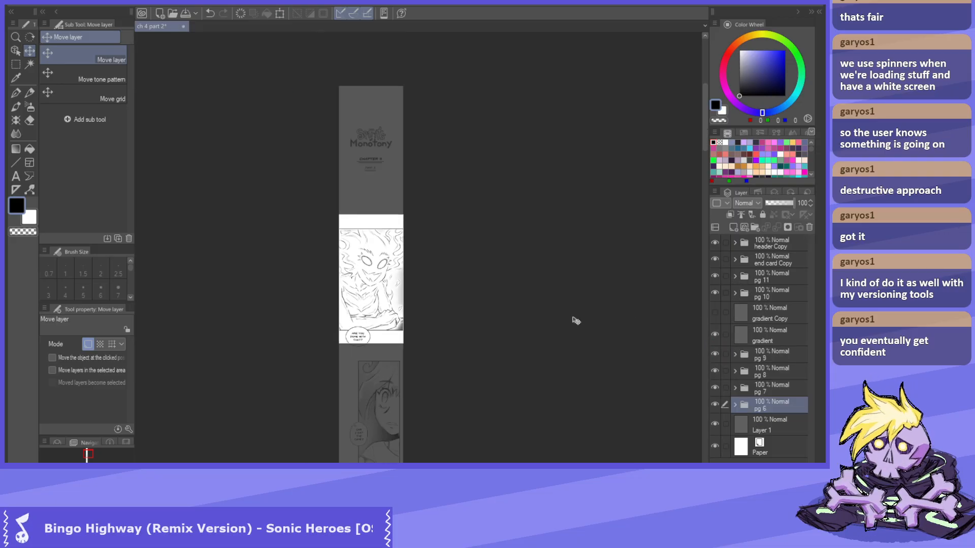
pyautogui.scroll(3, 235, 65)
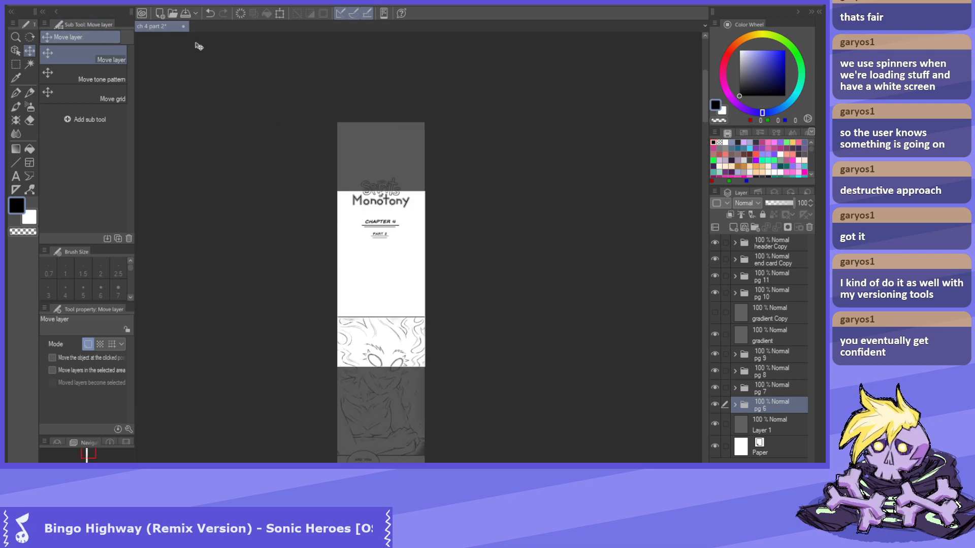
pyautogui.hotkey('ctrl', 's')
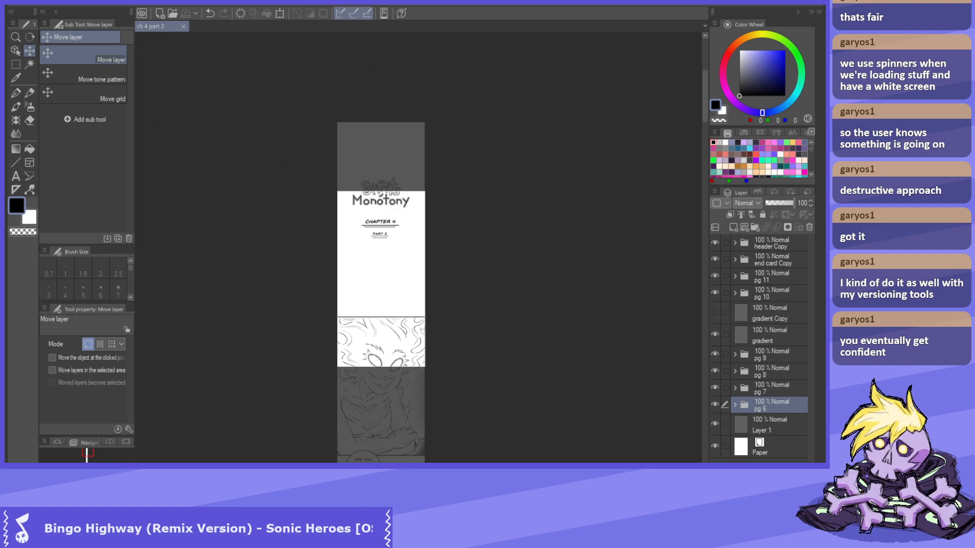
# Examine the Spirits of Monotony title header and the spacing down to the first panel.
pyautogui.scroll(1, 383, 143)
pyautogui.scroll(1, 368, 167)
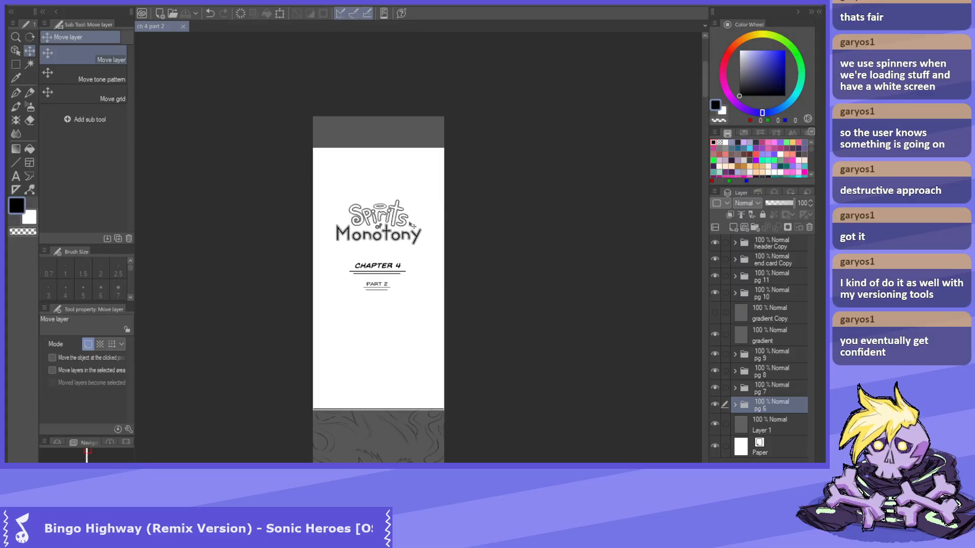
pyautogui.scroll(1, 432, 248)
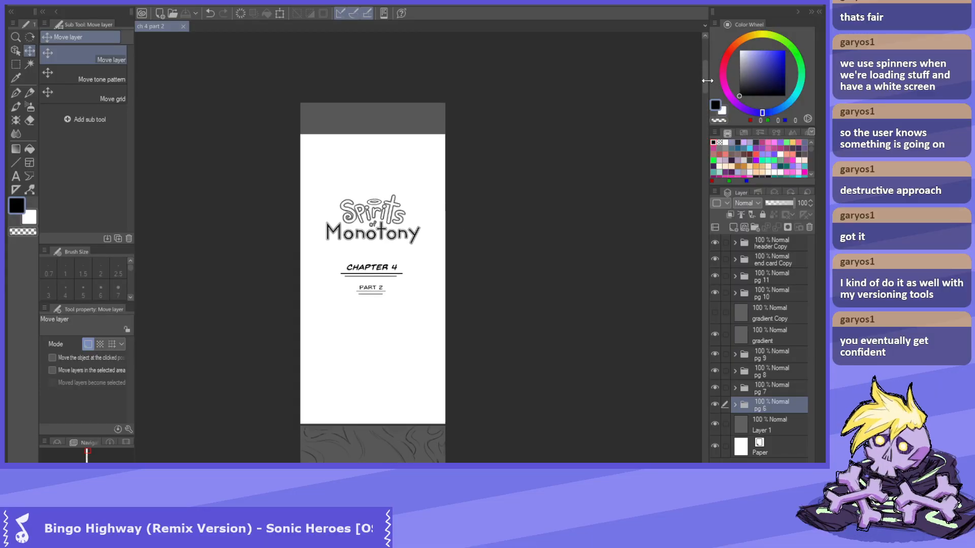
pyautogui.moveTo(705, 80); pyautogui.dragTo(702, 88)
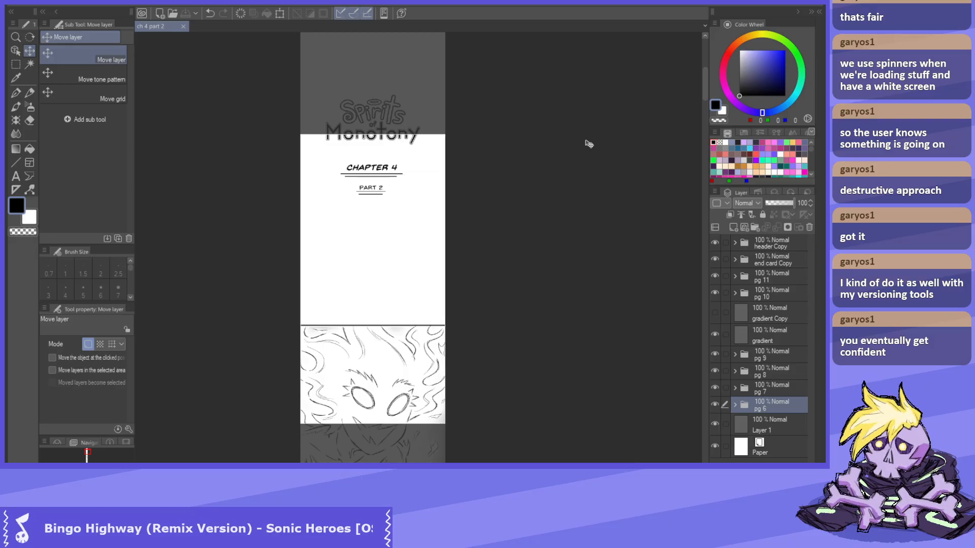
pyautogui.hotkey('ctrl', '+')
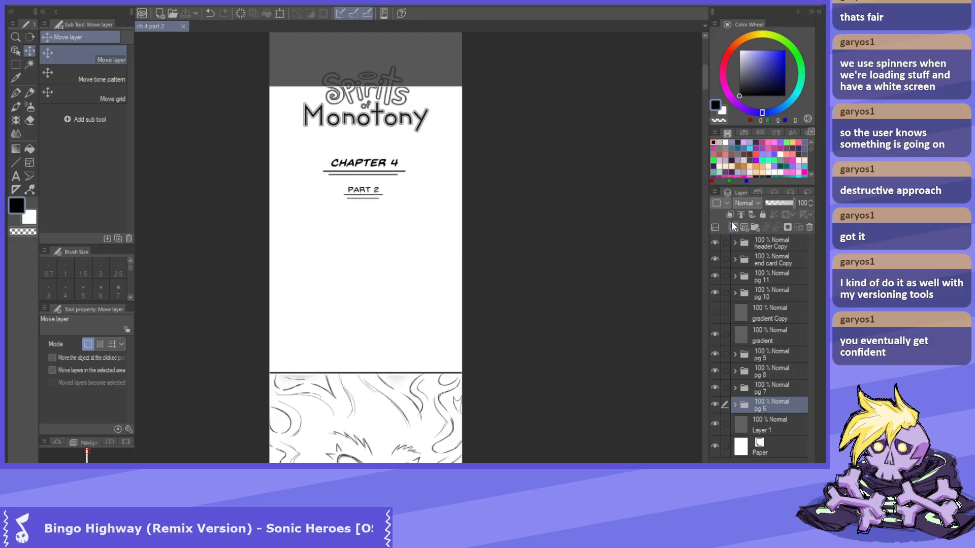
pyautogui.moveTo(703, 84); pyautogui.dragTo(677, 76)
pyautogui.scroll(-5, 365, 244)
pyautogui.scroll(1, 439, 107)
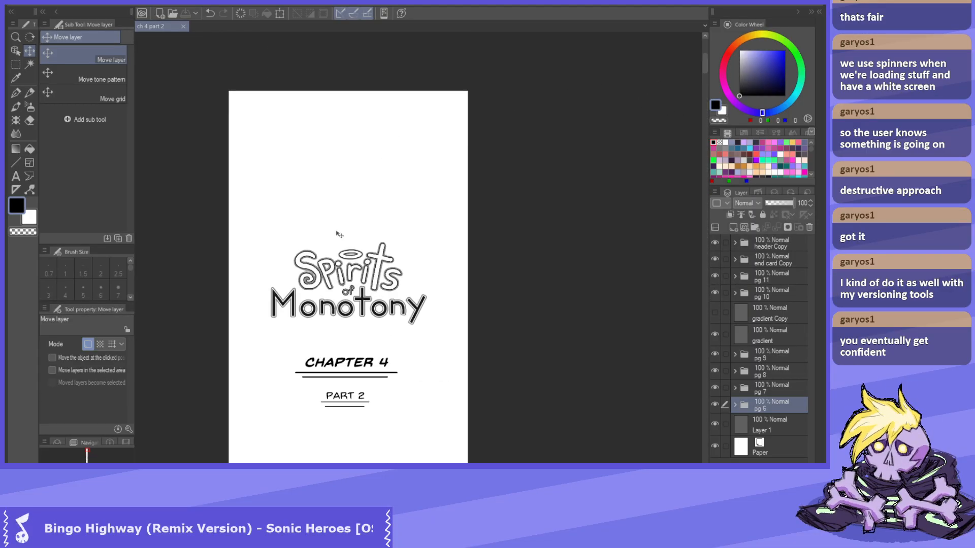
pyautogui.scroll(-1, 331, 232)
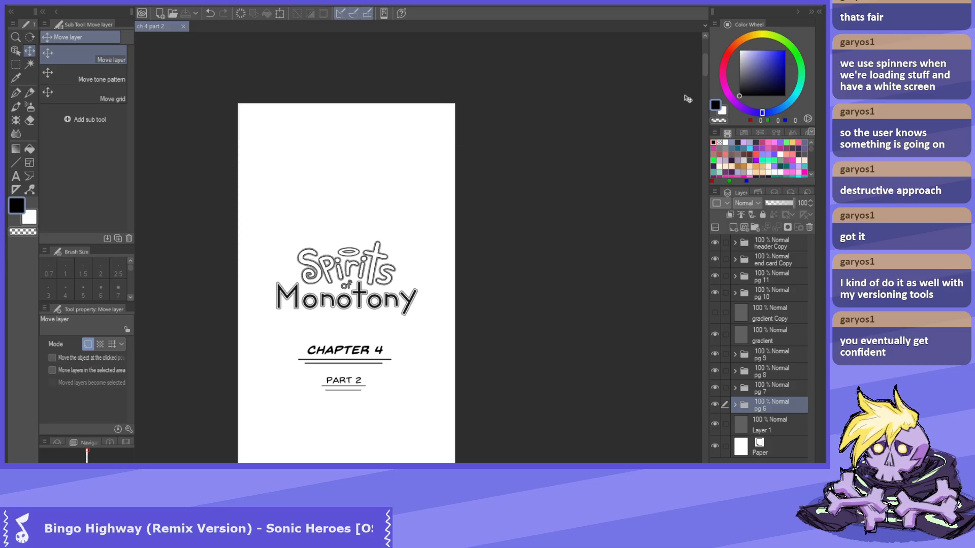
# Read through the comic's panels and dialogue down to the end card, and return to the title header.
pyautogui.moveTo(702, 68); pyautogui.dragTo(667, 290)
pyautogui.scroll(-10, 666, 293)
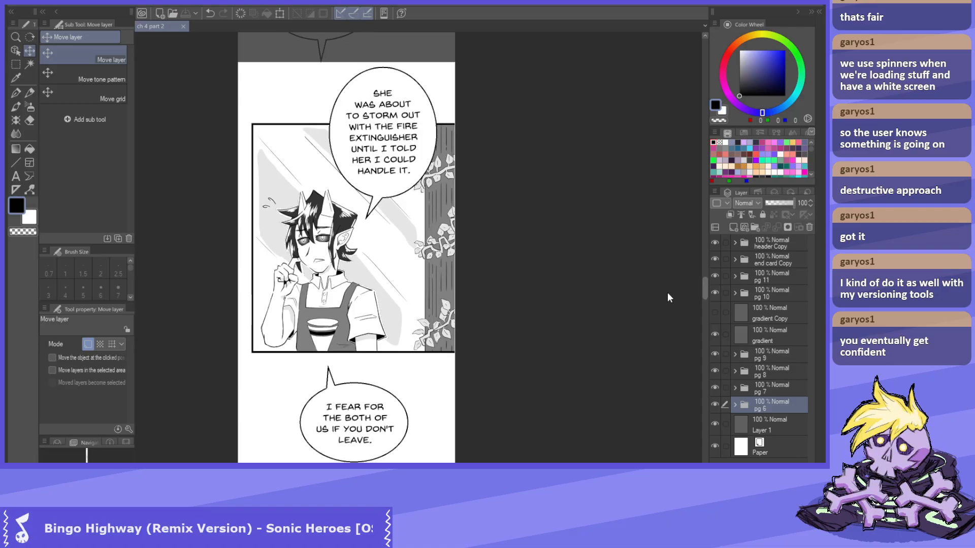
pyautogui.scroll(-2, 666, 309)
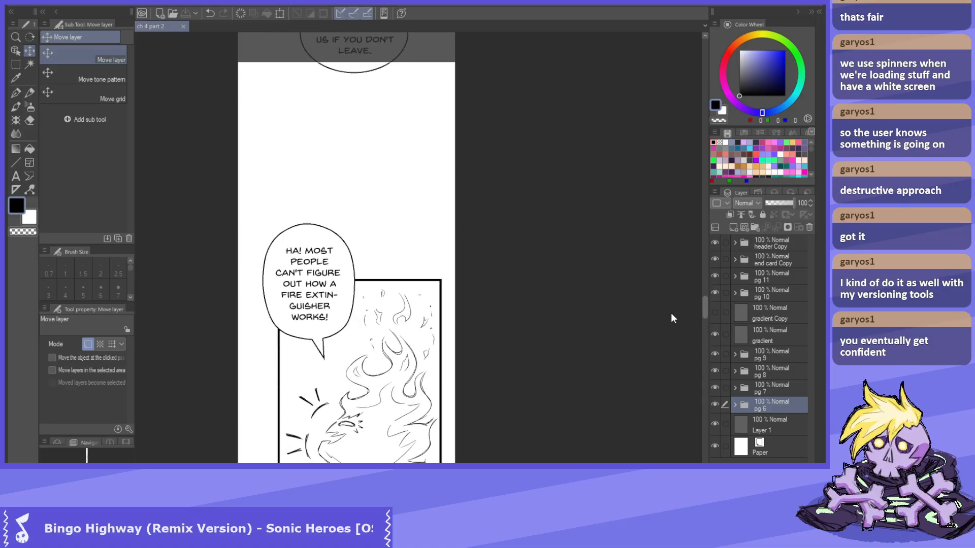
pyautogui.scroll(-5, 669, 319)
pyautogui.scroll(-15, 667, 327)
pyautogui.scroll(-5, 666, 348)
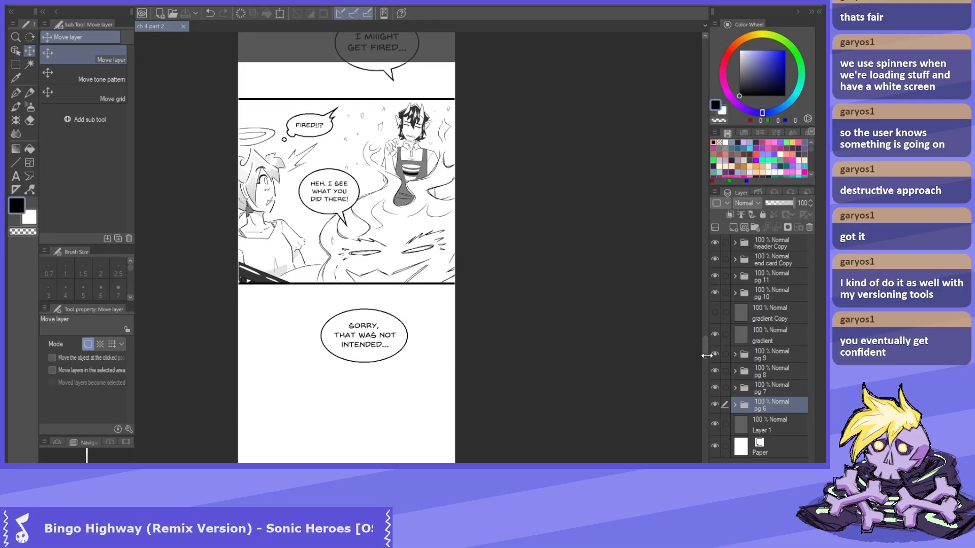
pyautogui.moveTo(705, 351); pyautogui.dragTo(701, 456)
pyautogui.scroll(-20, 346, 247)
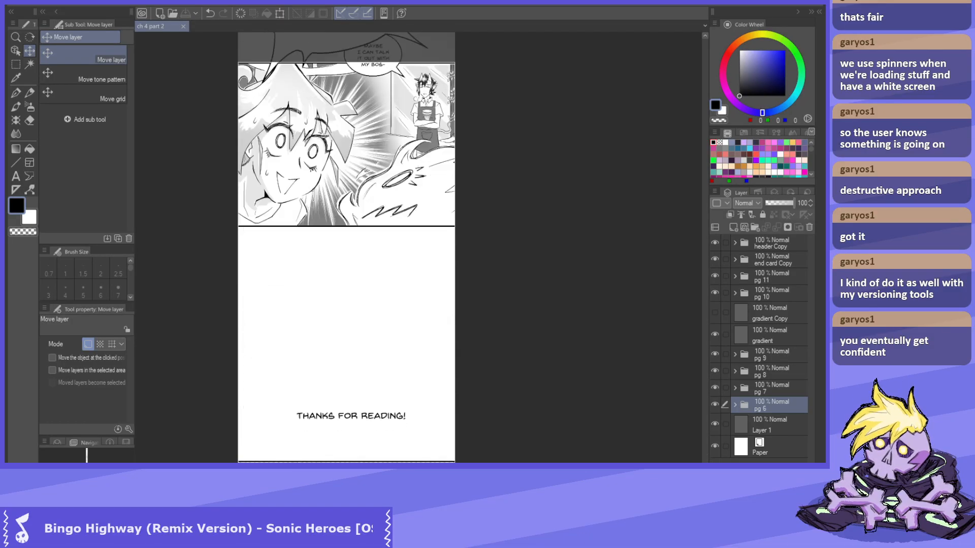
pyautogui.moveTo(705, 447); pyautogui.dragTo(705, 51)
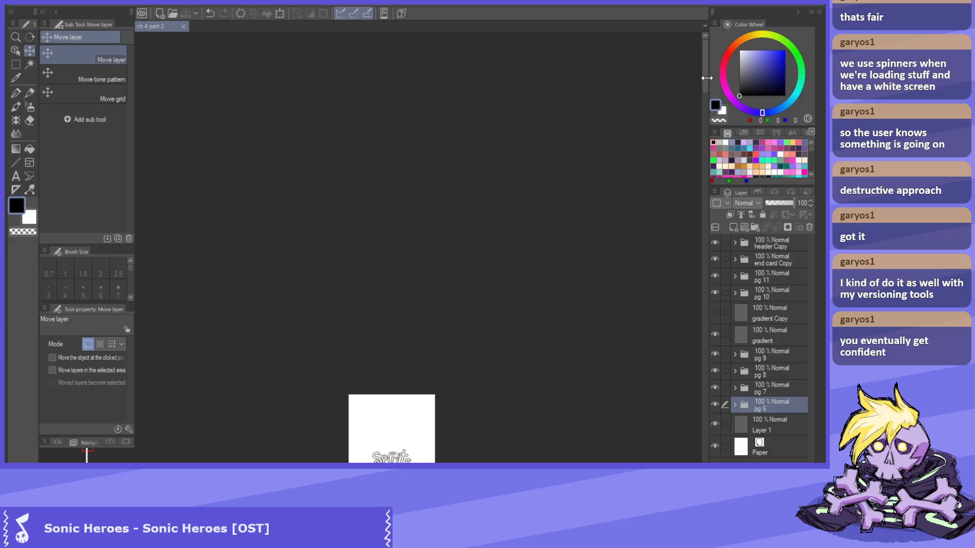
pyautogui.moveTo(704, 80); pyautogui.dragTo(698, 111)
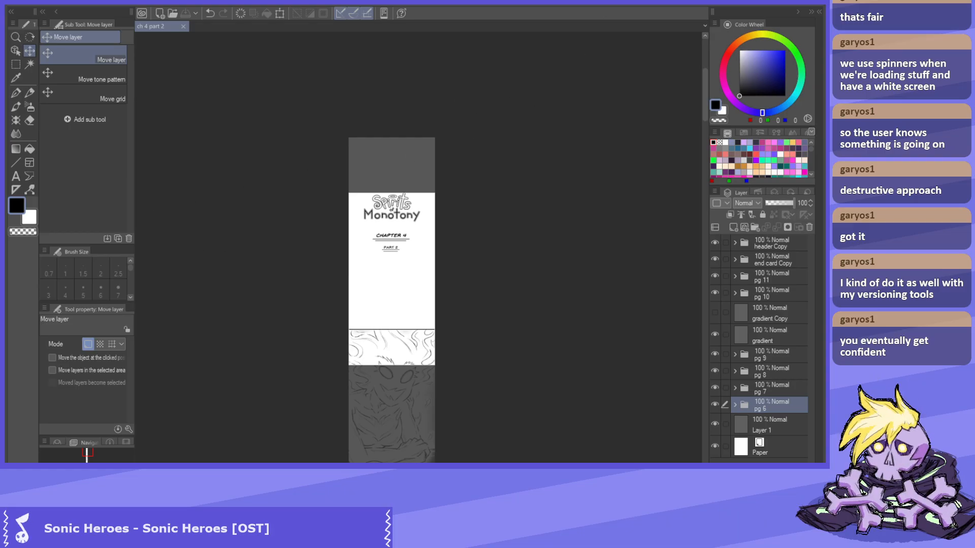
# Examine the Burning Calories and Treasure Dive strips in the extra 1 ch4 document and close it again.
pyautogui.scroll(-1, 364, 130)
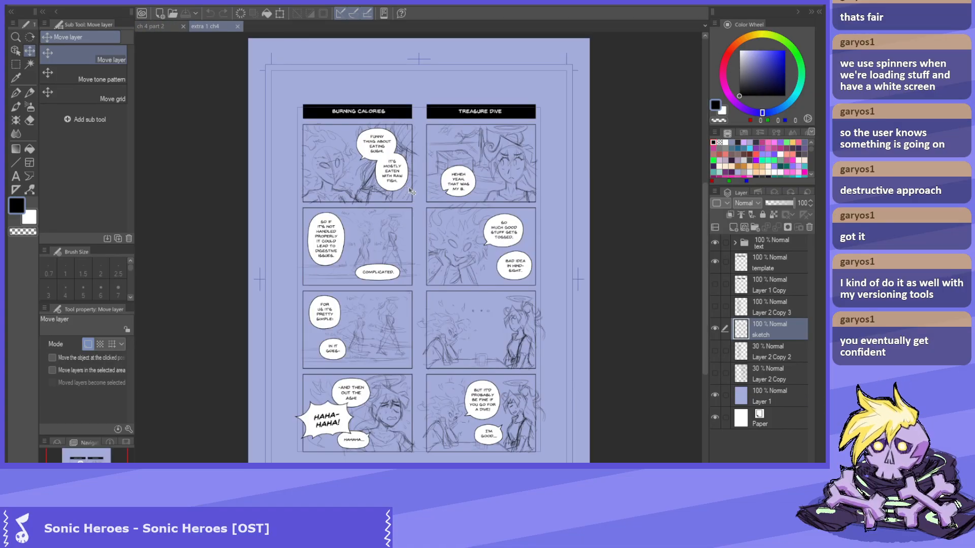
pyautogui.scroll(1, 414, 160)
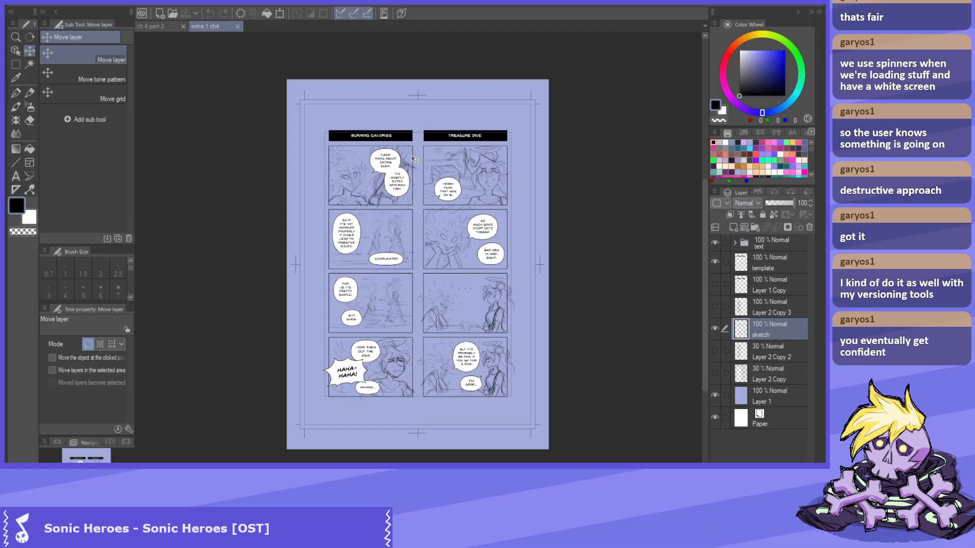
pyautogui.scroll(-1, 415, 169)
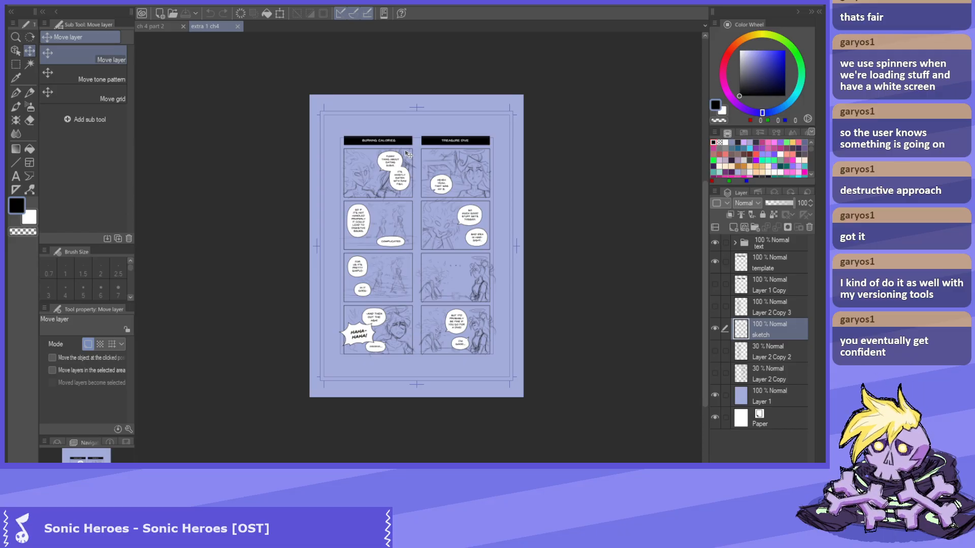
pyautogui.scroll(1, 407, 155)
pyautogui.scroll(-1, 408, 155)
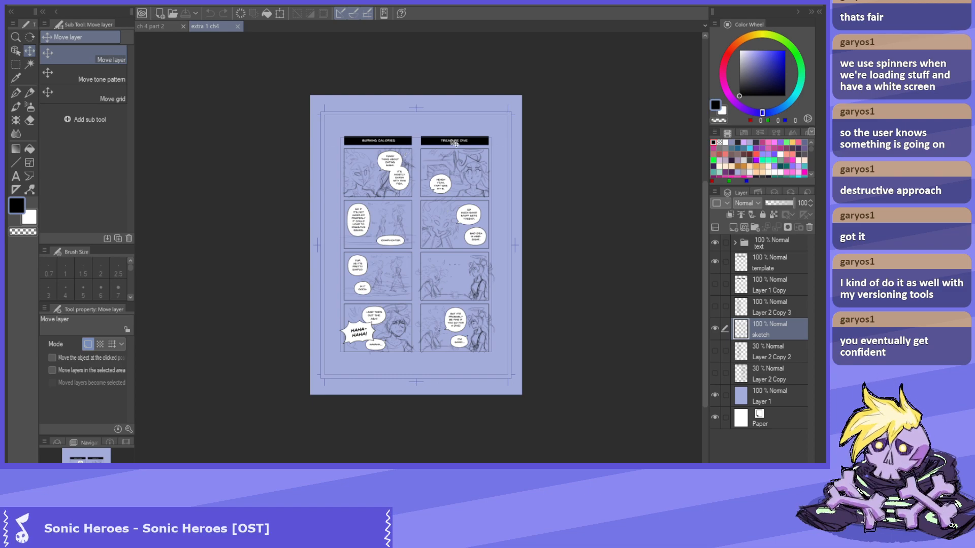
pyautogui.scroll(1, 453, 143)
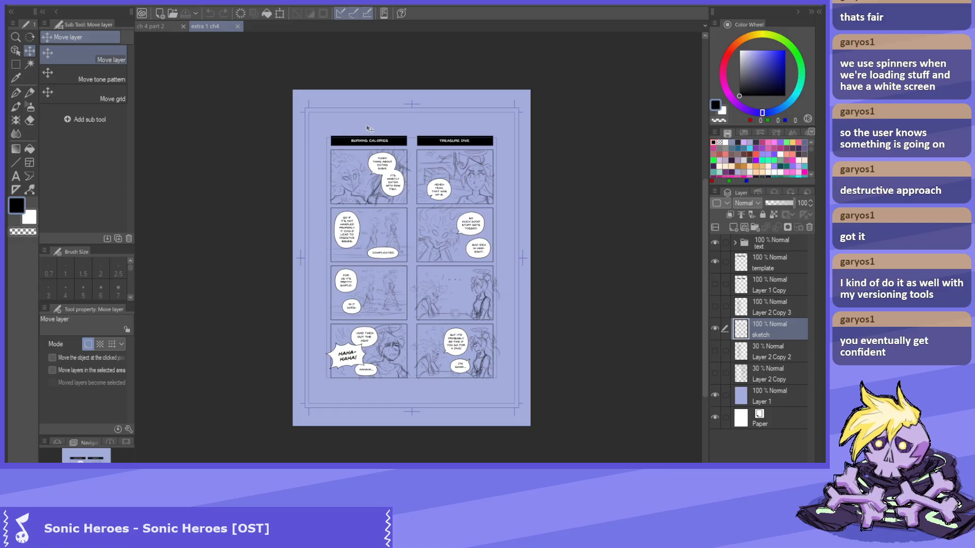
pyautogui.scroll(1, 375, 137)
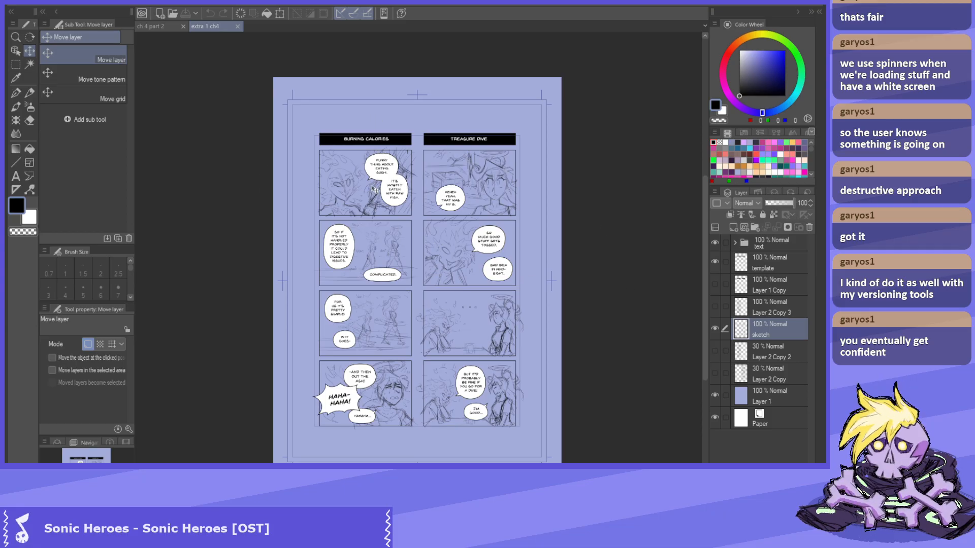
pyautogui.scroll(-1, 408, 210)
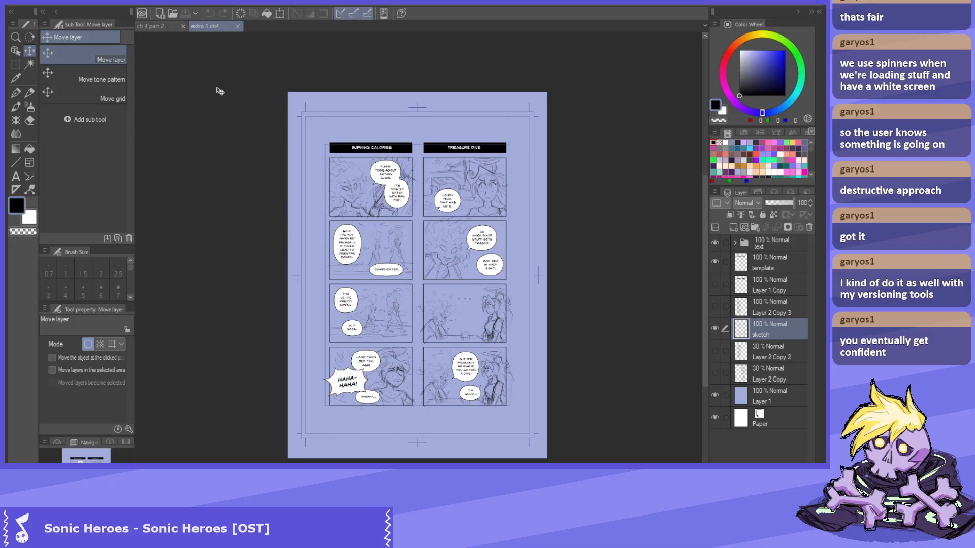
pyautogui.scroll(-1, 219, 92)
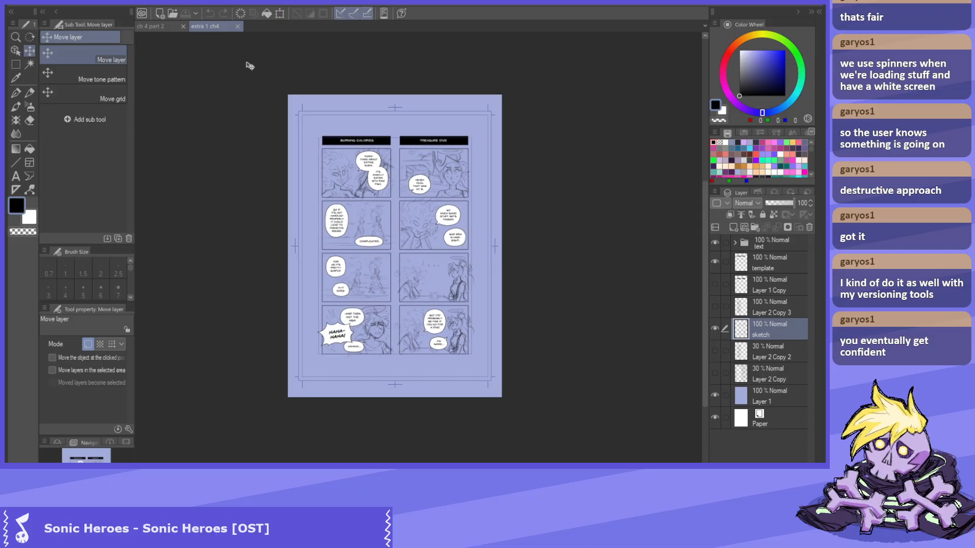
pyautogui.click(237, 29)
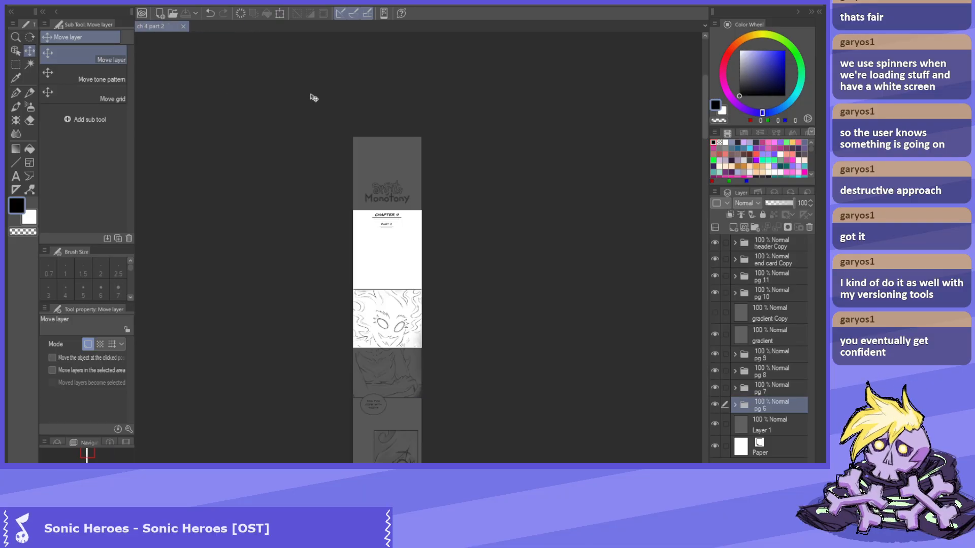
pyautogui.scroll(1, 378, 187)
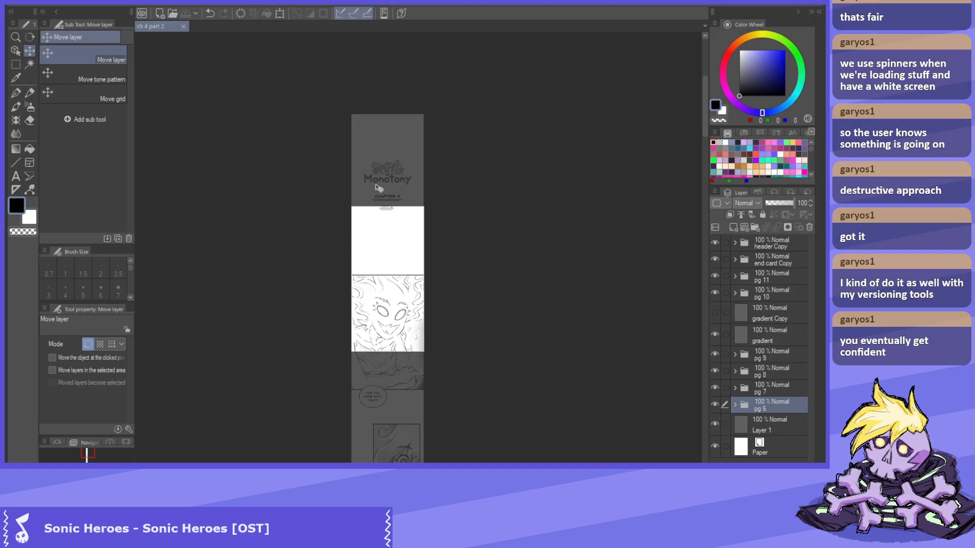